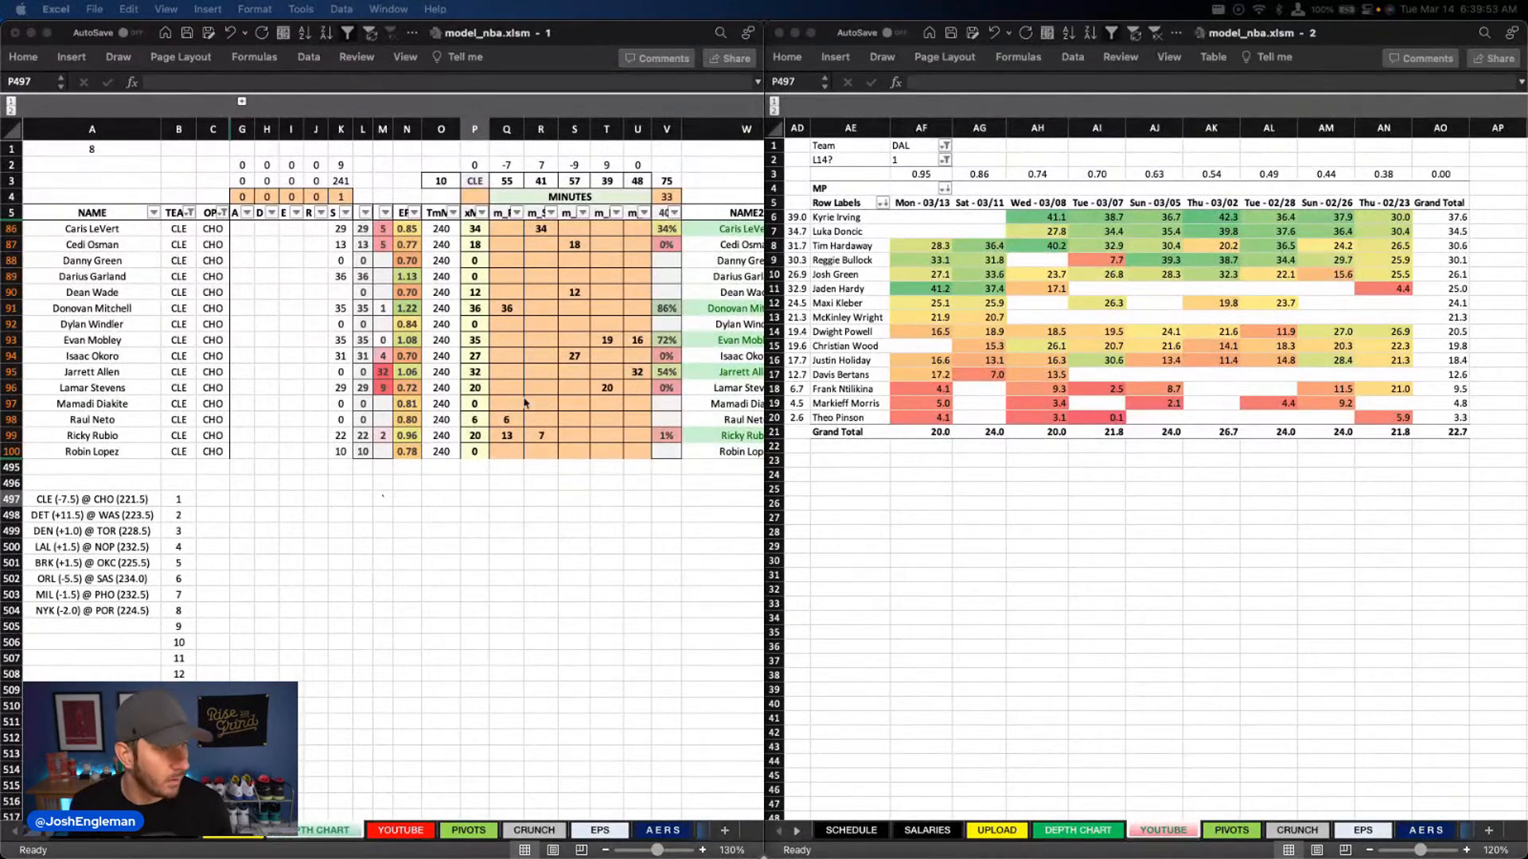
click(403, 430)
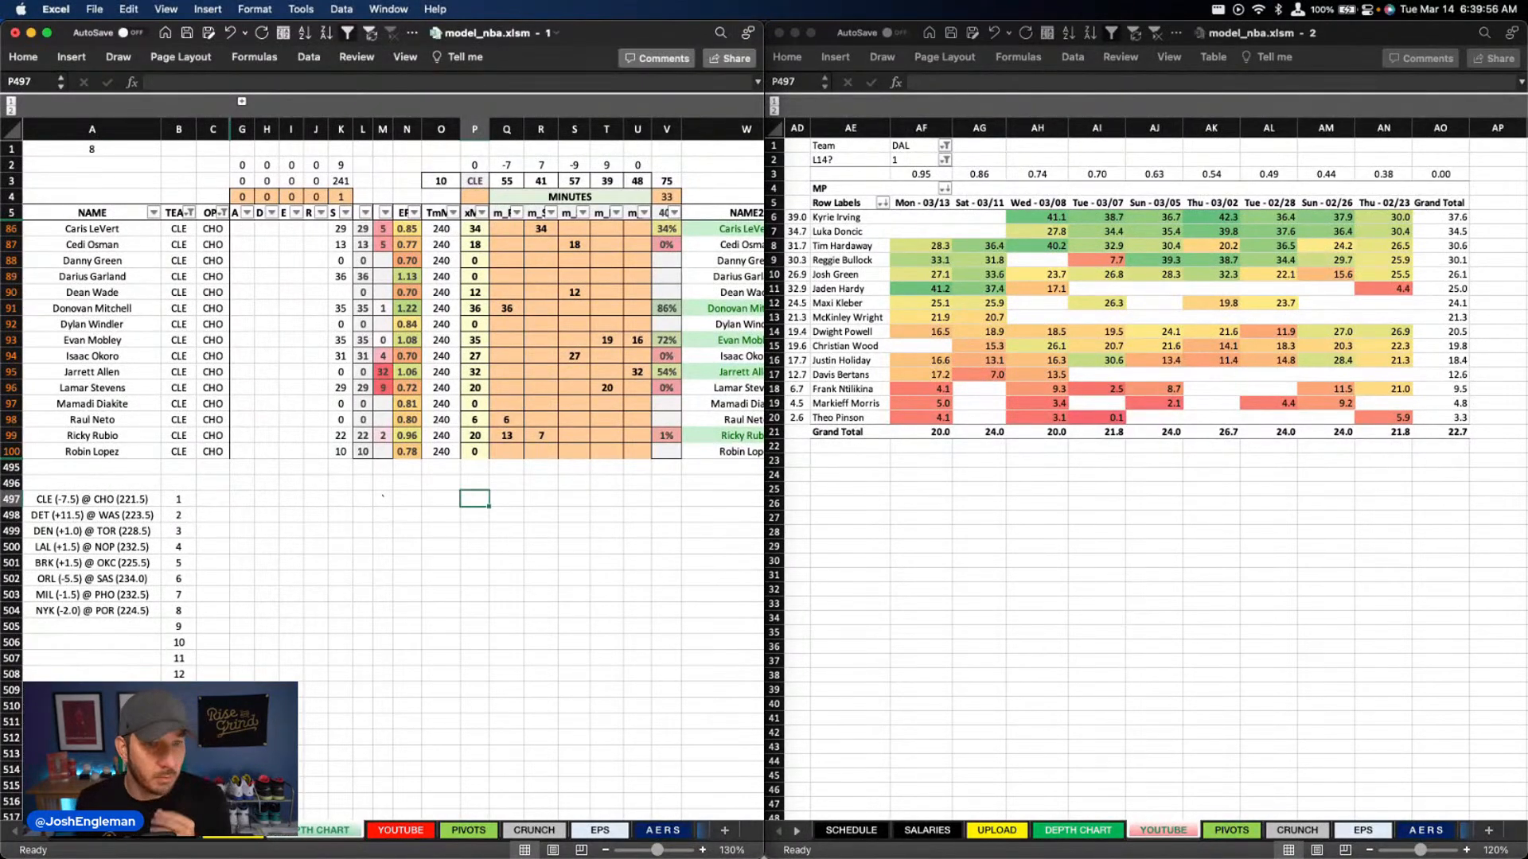
scroll(288, 400, down, 1)
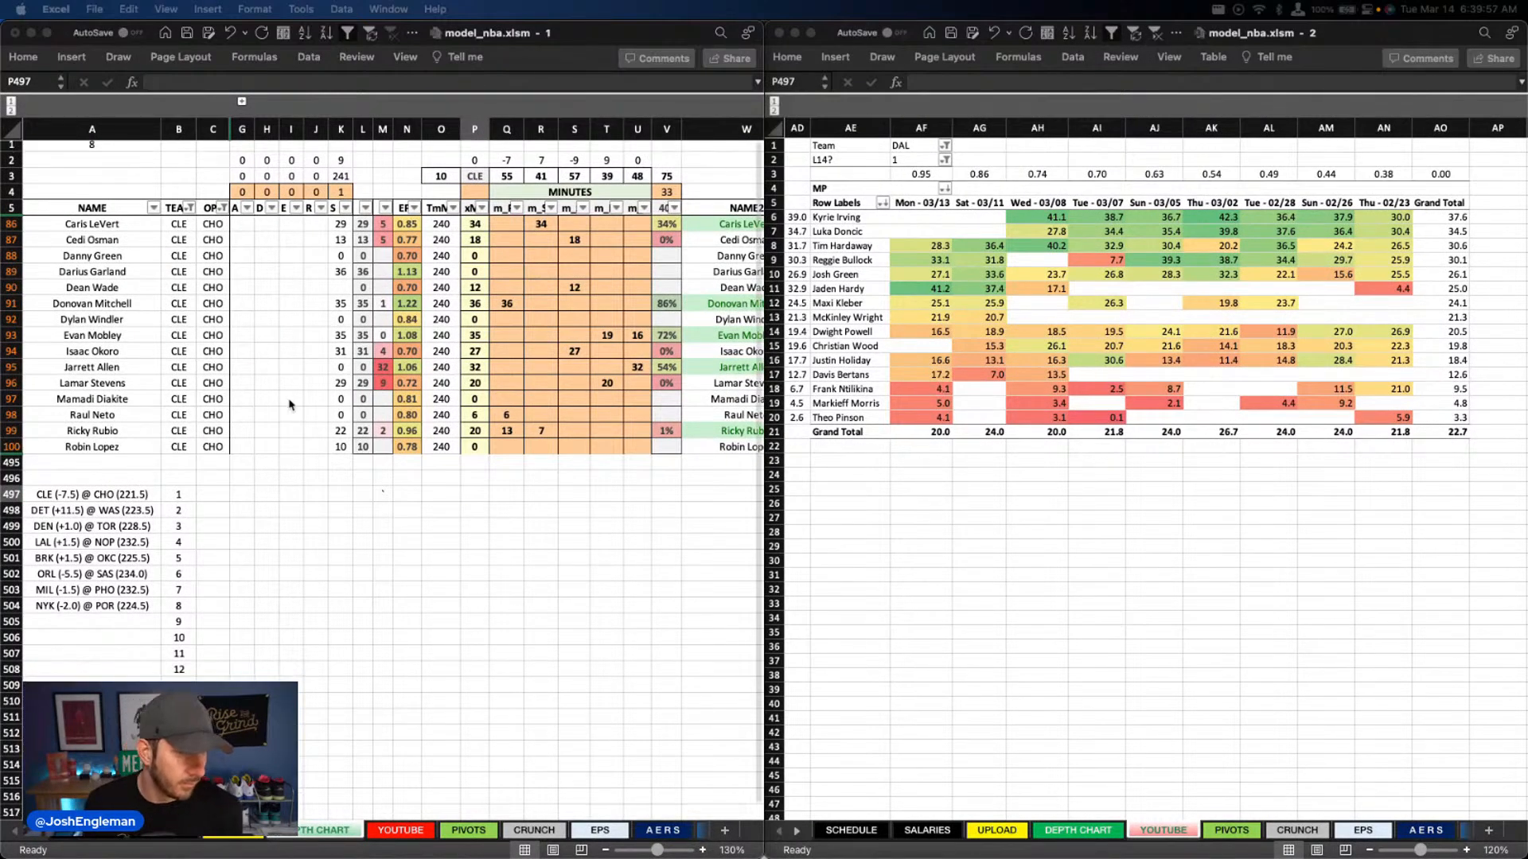
click(318, 566)
scroll(326, 564, up, 1)
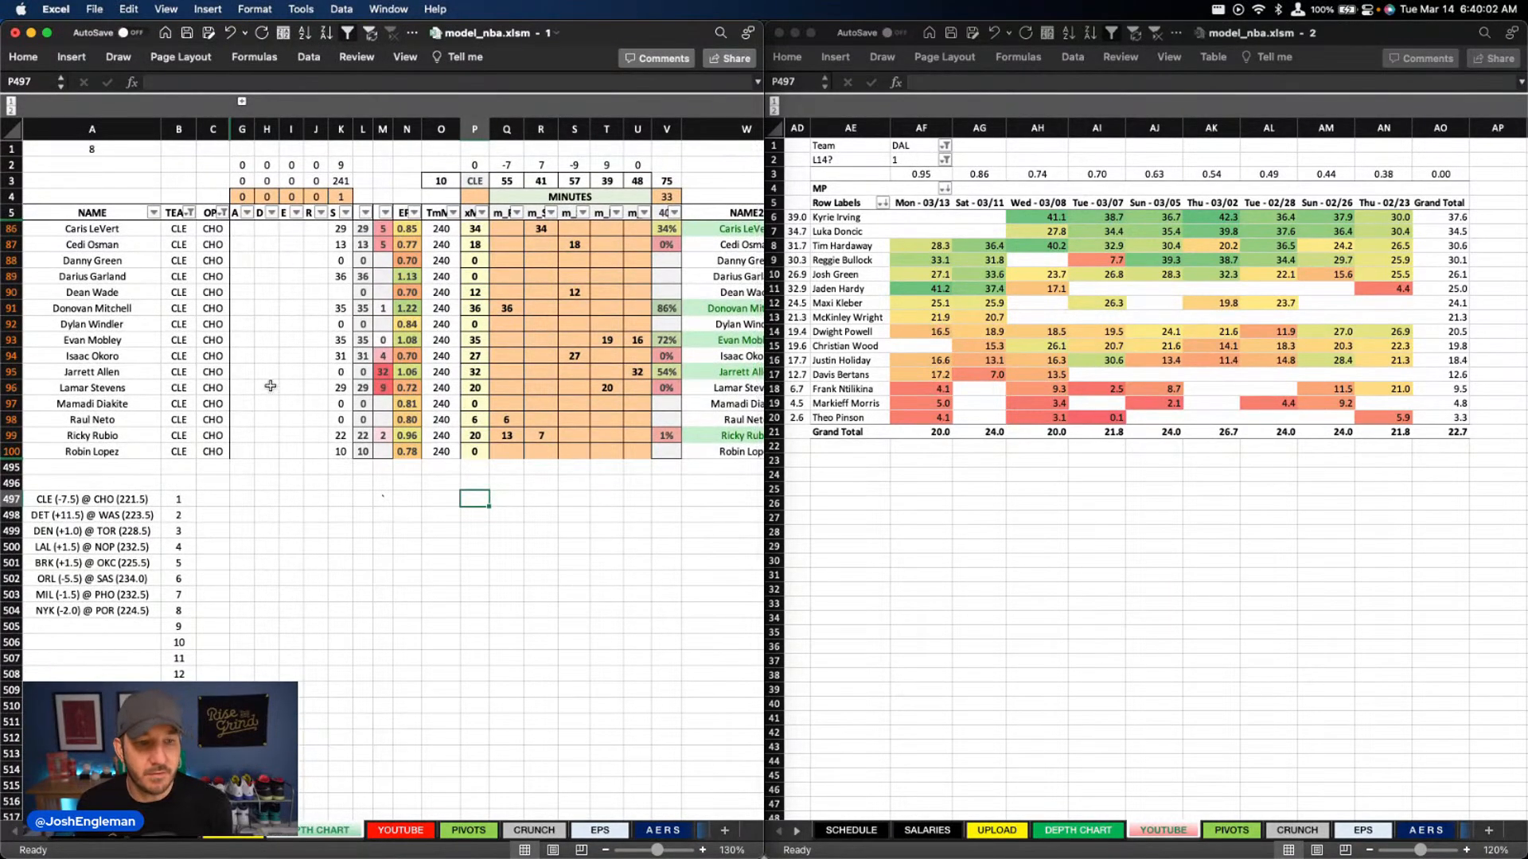
Filter the game-by-game minutes pivot table to team CLE and select Jarrett Allen's cell for Sun - 03/12
click(920, 147)
text(C)
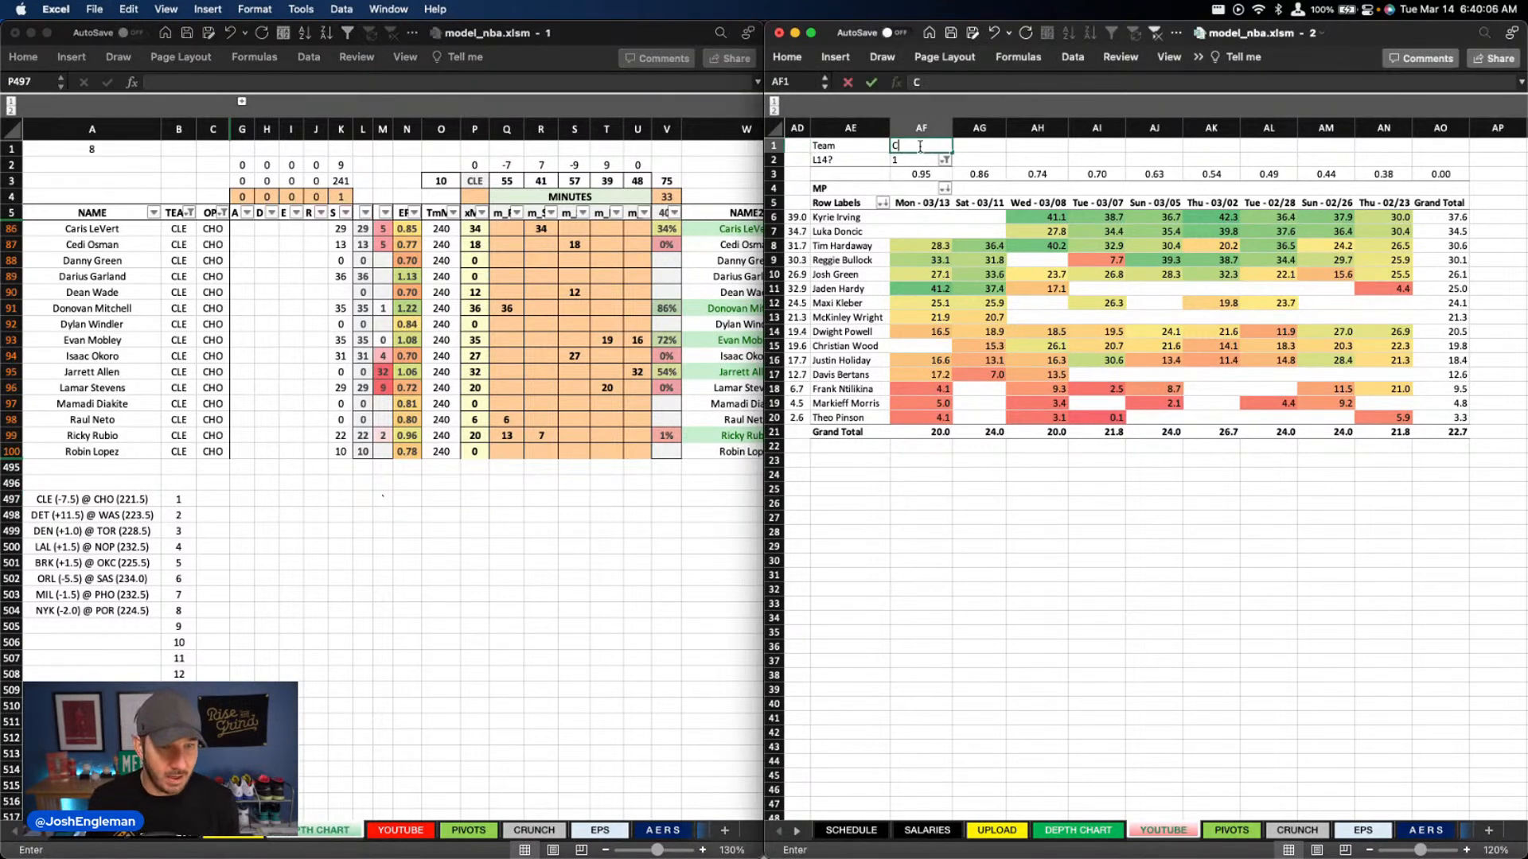
text(LE)
key(Return)
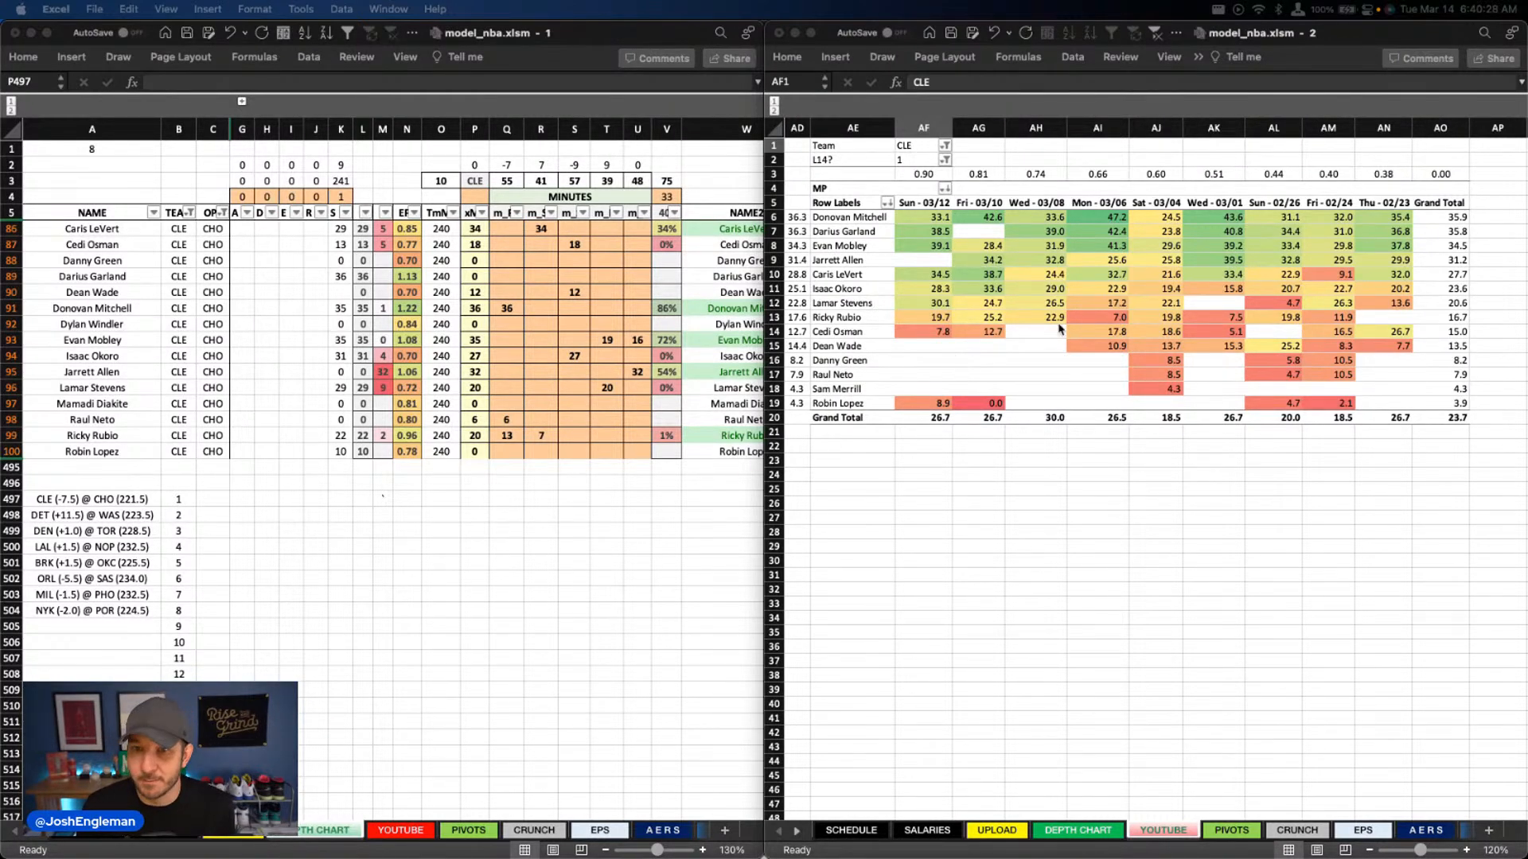
click(927, 263)
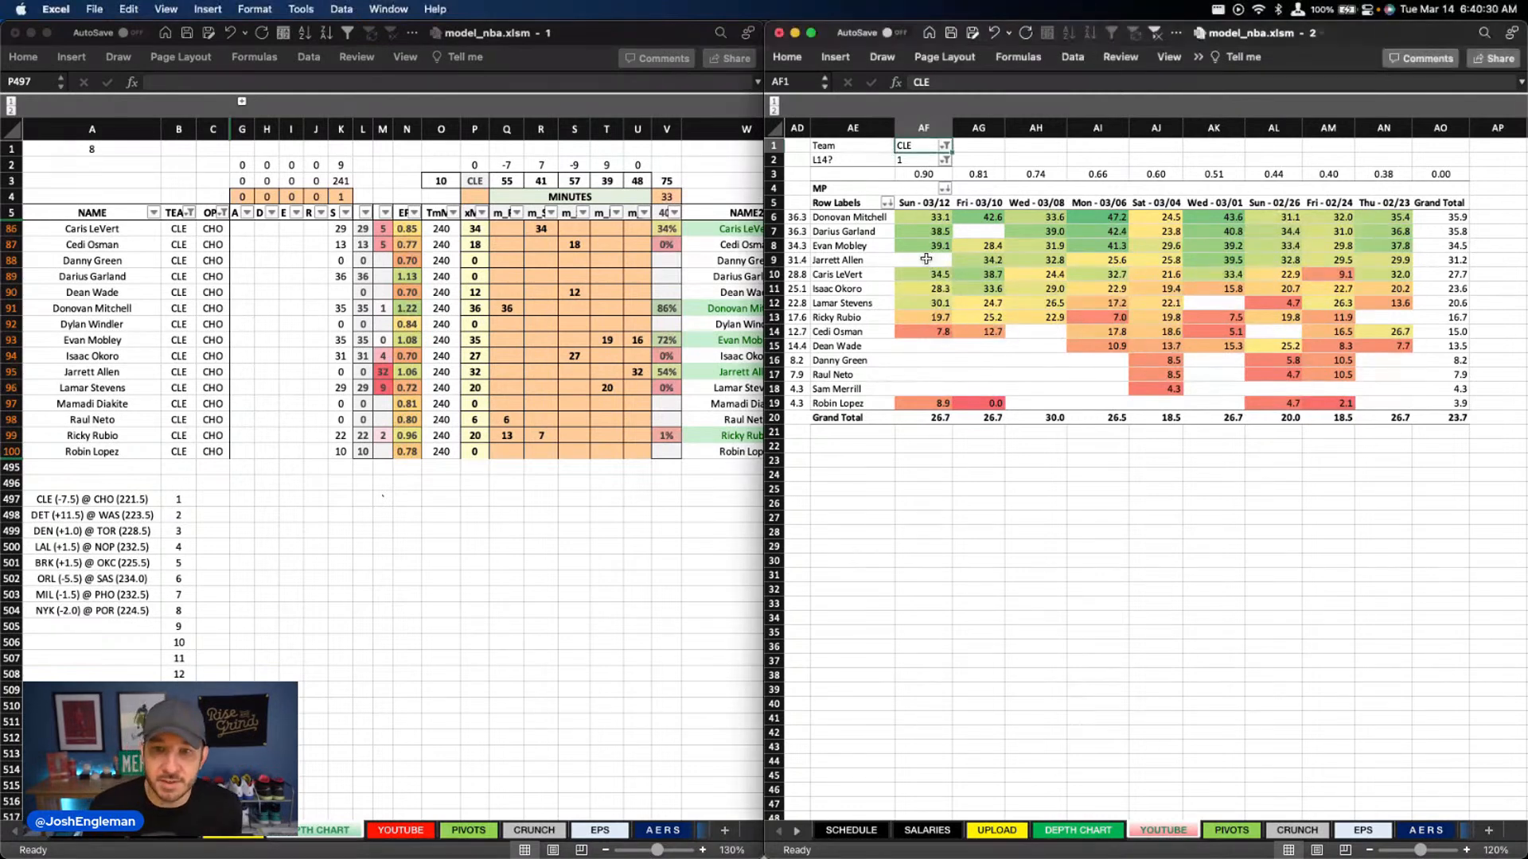
click(928, 261)
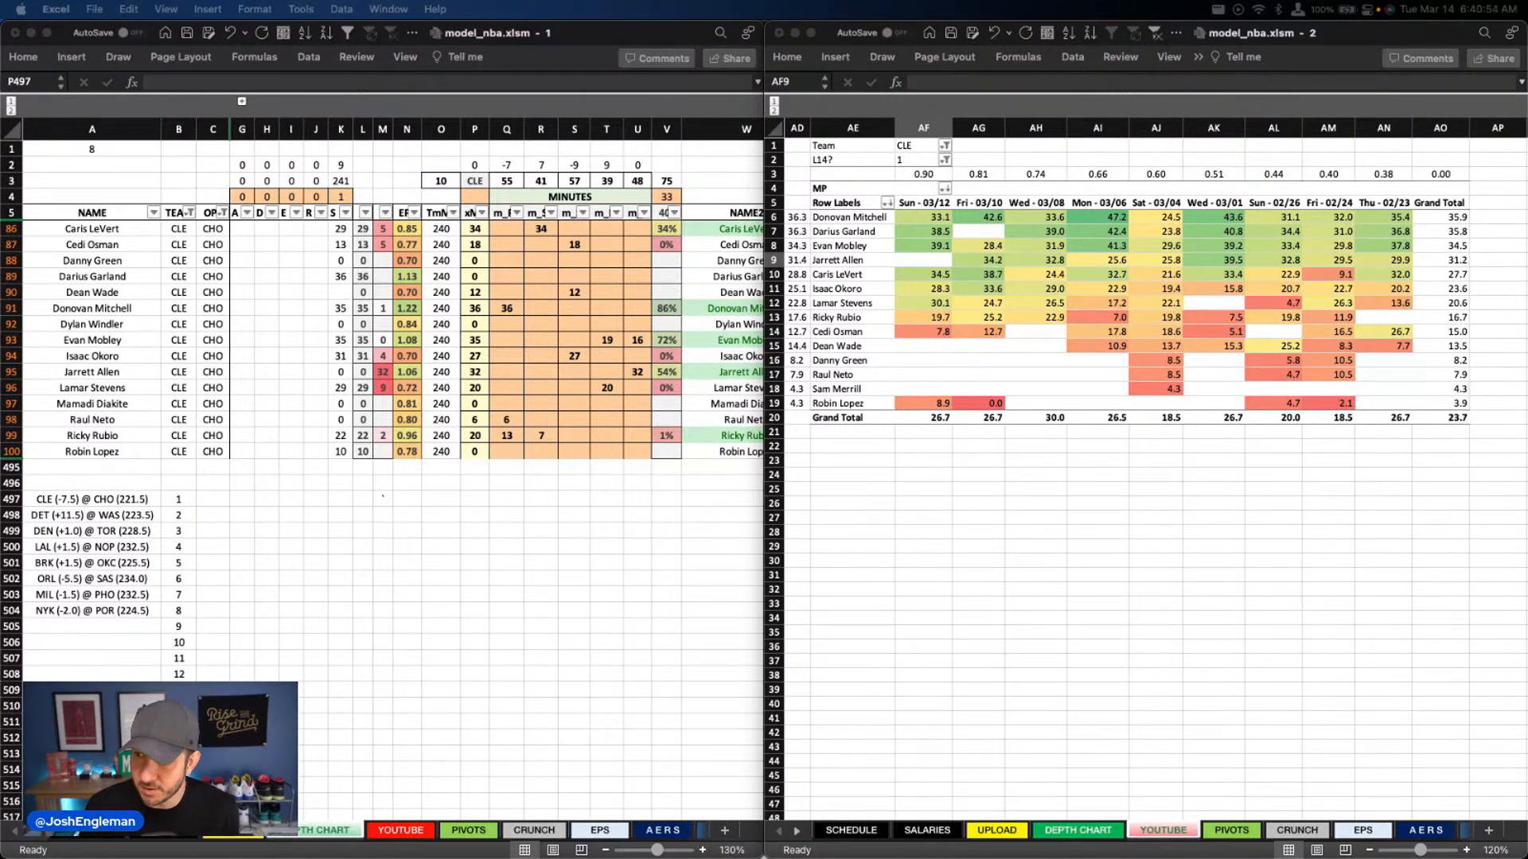
Clear Jarrett Allen's projected center minutes in the depth chart
click(608, 342)
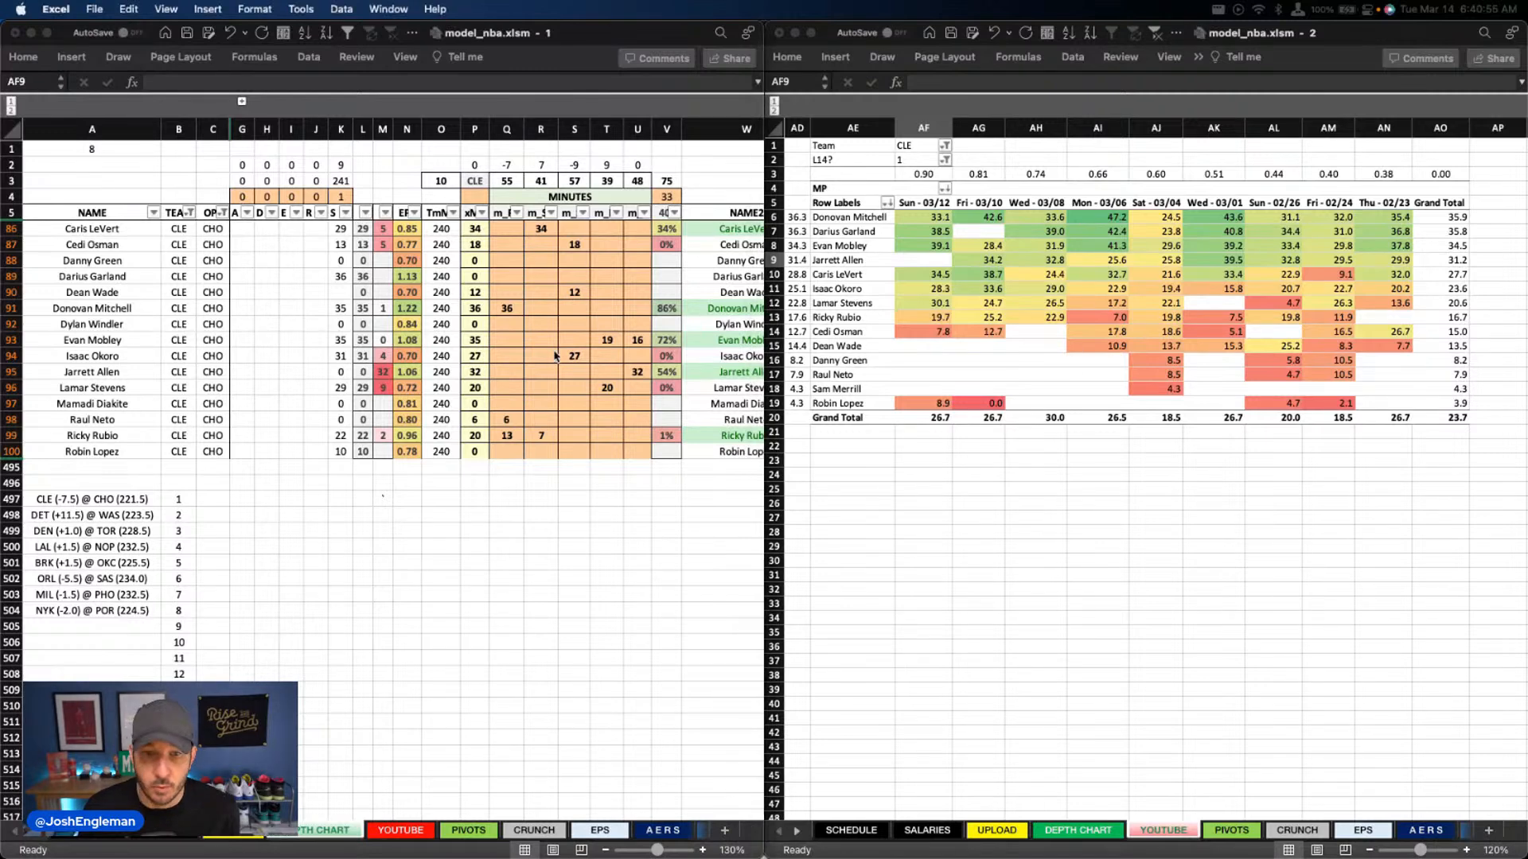
click(635, 369)
key(Delete)
Replace Evan Mobley's split power forward and center minutes with 35 minutes at center only
drag(606, 339, 638, 344)
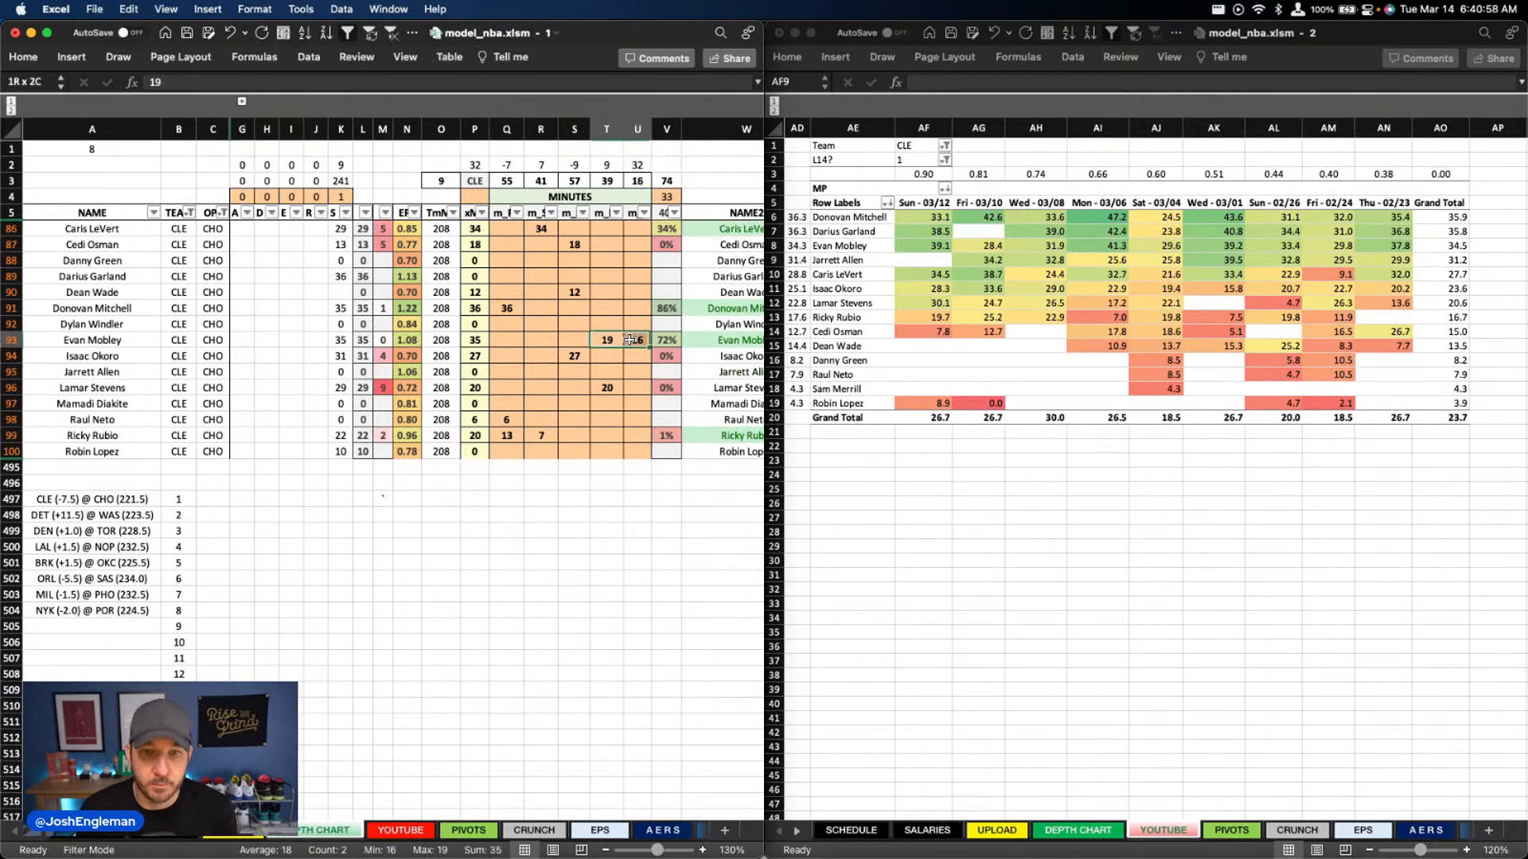
key(Delete)
click(638, 344)
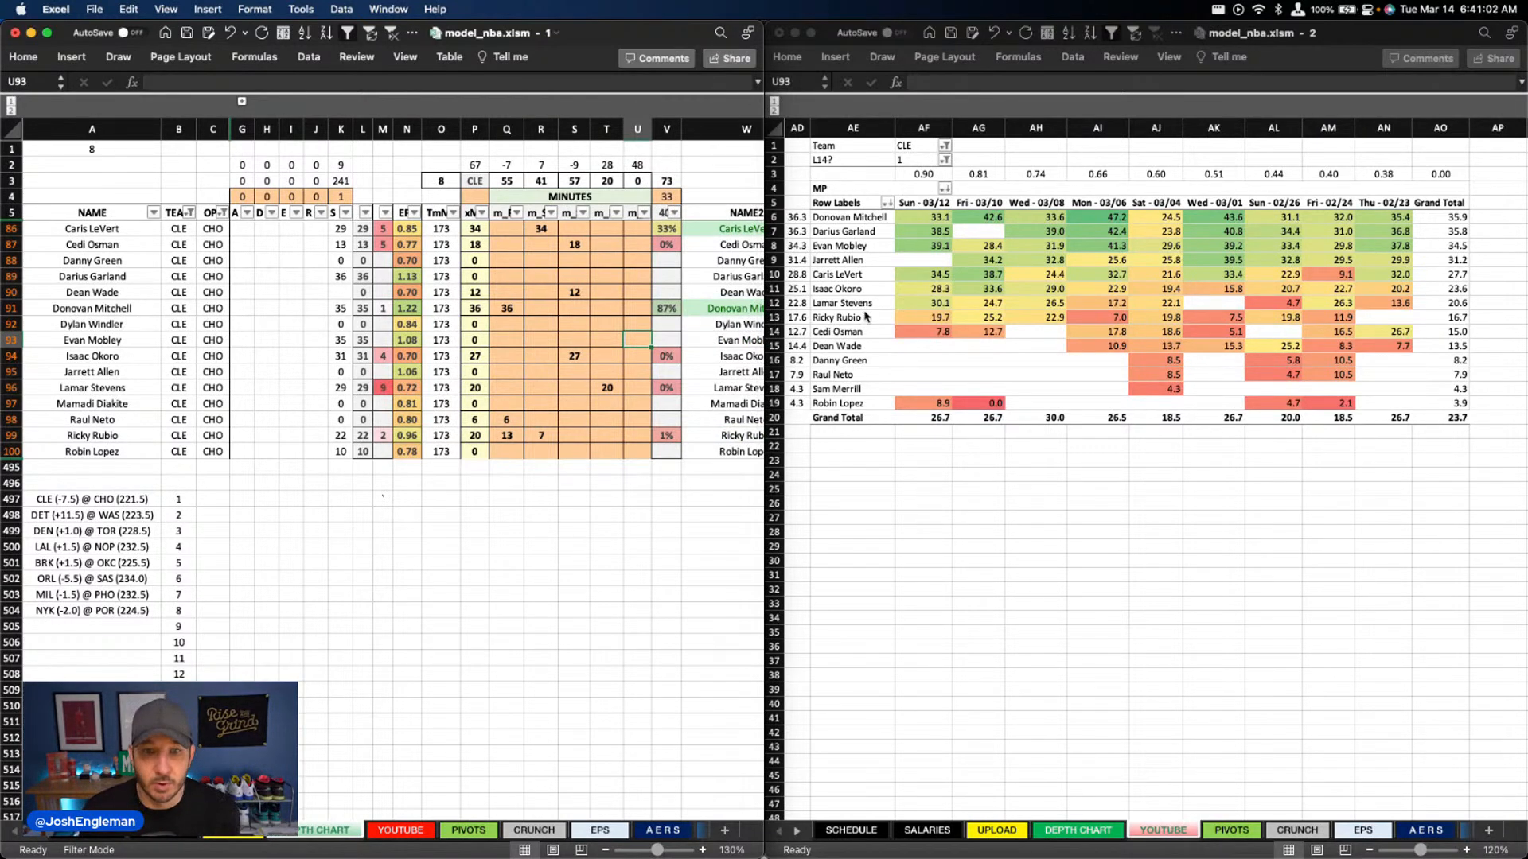
text(35)
key(Return)
key(Left)
key(Left)
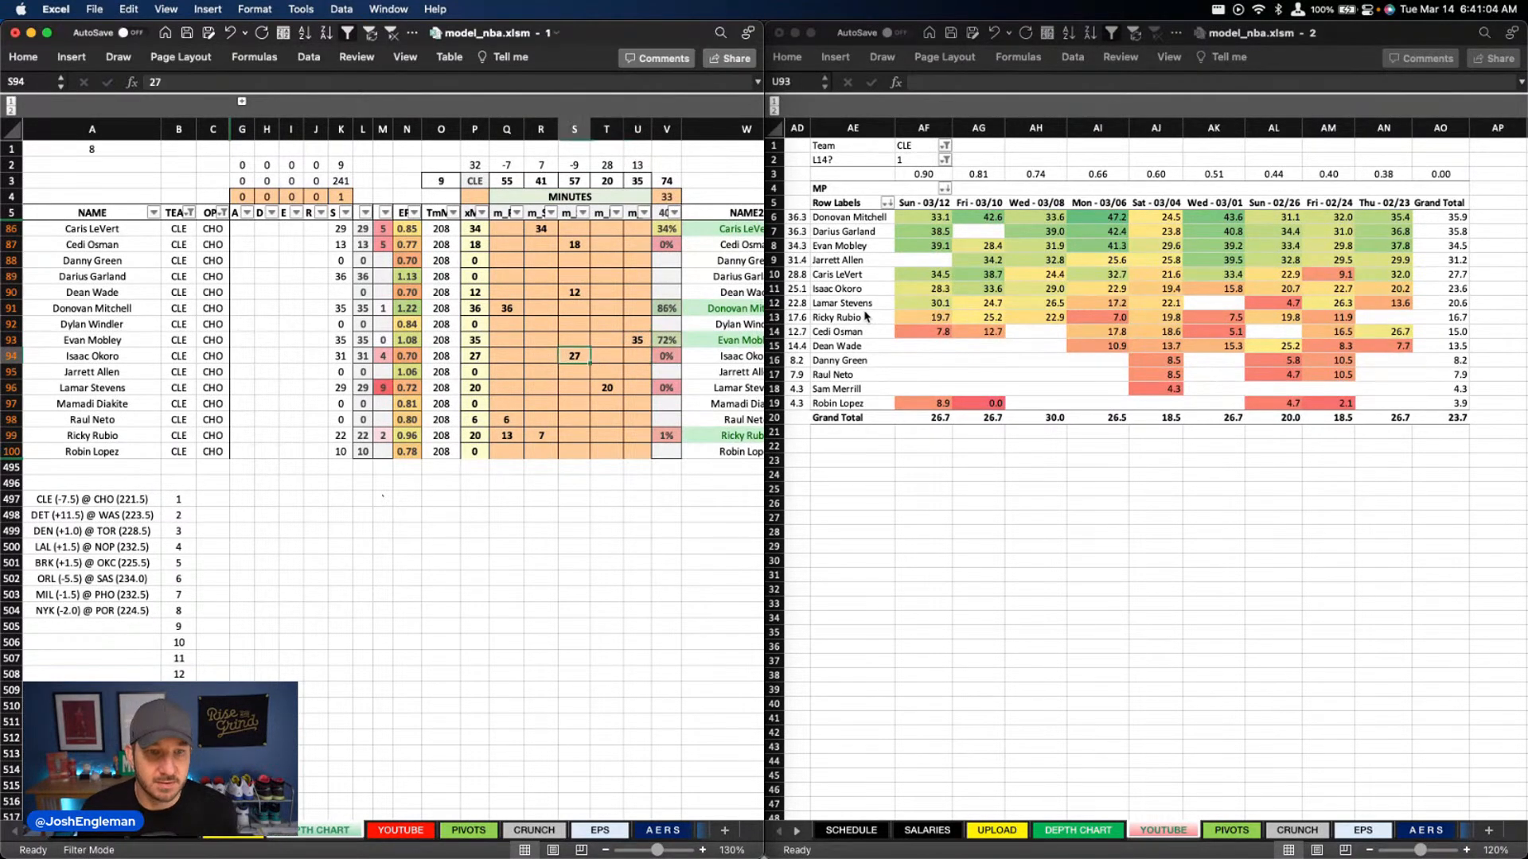
key(Left)
key(Up)
key(Up)
key(Up)
key(Left)
key(Right)
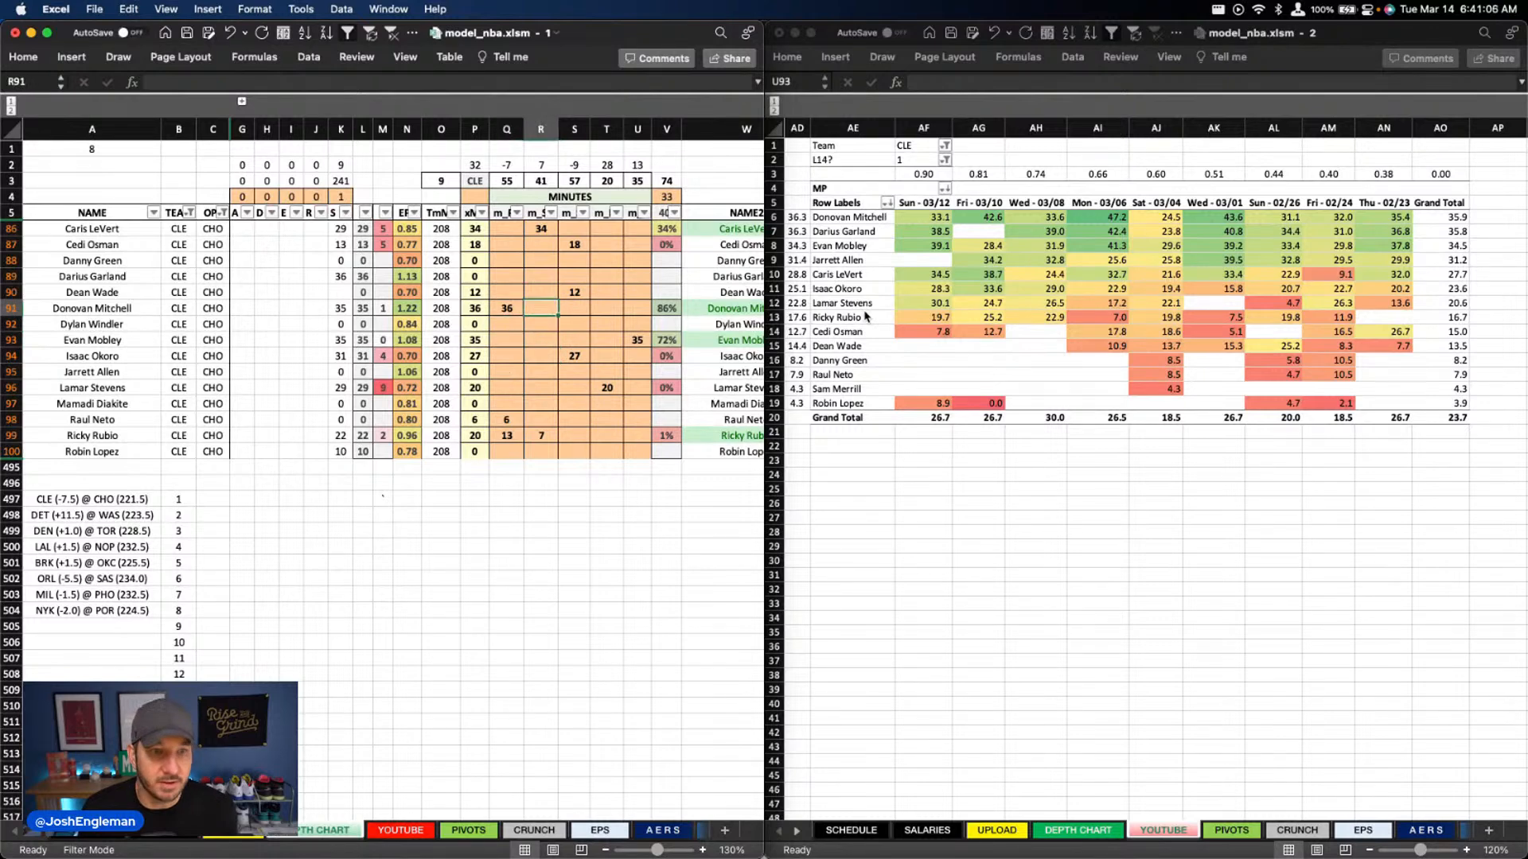
key(Up)
key(Up)
key(Up)
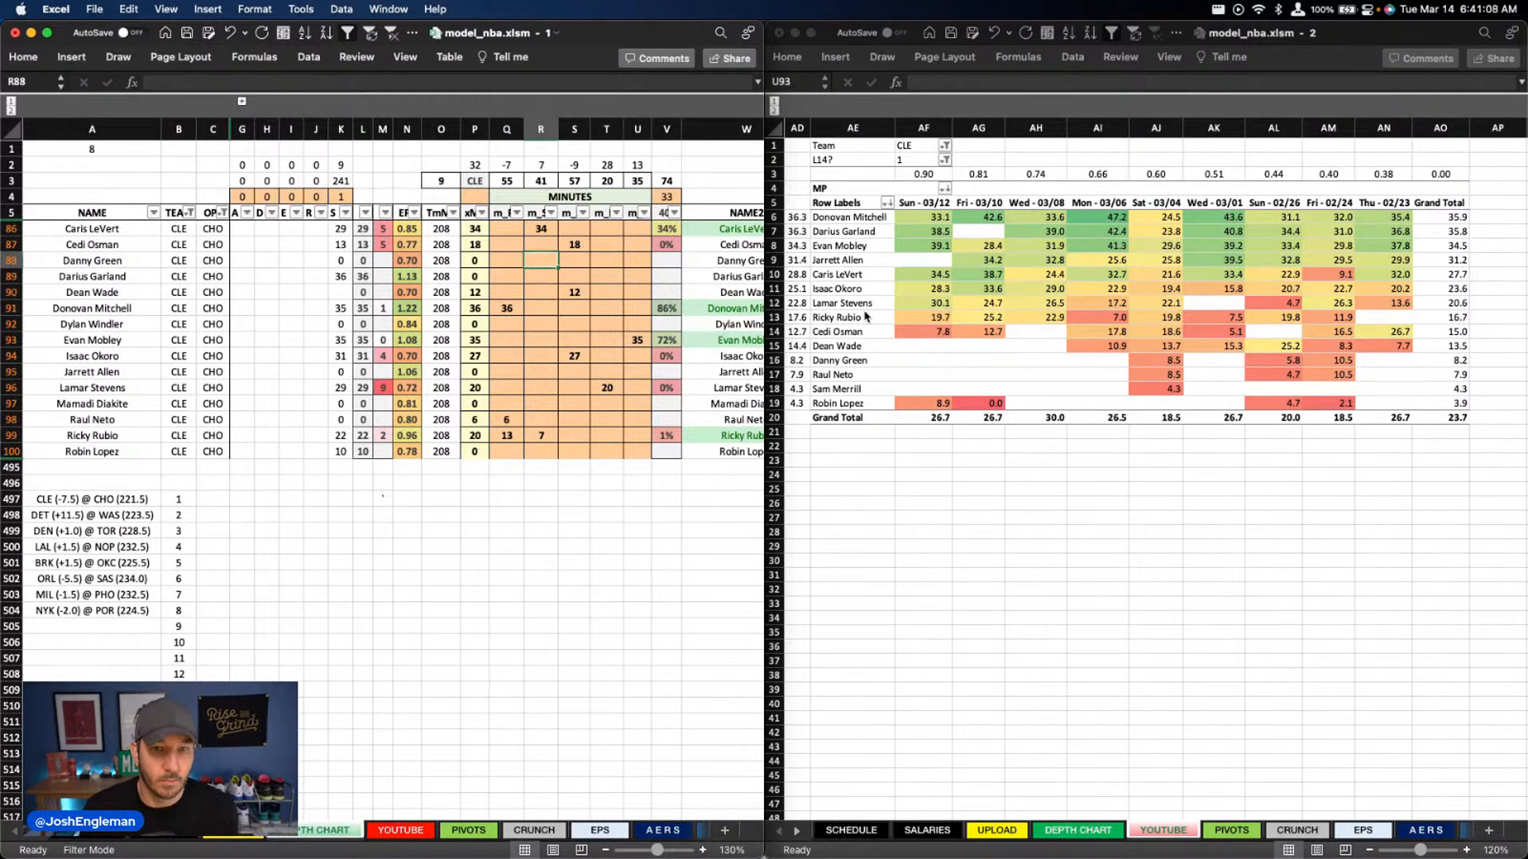
Clear the projected minutes of all Cleveland players except Donovan Mitchell and Evan Mobley
drag(506, 419, 604, 428)
key(Delete)
drag(540, 228, 603, 423)
key(Delete)
Set Darius Garland's point guard minutes to 36
click(541, 228)
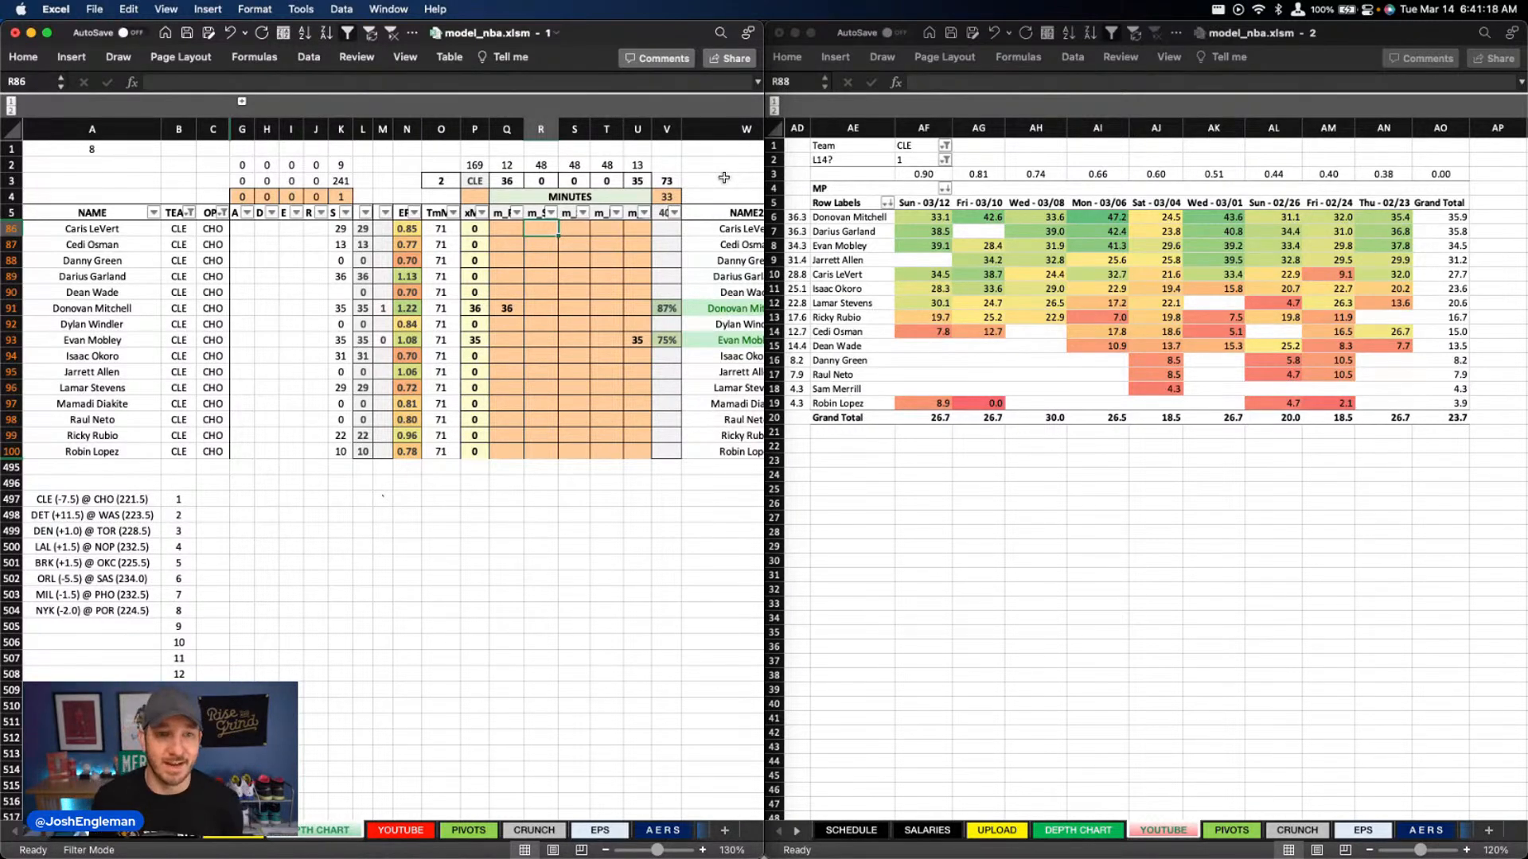
key(Down)
key(Left)
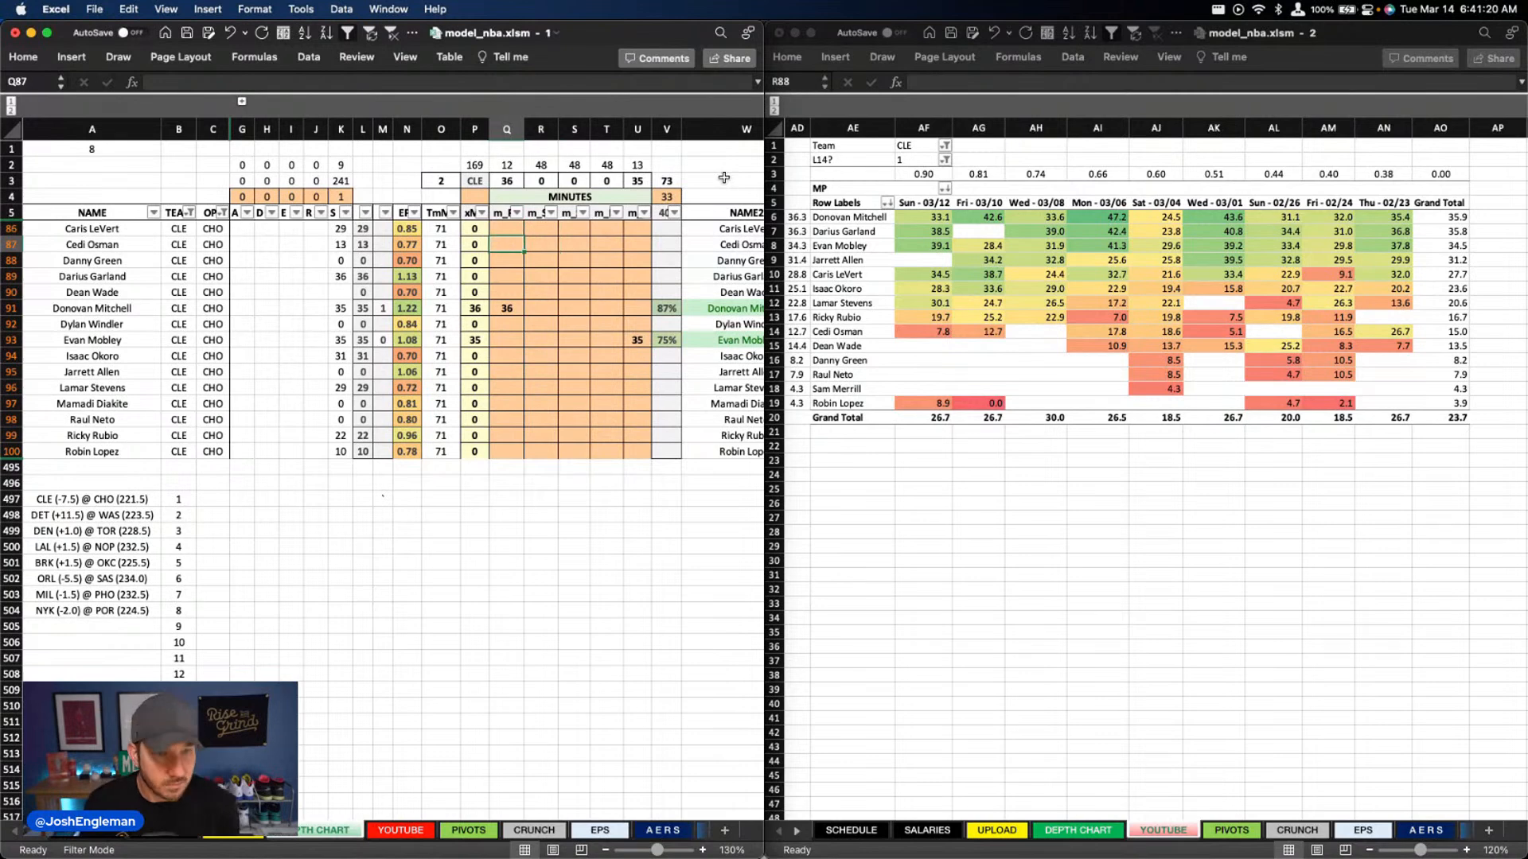
key(Down)
key(Down)
key(Down)
key(Down)
key(Up)
key(Up)
text(36)
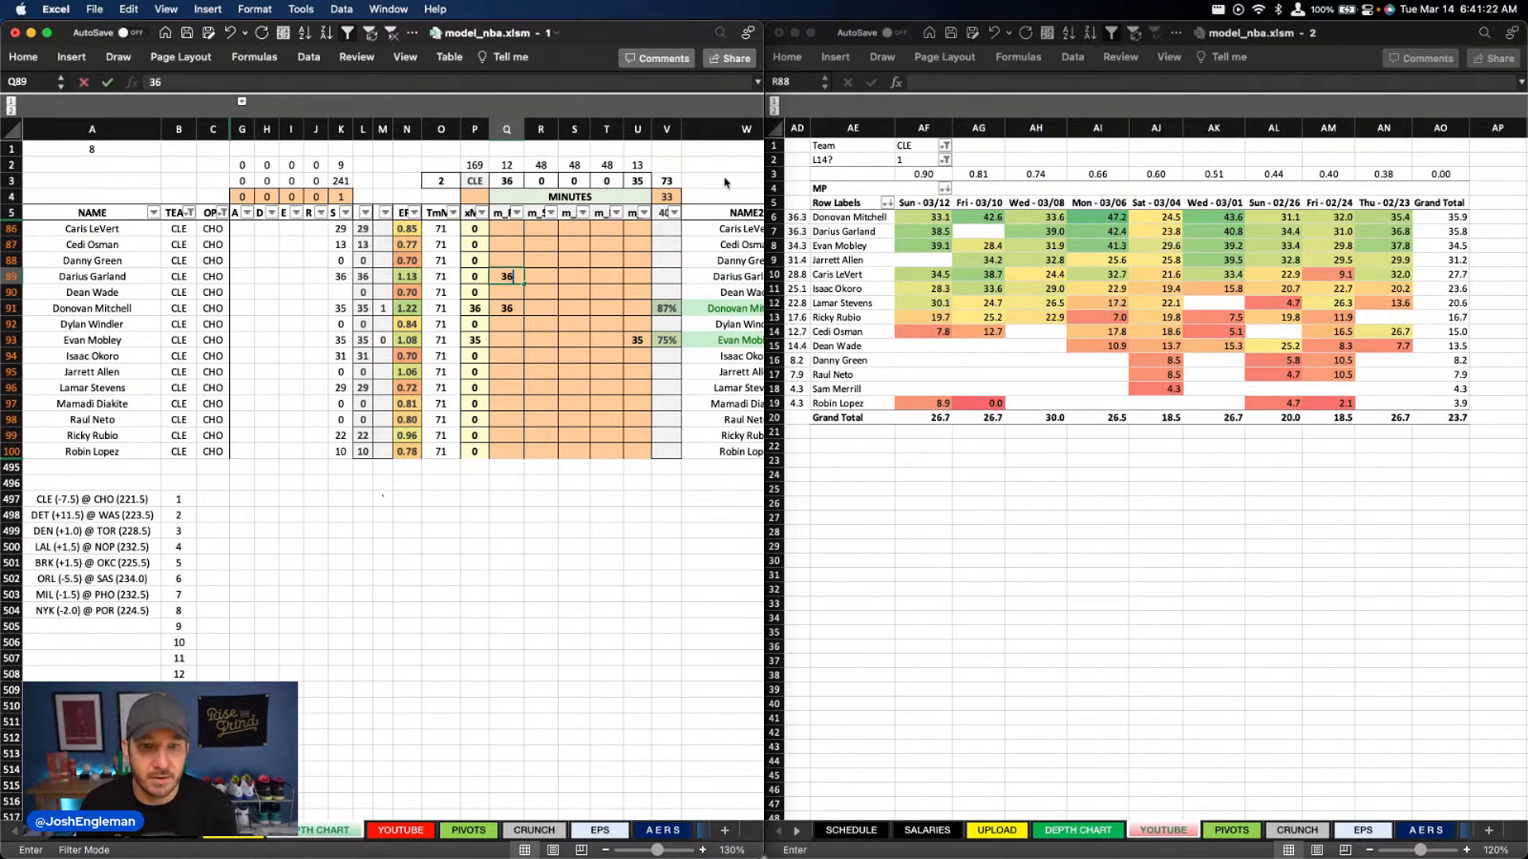
key(Return)
Move Donovan Mitchell's 36 minutes from point guard to shooting guard
key(Down)
key(Delete)
key(Right)
text(36)
key(Return)
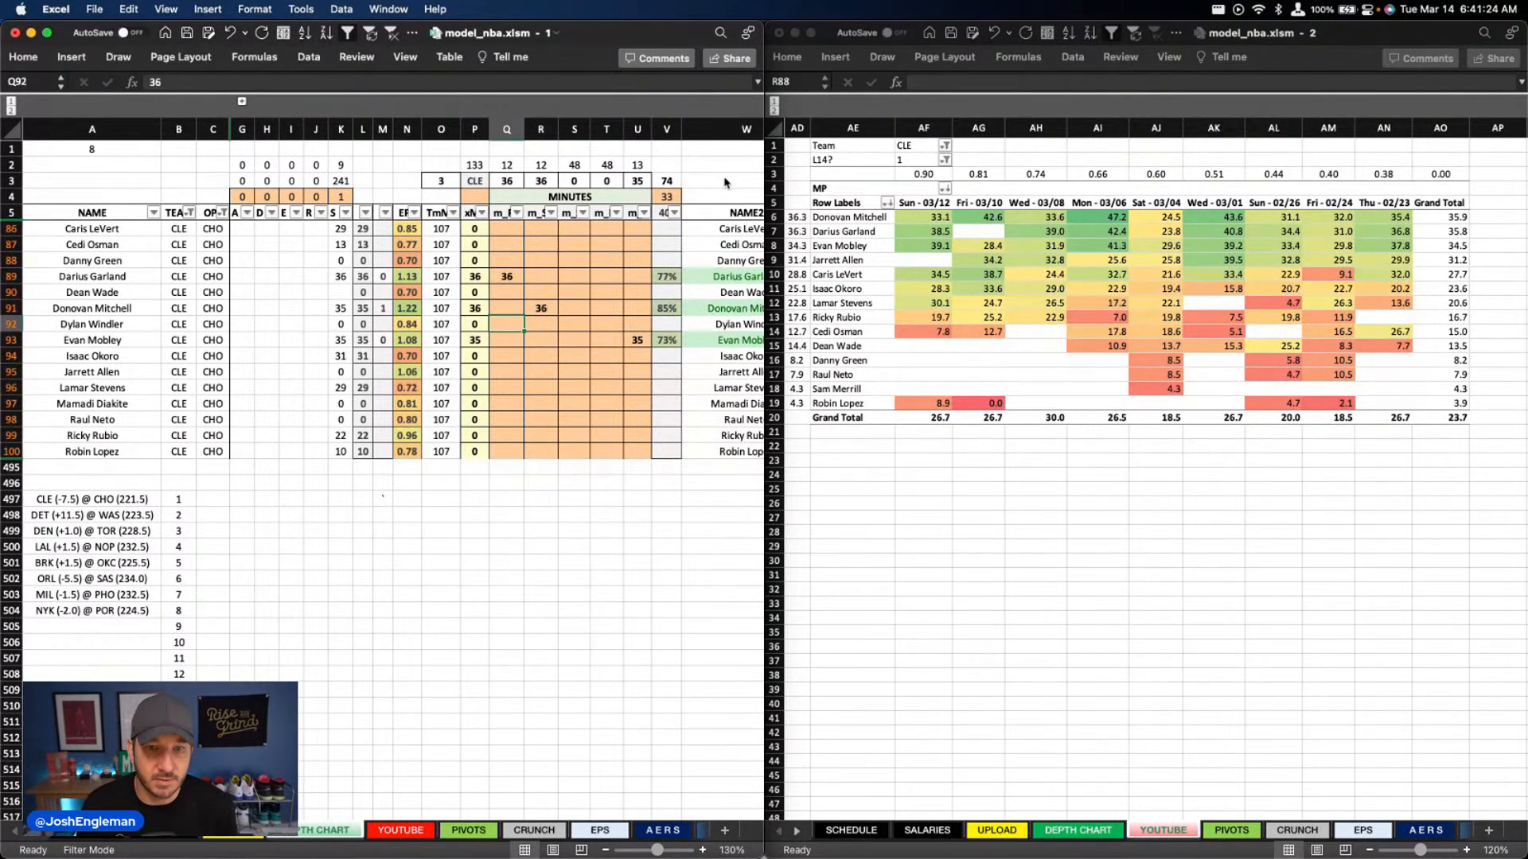
key(Right)
key(Right)
key(Down)
key(Right)
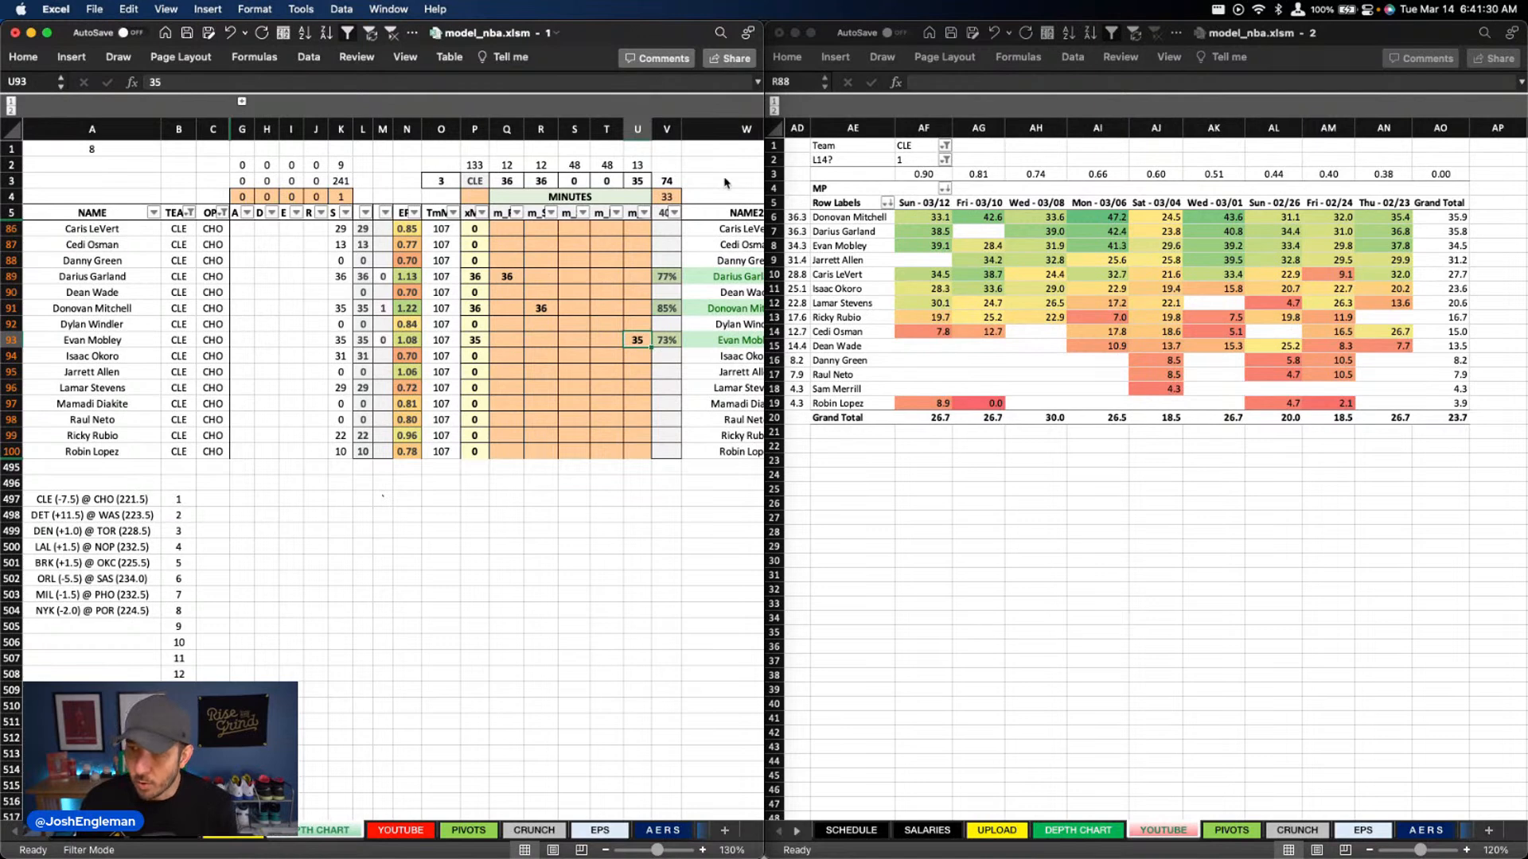
key(Right)
key(Left)
key(Left)
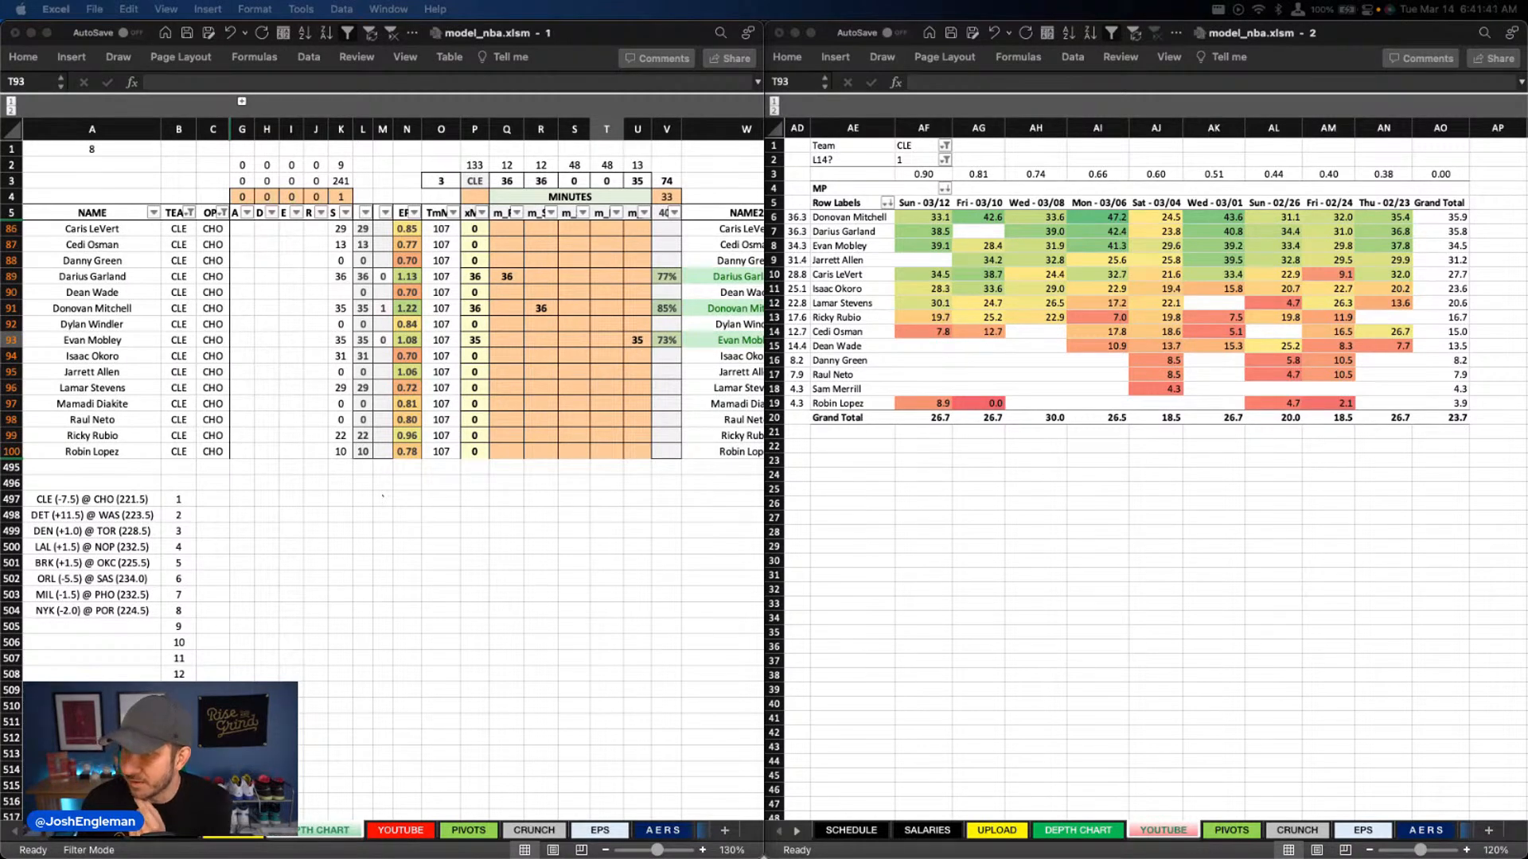
click(530, 277)
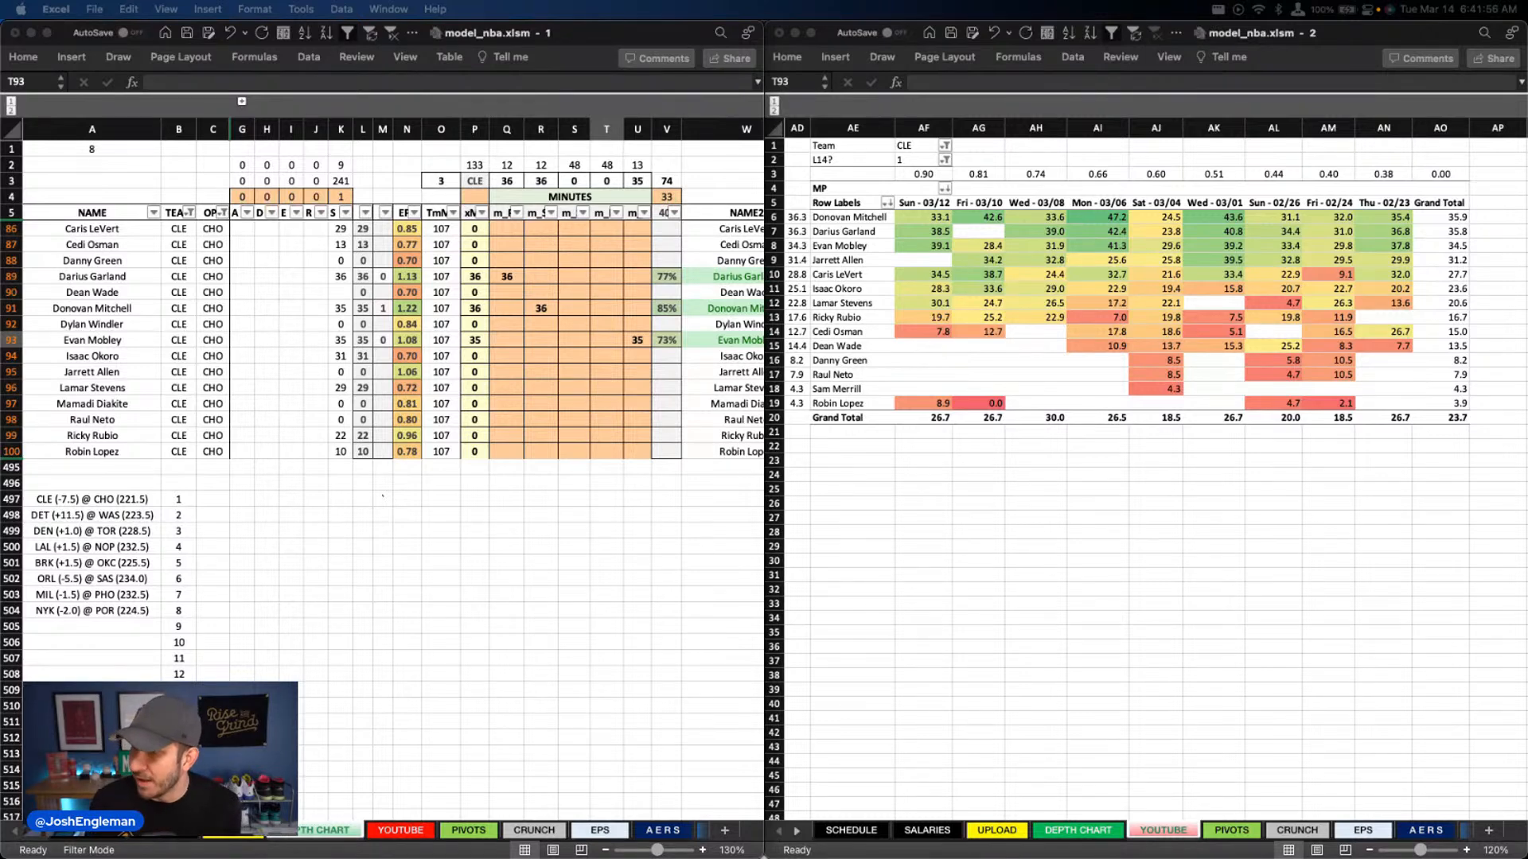
click(477, 389)
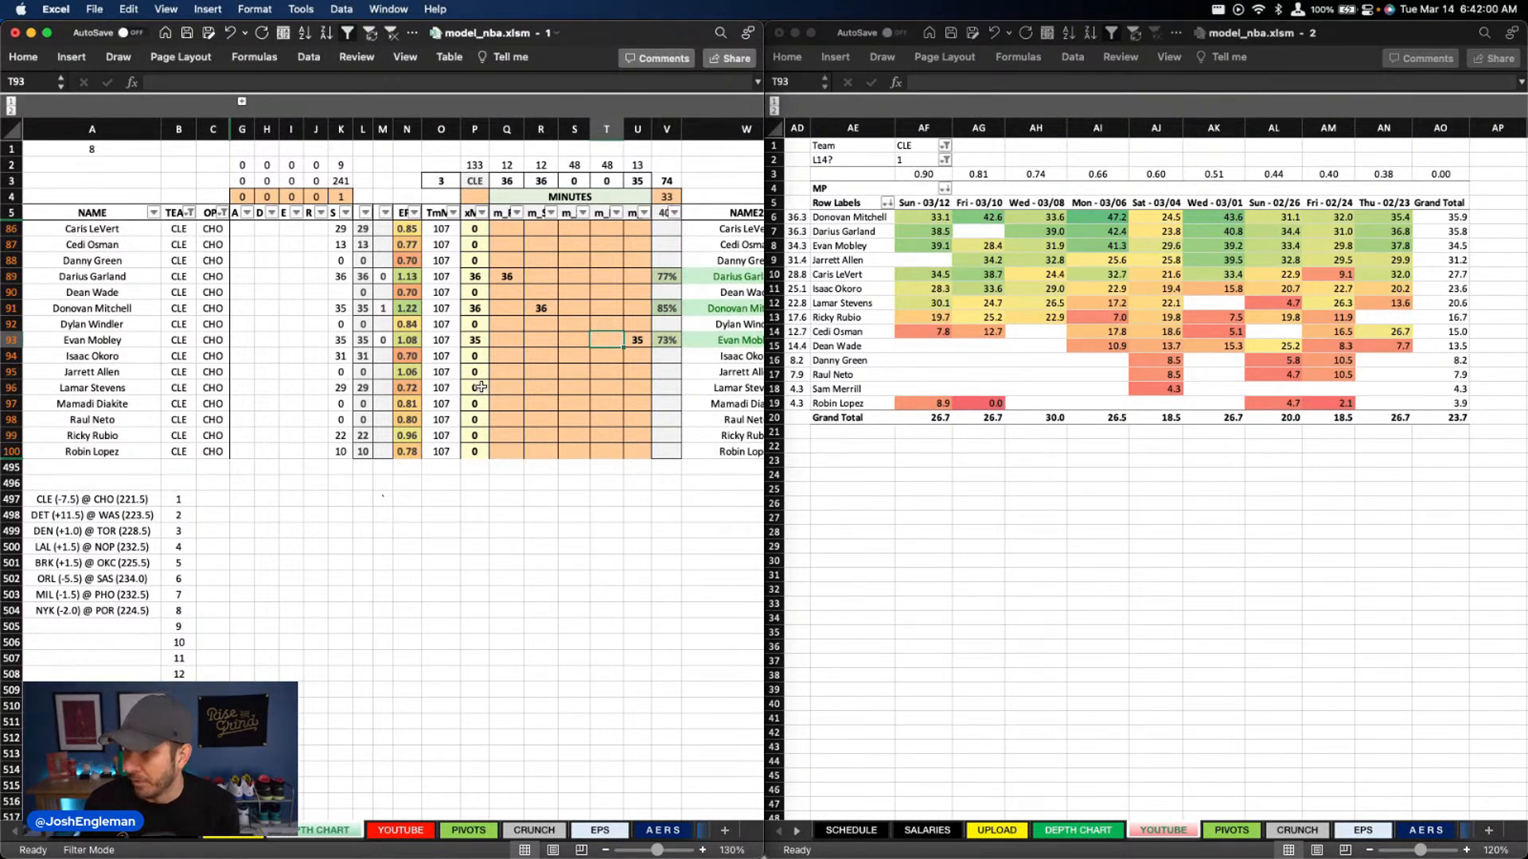
click(474, 405)
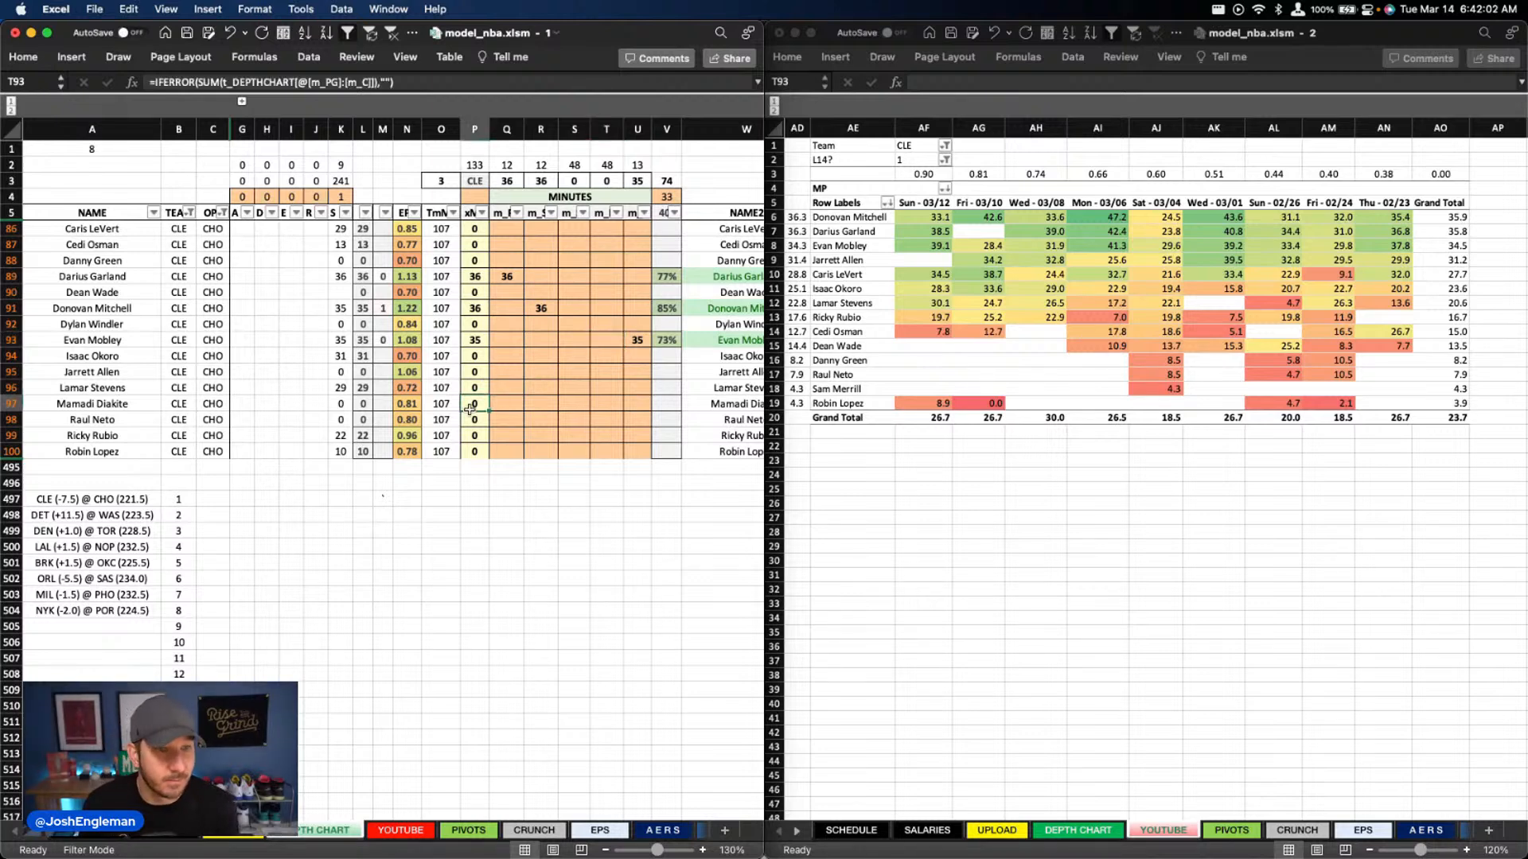
Set Lamar Stevens's small forward minutes to 28
click(575, 388)
text(28)
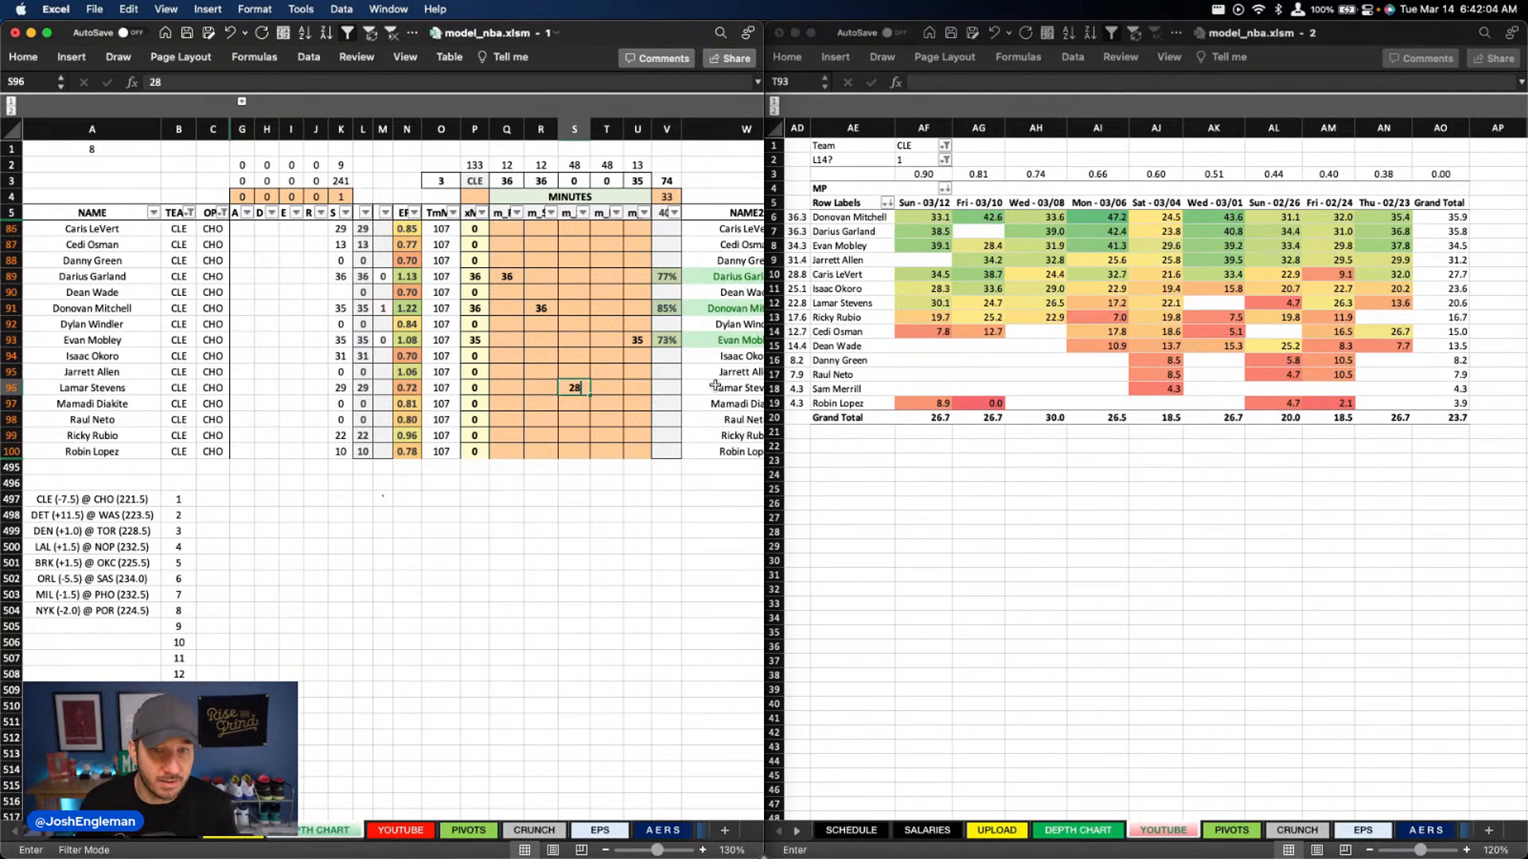
key(Tab)
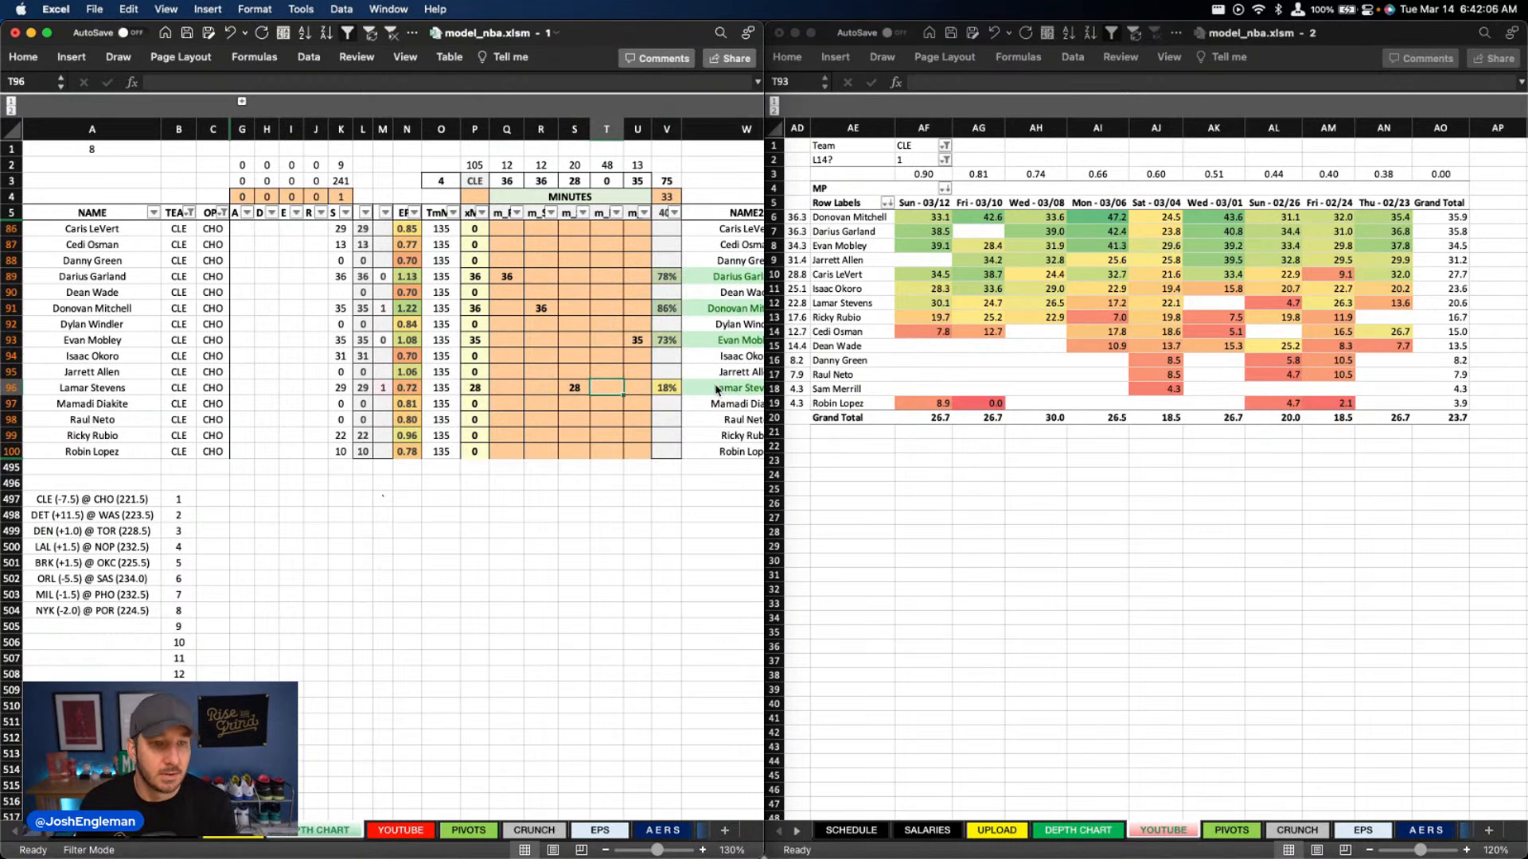
Set Isaac Okoro's power forward minutes to 28
key(Up)
key(Up)
key(Up)
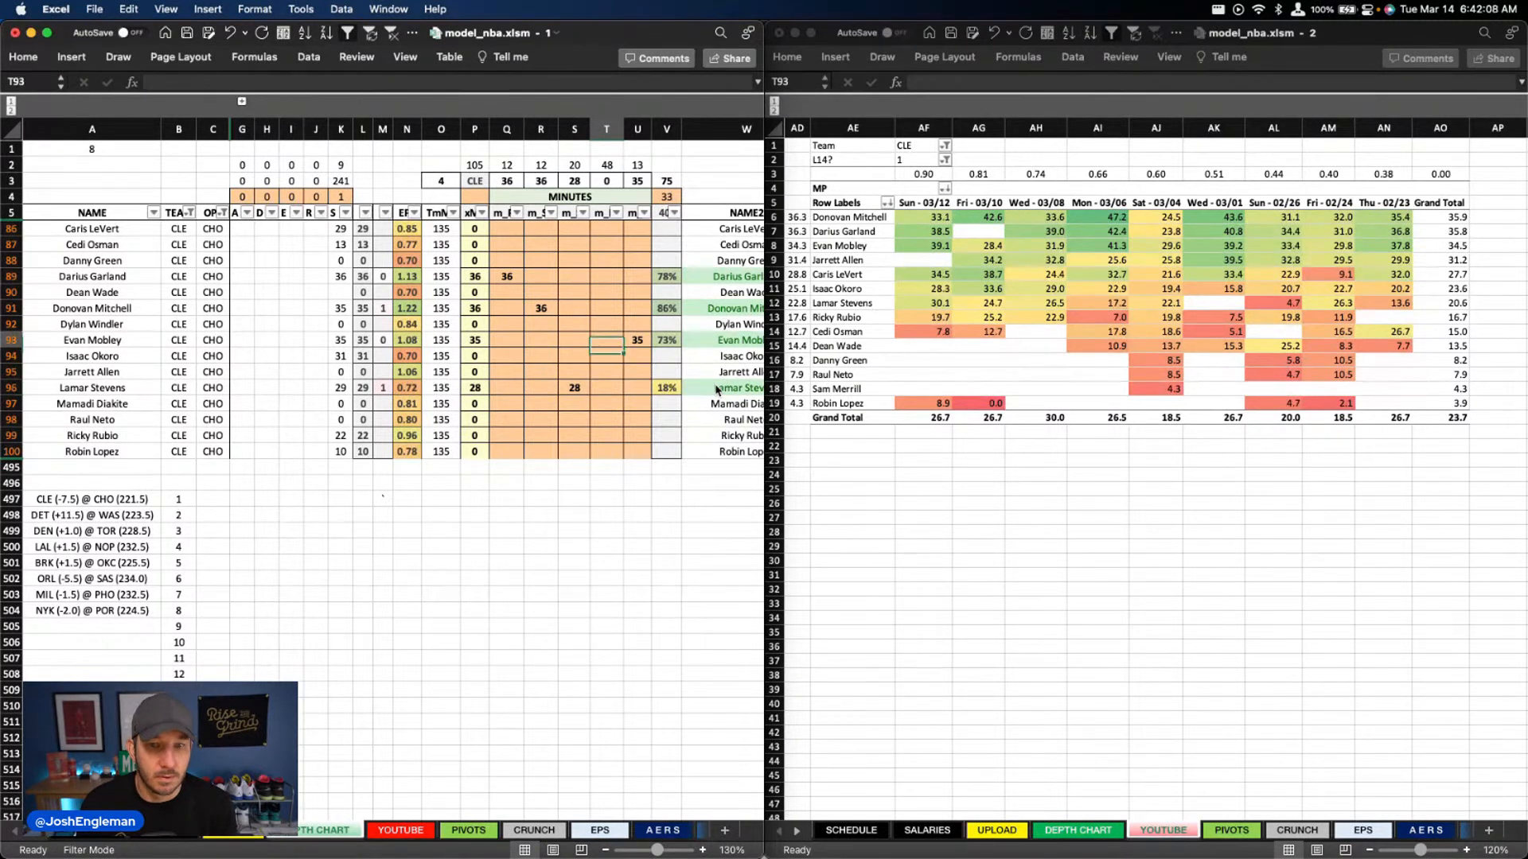
key(Down)
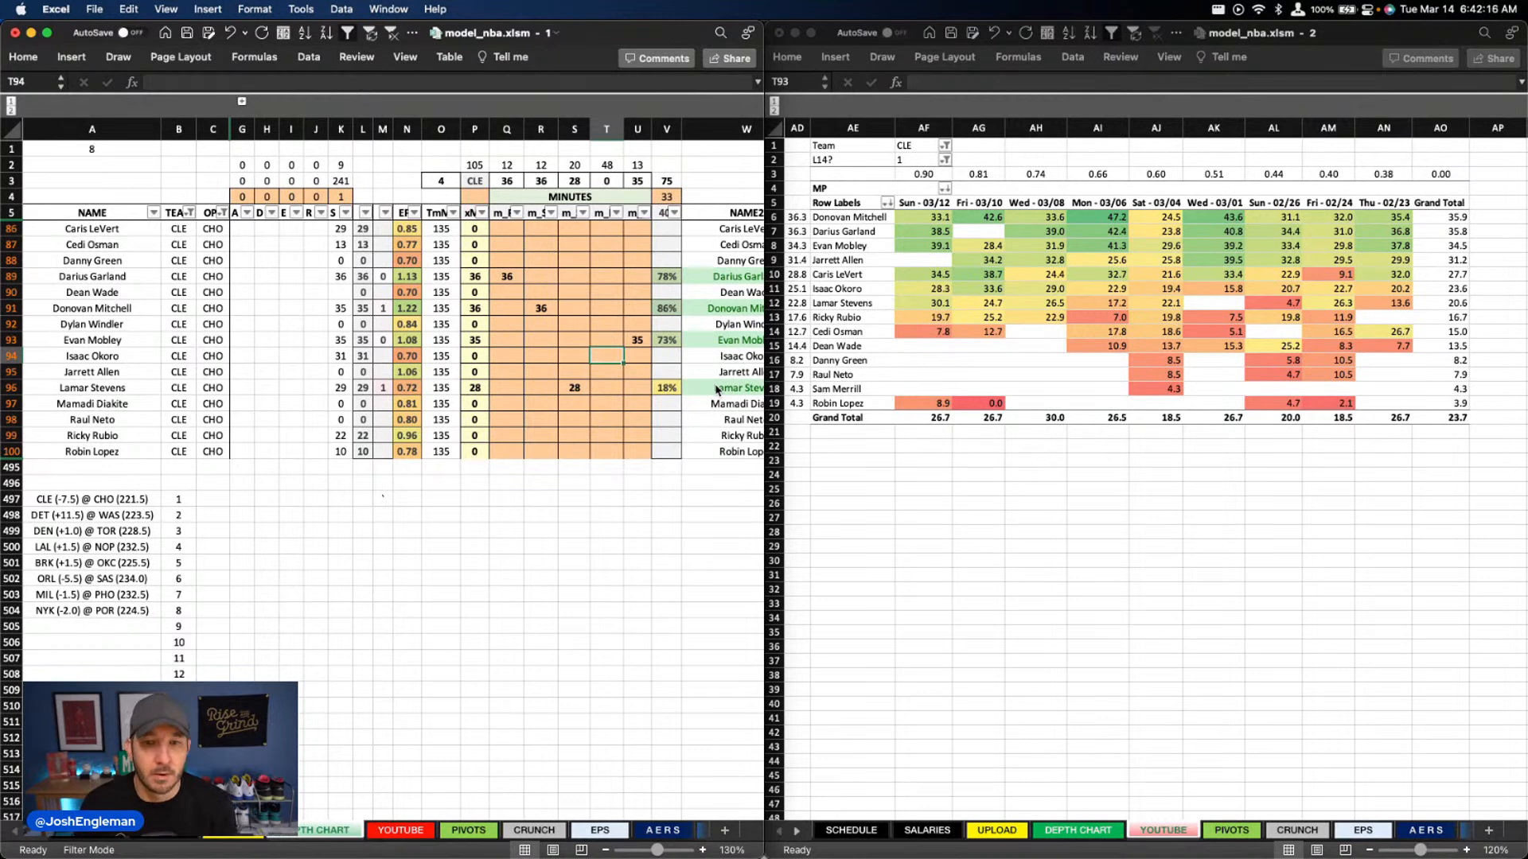
text(28)
key(Return)
Set Robin Lopez's center minutes to 13
key(Up)
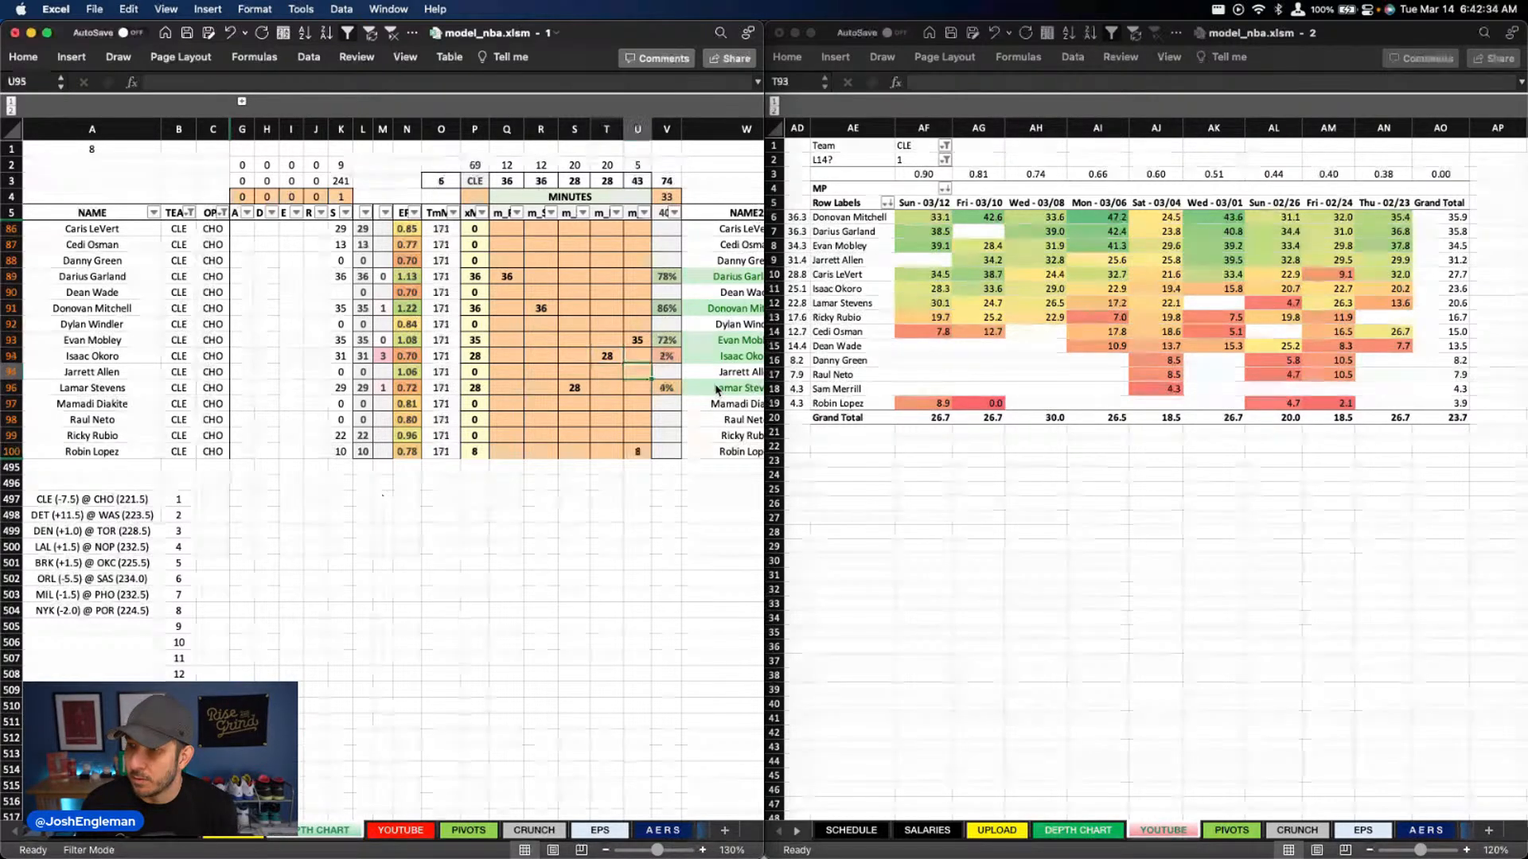
key(Up)
key(Up)
key(Up)
key(Up)
key(Up)
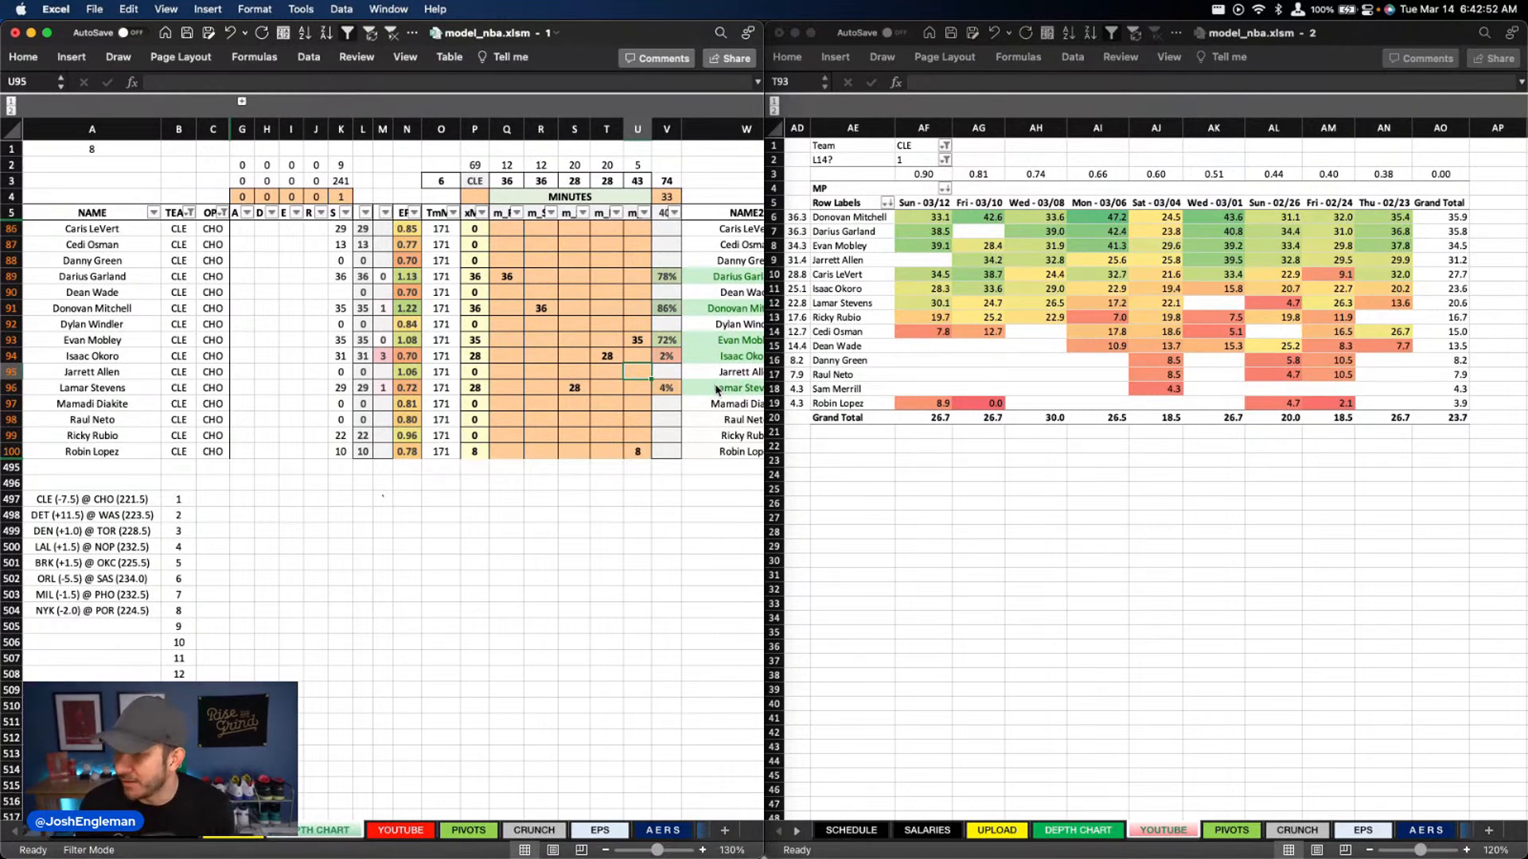
key(Down)
key(Down)
key(Down)
key(Down)
key(Down)
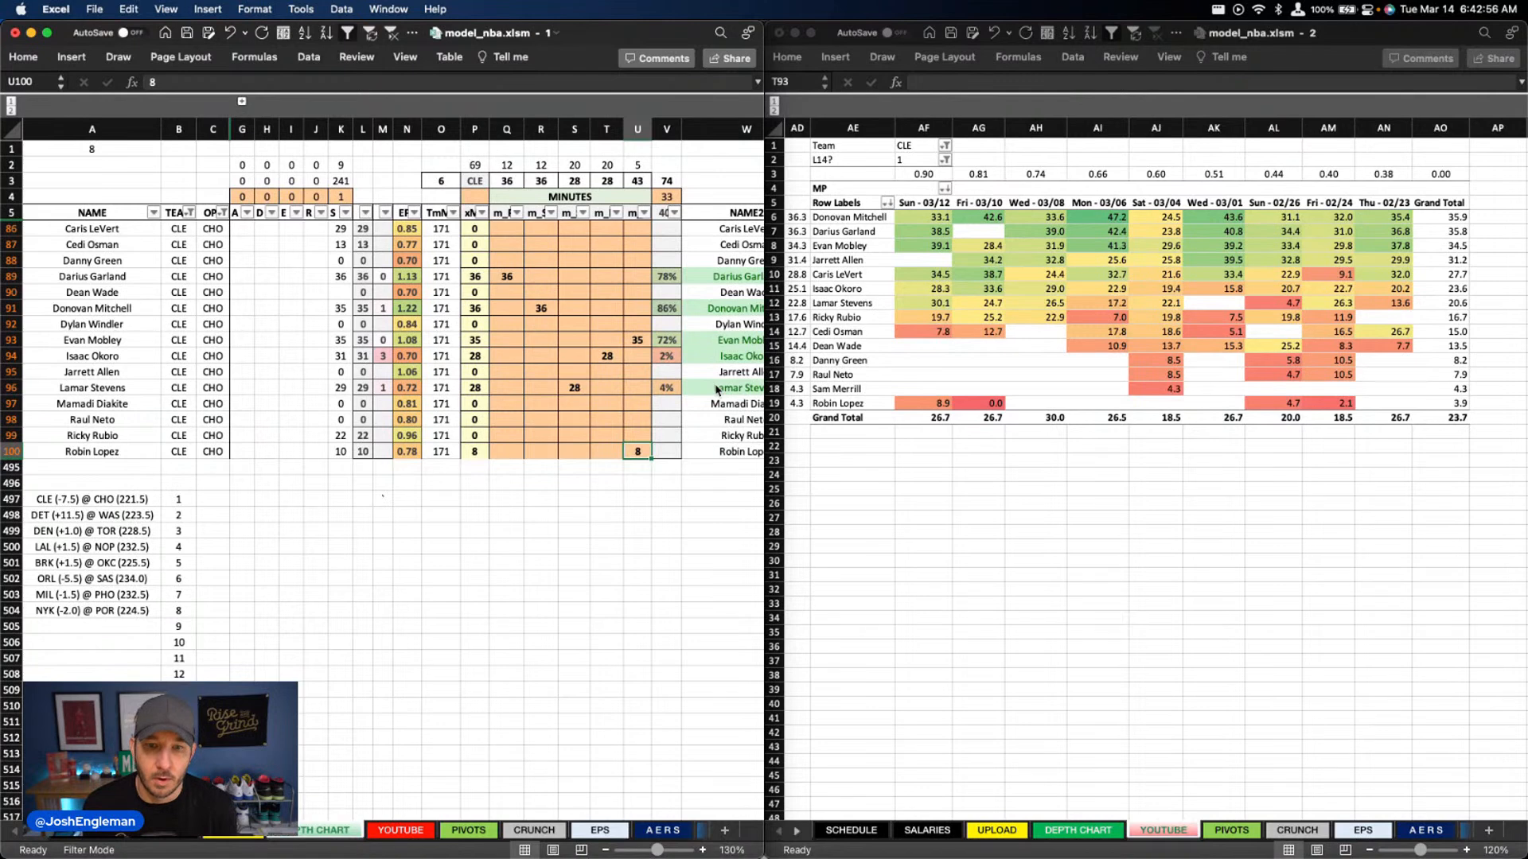
text(13)
key(Return)
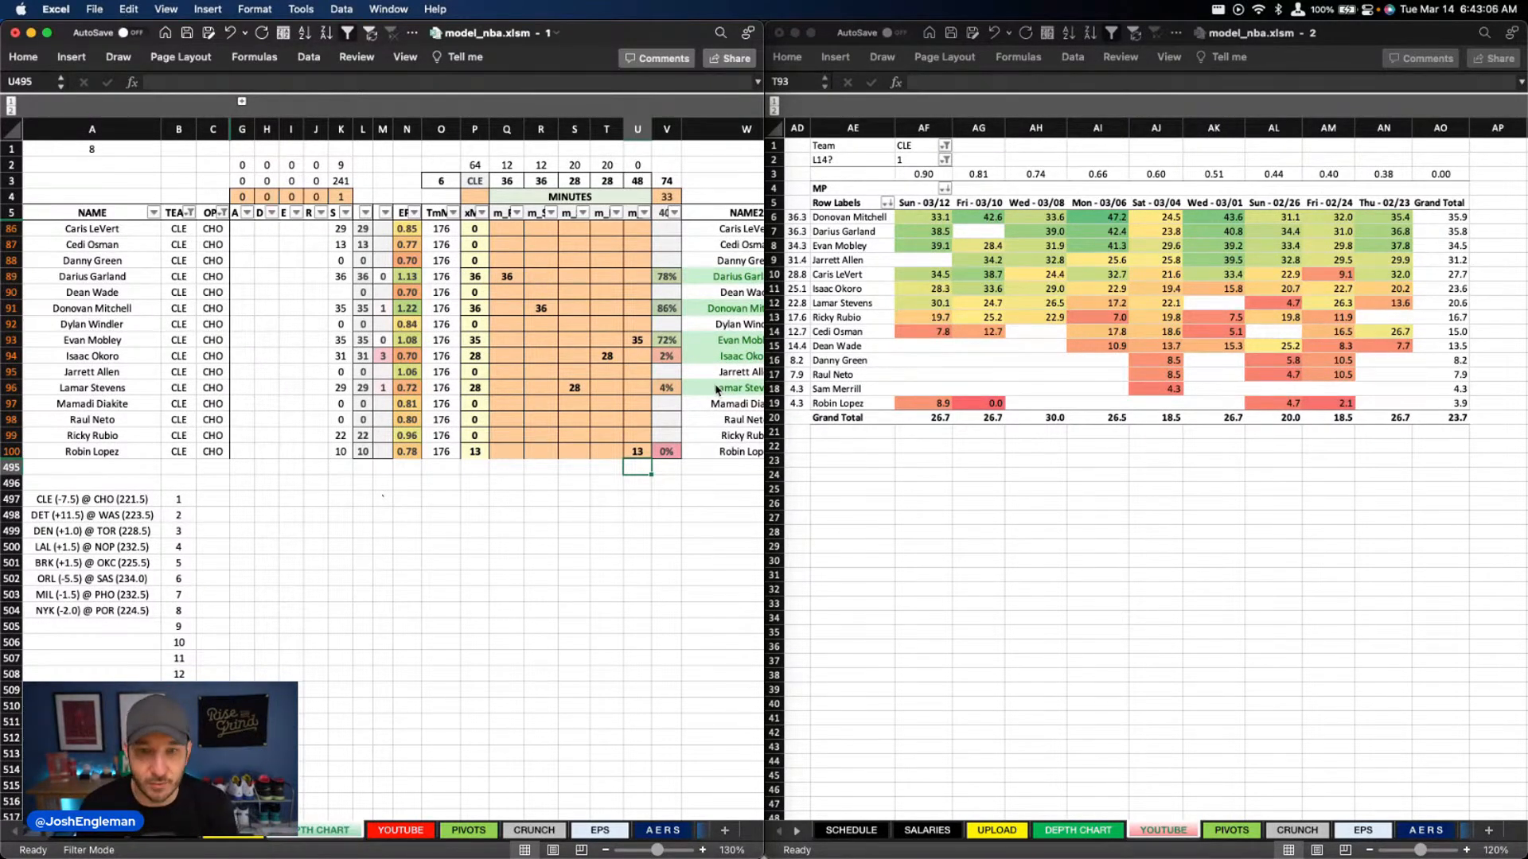
Raise Evan Mobley's center minutes to 36
key(Up)
key(Up)
key(Up)
key(Up)
key(Up)
key(Up)
key(Up)
key(Up)
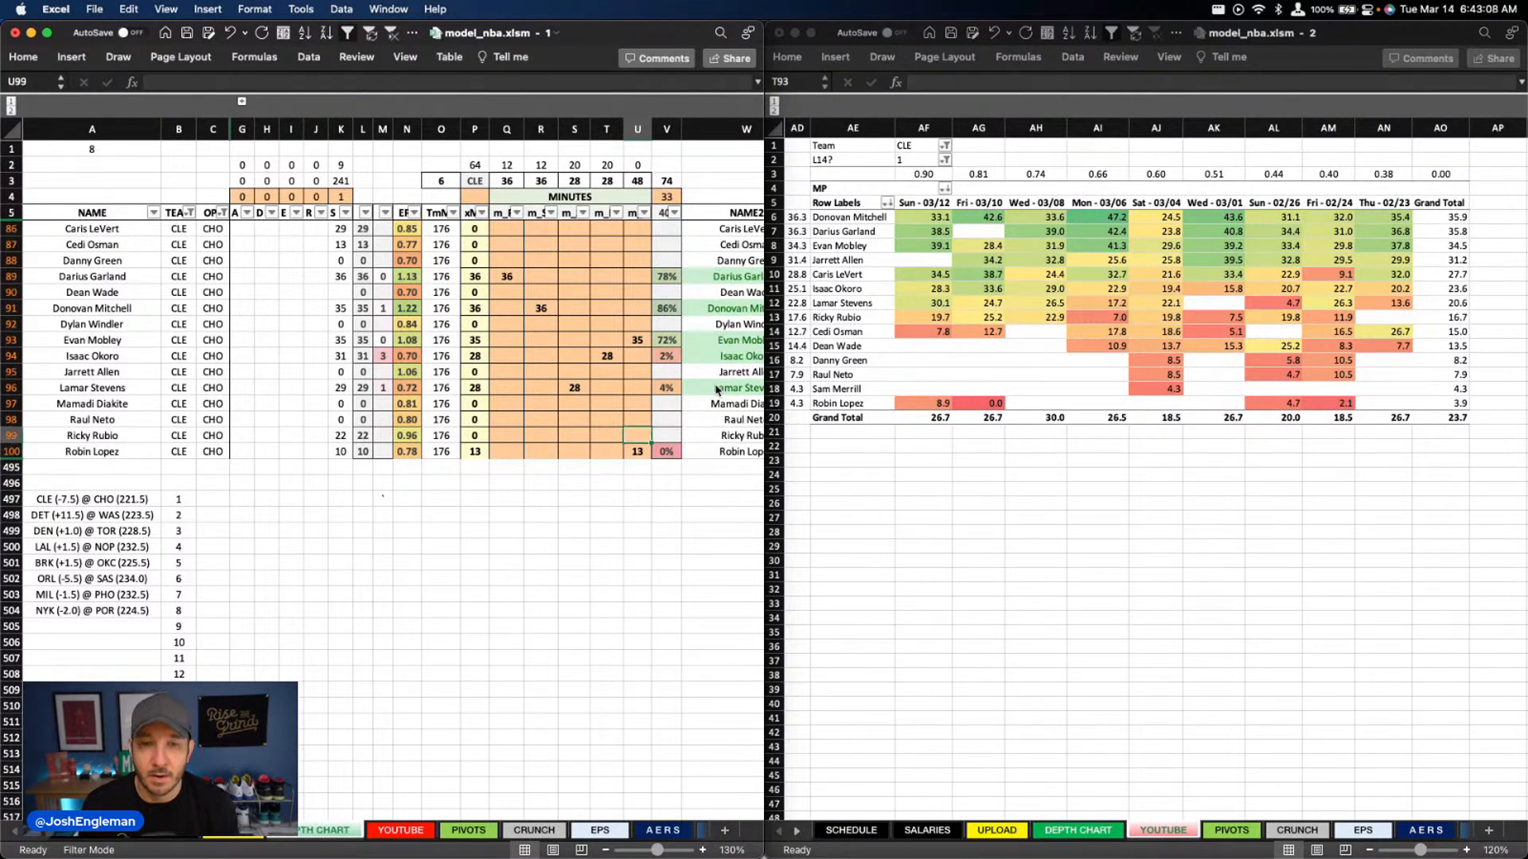
text(36)
key(Down)
key(Down)
key(Down)
key(Down)
key(Down)
key(Down)
key(Down)
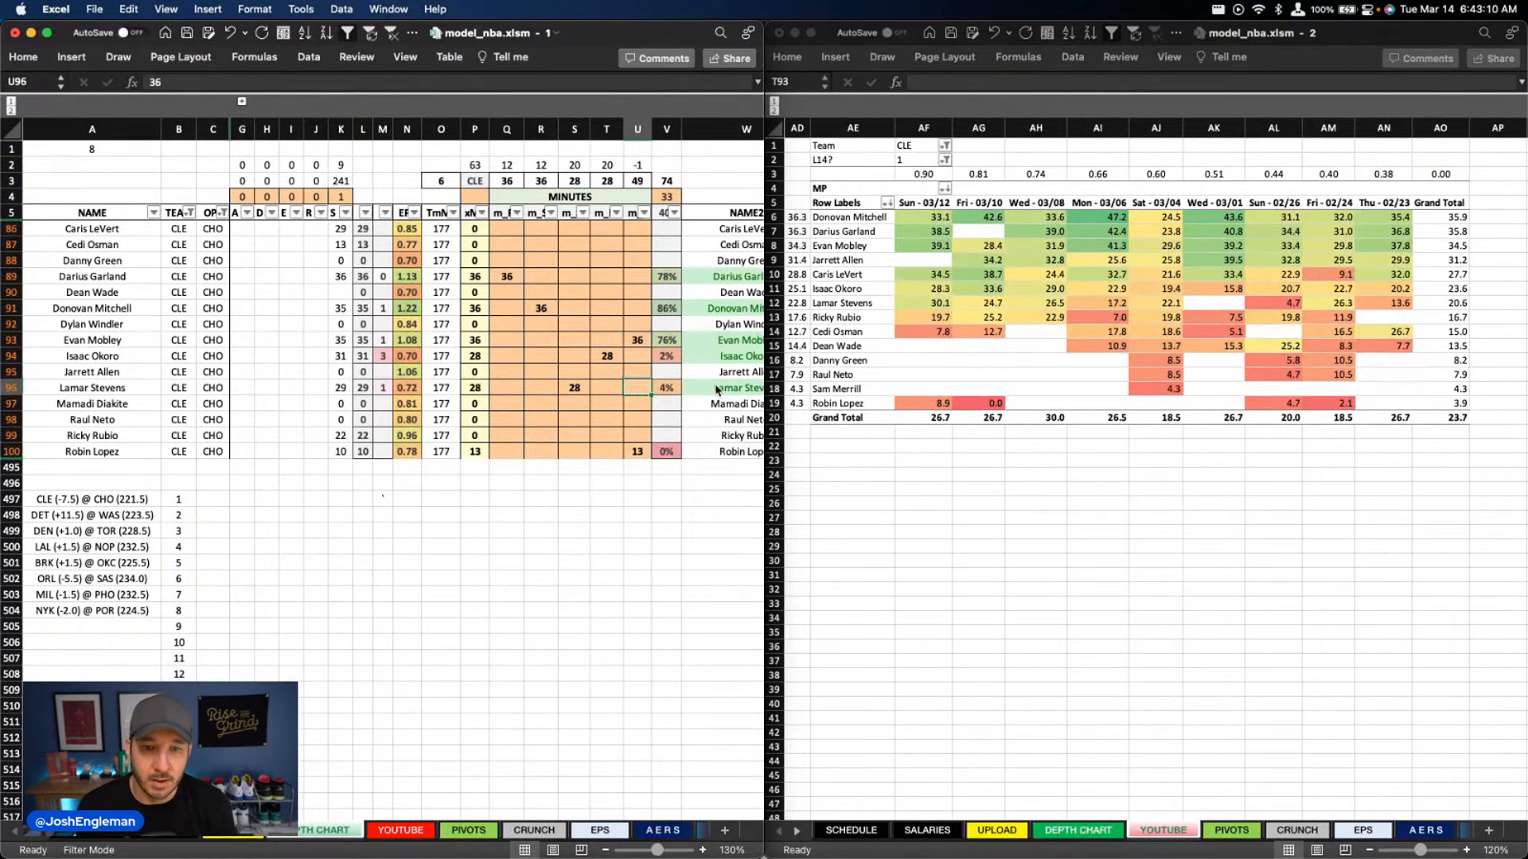
Set Robin Lopez's center minutes to 12
text(12)
key(Return)
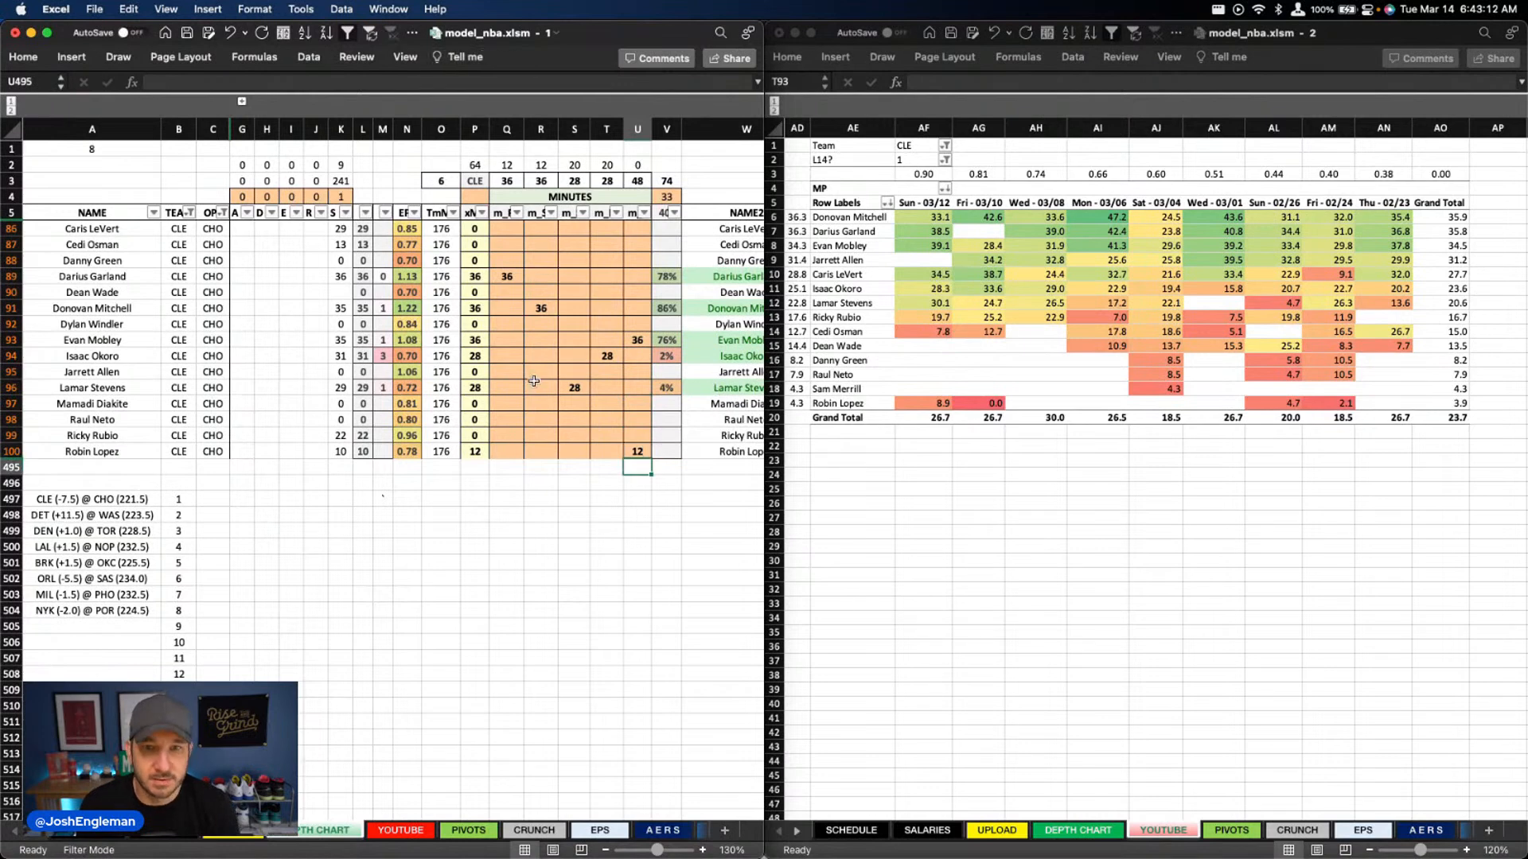
Set Ricky Rubio's minutes to 12 at point guard and 8 at shooting guard
click(602, 386)
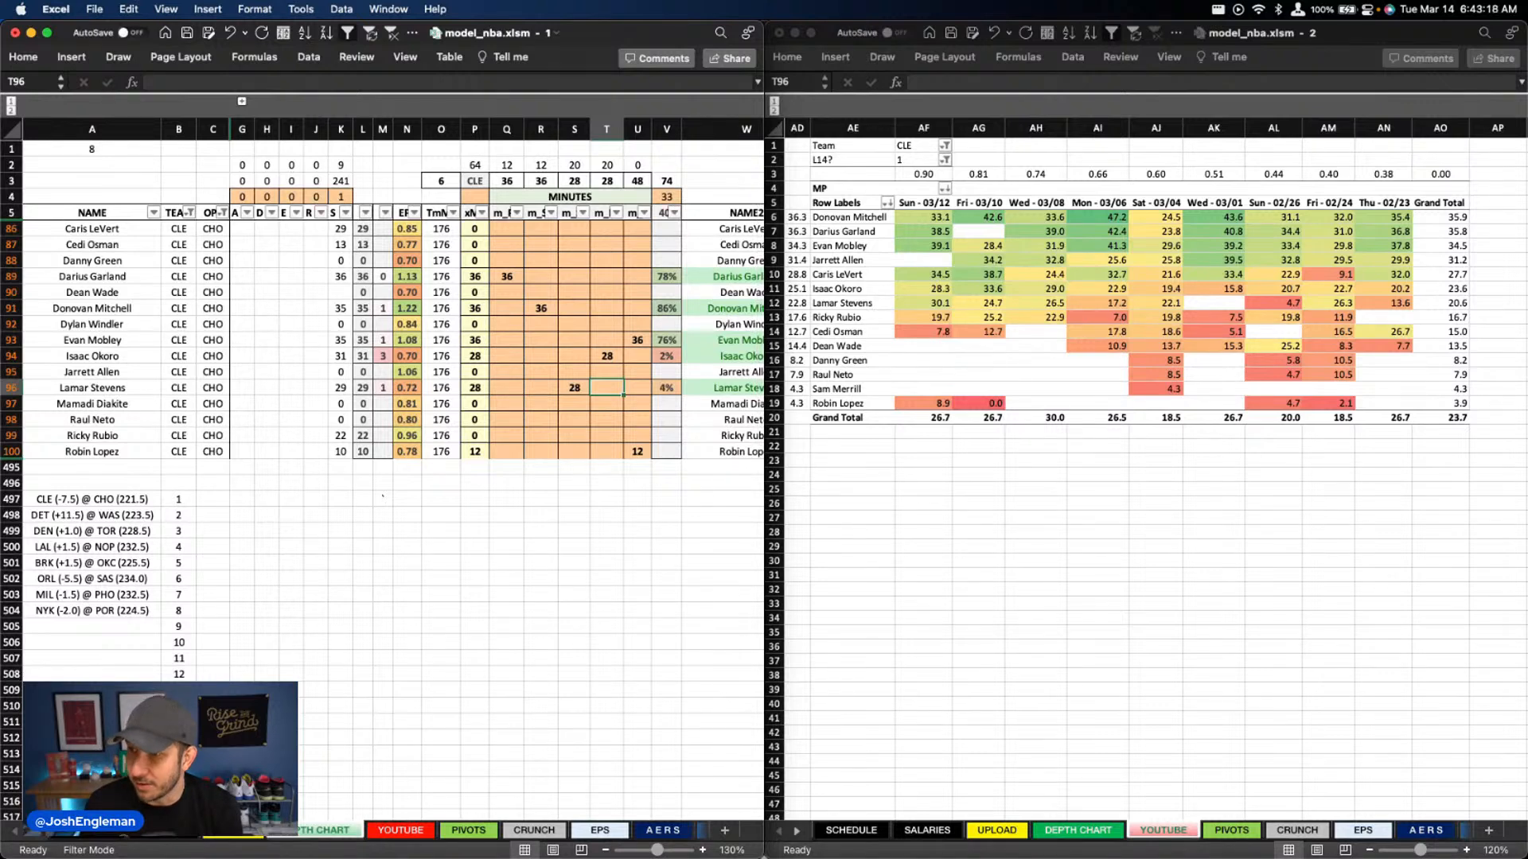
click(522, 436)
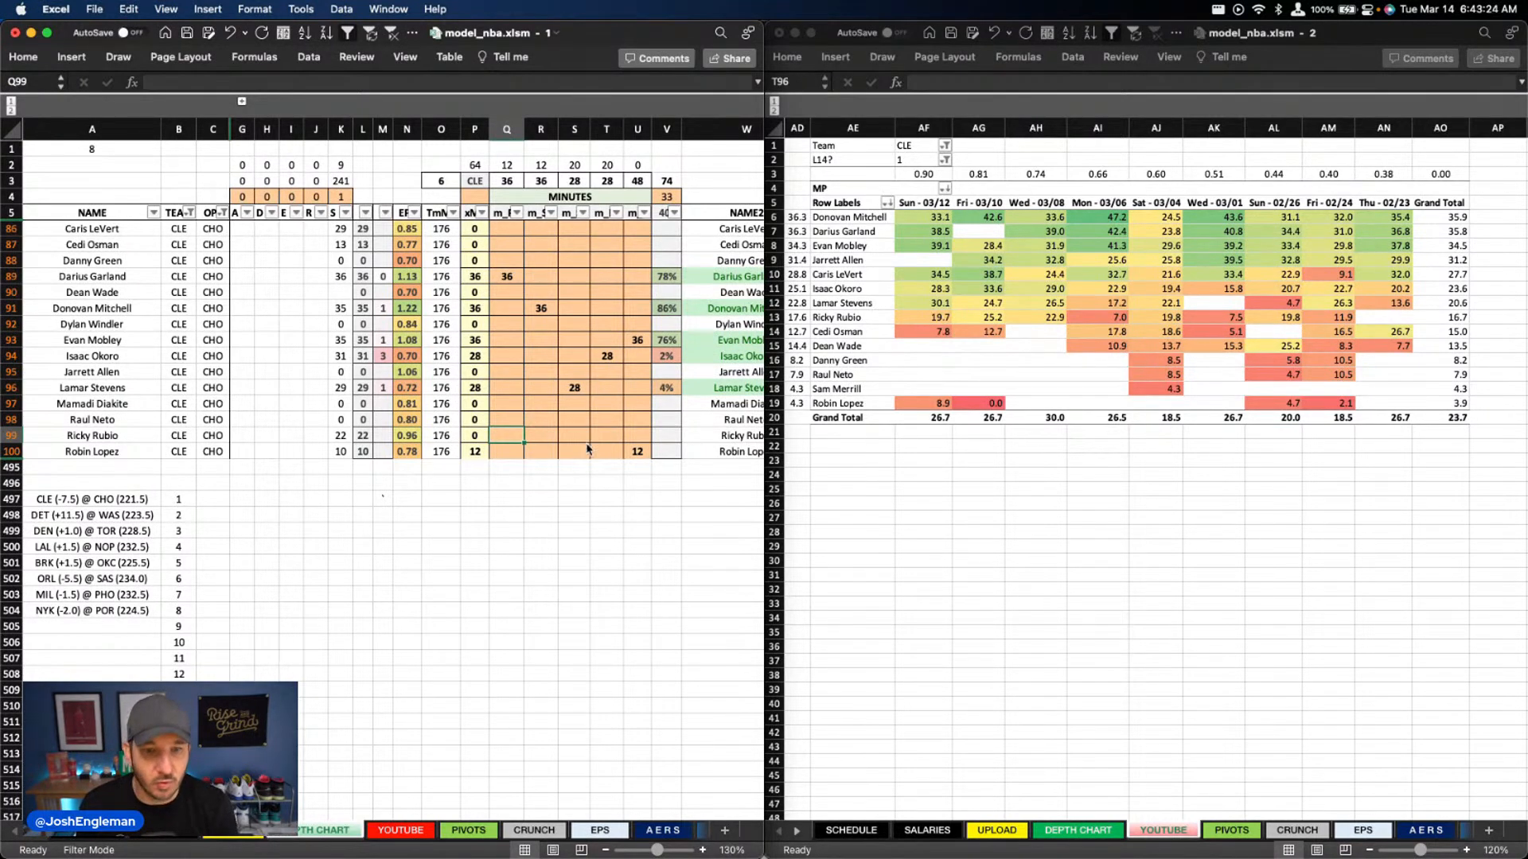
text(12)
key(Tab)
text(8)
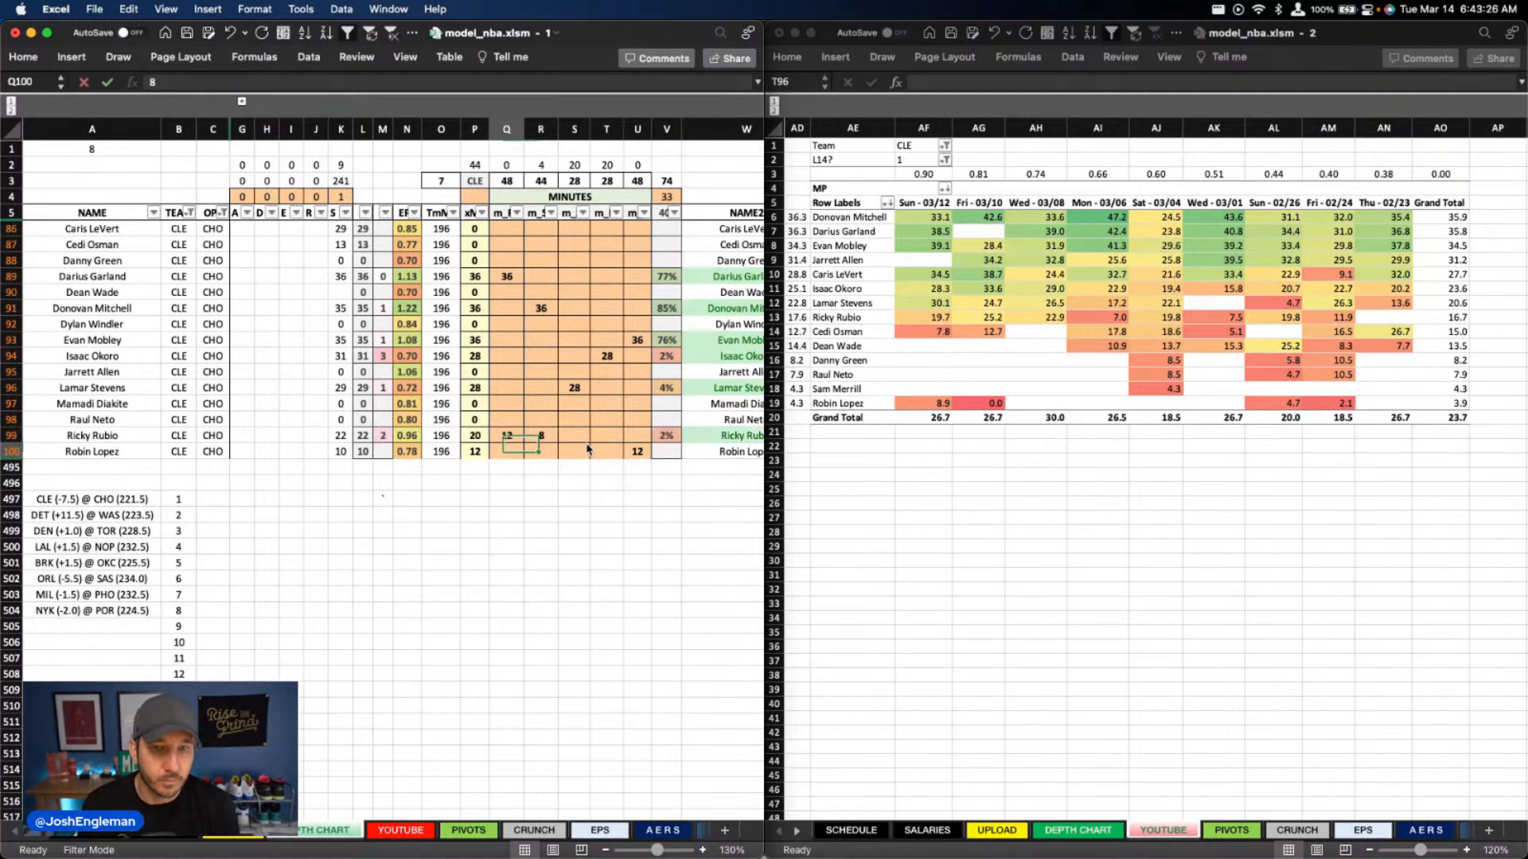
key(Return)
Set Caris LeVert's minutes to 4 at shooting guard and 26 at small forward
click(554, 228)
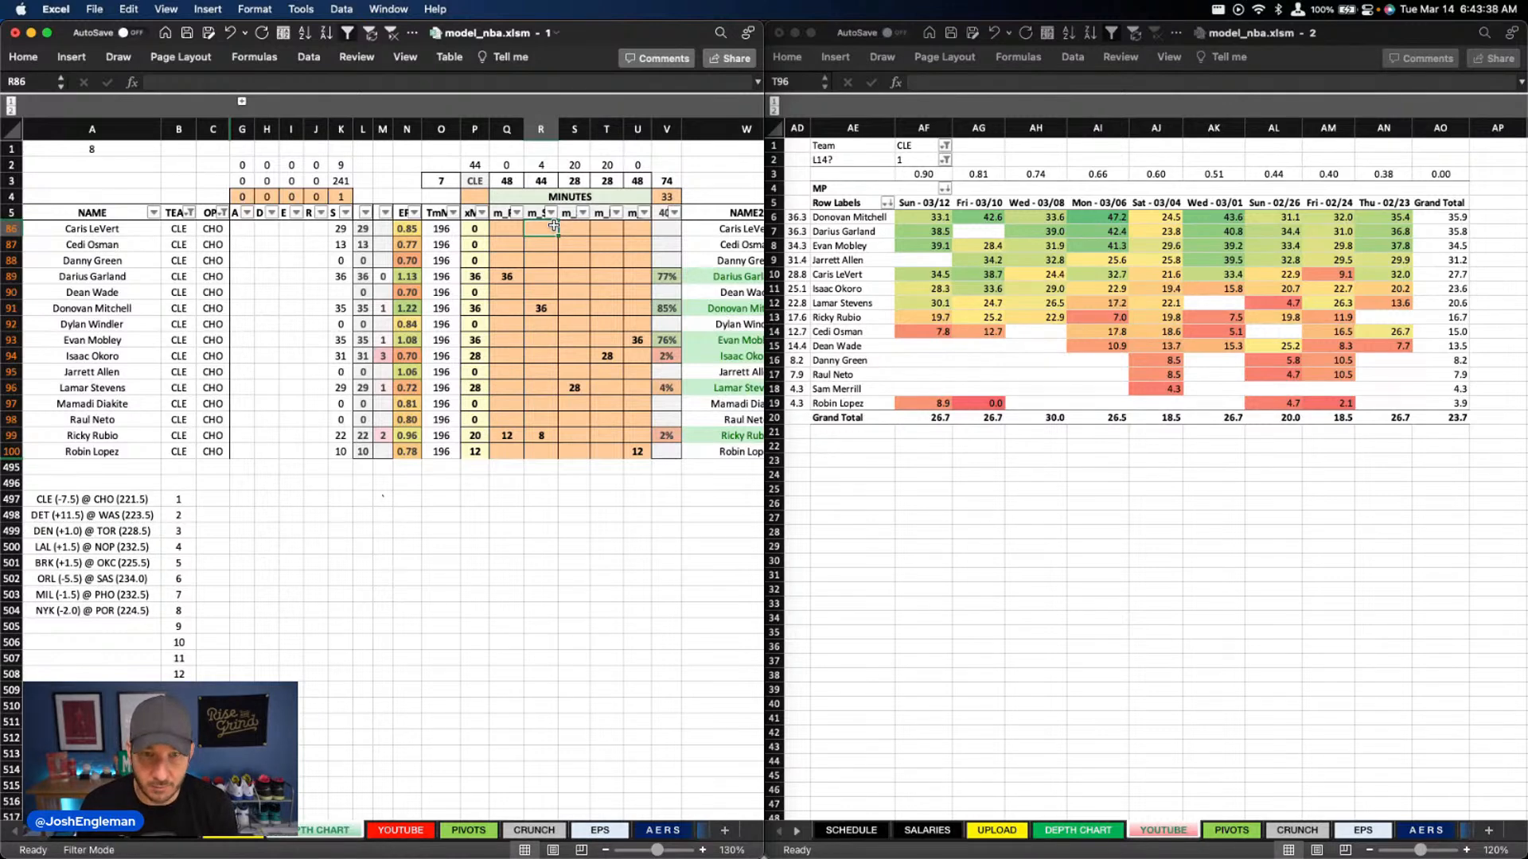
text(4)
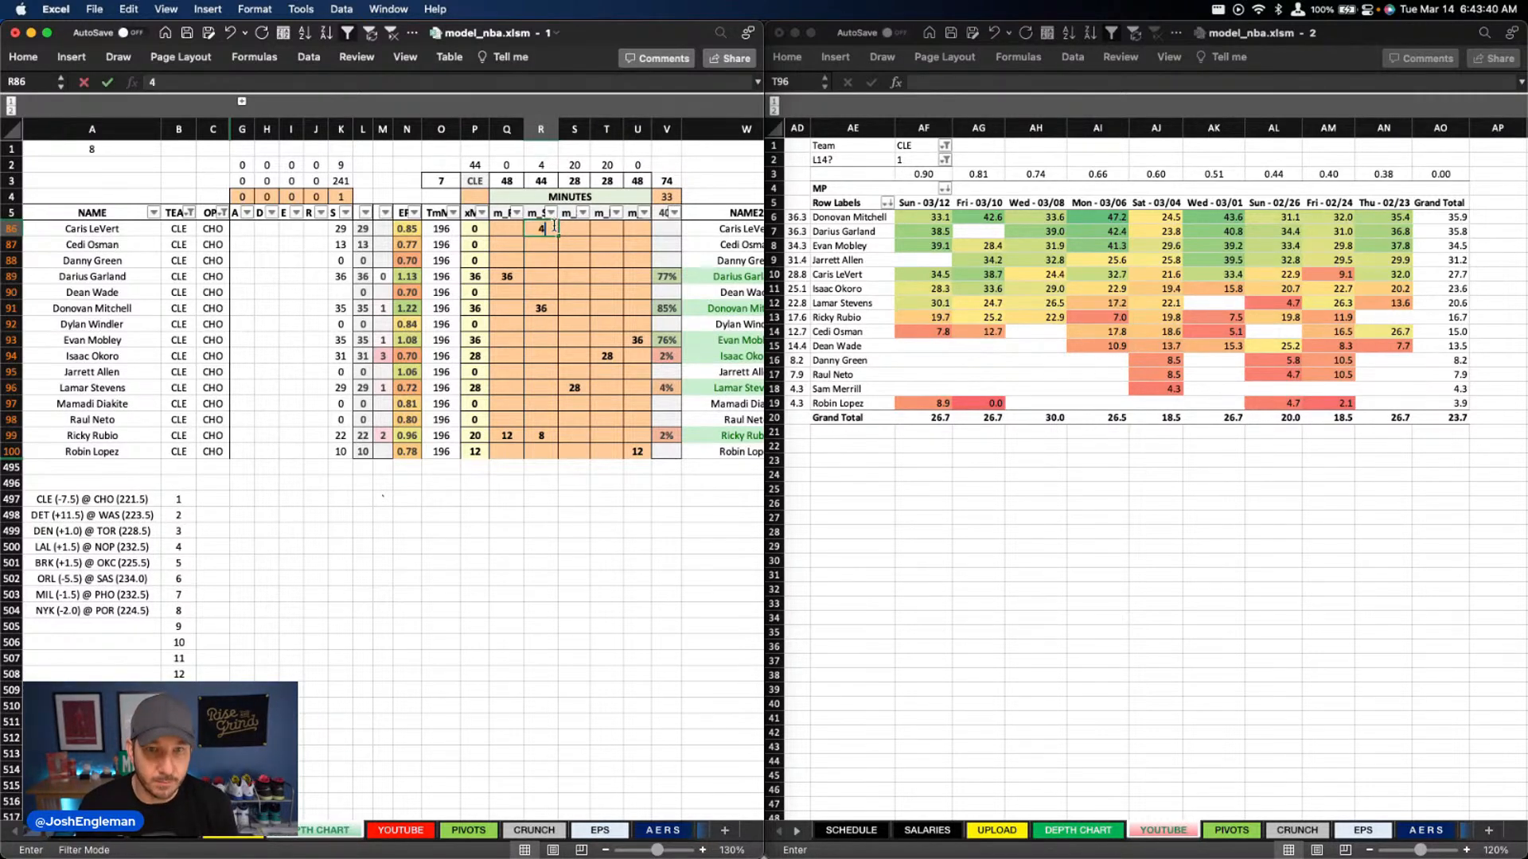
key(Tab)
text(26)
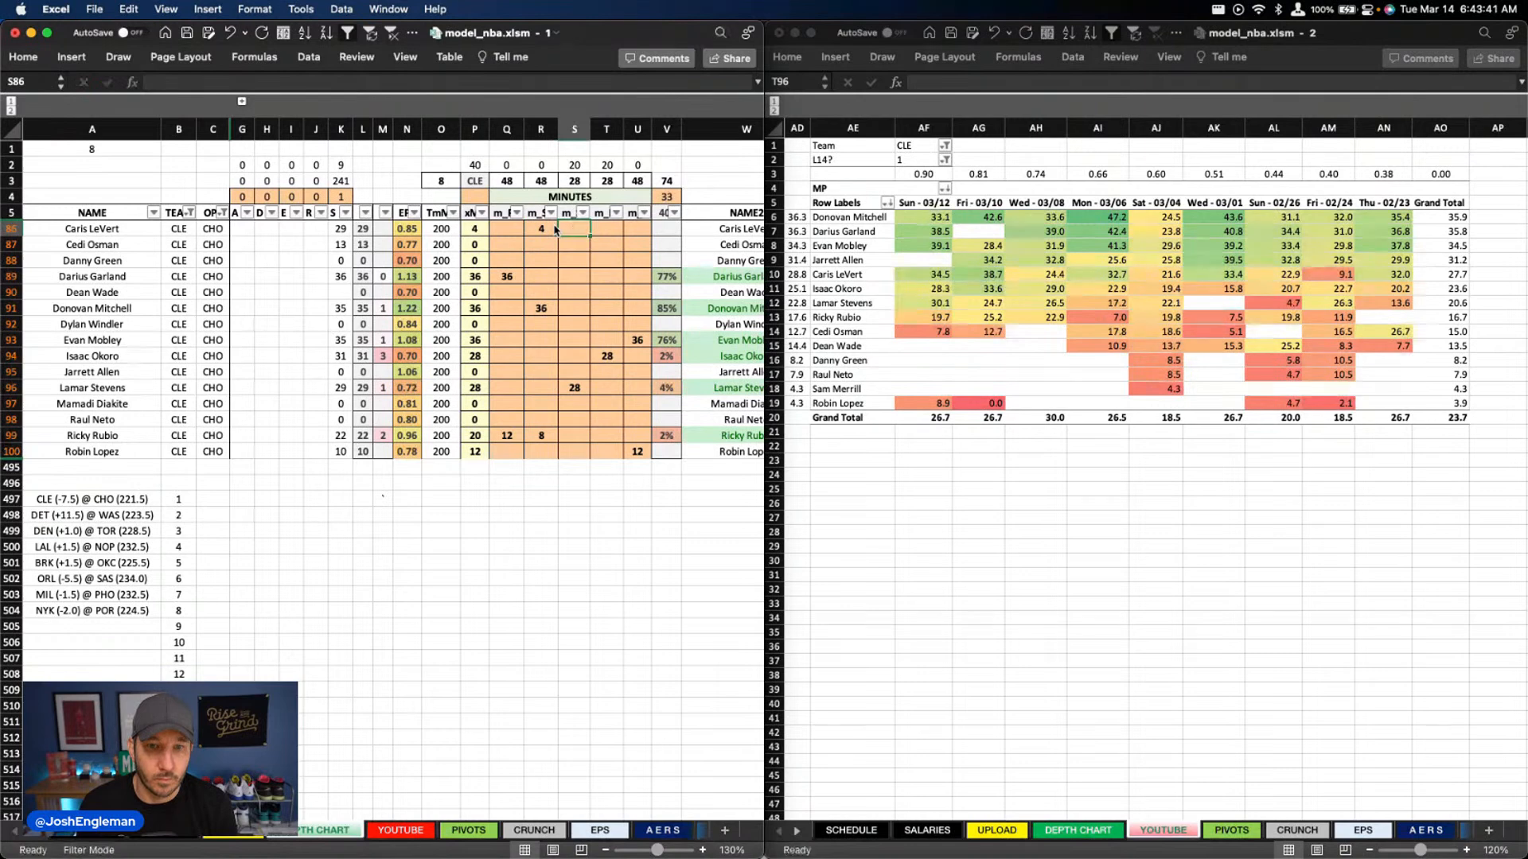
key(Return)
Split Lamar Stevens's minutes into 22 at small forward and 6 at power forward
key(Down)
key(Down)
key(Down)
key(Down)
key(Down)
key(Down)
key(Down)
key(Down)
key(Down)
key(Right)
key(Right)
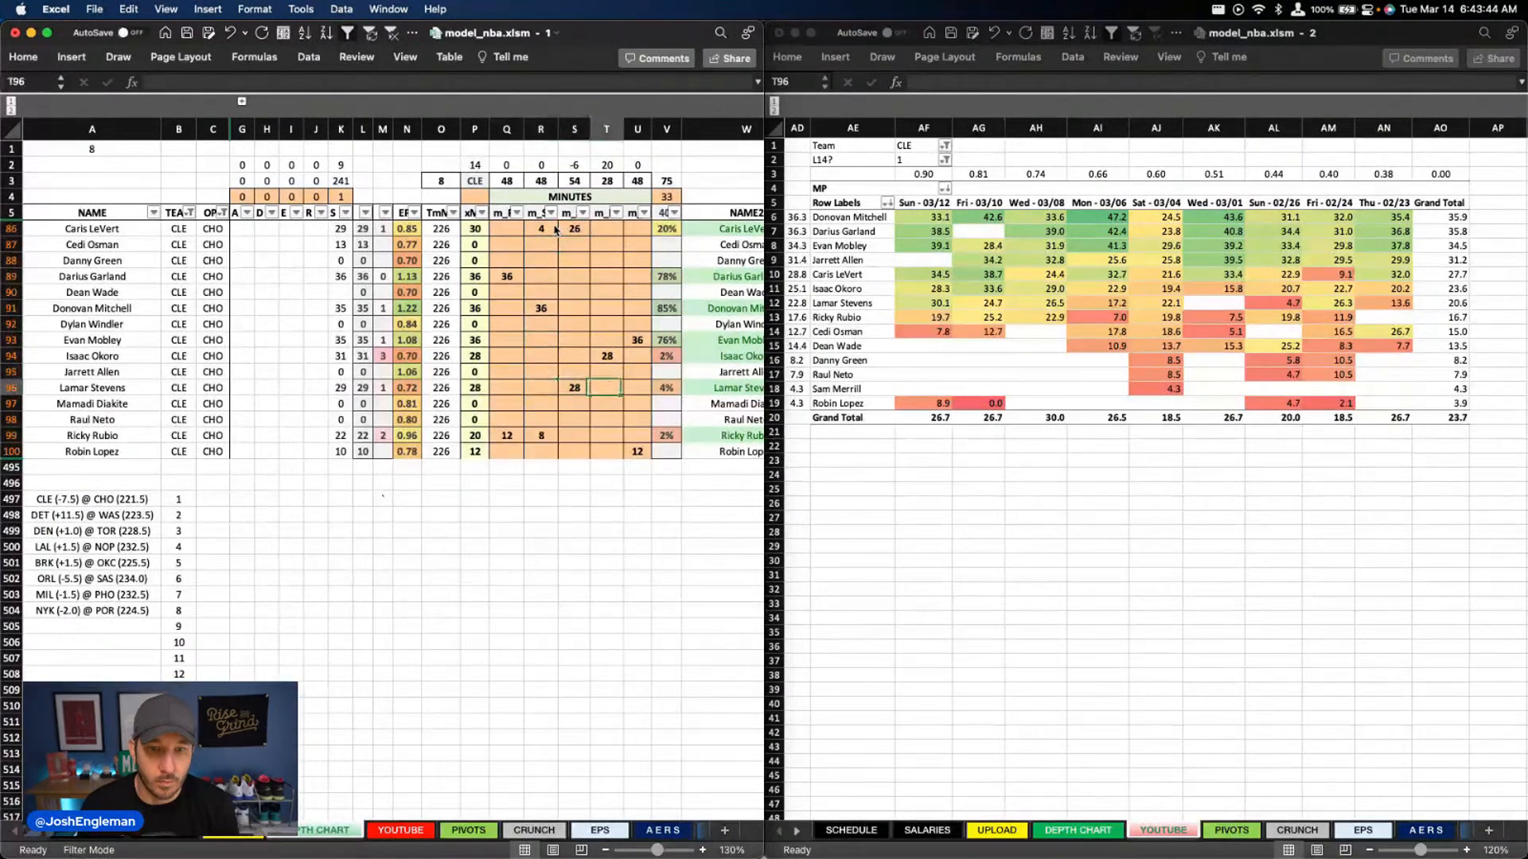
text(6)
key(Return)
Set Cedi Osman's power forward minutes to 14
key(Up)
key(Up)
key(Up)
key(Up)
key(Up)
key(Up)
key(Up)
key(Up)
key(Up)
key(Up)
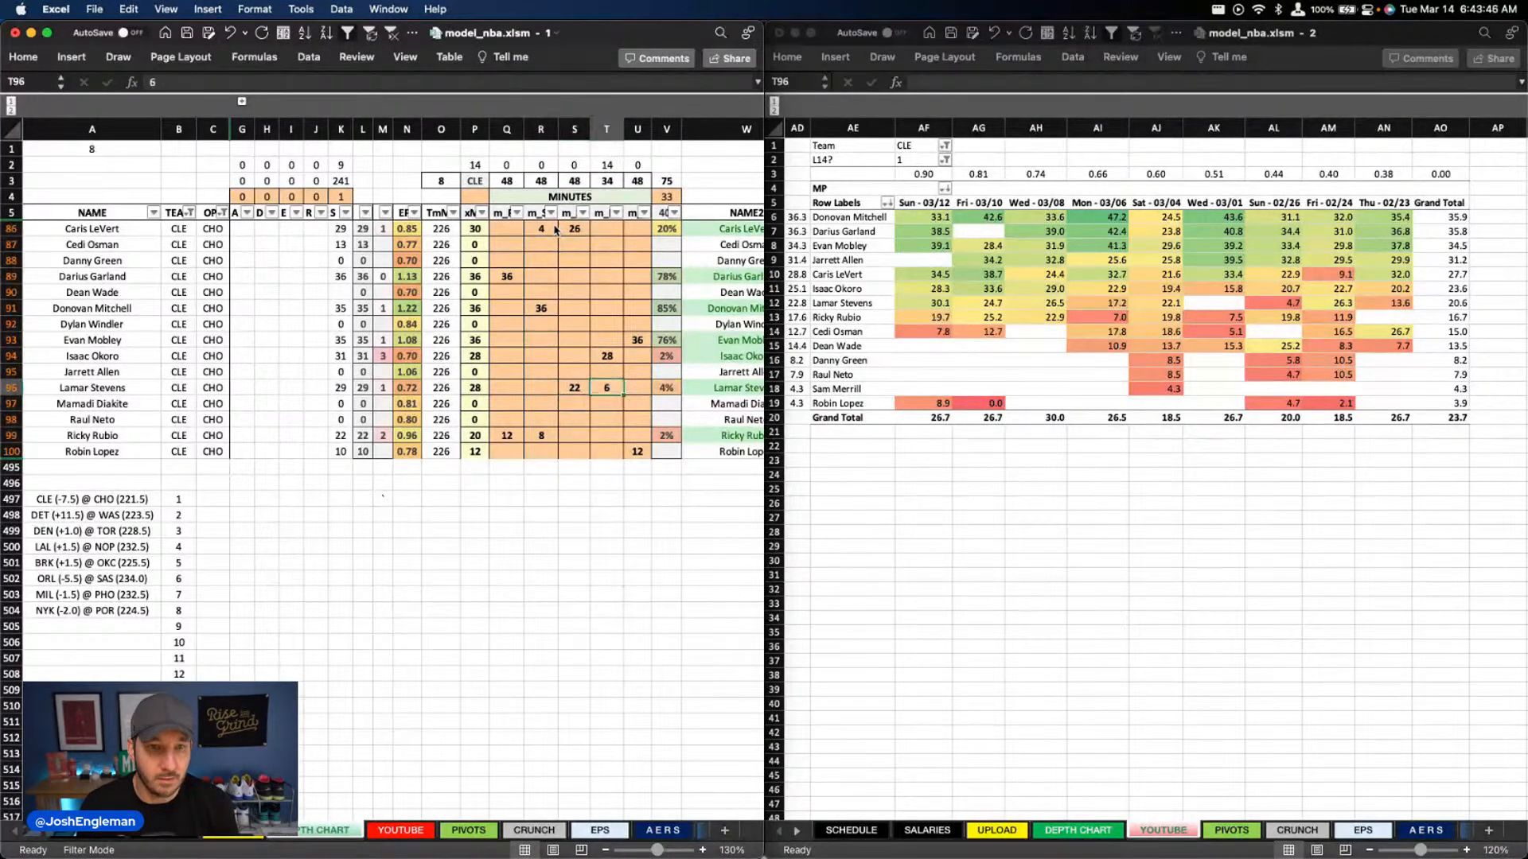
text(14)
key(Return)
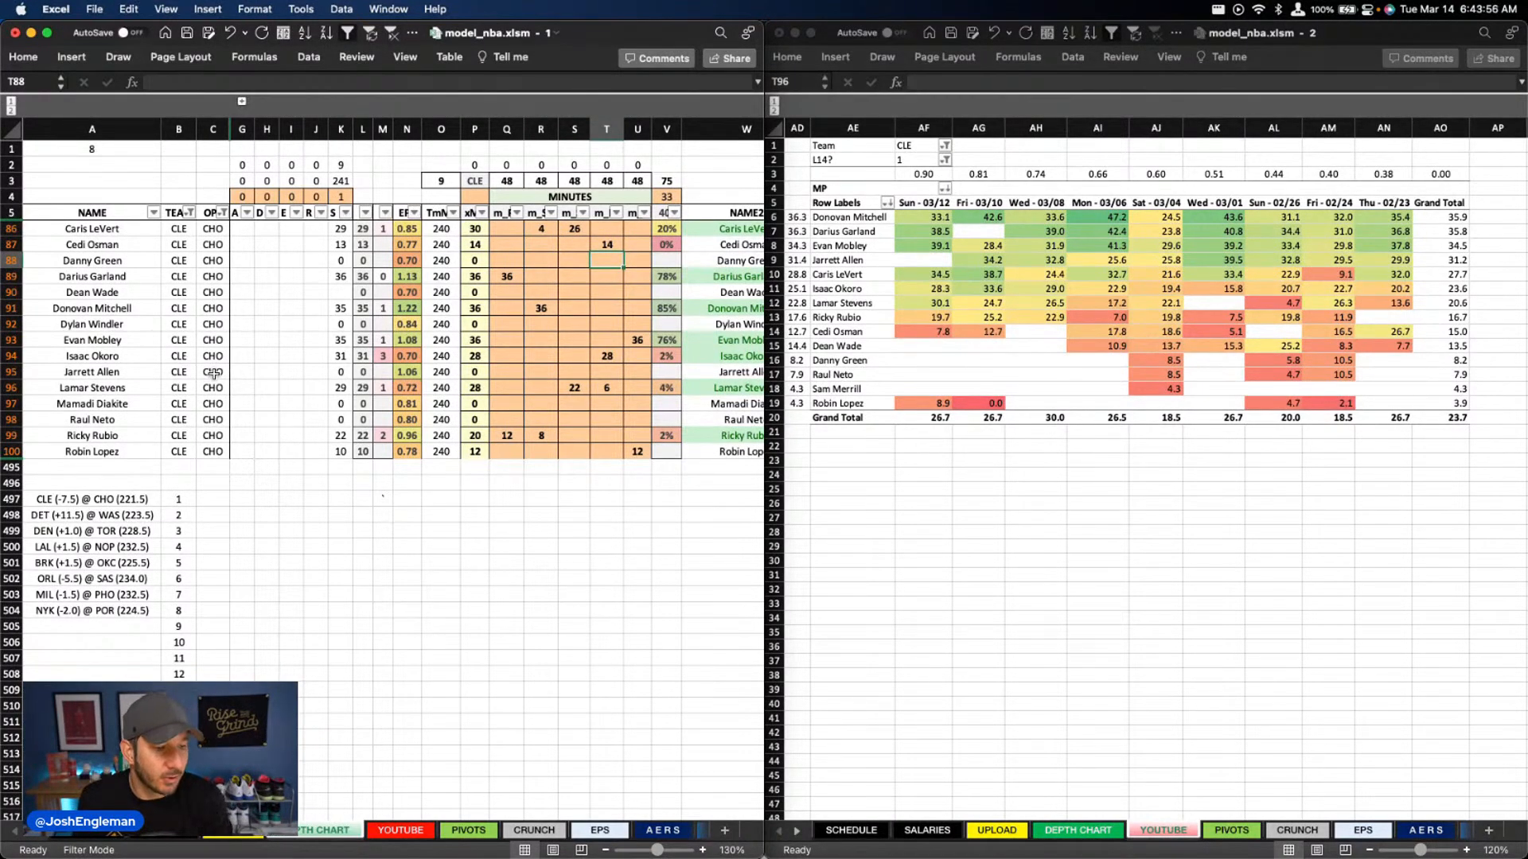
Clear the usage, assist and offensive and defensive rebound overrides for all Cleveland players
scroll(450, 374, right, 10)
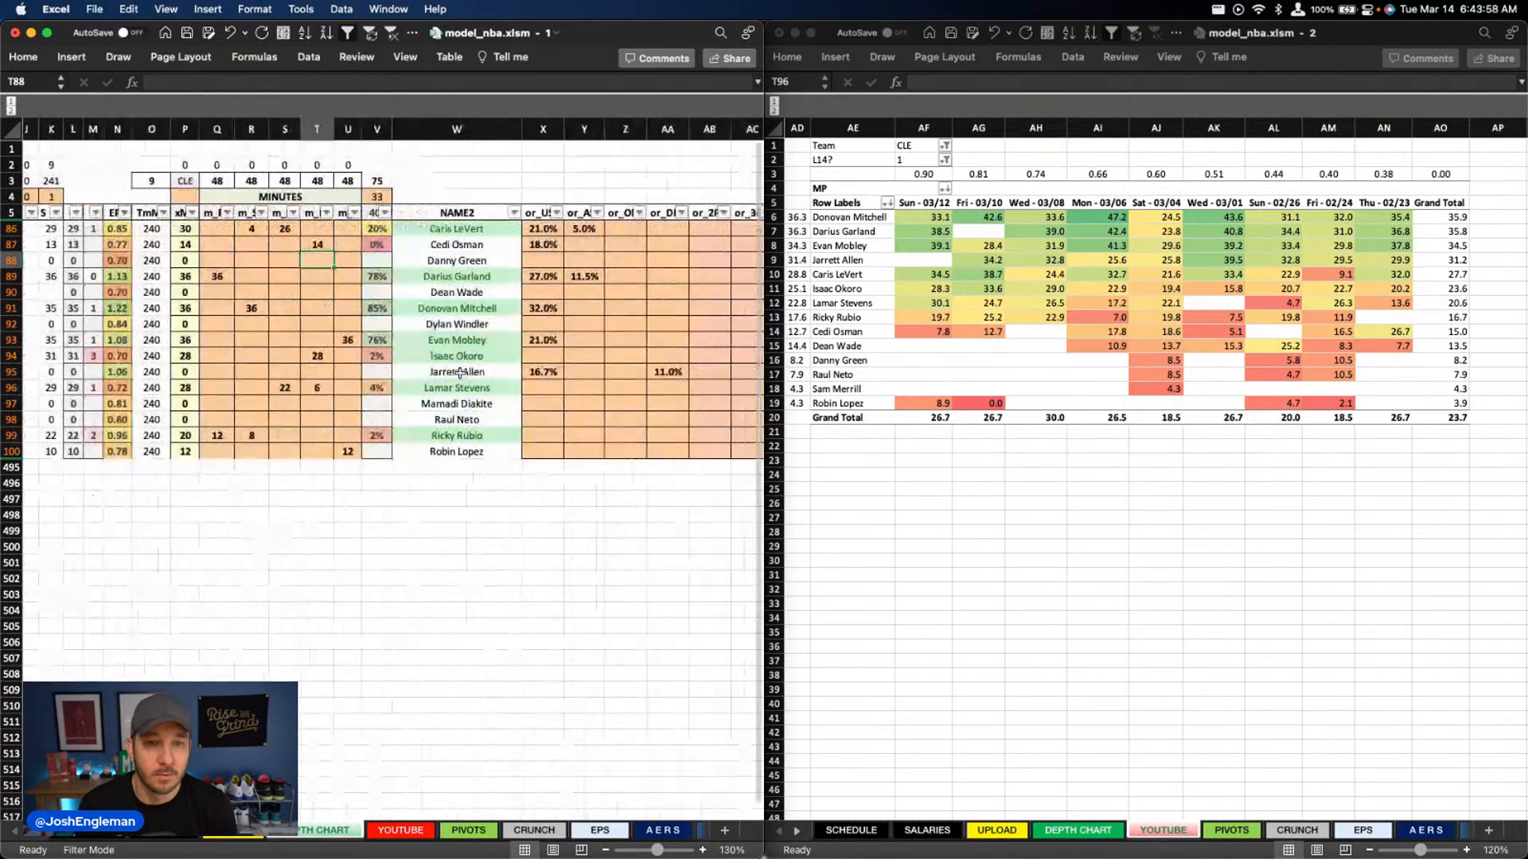
scroll(460, 372, right, 6)
scroll(398, 334, left, 6)
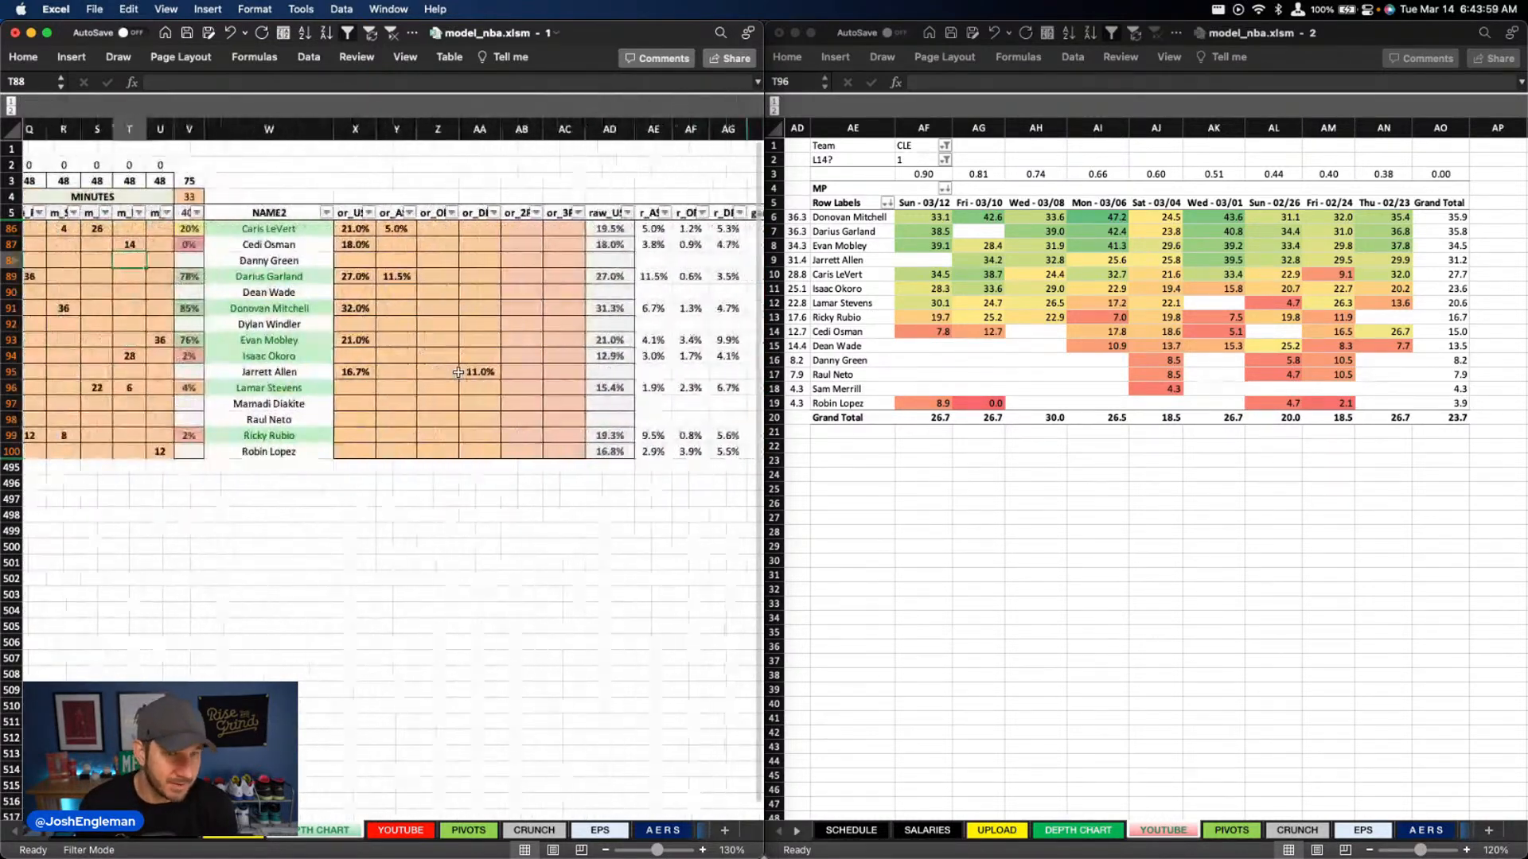
scroll(304, 244, right, 4)
drag(258, 228, 368, 455)
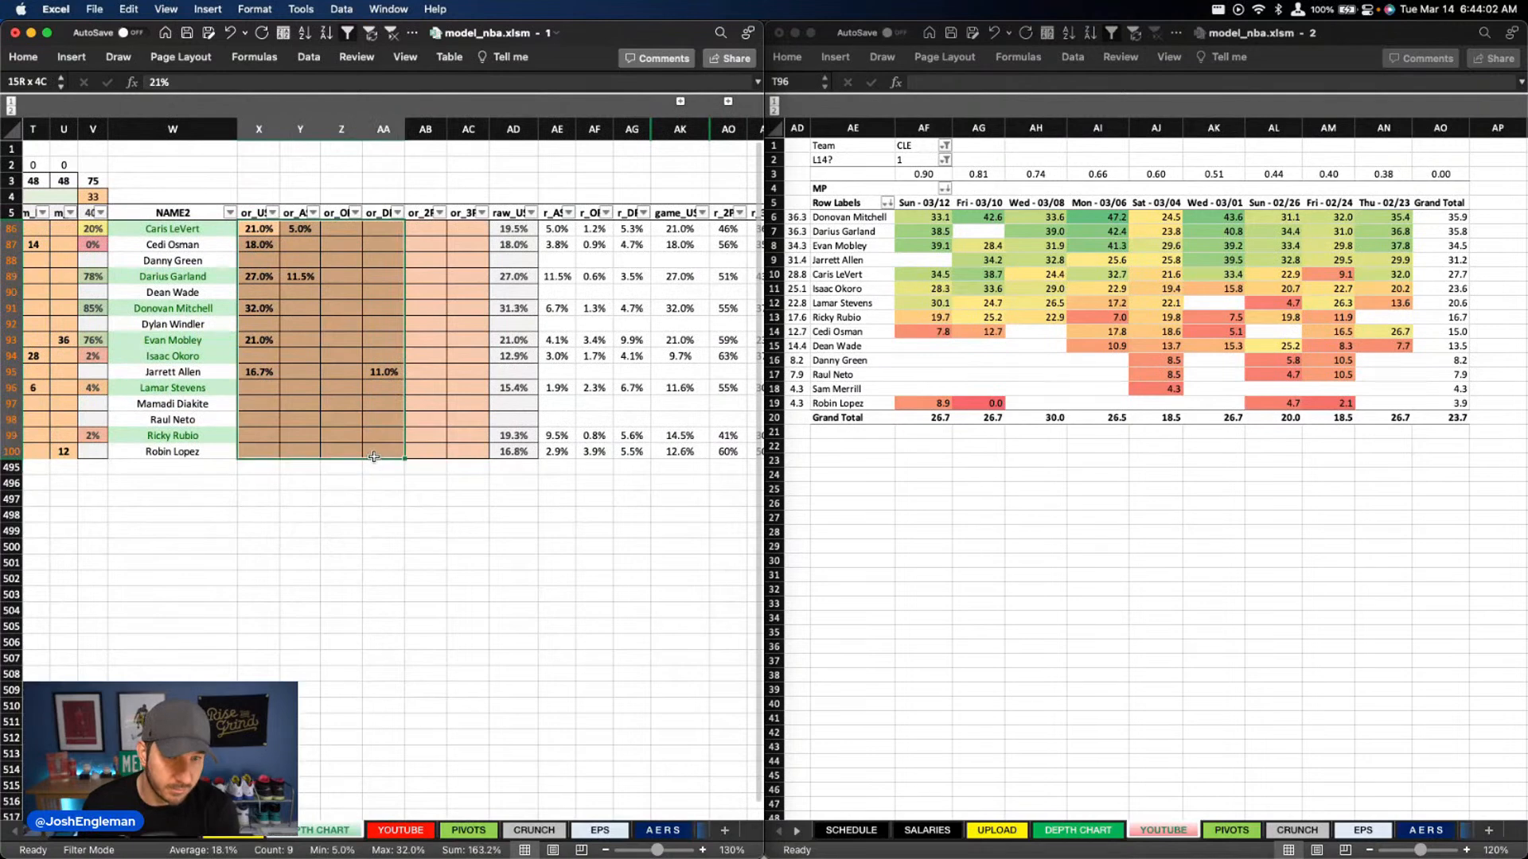
key(Delete)
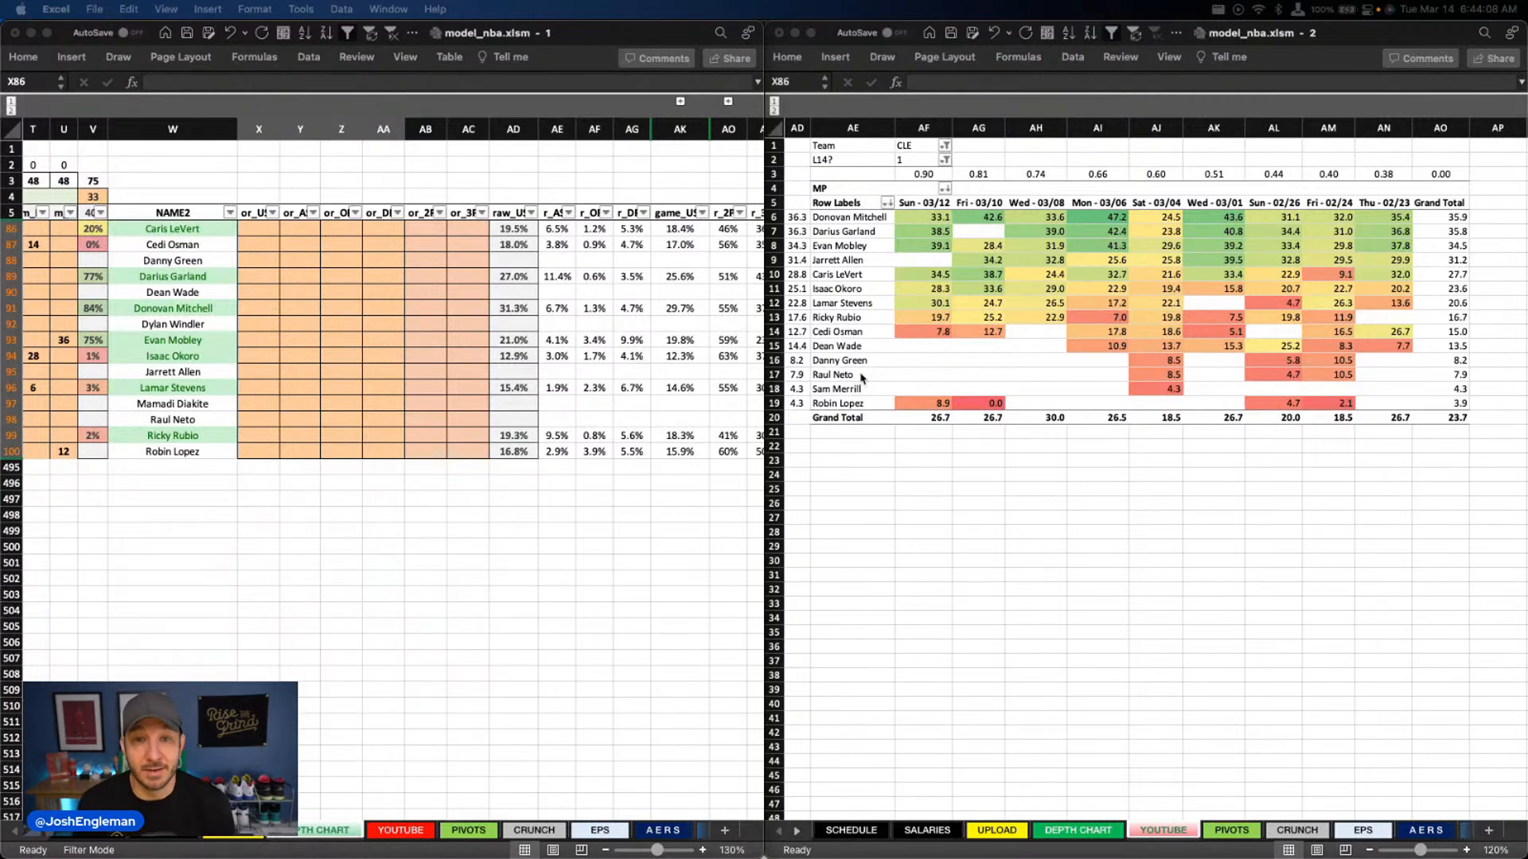
scroll(1099, 368, up, 1)
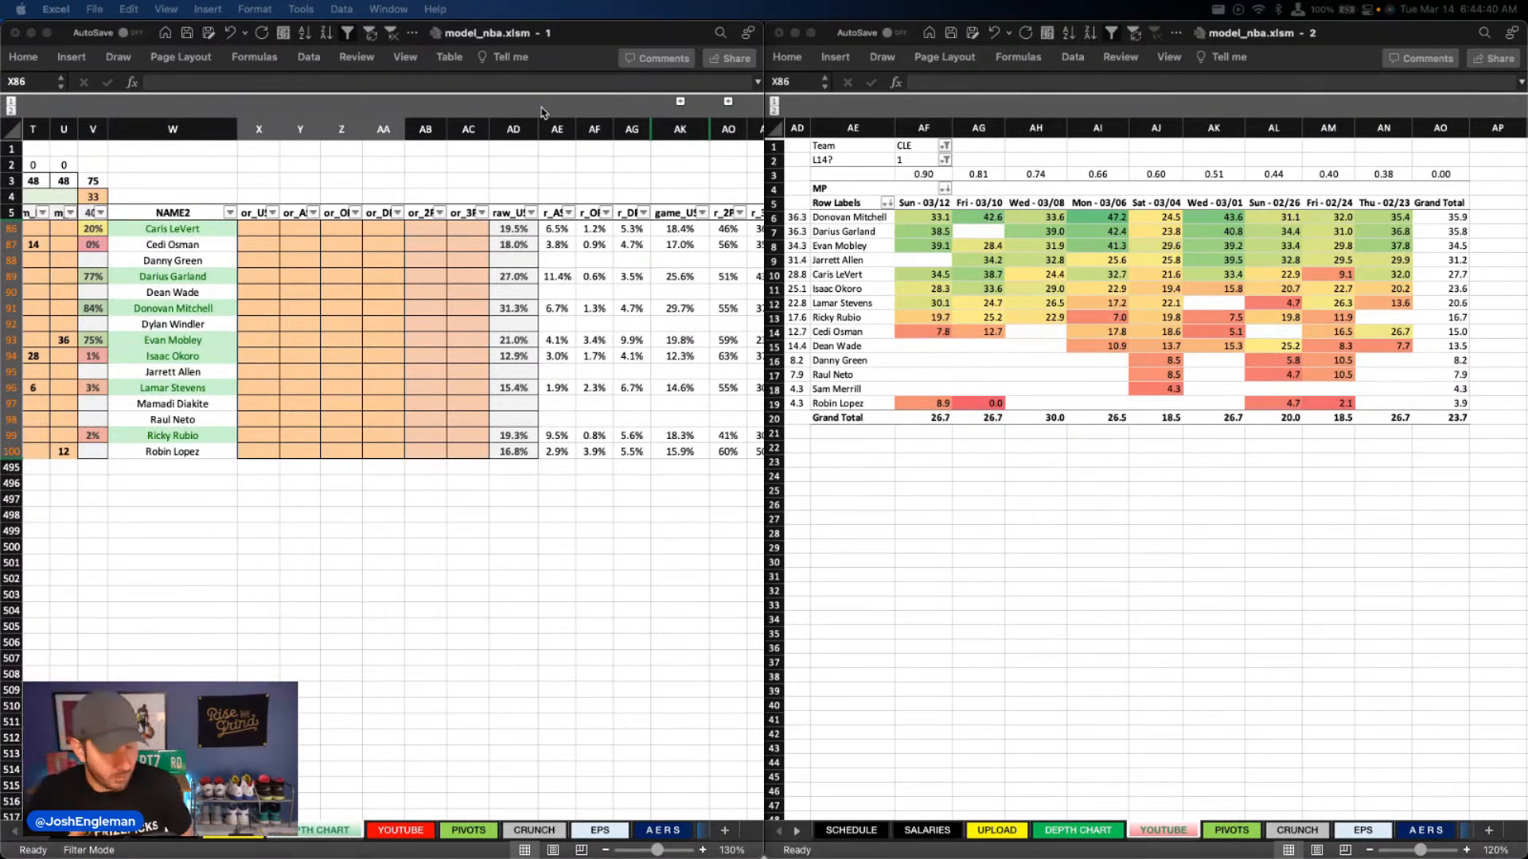
click(636, 184)
click(636, 184)
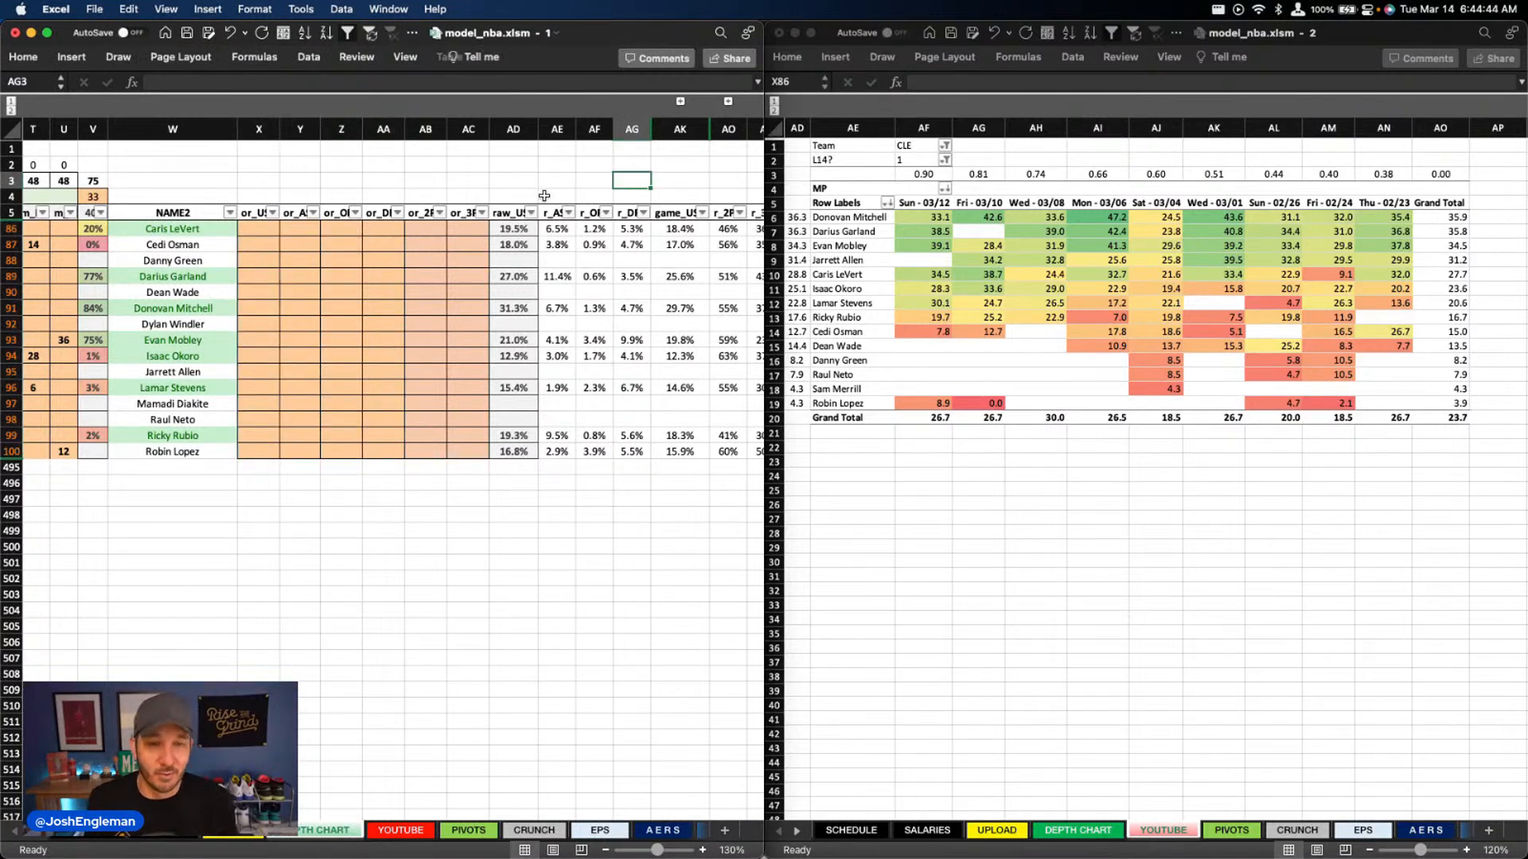
click(300, 275)
click(258, 230)
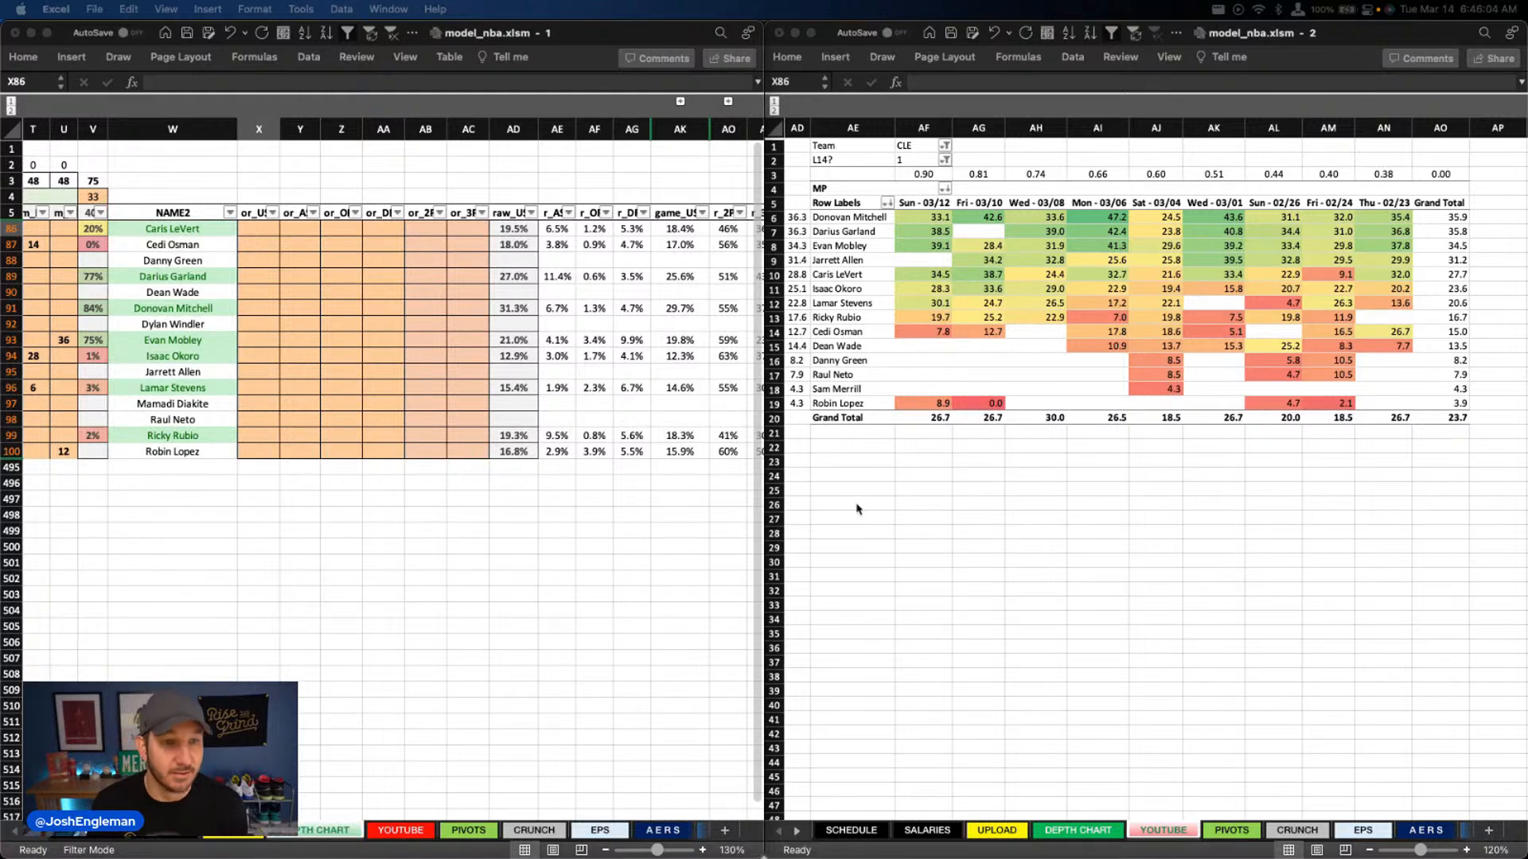
click(251, 225)
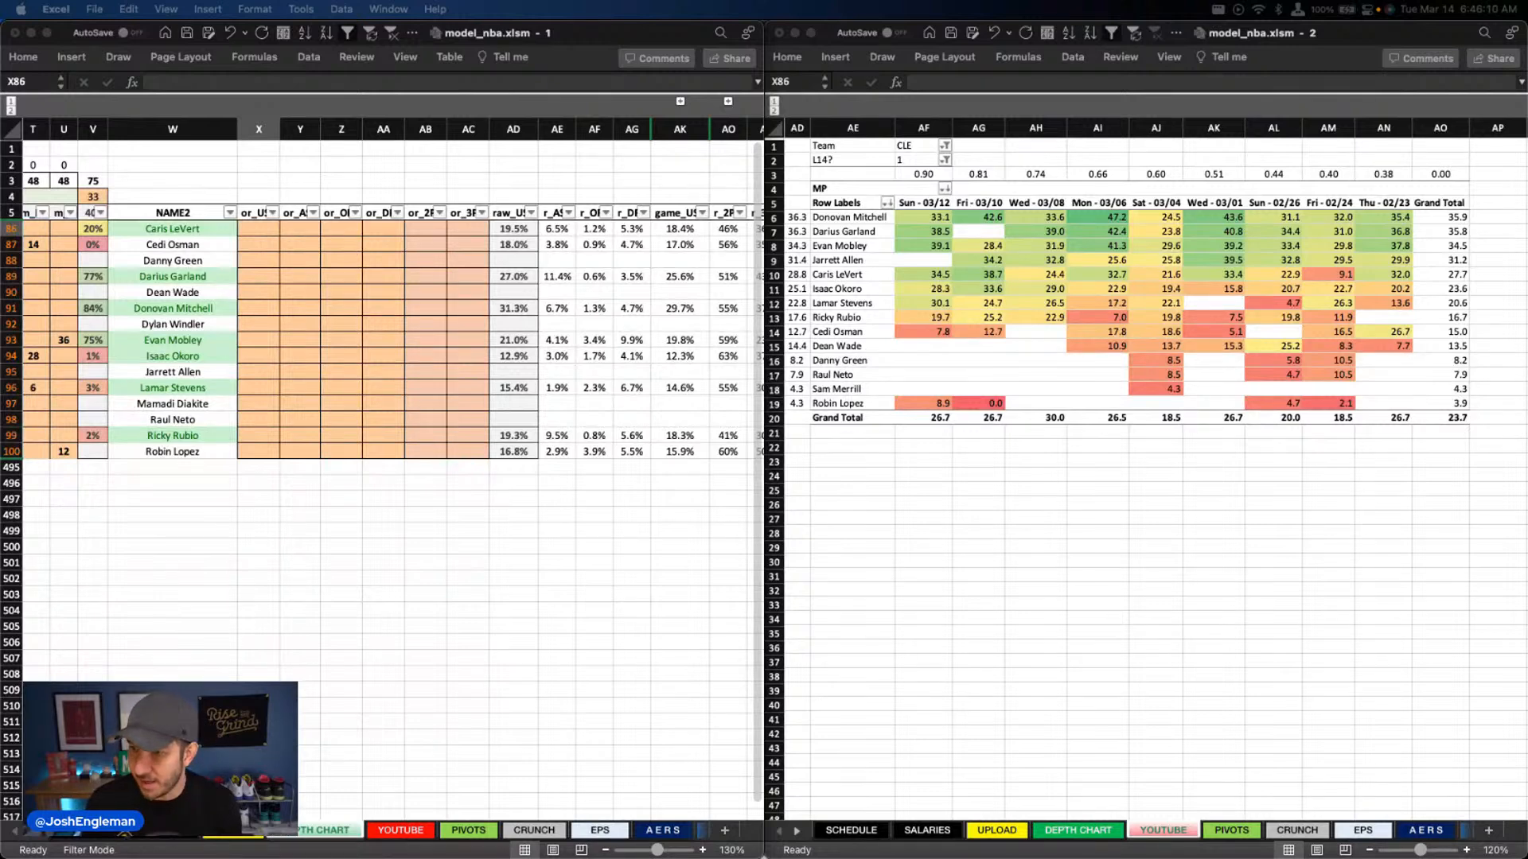
click(262, 308)
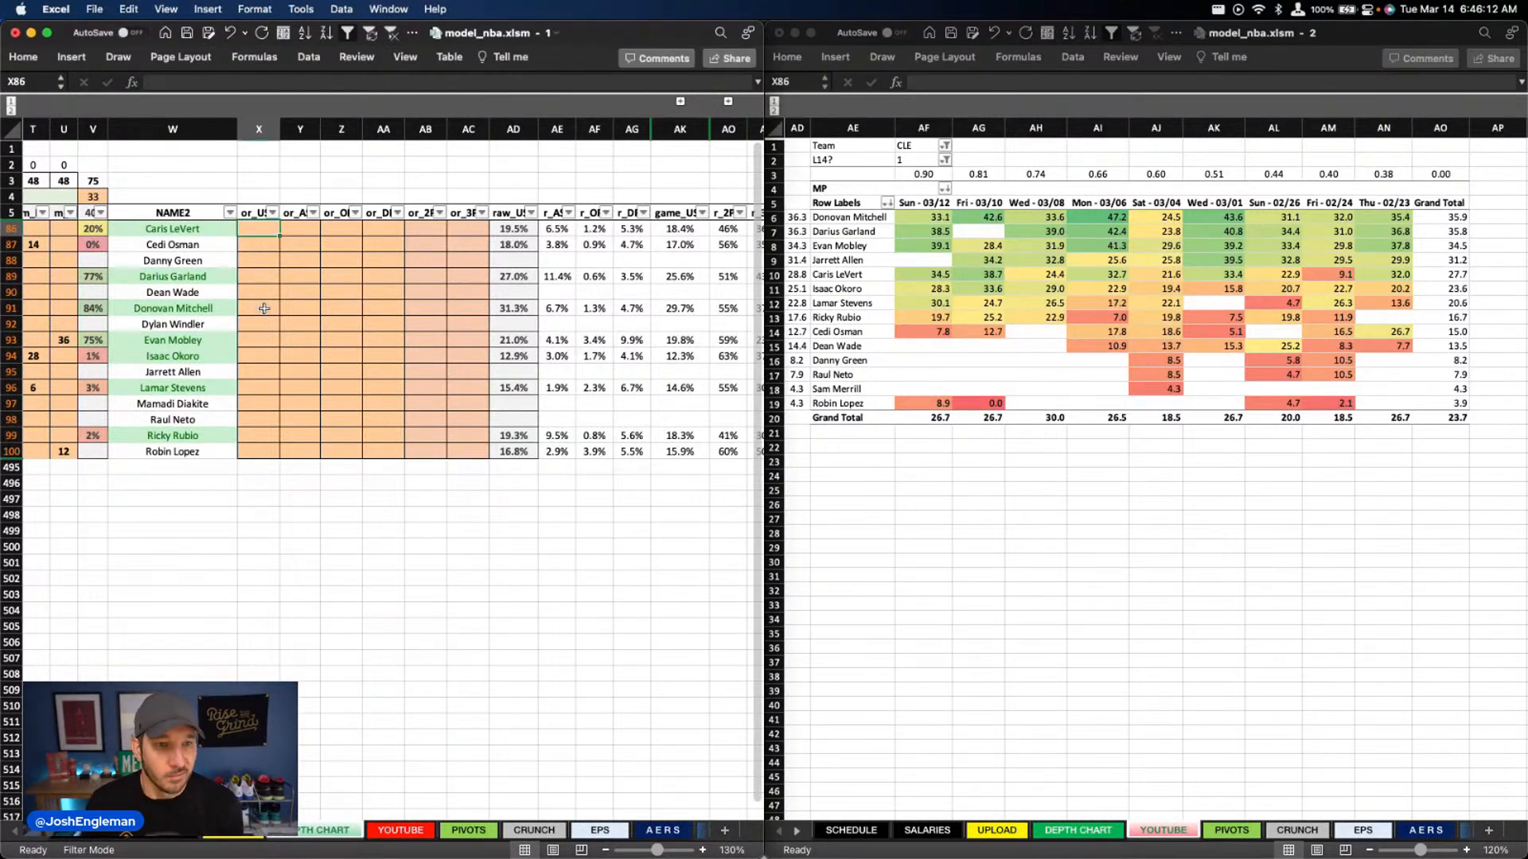
click(266, 338)
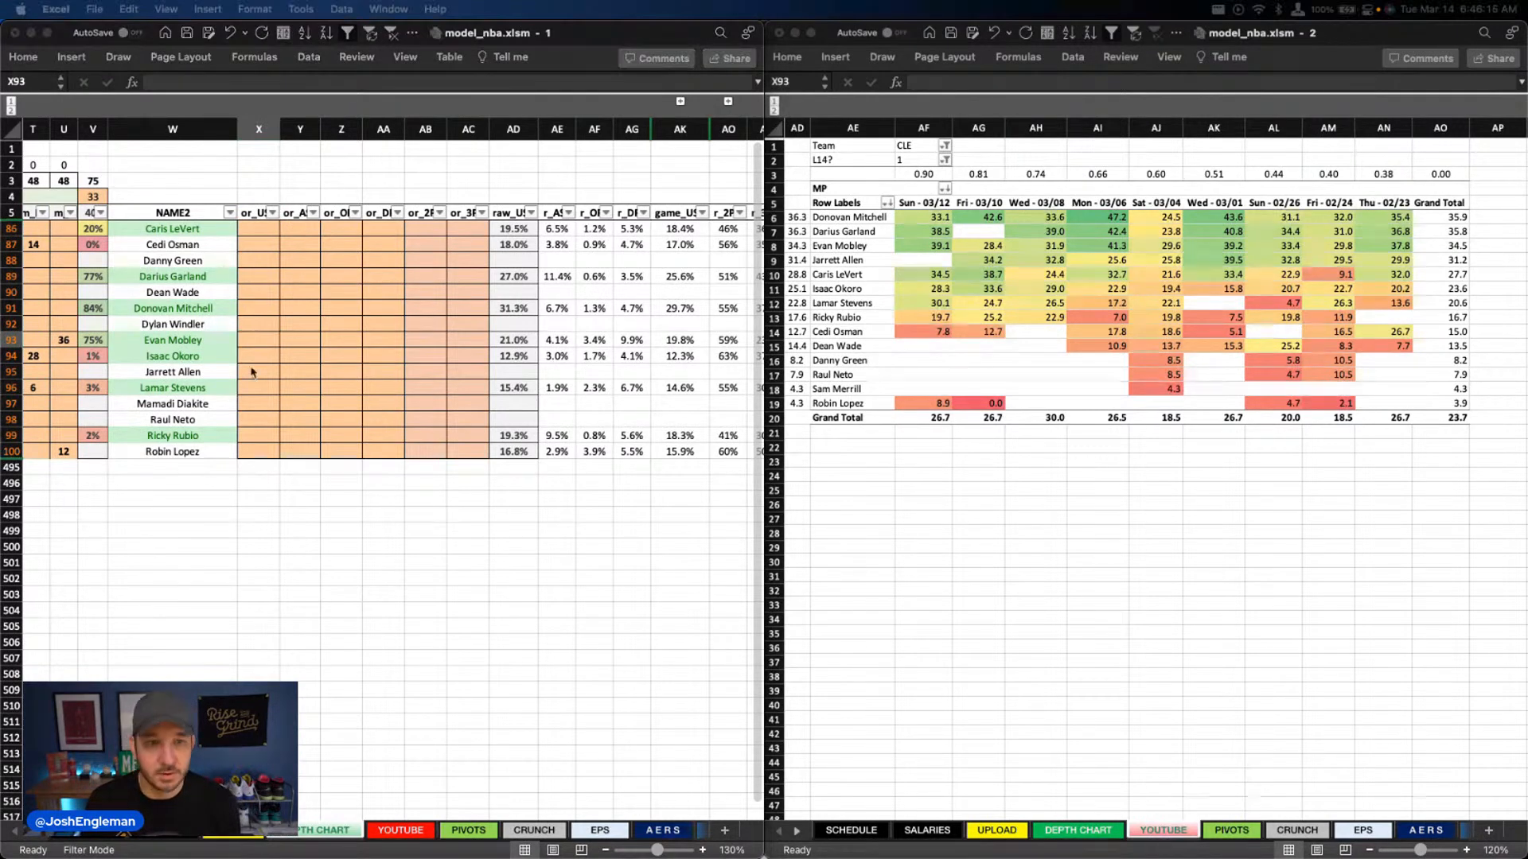
click(253, 372)
Set the value in cell V4, above the percentage column beside the minutes, to 34
scroll(161, 262, left, 1)
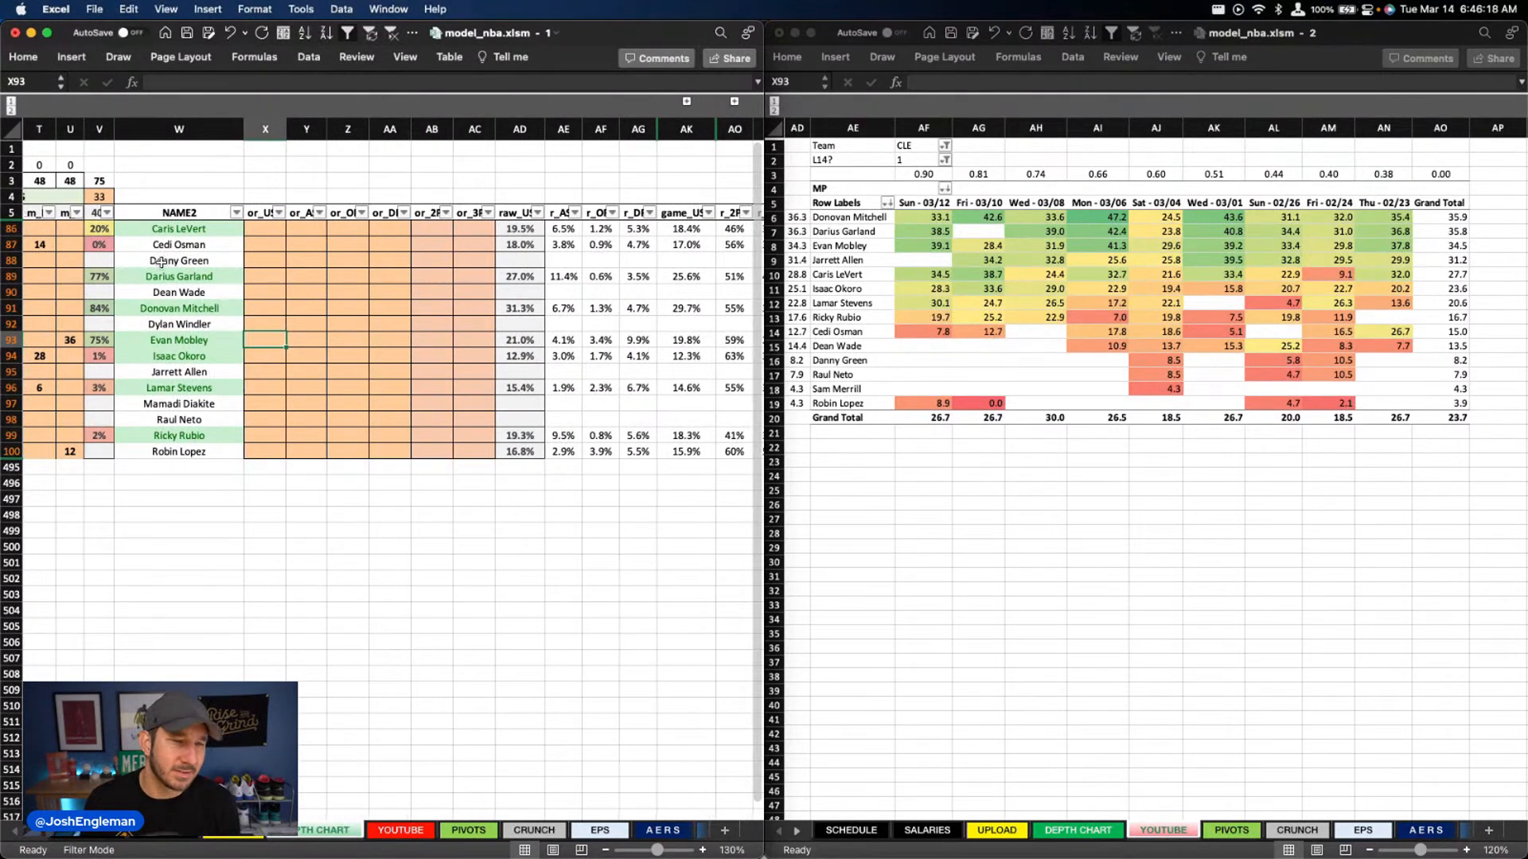
click(100, 196)
text(34)
key(Return)
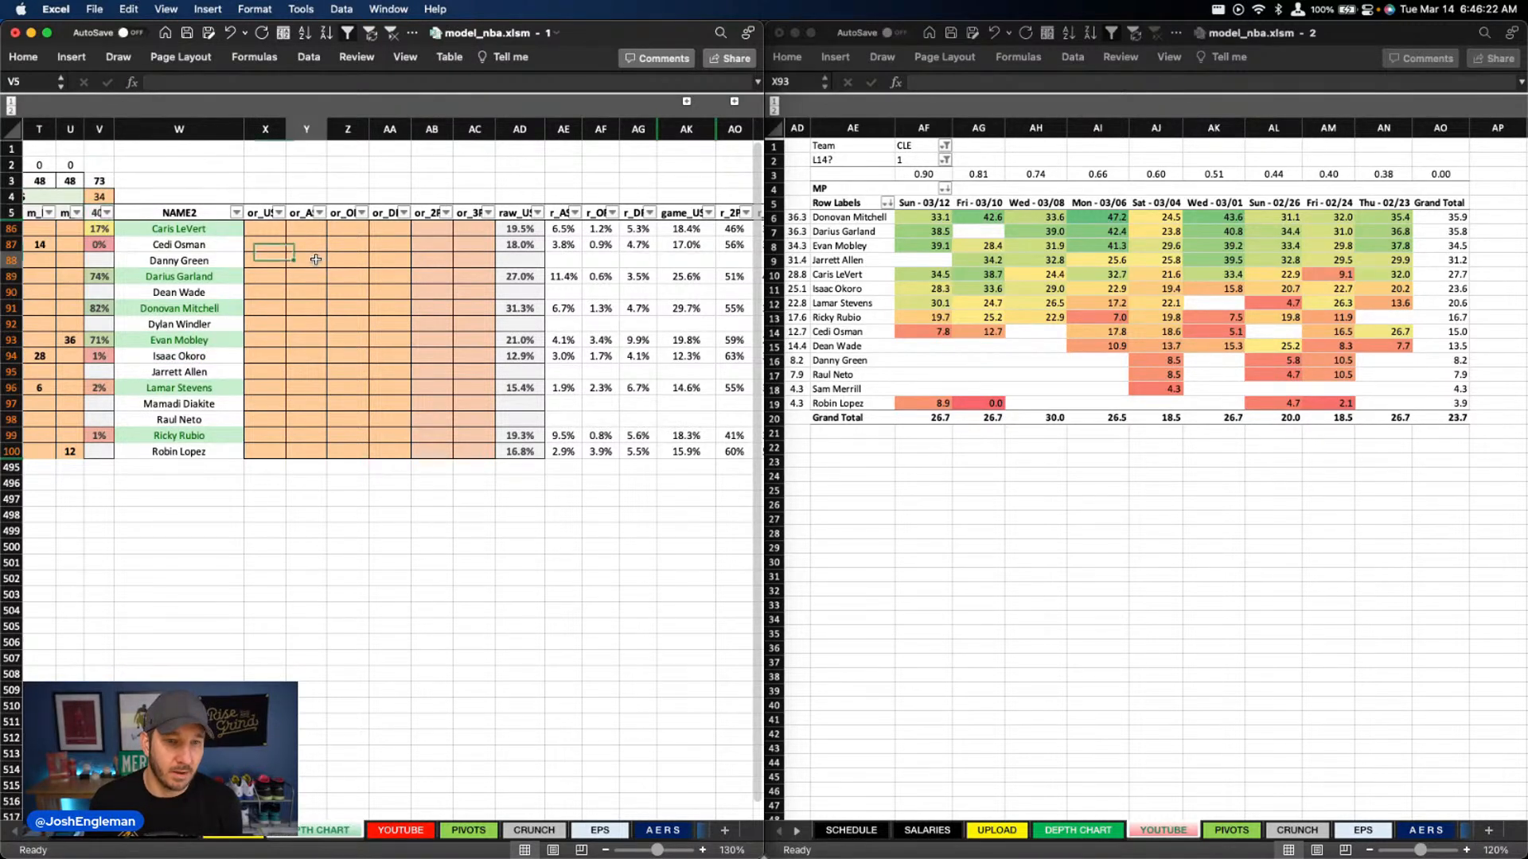
Enter usage overrides of 21.5% for Evan Mobley and 17.5% for Caris LeVert
click(268, 229)
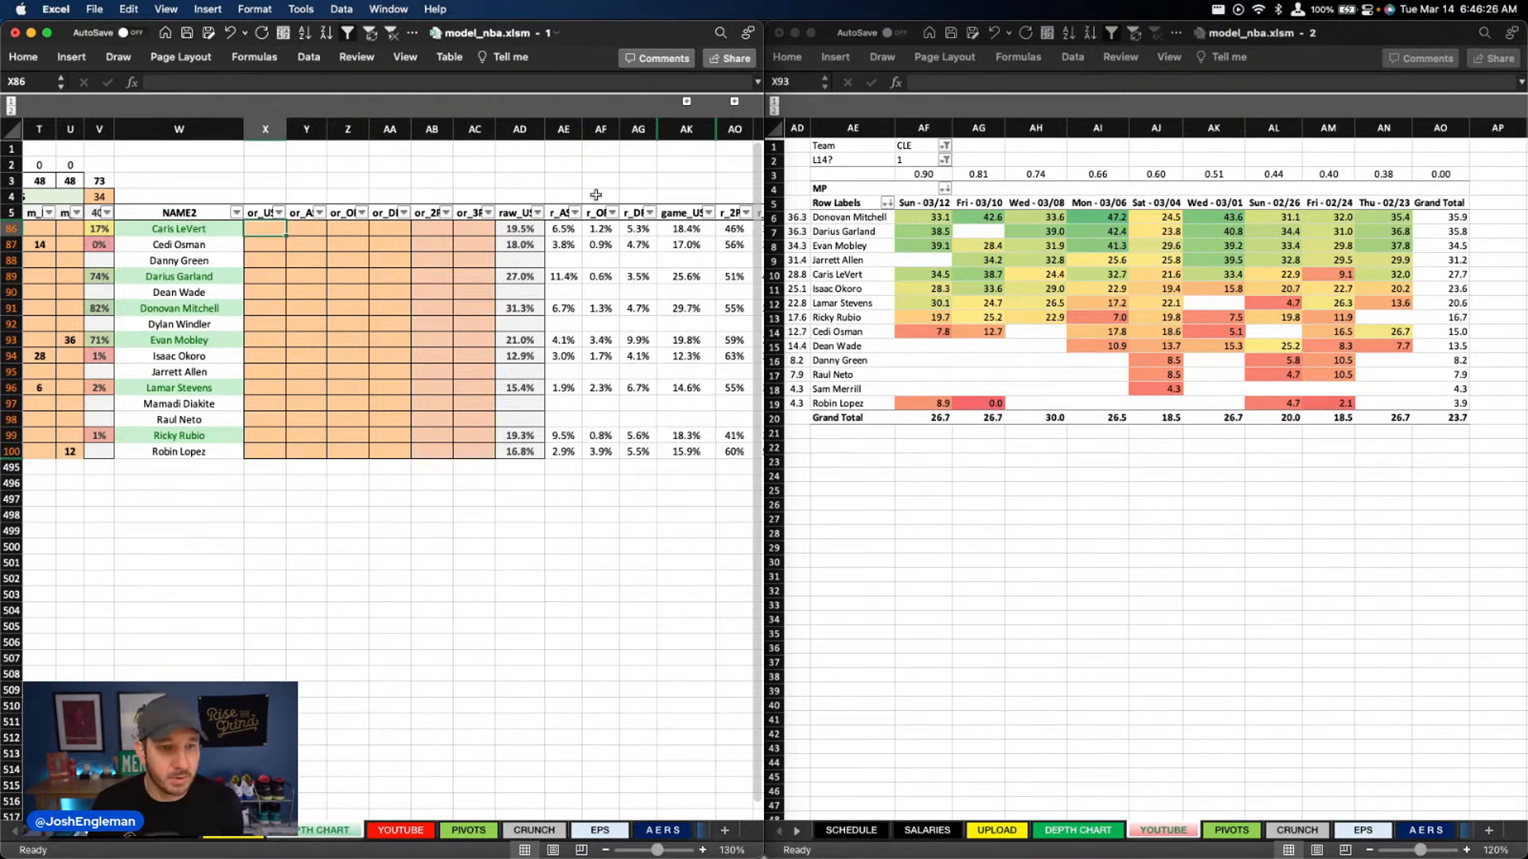
click(269, 340)
text(21.)
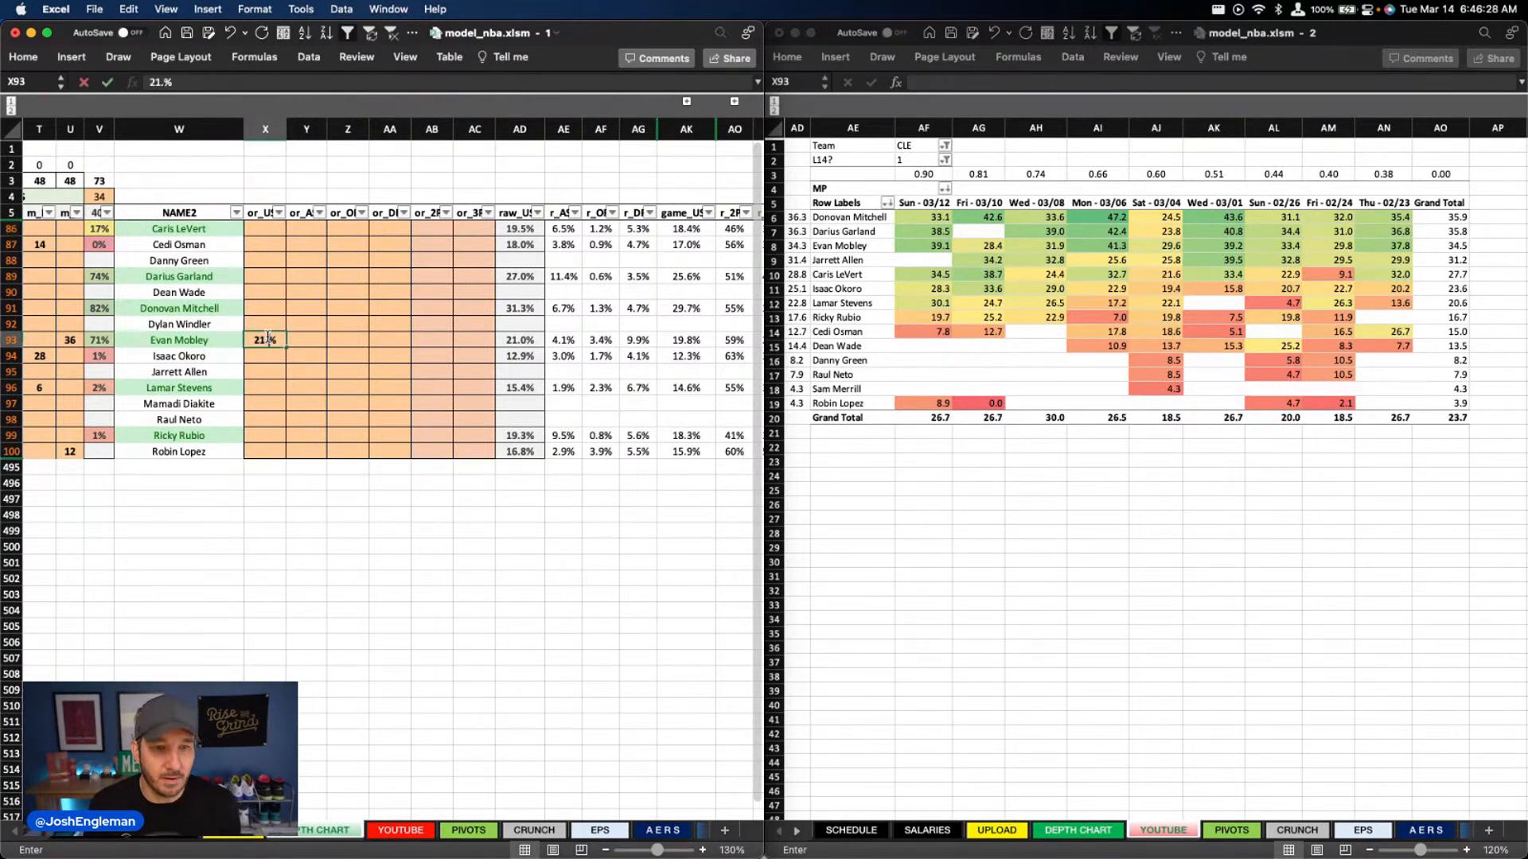
text(5)
key(Return)
click(268, 229)
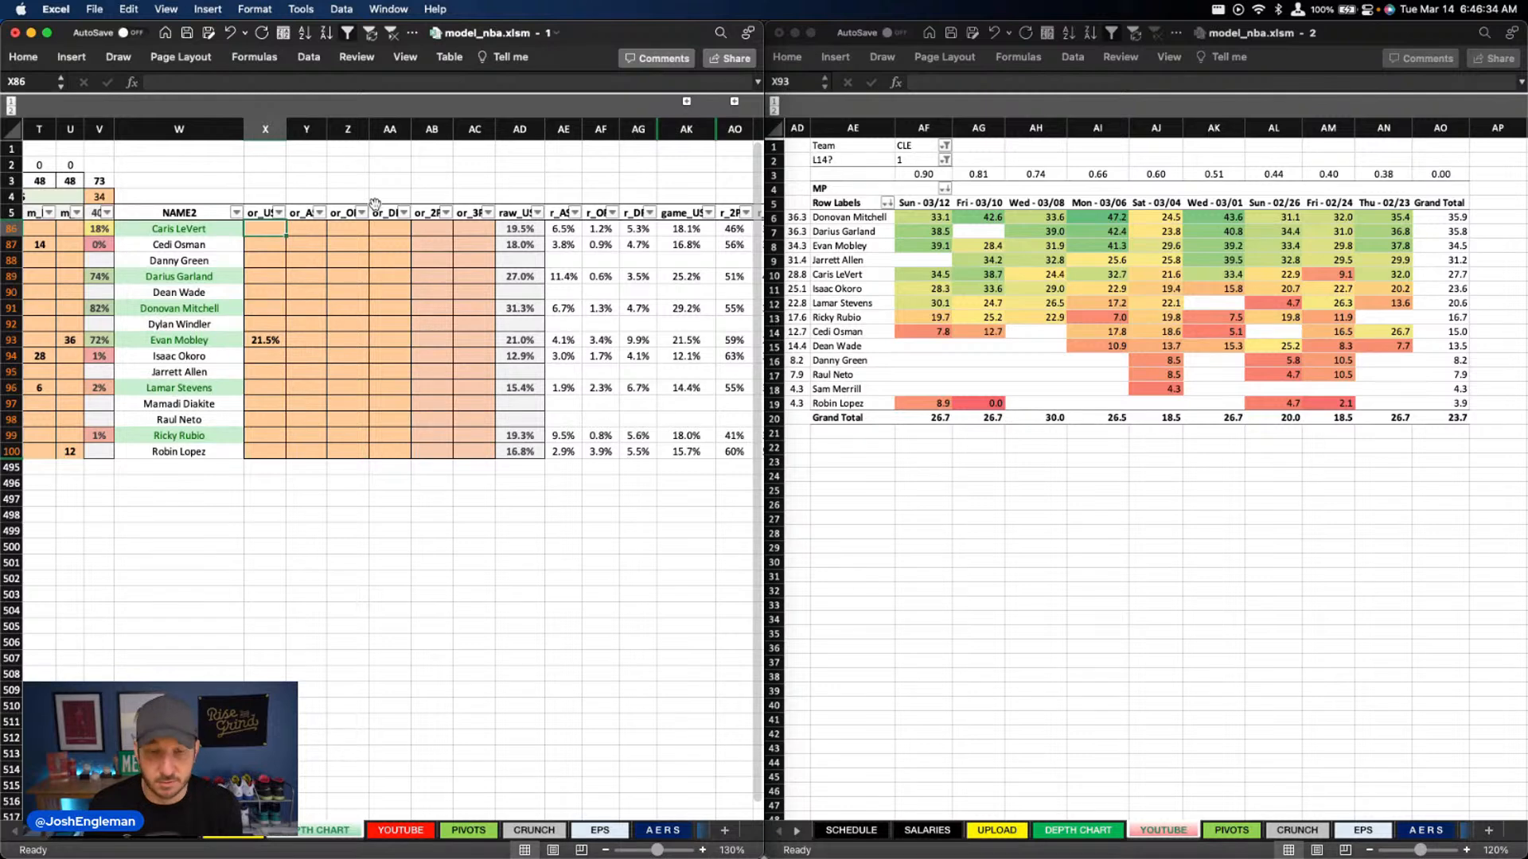
text(17.5)
key(Return)
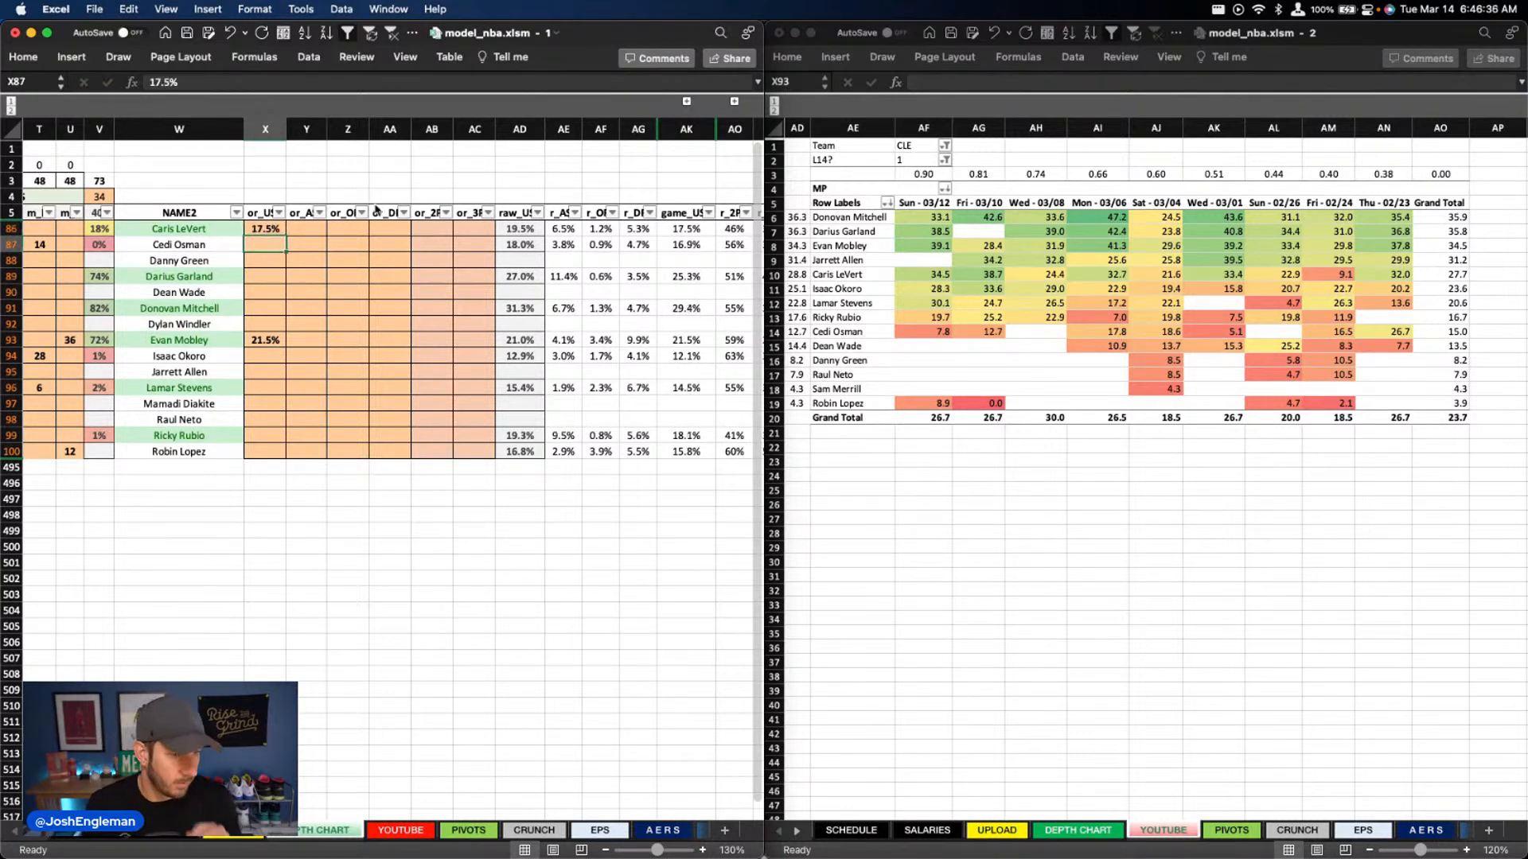
Enter usage overrides of 28% for Darius Garland and 30% for Donovan Mitchell
key(Down)
key(Down)
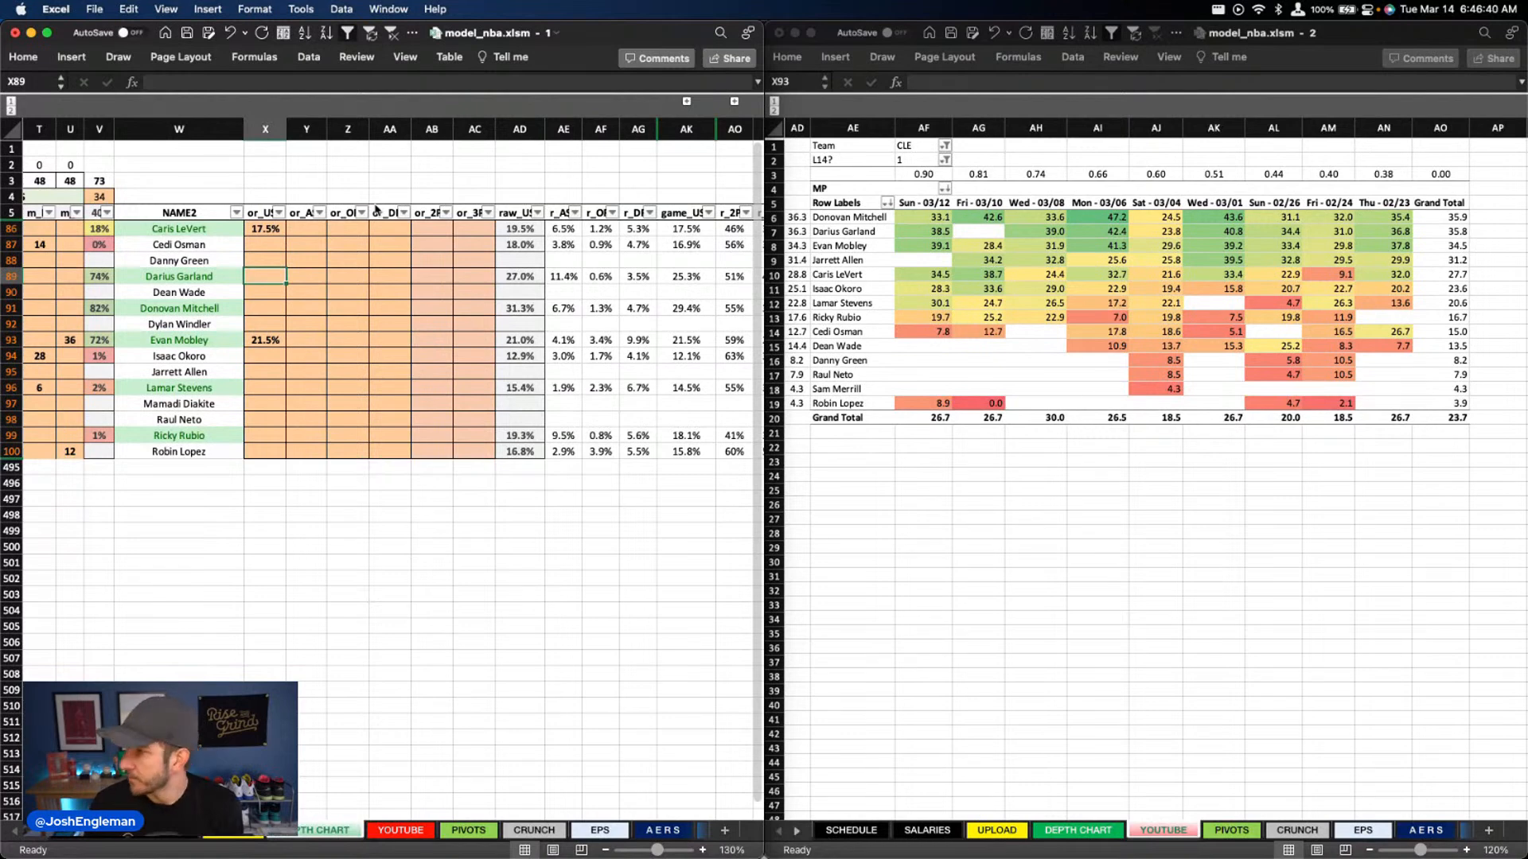
text(28)
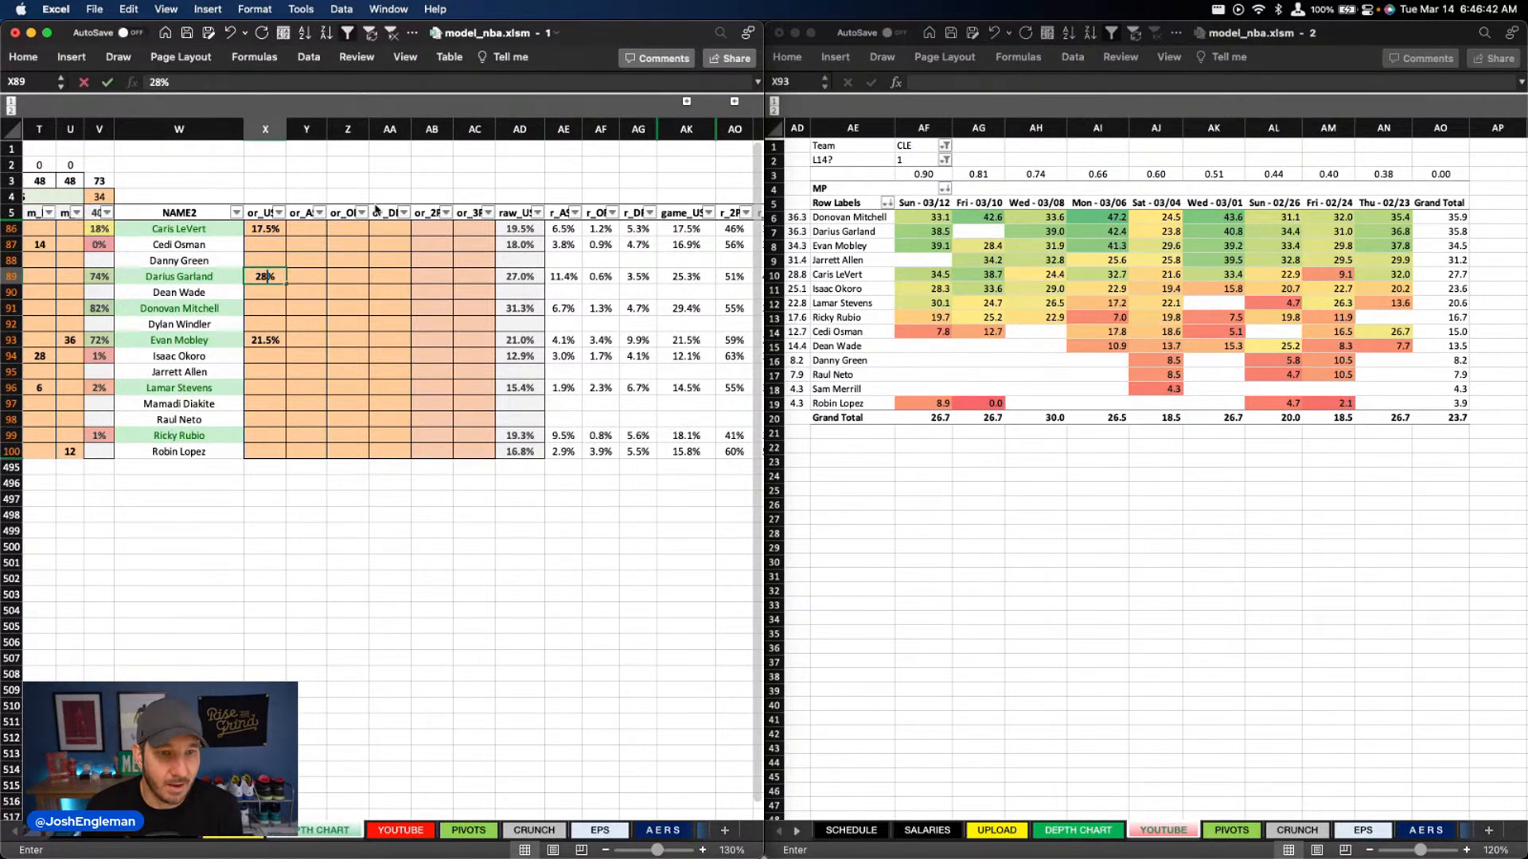
key(Return)
key(Down)
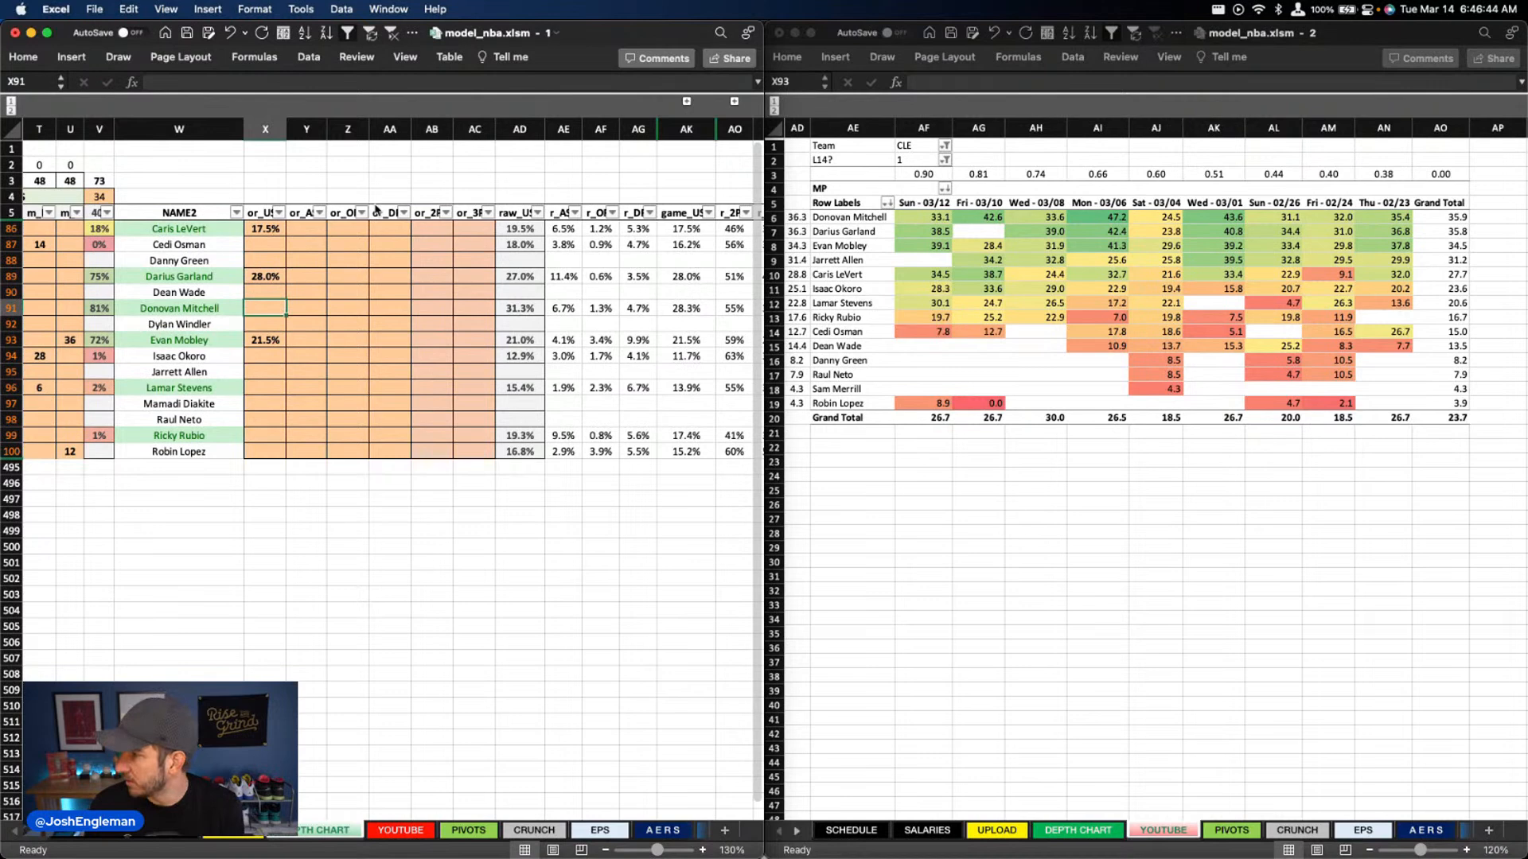
text(30)
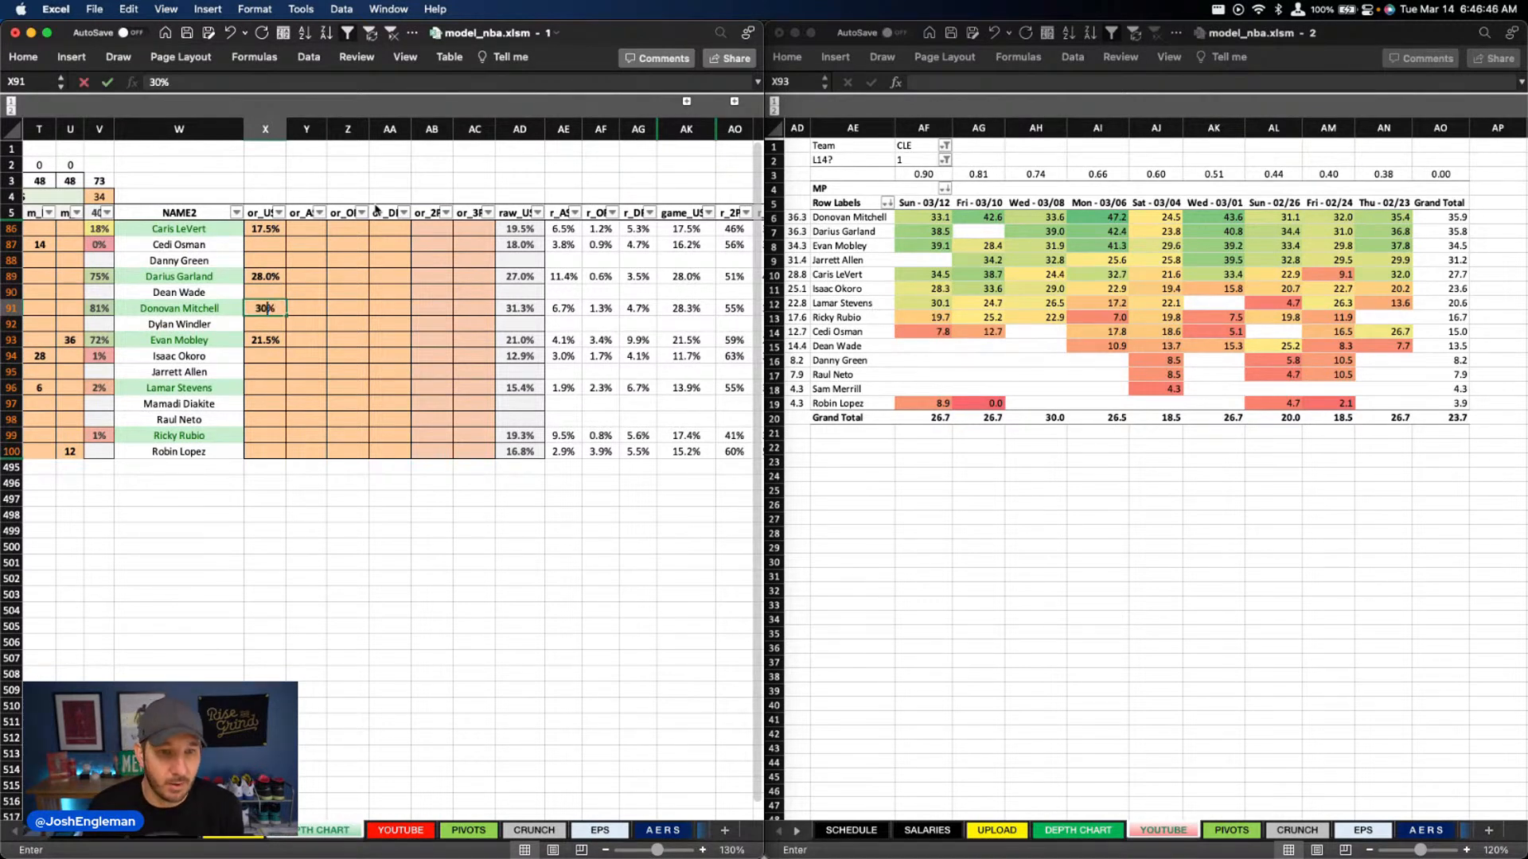
key(Return)
Enter usage overrides of 14% for Lamar Stevens and 18% for Ricky Rubio
key(Down)
key(Down)
key(Down)
key(Down)
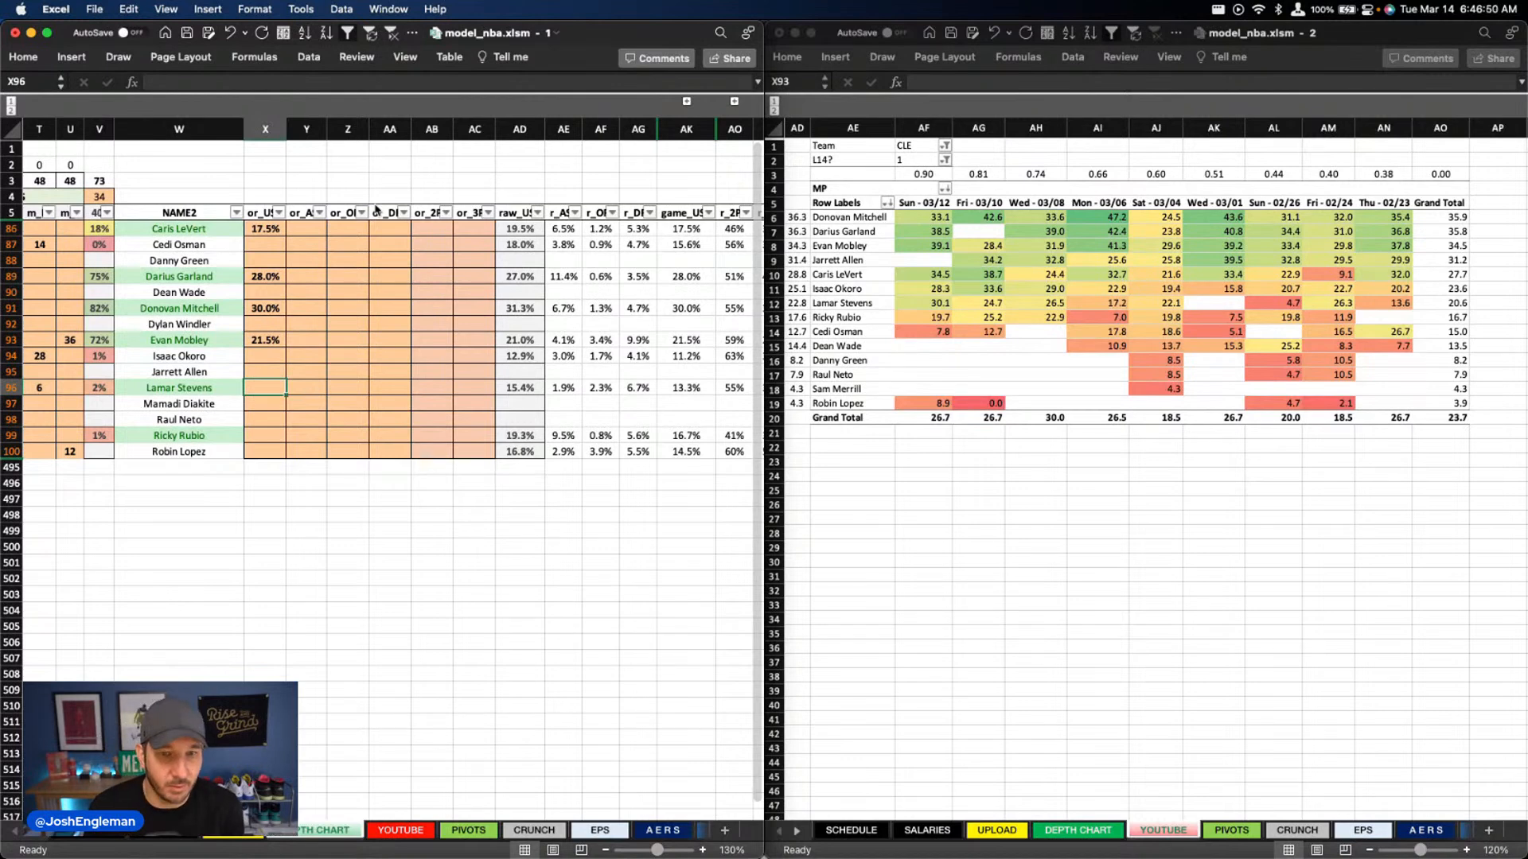
text(14)
key(Return)
key(Down)
key(Down)
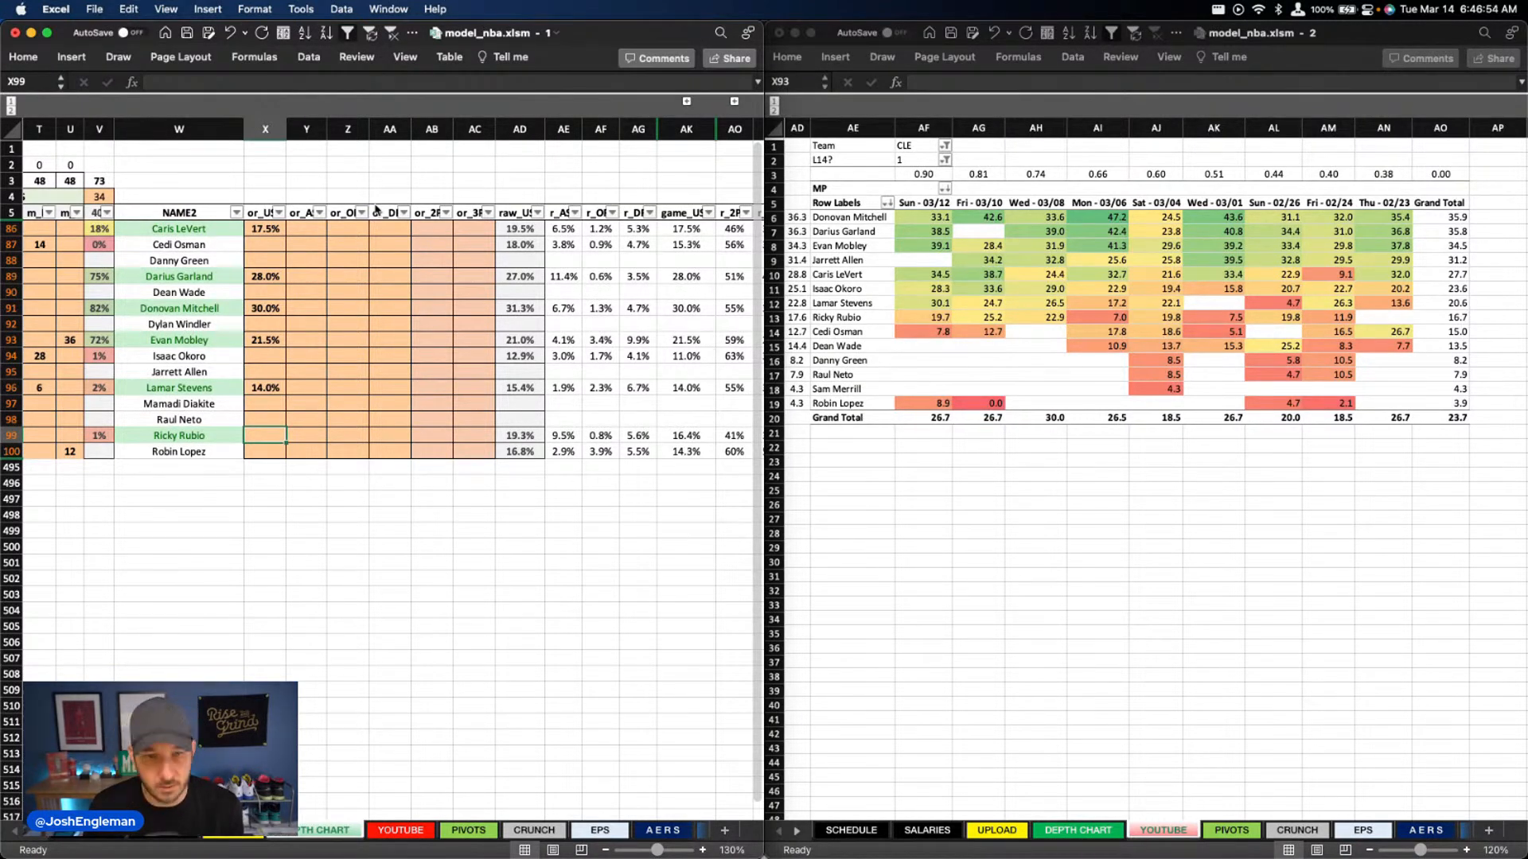
text(18)
key(Return)
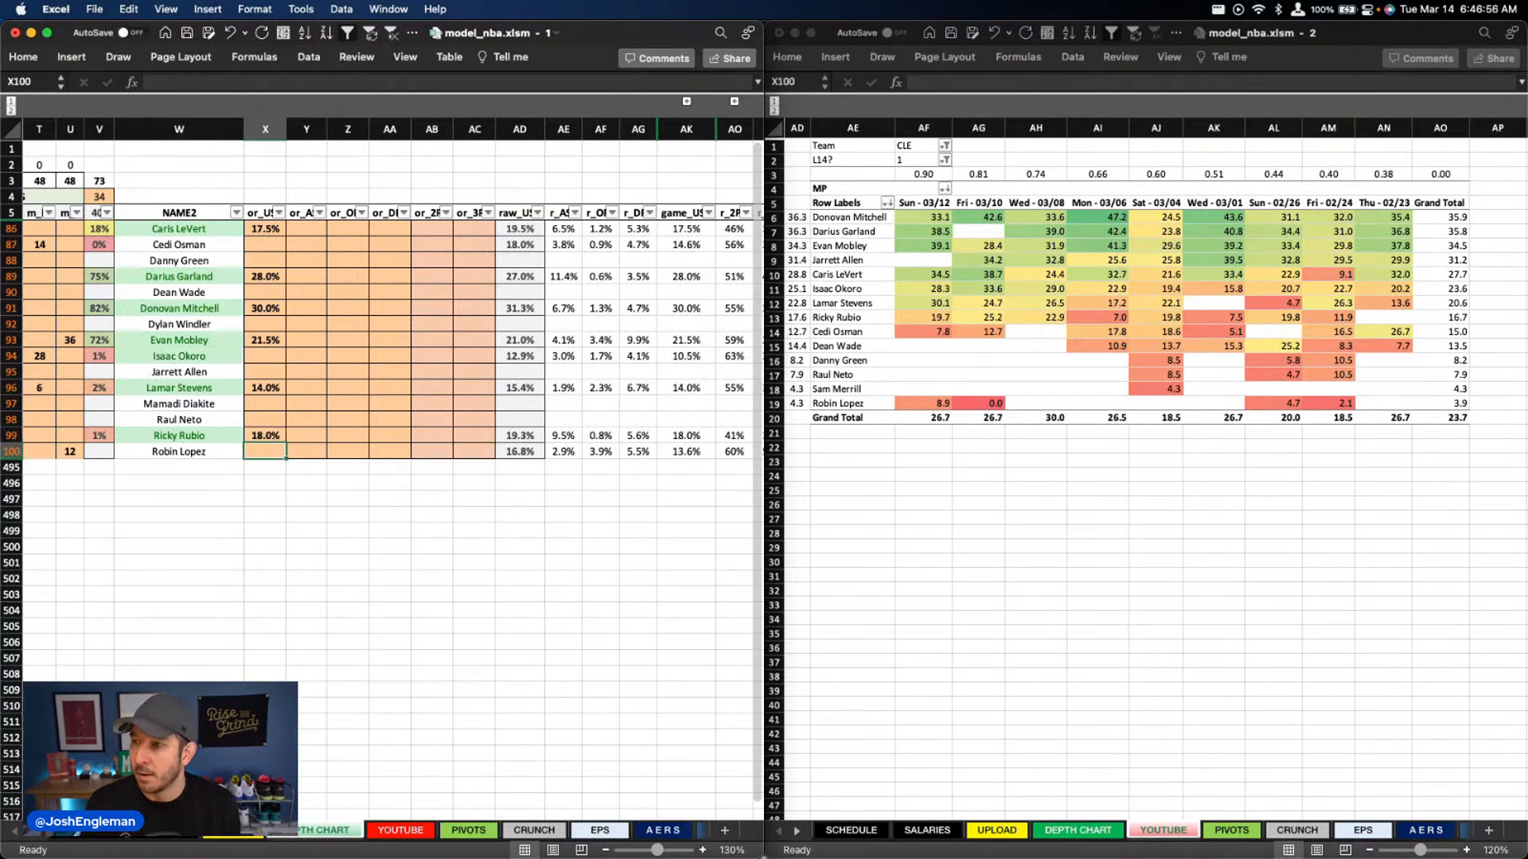
Enter a usage override of 12% for Isaac Okoro
key(super+Tab)
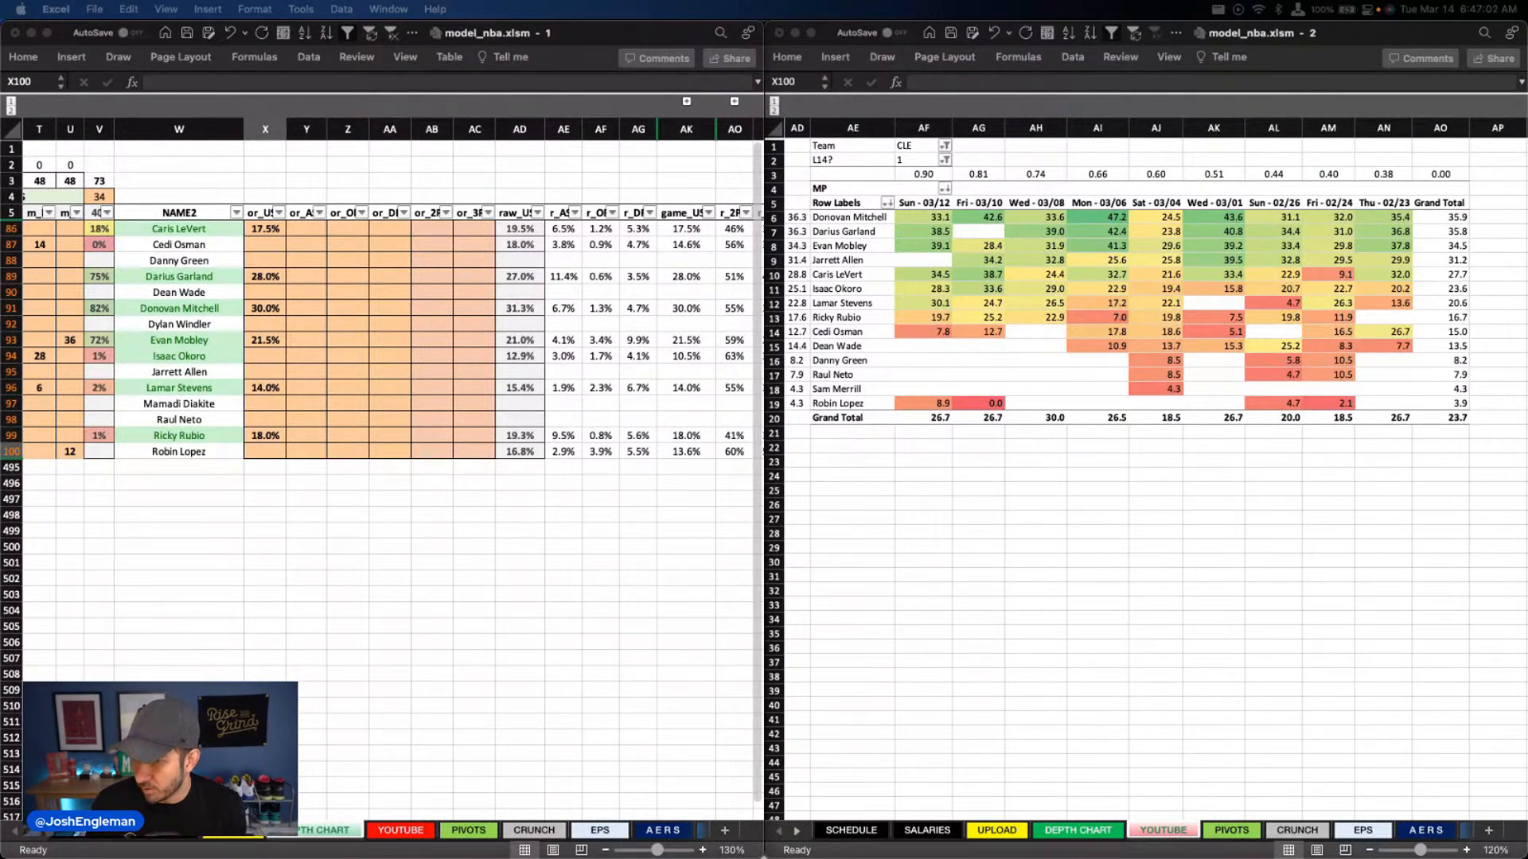
click(270, 353)
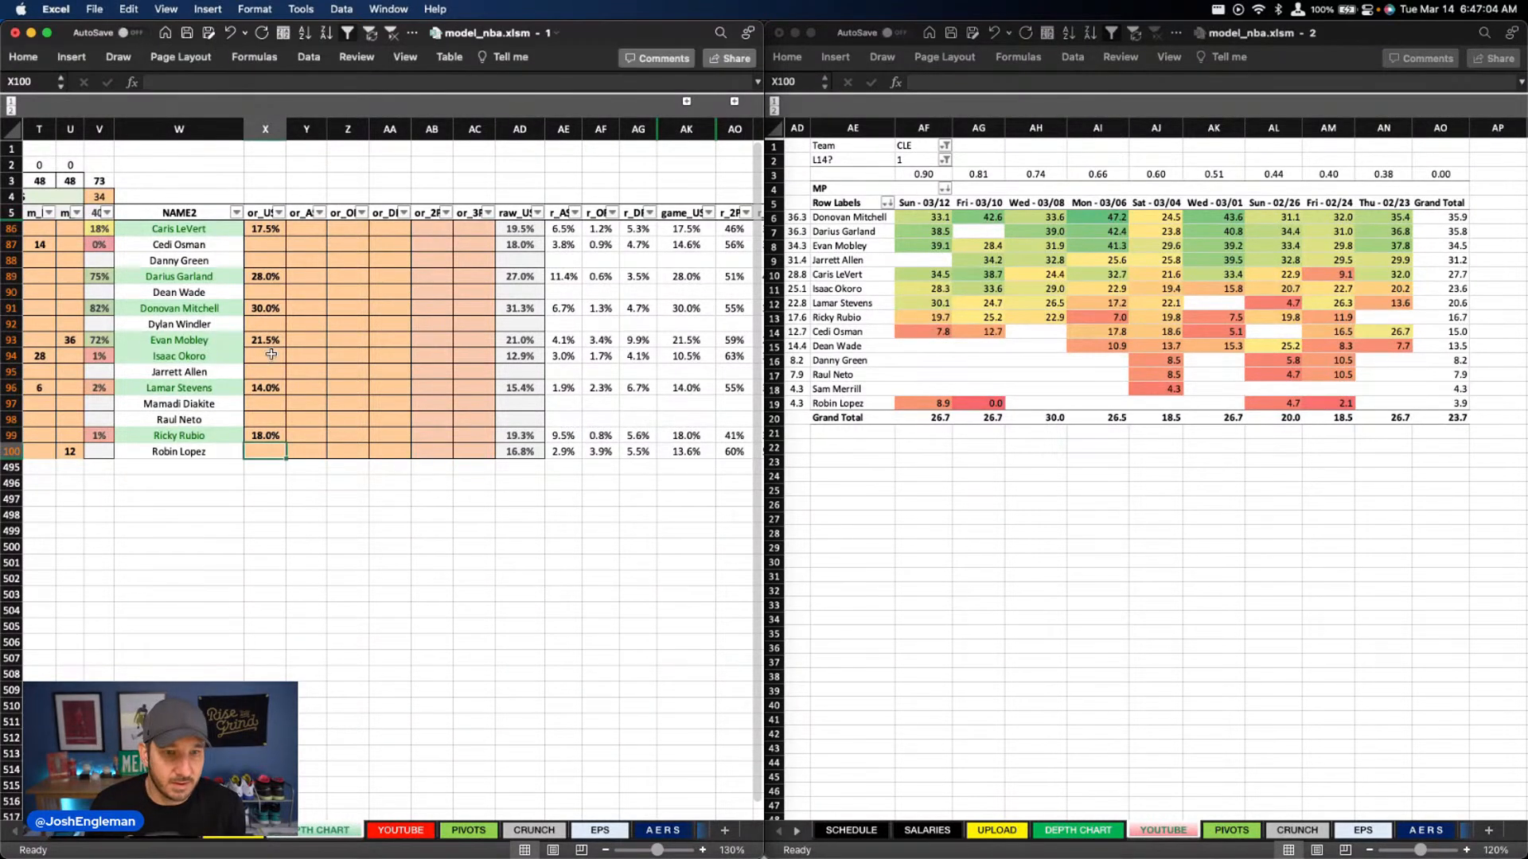
click(259, 357)
text(12)
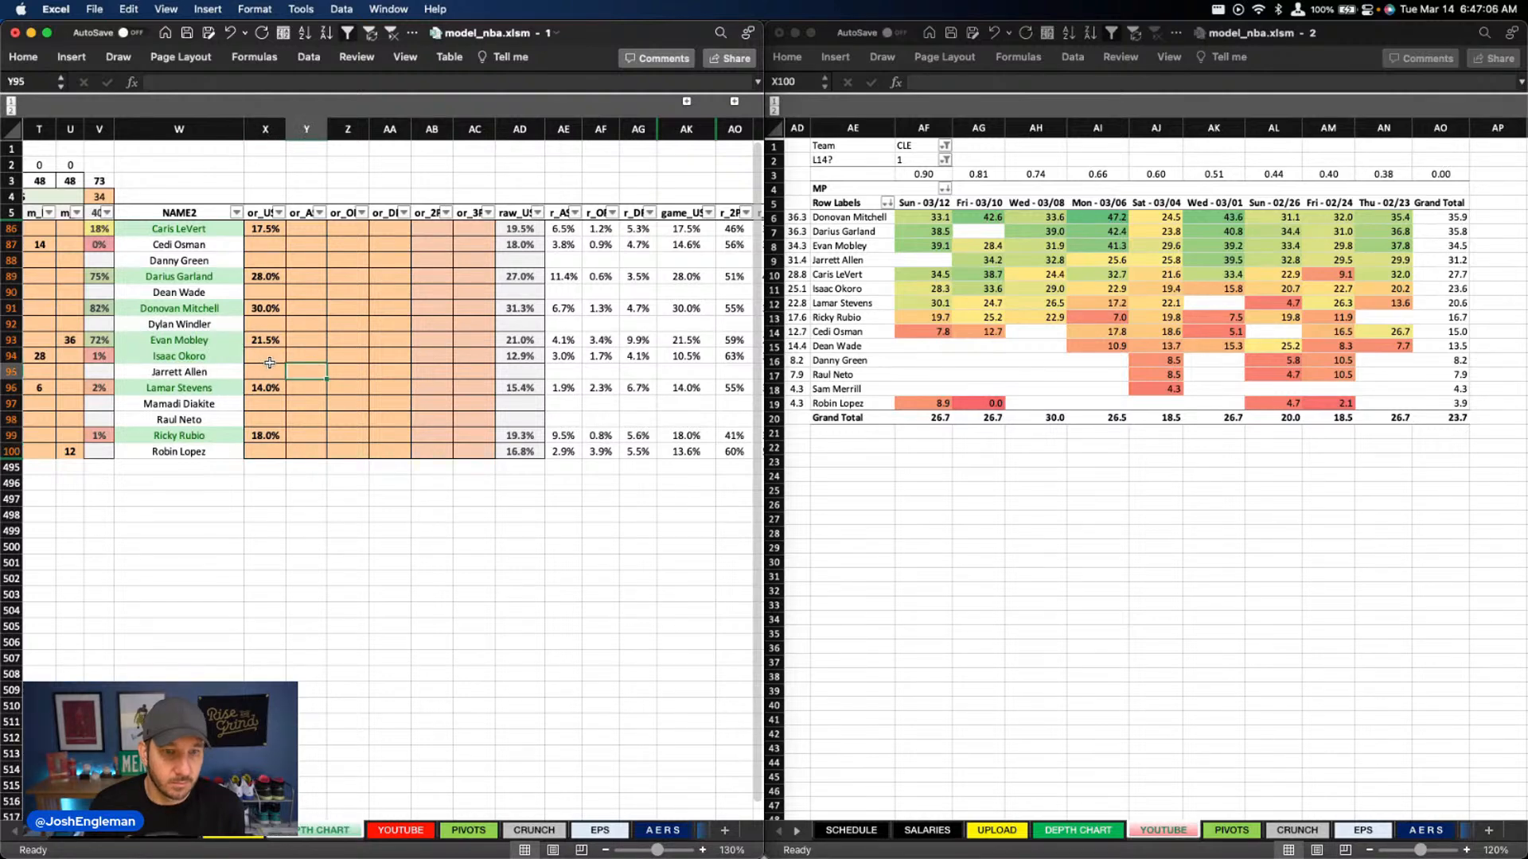
key(Tab)
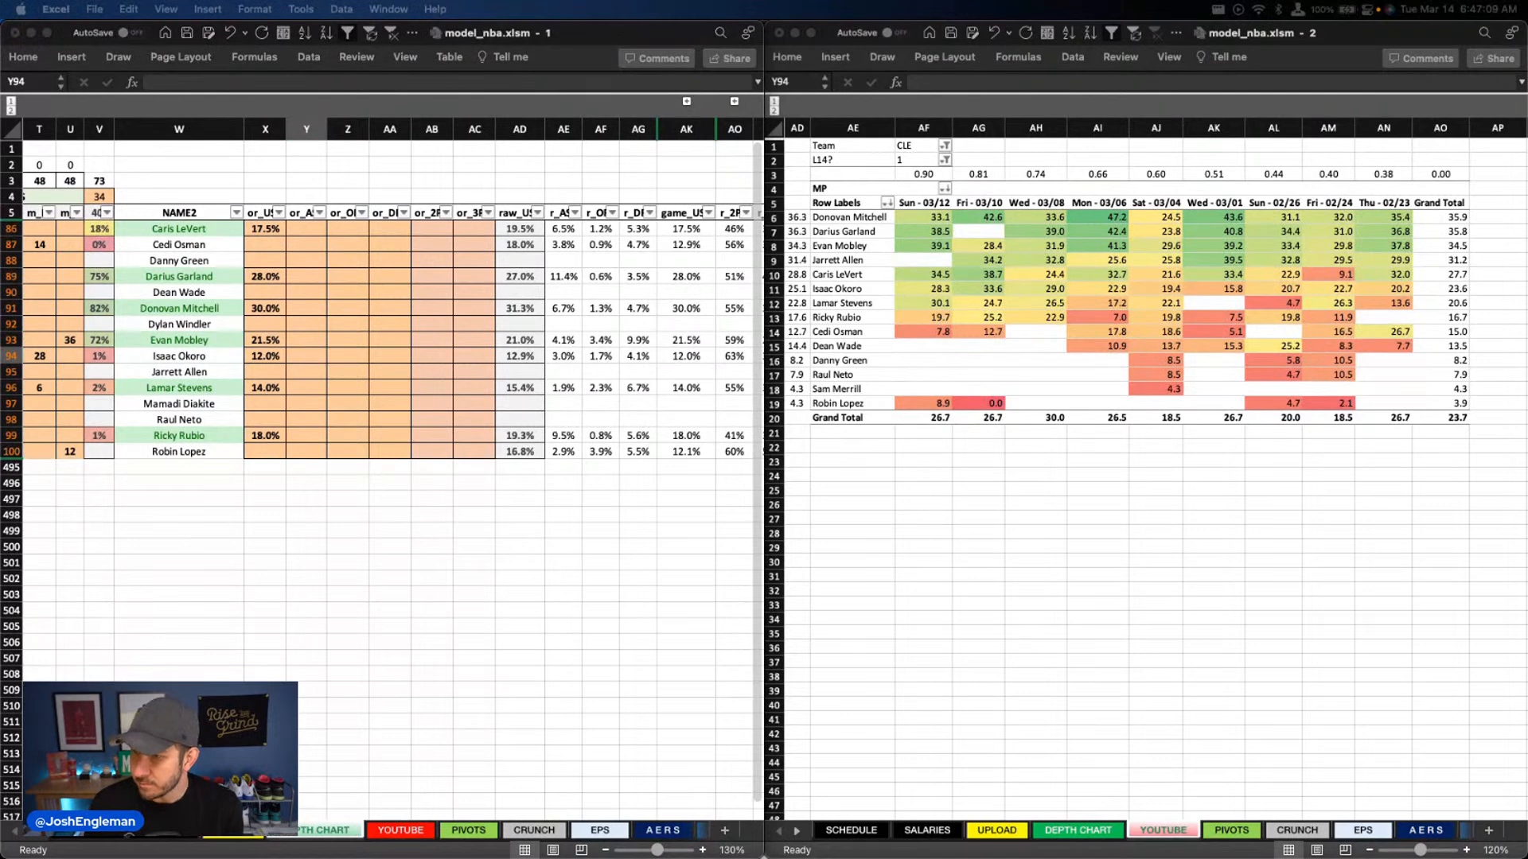
Enter a defensive rebound override of 10.5% for Evan Mobley in column AA
click(309, 353)
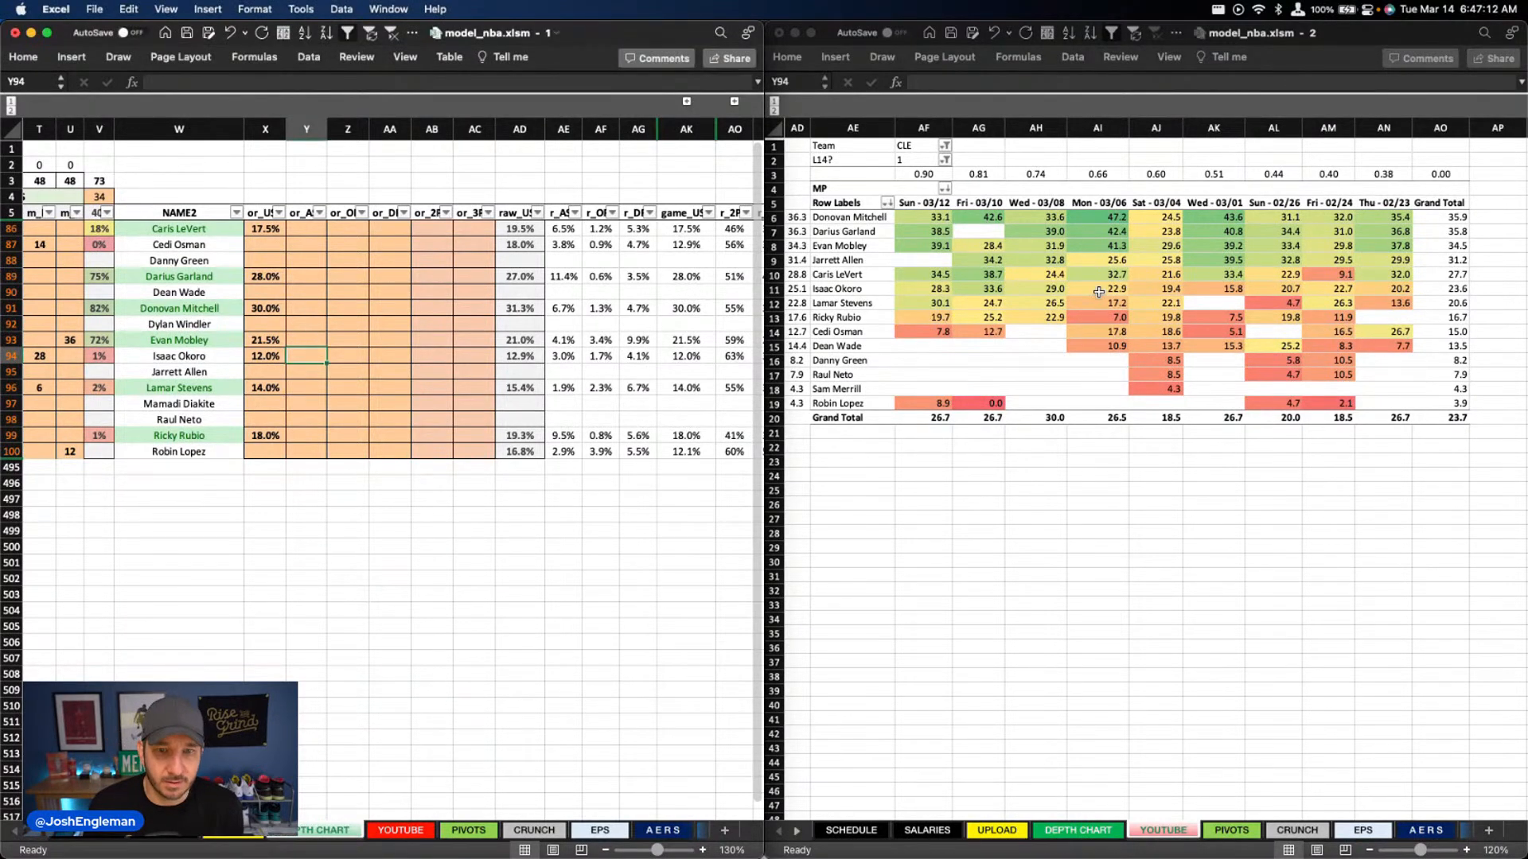
click(306, 275)
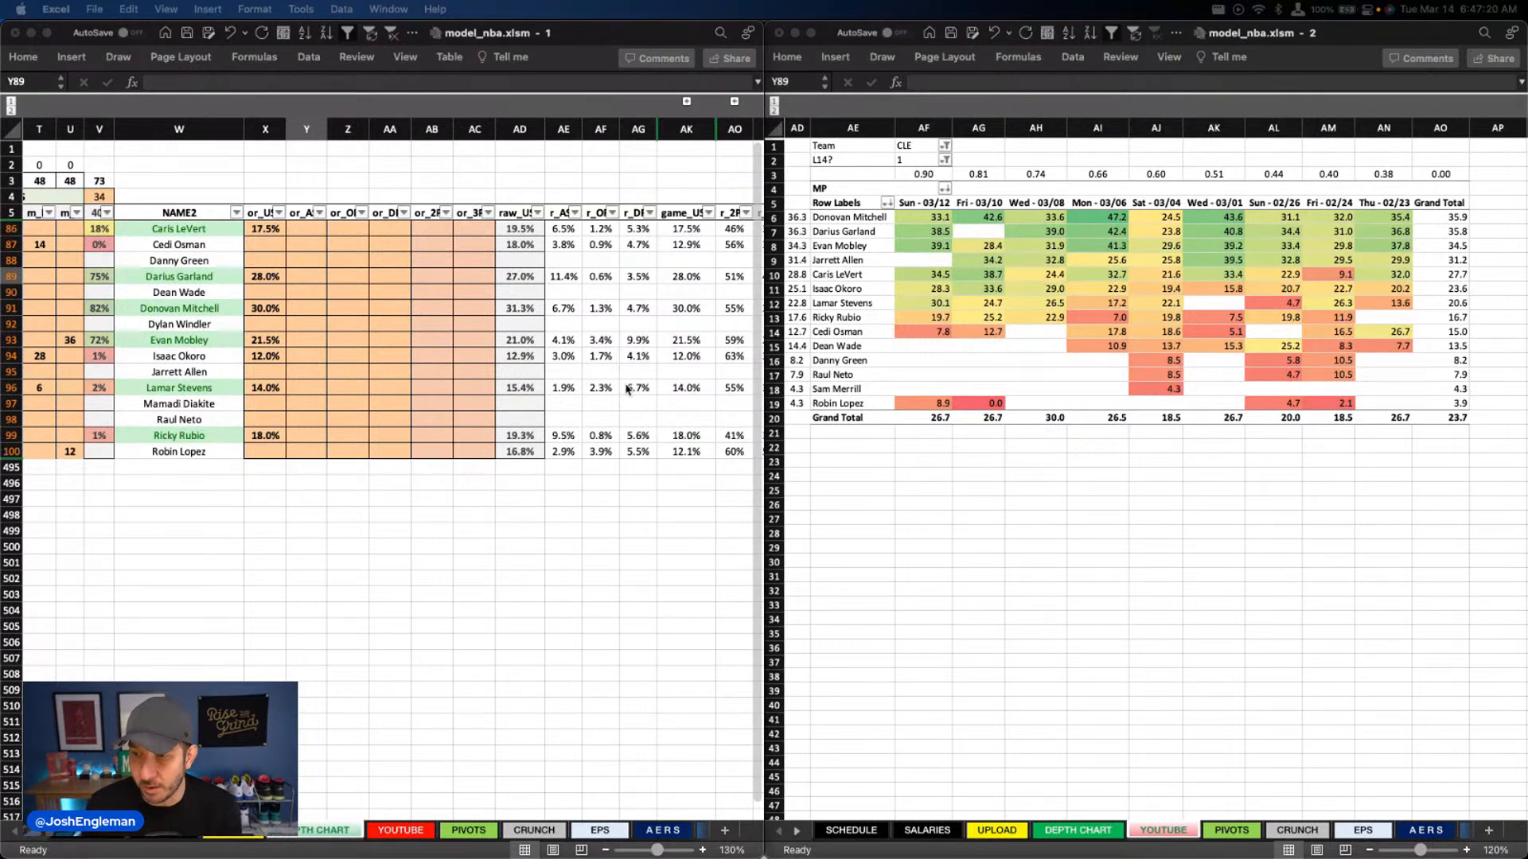
click(456, 397)
click(389, 339)
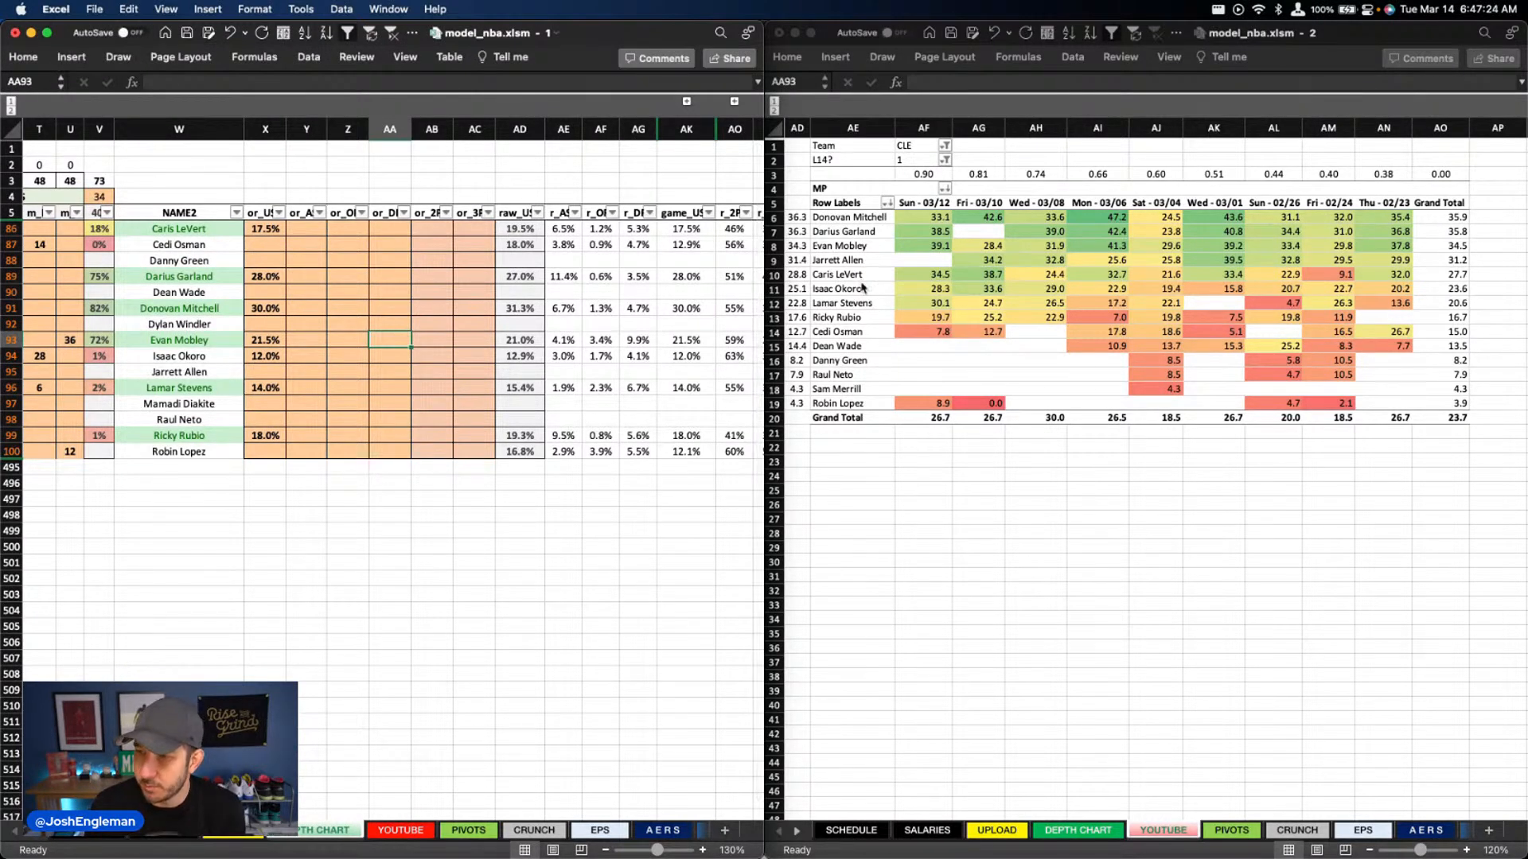
text(10.5)
key(Return)
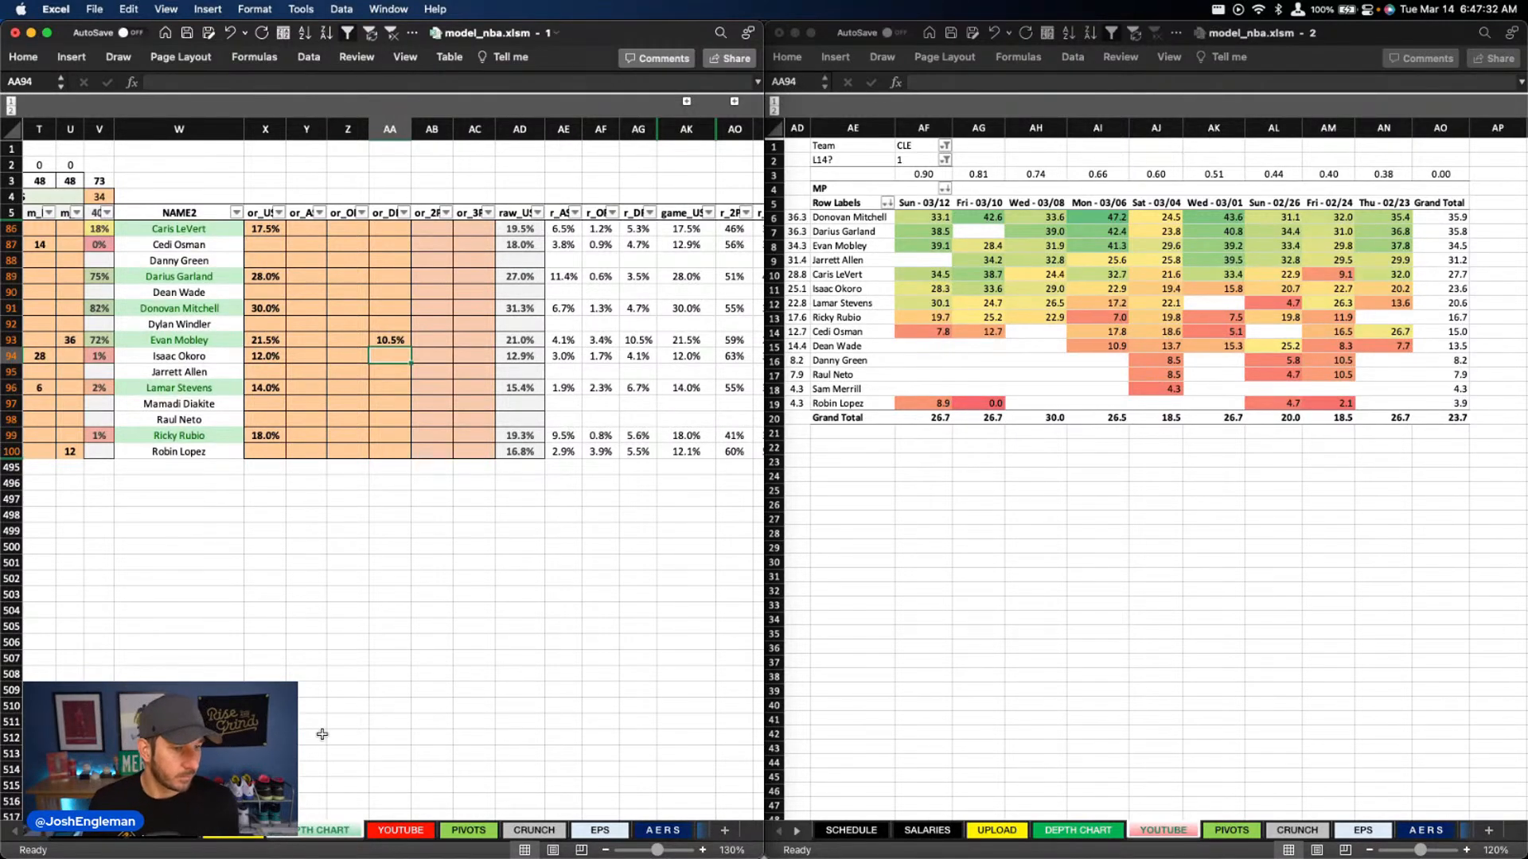
Filter the depth chart's team column to show only CHO
scroll(266, 635, left, 10)
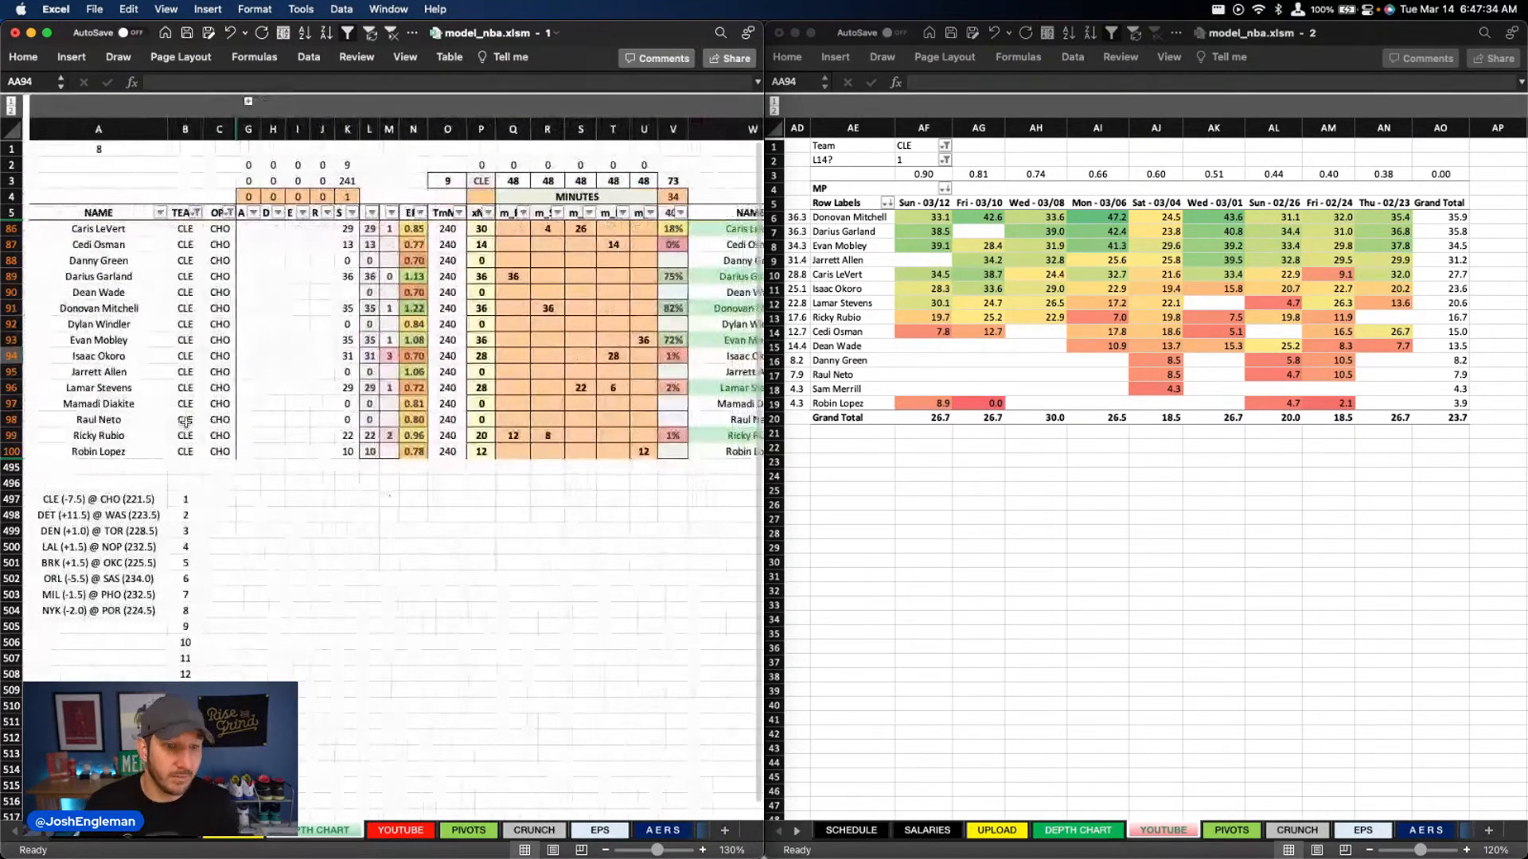
click(189, 212)
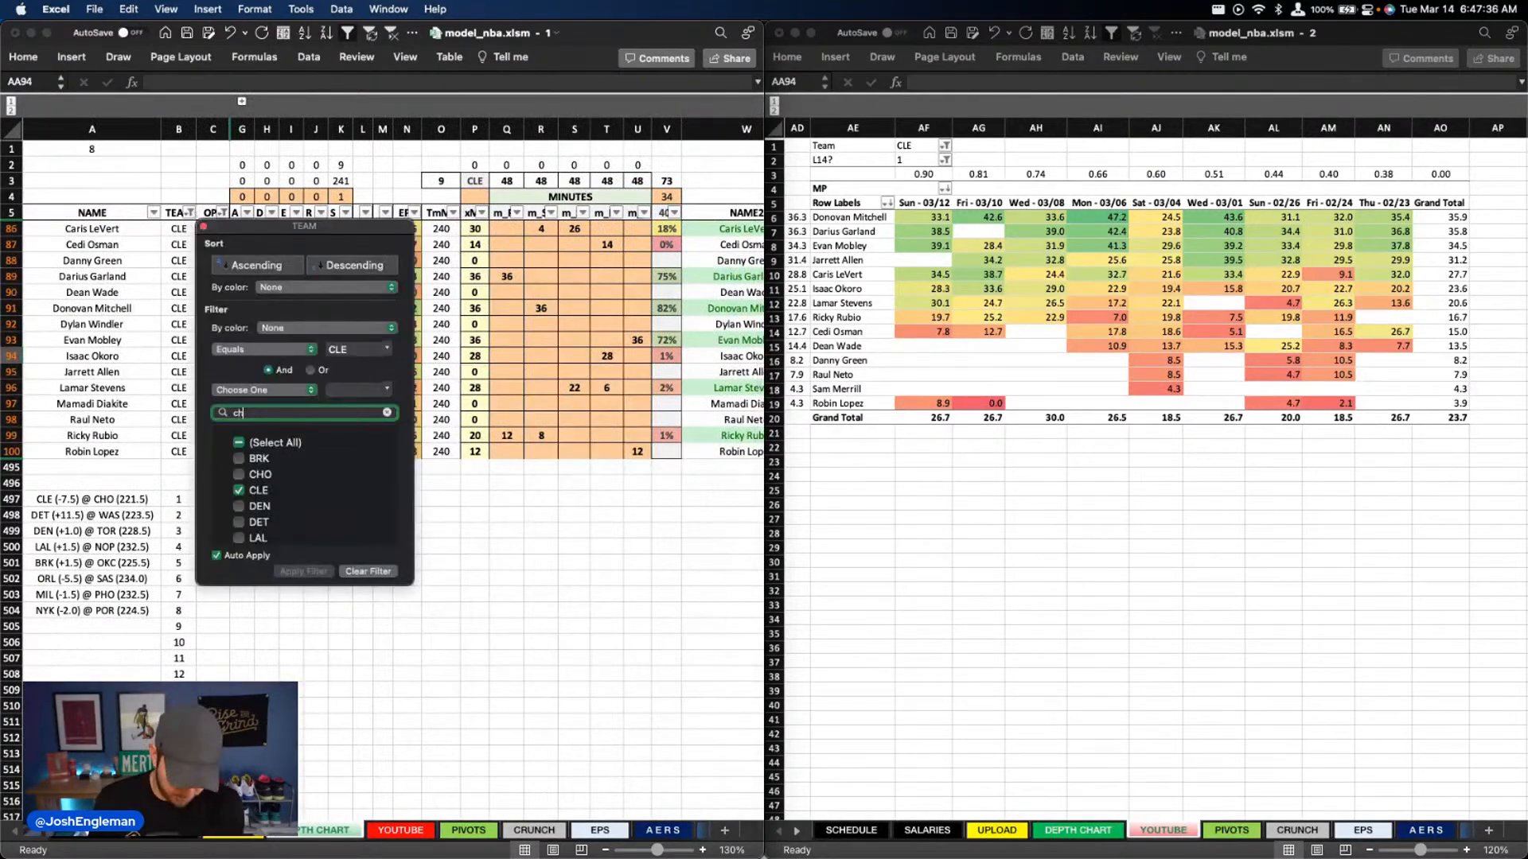
text(cho)
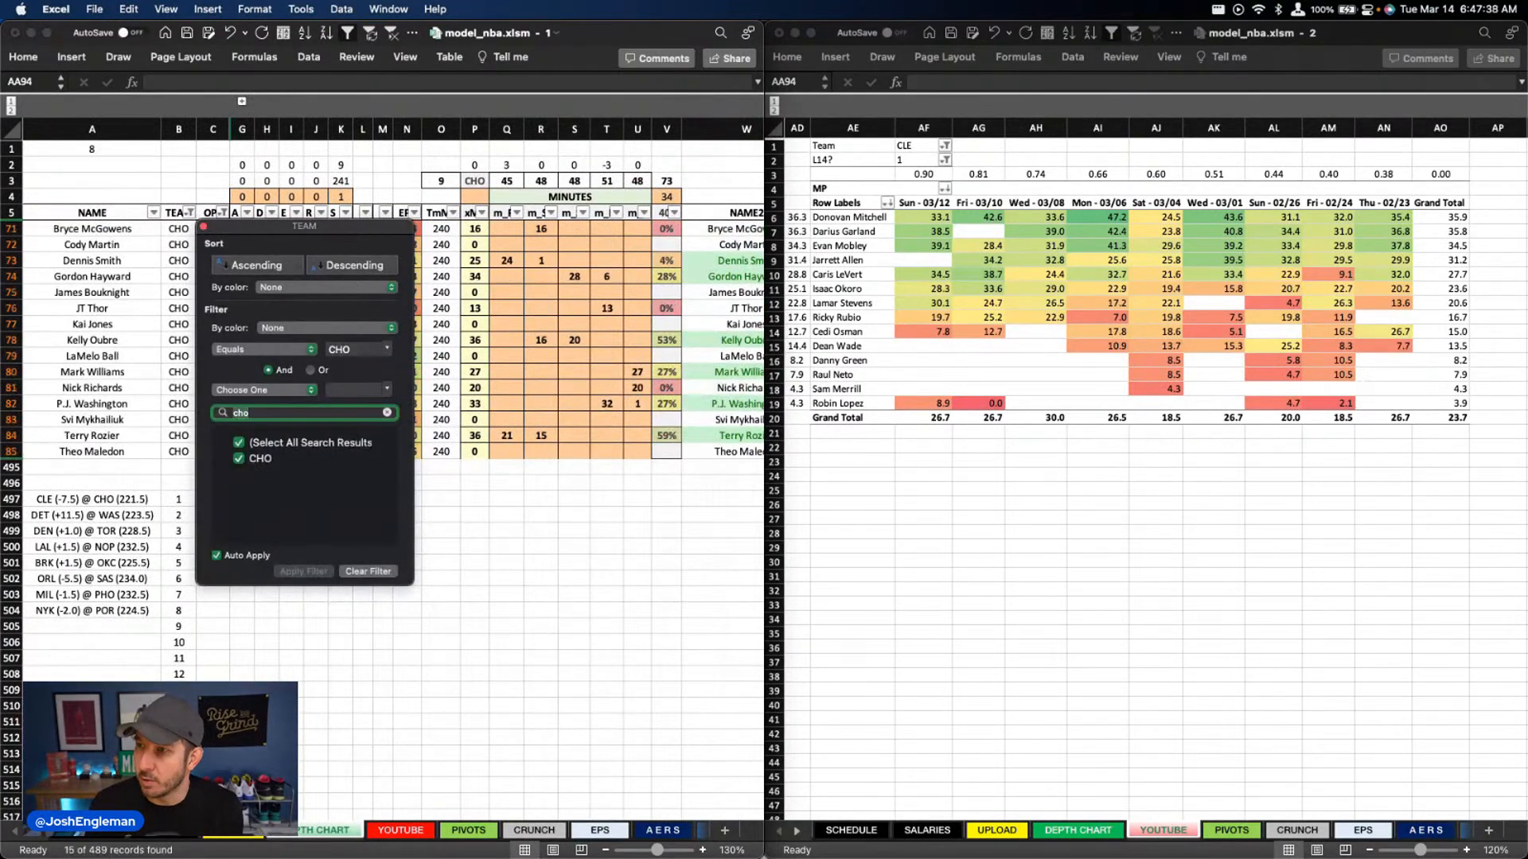
Change the Team filter of the recent game minutes pivot table in the second workbook window to CHO
key(super+grave)
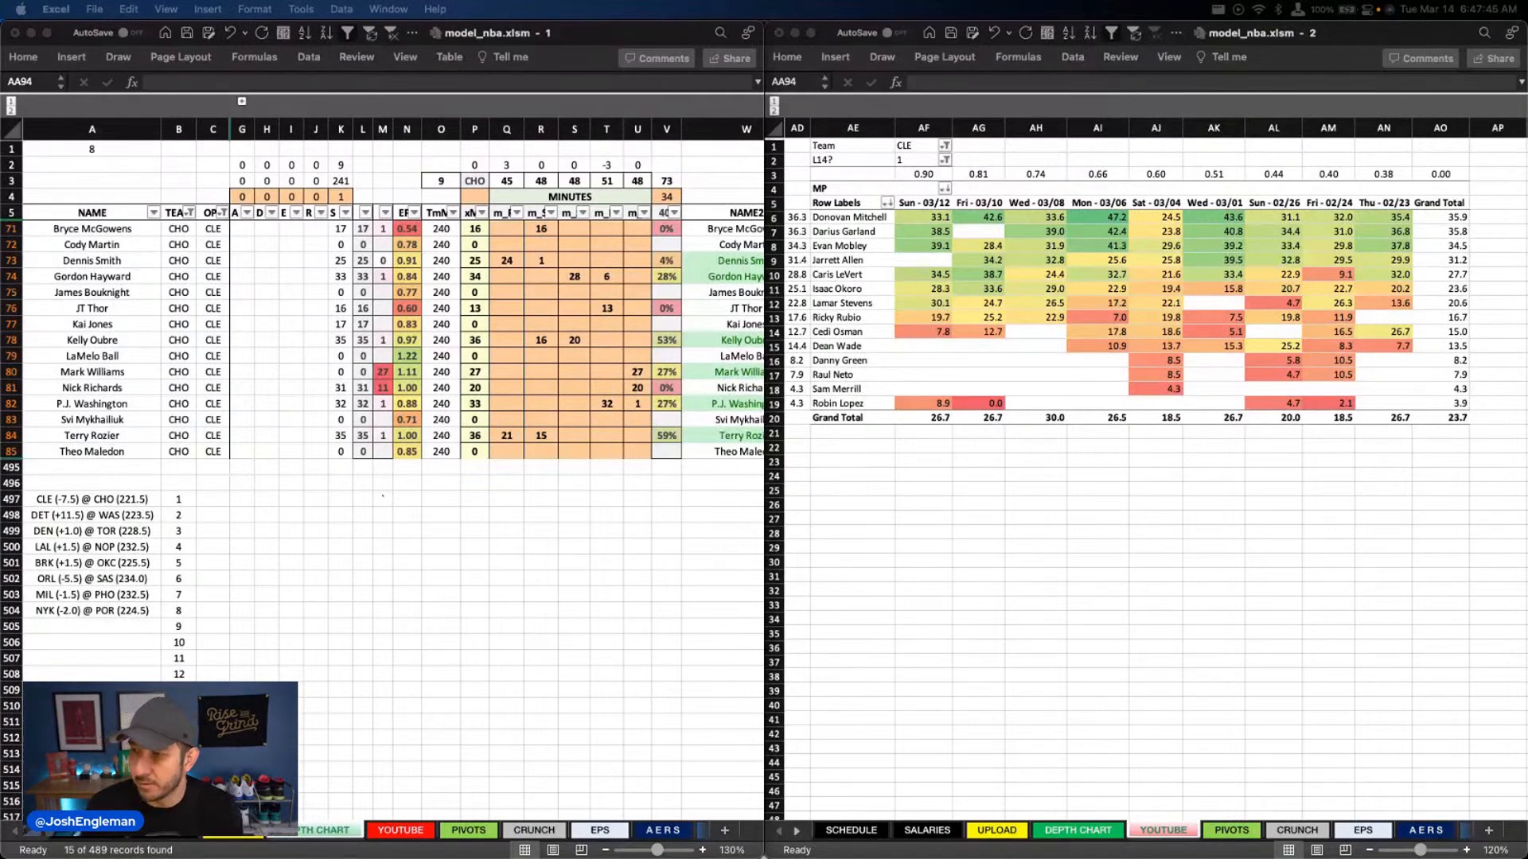
click(909, 148)
click(908, 145)
key(Right)
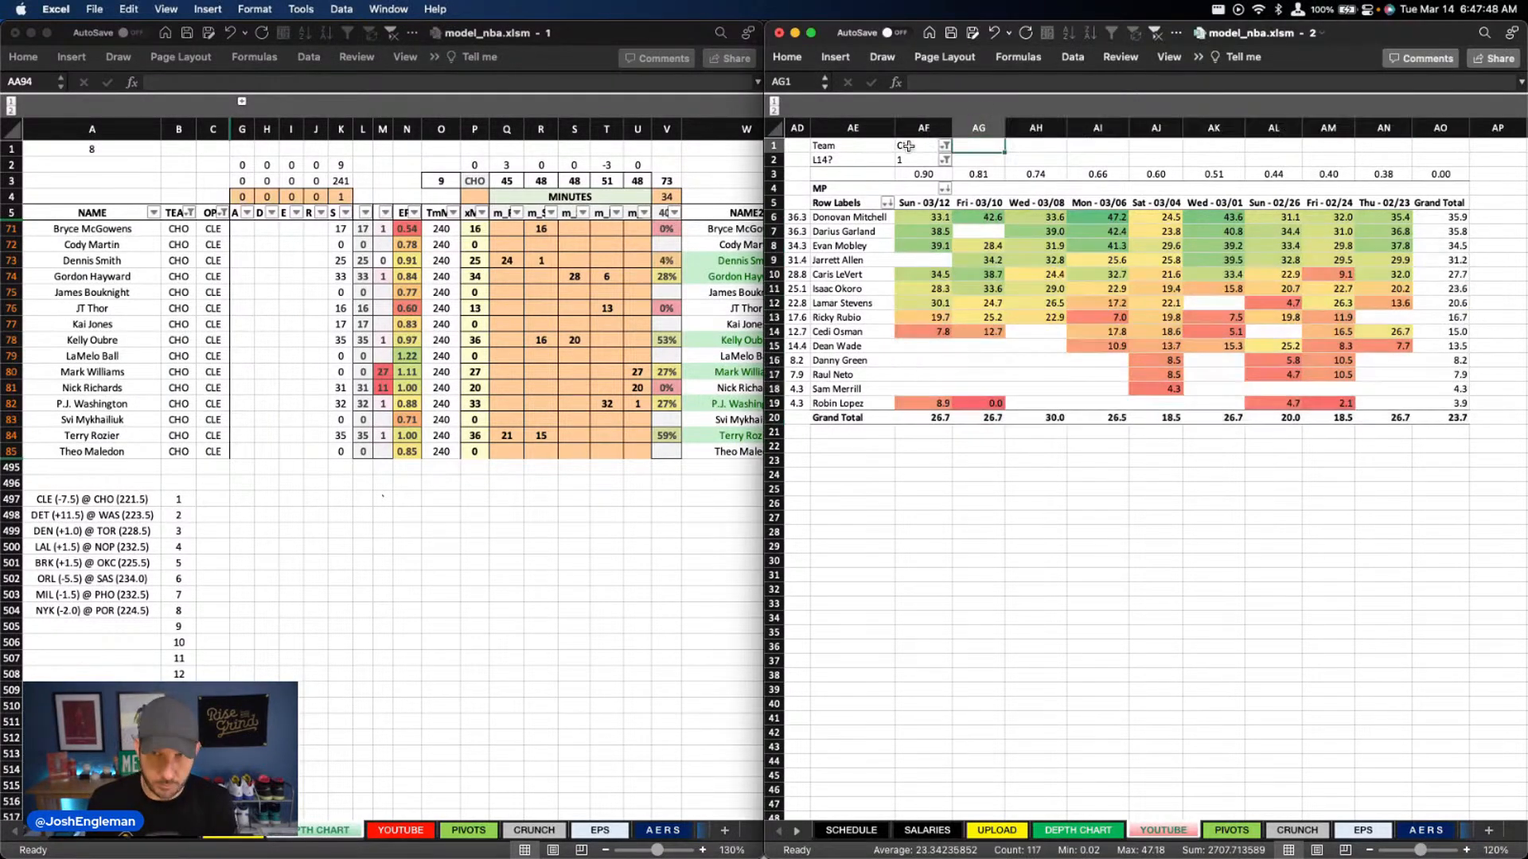
click(908, 146)
text(CHO)
key(Return)
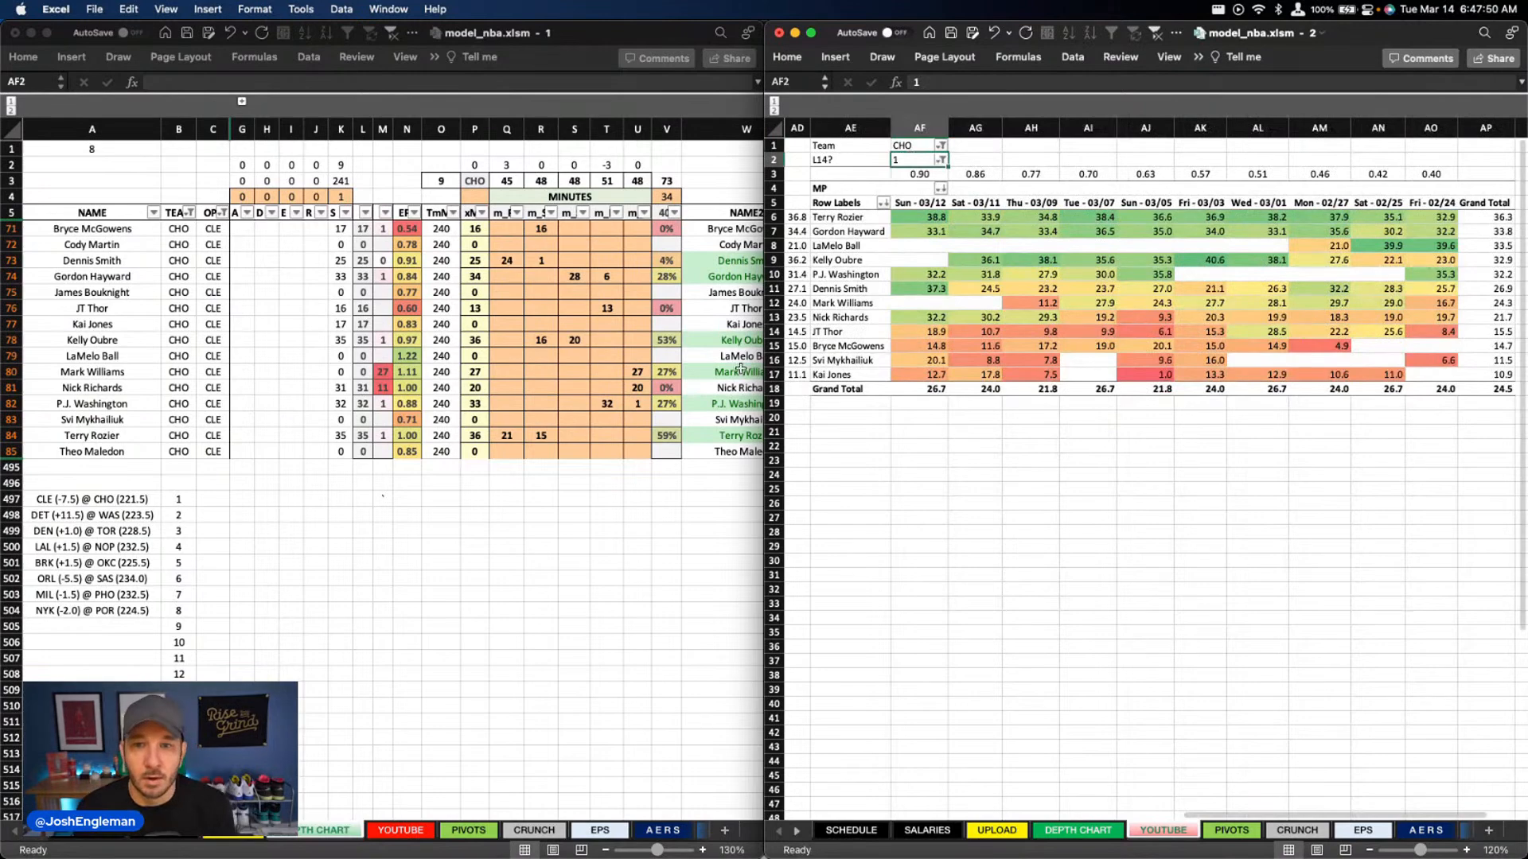
Clear Mark Williams' center minutes in column U and set Nick Richards' center minutes to 30
click(382, 384)
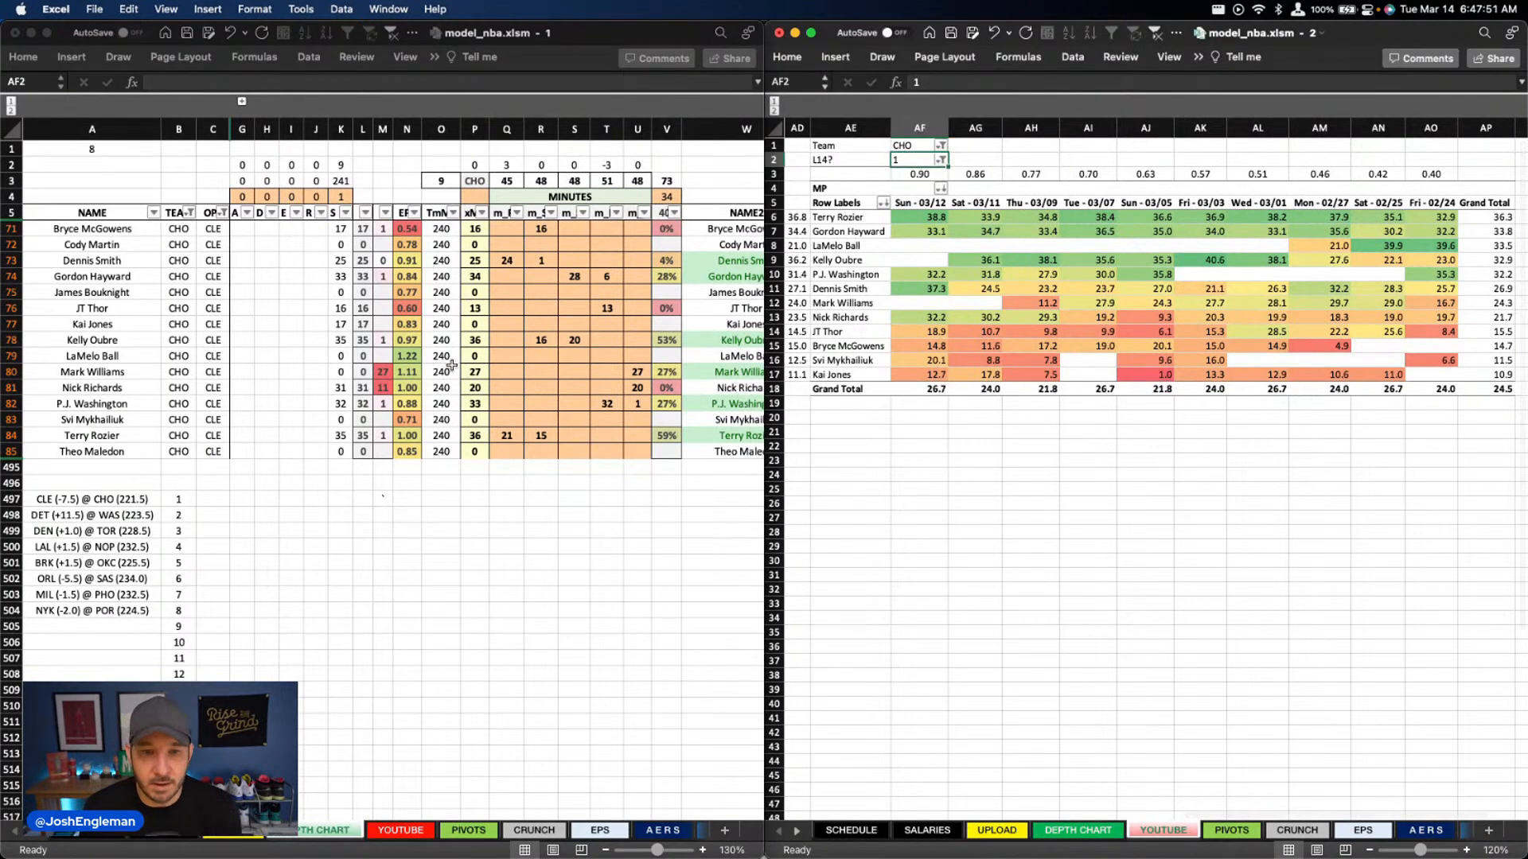
click(637, 387)
key(Delete)
click(639, 372)
key(Delete)
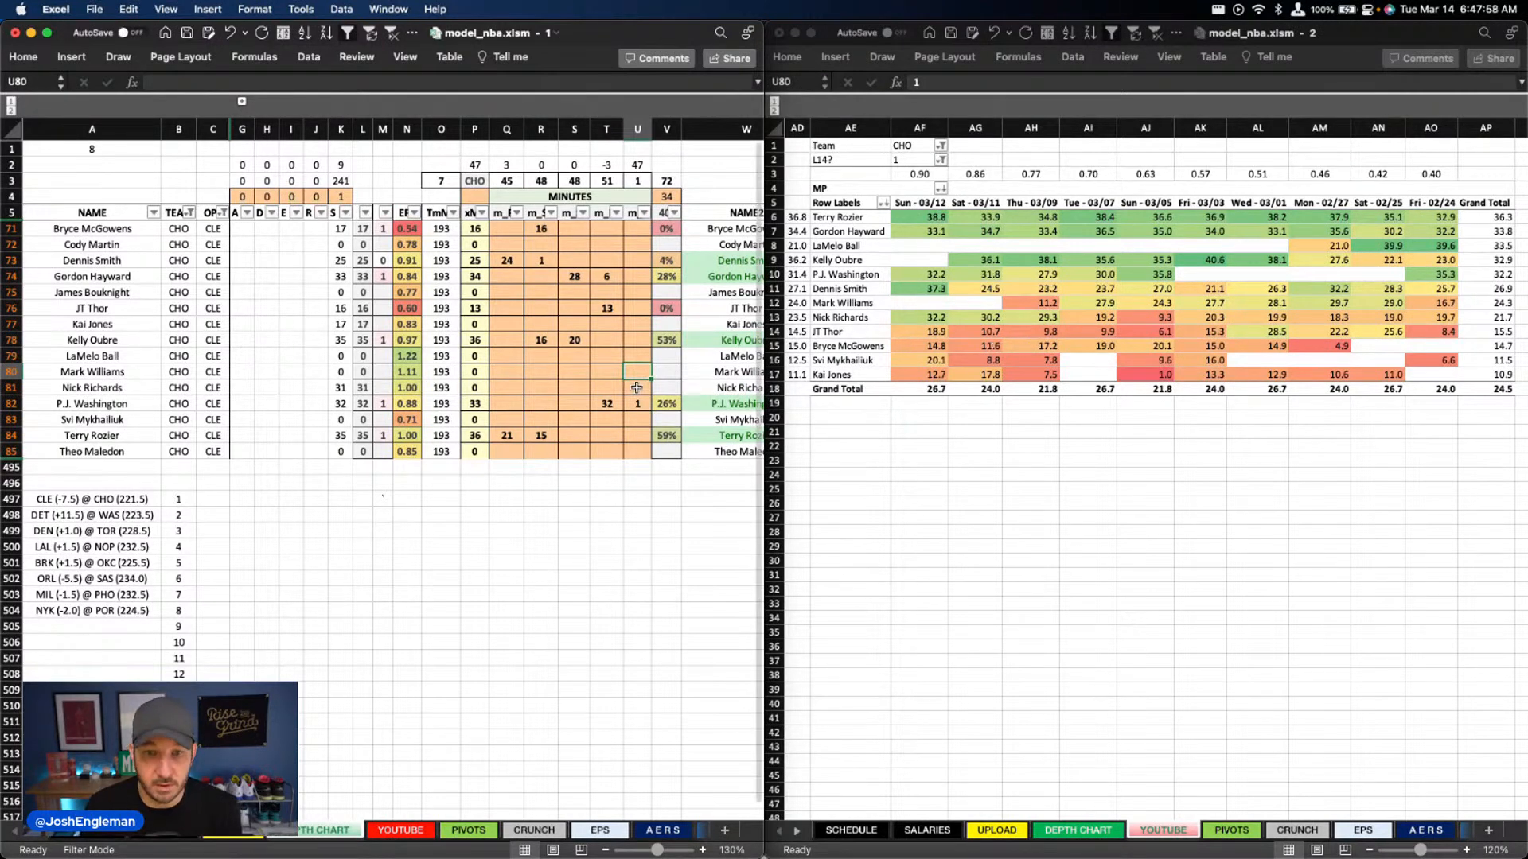
key(Down)
text(30)
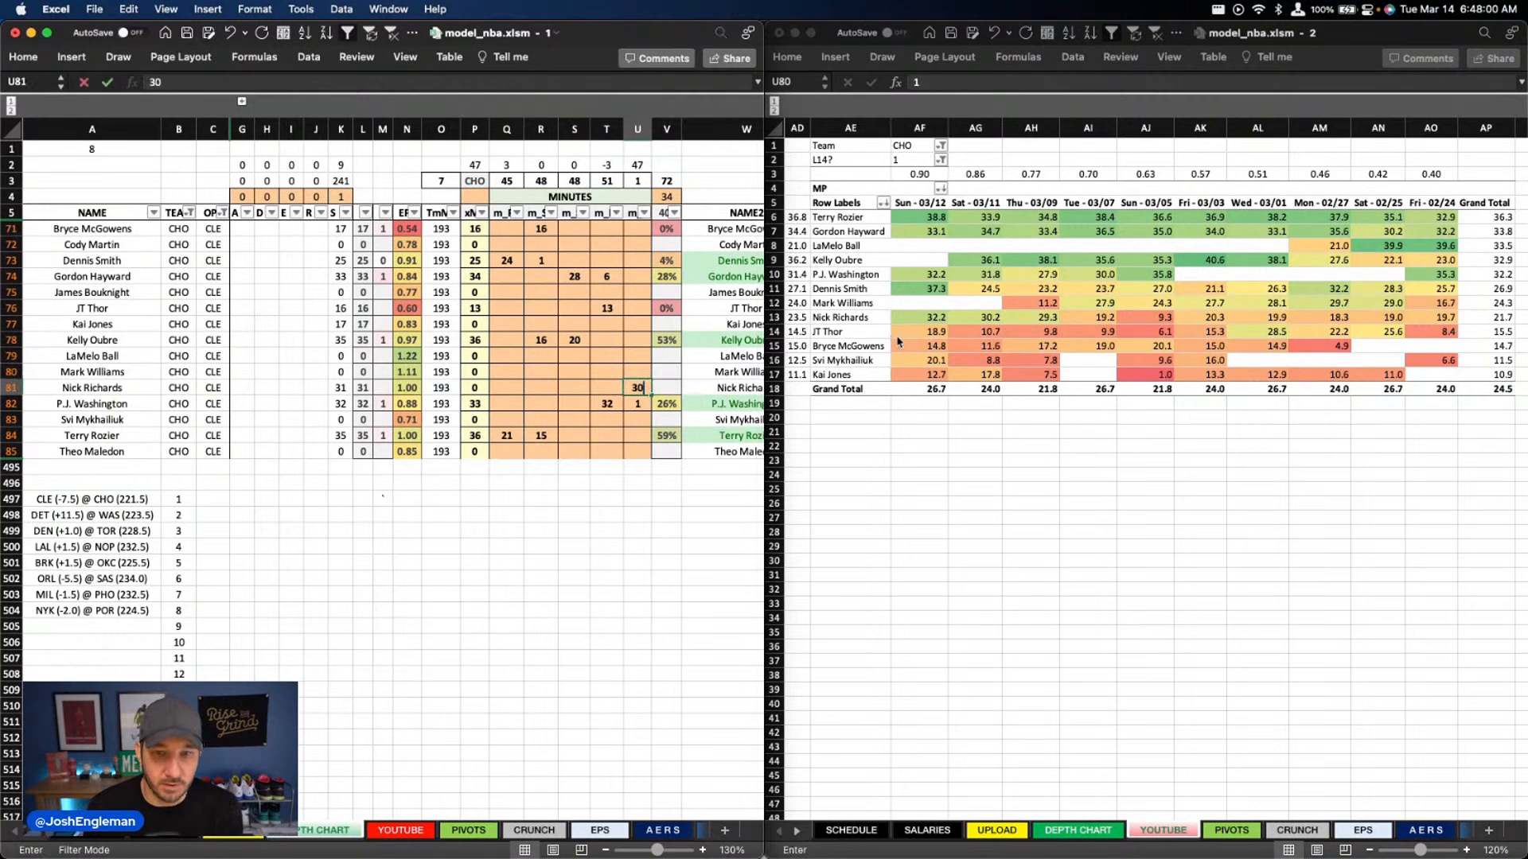
key(Return)
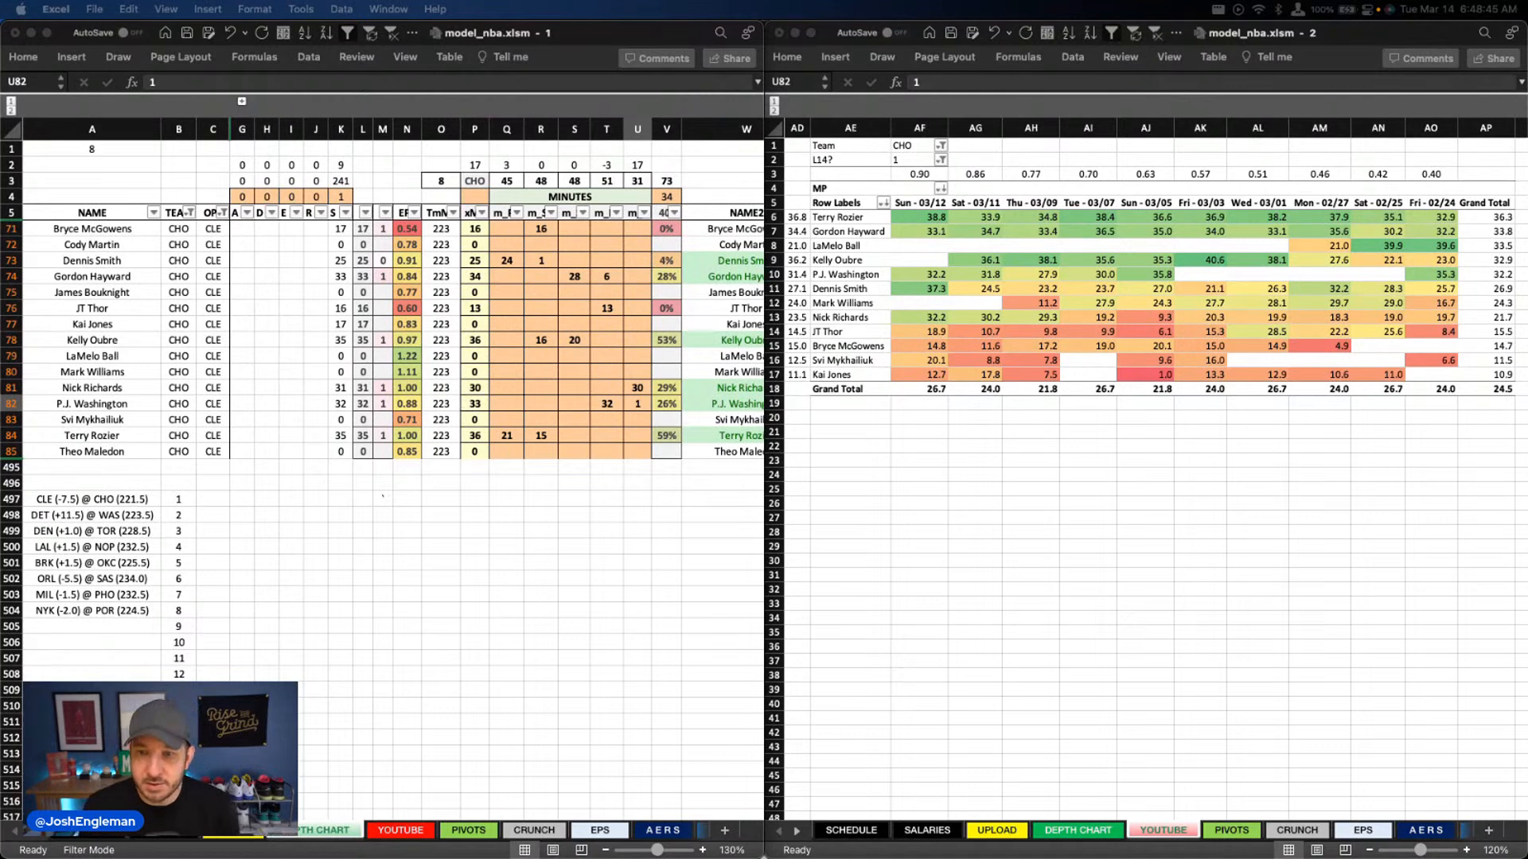
Set Kai Jones' center minutes in column U to 16
click(671, 445)
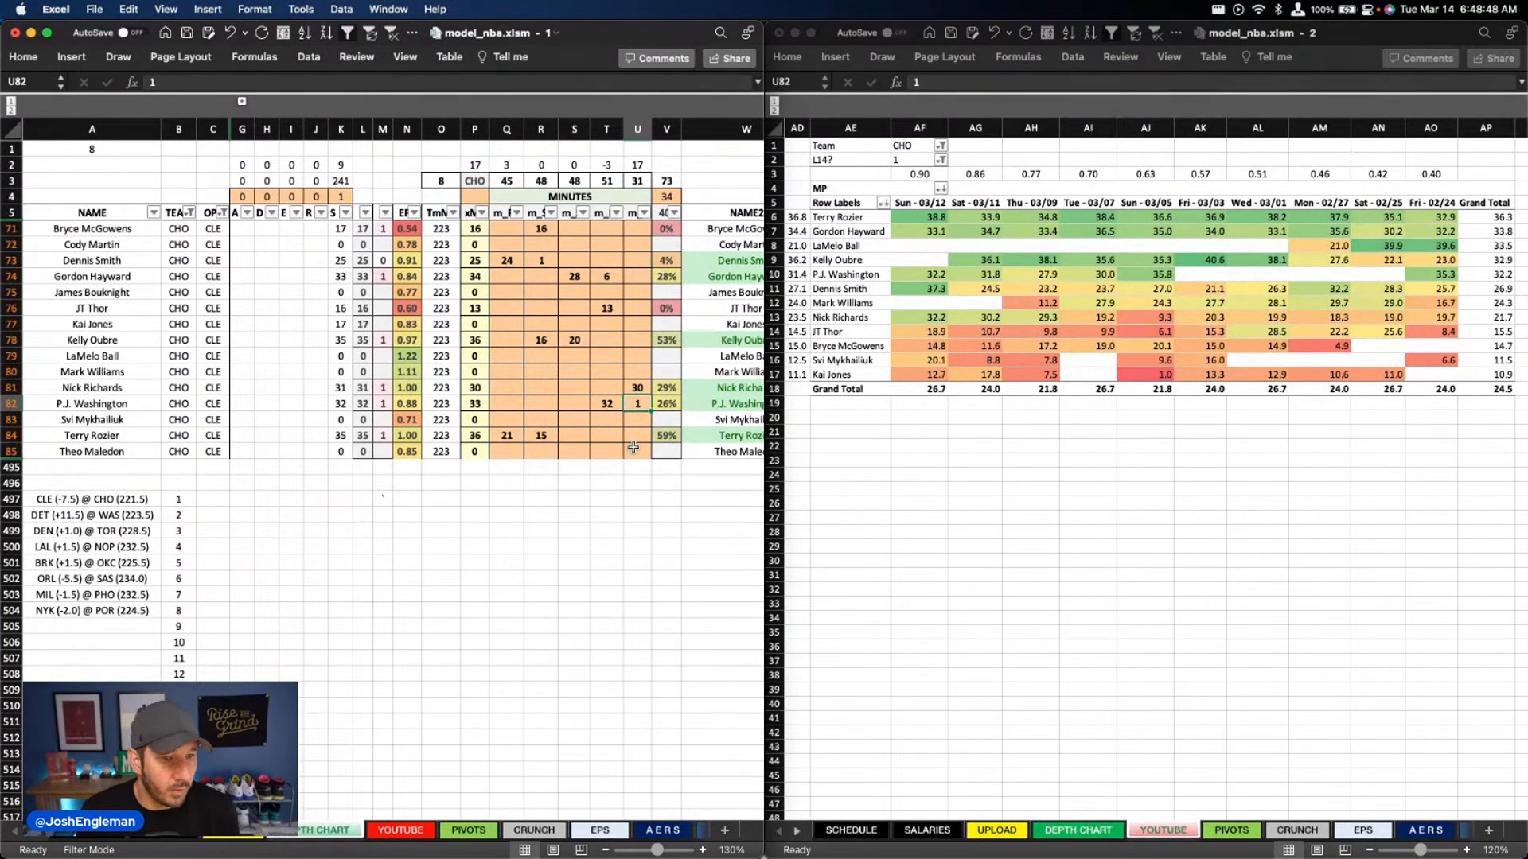
click(643, 323)
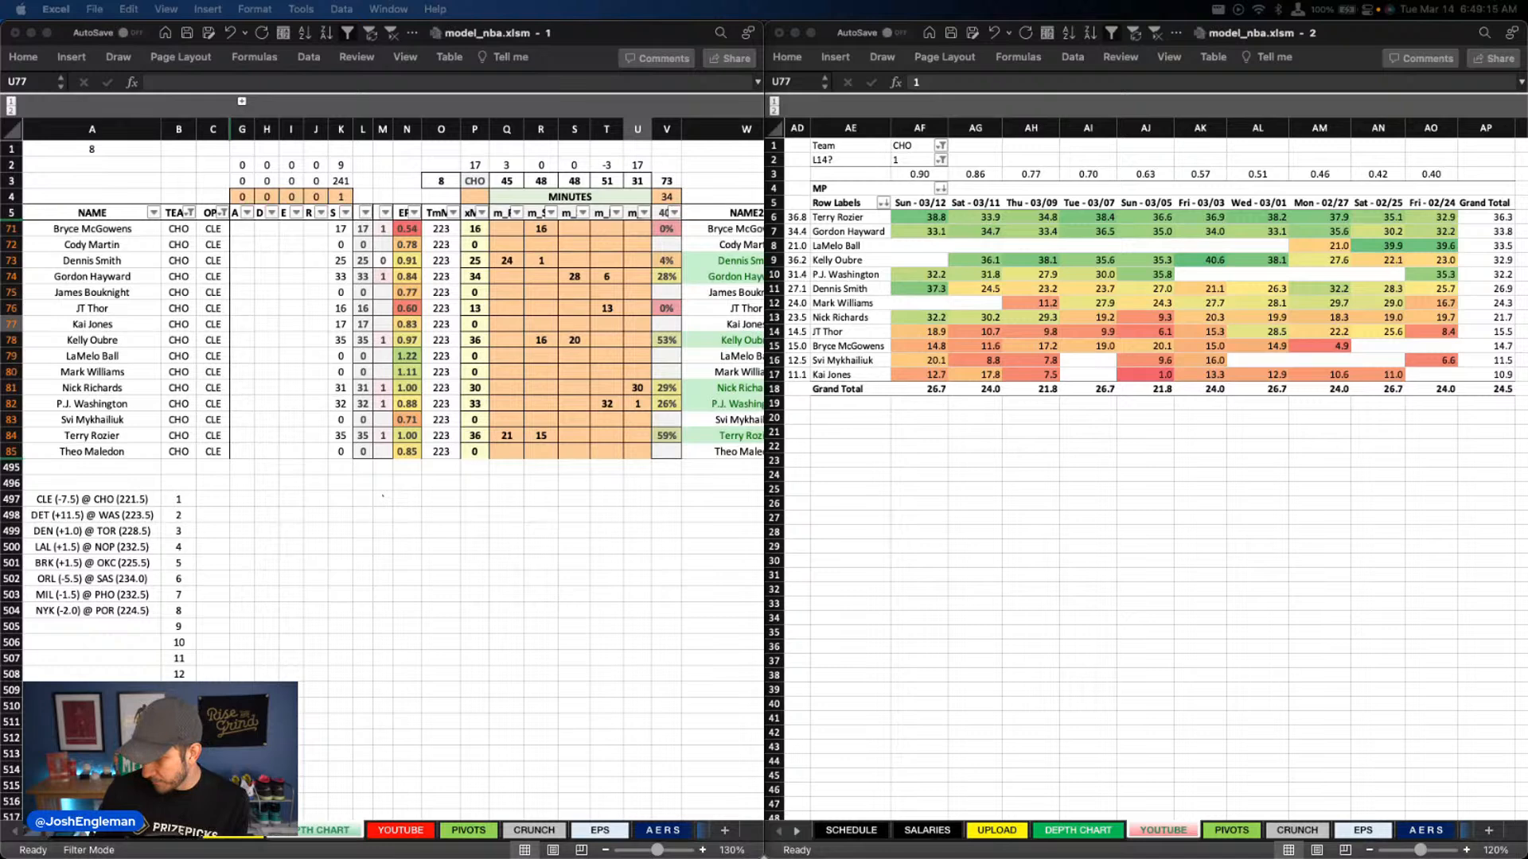
click(635, 403)
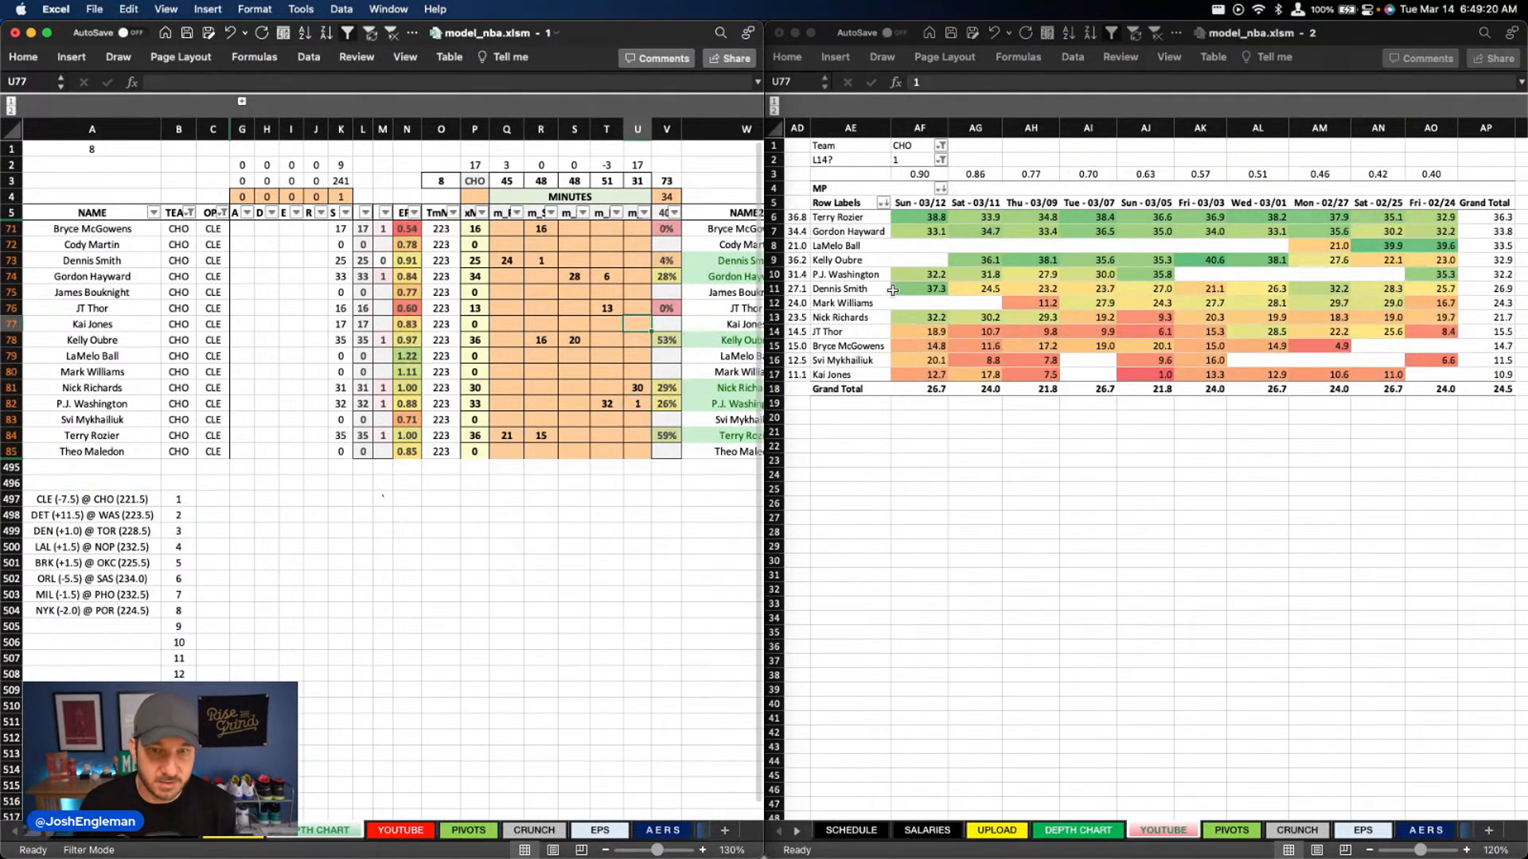
text(16)
key(Return)
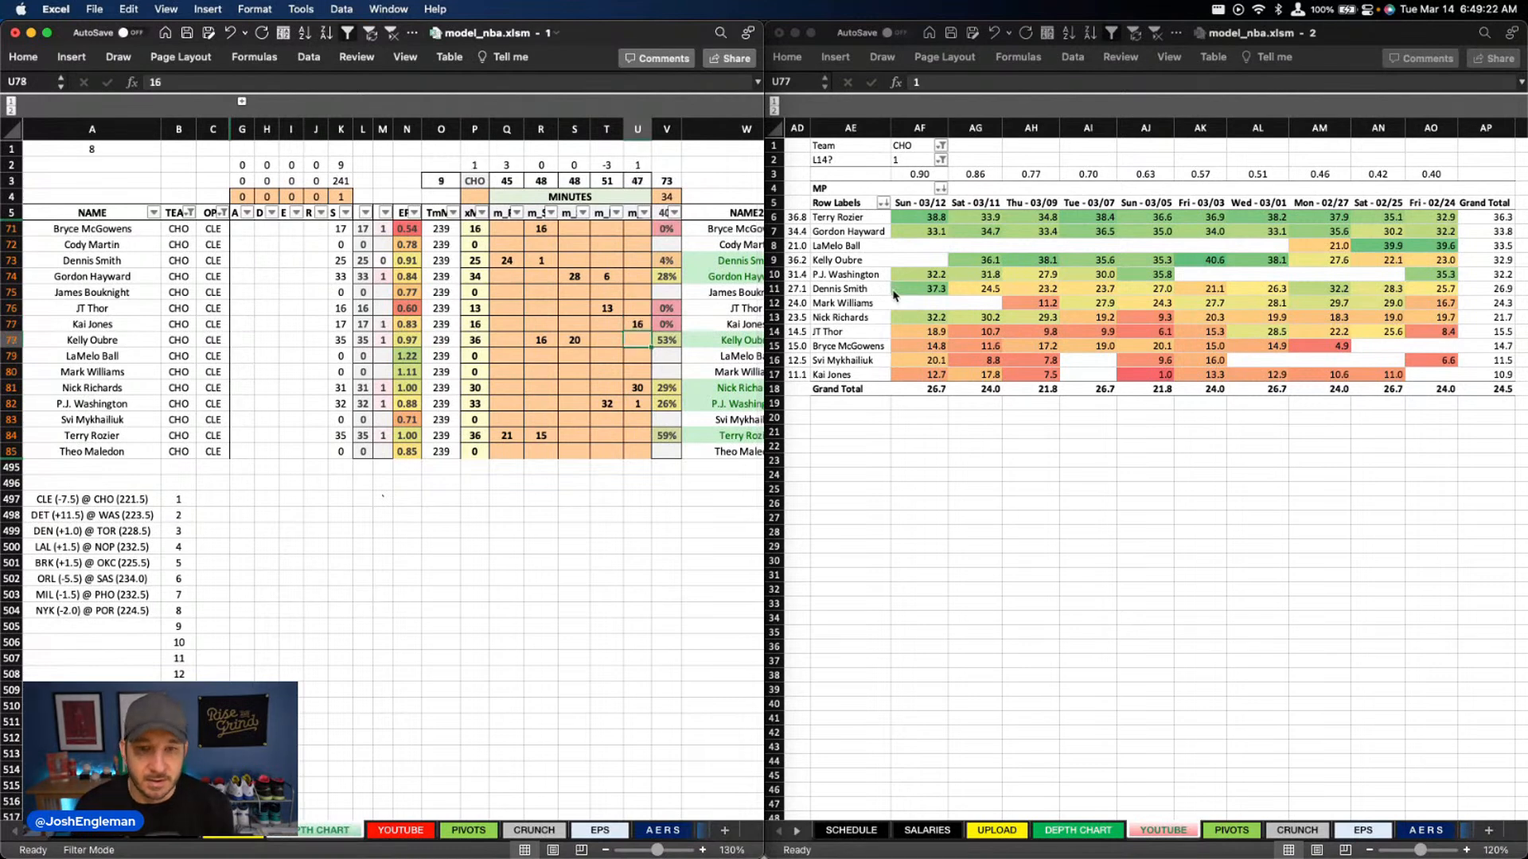
Replace P.J. Washington's minutes with 29 at power forward (column T) and 2 at center (column U)
key(Down)
key(Down)
key(Down)
key(Down)
key(Delete)
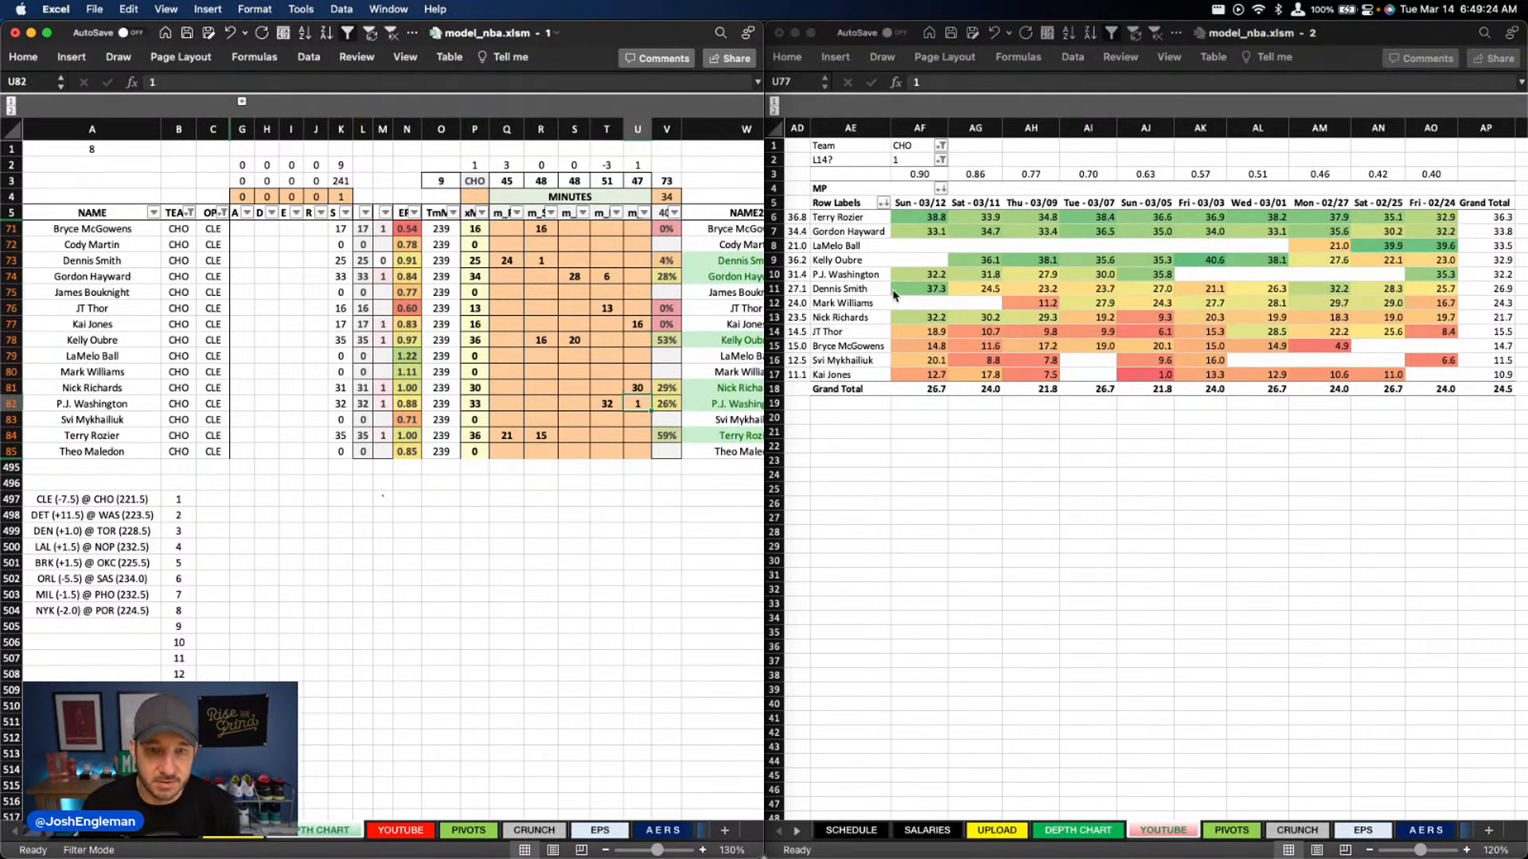
key(Left)
key(Delete)
key(Right)
text(2)
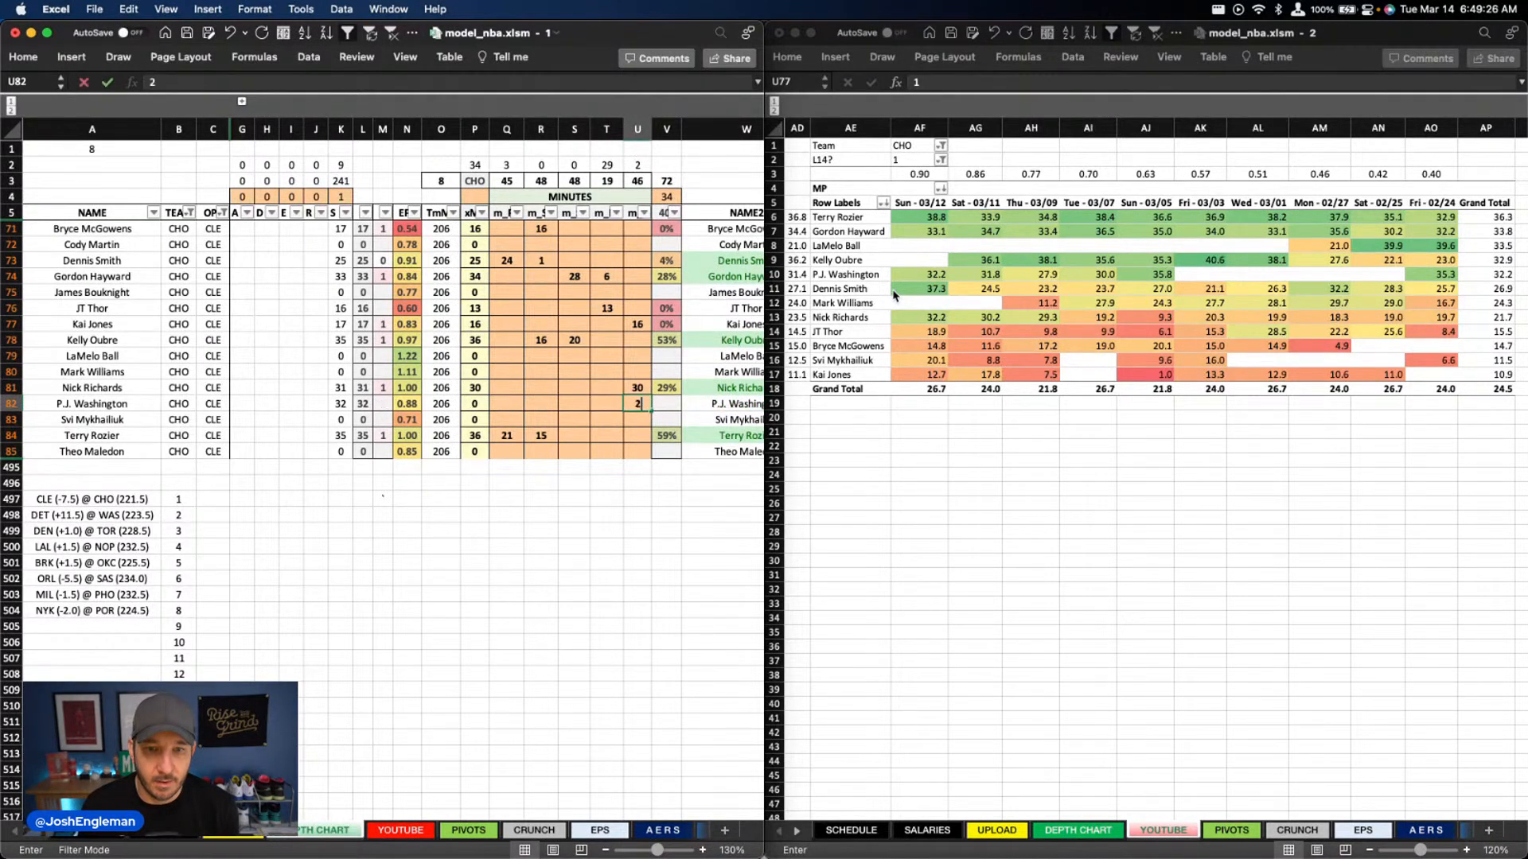
key(Left)
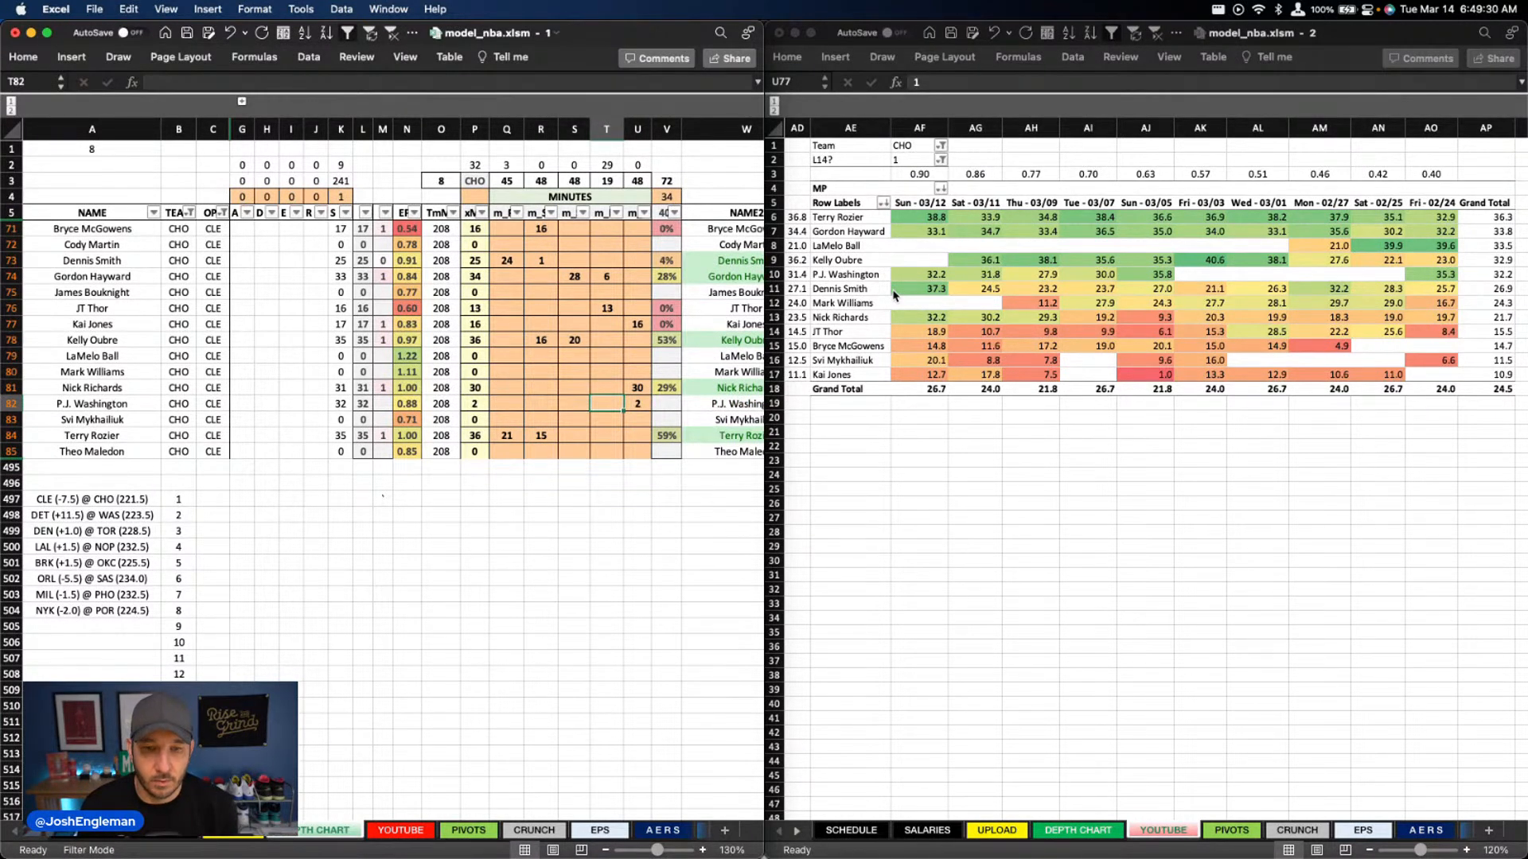
text(29)
key(Return)
Review the Charlotte players' minutes across the position columns against their recent game minutes
key(Up)
key(Up)
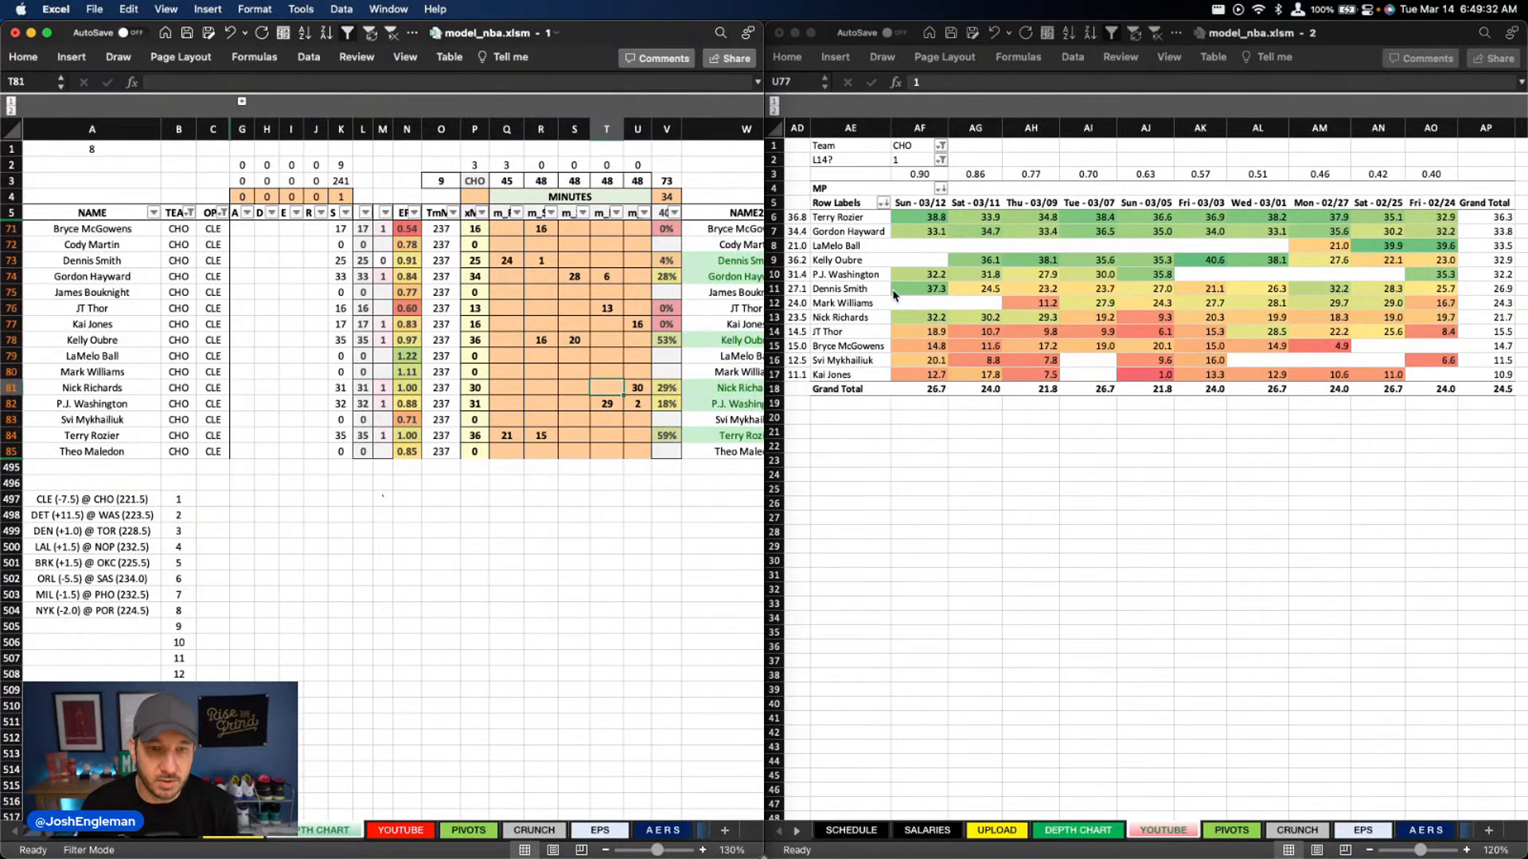
key(Up)
key(Up)
key(Up)
key(Up)
key(Left)
key(Left)
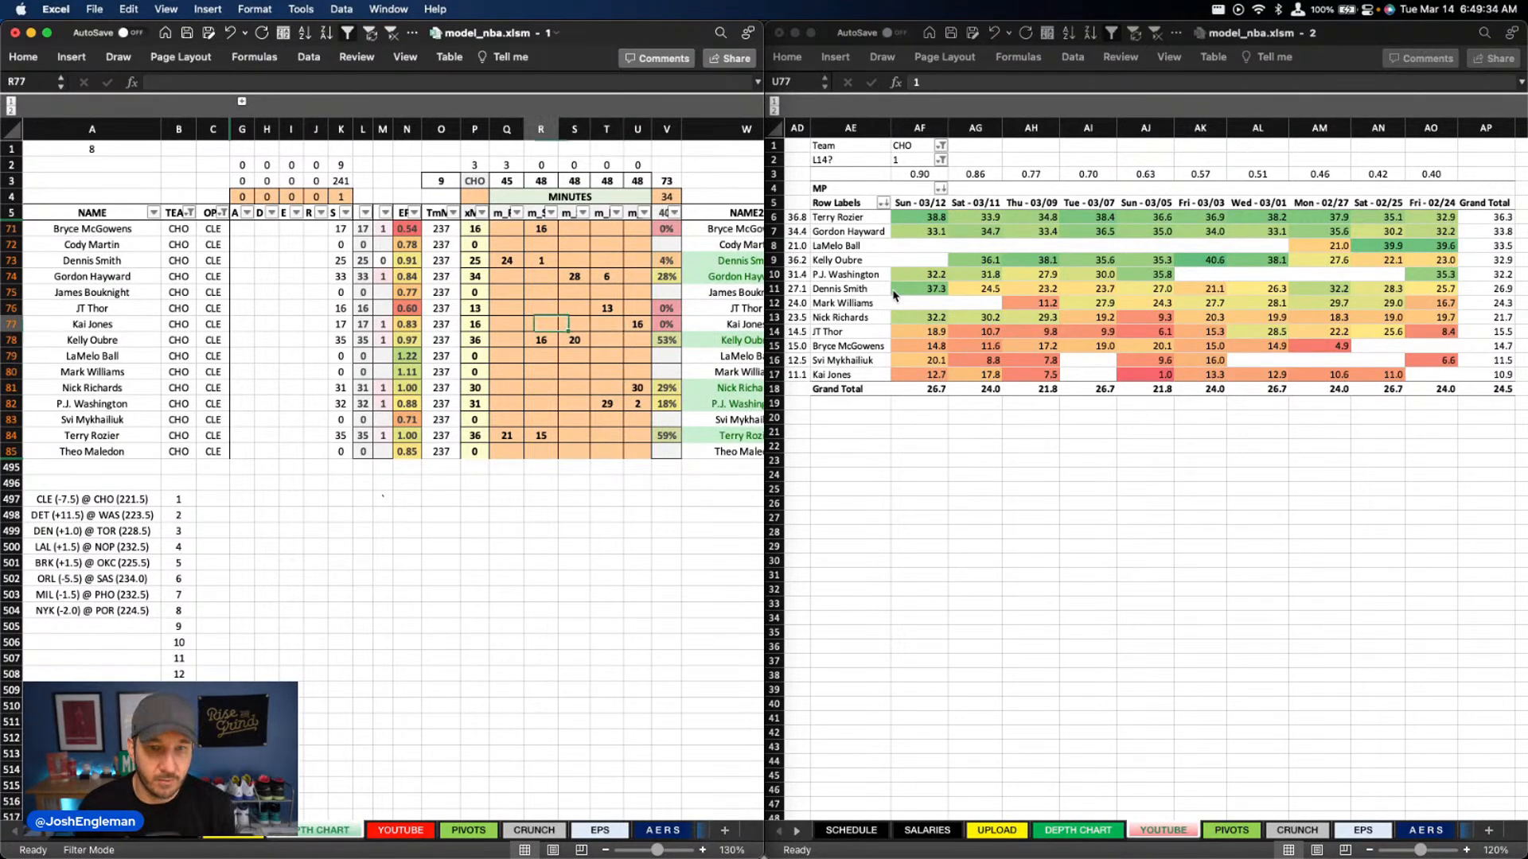
key(Down)
key(Down)
key(Down)
key(Down)
key(Down)
key(Down)
key(Down)
key(Down)
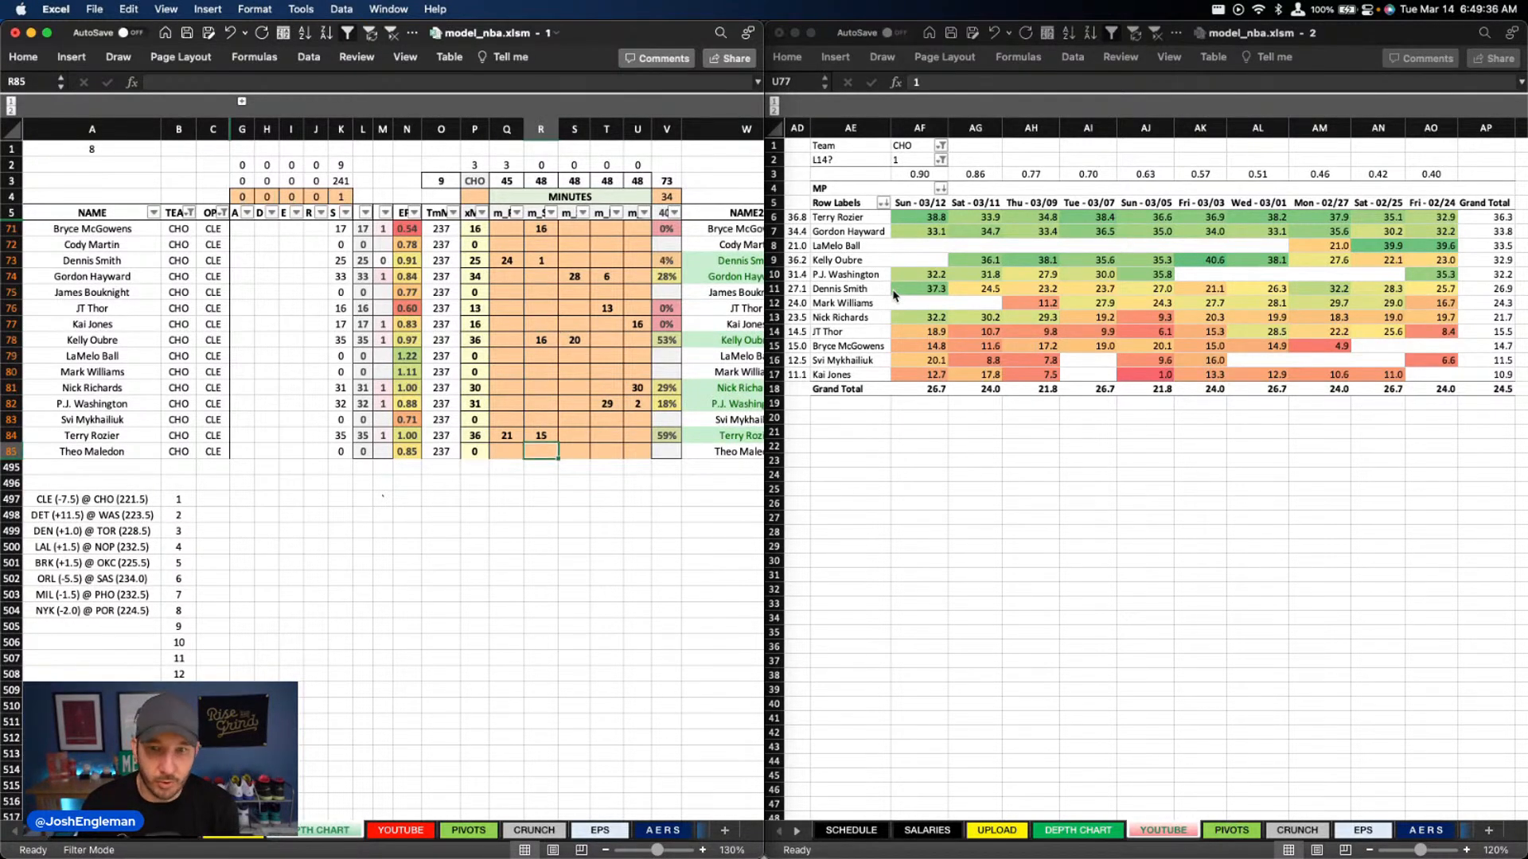
key(Up)
key(Up)
key(Up)
key(Up)
key(Up)
key(Up)
key(Up)
key(Up)
key(Up)
key(Up)
key(Up)
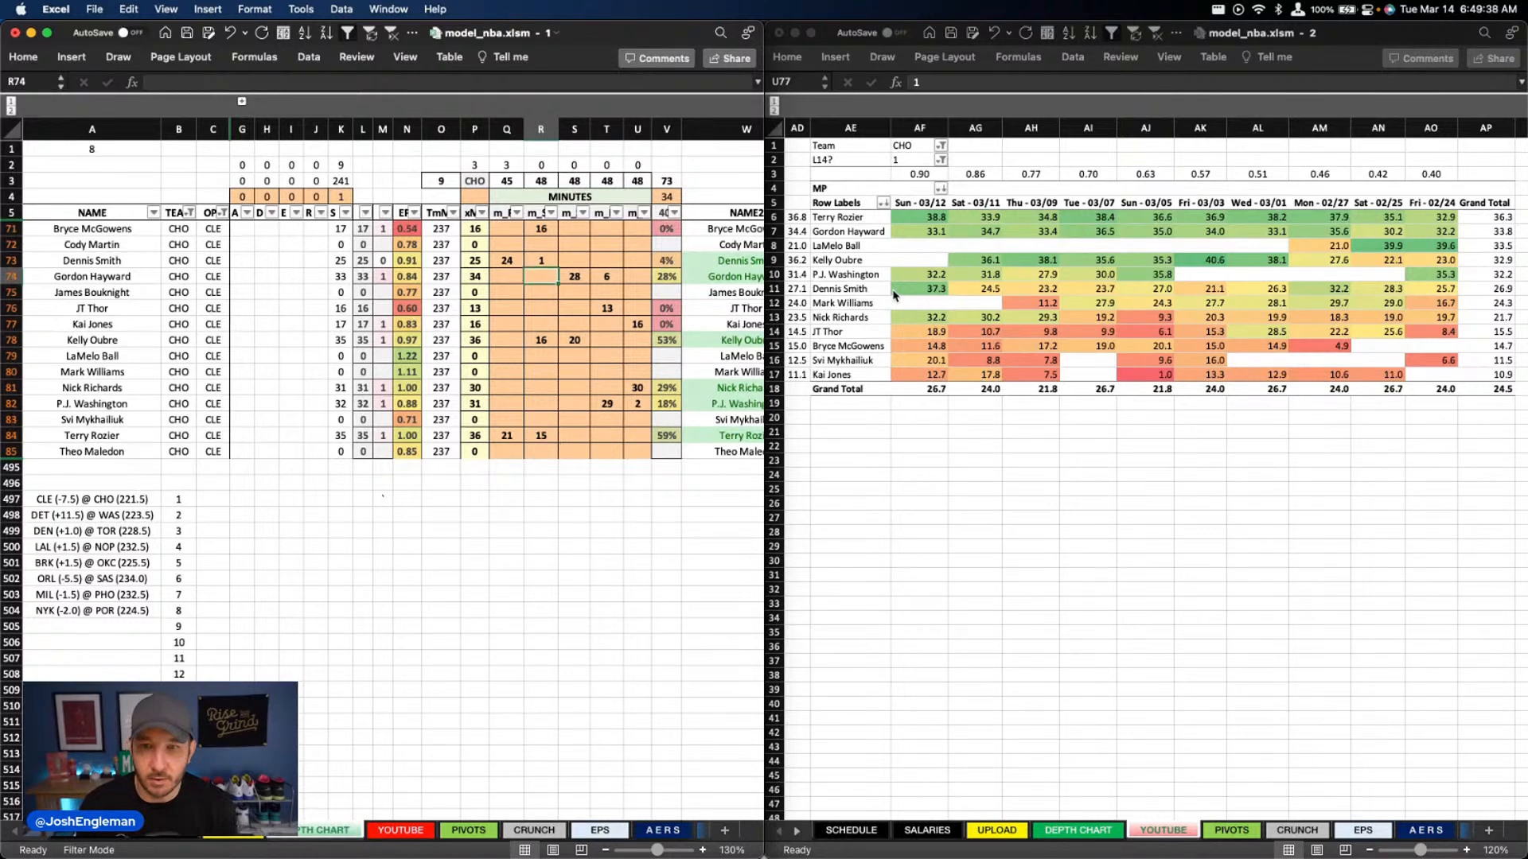
key(Right)
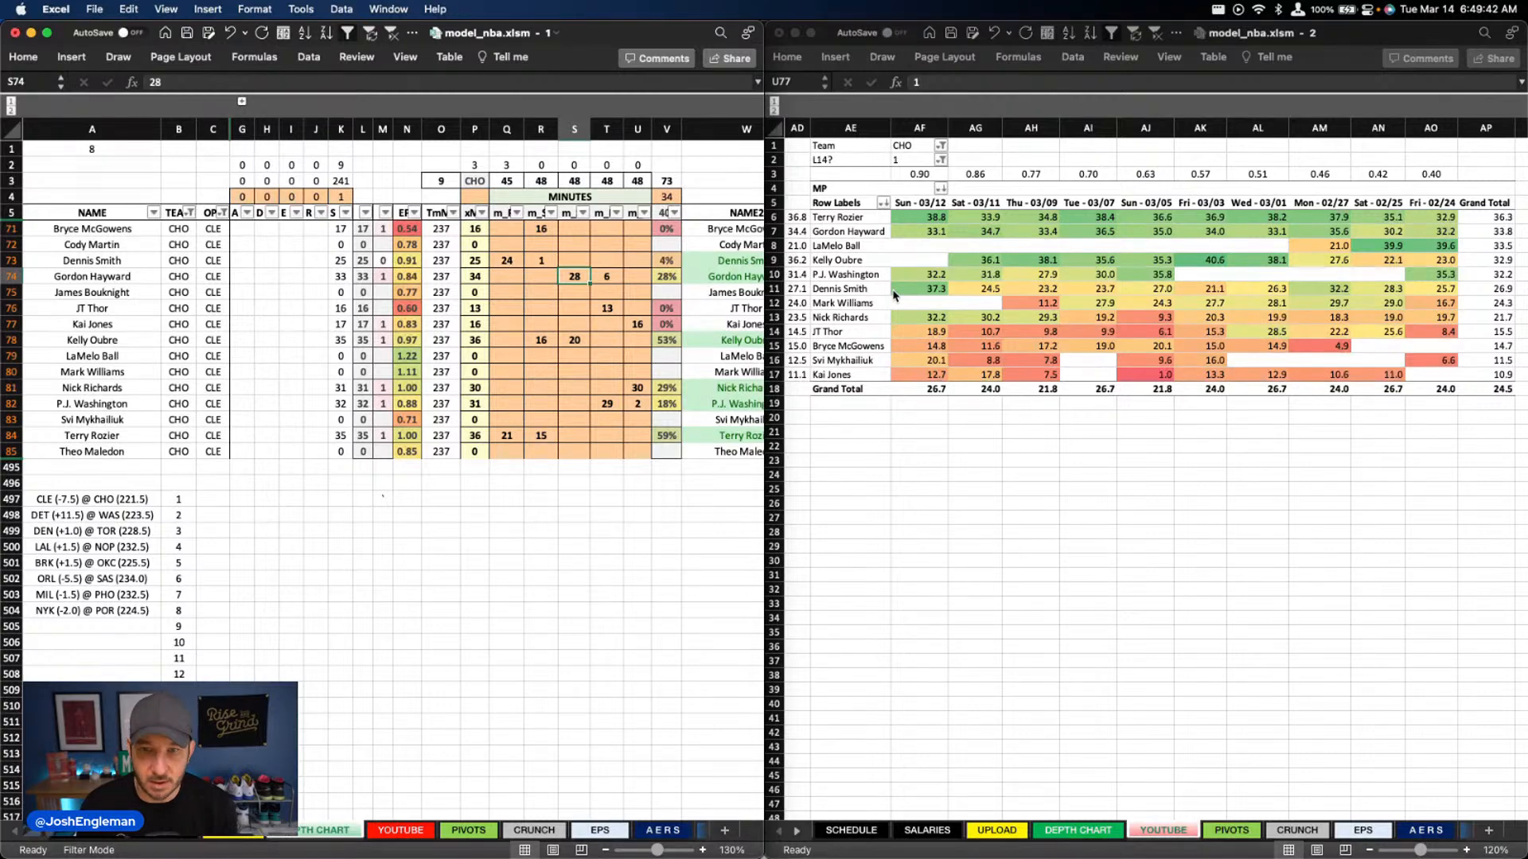
key(Down)
key(Down)
key(Down)
key(Down)
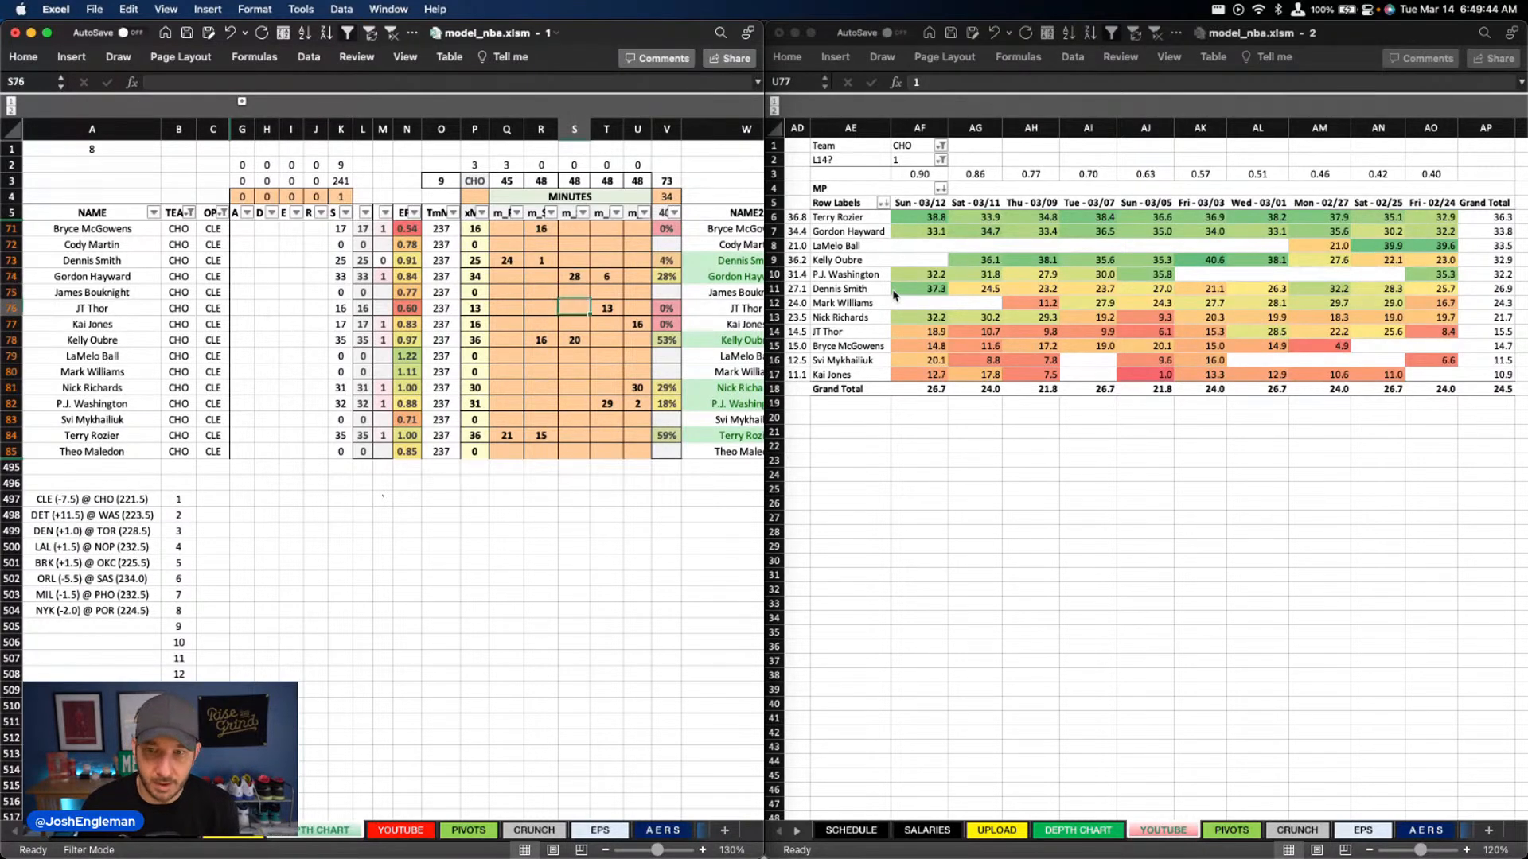
key(Left)
key(Up)
key(Up)
key(Up)
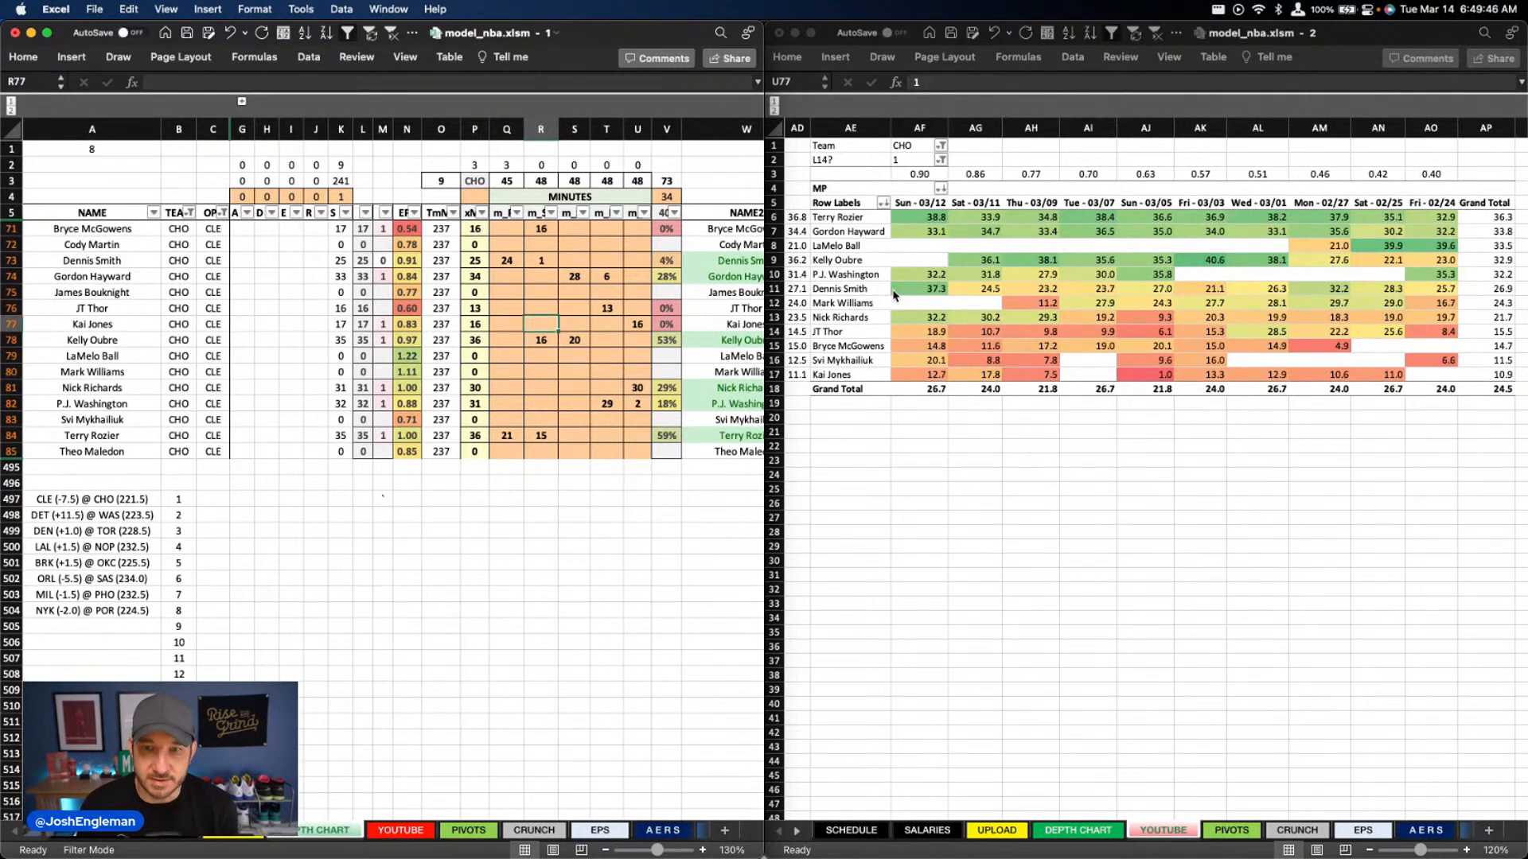
key(Up)
key(Up)
key(Up)
key(Up)
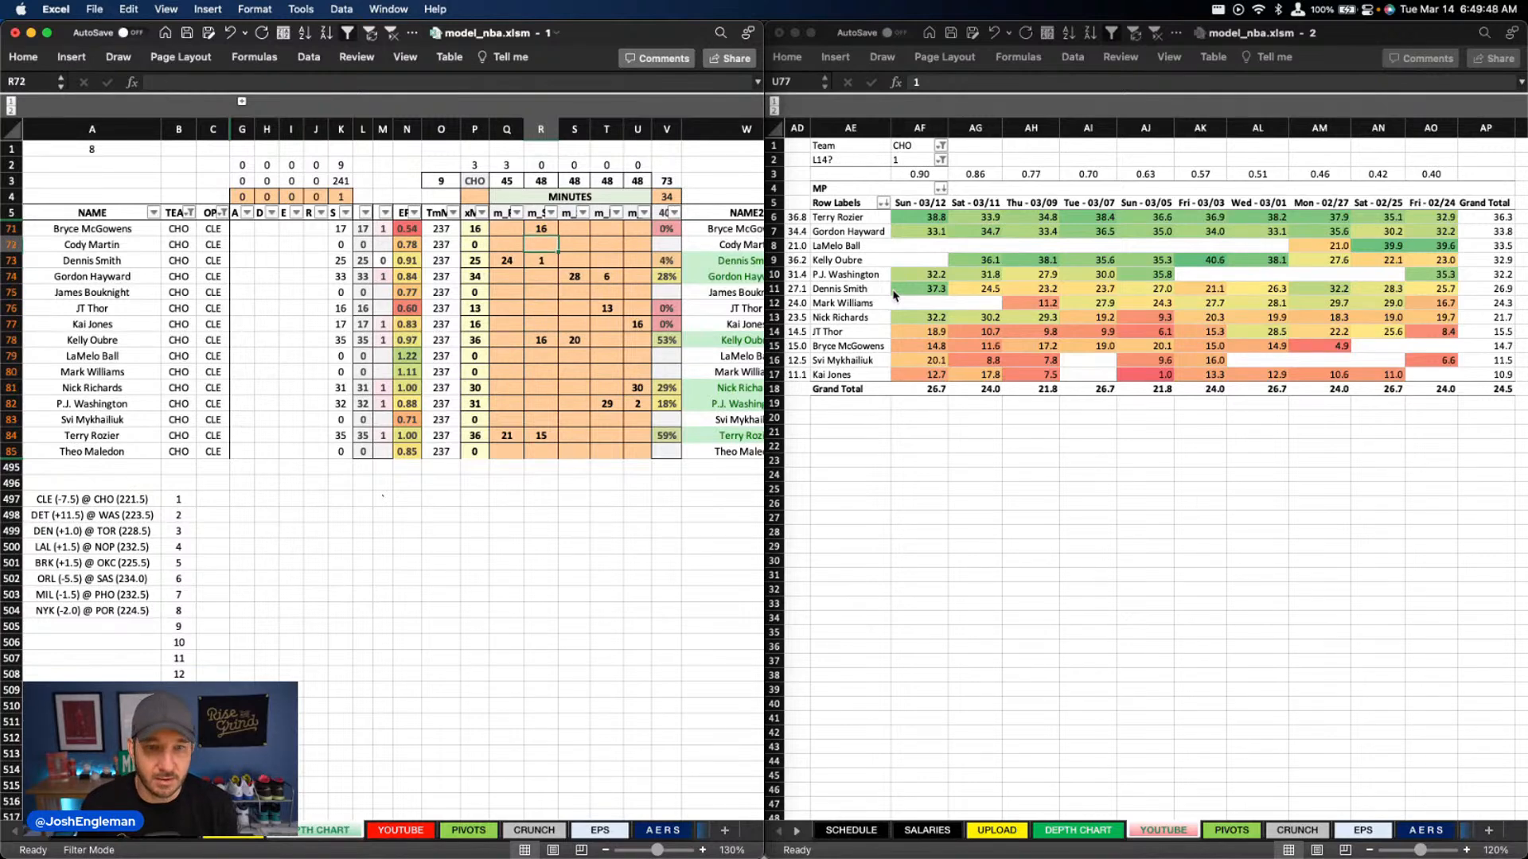
key(Right)
key(Right)
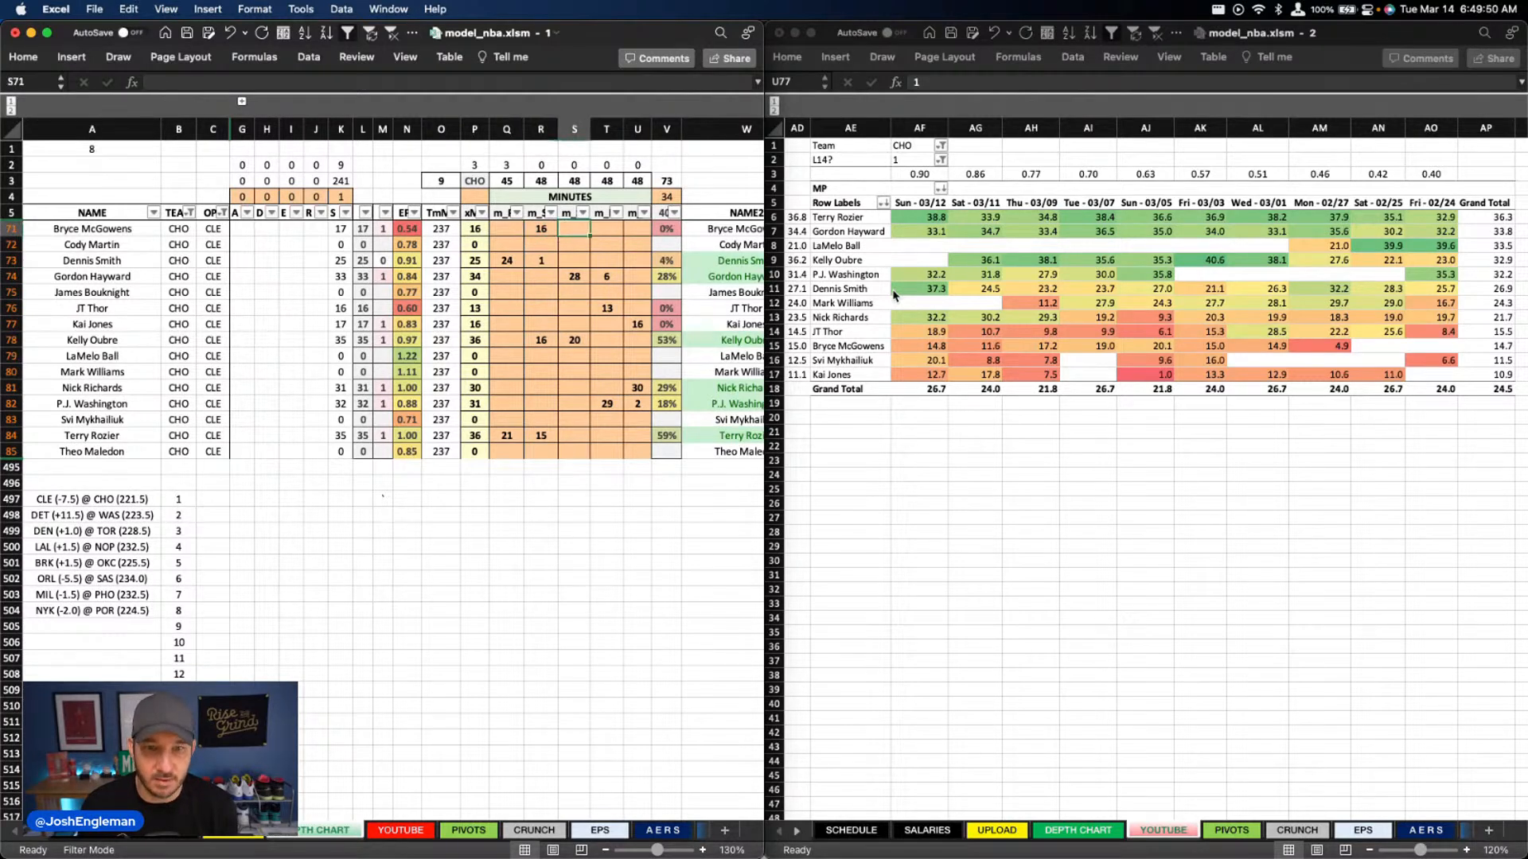
key(Down)
key(Down)
key(Down)
key(Down)
key(Down)
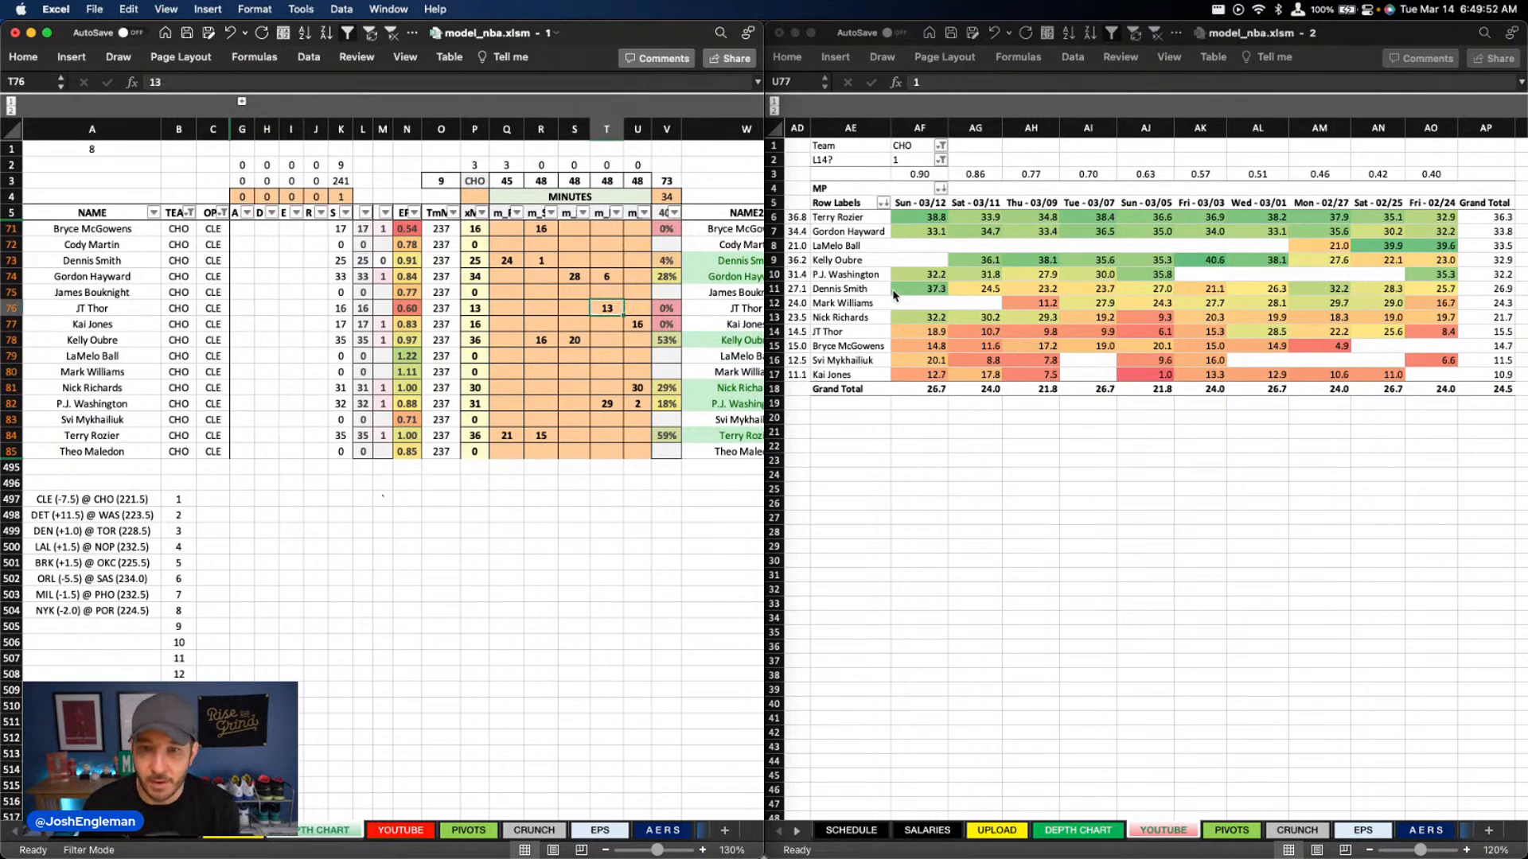
Set JT Thor's power forward minutes to 16 in column T and Nick Richards' usage override in column X to 16.3%
text(1)
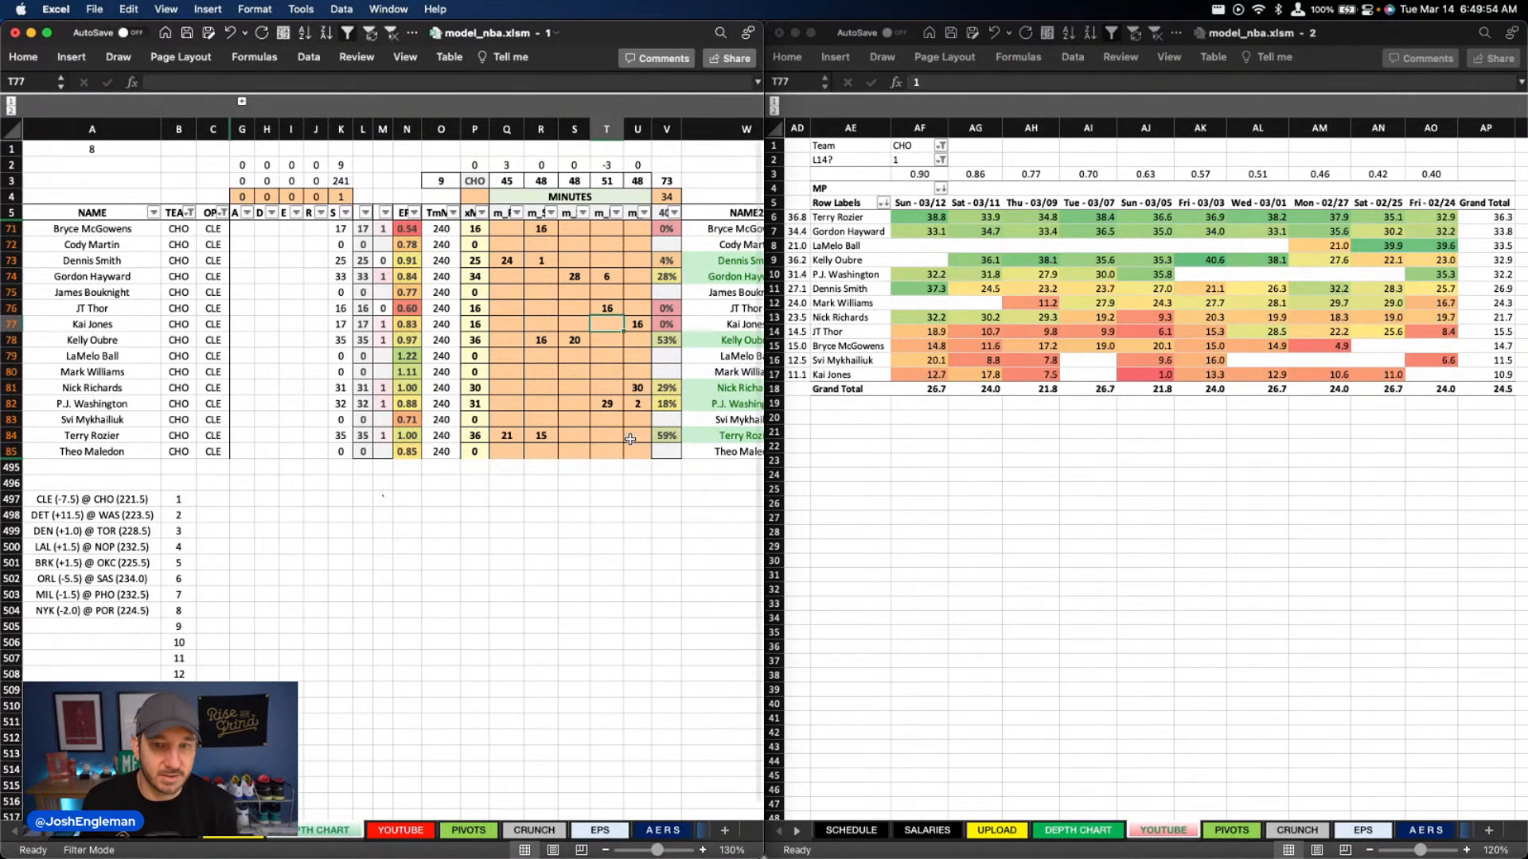
scroll(552, 452, right, 10)
scroll(402, 427, right, 5)
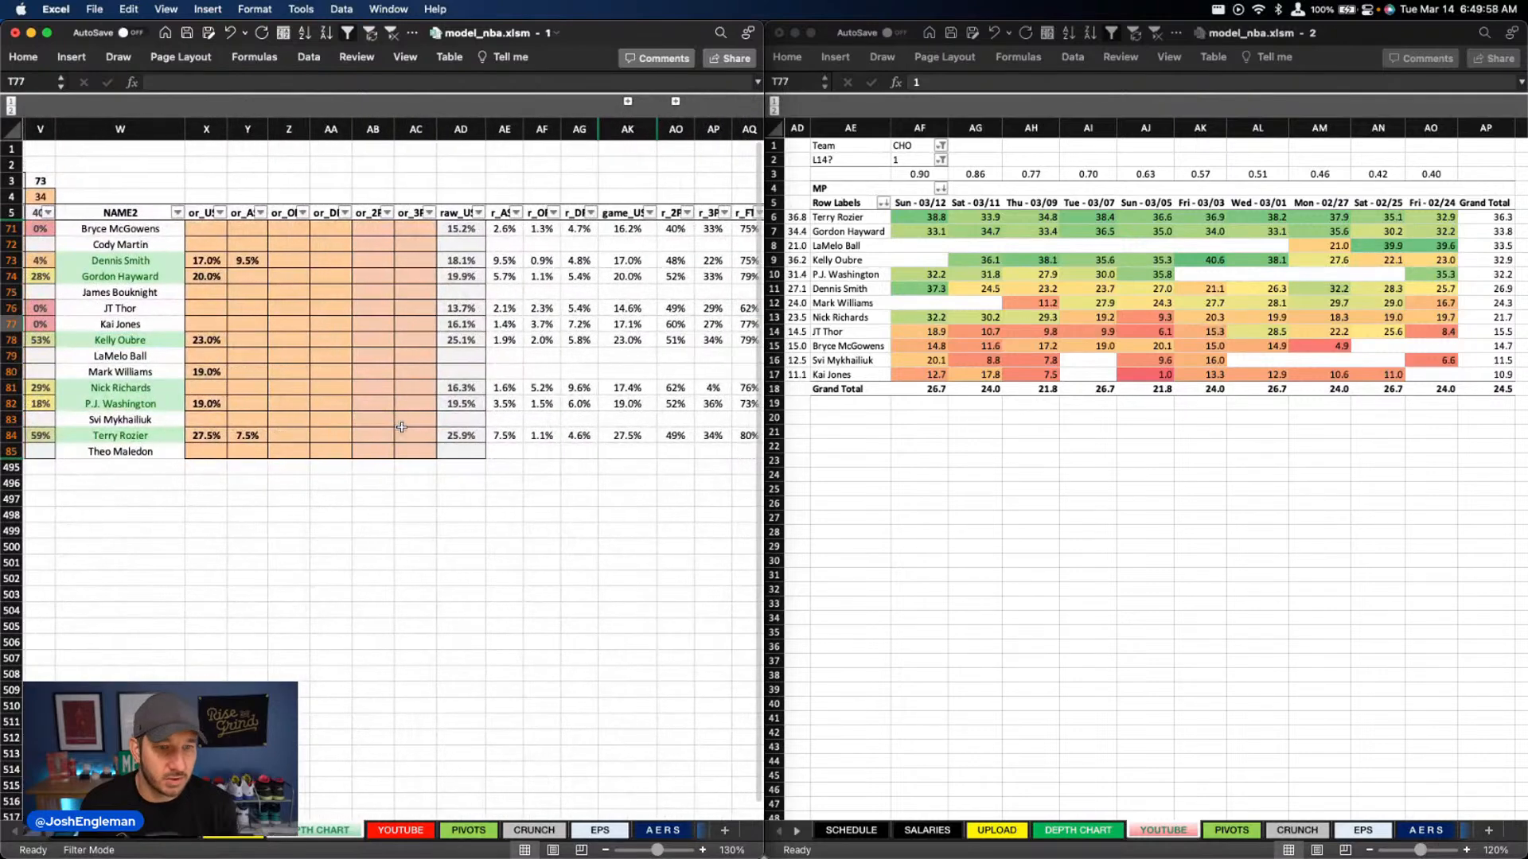
click(211, 389)
text(16.3)
key(Return)
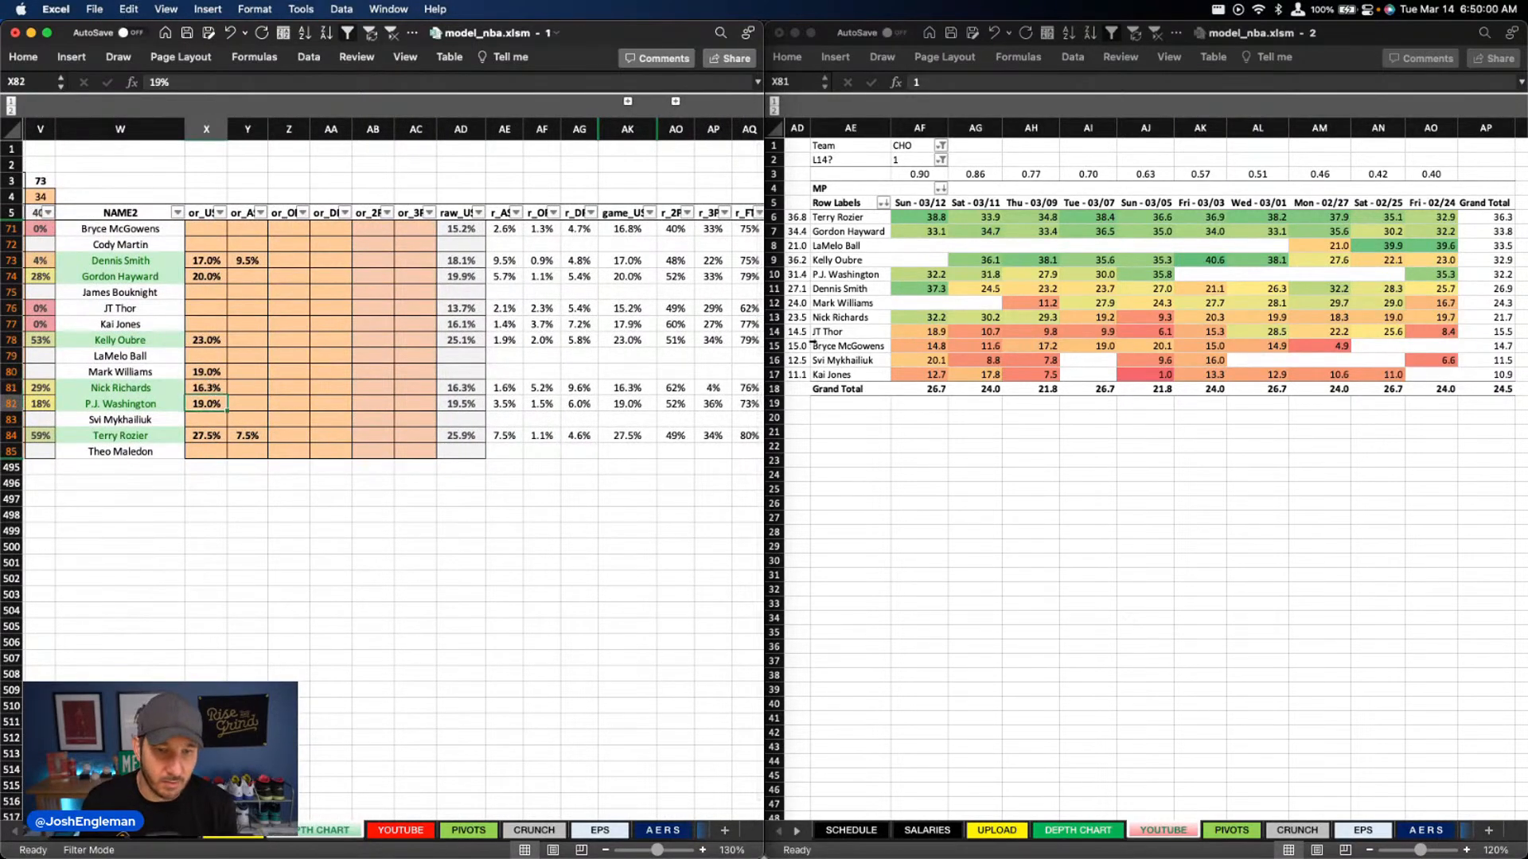
Set Nick Richards' usage override to 17% and clear Mark Williams' usage override in column X
click(210, 386)
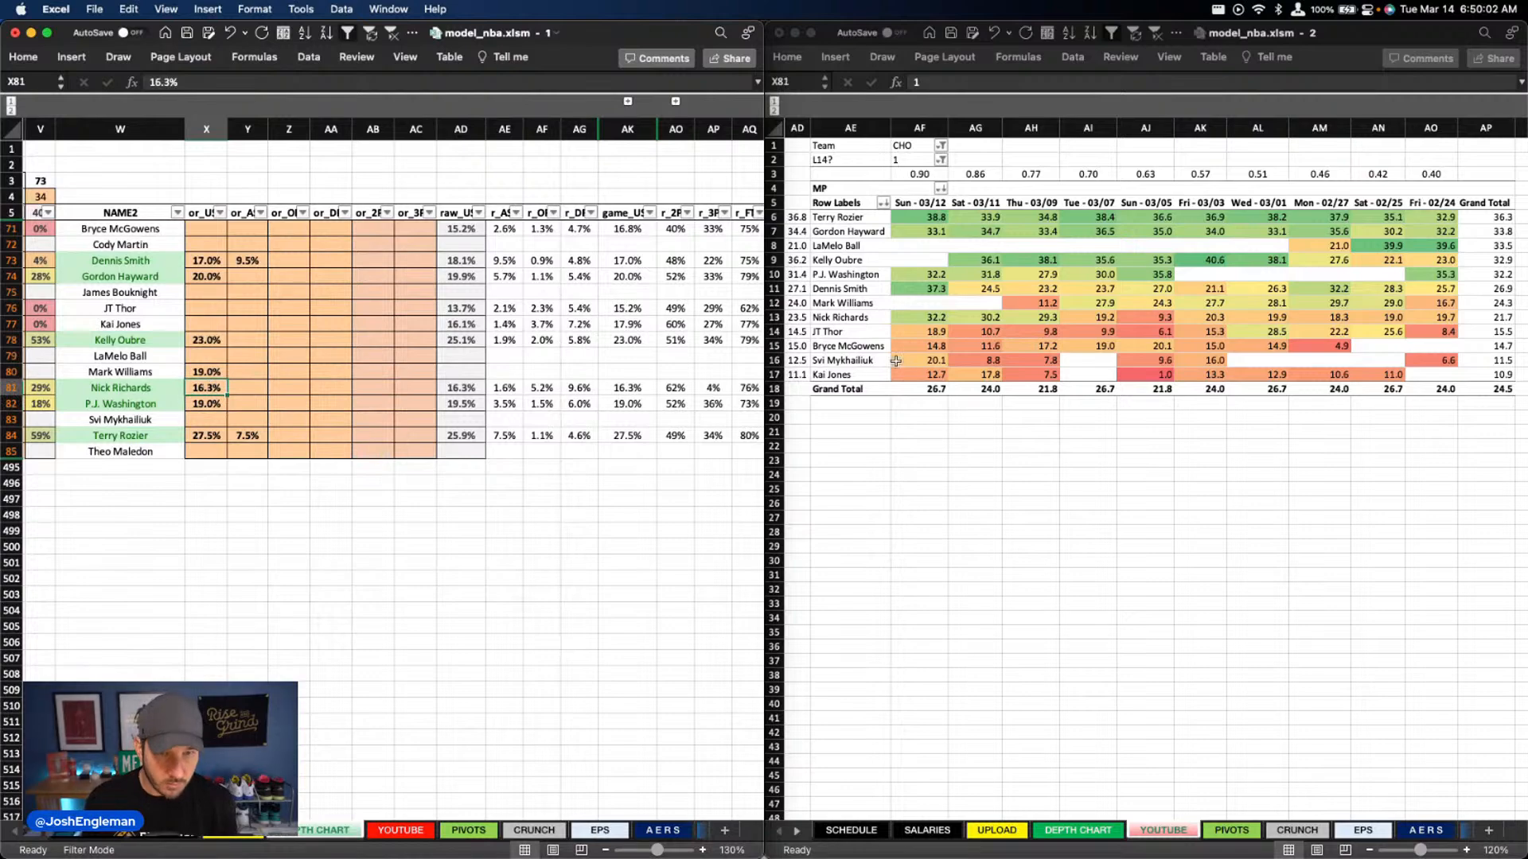
text(17)
key(Return)
key(Up)
key(Up)
key(BackSpace)
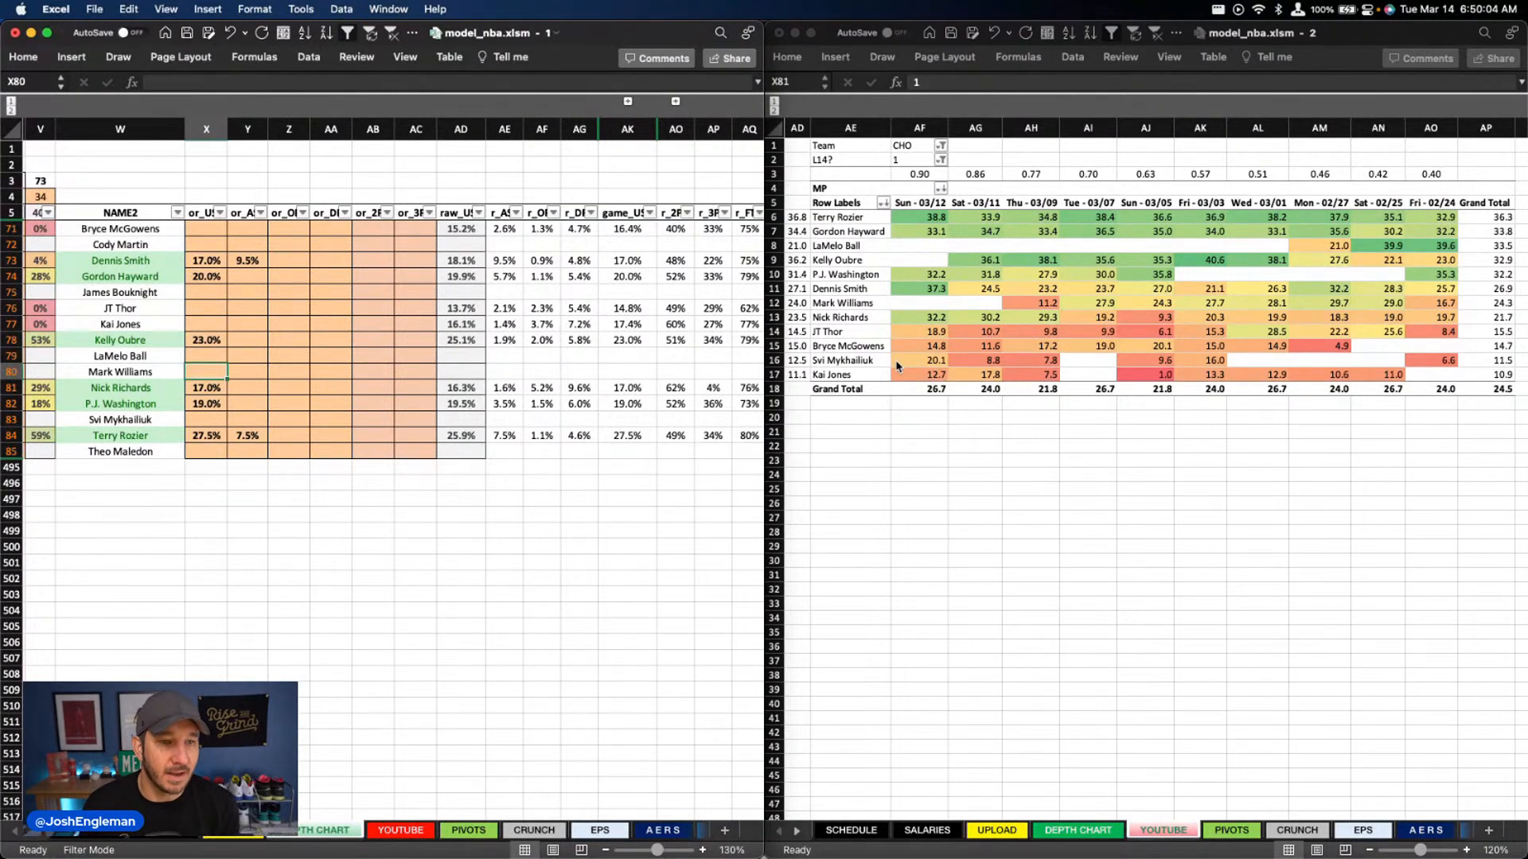
Review Charlotte's efficiency, usage, DraftKings and FanDuel projections on the YOUTUBE sheet
click(396, 830)
scroll(348, 518, left, 1)
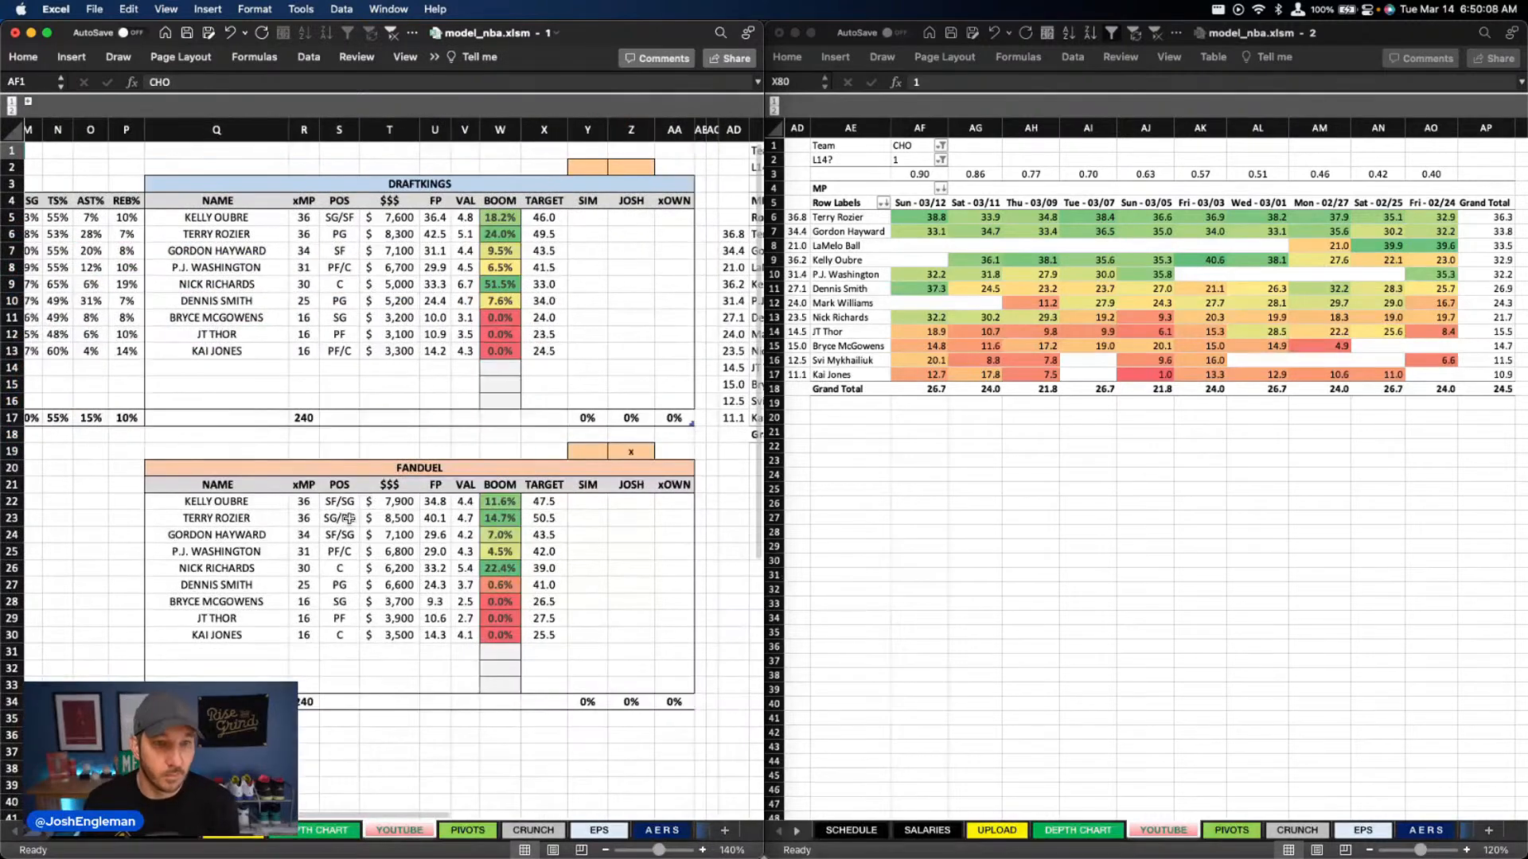
scroll(350, 518, left, 10)
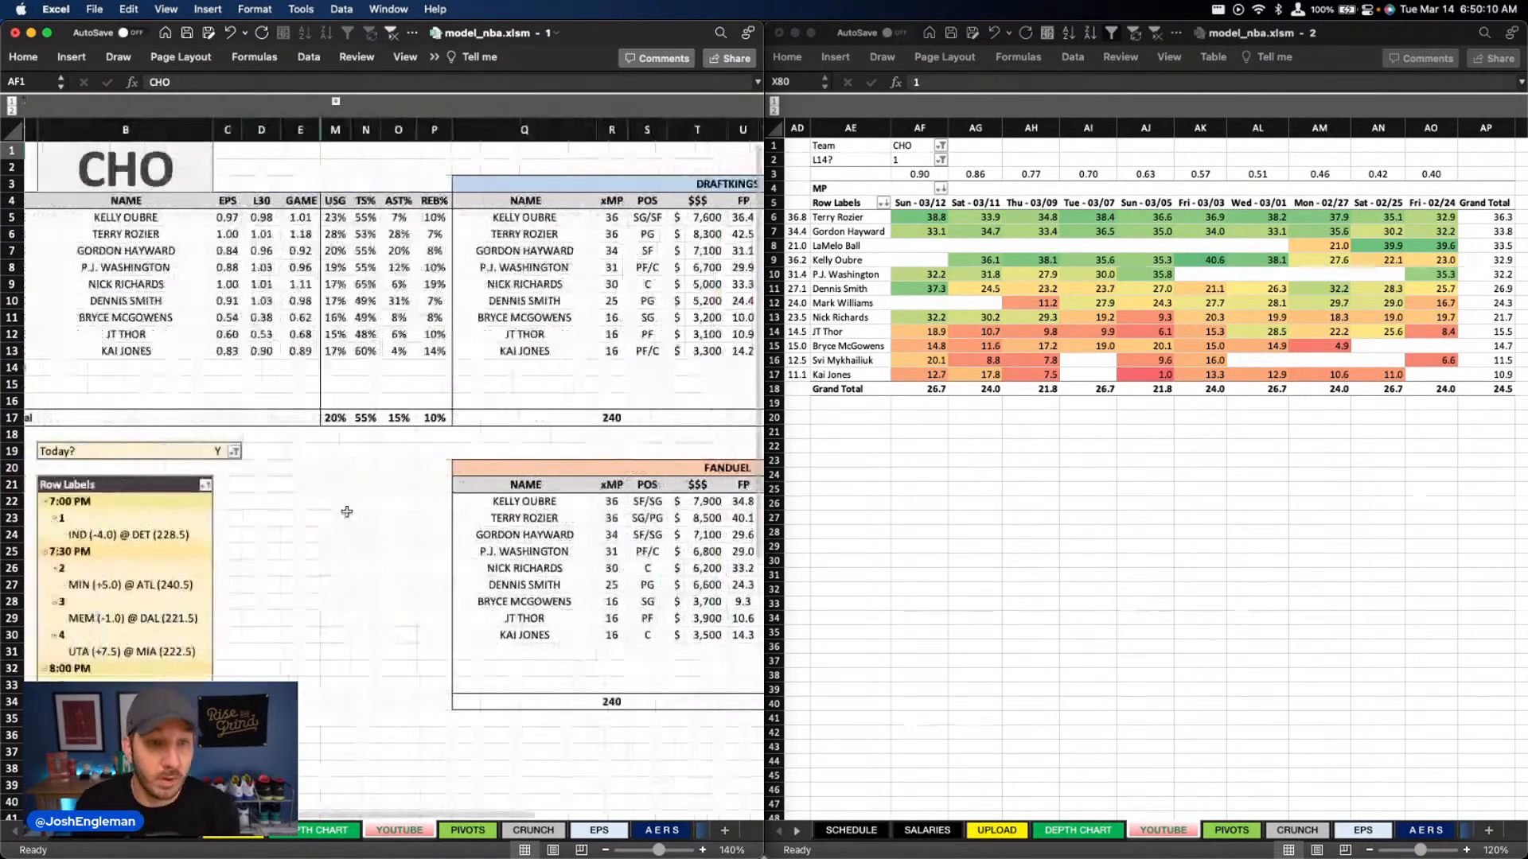
scroll(350, 513, right, 10)
scroll(350, 509, right, 2)
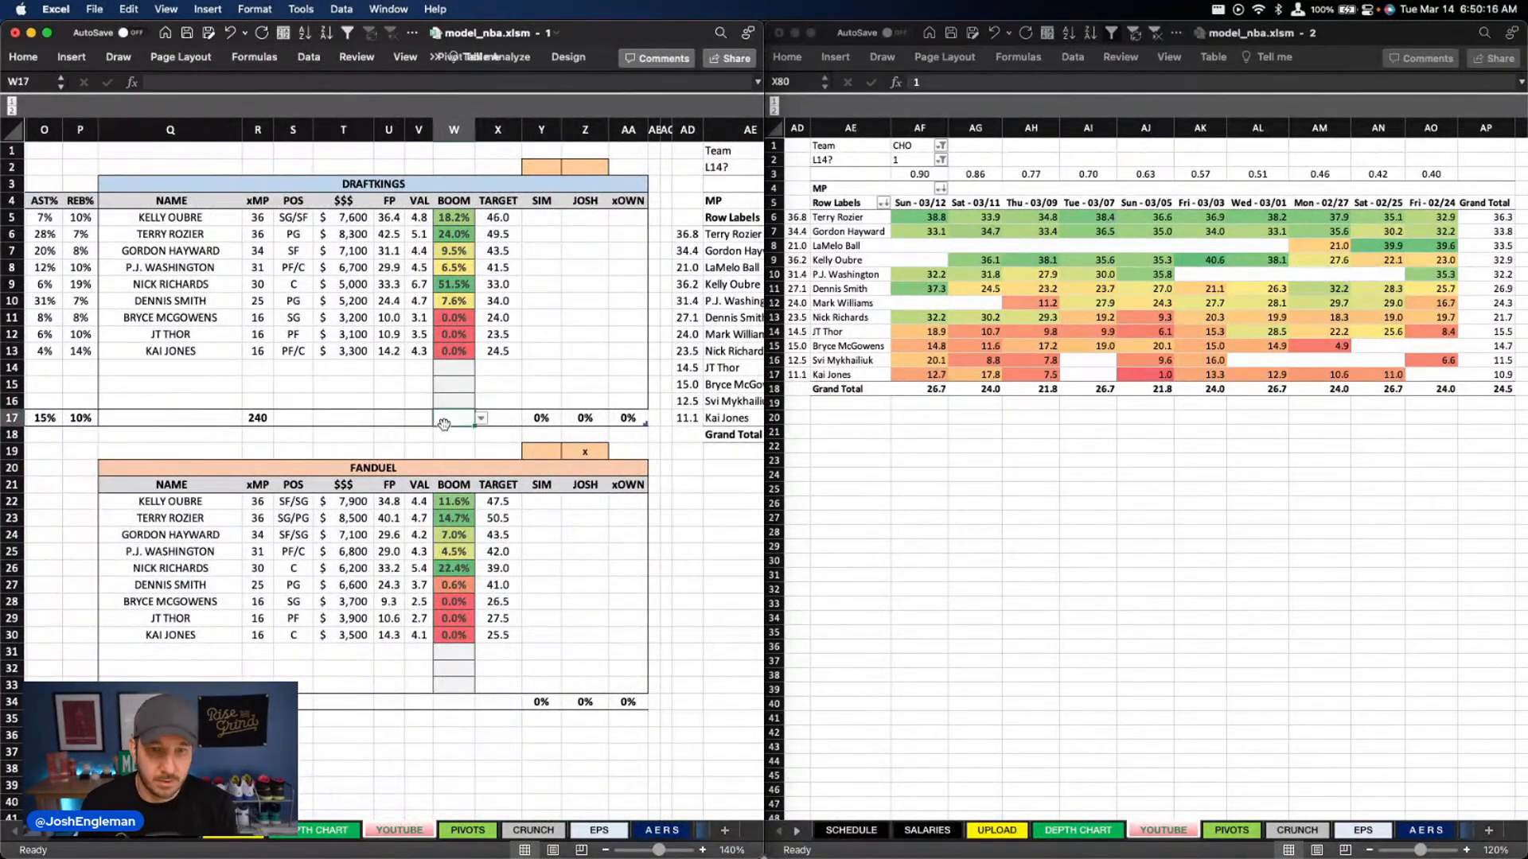
click(394, 435)
scroll(470, 322, left, 5)
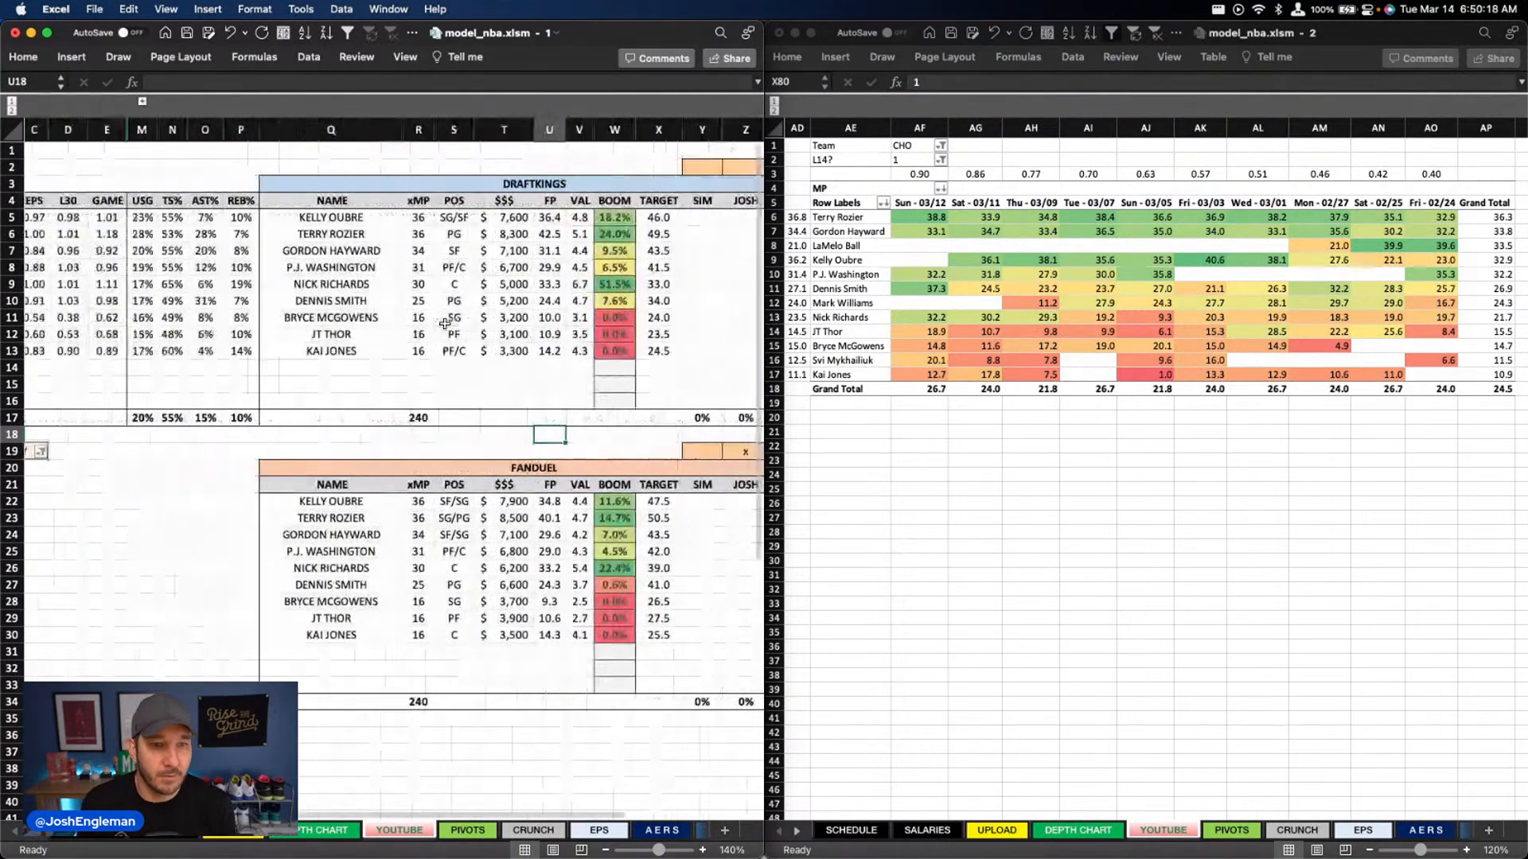
scroll(444, 324, right, 5)
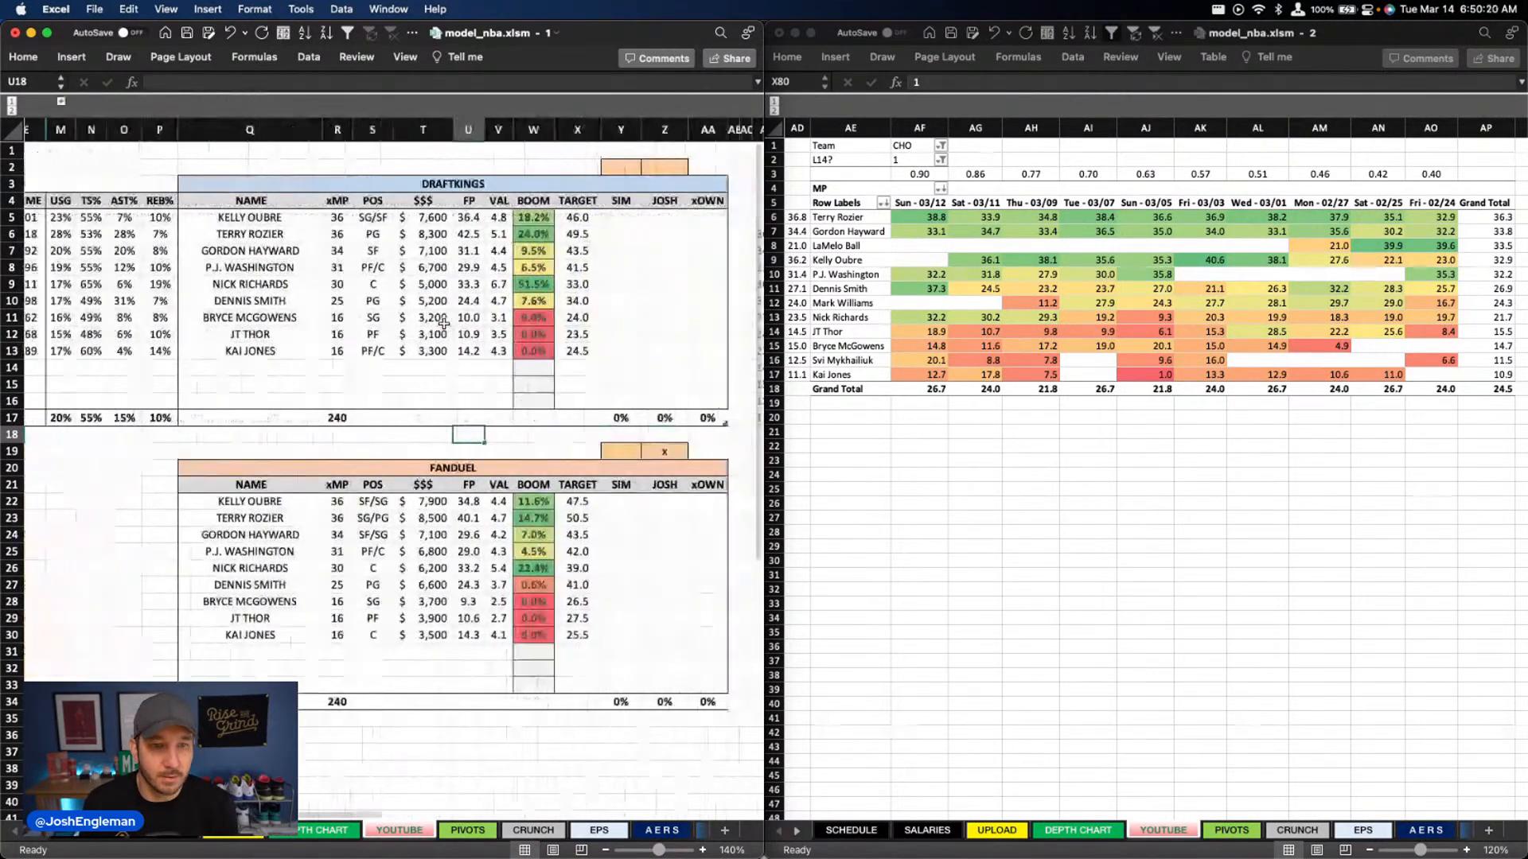
Set Nick Richards' usage override in column X of the DEPTH CHART sheet back to 16.3%
key(ctrl+Page_Up)
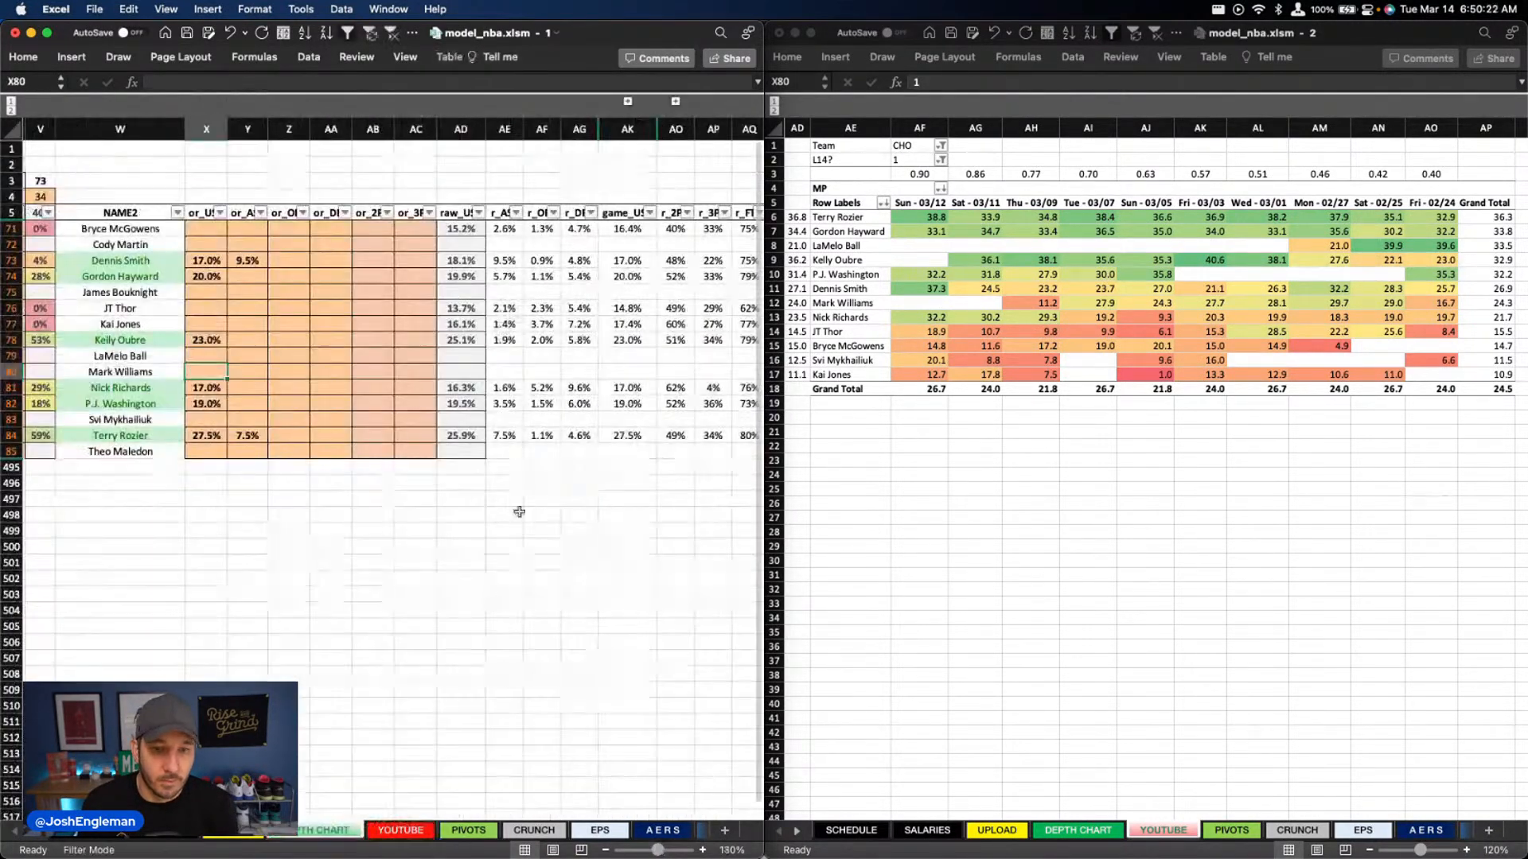
click(211, 388)
text(16.3%)
key(Return)
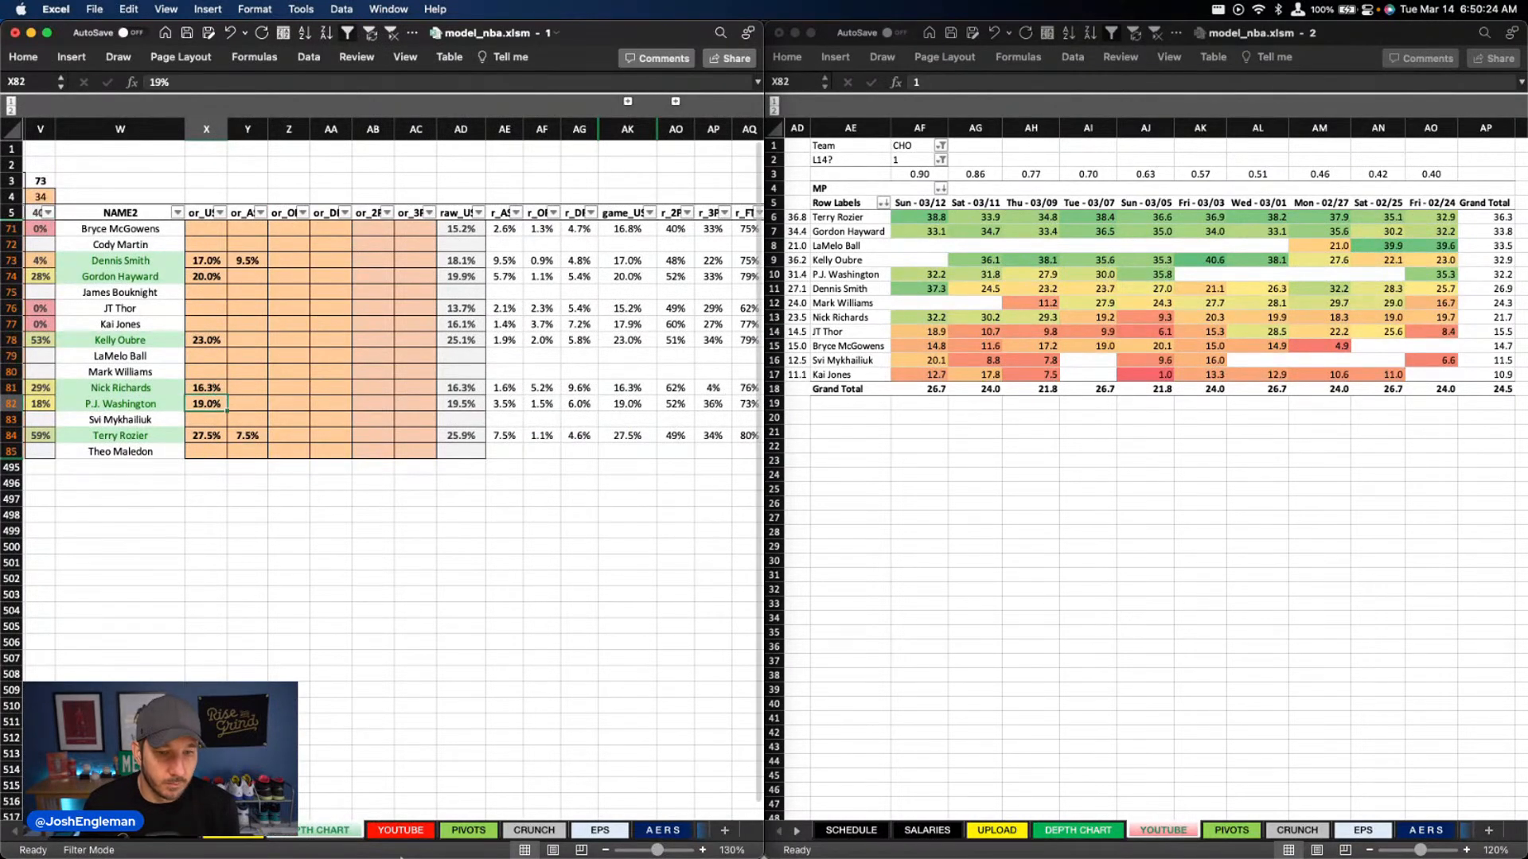
Recheck Charlotte's DraftKings and FanDuel fantasy points, value and BOOM figures on the YOUTUBE sheet
click(404, 834)
scroll(708, 531, down, 1)
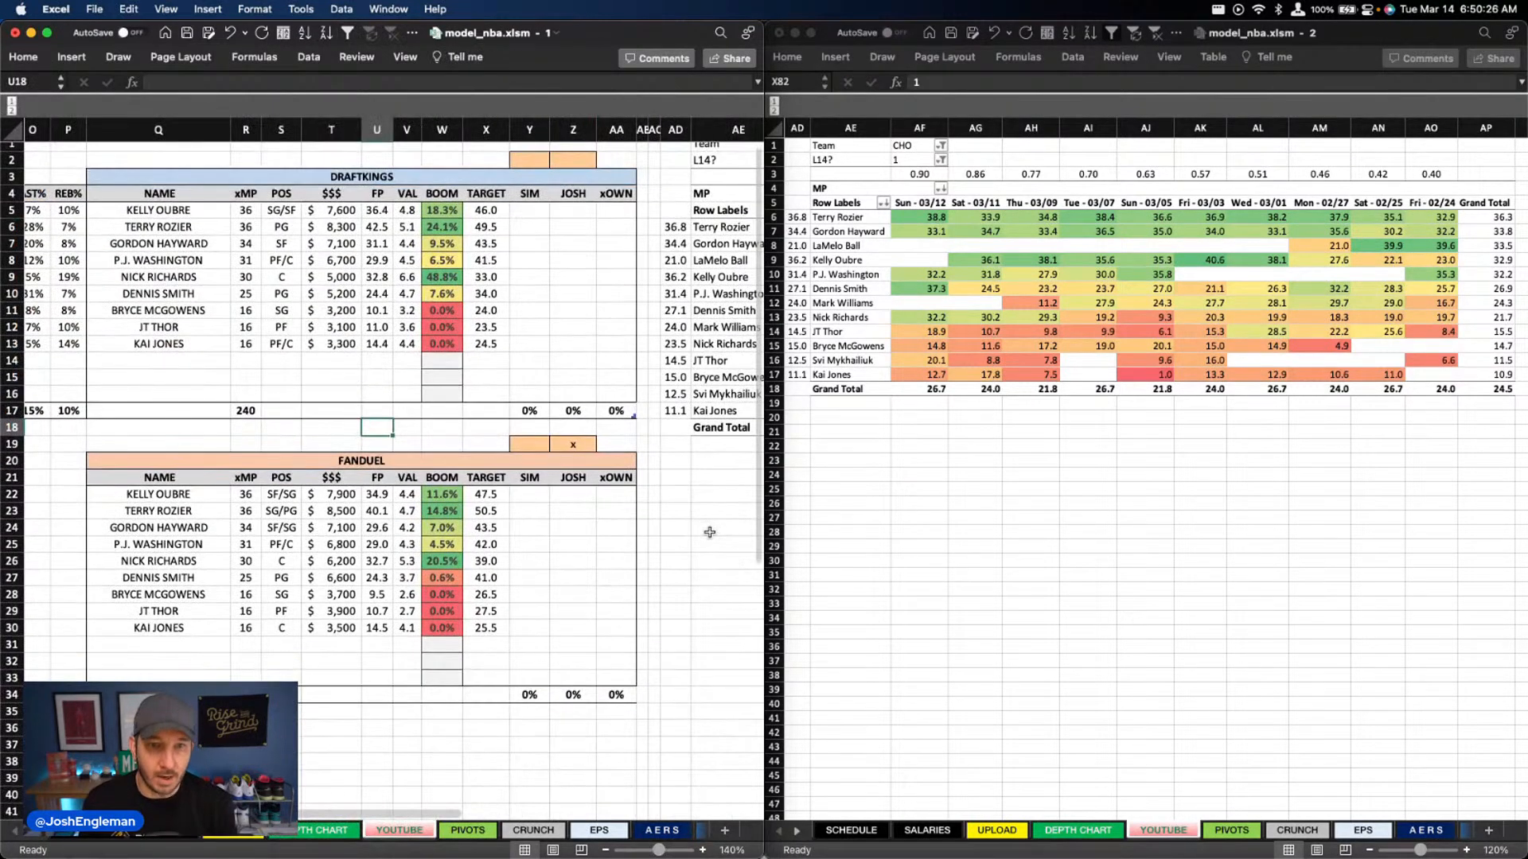
scroll(700, 545, up, 1)
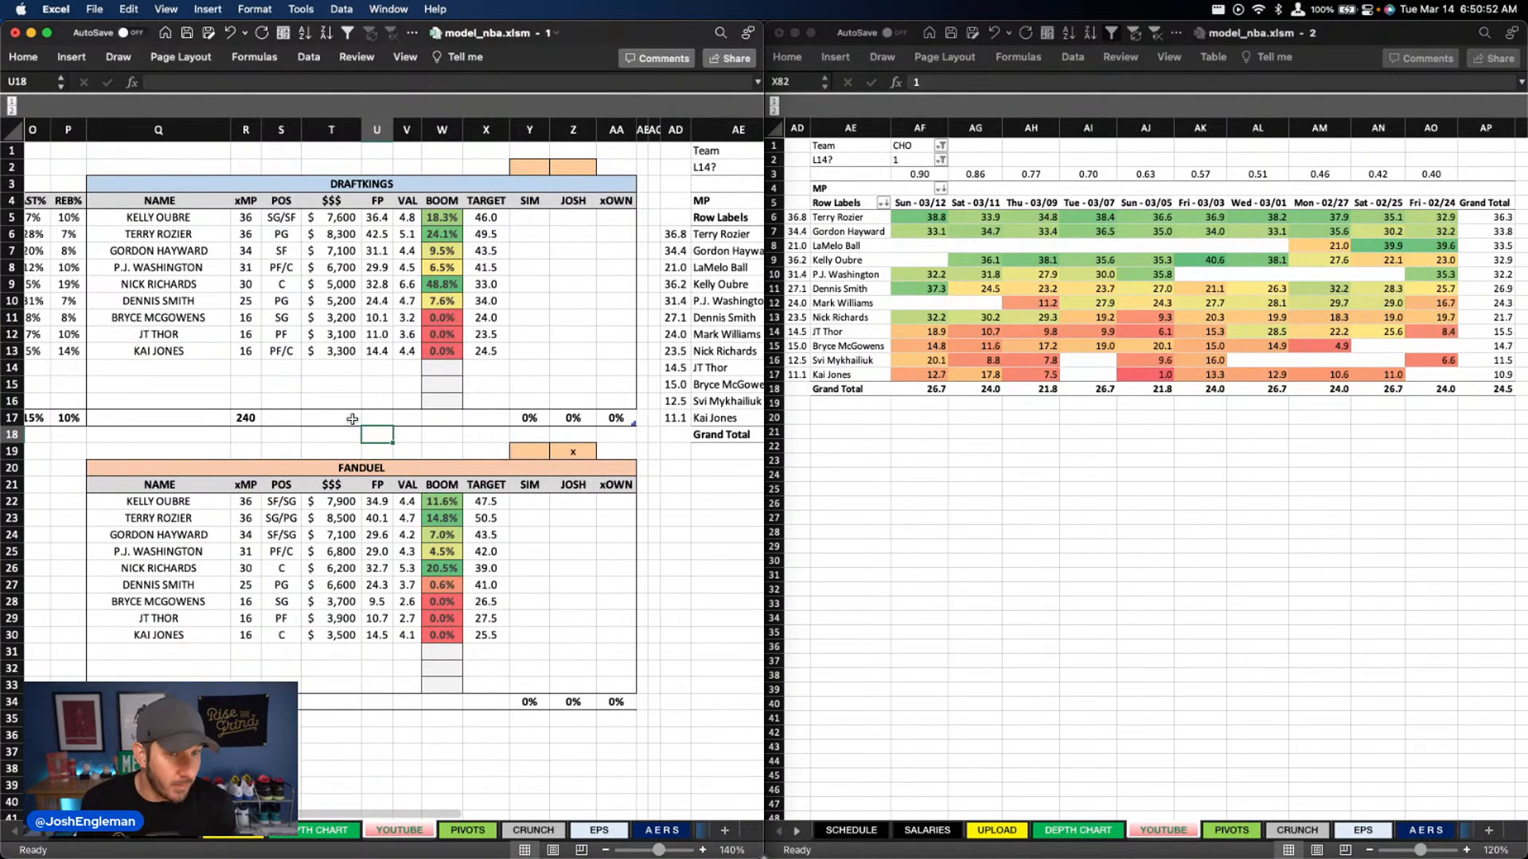
click(403, 319)
click(447, 295)
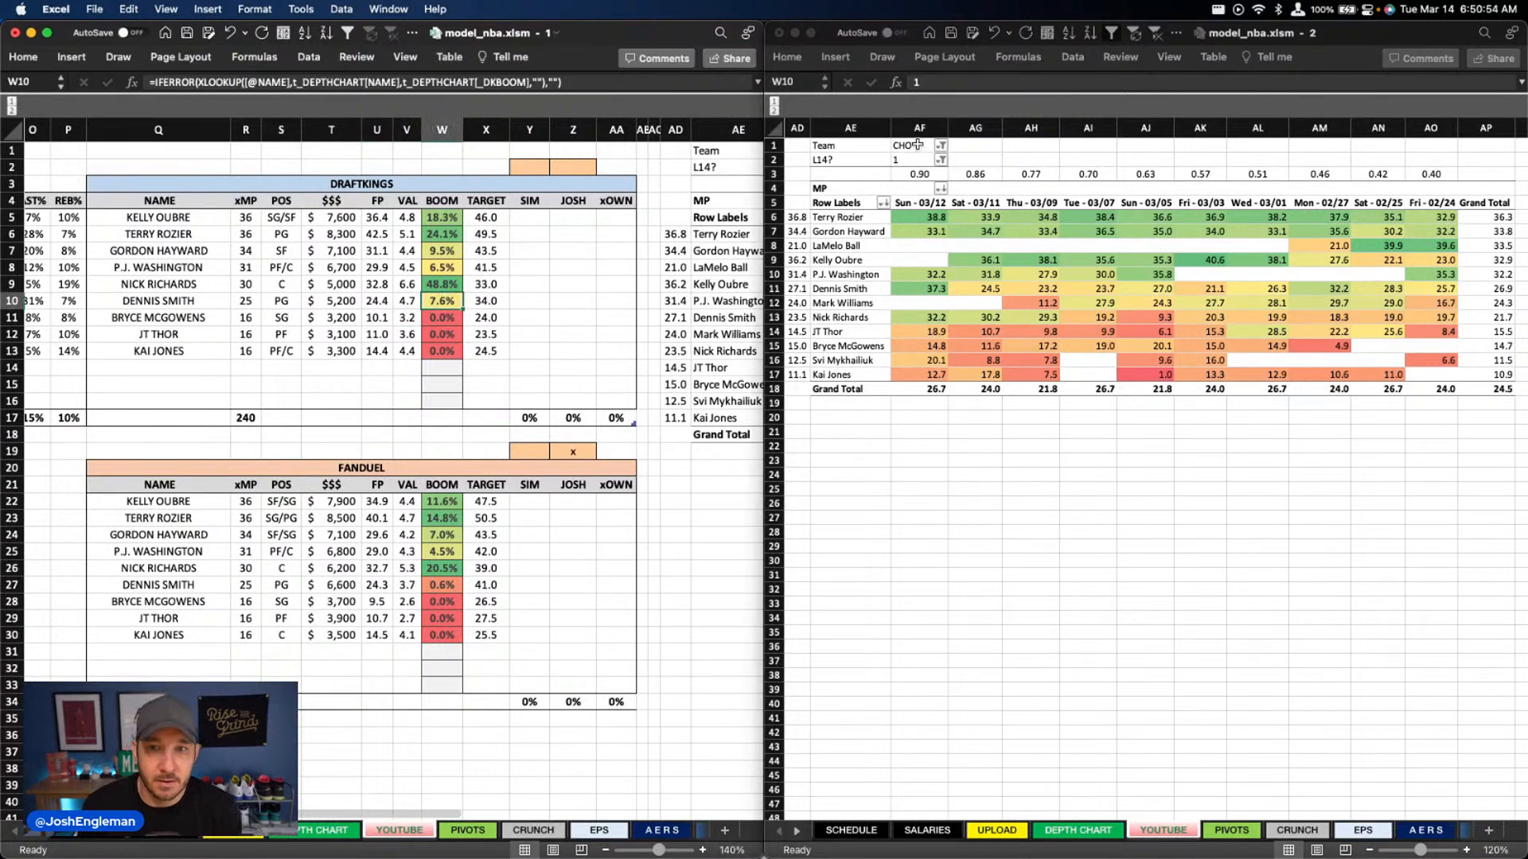
Change the Team filter of the recent minutes pivot from Charlotte to CLE
click(918, 146)
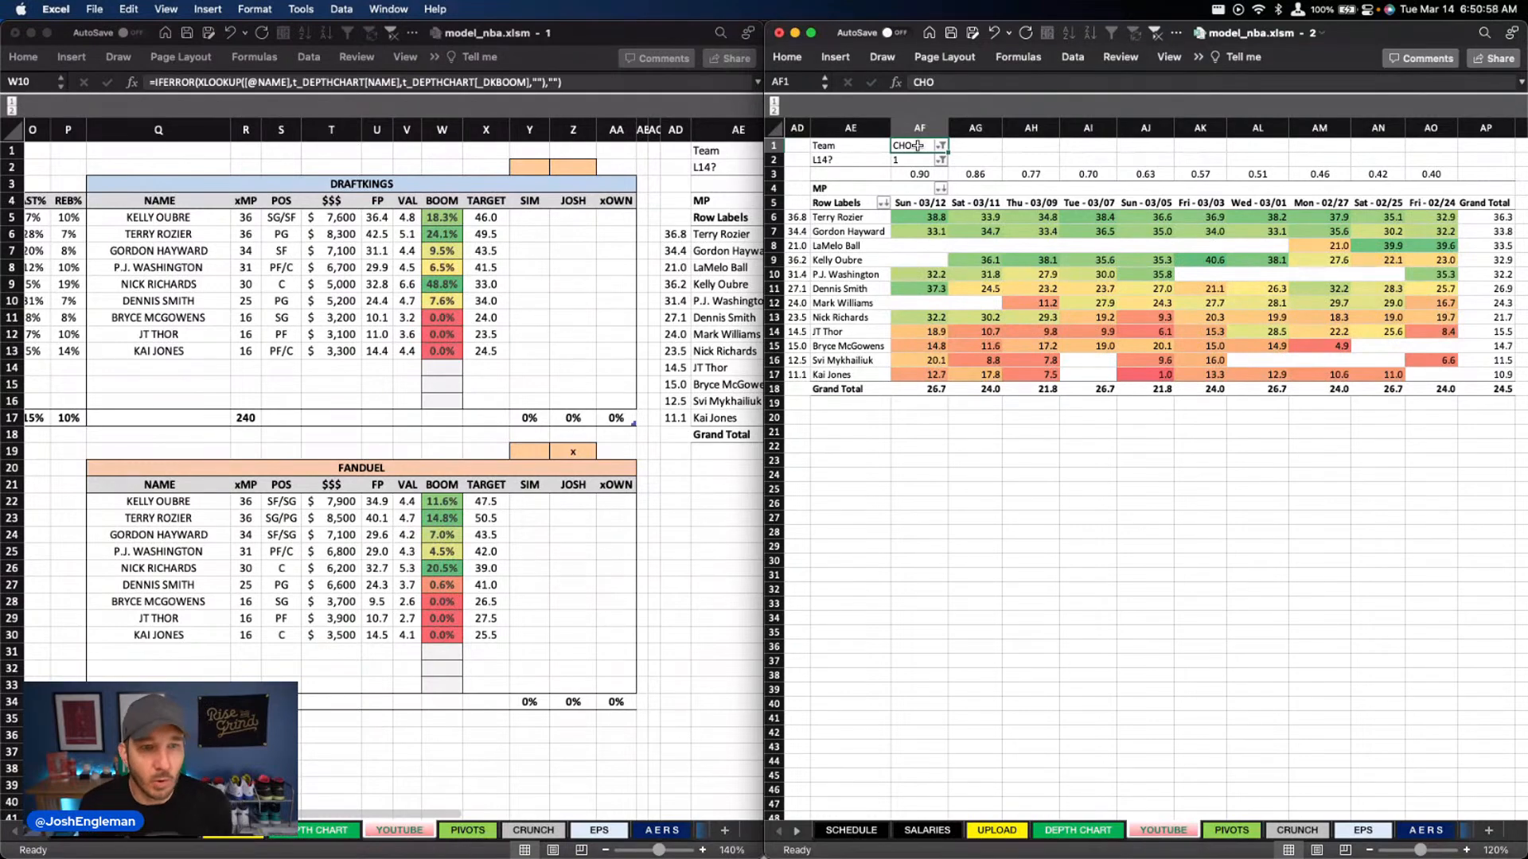
text(CLE)
key(Return)
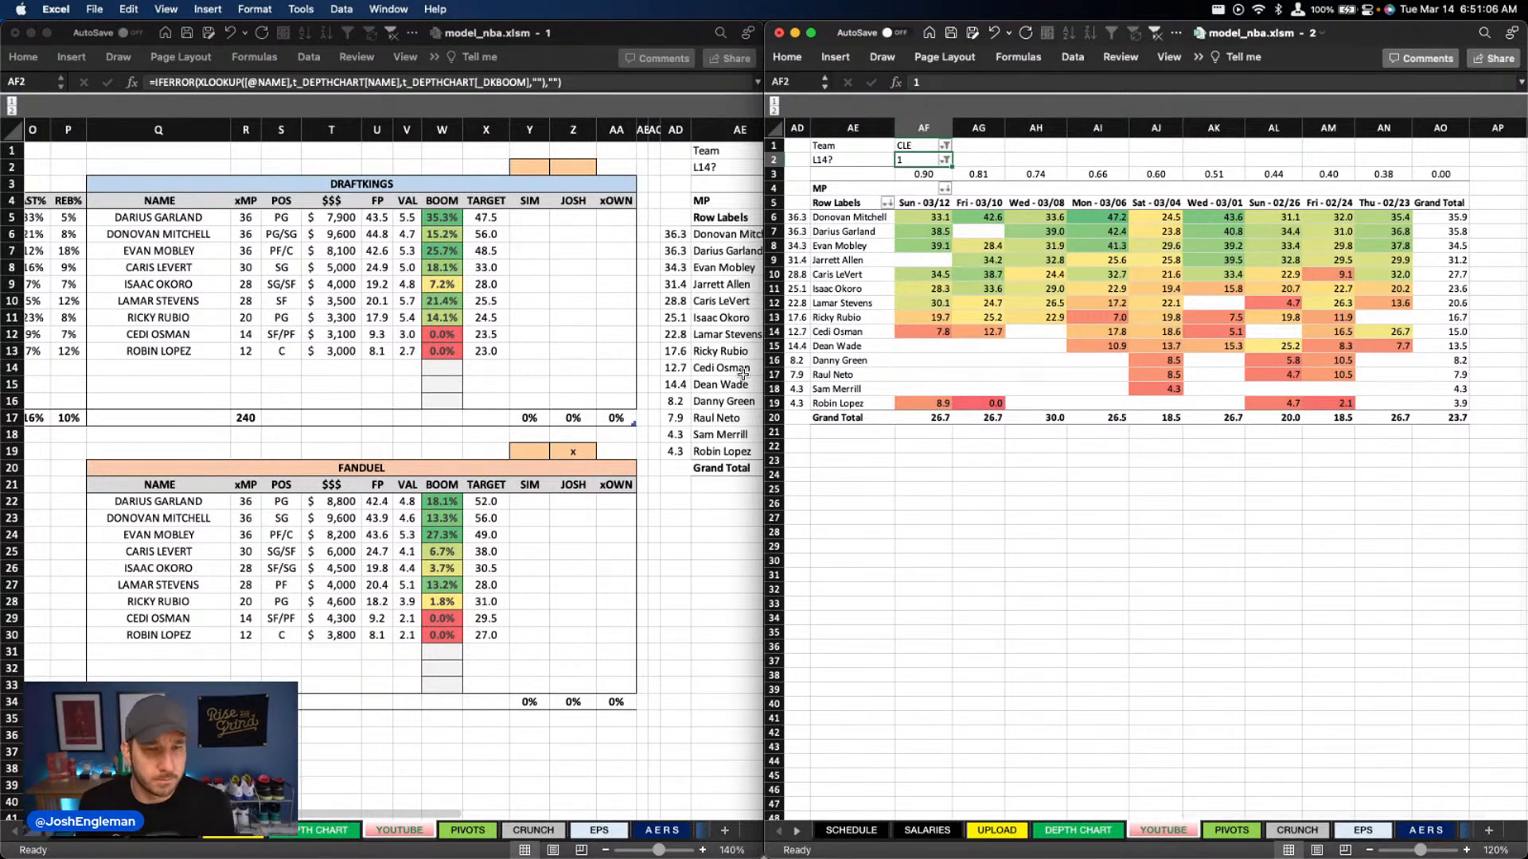
Review Cleveland's player rates and DraftKings and FanDuel projections, including the BOOM column, on the YOUTUBE sheet
click(436, 303)
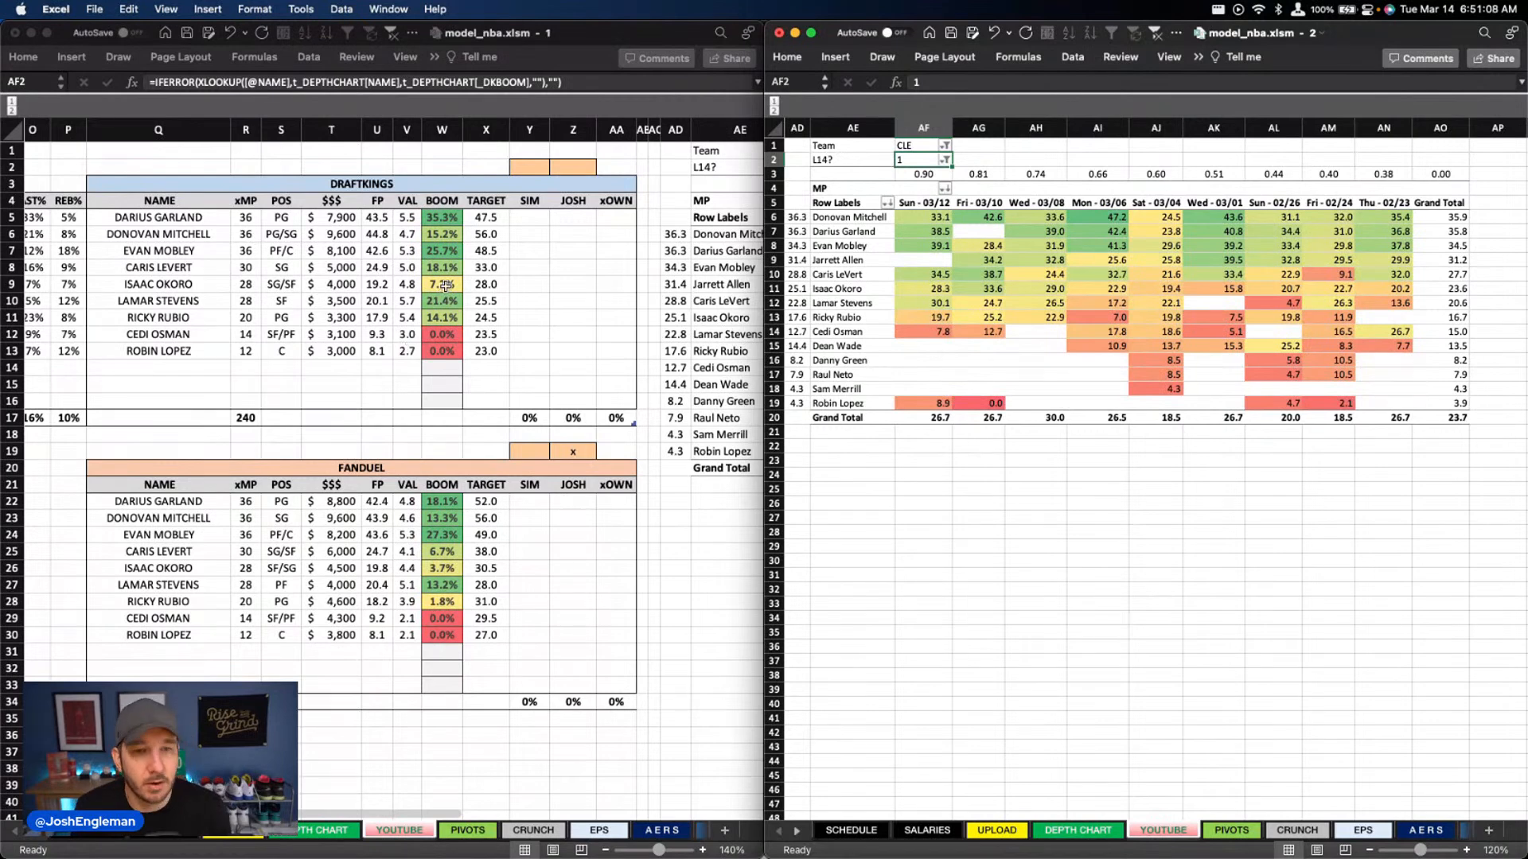
click(448, 252)
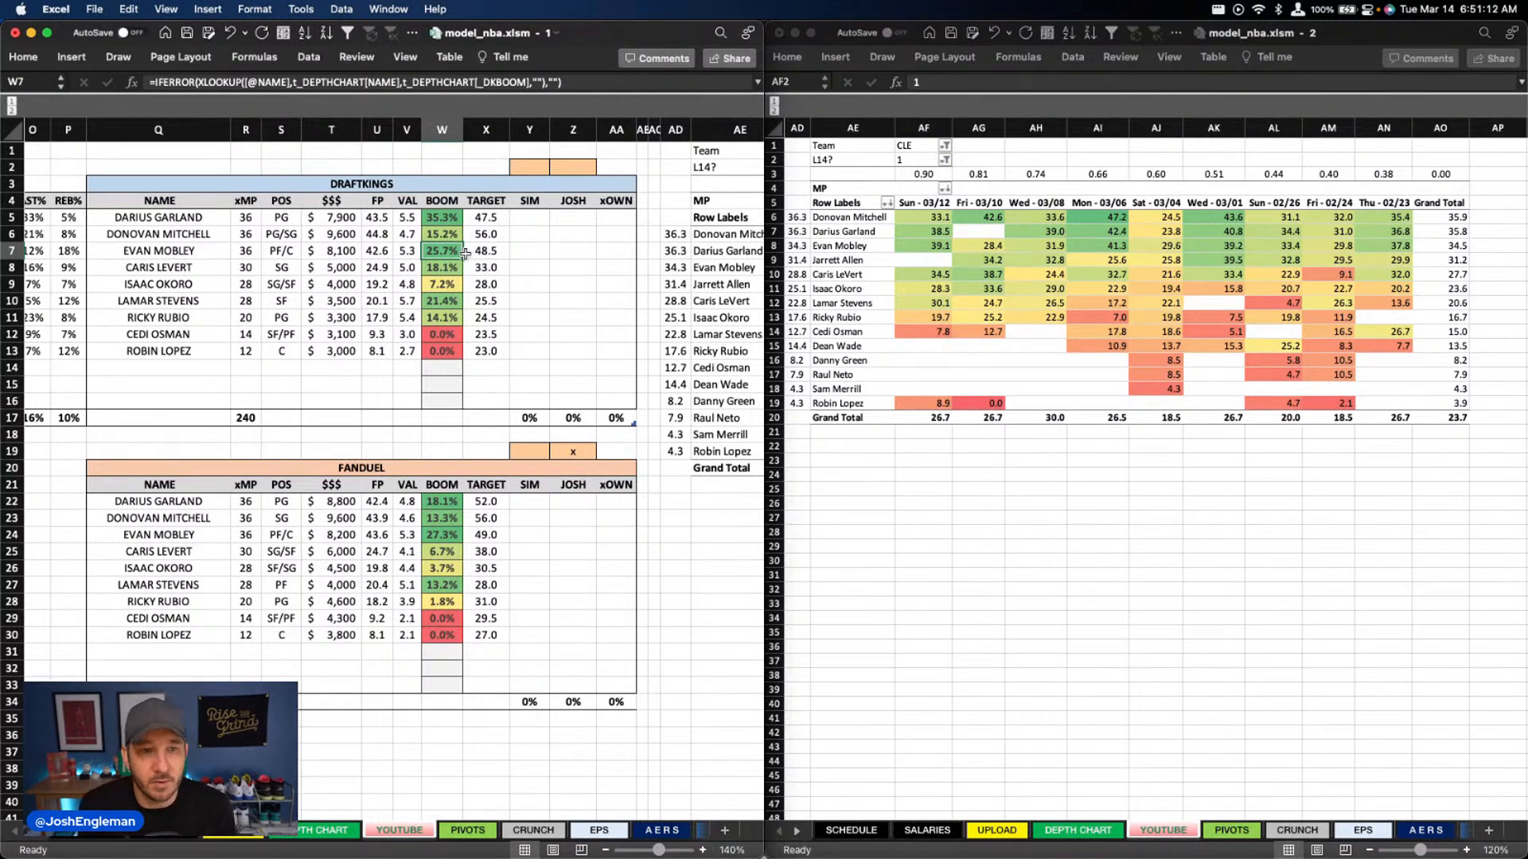
scroll(465, 253, left, 10)
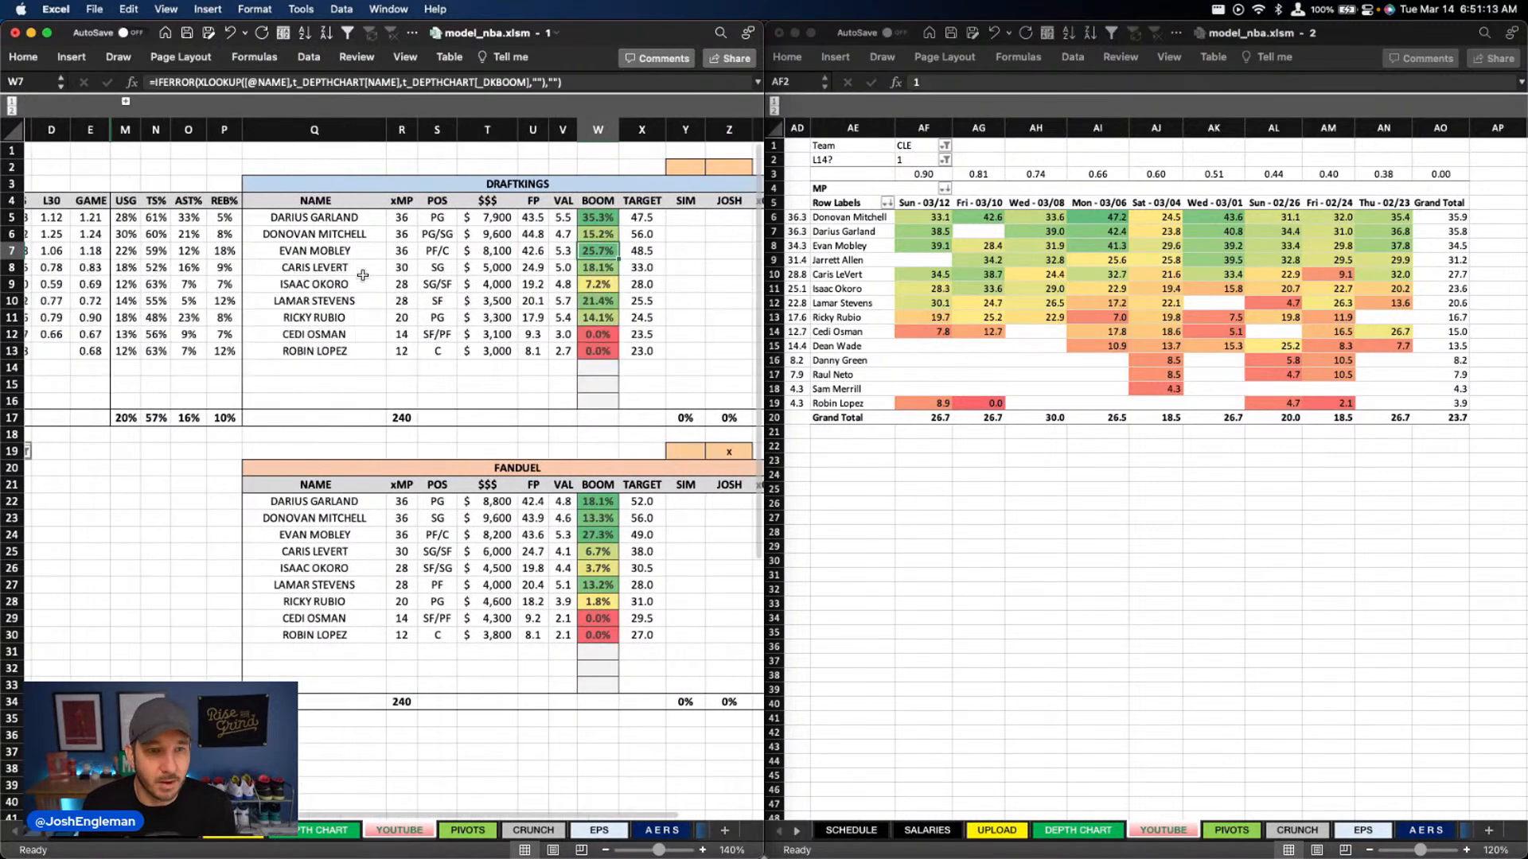
scroll(362, 275, right, 4)
scroll(365, 274, left, 6)
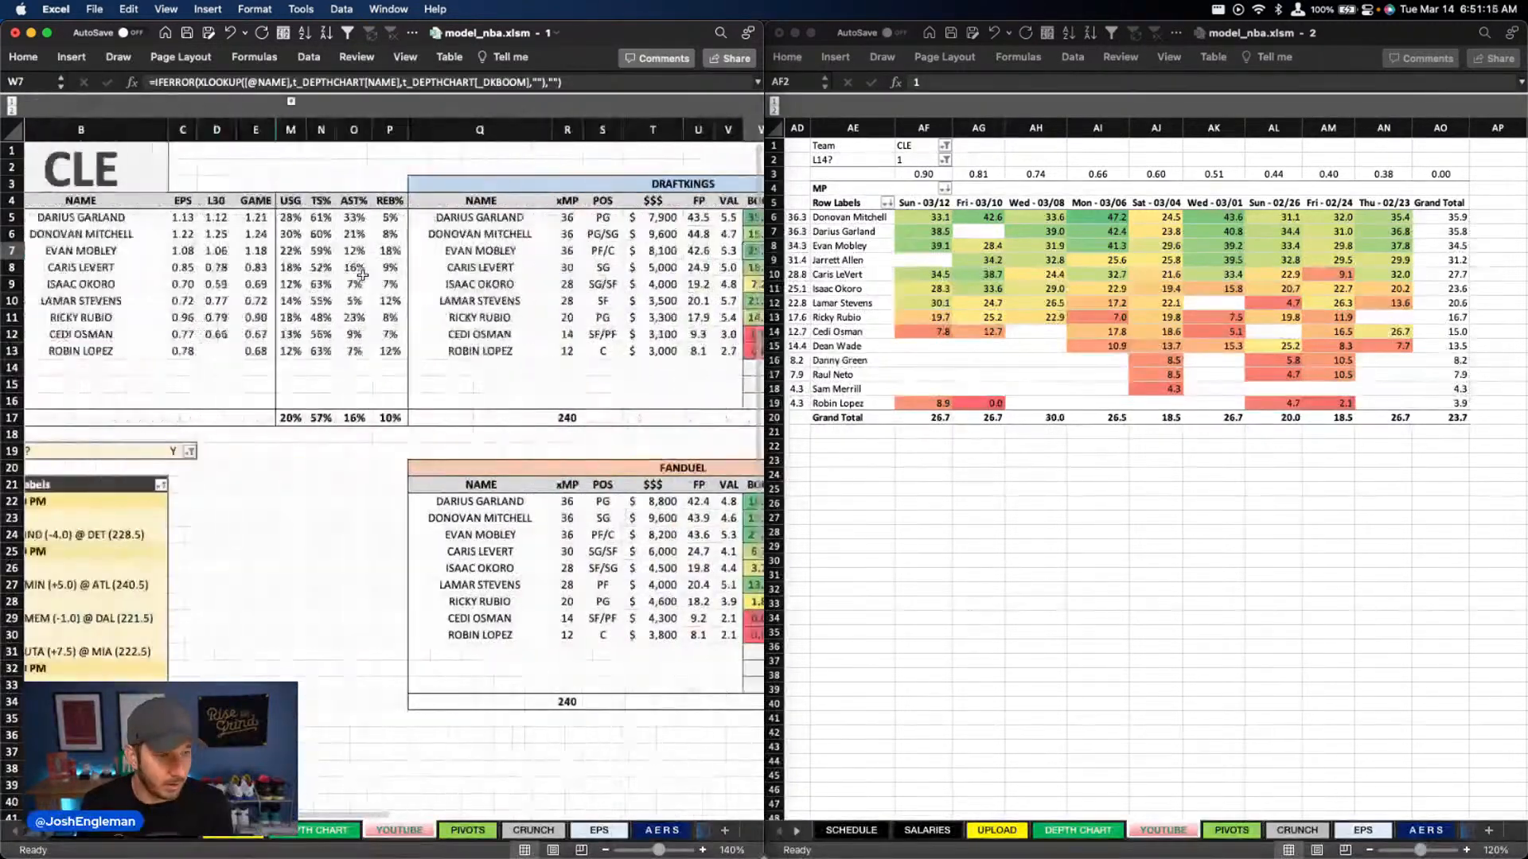
scroll(366, 275, right, 8)
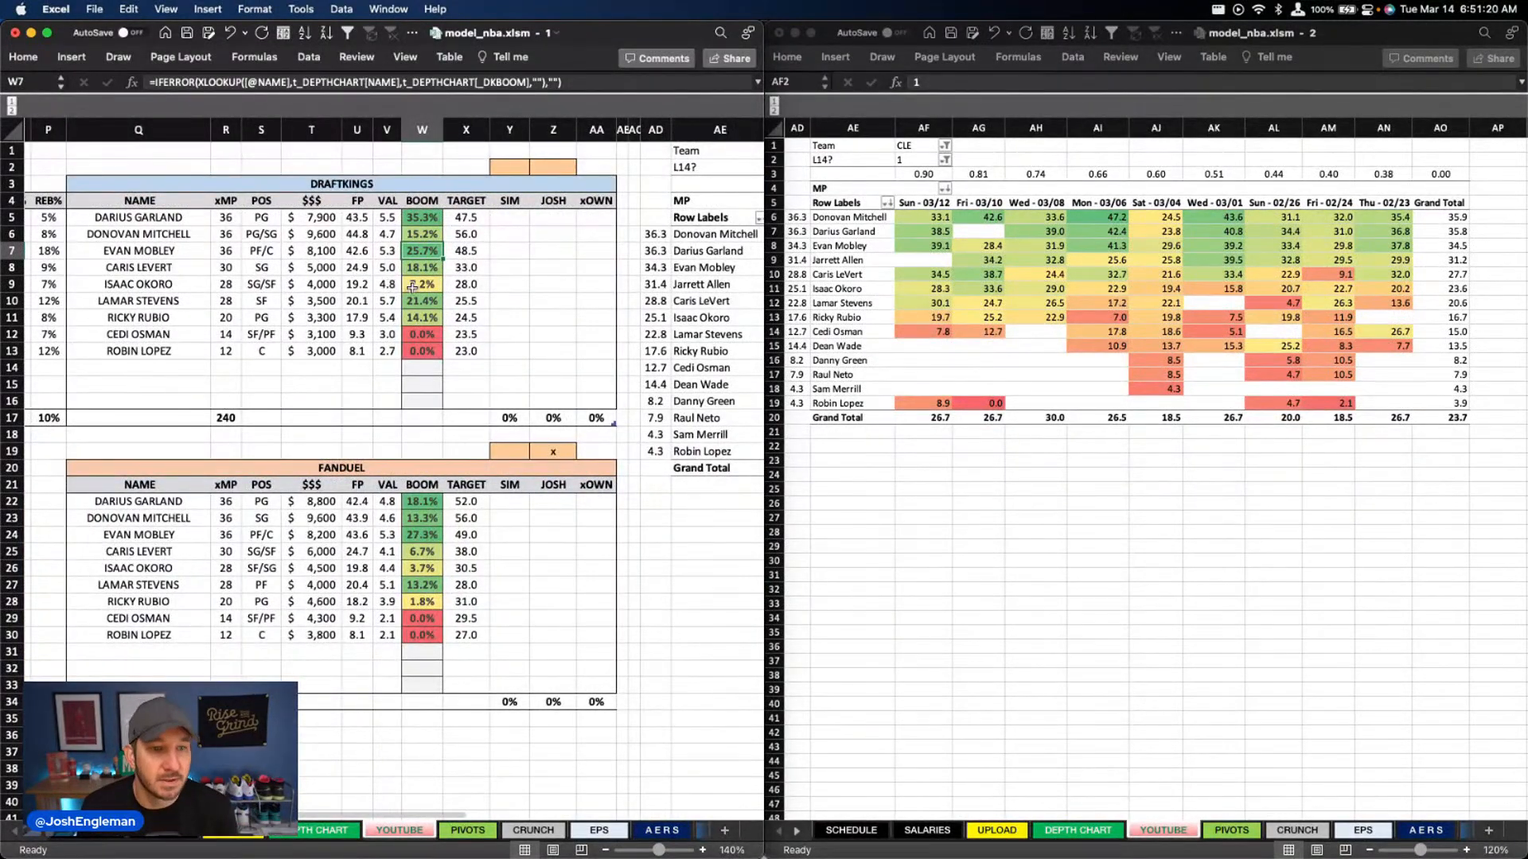
click(545, 295)
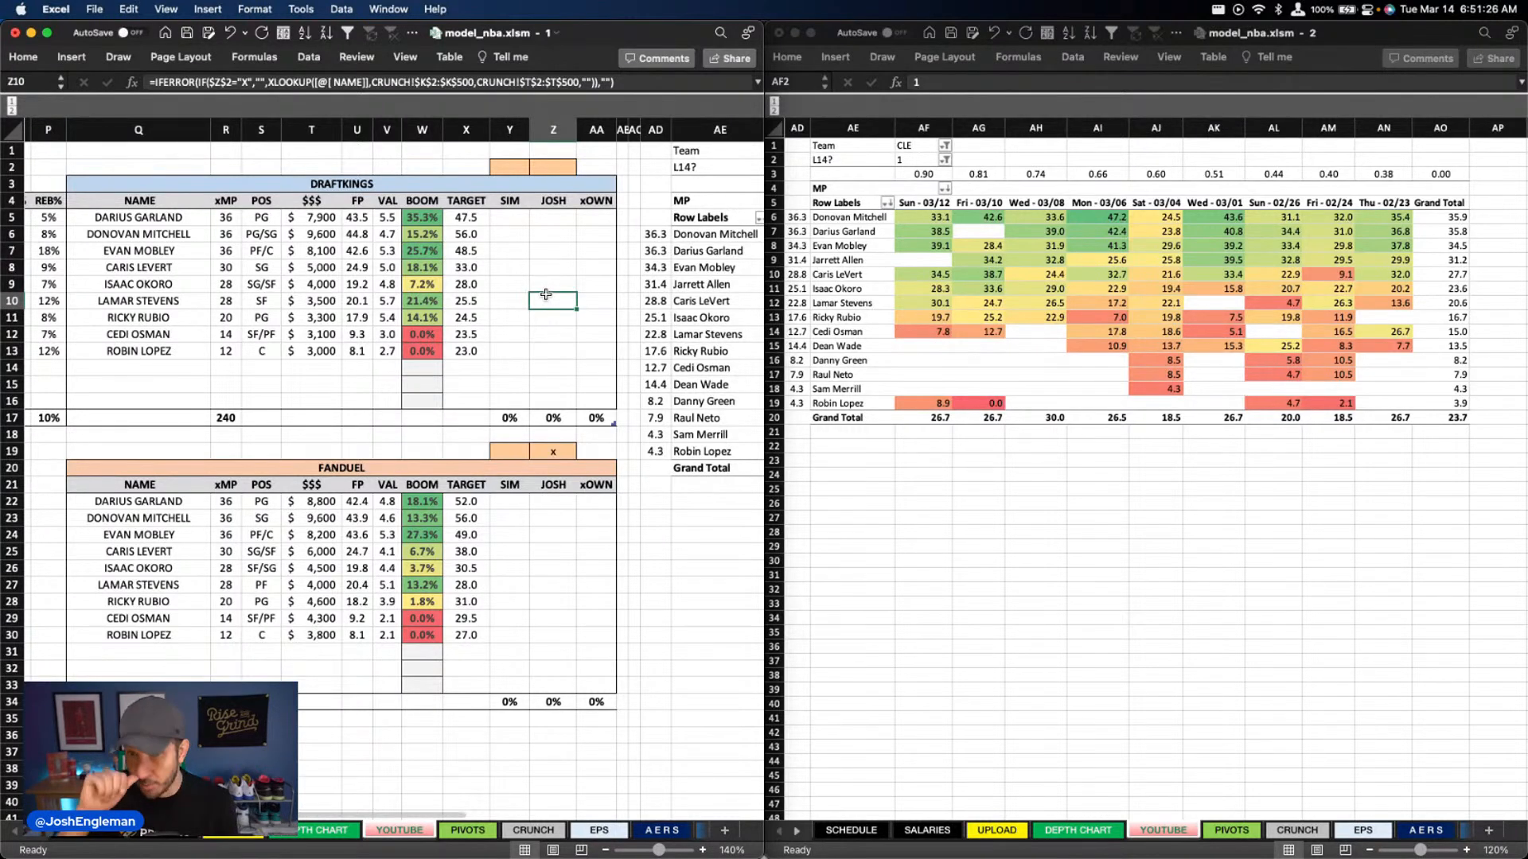
scroll(390, 417, left, 15)
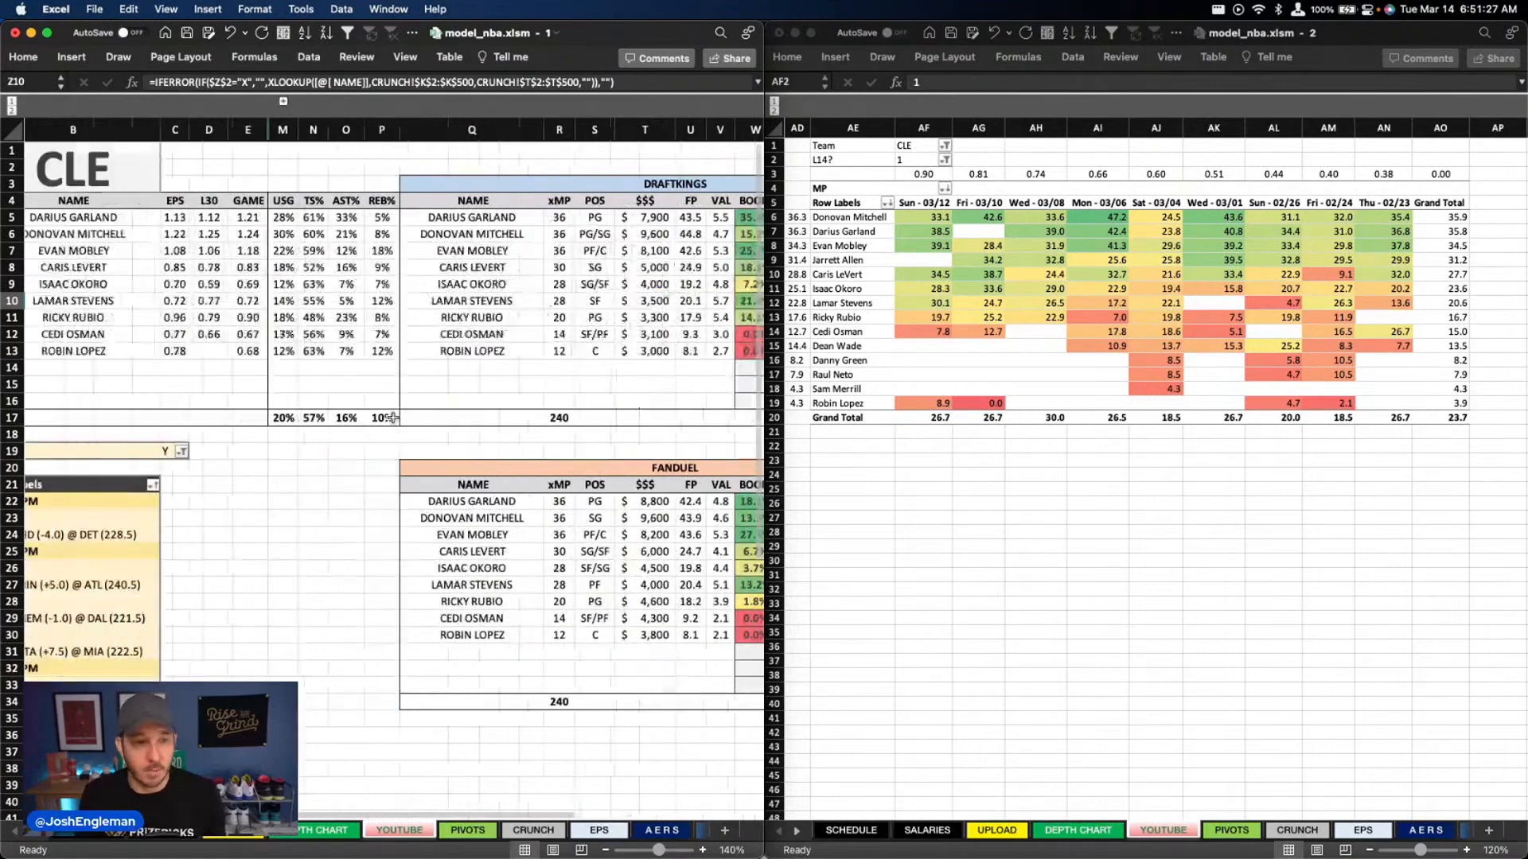
scroll(390, 418, right, 2)
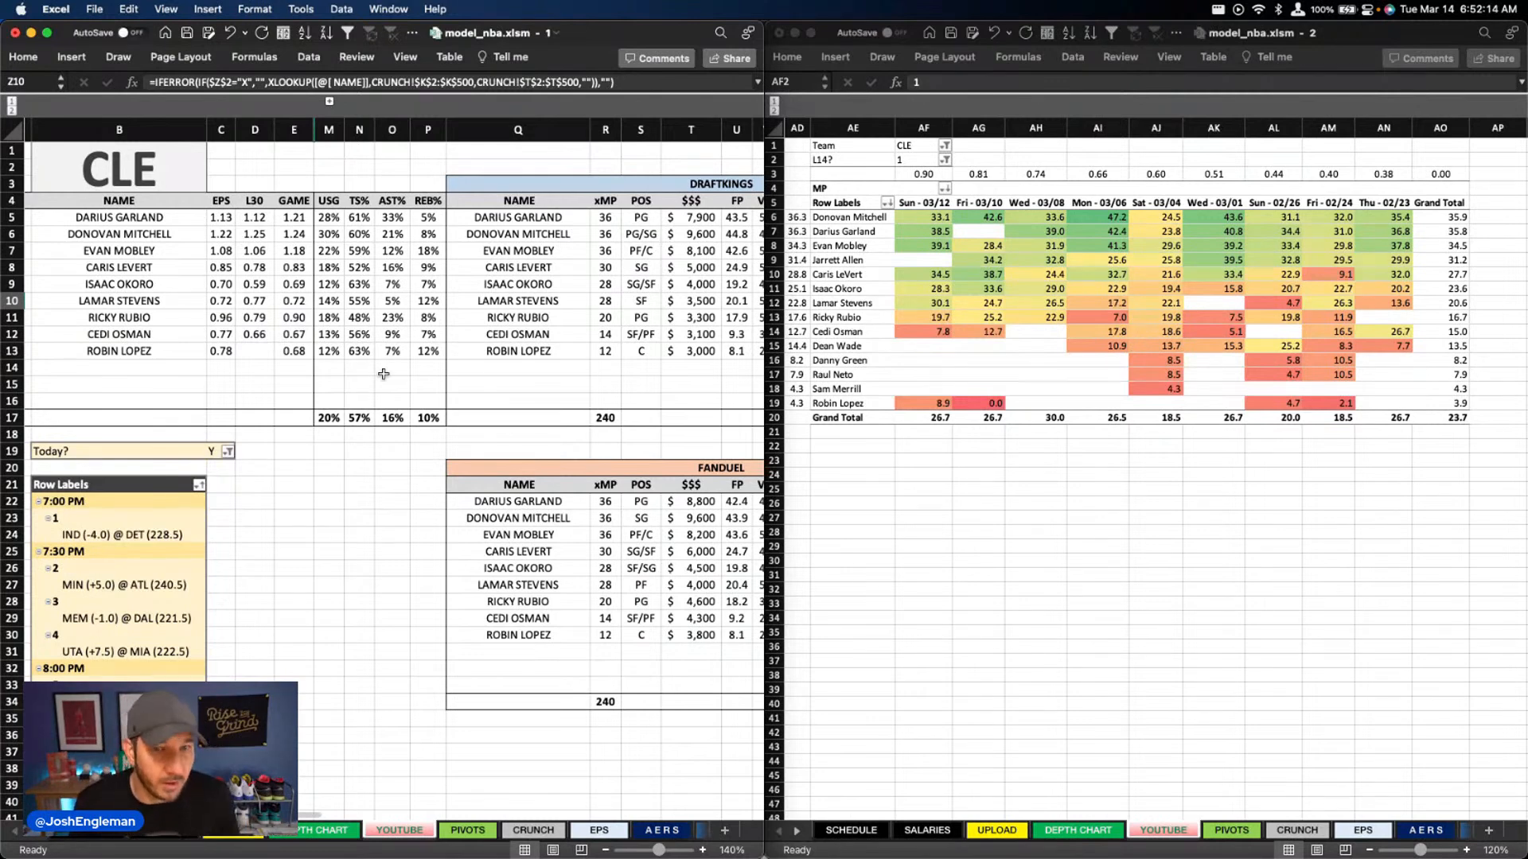
click(485, 433)
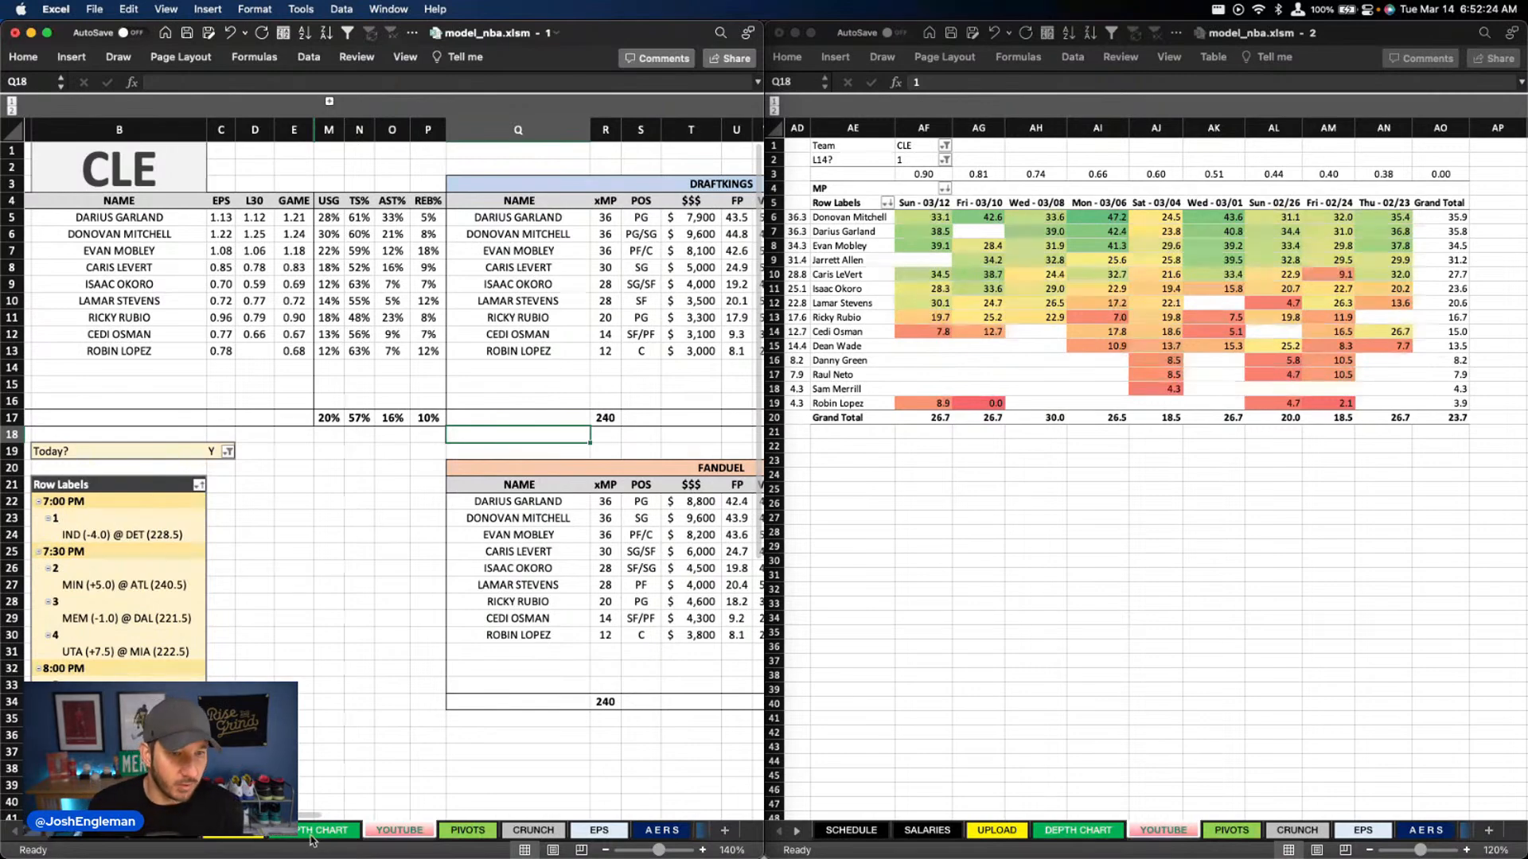
Refresh the games pivot table and mark the CLE @ CHO game with an x in column C of the DEPTH CHART sheet
right_click(158, 602)
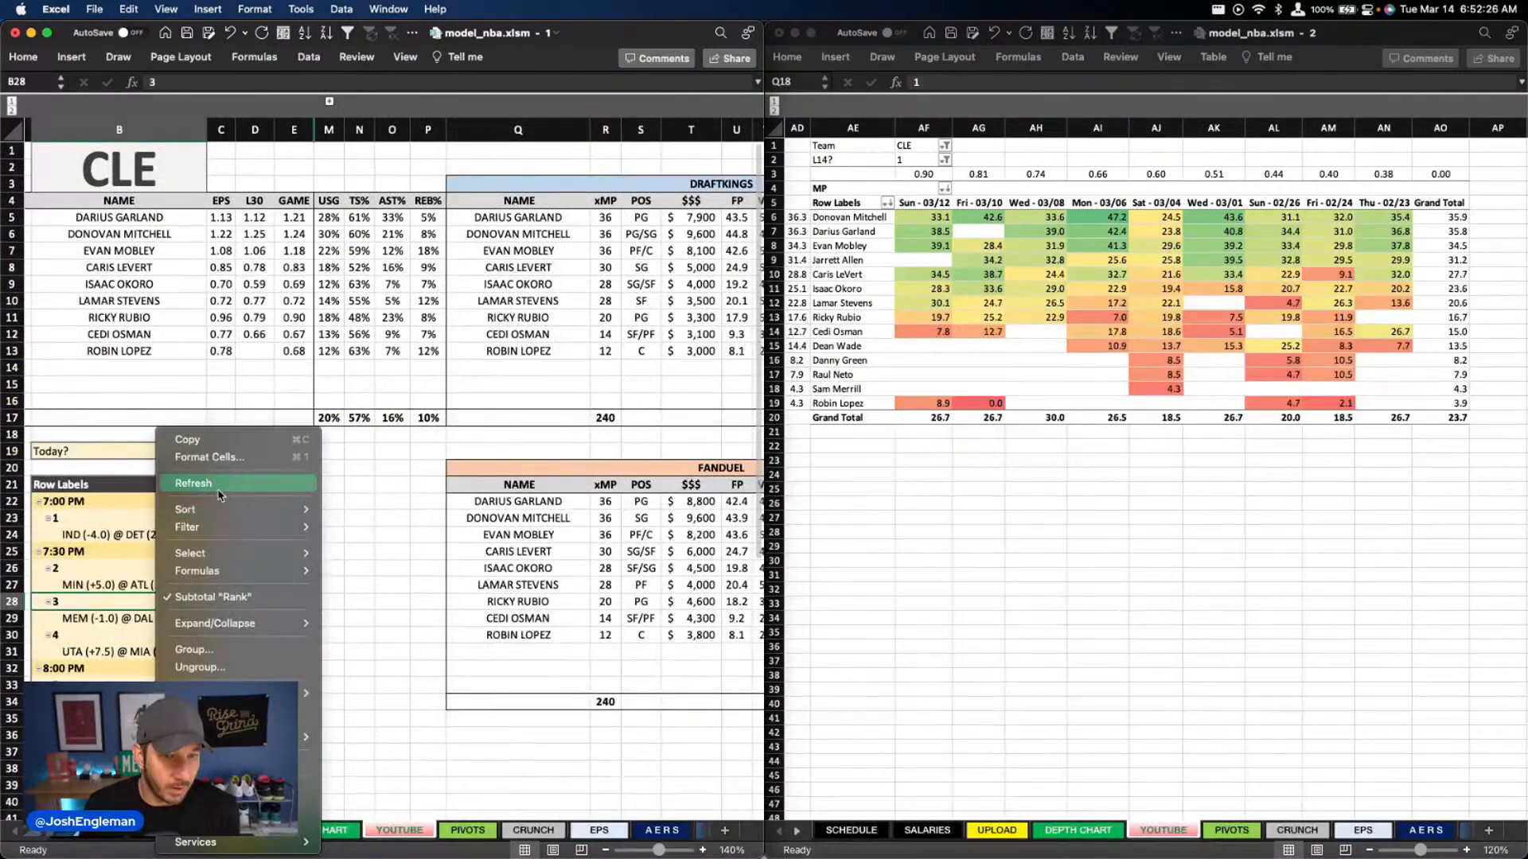
click(214, 484)
click(315, 836)
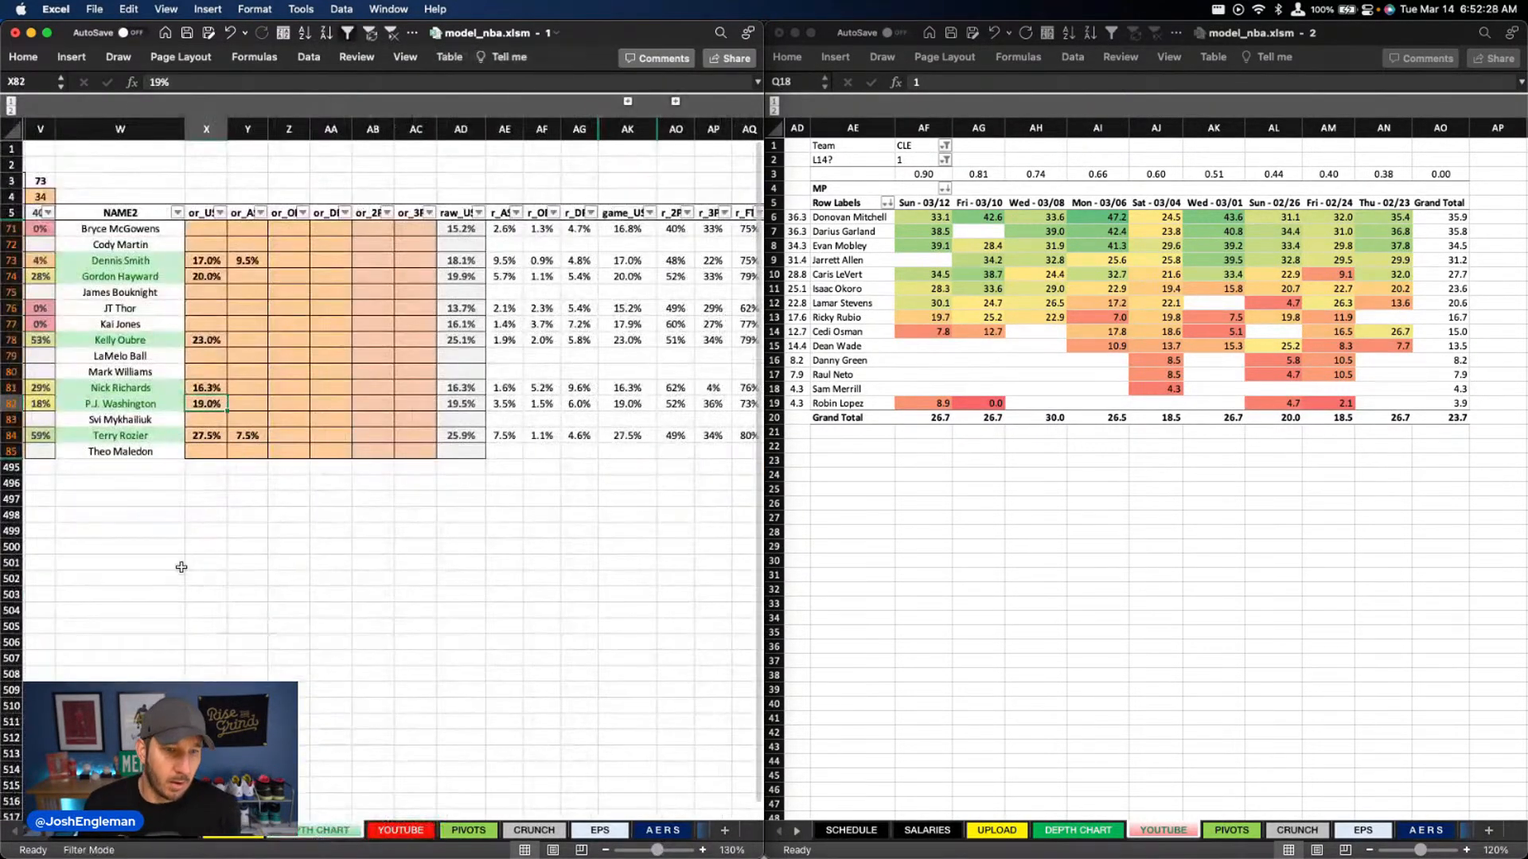
click(195, 500)
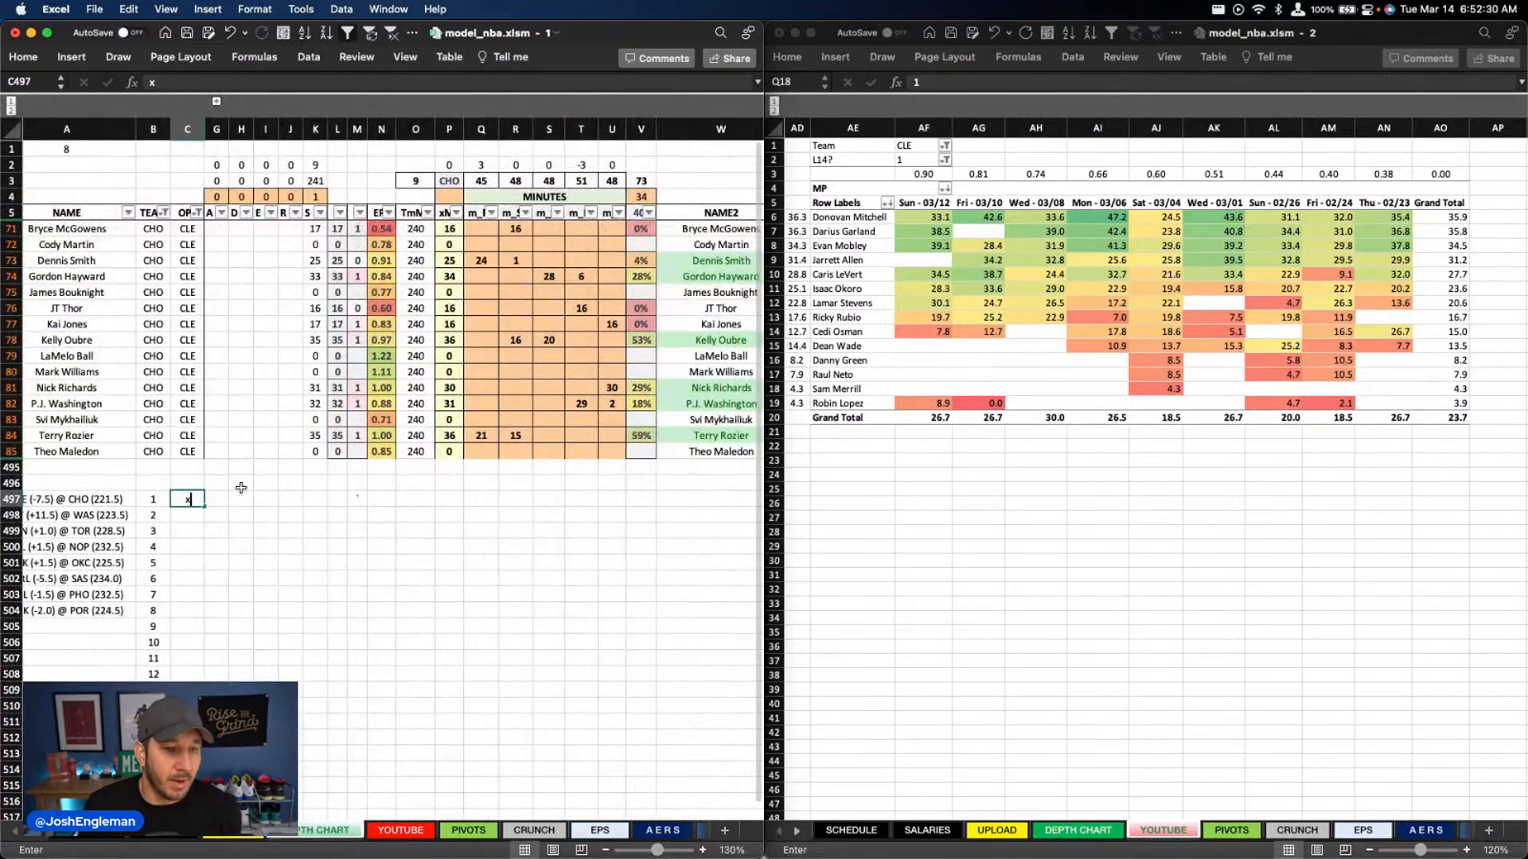
text(x)
key(Tab)
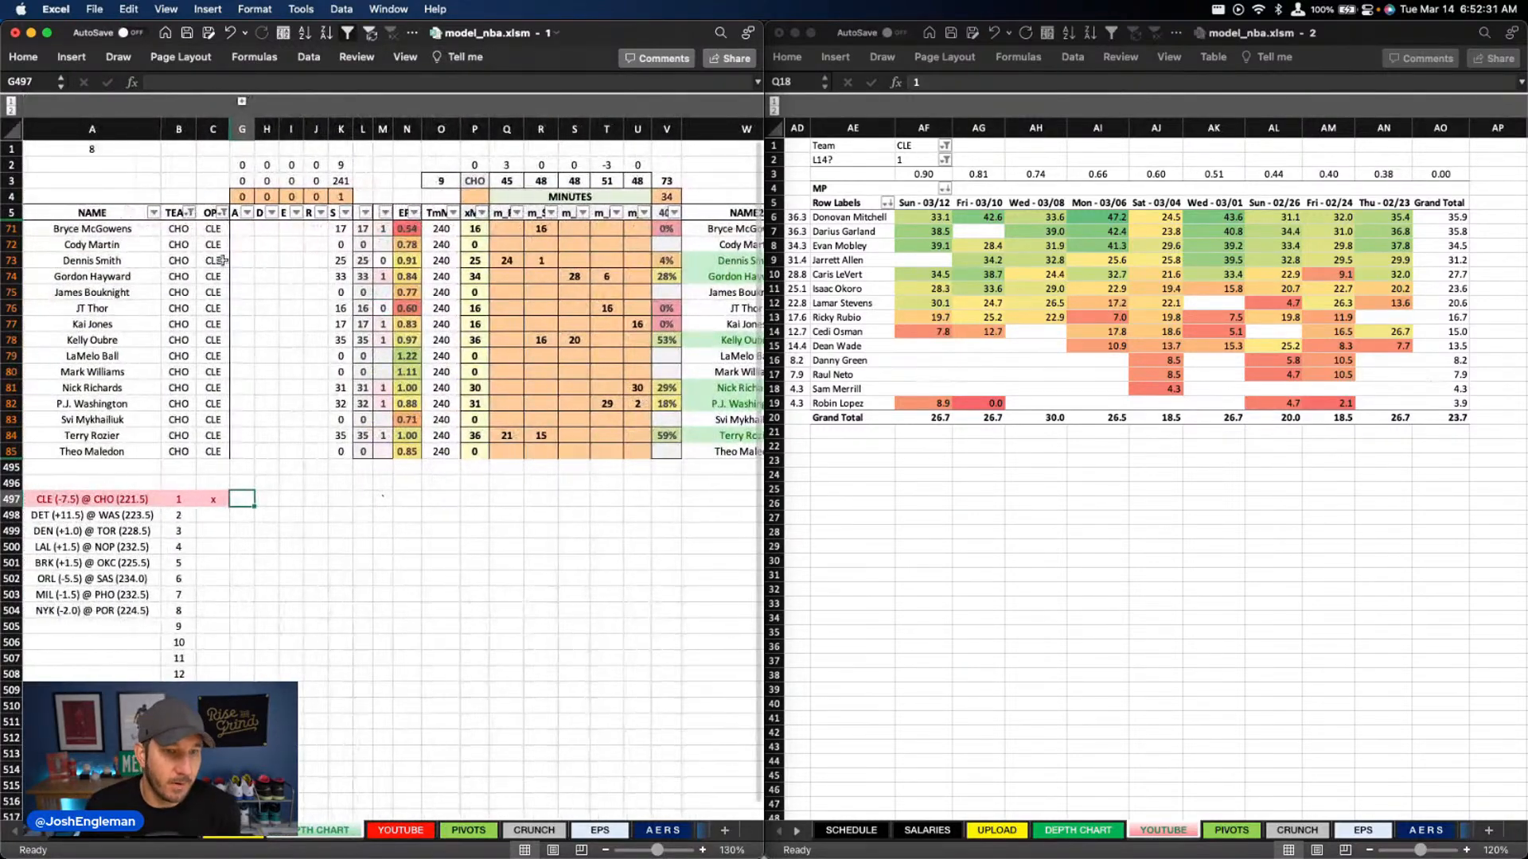
Filter the depth chart's TEAM column to DET
click(190, 213)
text(det)
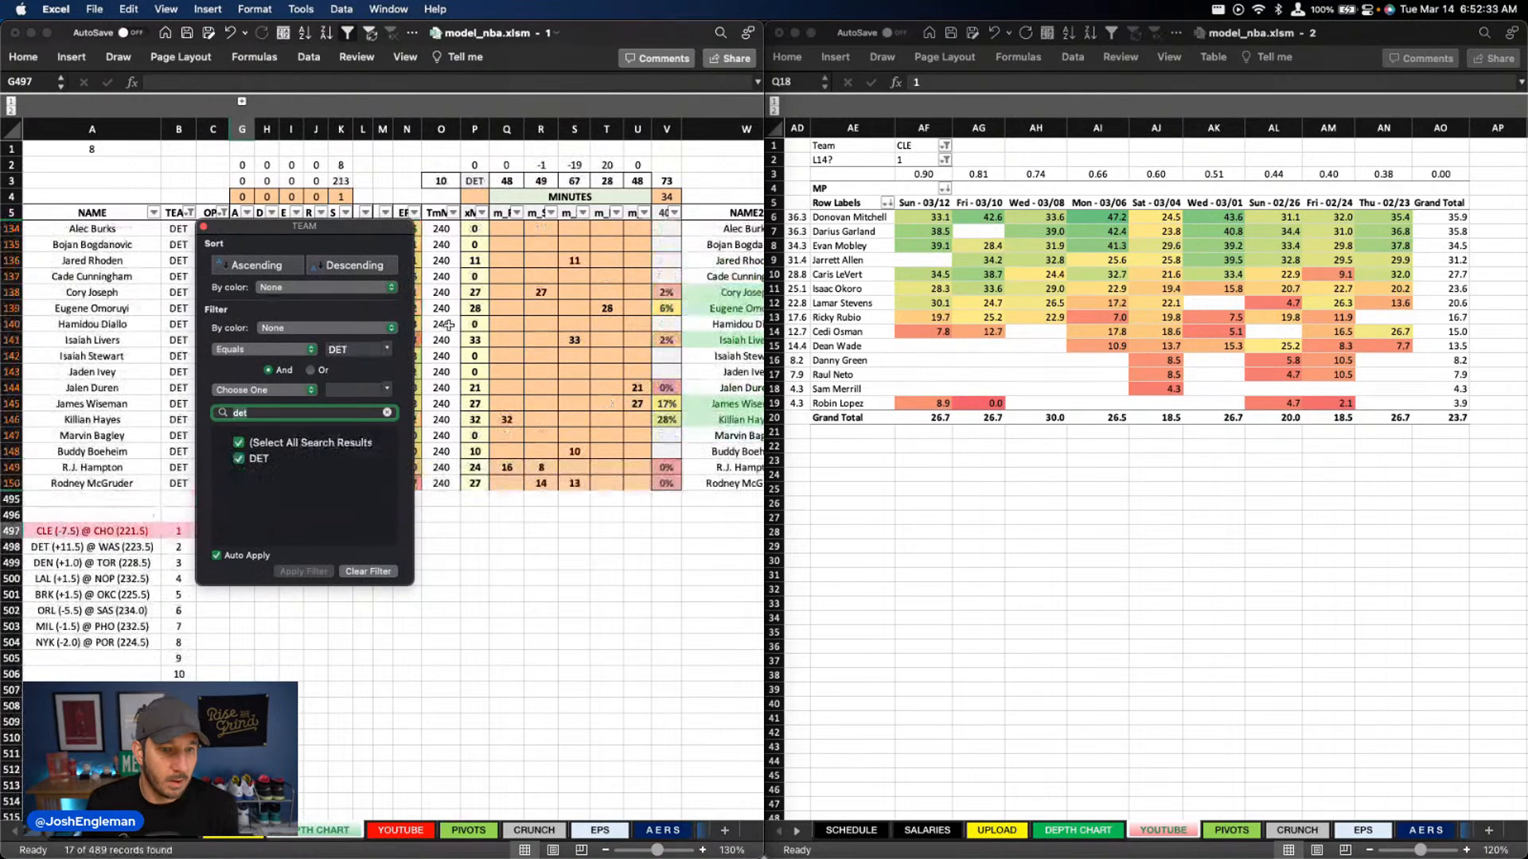
click(544, 432)
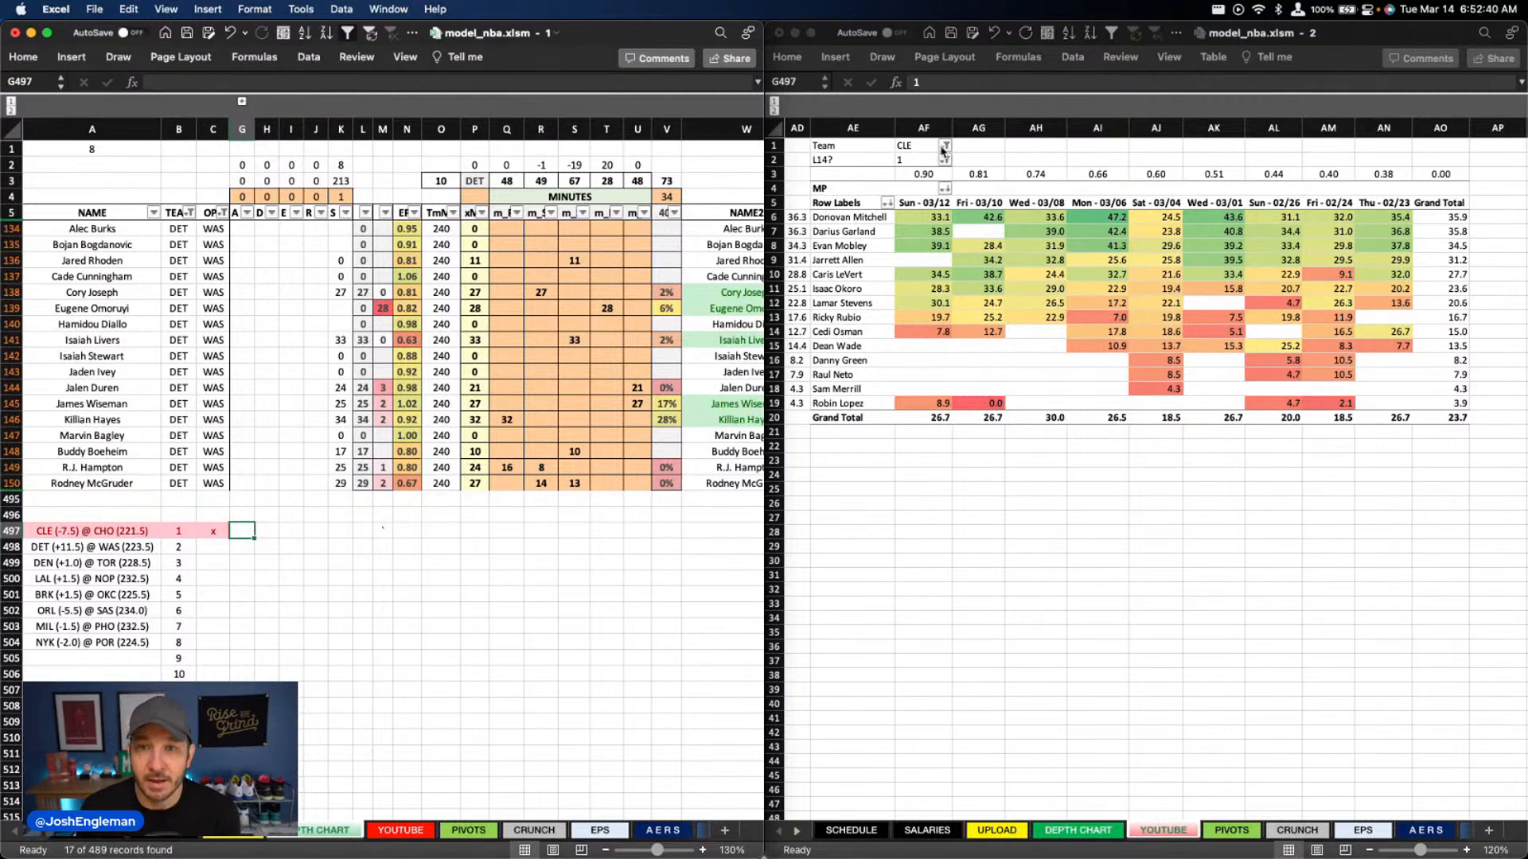
Set the Team filter of the recent minutes pivot to DET
click(911, 145)
text(det)
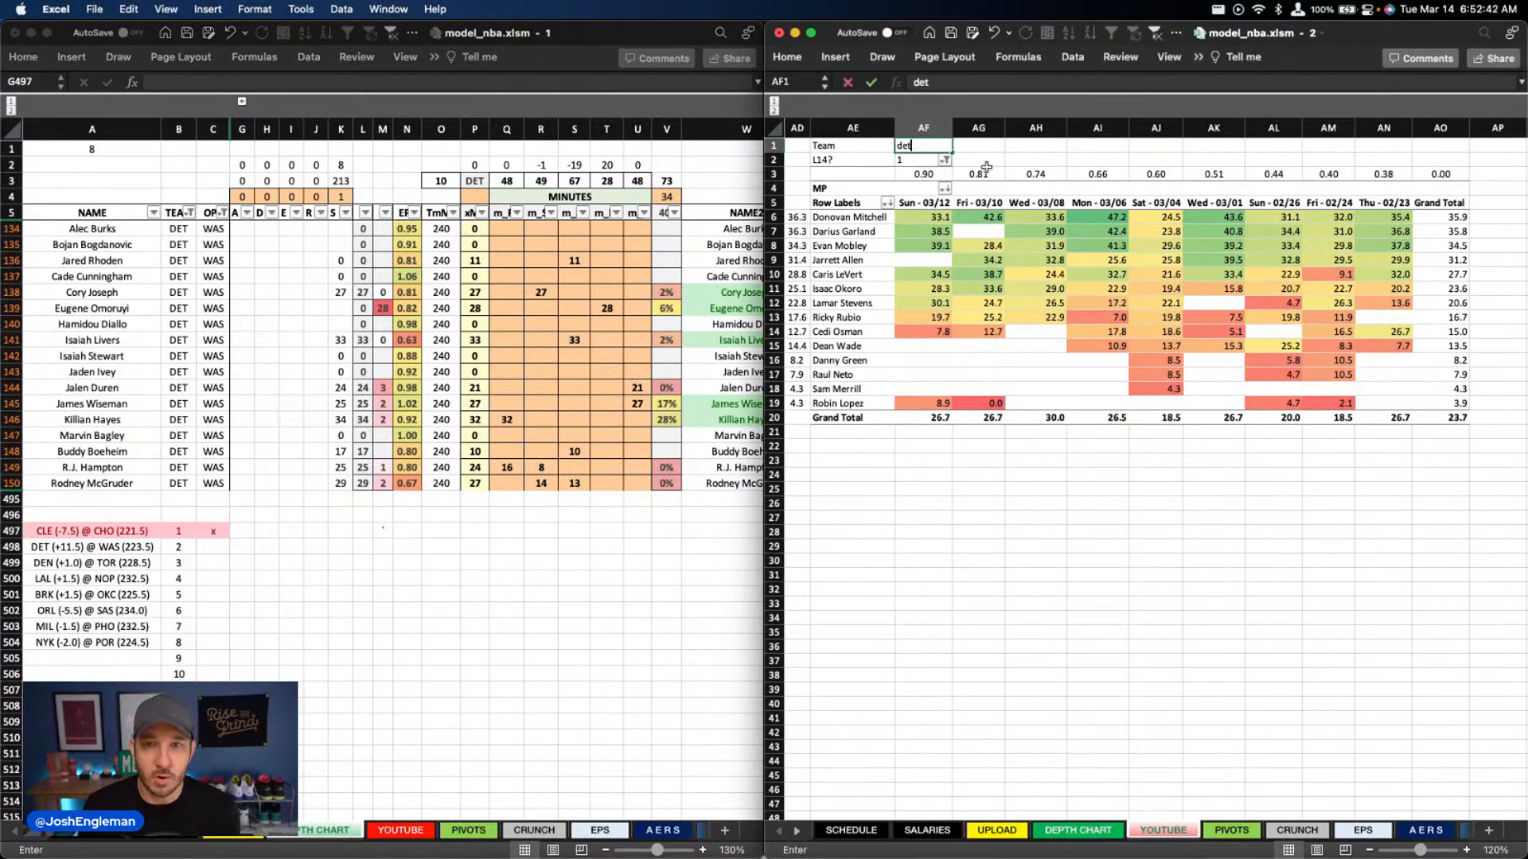
key(Tab)
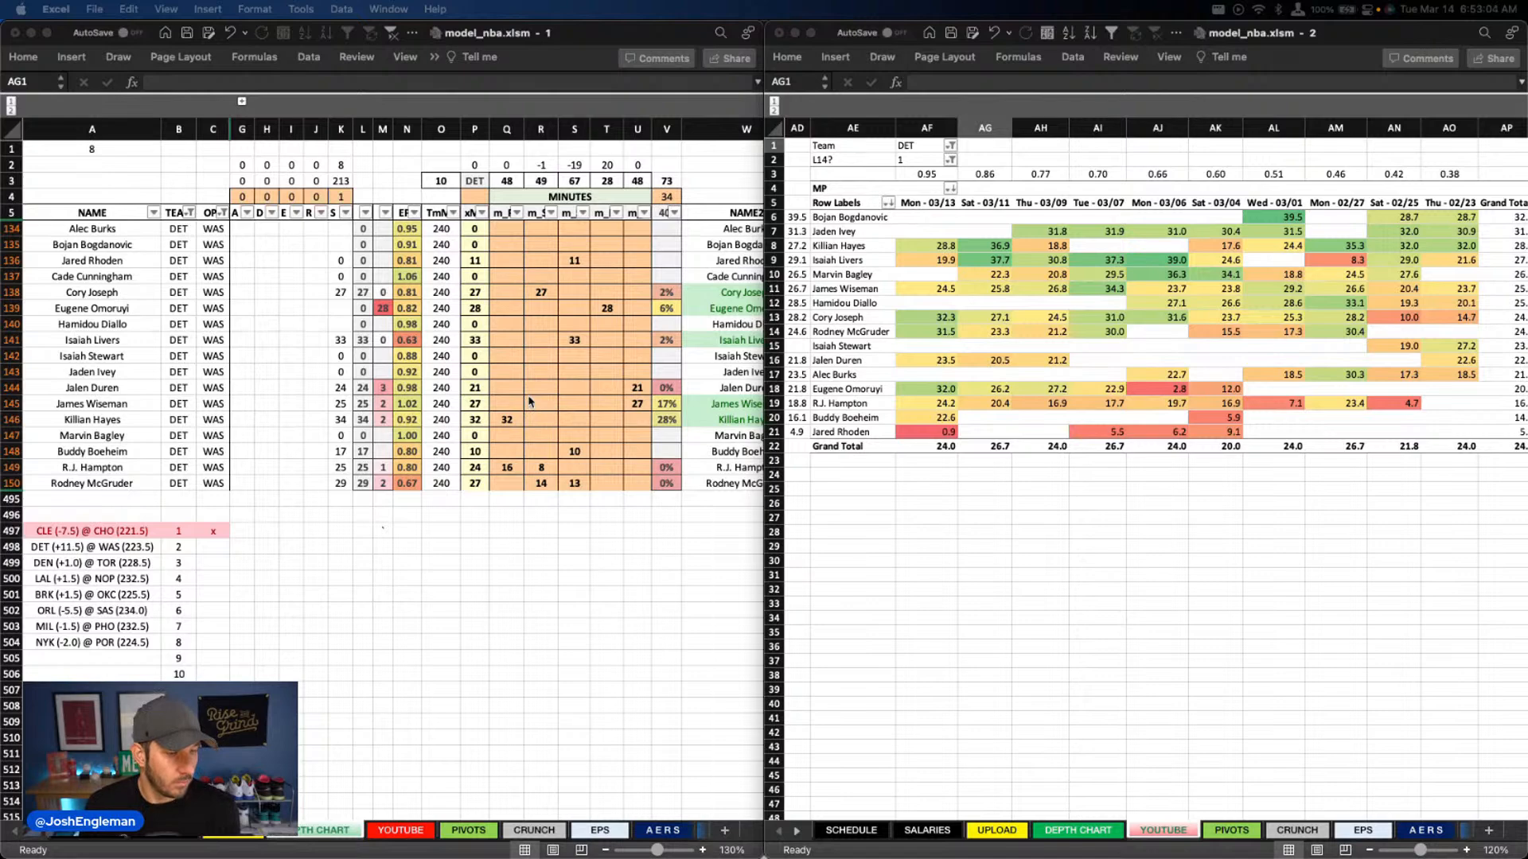
click(548, 355)
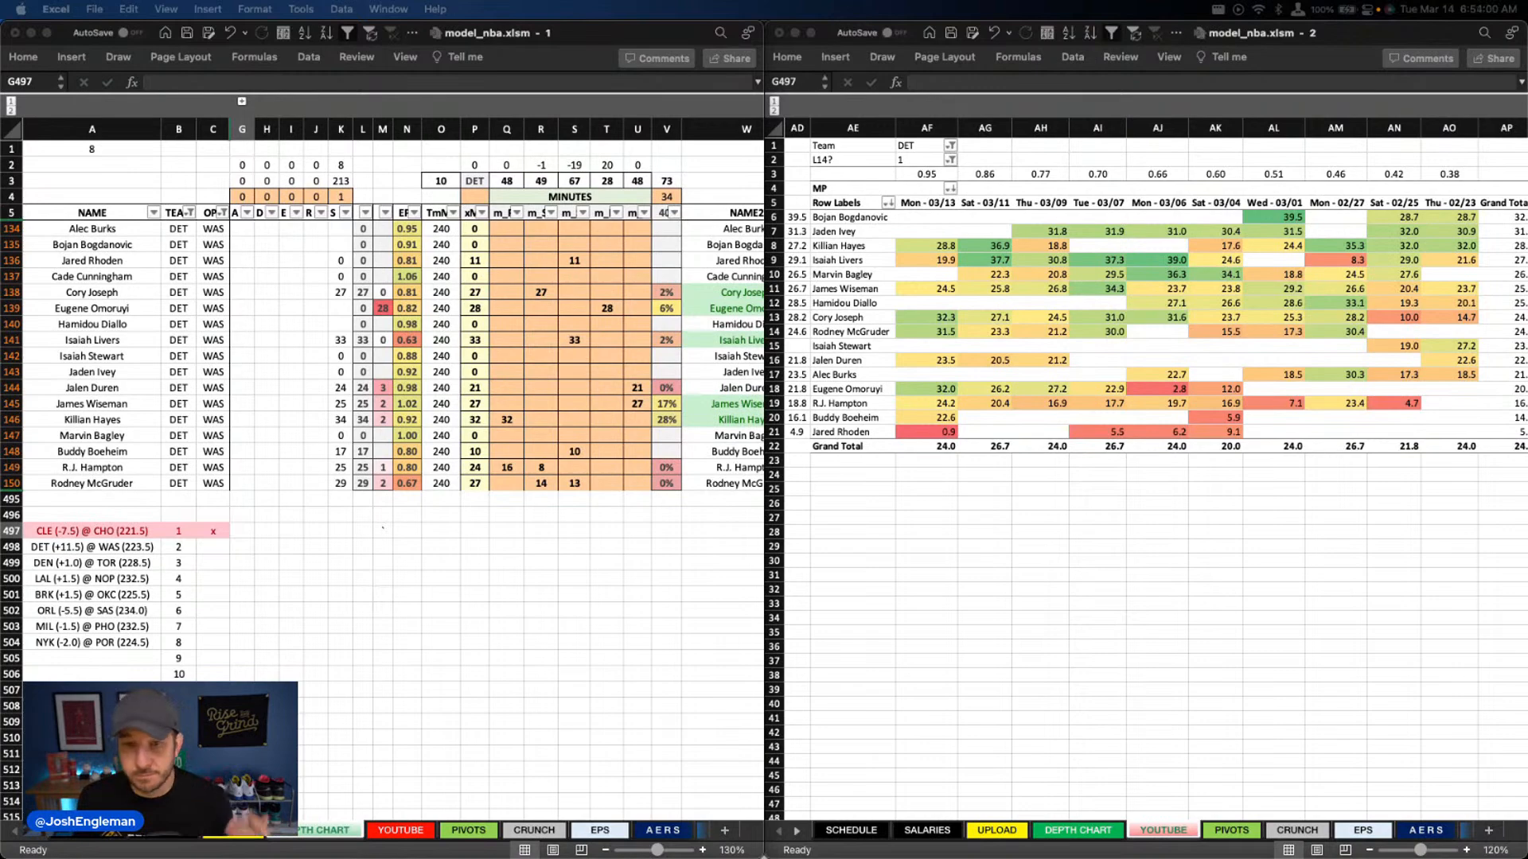
click(567, 246)
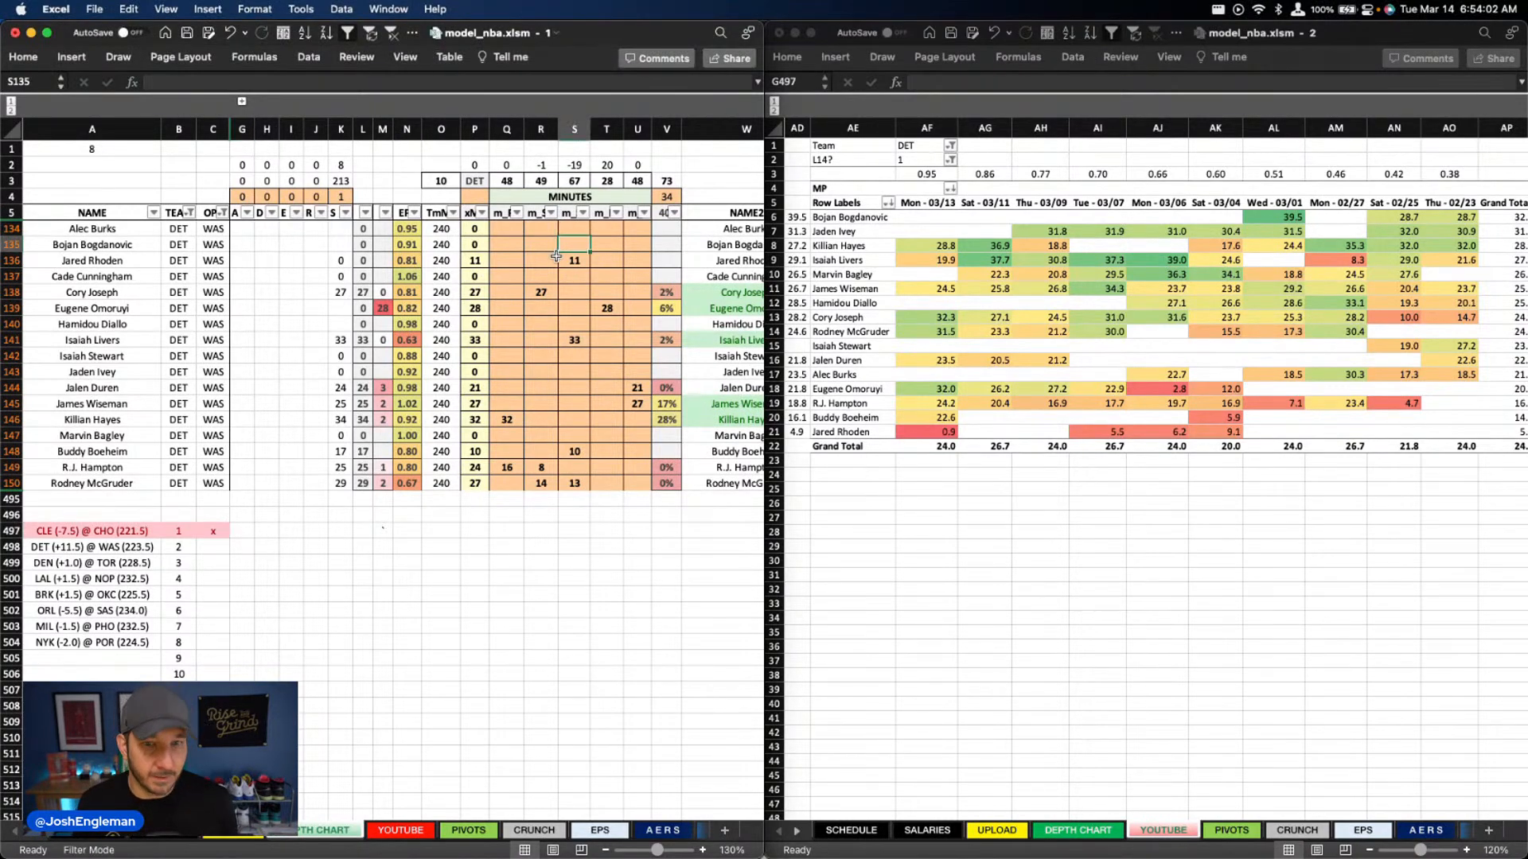
scroll(556, 256, right, 5)
scroll(555, 257, left, 5)
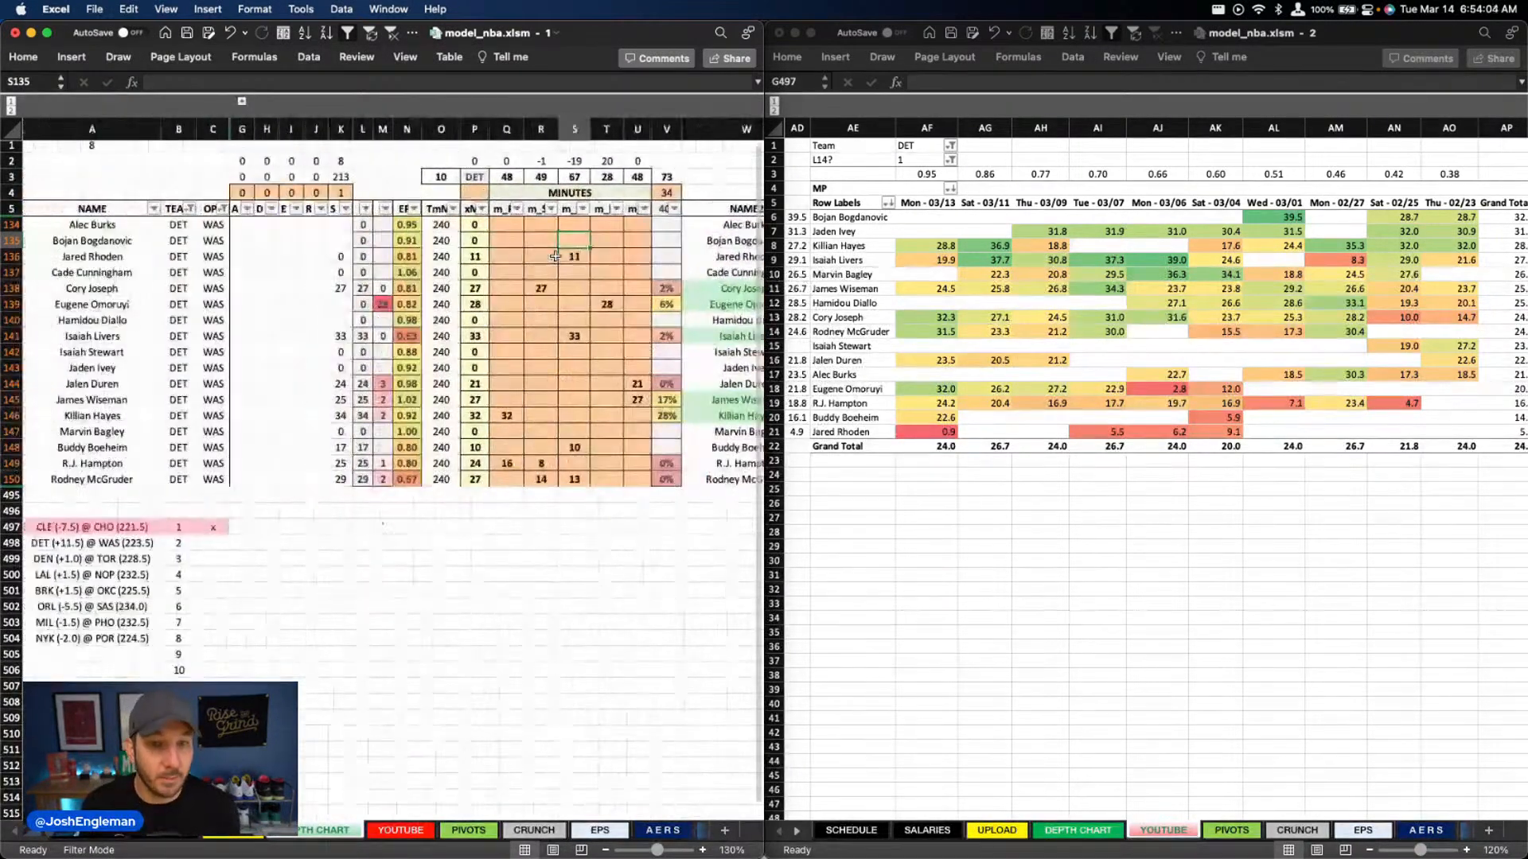
right_click(1006, 301)
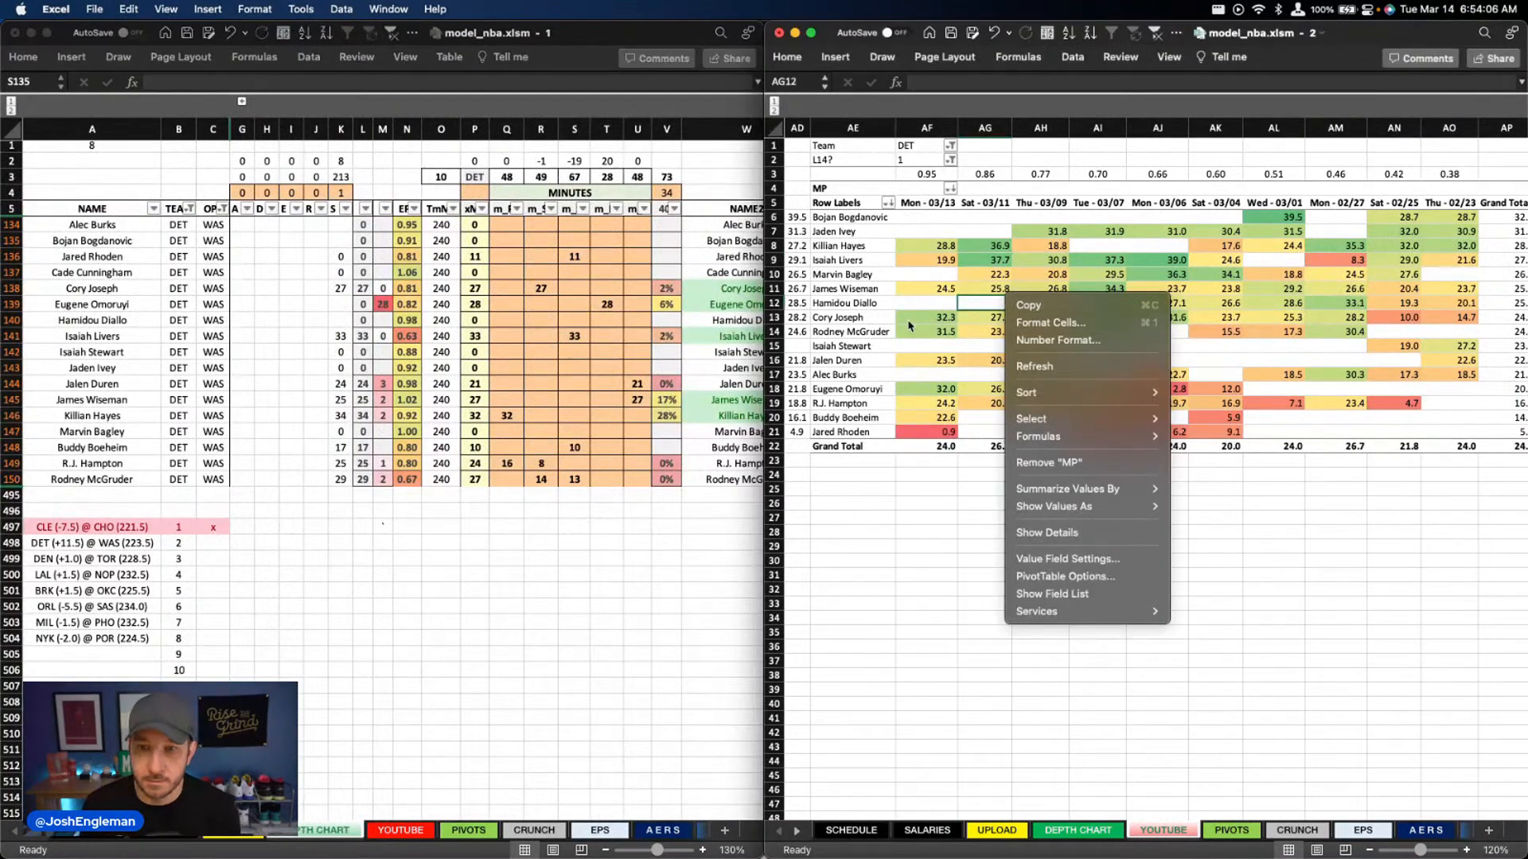
click(909, 326)
Set Detroit's minutes to 29 for Eugene Omoruyi in column T and 10 for Jared Rhoden in column S
click(611, 307)
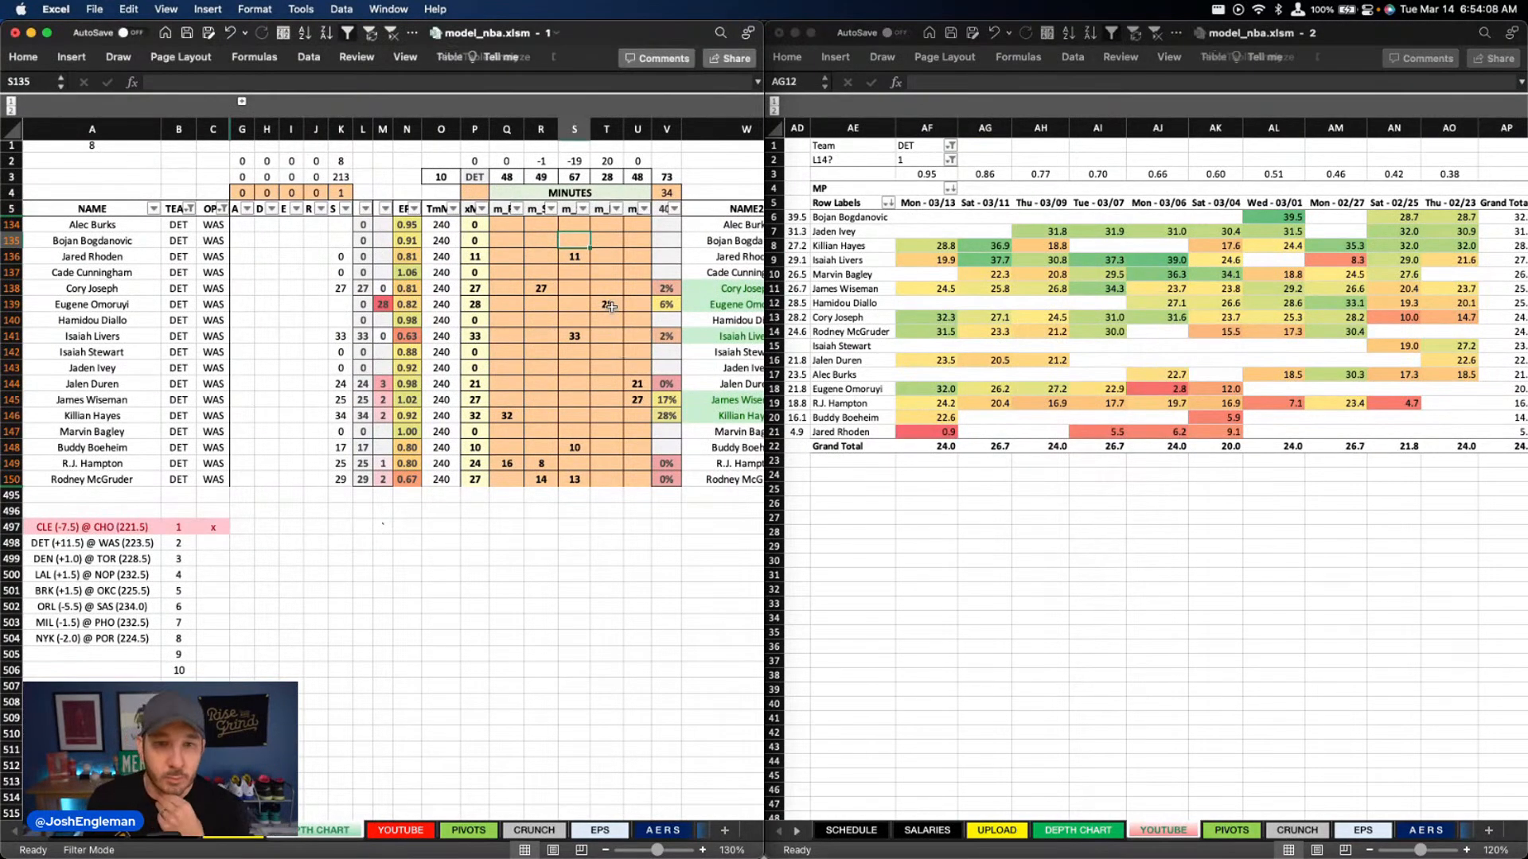
click(611, 307)
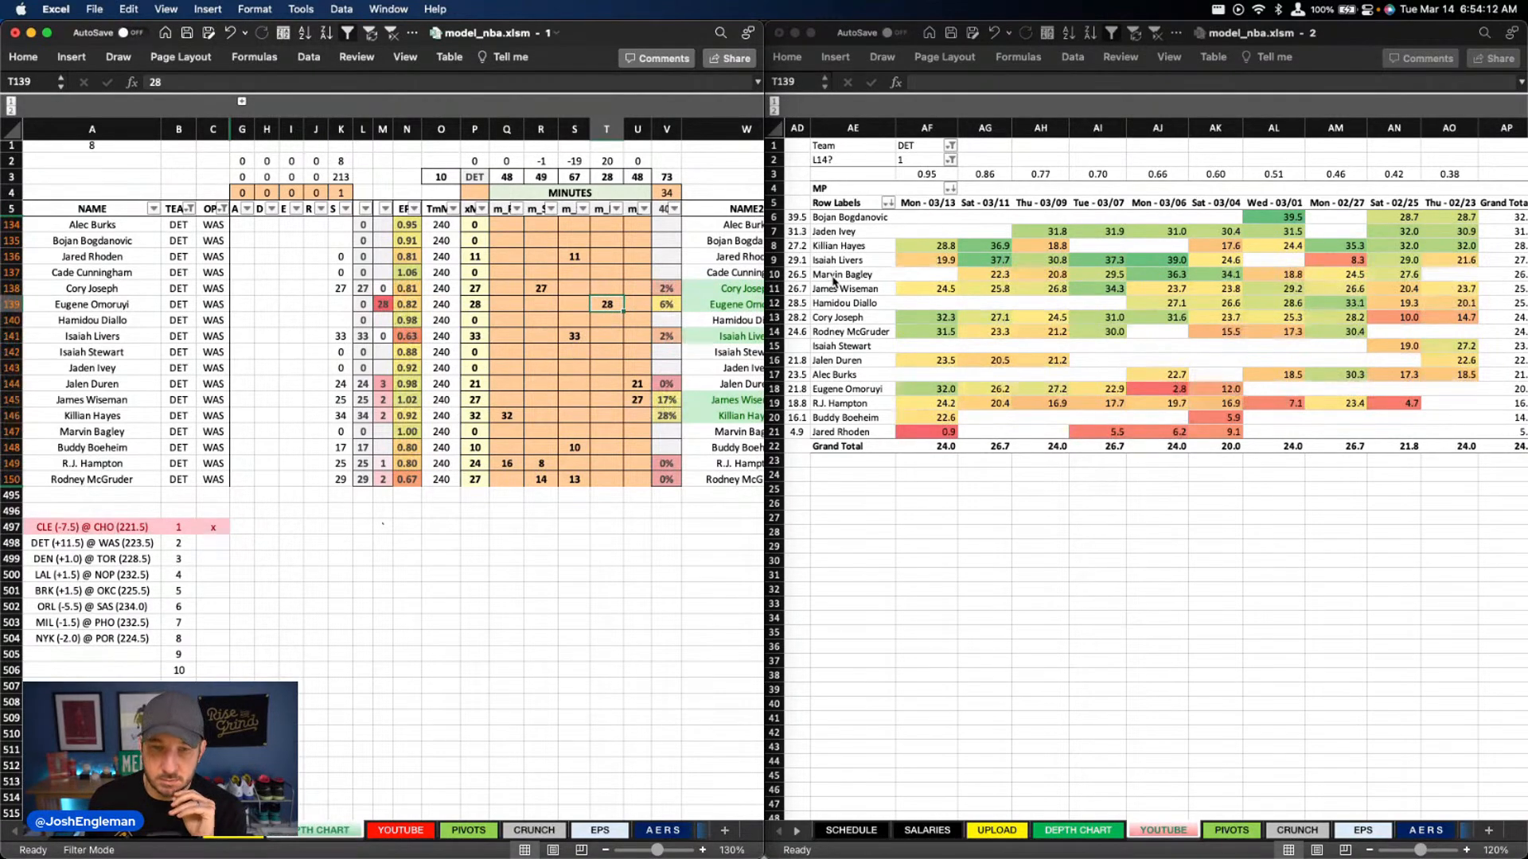
text(29)
key(Return)
key(Up)
key(Up)
key(Up)
key(Up)
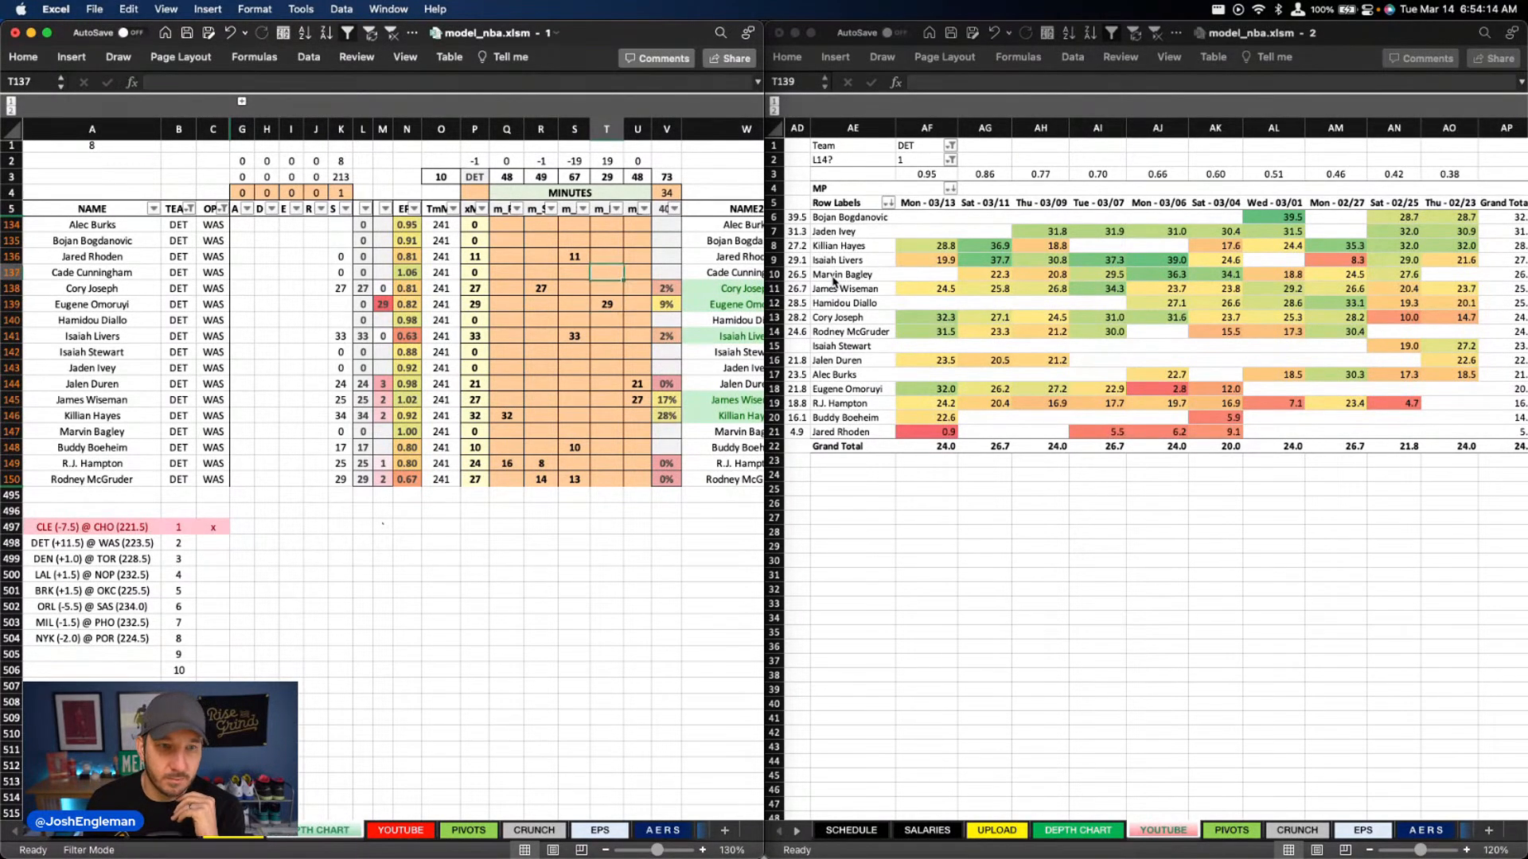
key(Left)
text(10)
key(Return)
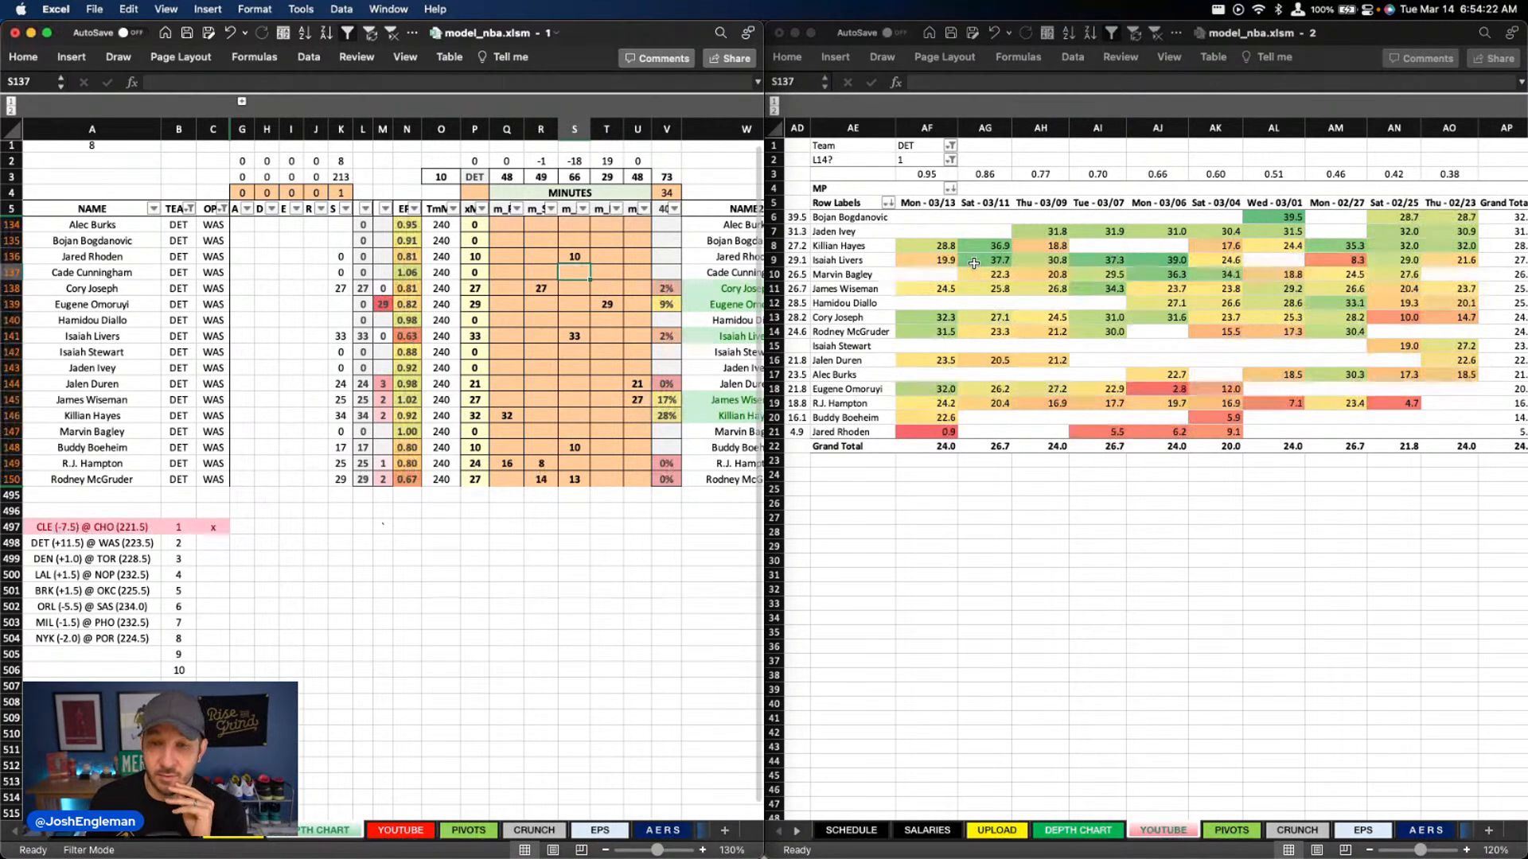
Set the column U minutes to 26 for James Wiseman and 22 for Jalen Duren
click(514, 413)
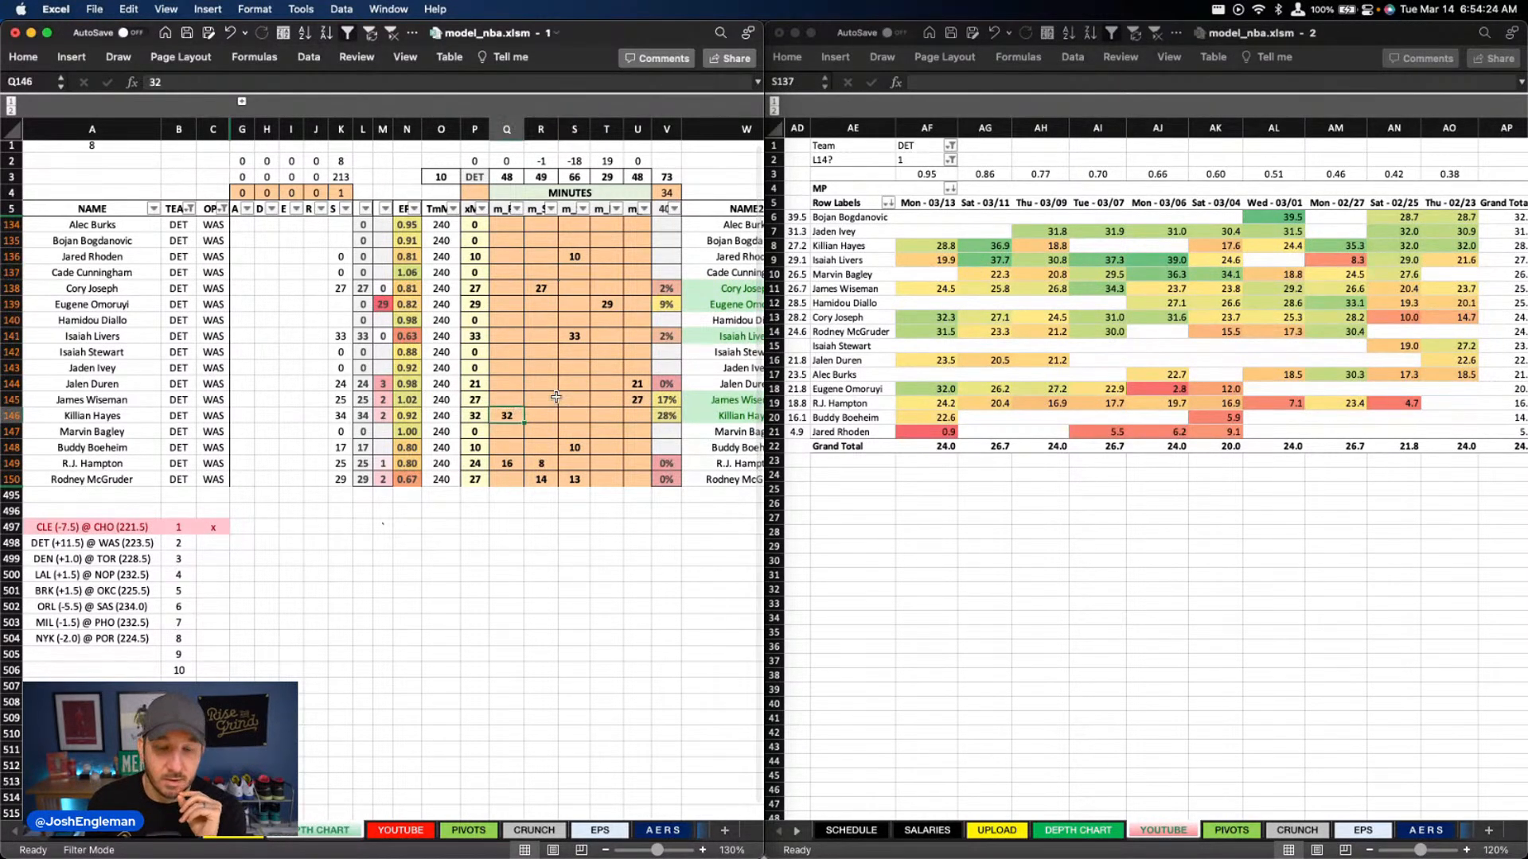
click(634, 396)
text(26)
key(Up)
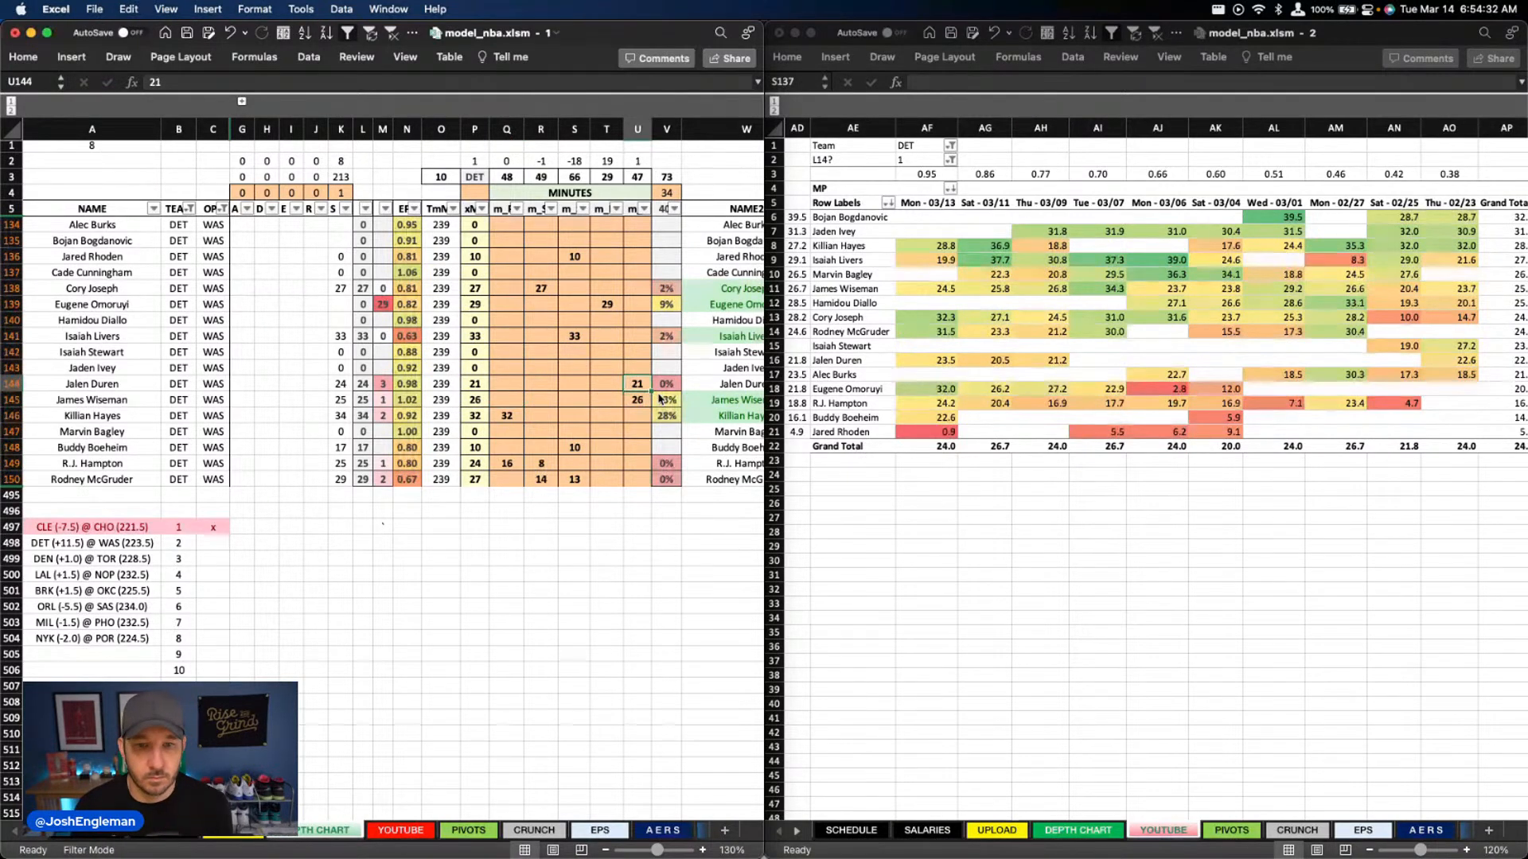
text(22)
key(Return)
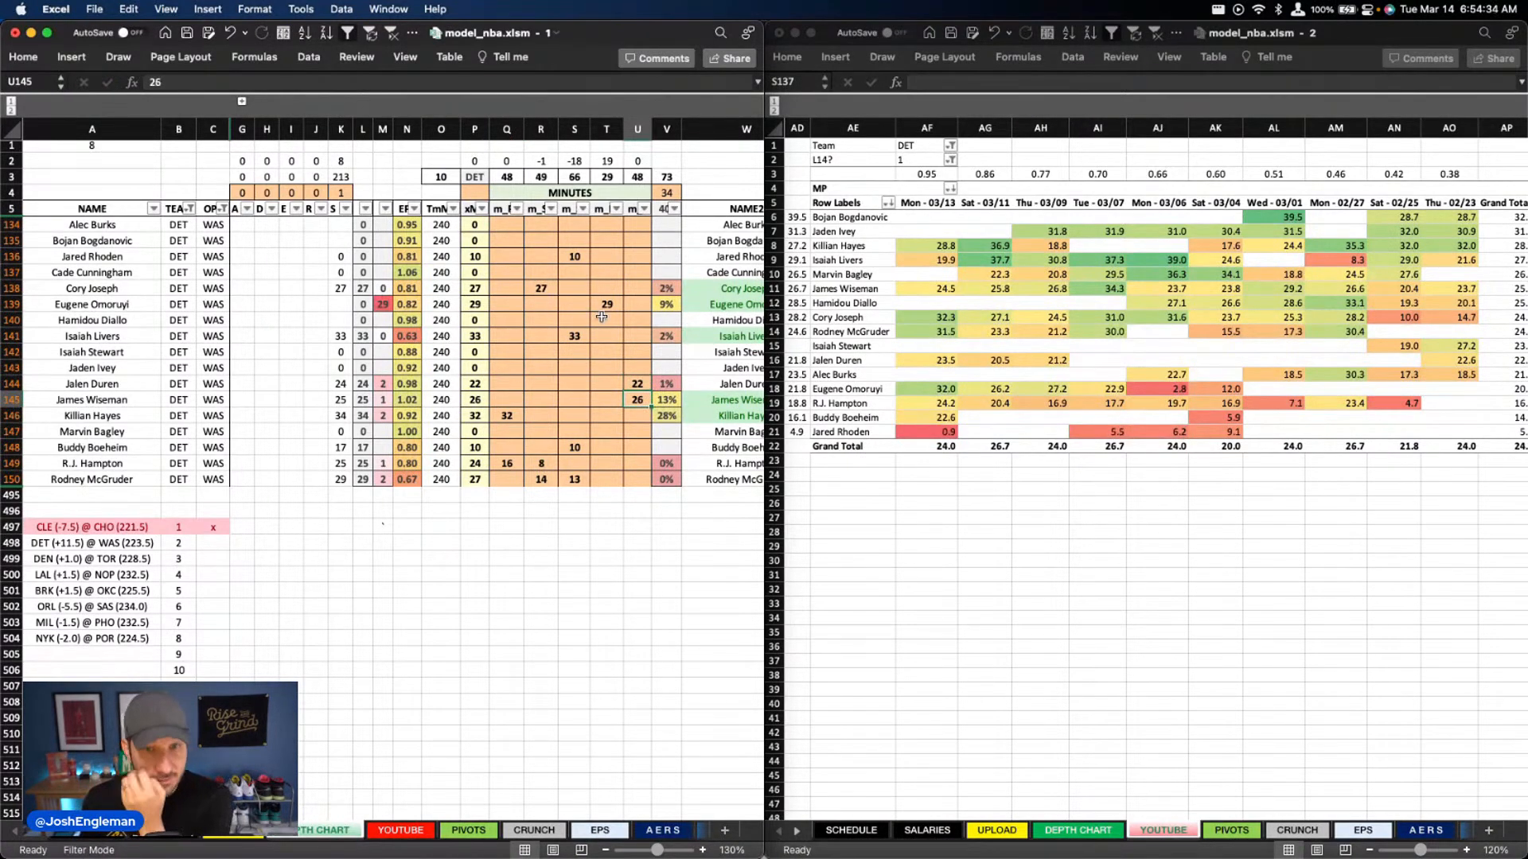
Set the column Q minutes to 31 for Killian Hayes and 1 for Cory Joseph
click(515, 419)
text(32)
key(BackSpace)
text(1)
key(Up)
key(Up)
key(Up)
key(Up)
key(Up)
key(Up)
key(Up)
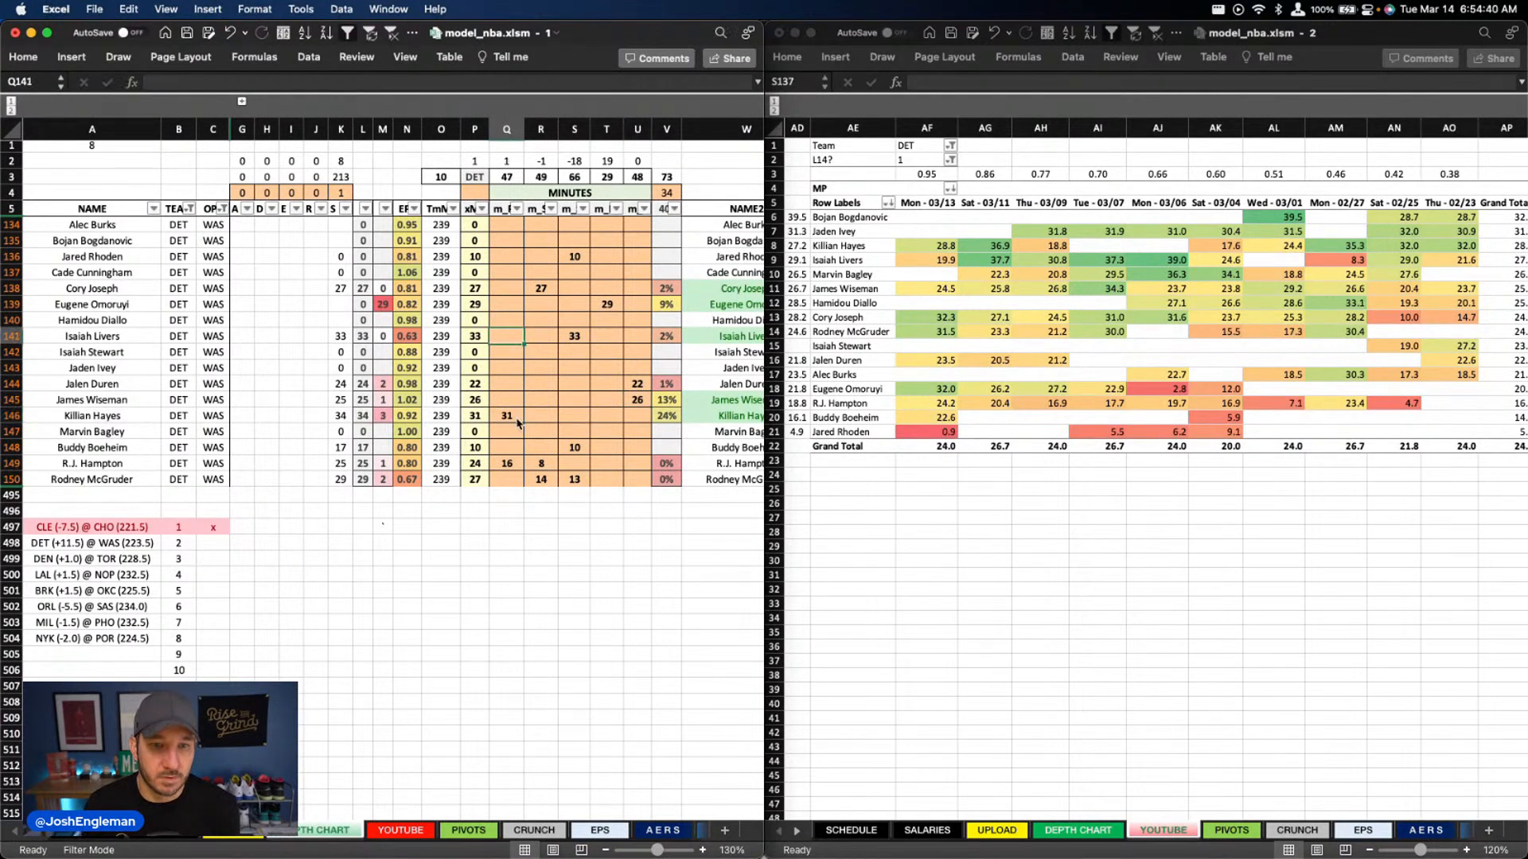
key(Up)
text(1)
key(Return)
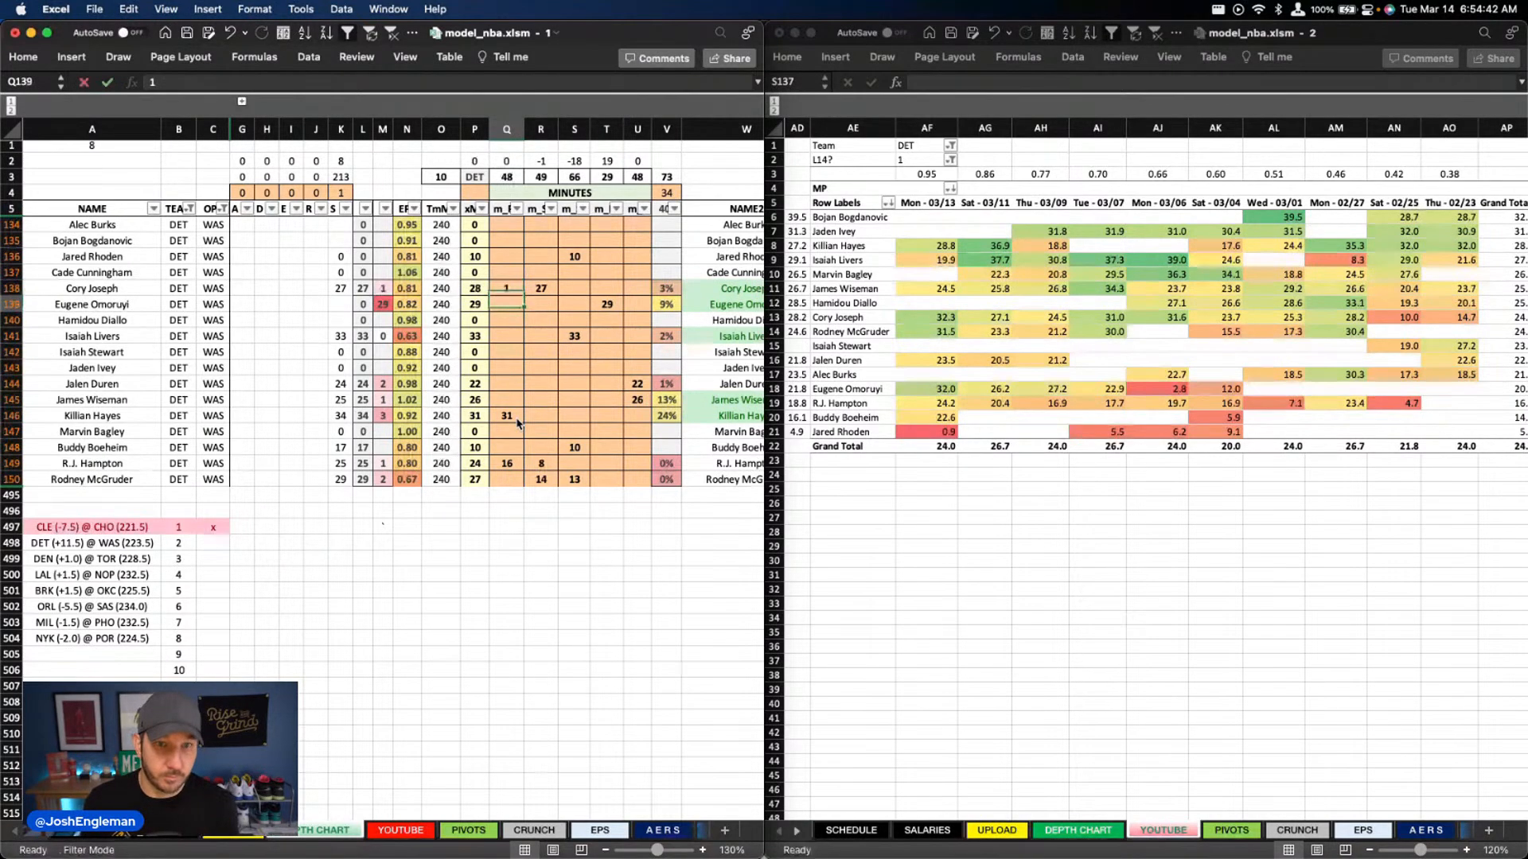
Filter the depth chart's TEAM column to WAS
scroll(541, 426, right, 3)
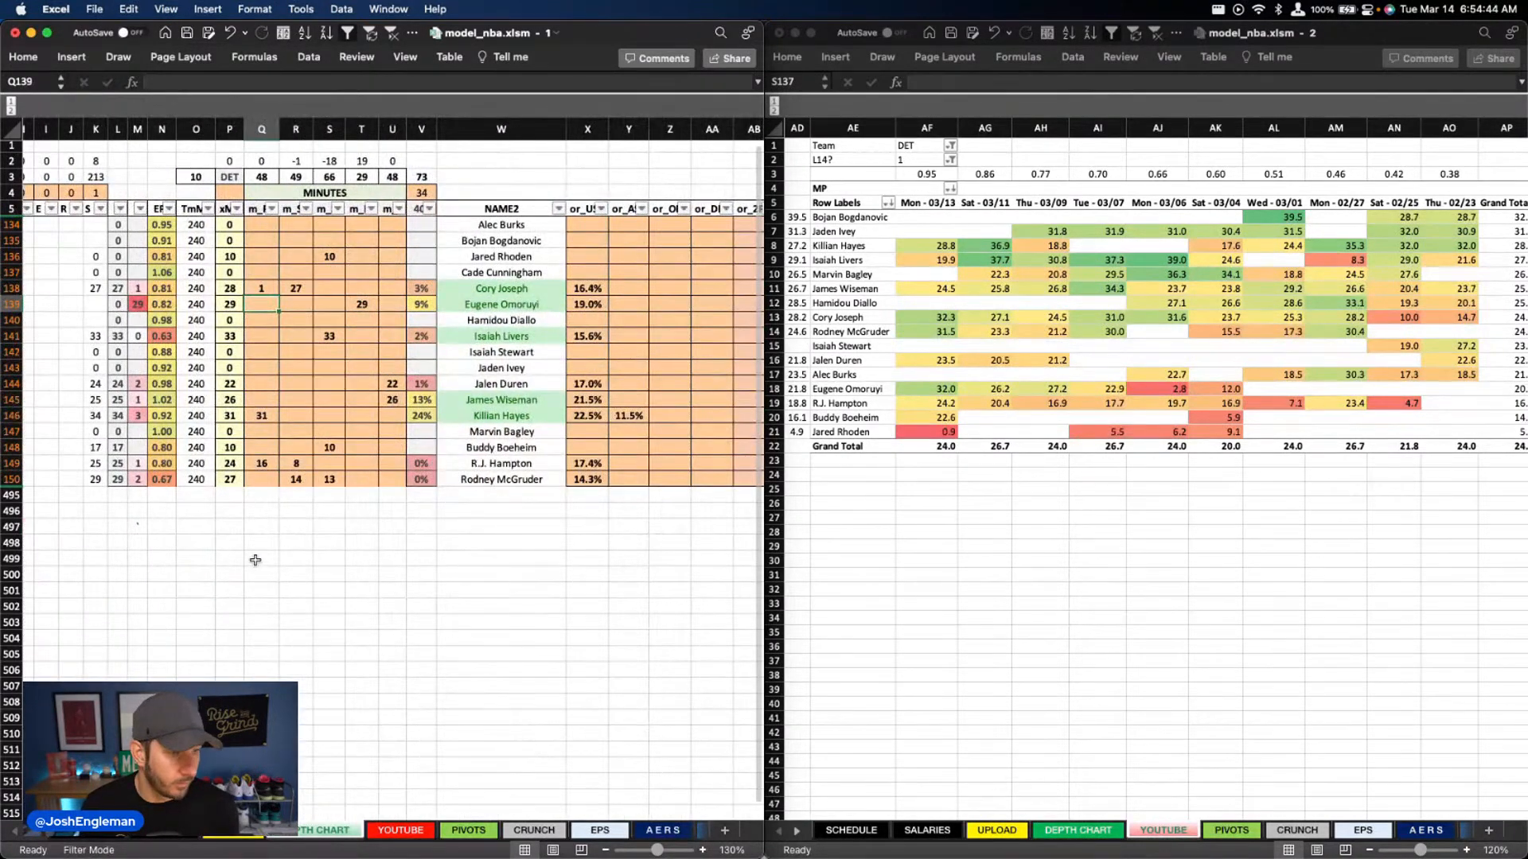
scroll(255, 494, left, 4)
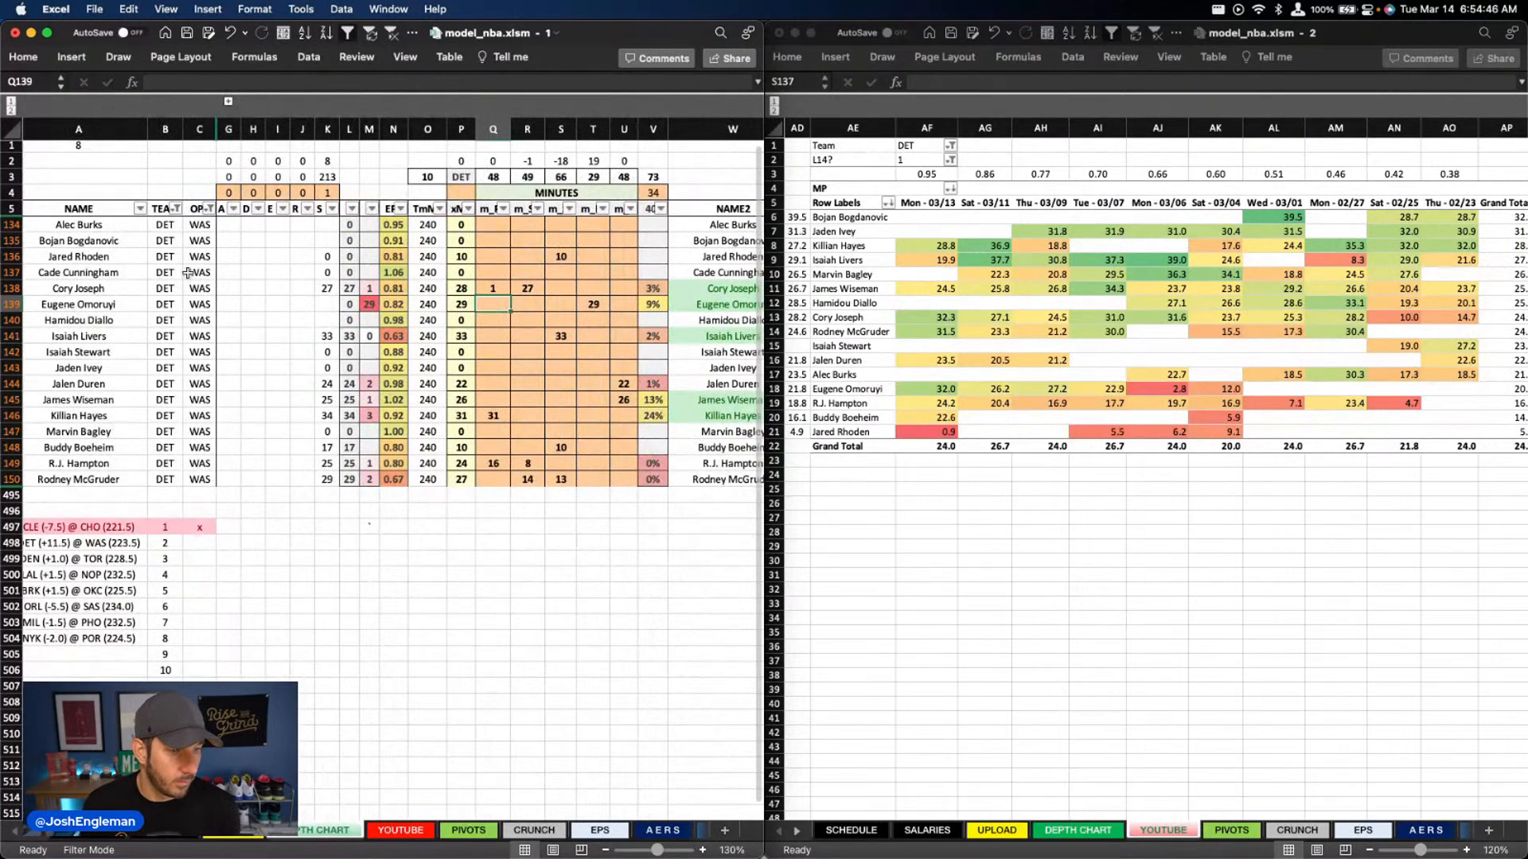
click(175, 209)
text(was)
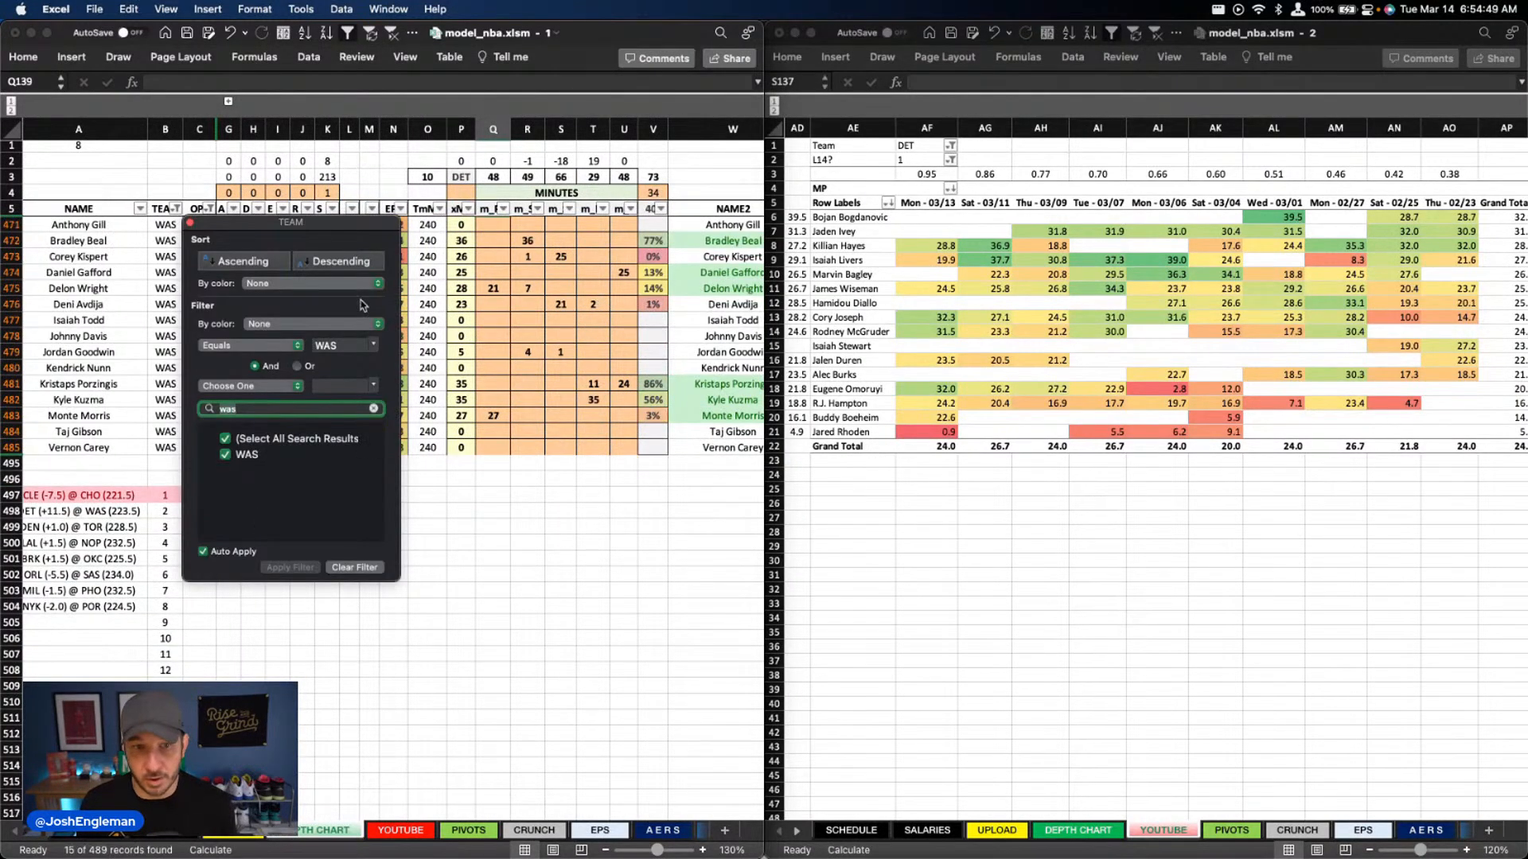
Set the Team filter of the recent minutes pivot to WAS
click(919, 147)
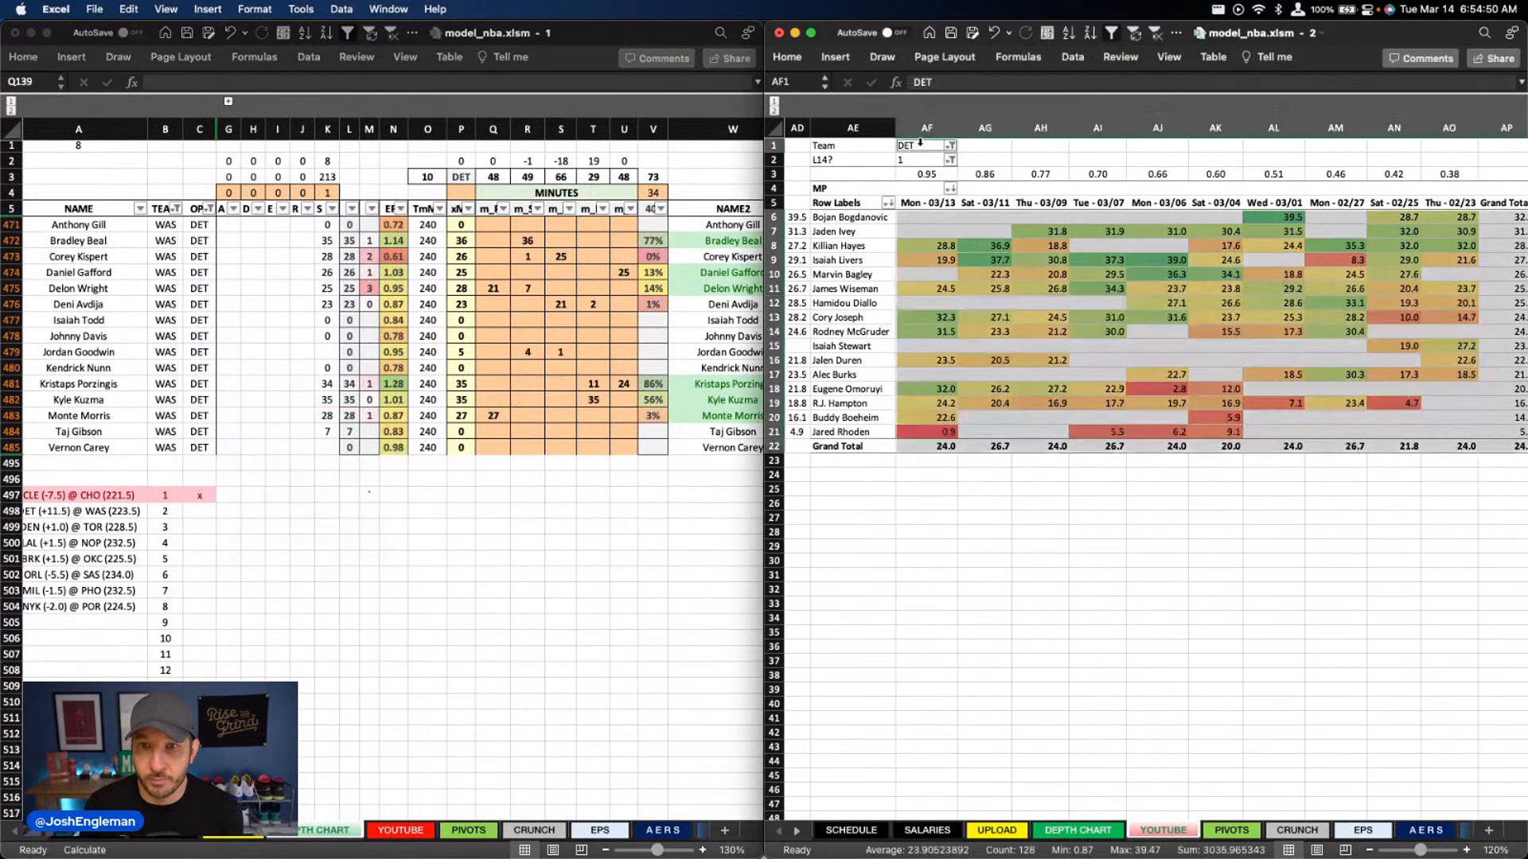
click(919, 145)
text(was)
key(Return)
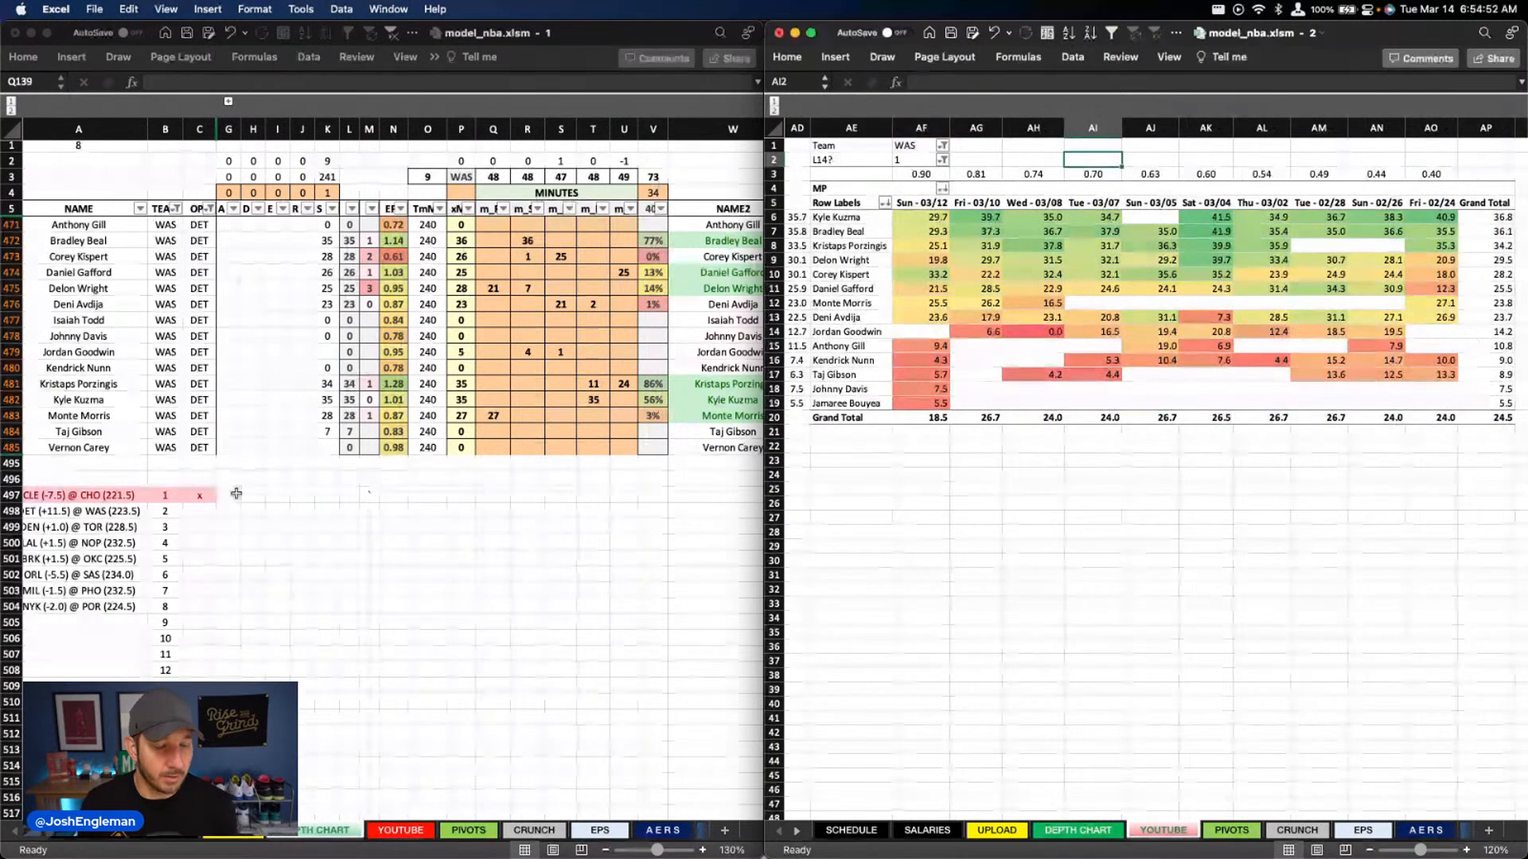
click(364, 506)
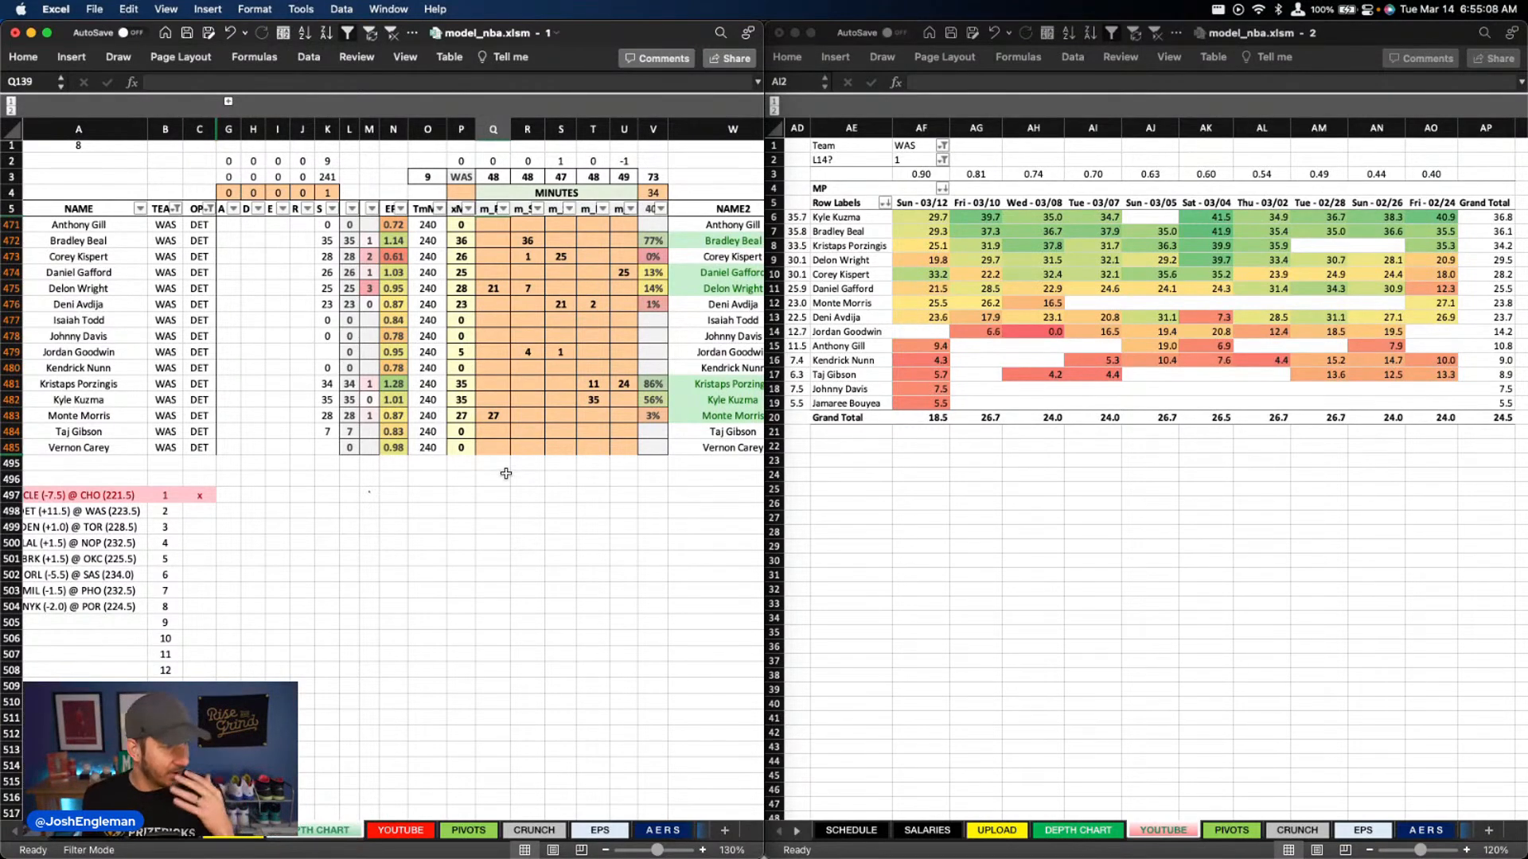
scroll(437, 373, left, 1)
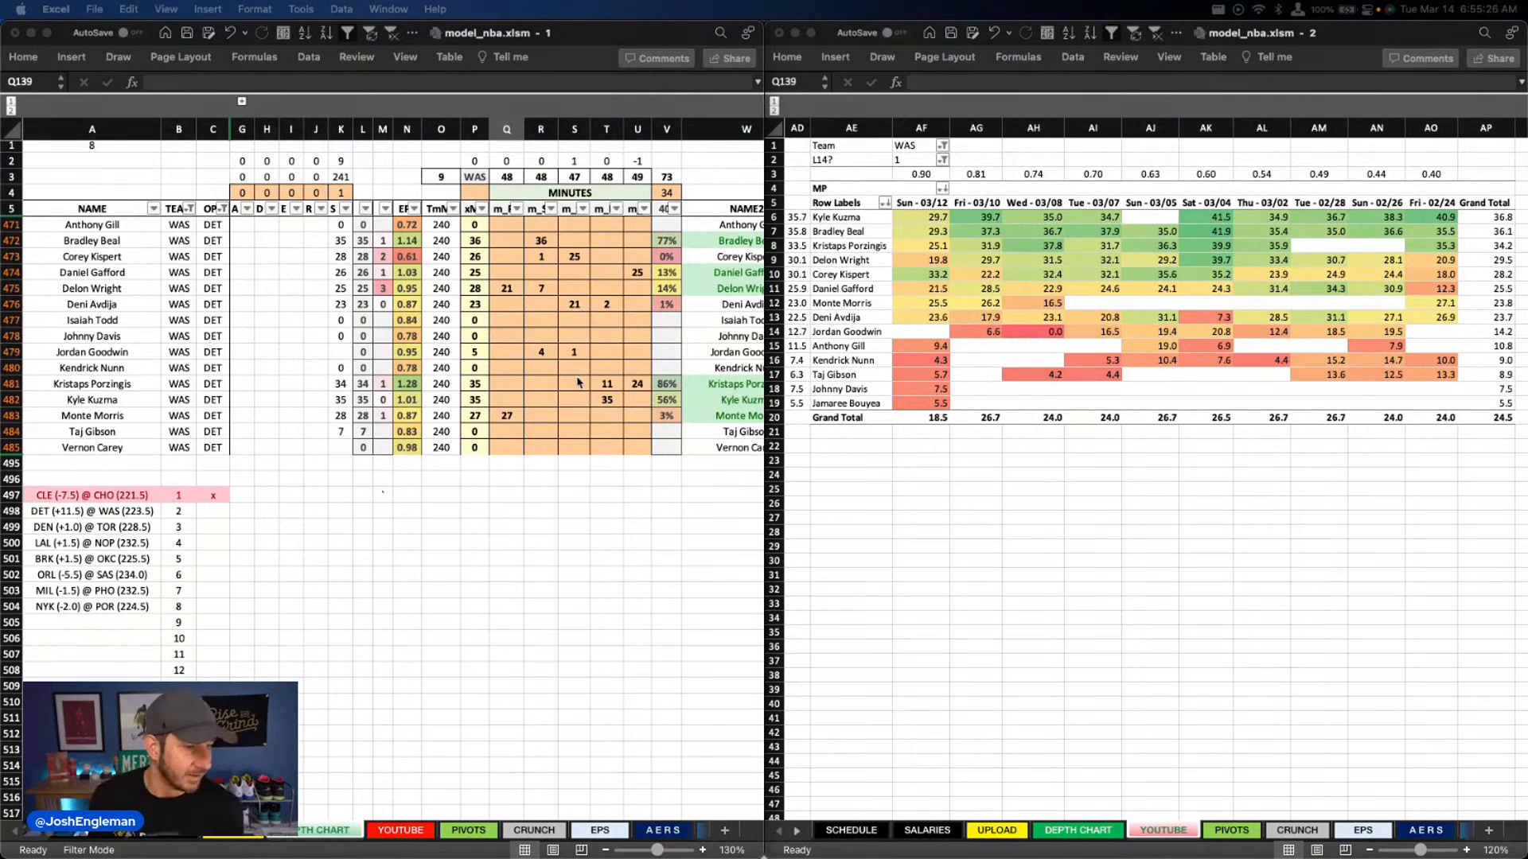
click(425, 405)
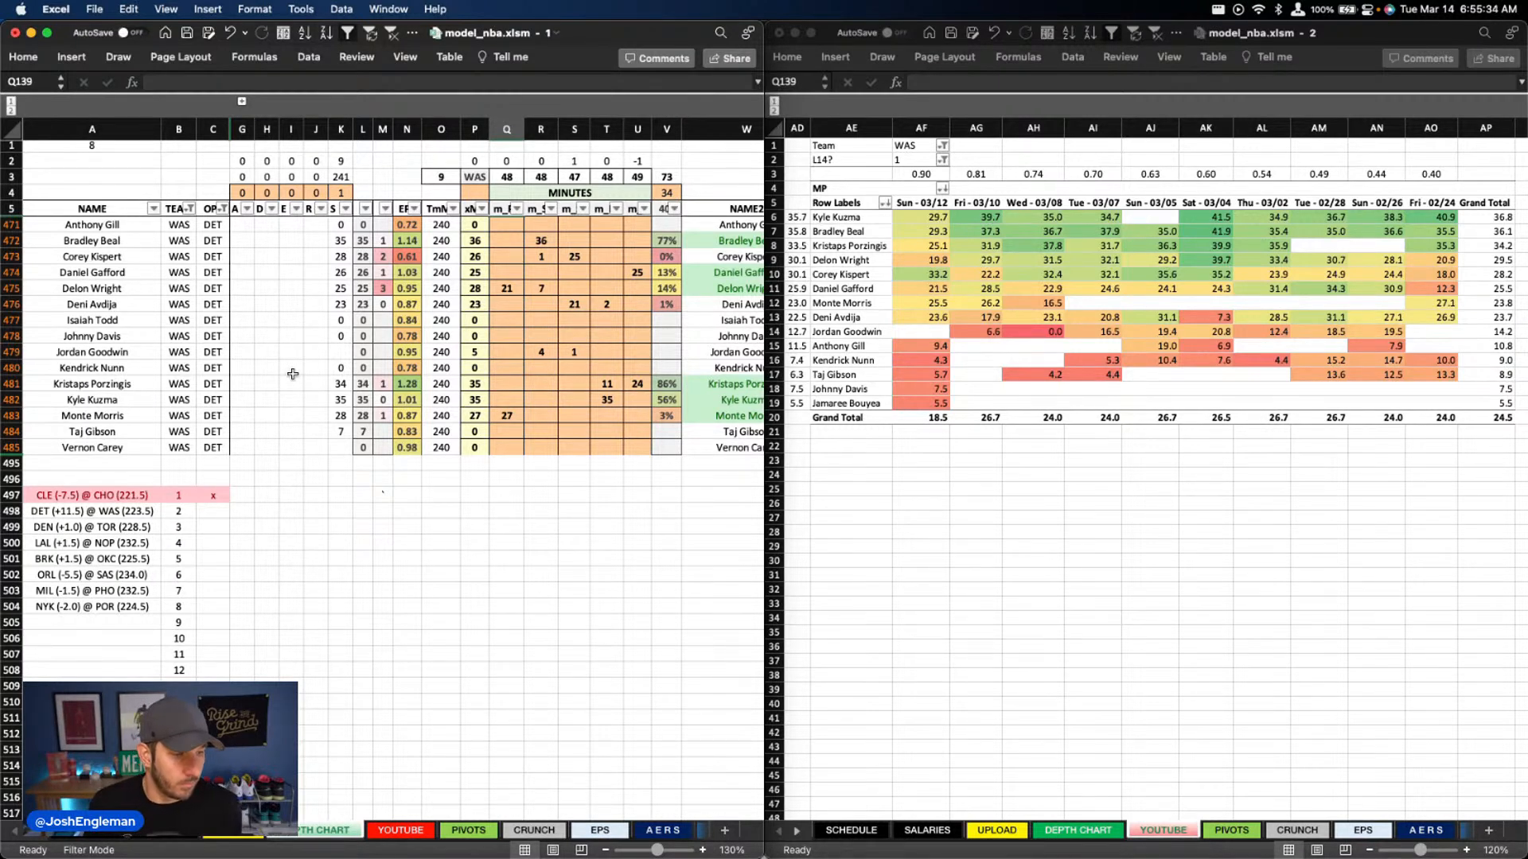
scroll(180, 425, down, 3)
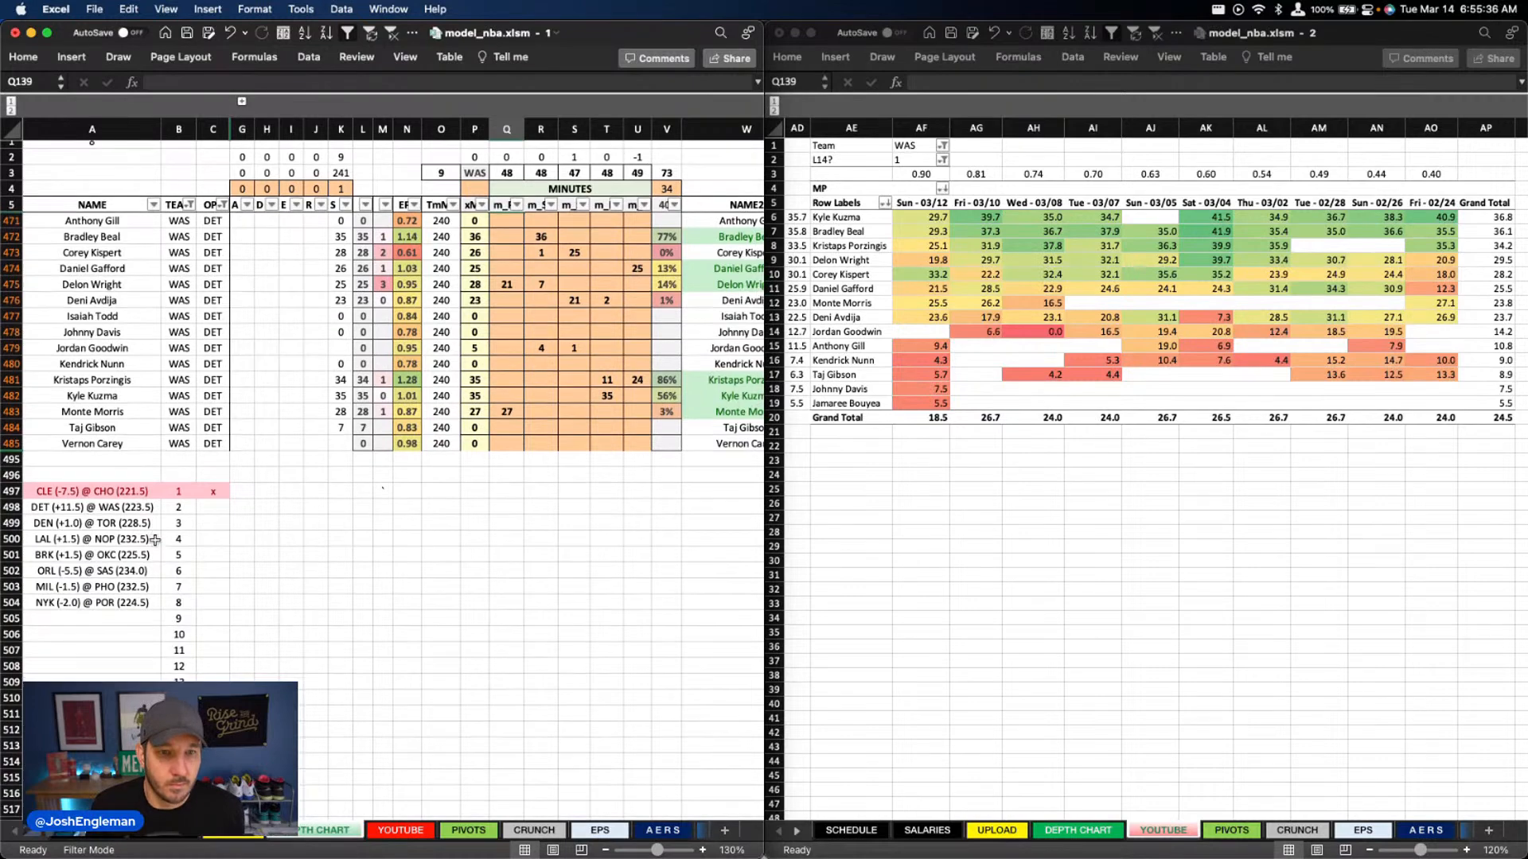
scroll(462, 345, up, 3)
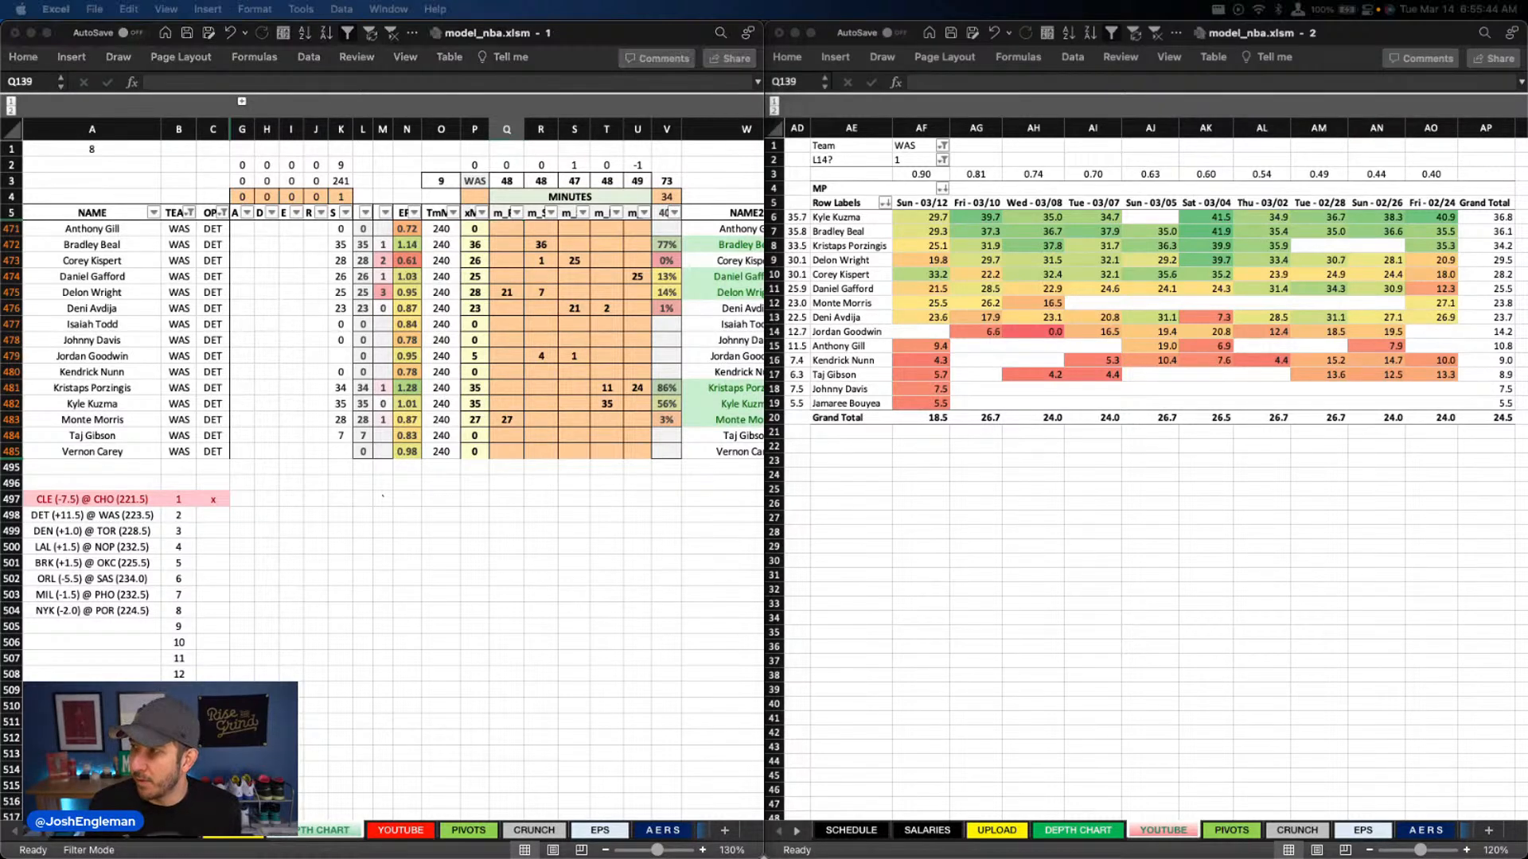
click(628, 303)
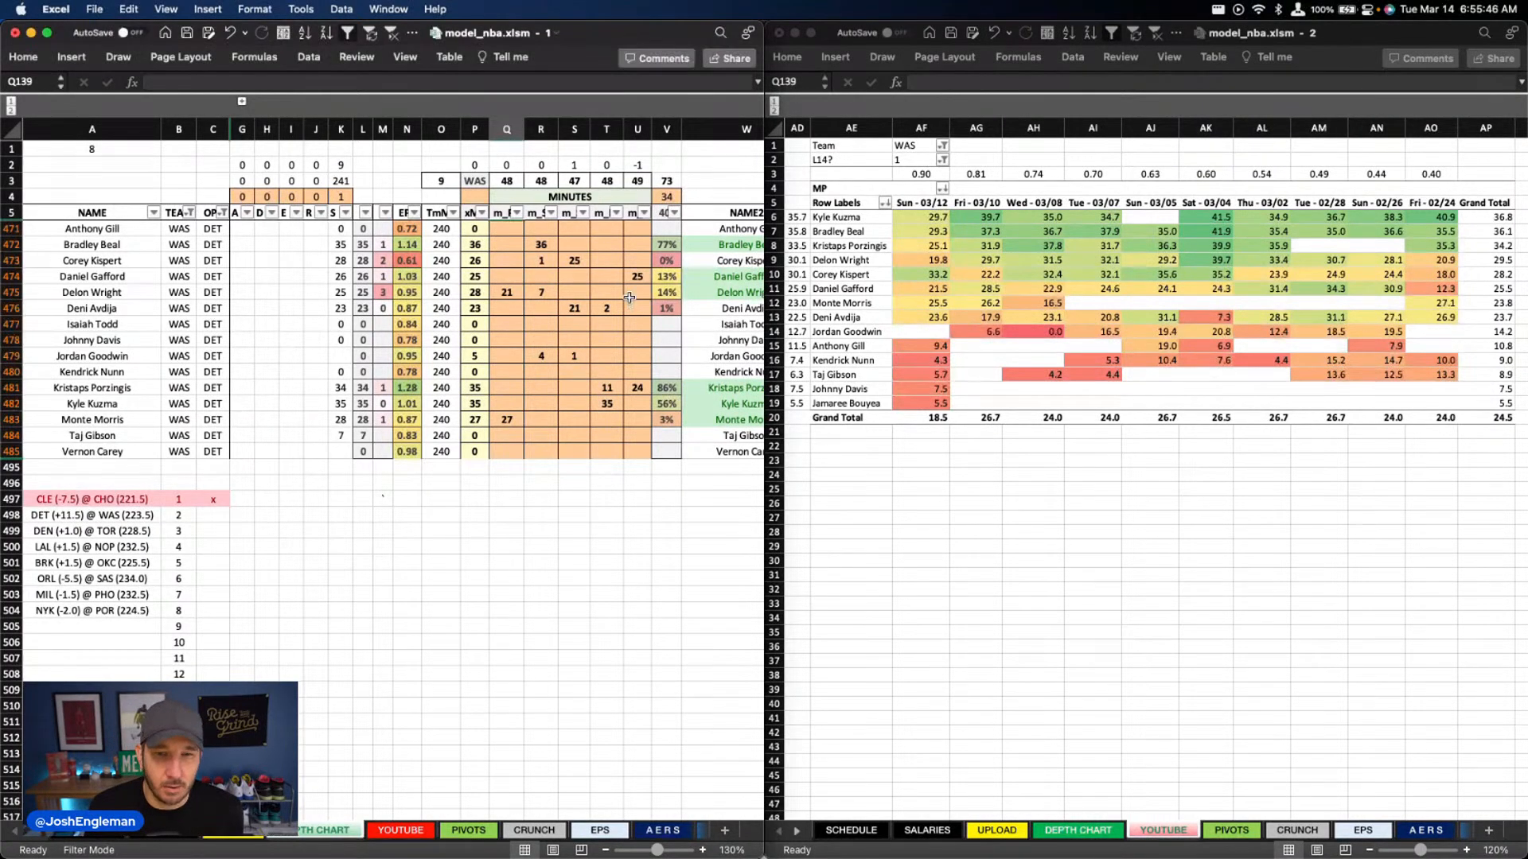
Set Washington's column R minutes to 5 for Delon Wright and 3 for Corey Kispert
click(541, 293)
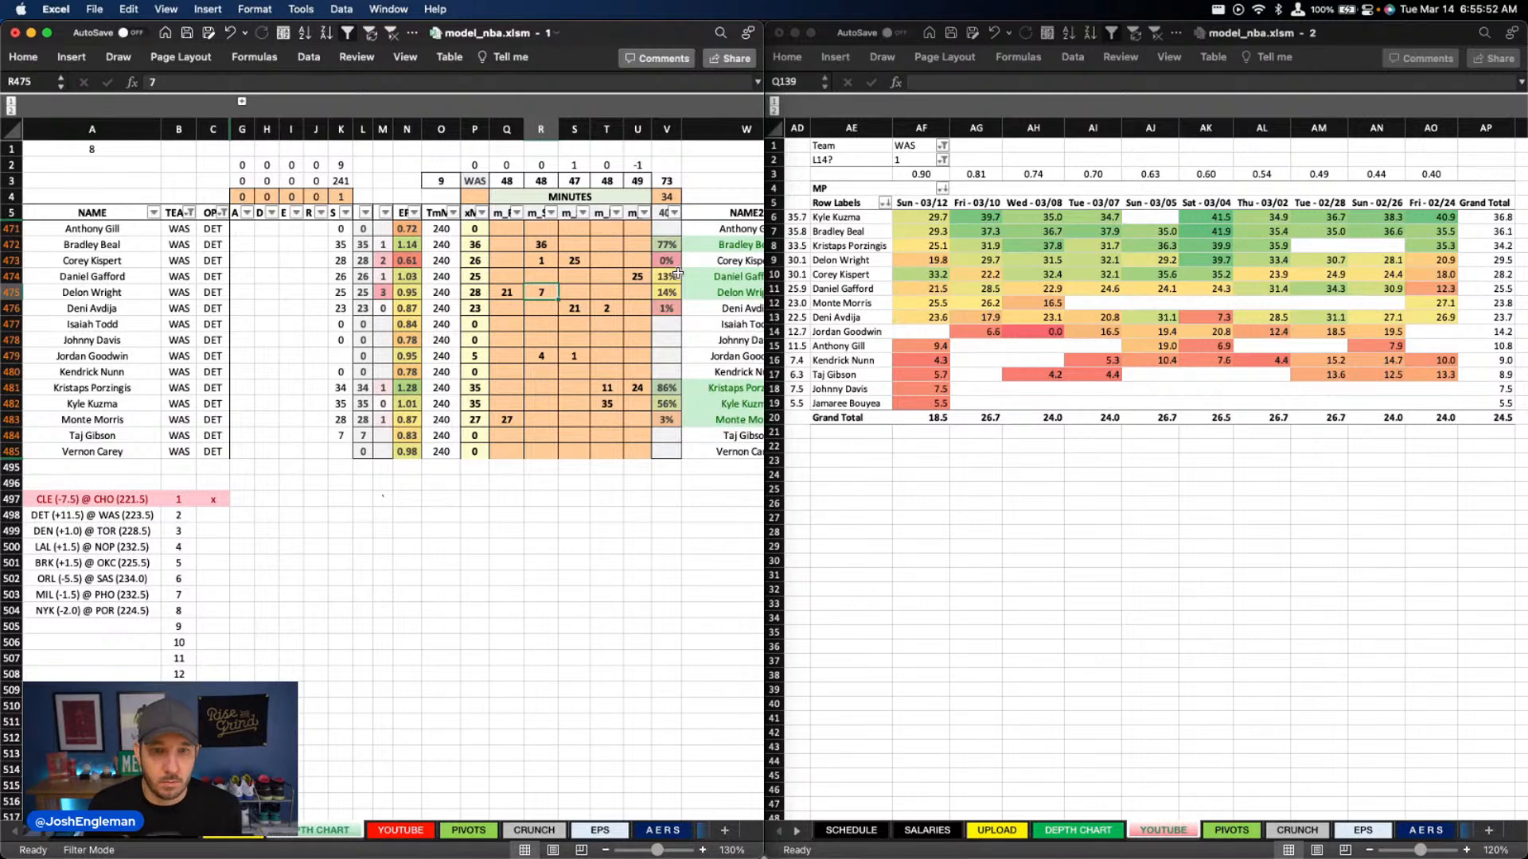
text(5)
key(Up)
key(Up)
text(3)
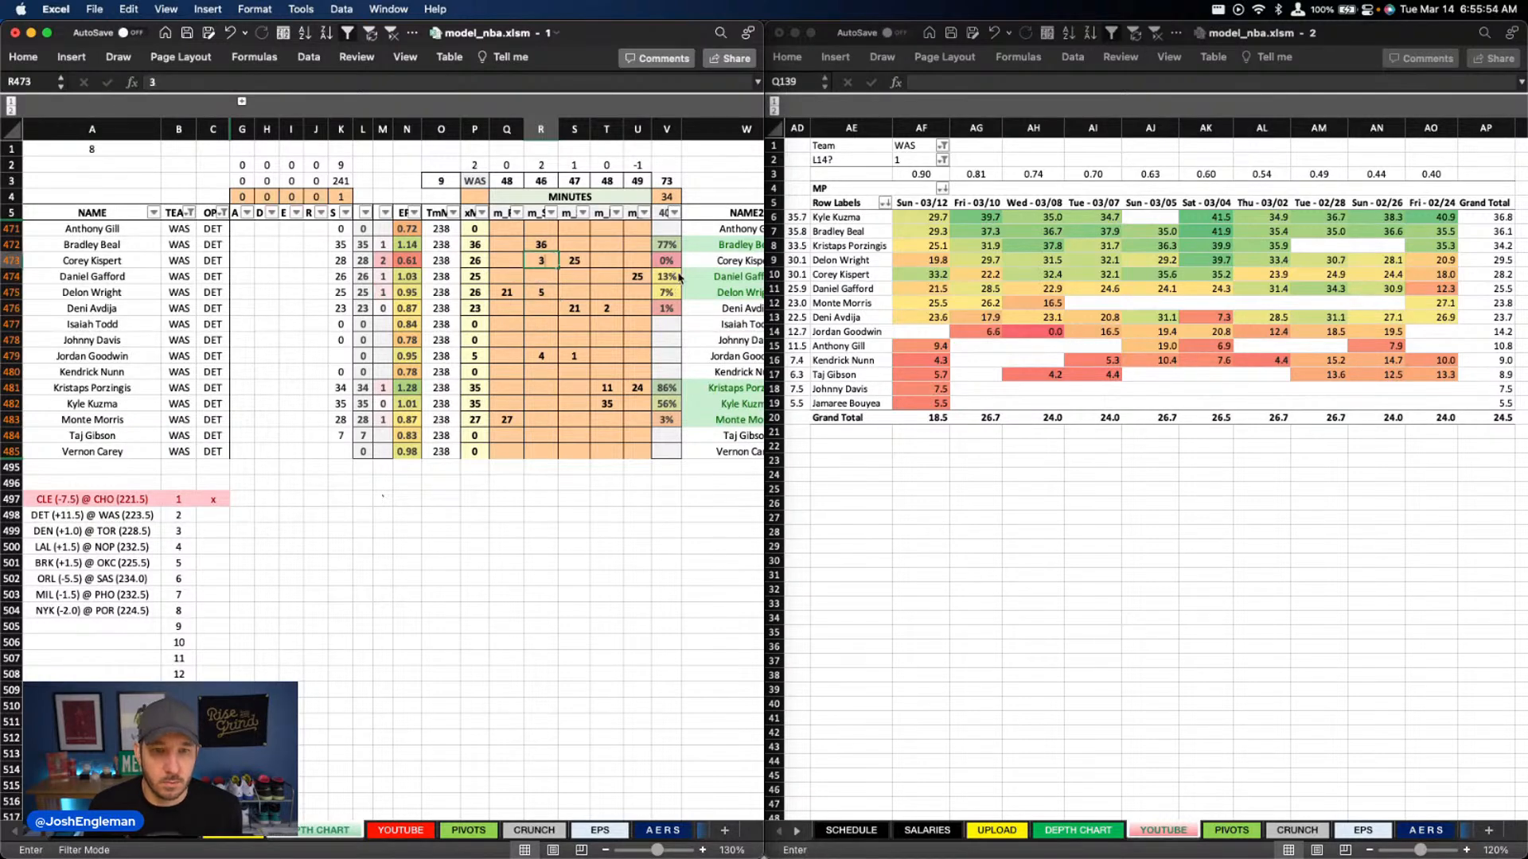
key(Return)
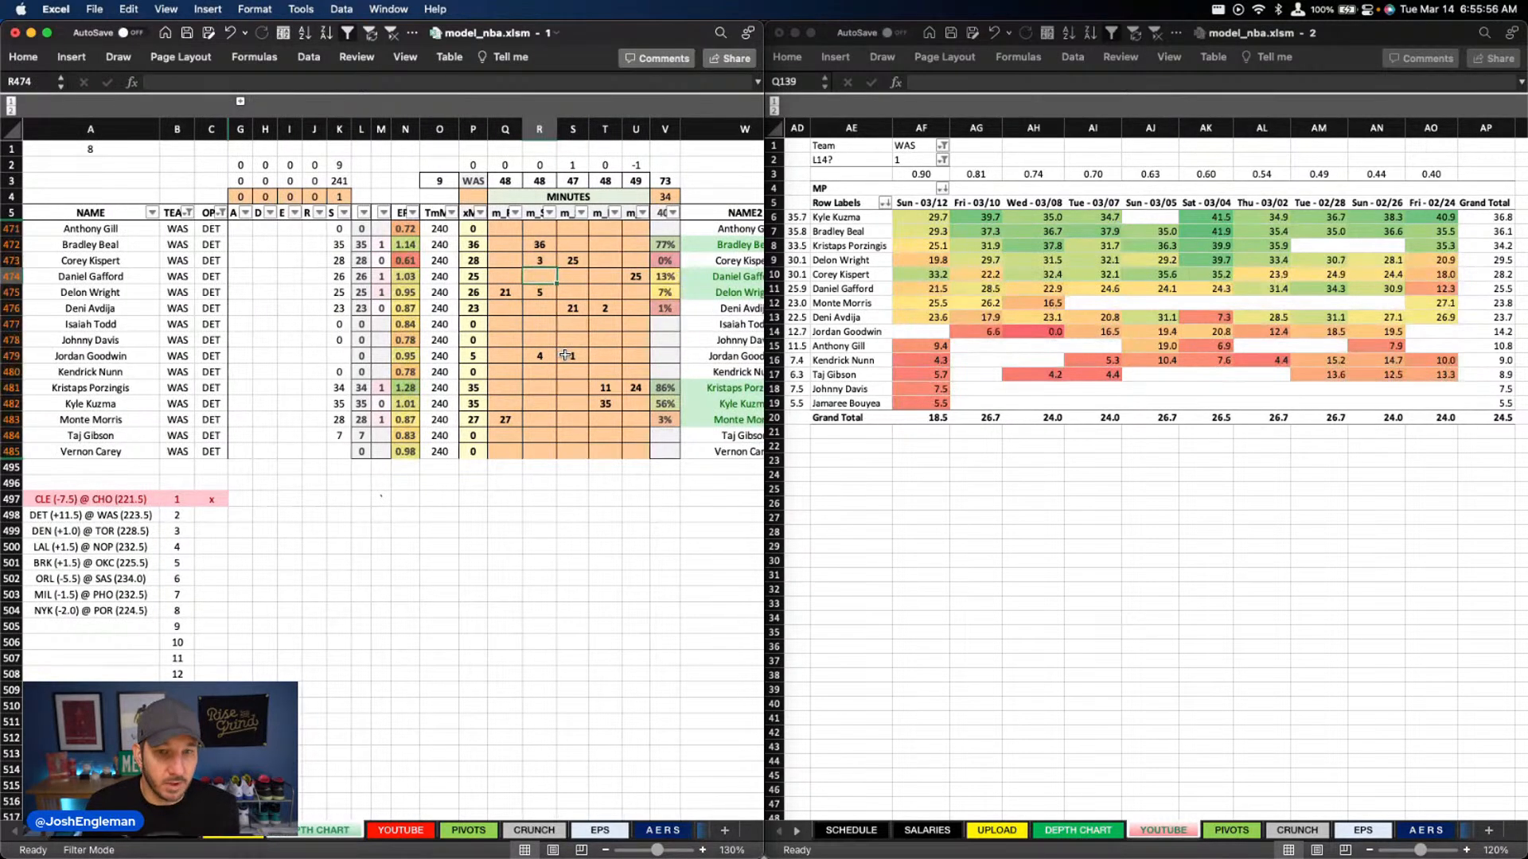
Review Washington's DraftKings and FanDuel projections on the YOUTUBE sheet, focusing on the BOOM values of the top three DraftKings players
scroll(566, 355, right, 5)
scroll(549, 355, left, 4)
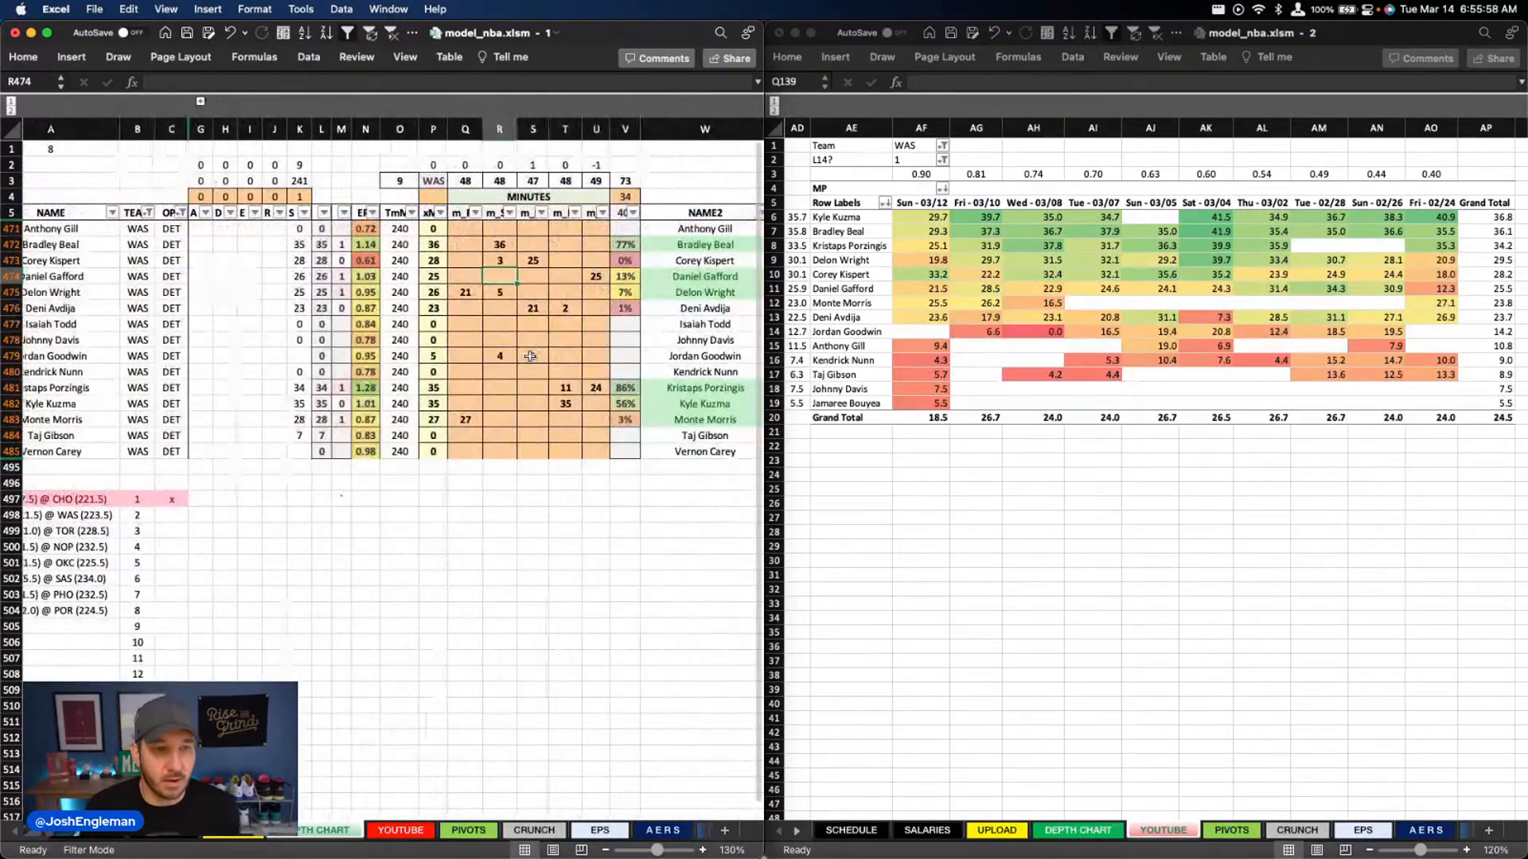
scroll(524, 356, left, 1)
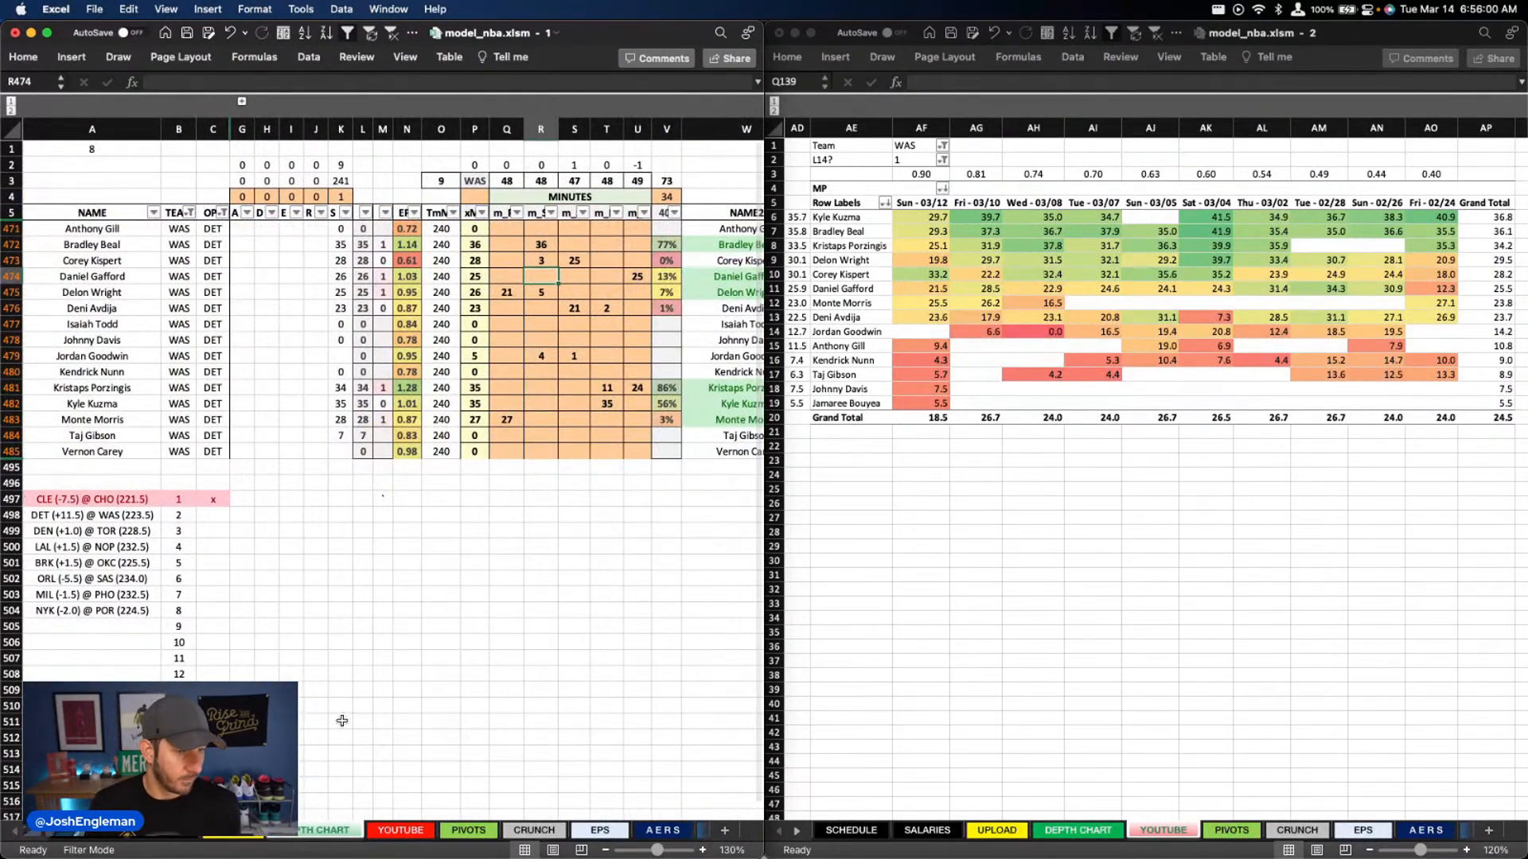
click(396, 831)
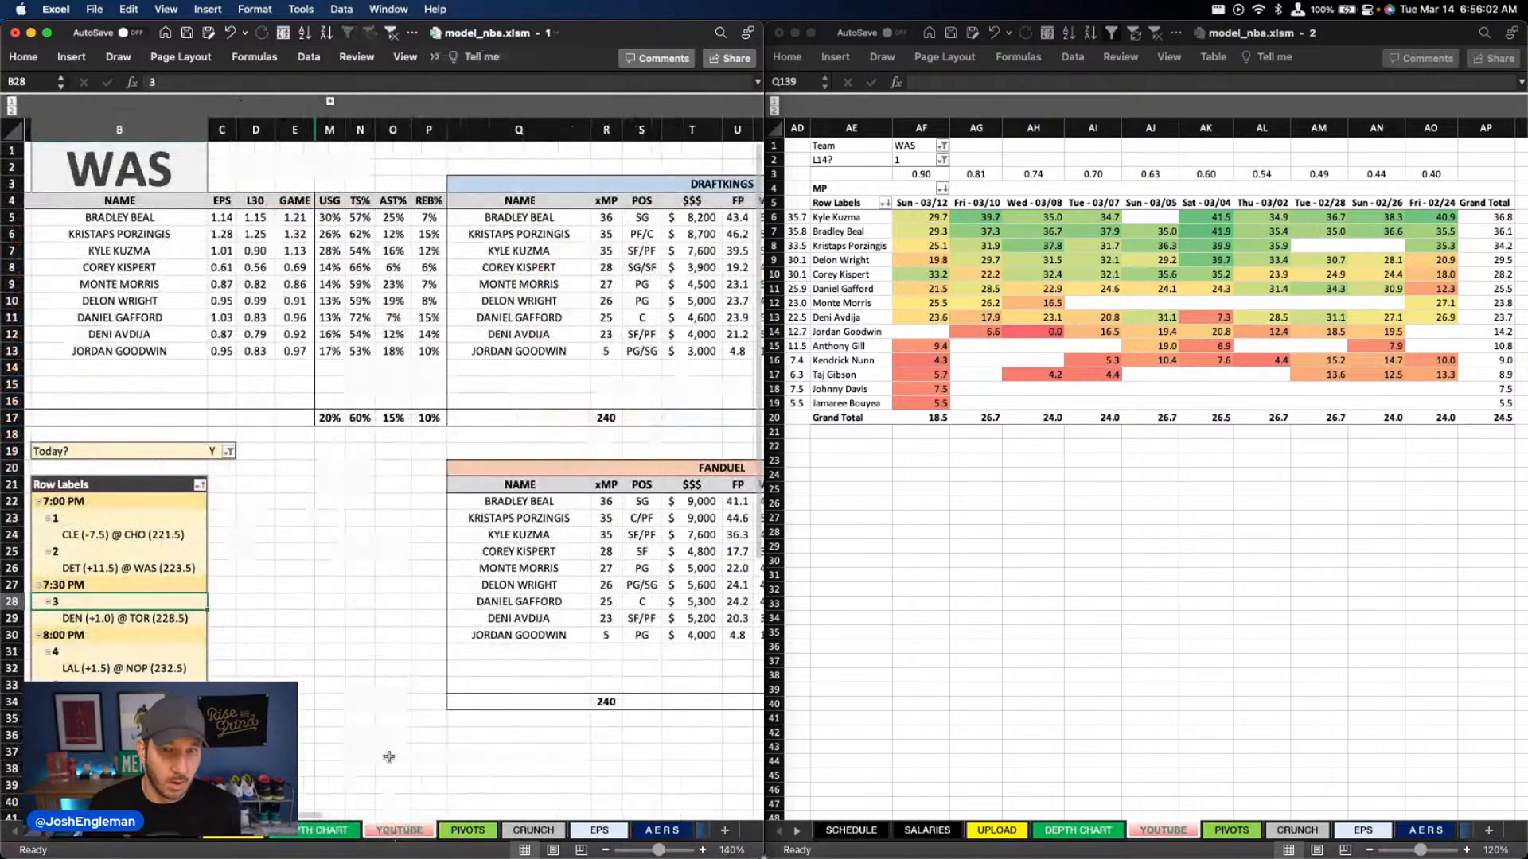
scroll(388, 756, right, 6)
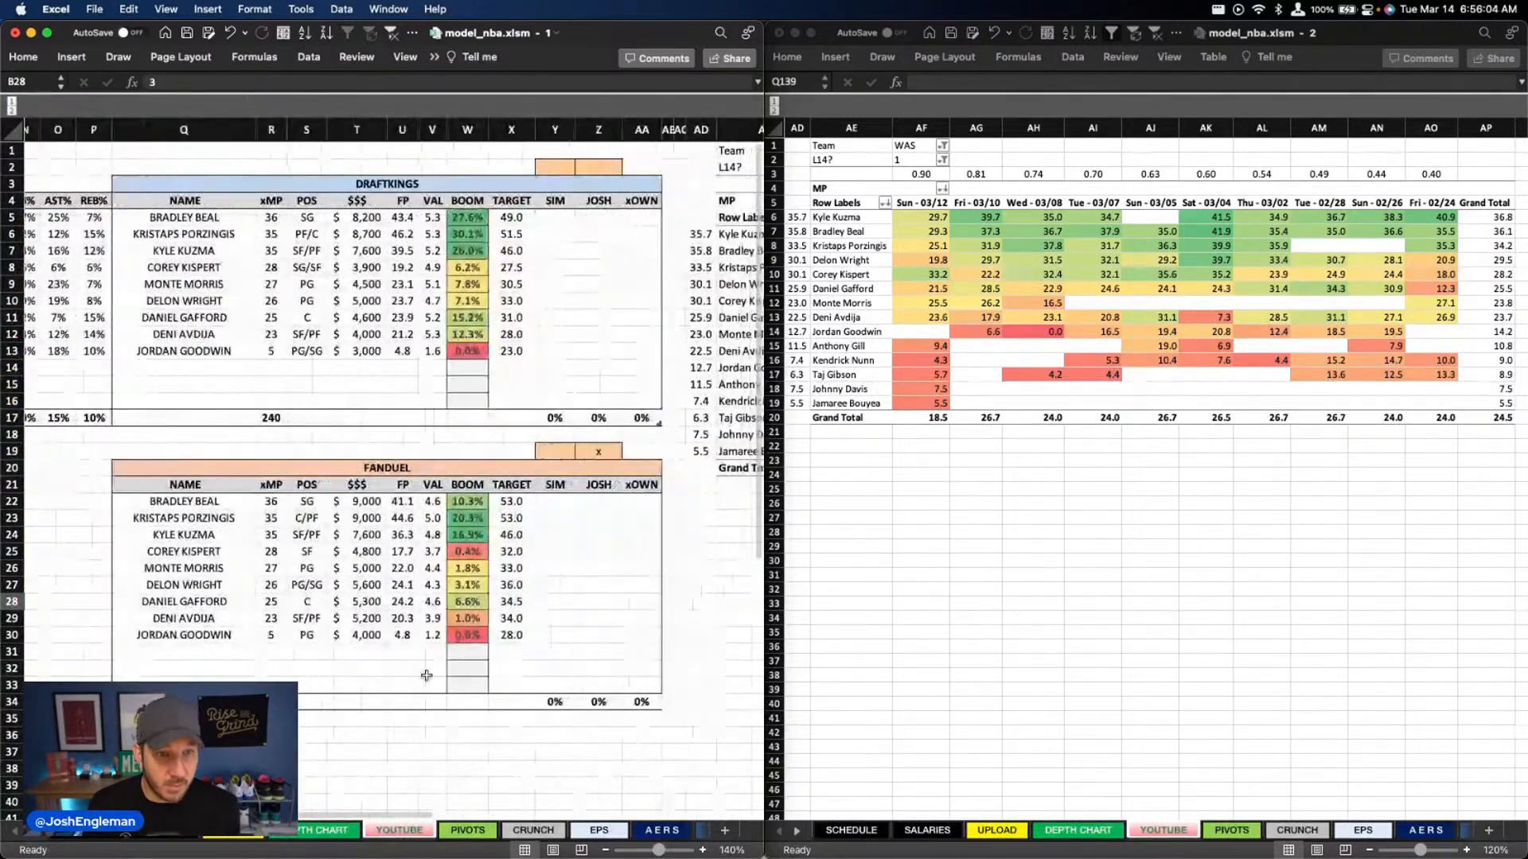
scroll(427, 676, right, 1)
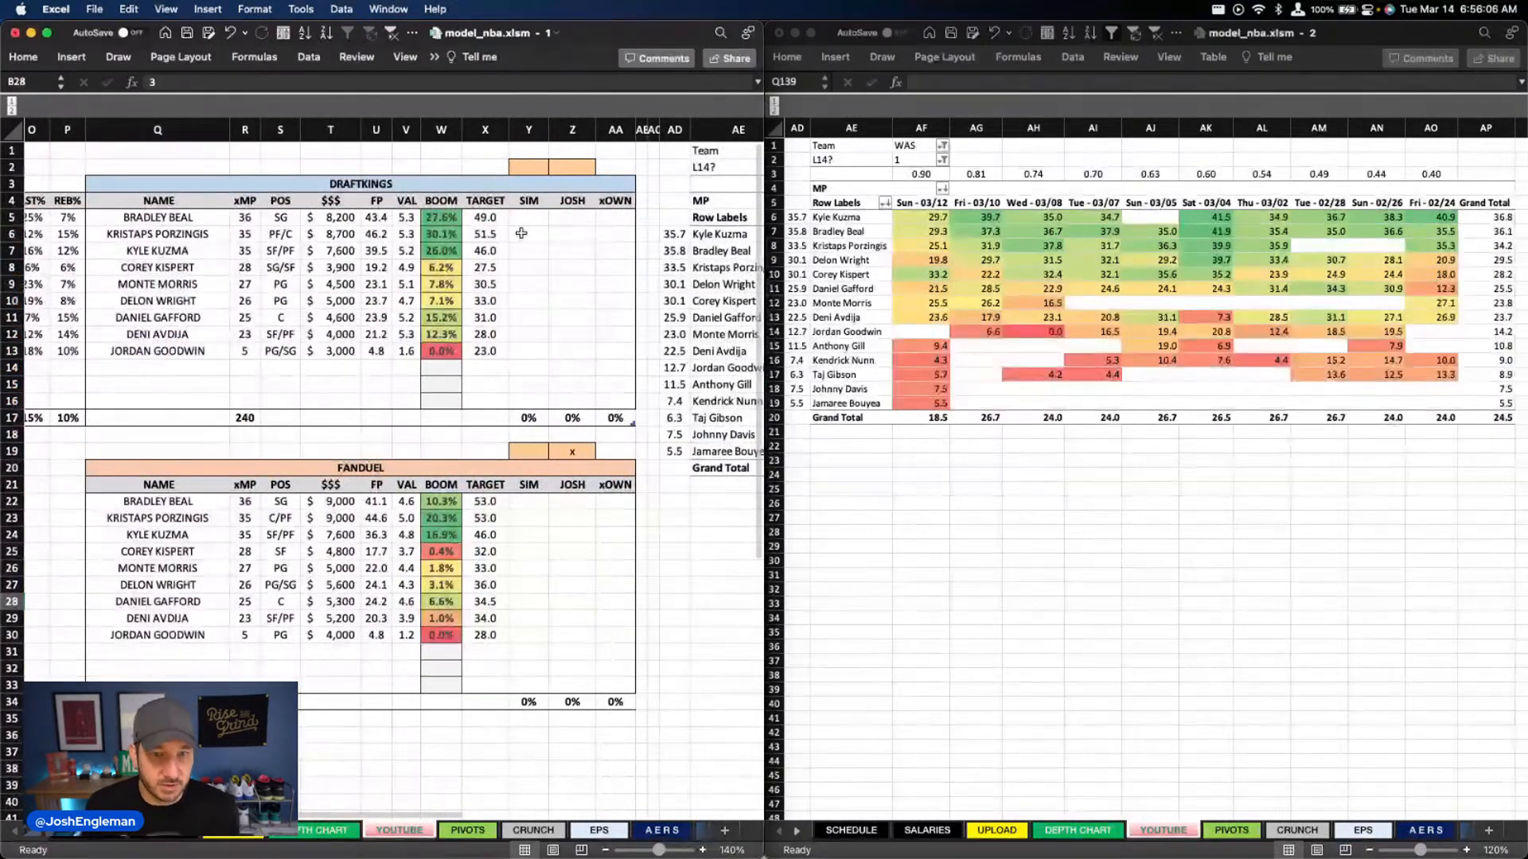
drag(443, 217, 463, 253)
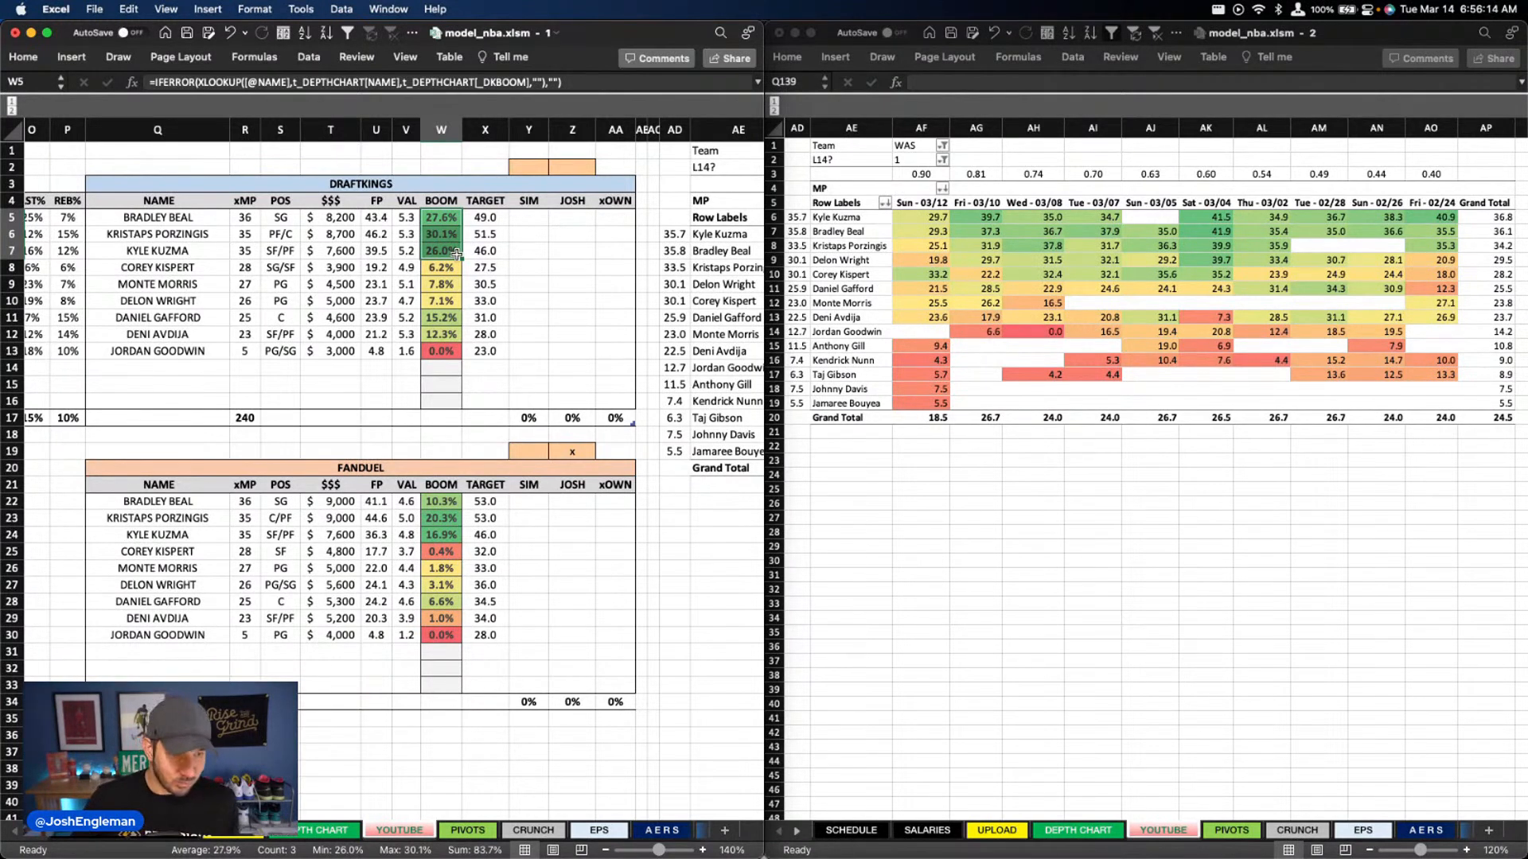
click(562, 268)
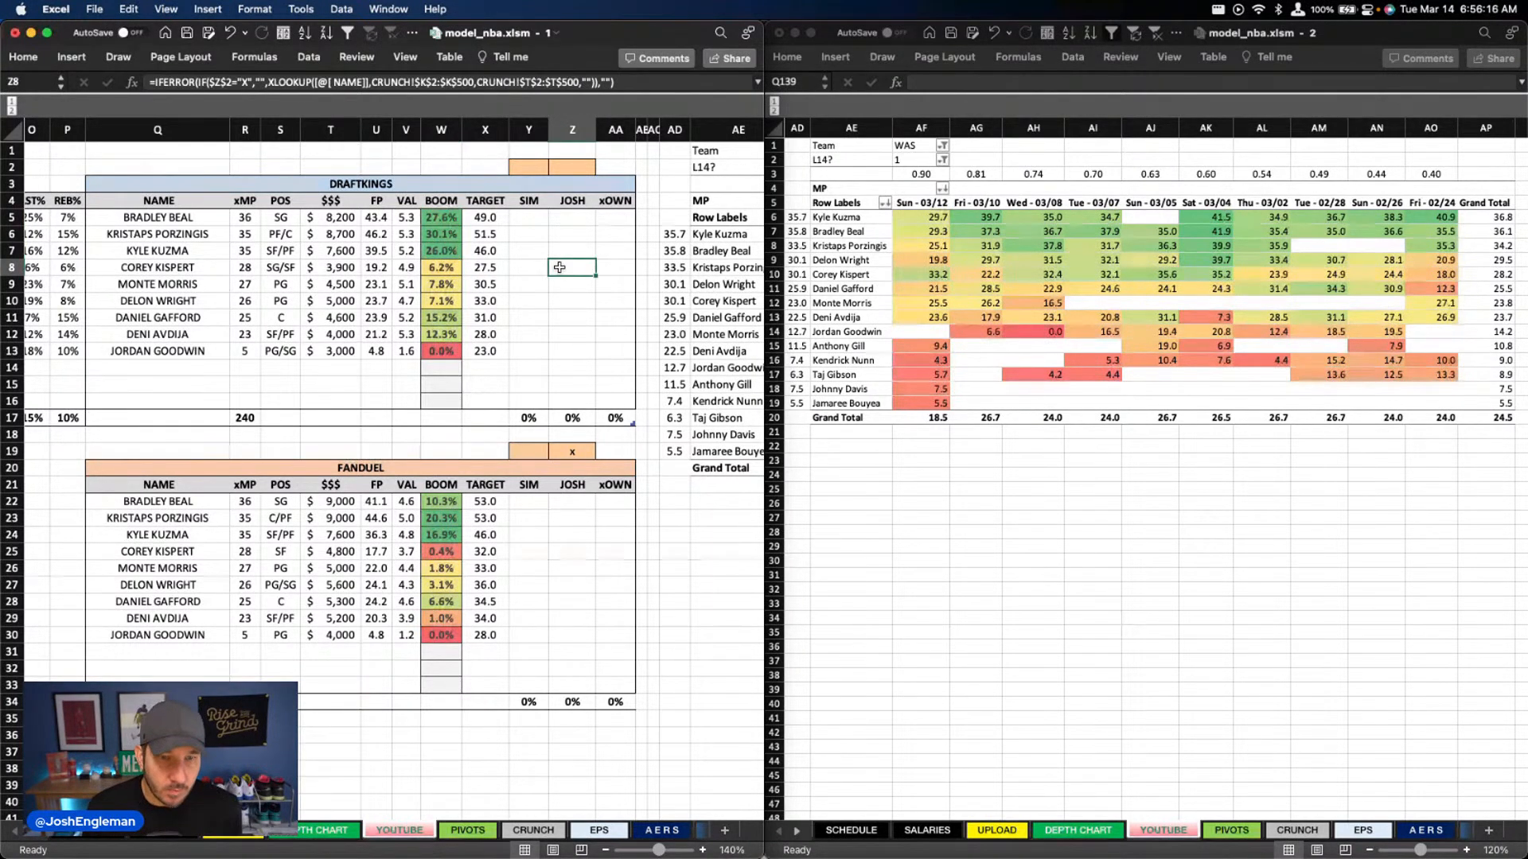
drag(439, 217, 245, 250)
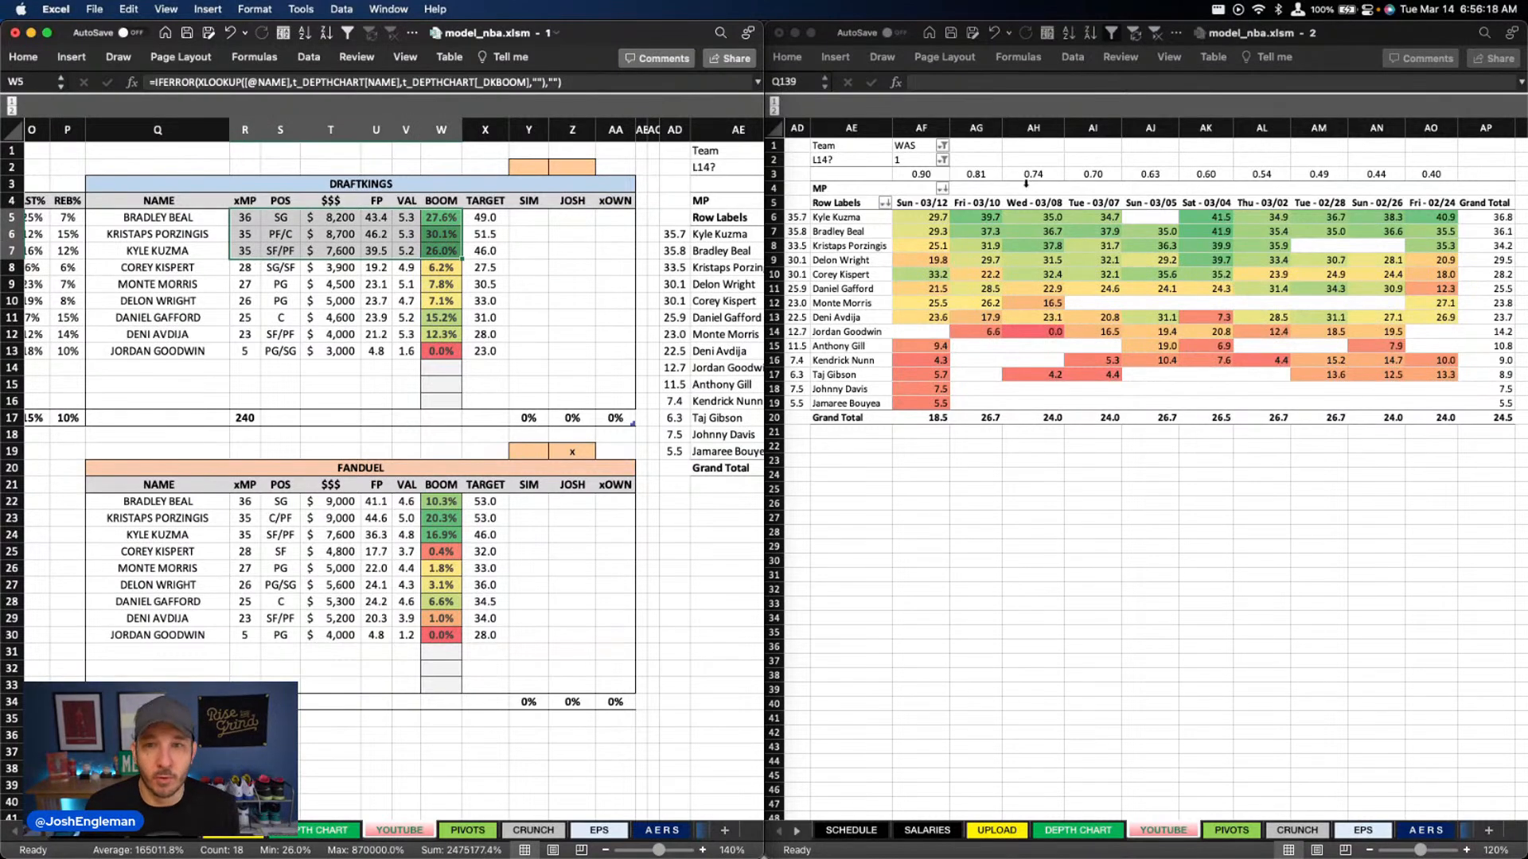
Set the Team filter of the recent minutes pivot to DET
click(911, 146)
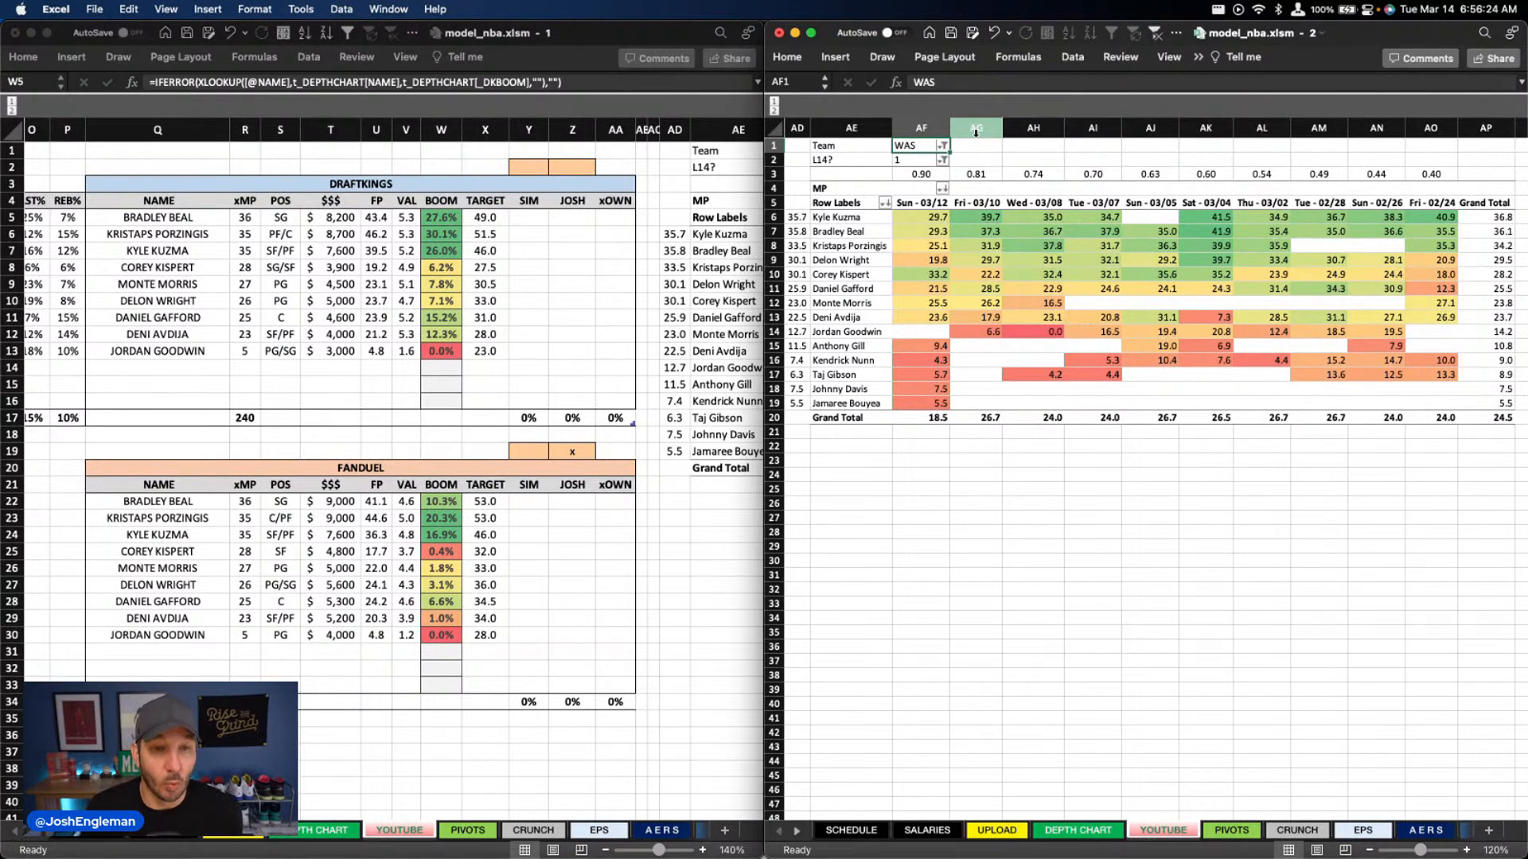
text(det)
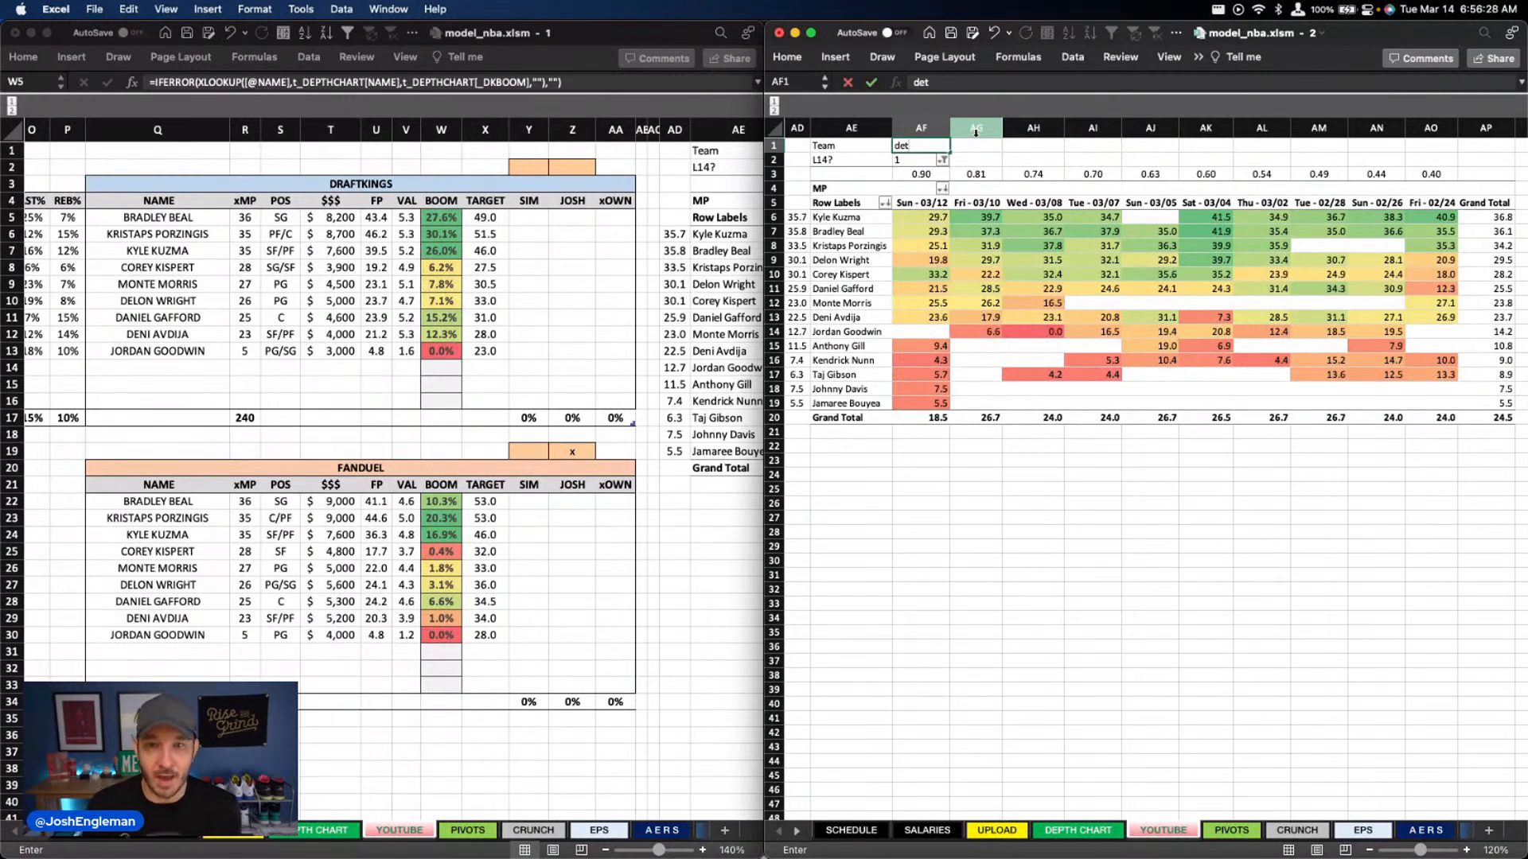
key(Return)
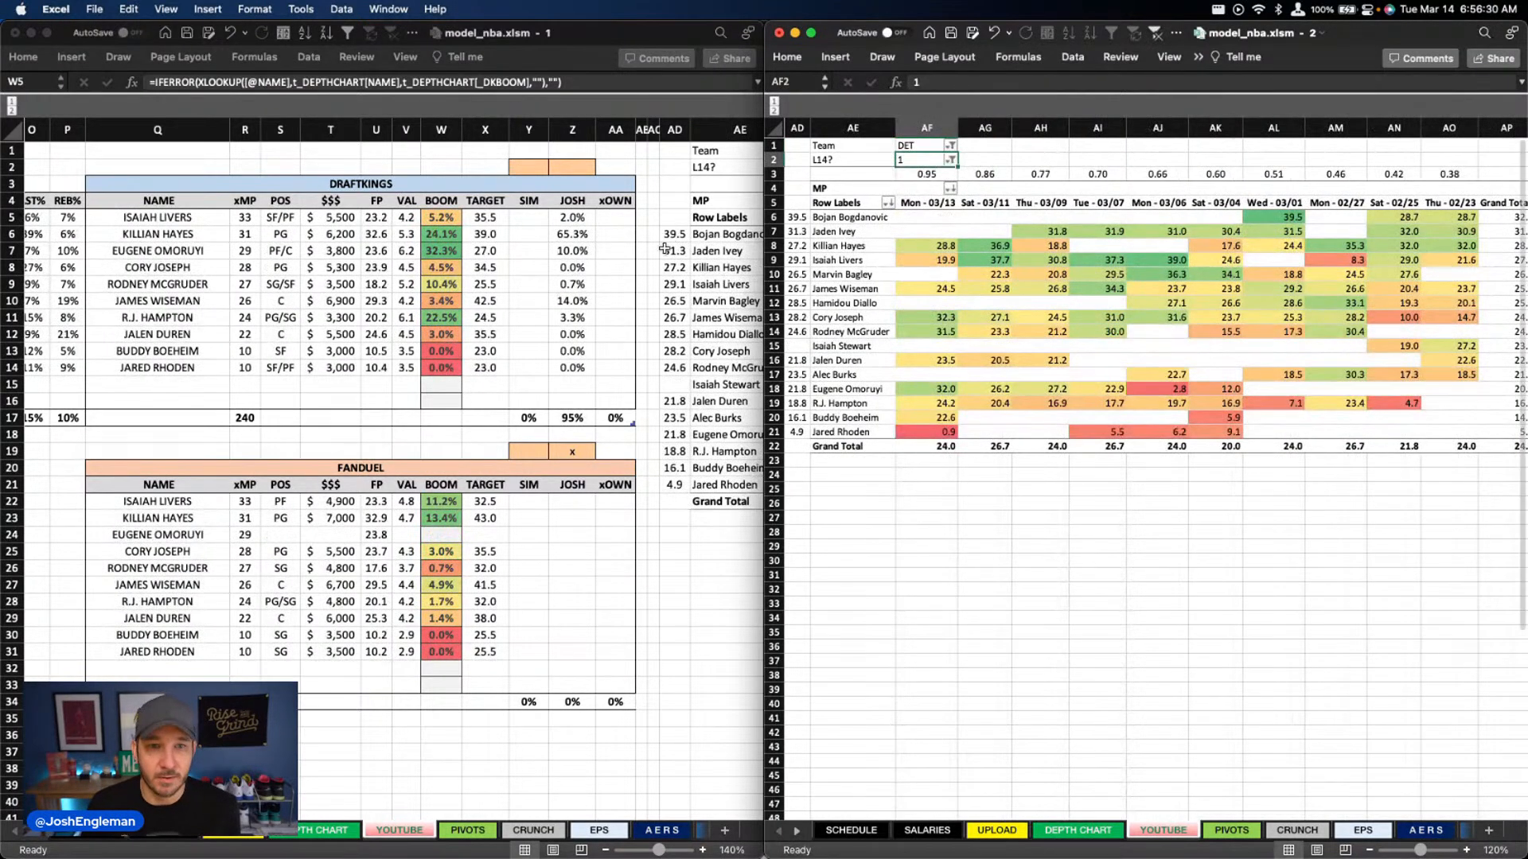
Review Detroit's DraftKings and FanDuel projections on the YOUTUBE sheet, focusing on Eugene Omoruyi, Cory Joseph and R.J. Hampton
scroll(623, 262, left, 3)
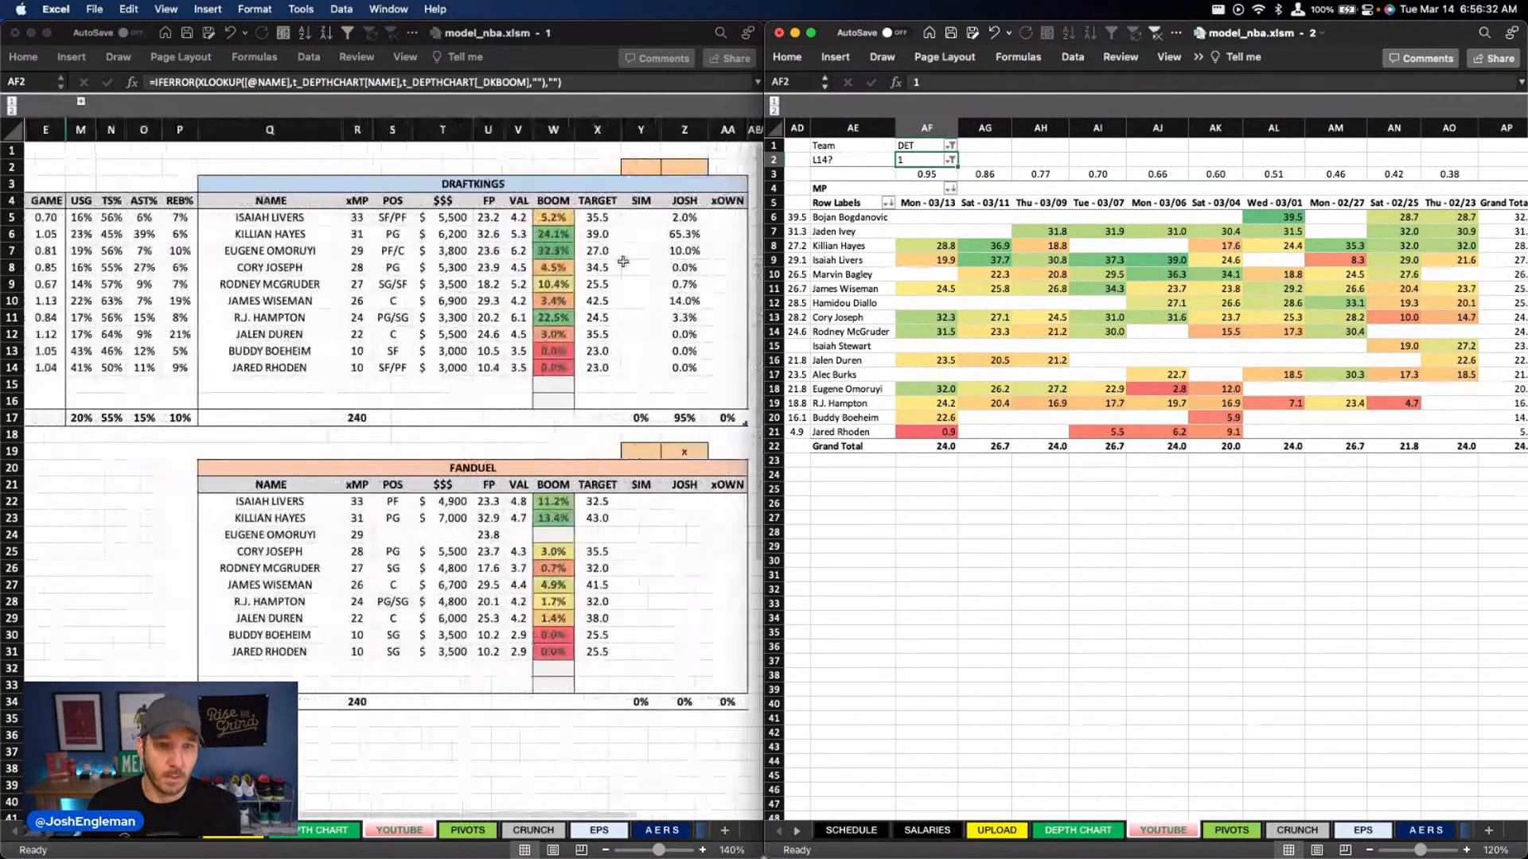
scroll(623, 262, right, 1)
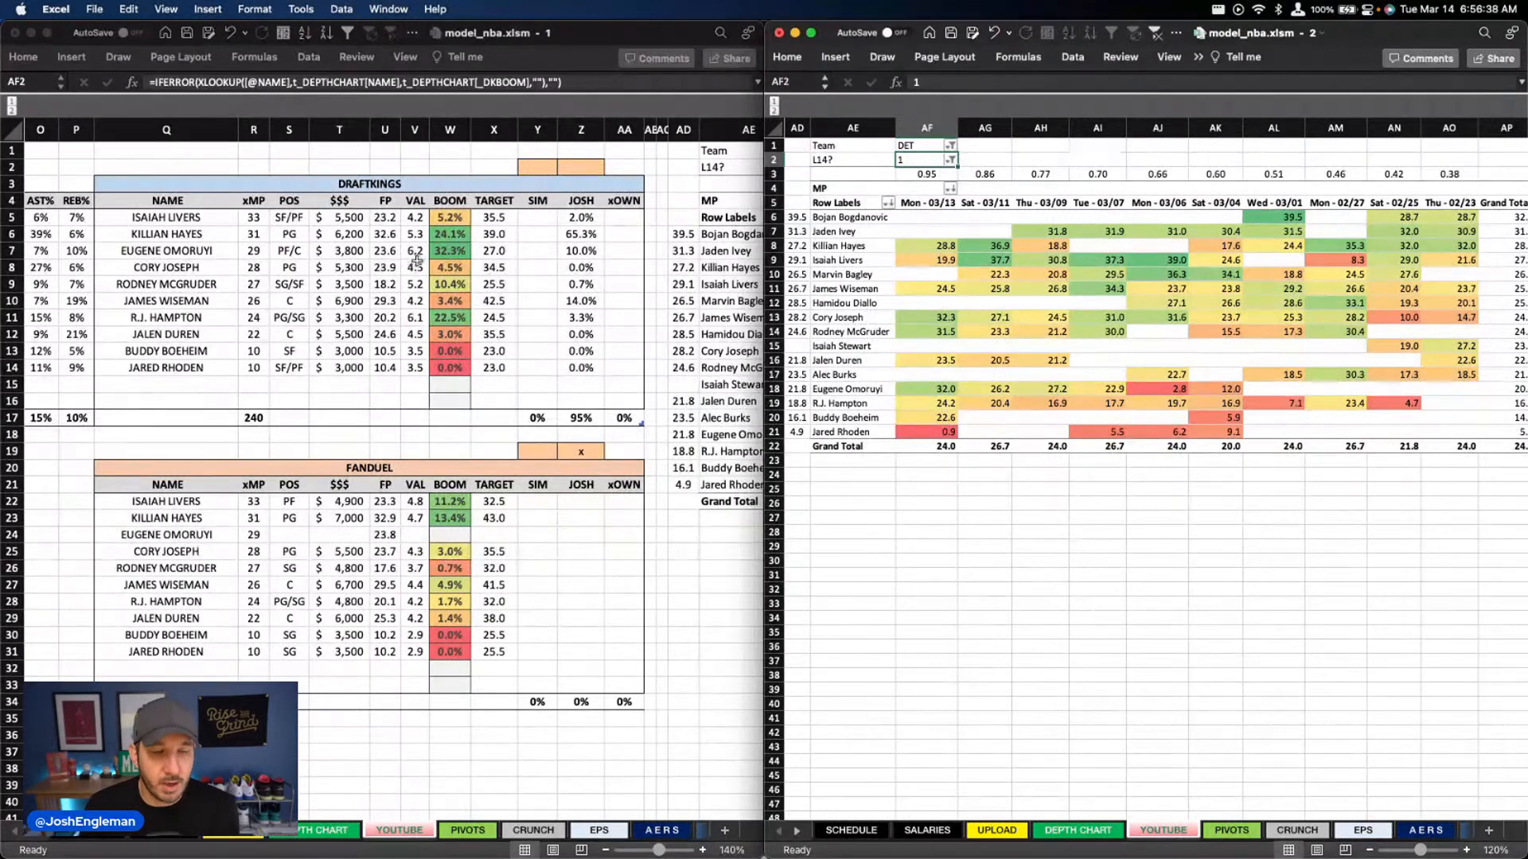
click(319, 245)
drag(481, 252, 318, 252)
click(256, 261)
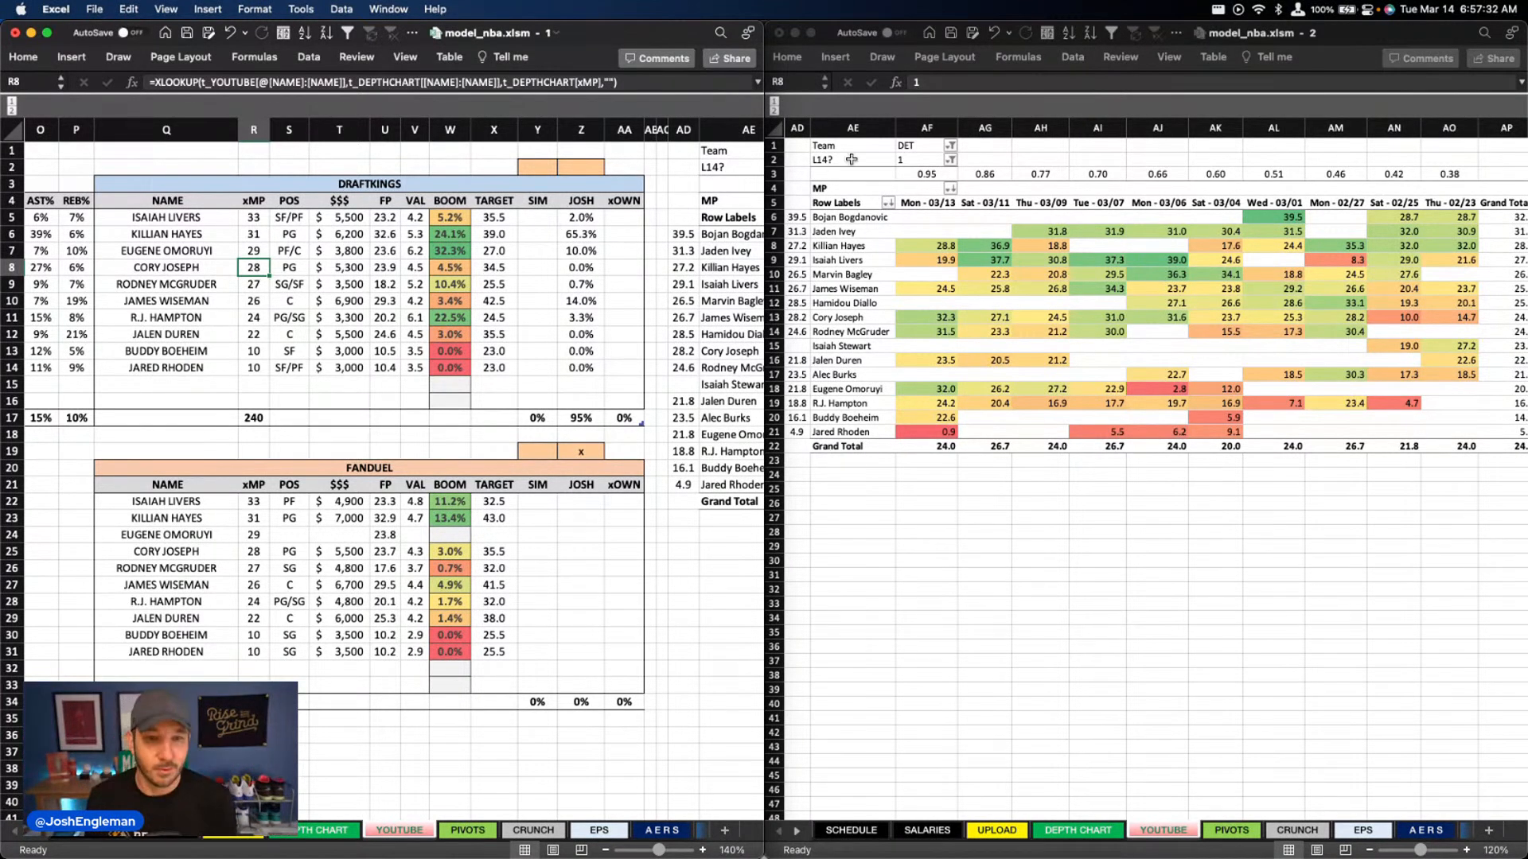
click(521, 321)
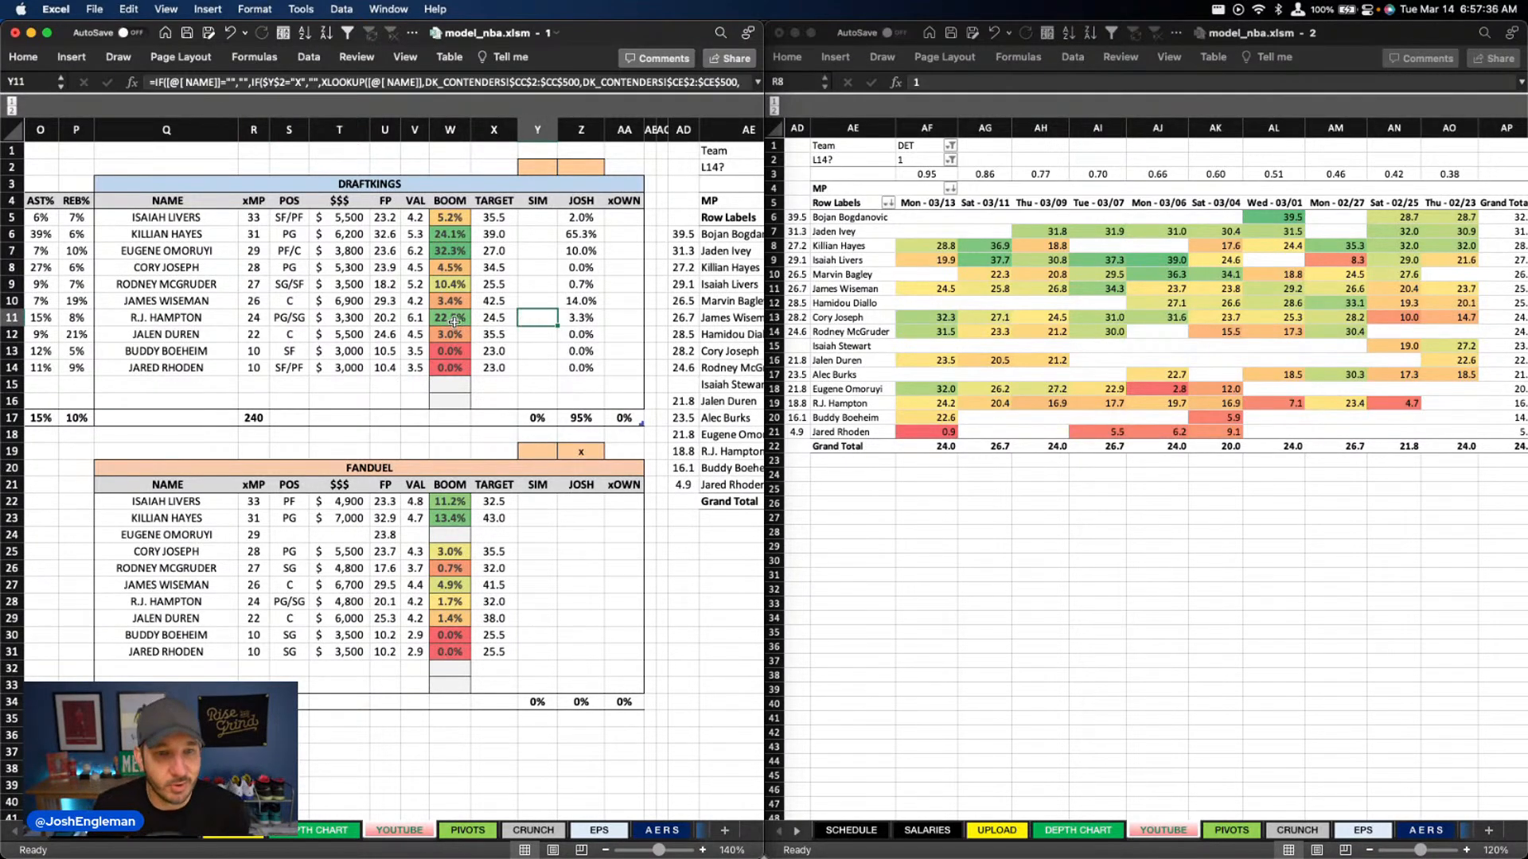
click(293, 322)
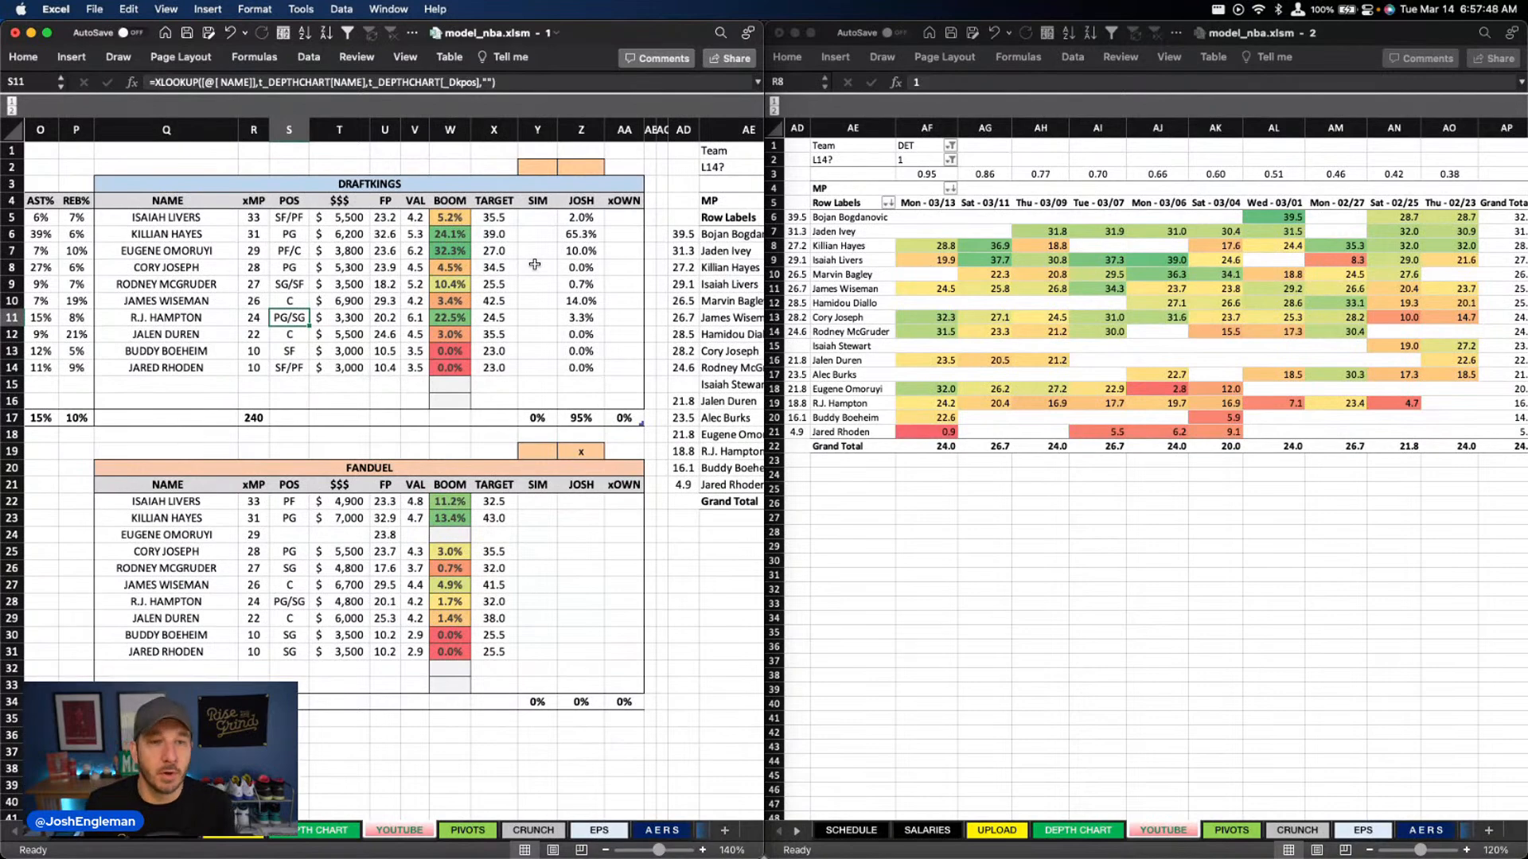
click(470, 251)
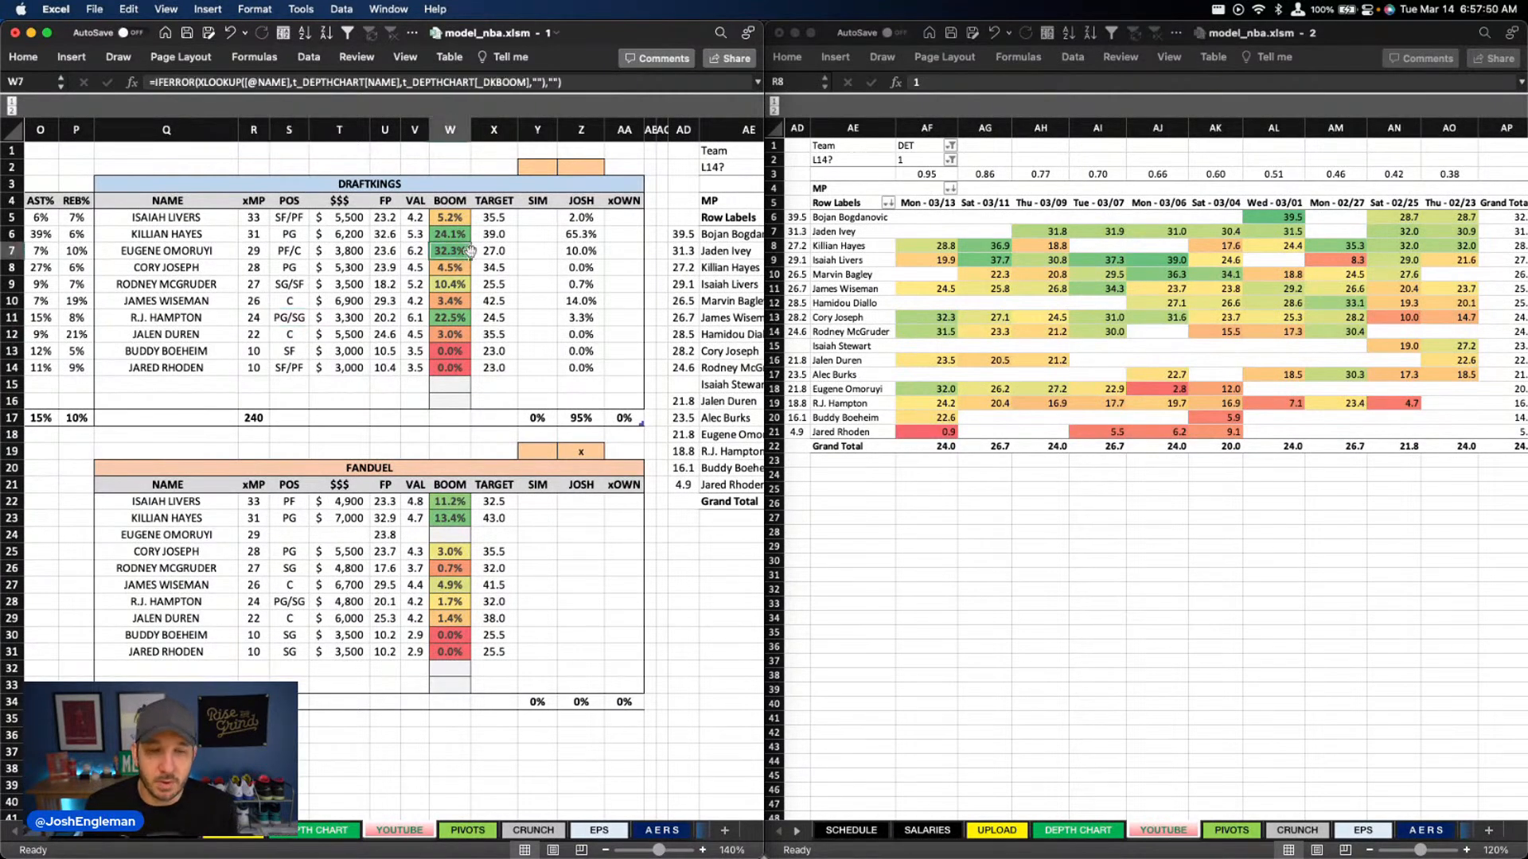
scroll(370, 275, left, 4)
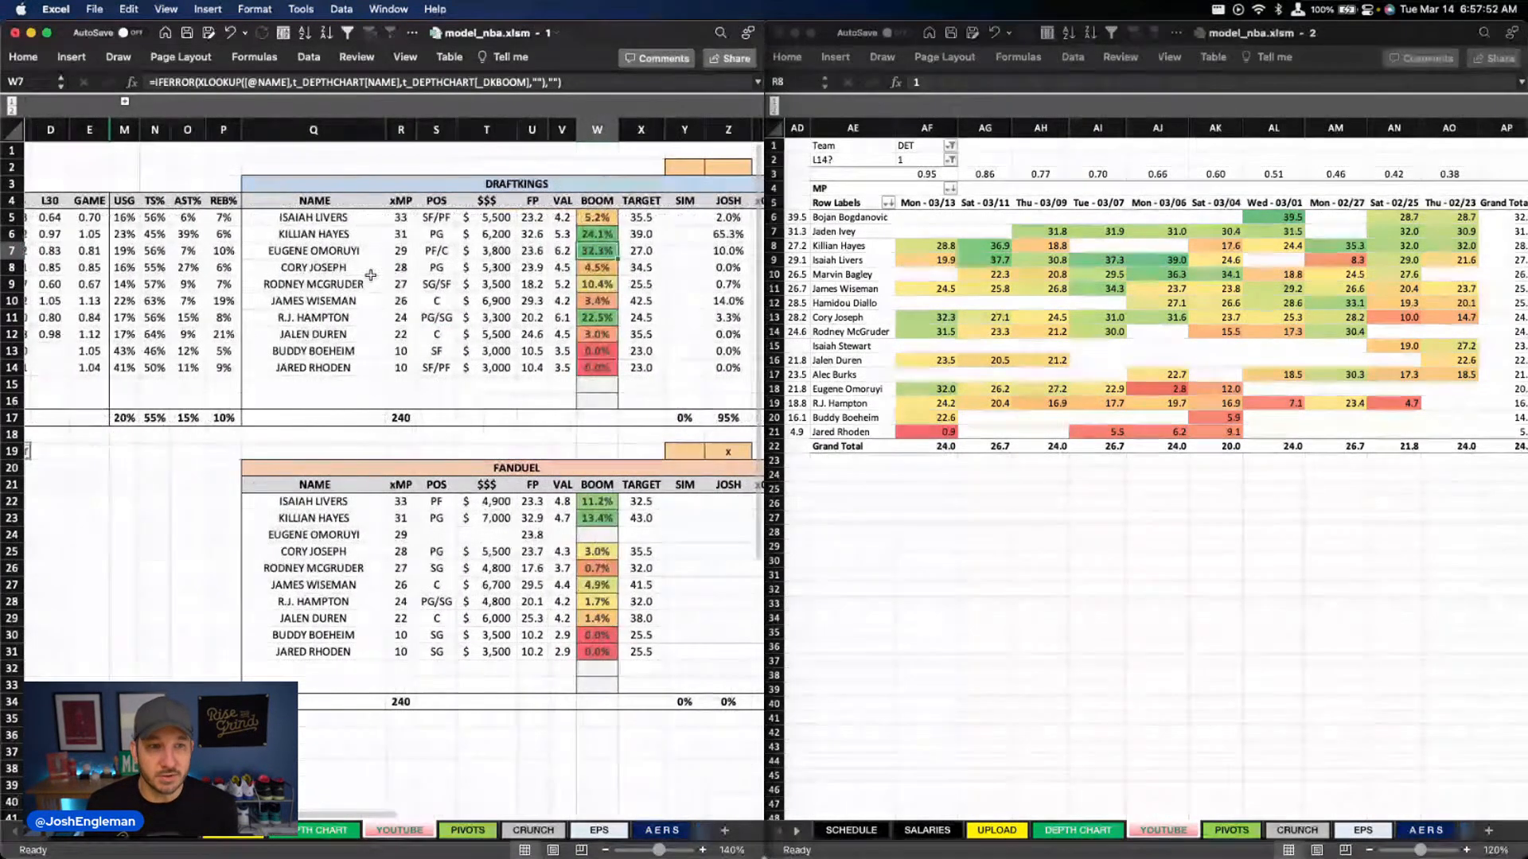
scroll(371, 276, left, 5)
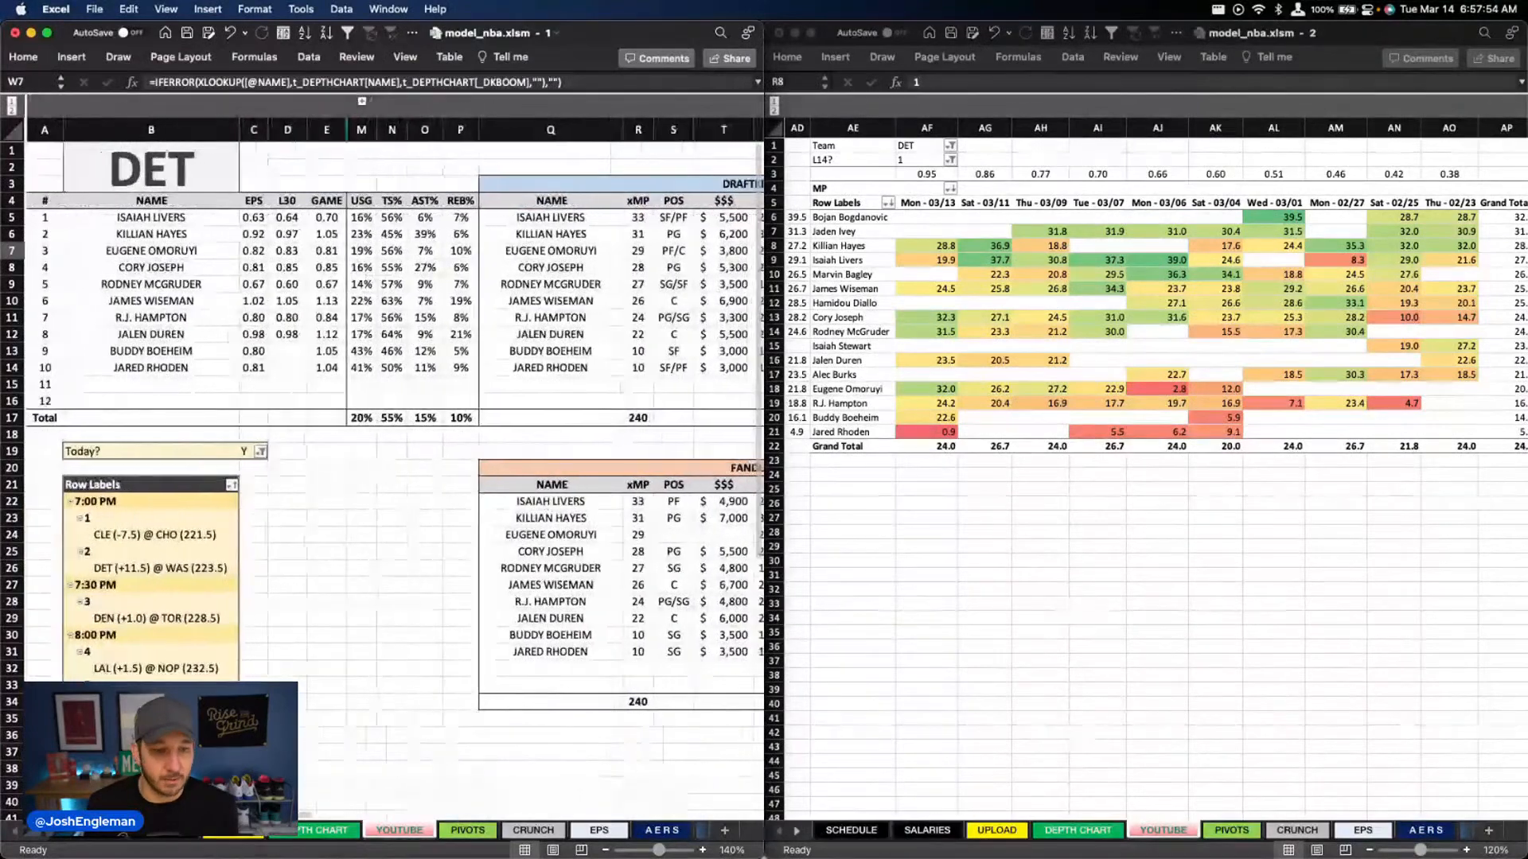
Mark the DET @ WAS game with an x in the game list on the DEPTH CHART sheet
click(318, 830)
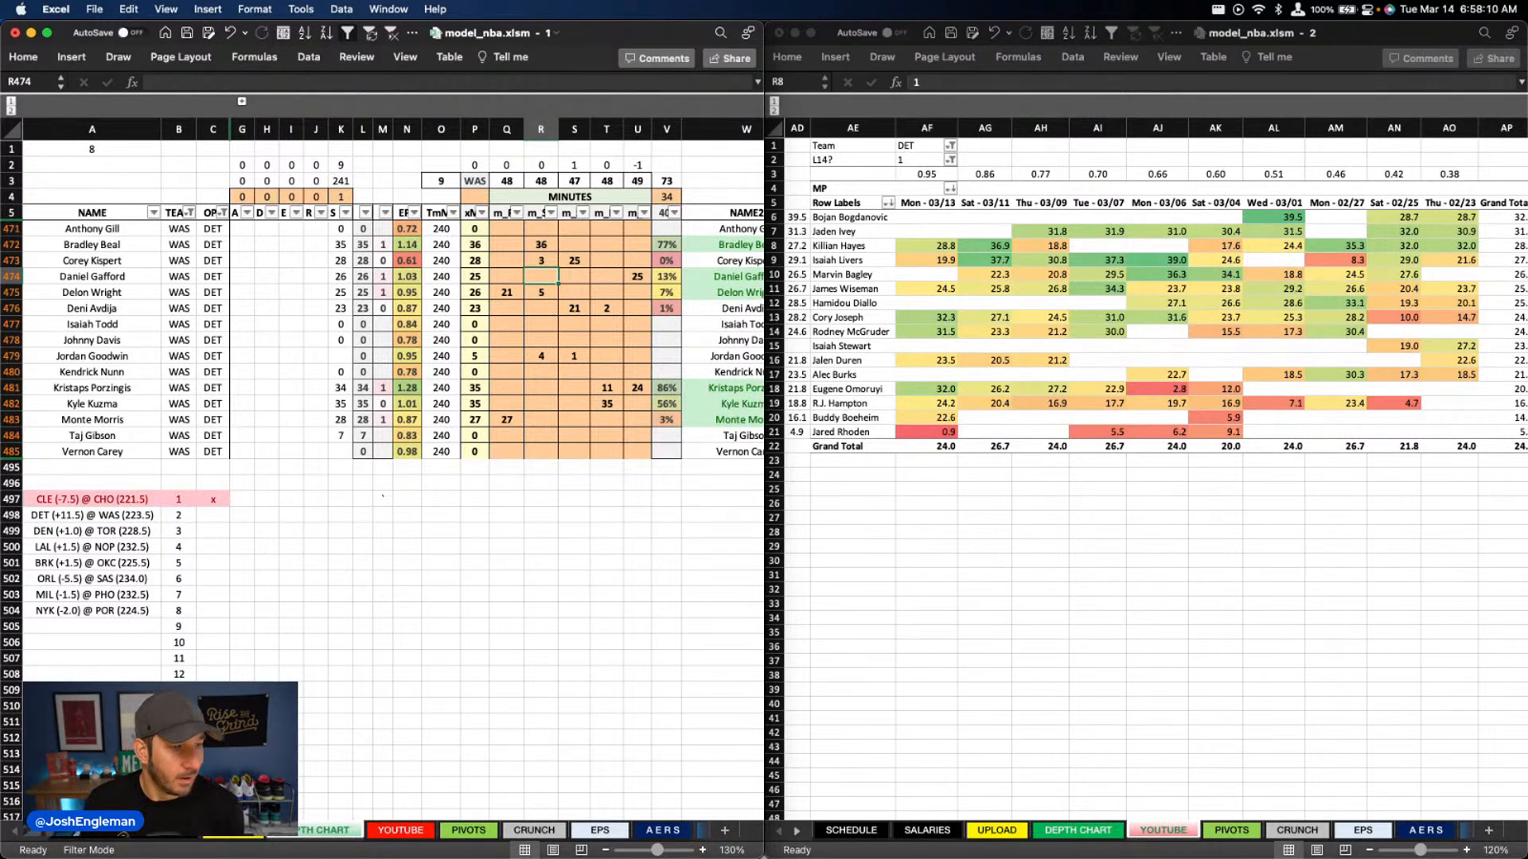
click(204, 278)
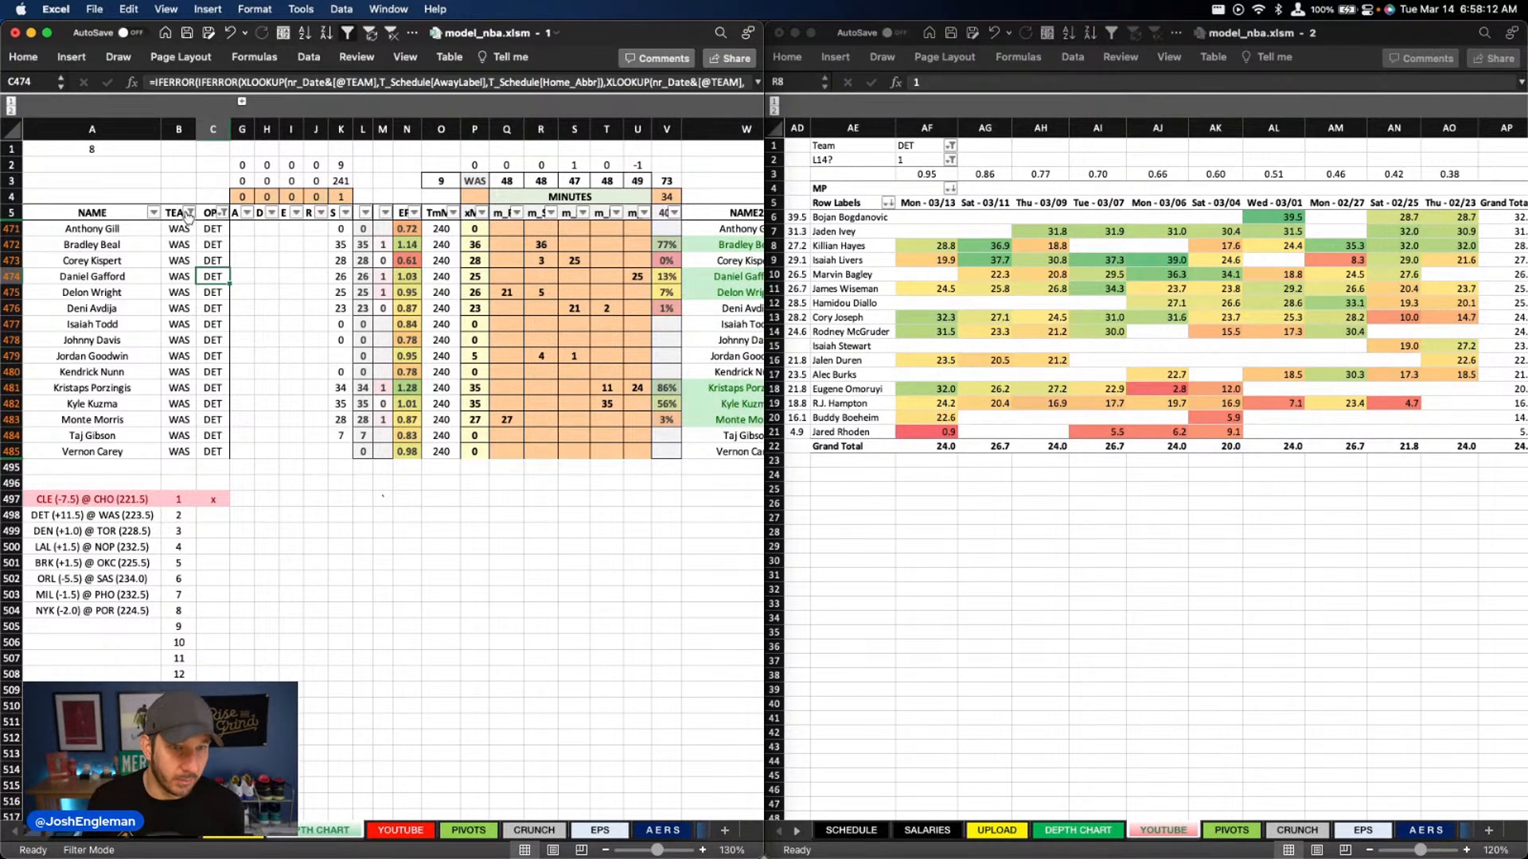
click(214, 516)
text(x)
key(Tab)
Filter the depth chart's TEAM column to DEN
click(189, 212)
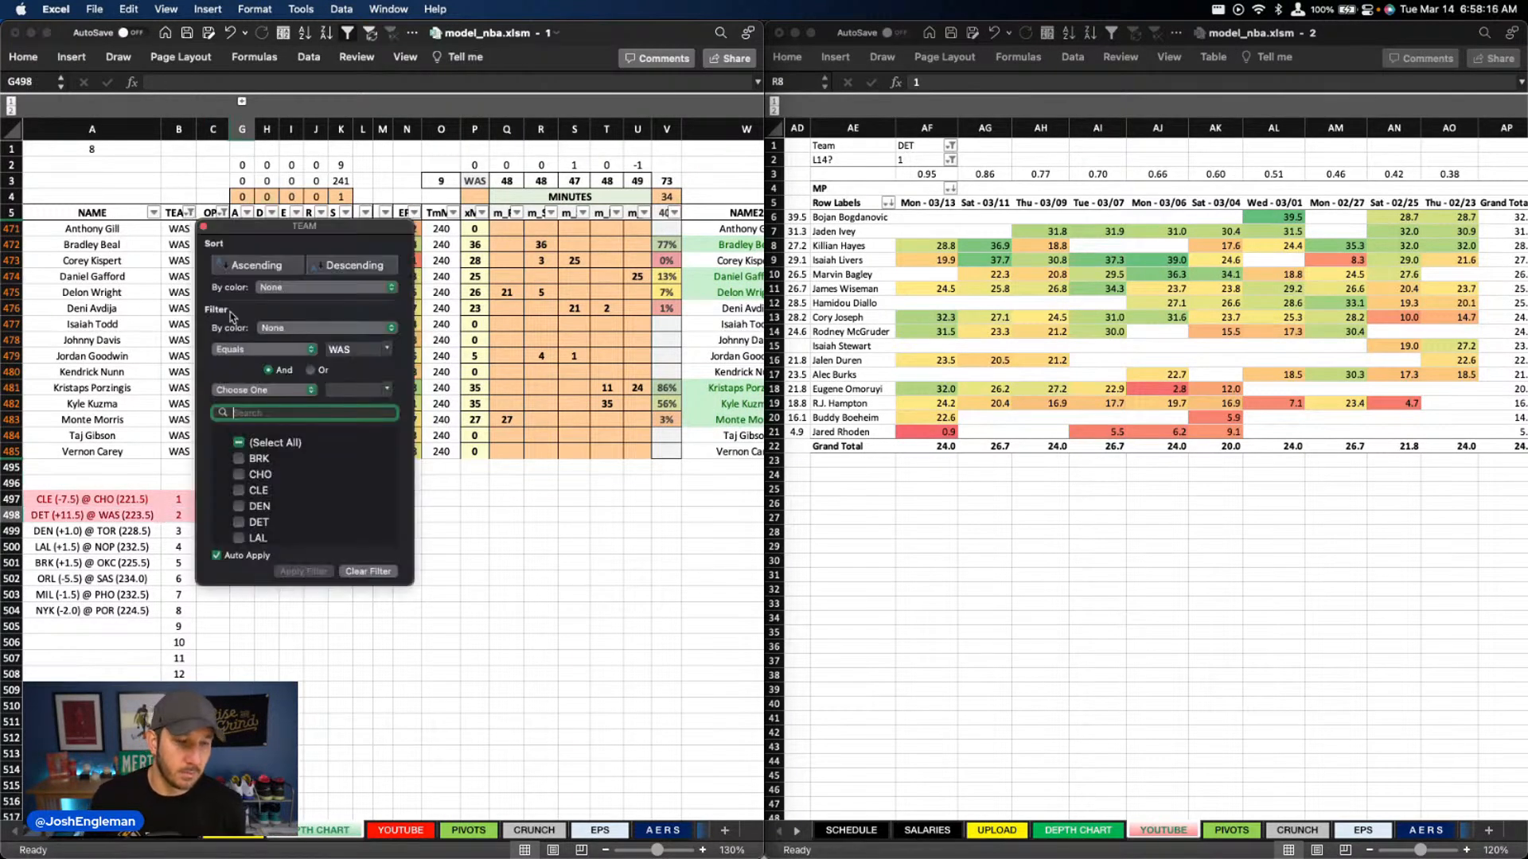
text(den)
key(Return)
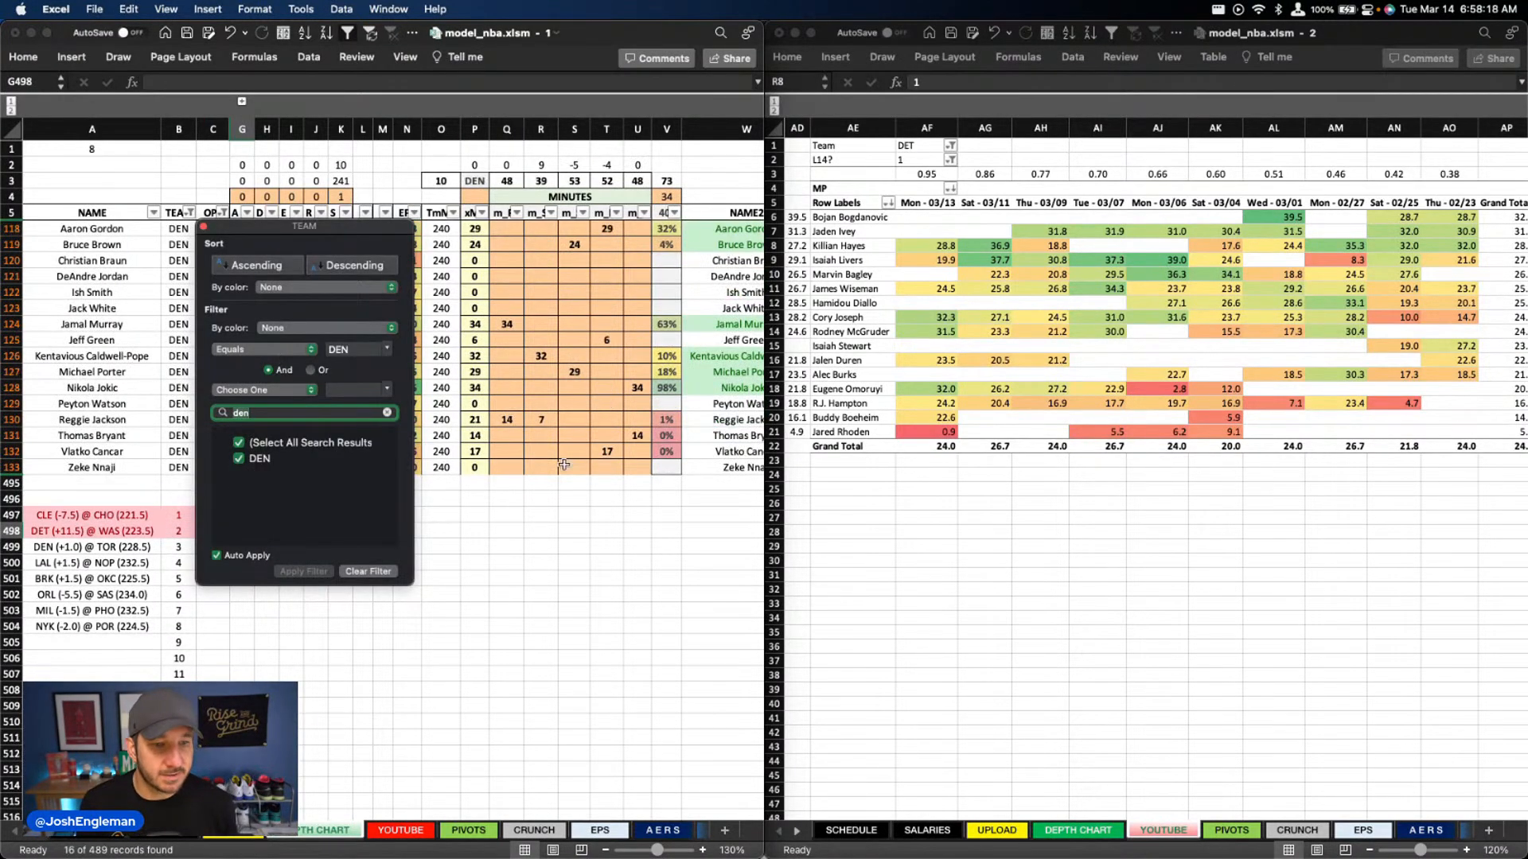
click(662, 518)
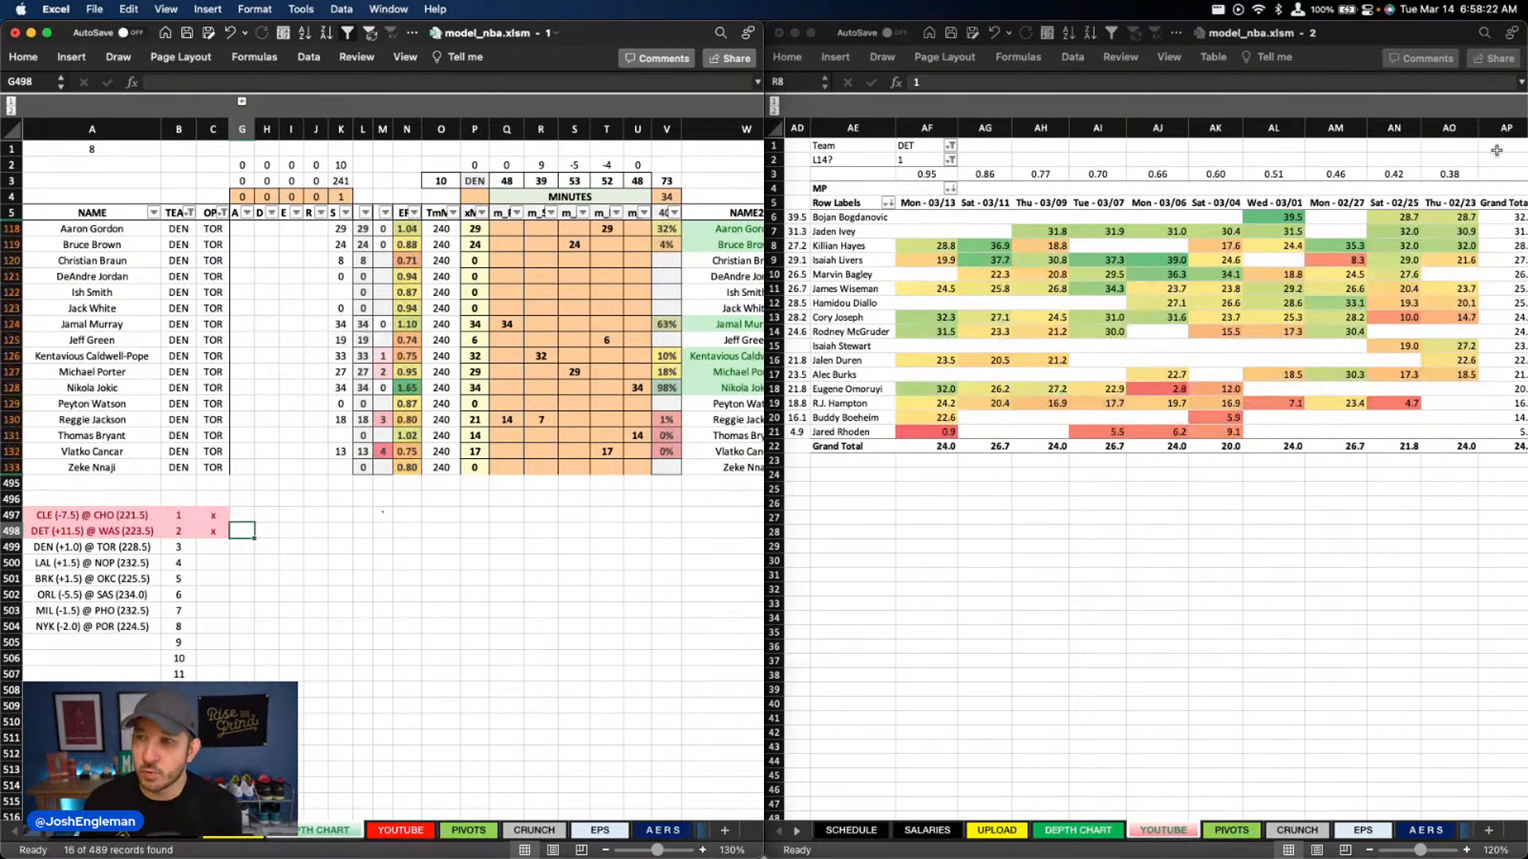
Set the Team filter of the recent minutes pivot to DEN
click(915, 145)
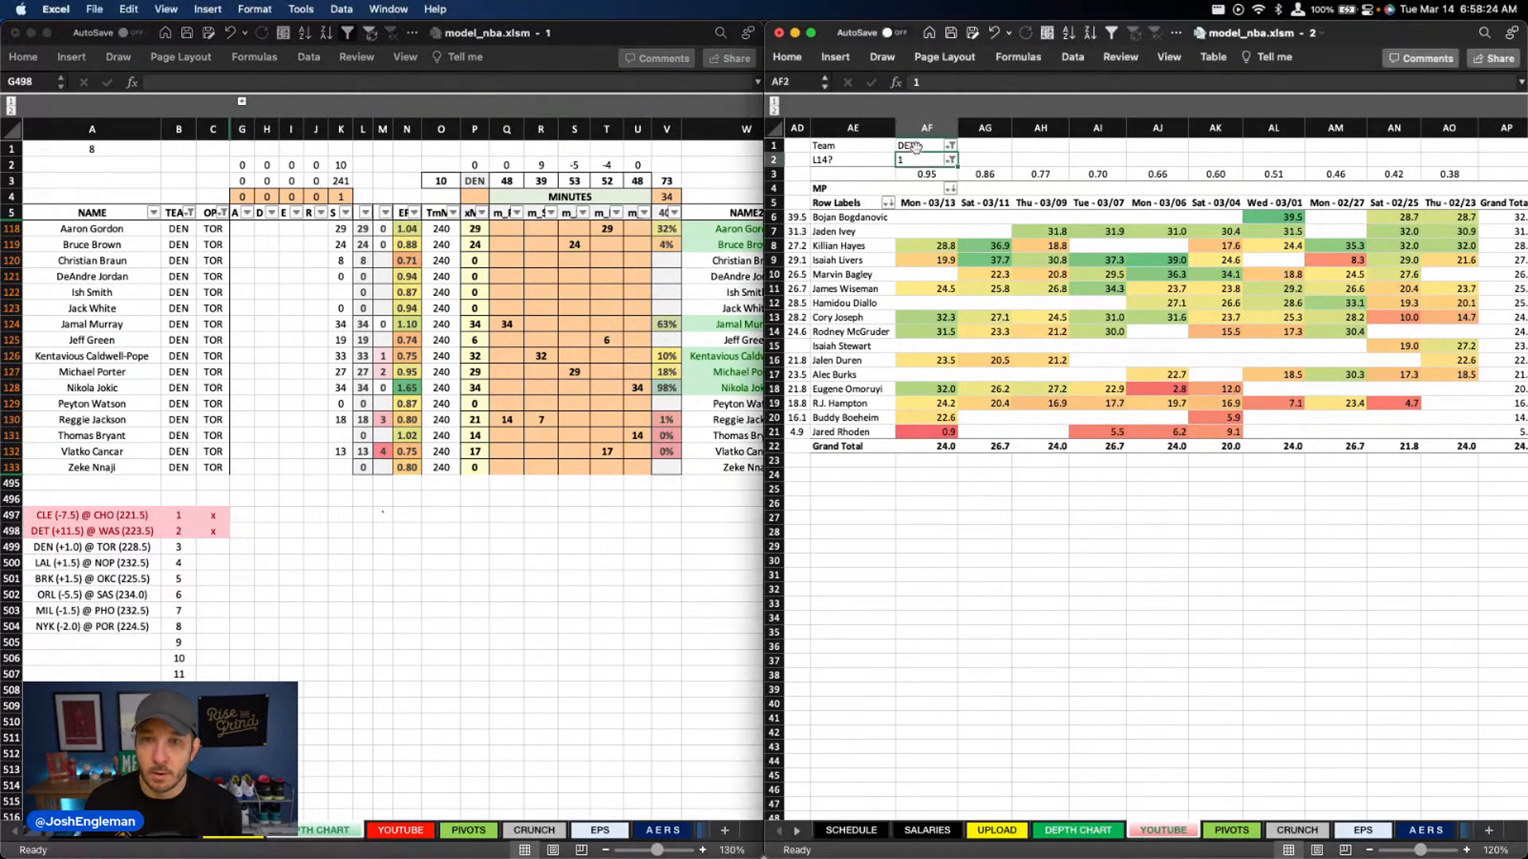
text(DEN)
key(Return)
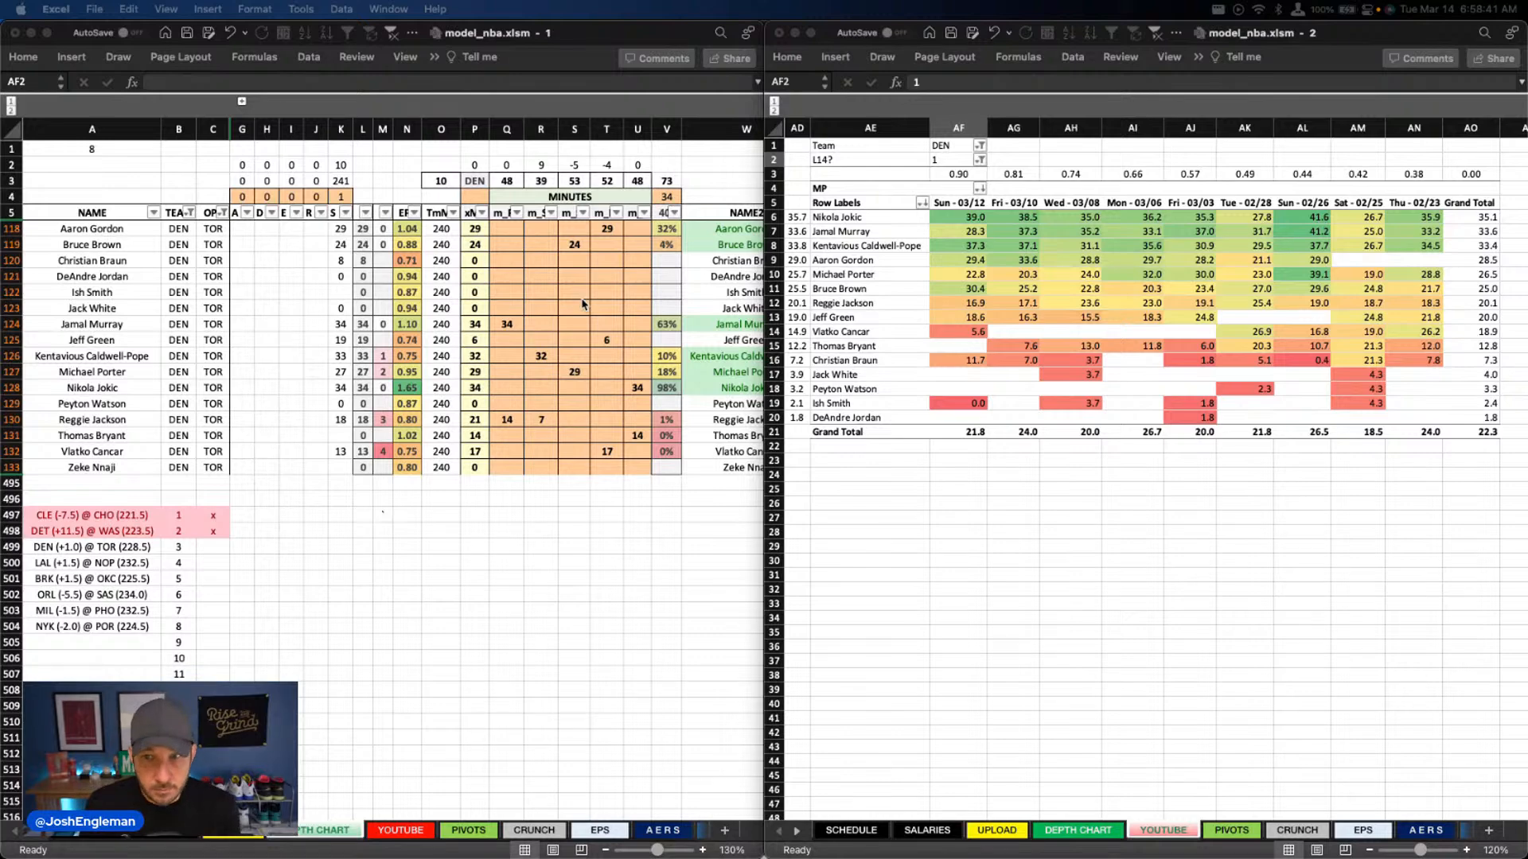
Clear the minutes of Denver's Thomas Bryant and Vlatko Cancar and set Reggie Jackson's column R minutes to 5
click(587, 333)
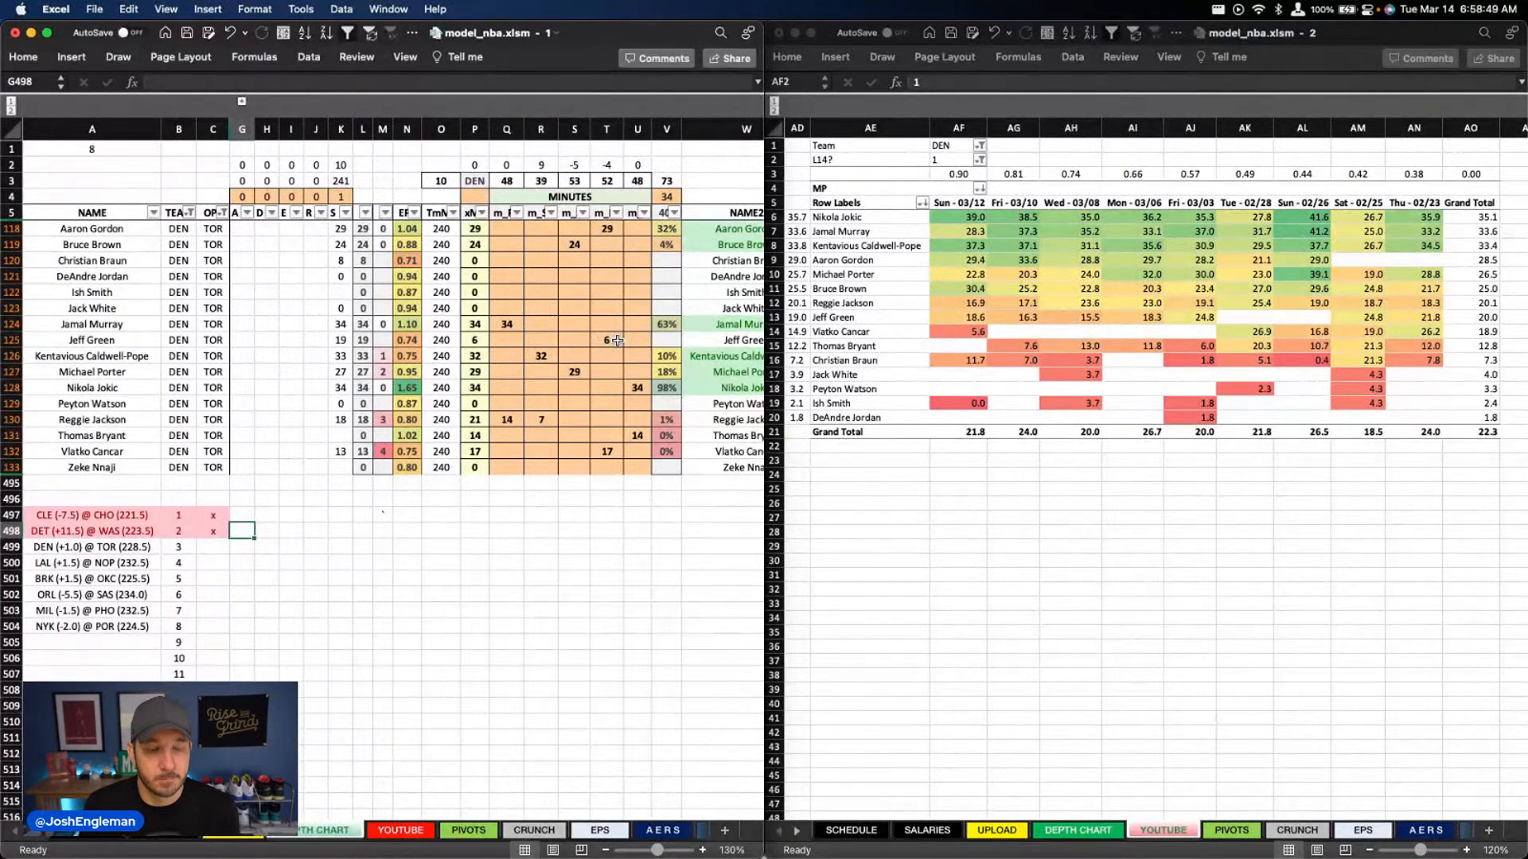
click(619, 340)
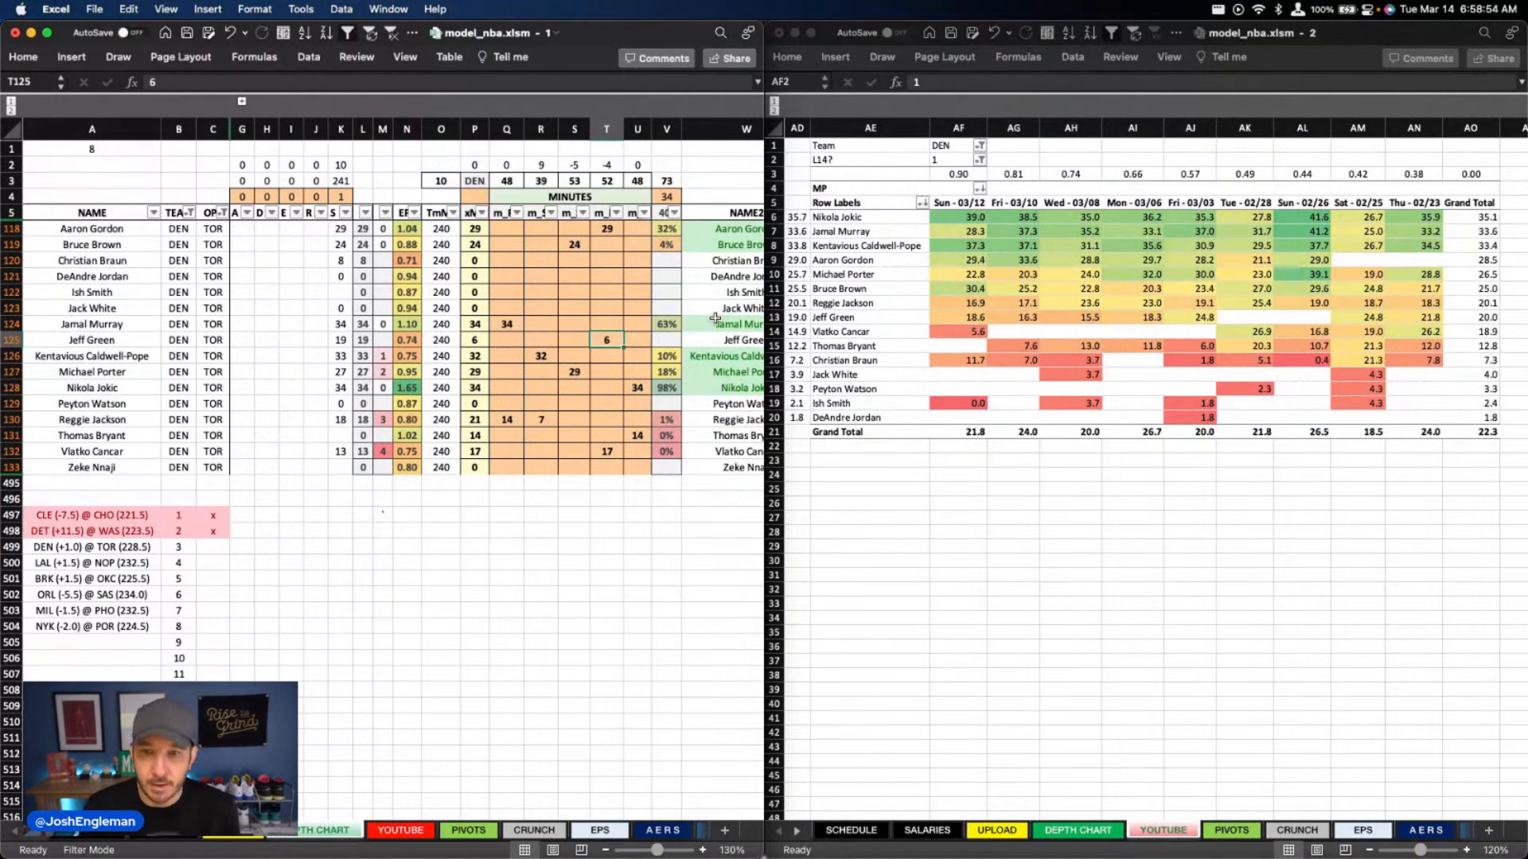
key(Return)
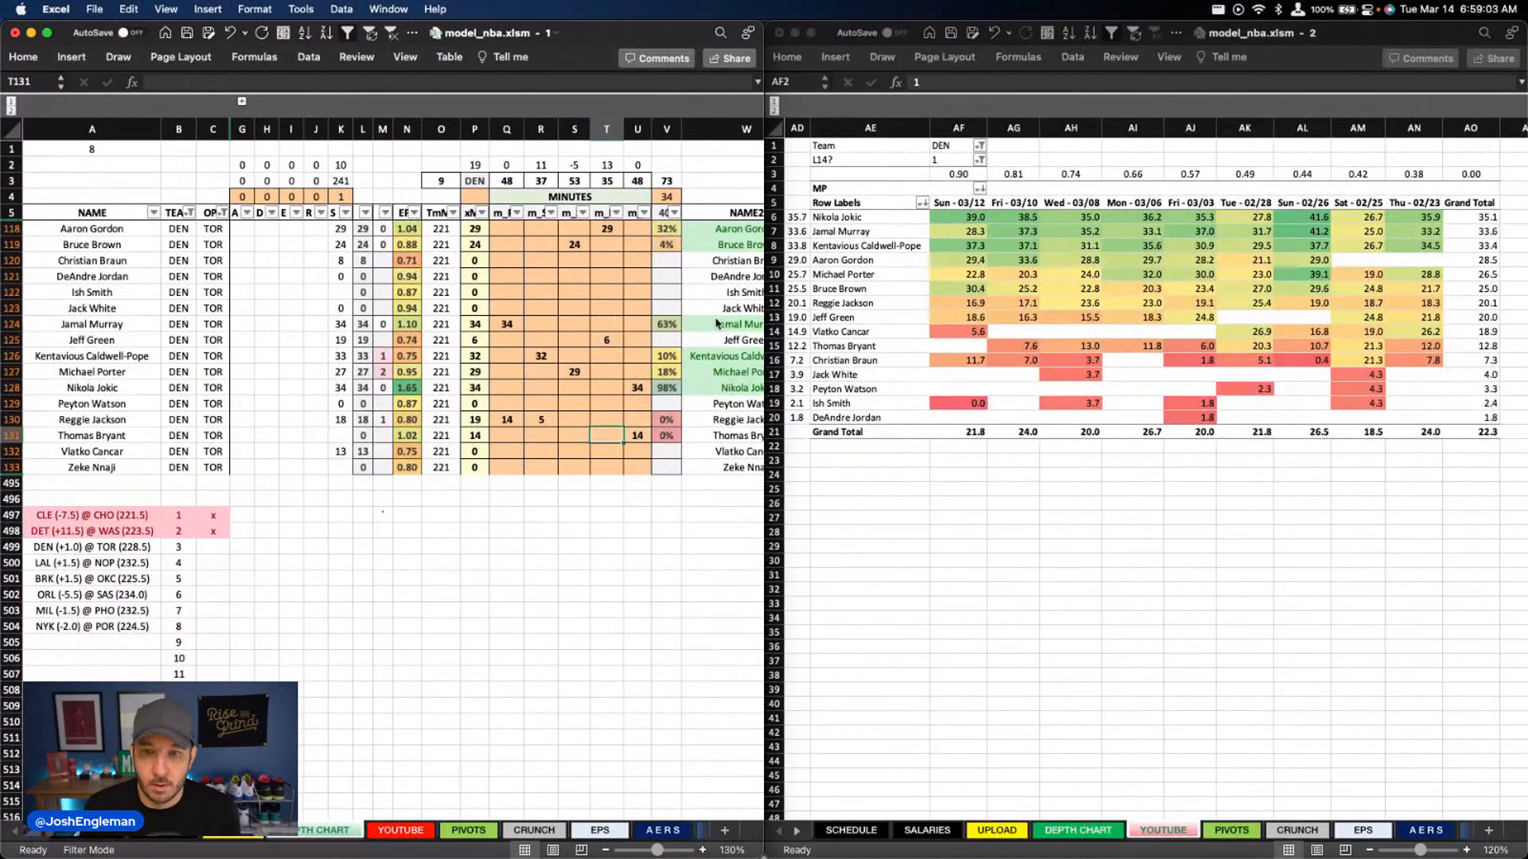
key(Right)
key(Delete)
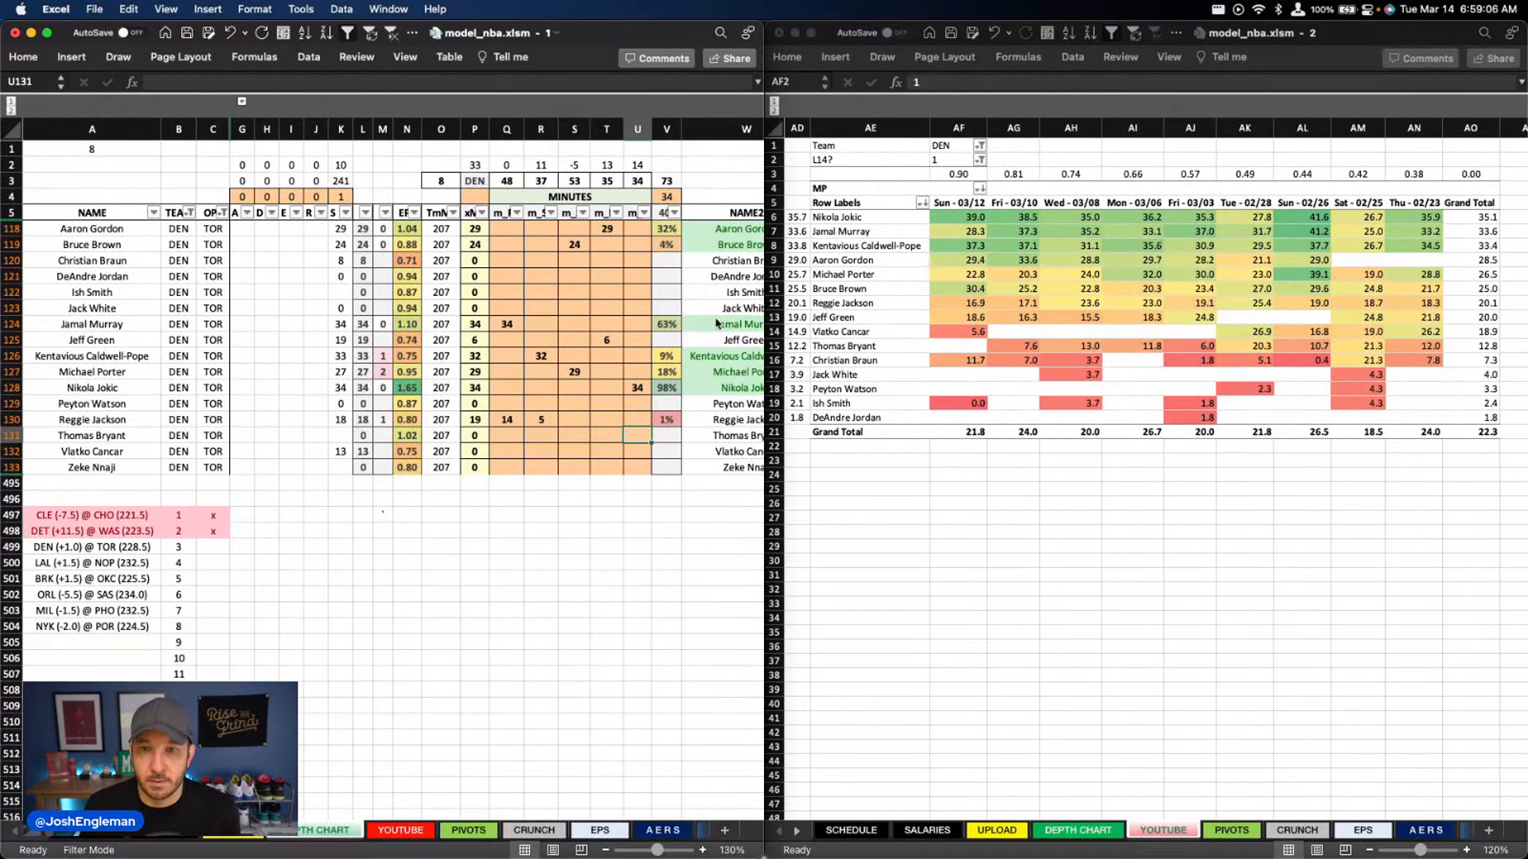
Set Jeff Green's column U minutes to 14 and clear his column T minutes
key(Up)
key(Up)
key(Up)
key(Up)
key(Up)
key(Up)
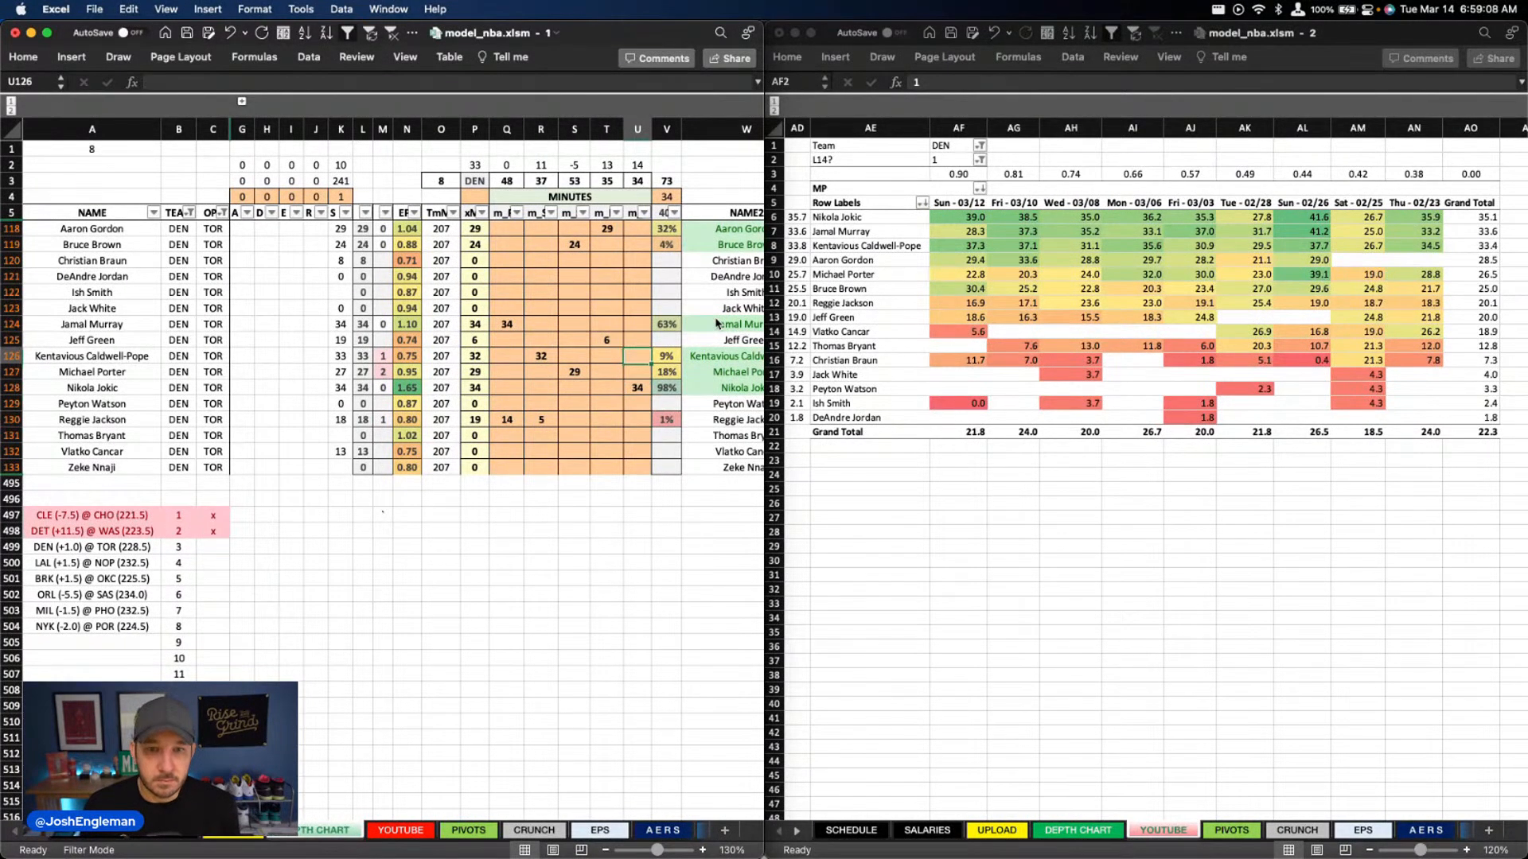
text(14)
key(Return)
key(Left)
key(Up)
key(Delete)
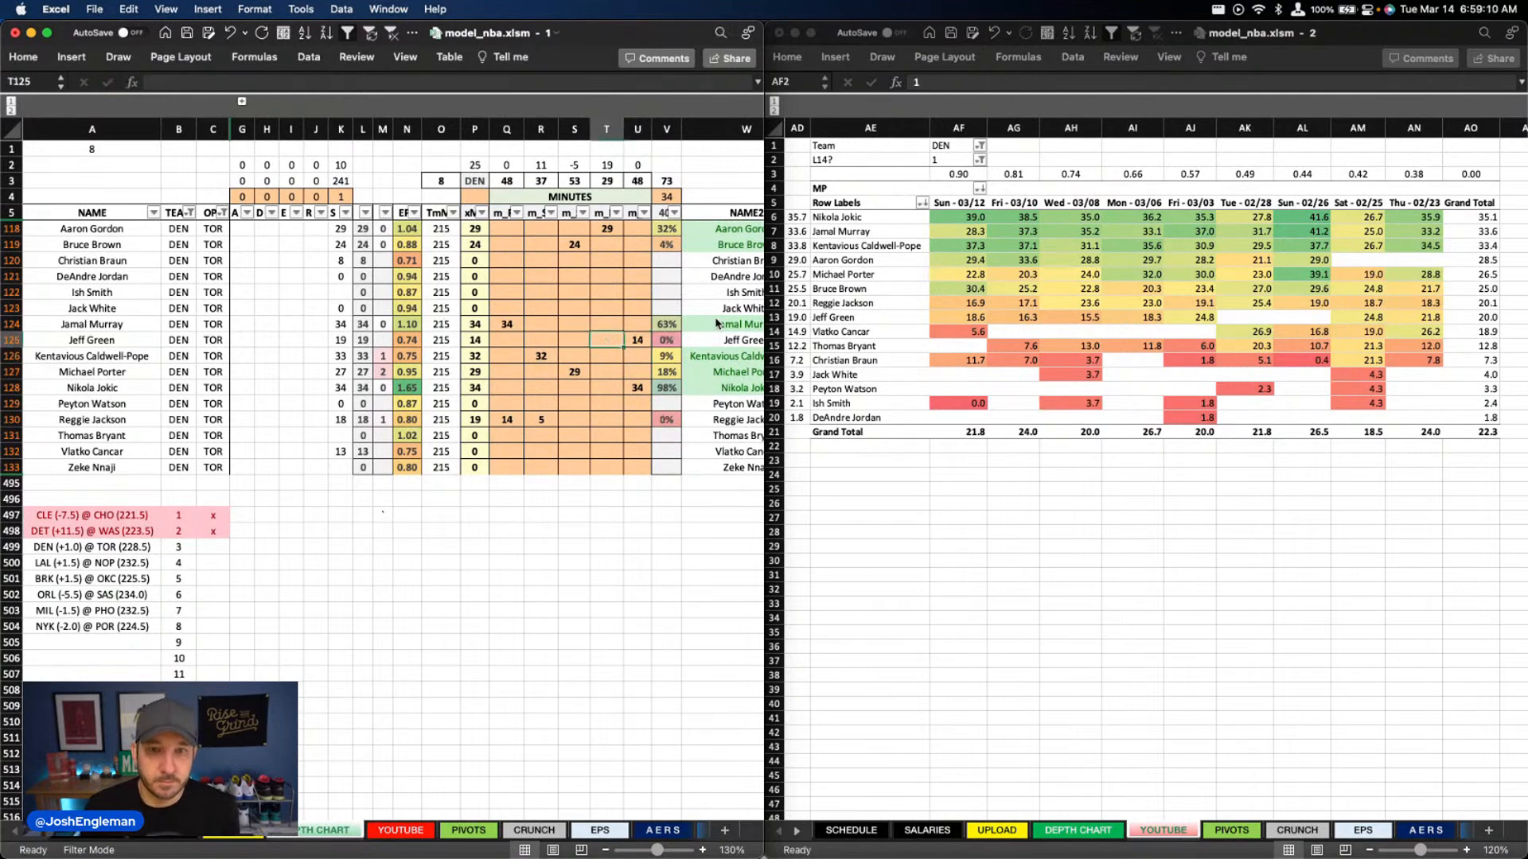
Set Christian Braun's column S minutes to 12
key(Down)
key(Down)
key(Down)
key(Down)
key(Down)
key(Left)
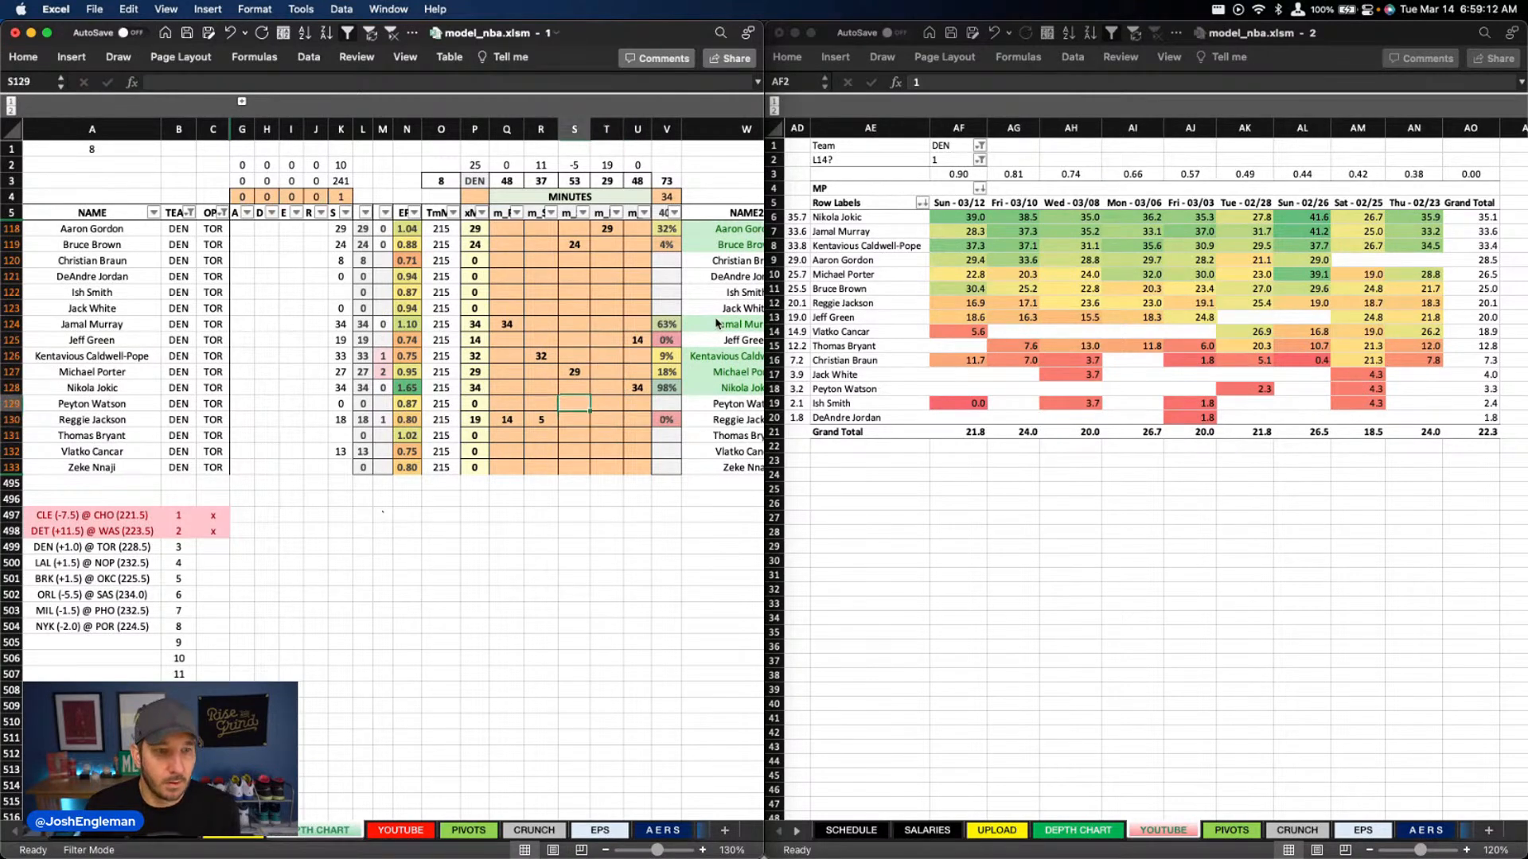
key(Up)
key(Up)
key(Up)
key(Up)
key(Up)
key(Up)
key(Up)
key(Up)
key(Up)
key(Up)
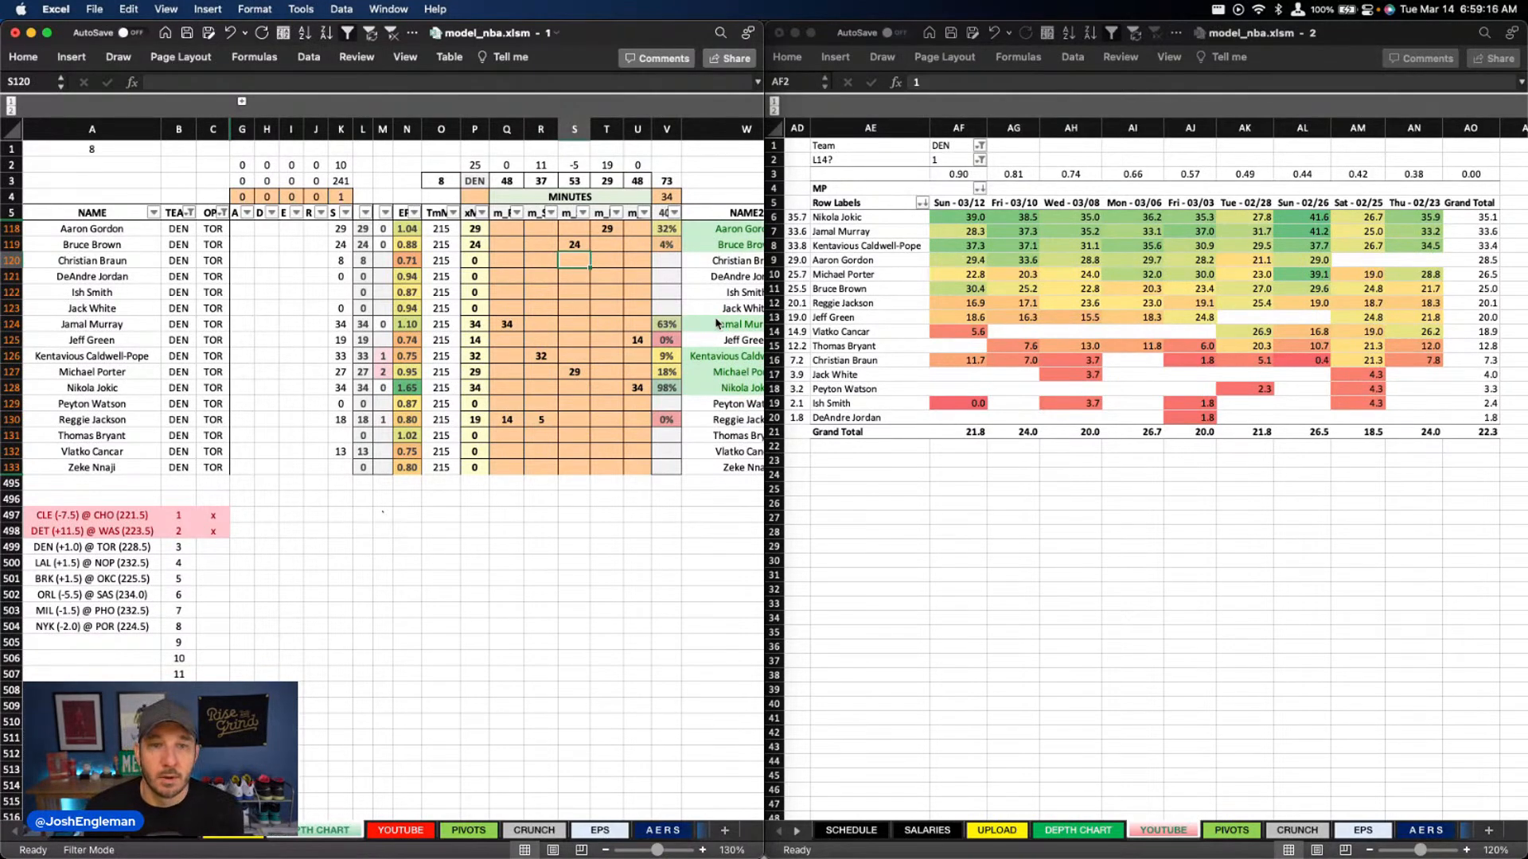
text(12)
key(Return)
Set Vlatko Cancar's column T minutes to 13
key(Down)
key(Down)
key(Down)
key(Down)
key(Down)
key(Down)
key(Down)
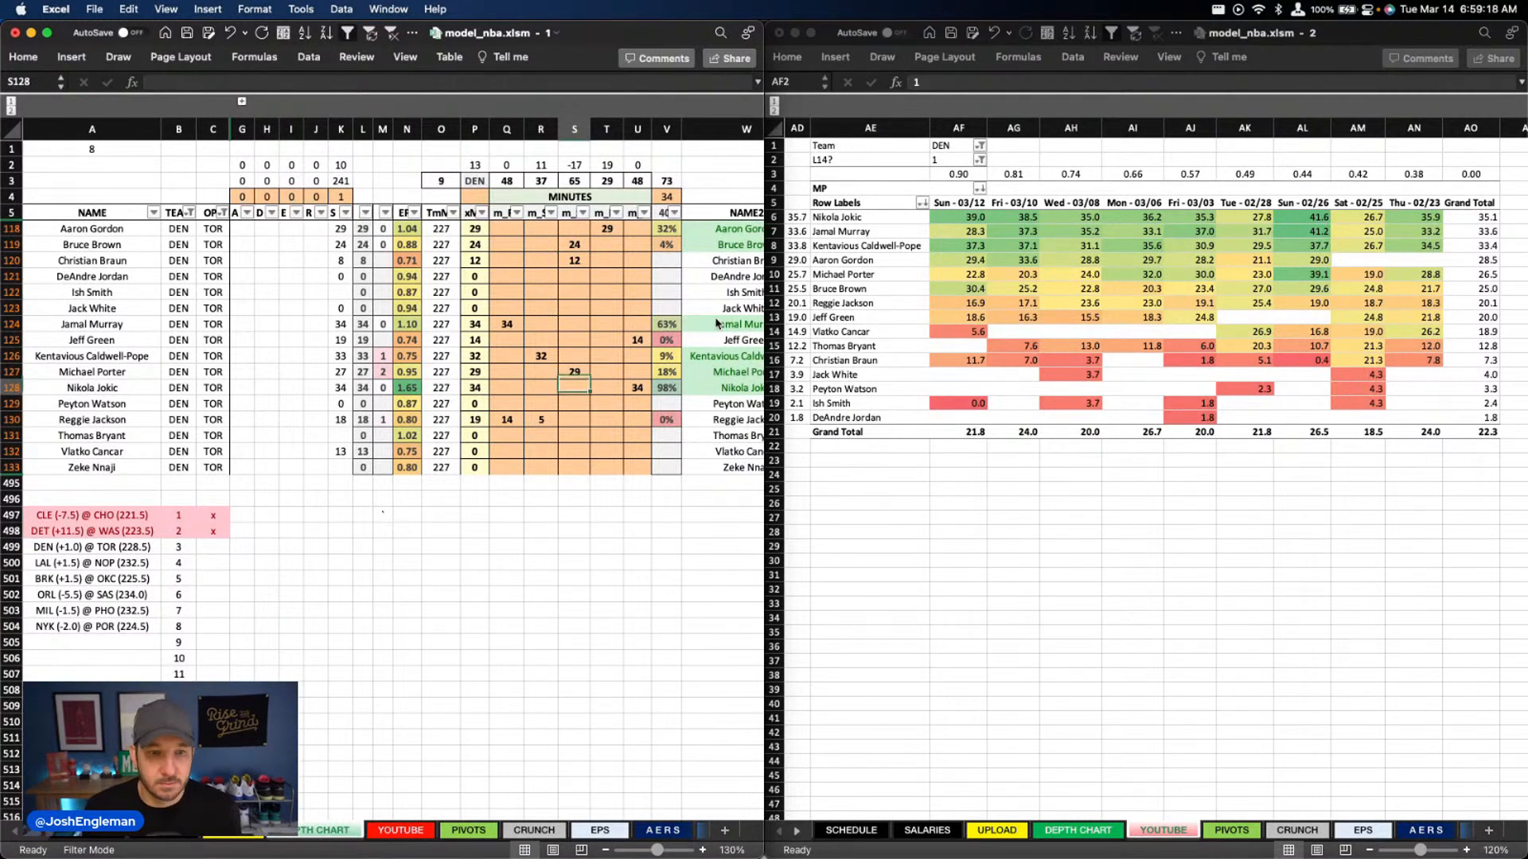
key(Down)
key(Down)
key(Down)
key(Down)
key(Right)
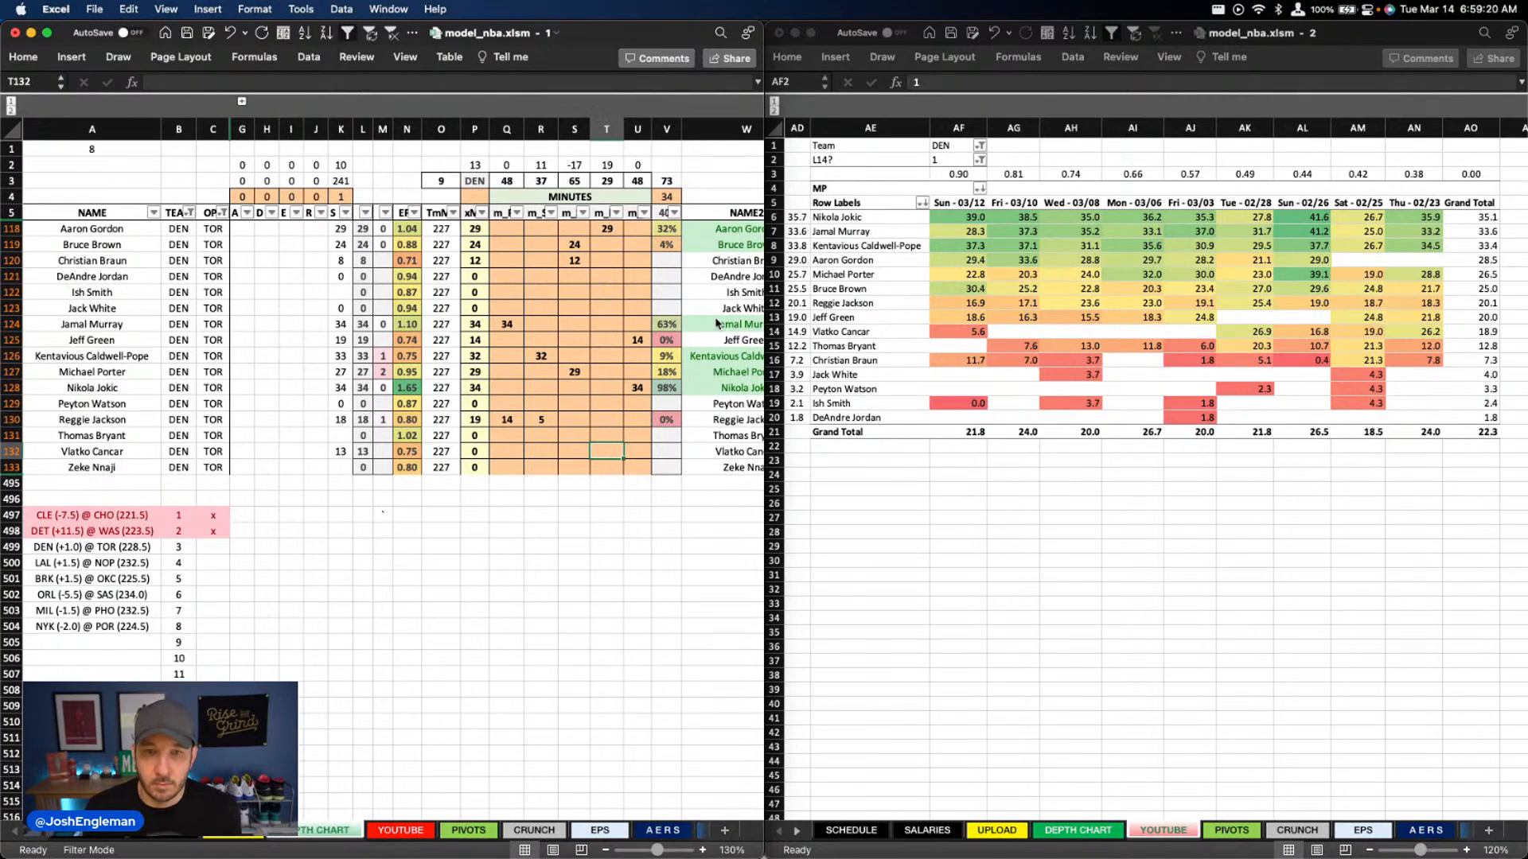
text(13)
key(Return)
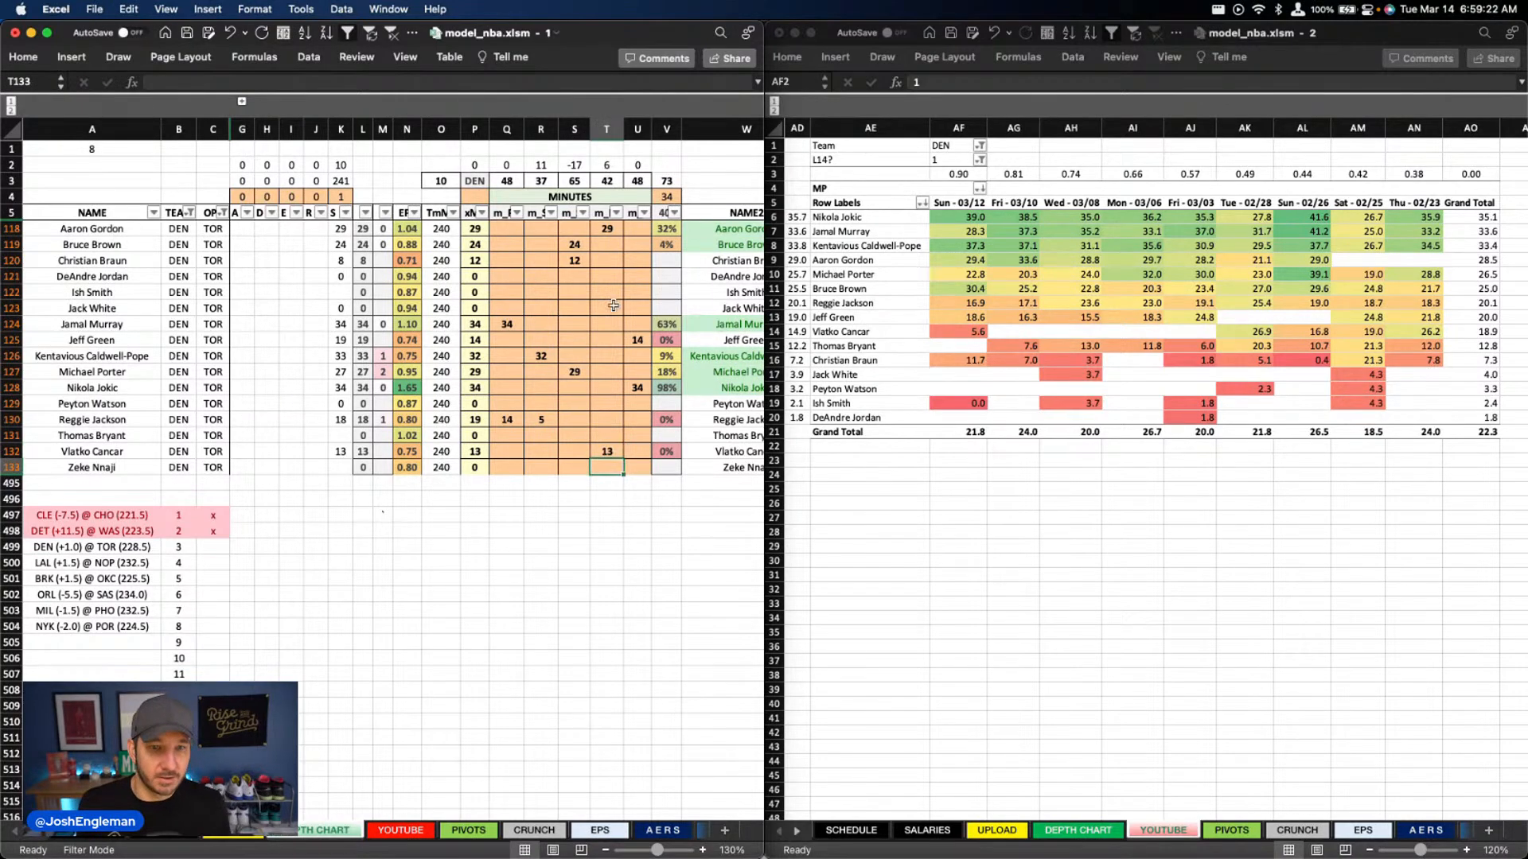
Set the Team filter of the recent minutes pivot to TOR
scroll(374, 420, right, 5)
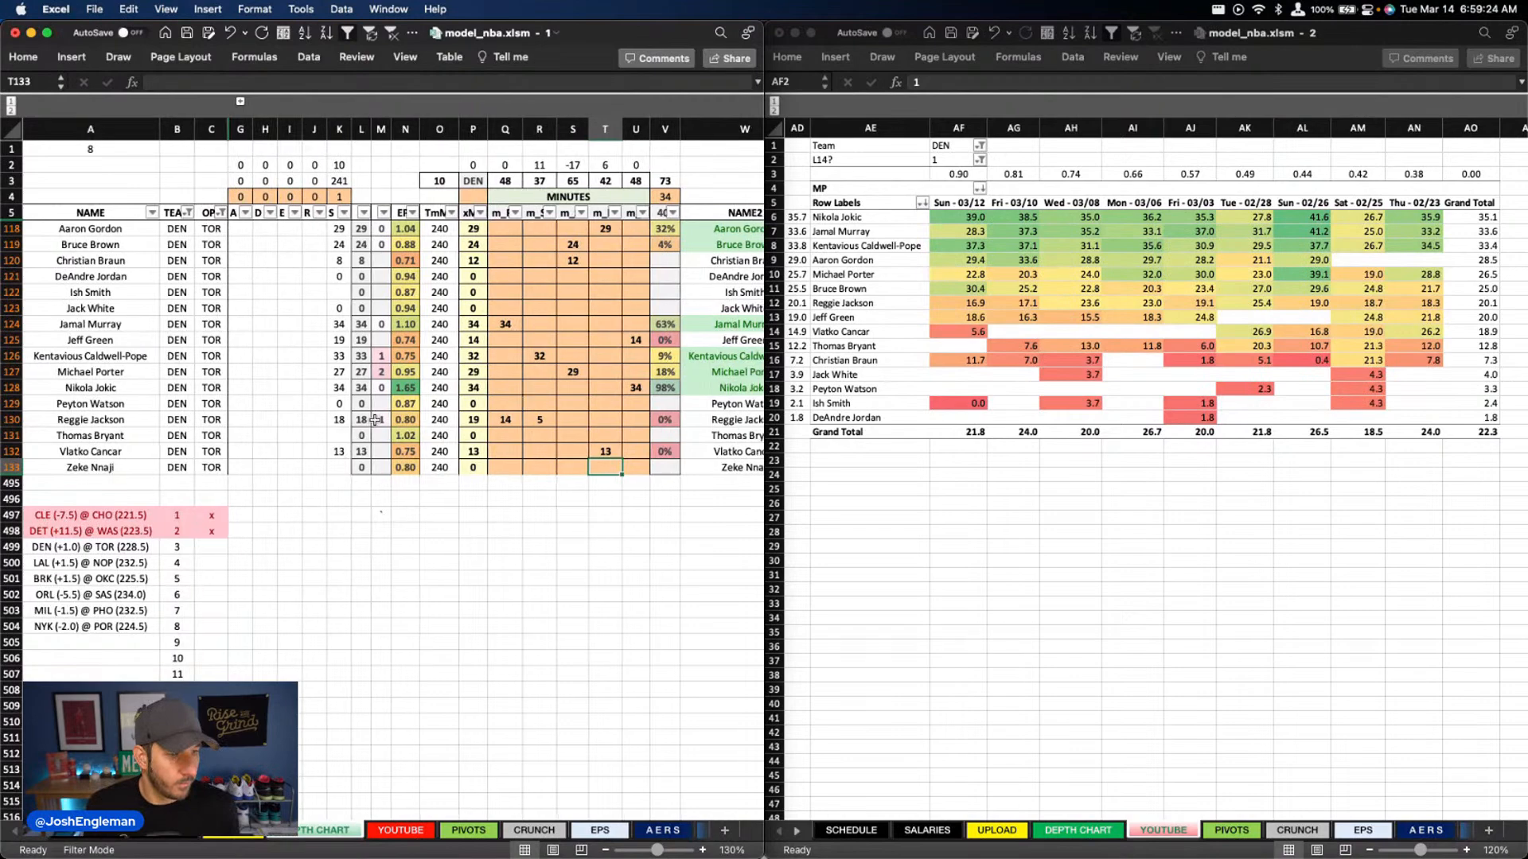
scroll(375, 420, left, 6)
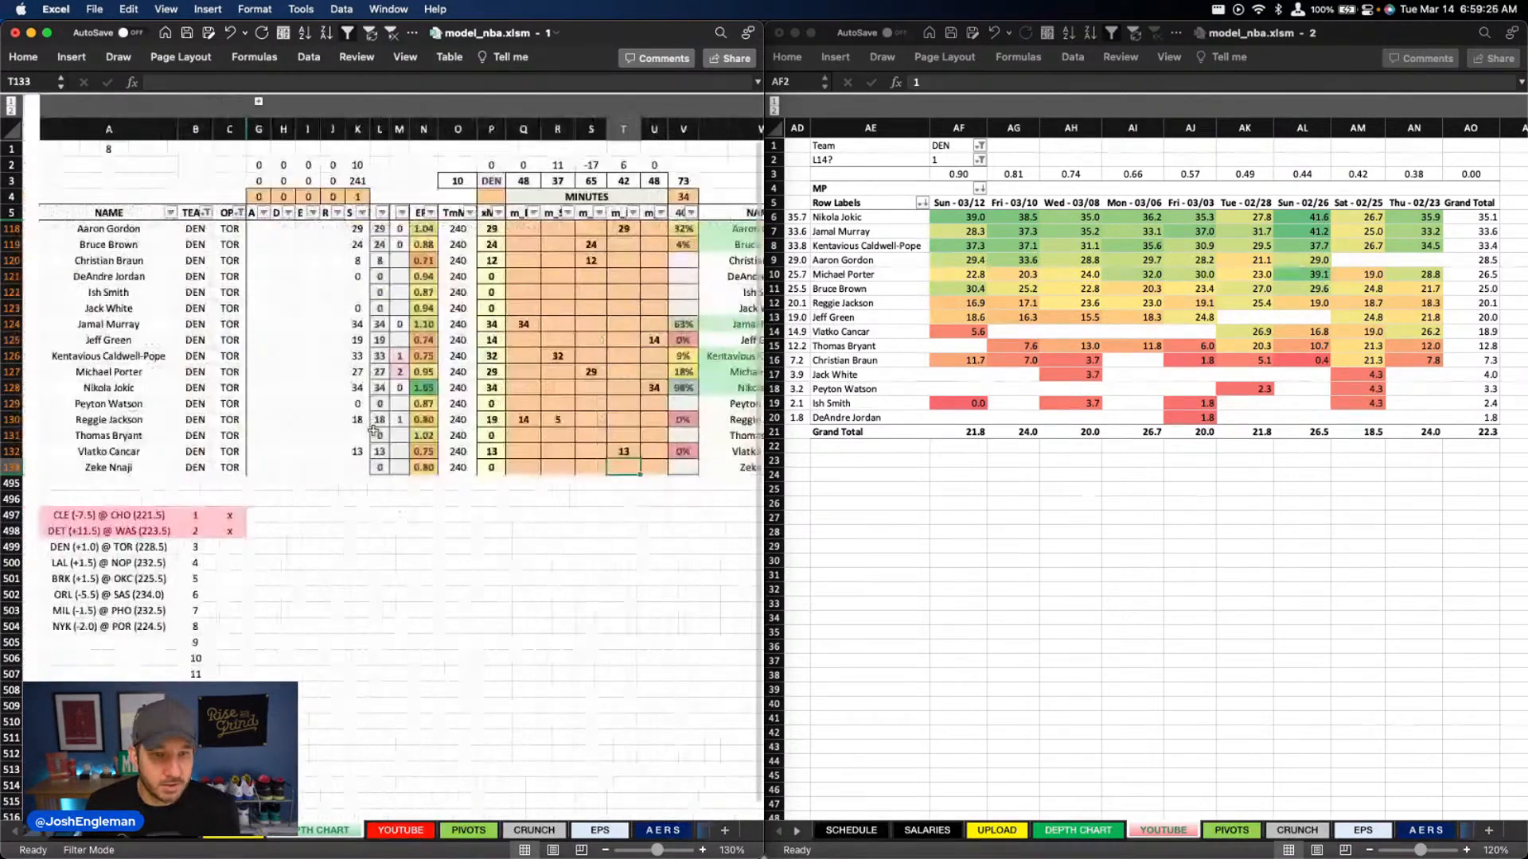
click(956, 146)
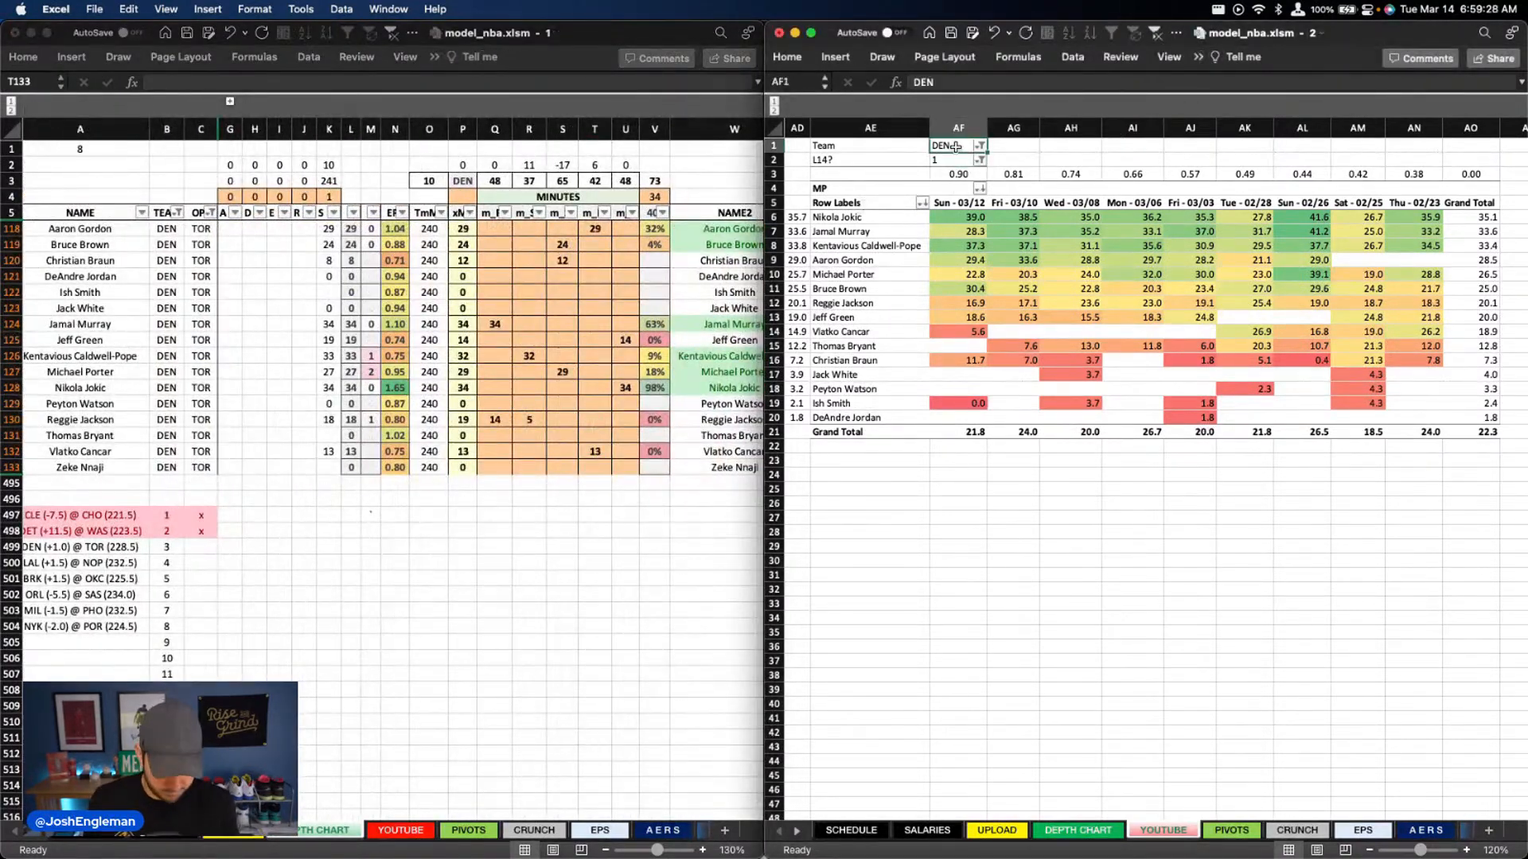
text(tor)
key(Return)
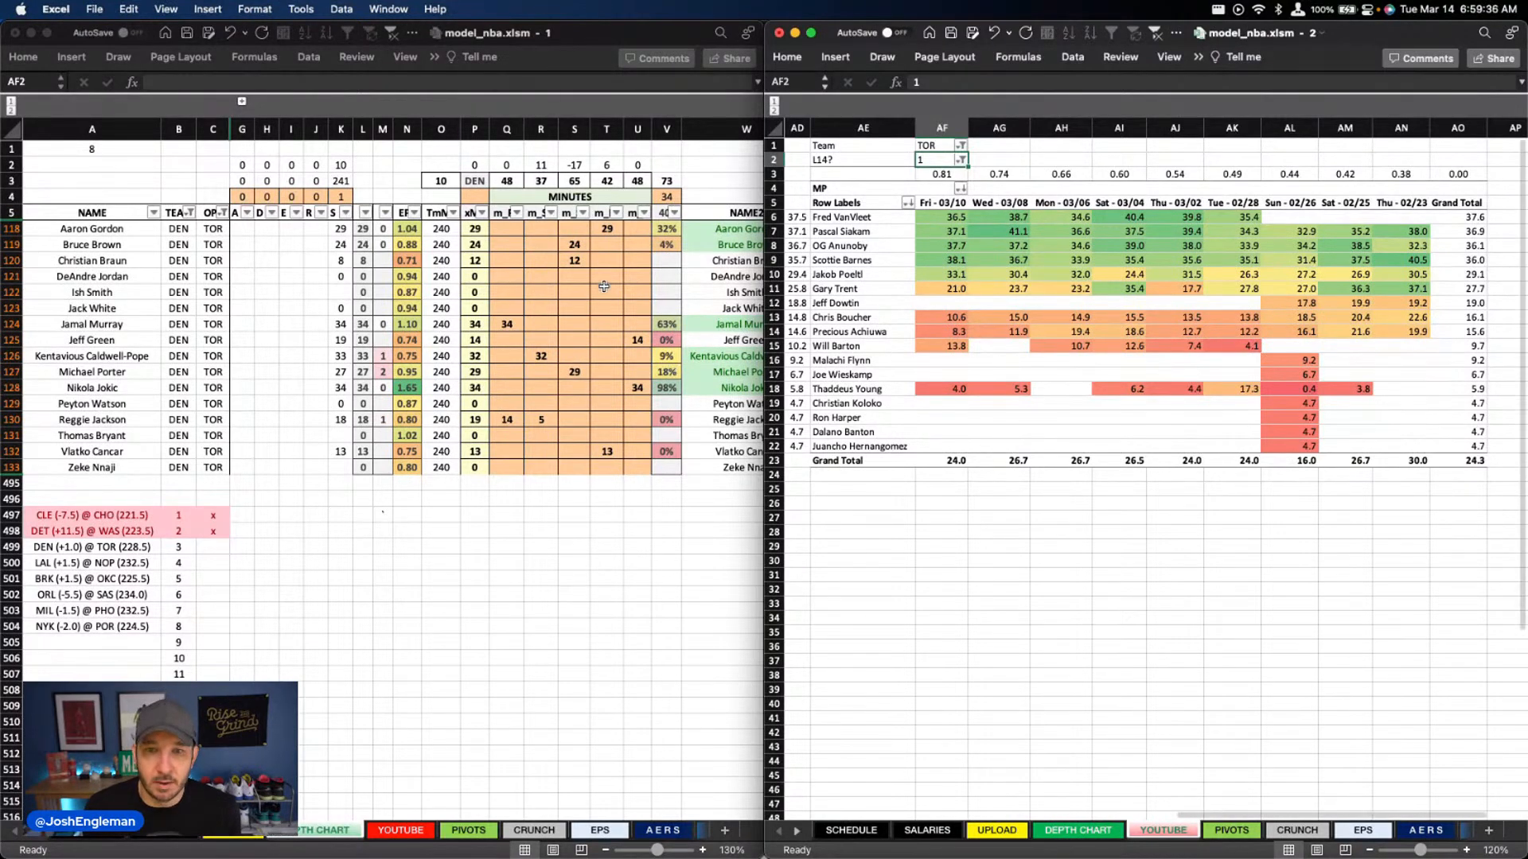
Filter the depth chart's TEAM column to TOR
click(606, 467)
click(190, 213)
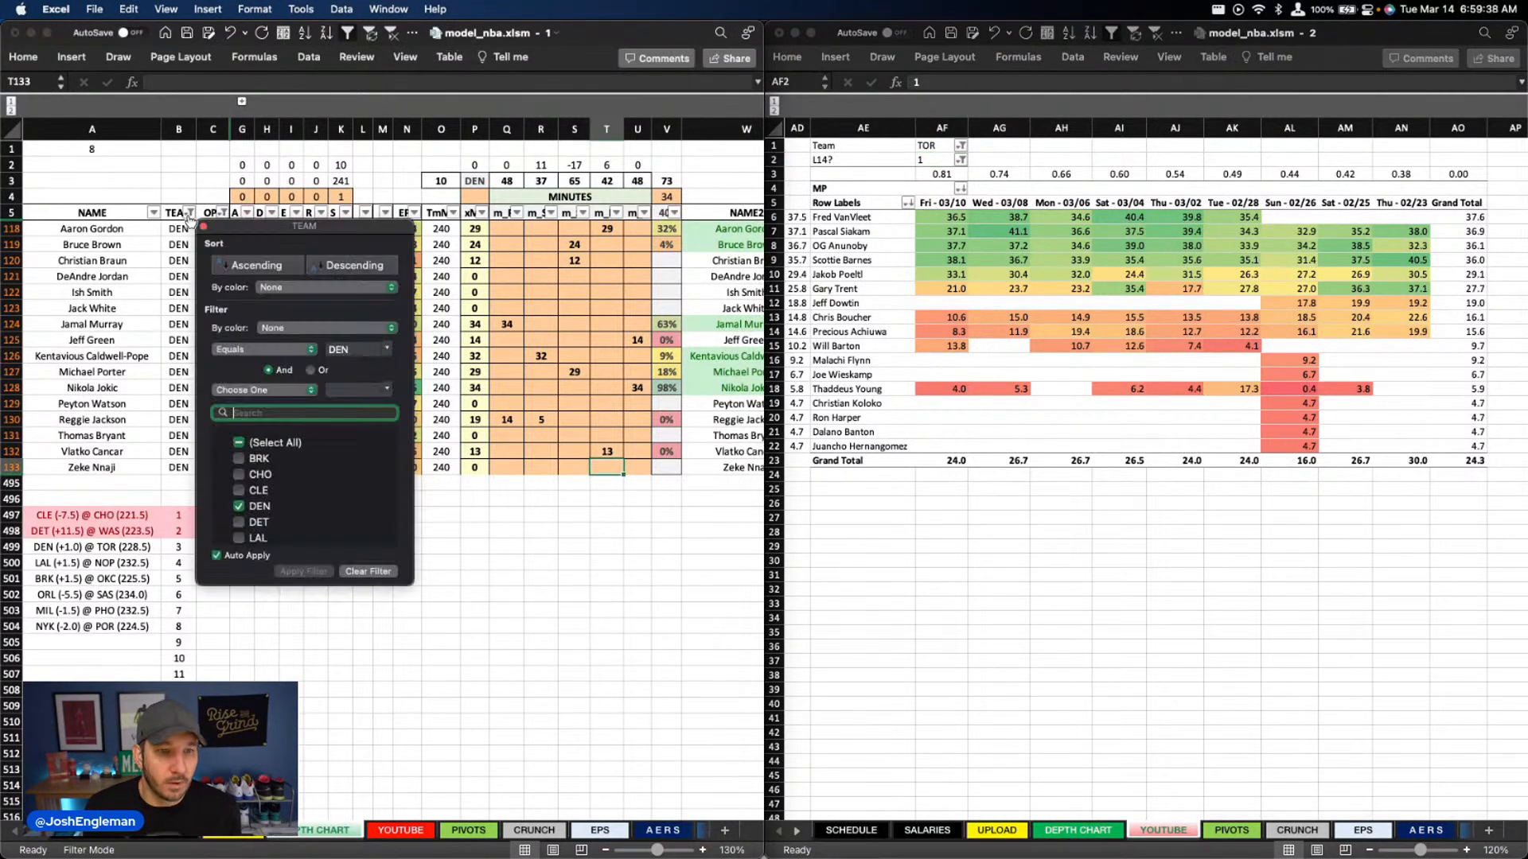
text(tor)
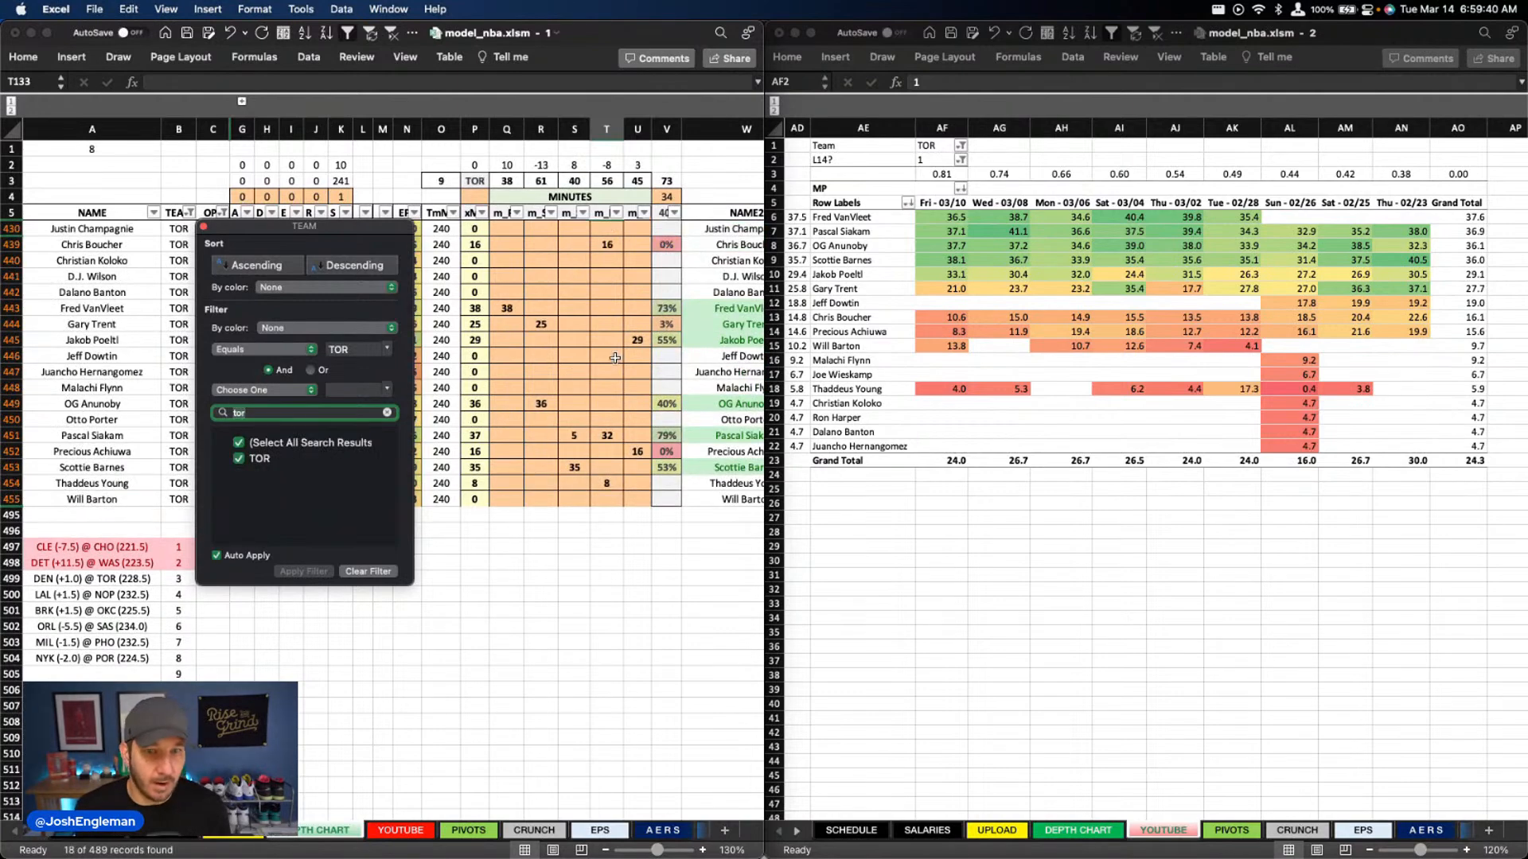
Set Fred VanVleet's column Q minutes to 37
click(615, 358)
click(503, 308)
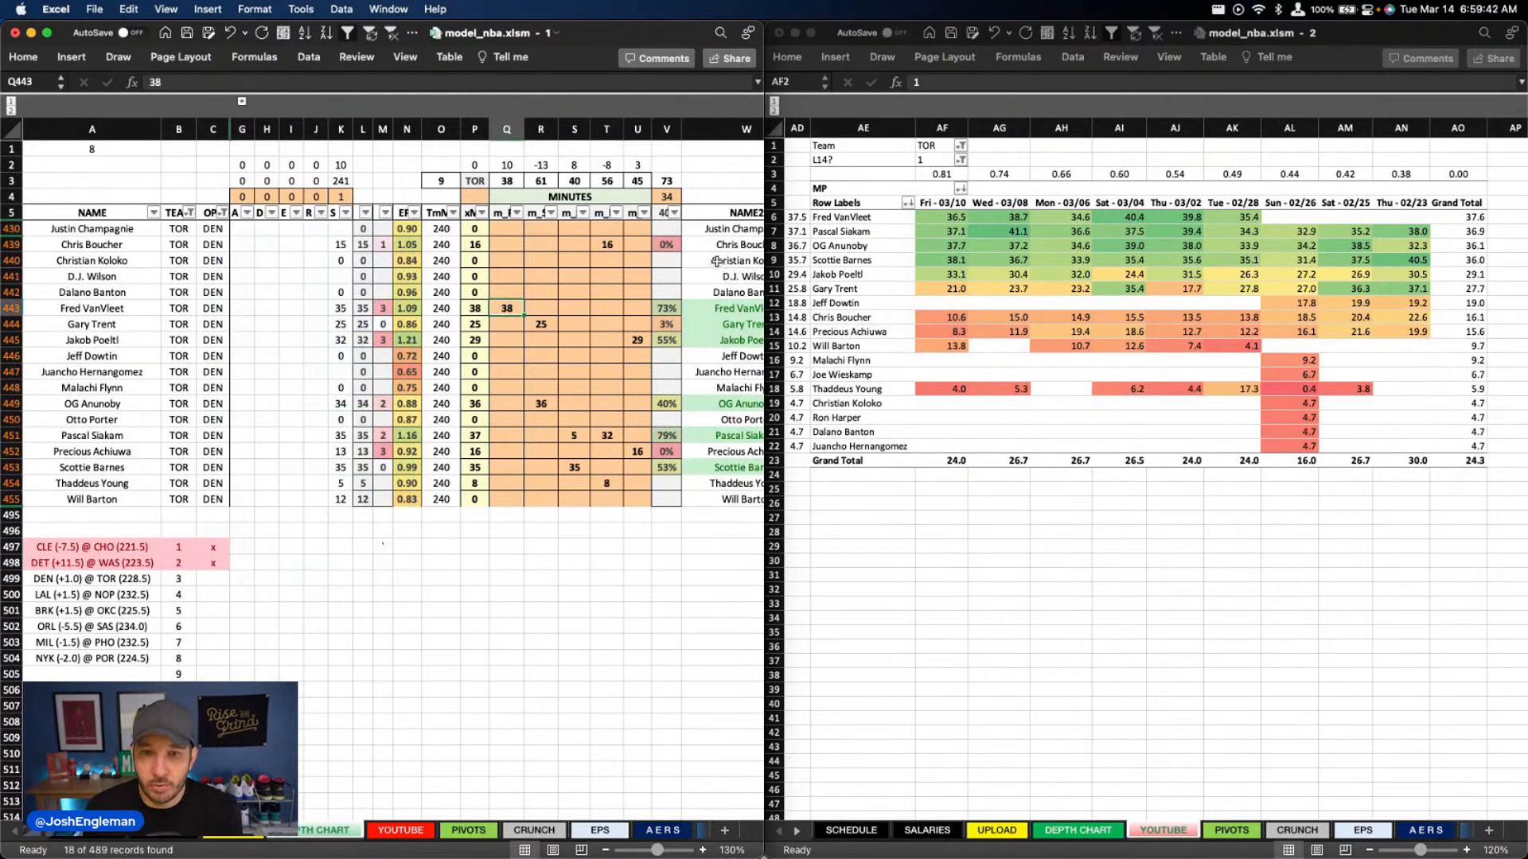
text(37)
key(Return)
Review the column R to U minutes of Toronto's forwards, centers and bench players in the depth chart
key(Right)
key(Down)
key(Down)
key(Down)
key(Down)
key(Down)
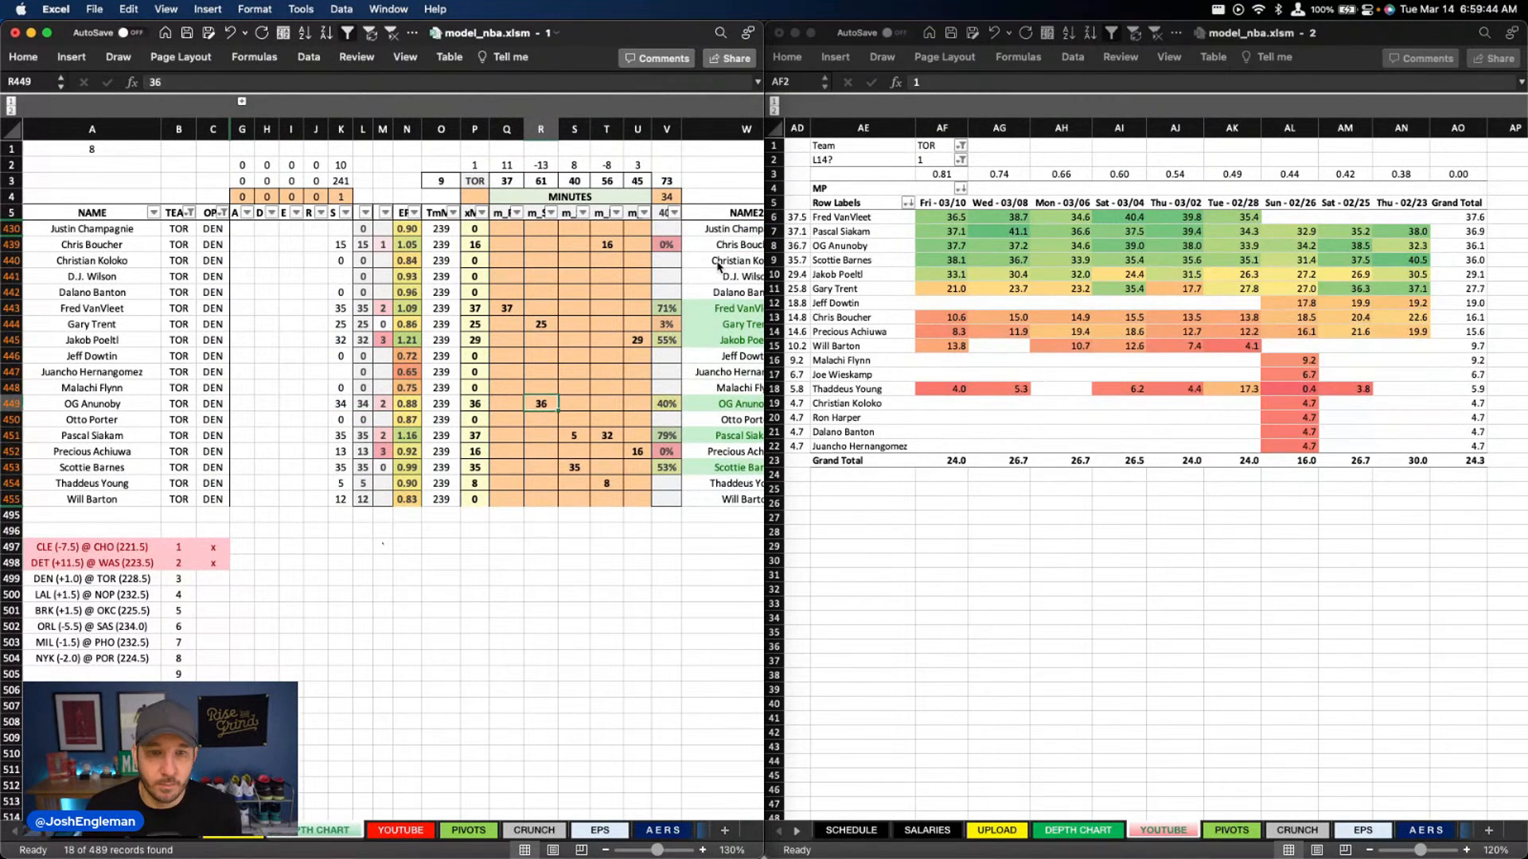
key(Right)
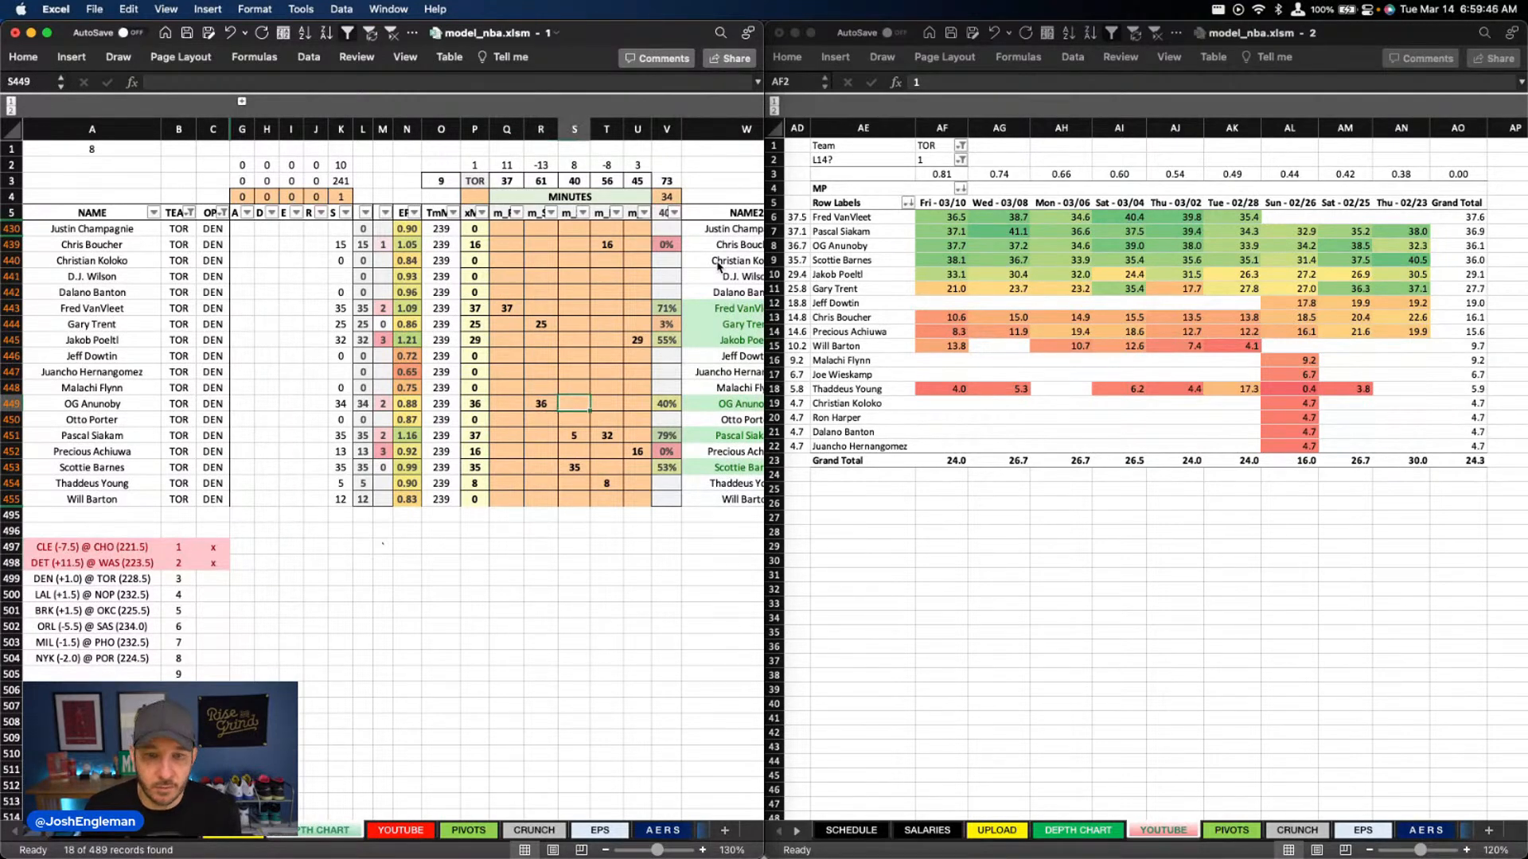
key(Down)
key(Down)
key(Down)
key(Down)
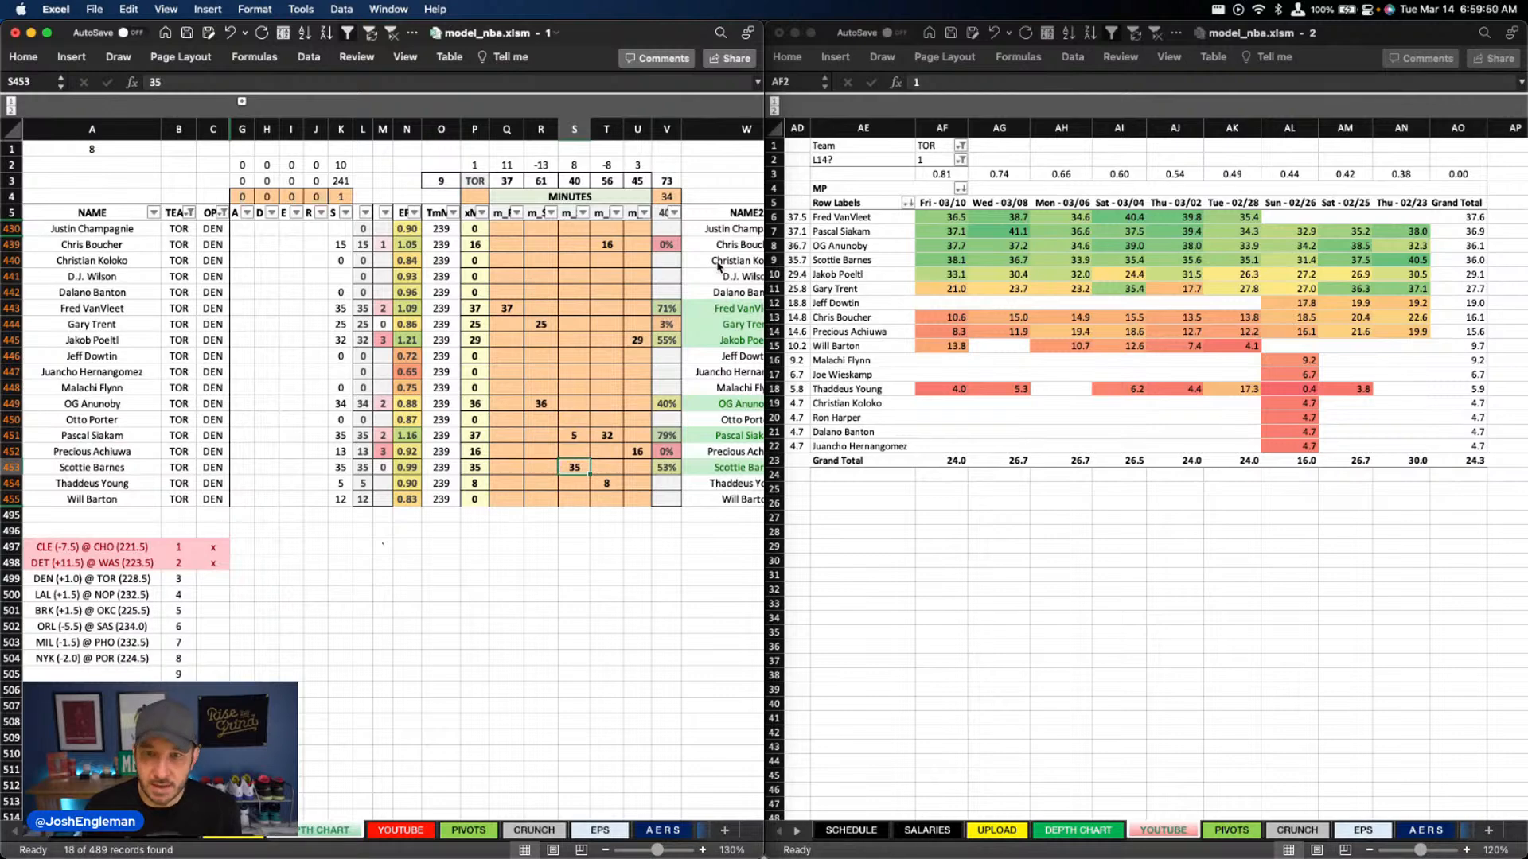
key(Right)
key(Right)
key(Up)
key(Up)
key(Up)
key(Up)
key(Up)
key(Up)
key(Up)
key(Up)
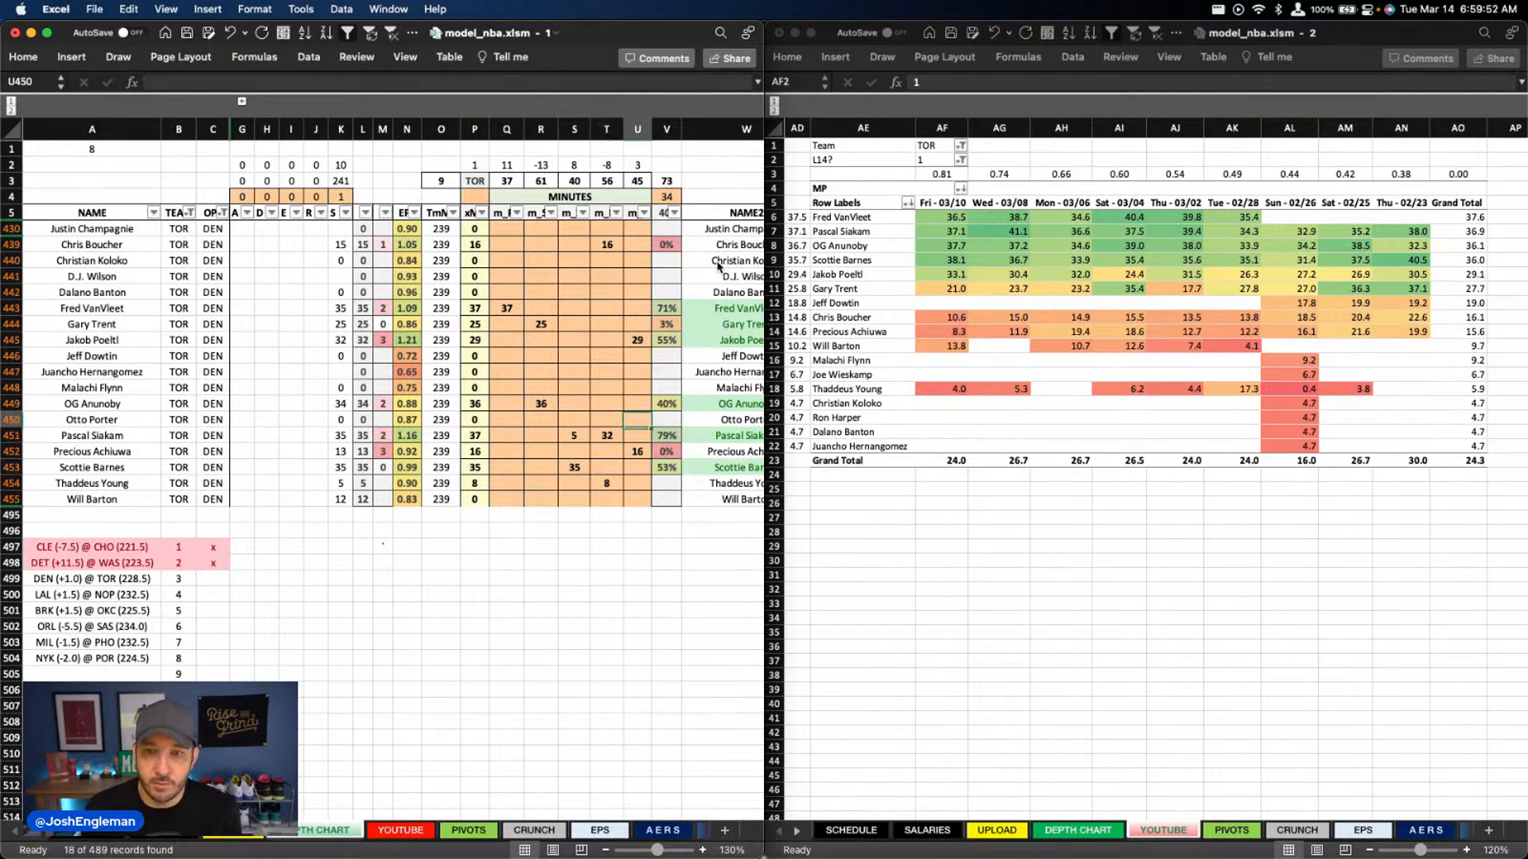
key(Down)
key(Down)
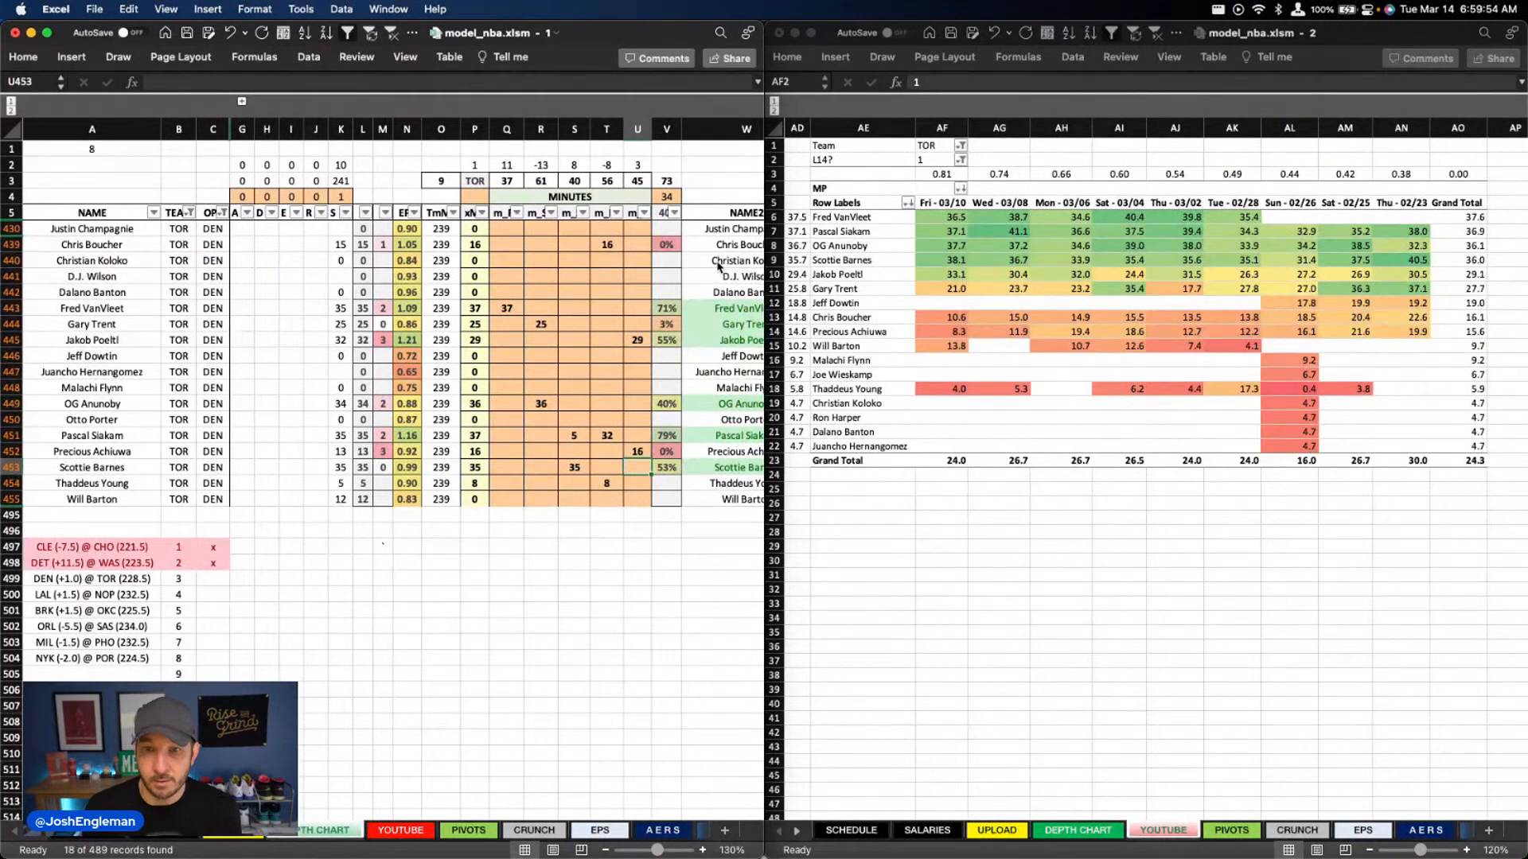
key(Left)
key(Up)
key(Up)
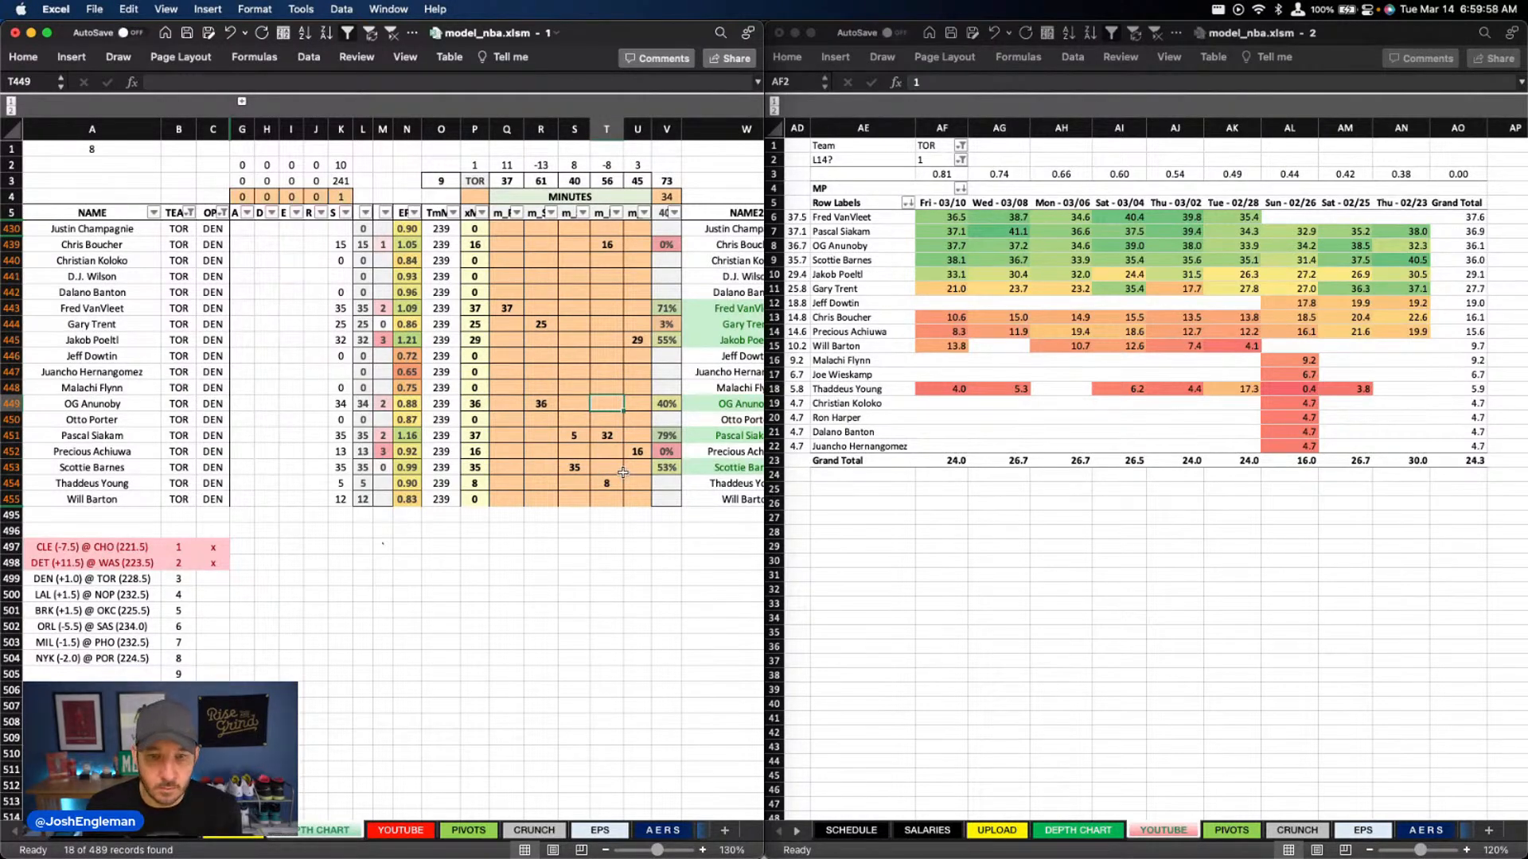
click(597, 495)
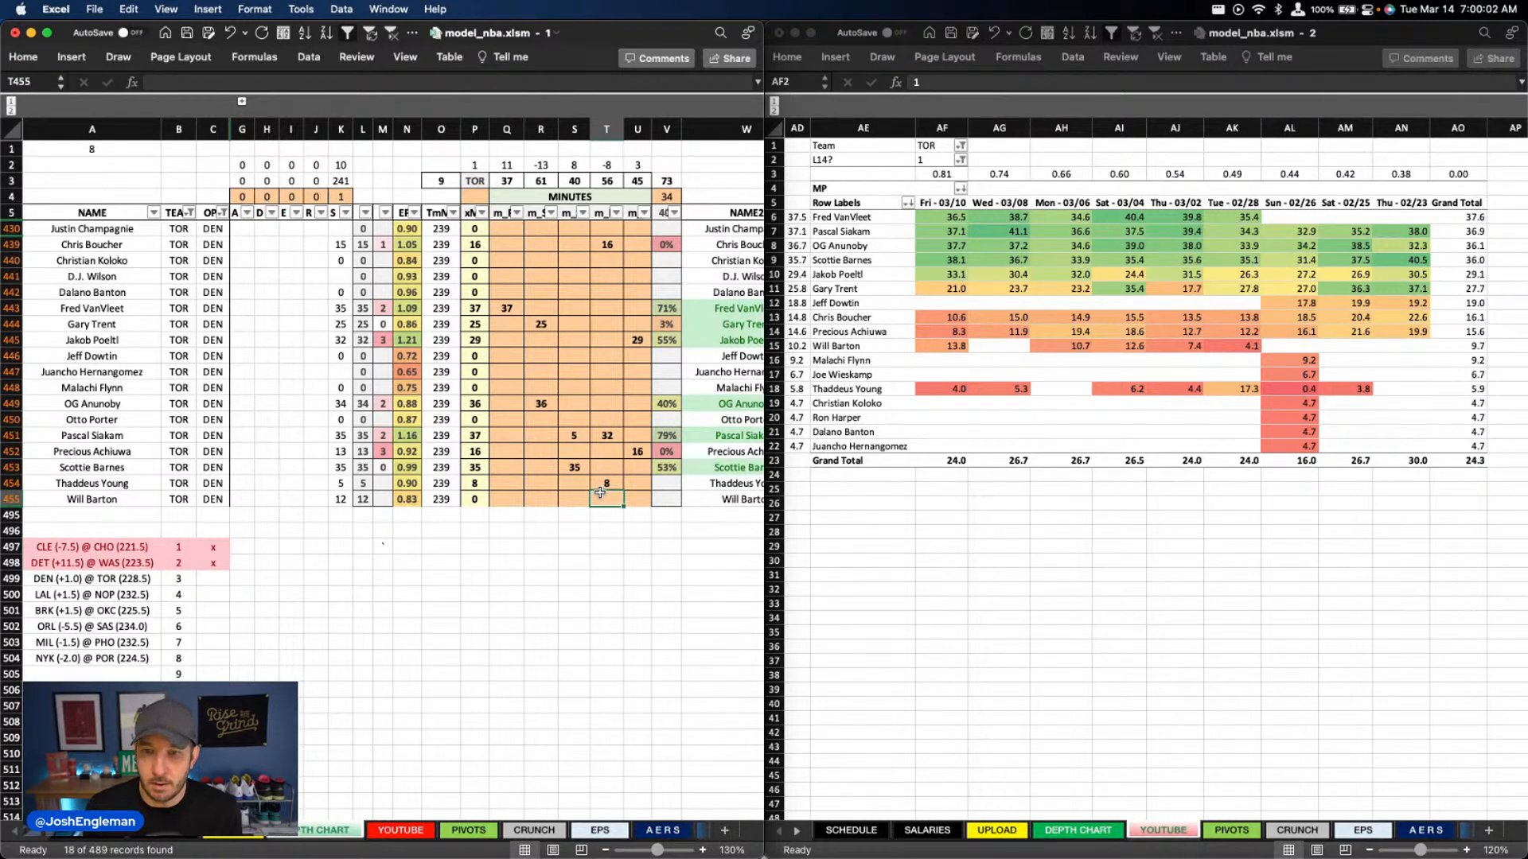
click(616, 248)
text(14)
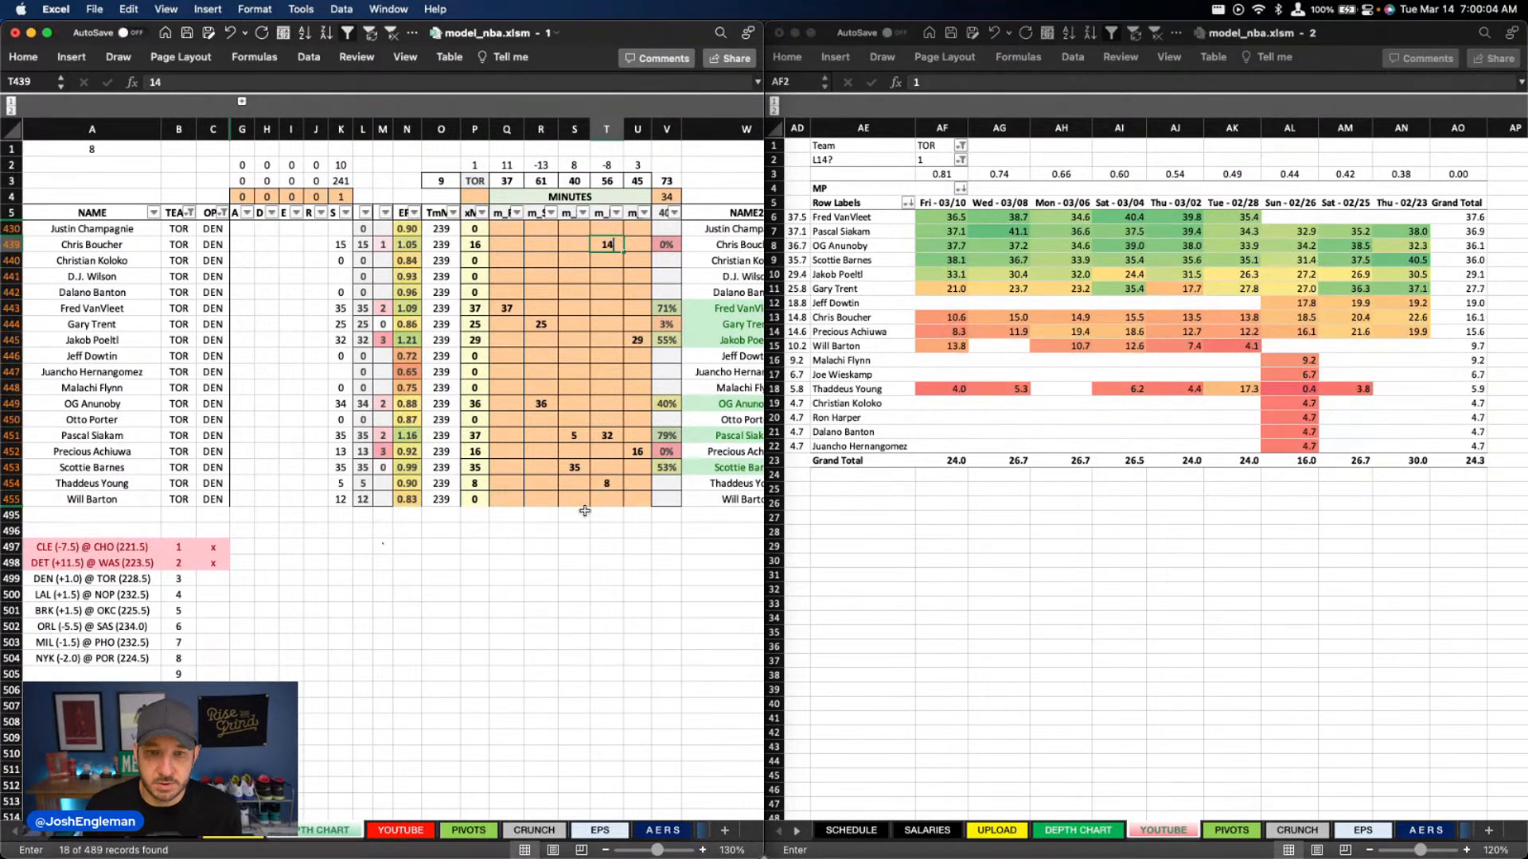
click(603, 496)
scroll(607, 486, down, 1)
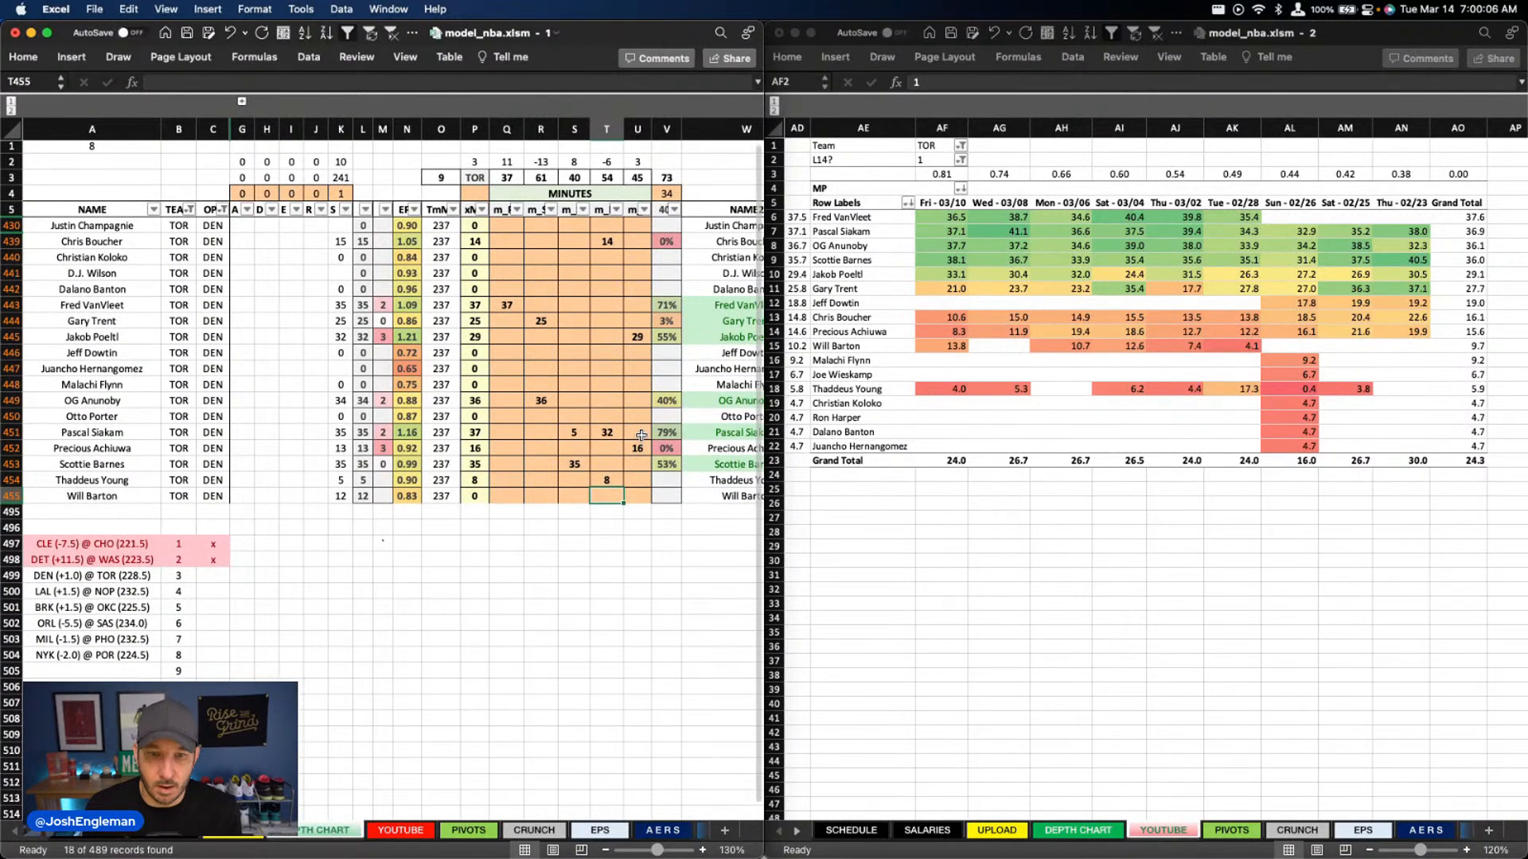
Set Precious Achiuwa's column U minutes to 13
click(648, 446)
text(13)
key(Return)
key(Return)
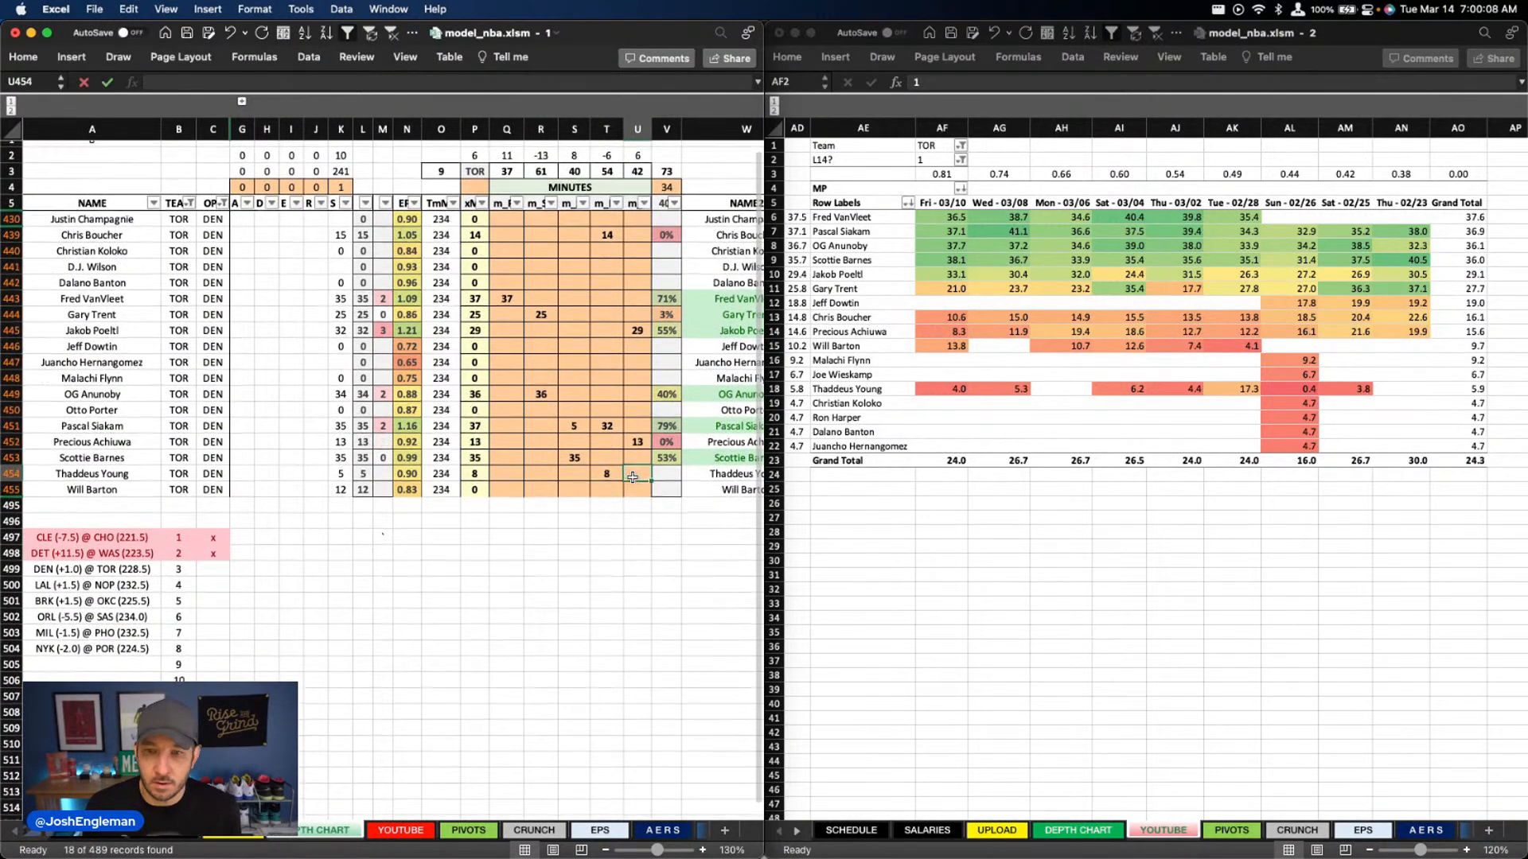
scroll(598, 438, up, 1)
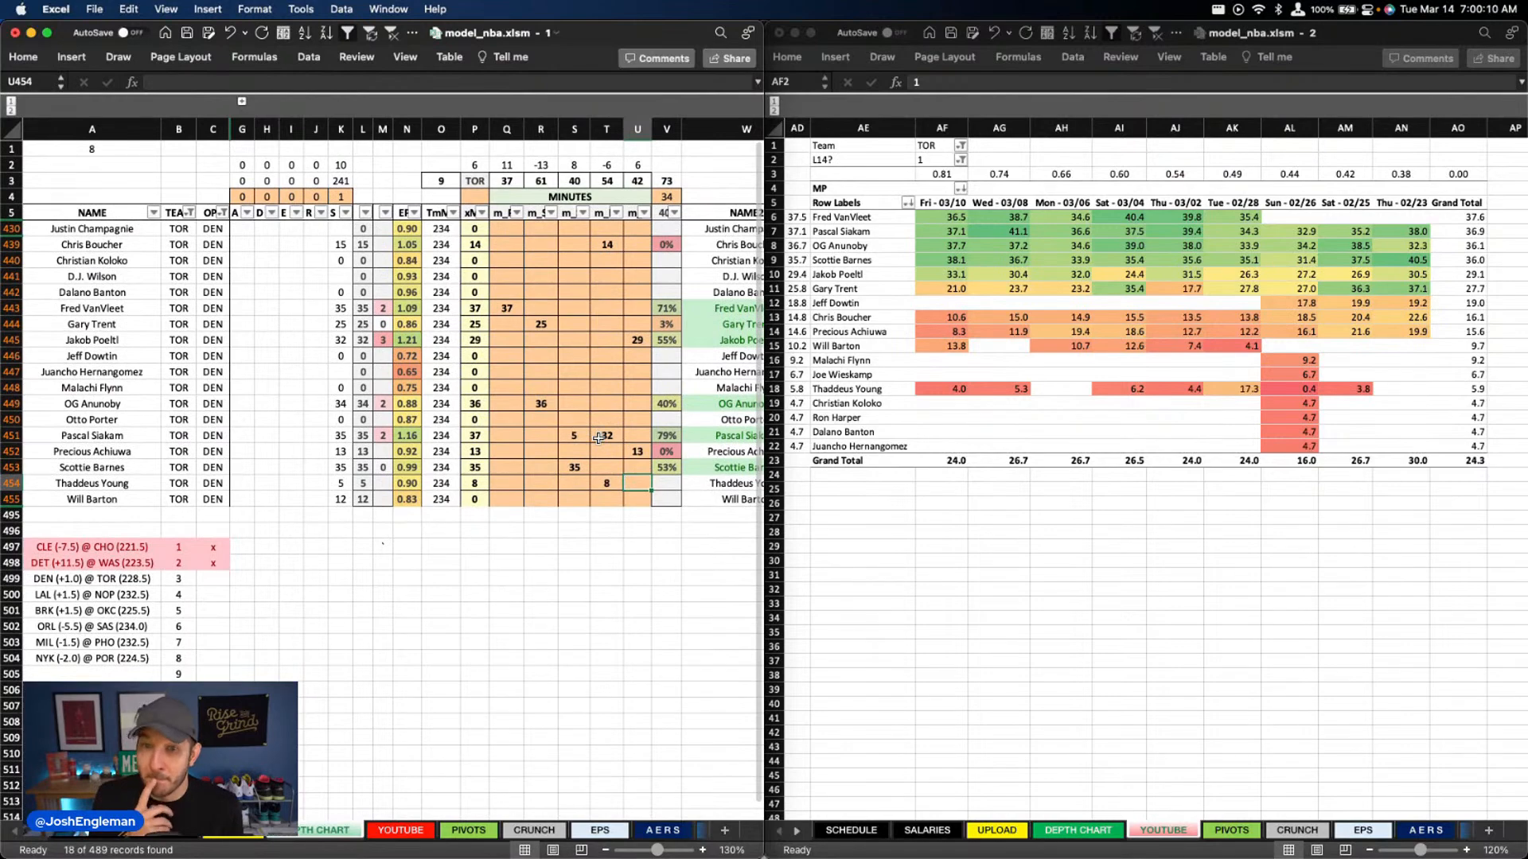
Set Will Barton's column T minutes to 6
click(600, 498)
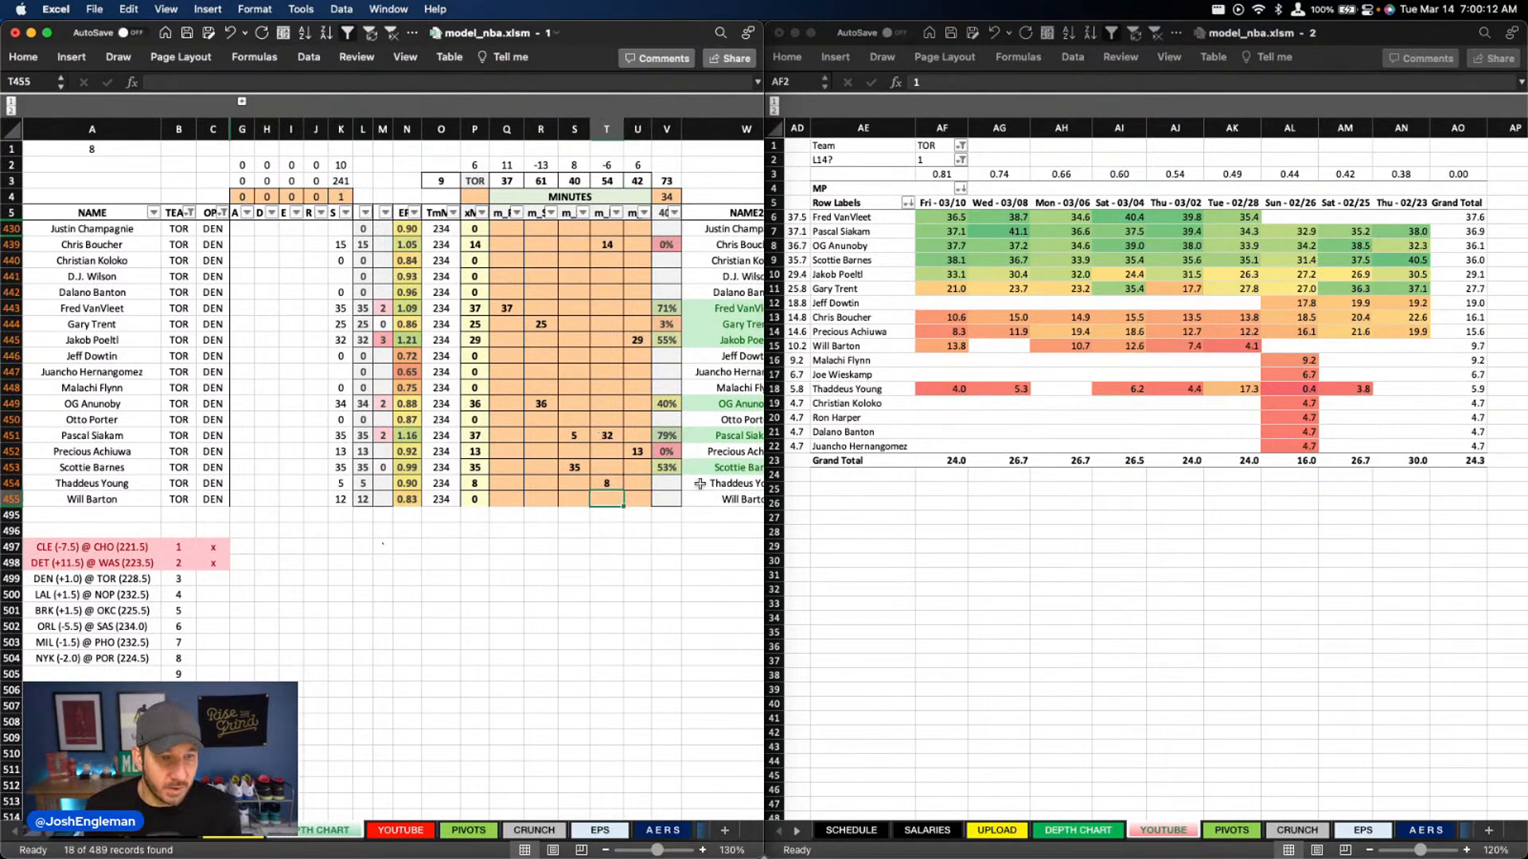
text(6)
key(Return)
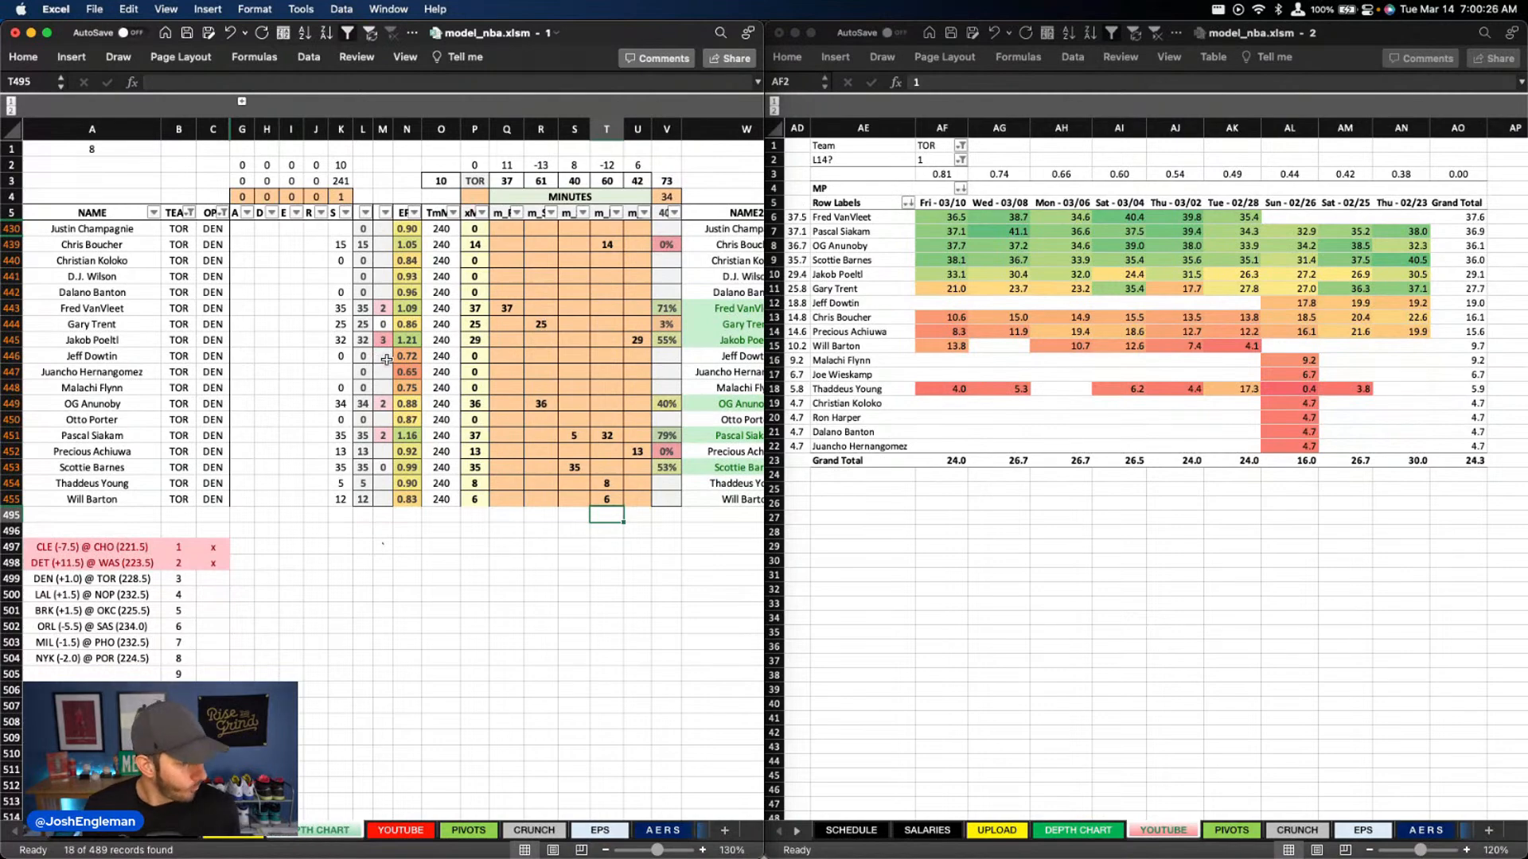
Examine Toronto's DraftKings and FanDuel projections, boom rates and player efficiency stats on the YOUTUBE sheet
scroll(386, 360, right, 2)
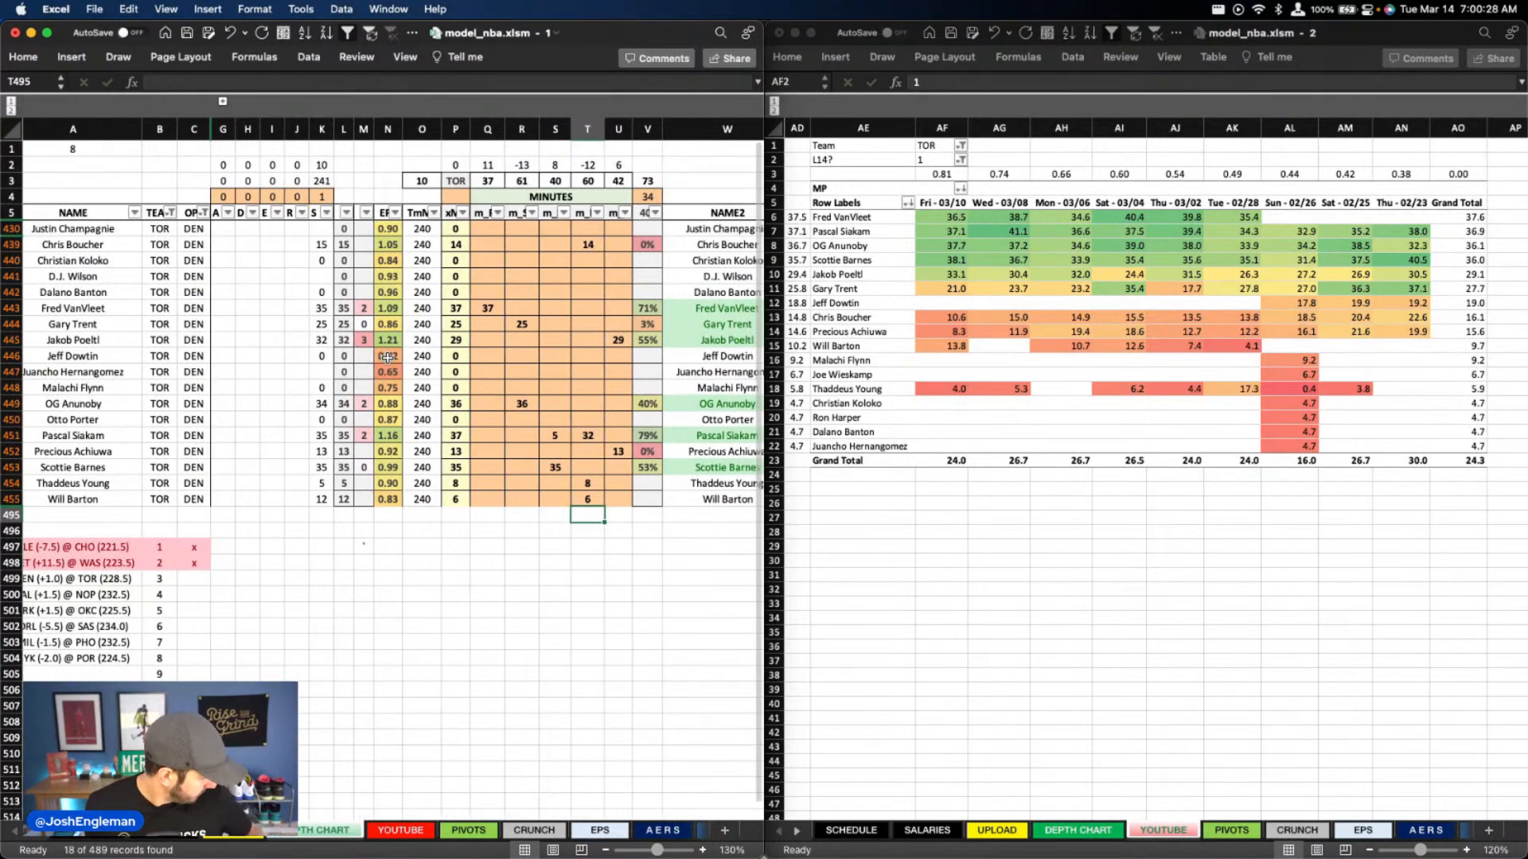
scroll(387, 360, right, 10)
scroll(401, 746, left, 12)
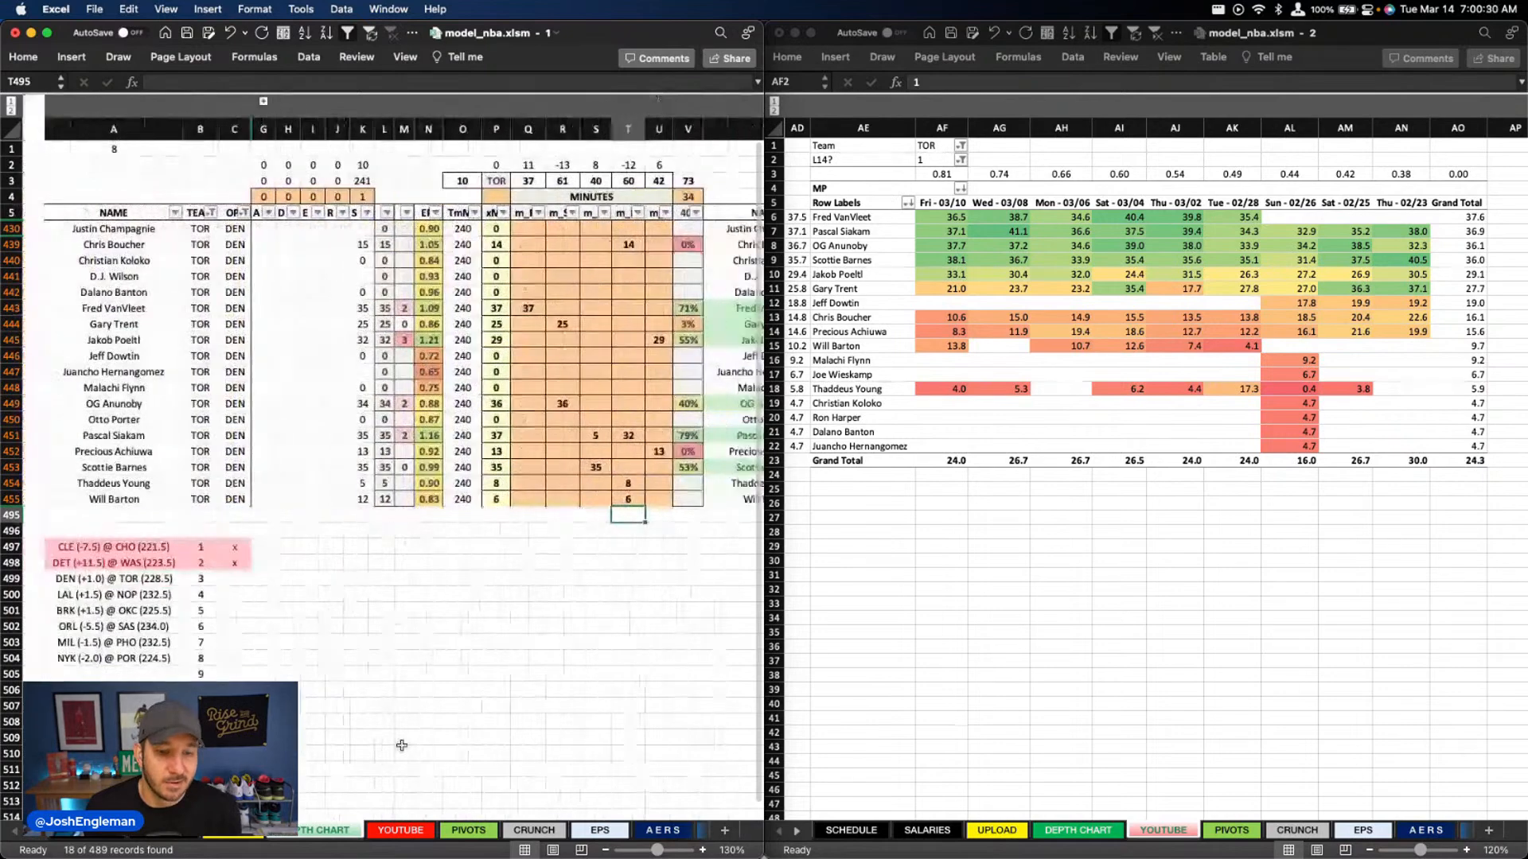
scroll(402, 746, right, 2)
click(401, 829)
scroll(516, 319, right, 10)
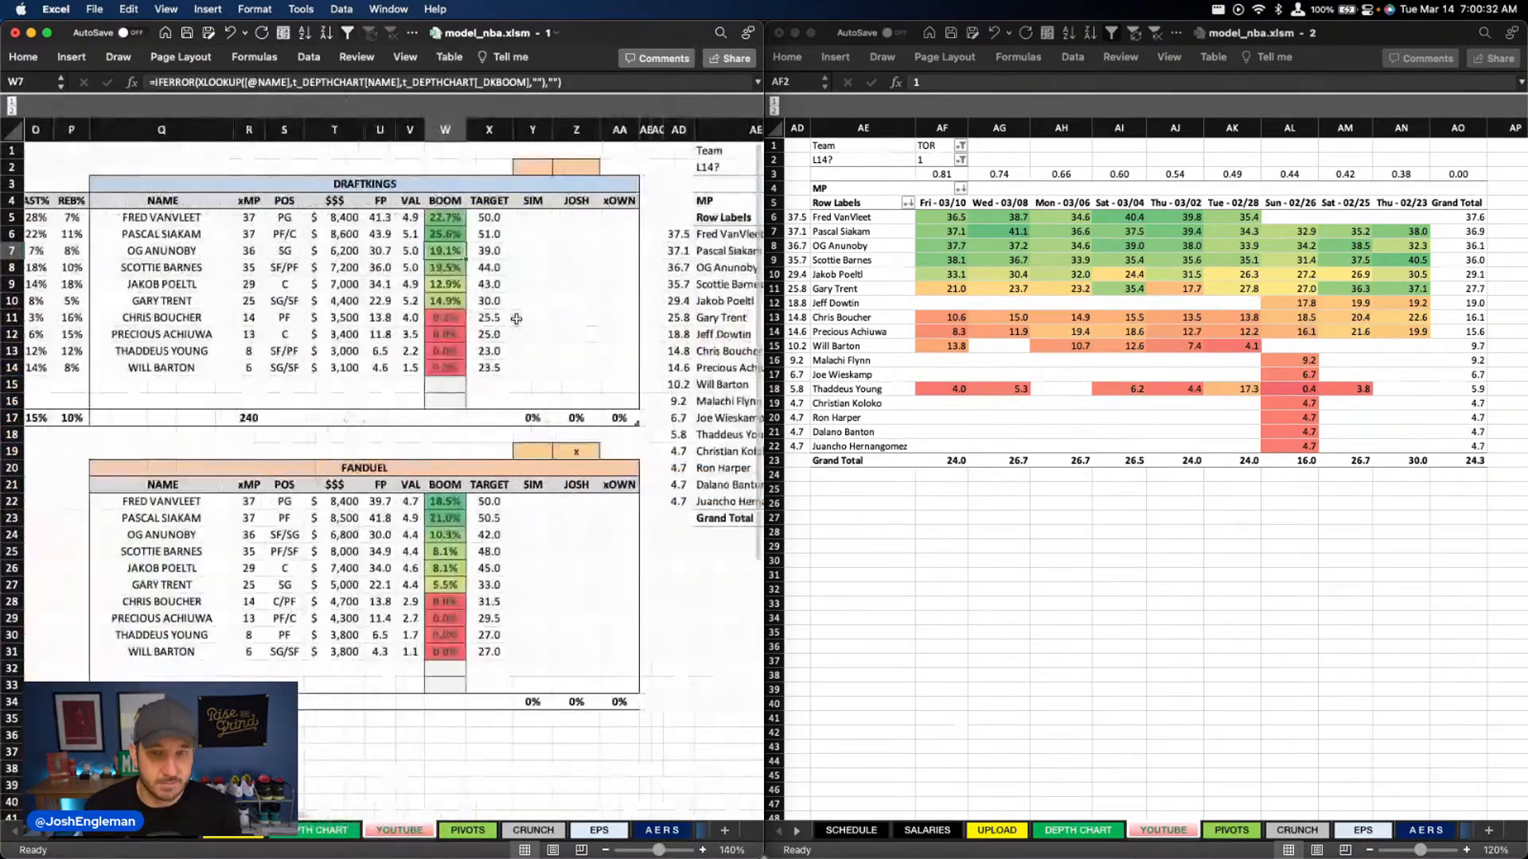
scroll(516, 319, right, 2)
click(516, 319)
scroll(516, 319, left, 1)
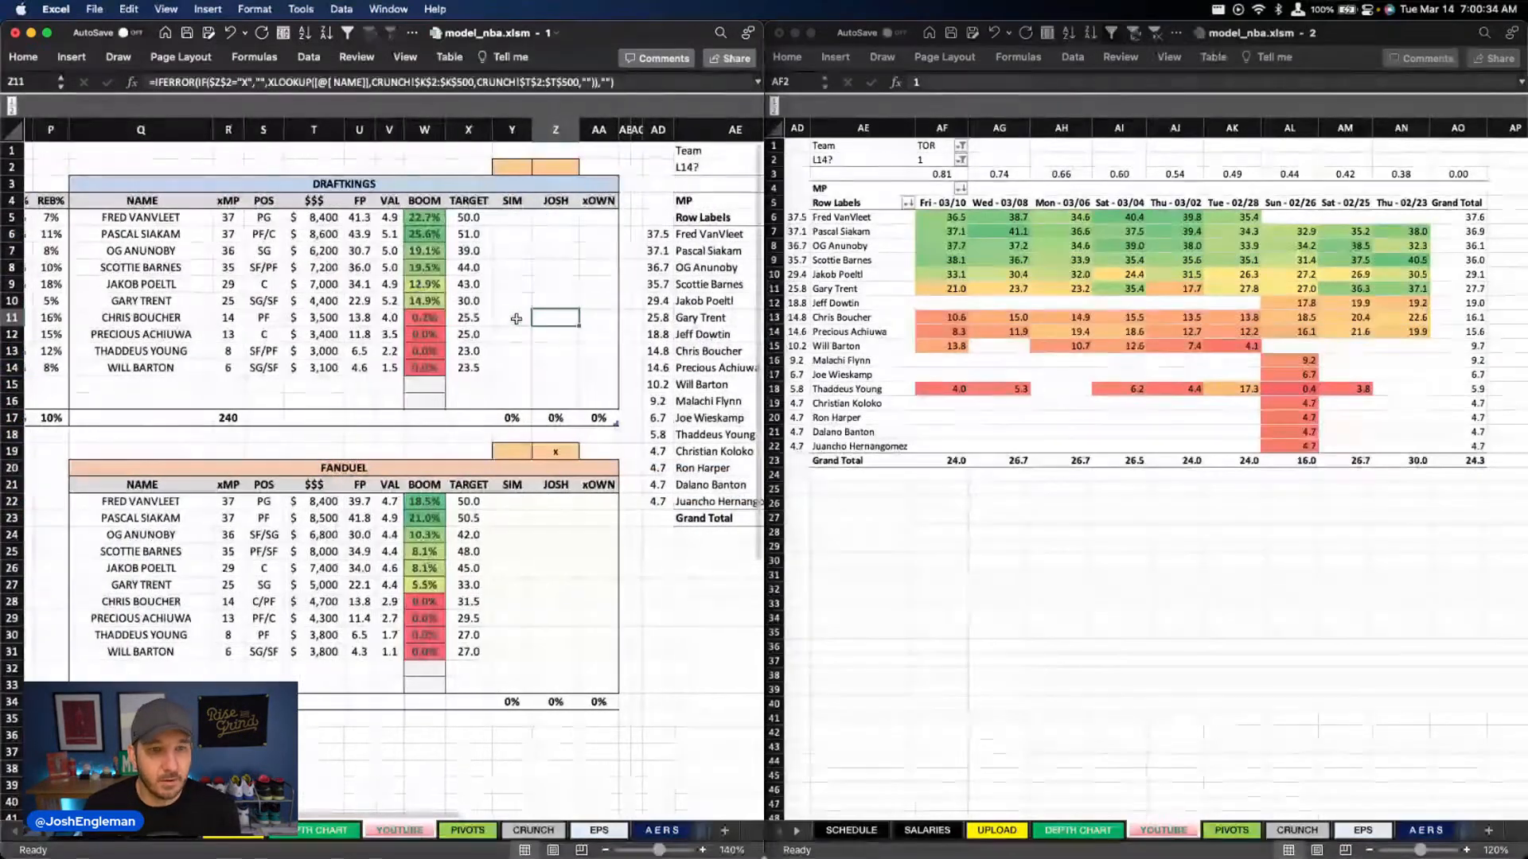
scroll(477, 302, left, 2)
click(401, 255)
scroll(402, 256, left, 6)
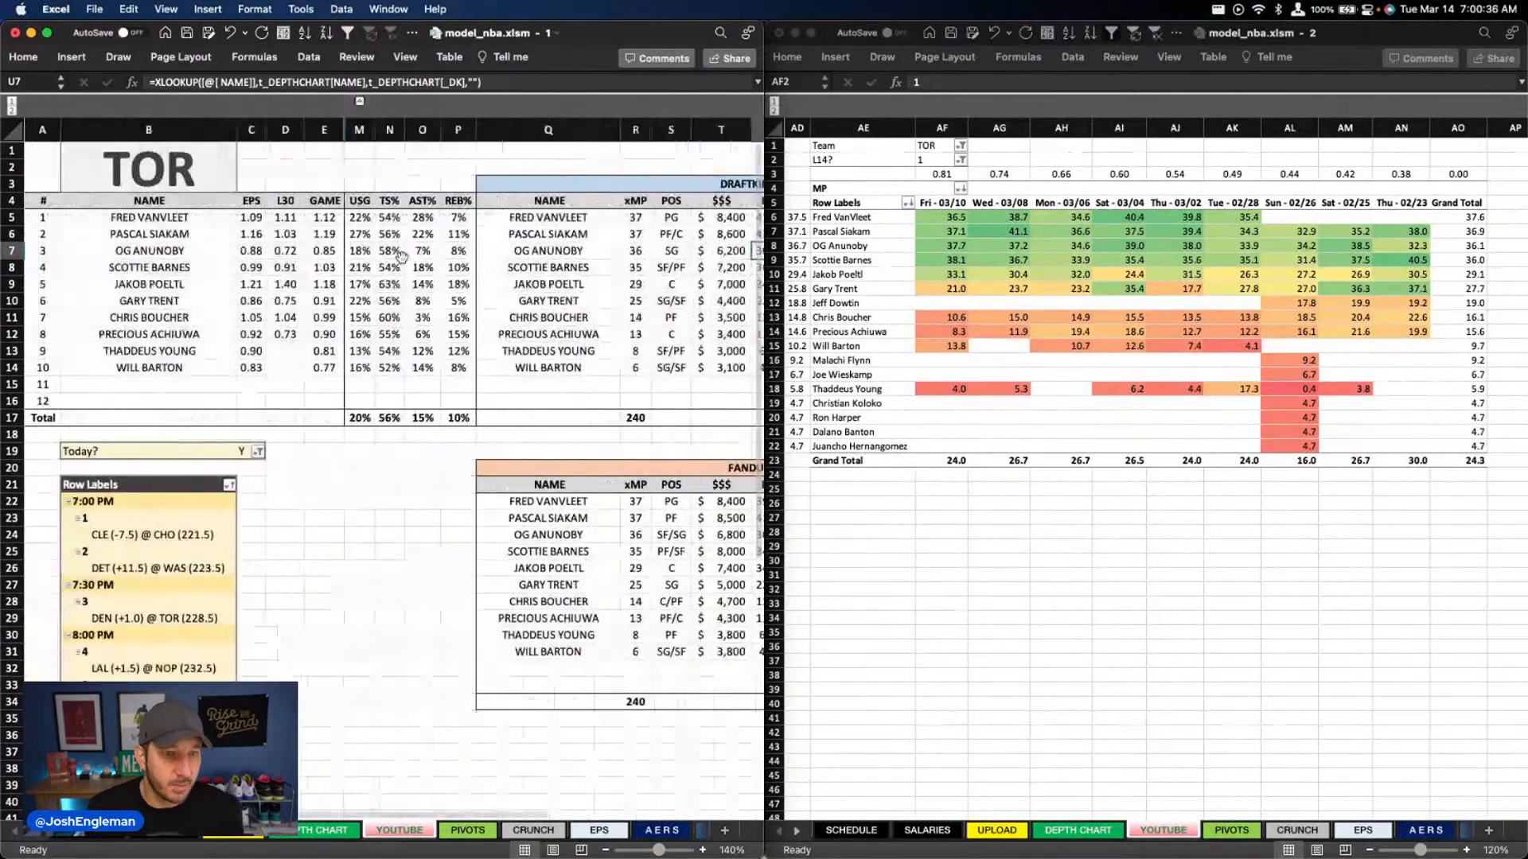
scroll(401, 256, right, 8)
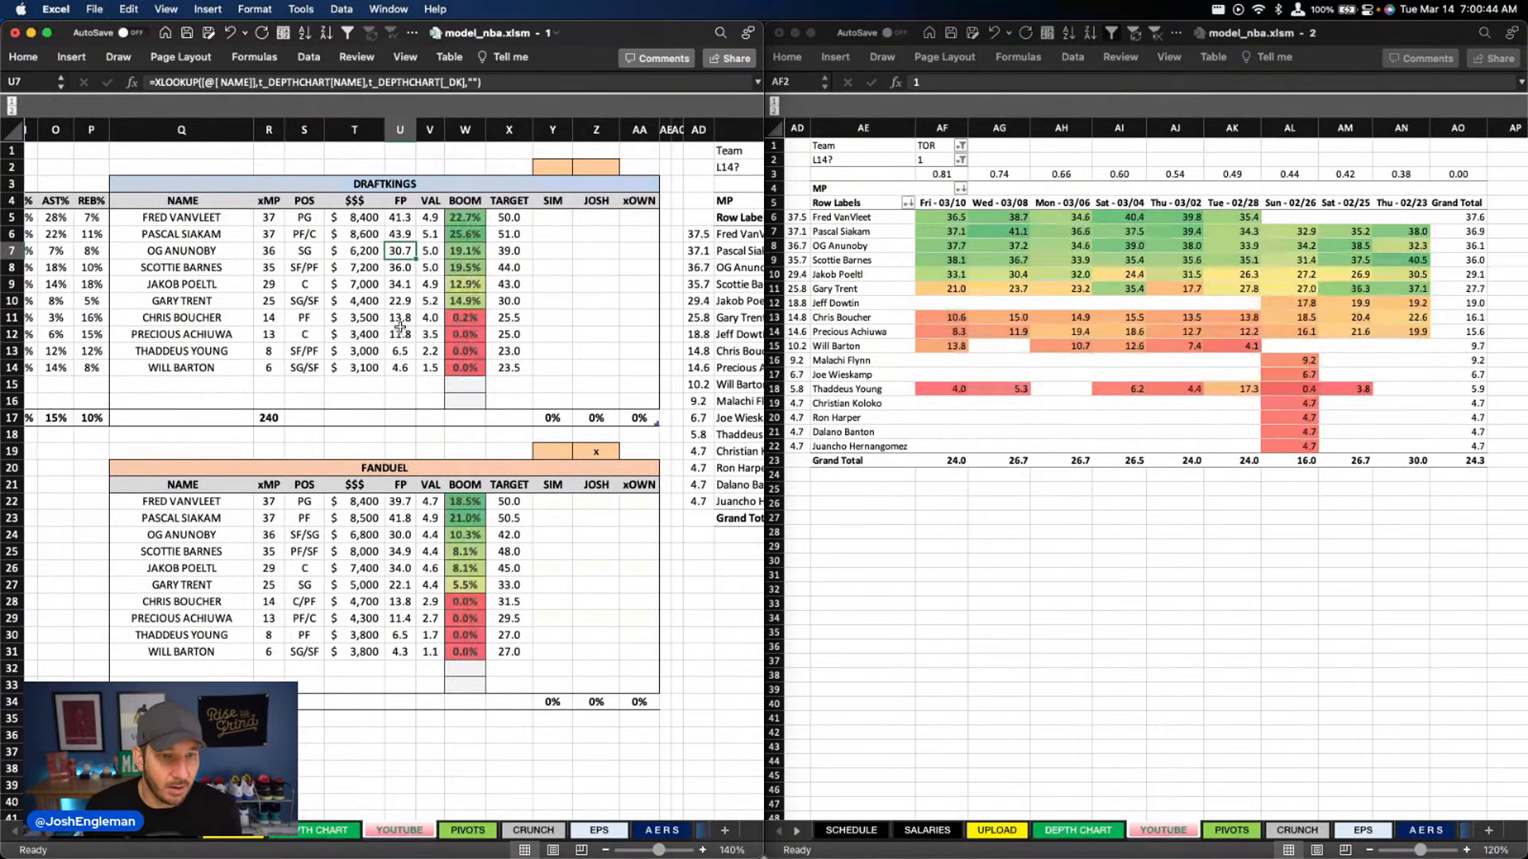
On the DEPTH CHART sheet, set Gary Trent's column R minutes to 24 and Will Barton's column T minutes to 7
click(304, 834)
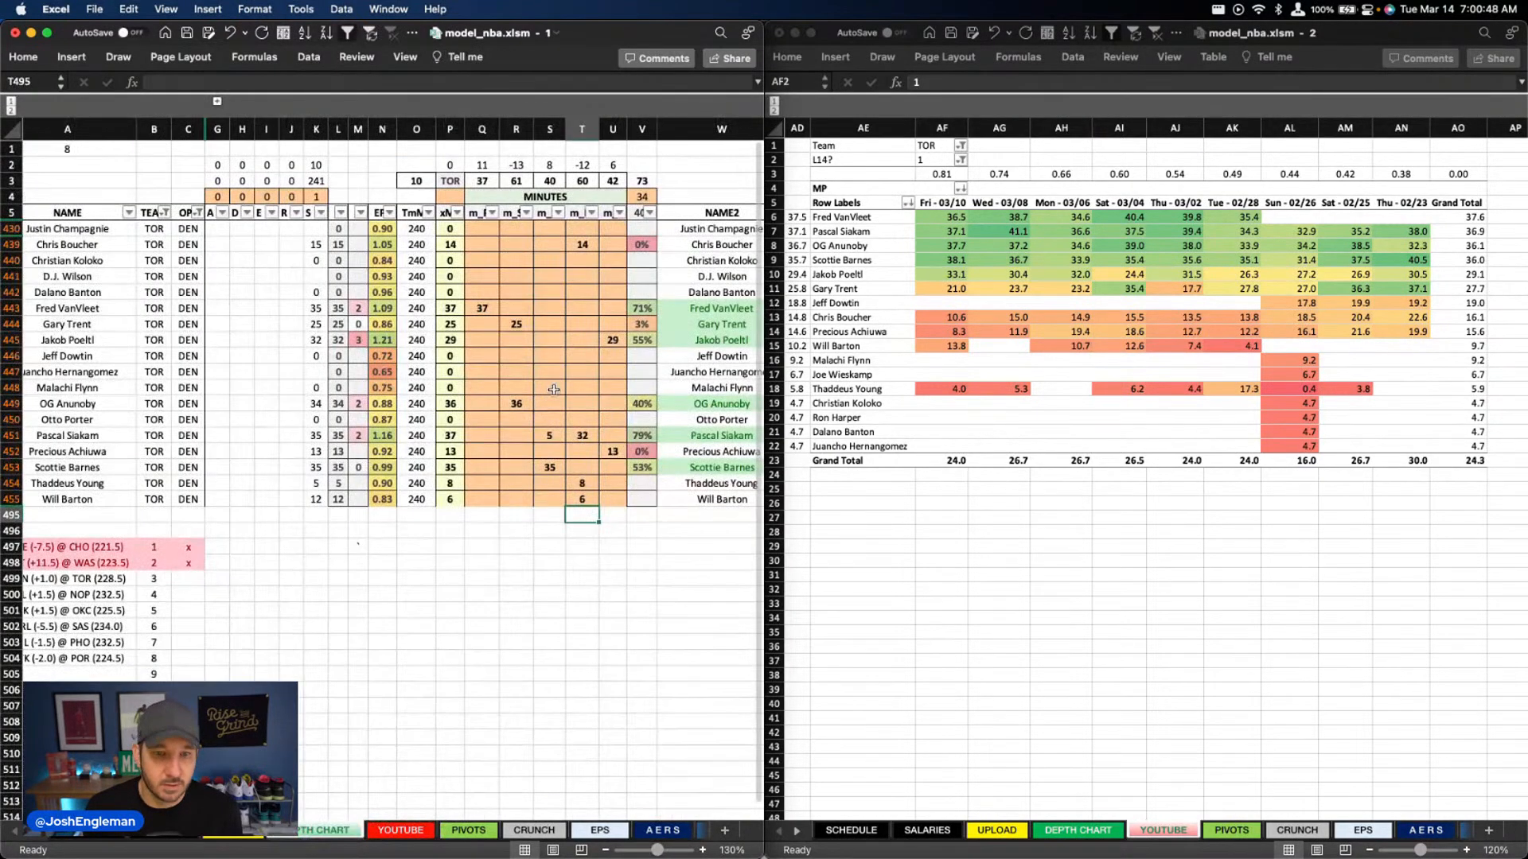
click(513, 322)
text(24)
key(Return)
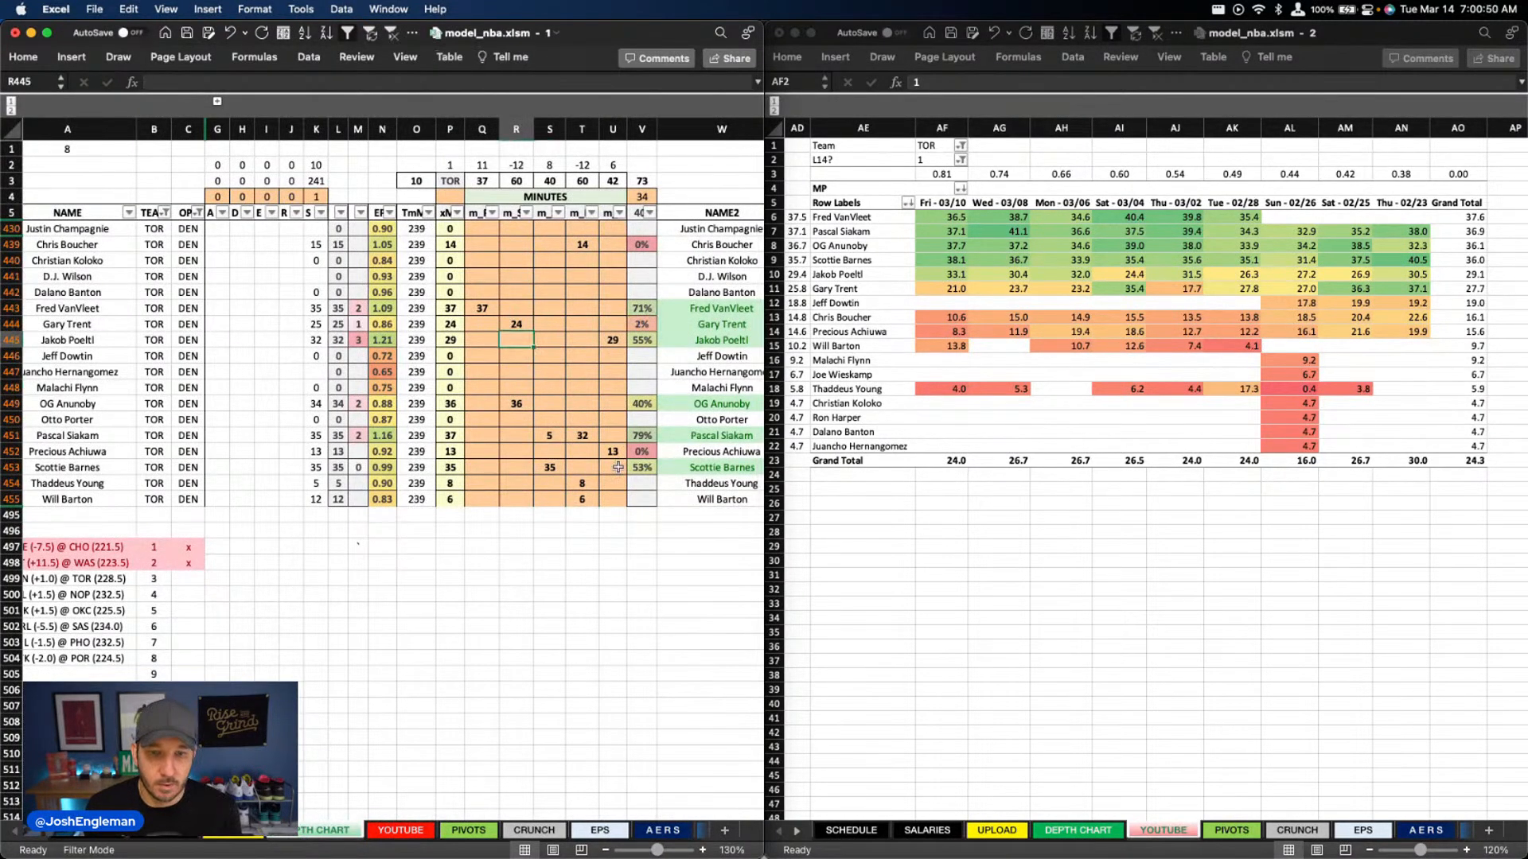
click(586, 497)
key(Return)
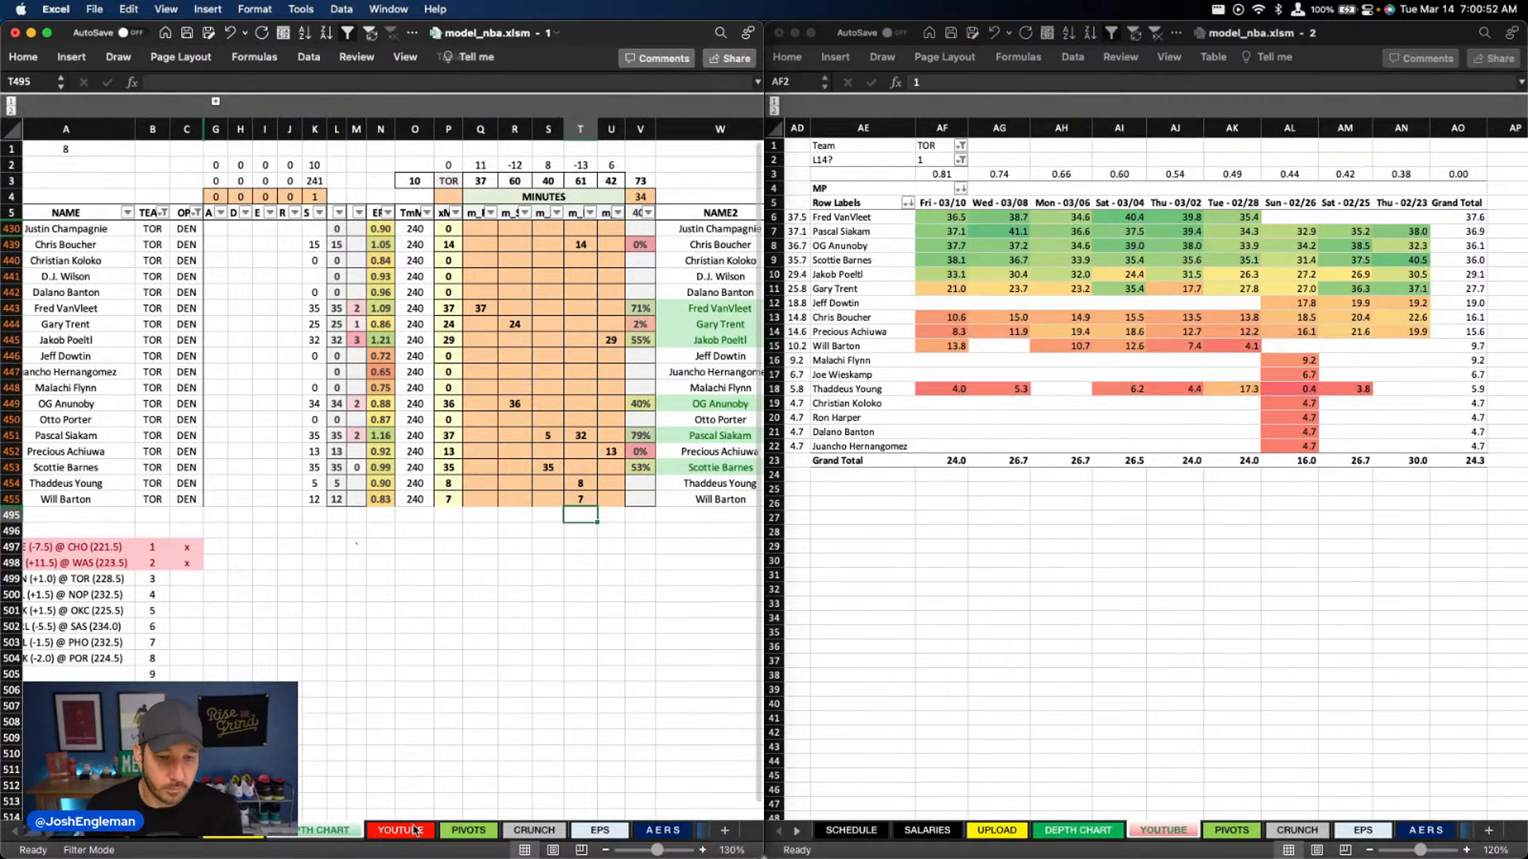
Recheck Toronto's projections on the YOUTUBE sheet, comparing the DraftKings BOOM values of the first four players
click(402, 830)
scroll(429, 404, up, 1)
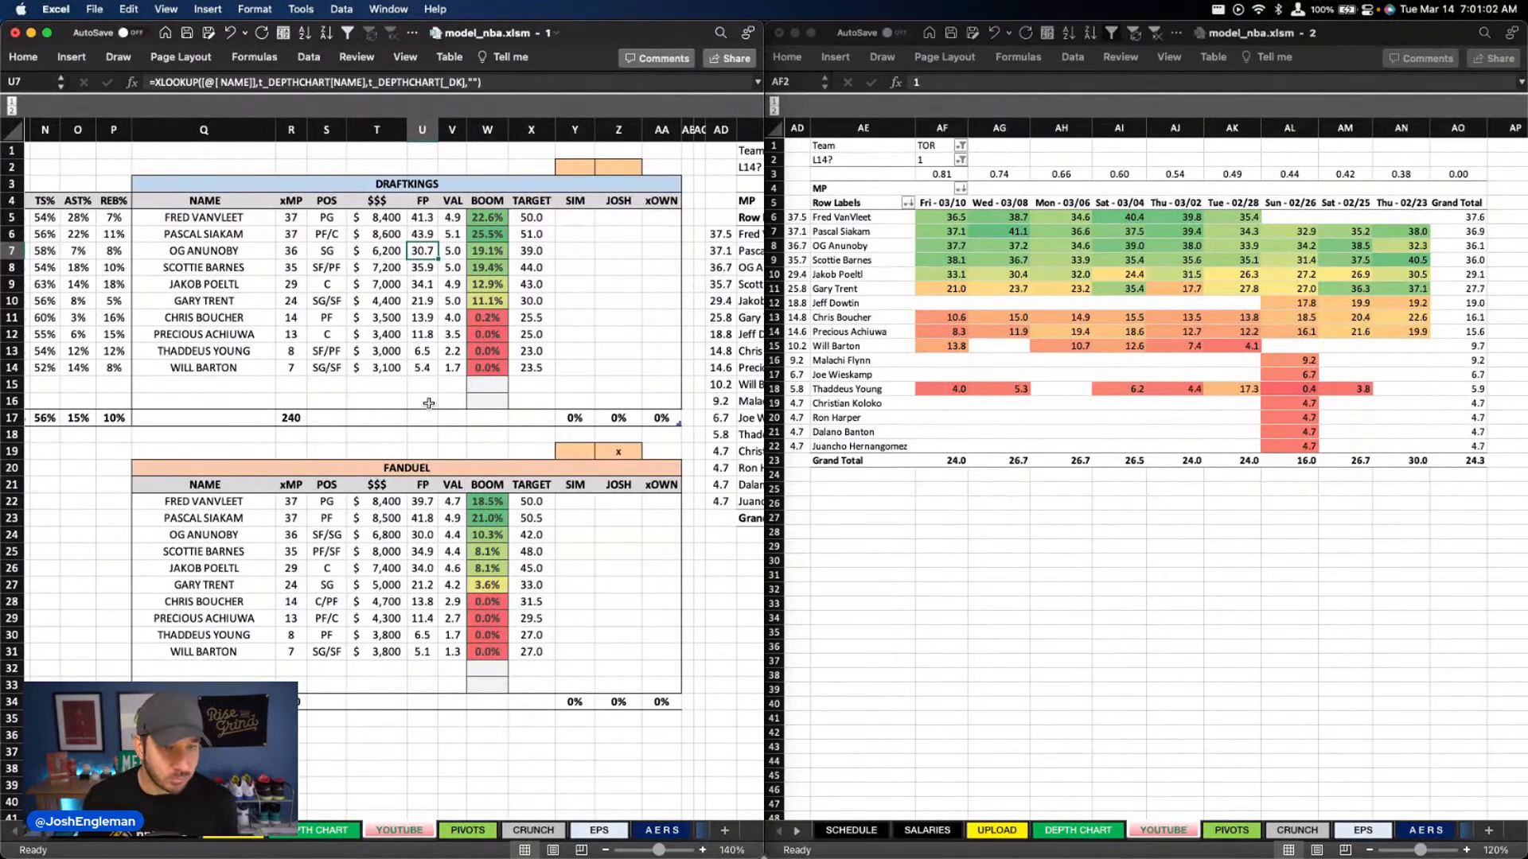
click(518, 317)
click(502, 232)
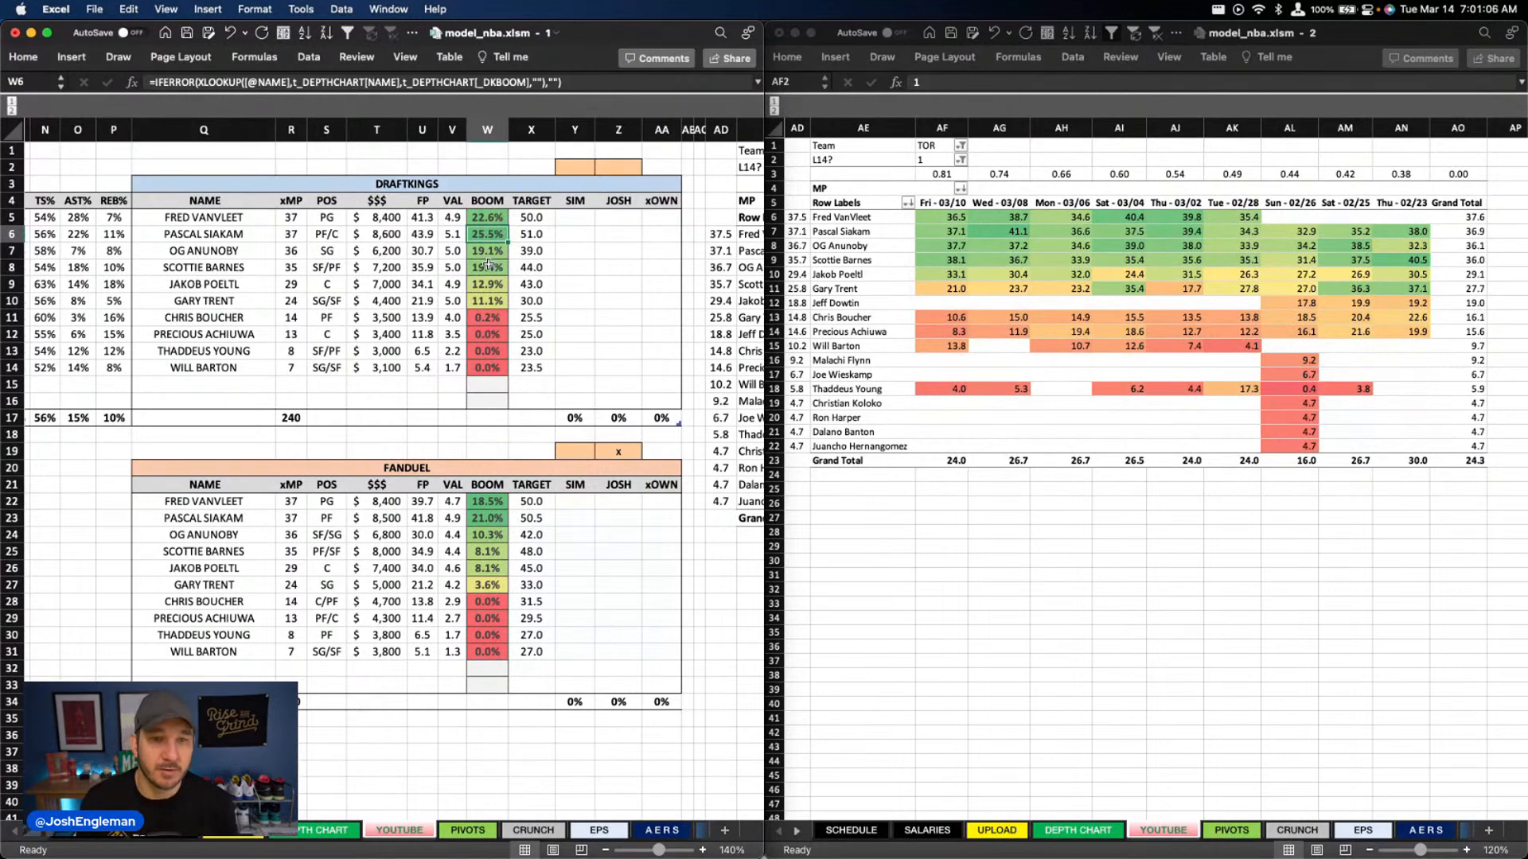
drag(487, 268, 487, 217)
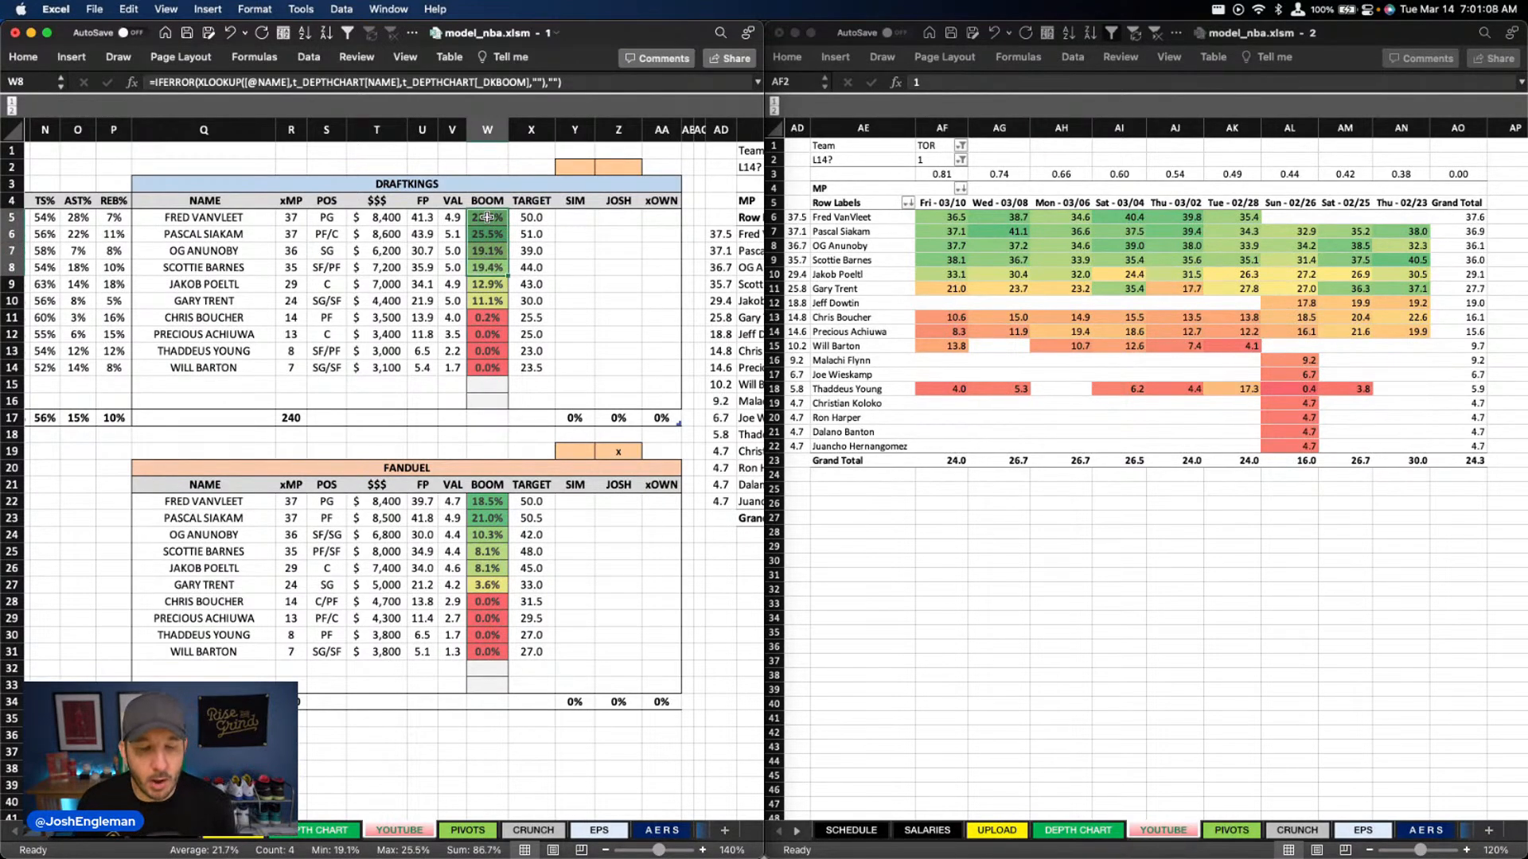
scroll(510, 251, left, 5)
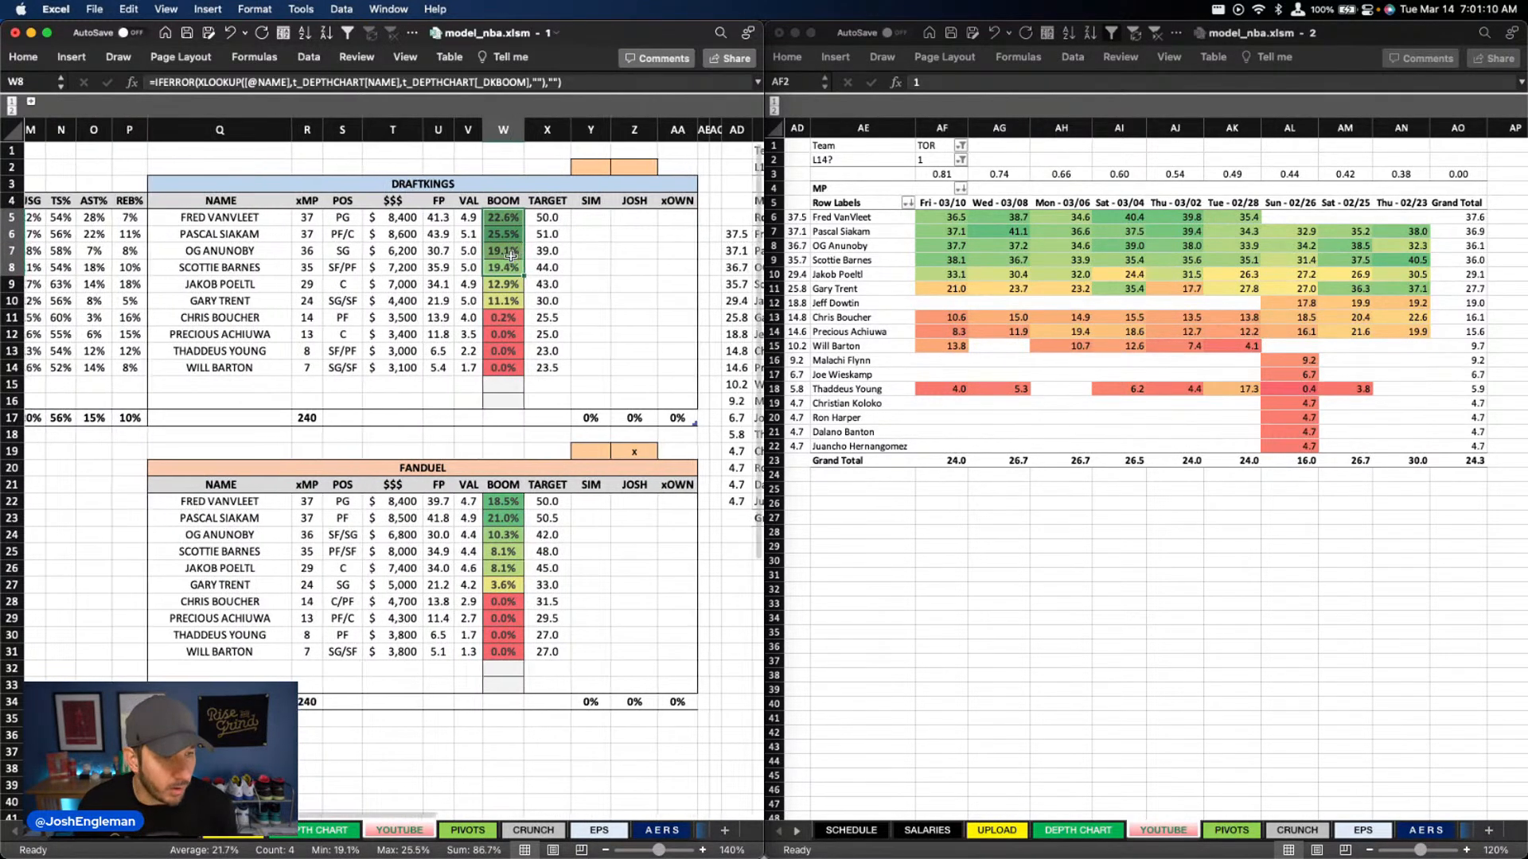
scroll(511, 255, left, 4)
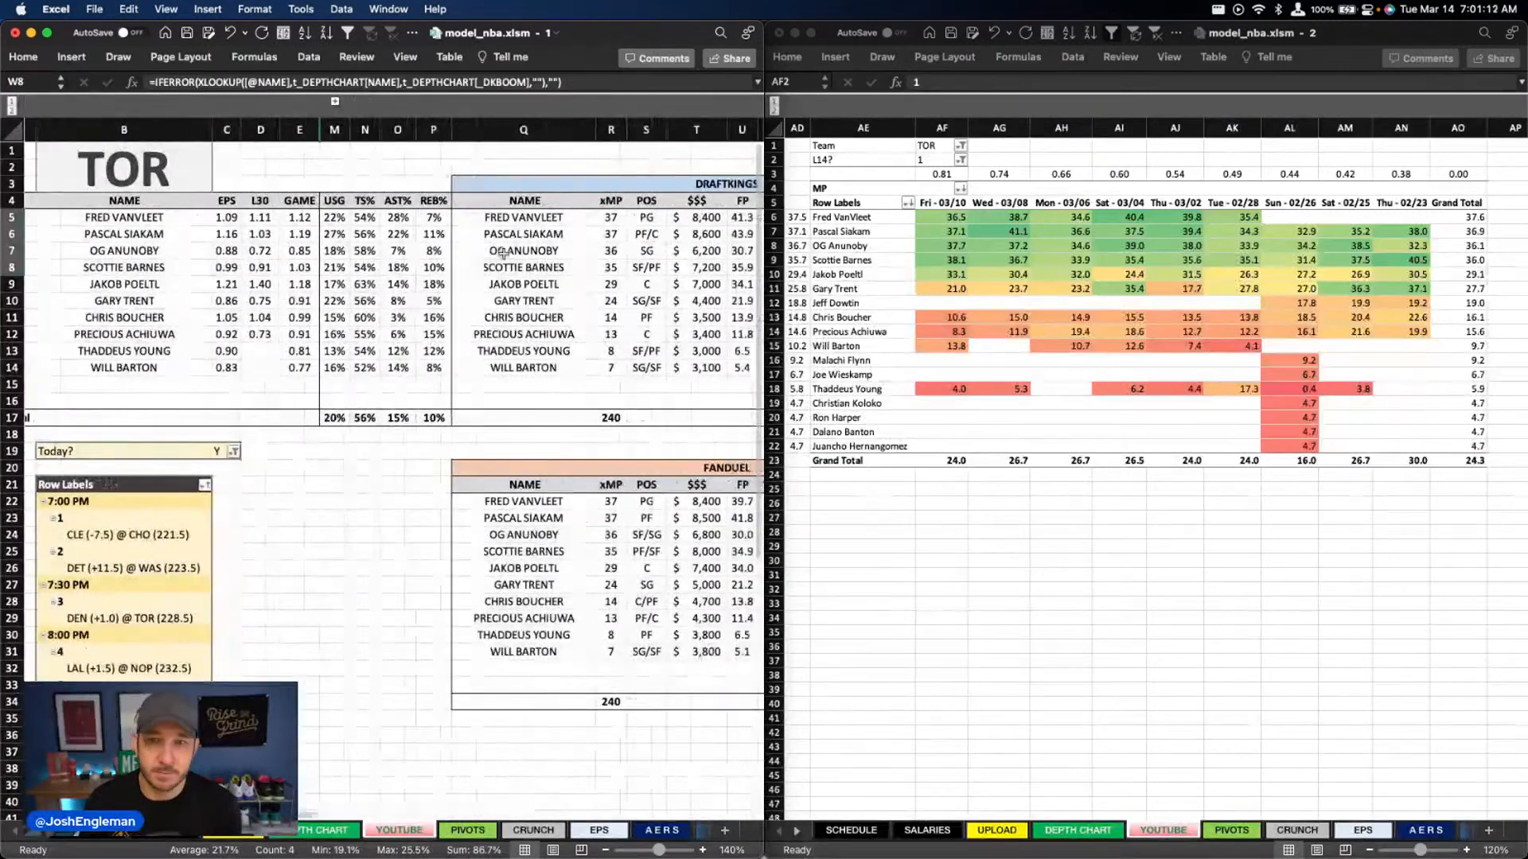
Set the Team filter of the recent minutes pivot to DEN
click(942, 146)
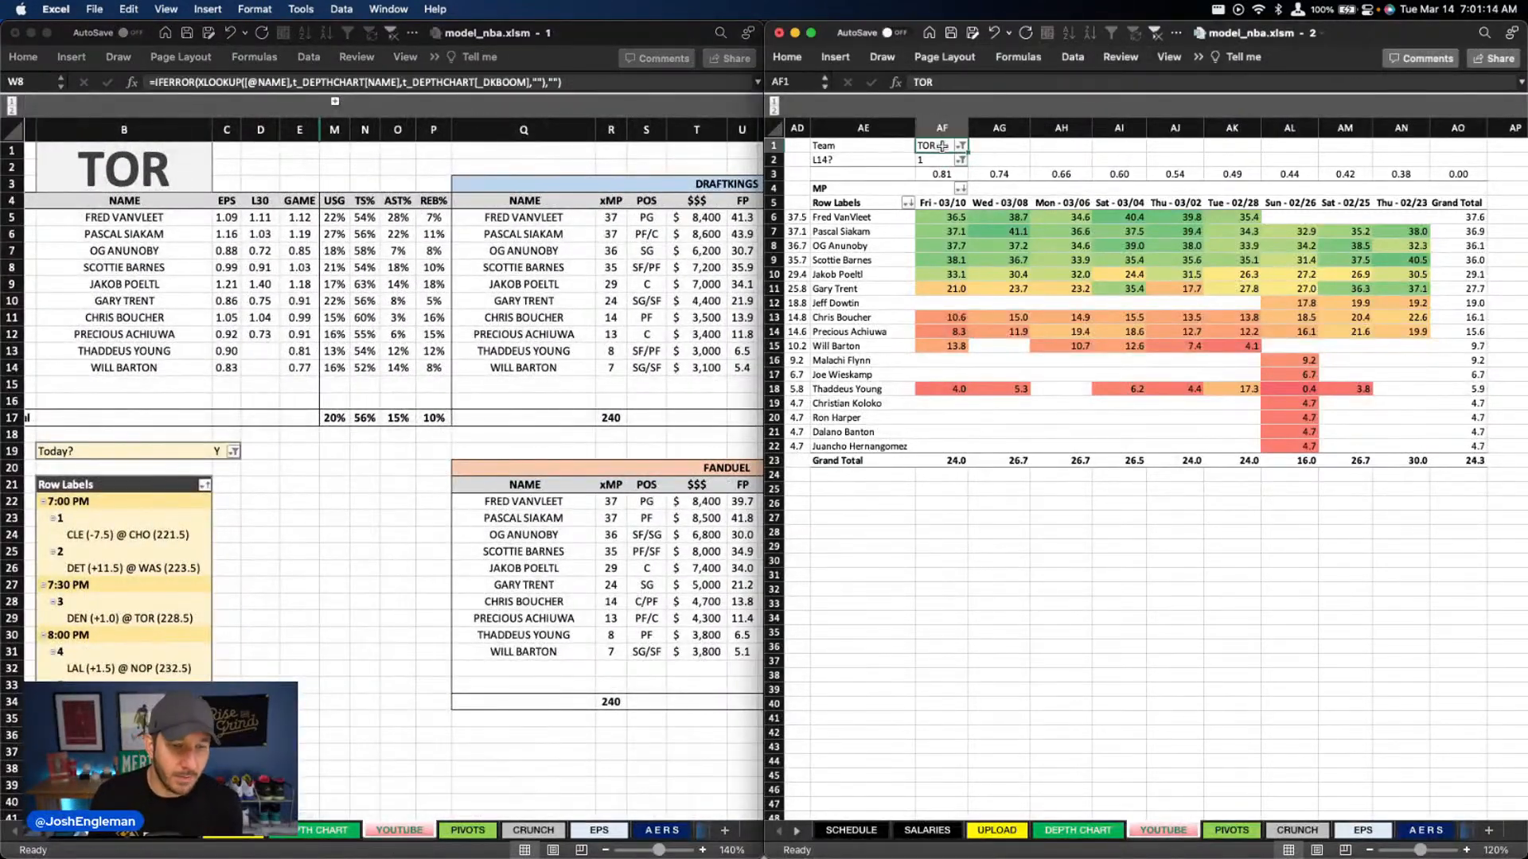
text(DEN)
key(Return)
Examine Denver's DraftKings and FanDuel projections, boom rates and player efficiency stats on the YOUTUBE sheet
scroll(553, 307, right, 8)
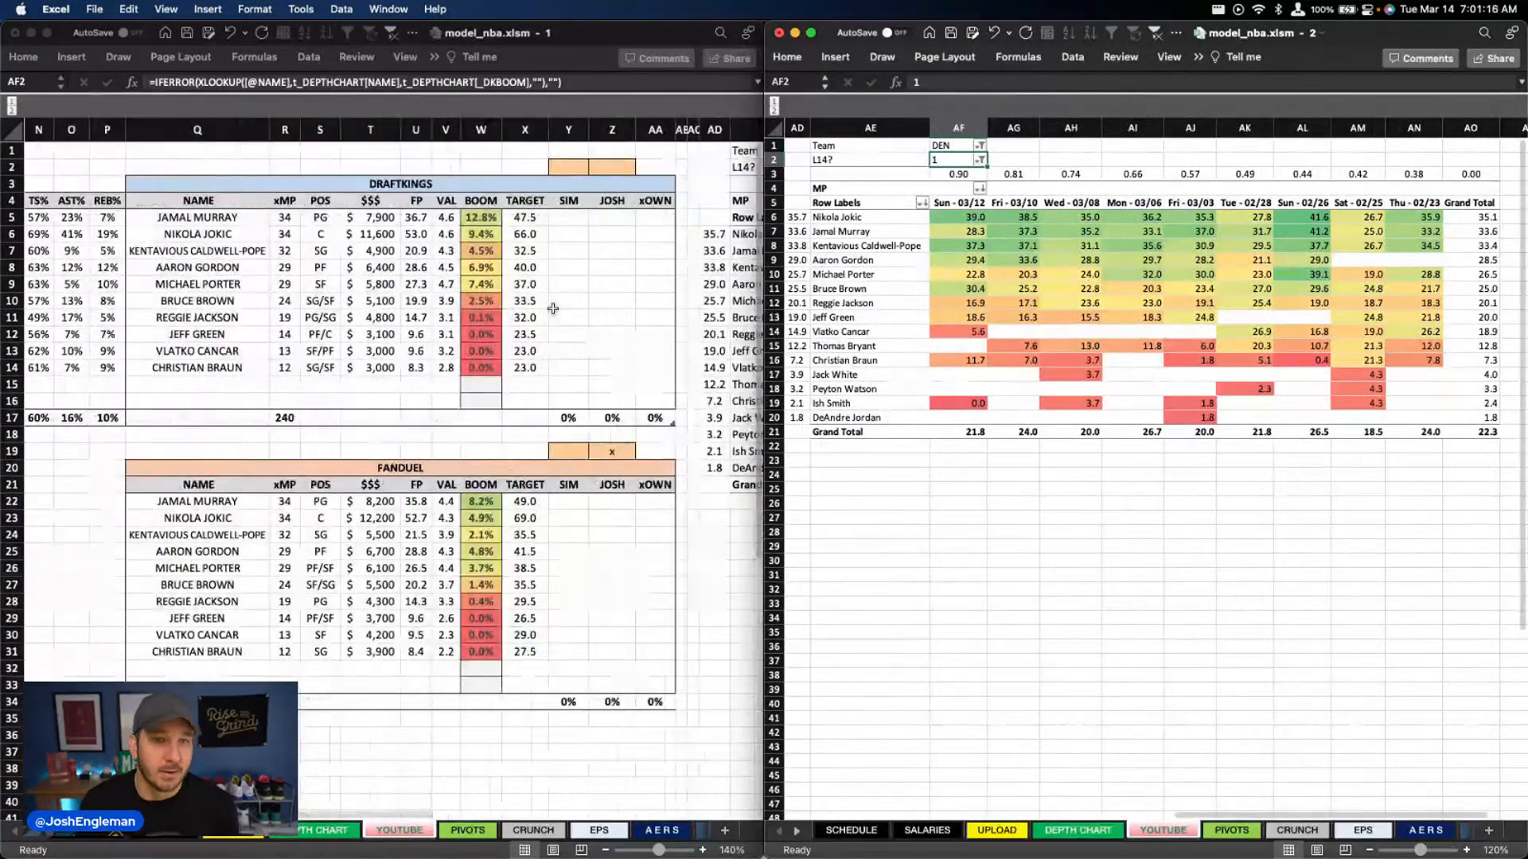
scroll(549, 310, left, 1)
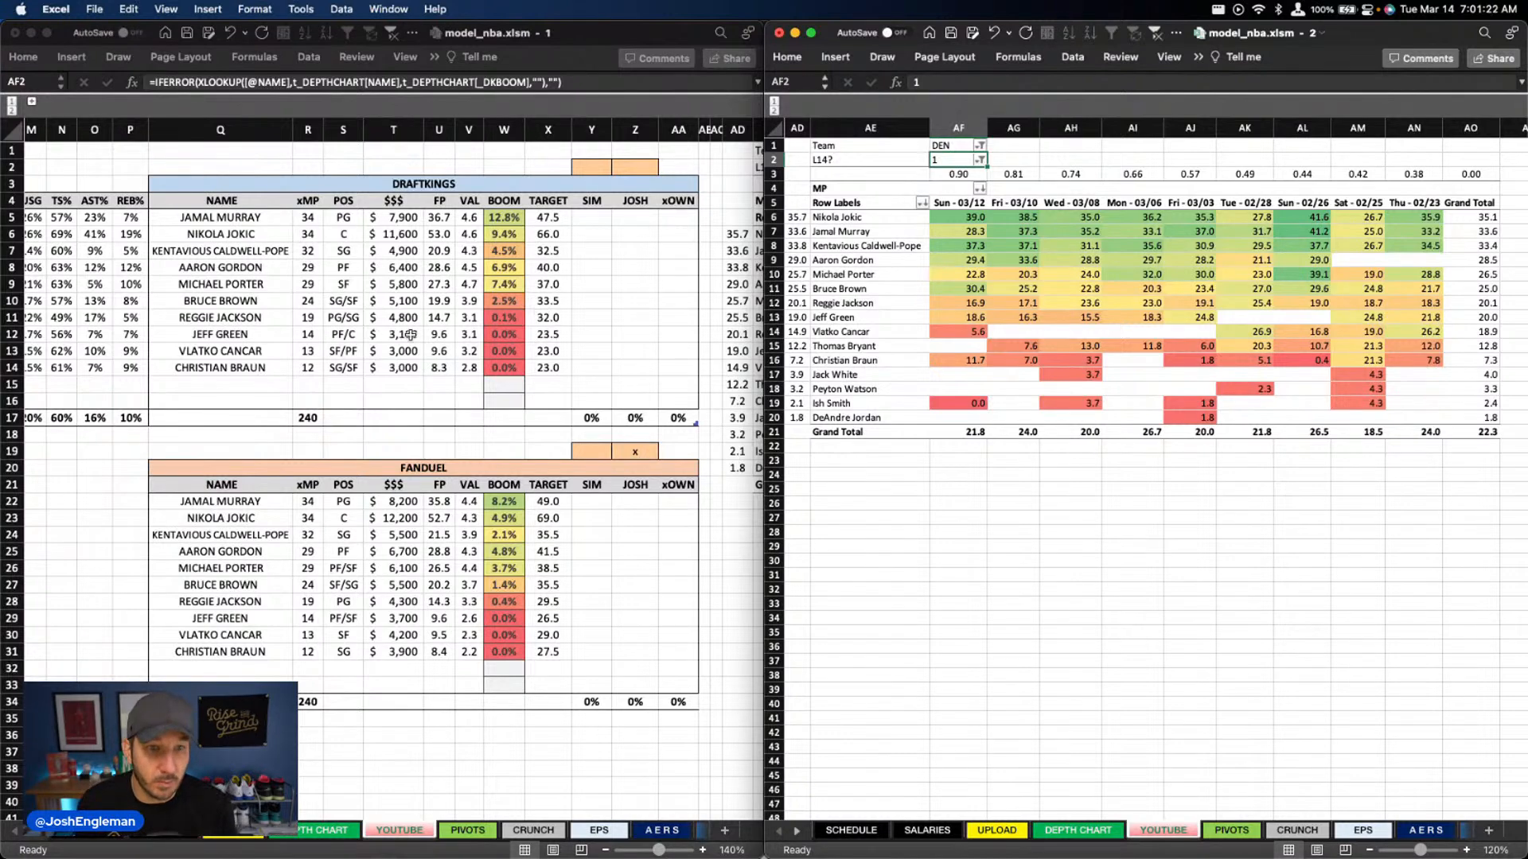
scroll(400, 329, left, 6)
scroll(401, 330, right, 2)
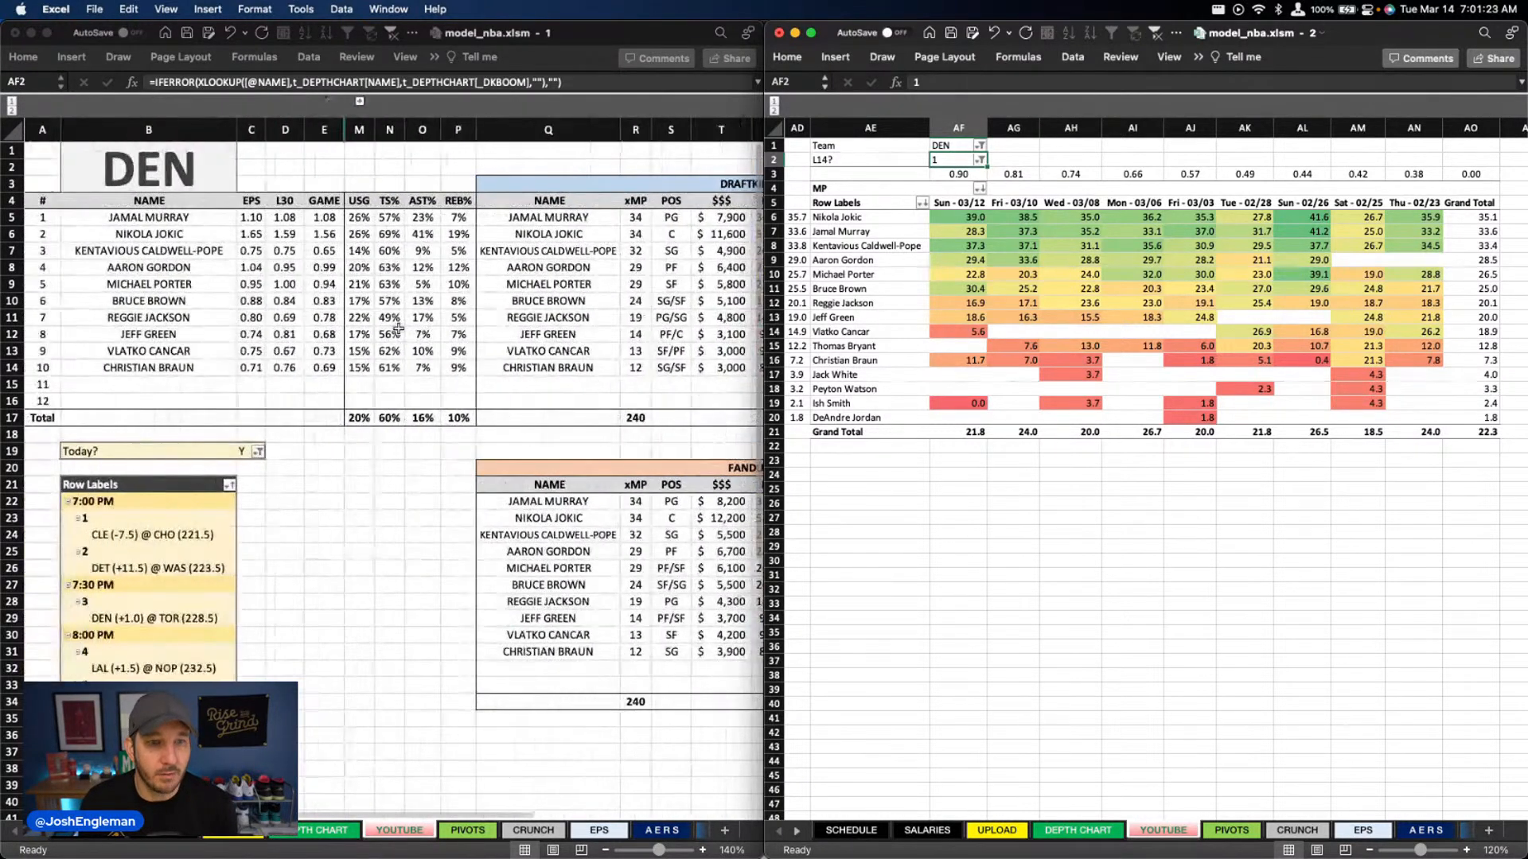
scroll(399, 329, right, 3)
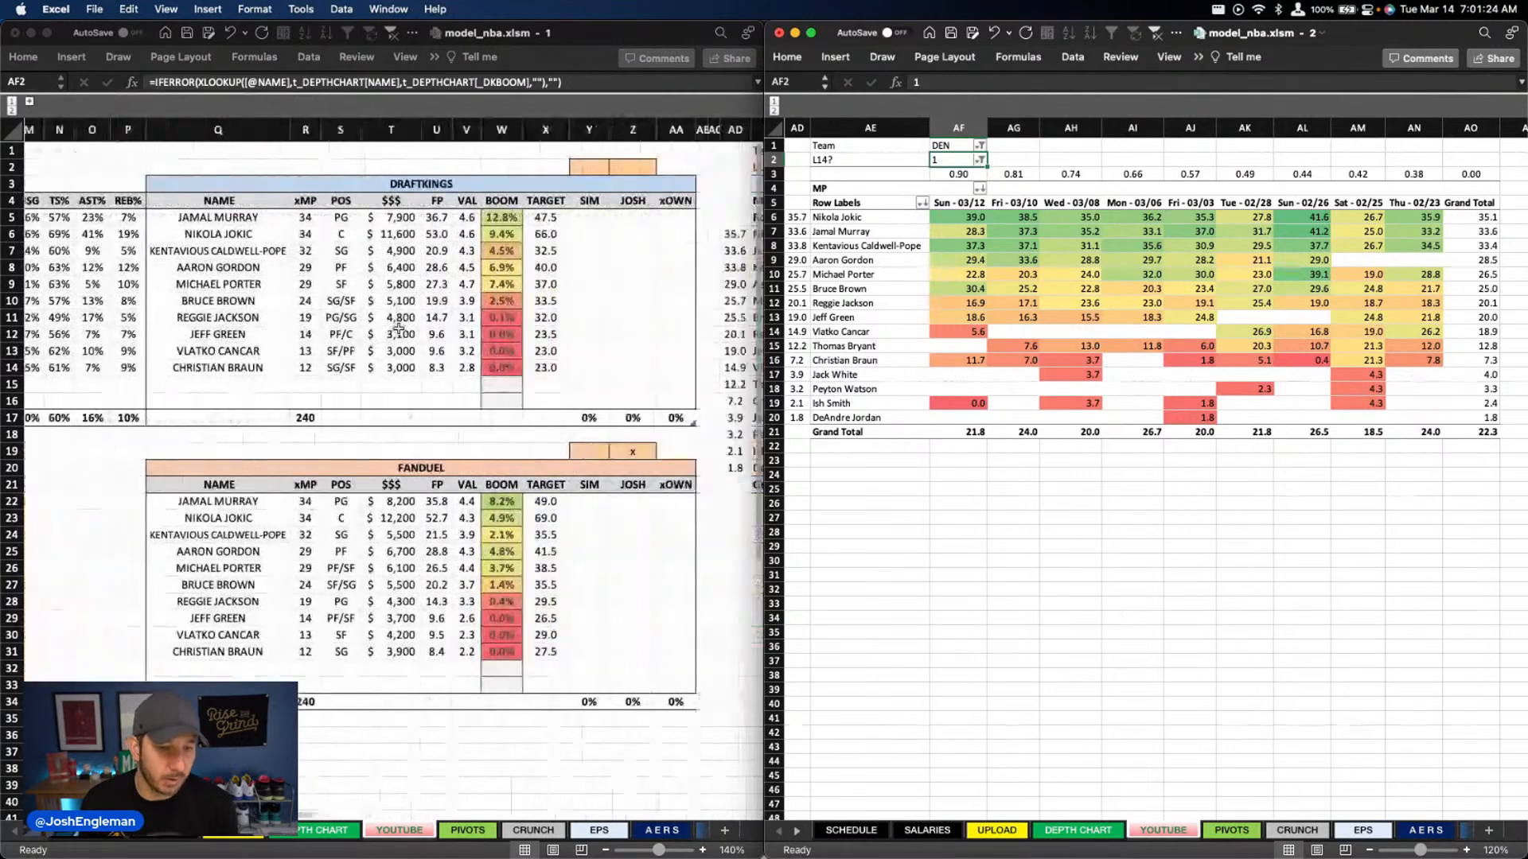
scroll(398, 328, left, 2)
click(244, 517)
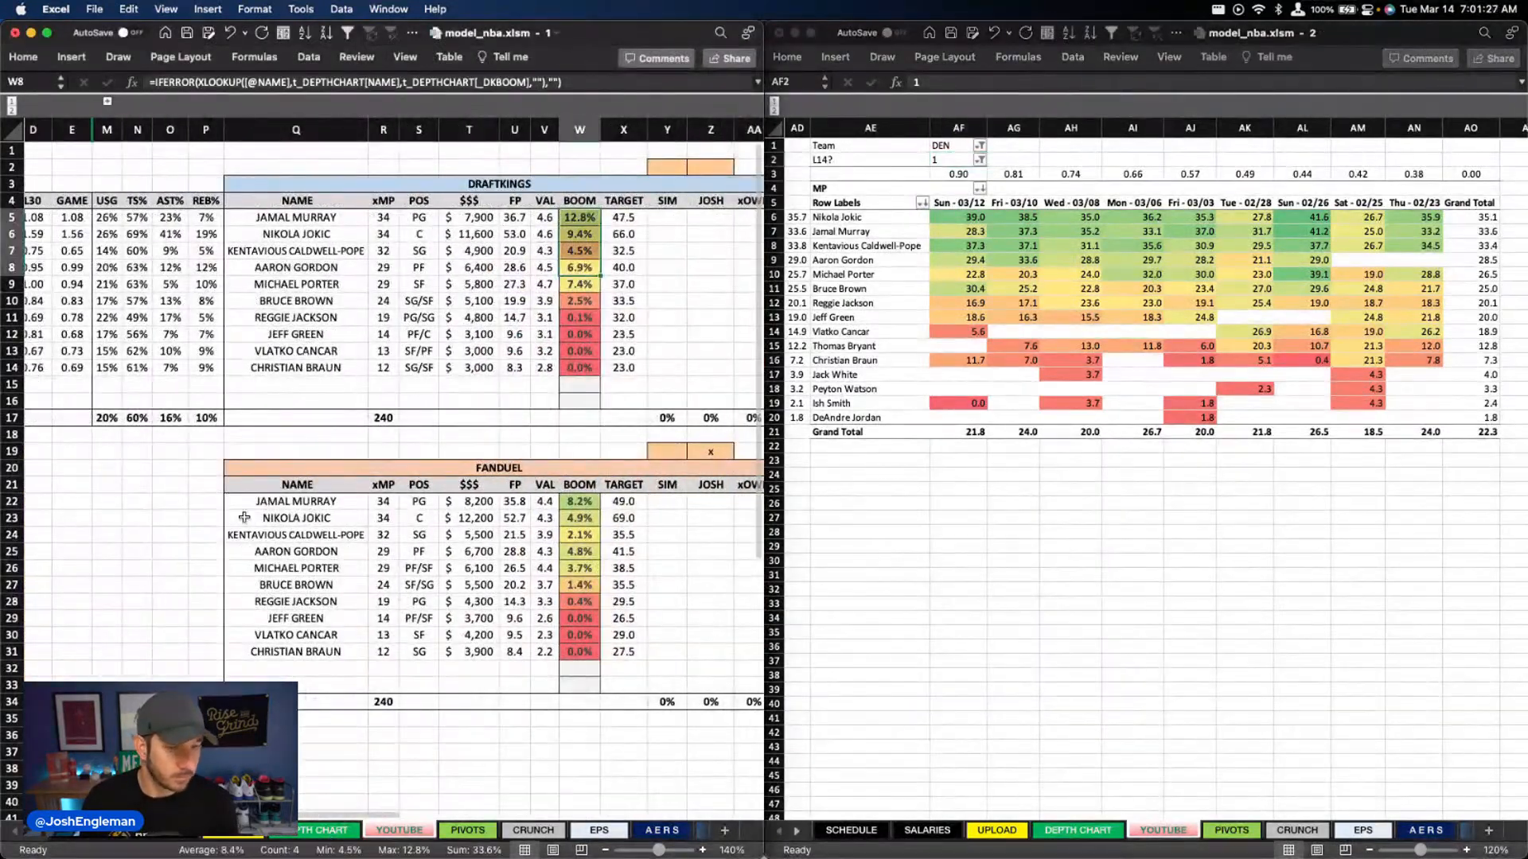
On the DEPTH CHART sheet, mark the DEN @ TOR game as done with an x in column C
click(308, 832)
click(170, 580)
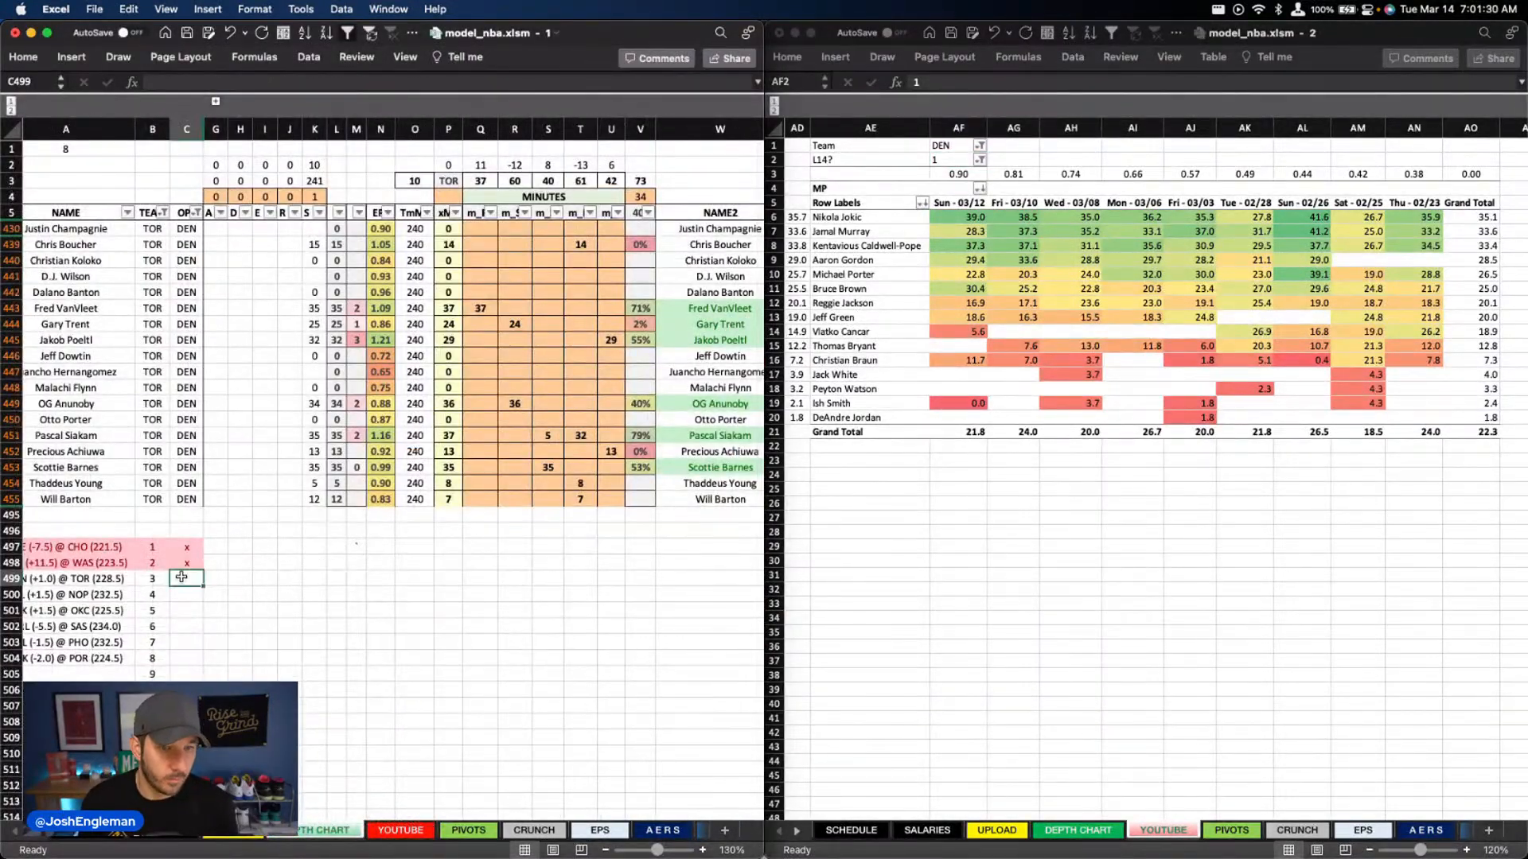
text(x)
click(275, 548)
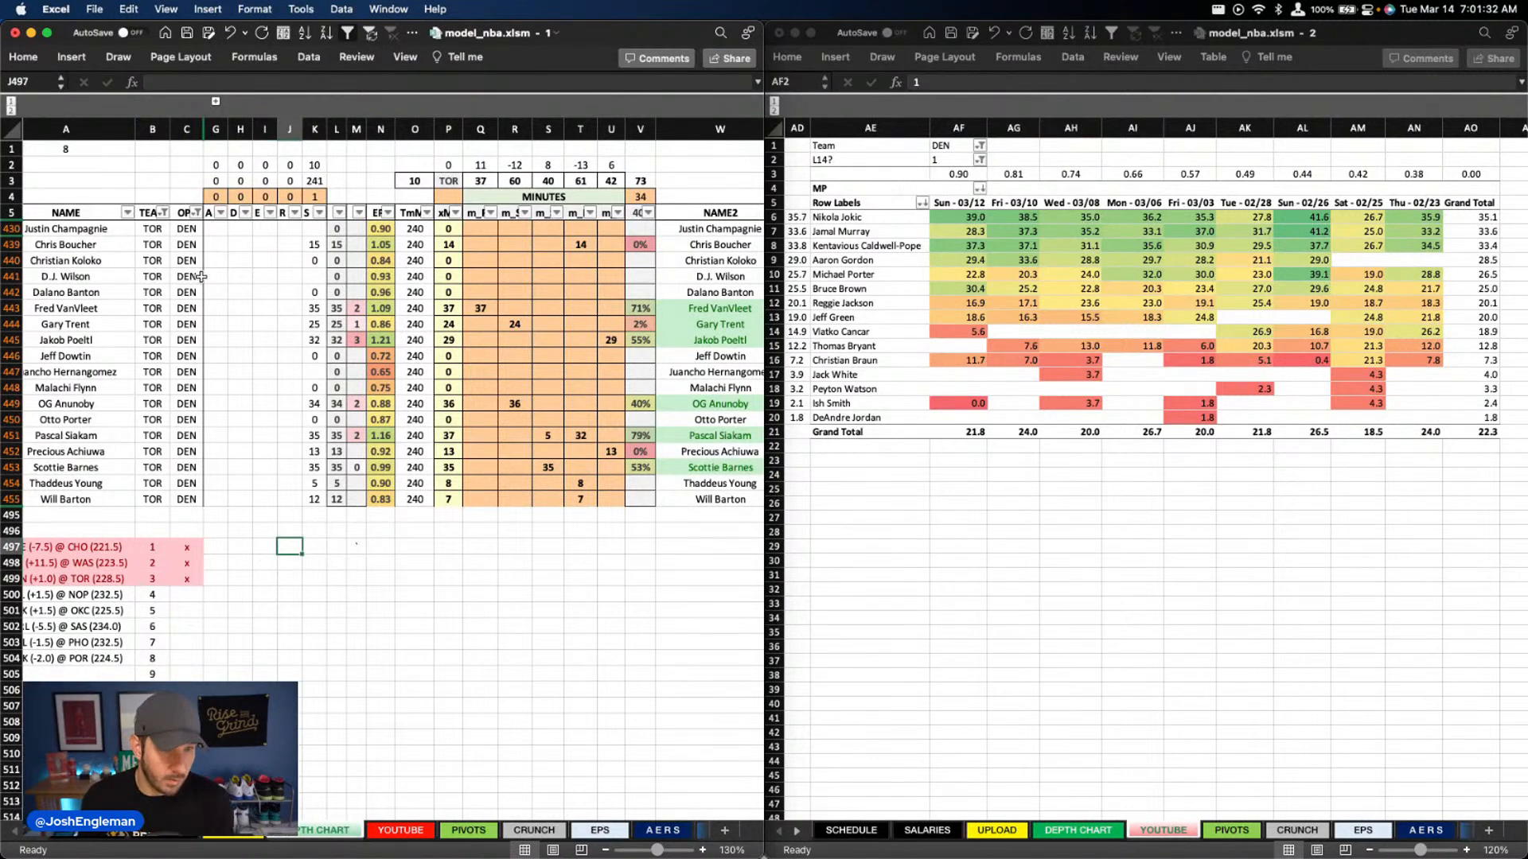
Filter the depth chart's TEAM column to LAL
scroll(187, 282, left, 1)
click(189, 213)
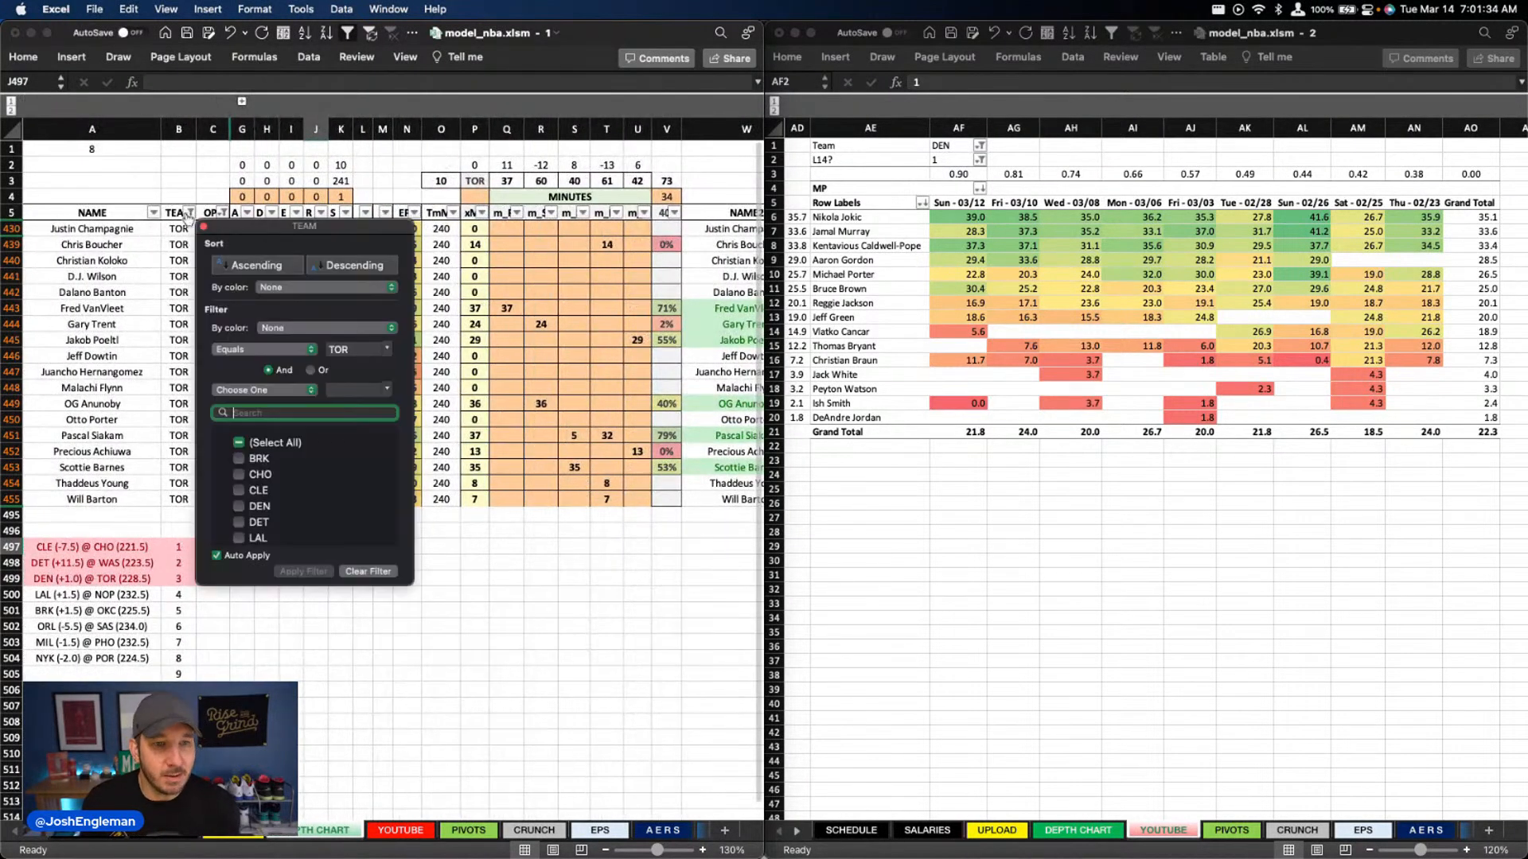
text(lal)
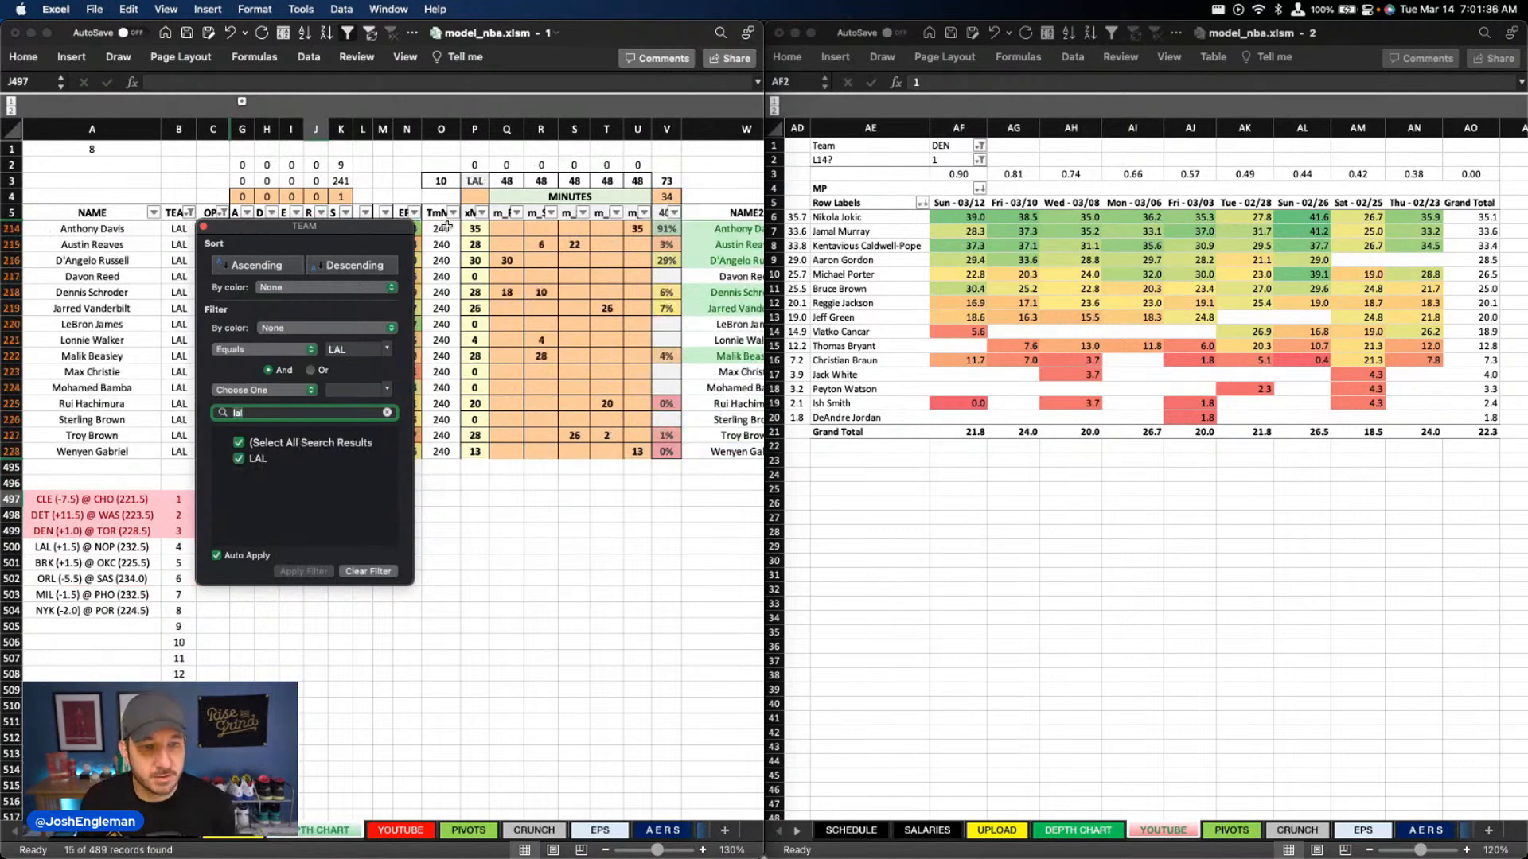
click(518, 280)
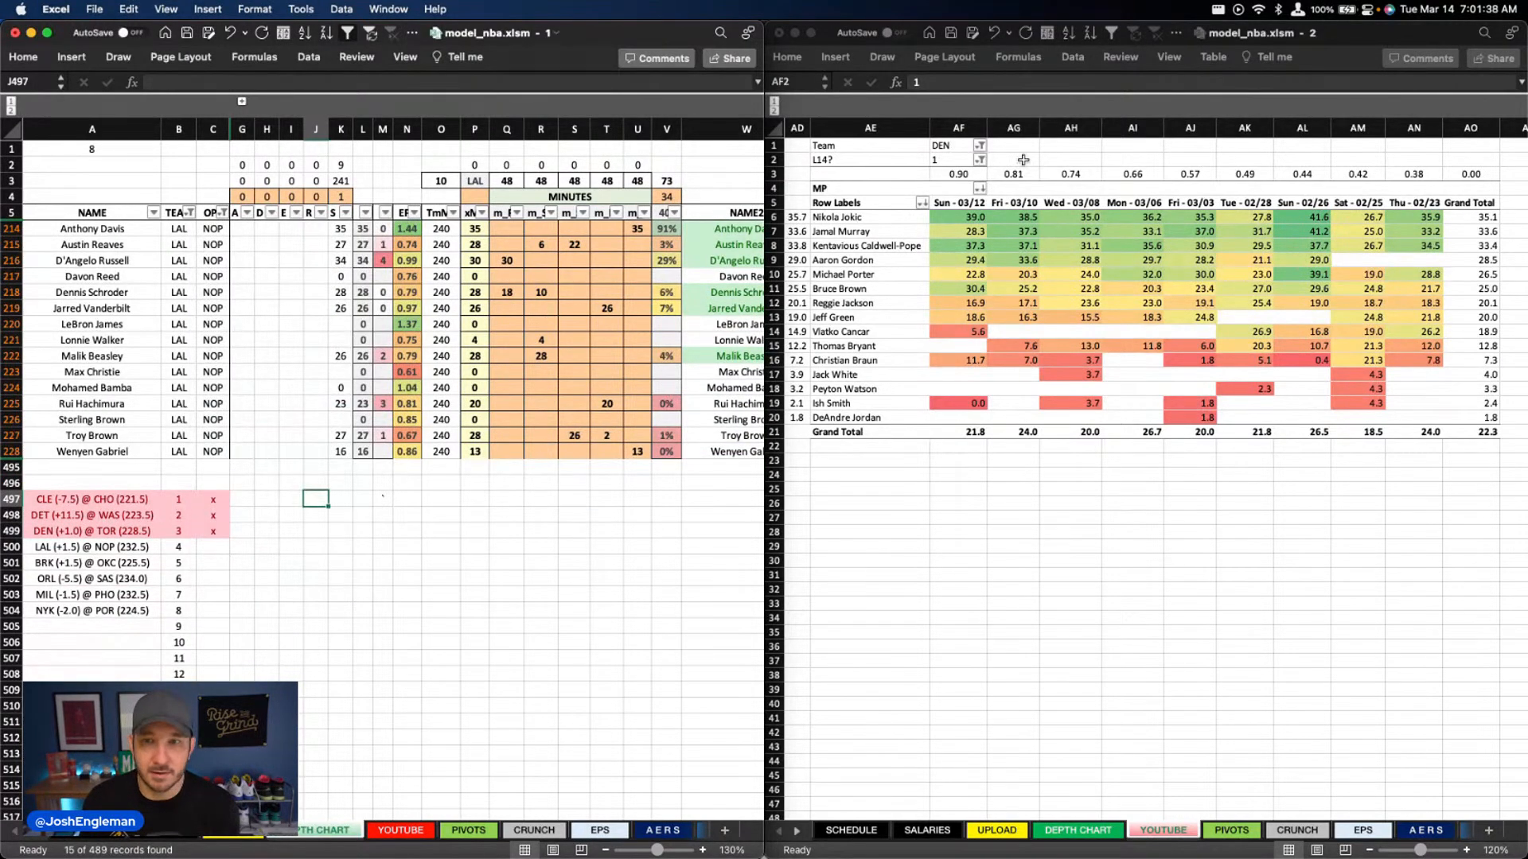
Set the Team filter of the recent minutes pivot to LAL
click(954, 145)
text(LAL)
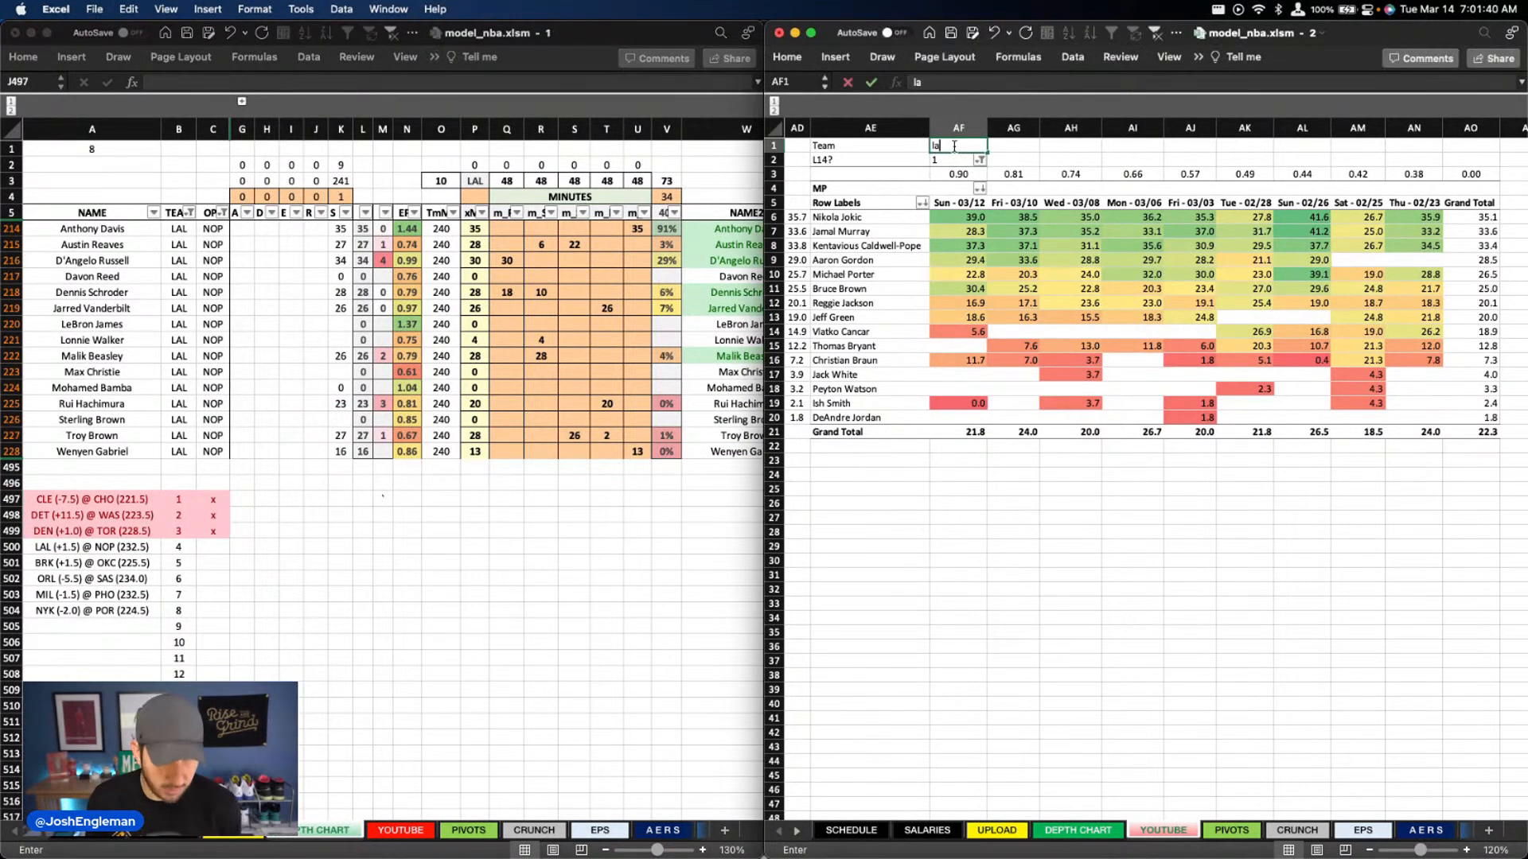
key(Return)
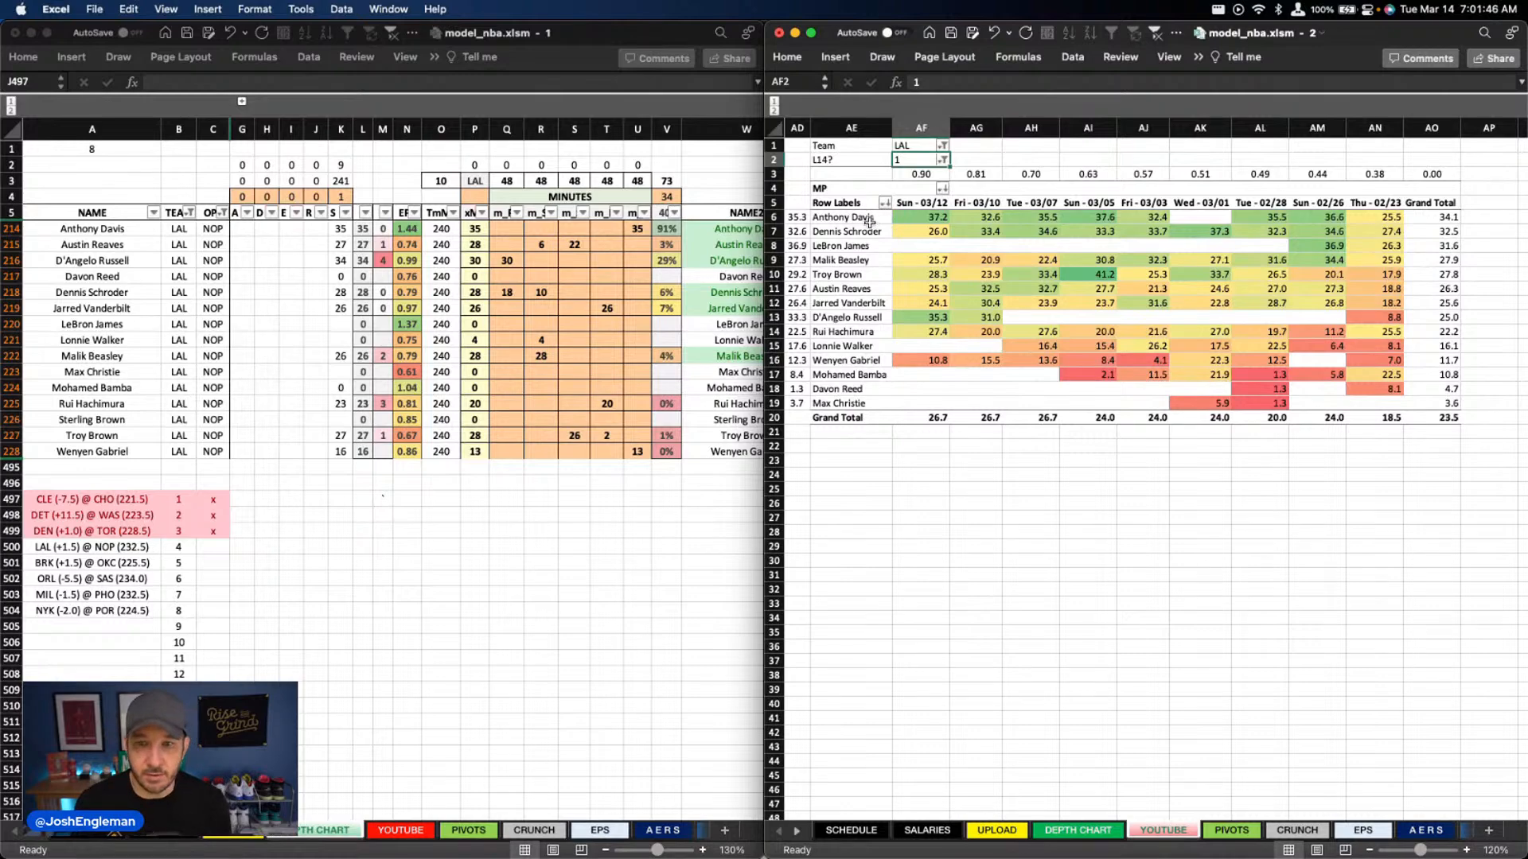
Clear Lonnie Walker's column R minutes and set the column Q minutes to 33 for D'Angelo Russell and 15 for Dennis Schroder
click(541, 340)
click(541, 340)
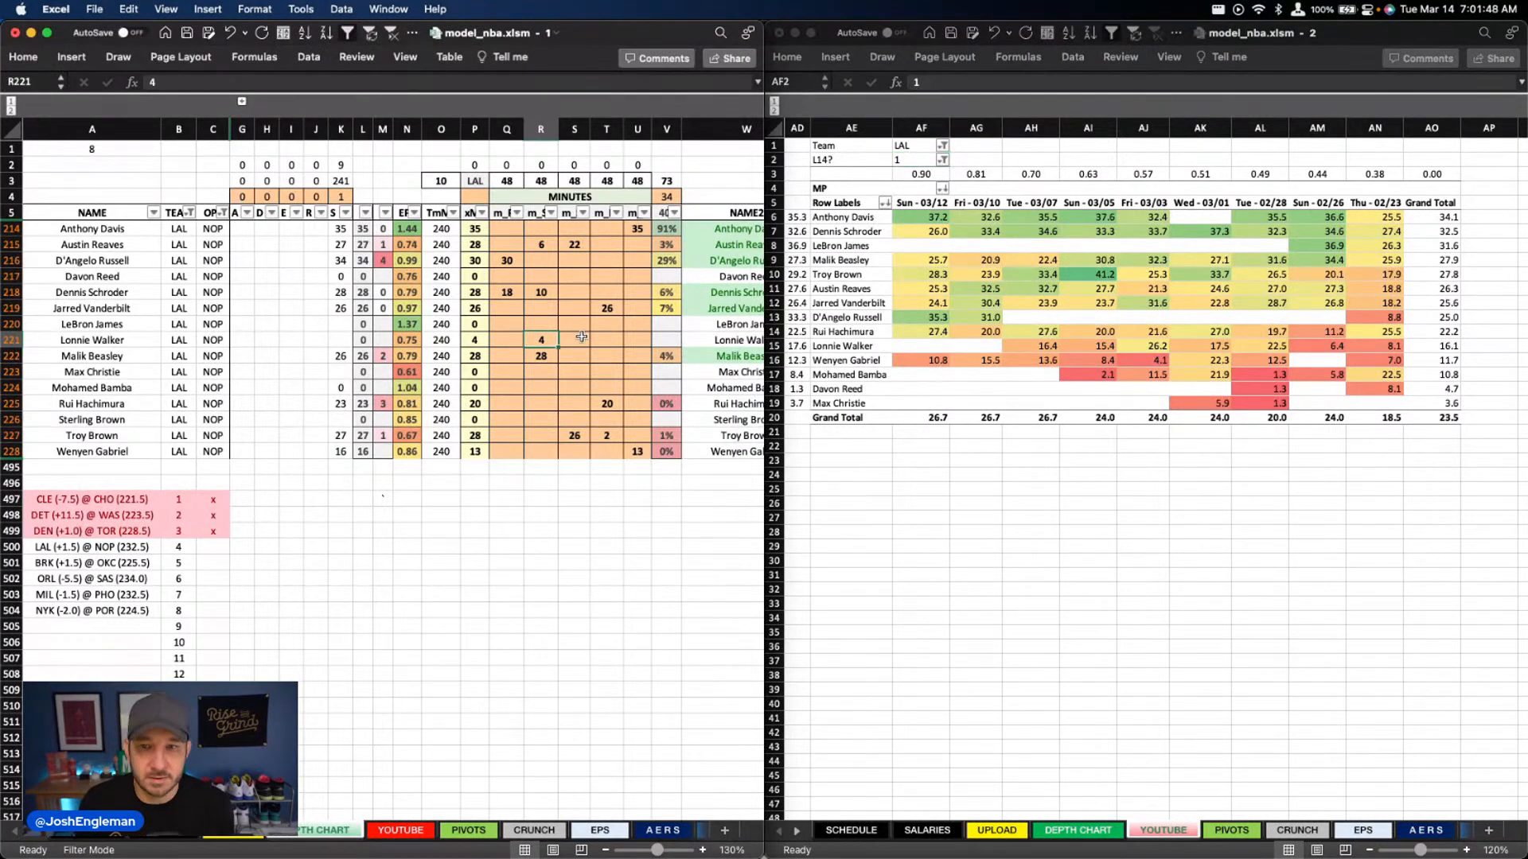
click(506, 260)
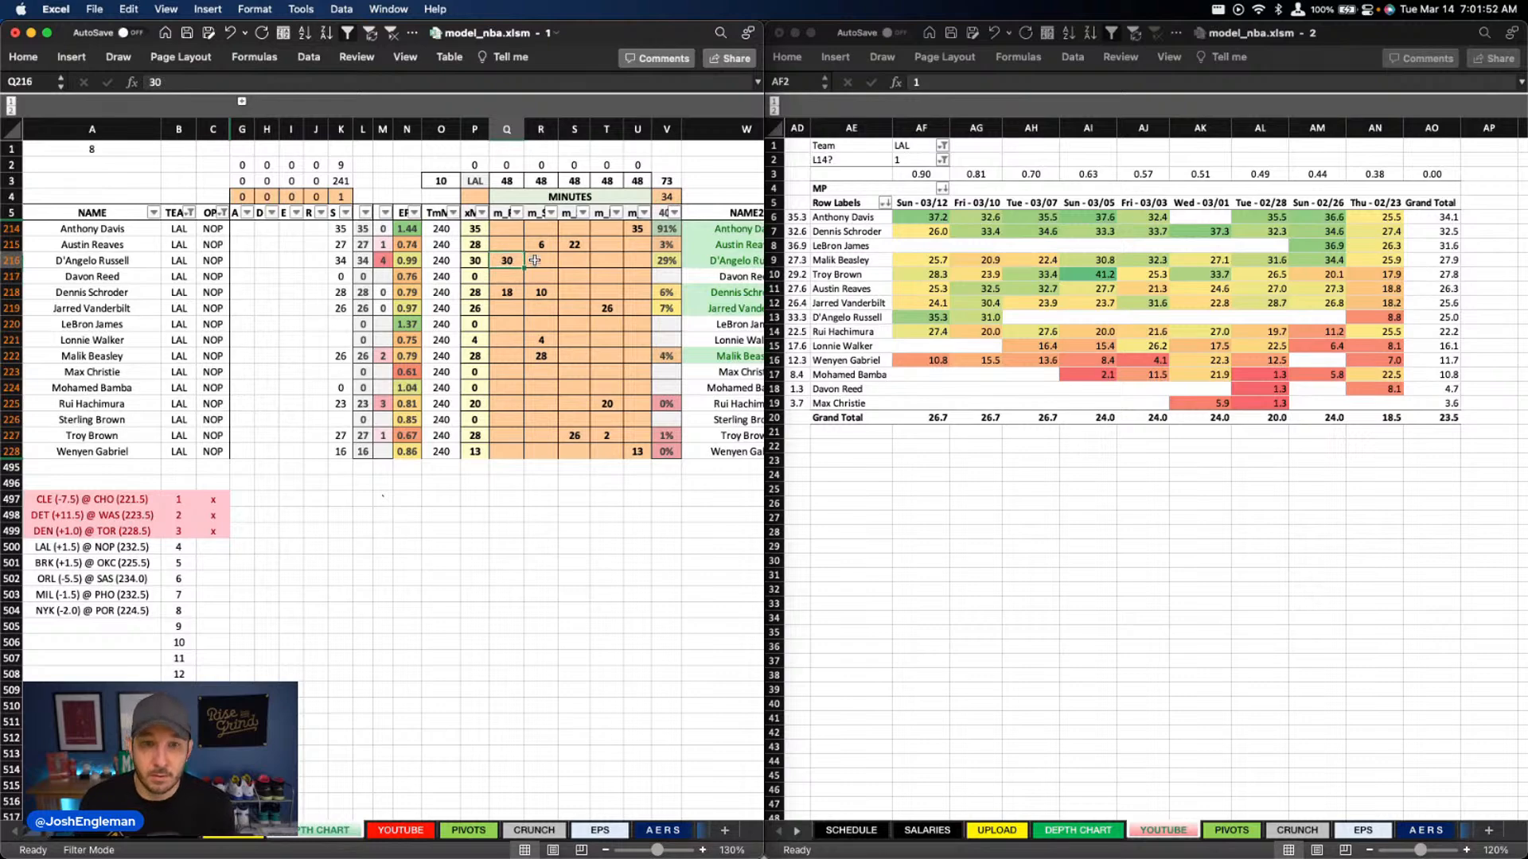
click(549, 341)
key(Delete)
click(497, 250)
click(501, 258)
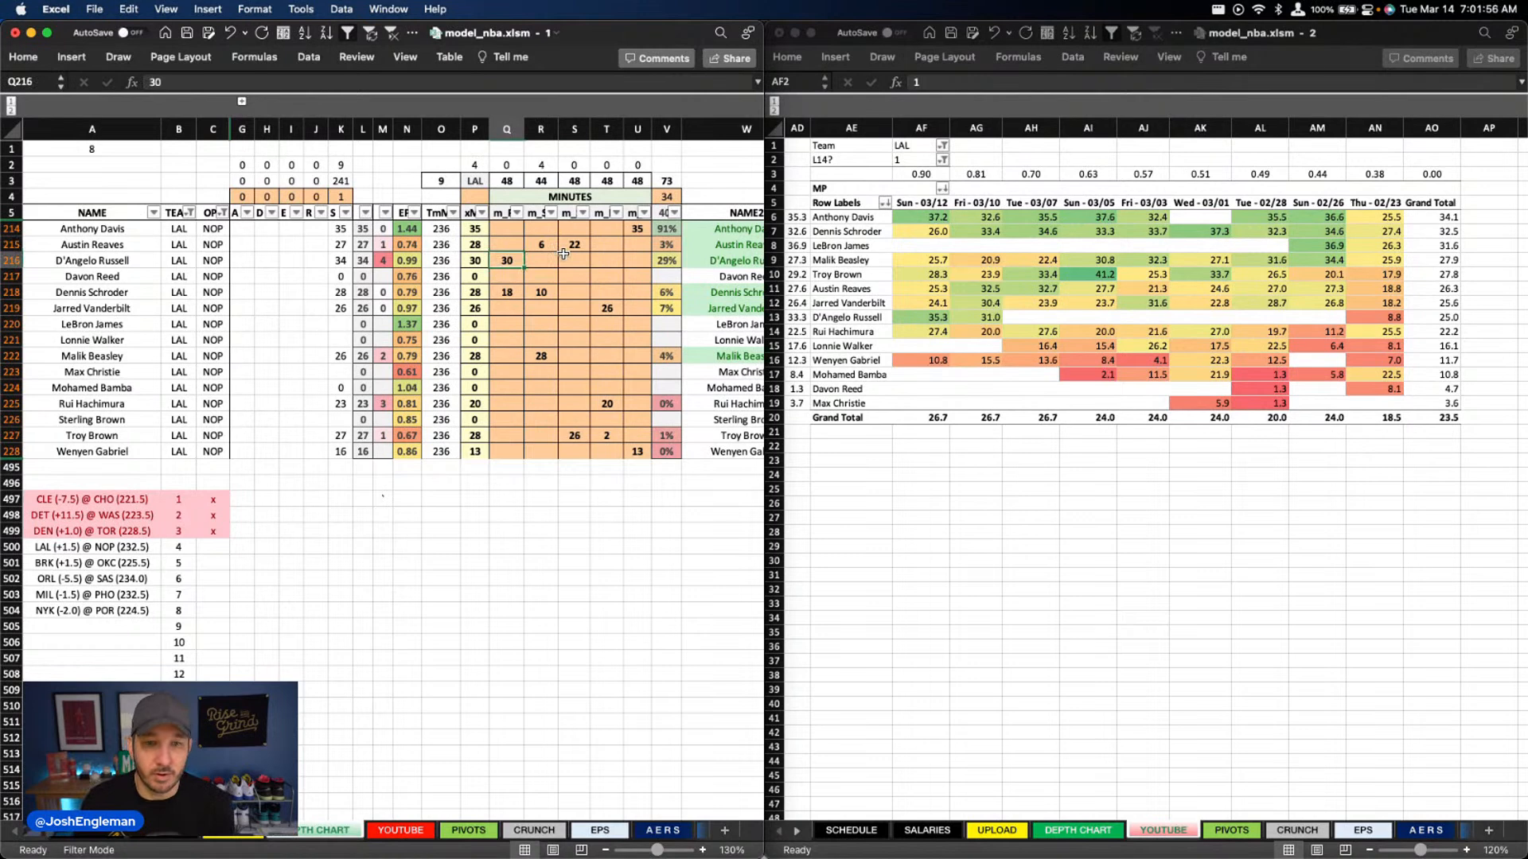
text(33)
key(Return)
key(Down)
text(15)
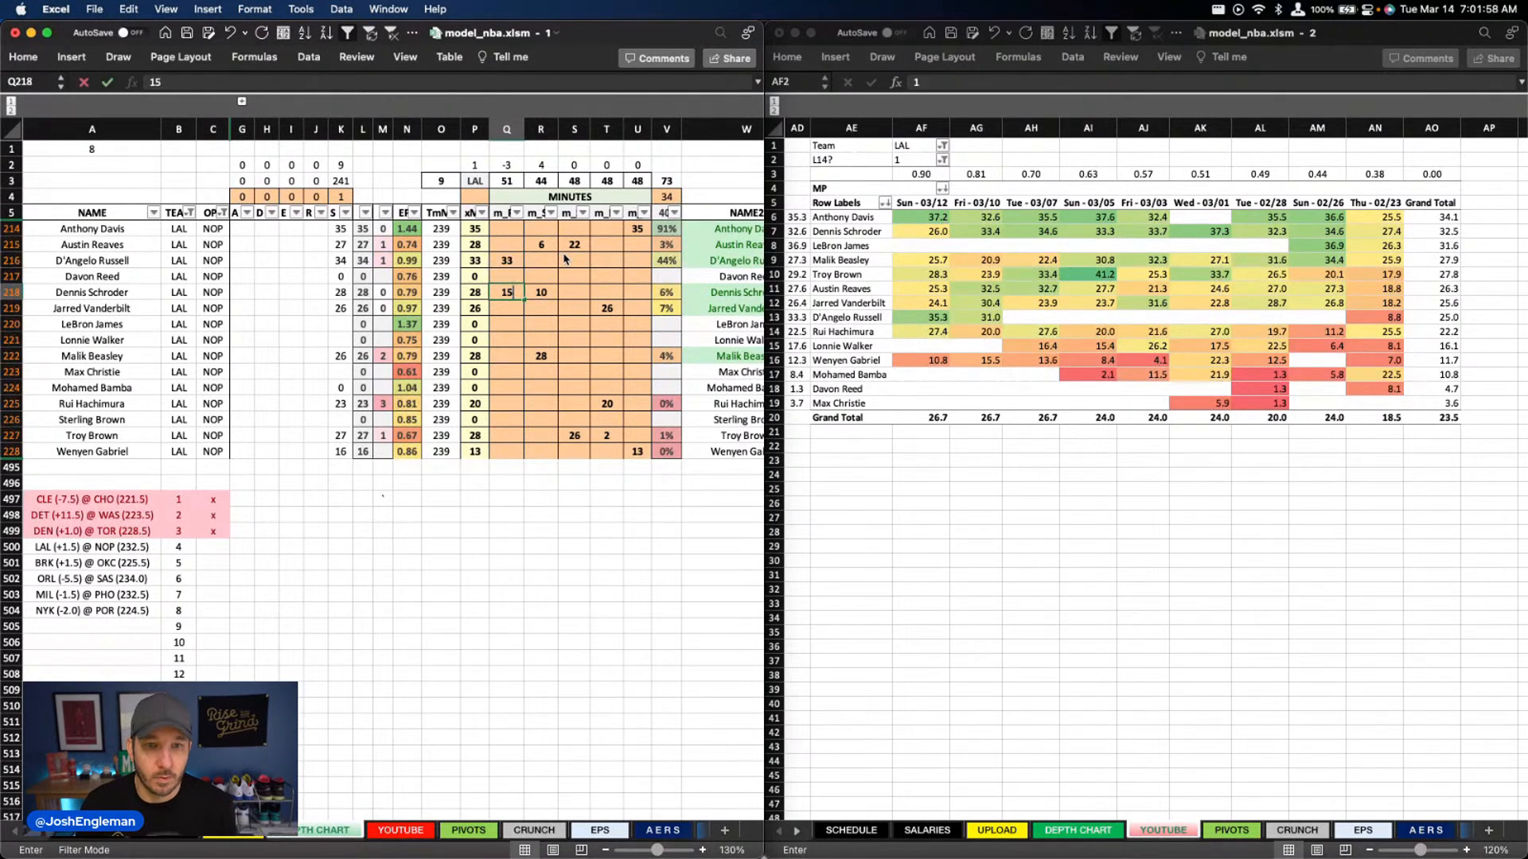
key(Return)
Clear all Lakers minutes in columns Q to U, and enter 33 minutes for D'Angelo Russell in column Q
drag(521, 231, 637, 451)
key(Delete)
click(509, 260)
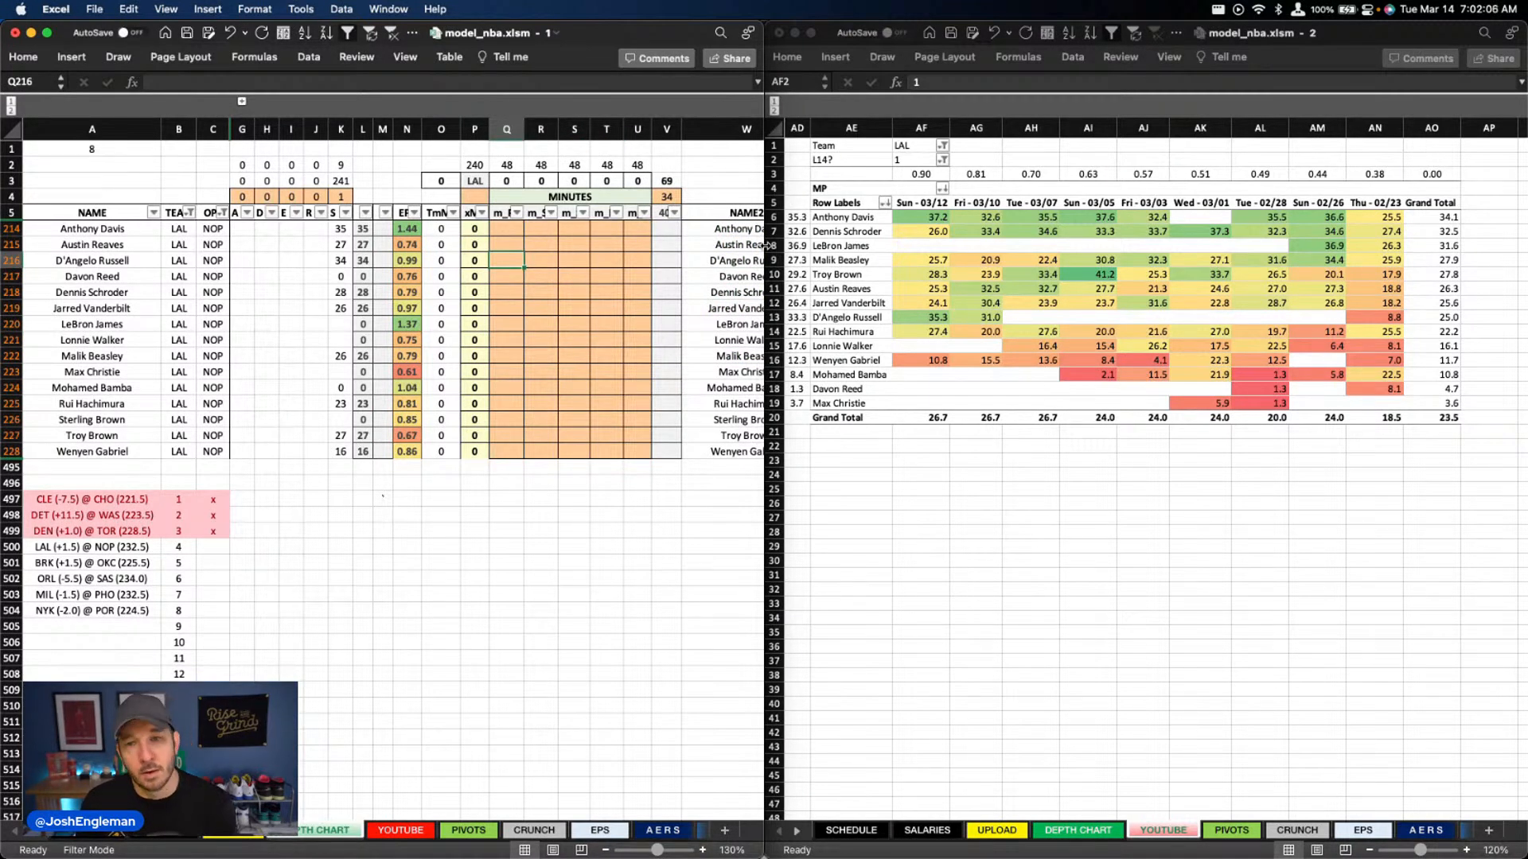
text(33)
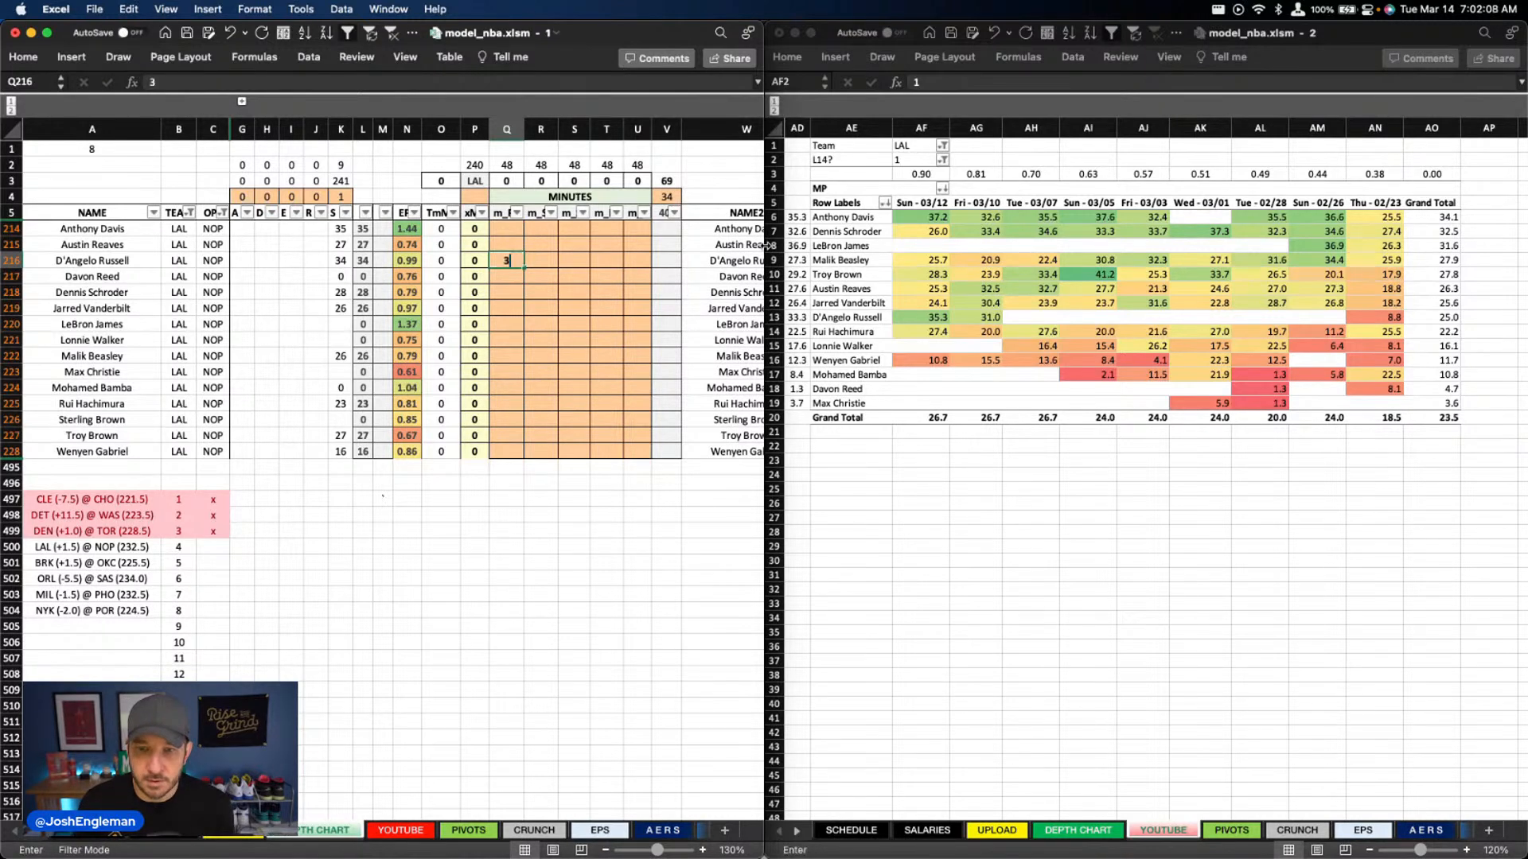
key(Return)
key(Right)
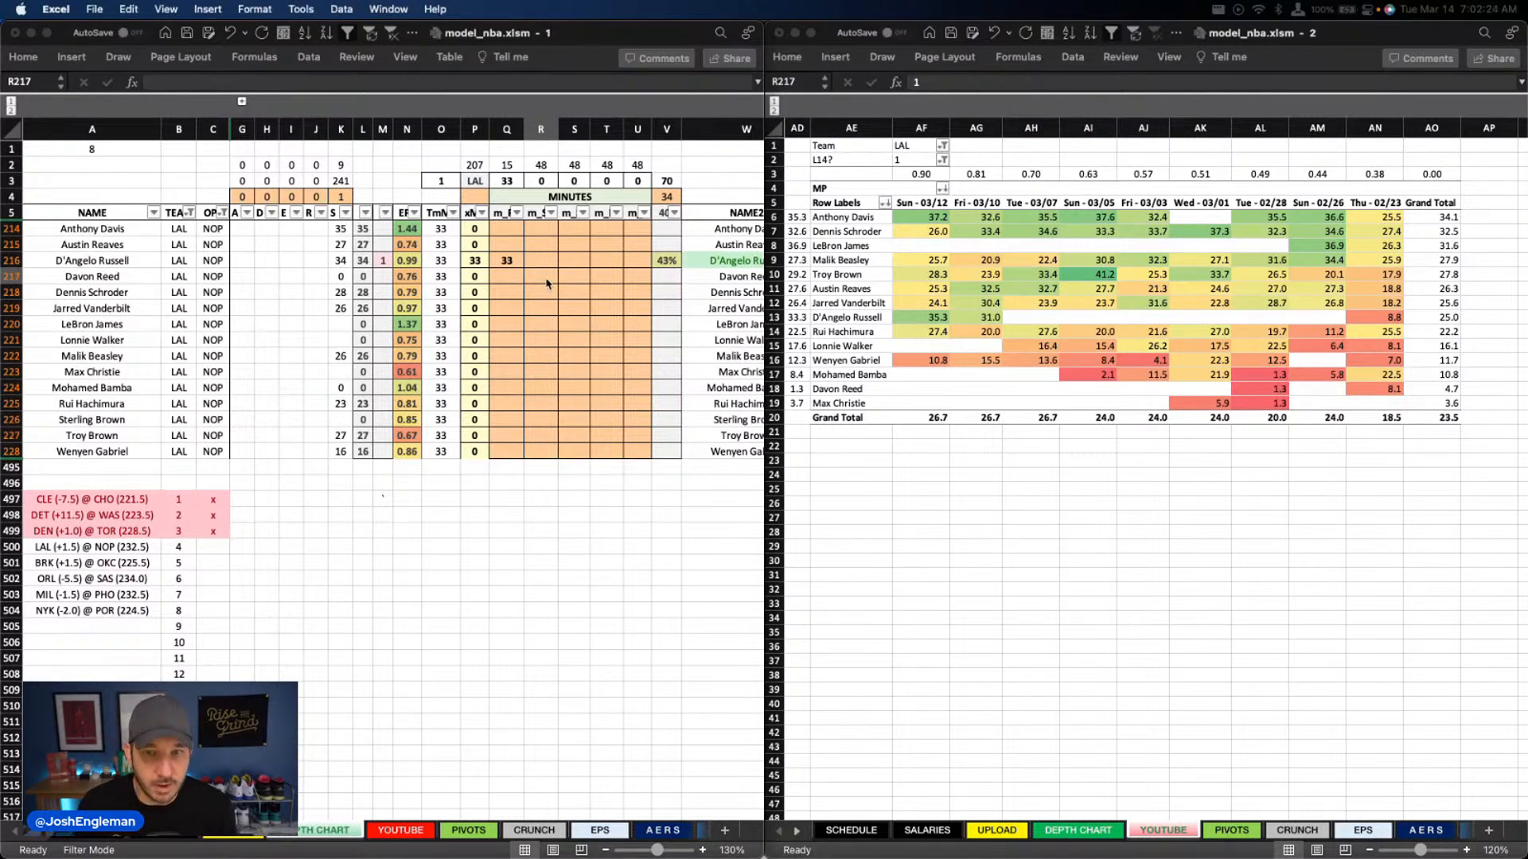
Enter 35 minutes for Anthony Davis in column U and 25 for Jarred Vanderbilt in column T
click(637, 228)
text(35)
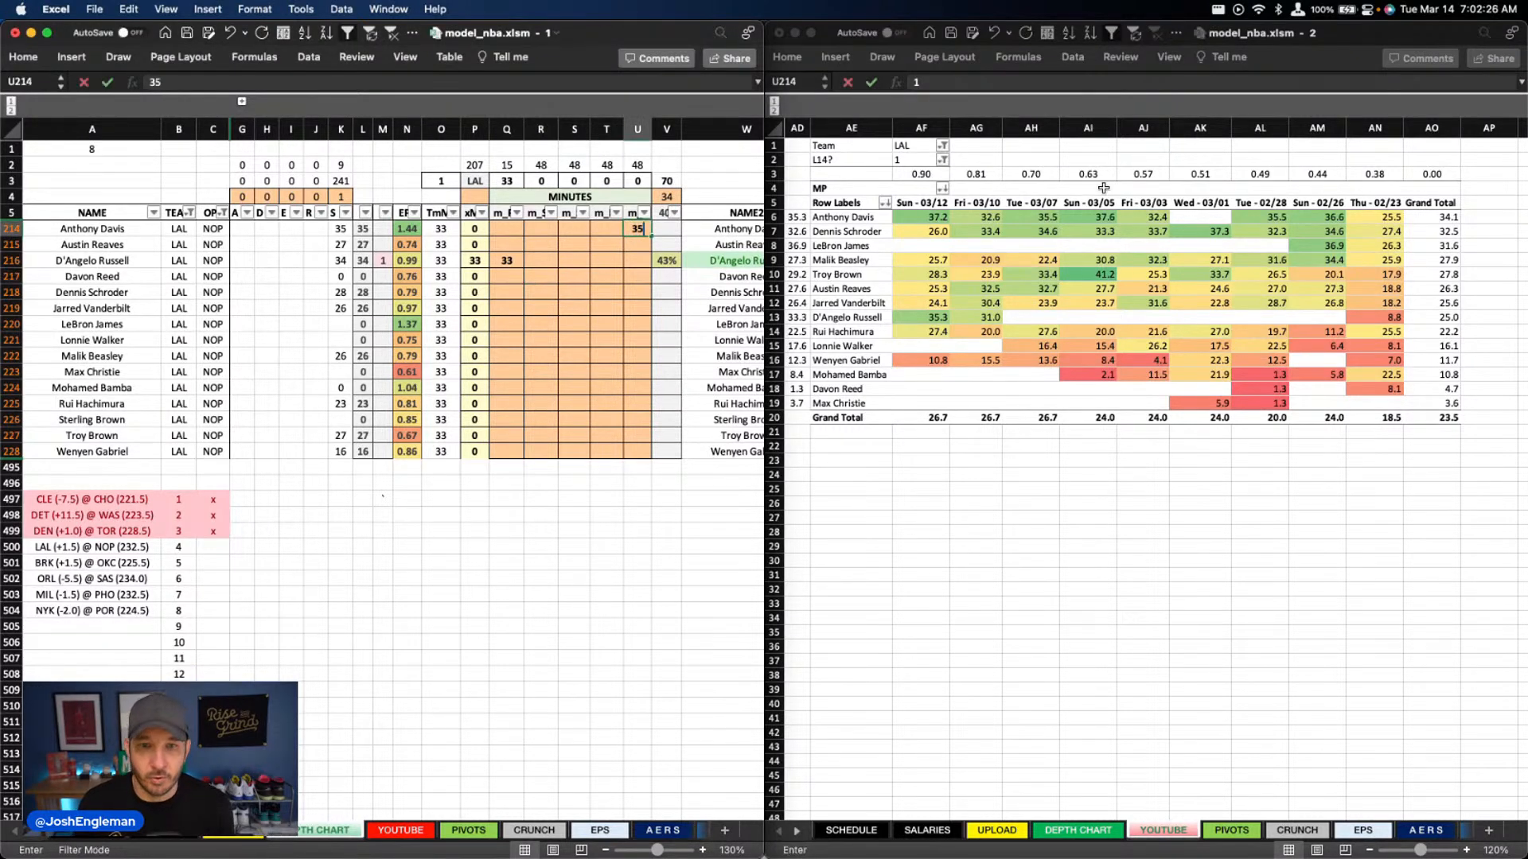
key(Return)
key(Left)
key(Down)
key(Down)
key(Down)
key(Down)
key(Down)
key(Down)
key(Down)
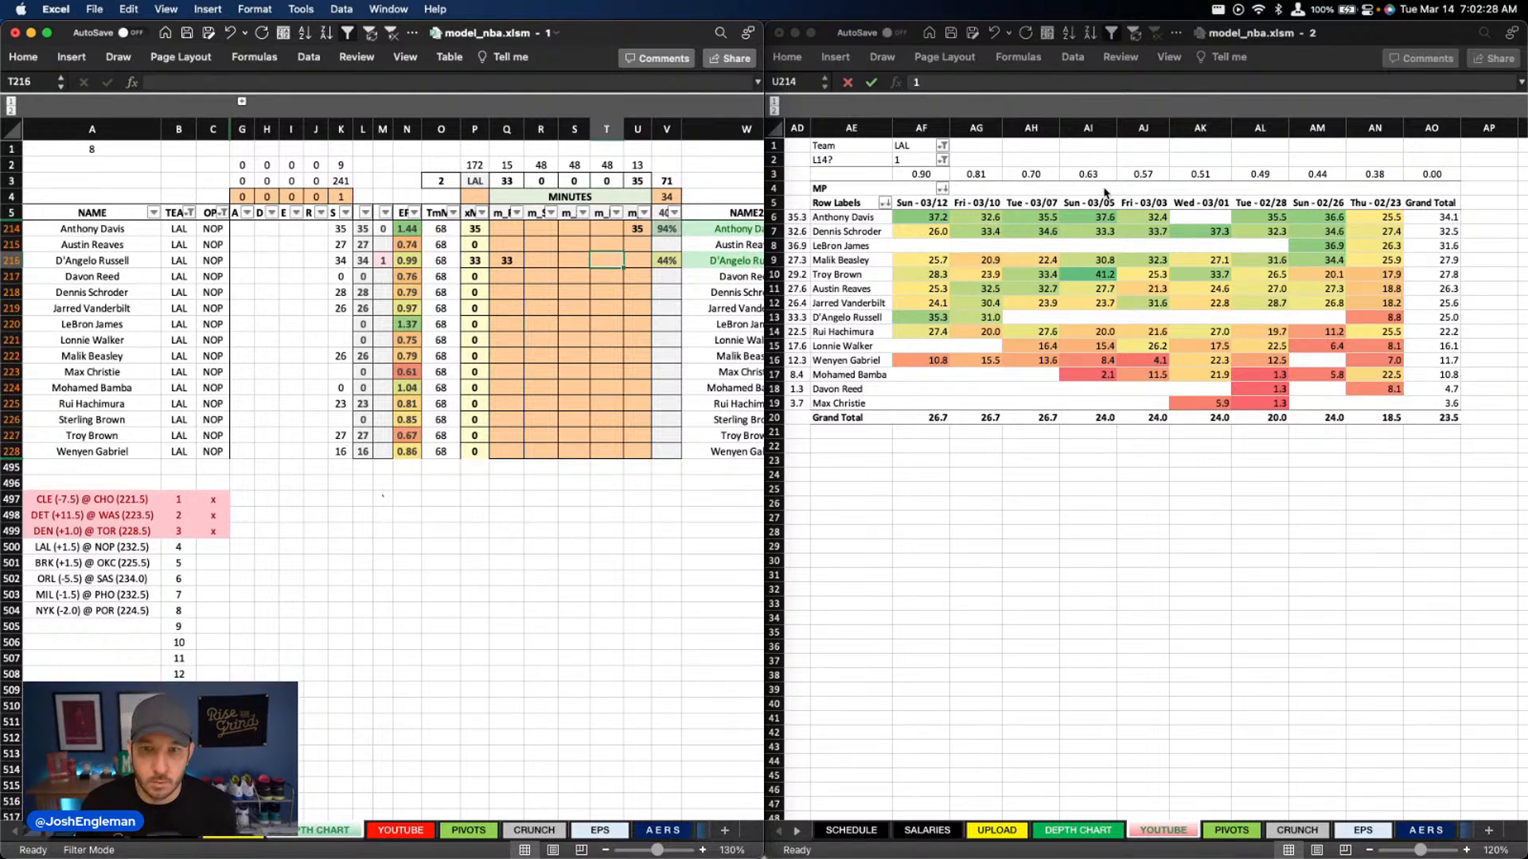
key(Down)
key(Up)
key(Up)
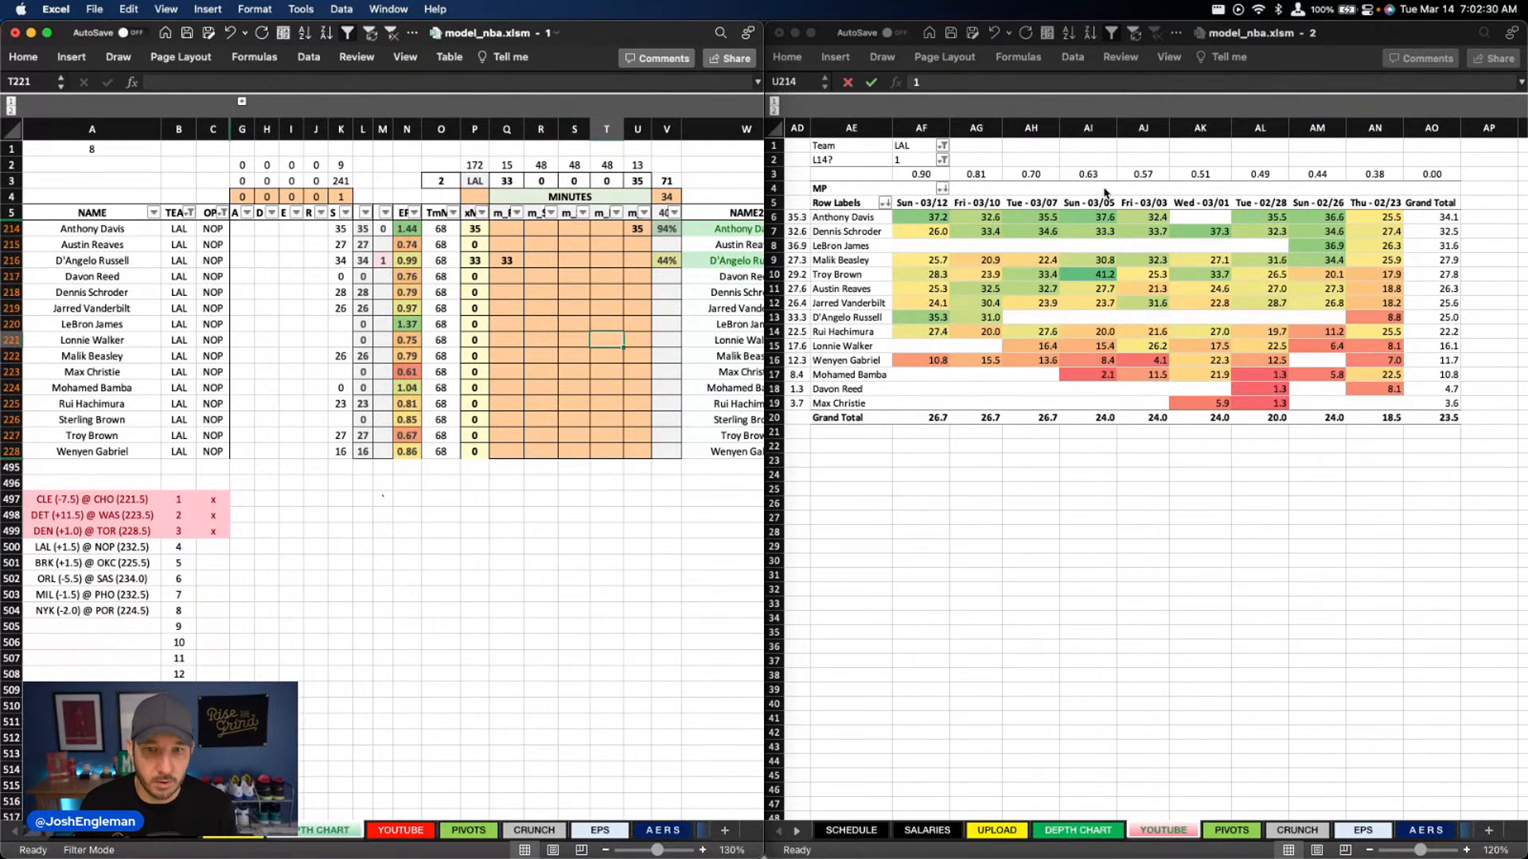
key(Up)
key(Up)
text(25)
key(Return)
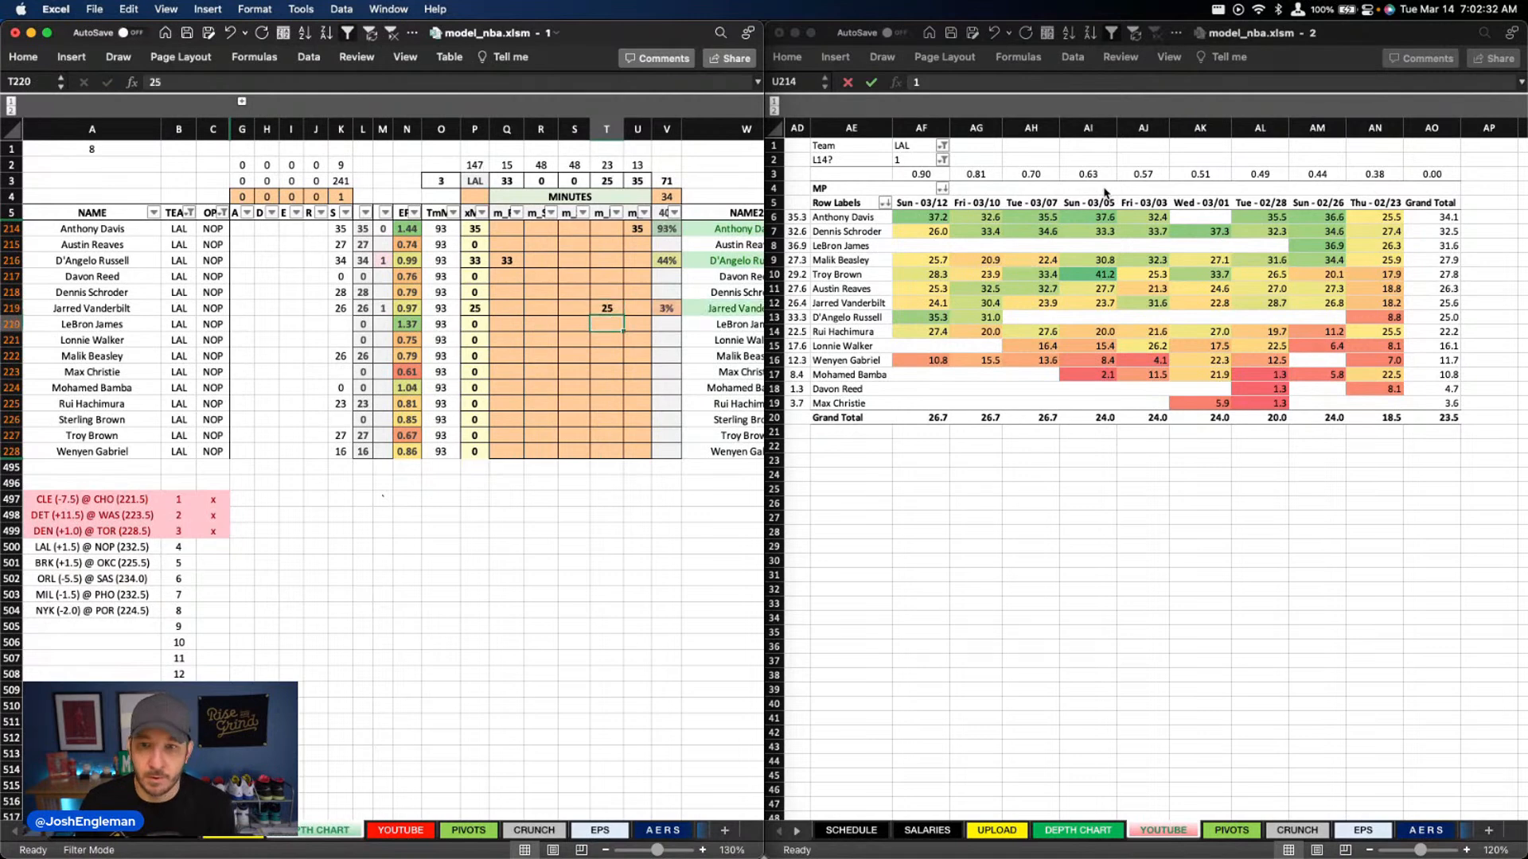
Enter 26 minutes for Malik Beasley in column R and 27 for Troy Brown in column S
key(Left)
key(Left)
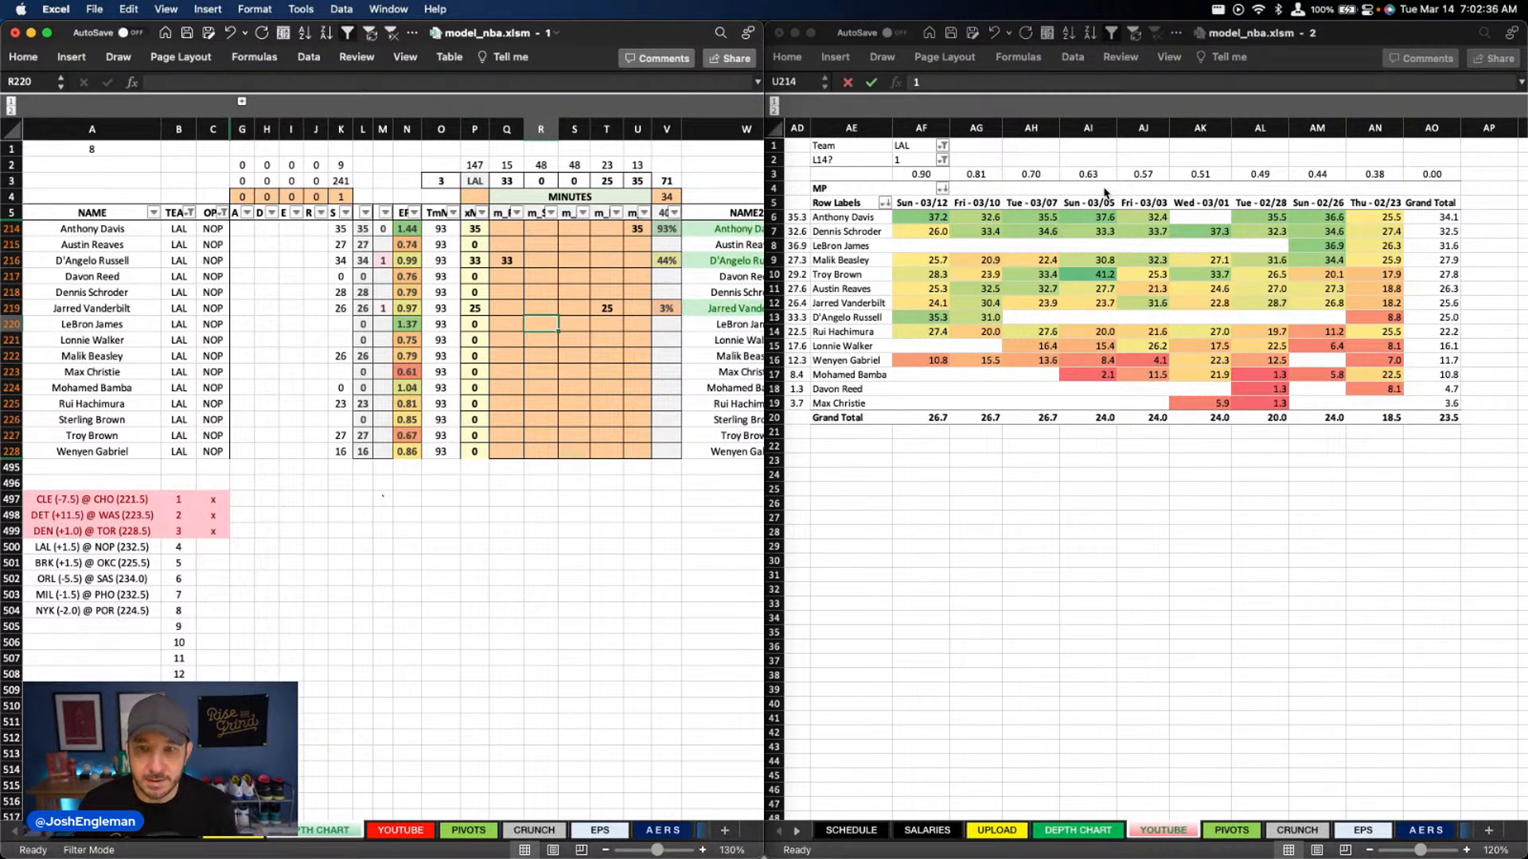
key(Down)
key(Down)
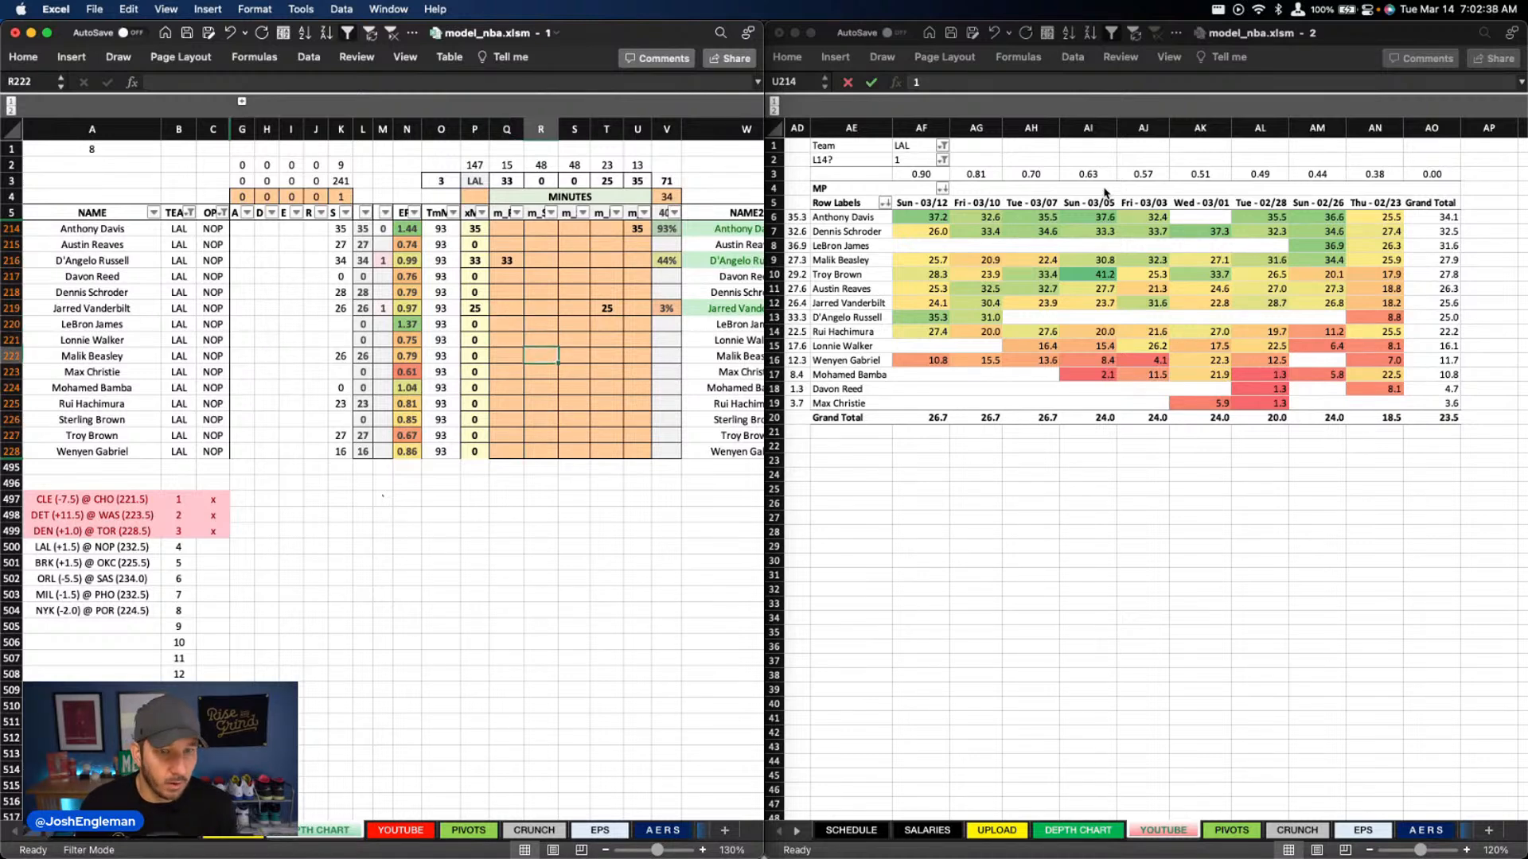
text(26)
key(Return)
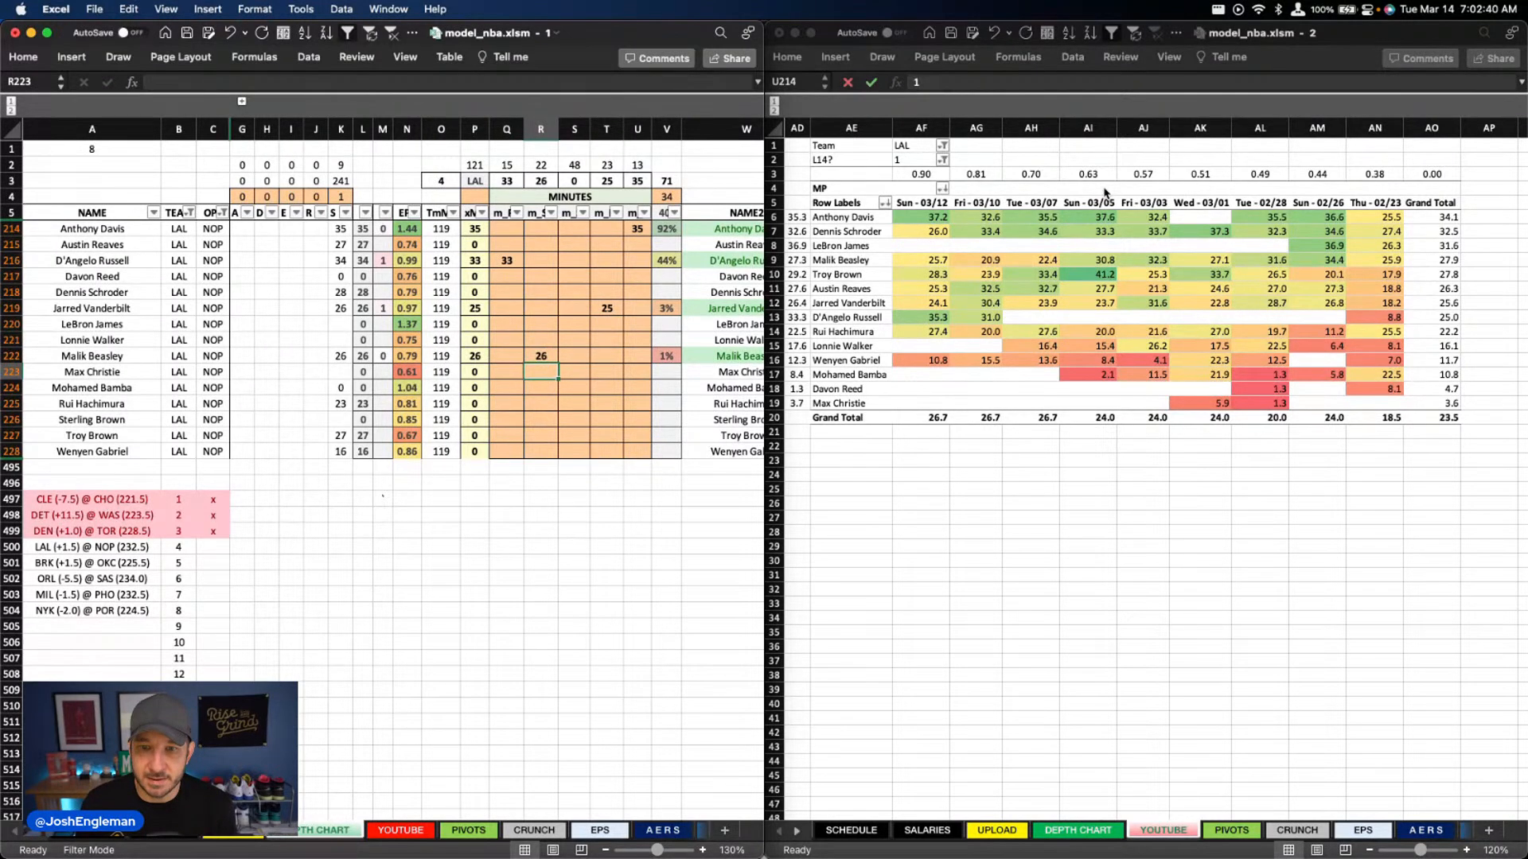
key(Right)
key(Down)
key(Down)
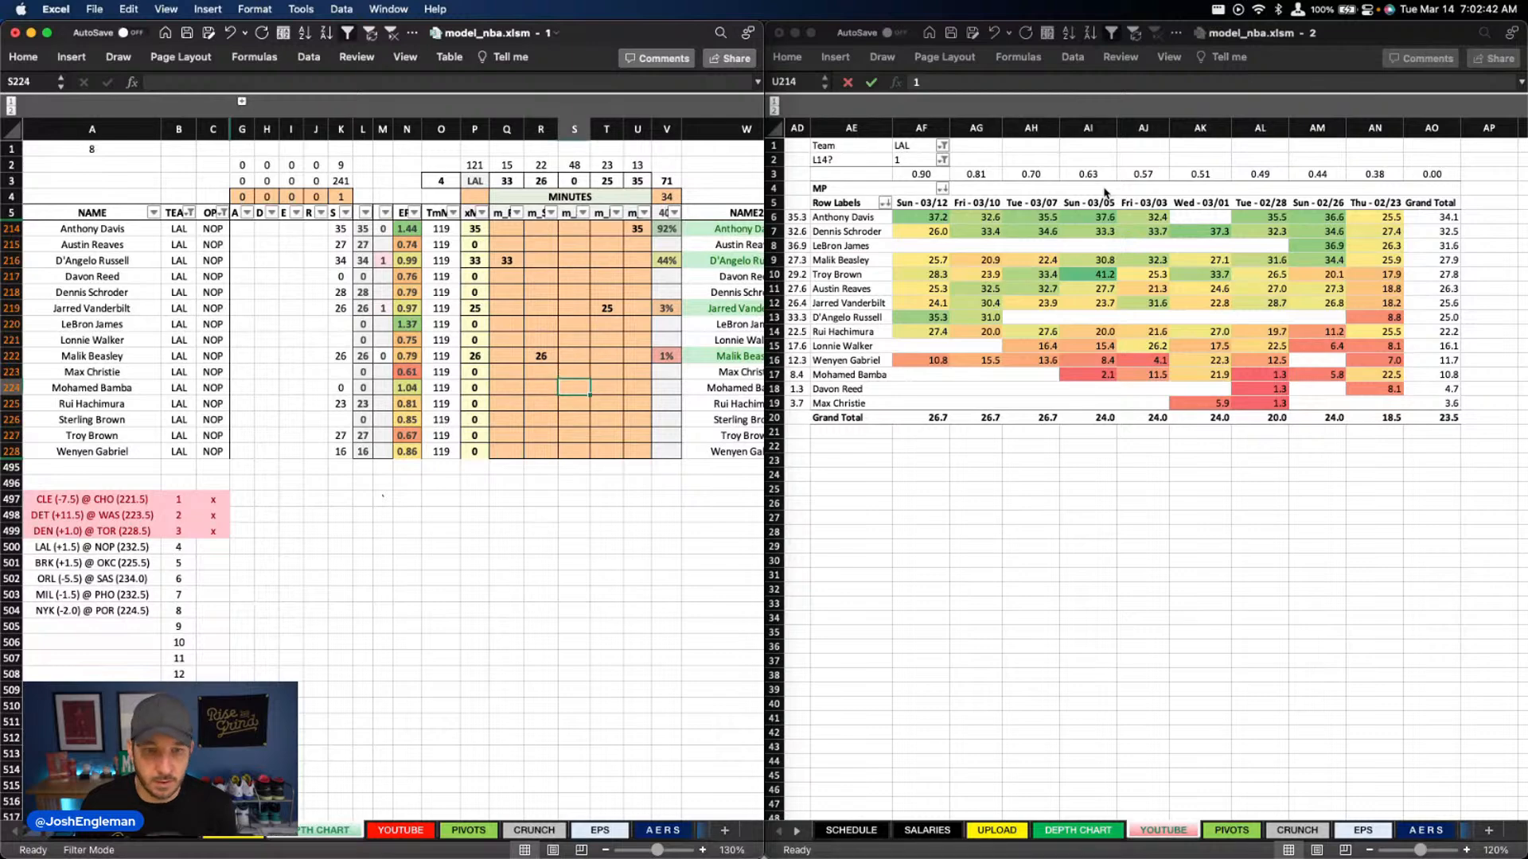
key(Down)
key(Down)
text(27)
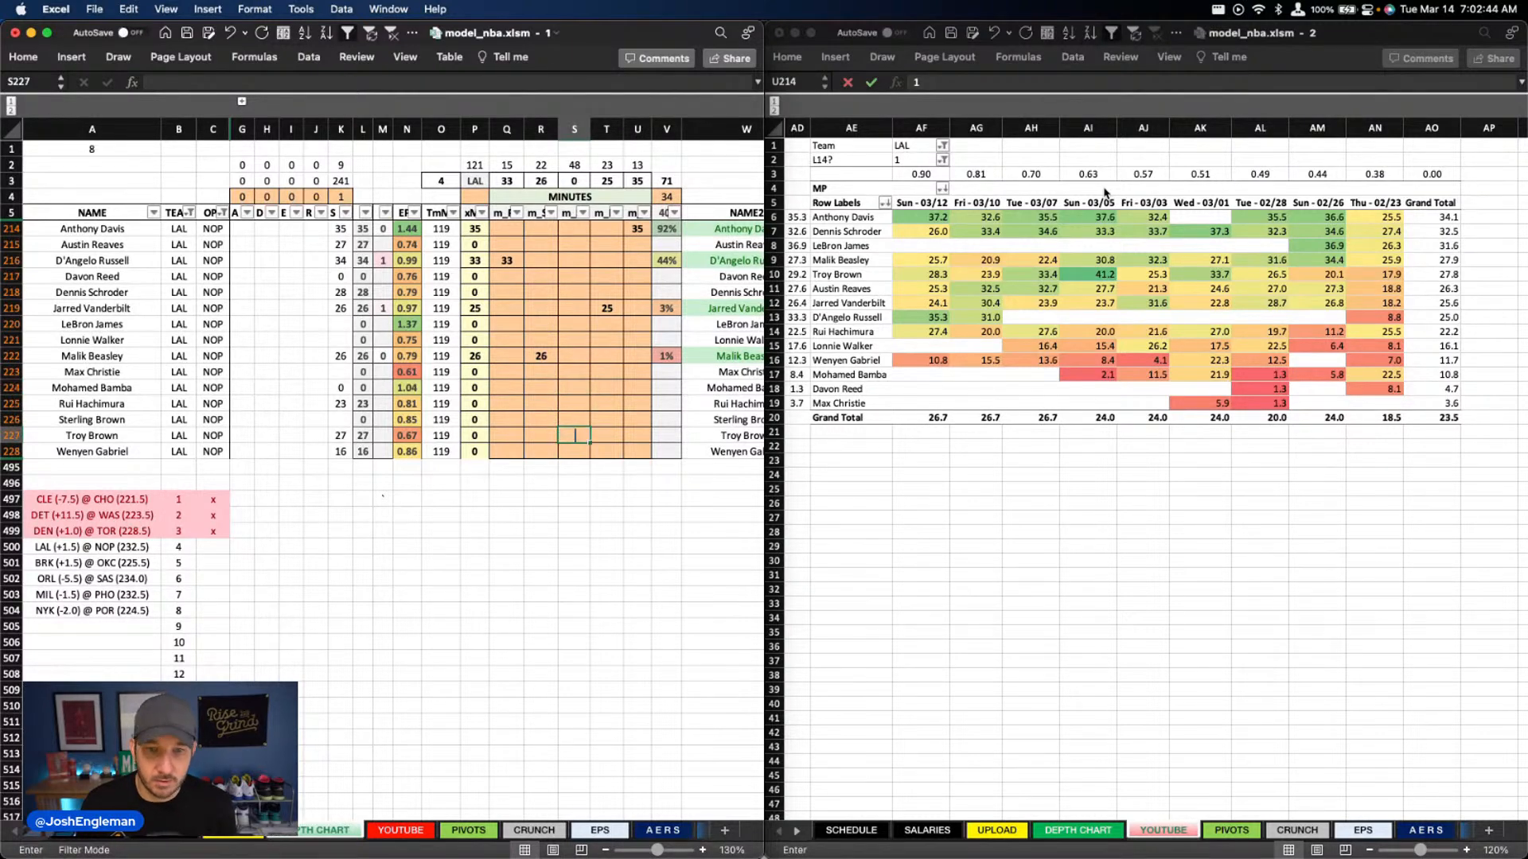
key(Return)
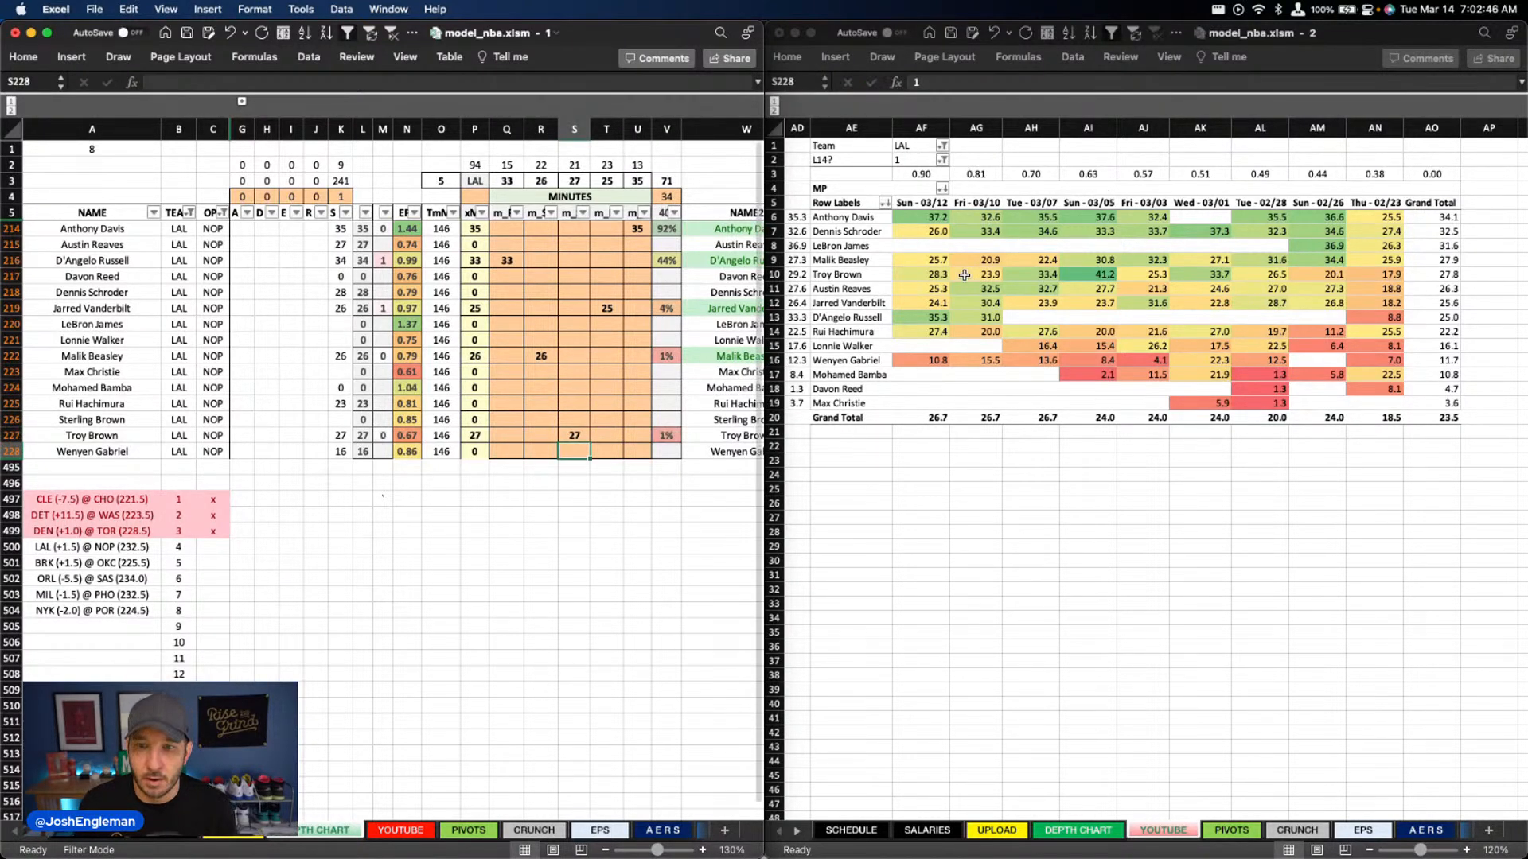
Check Wenyen Gabriel's 03/12 minutes in the pivot and set his column U minutes to 13
click(941, 219)
click(938, 360)
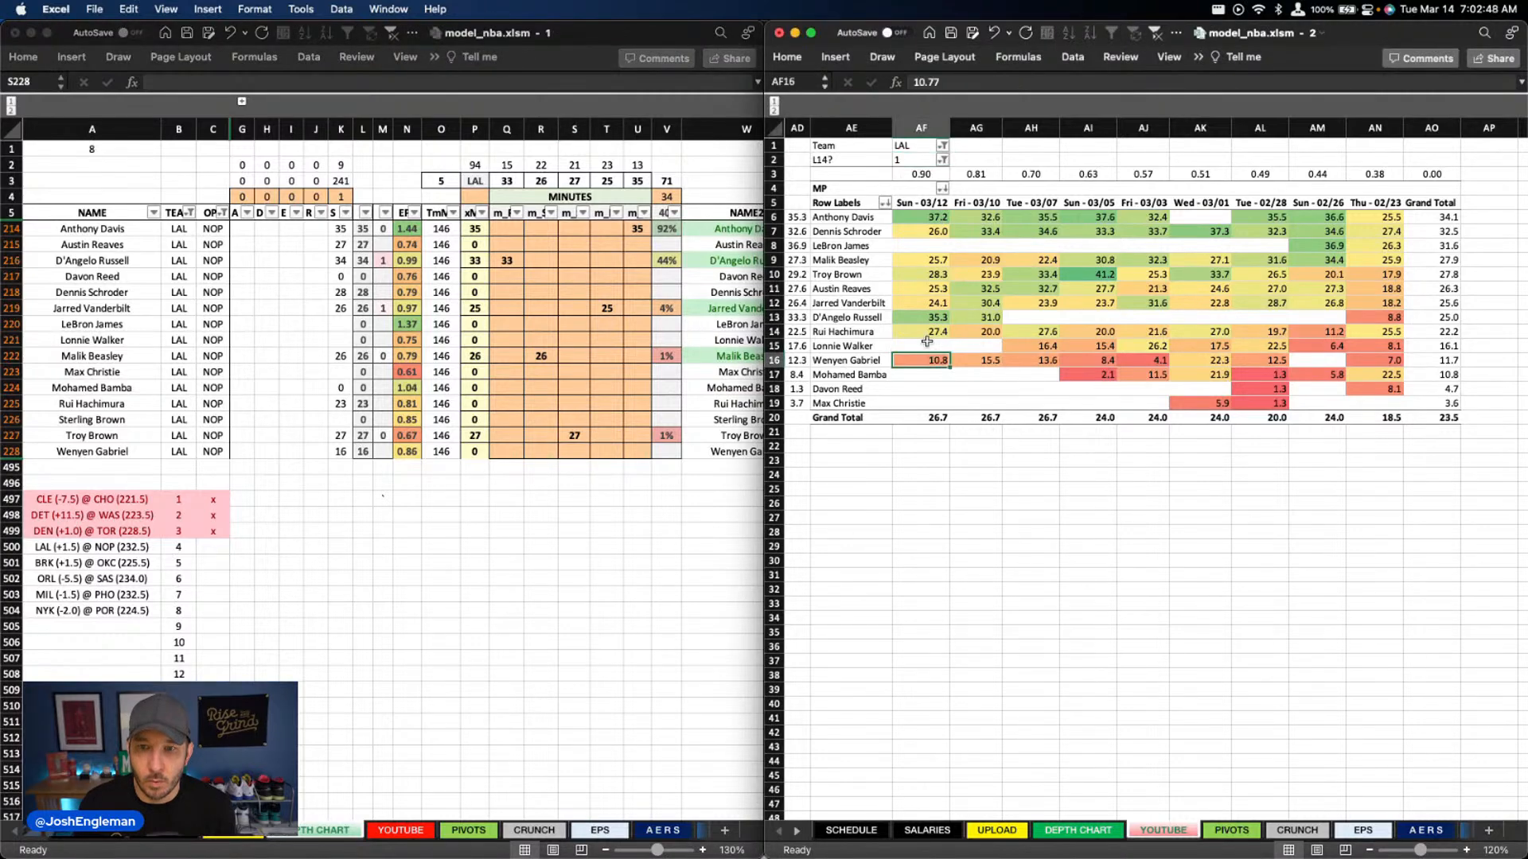
click(576, 451)
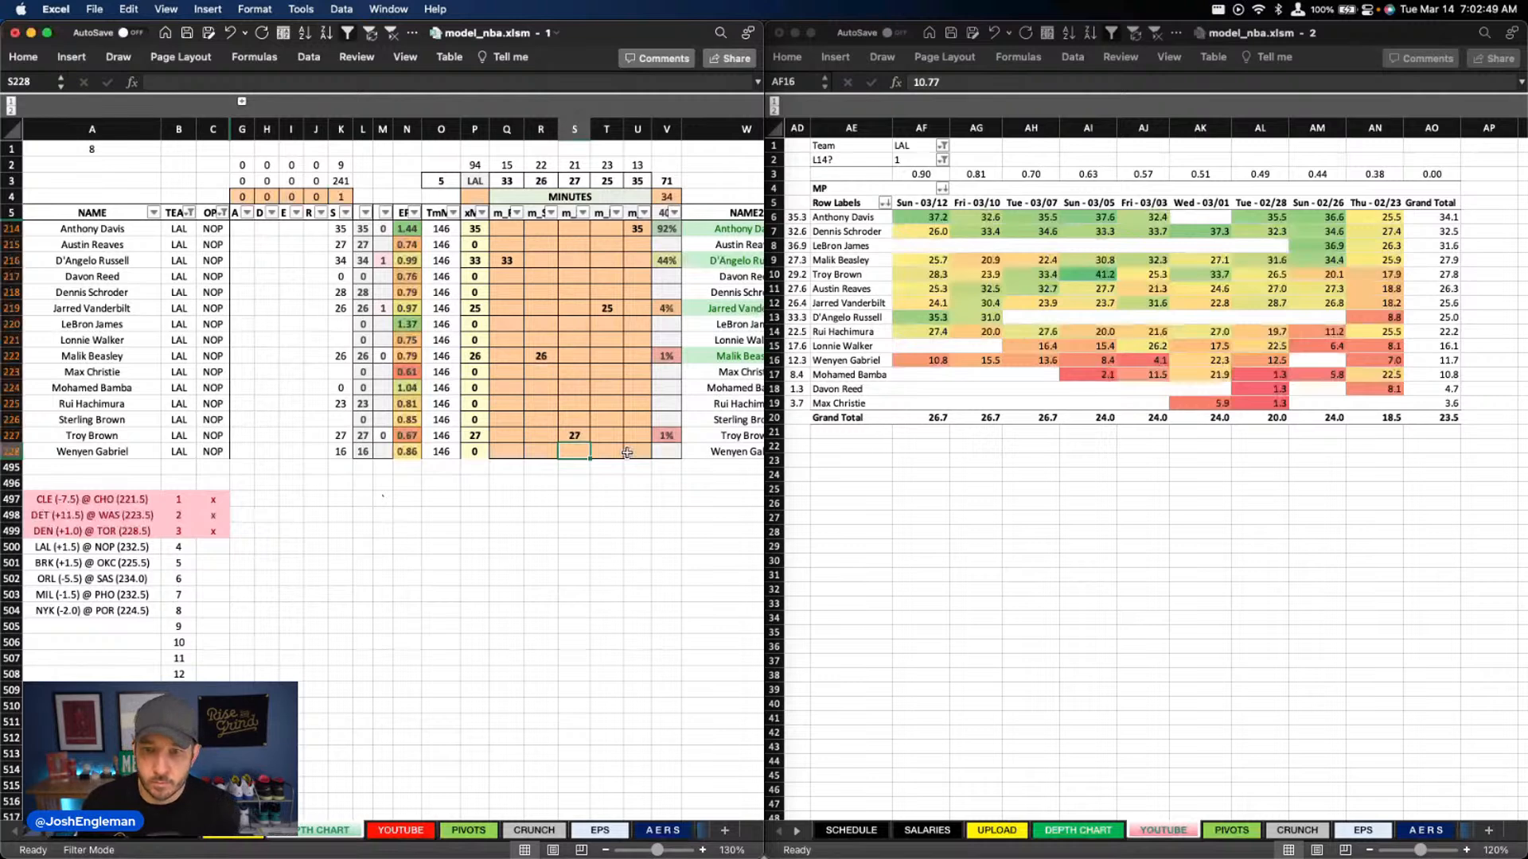
click(627, 452)
text(13)
key(Tab)
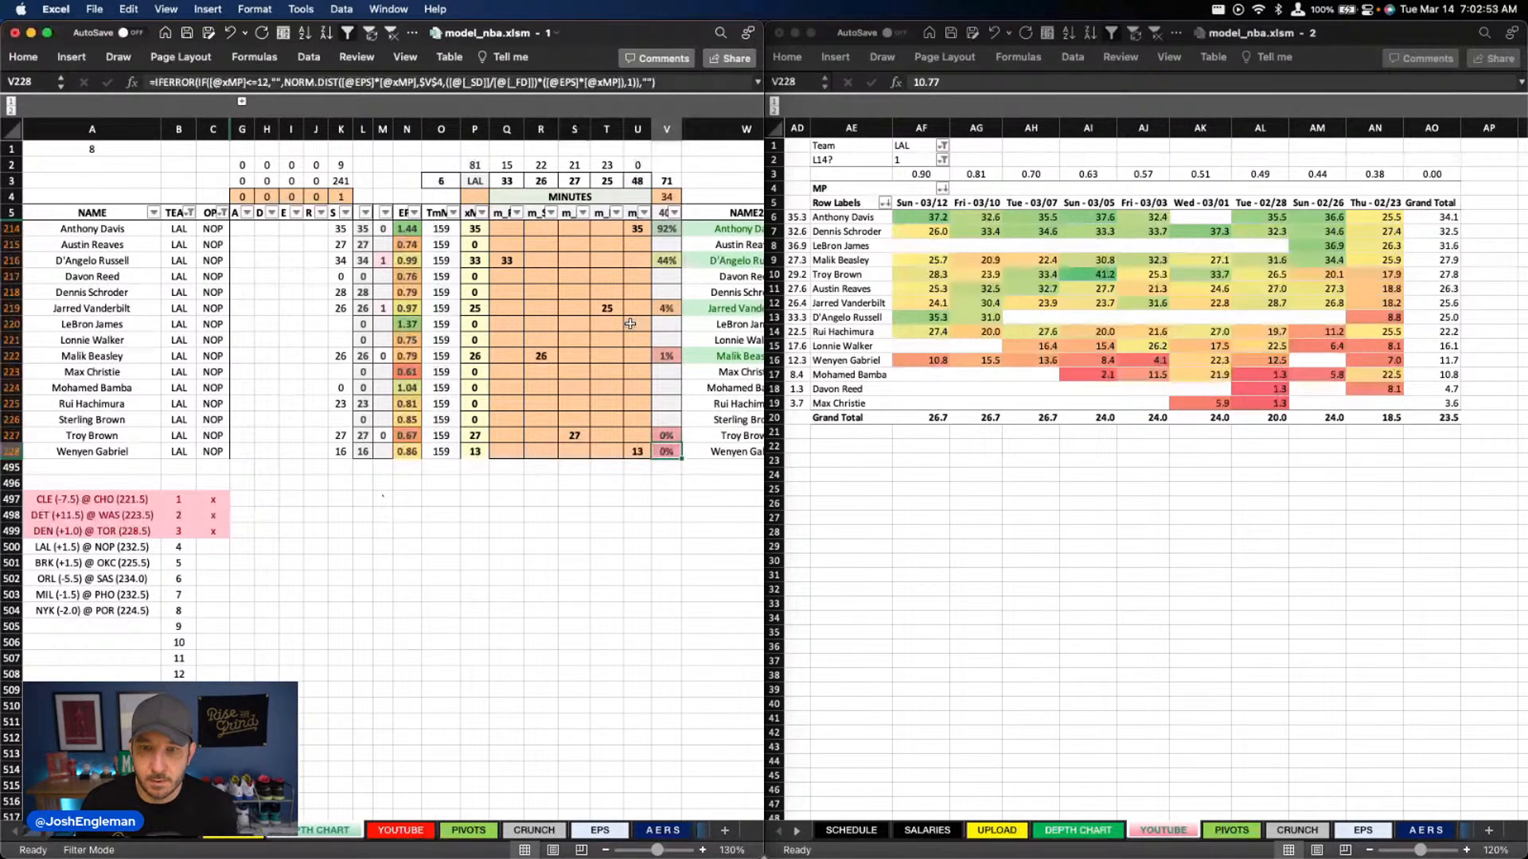
Split Dennis Schroder's minutes into 15 in column Q and 13 in column R
click(538, 315)
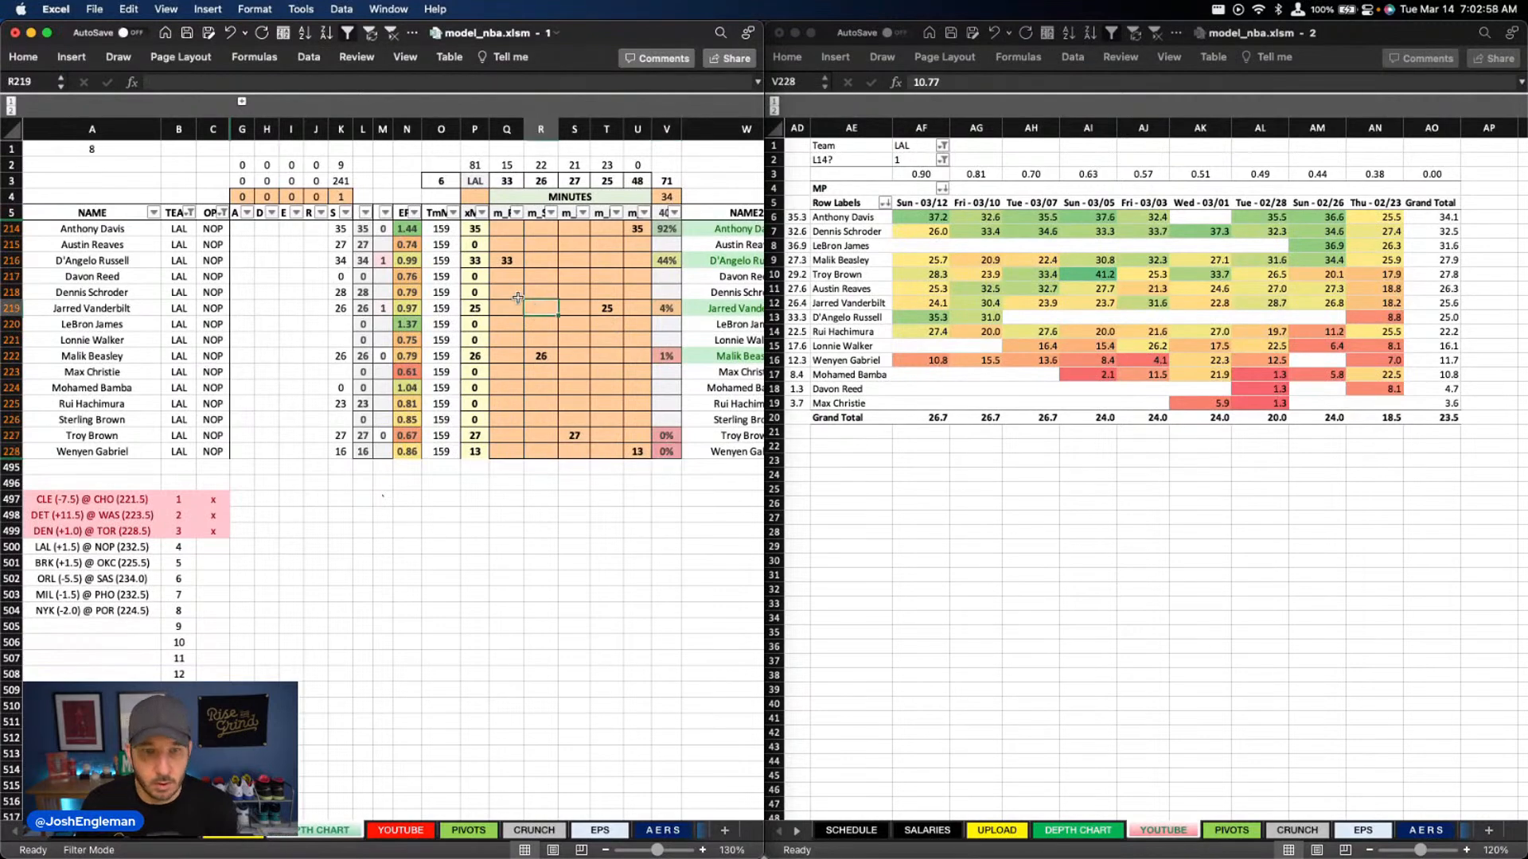
click(507, 289)
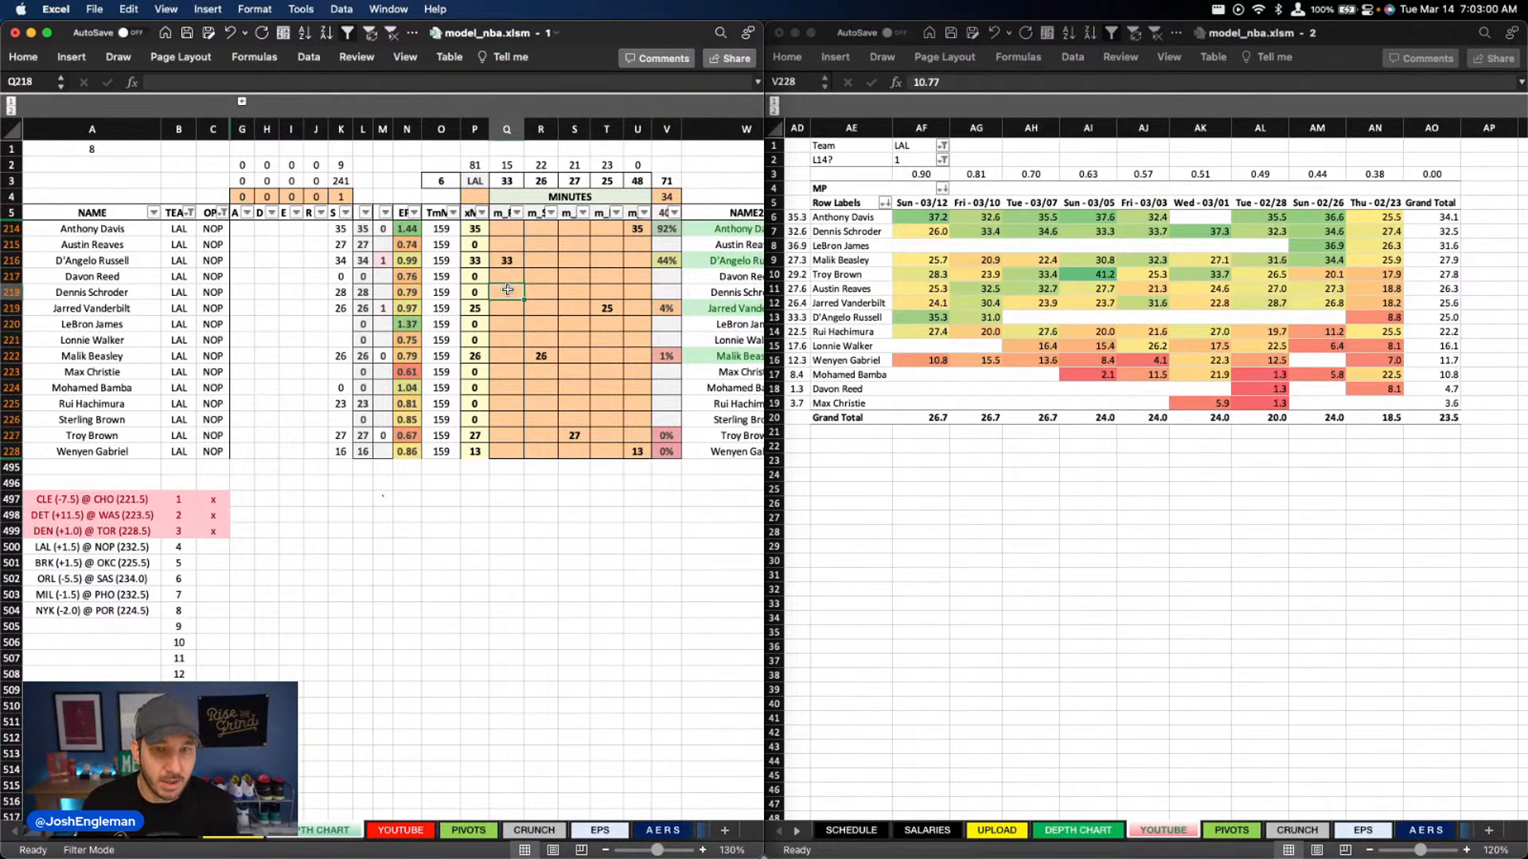
text(15)
key(Tab)
text(13)
key(Return)
Split Austin Reaves's minutes into 9 in column R and 17 in column S
key(Right)
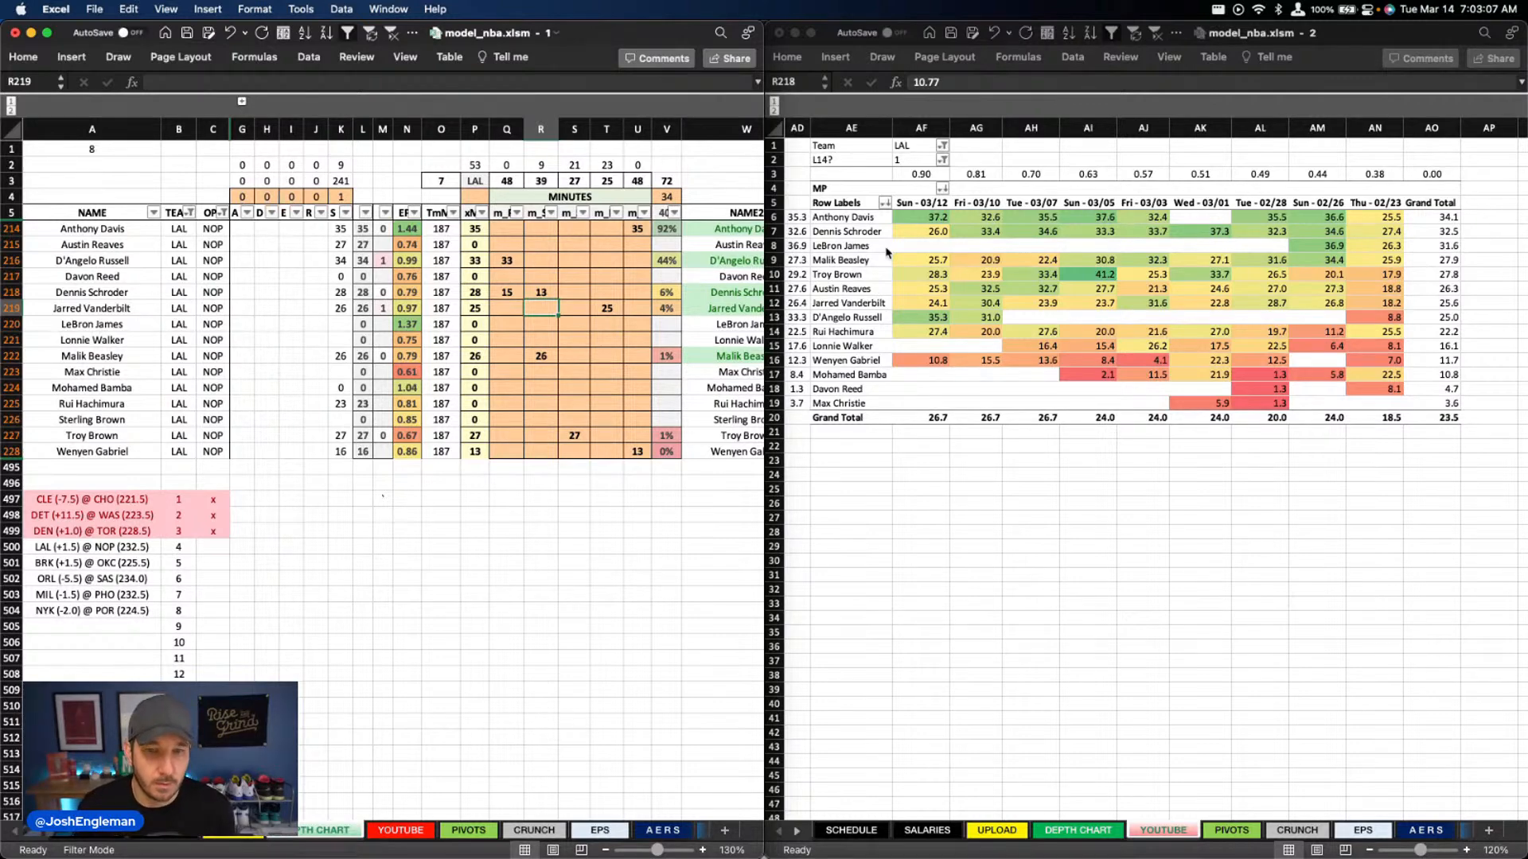
text(17)
key(Return)
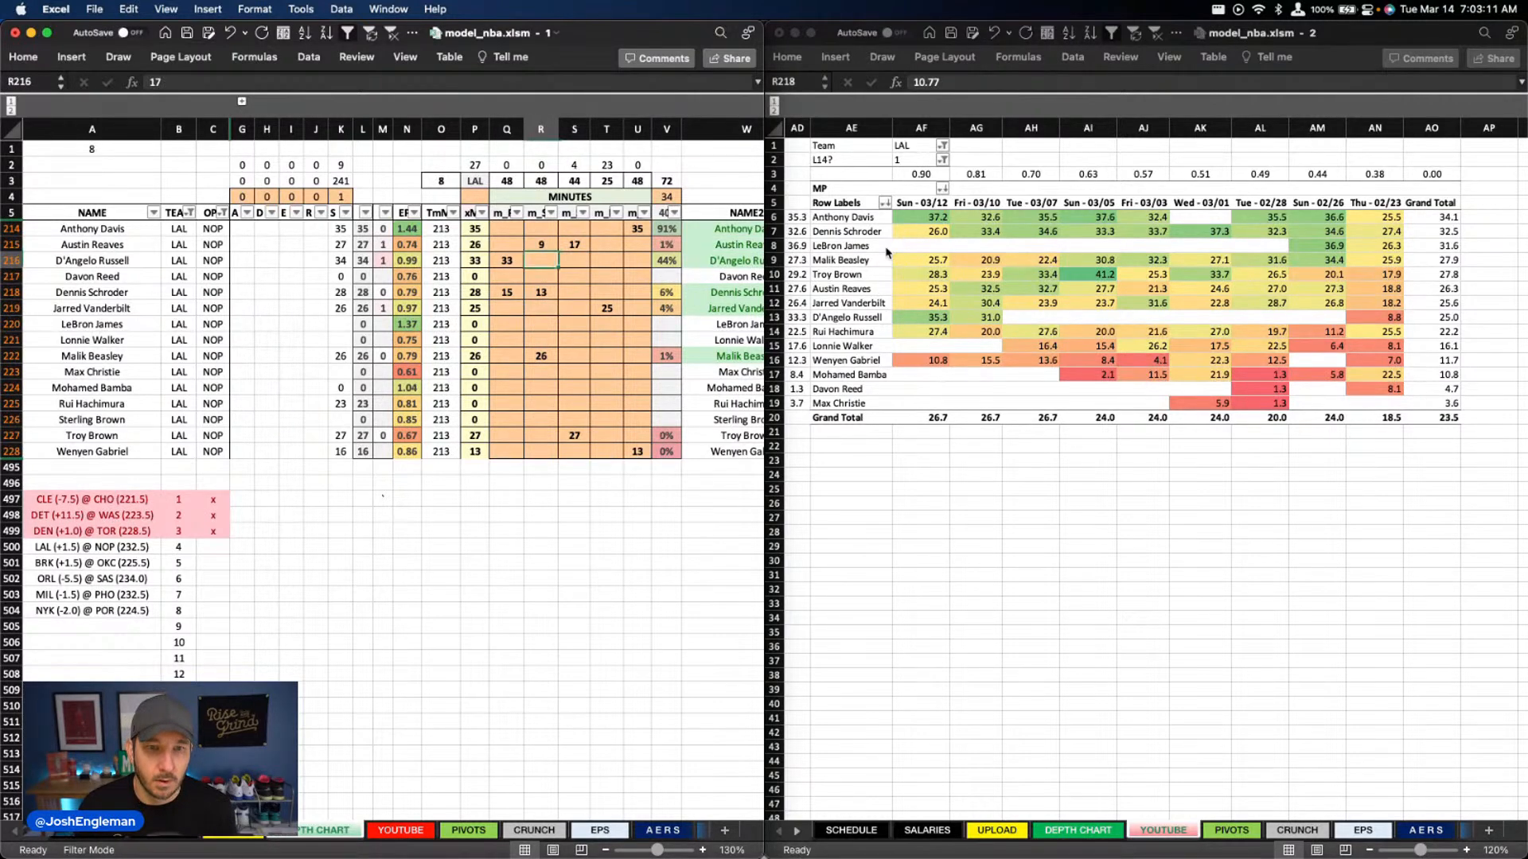
key(Right)
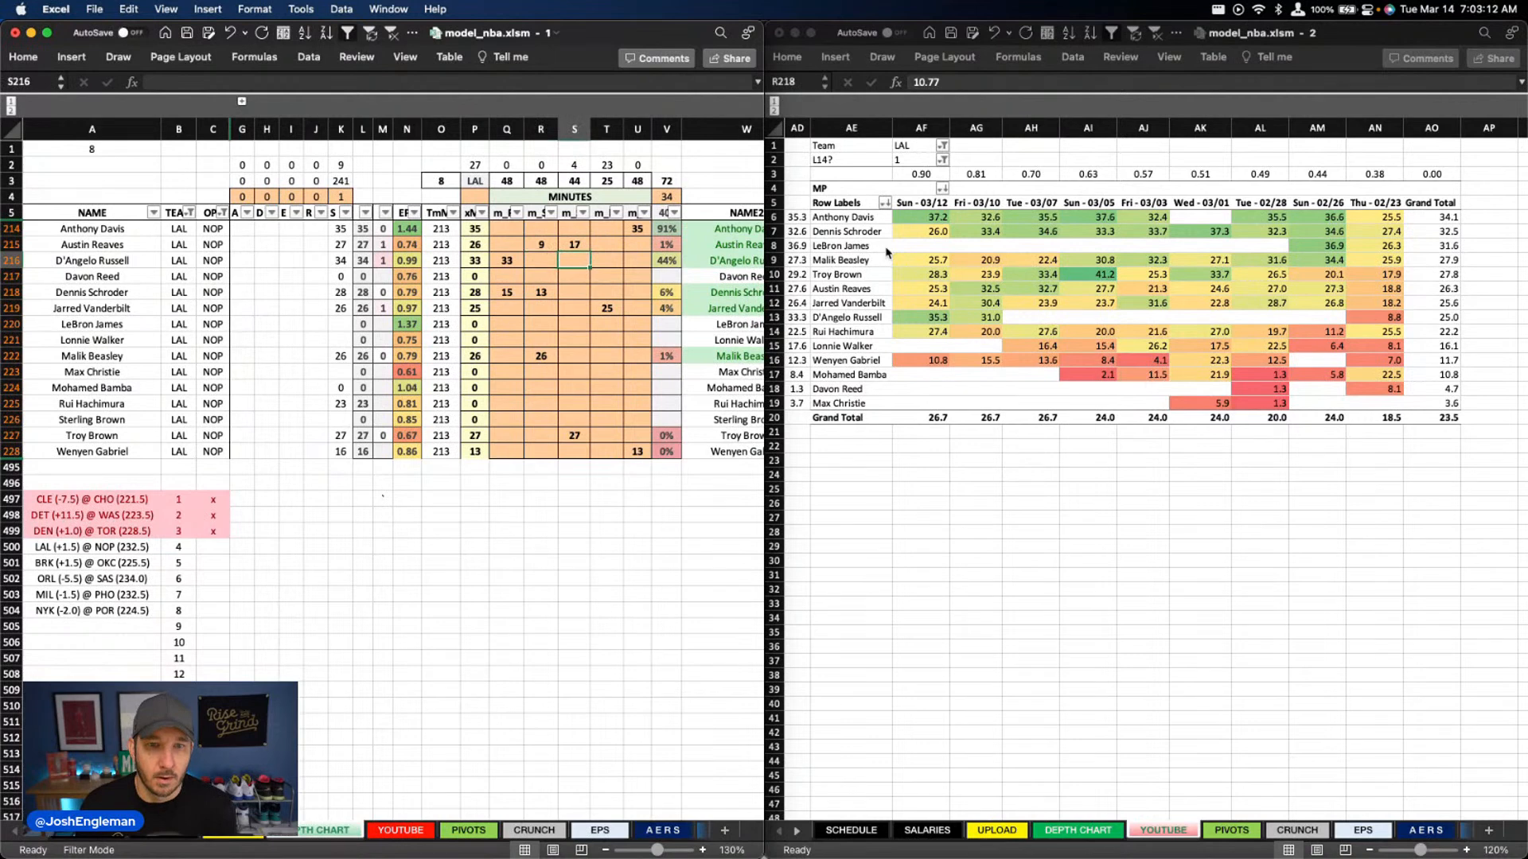
Enter 23 minutes for Rui Hachimura in column T
key(Down)
key(Down)
key(Right)
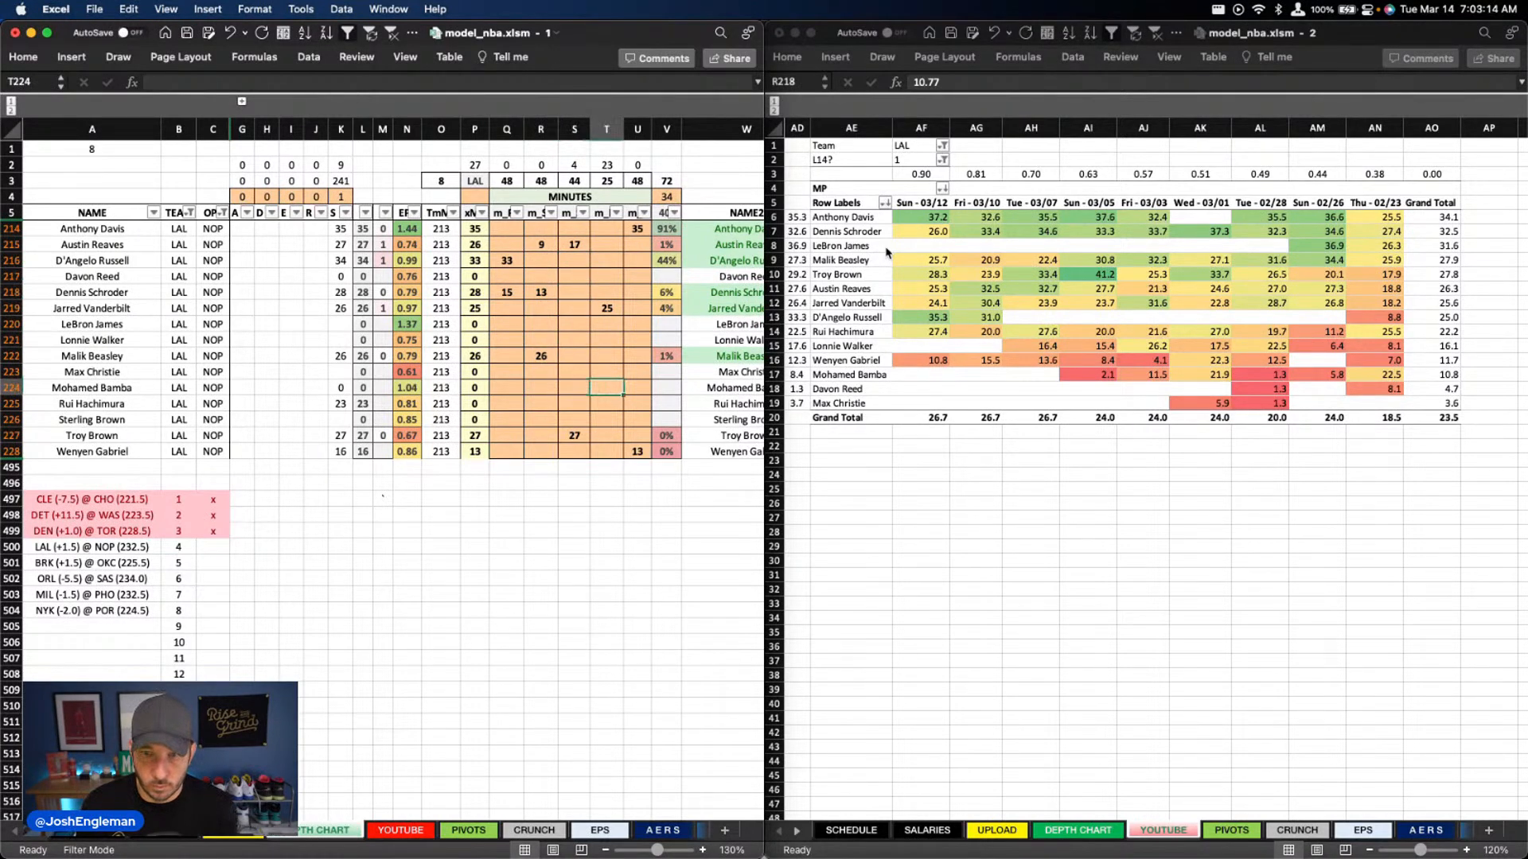
key(Down)
text(23)
key(Return)
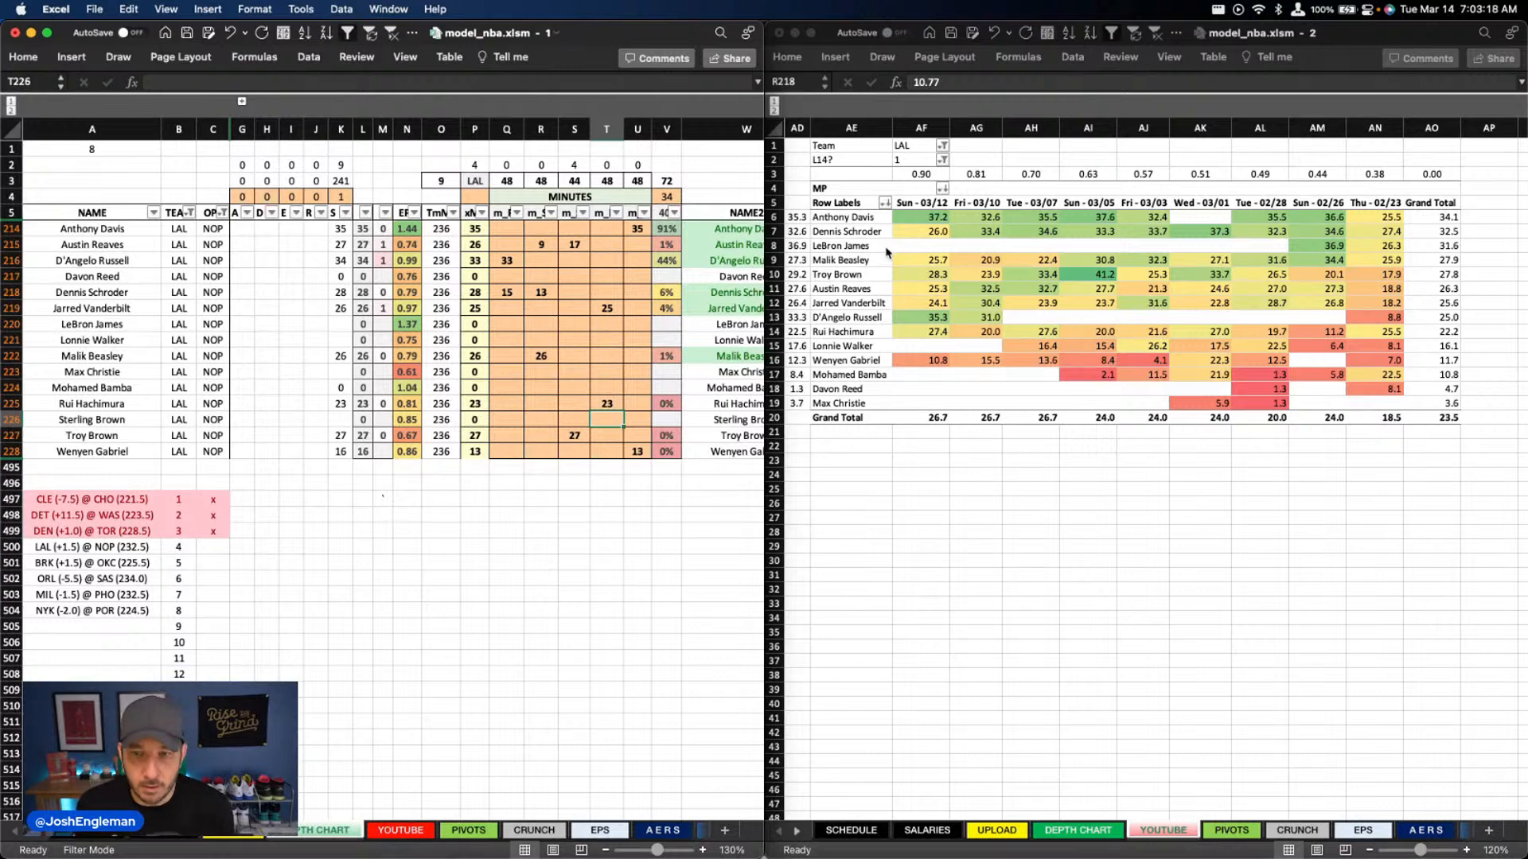
key(Left)
key(Left)
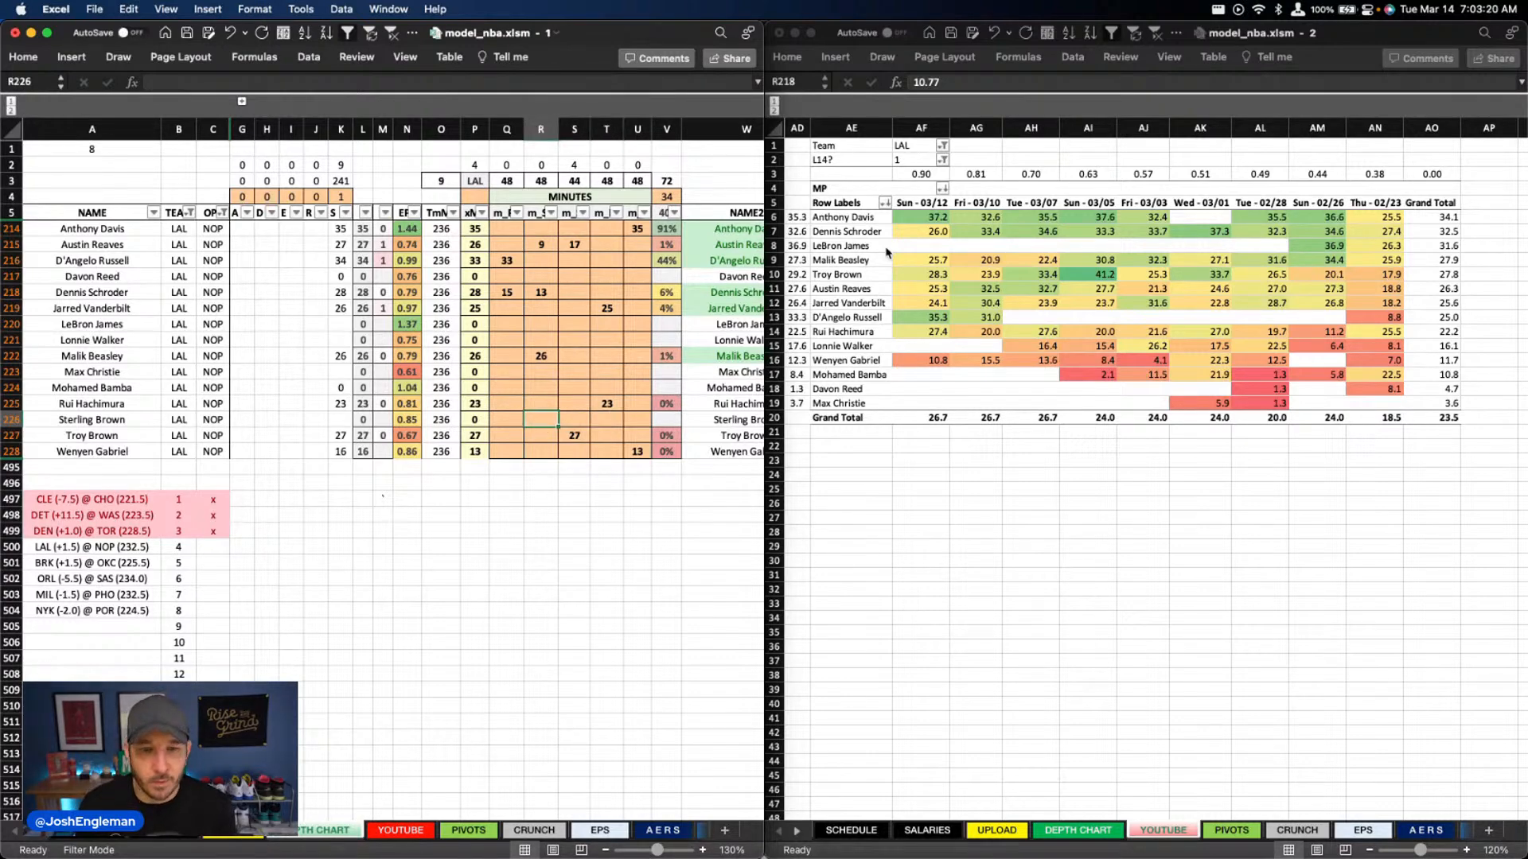
key(Right)
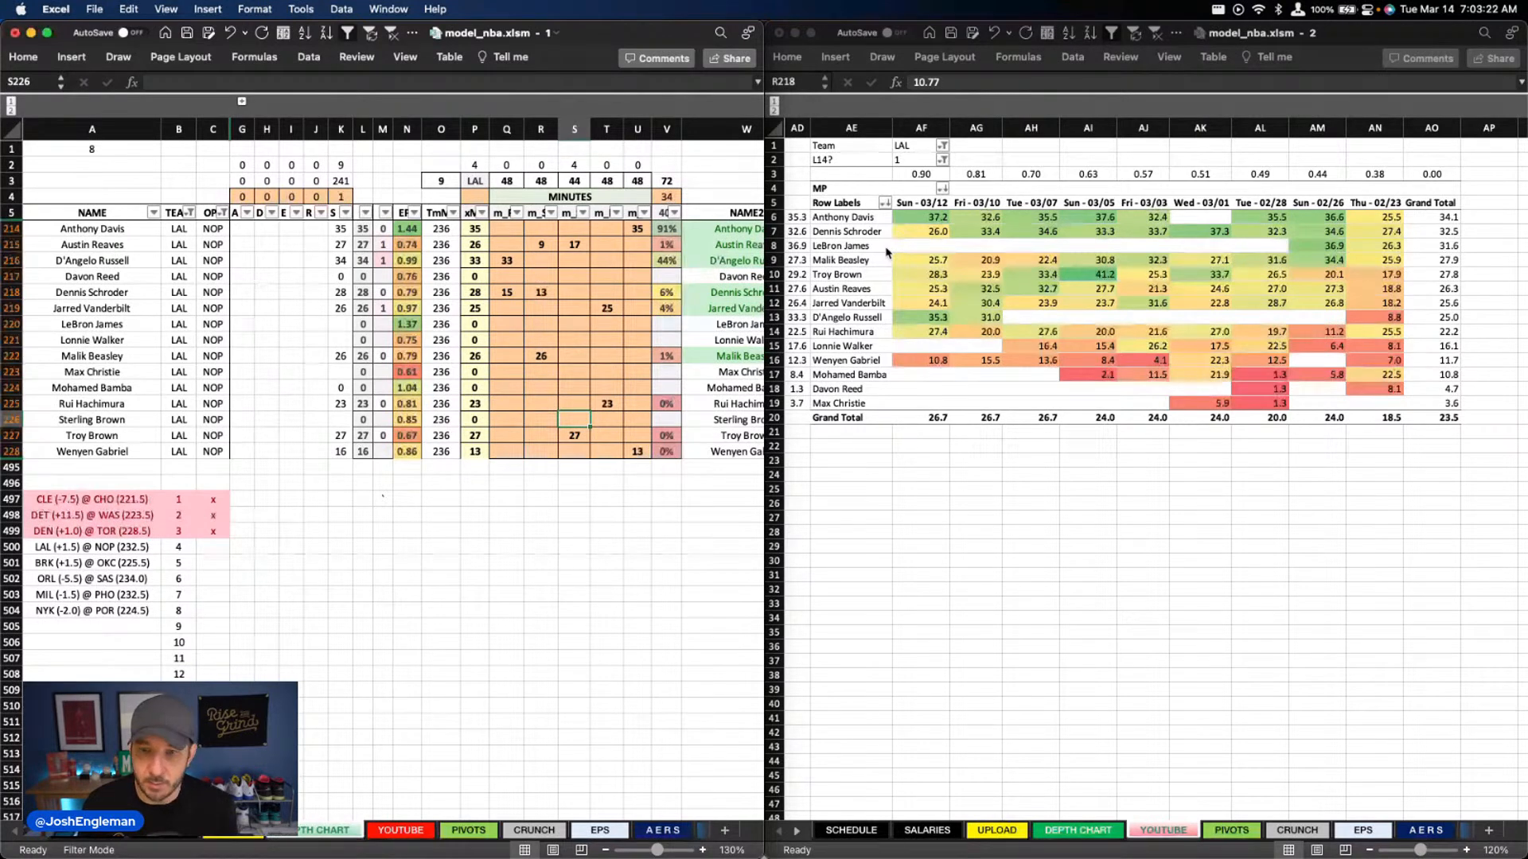
Enter 4 minutes for Max Christie in column S
key(Up)
key(Up)
key(Up)
text(4)
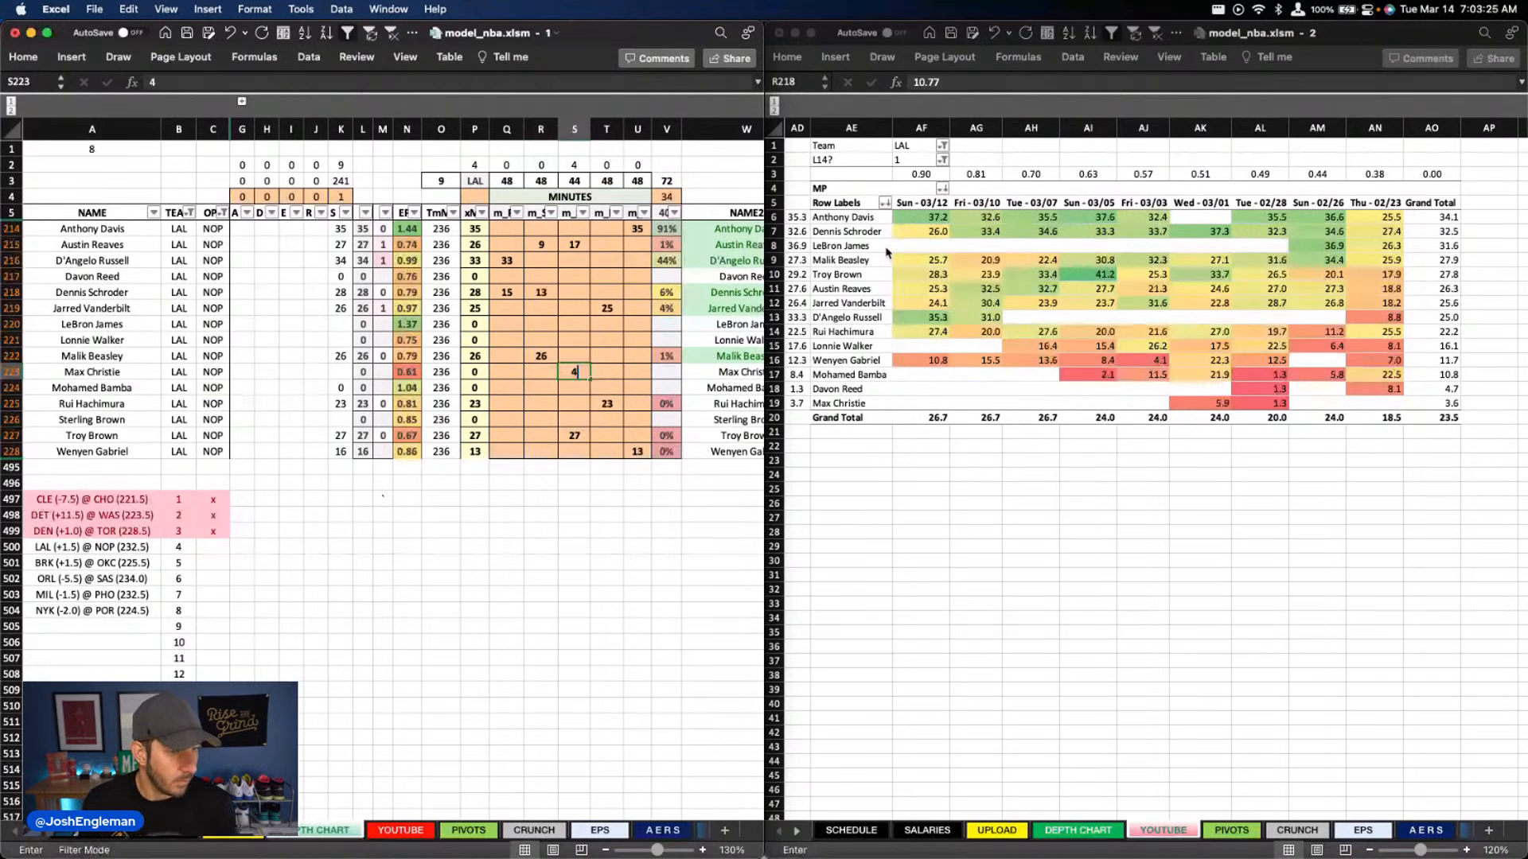
key(Return)
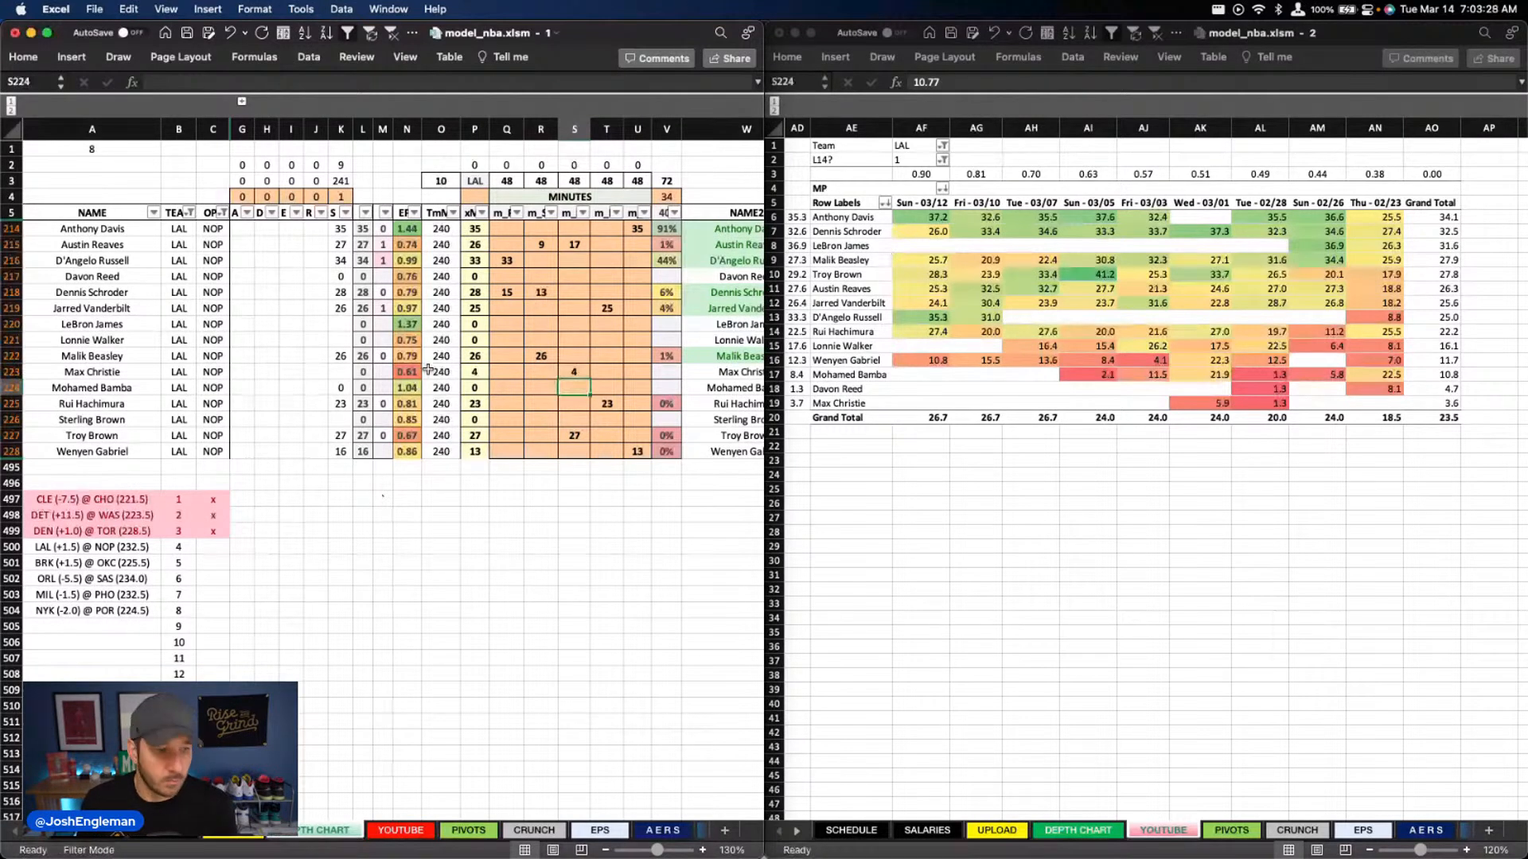
Filter the depth chart's team column to NOP and set the minutes pivot's Team filter to NOP
click(190, 213)
text(nop)
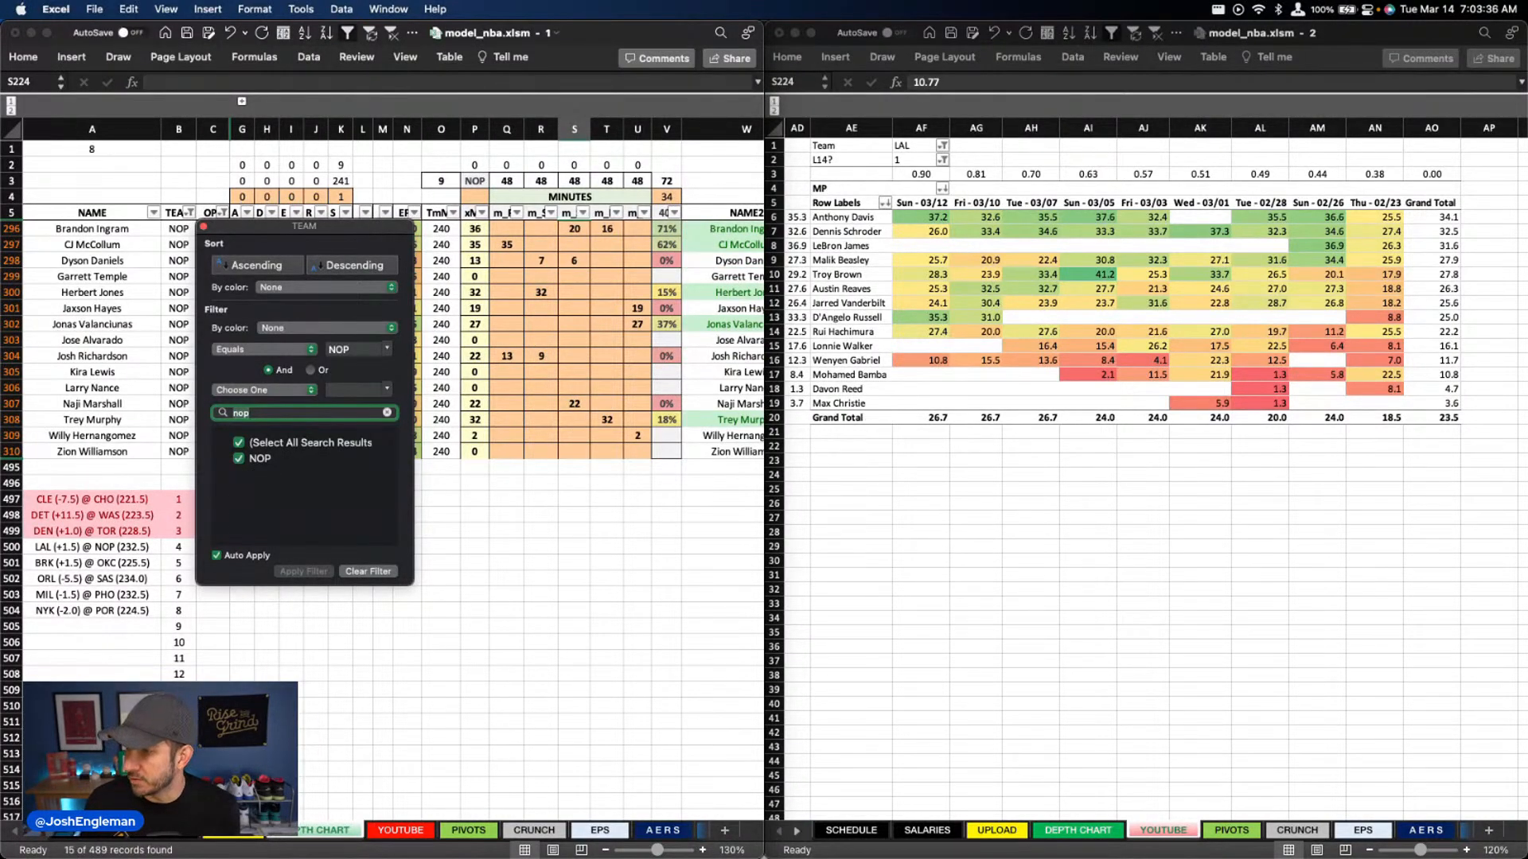
key(Escape)
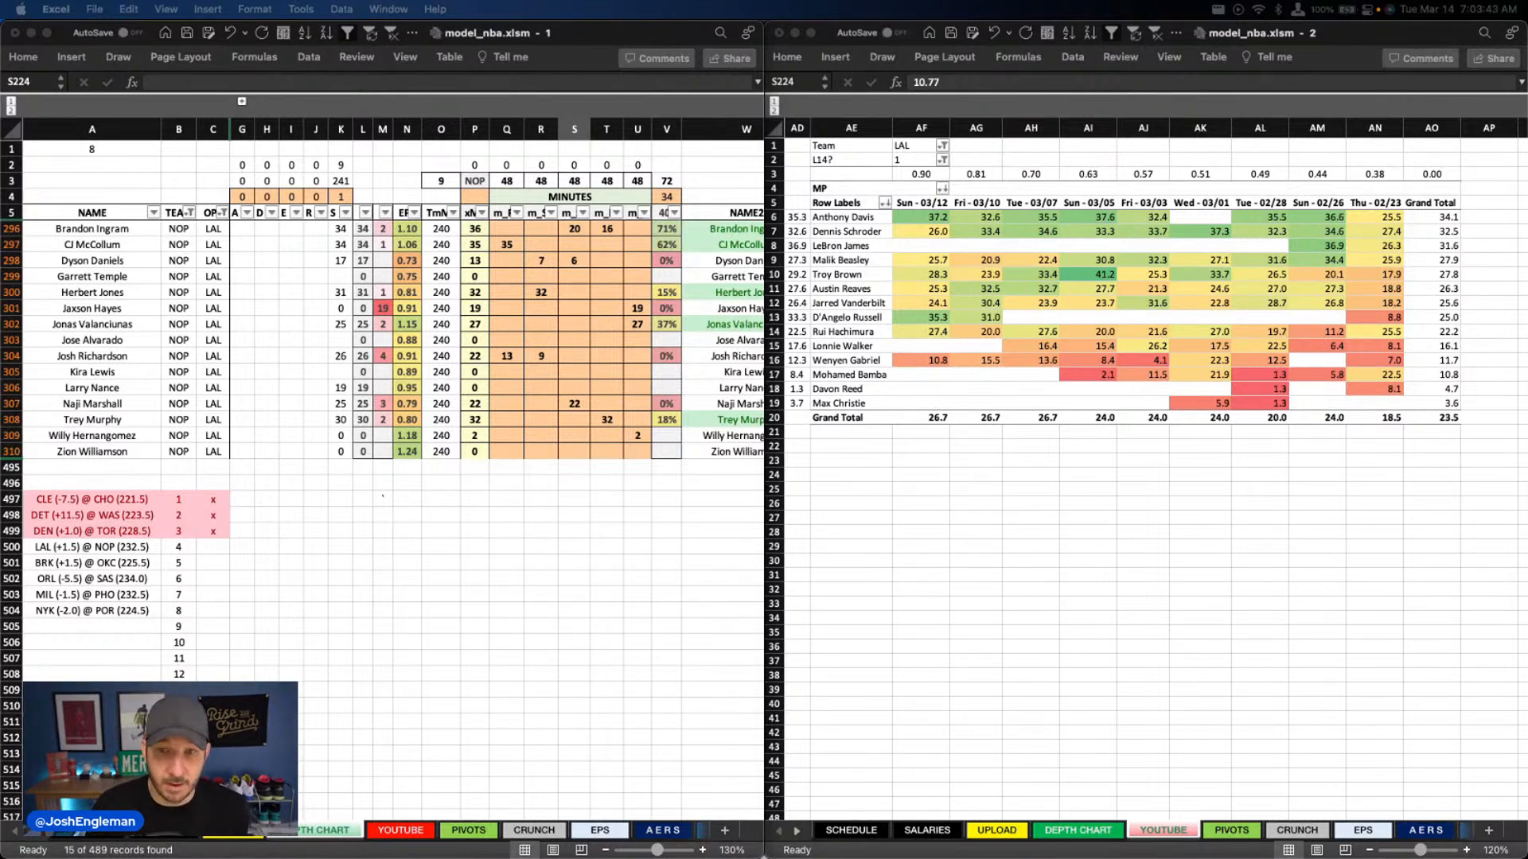
click(915, 145)
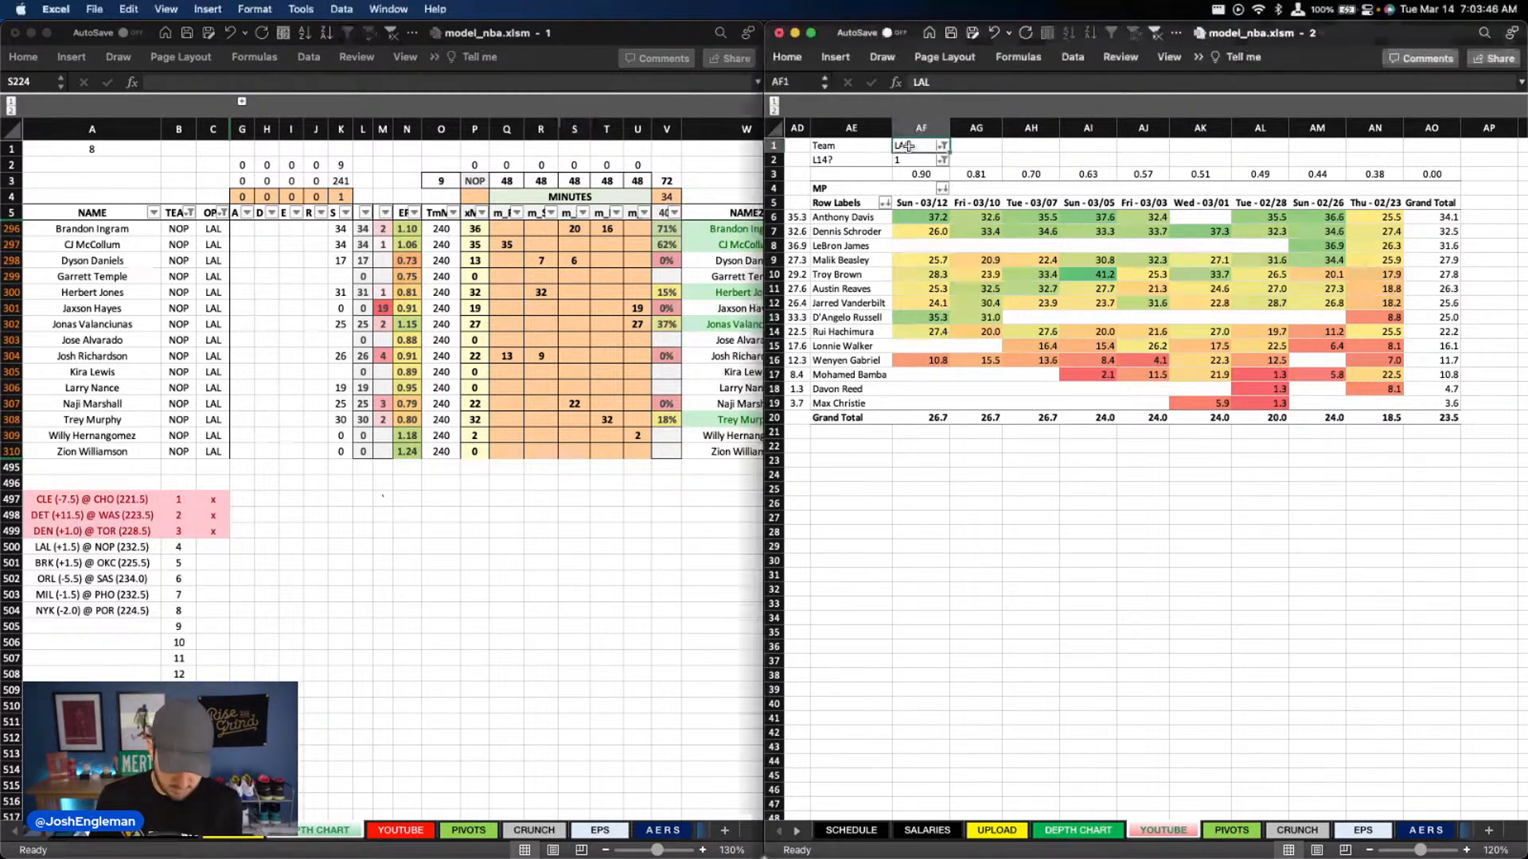
text(nop)
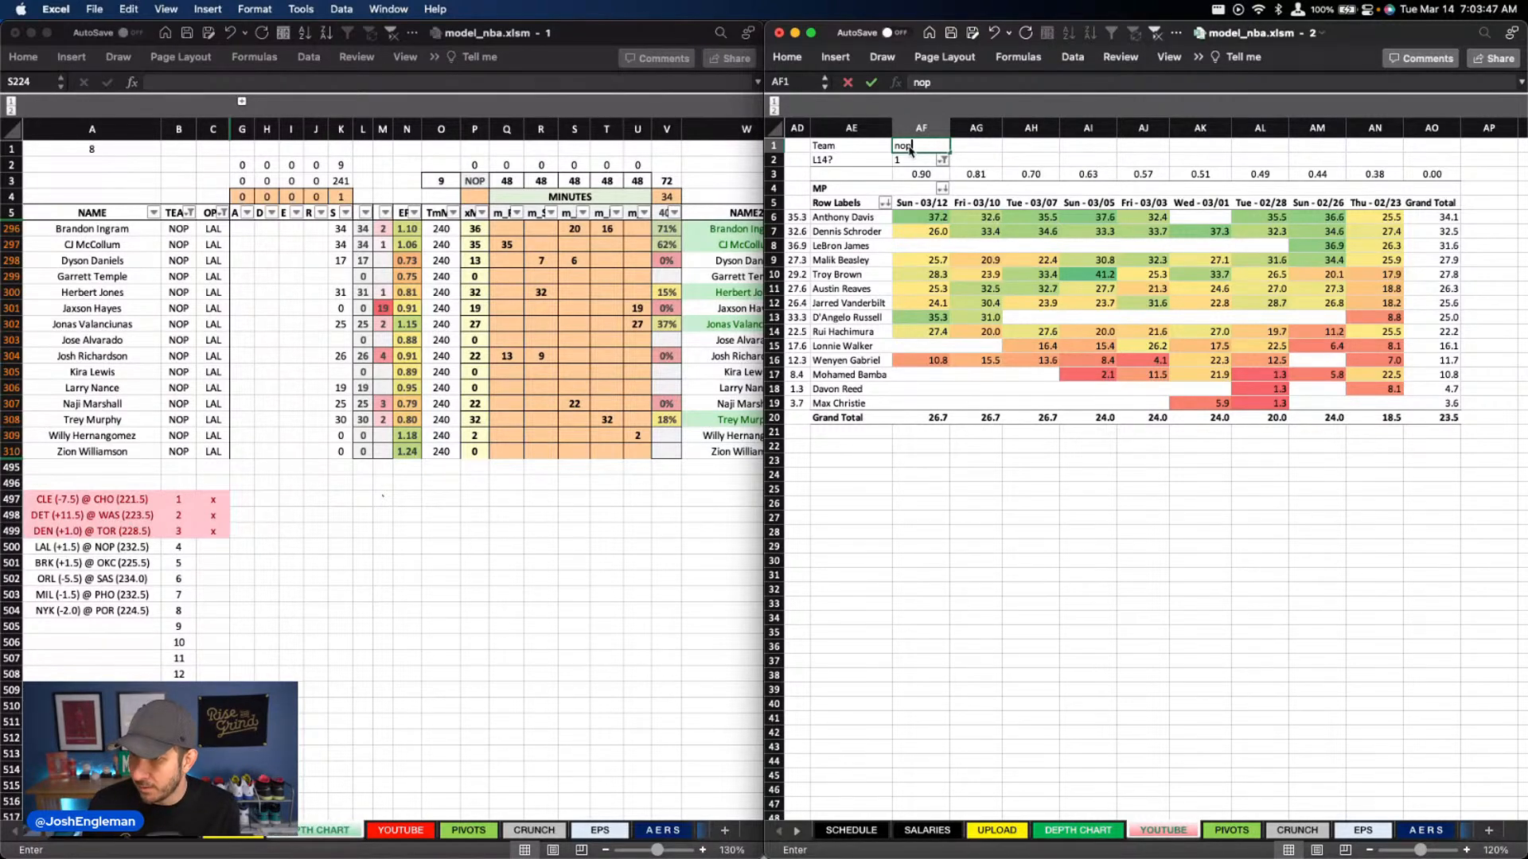
key(Return)
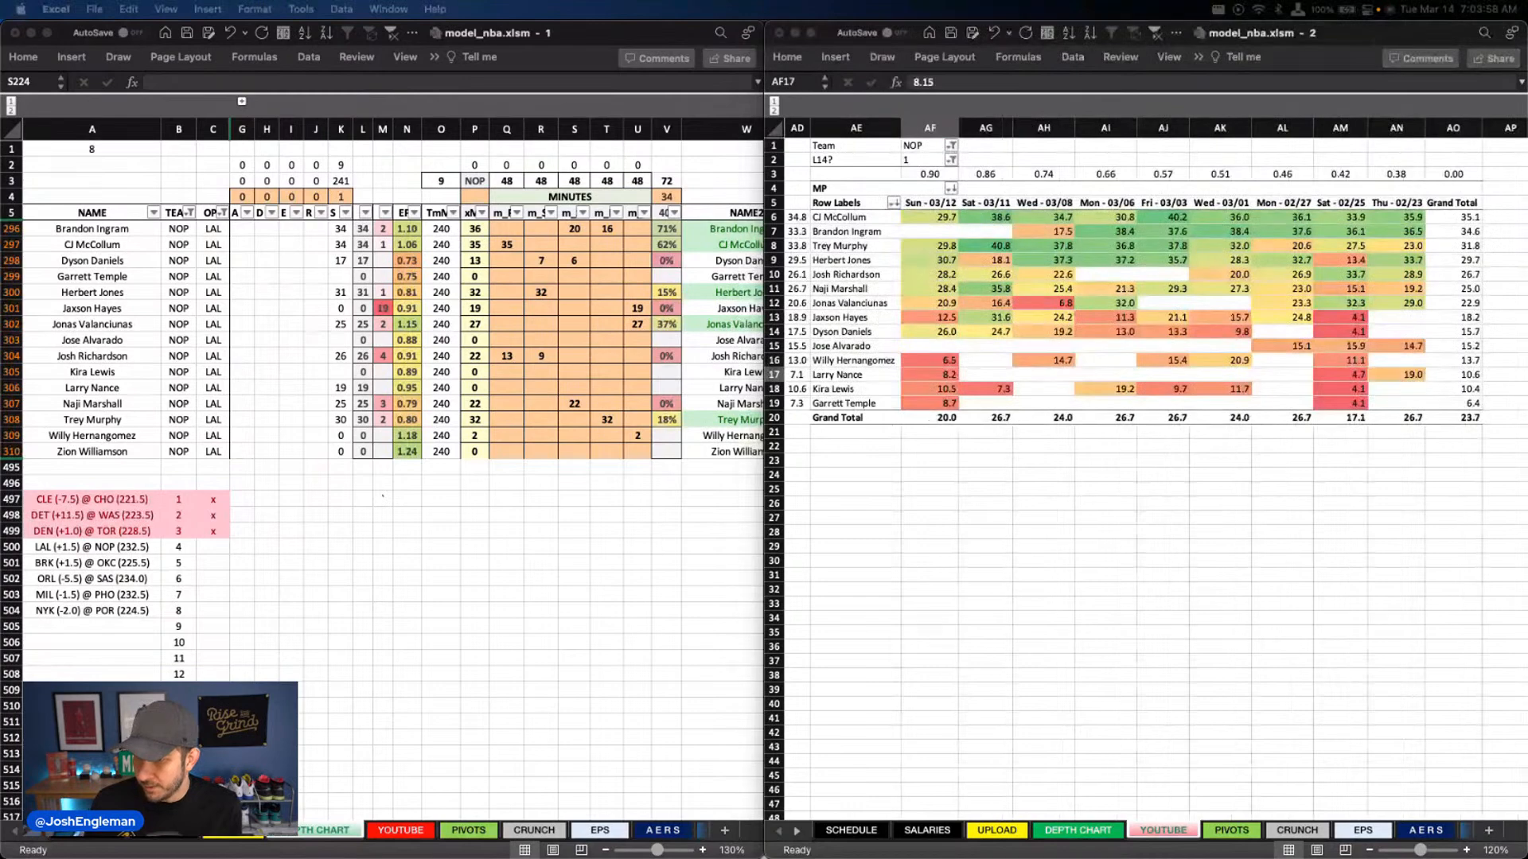
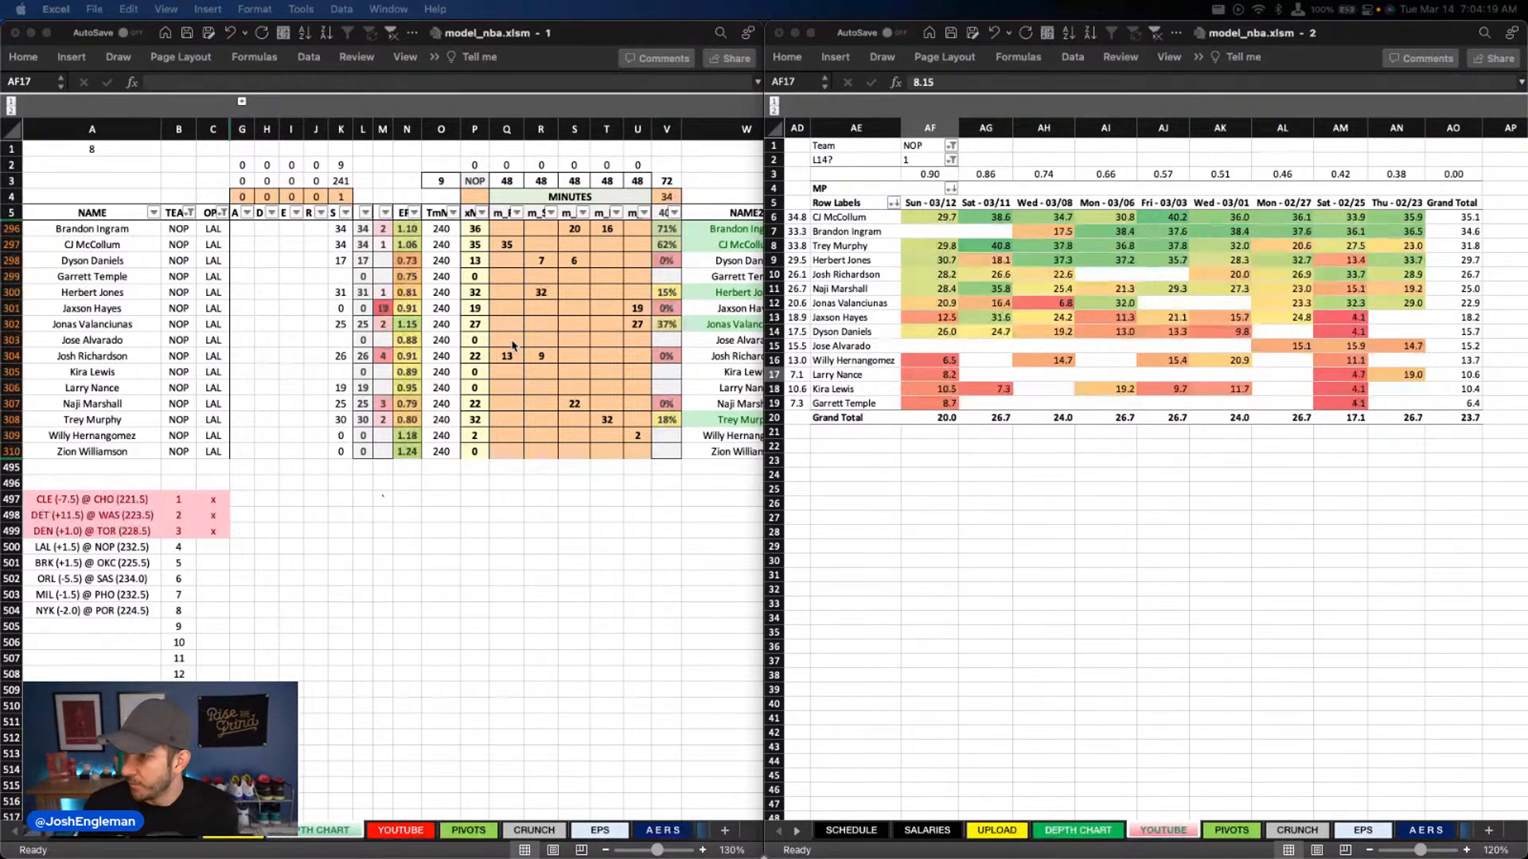
Clear the column U minutes of Jaxson Hayes, Jonas Valanciunas and Willy Hernangomez
click(637, 308)
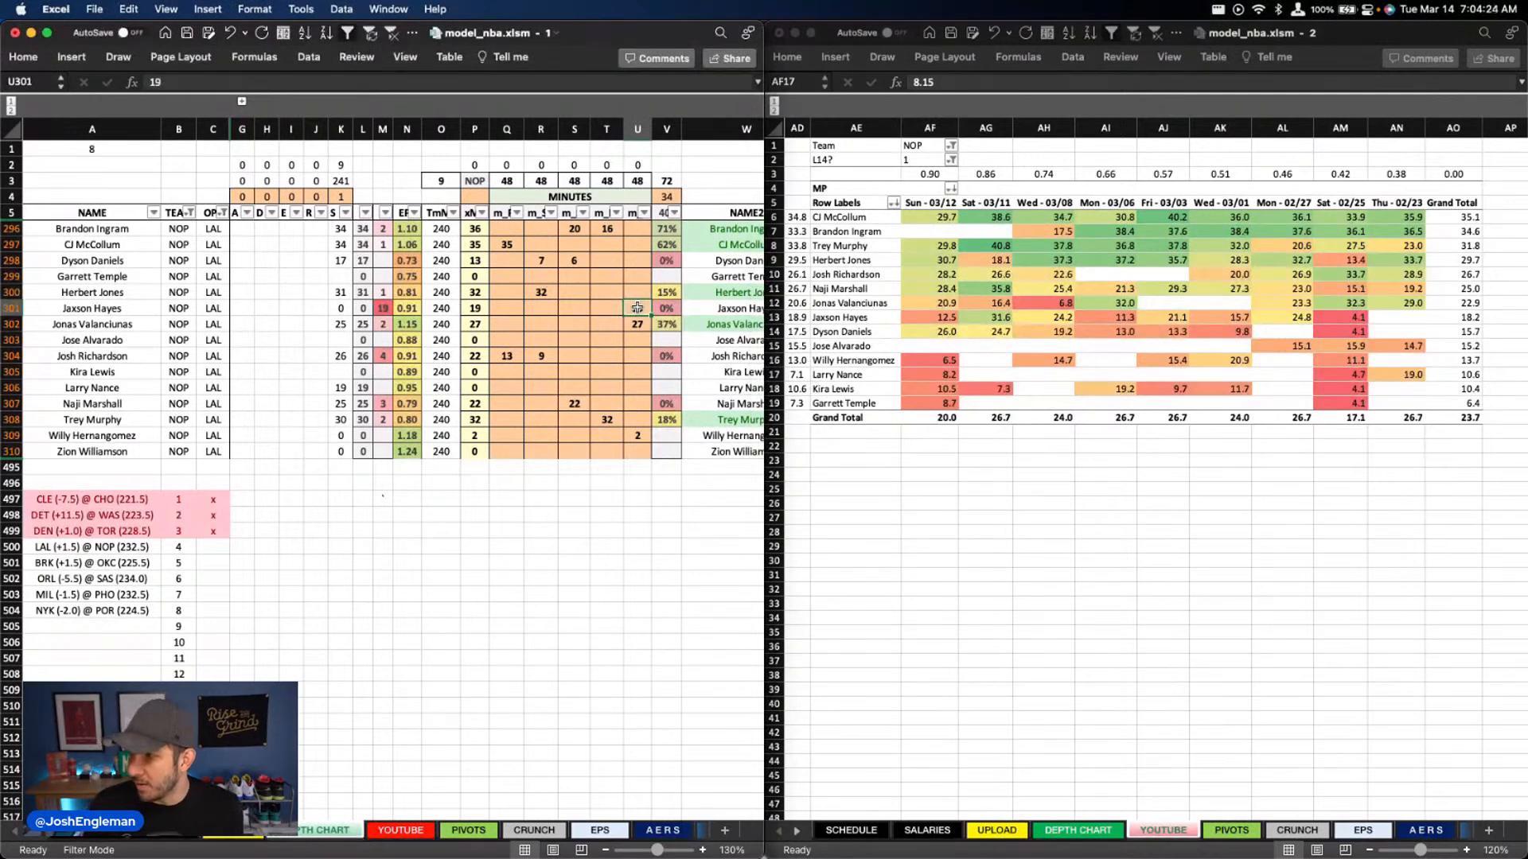
key(Delete)
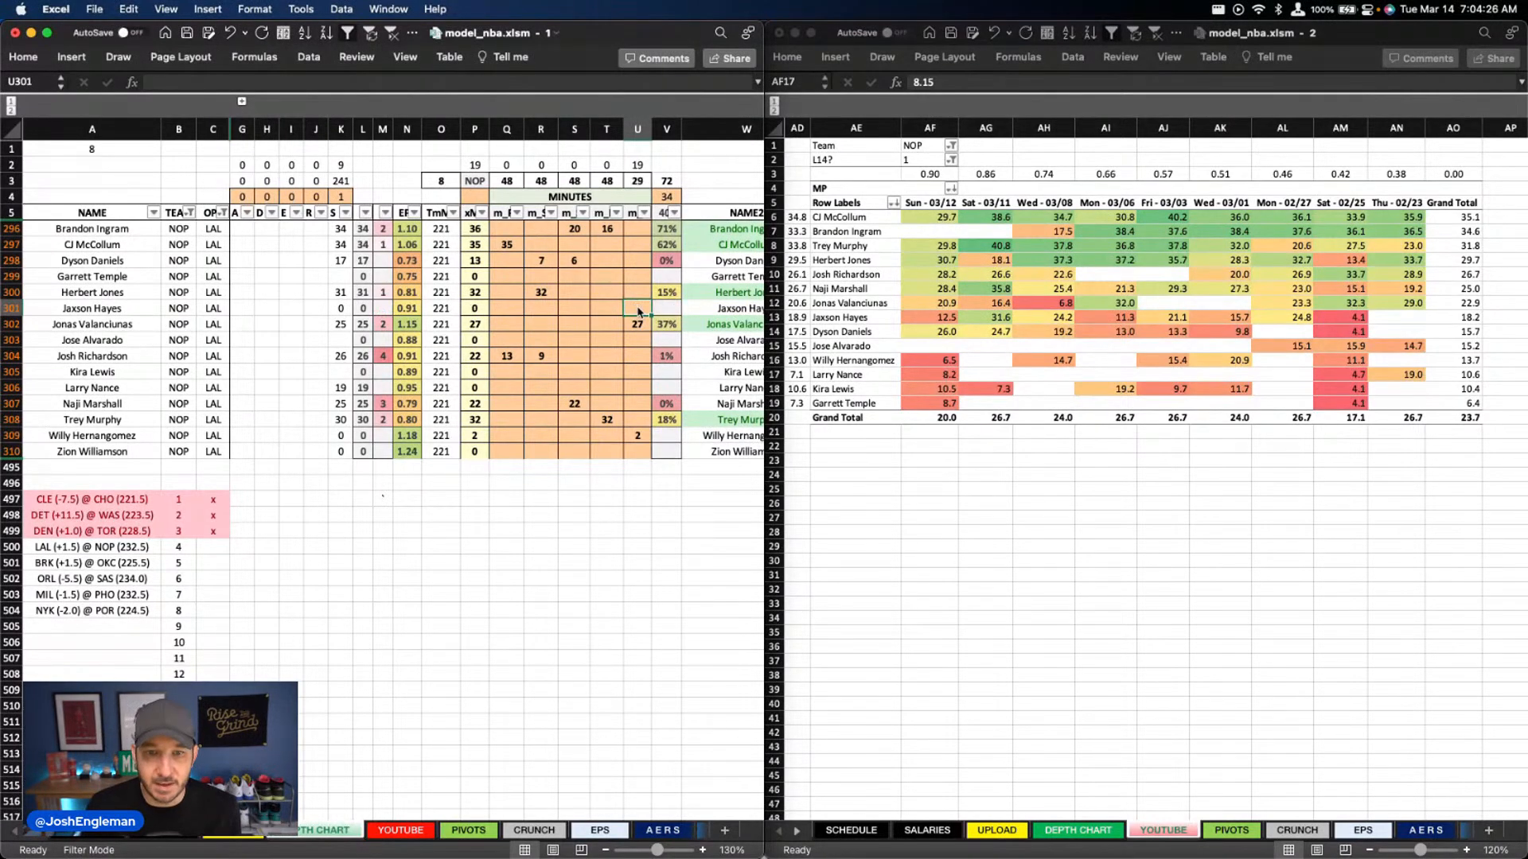
key(Down)
key(Delete)
key(Down)
key(Down)
key(Down)
key(Down)
key(Down)
key(Down)
key(Down)
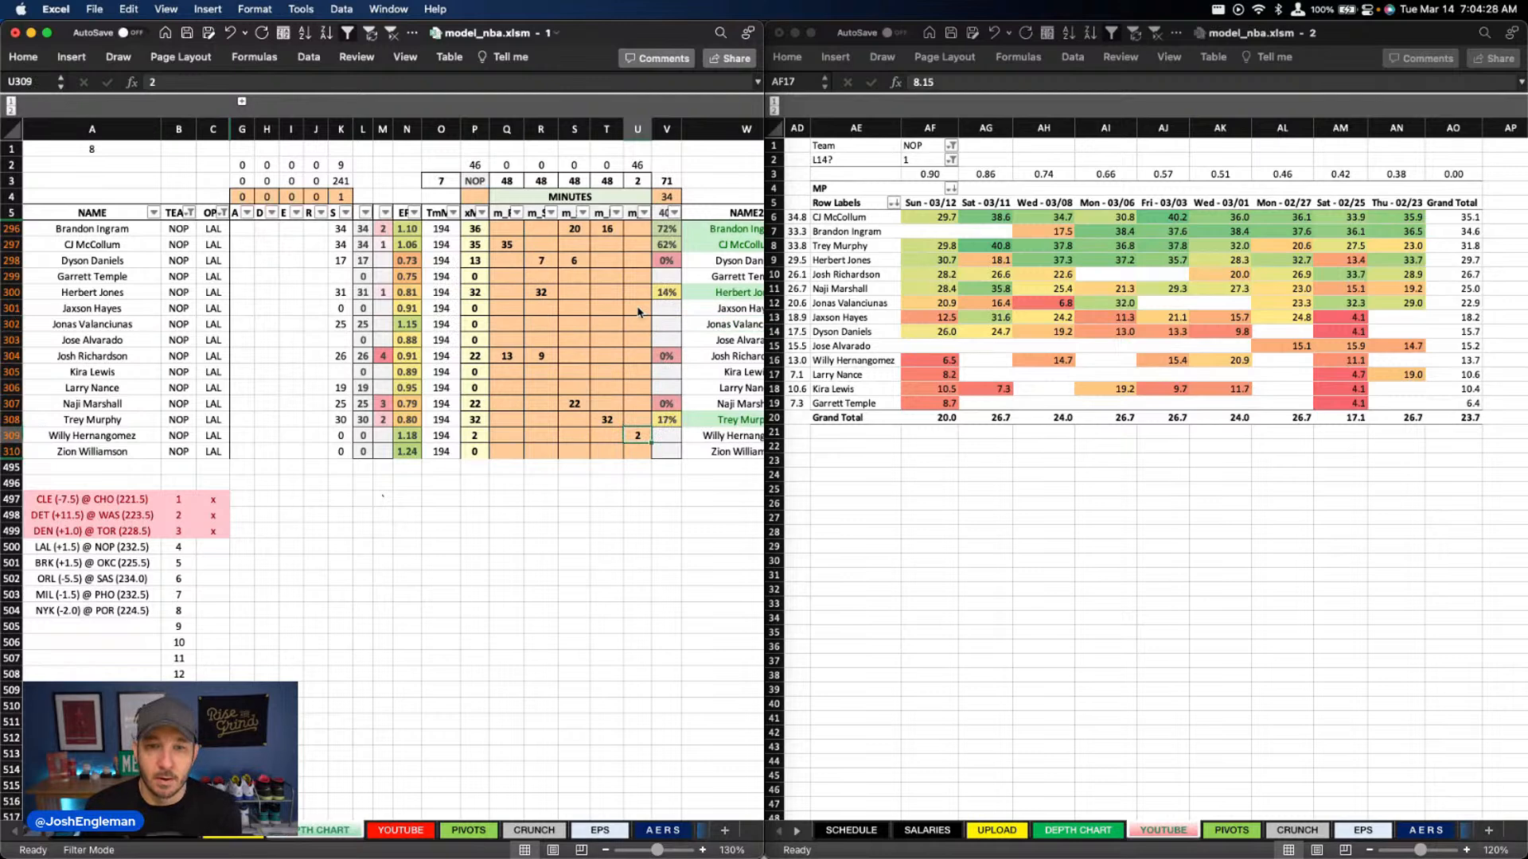
Enter column U minutes of 25 for Jonas Valanciunas and 18 for Larry Nance
click(640, 323)
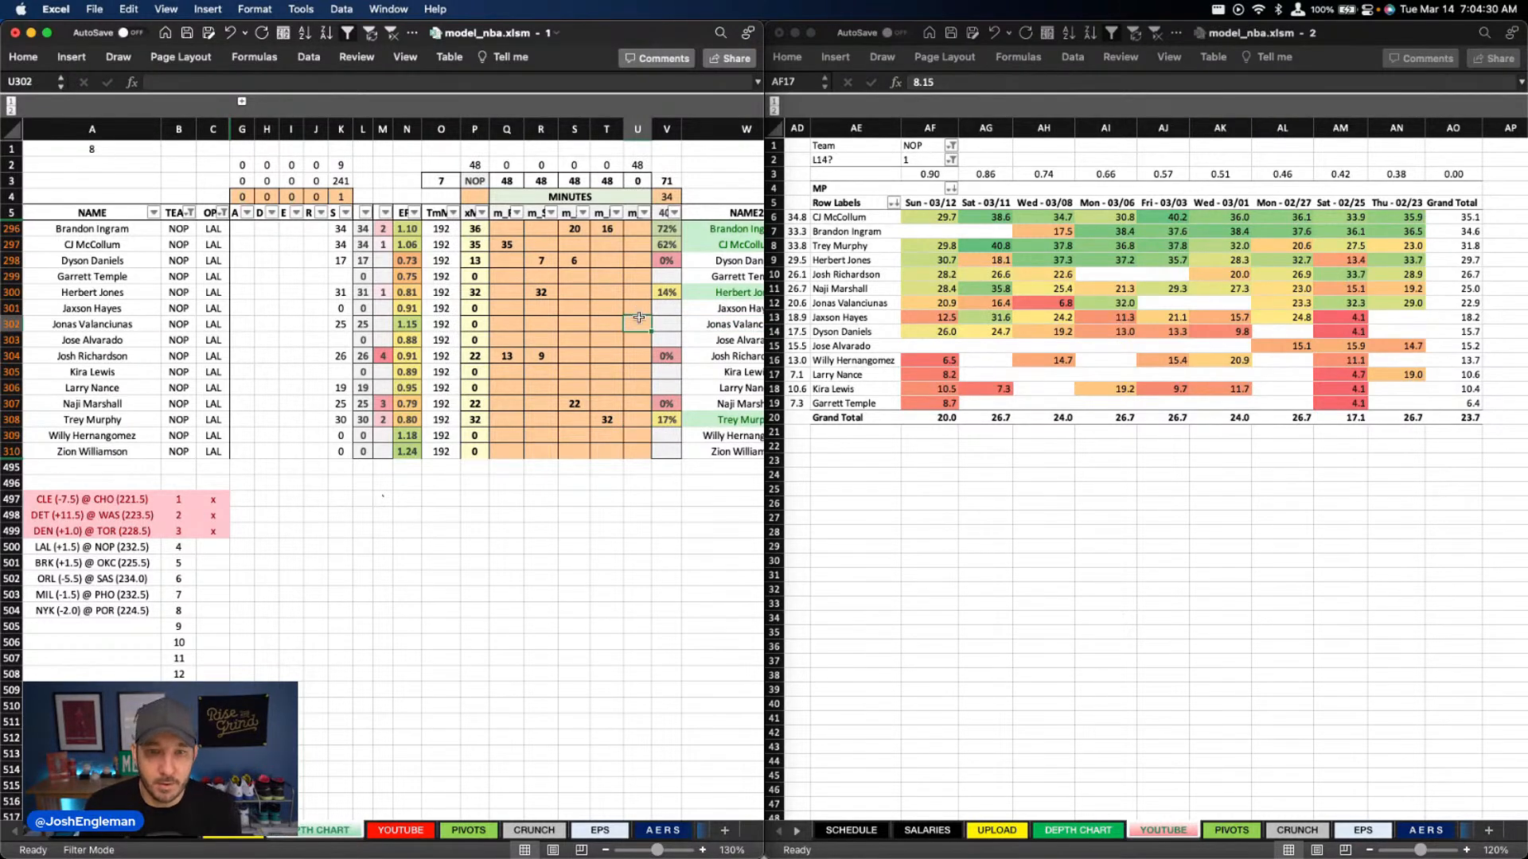
text(25)
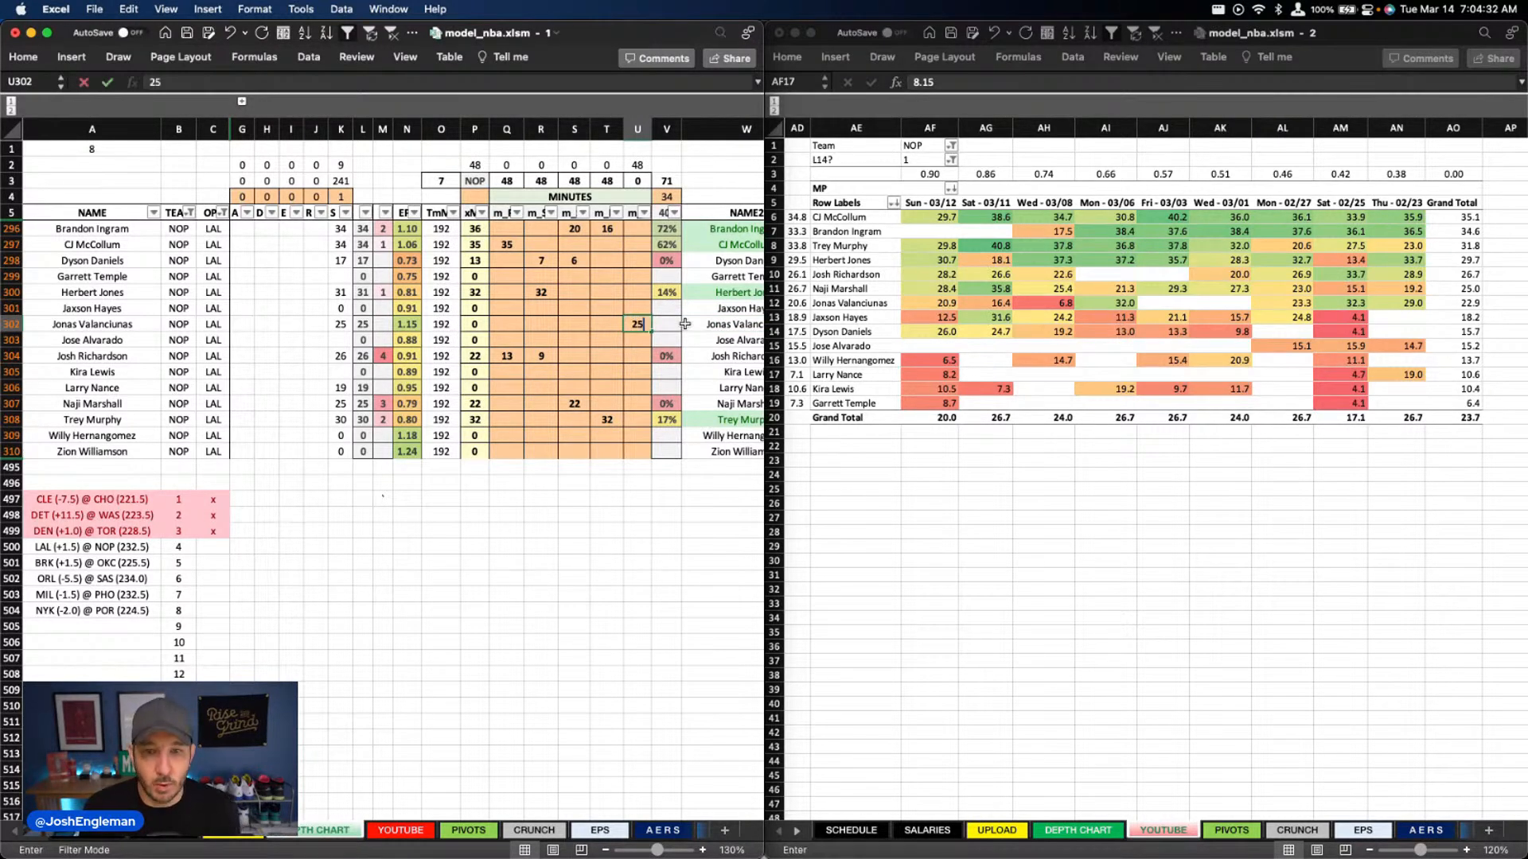
key(Return)
key(Down)
key(Down)
key(Down)
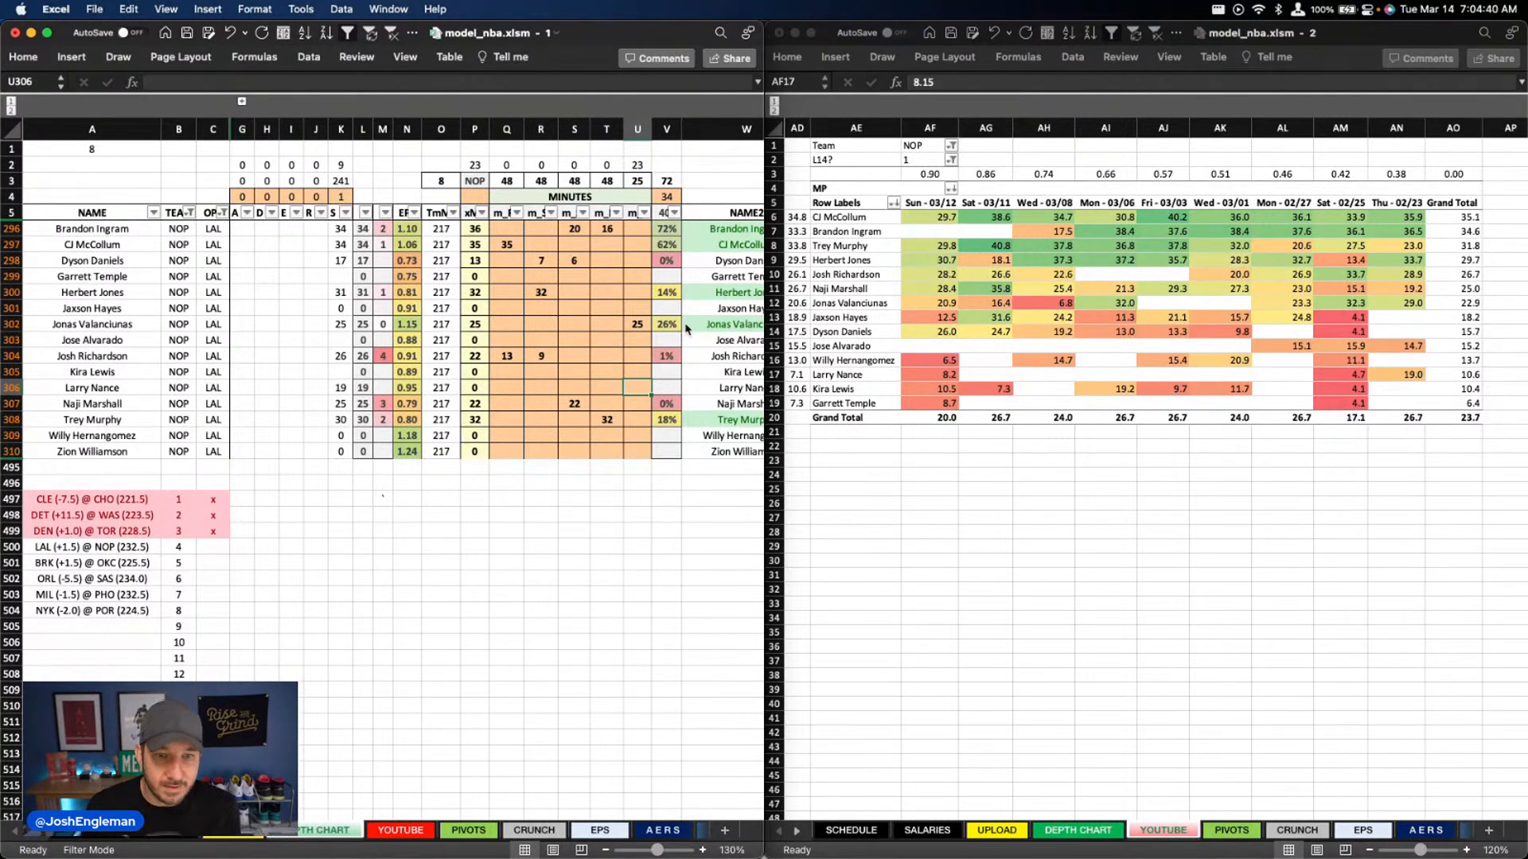
text(18)
key(Return)
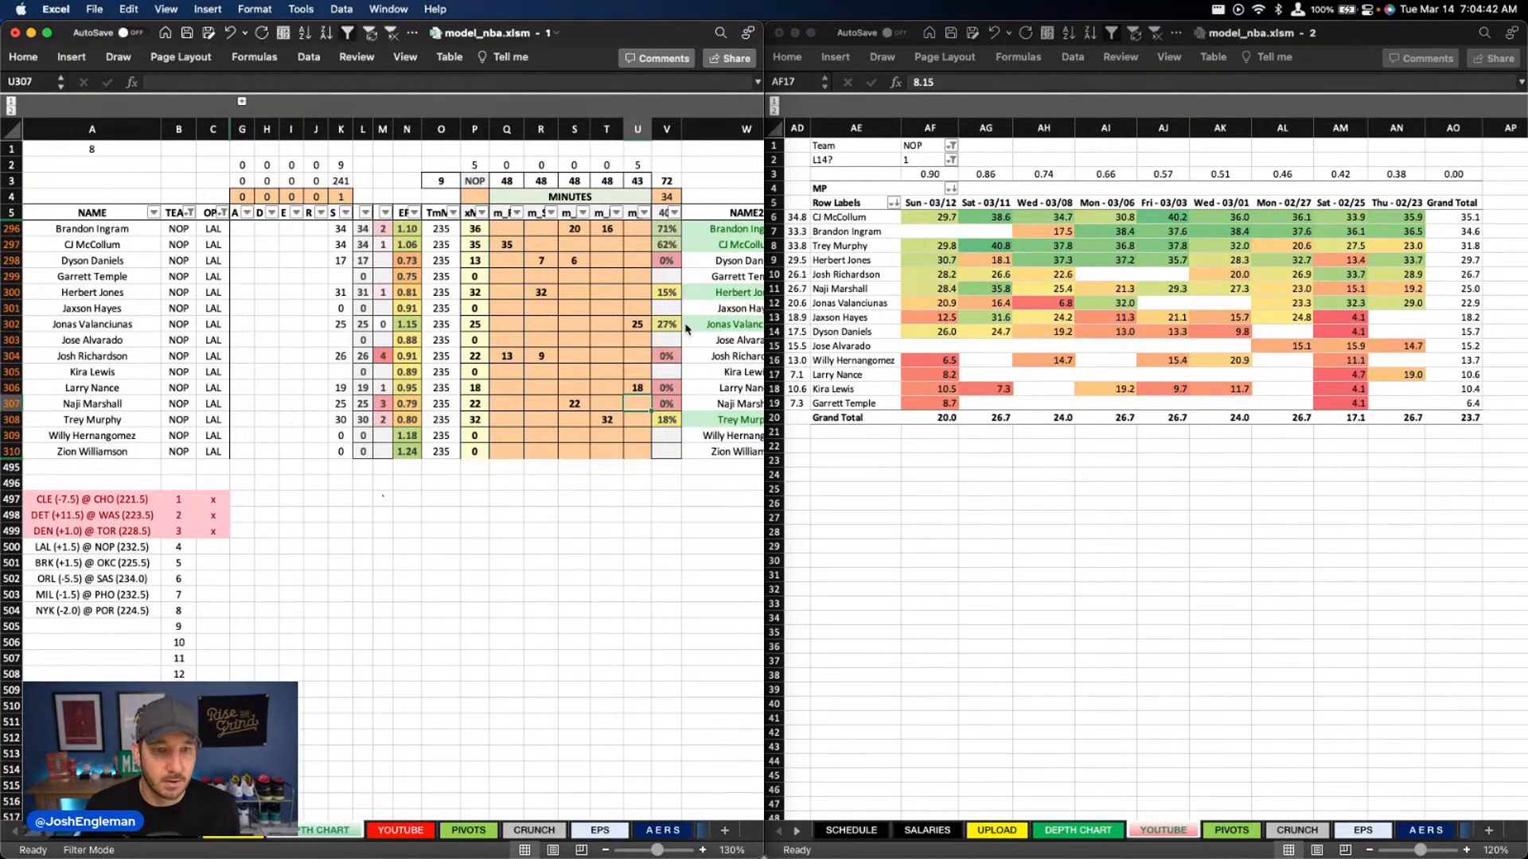
Enter 5 minutes for Jaxson Hayes in column U
key(Up)
key(Up)
key(Up)
key(Up)
key(Up)
key(Up)
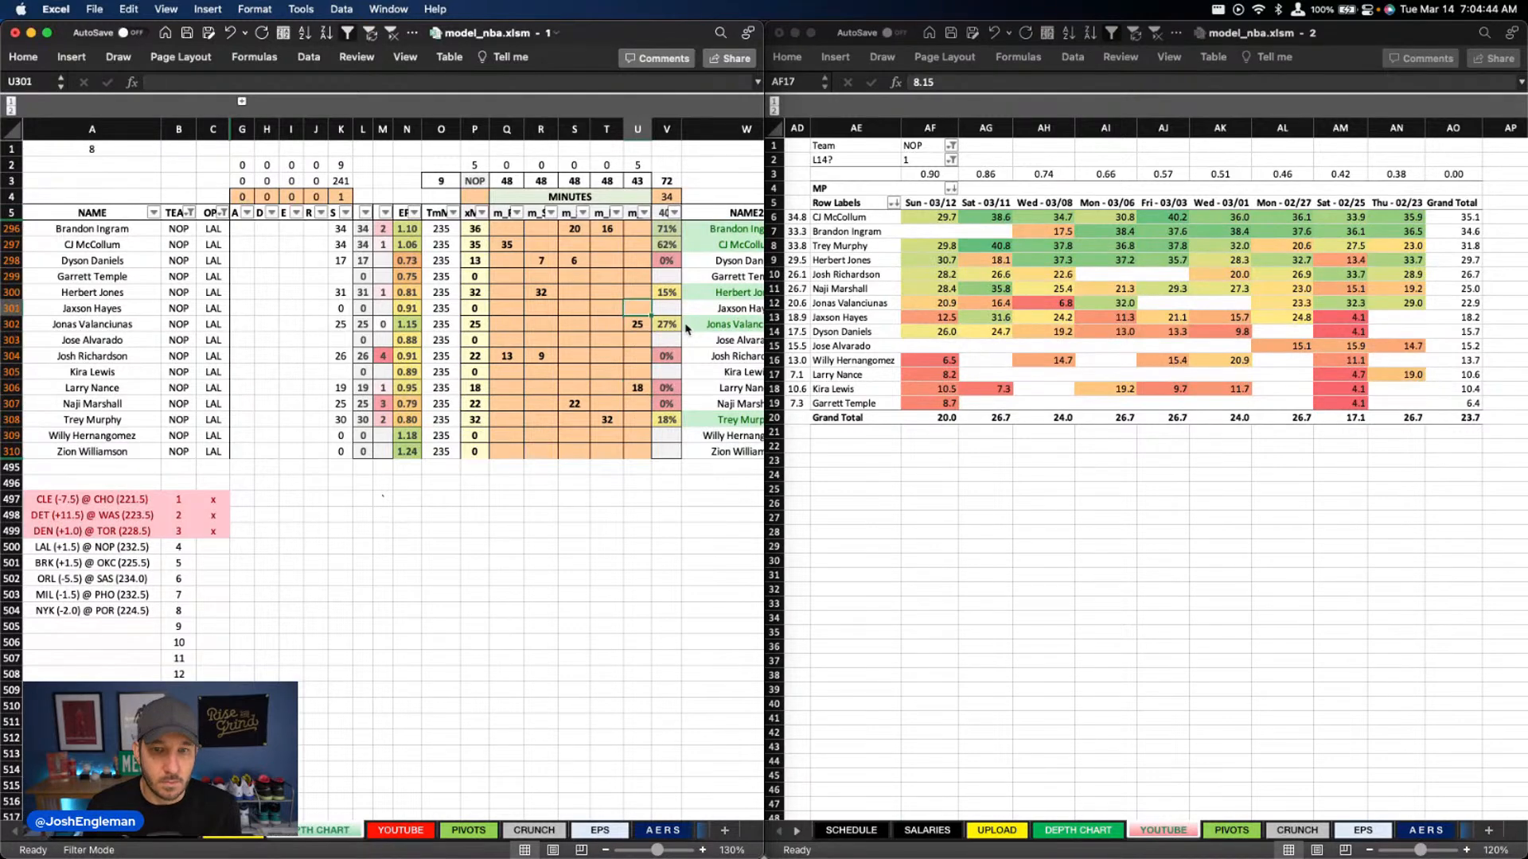
text(5)
key(Return)
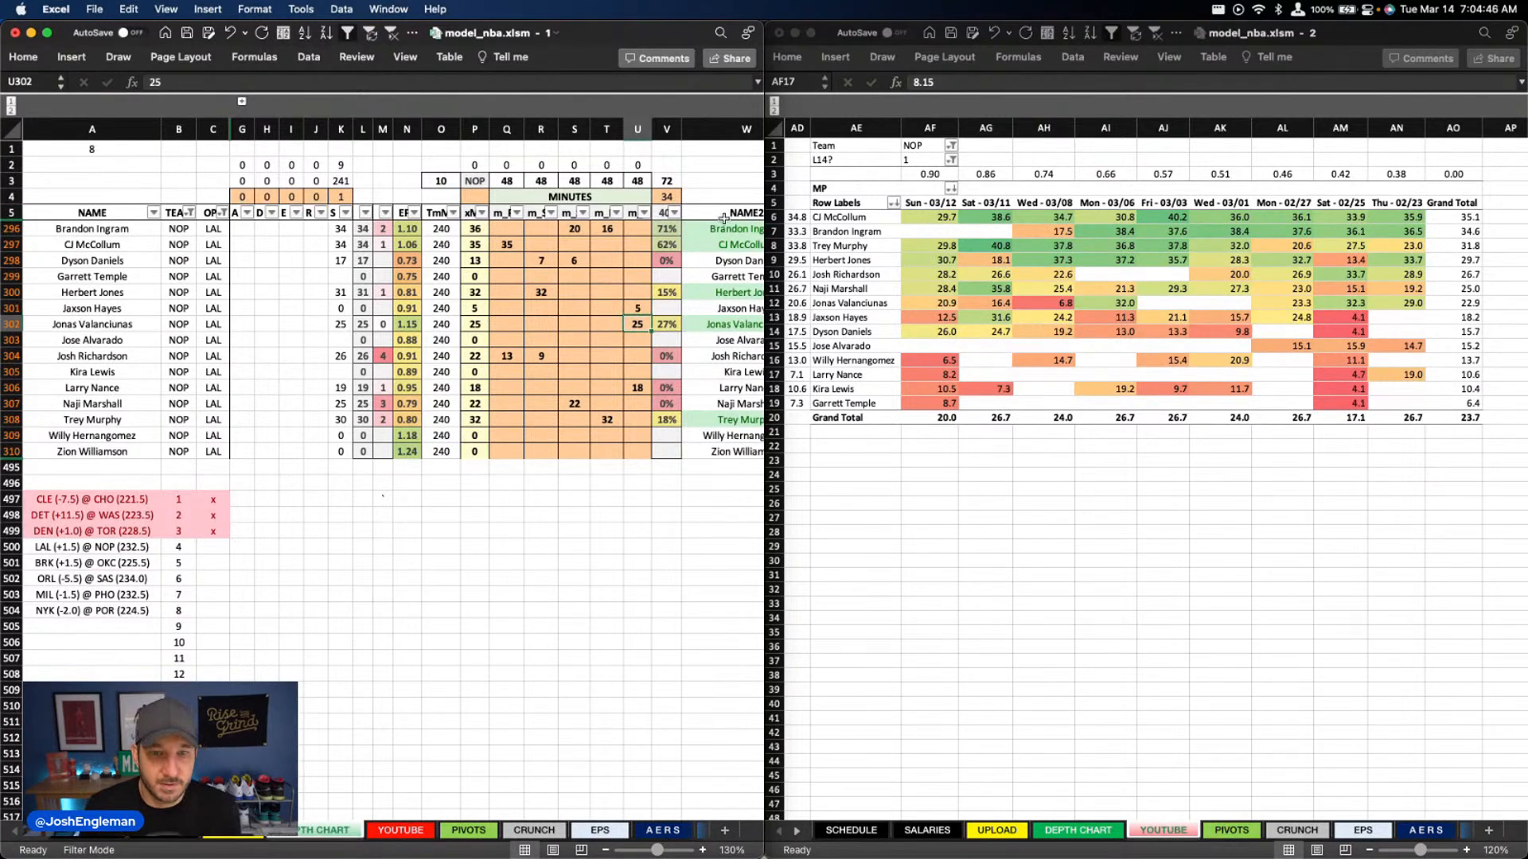
Set Brandon Ingram's minutes in column T to 15
click(496, 241)
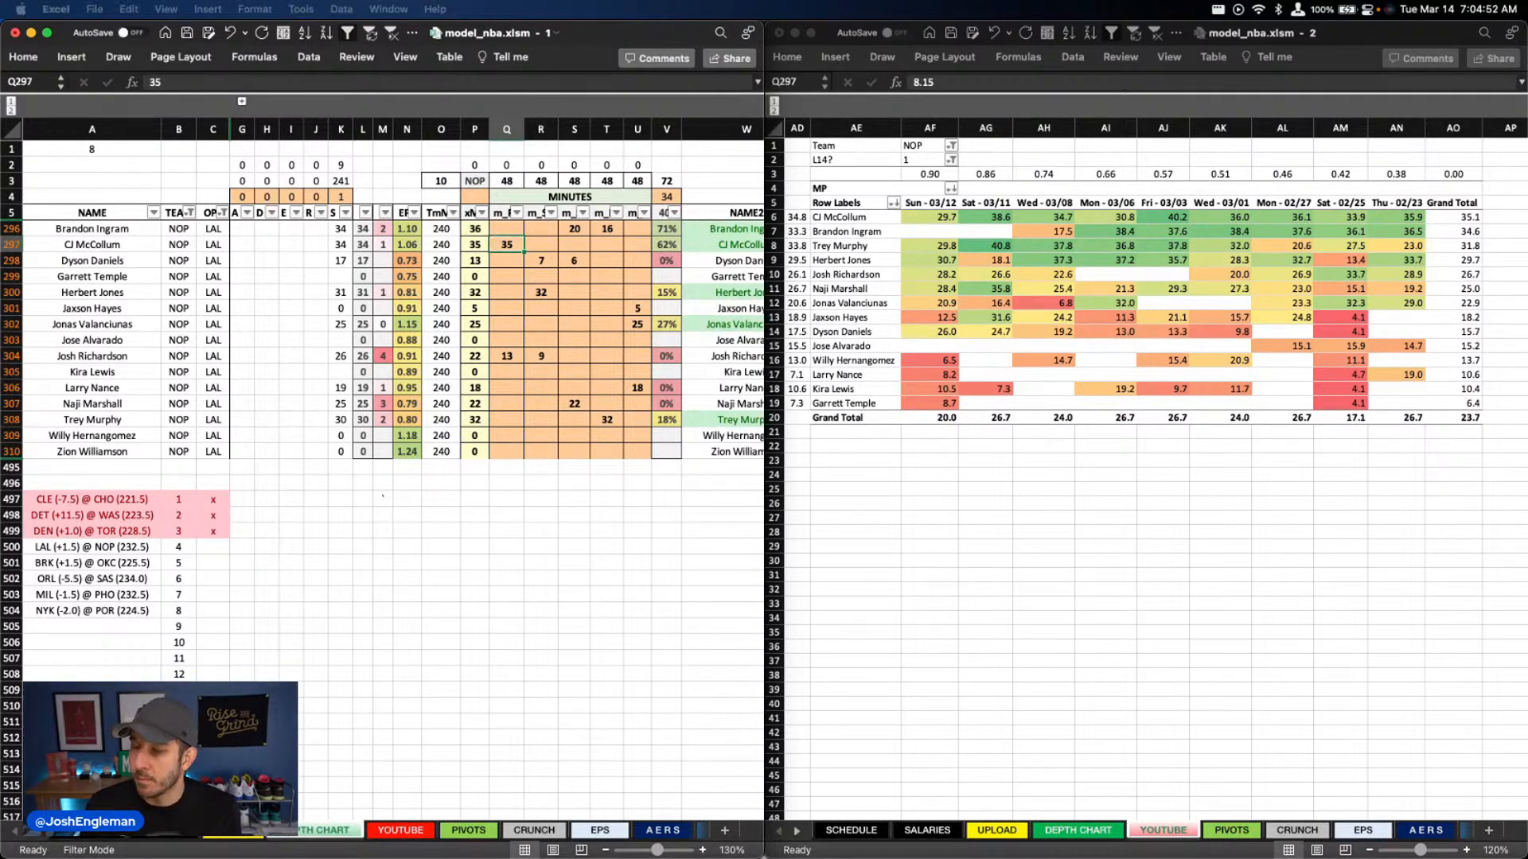
click(605, 229)
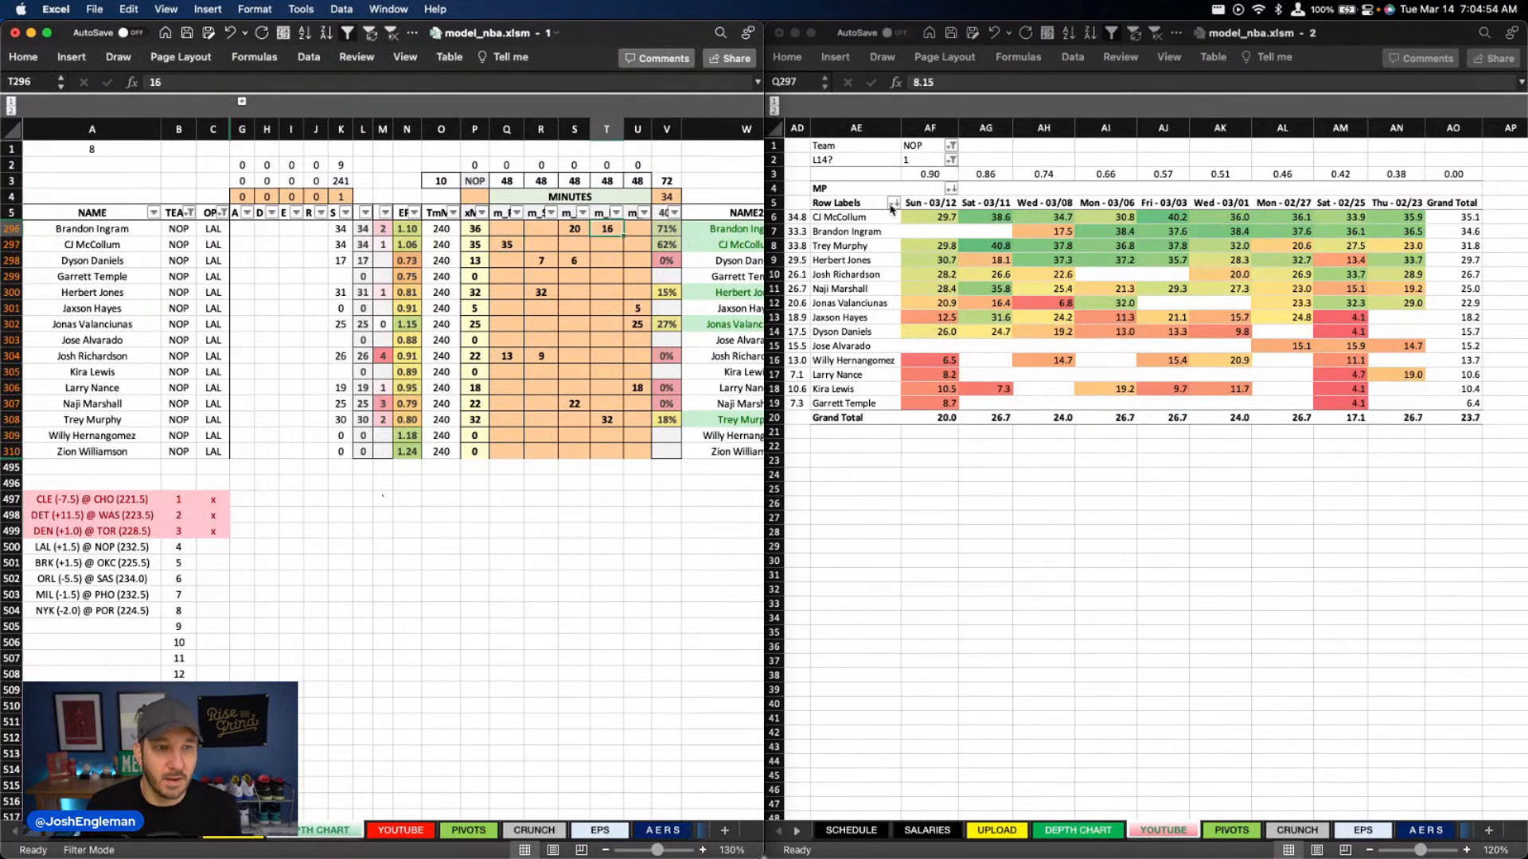
text(15)
key(Return)
Set Trey Murphy's minutes in column T to 31
key(Left)
key(Down)
key(Down)
key(Down)
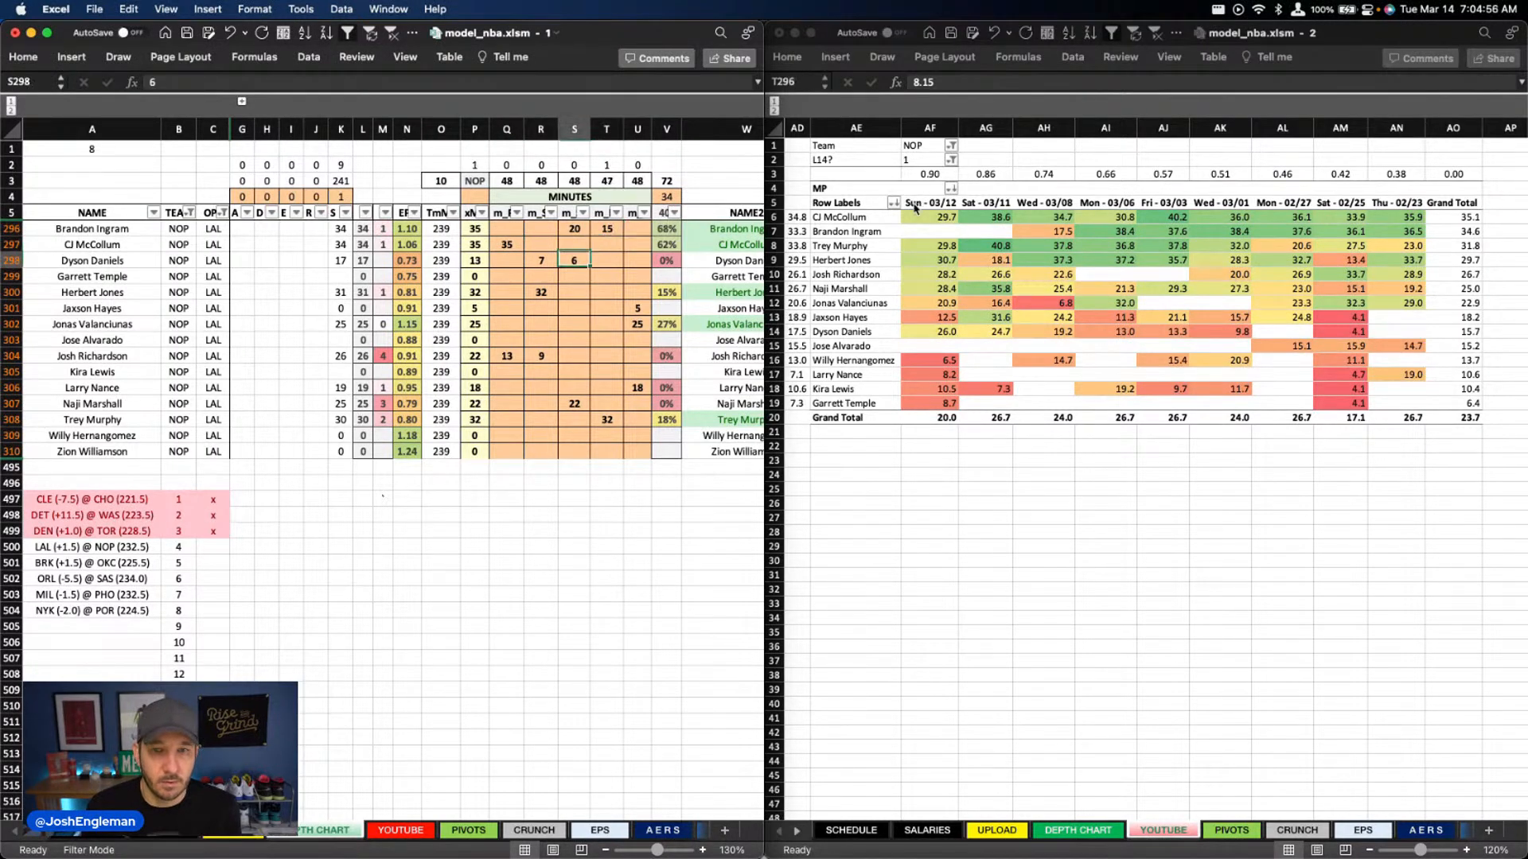
key(Down)
key(Down)
key(Down)
key(Down)
key(Down)
key(Down)
key(Down)
key(Down)
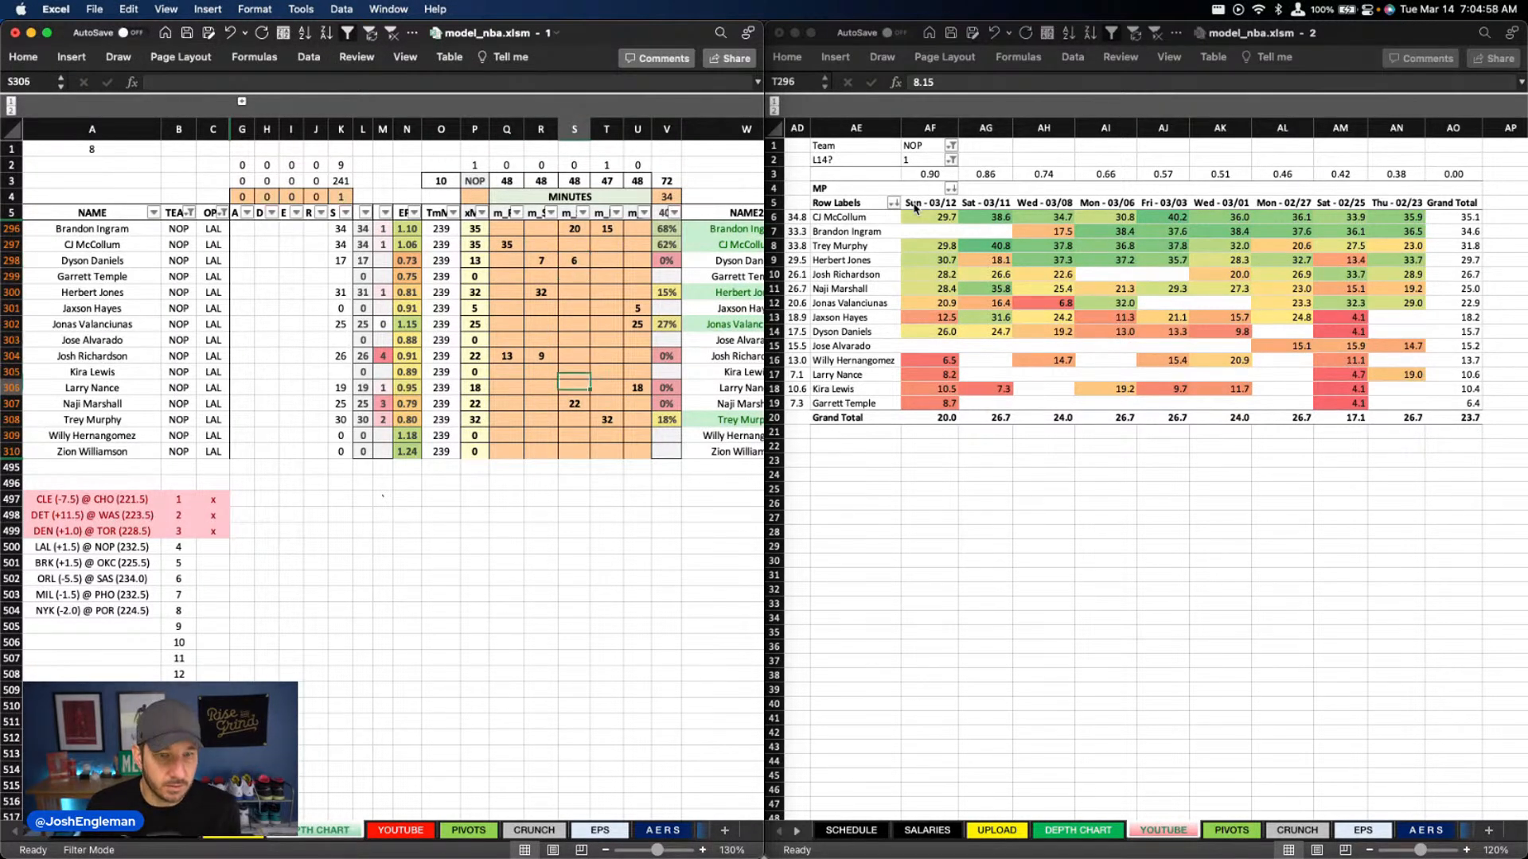
key(Right)
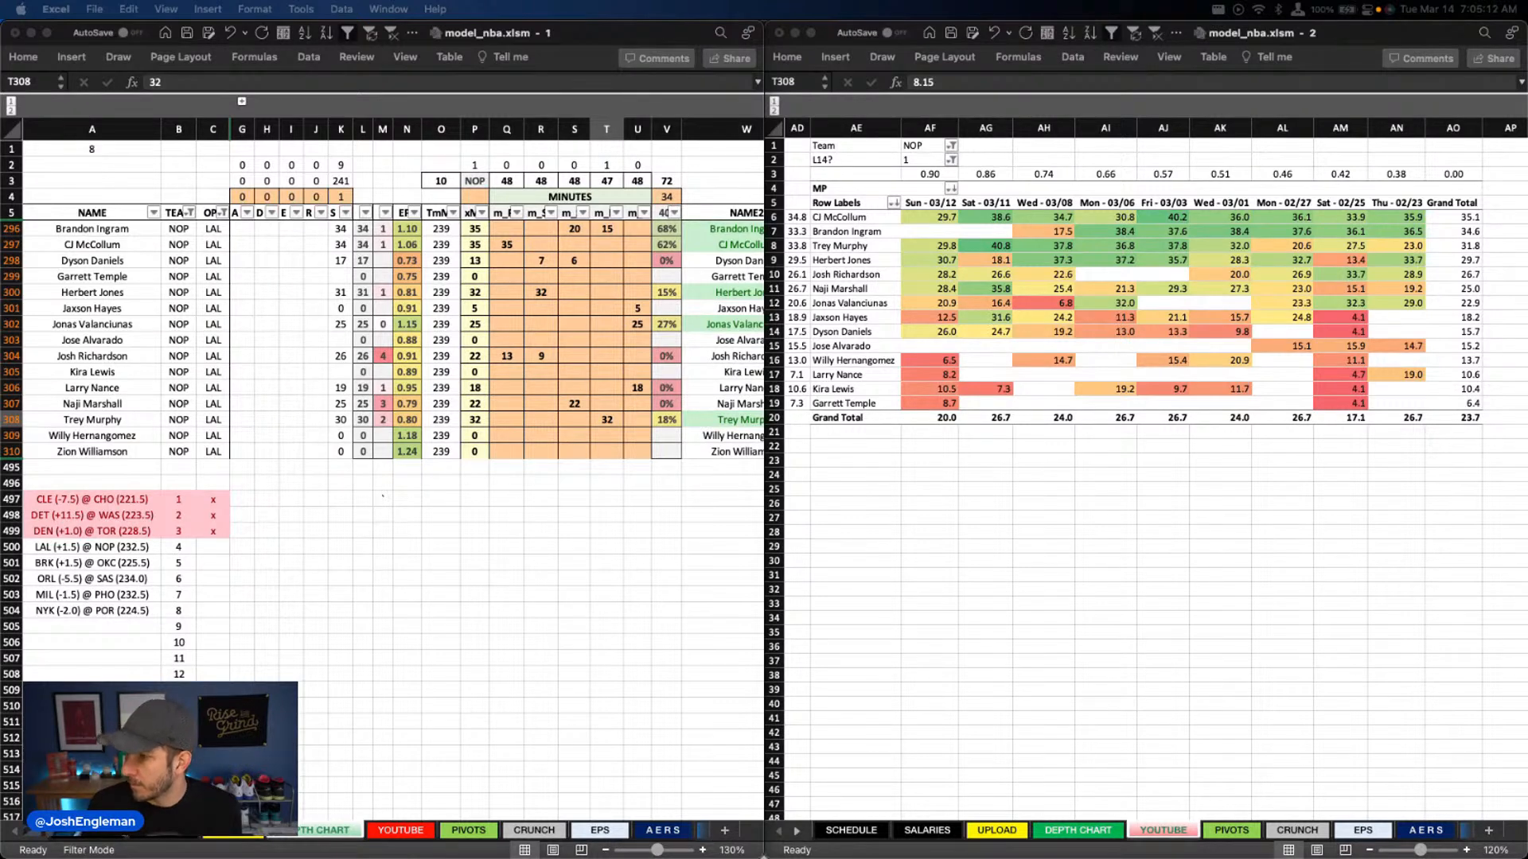
click(605, 419)
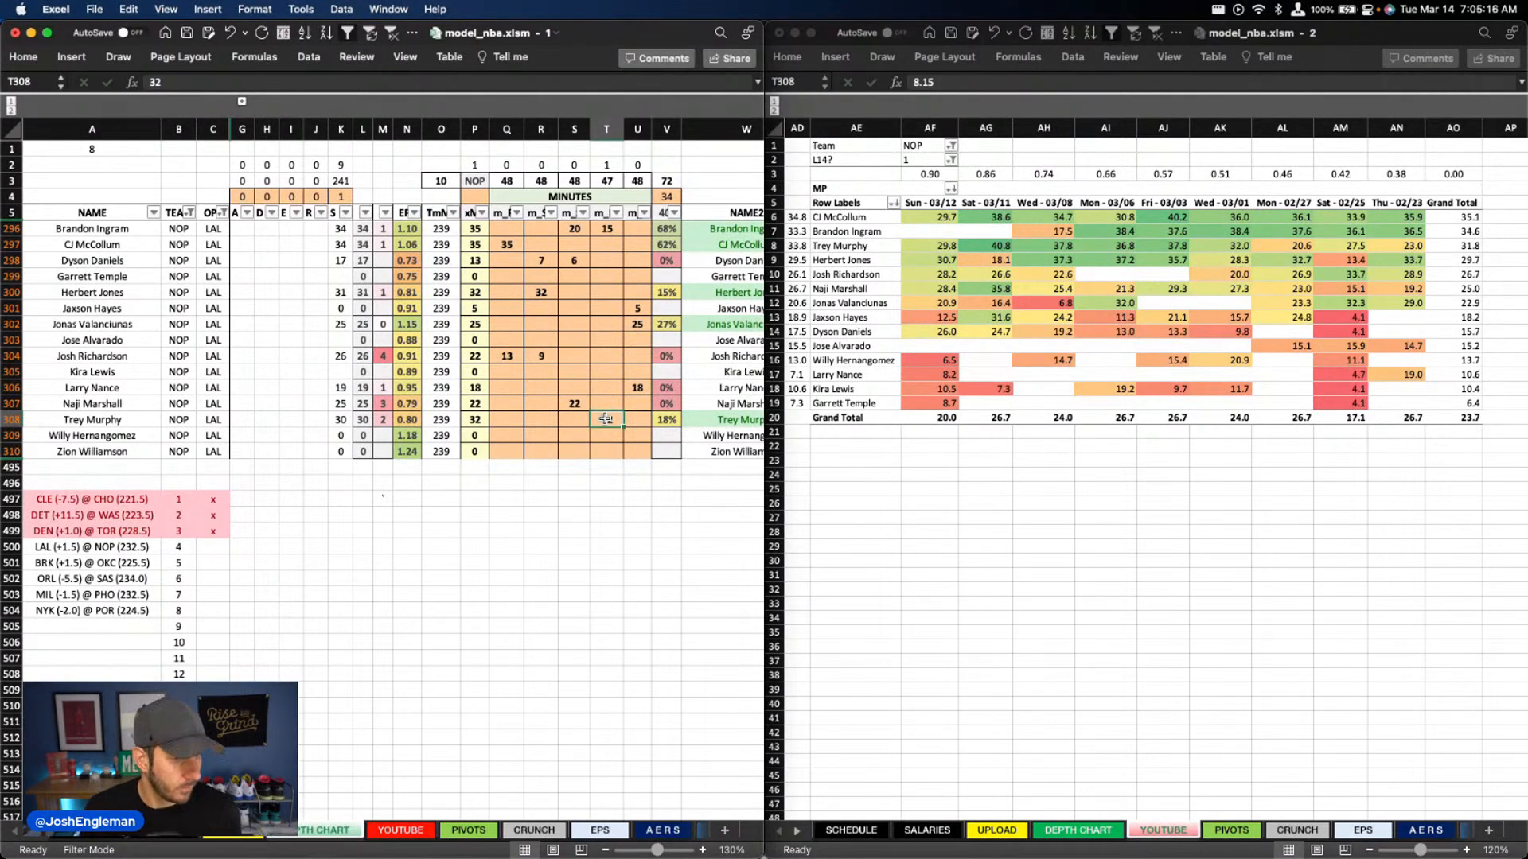
text(31)
key(Return)
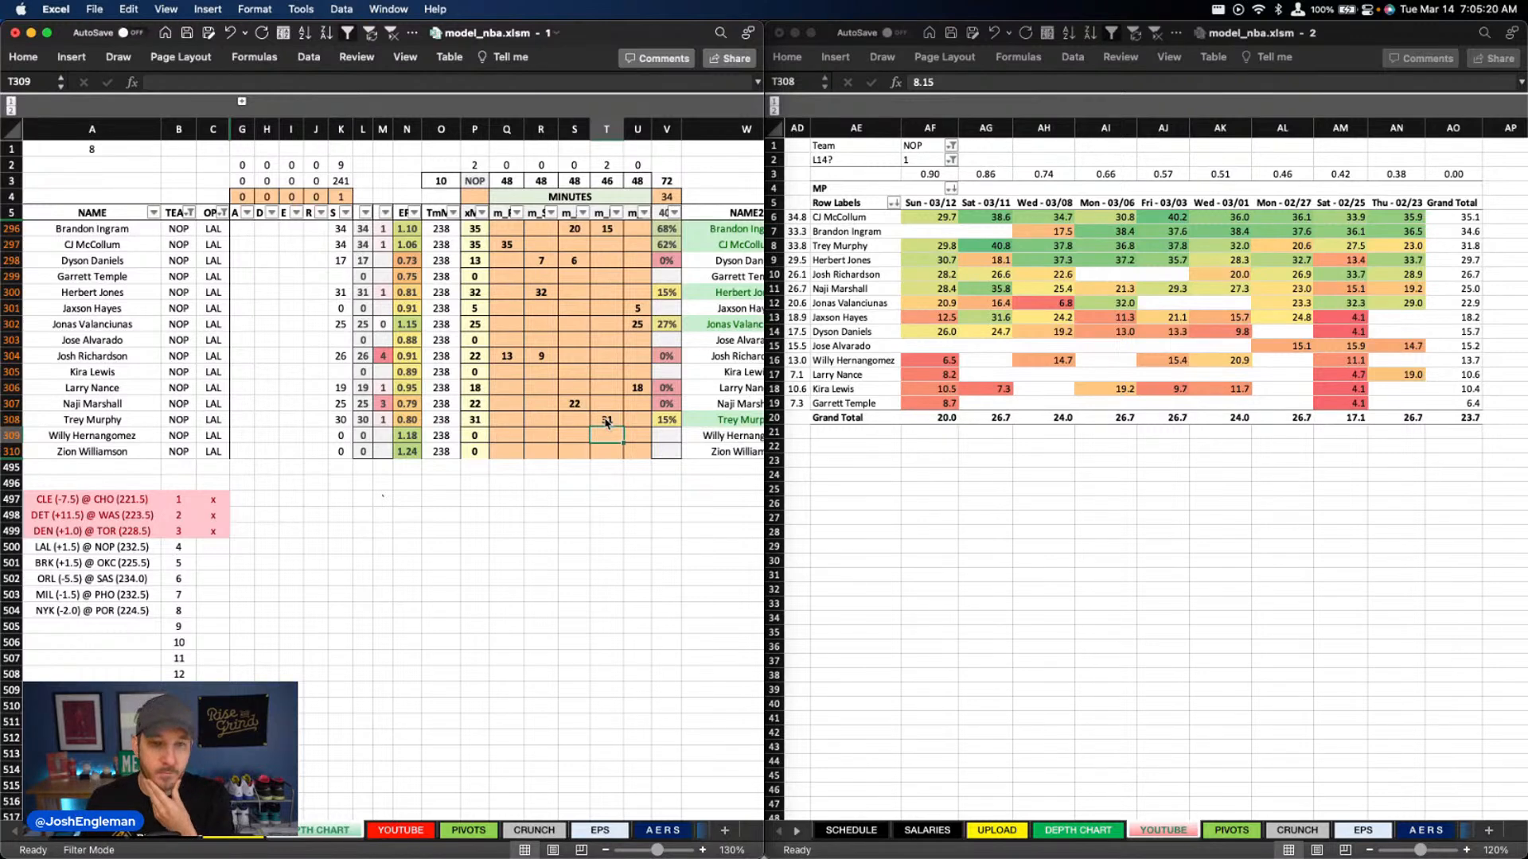
Add 2 minutes for Naji Marshall in column T
key(Left)
key(Up)
key(Up)
key(Up)
key(Up)
key(Up)
key(Left)
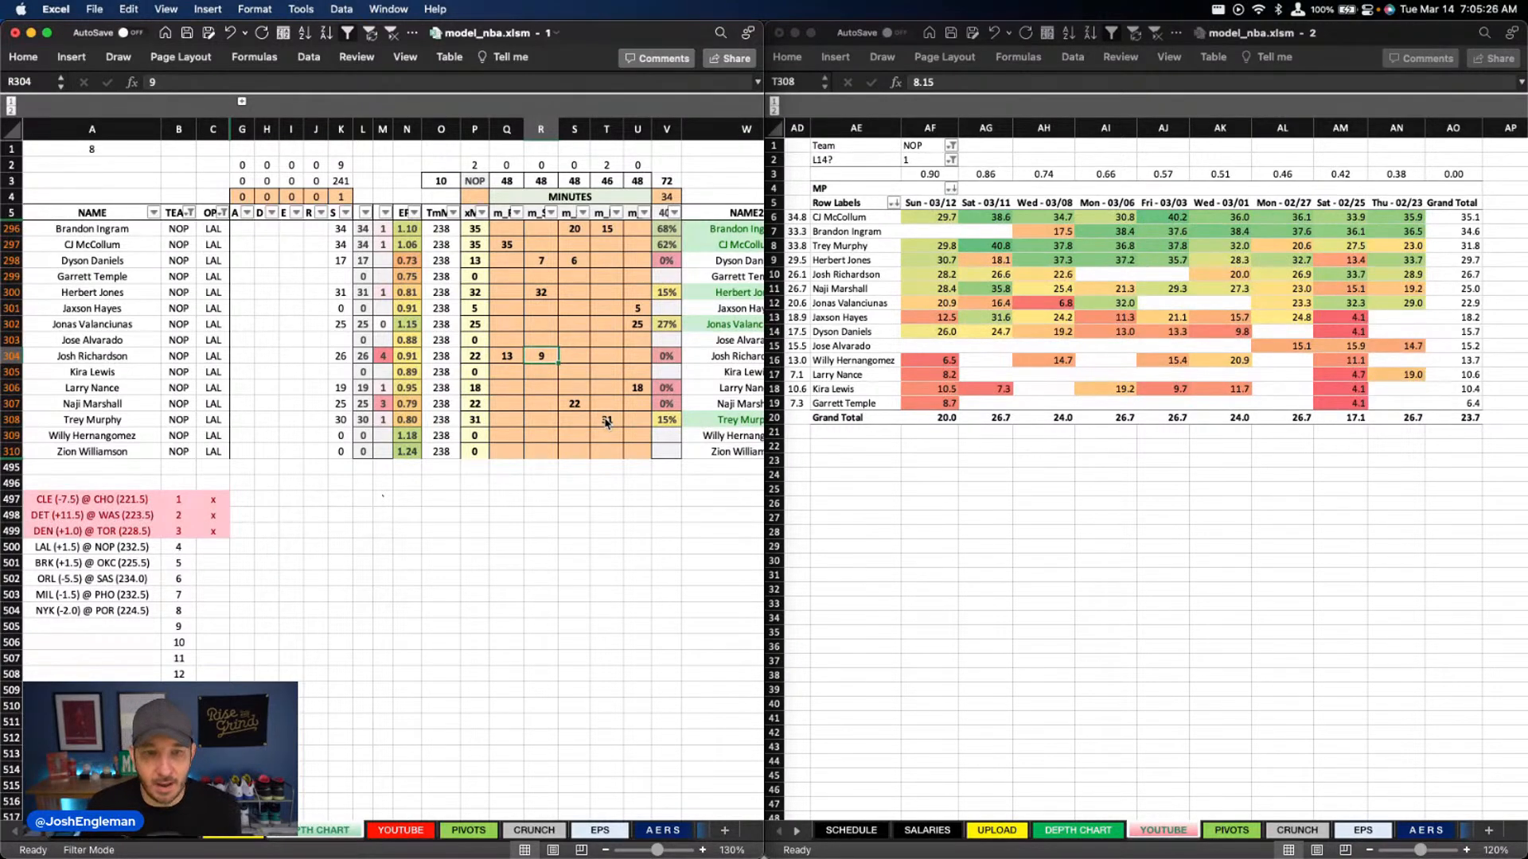
key(Right)
key(Down)
key(Down)
key(Down)
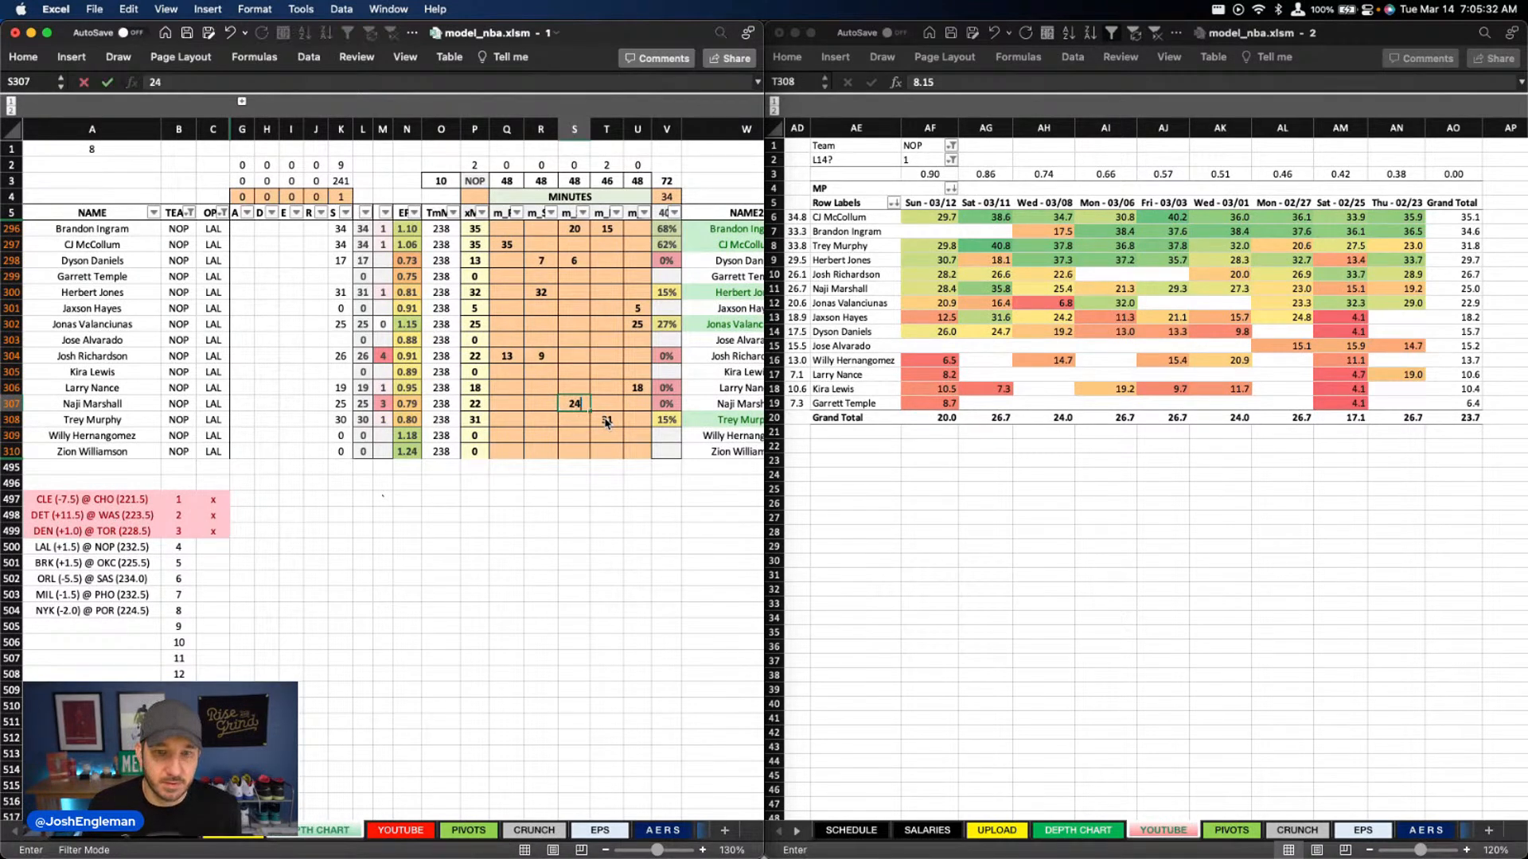
key(Right)
text(2)
key(Return)
key(Left)
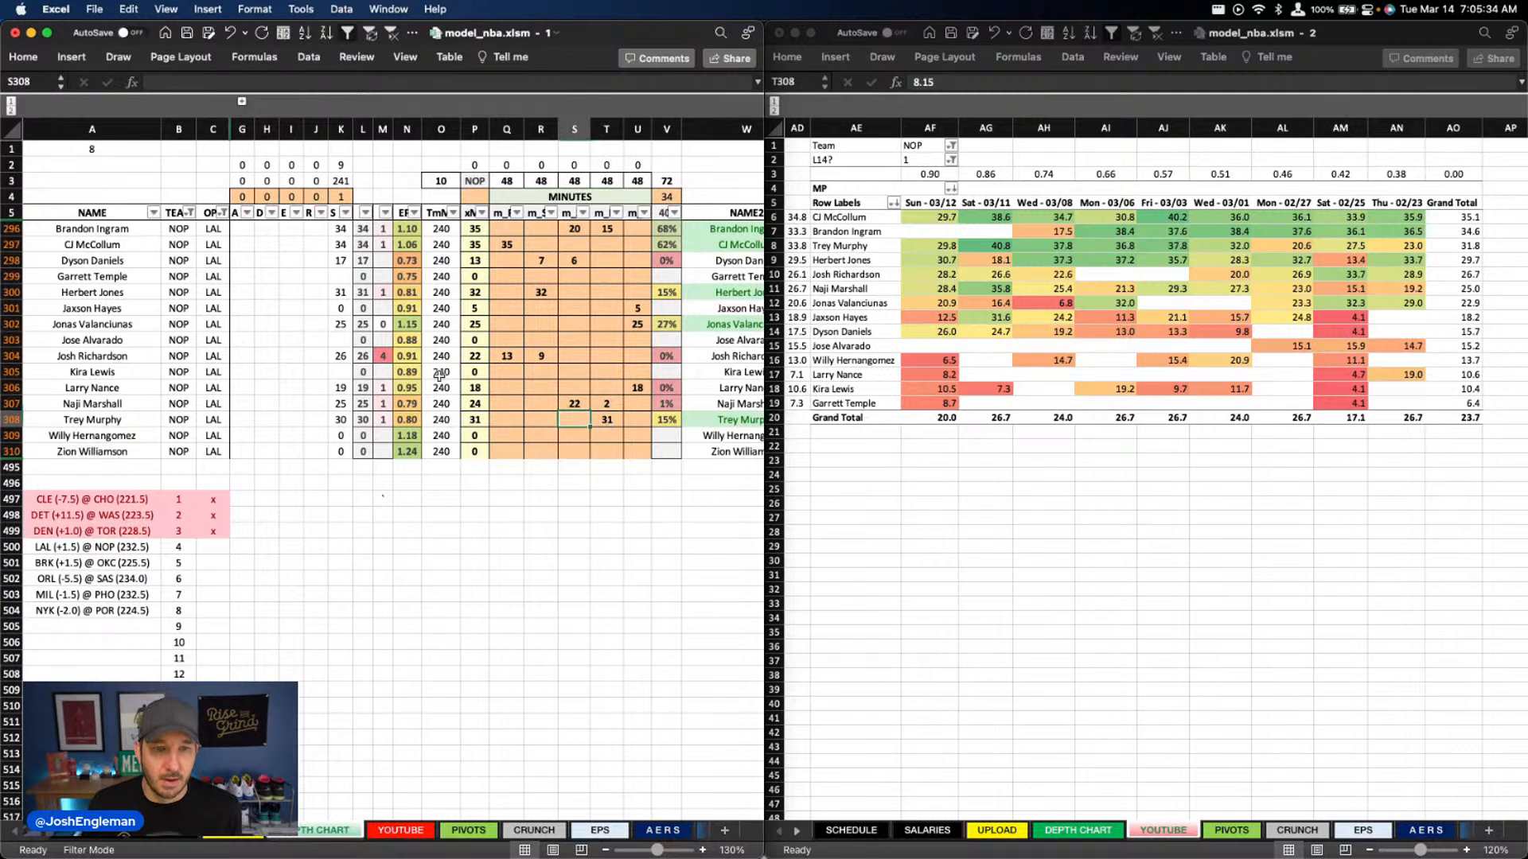
Review the Pelicans' DraftKings and FanDuel projections and their usage stats on the YOUTUBE sheet
scroll(583, 383, right, 10)
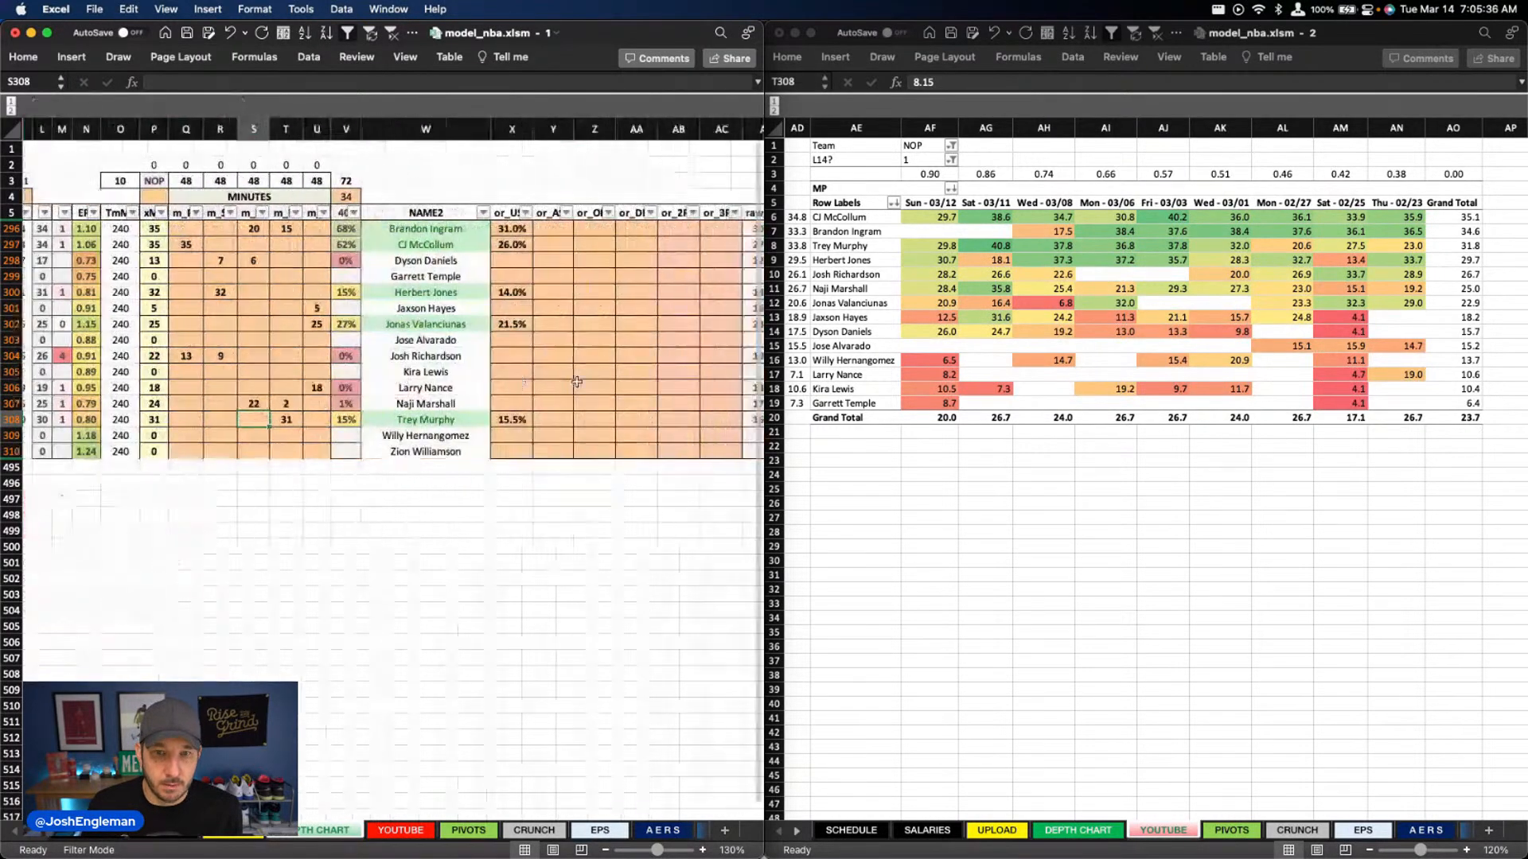
scroll(578, 380, left, 10)
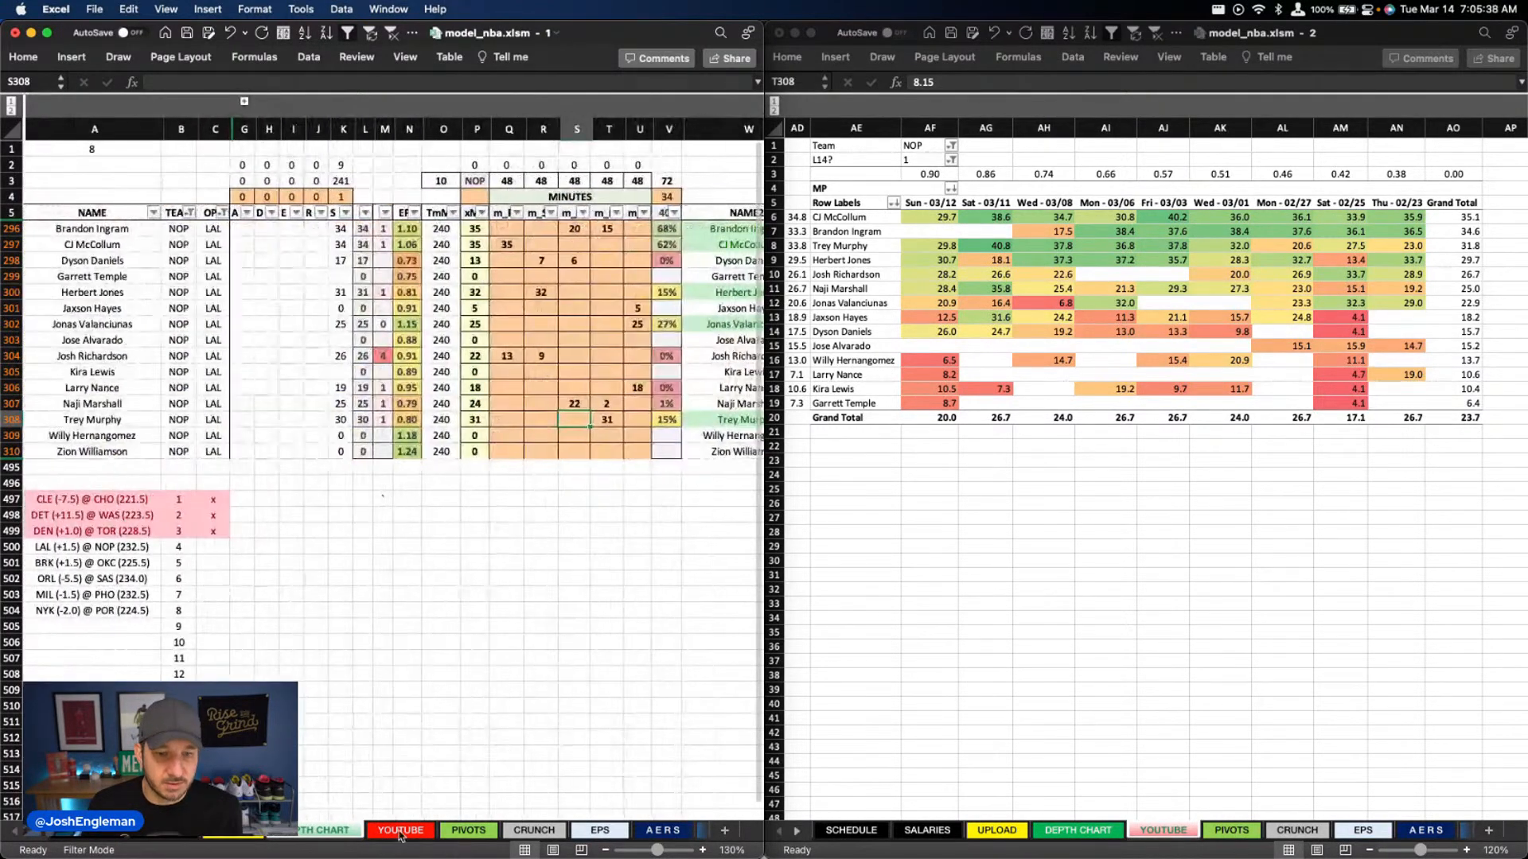
click(402, 830)
scroll(589, 350, right, 6)
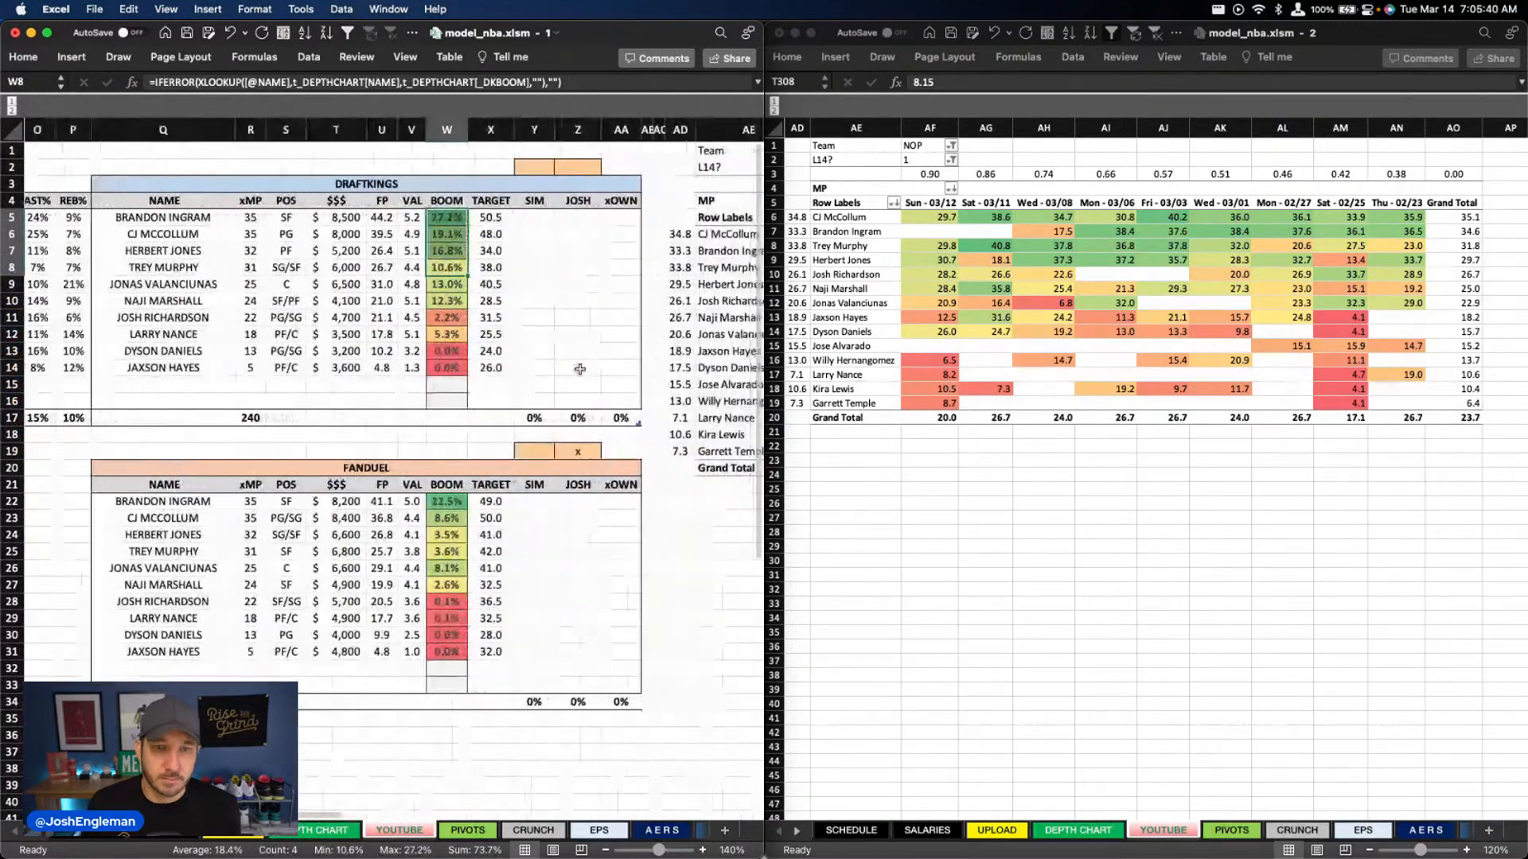
click(592, 344)
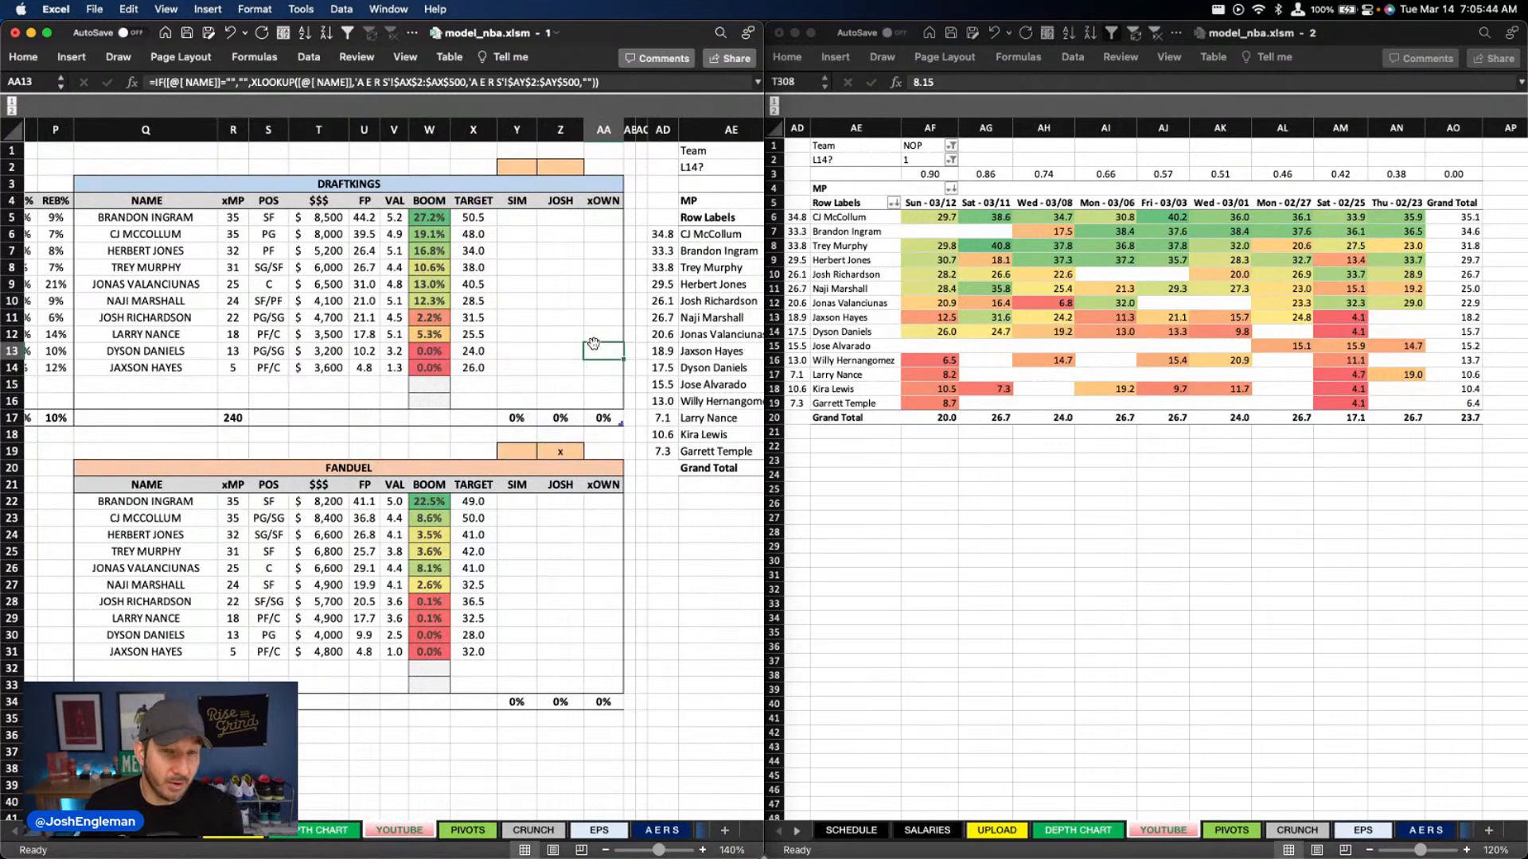
scroll(453, 342, left, 3)
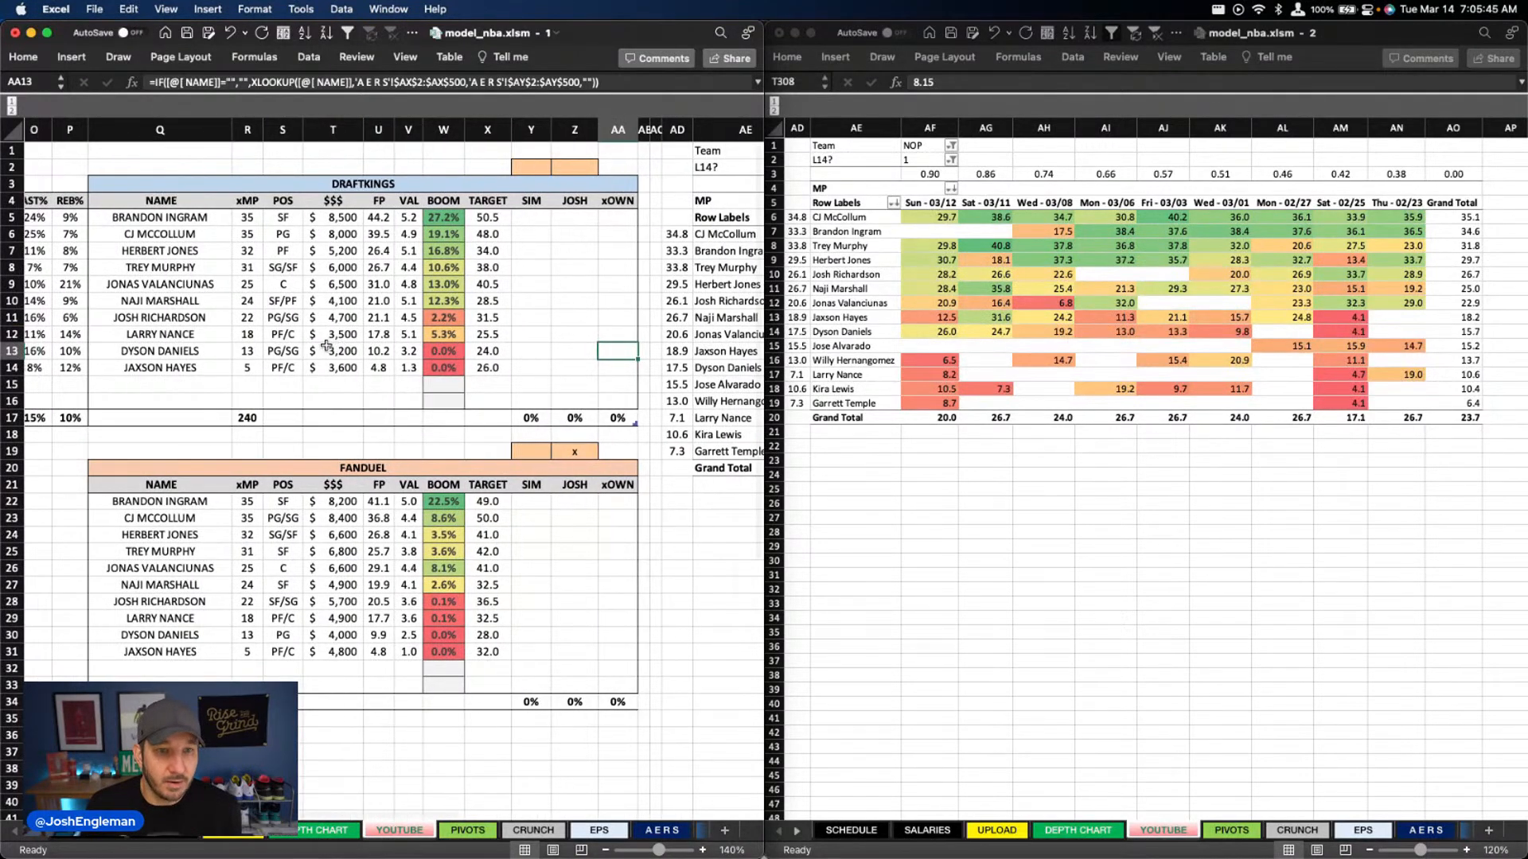
scroll(335, 342, left, 5)
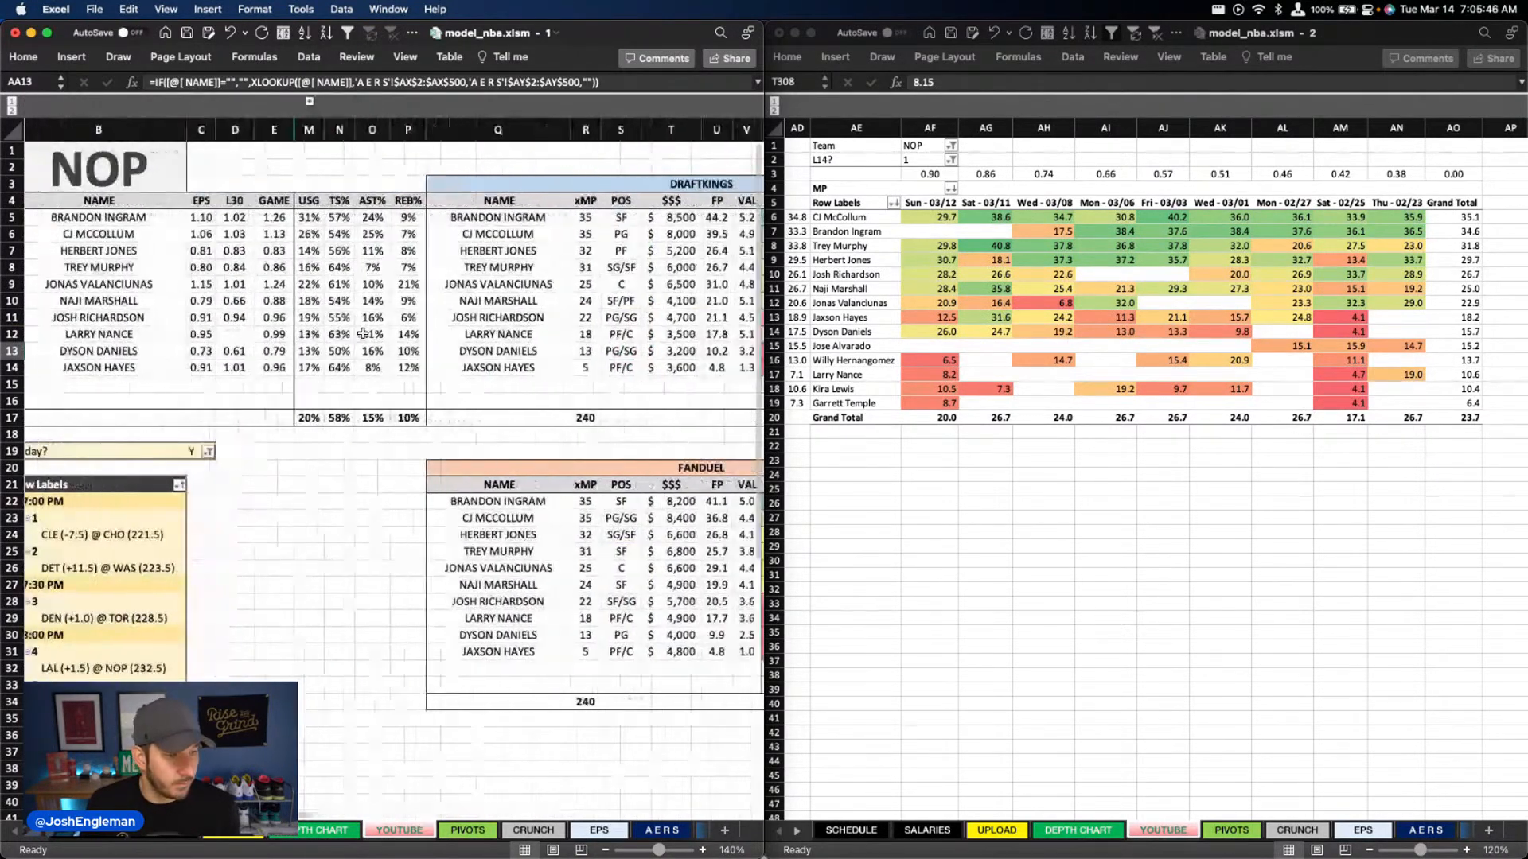
scroll(358, 336, right, 4)
scroll(362, 334, right, 5)
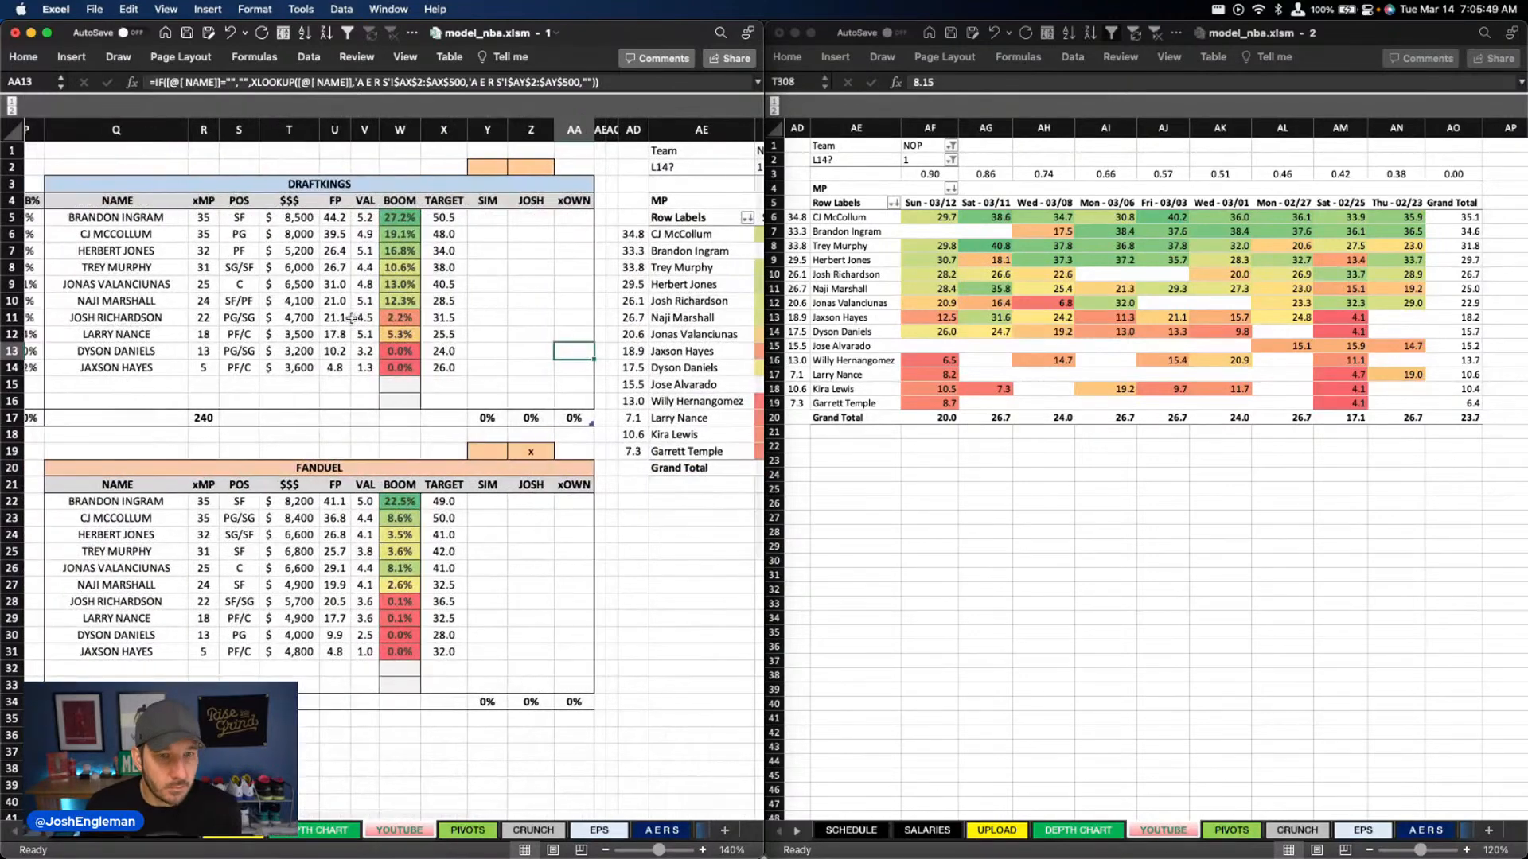
scroll(347, 318, left, 3)
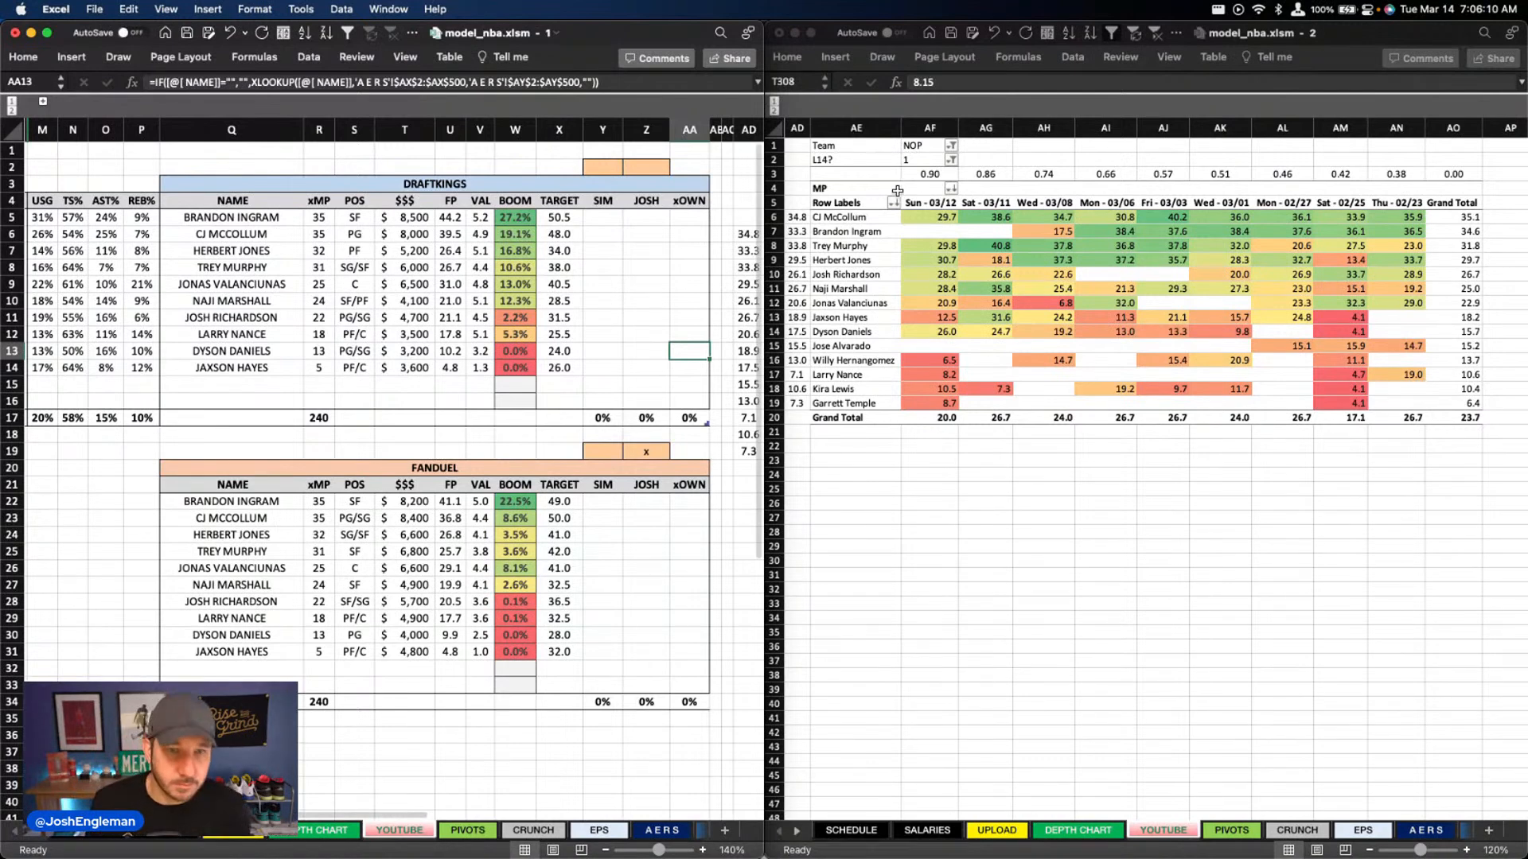
Set the minutes pivot's Team filter to LAL on the YOUTUBE sheet
click(912, 147)
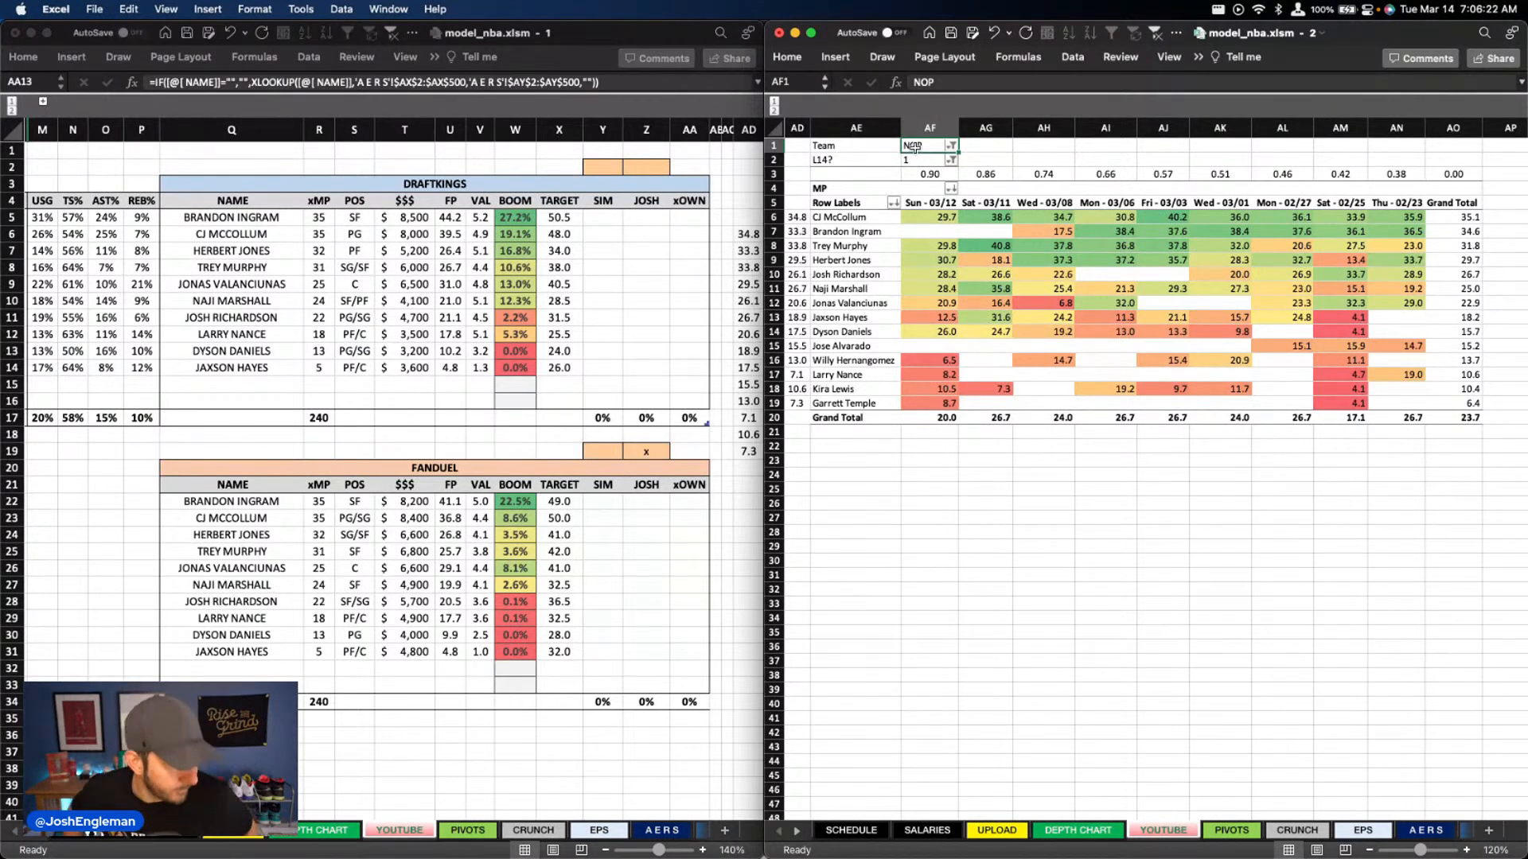
scroll(966, 253, down, 5)
scroll(967, 253, left, 2)
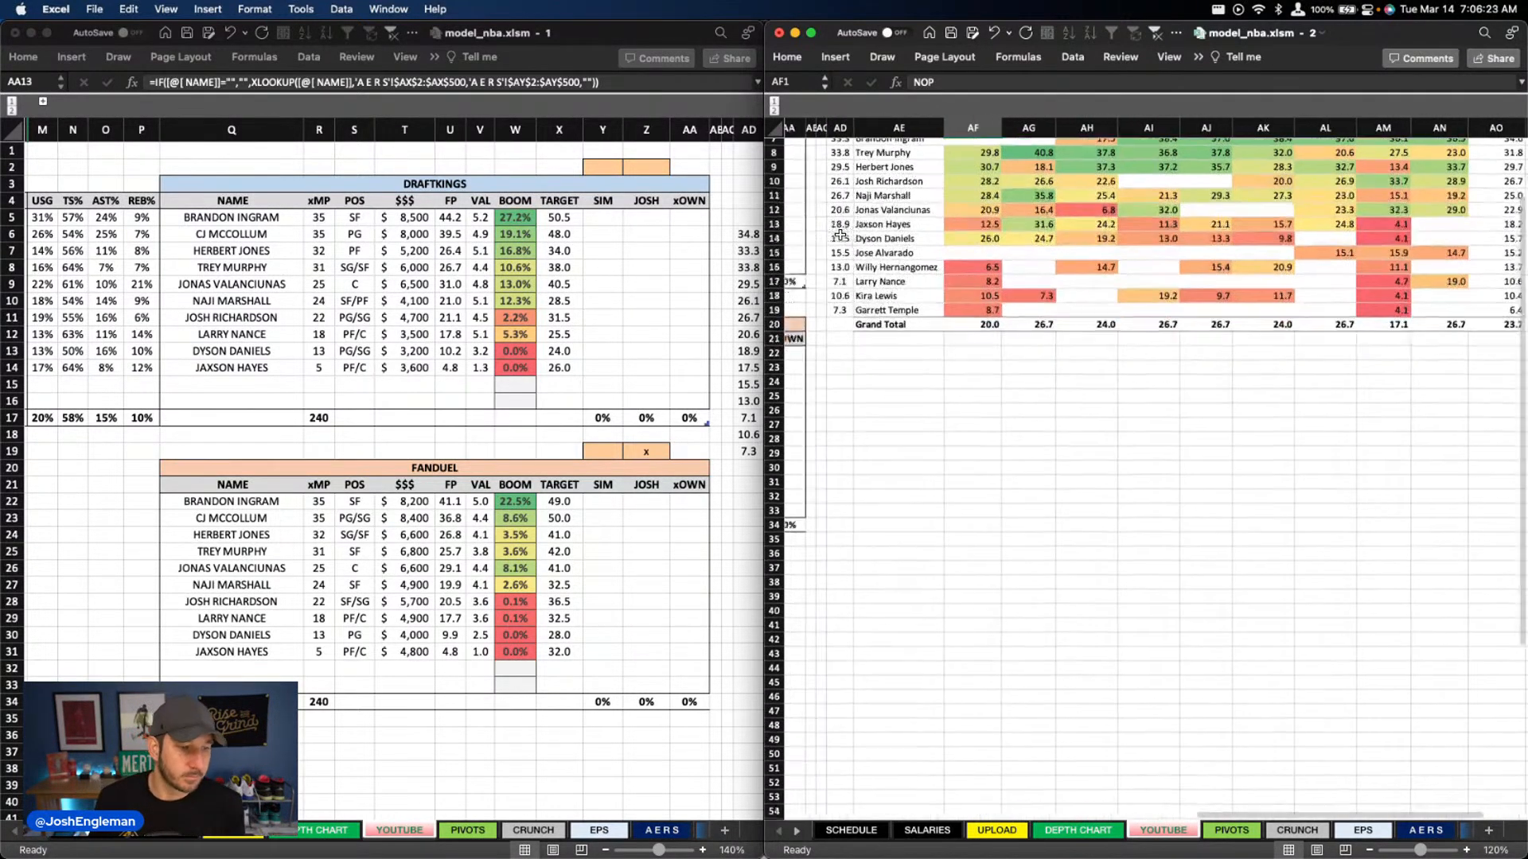
scroll(966, 253, up, 5)
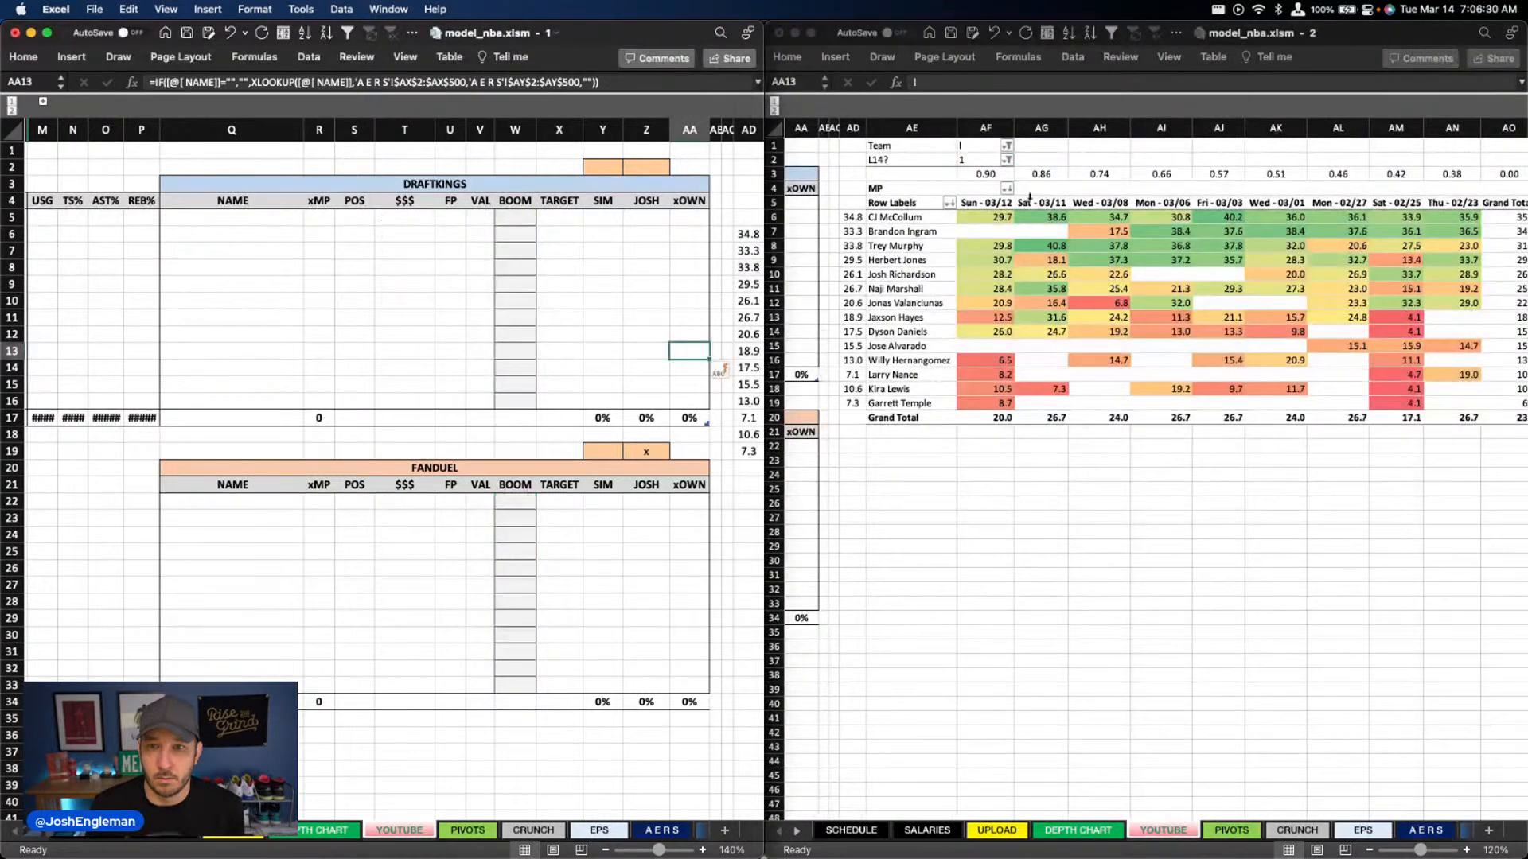
key(super+z)
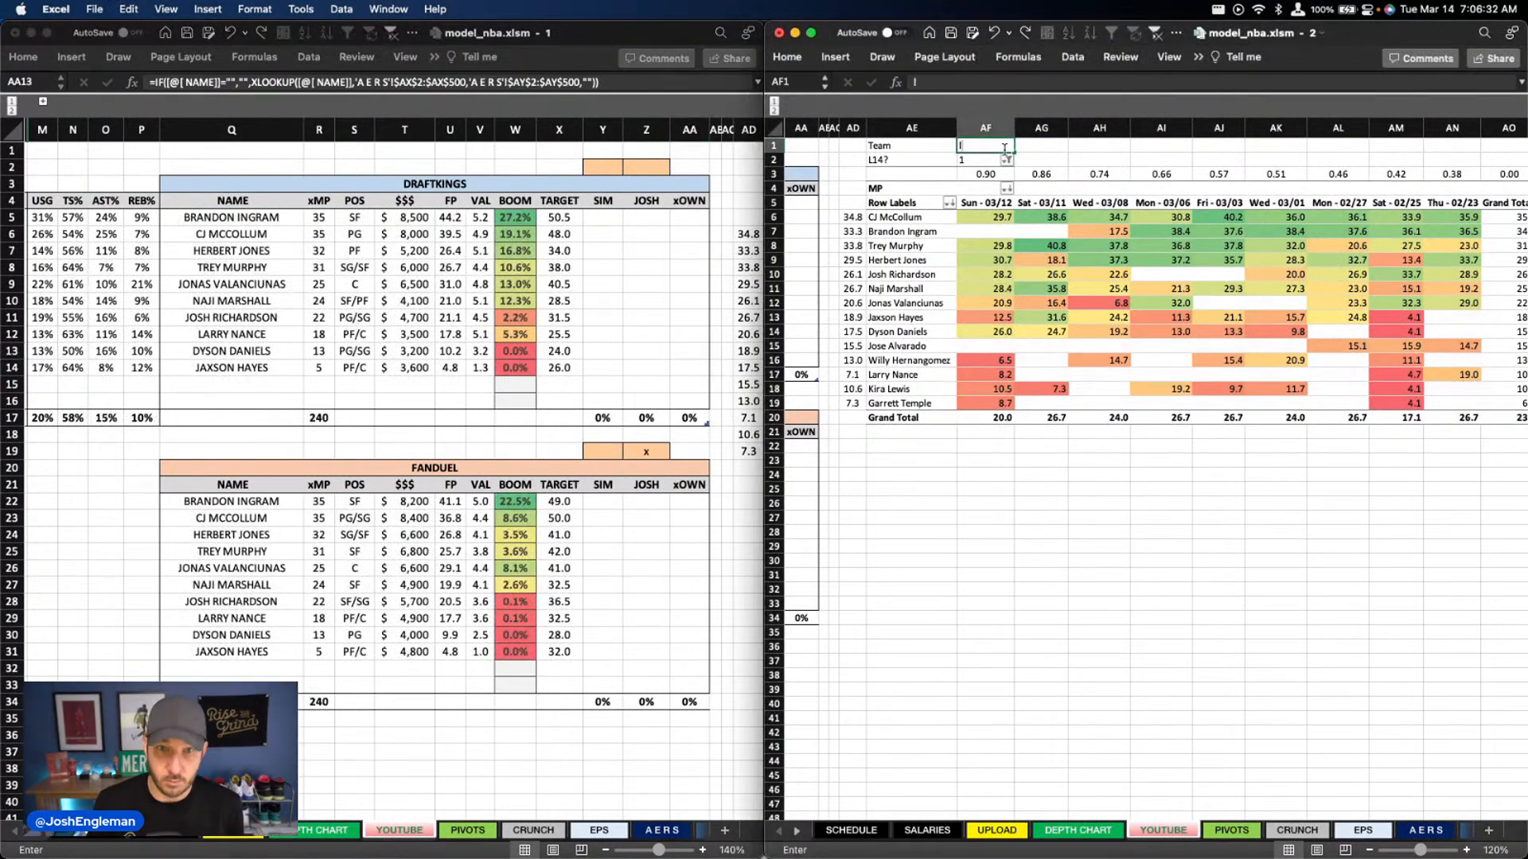
text(LAL)
key(Return)
Review the Lakers' DraftKings and FanDuel projections, including value, boom and target figures
click(638, 170)
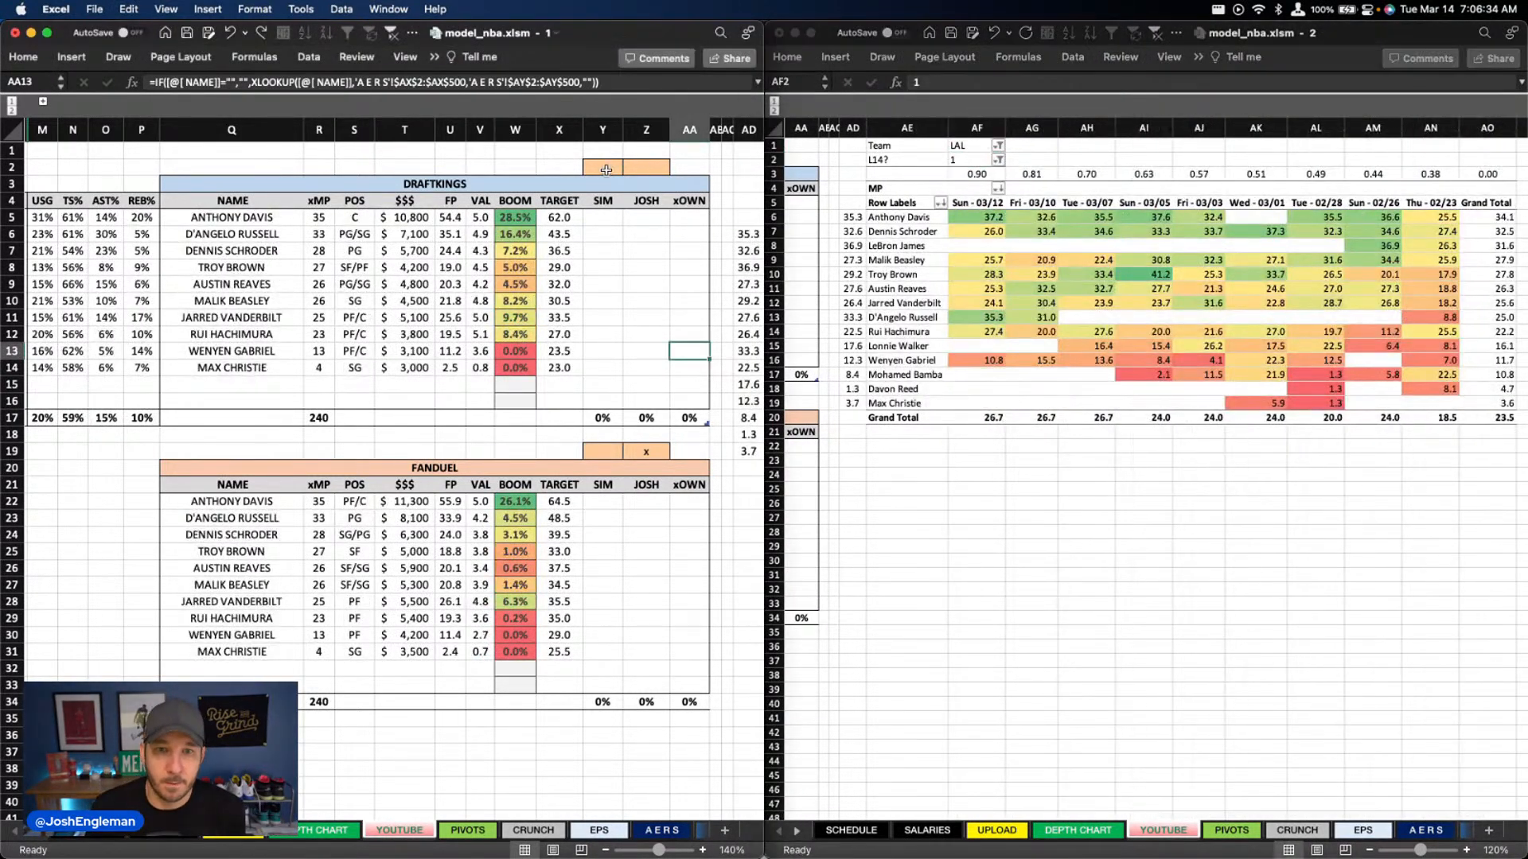
text(x)
key(Escape)
scroll(516, 268, right, 1)
scroll(516, 268, right, 2)
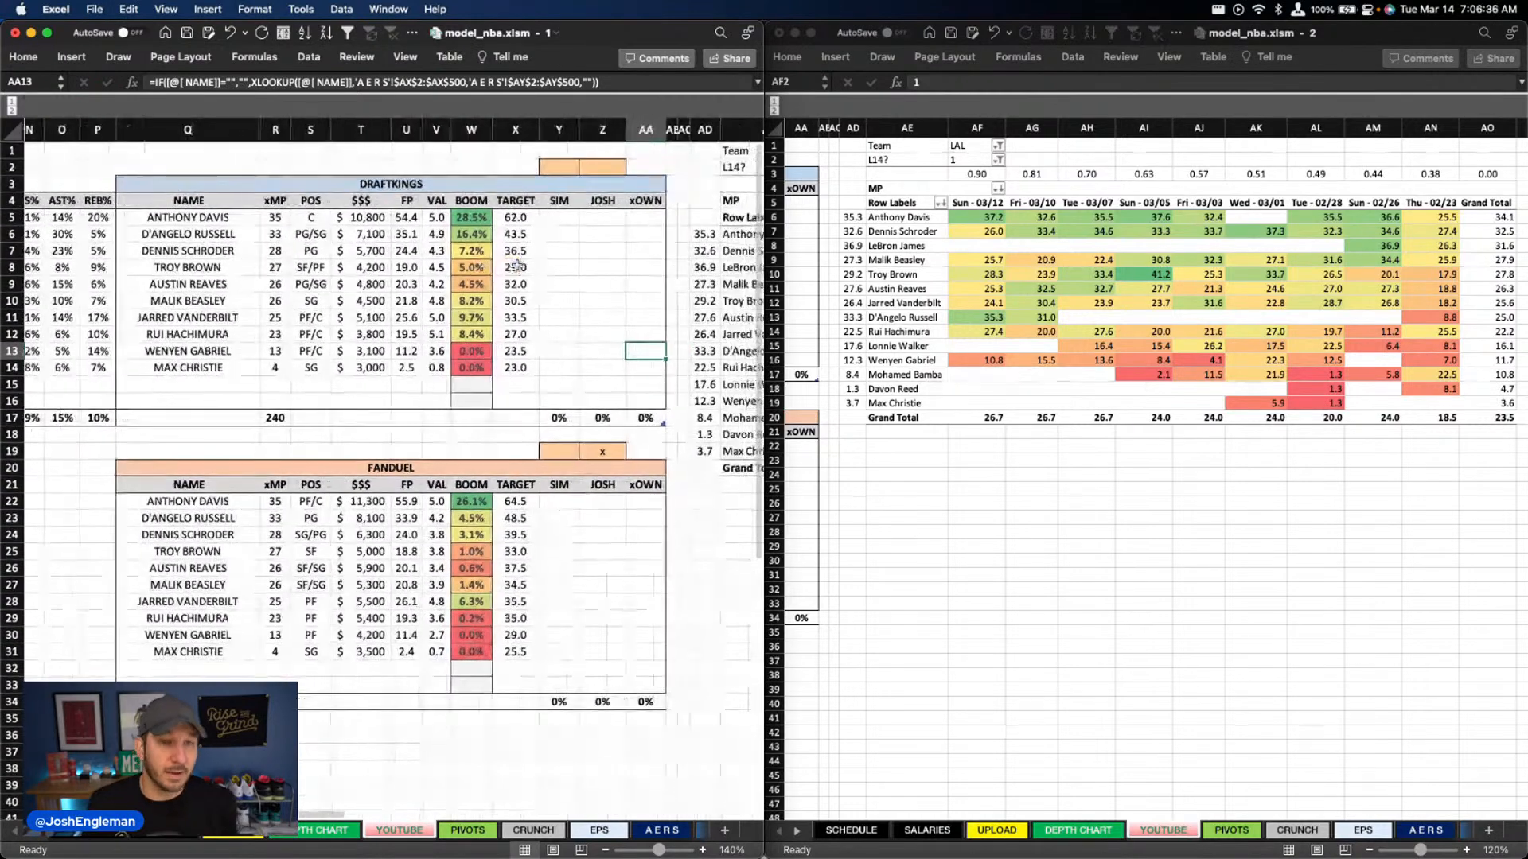
scroll(518, 269, left, 10)
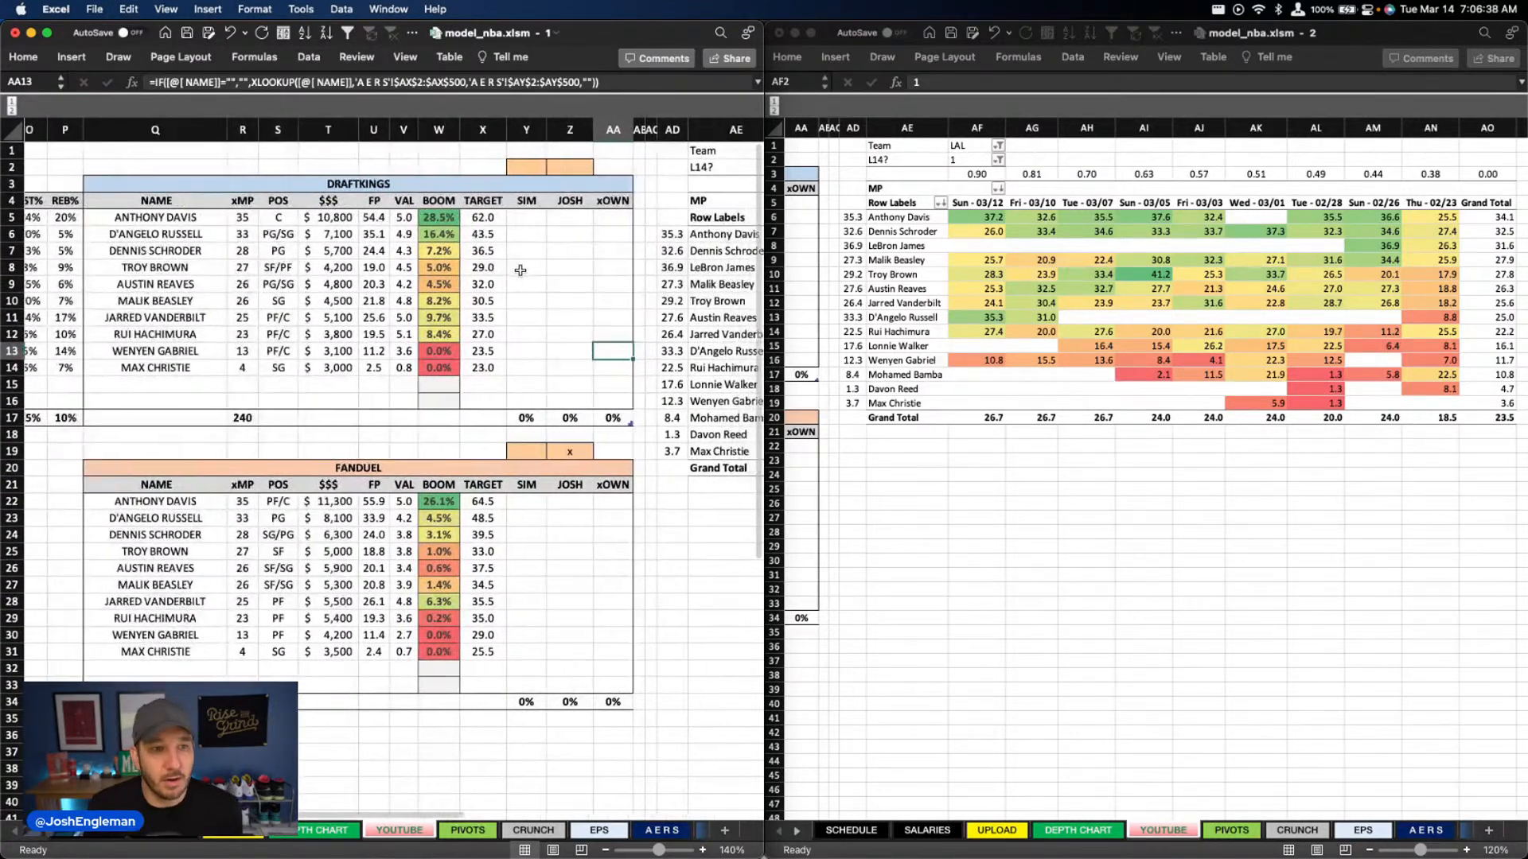
scroll(512, 275, right, 10)
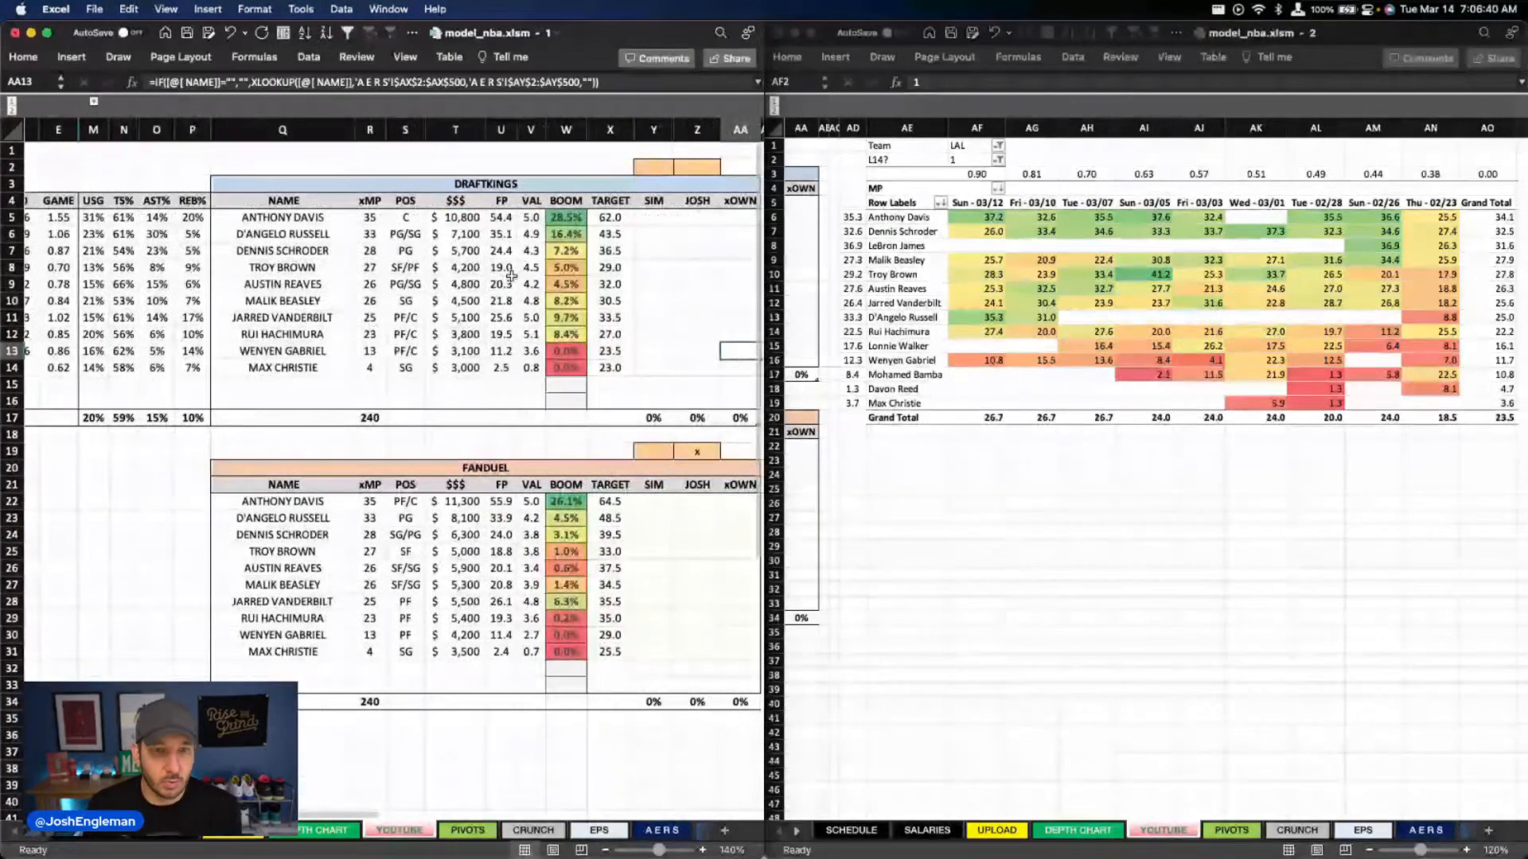
Mark the LAL @ NOP game with an x in the game list on the DEPTH CHART sheet
scroll(428, 549, right, 1)
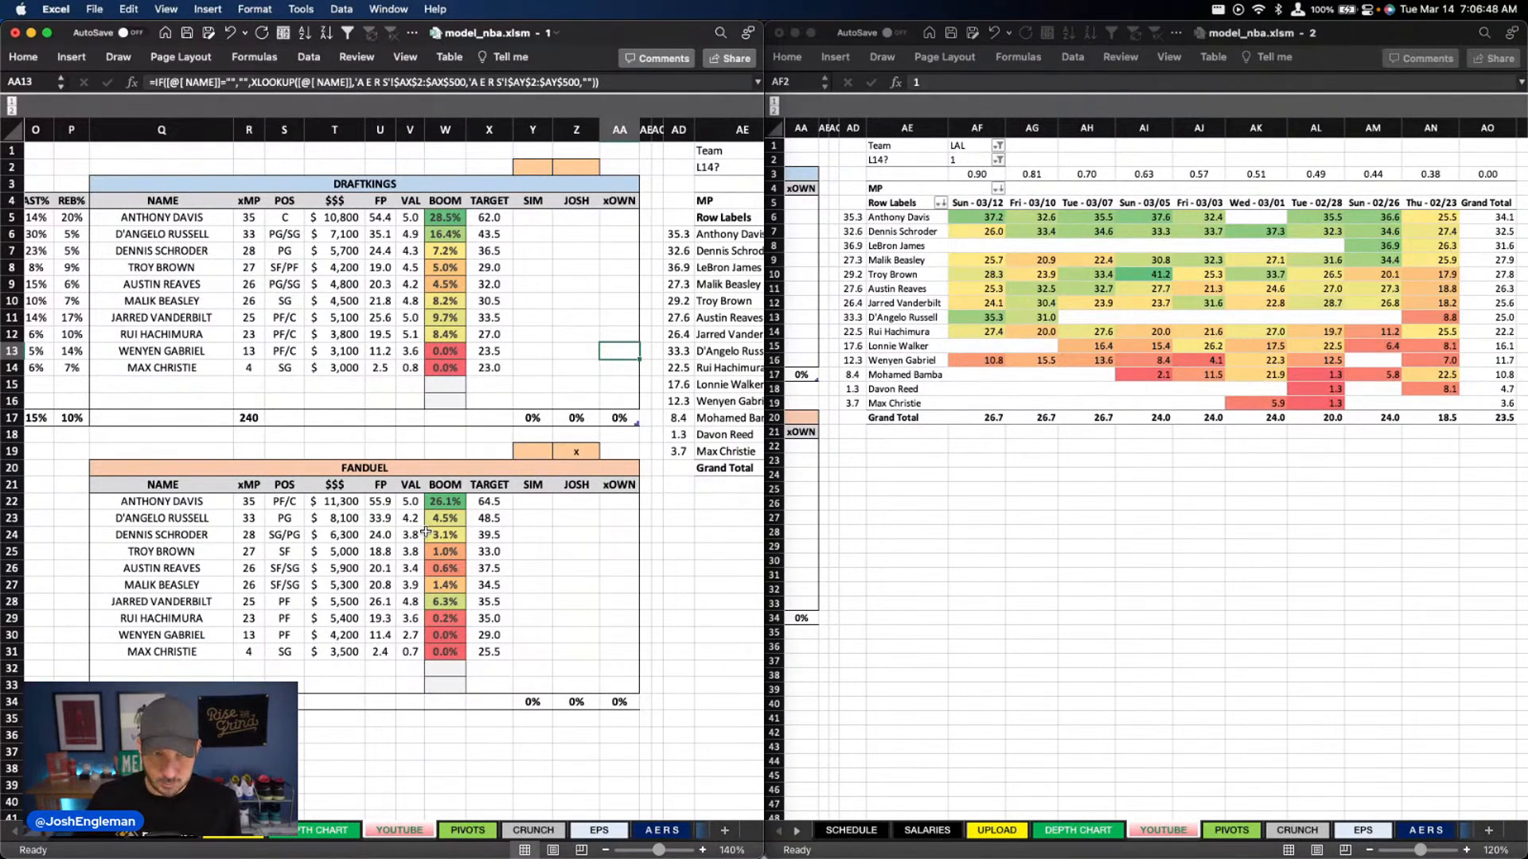
scroll(135, 501, right, 1)
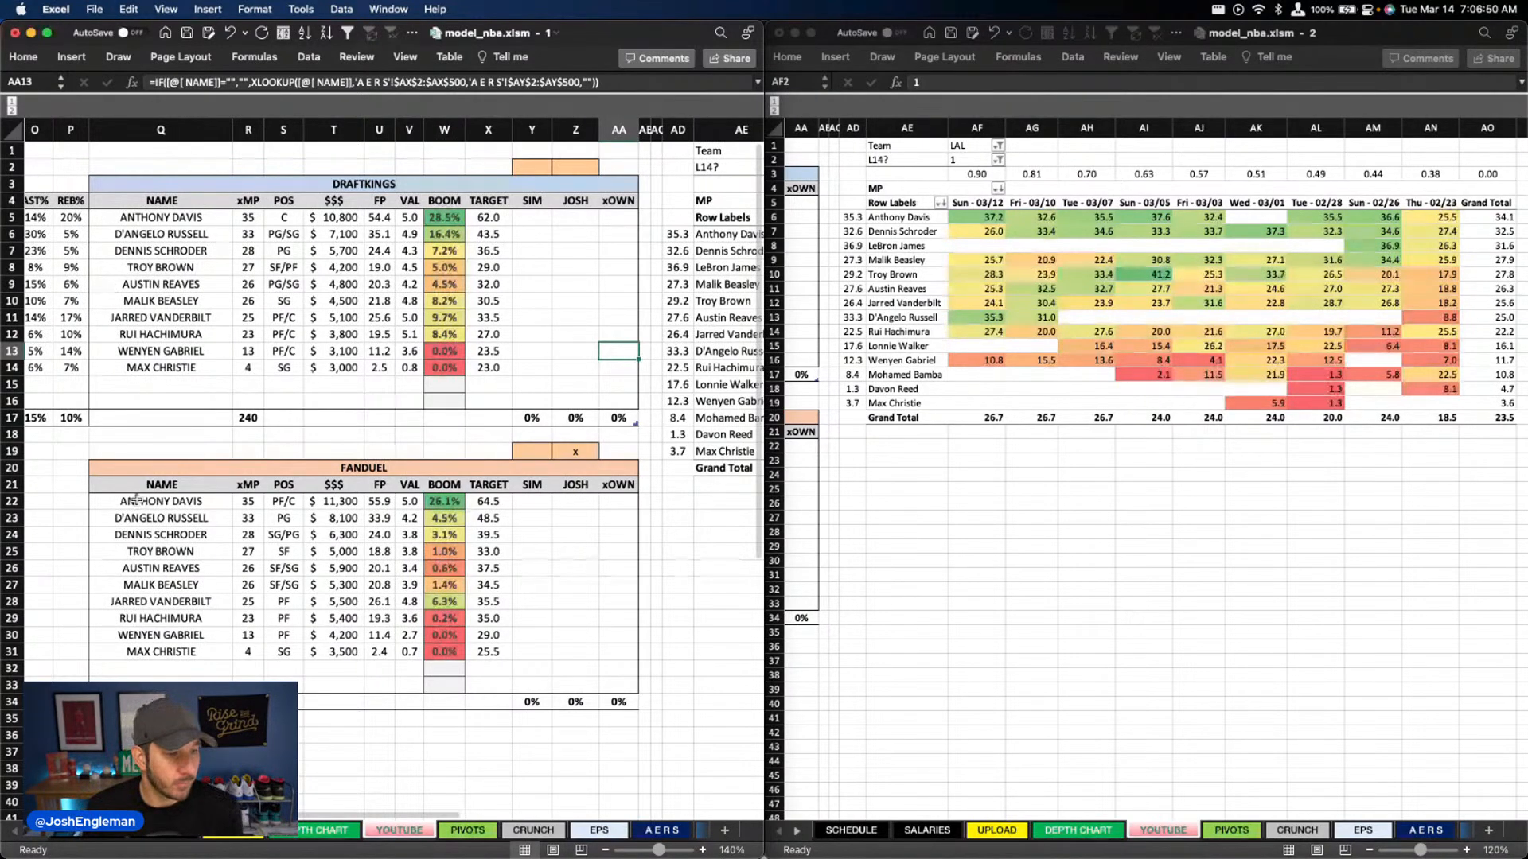
click(322, 831)
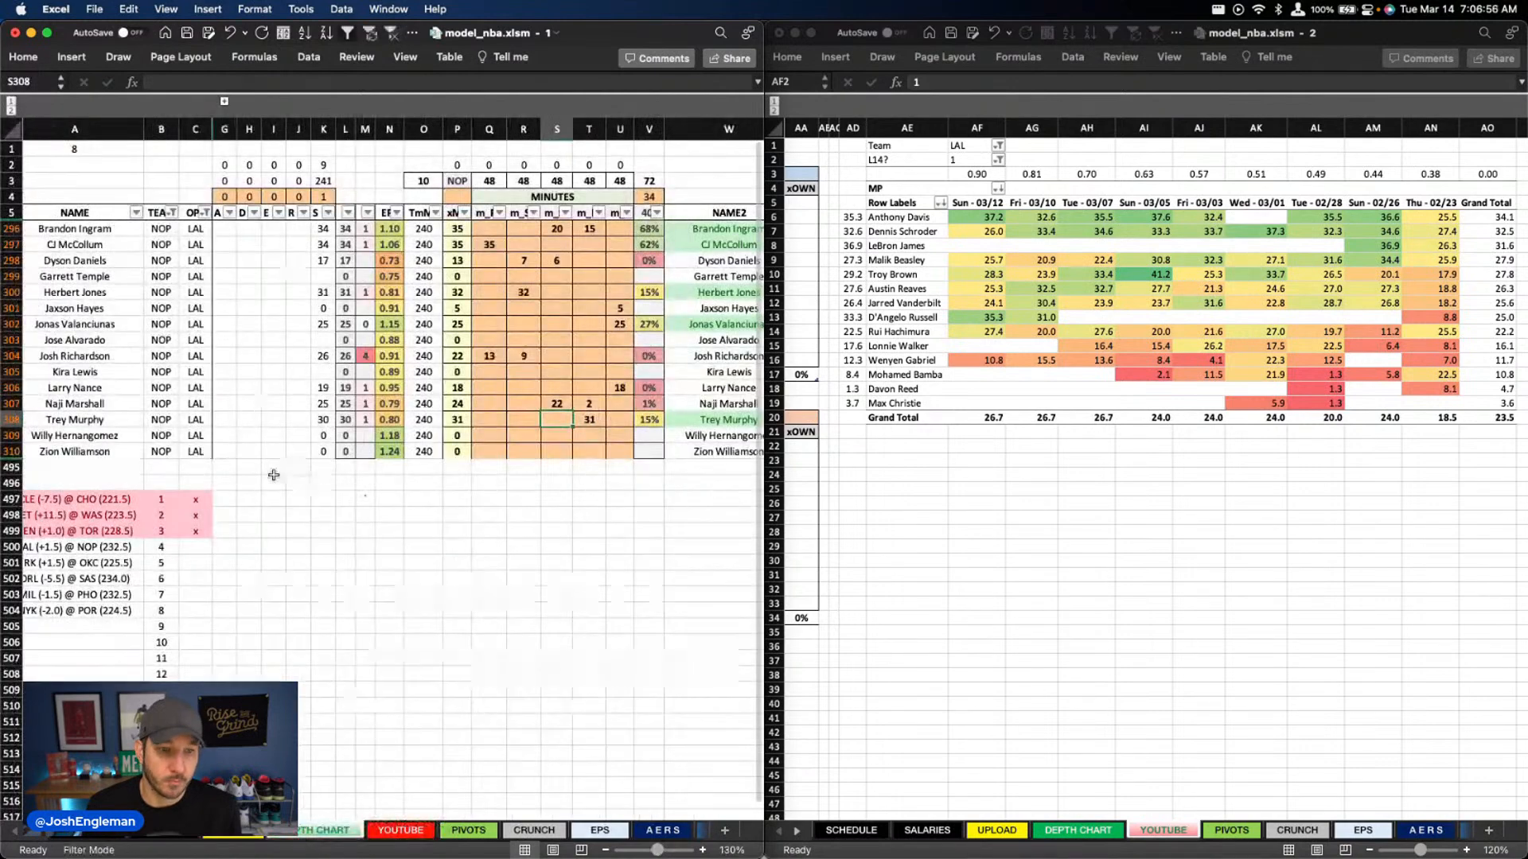
text(x)
key(Tab)
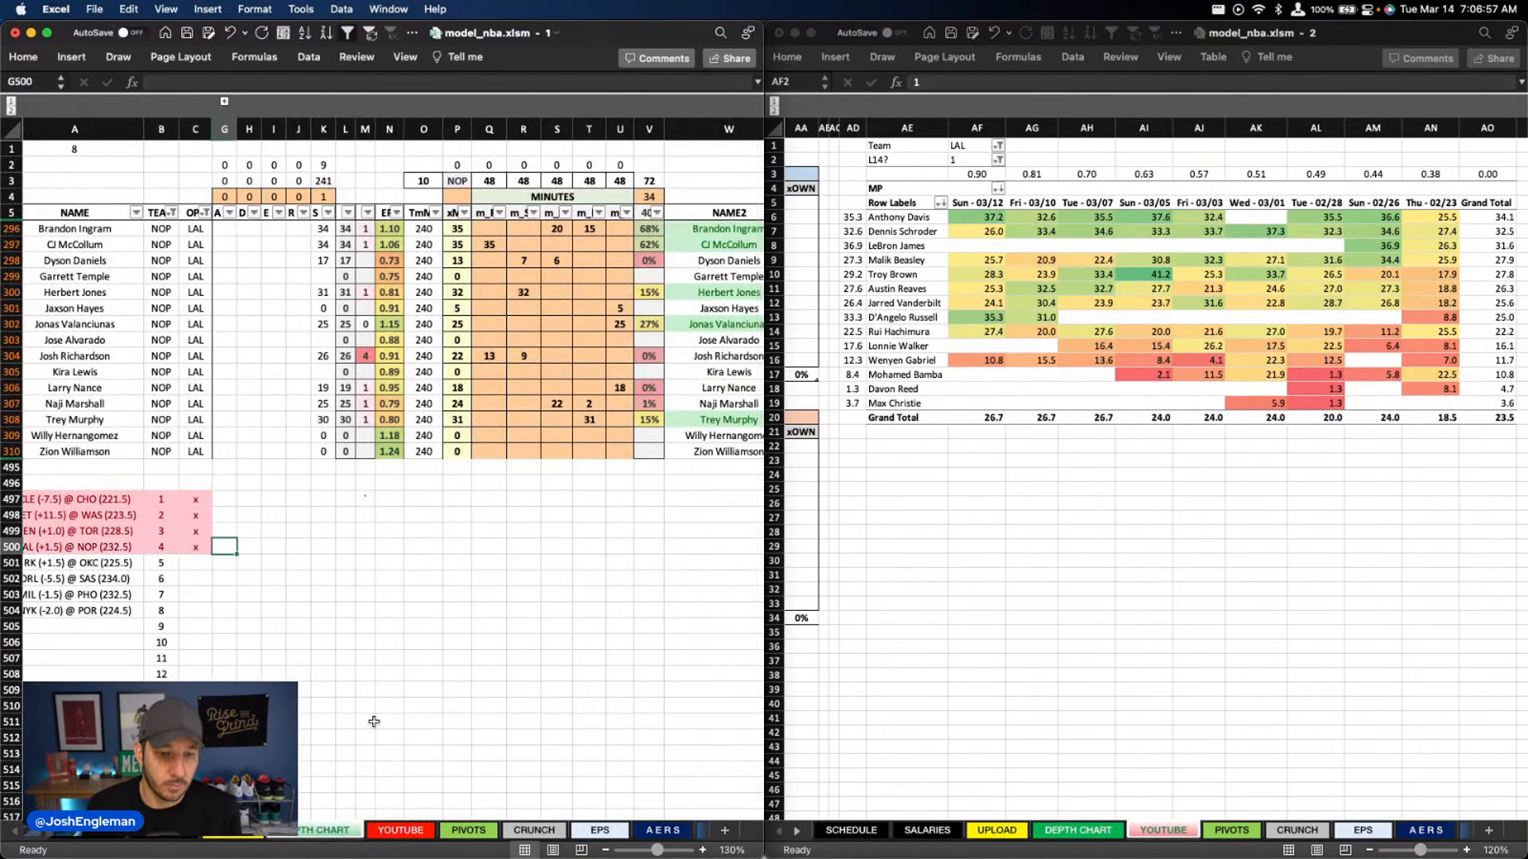
Refresh the DraftKings player pivot on the PIVOTS sheet
click(468, 830)
click(315, 151)
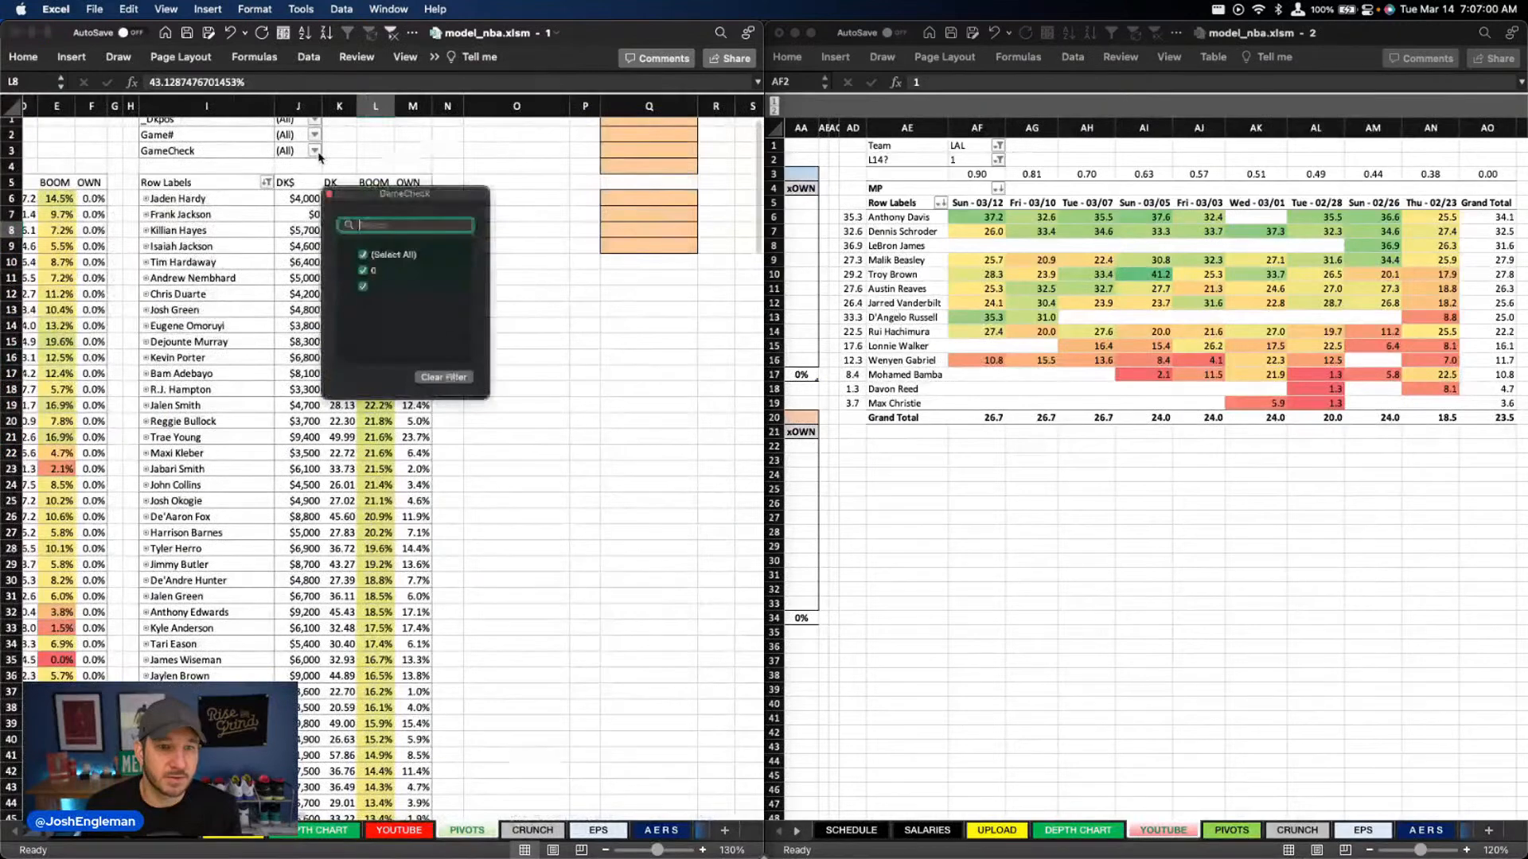
click(537, 293)
right_click(338, 242)
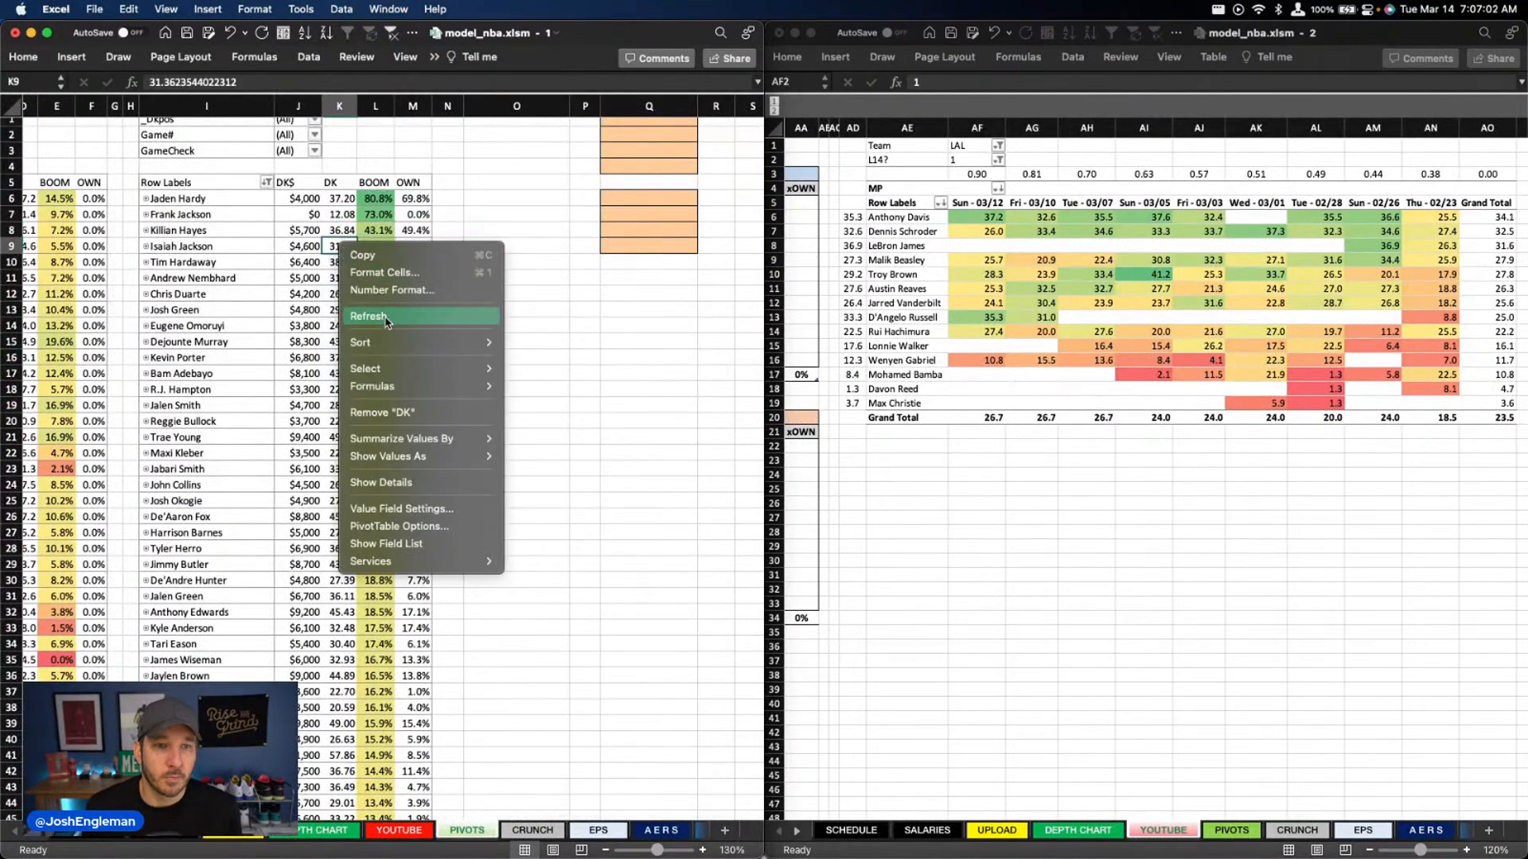
click(386, 317)
Filter the DraftKings pivot's GameCheck field to show only games marked x
click(318, 151)
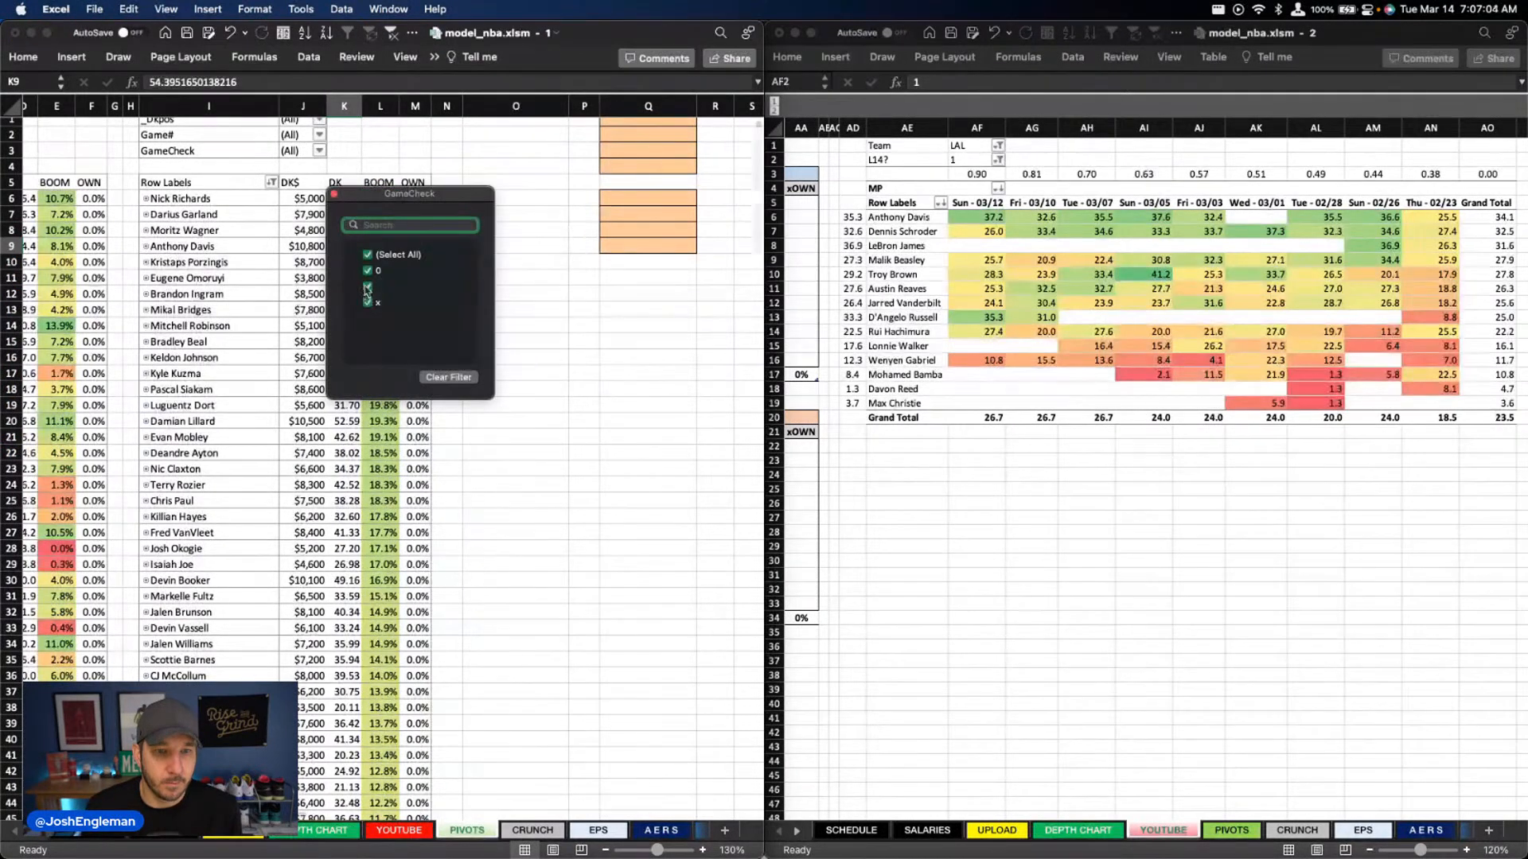
click(367, 287)
click(367, 271)
click(554, 259)
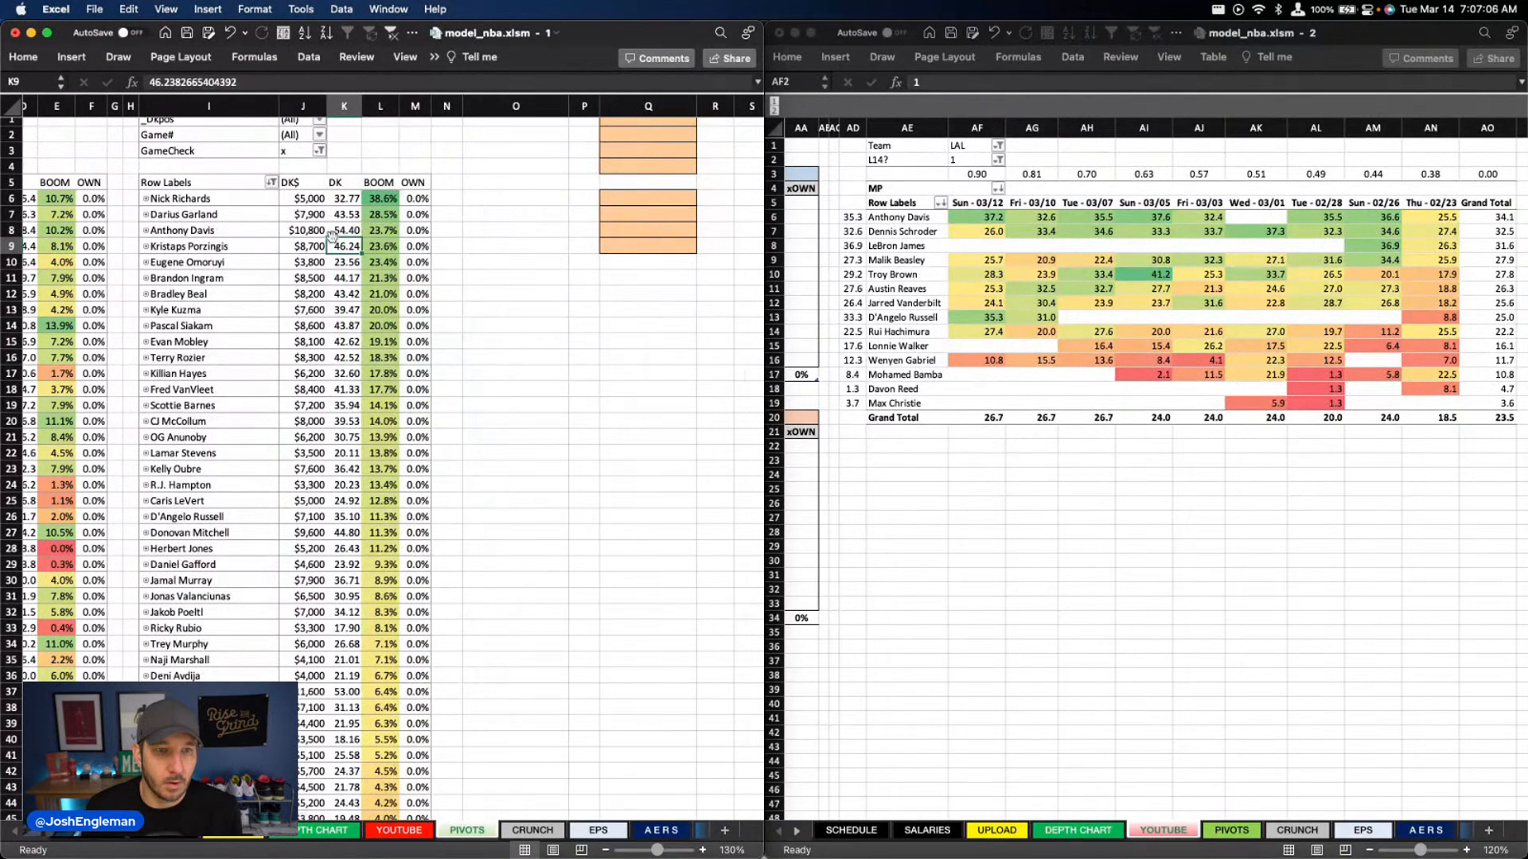
Examine the DraftKings projections and boom percentages of the leading players from Darius Garland through Pascal Siakam
right_click(332, 238)
click(549, 243)
right_click(362, 228)
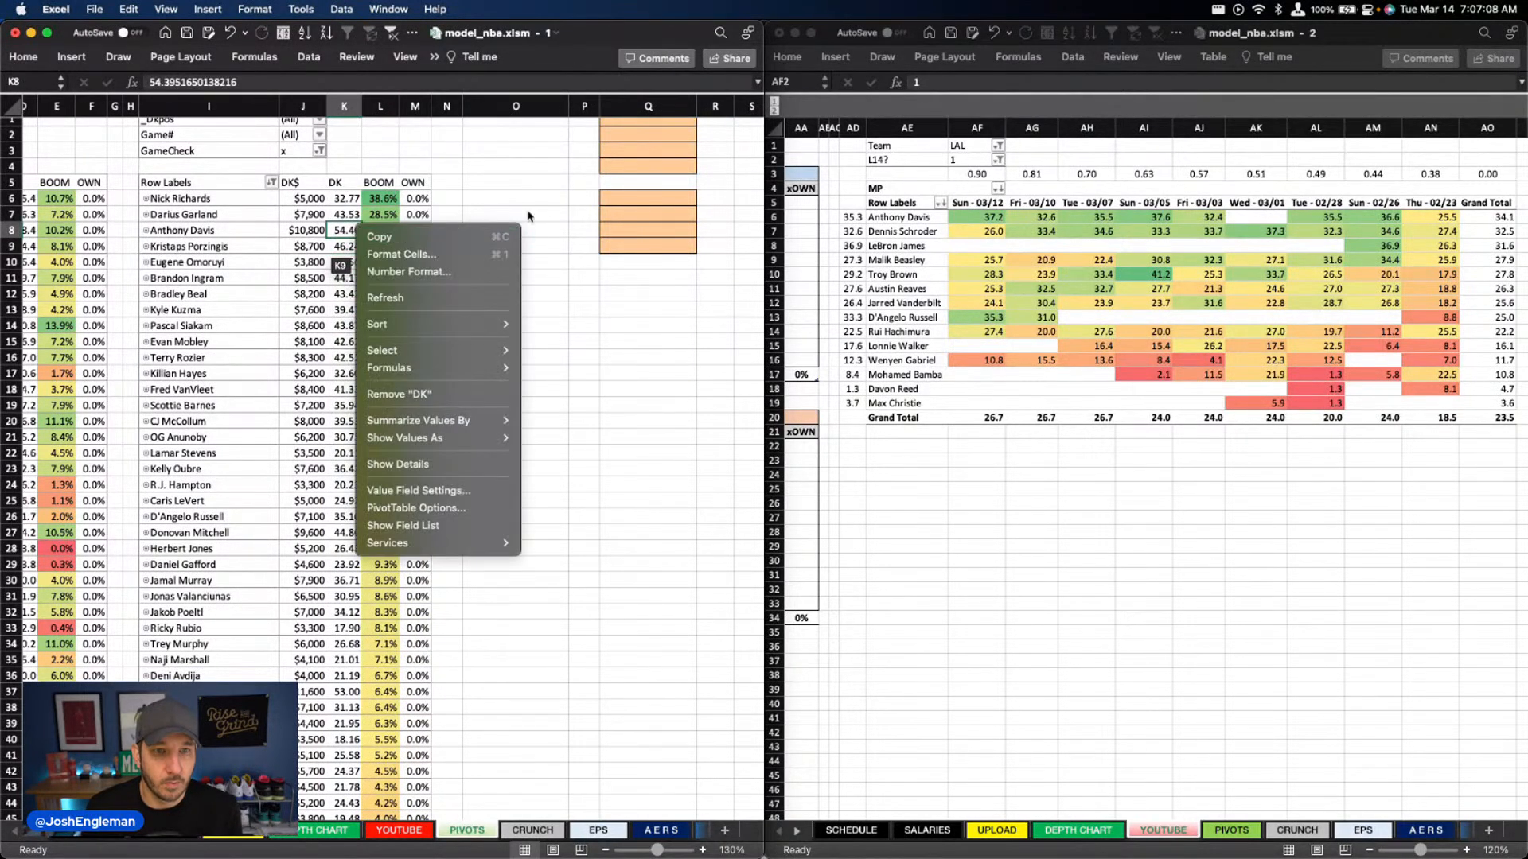
click(554, 197)
click(392, 216)
drag(392, 216, 253, 325)
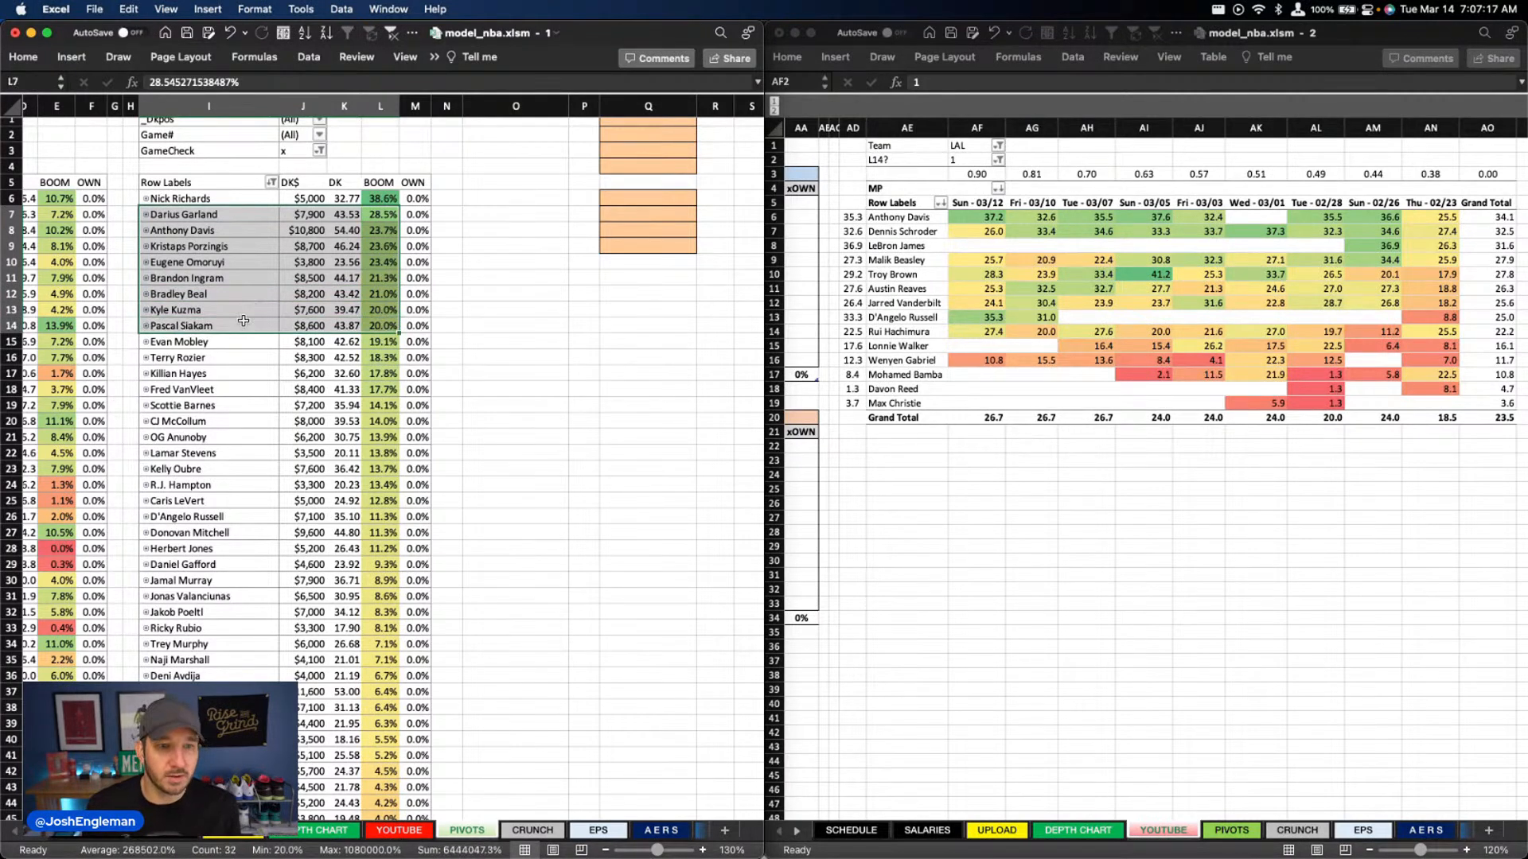
click(386, 215)
key(shift+Down)
key(shift+Down)
key(shift+Down)
key(shift+Down)
key(shift+Down)
key(shift+Down)
key(shift+Down)
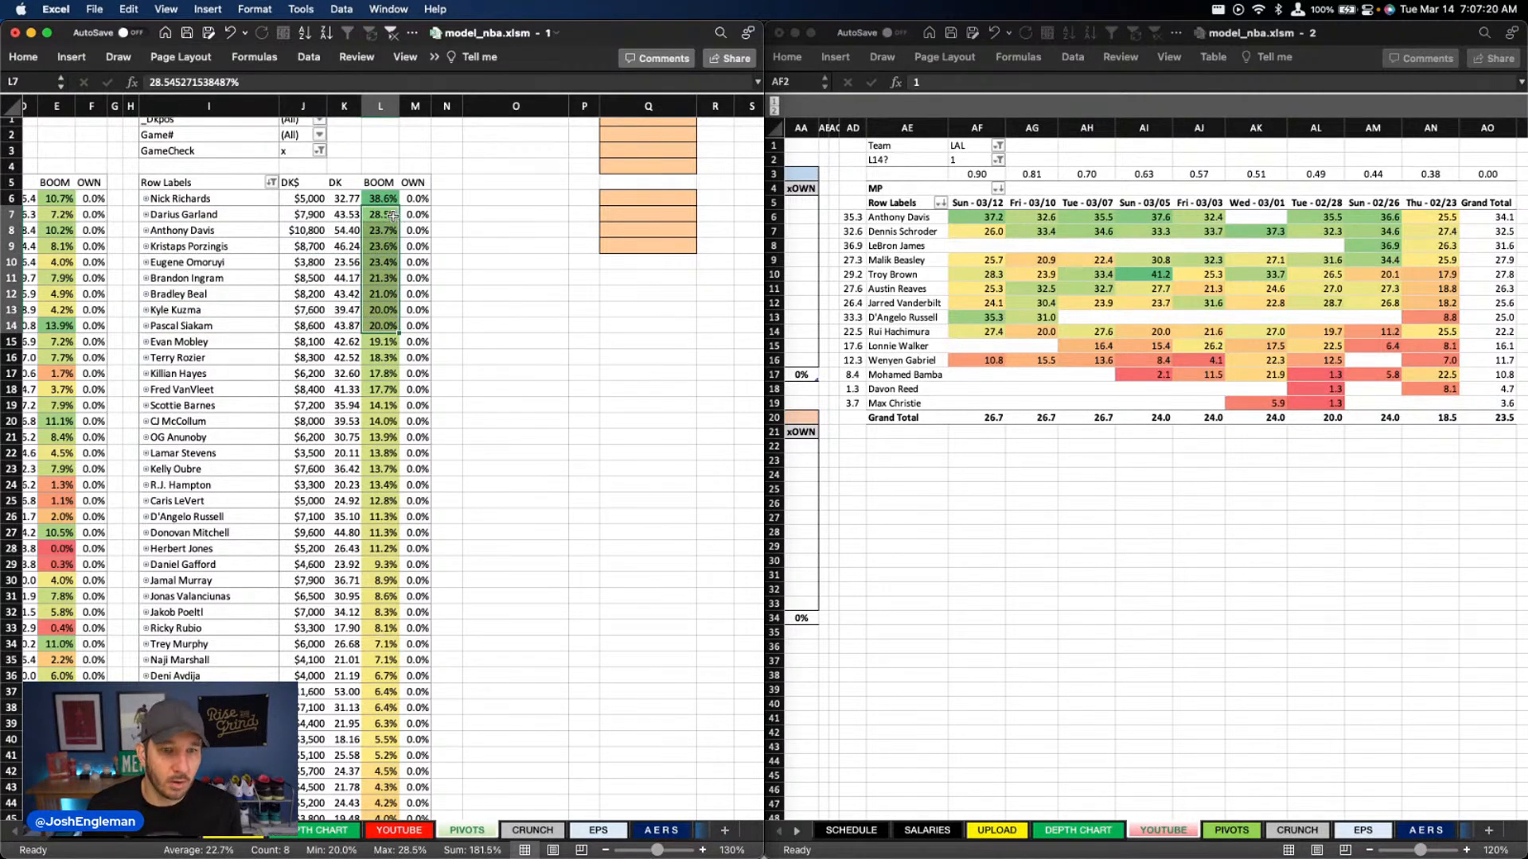
Filter the TEAM column on the DEPTH CHART sheet to BRK
click(334, 832)
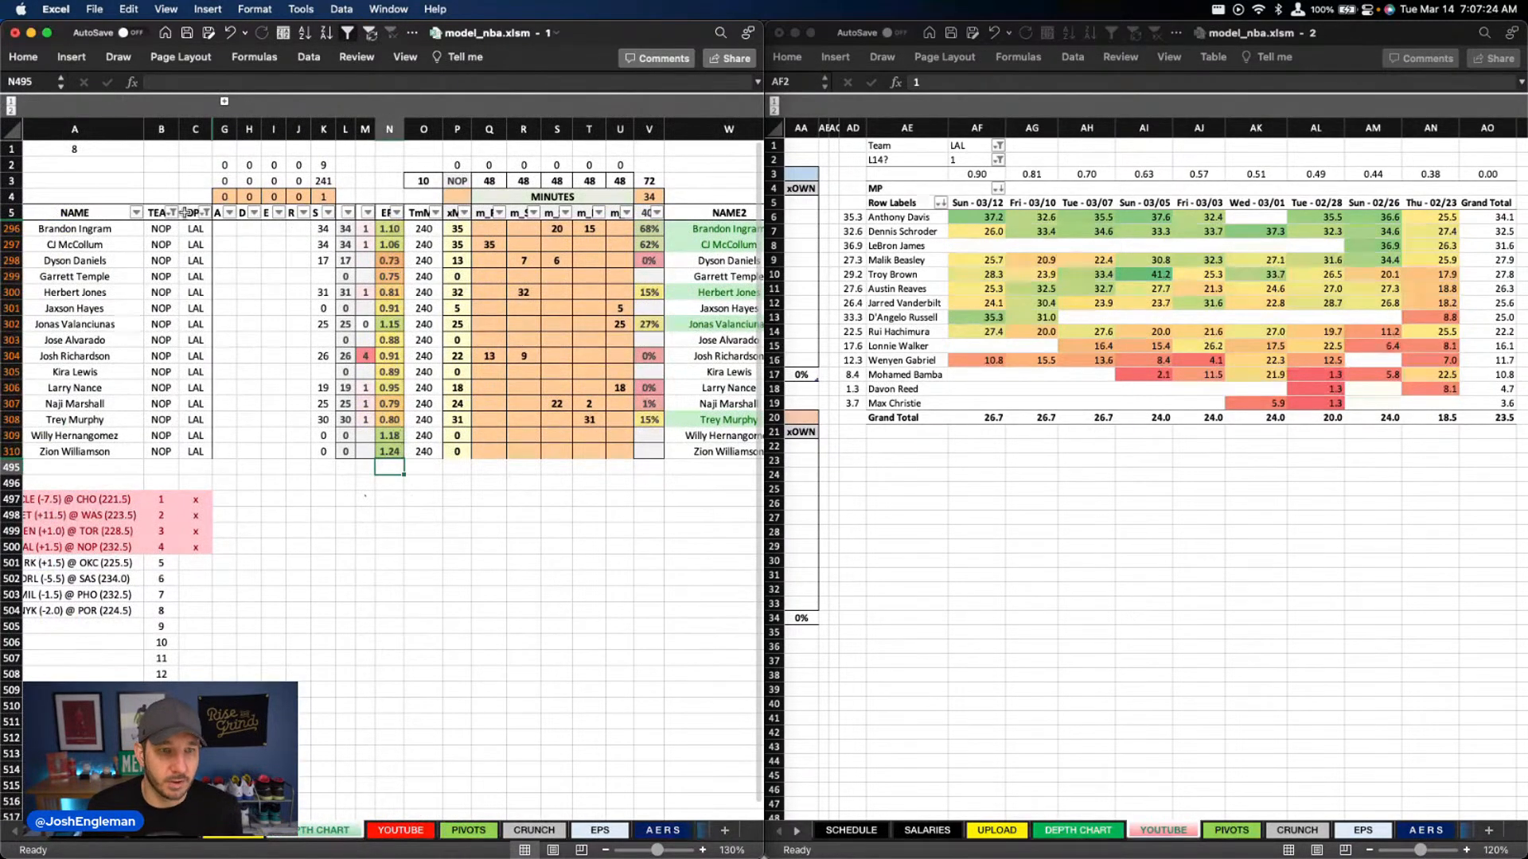
scroll(184, 293, left, 1)
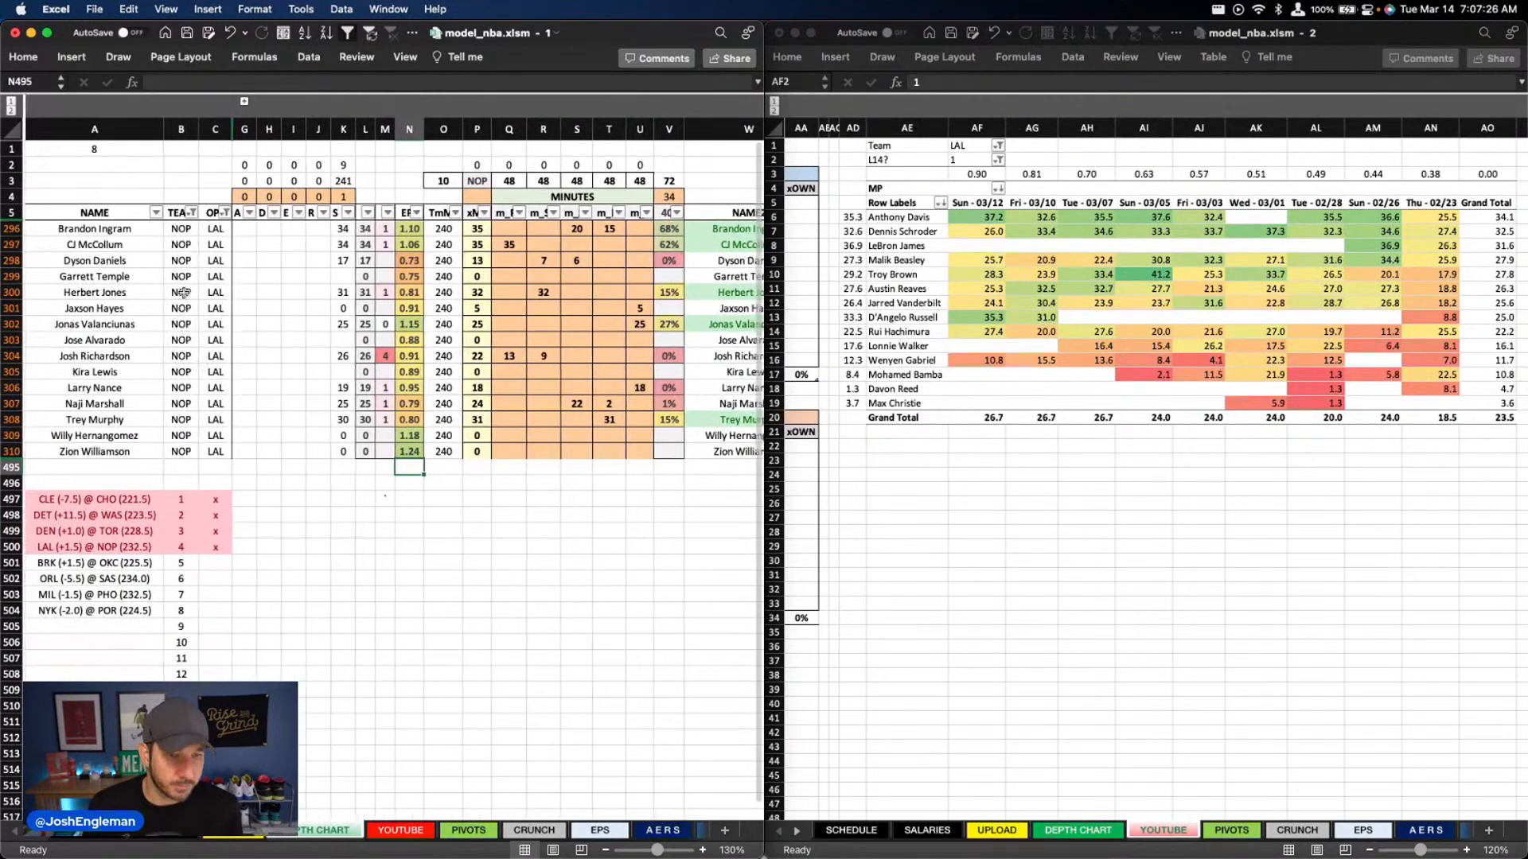
click(191, 213)
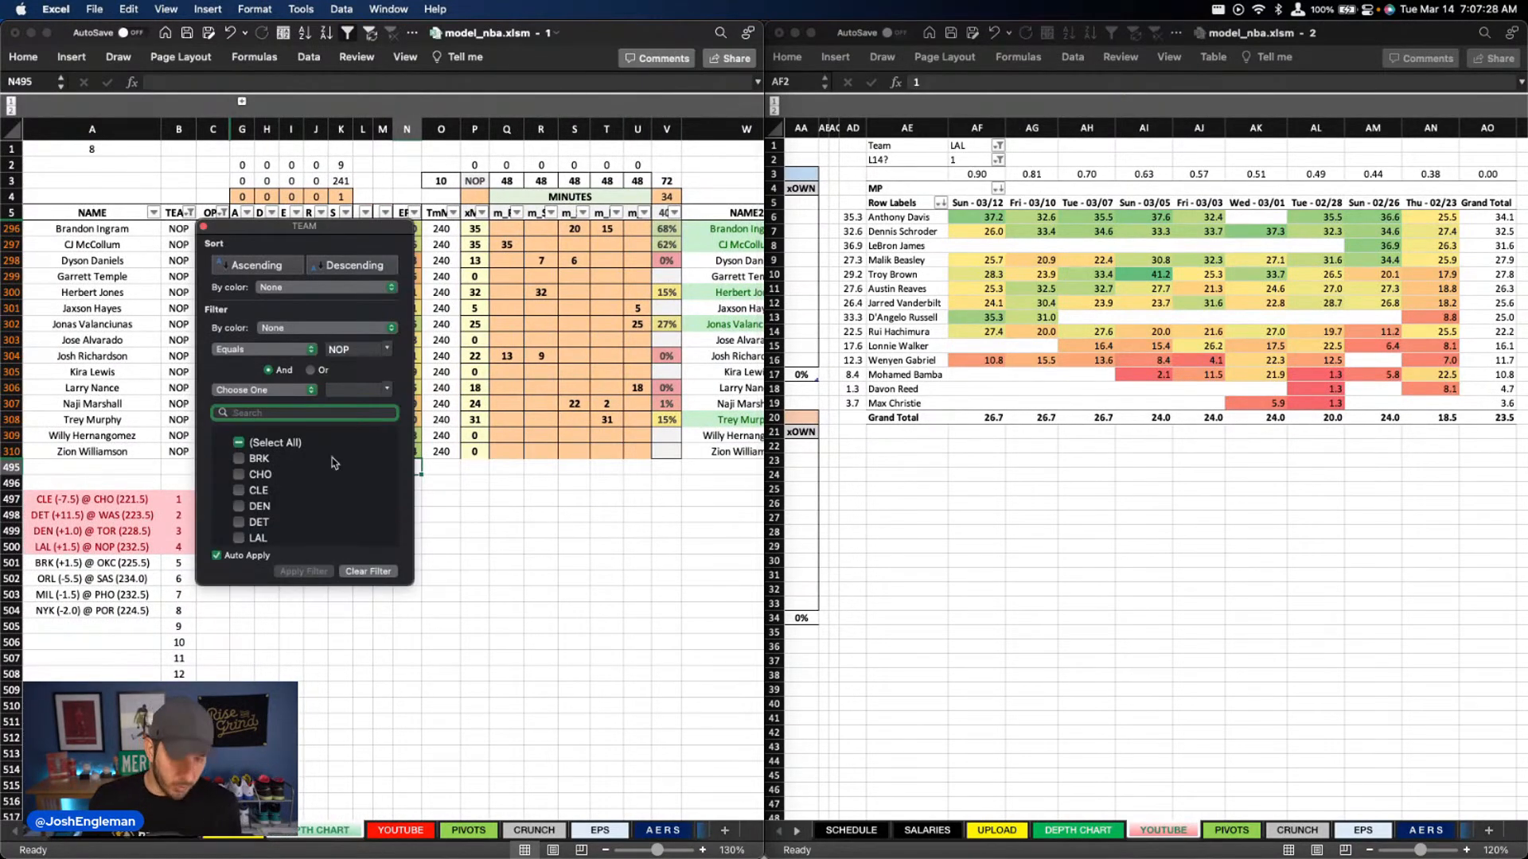
text(brk)
click(599, 493)
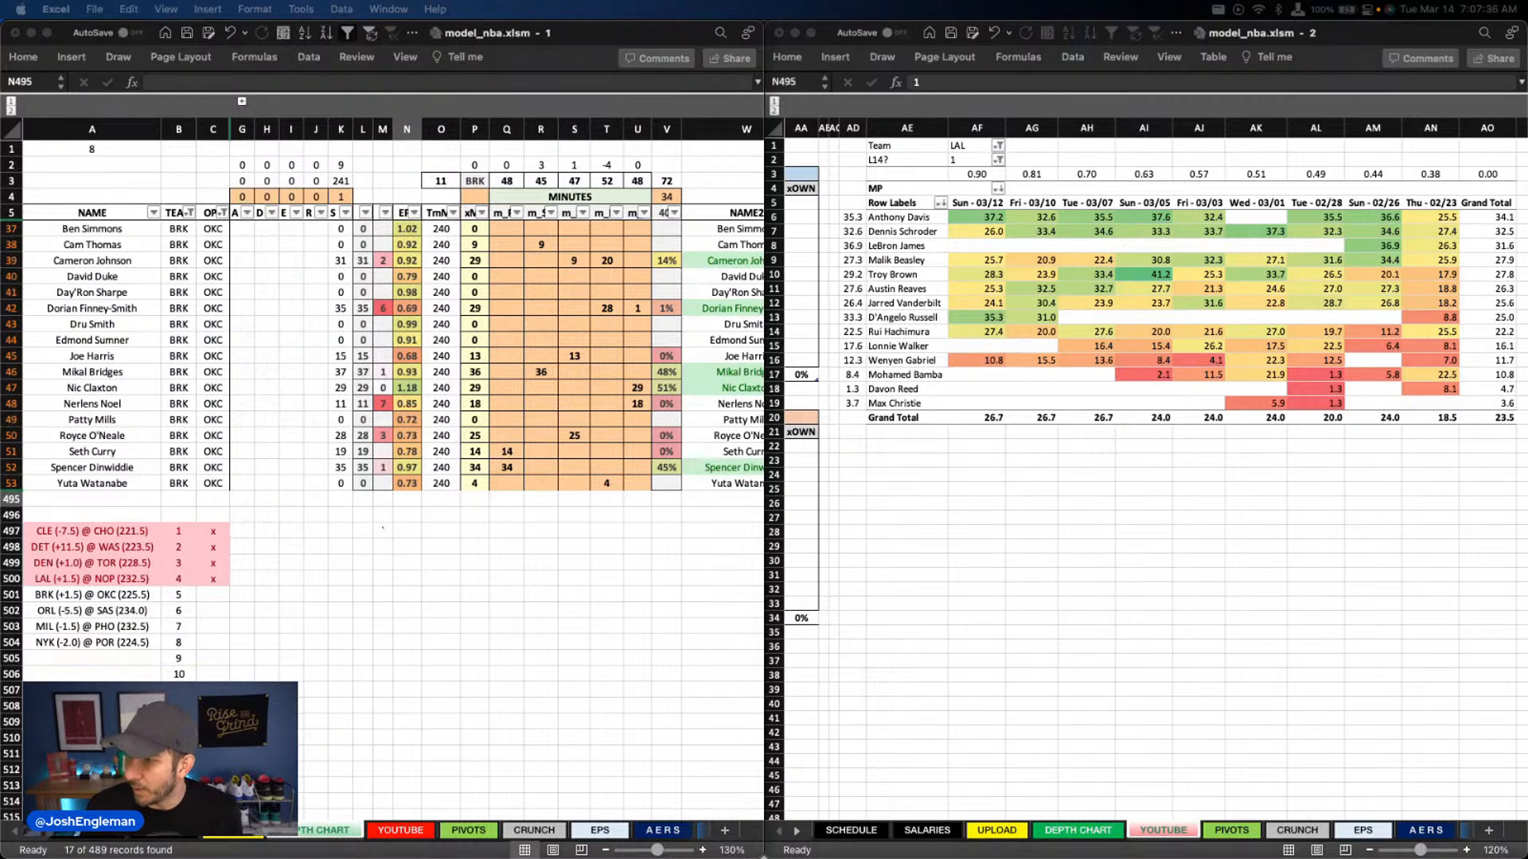
Set the minutes pivot's Team filter to BRK on the YOUTUBE sheet in the second window
click(974, 146)
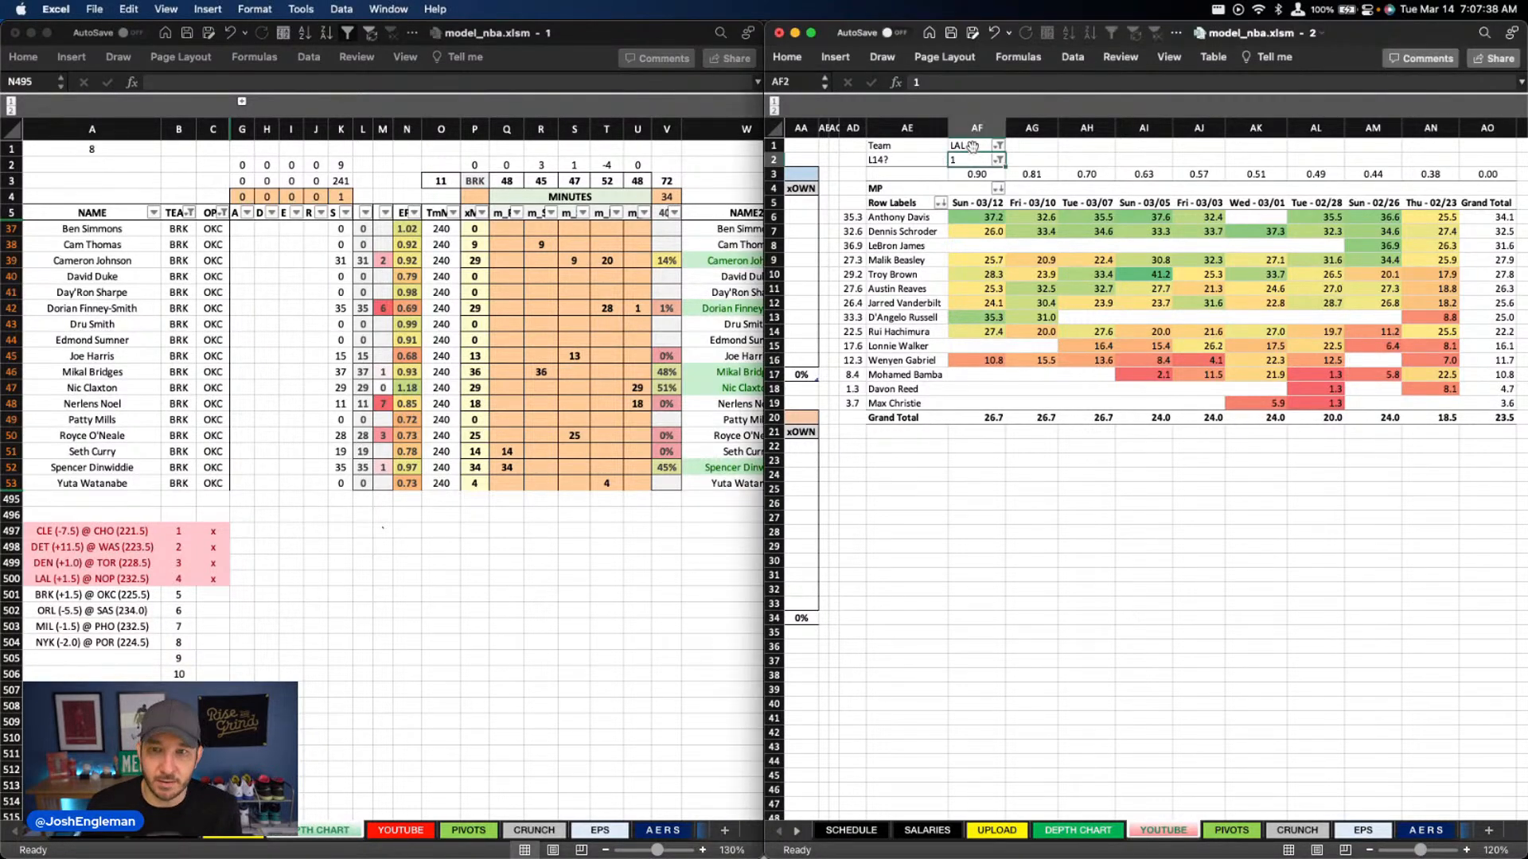
text(BRK)
key(Return)
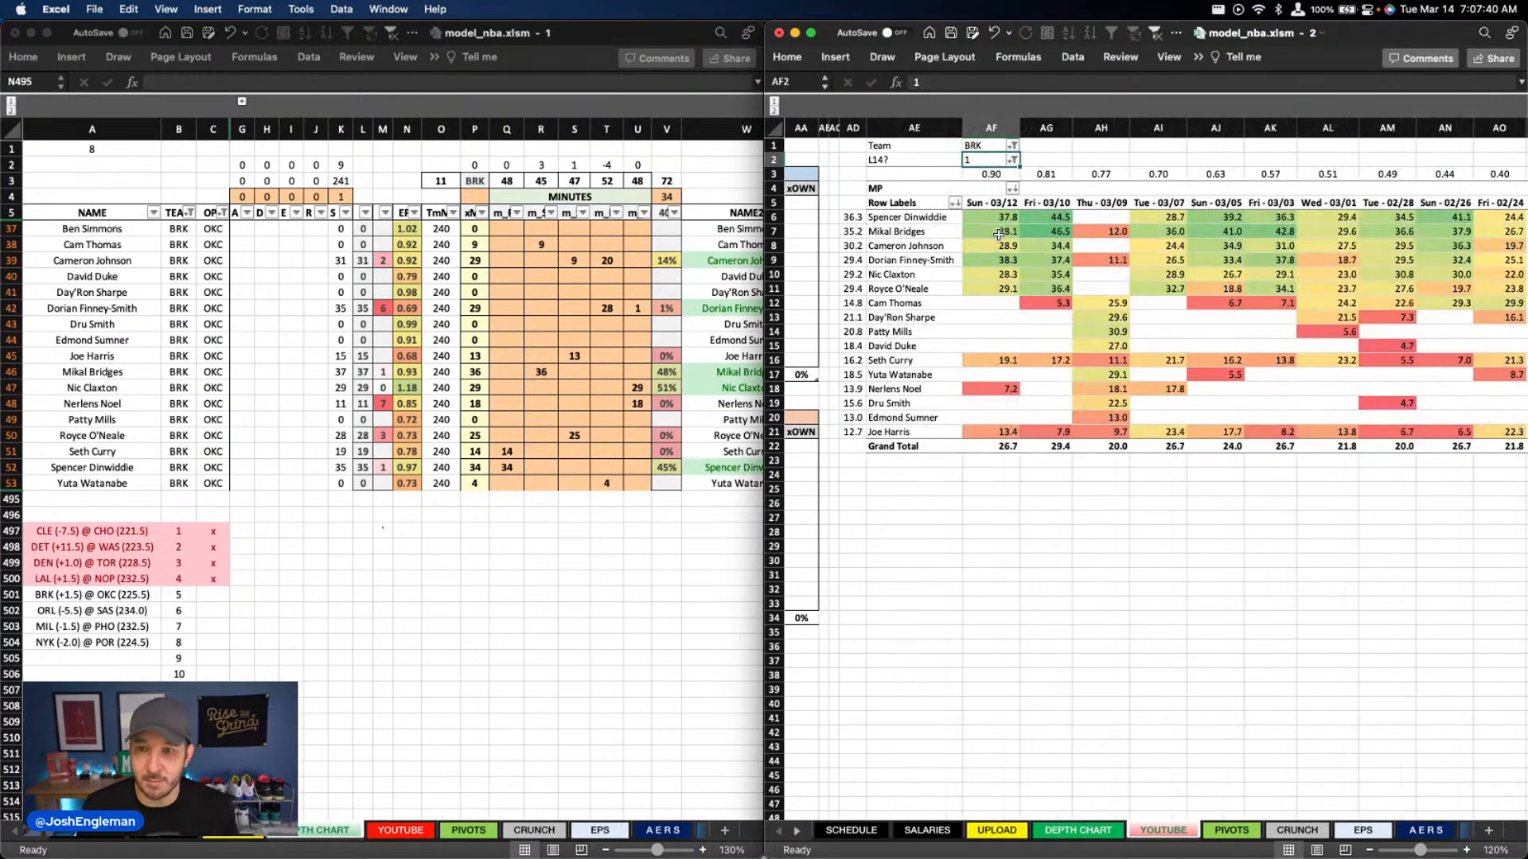
scroll(997, 234, right, 2)
scroll(997, 234, left, 2)
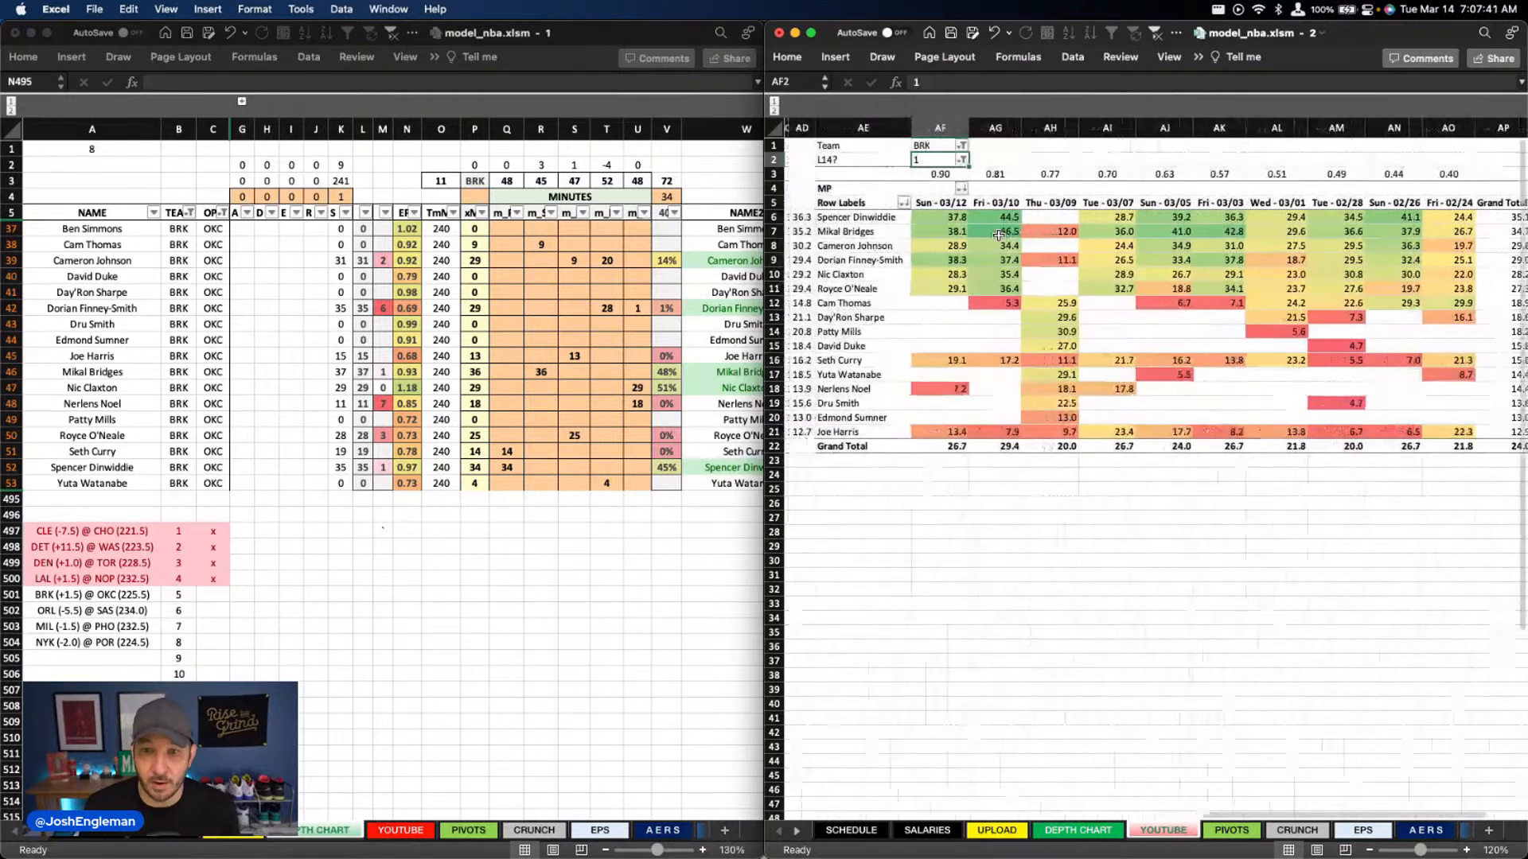
Clear all of Brooklyn's existing entries from the minutes columns Q through U on the depth chart
click(519, 249)
drag(506, 229, 637, 483)
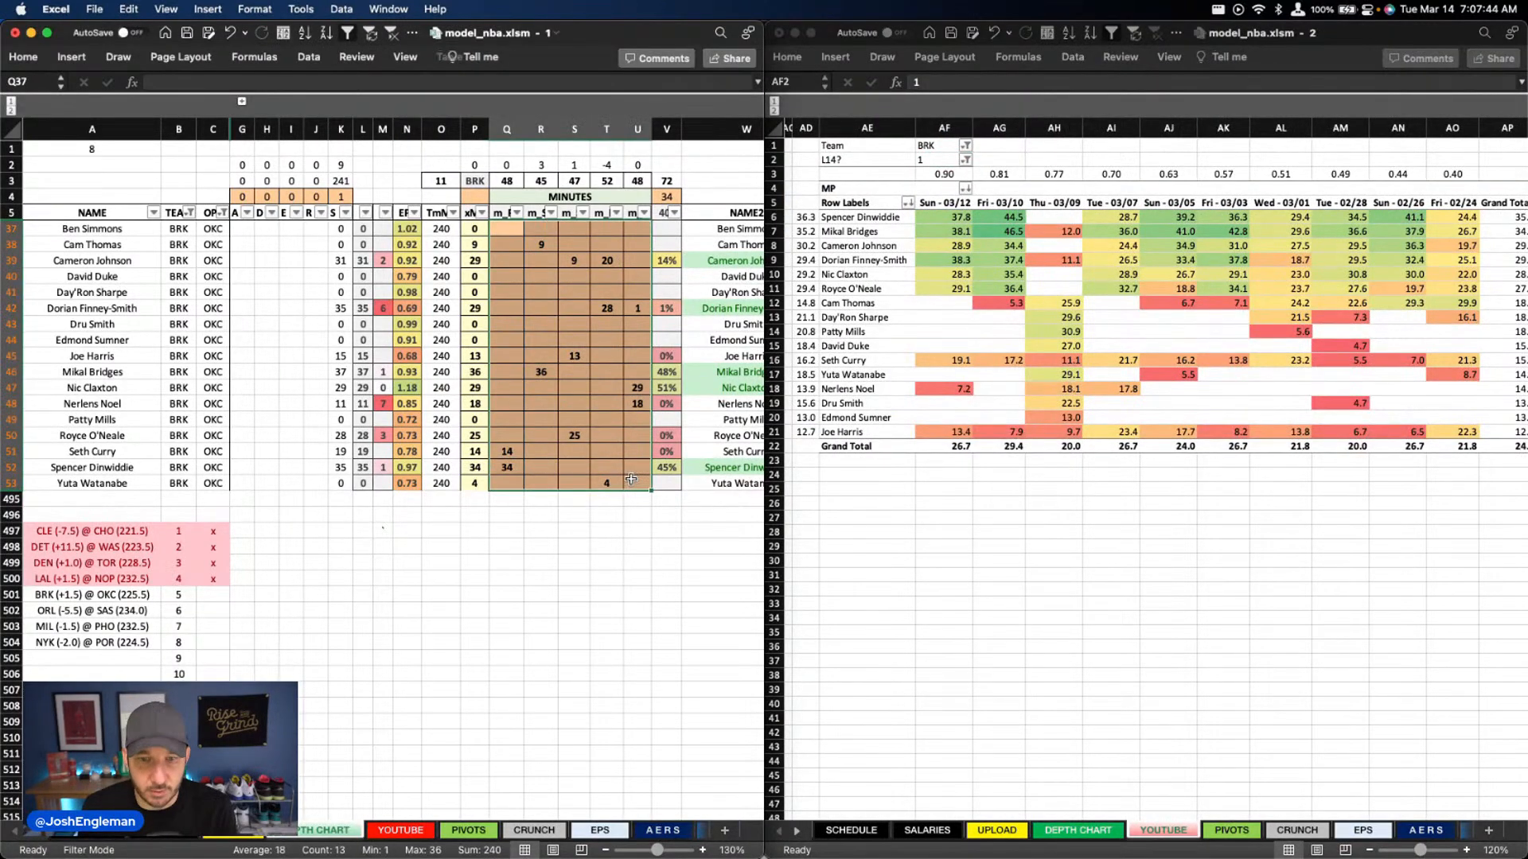
key(Delete)
Check Brooklyn's recent game minutes and enter 35 minutes for Spencer Dinwiddie in column Q
click(493, 465)
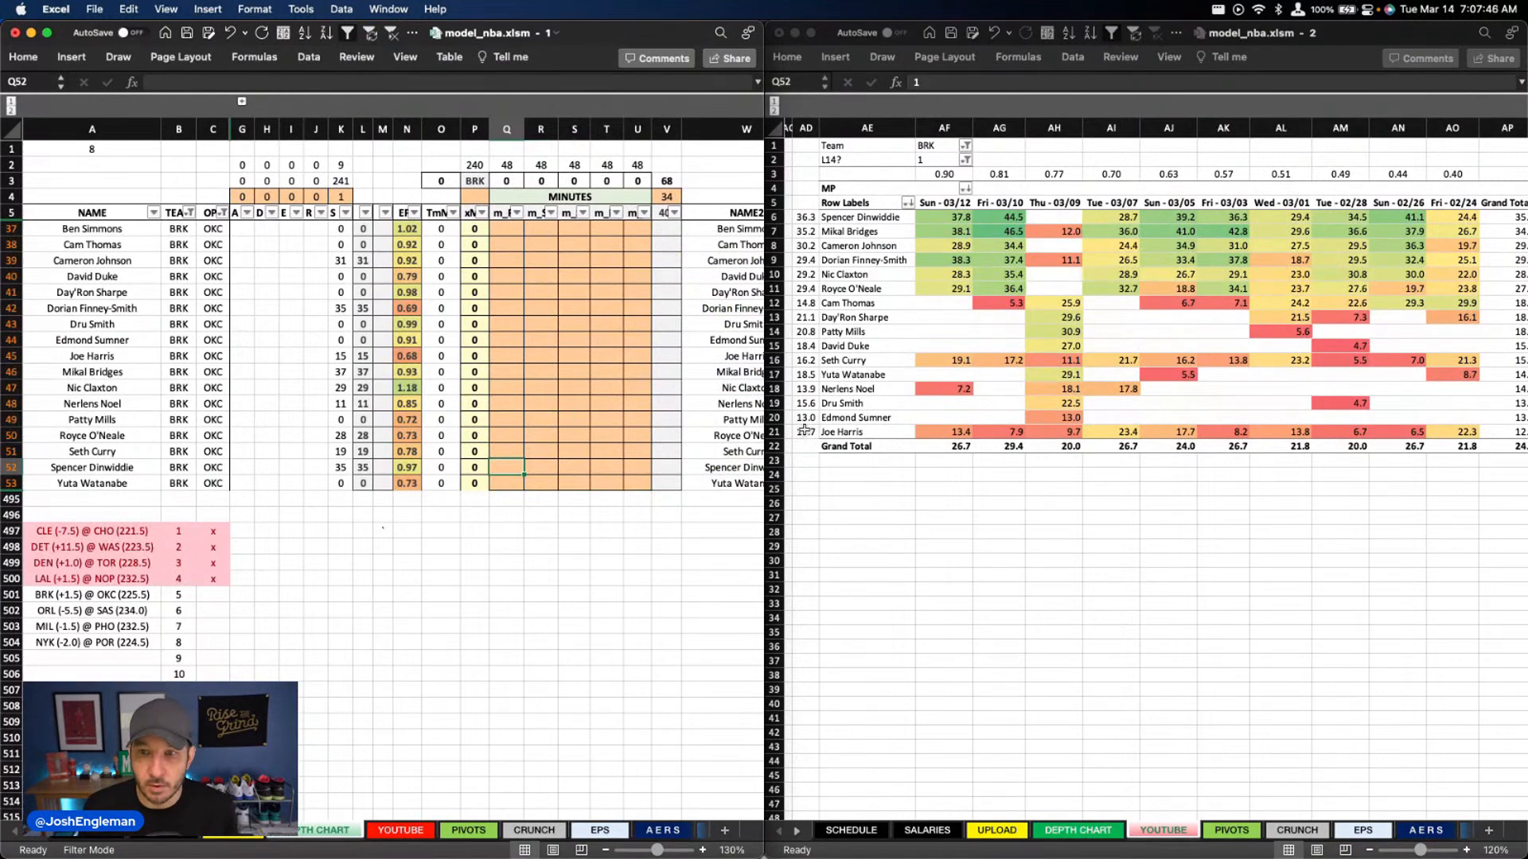
click(1086, 319)
drag(999, 218, 1010, 435)
click(1189, 403)
click(502, 398)
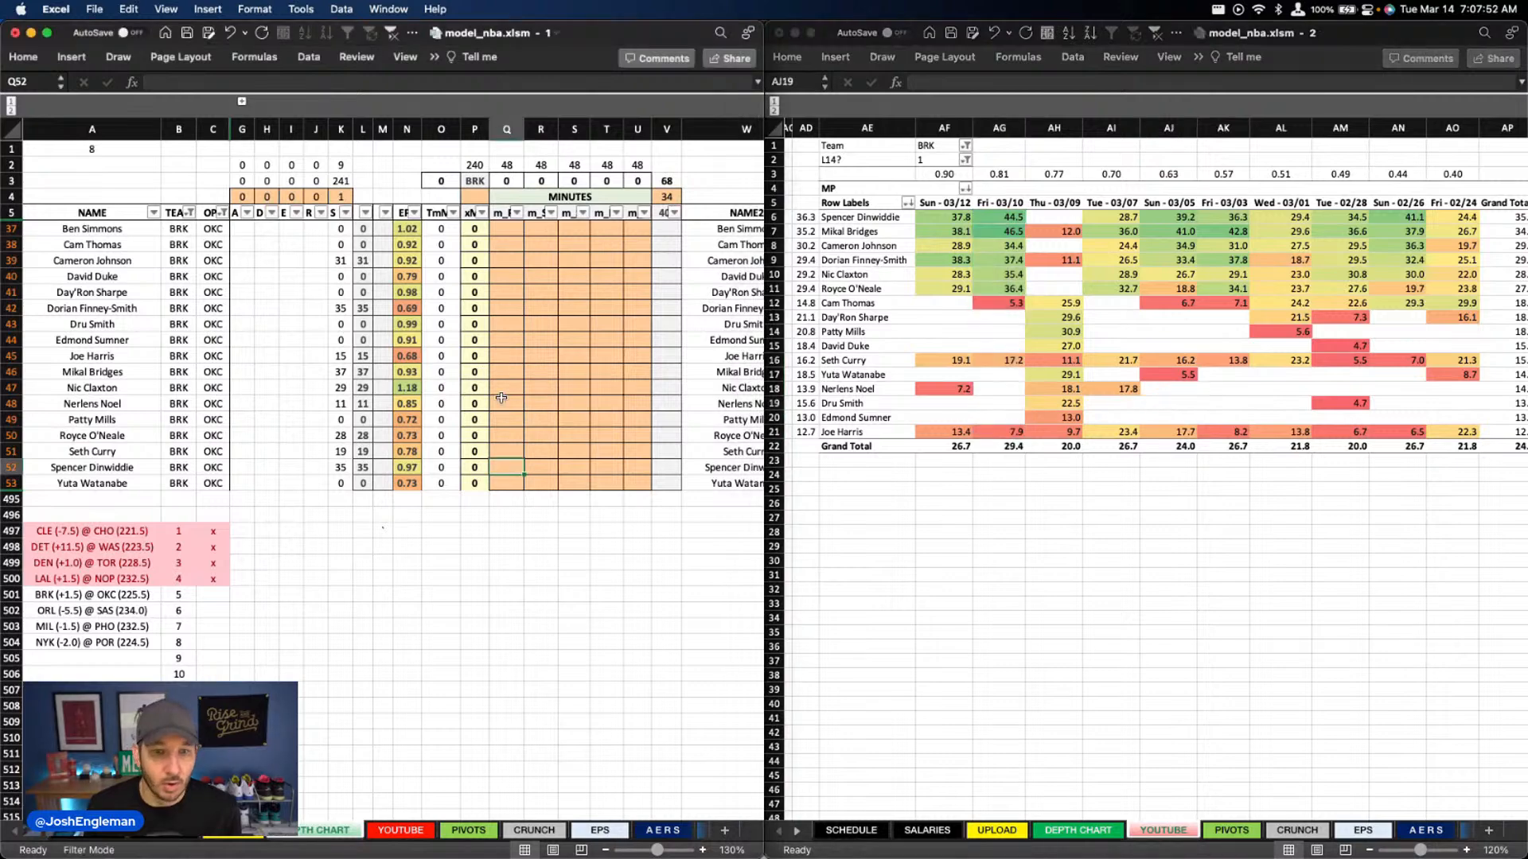
text(35)
key(Return)
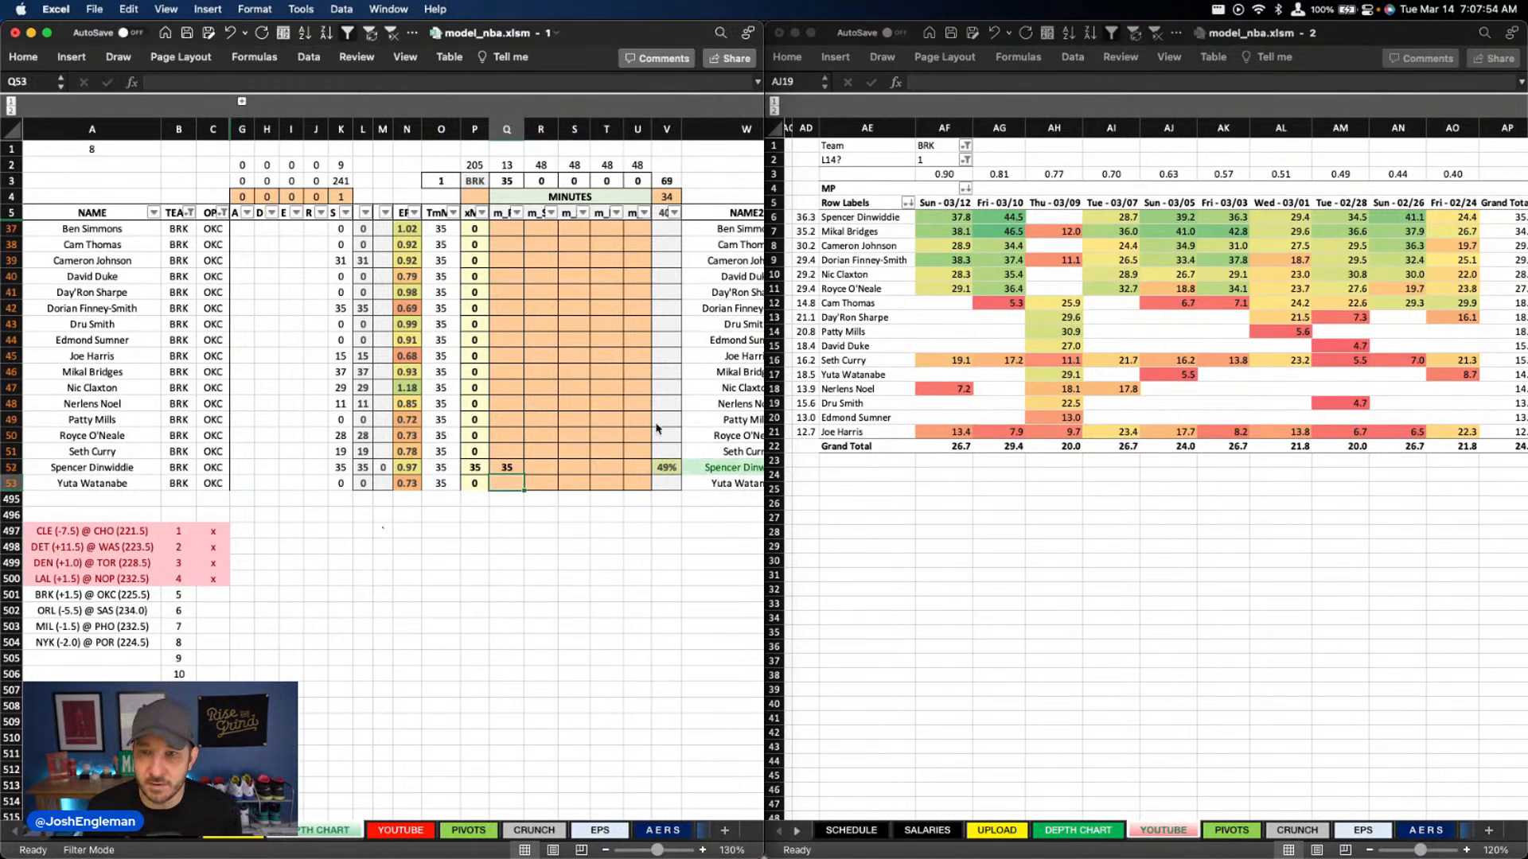
Enter 29 minutes for Nic Claxton in column U
click(561, 369)
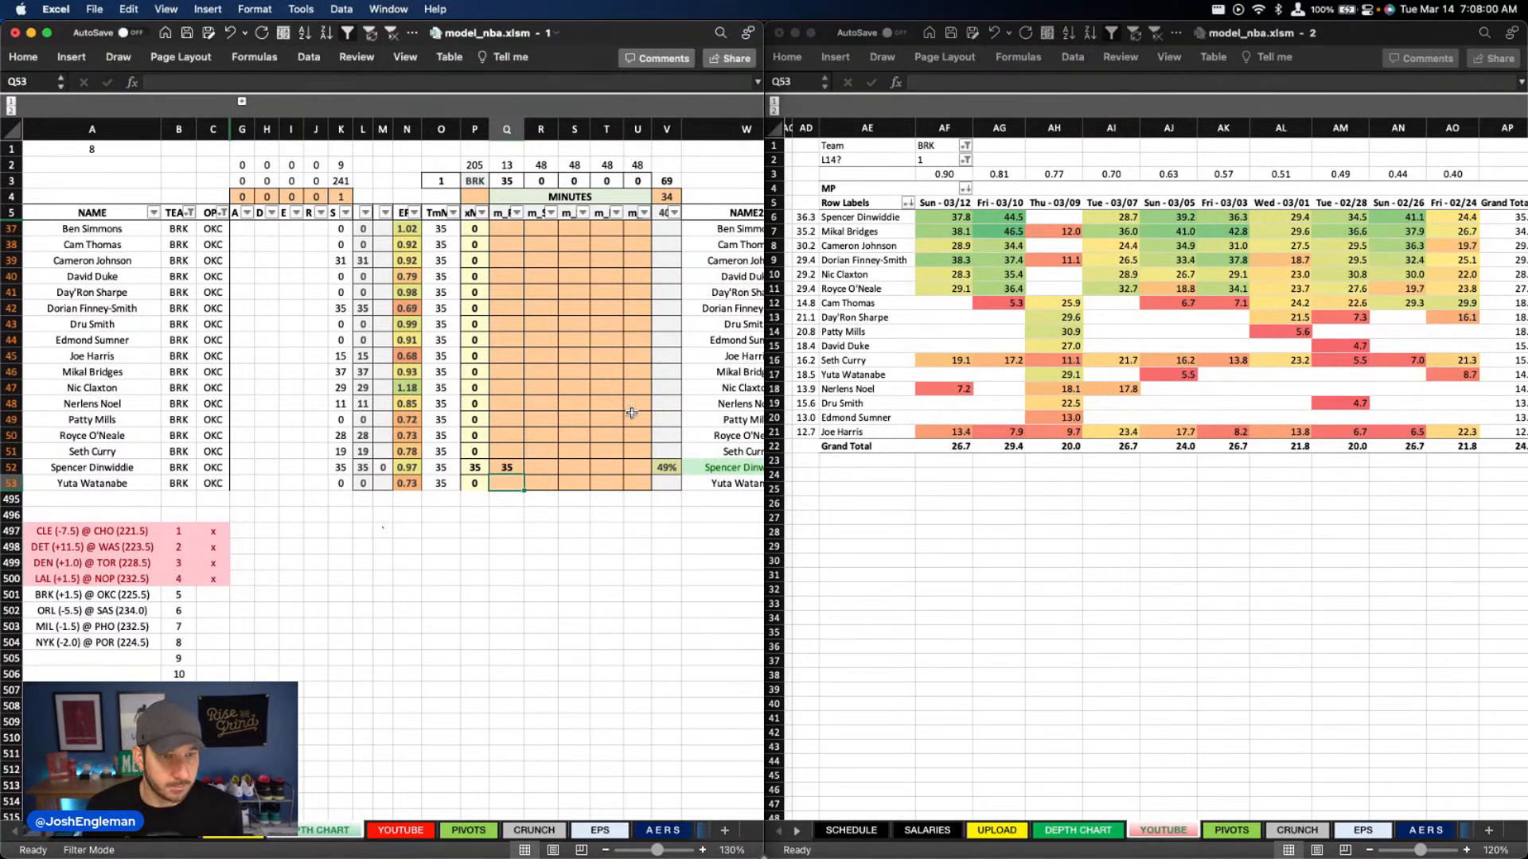
click(643, 388)
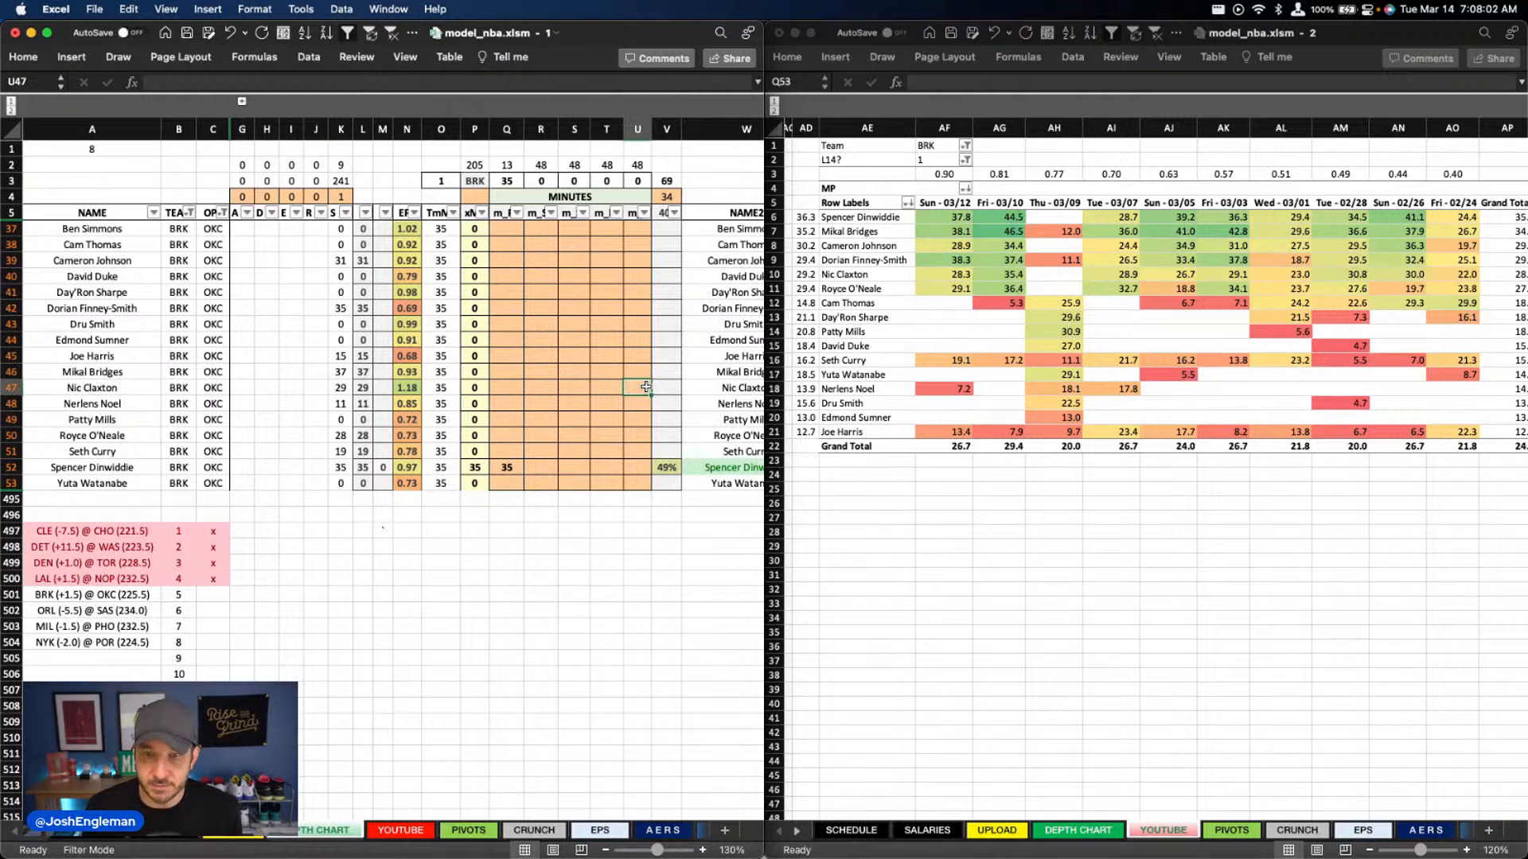
text(29)
key(Return)
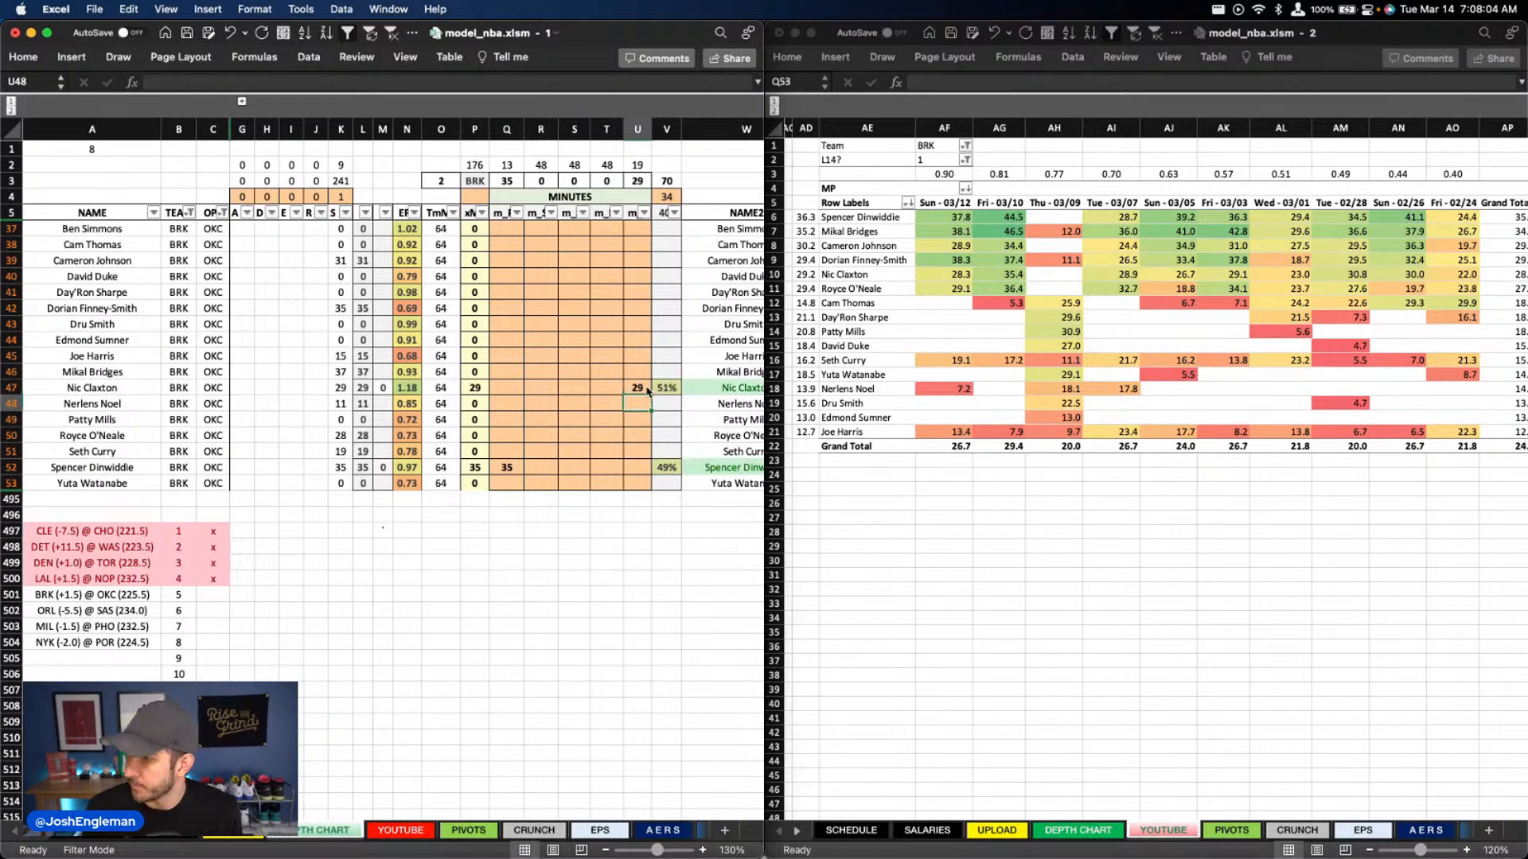
Check Dorian Finney-Smith's minutes in recent games and enter 33 minutes for him in column T
key(Left)
key(Up)
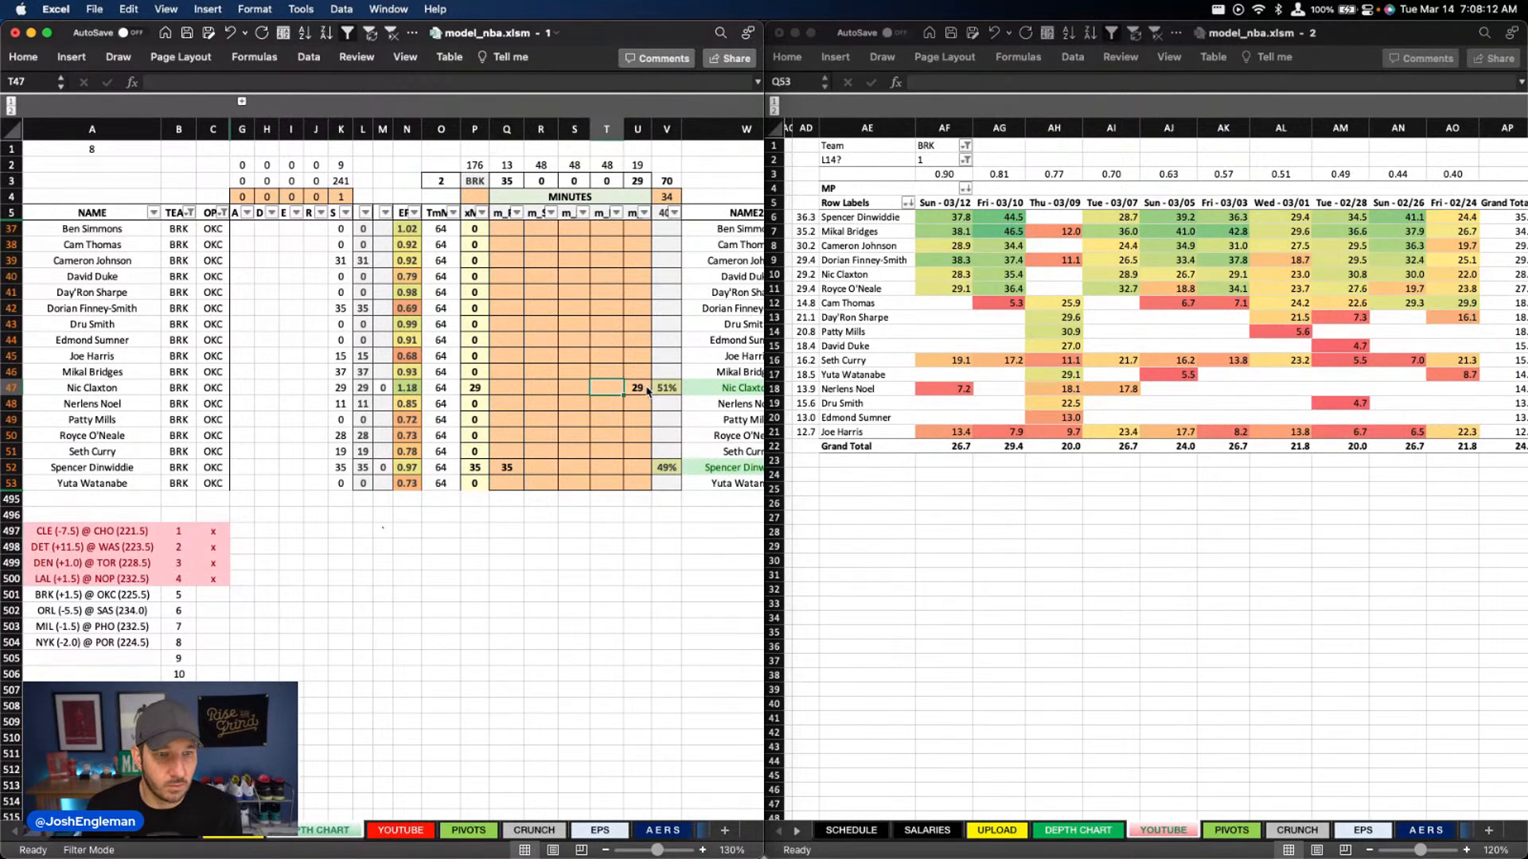
click(1026, 282)
click(1169, 403)
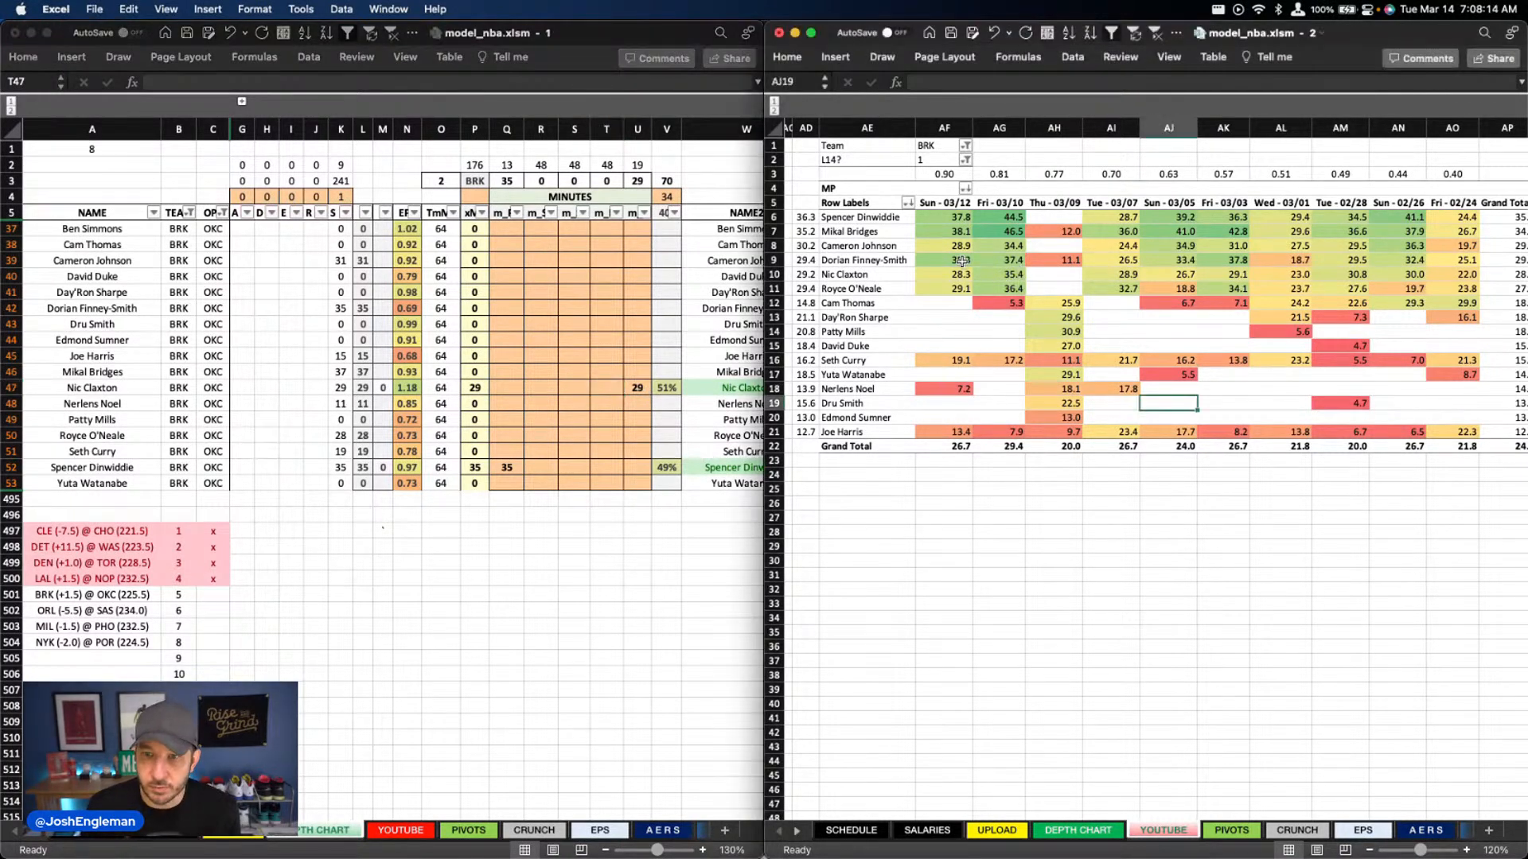
drag(945, 260, 998, 260)
super+click(1111, 260)
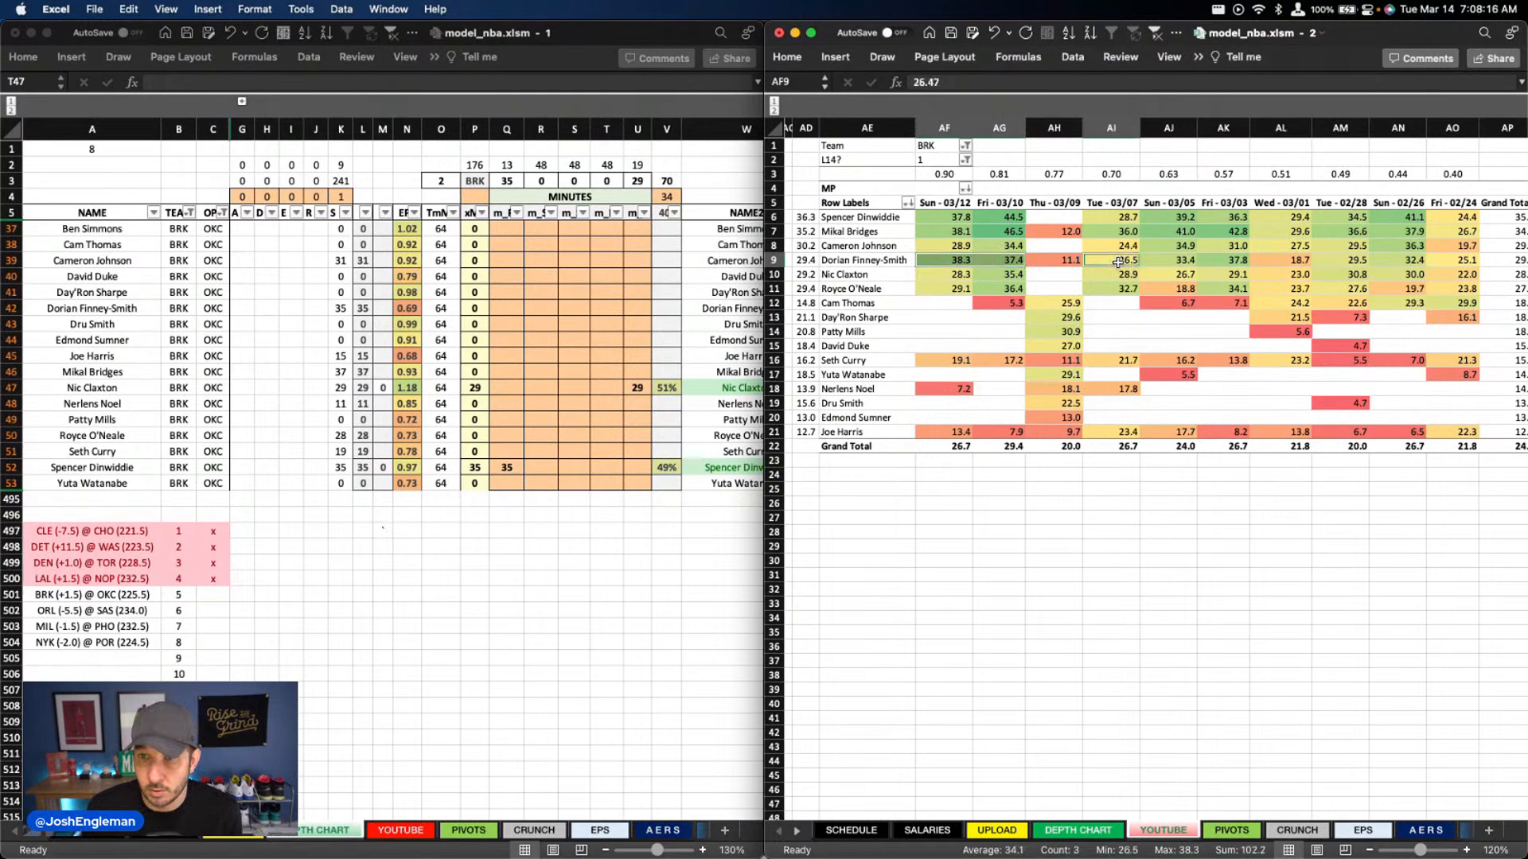
click(570, 260)
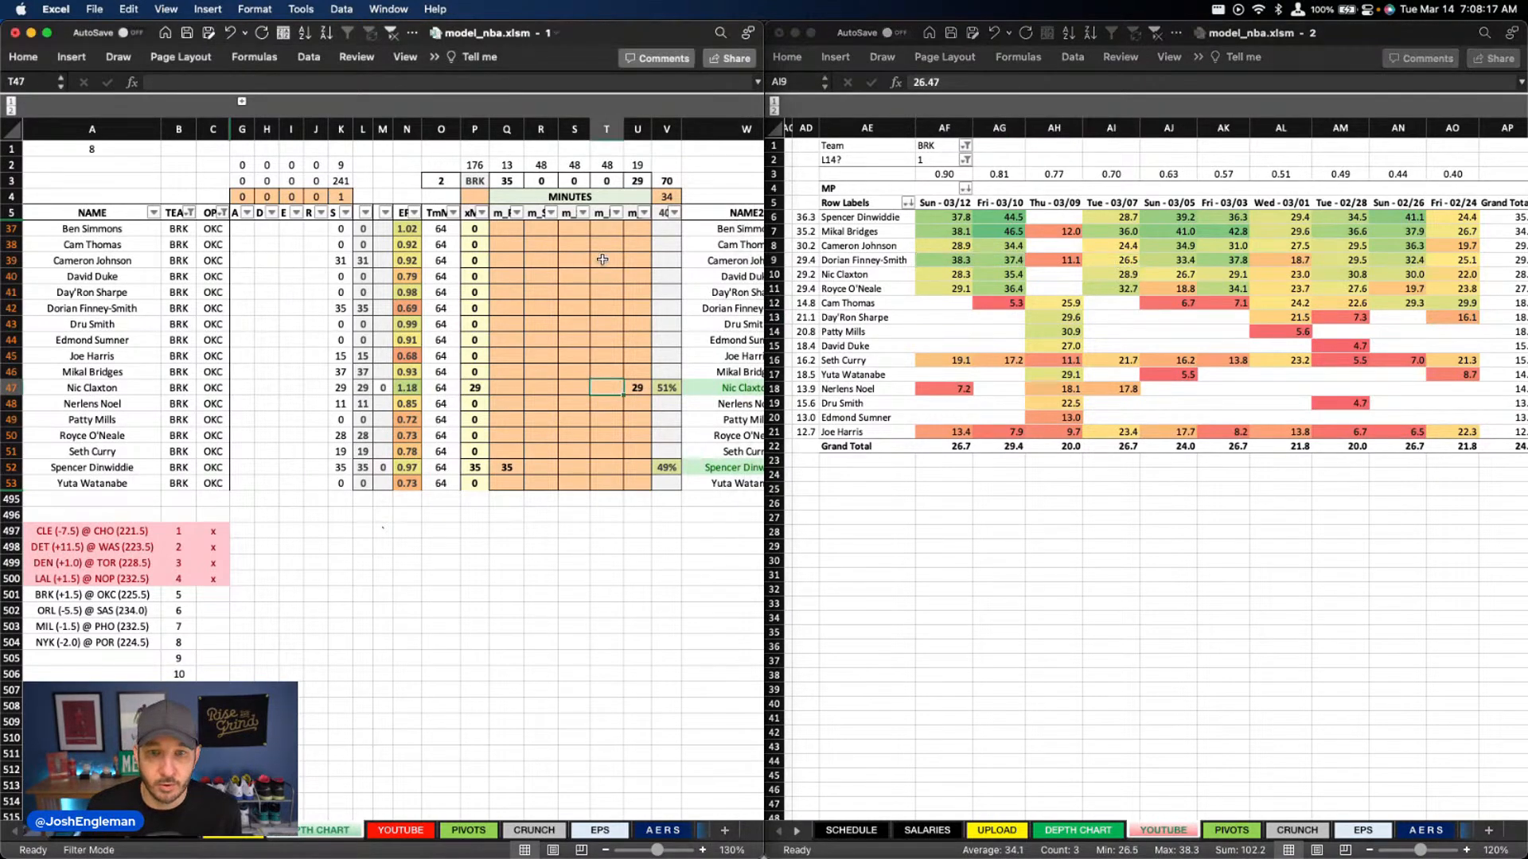
click(620, 309)
text(33)
key(Return)
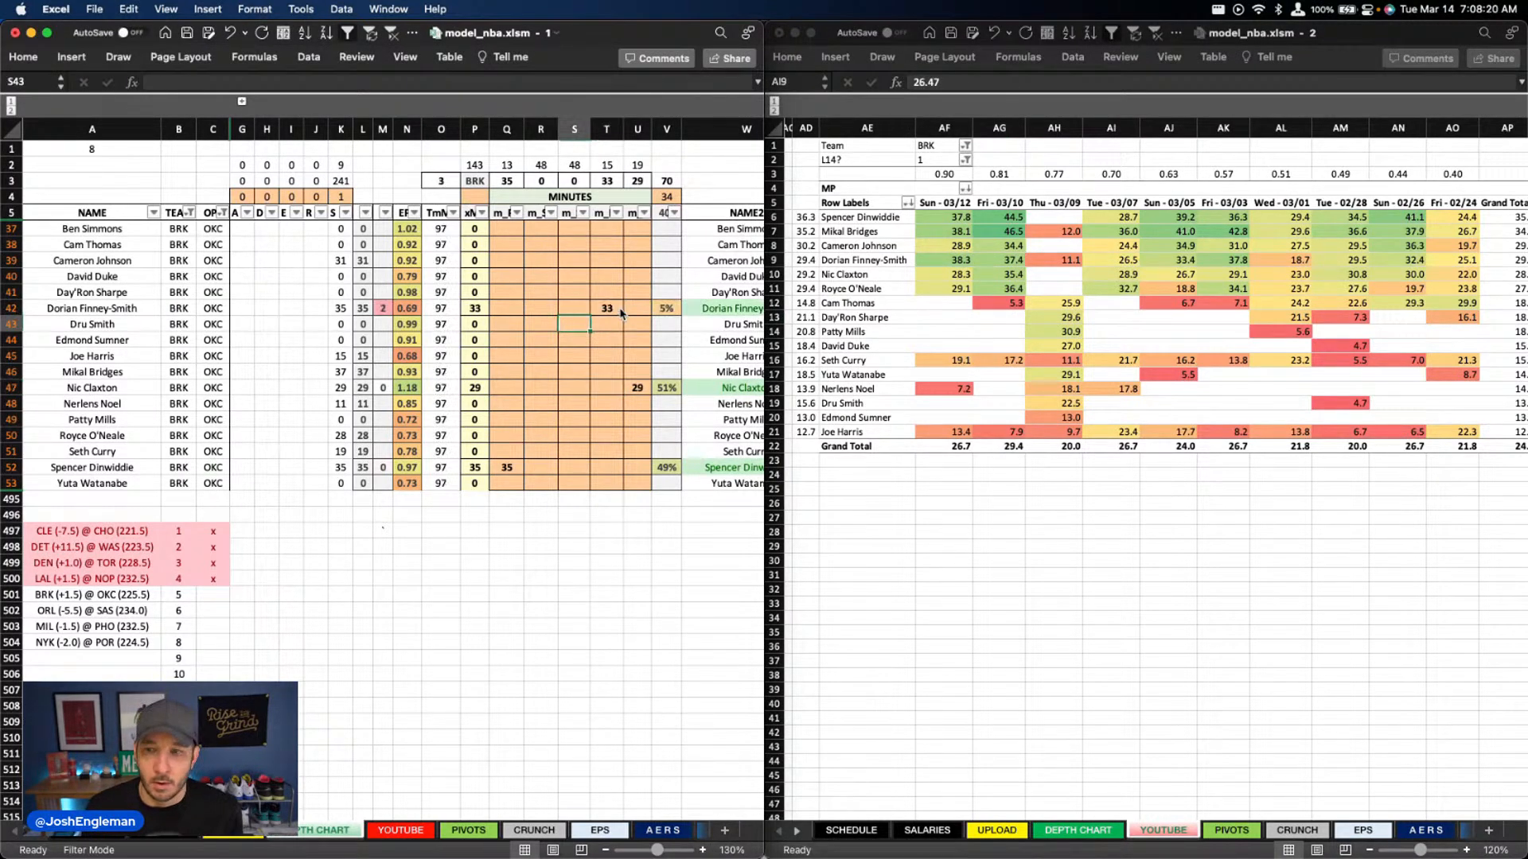
key(Up)
key(Up)
key(Up)
key(Up)
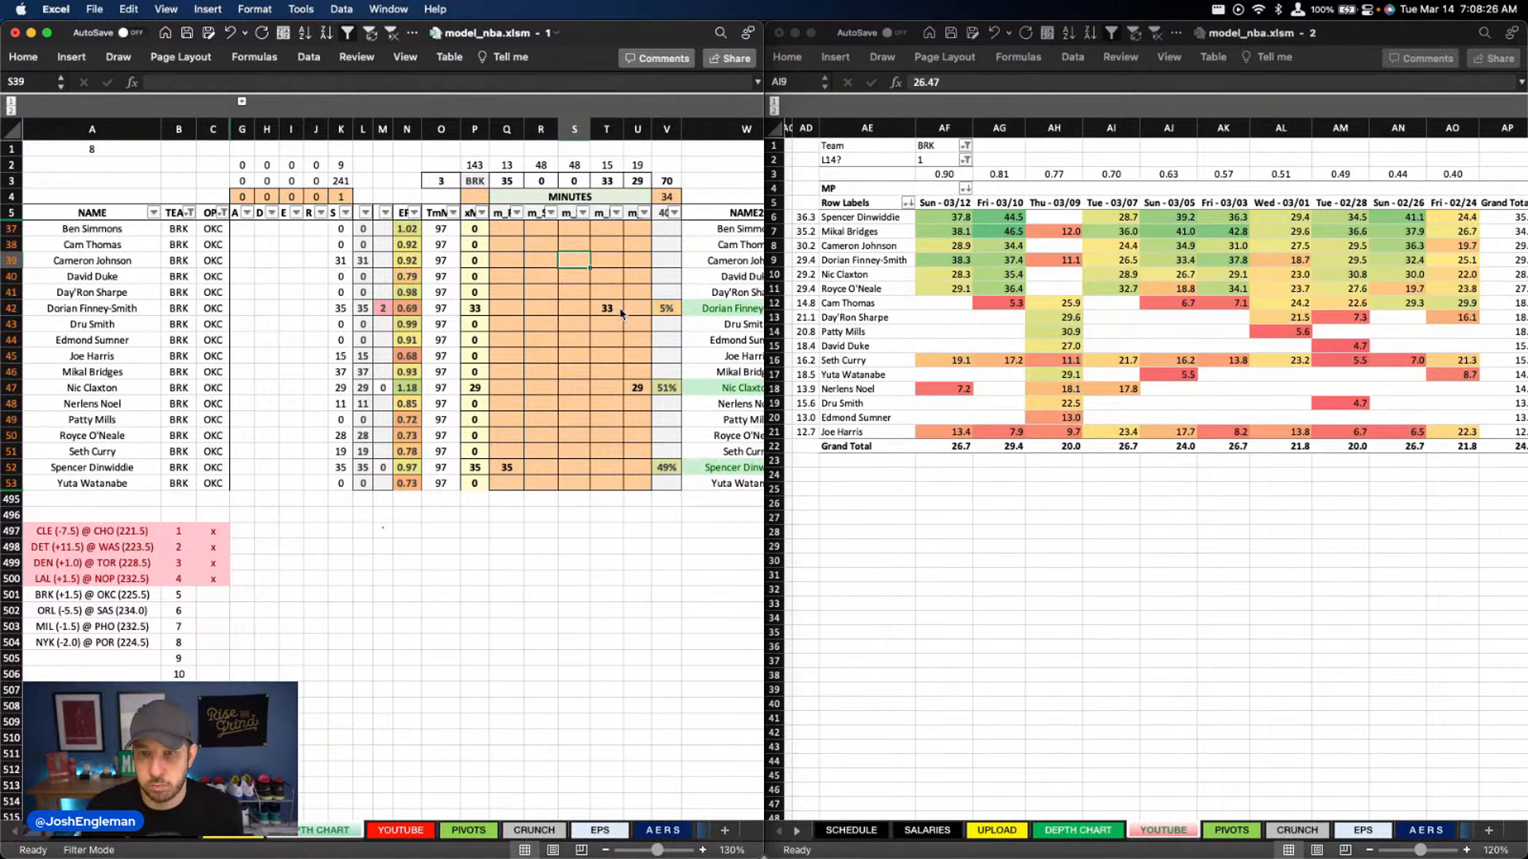
text(31)
key(Return)
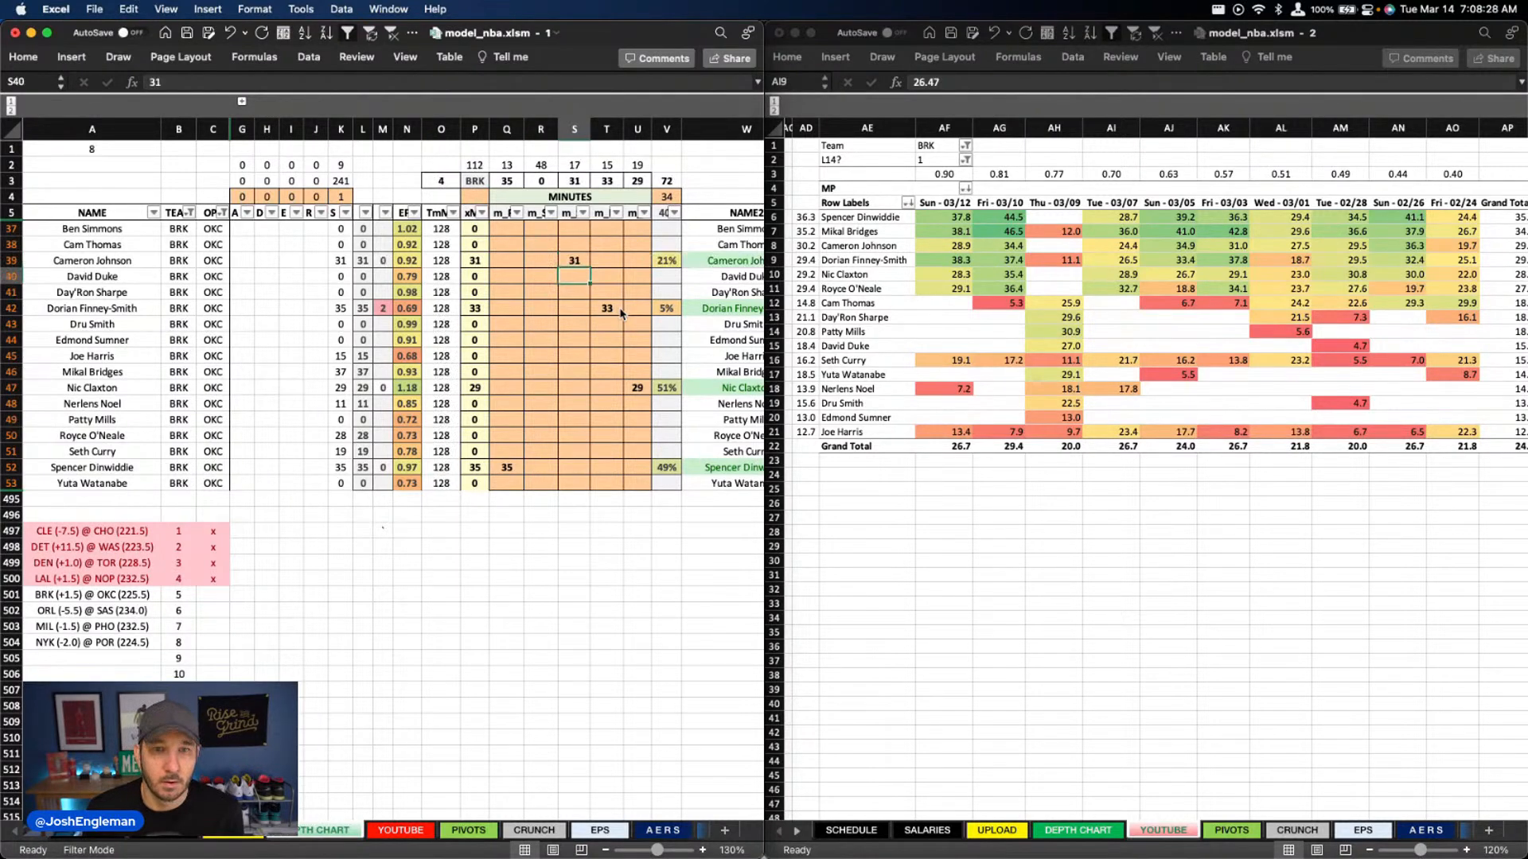
Enter 36 minutes for Mikal Bridges in column R
key(Left)
key(Down)
key(Down)
key(Down)
key(Down)
key(Down)
key(Down)
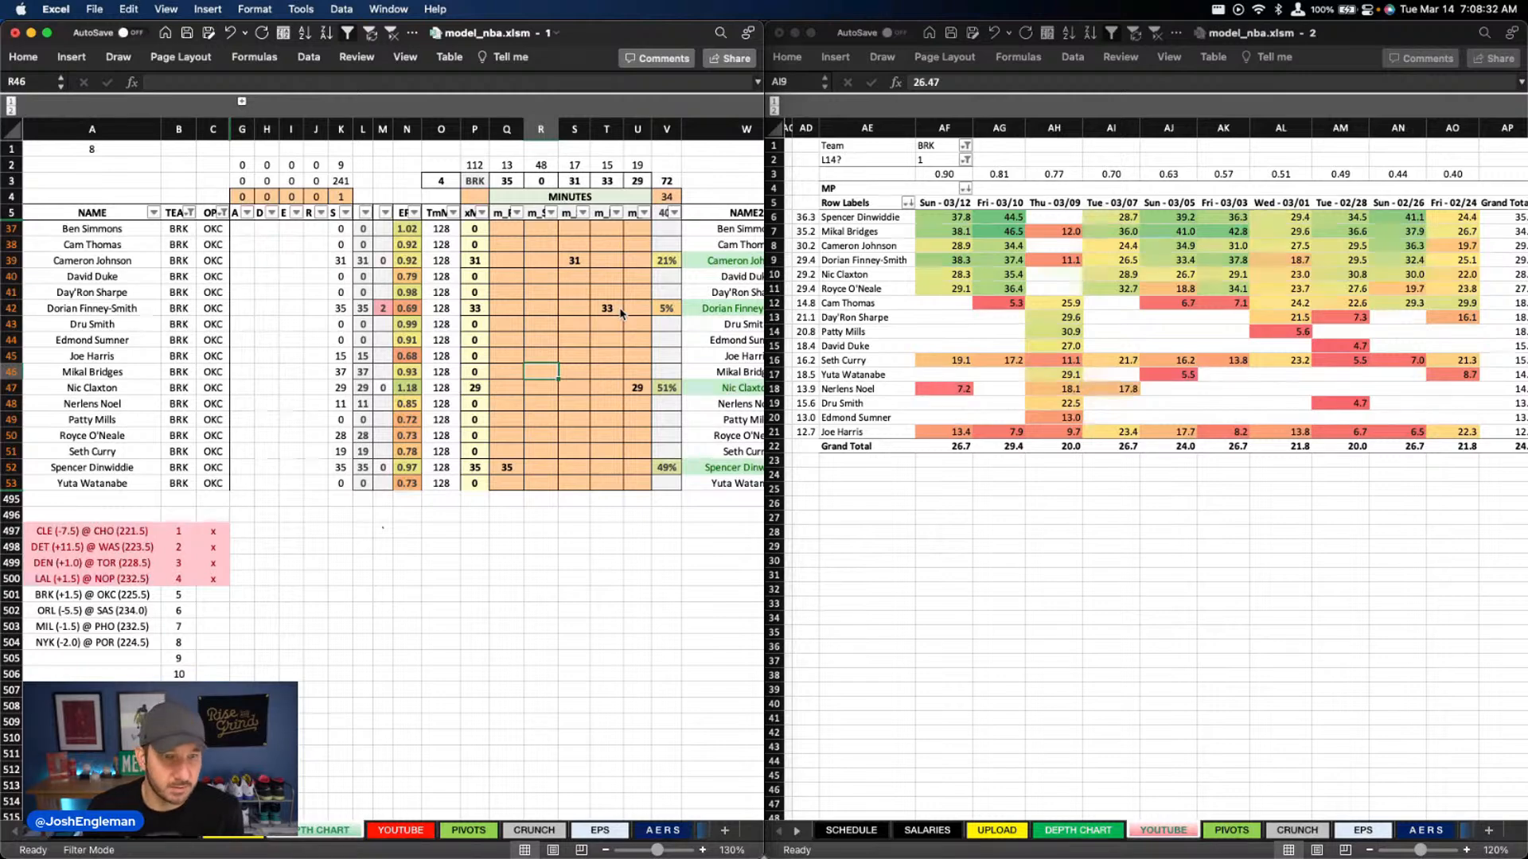
text(36)
key(Return)
key(Right)
key(Right)
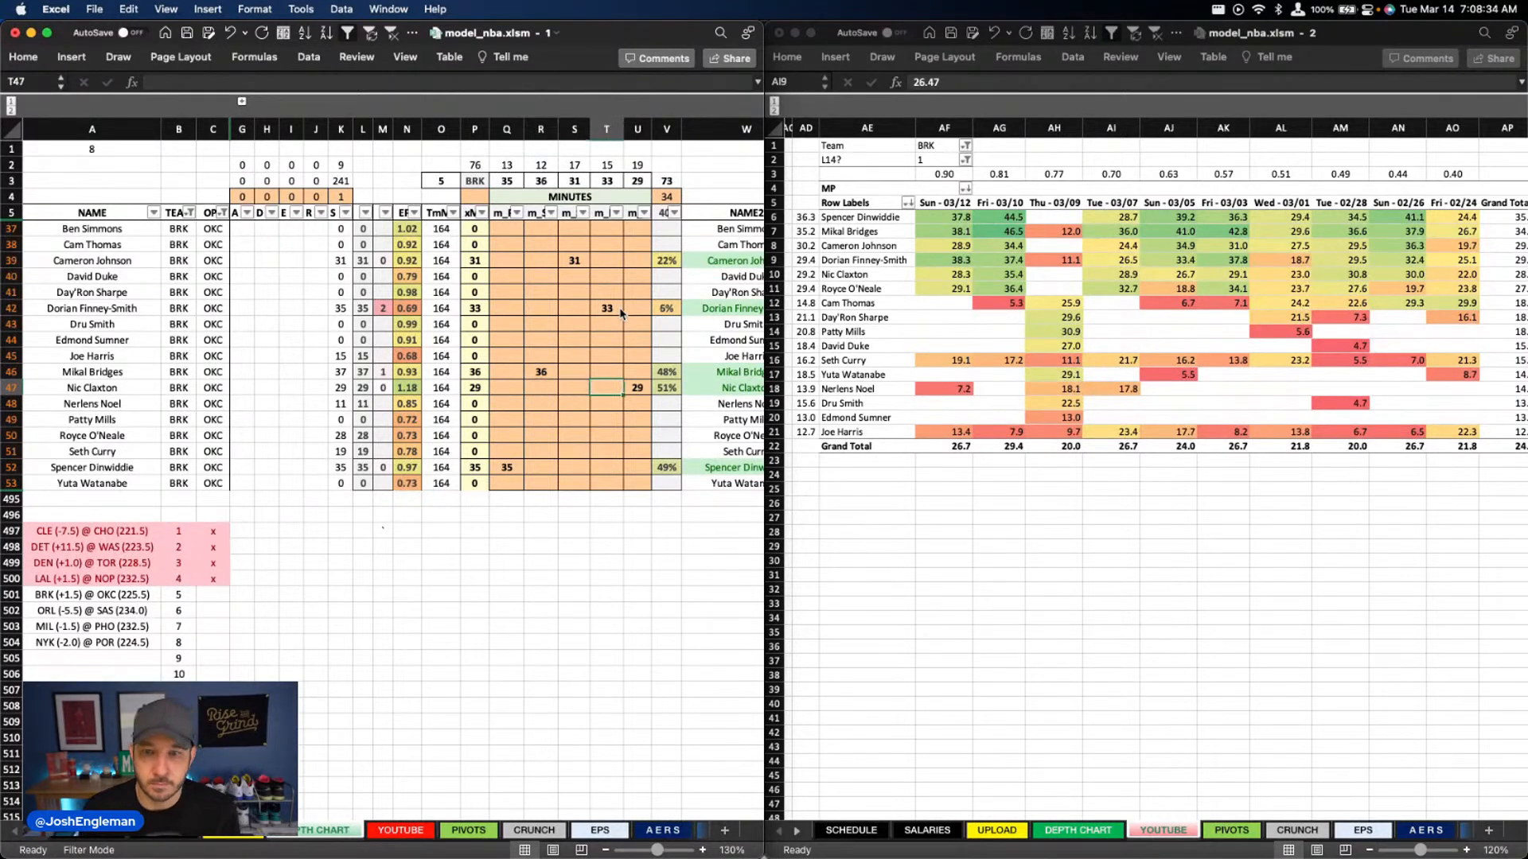
key(Right)
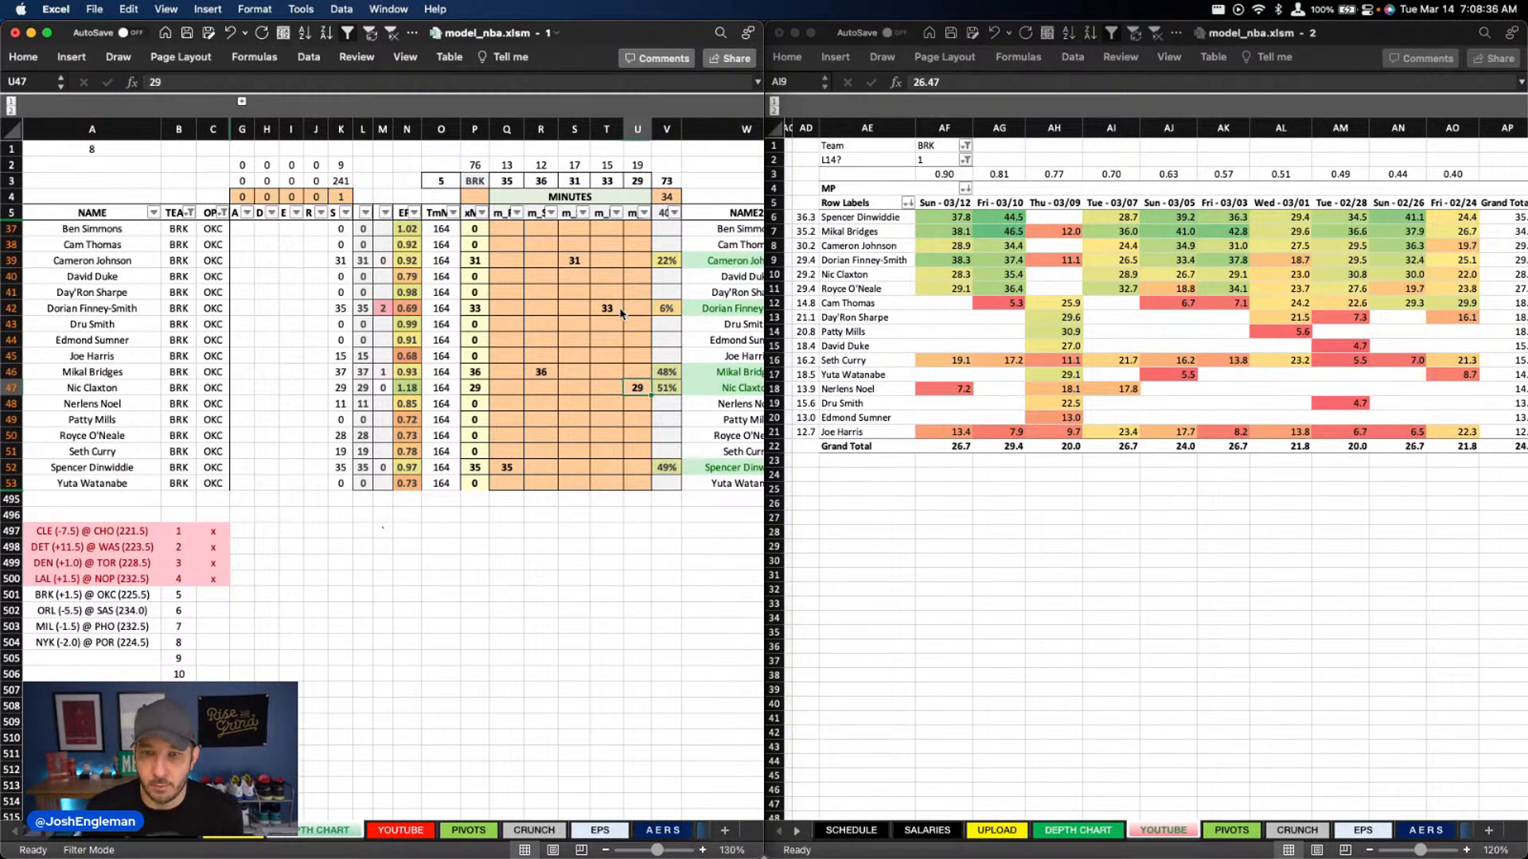
Enter 29 minutes for Royce O'Neale in column S
key(Left)
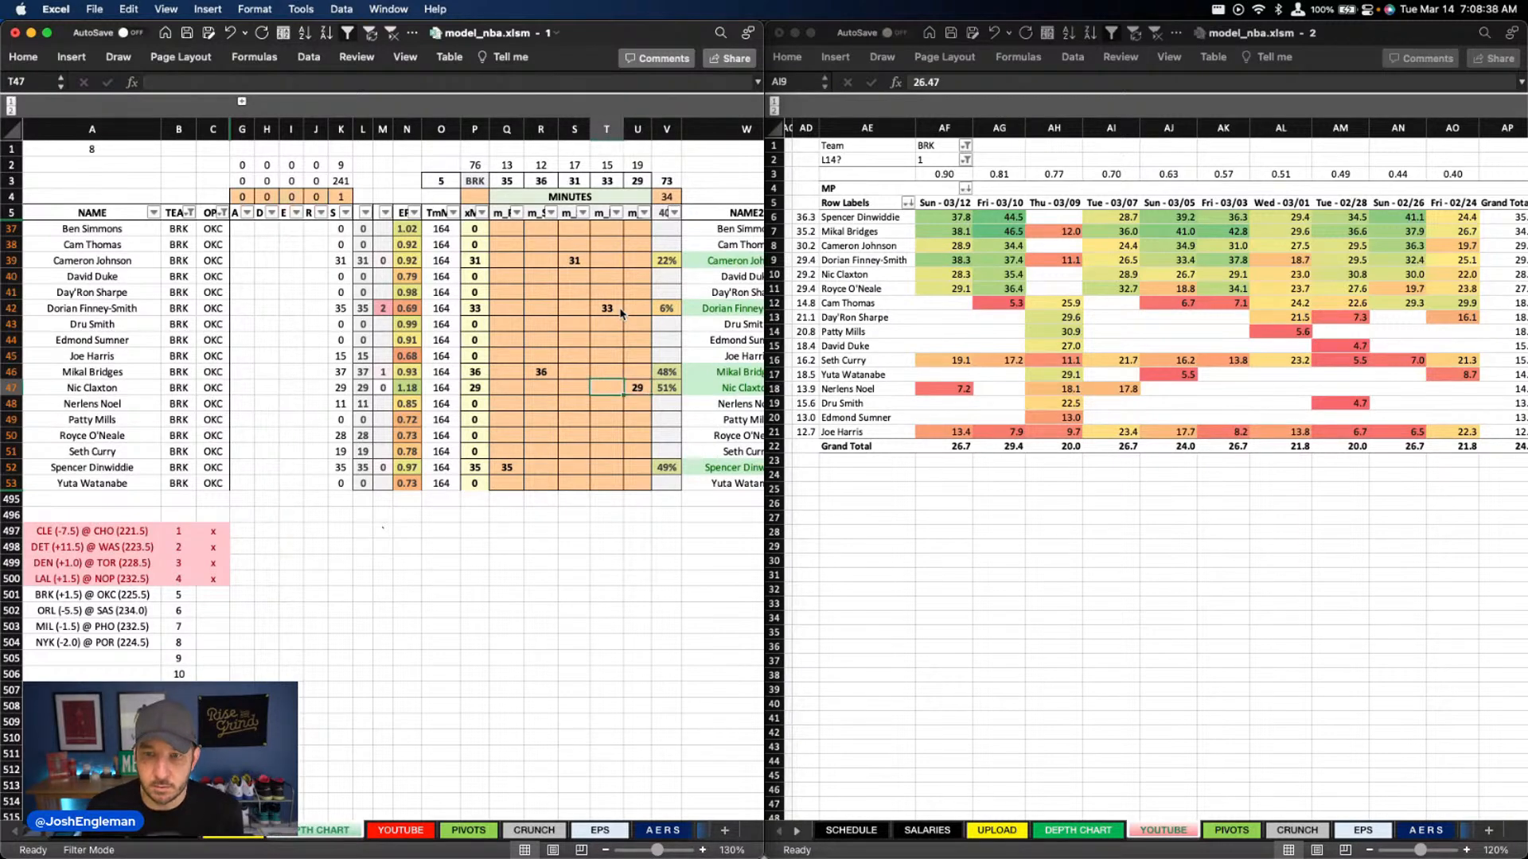
key(Down)
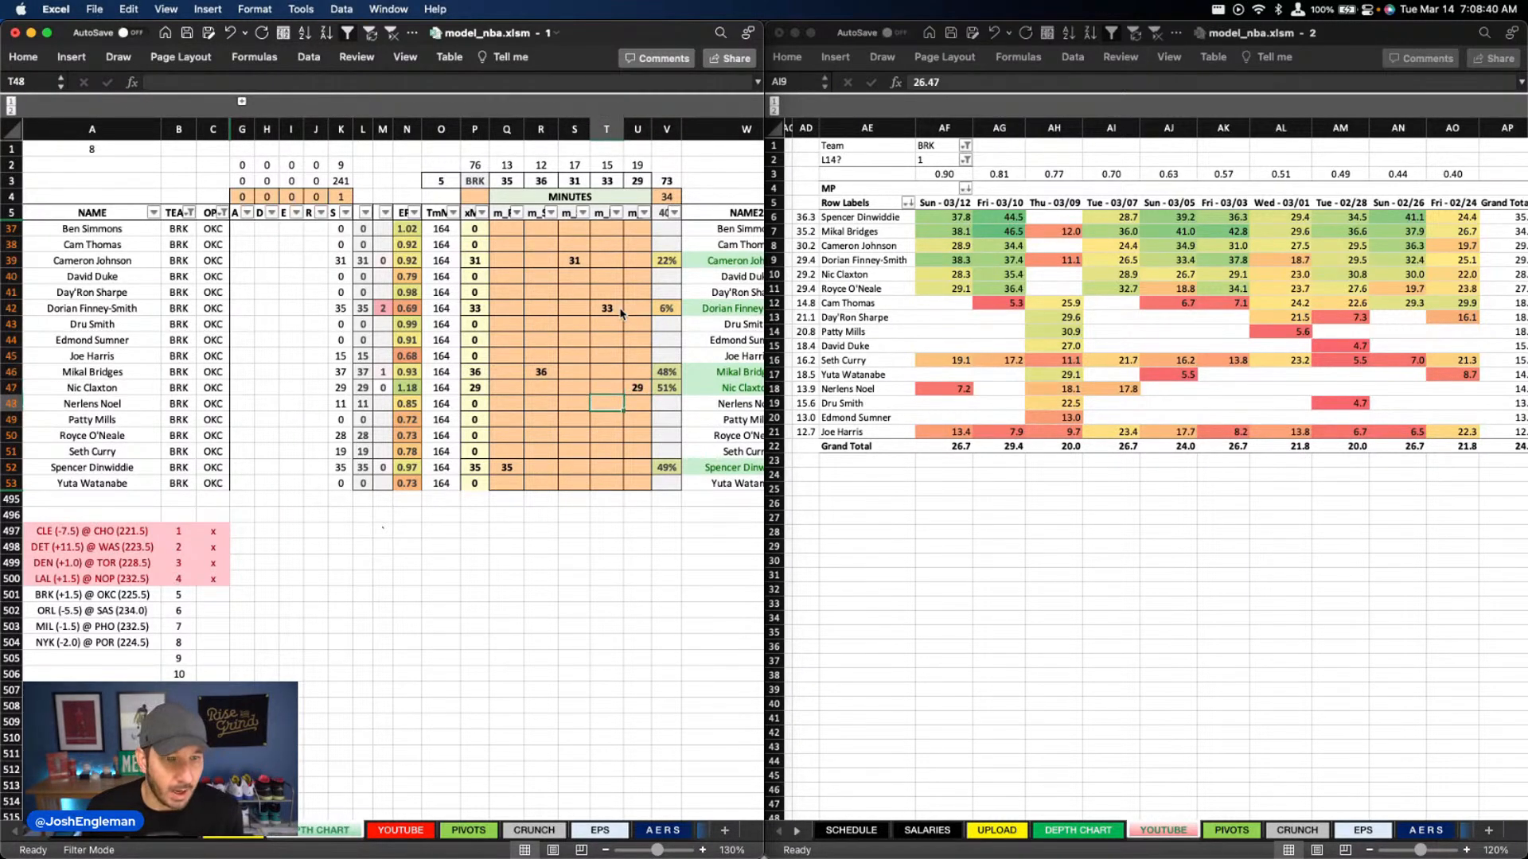
key(Down)
key(Down)
key(Left)
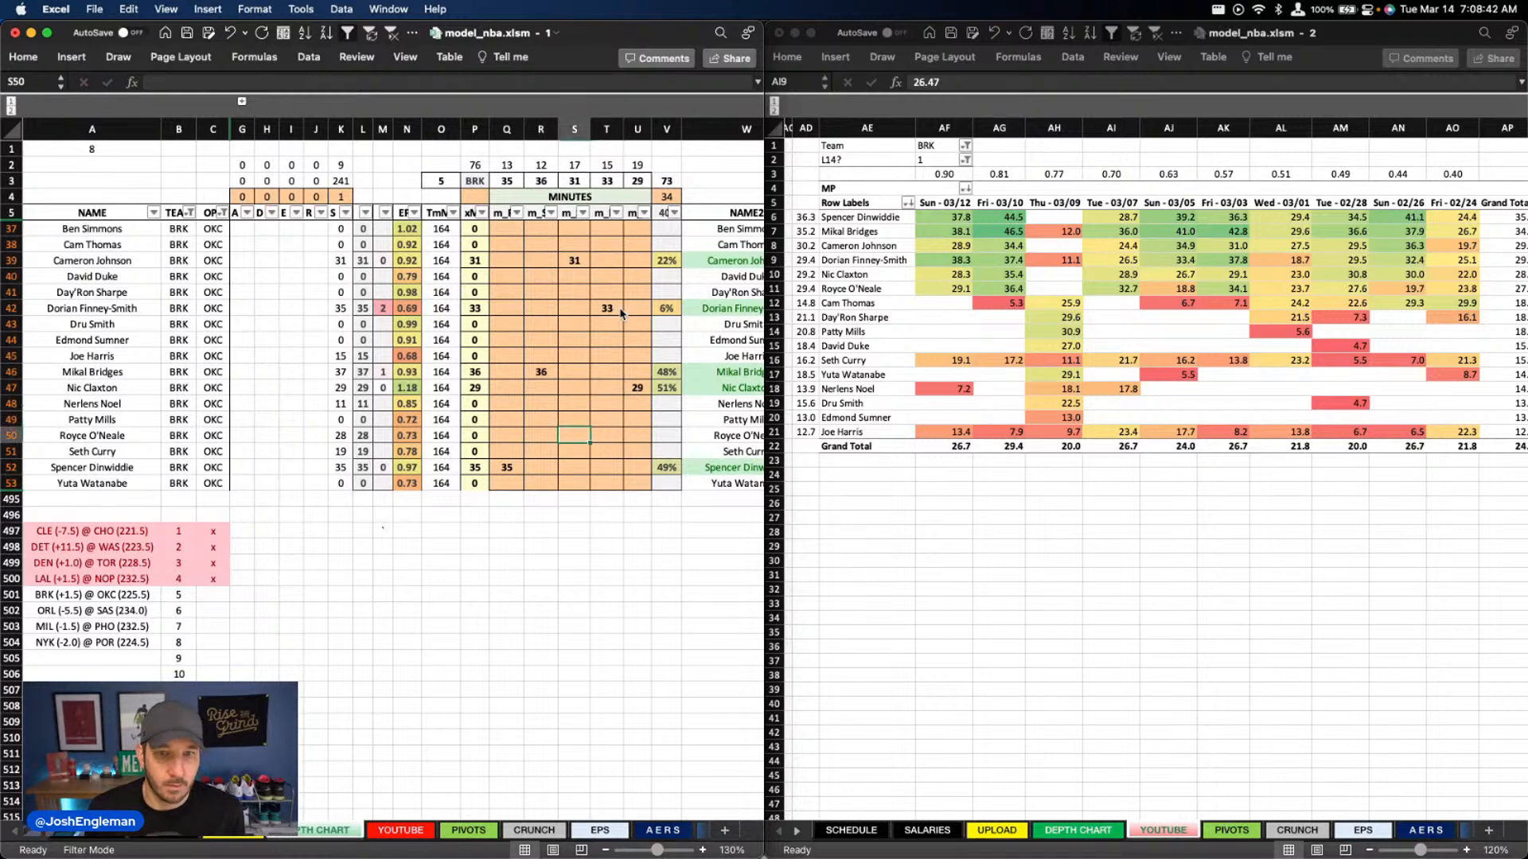
text(29)
key(Return)
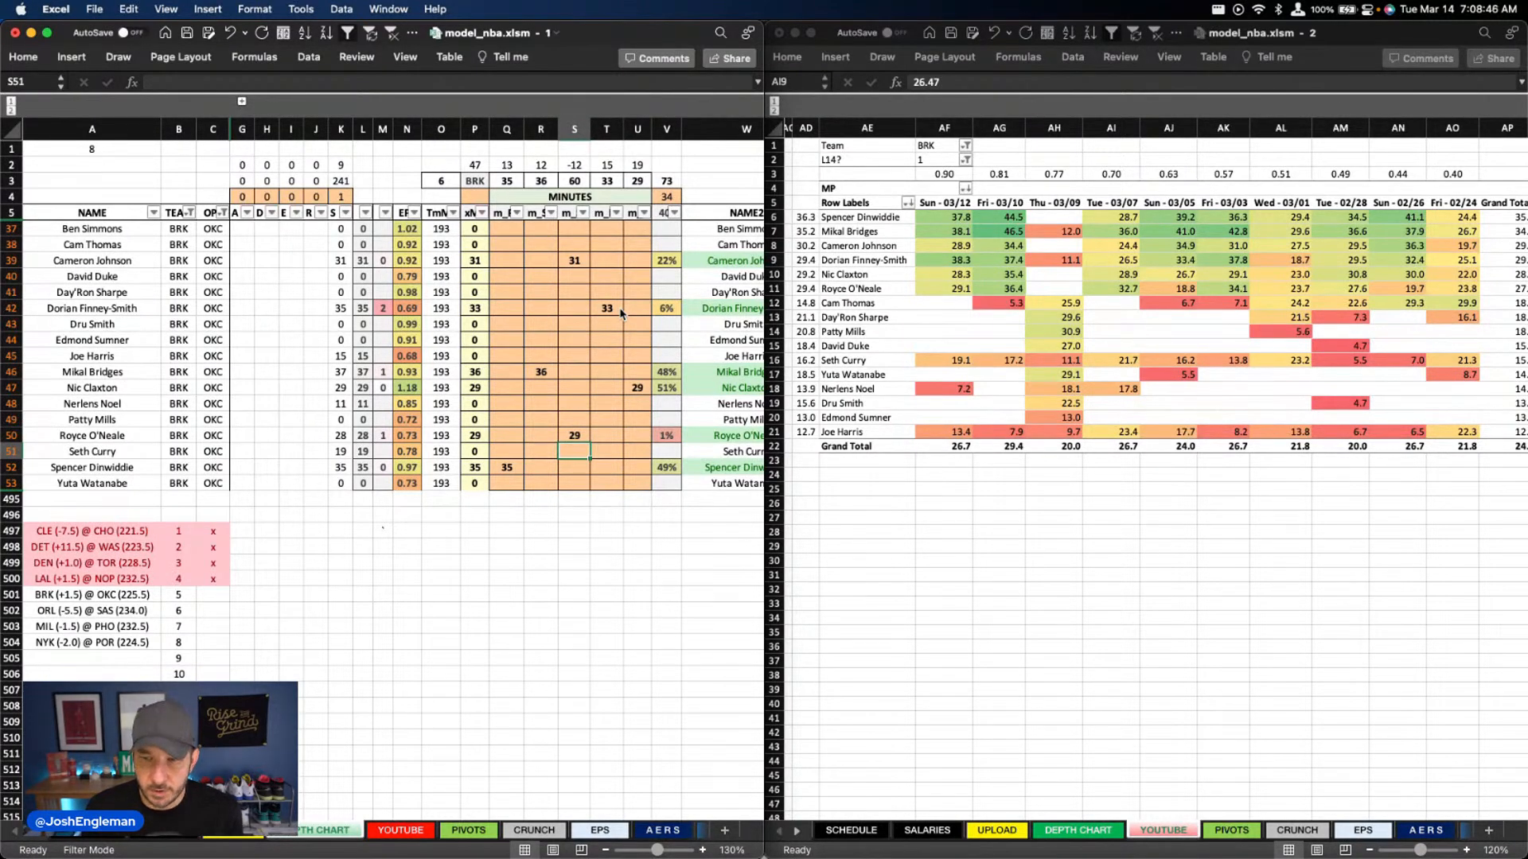
Enter Seth Curry's minutes as 13 in column Q and 5 in column R
key(Left)
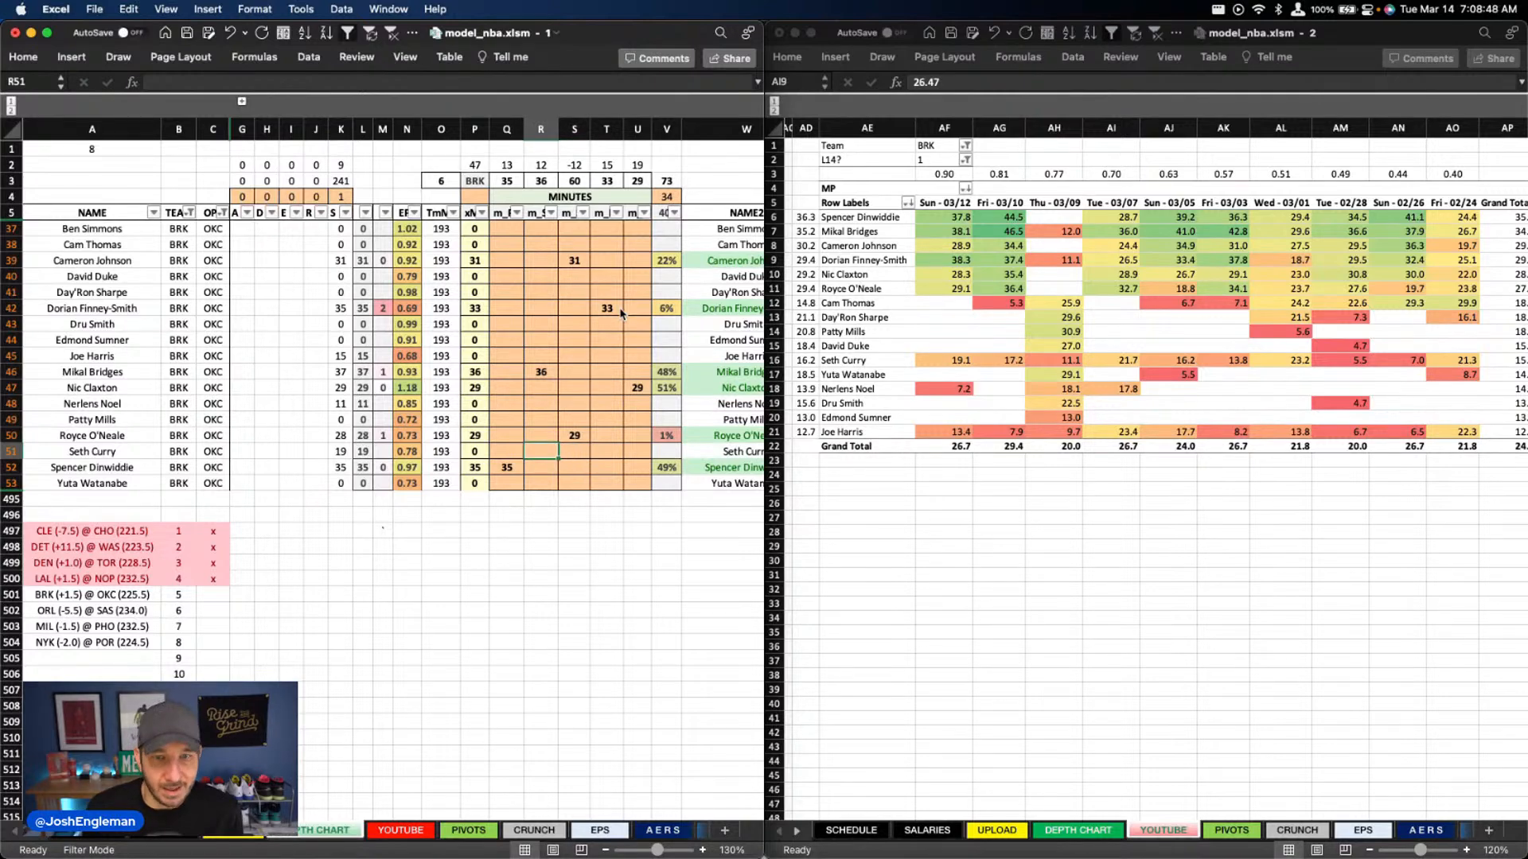
key(Left)
text(13)
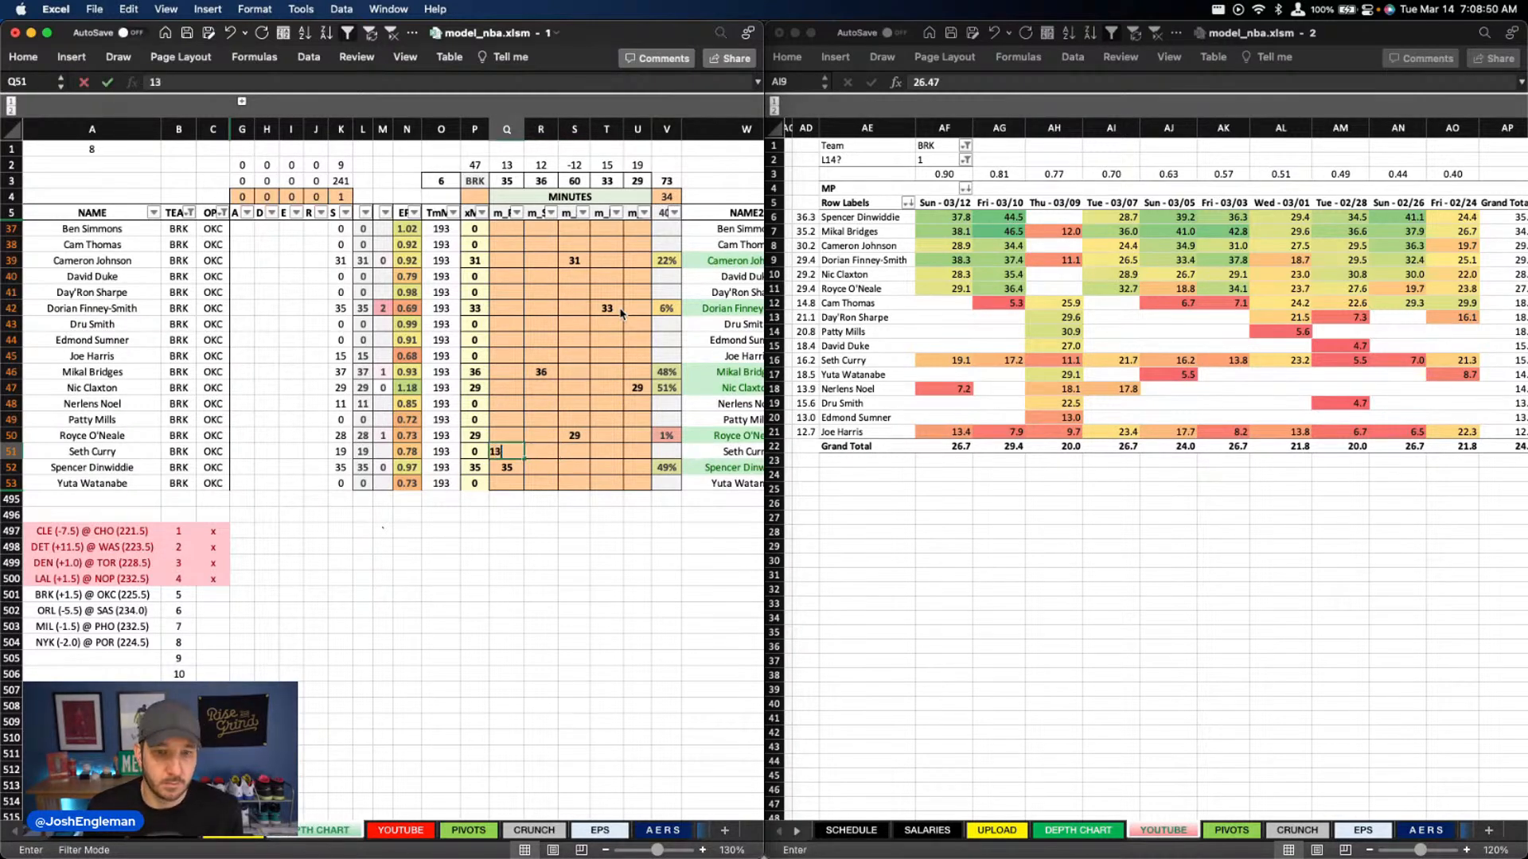
key(Tab)
text(5)
key(Return)
Enter 12 minutes for Nerlens Noel in column U
key(Right)
key(Right)
key(Up)
key(Up)
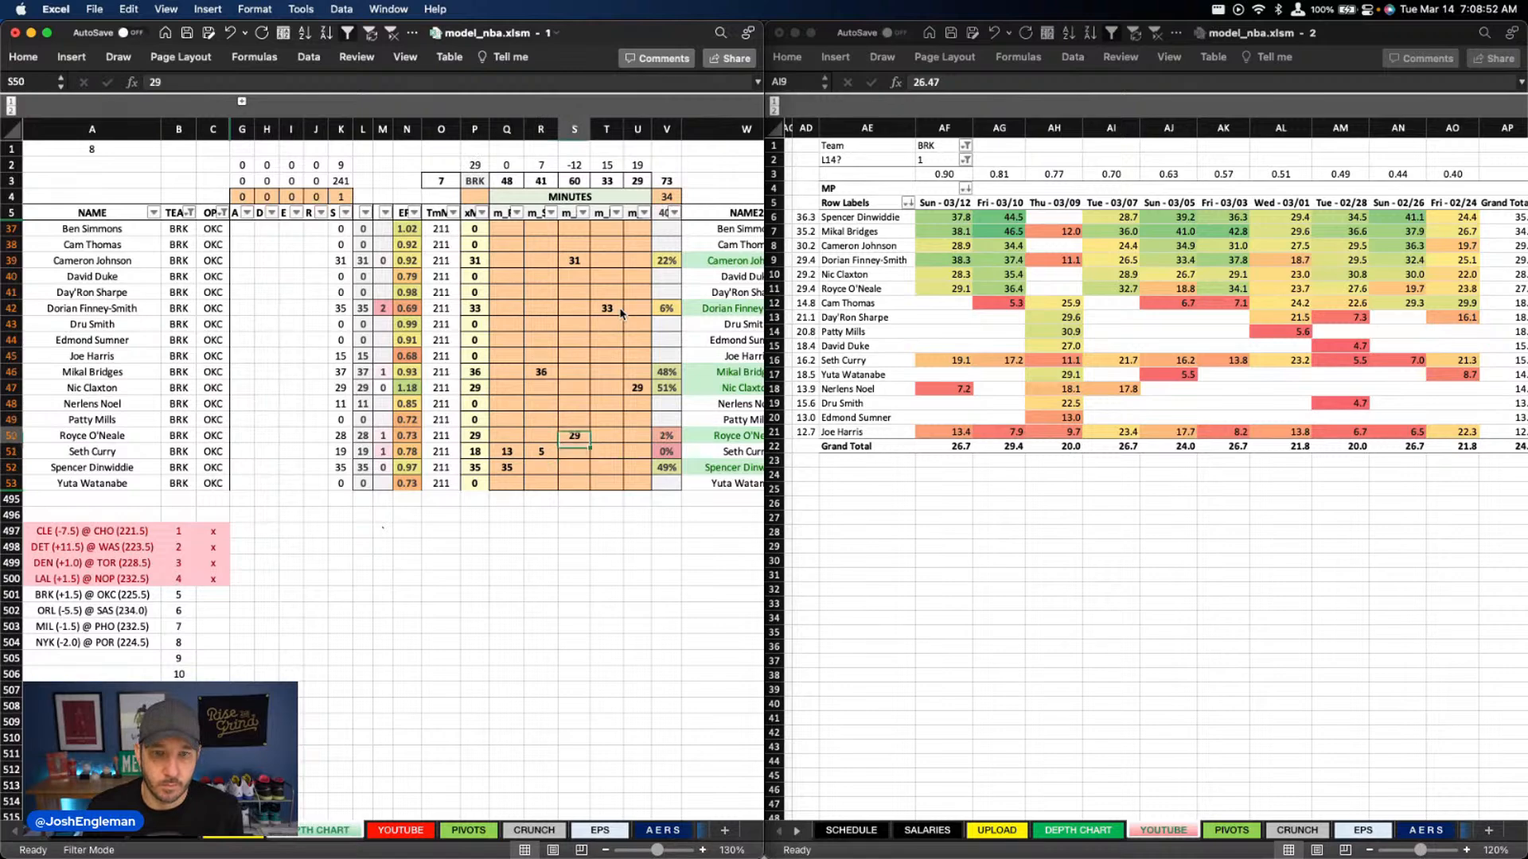
key(Left)
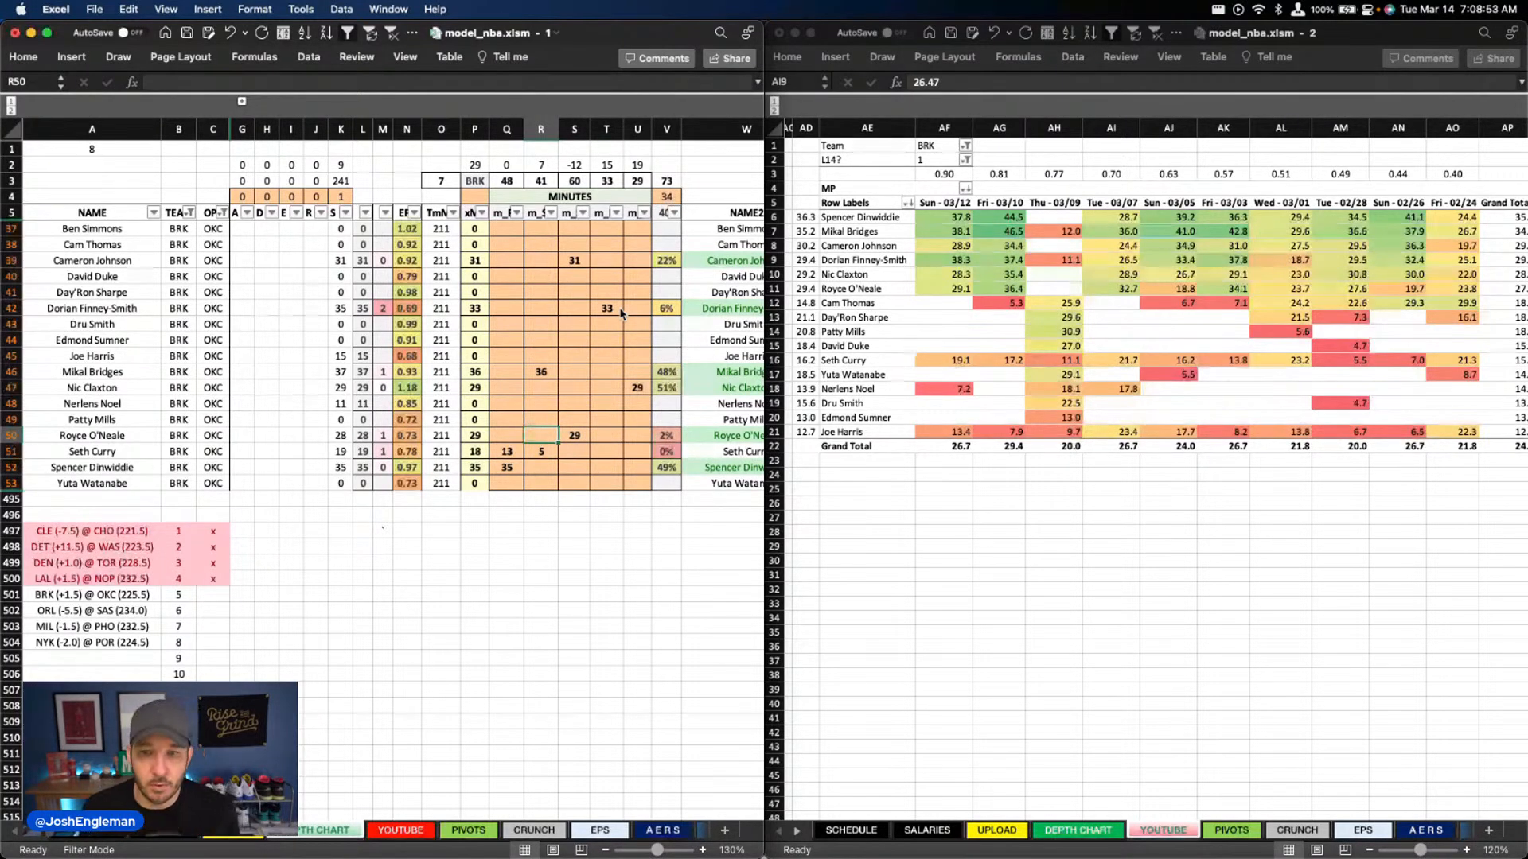
key(Right)
key(Right)
key(Right)
key(Up)
key(Up)
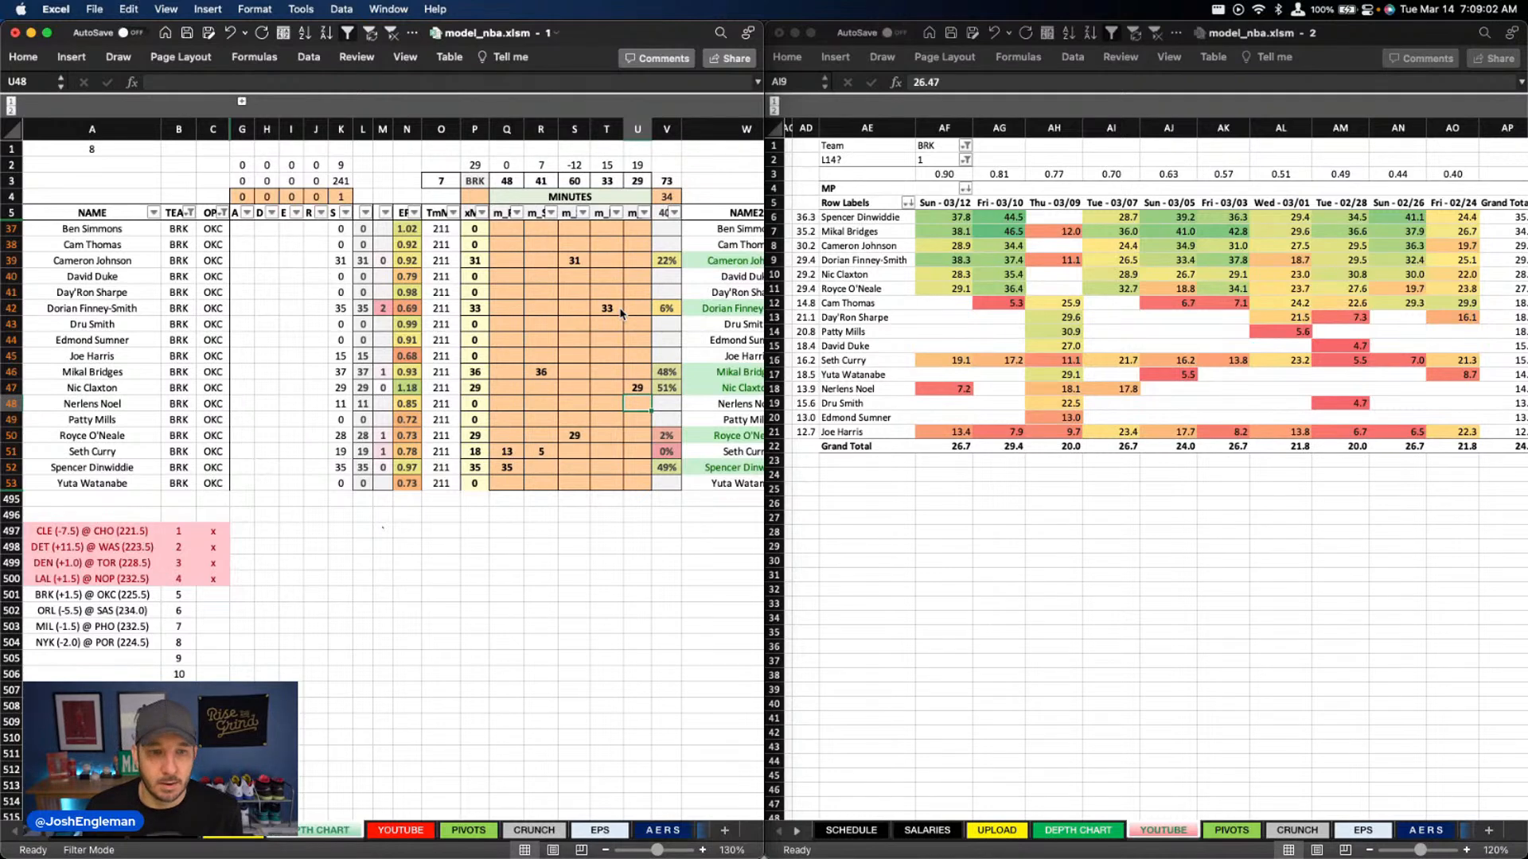
text(12)
key(Return)
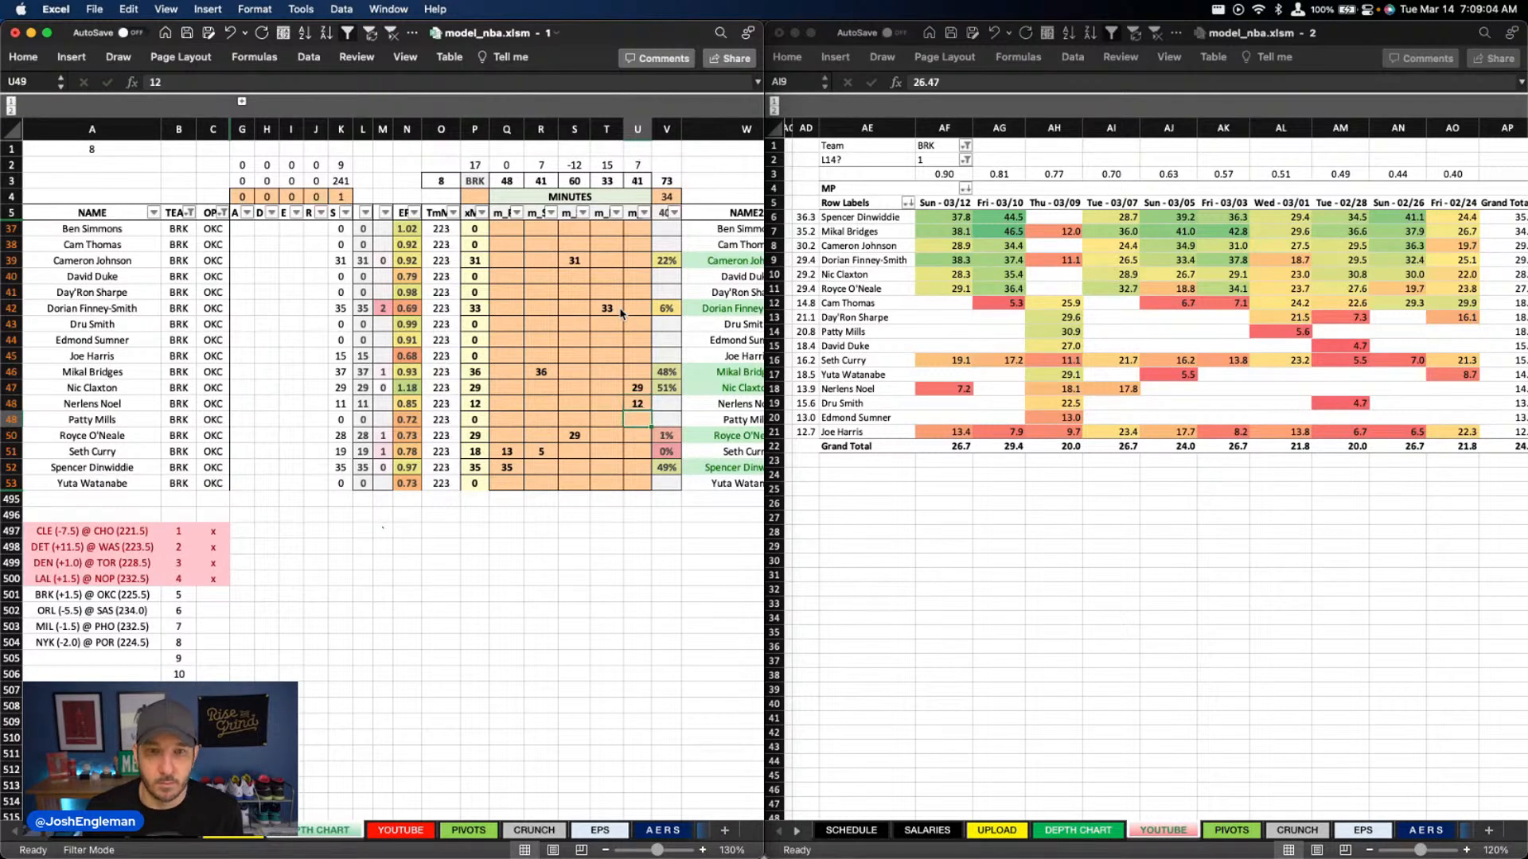
Split Dorian Finney-Smith's minutes into 26 in column T and 8 in column U
key(Up)
key(Up)
key(Up)
key(Up)
key(Up)
key(Up)
key(Up)
text(8)
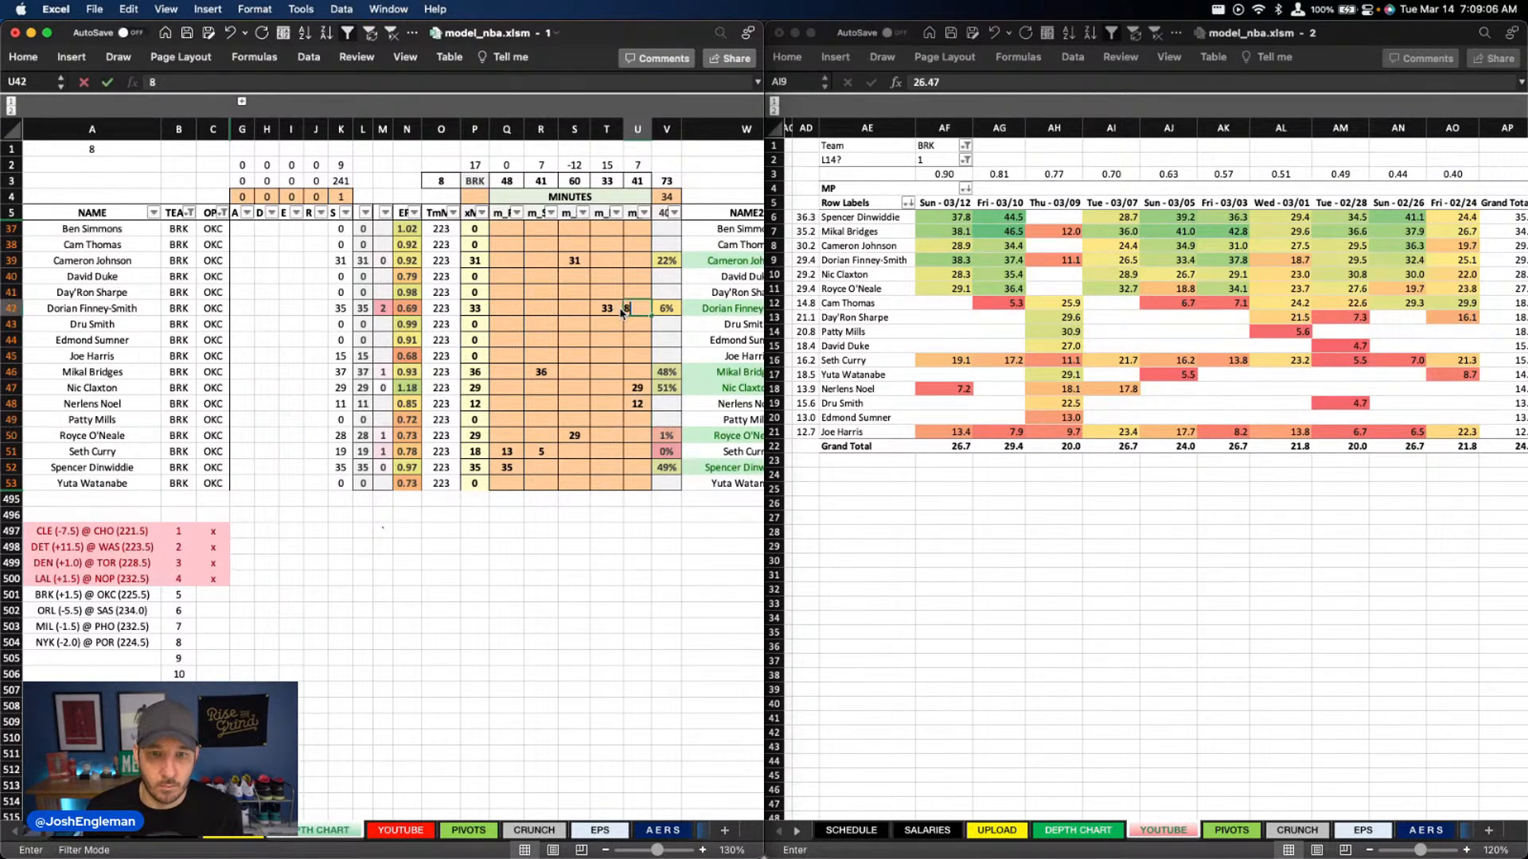
key(Left)
text(26)
key(Return)
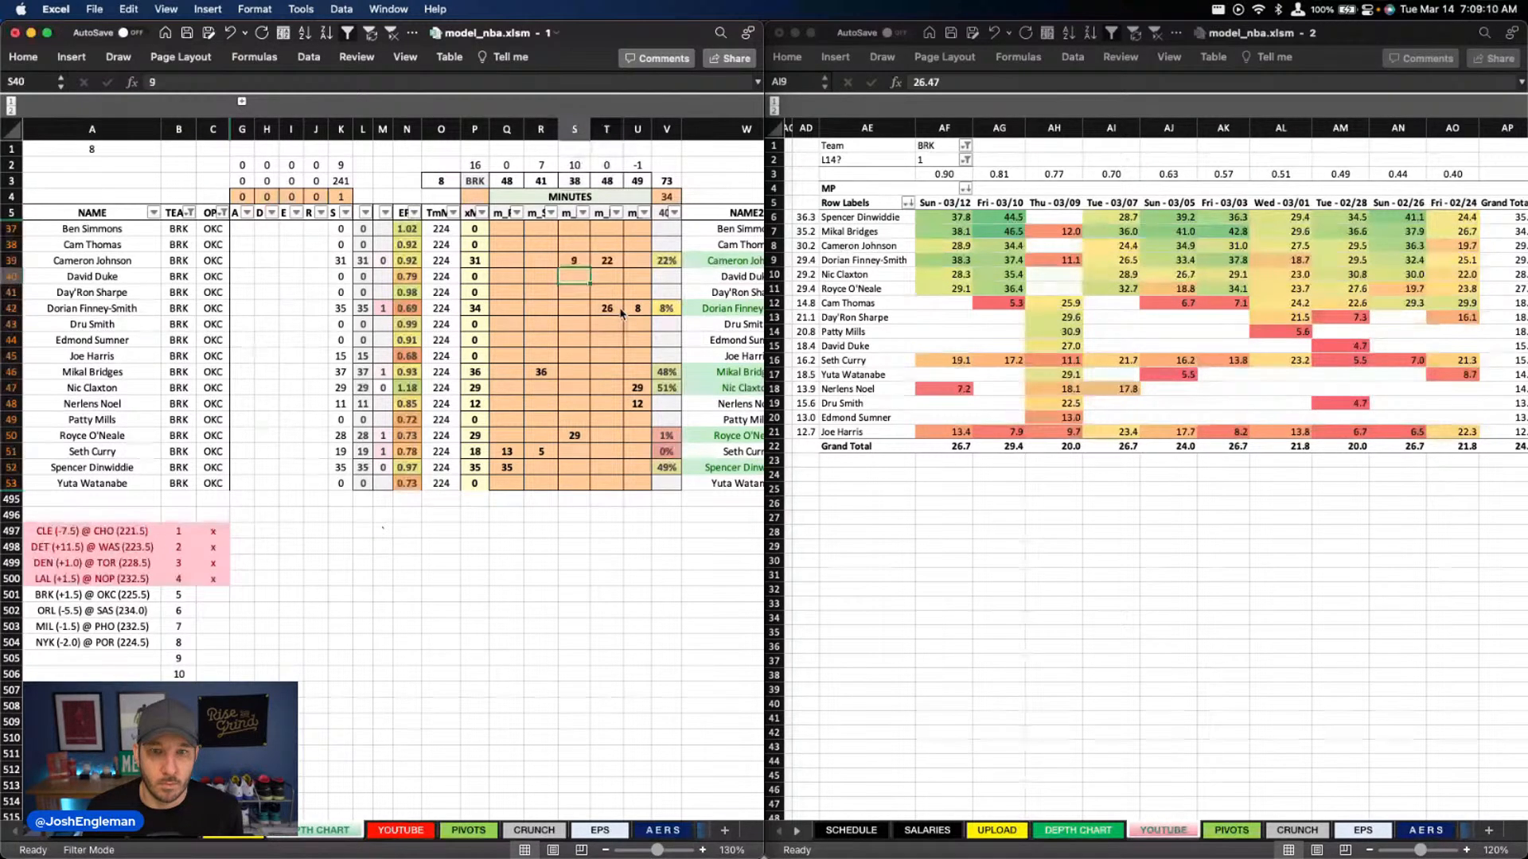
Split Cameron Johnson's minutes into 9 in column S and 22 in T, and set Dorian Finney-Smith's to 27 in T and 7 in U
key(Right)
key(Right)
key(Down)
key(Down)
text(7)
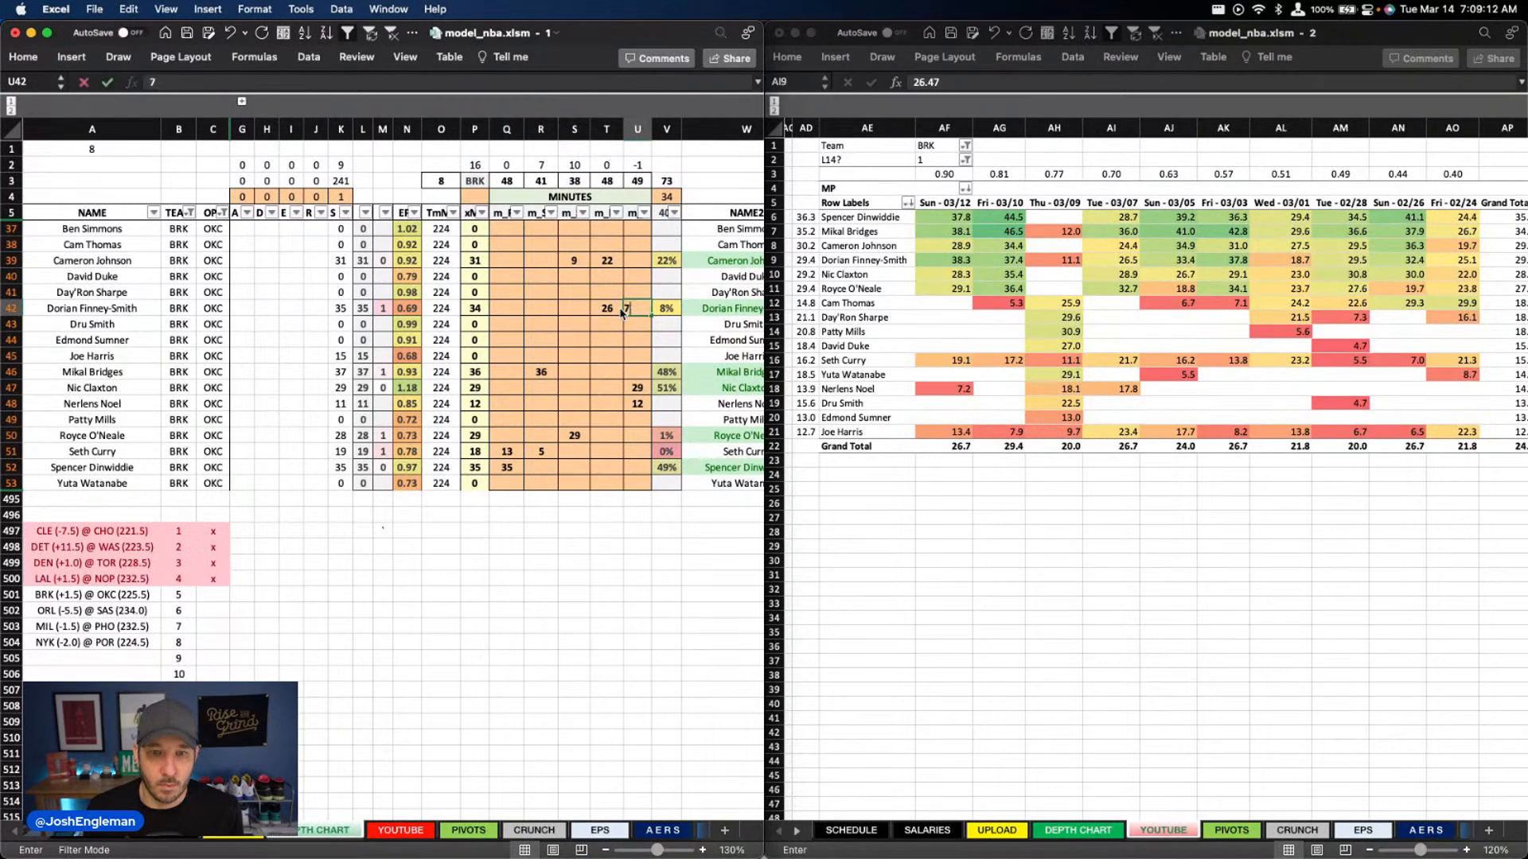
key(Left)
text(27)
key(Return)
Set Cameron Johnson's minutes to 10 in column S and 21 in column T
key(Up)
key(Up)
key(Up)
key(Up)
key(Left)
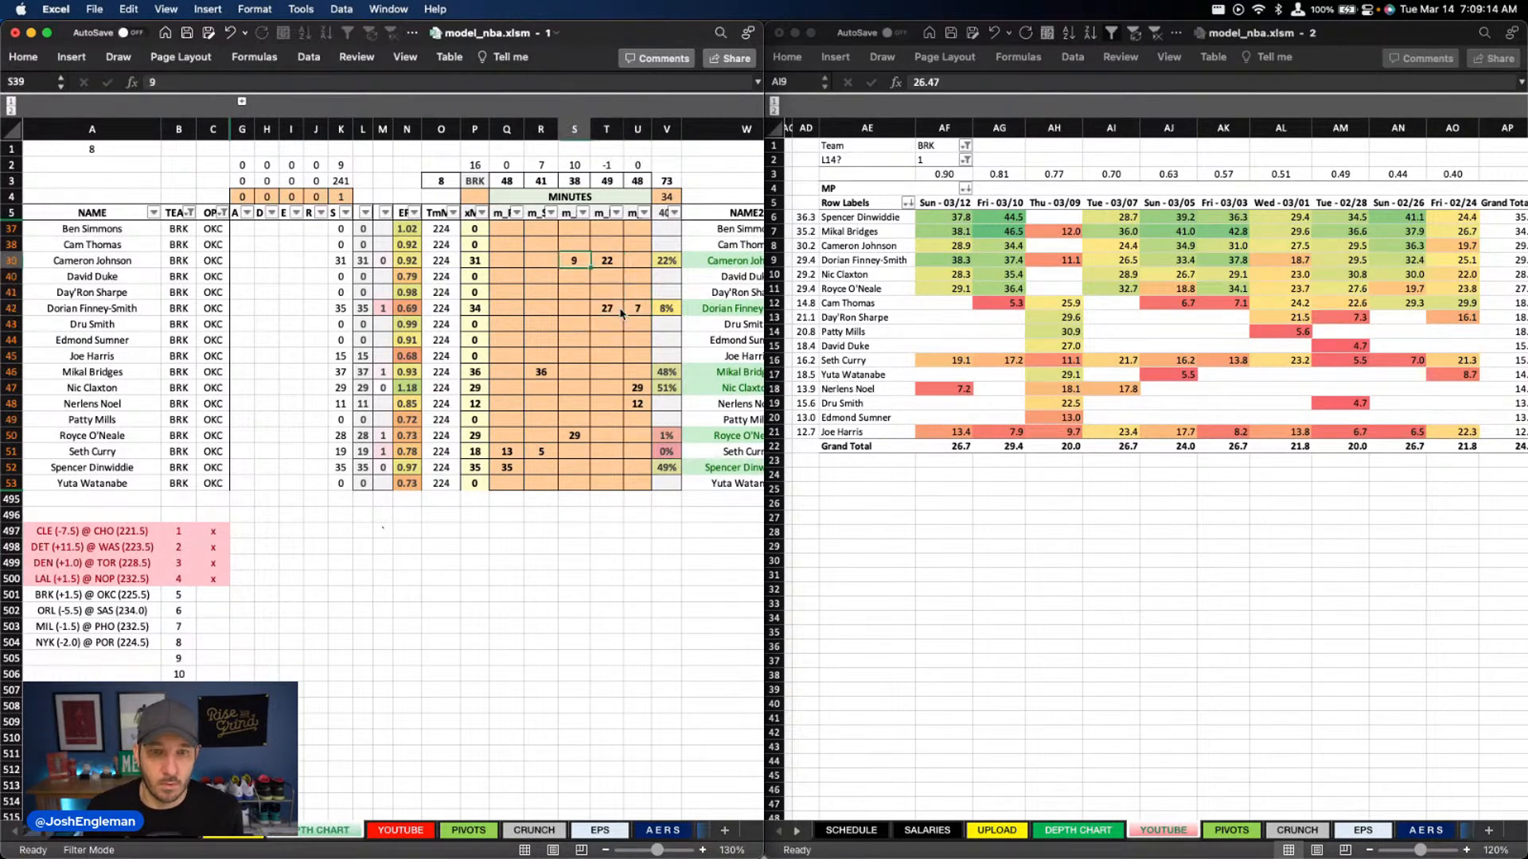
text(10)
key(Left)
text(21)
key(Escape)
key(Right)
key(Right)
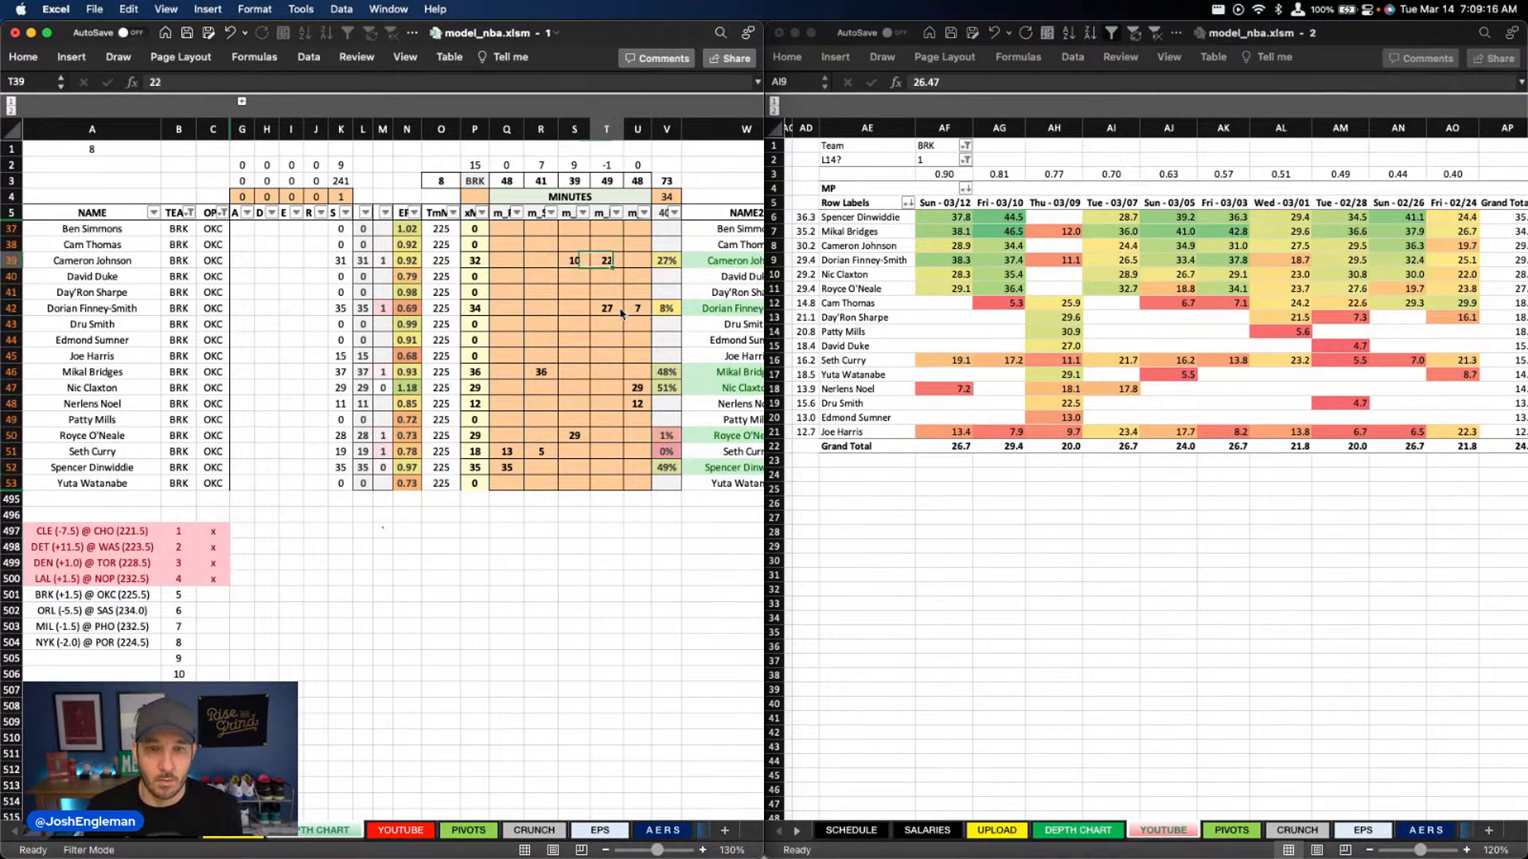
text(21)
key(Return)
key(Left)
key(Left)
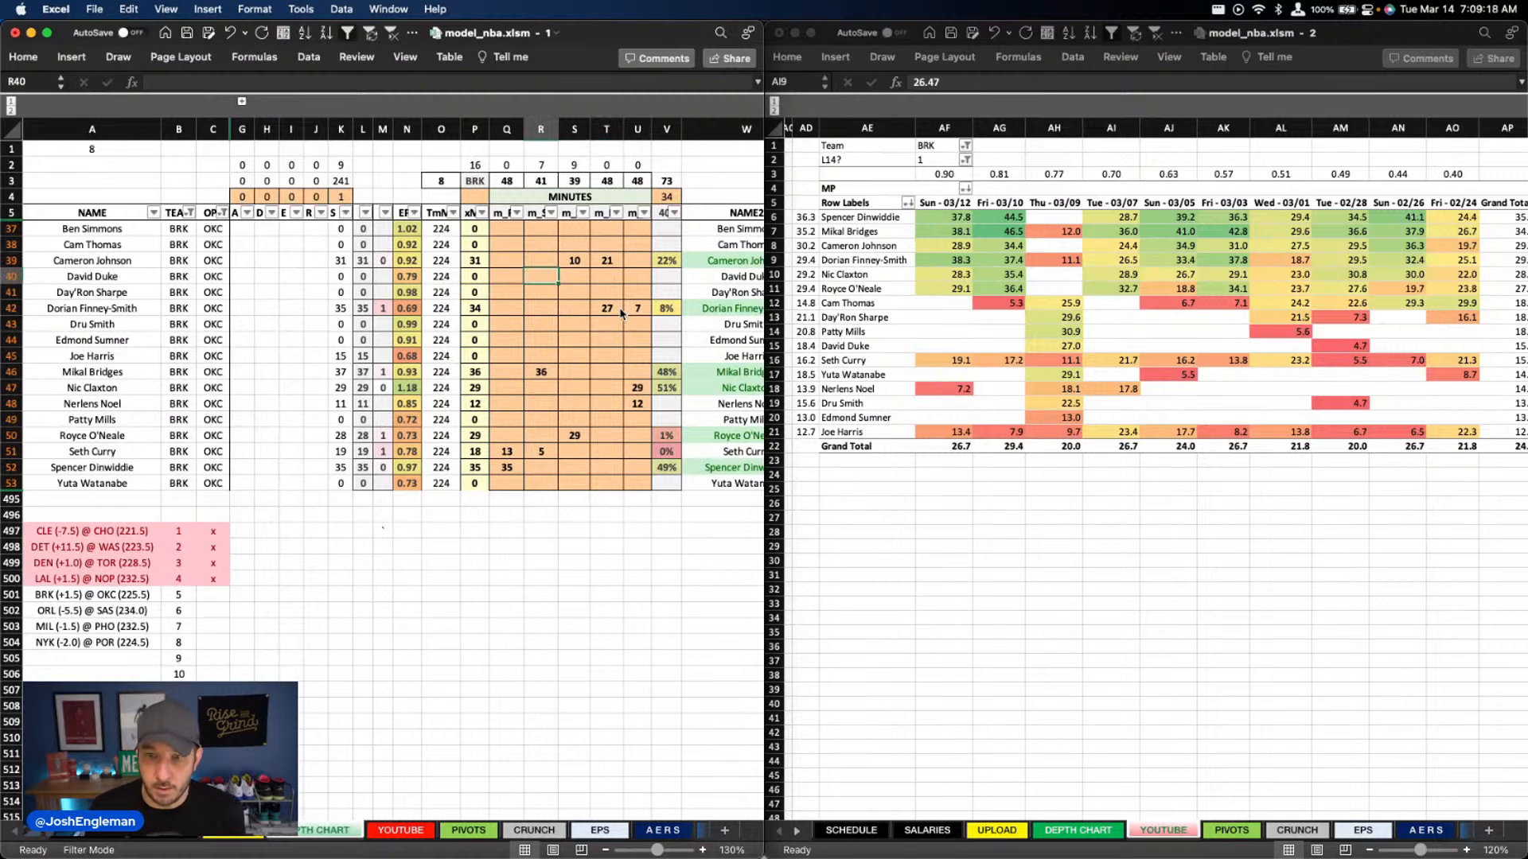
key(Down)
key(Down)
key(Down)
key(Down)
key(Down)
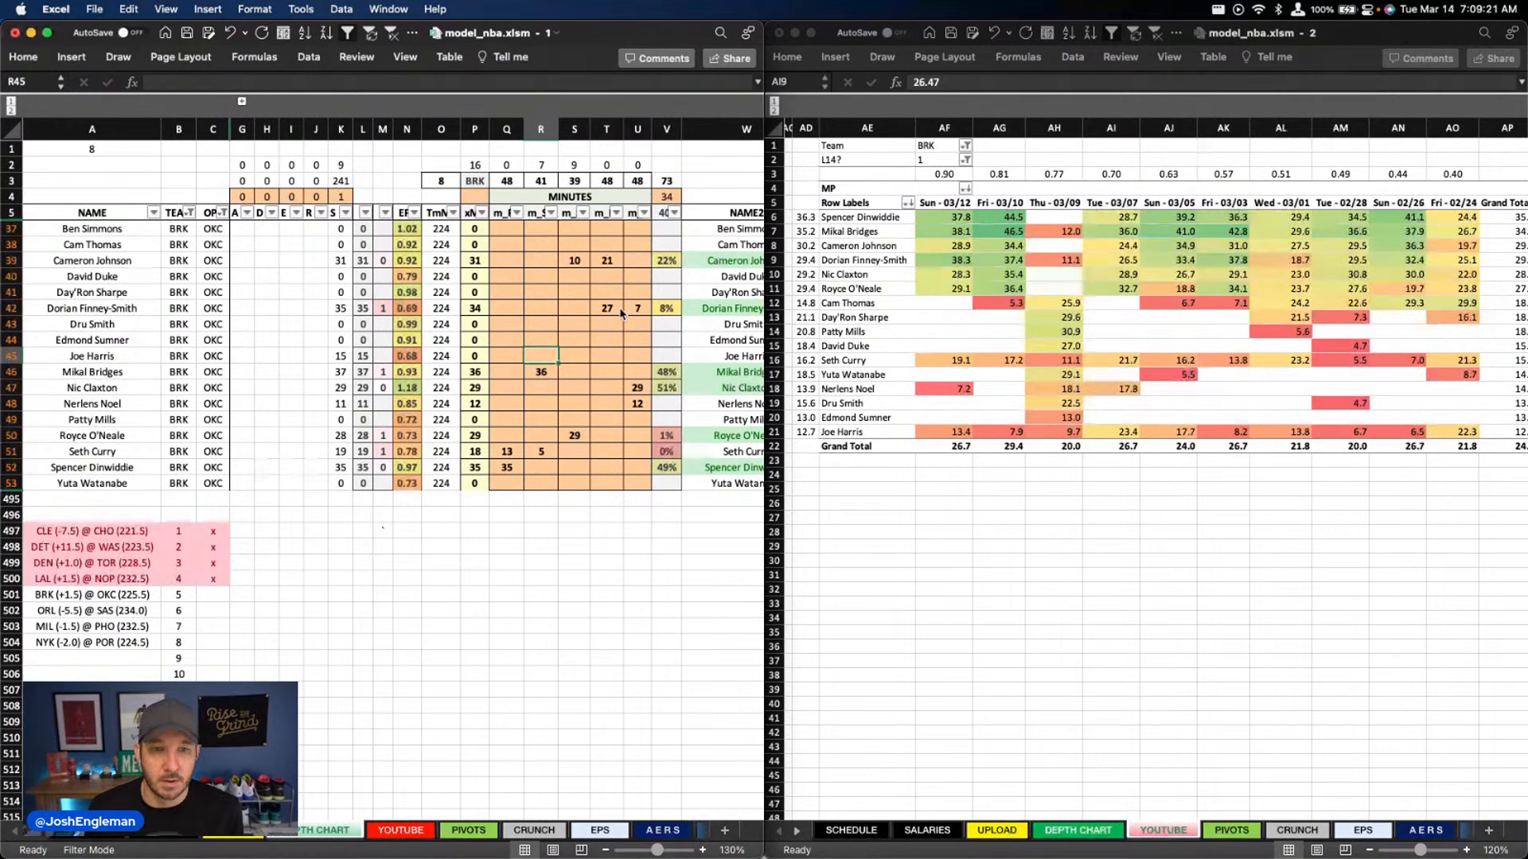
text(7)
key(Tab)
text(9)
key(Return)
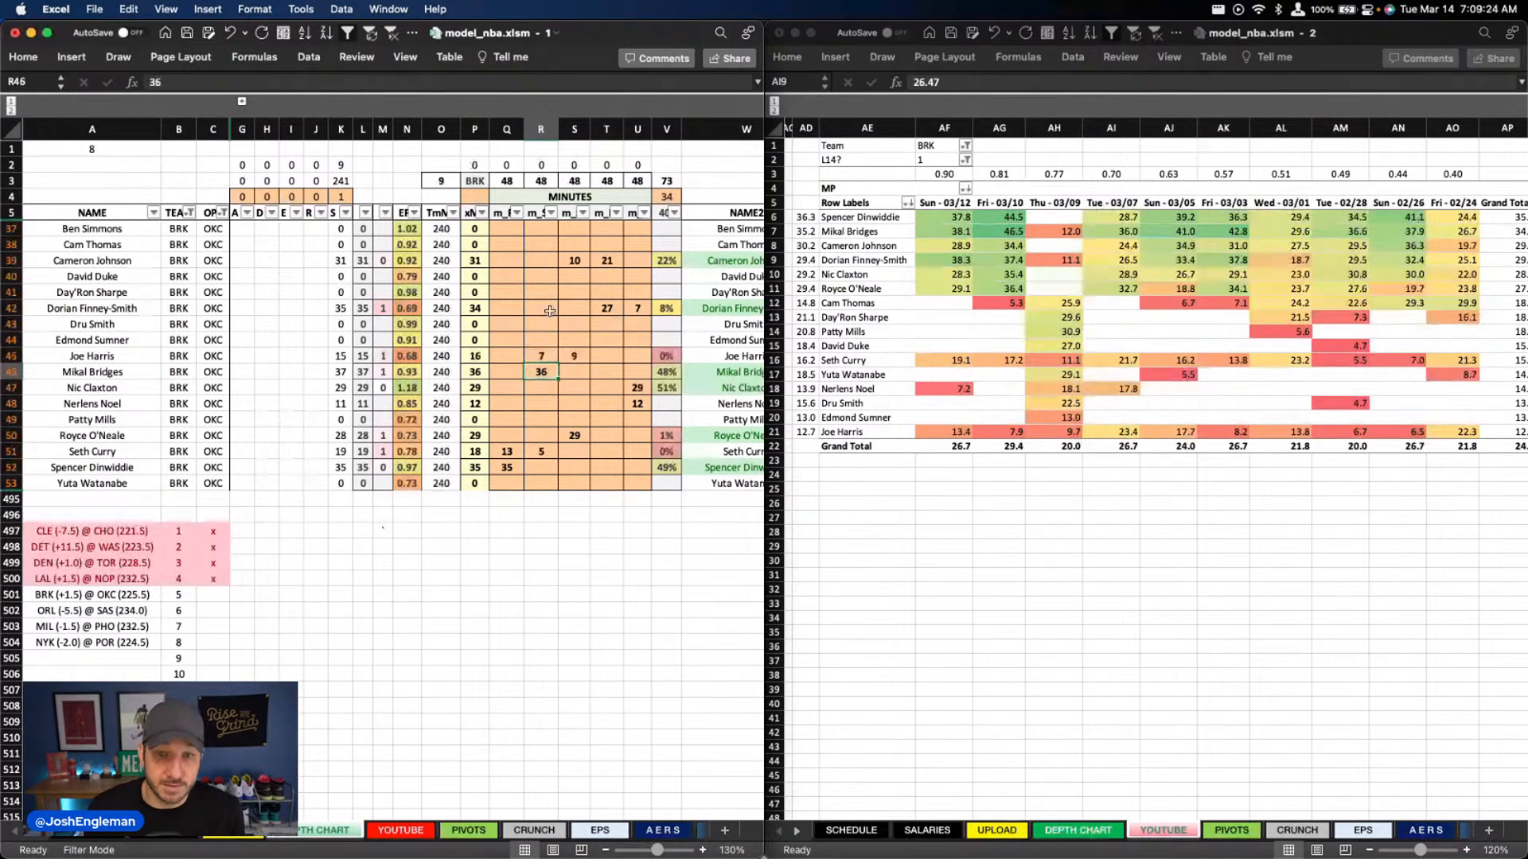
Set Royce O'Neale's usage override in column X to 14.5%
scroll(549, 314, right, 5)
scroll(529, 336, right, 7)
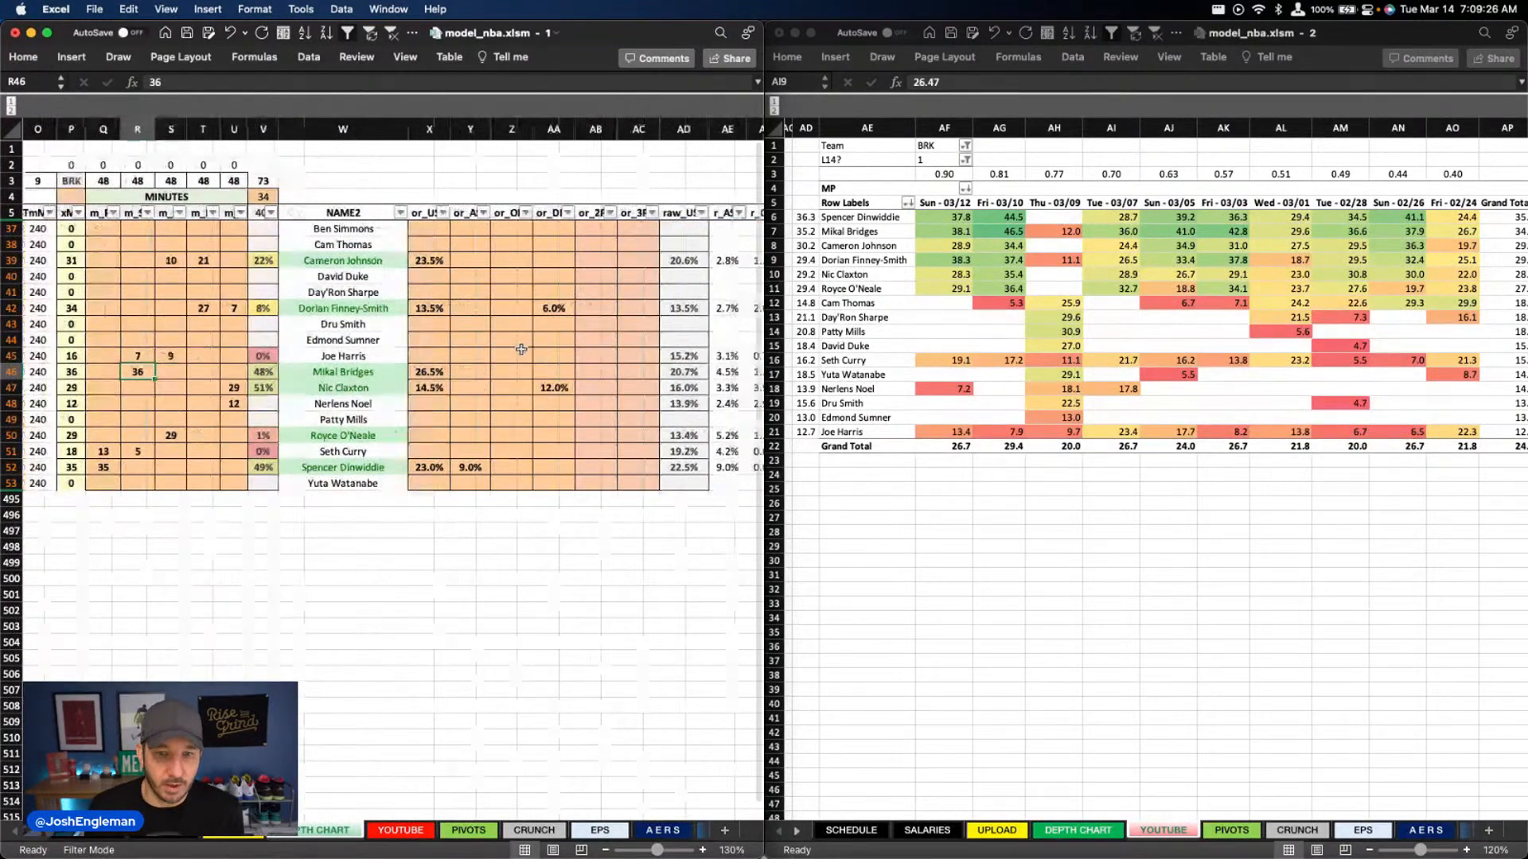
click(232, 432)
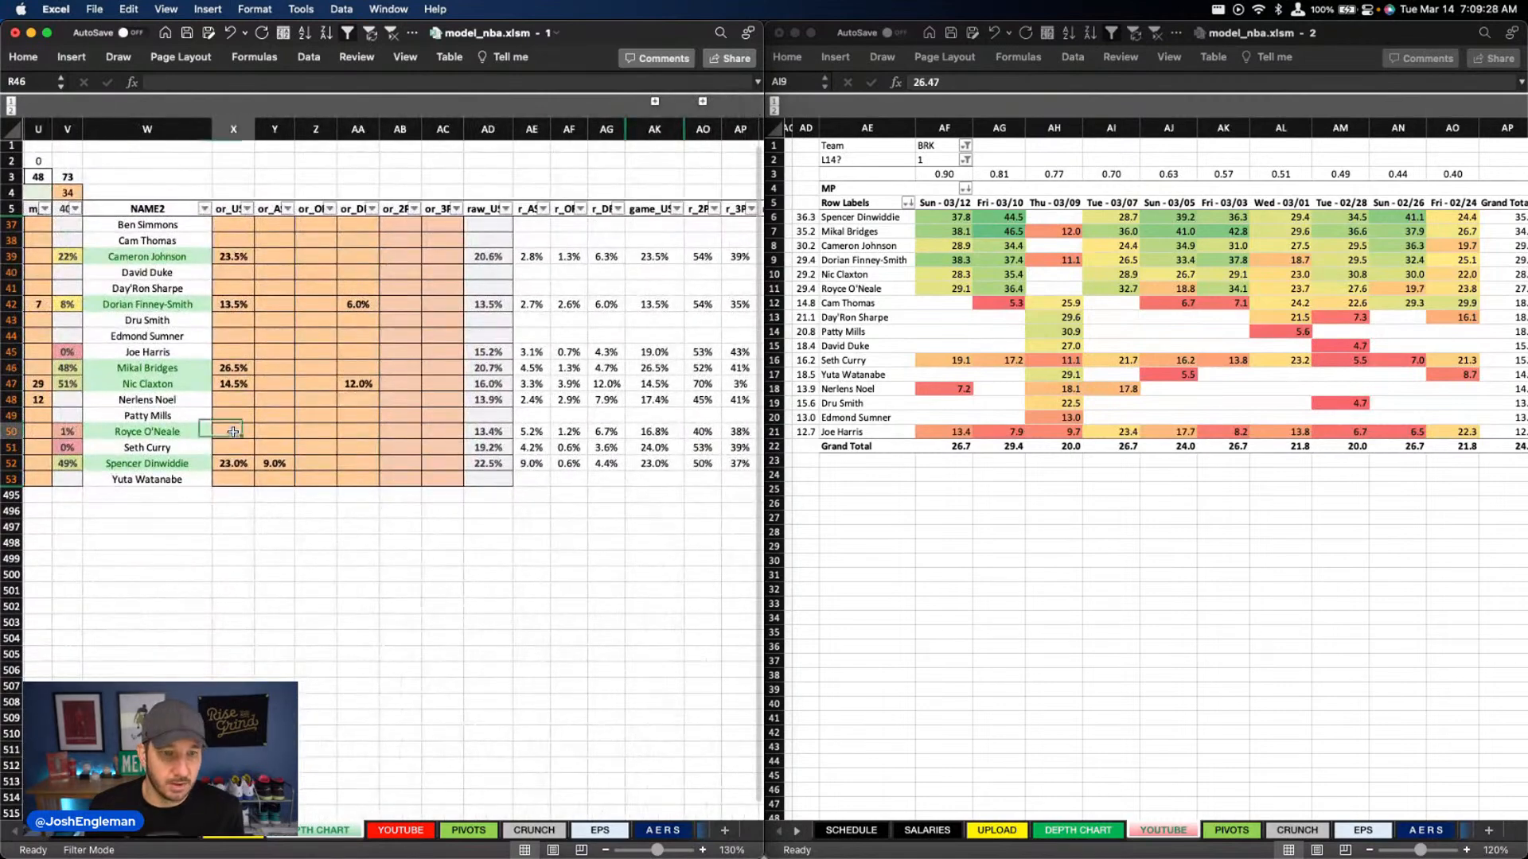
text(14.5)
key(Return)
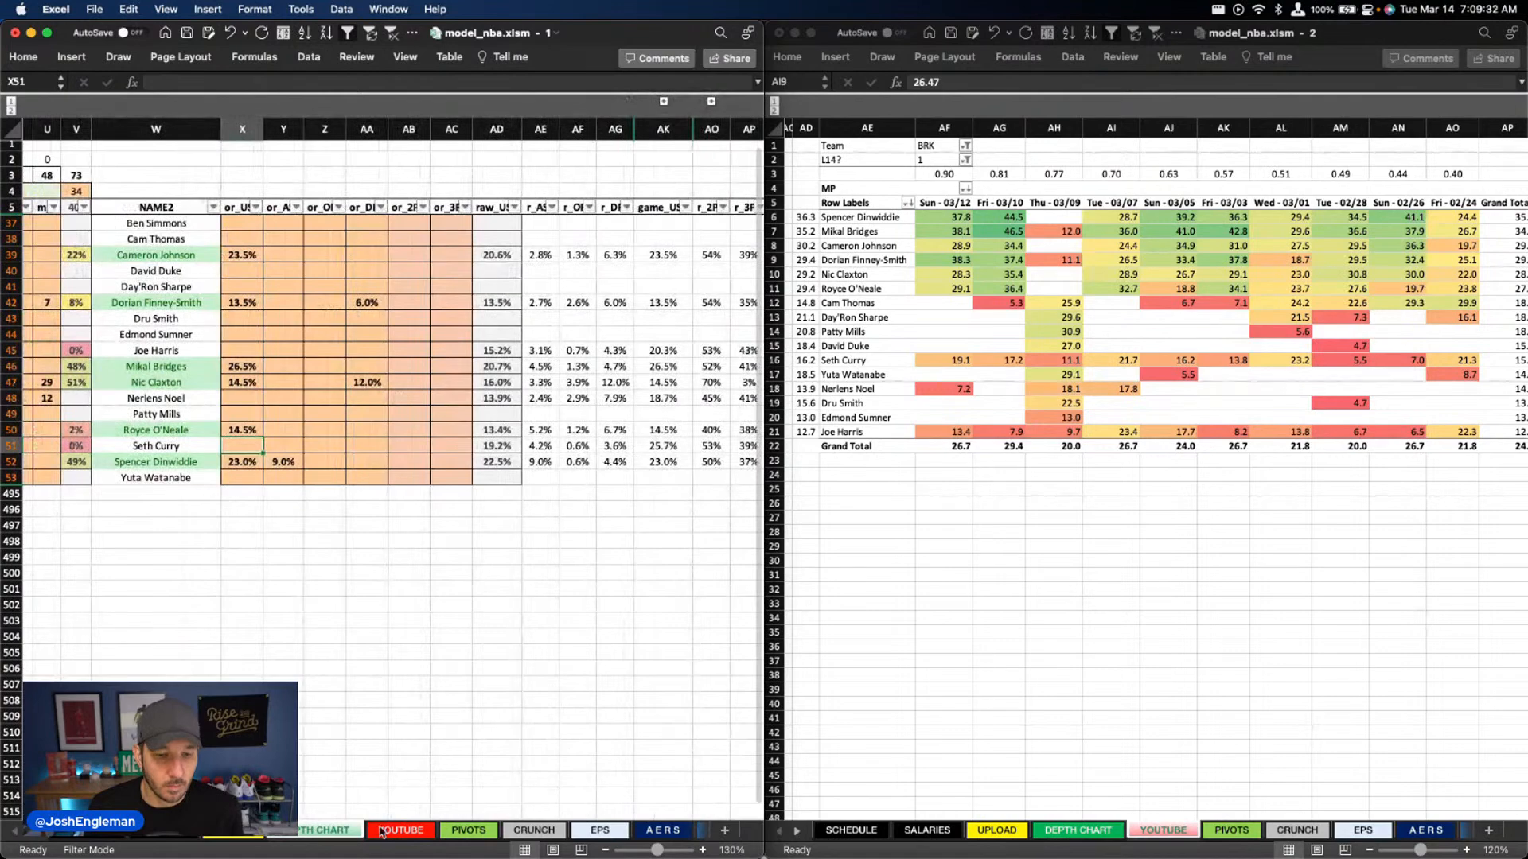
Filter the depth chart's team column to OKC instead of BRK
scroll(234, 389, left, 10)
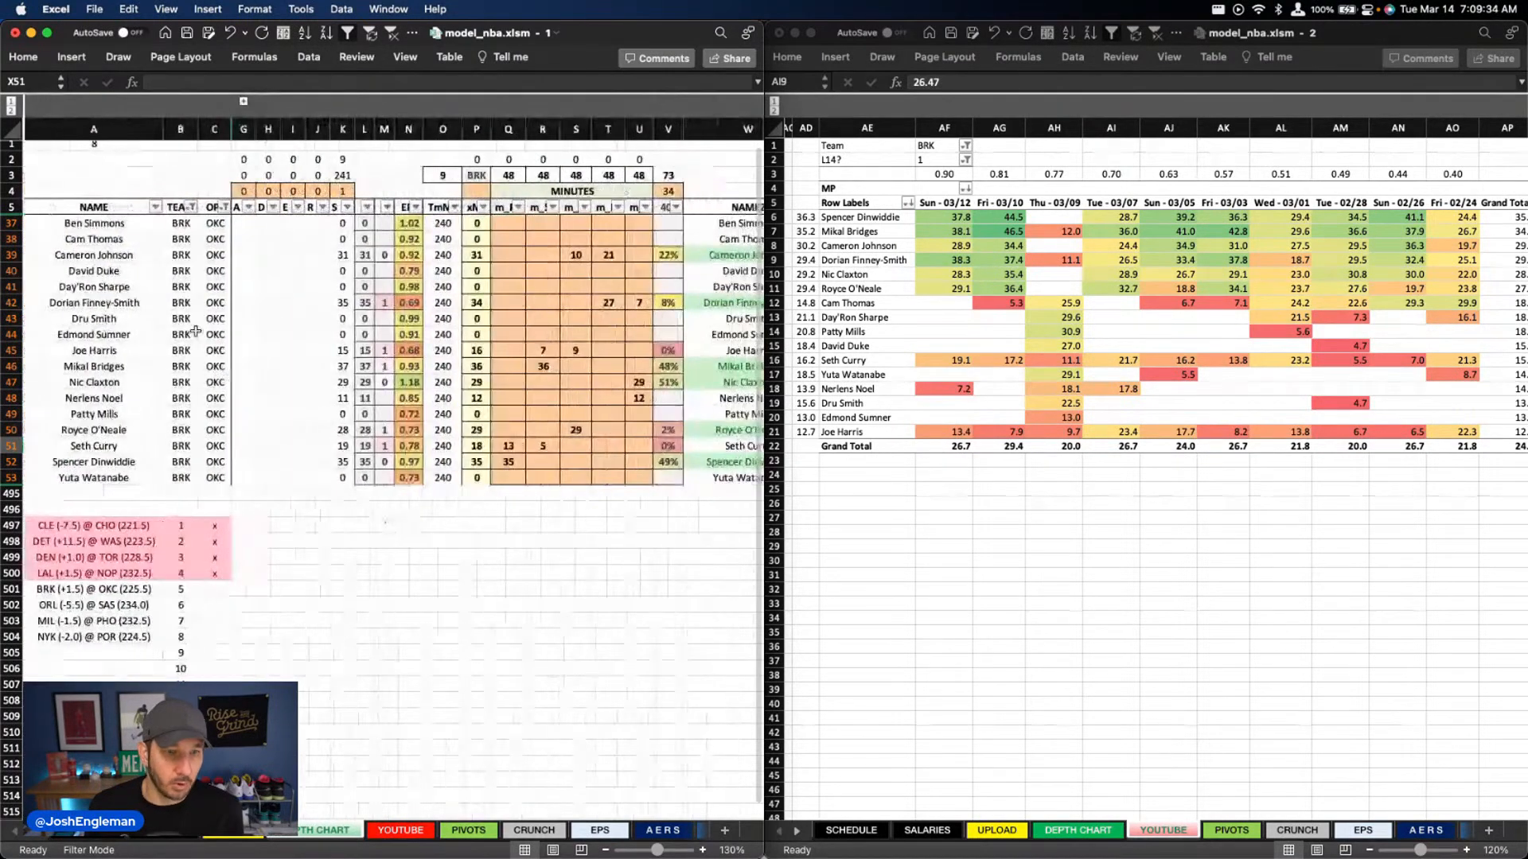
click(167, 208)
text(okc)
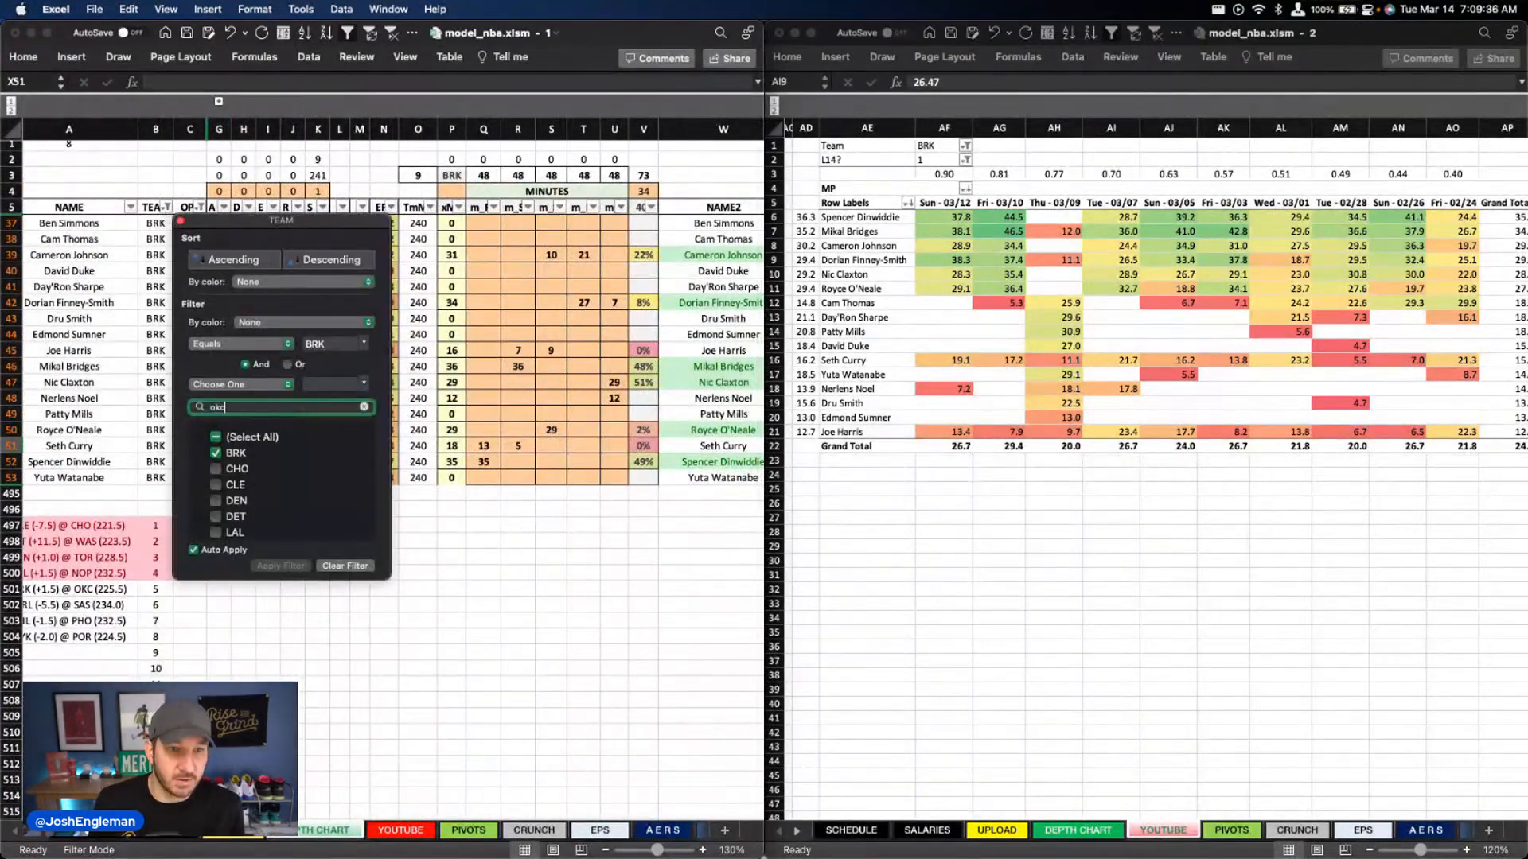
click(544, 317)
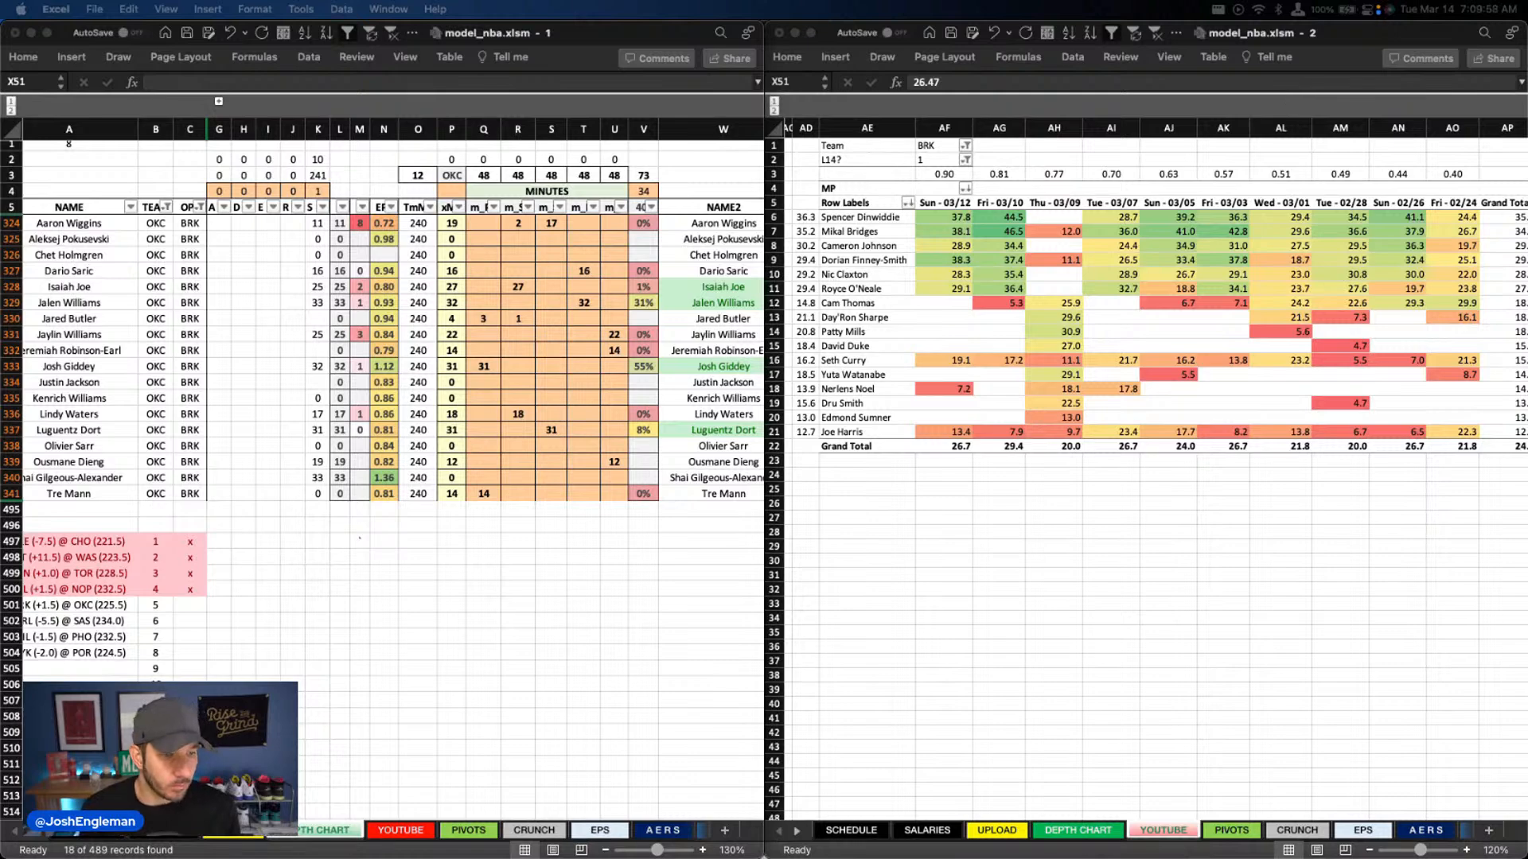
click(607, 288)
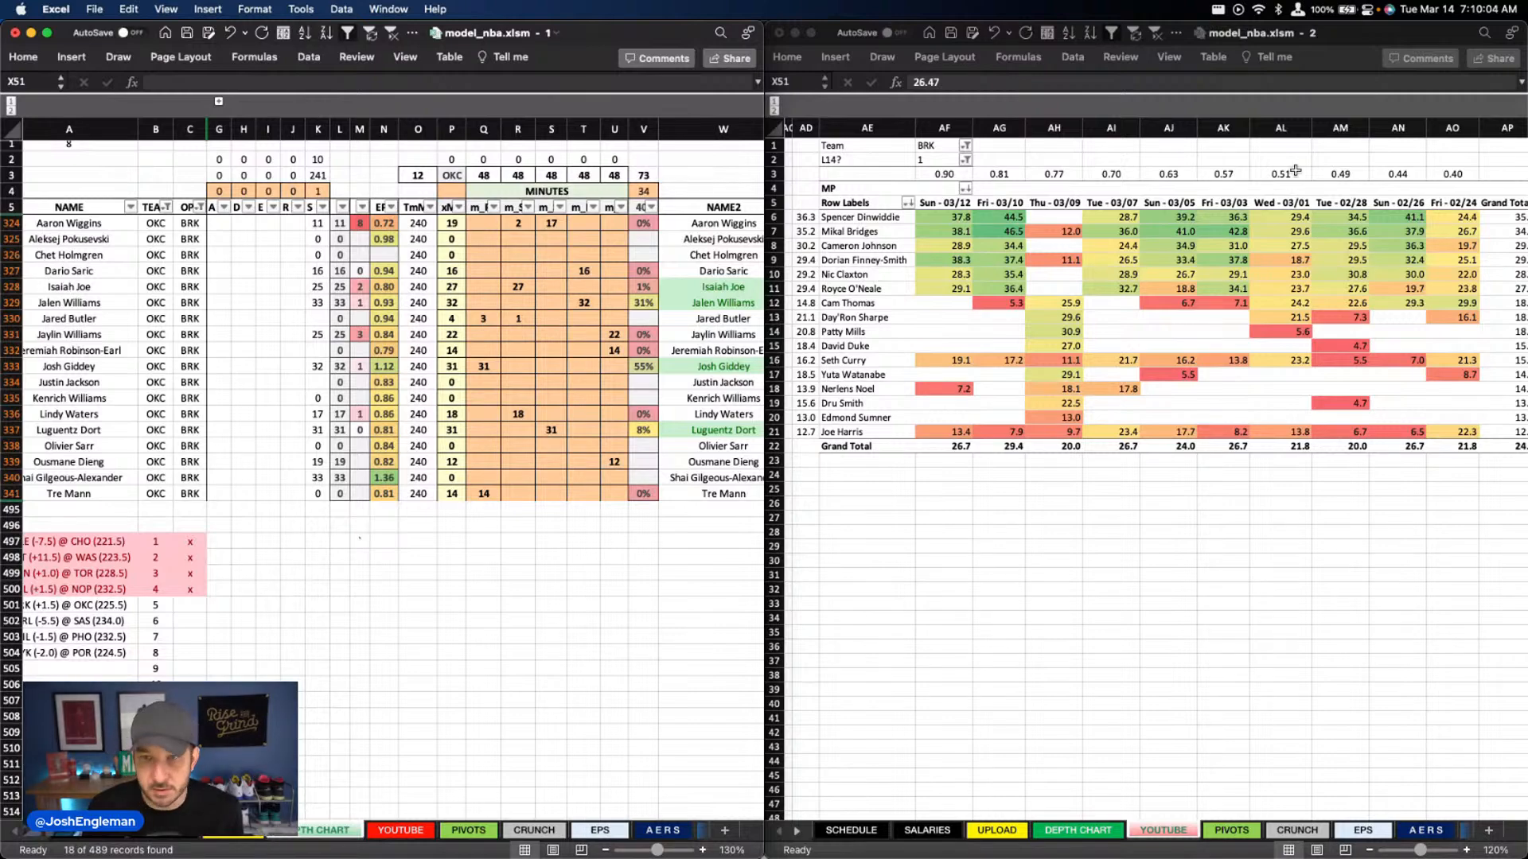
Set the Team filter of the recent-minutes pivot table in the second workbook window to OKC
click(942, 146)
text(OKC)
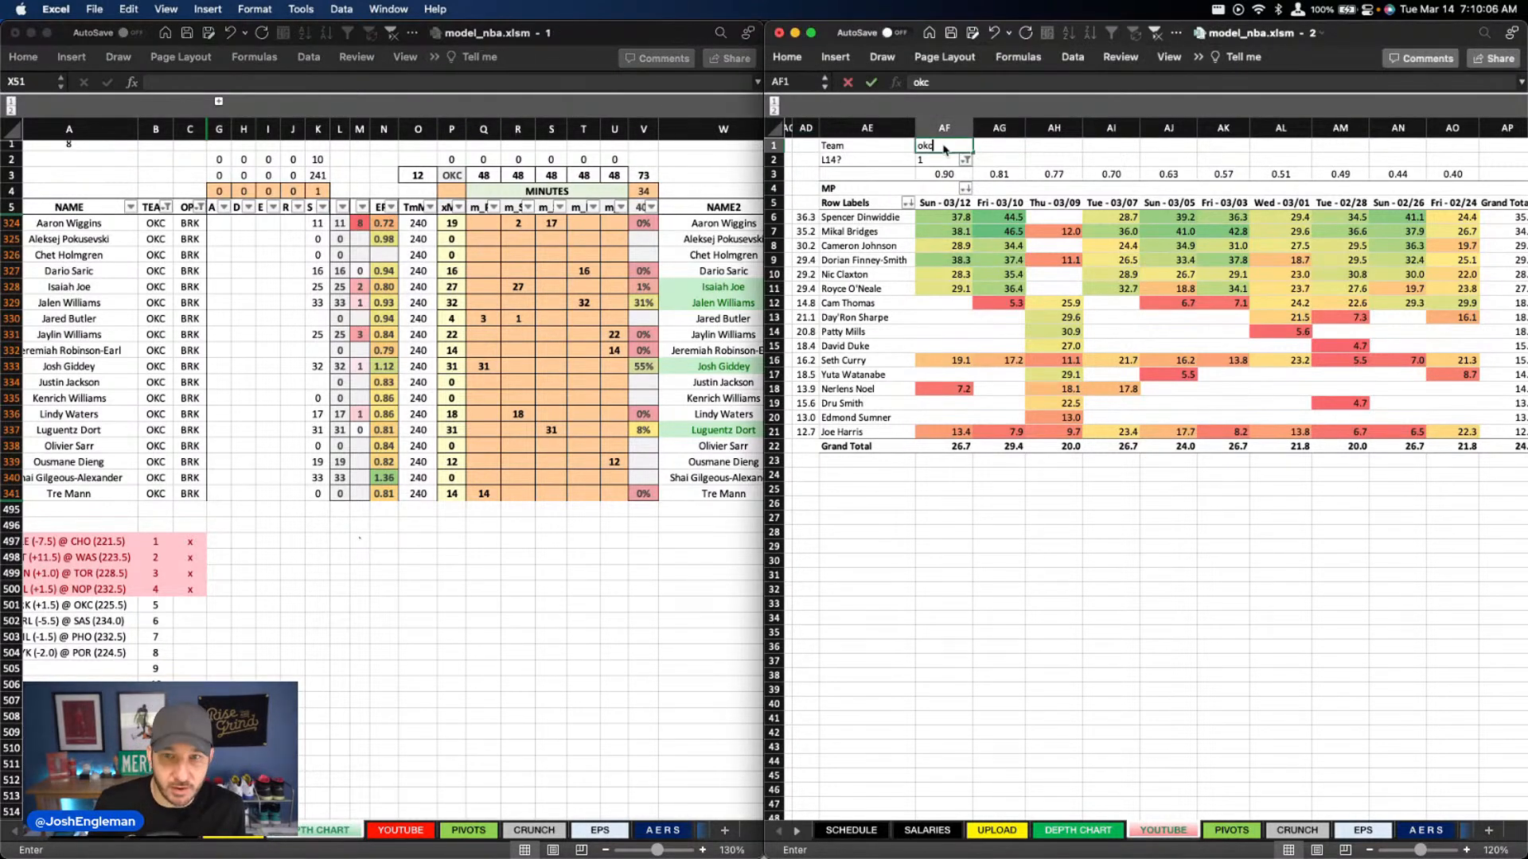
key(Return)
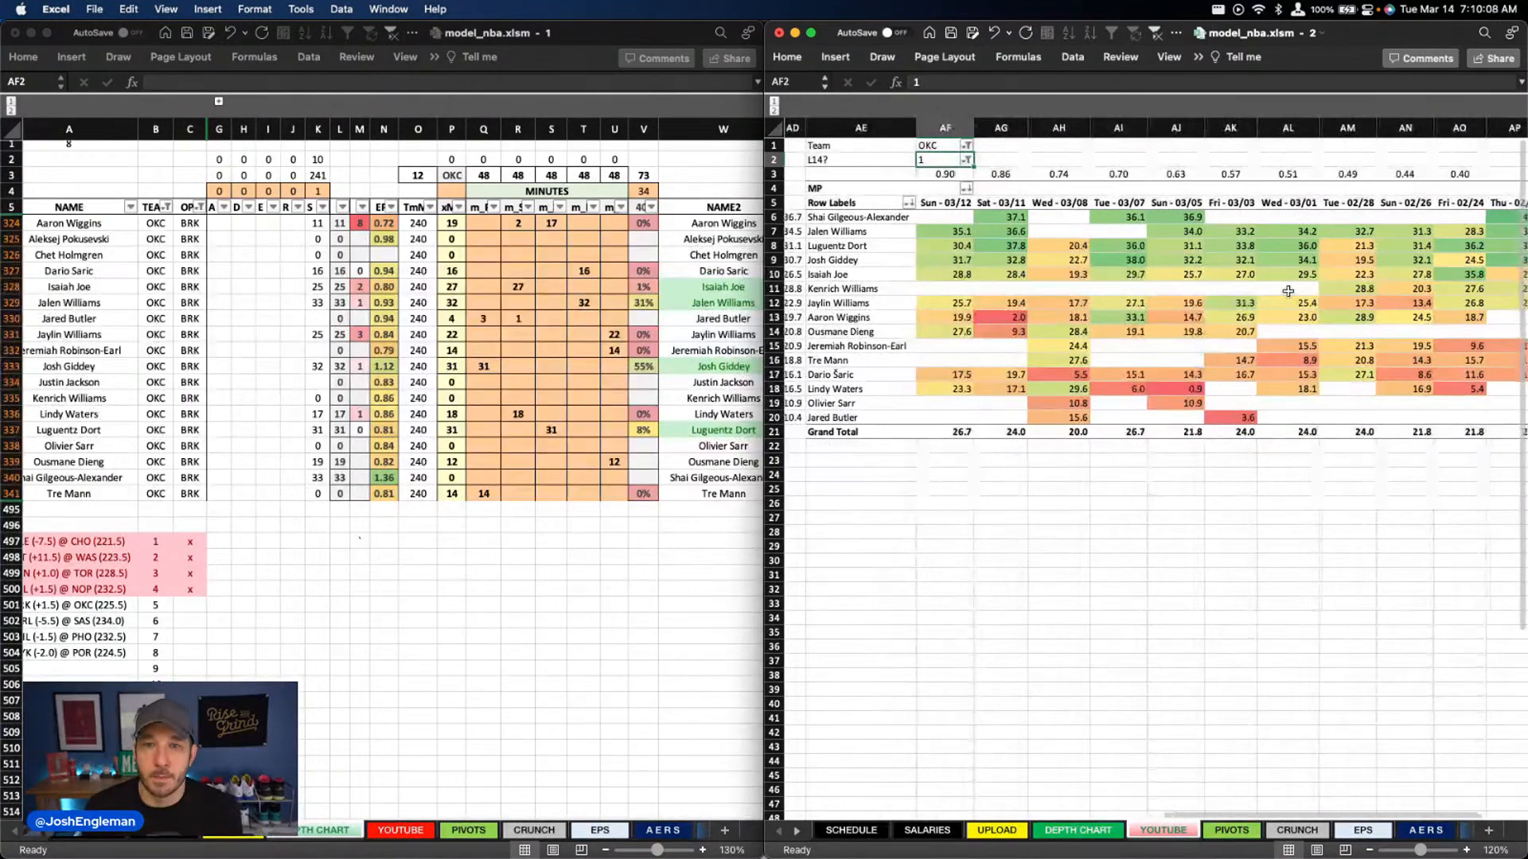
Clear the existing minutes of all OKC players in columns Q to U of the depth chart
click(645, 334)
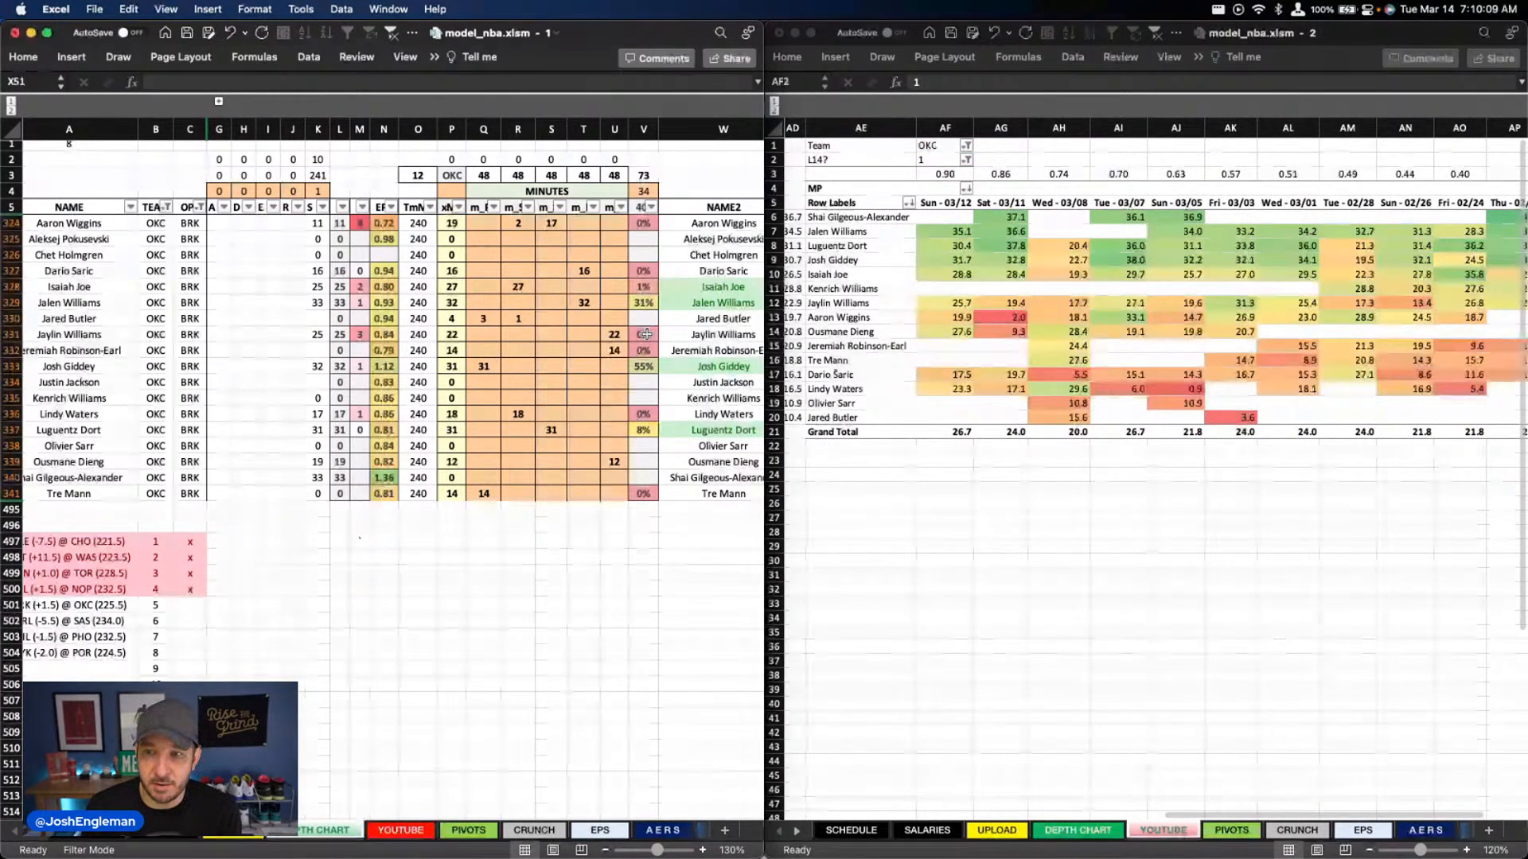
drag(480, 227, 594, 450)
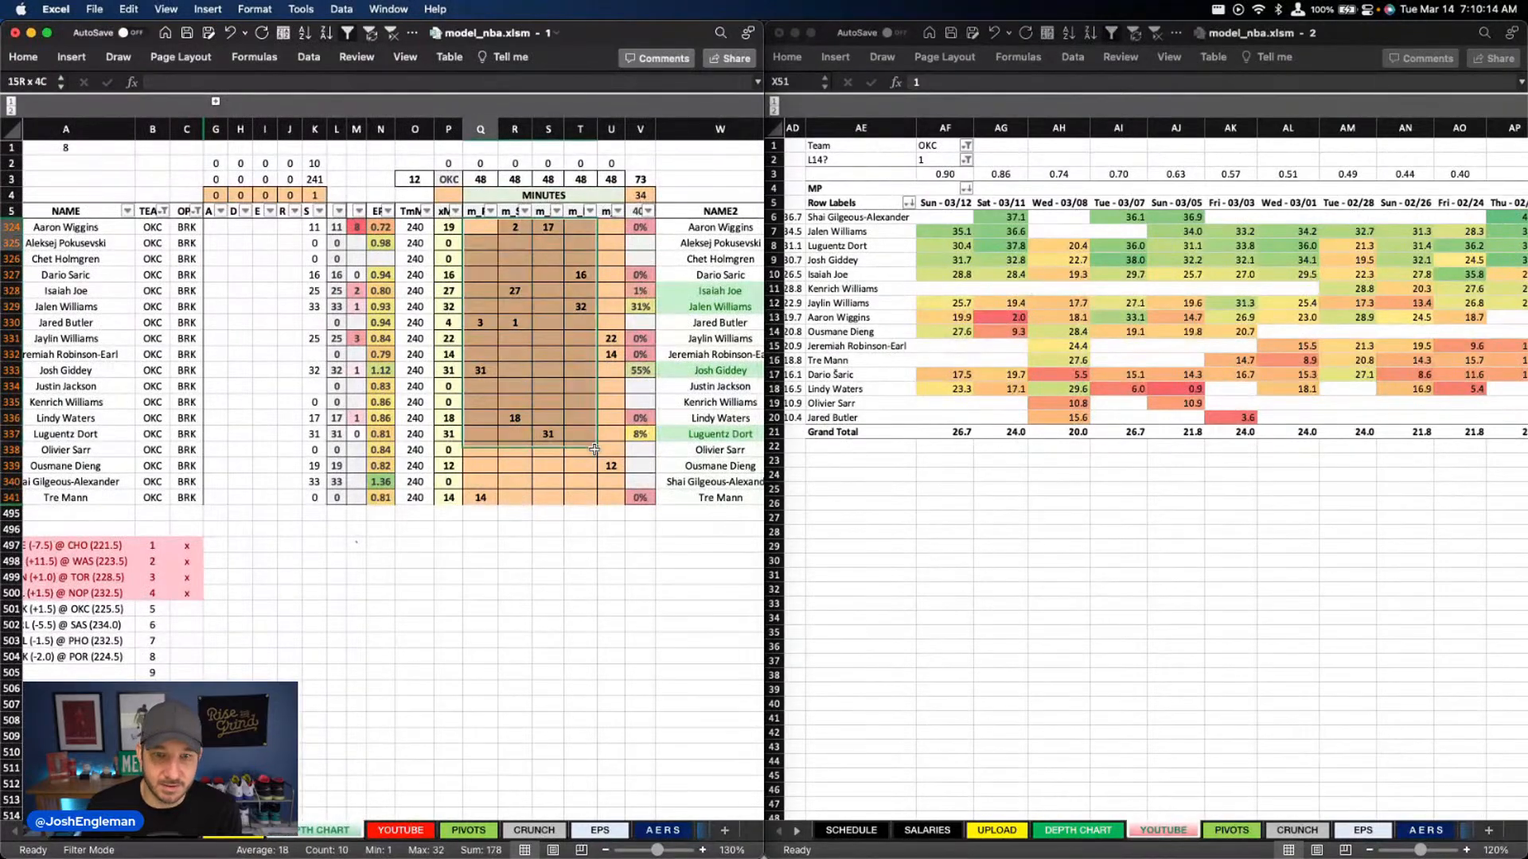
key(Delete)
click(589, 354)
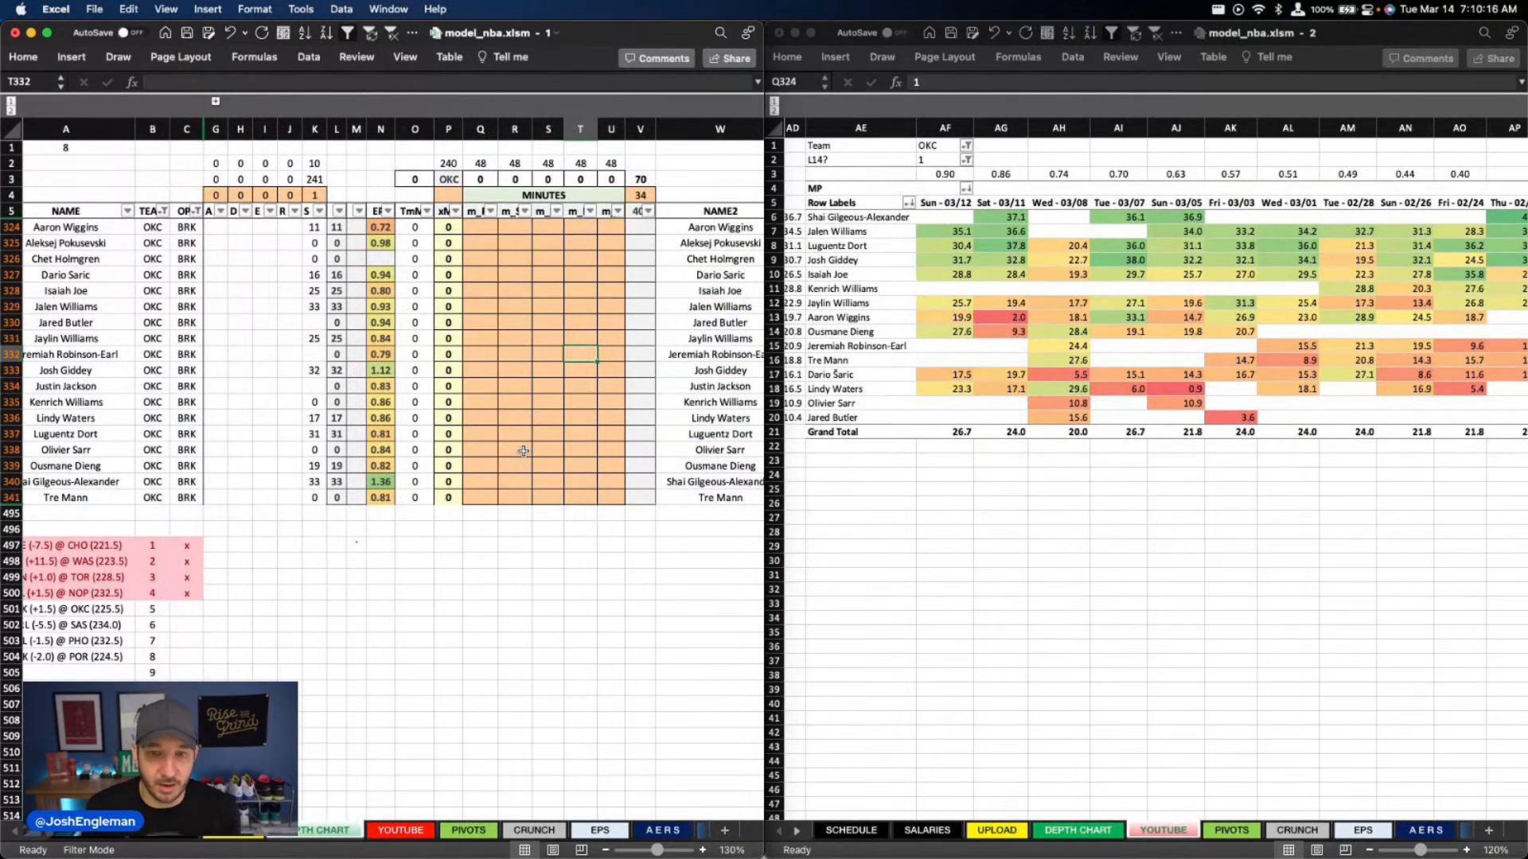
Enter 36 minutes for Shai Gilgeous-Alexander in column Q
click(480, 482)
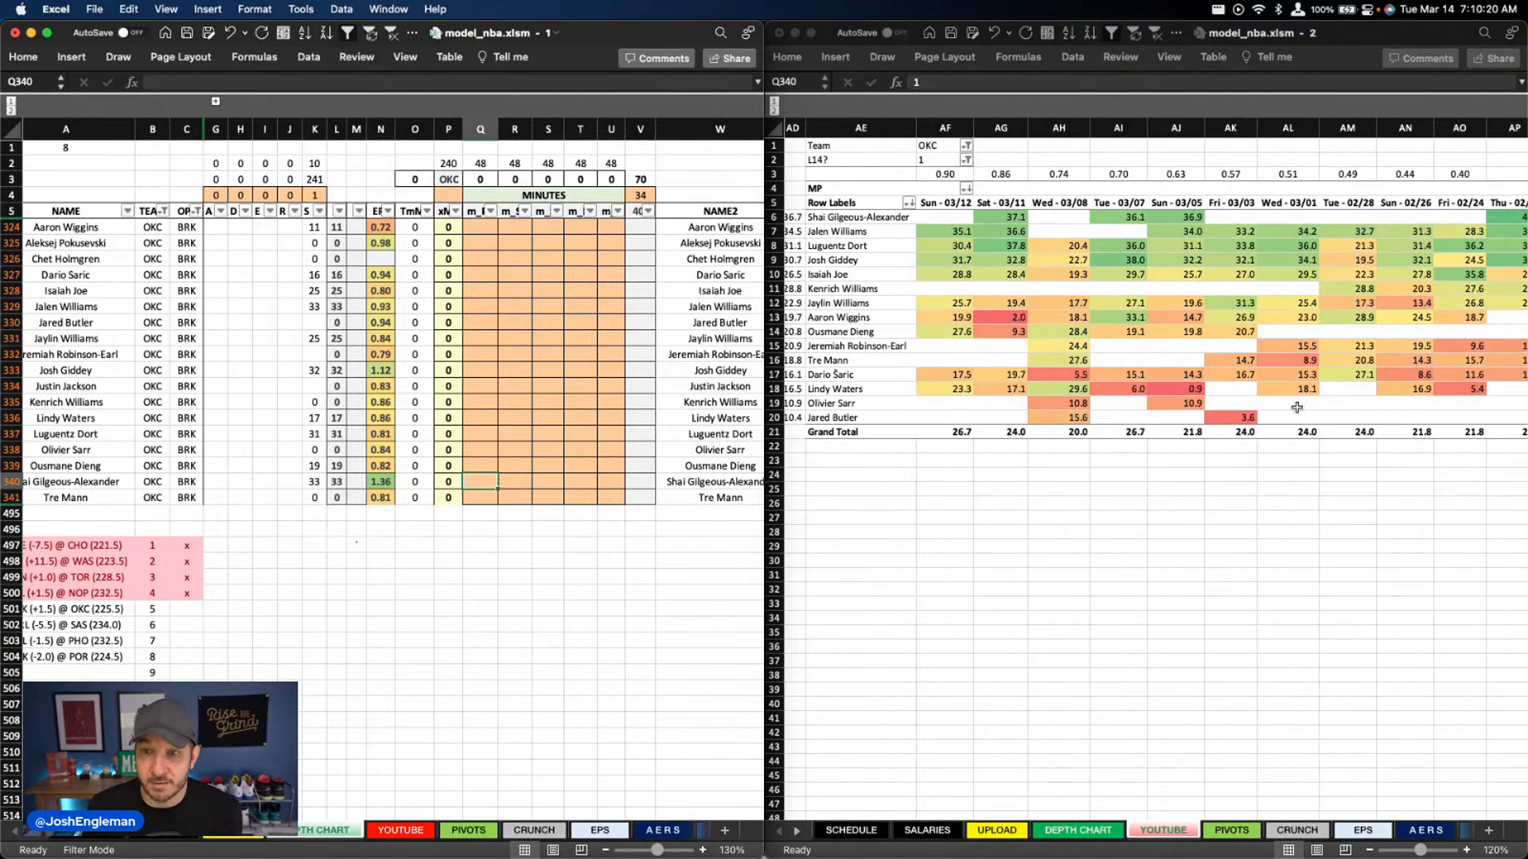
text(36)
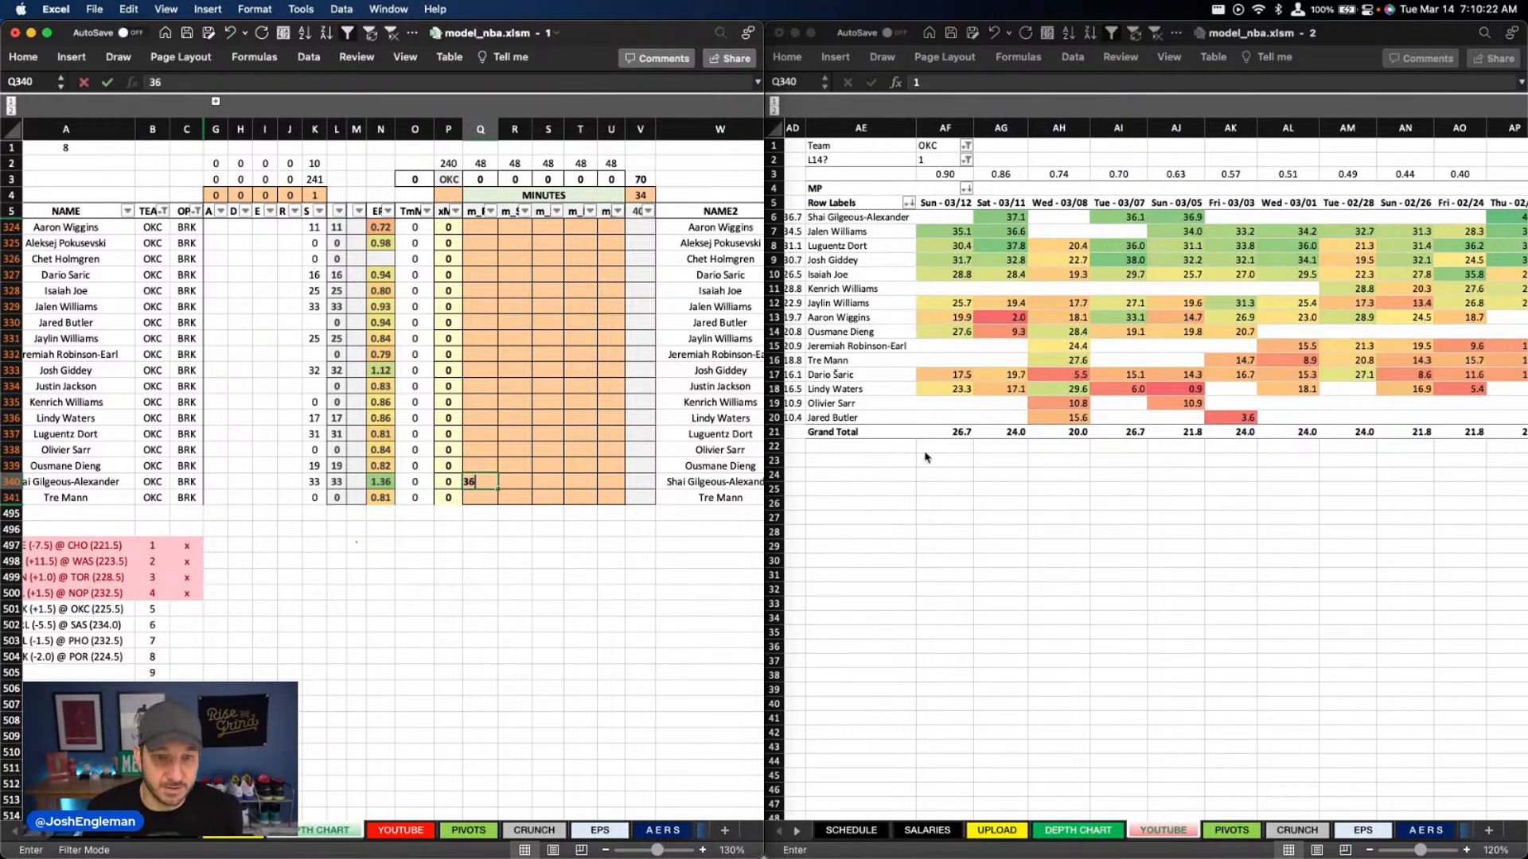
key(Return)
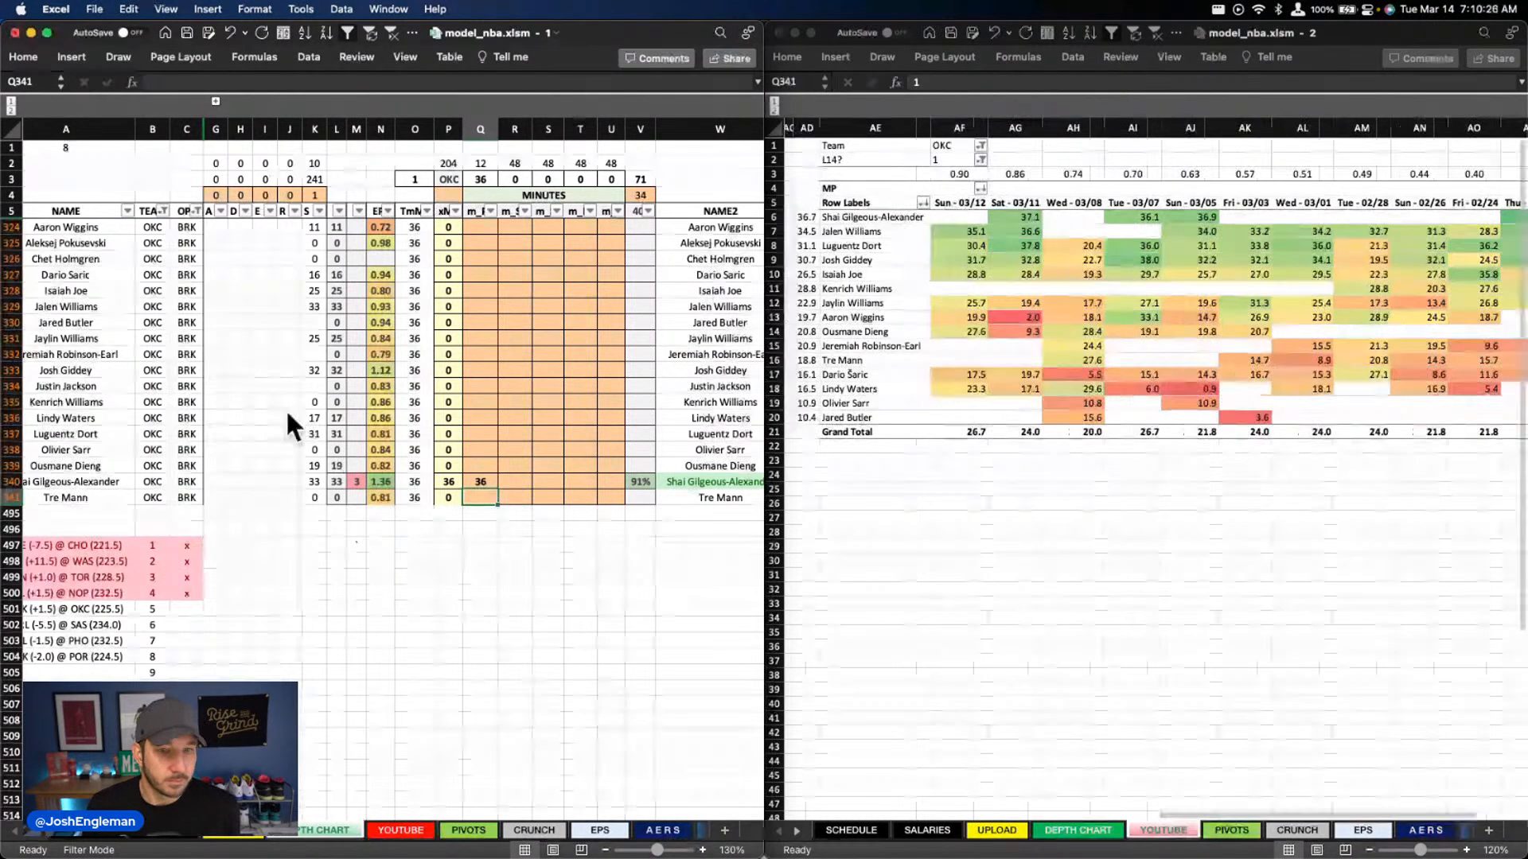
Enter 31 minutes for Josh Giddey in column R of the depth chart
click(545, 419)
click(514, 386)
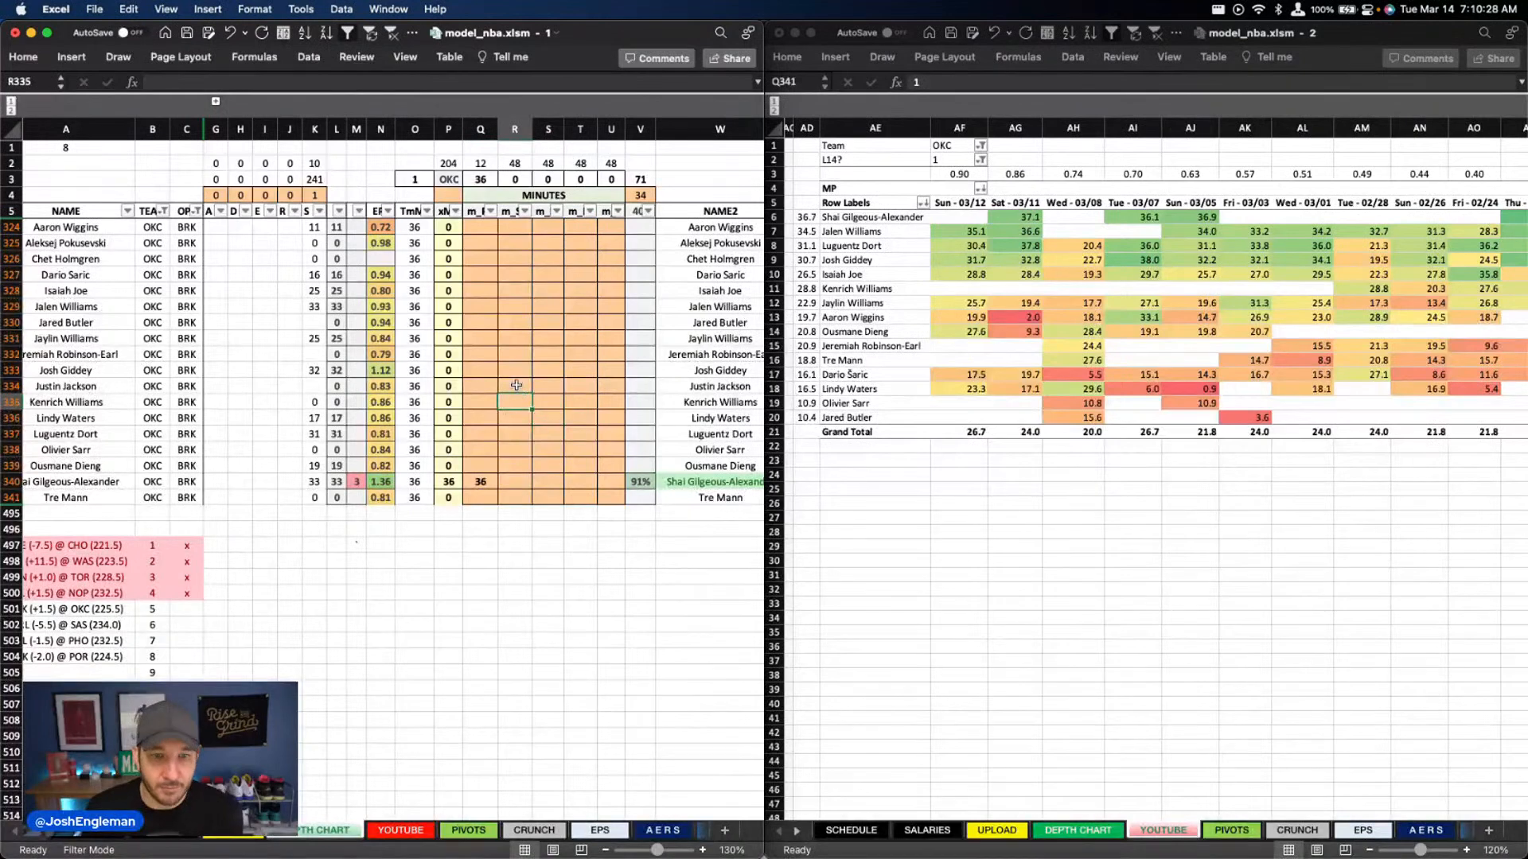
click(515, 370)
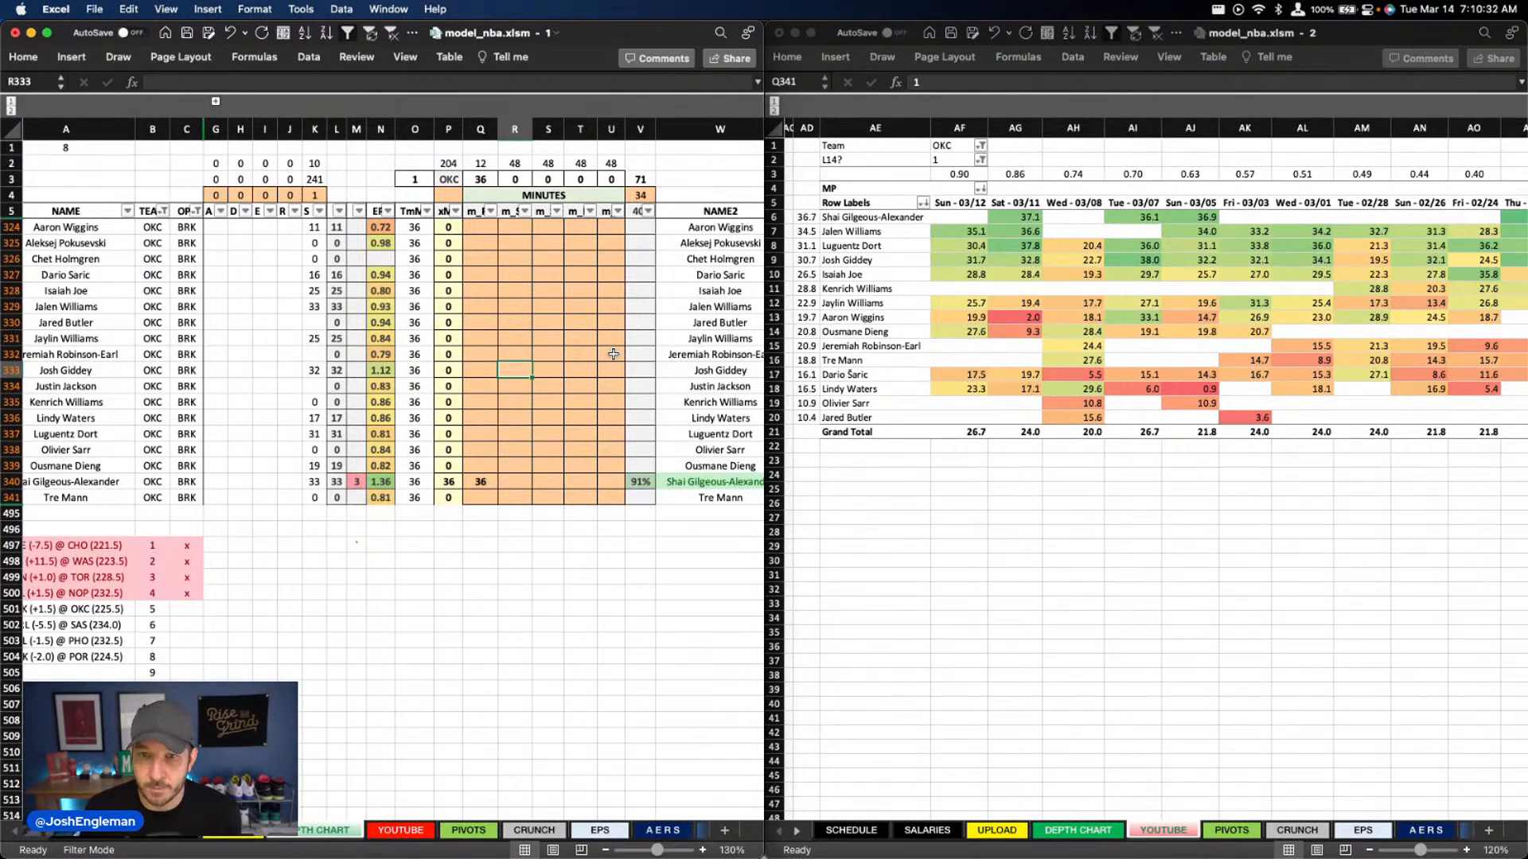
text(31)
key(Return)
Enter 31 minutes for Luguentz Dort in column S
key(Right)
key(Down)
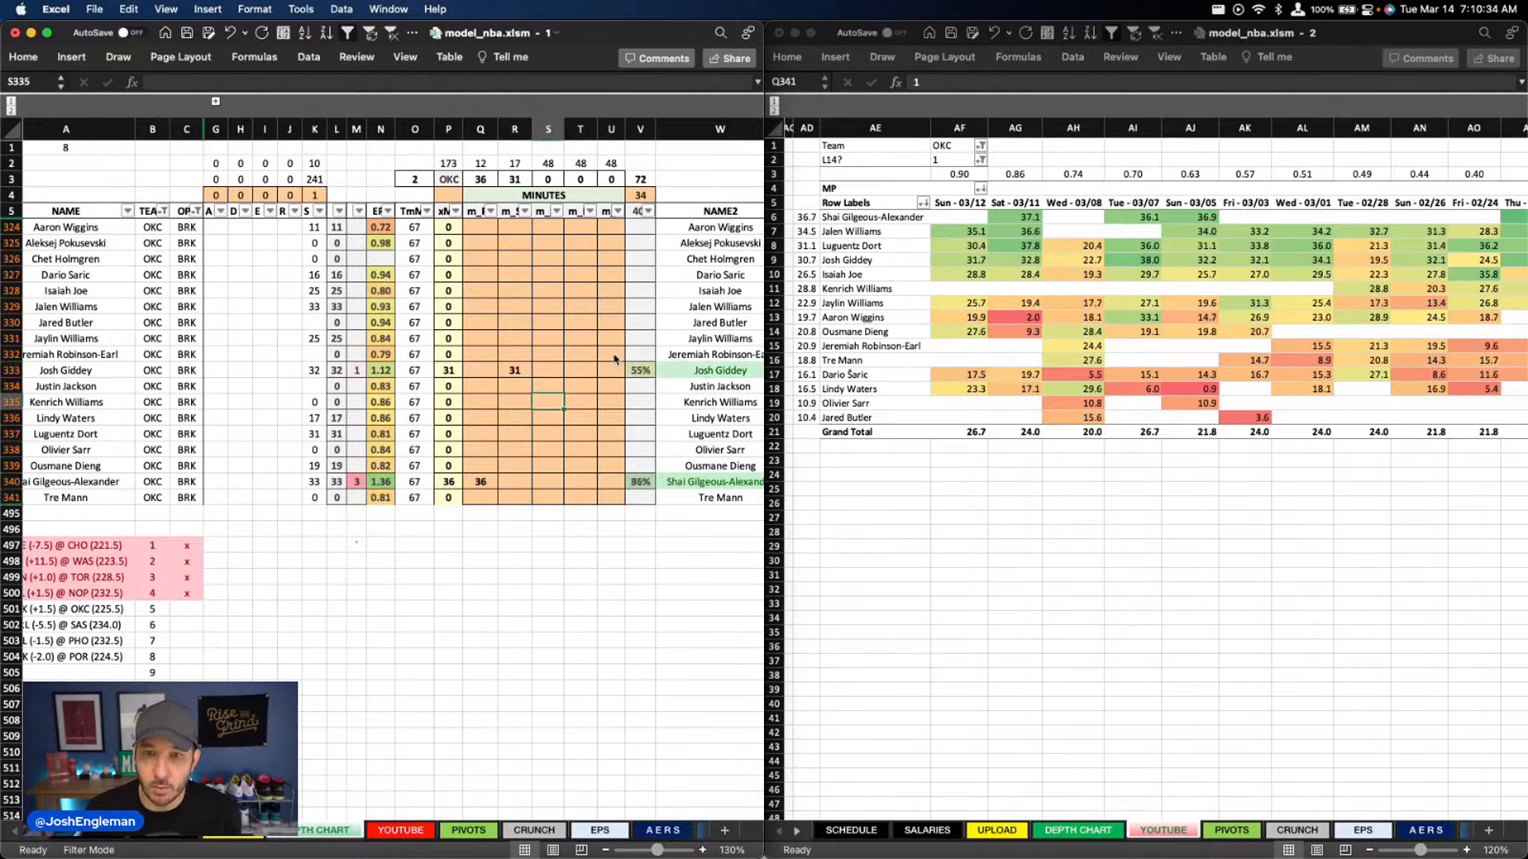
key(Down)
key(Down)
key(Down)
key(Down)
key(Up)
key(Up)
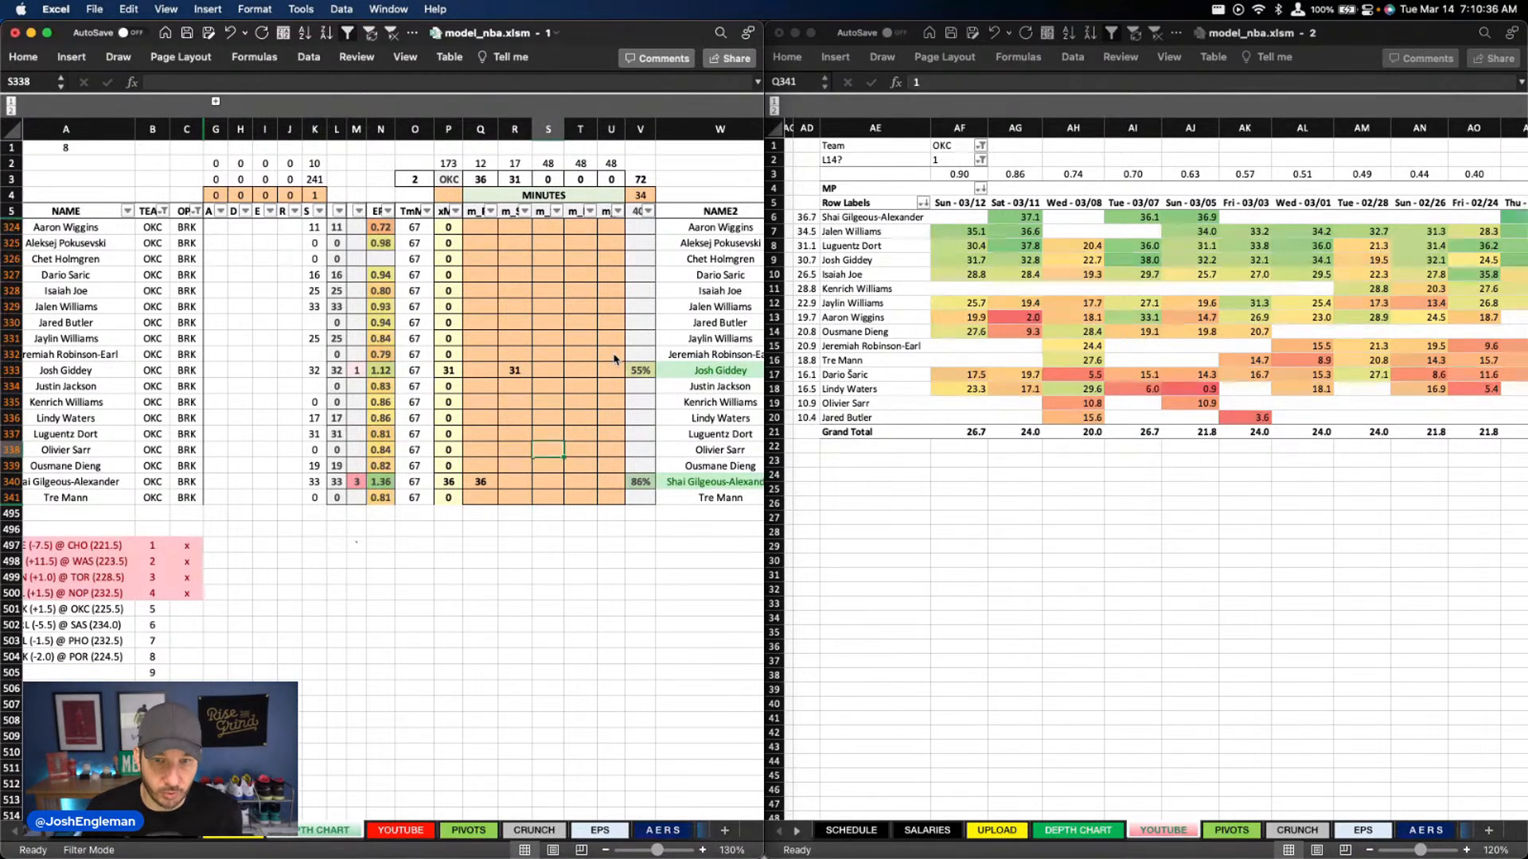
text(31)
key(Return)
Enter 34 minutes for Jalen Williams in column T
key(Right)
key(Up)
key(Up)
key(Up)
key(Up)
key(Up)
key(Up)
key(Up)
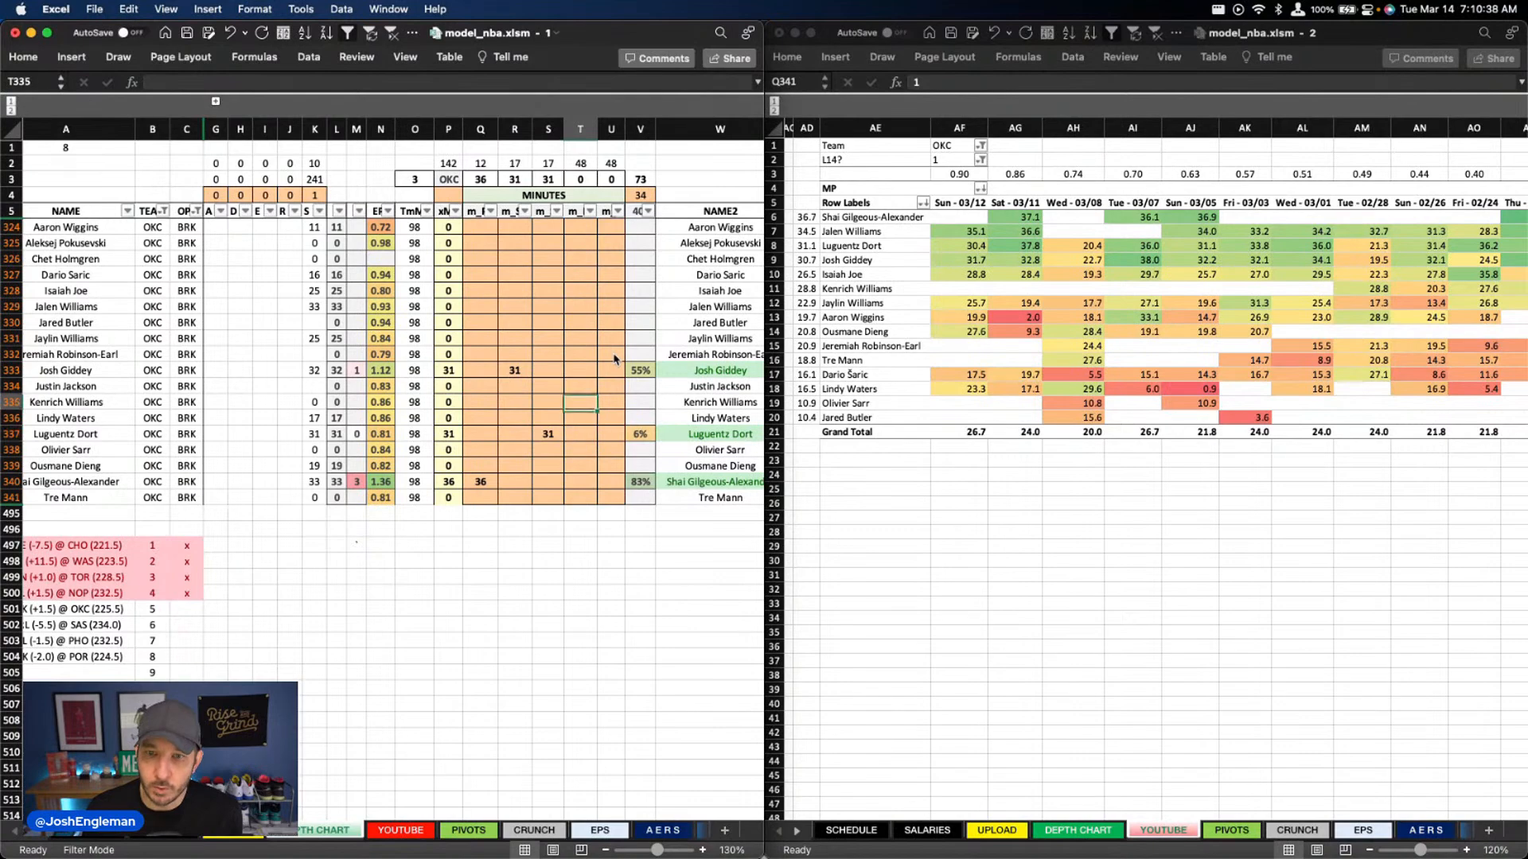
key(Up)
key(Up)
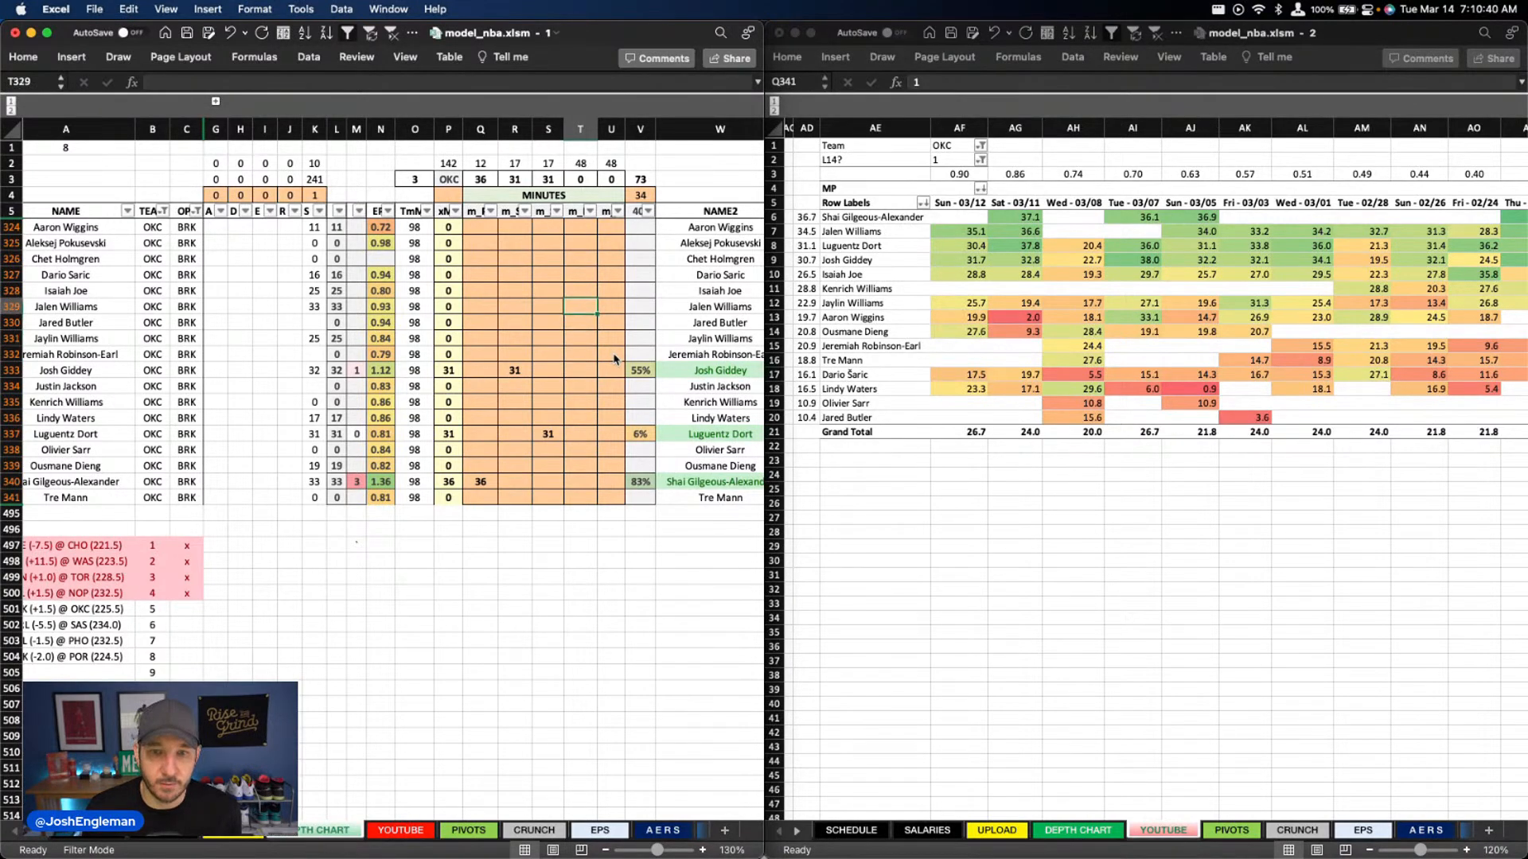
text(34)
key(Return)
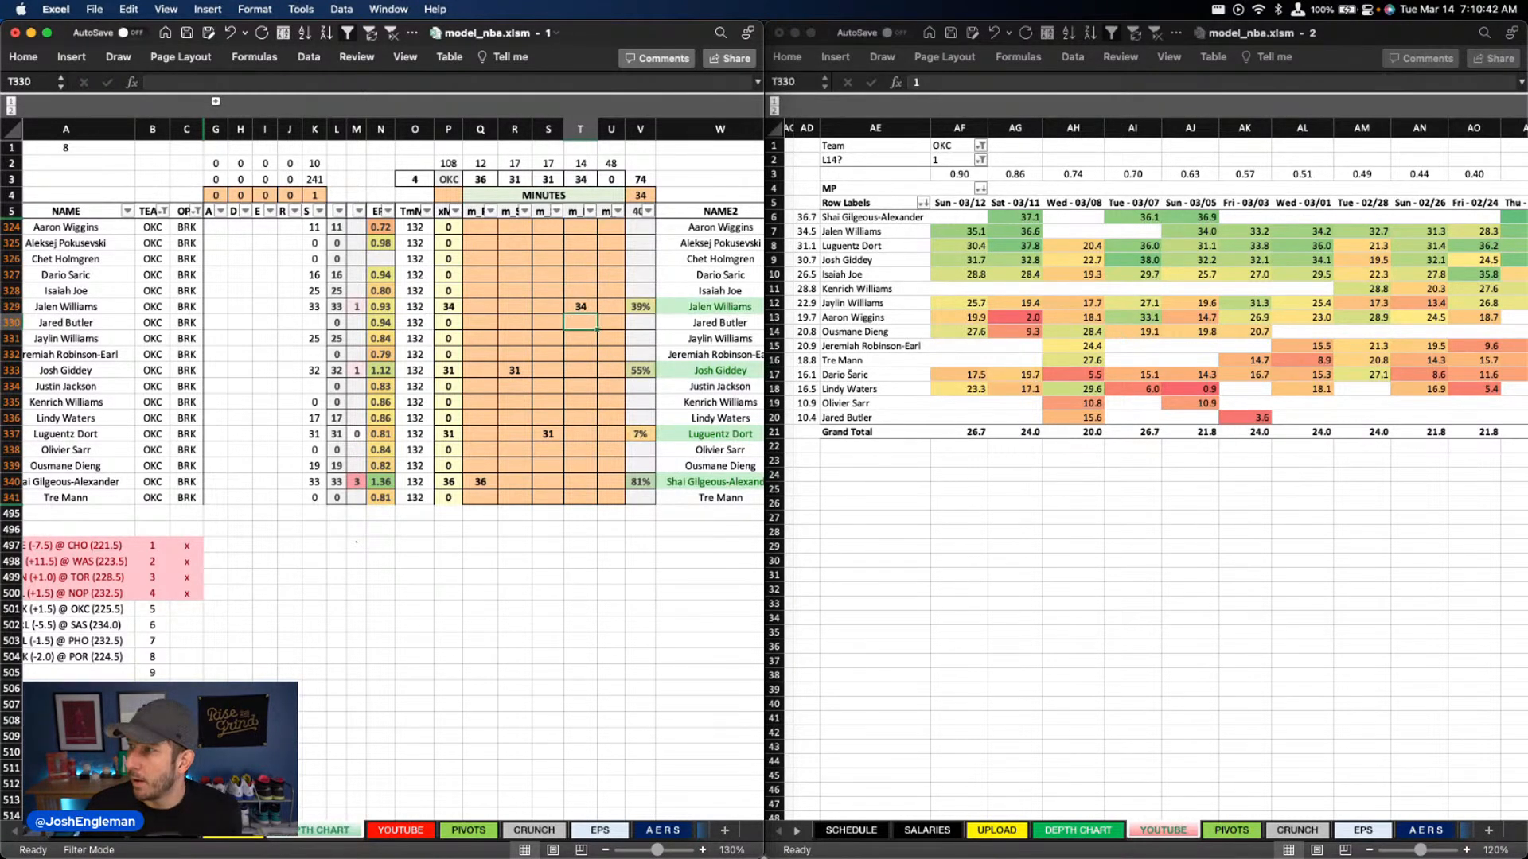
Enter 23 minutes for Jaylin Williams in column U
key(super+Tab)
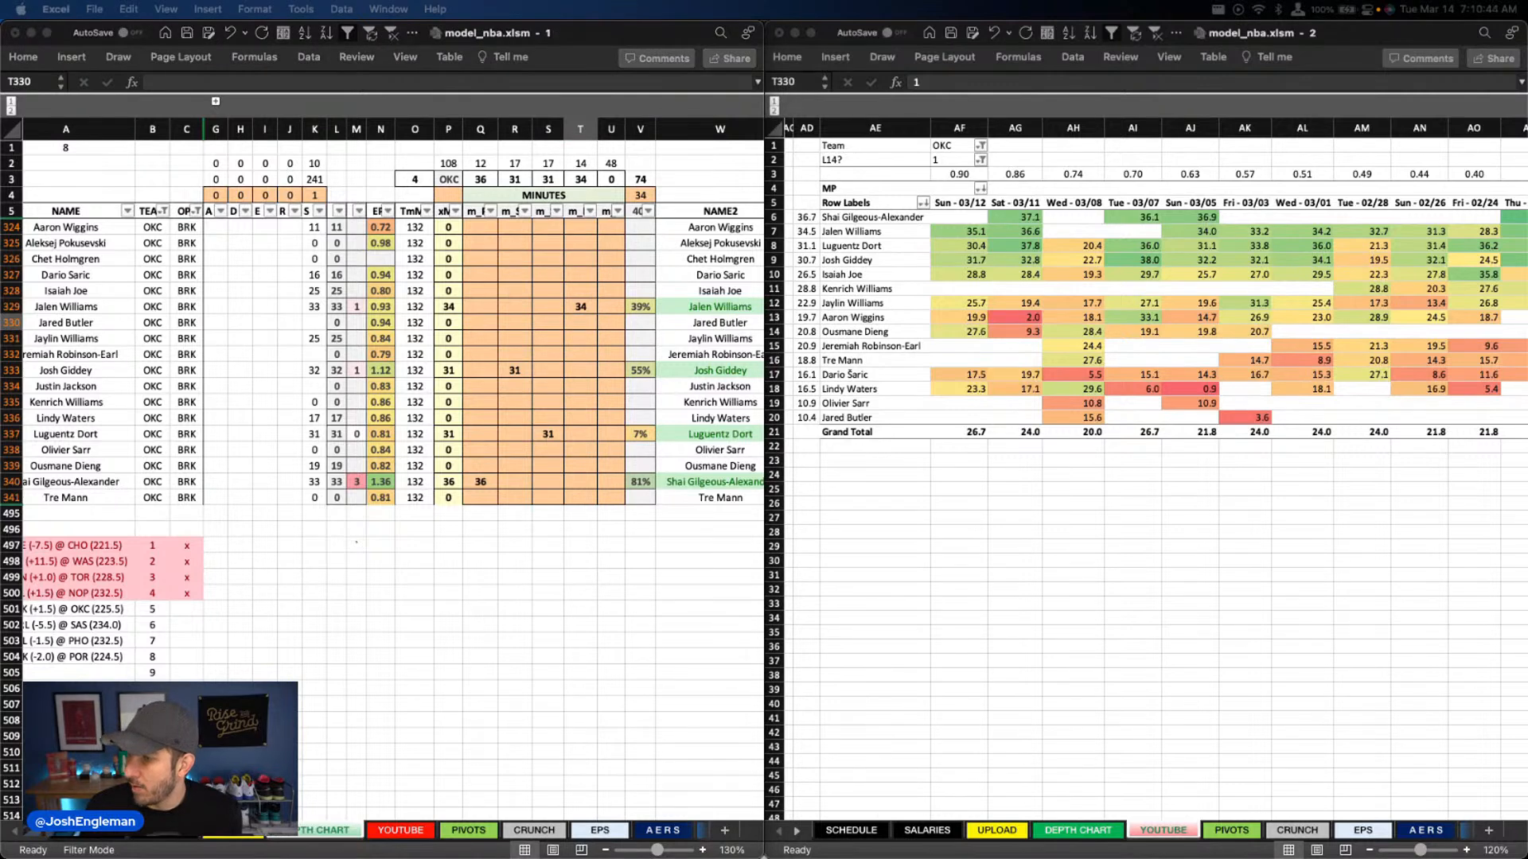
click(506, 351)
click(615, 336)
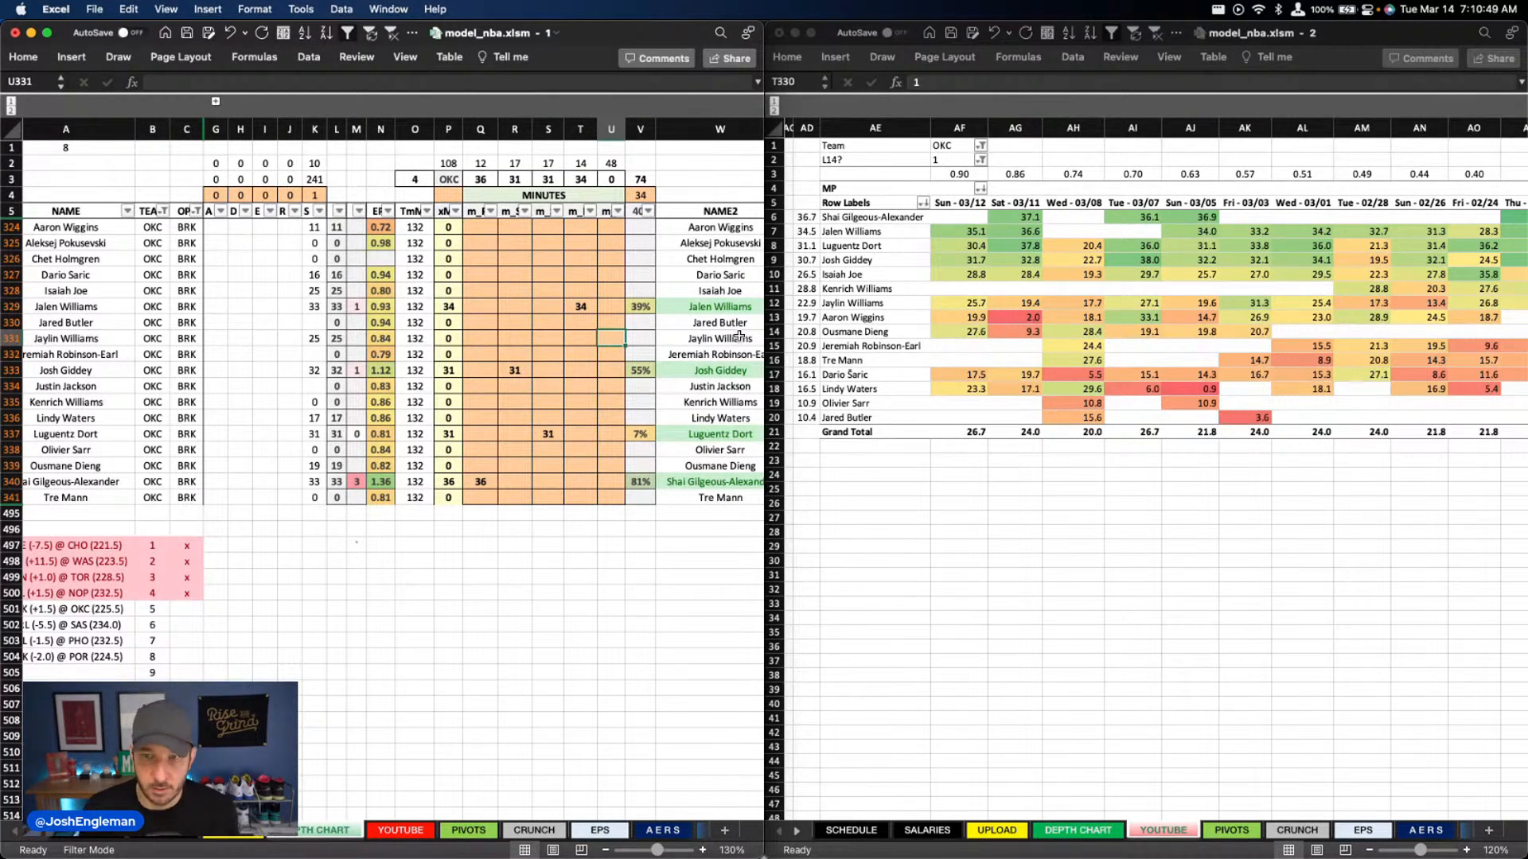
text(23)
key(Return)
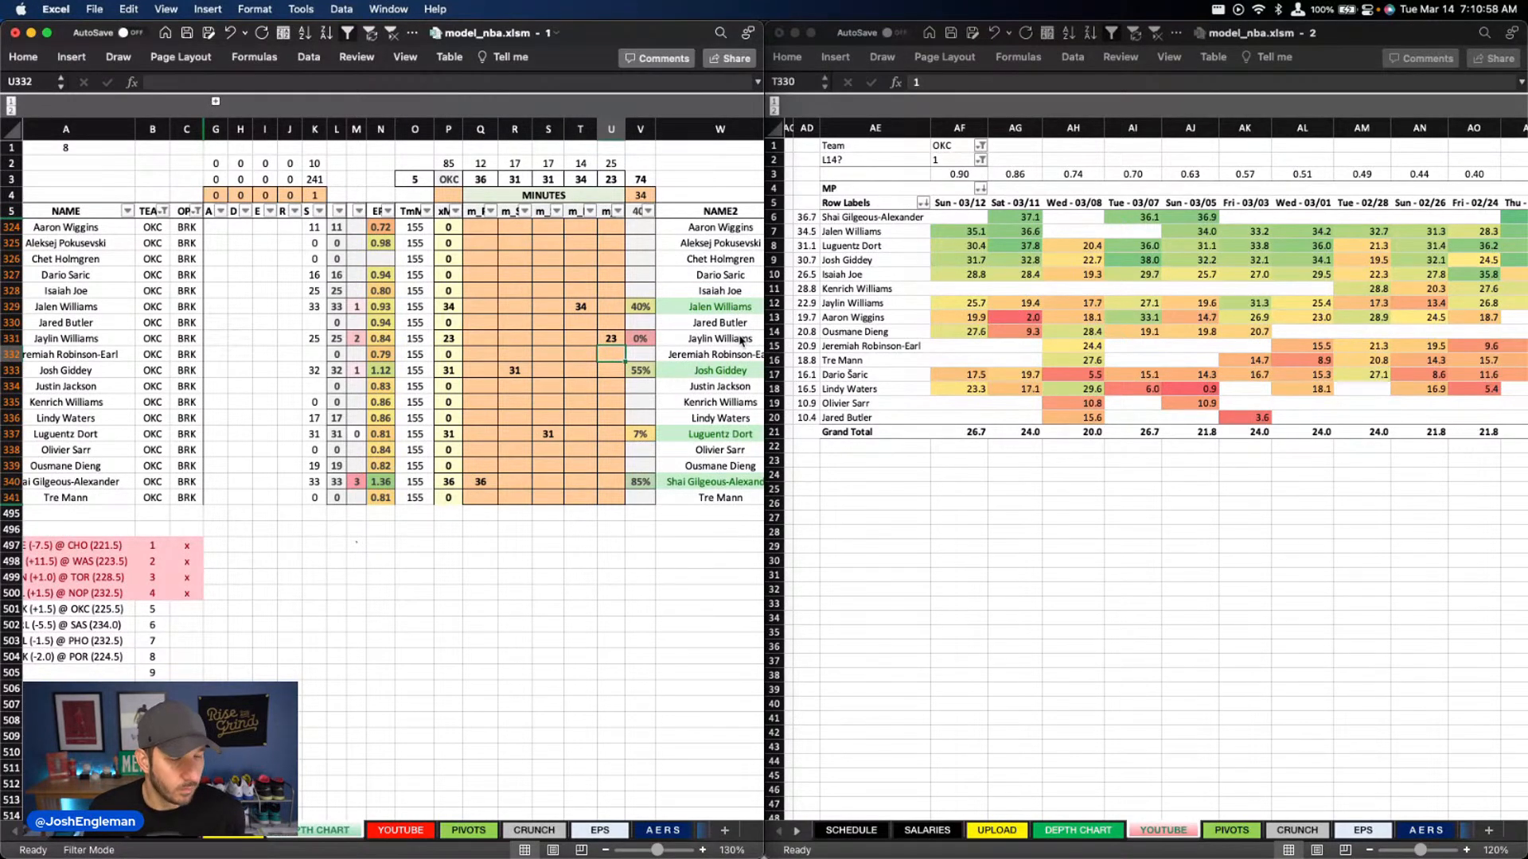
Enter 17 minutes for Dario Saric in column U
key(Up)
key(Up)
key(Up)
key(Up)
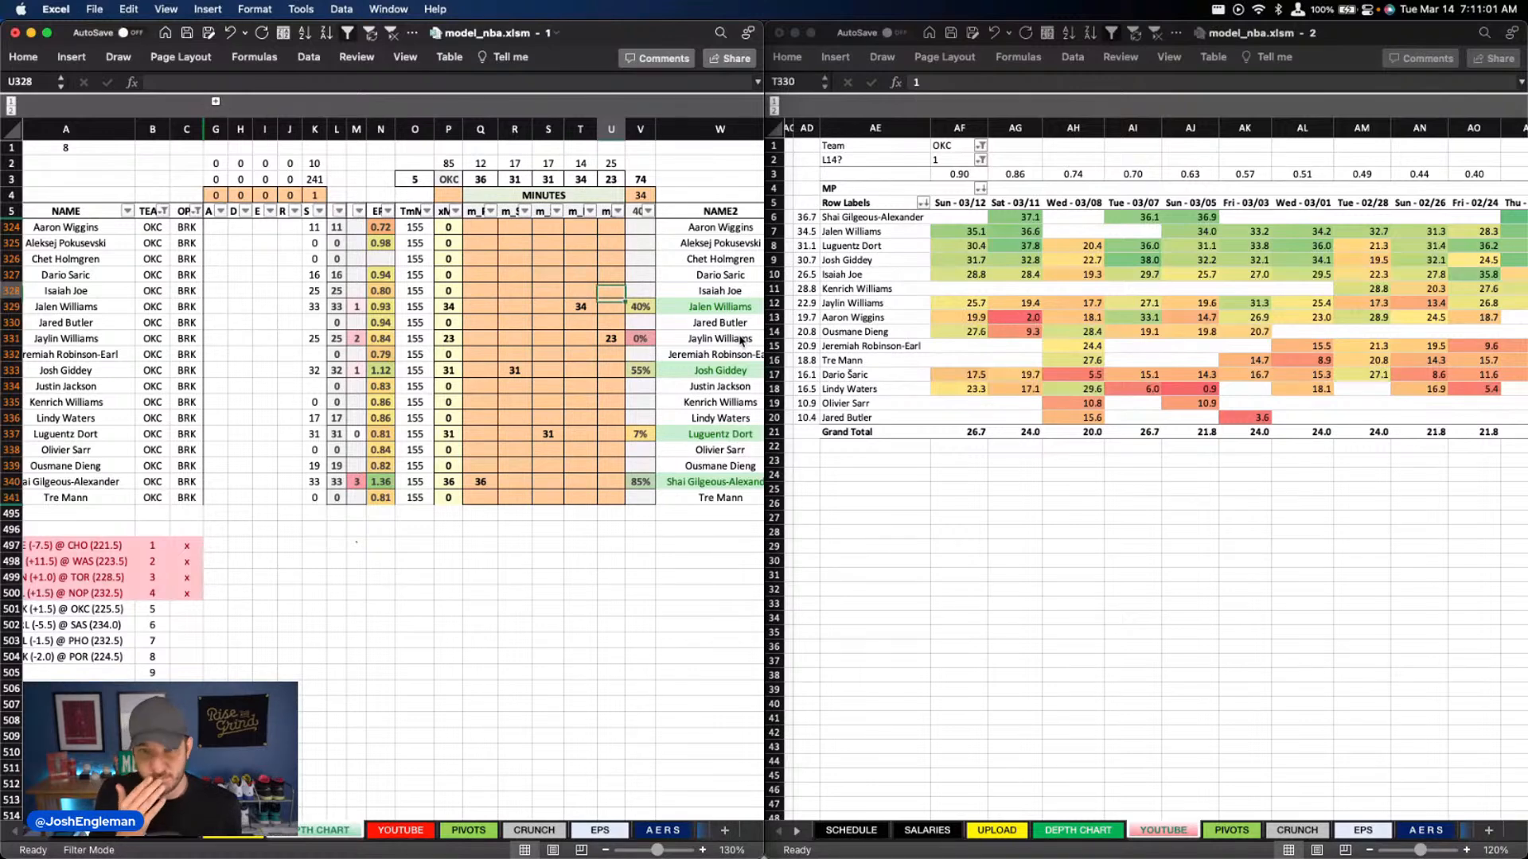
key(Up)
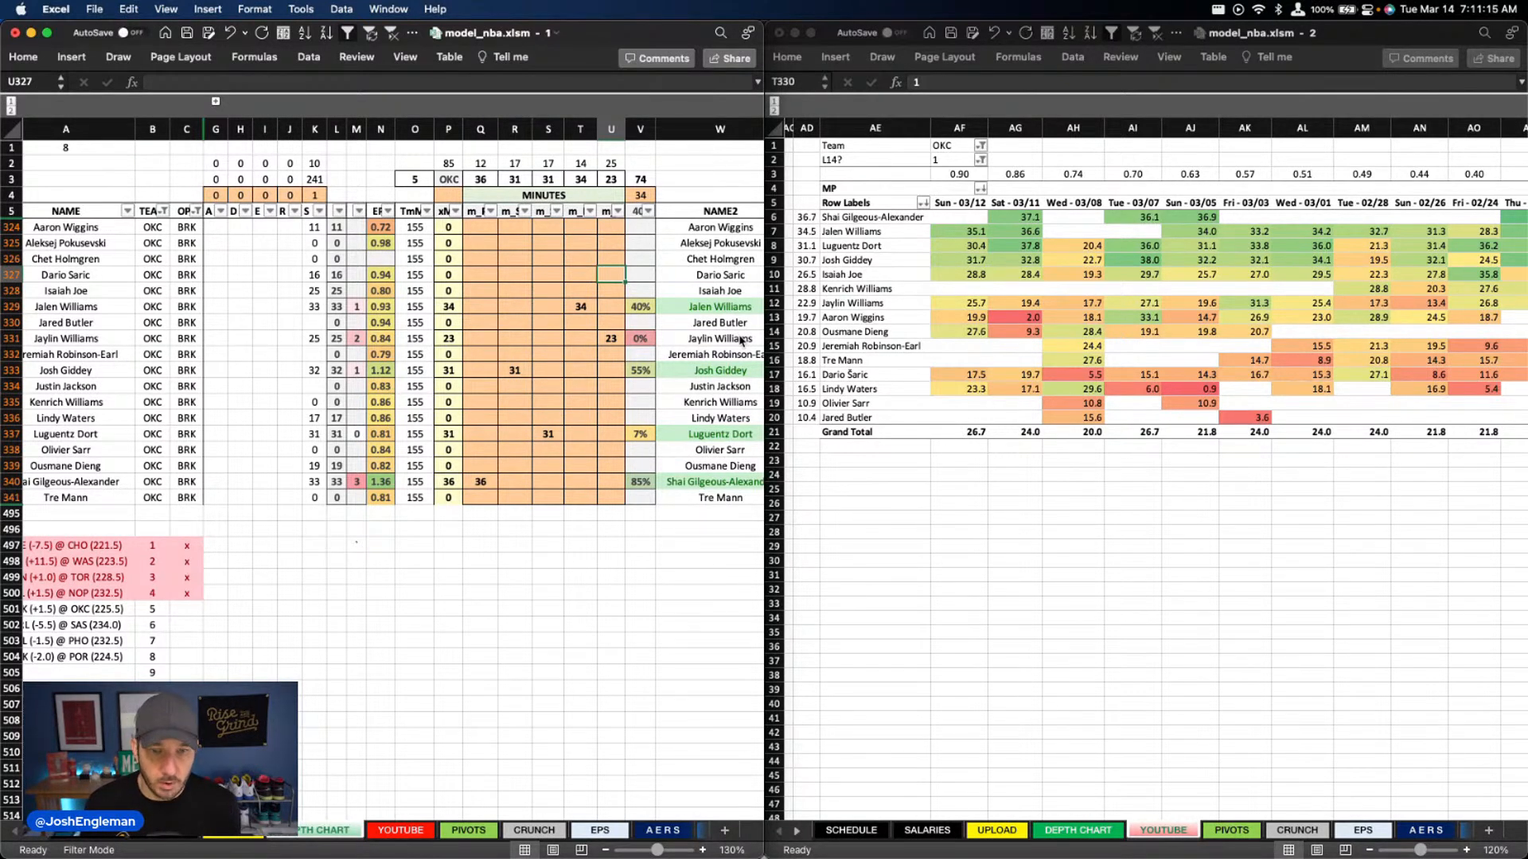
text(17)
key(Return)
Give Ousmane Dieng 8 minutes in column U and 12 minutes in column T
key(Down)
key(Down)
key(Down)
key(Down)
key(Down)
key(Down)
key(Down)
key(Down)
key(Down)
key(Down)
key(Down)
text(8)
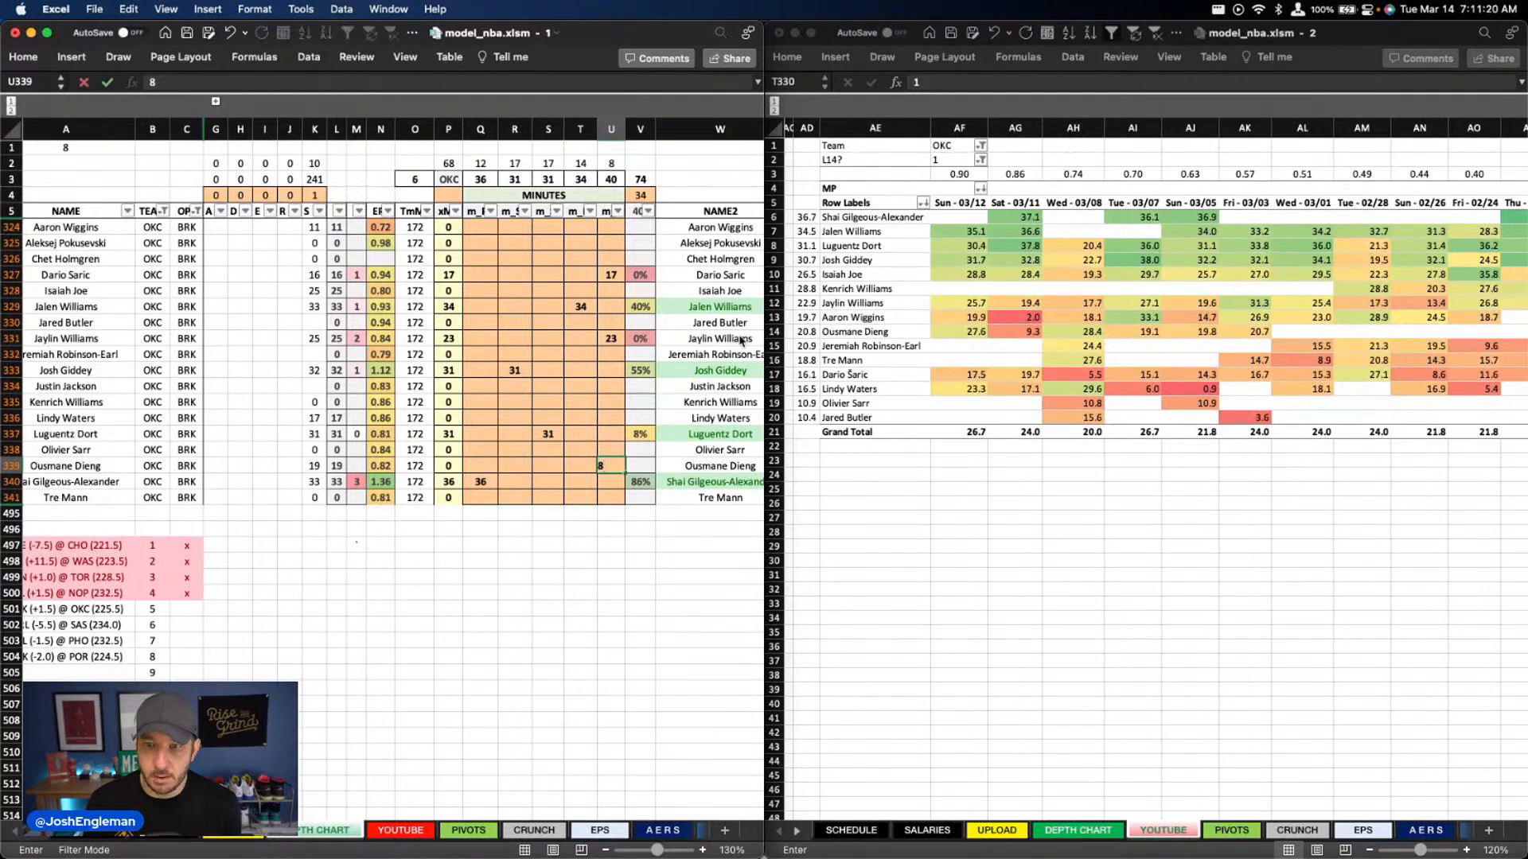
key(Left)
text(12)
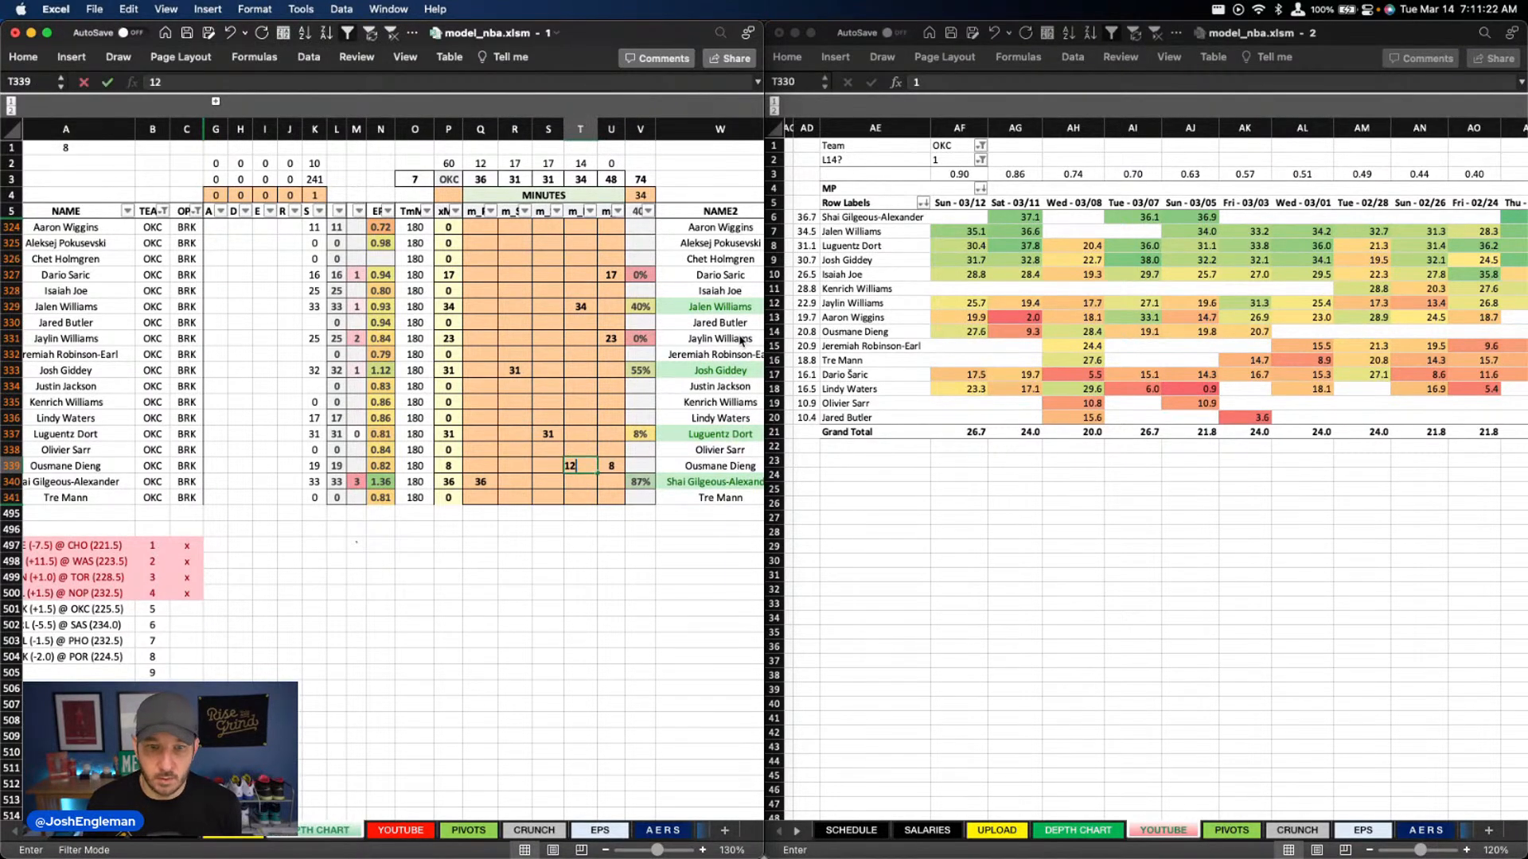
key(Return)
Give Isaiah Joe 12 minutes in column Q and 14 minutes in column R
key(Up)
key(Up)
key(Up)
key(Up)
key(Up)
key(Up)
key(Up)
key(Up)
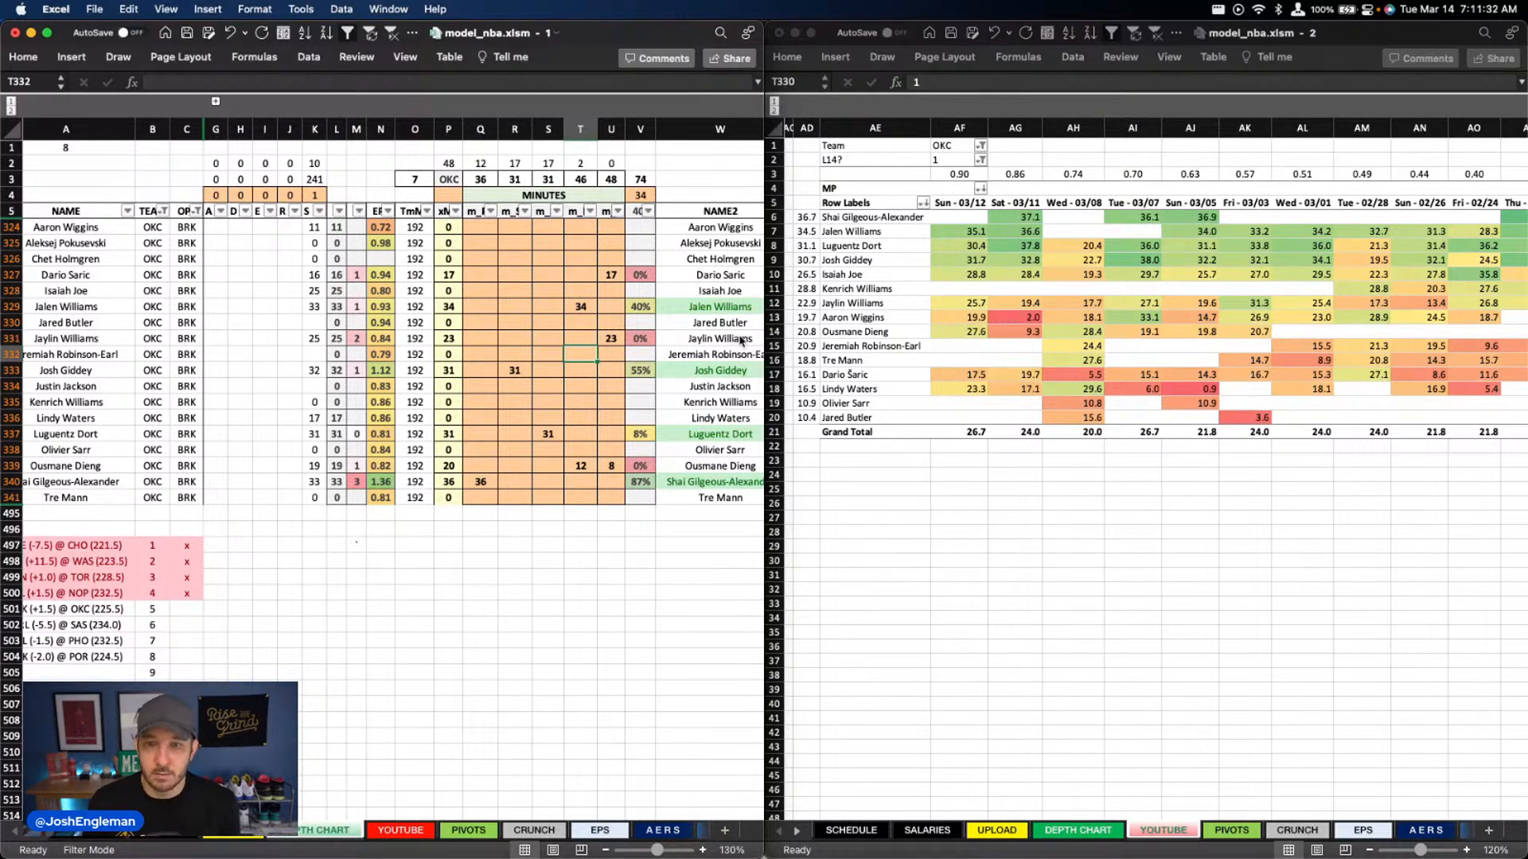
key(Up)
key(Up)
key(Up)
key(Up)
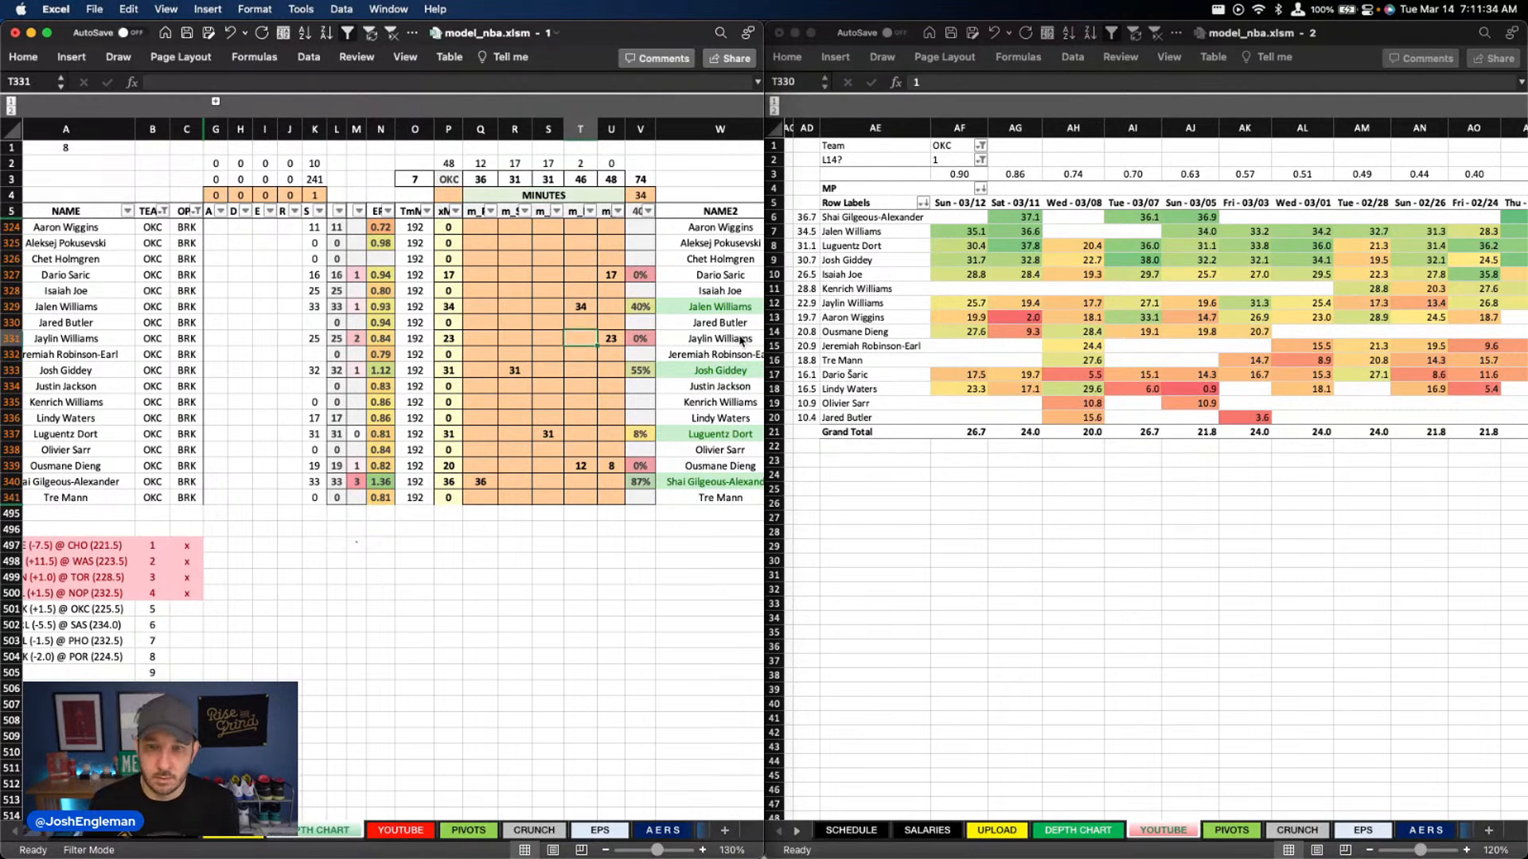
key(Up)
key(Up)
key(Left)
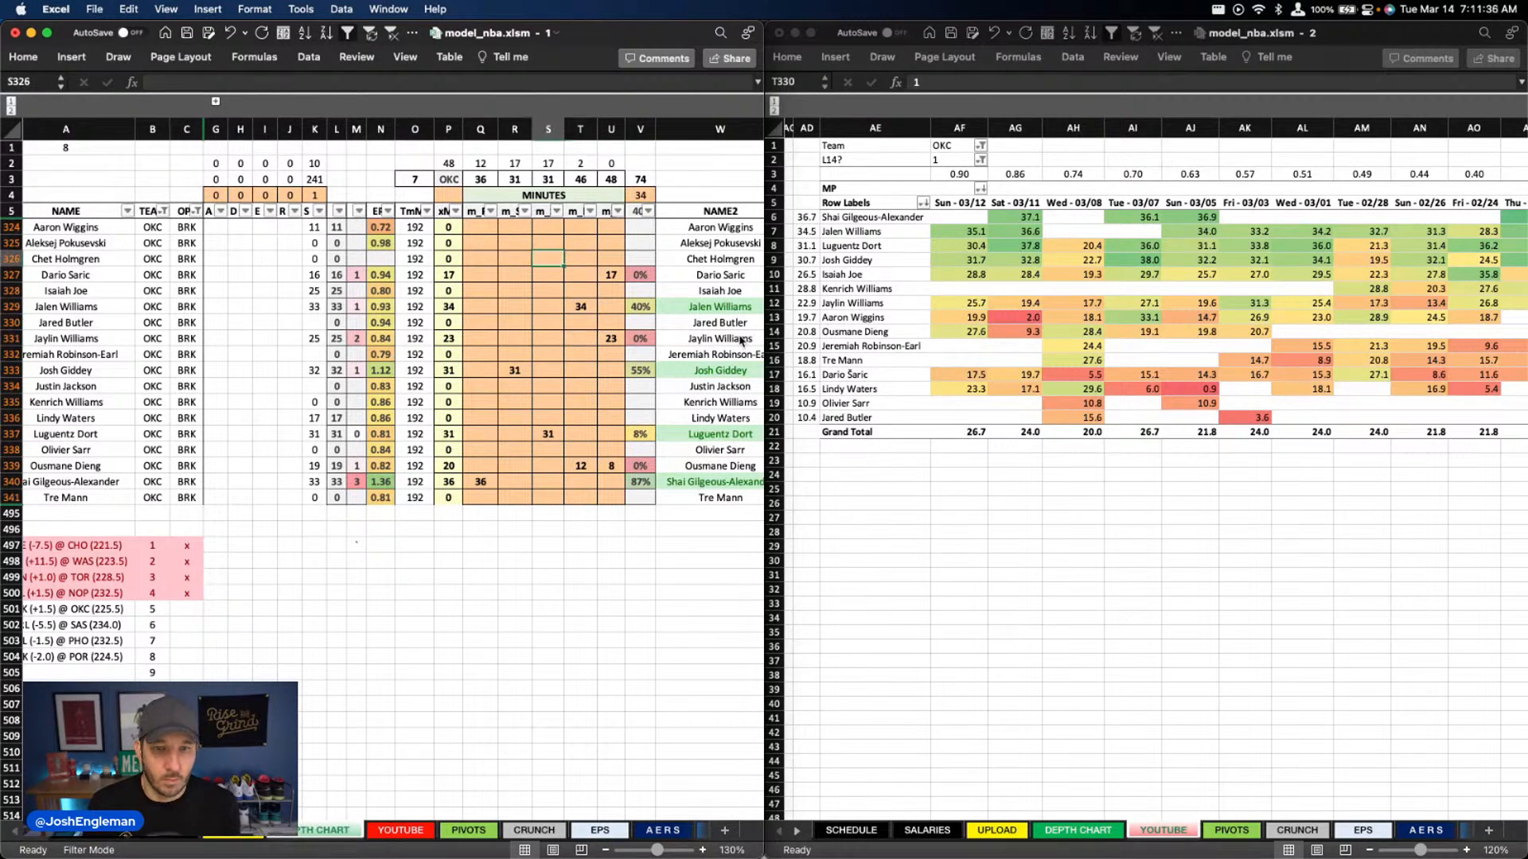
key(Left)
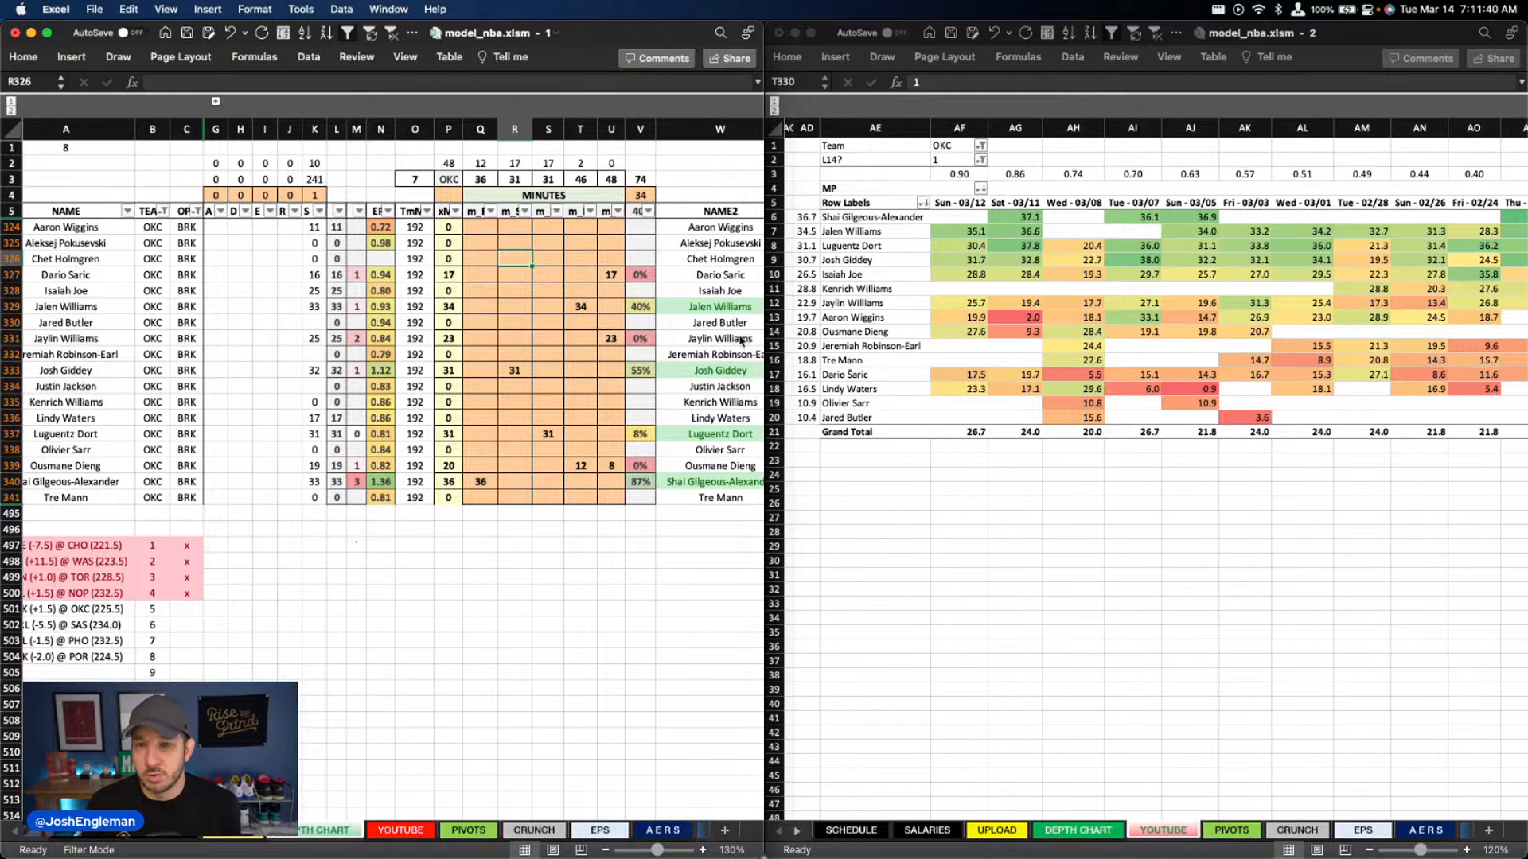
key(Down)
key(Down)
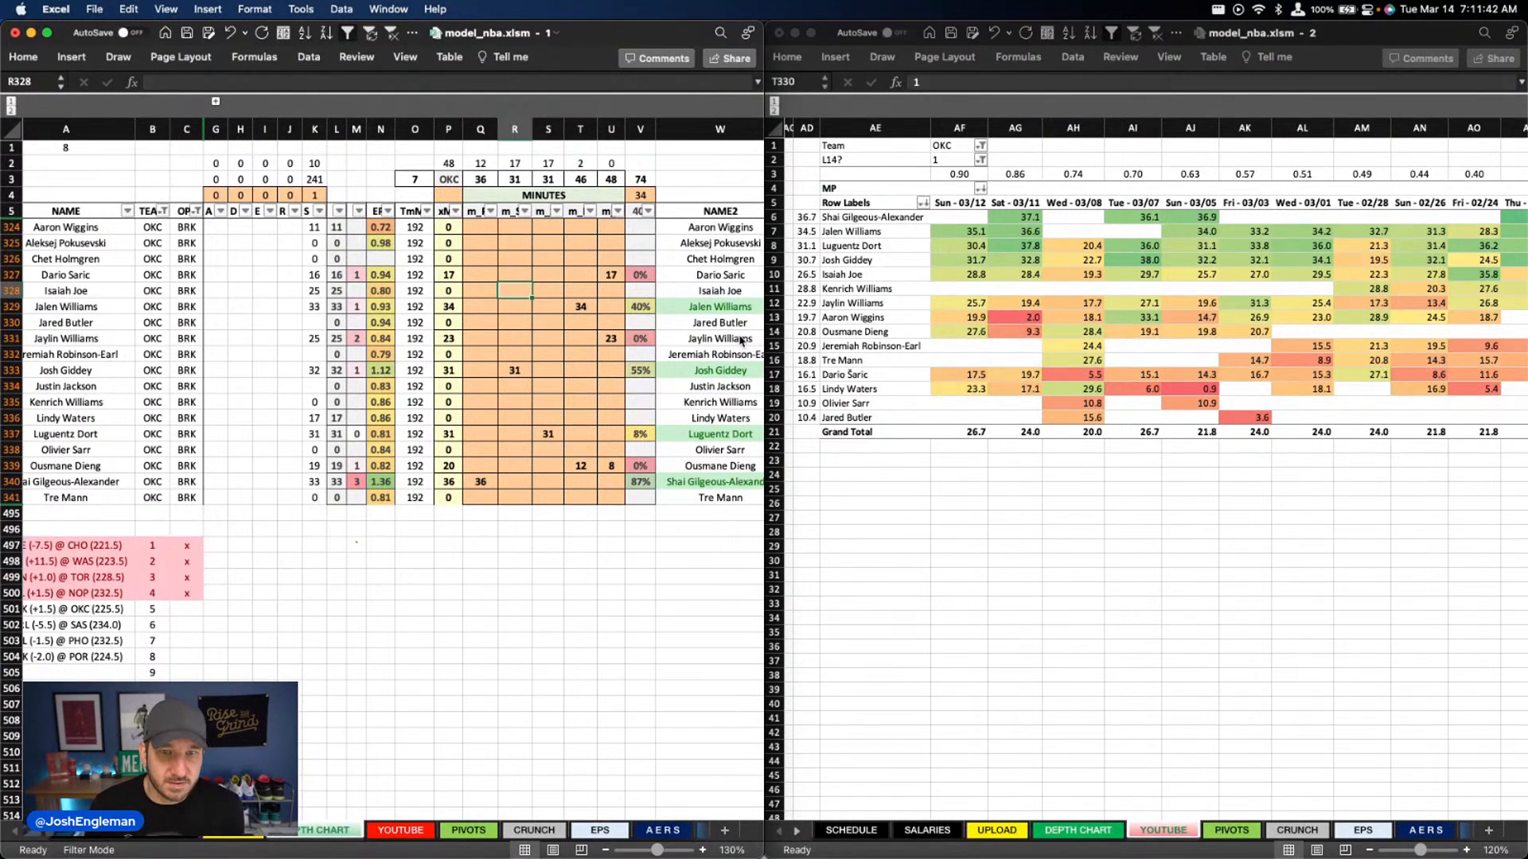
key(Left)
text(12)
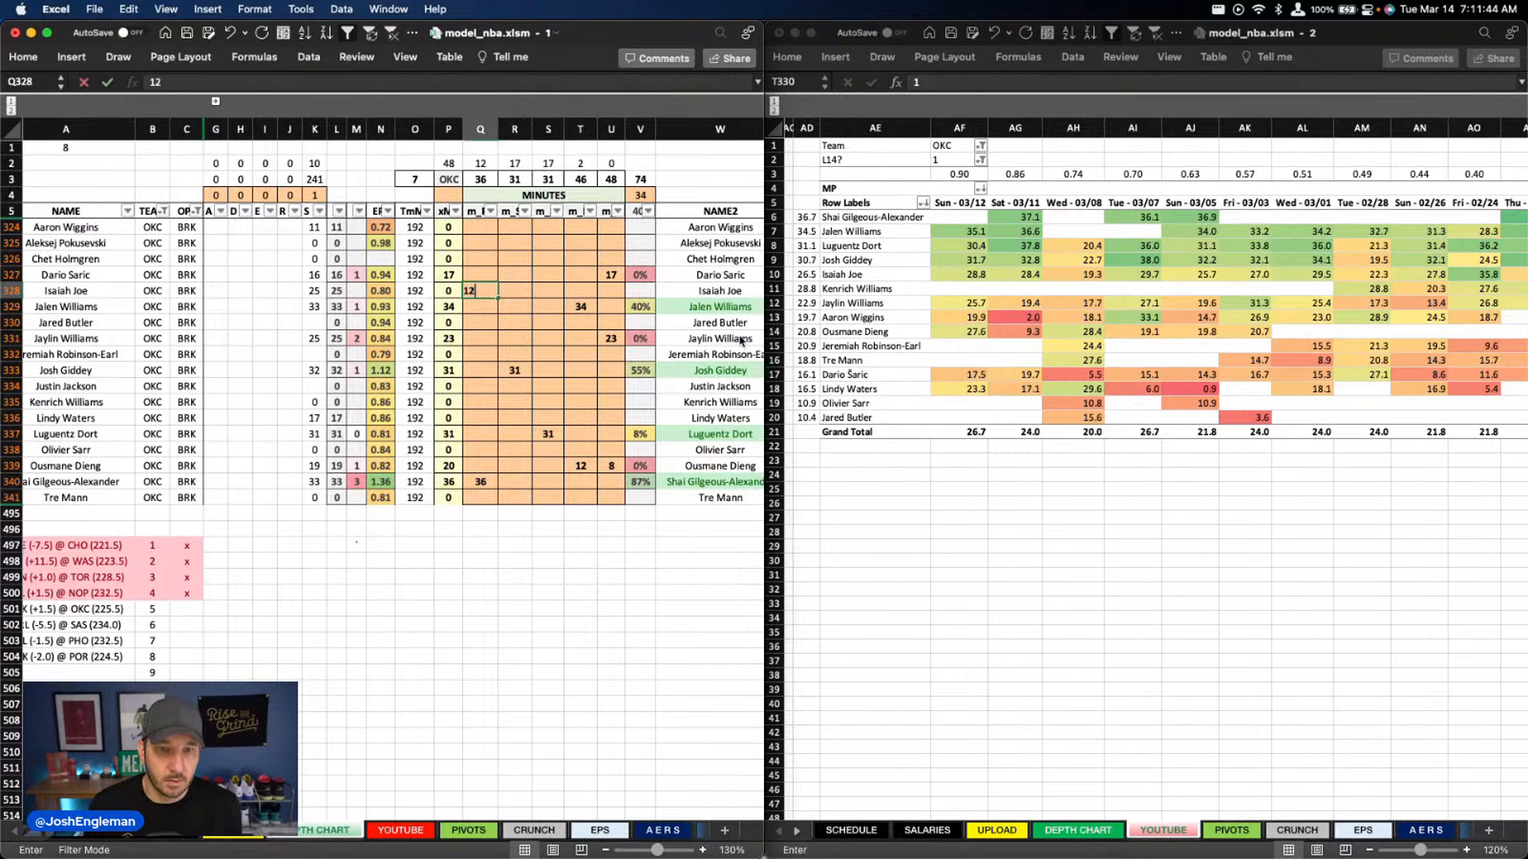
key(Tab)
text(14)
key(Return)
Give Lindy Waters 3 minutes in column R and 8 minutes in column S
key(Right)
key(Right)
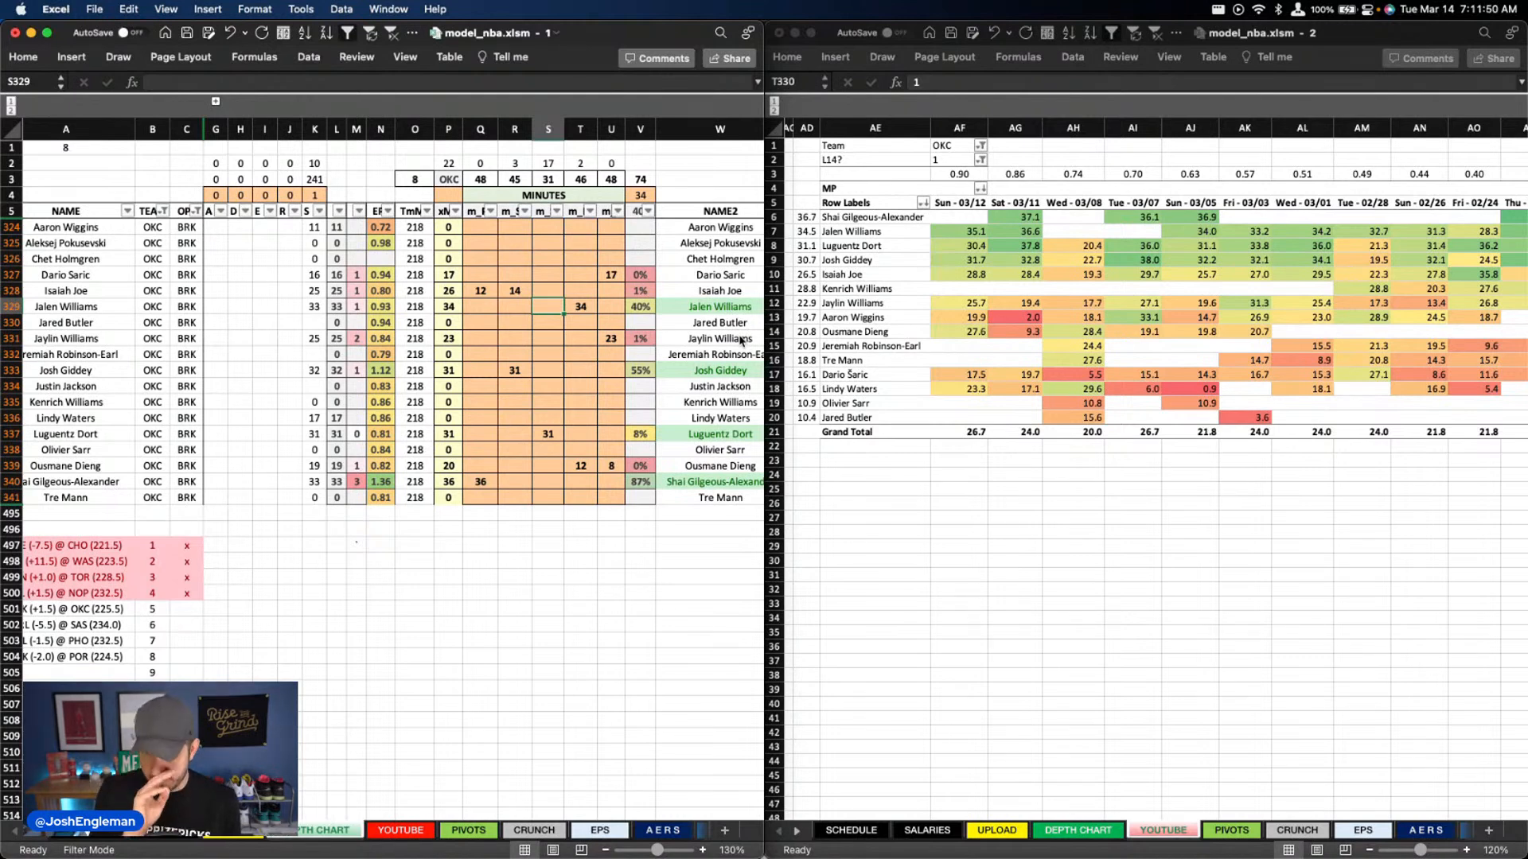
key(Down)
key(Down)
key(Down)
key(Down)
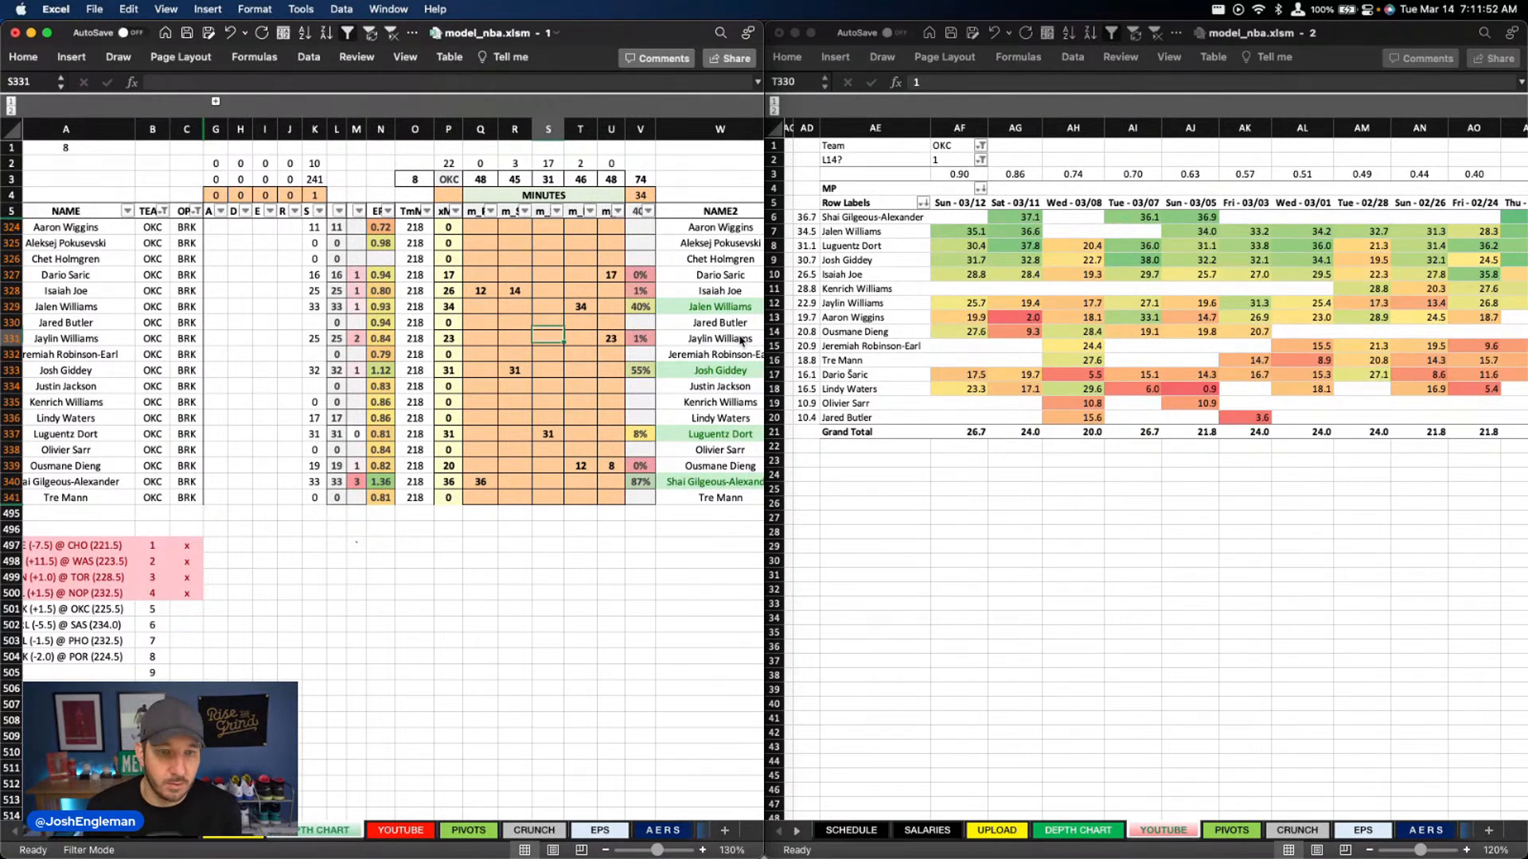
key(Up)
key(Up)
key(Up)
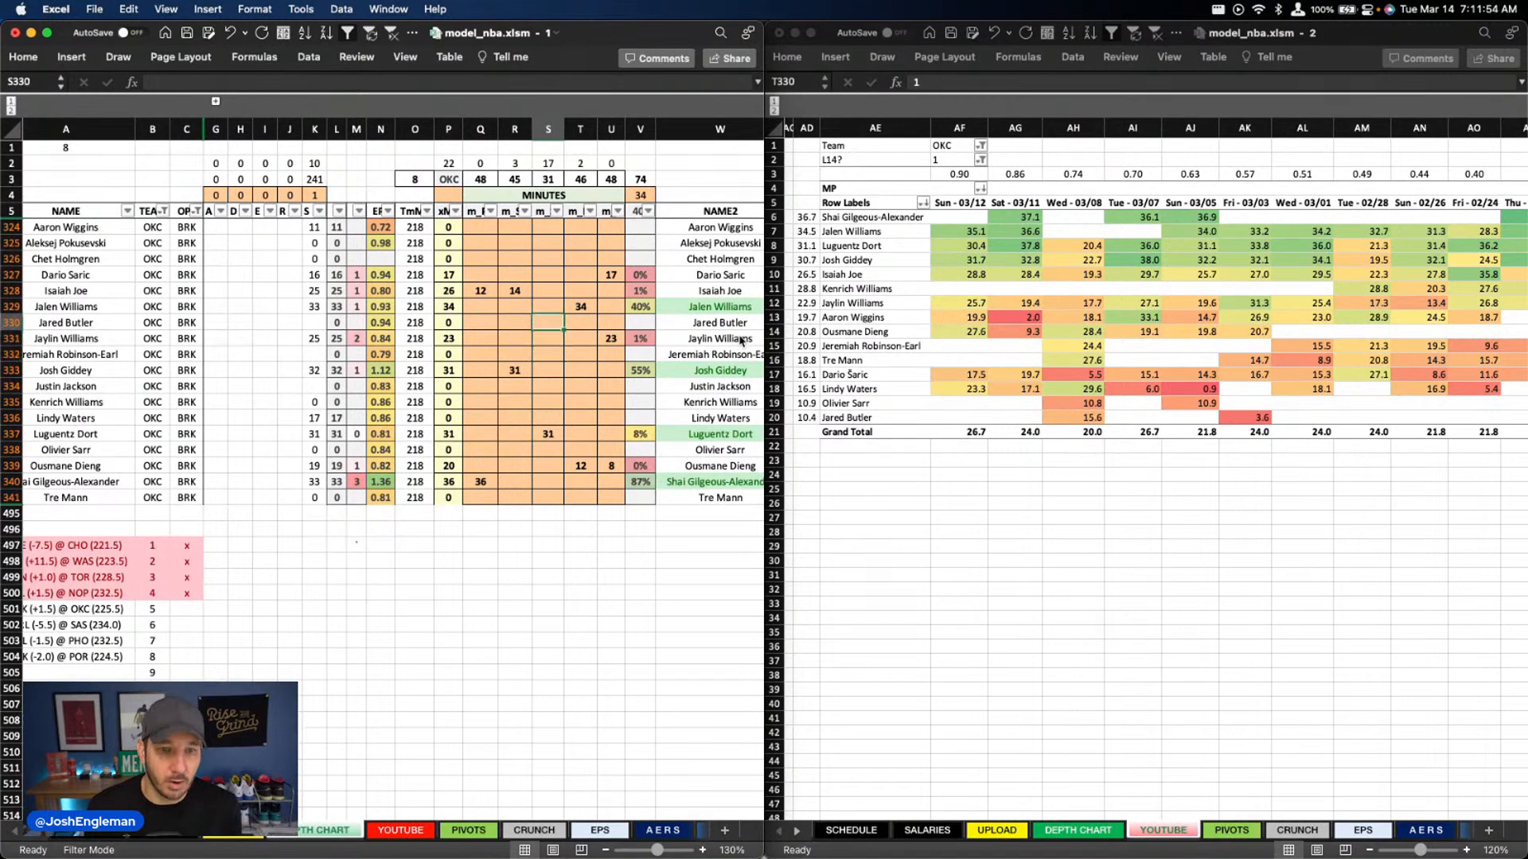
key(Down)
key(Down)
key(Down)
key(Down)
key(Down)
key(Left)
key(Down)
text(3)
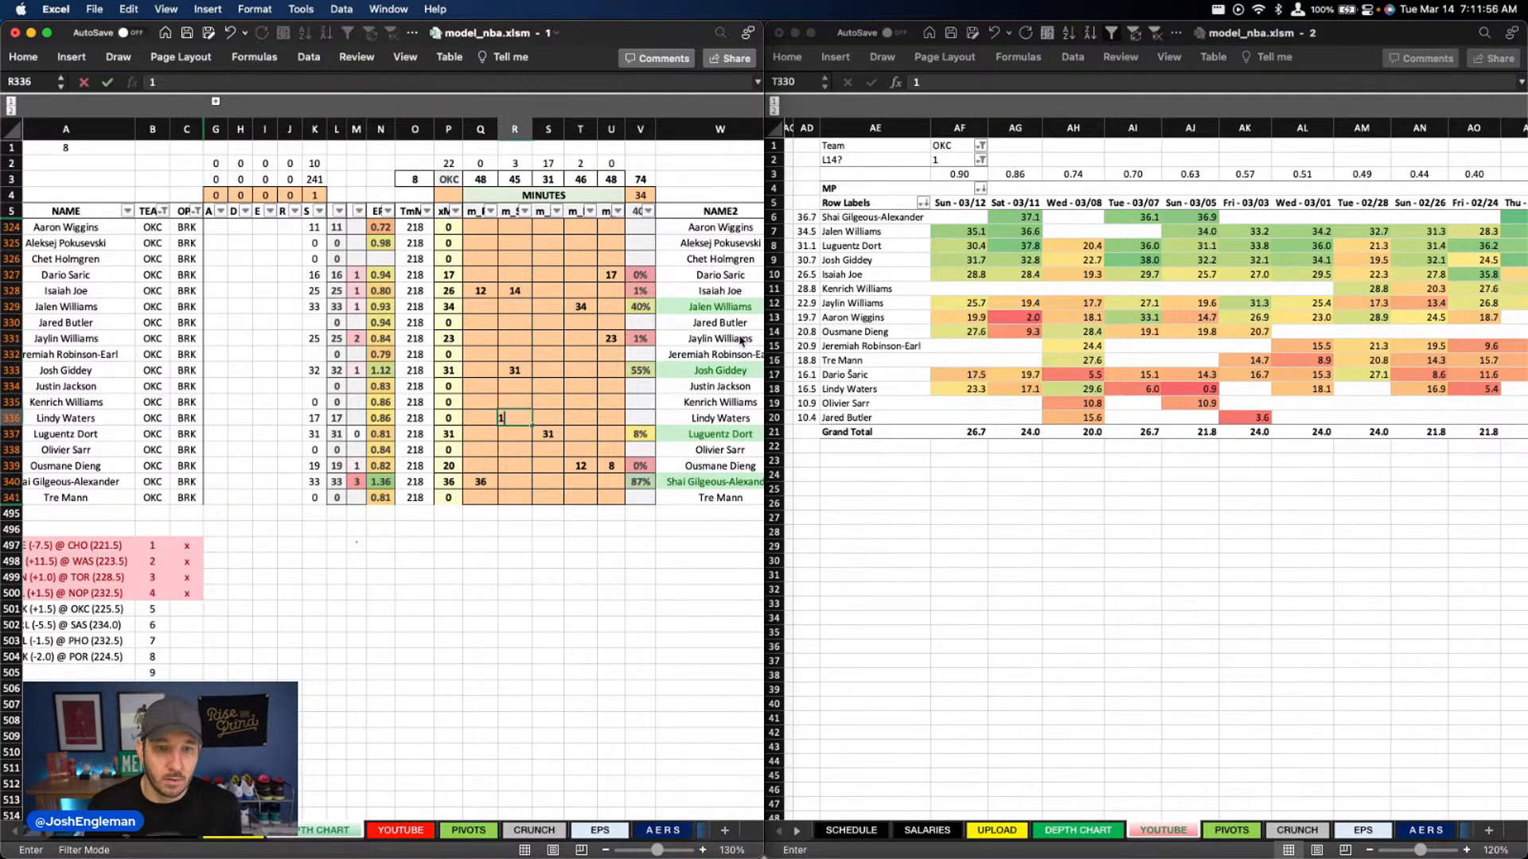
key(Right)
text(8)
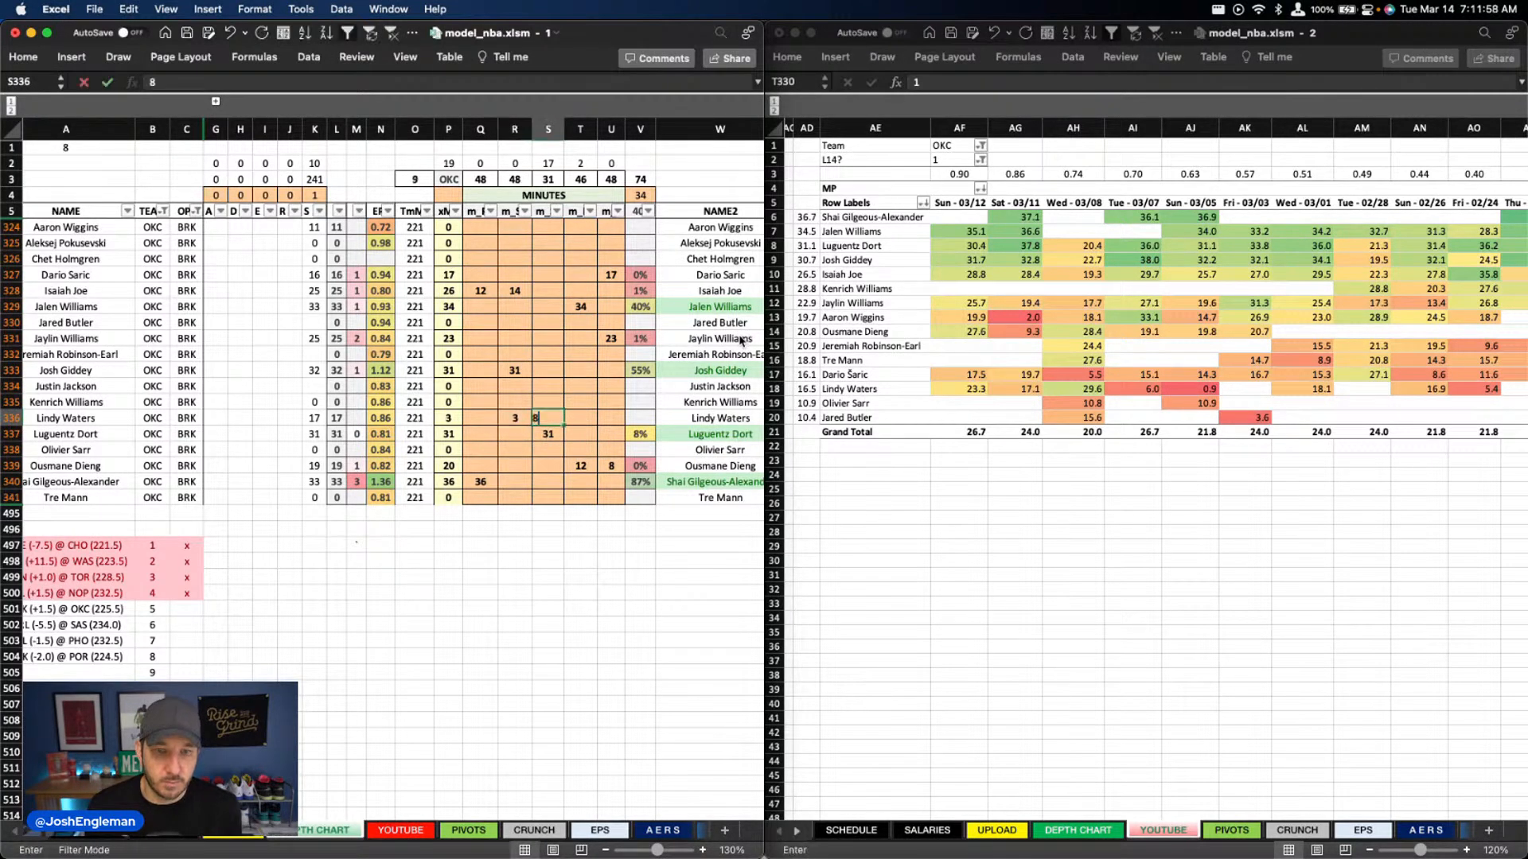
key(Left)
Give Aaron Wiggins 9 minutes in column S and 2 minutes in column T
key(Up)
key(Up)
key(Up)
key(Up)
key(Up)
key(Up)
key(Up)
key(Up)
key(Up)
key(Up)
key(Up)
key(Up)
key(Right)
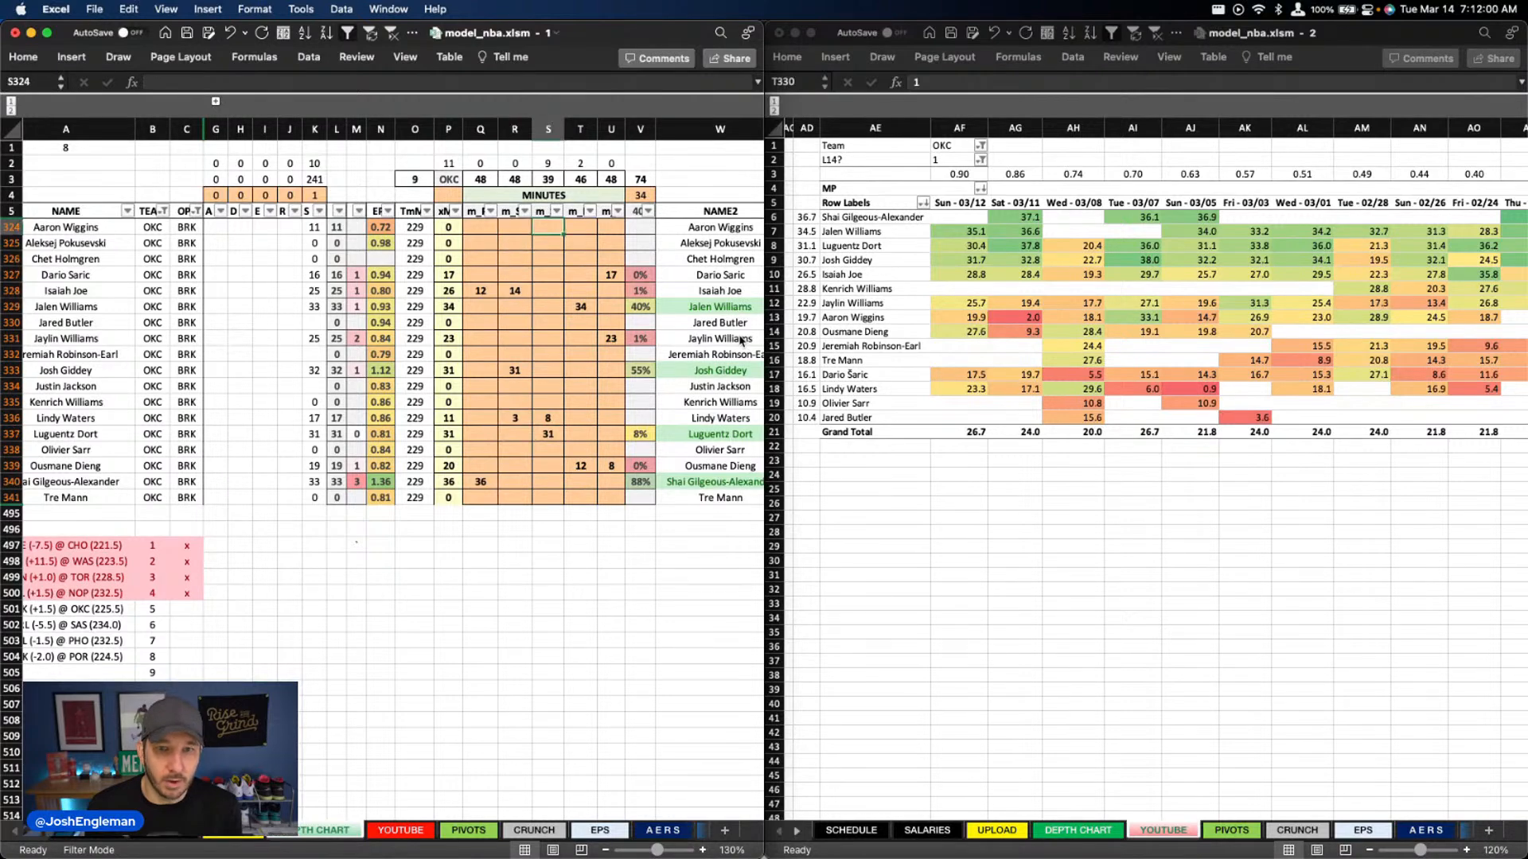
text(9)
key(Tab)
text(2)
key(Return)
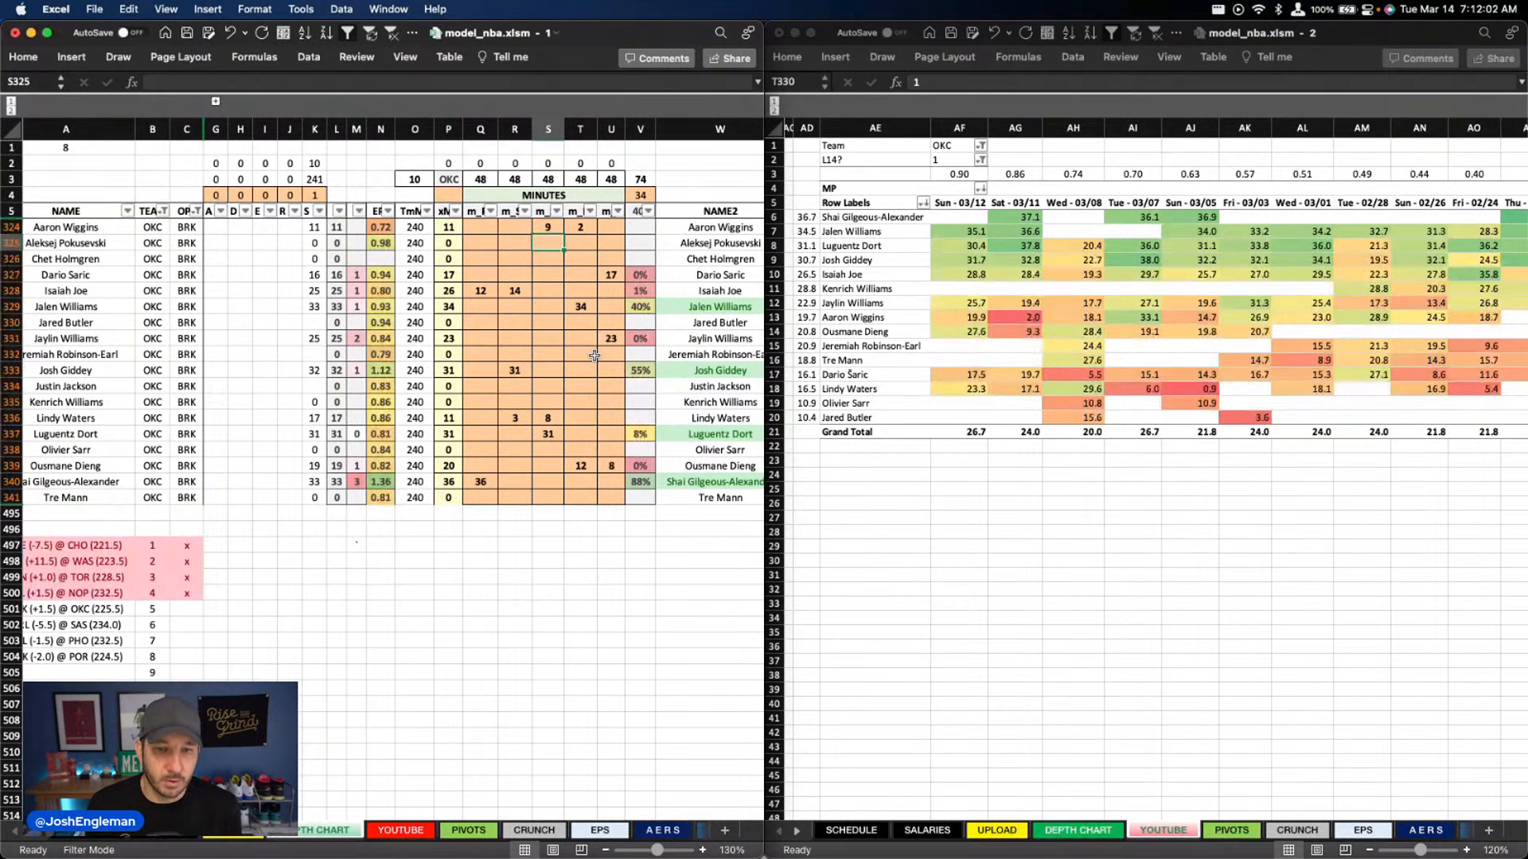
Clear the existing override values of the OKC players in the orange columns starting at X
scroll(594, 356, right, 10)
scroll(594, 355, right, 1)
drag(271, 290, 398, 499)
click(396, 338)
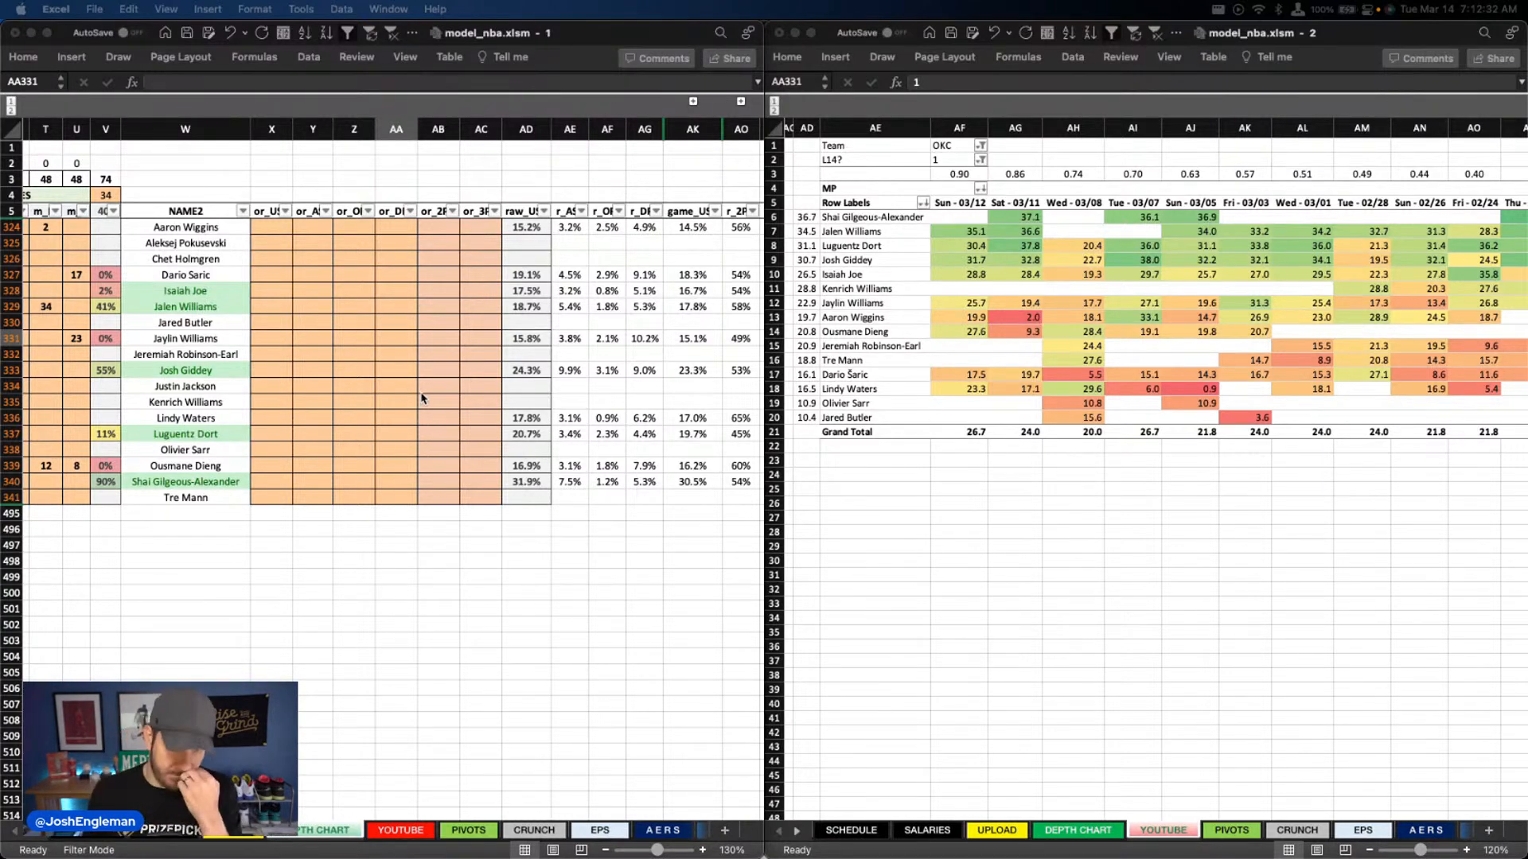
Enter a 31.8% usage override for Shai Gilgeous-Alexander in column X
scroll(363, 342, left, 10)
scroll(374, 318, right, 8)
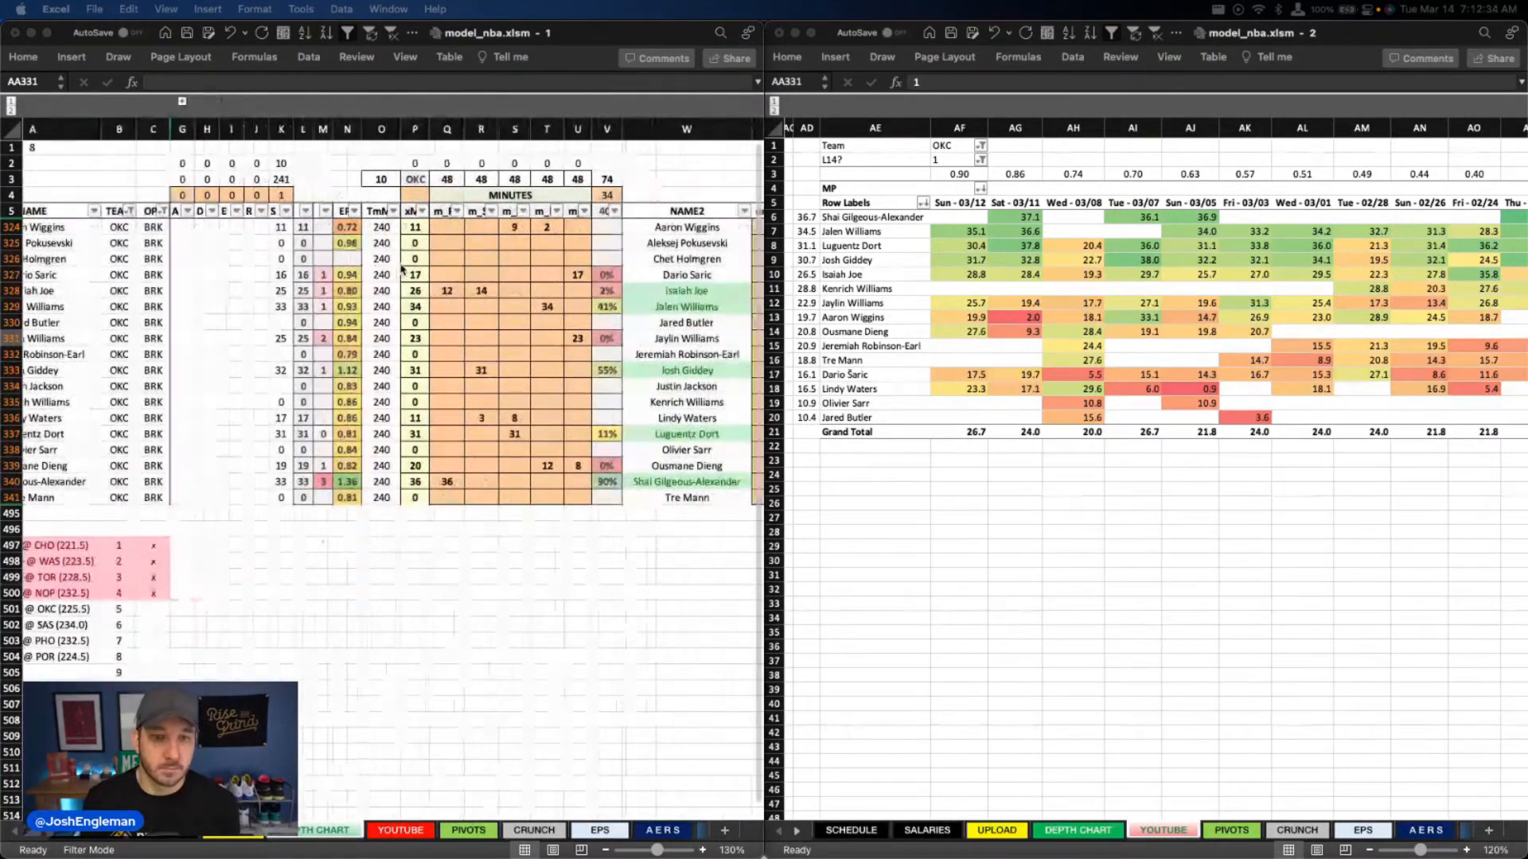
scroll(400, 274, right, 3)
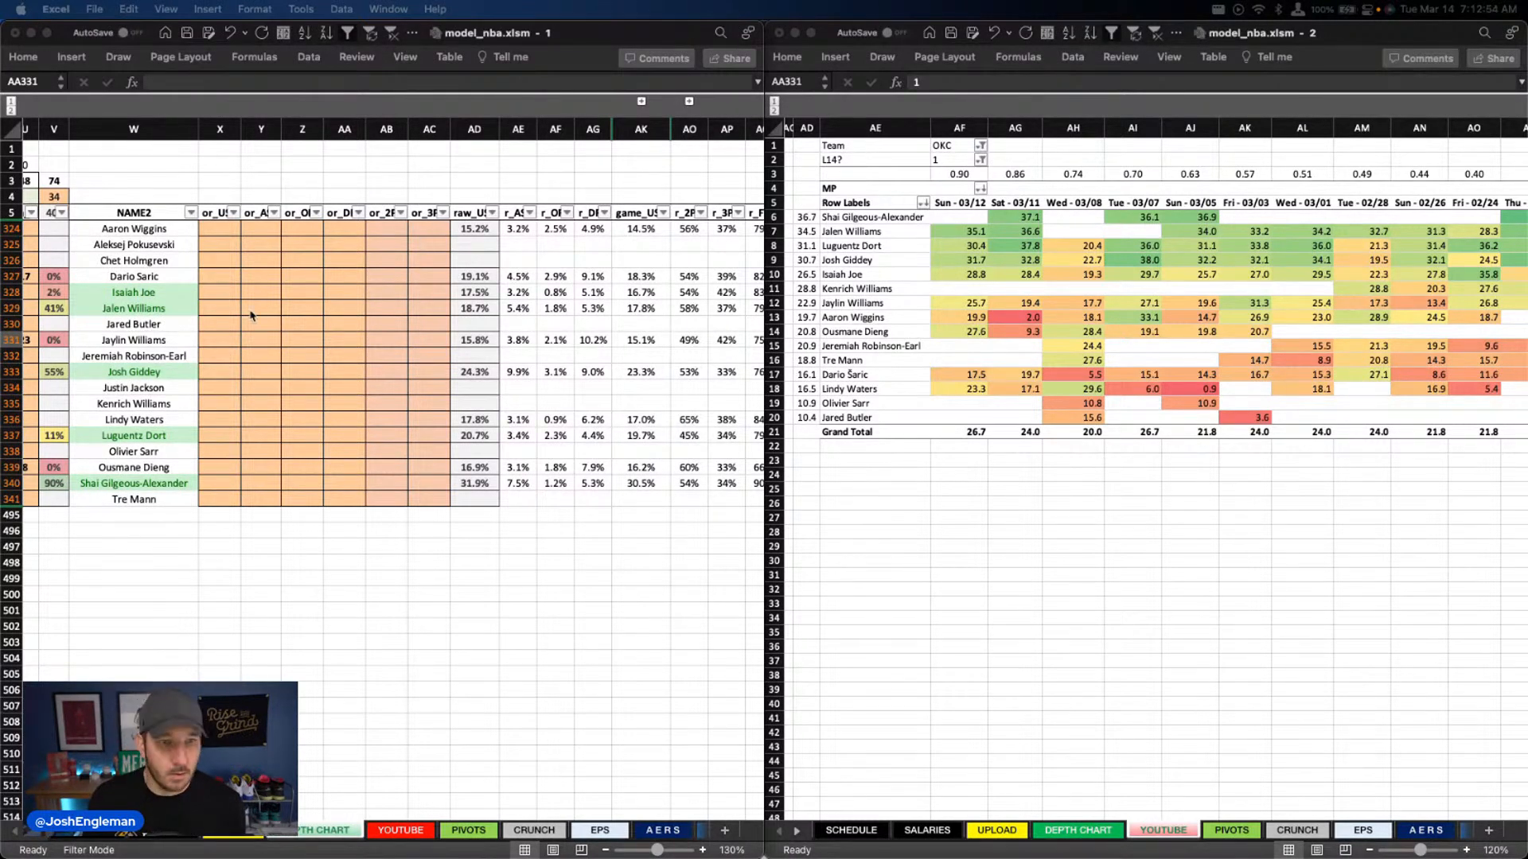
click(216, 293)
click(235, 484)
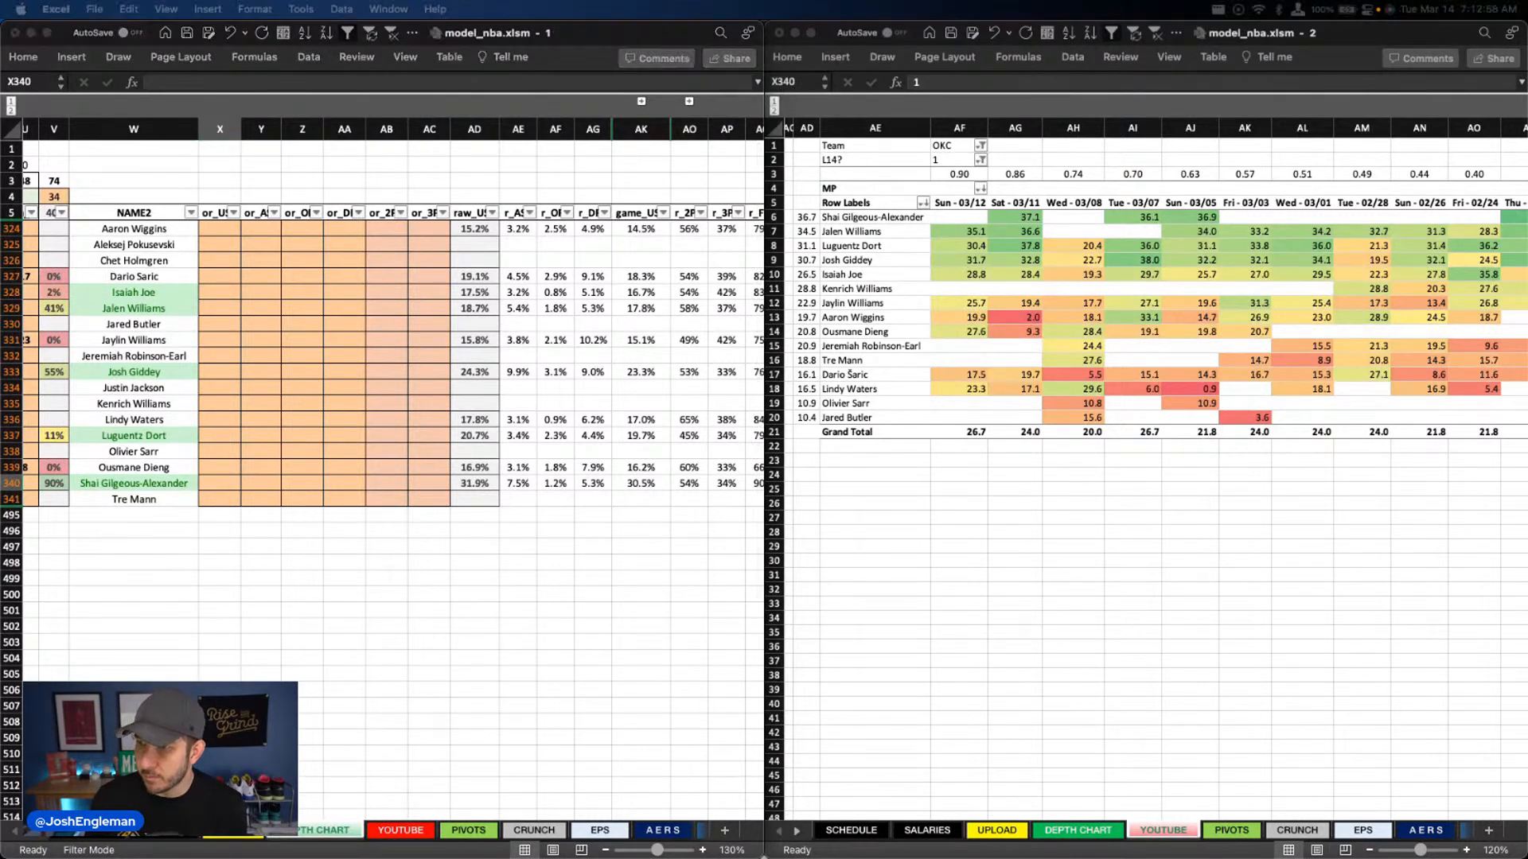
click(273, 492)
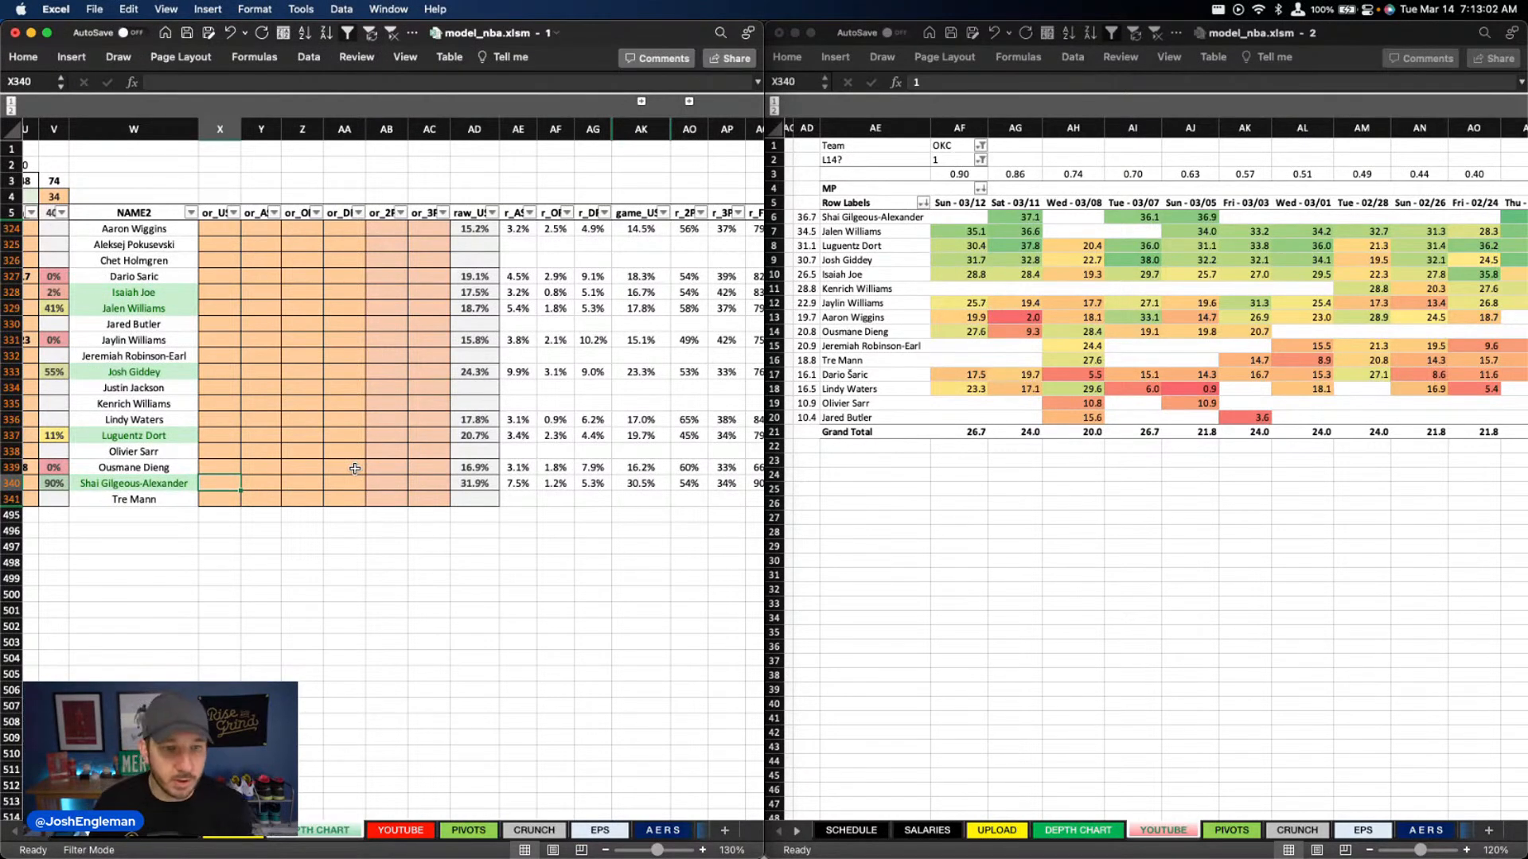
text(31.8)
Enter a 19.5% usage override for Luguentz Dort in column X
key(Up)
key(Up)
key(Up)
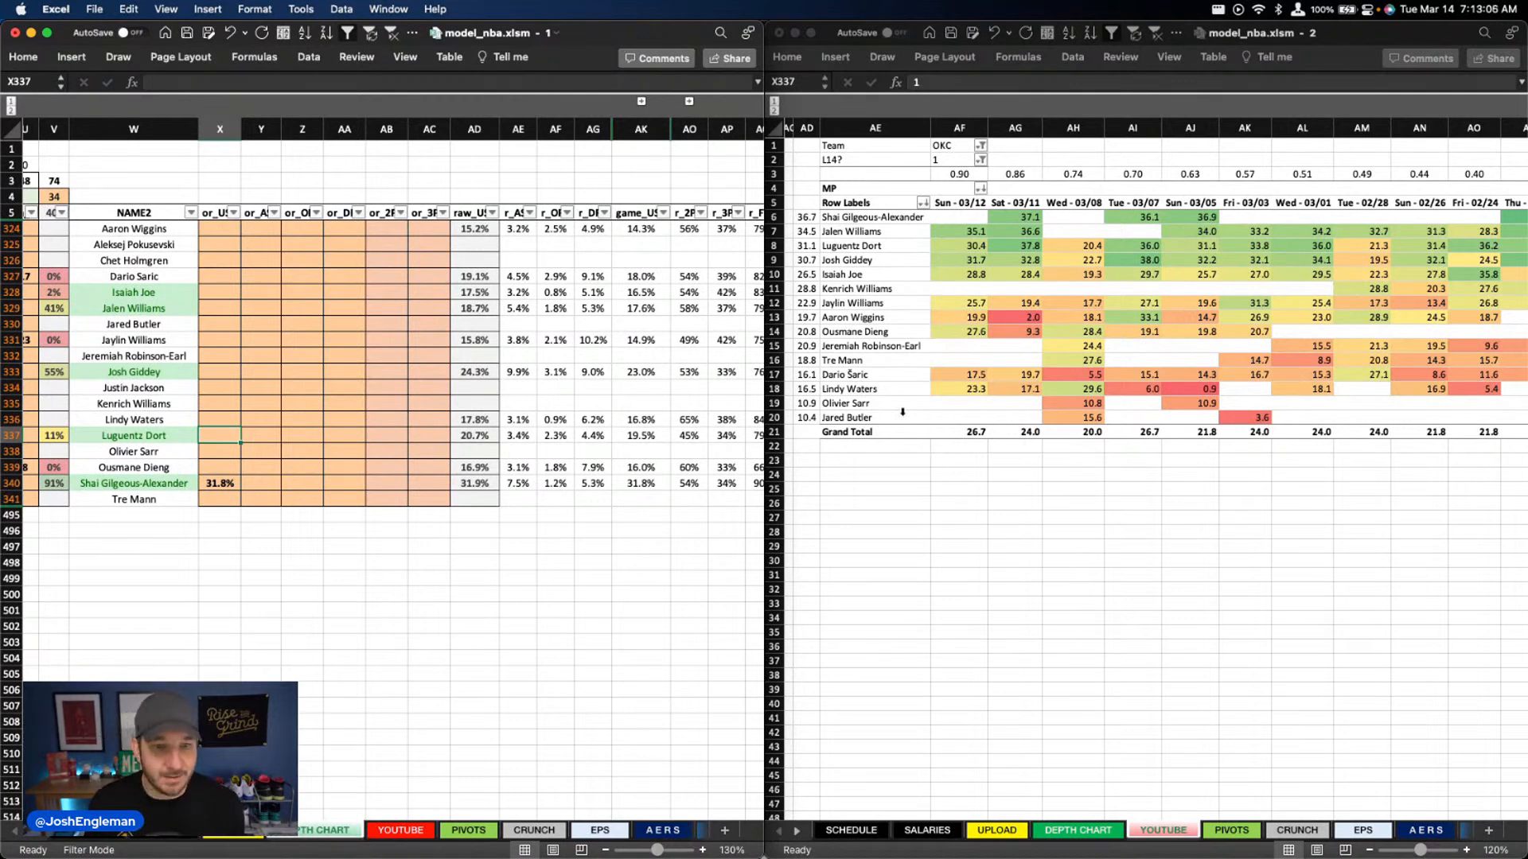
text(19.5)
Enter a 24.5% usage override for Josh Giddey in column X
key(Up)
key(Up)
key(Up)
key(Up)
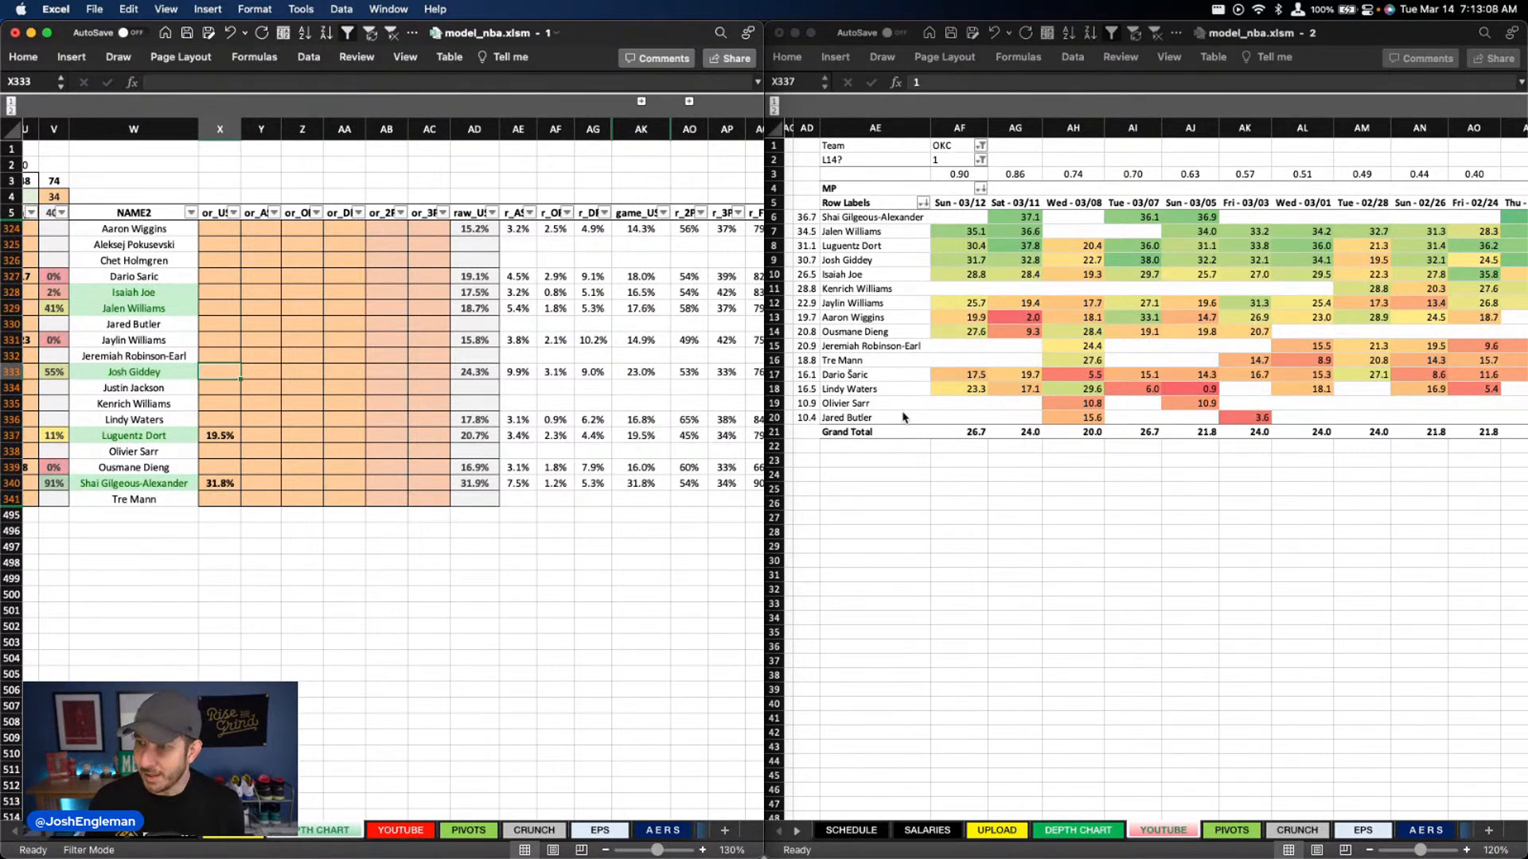
text(24.5)
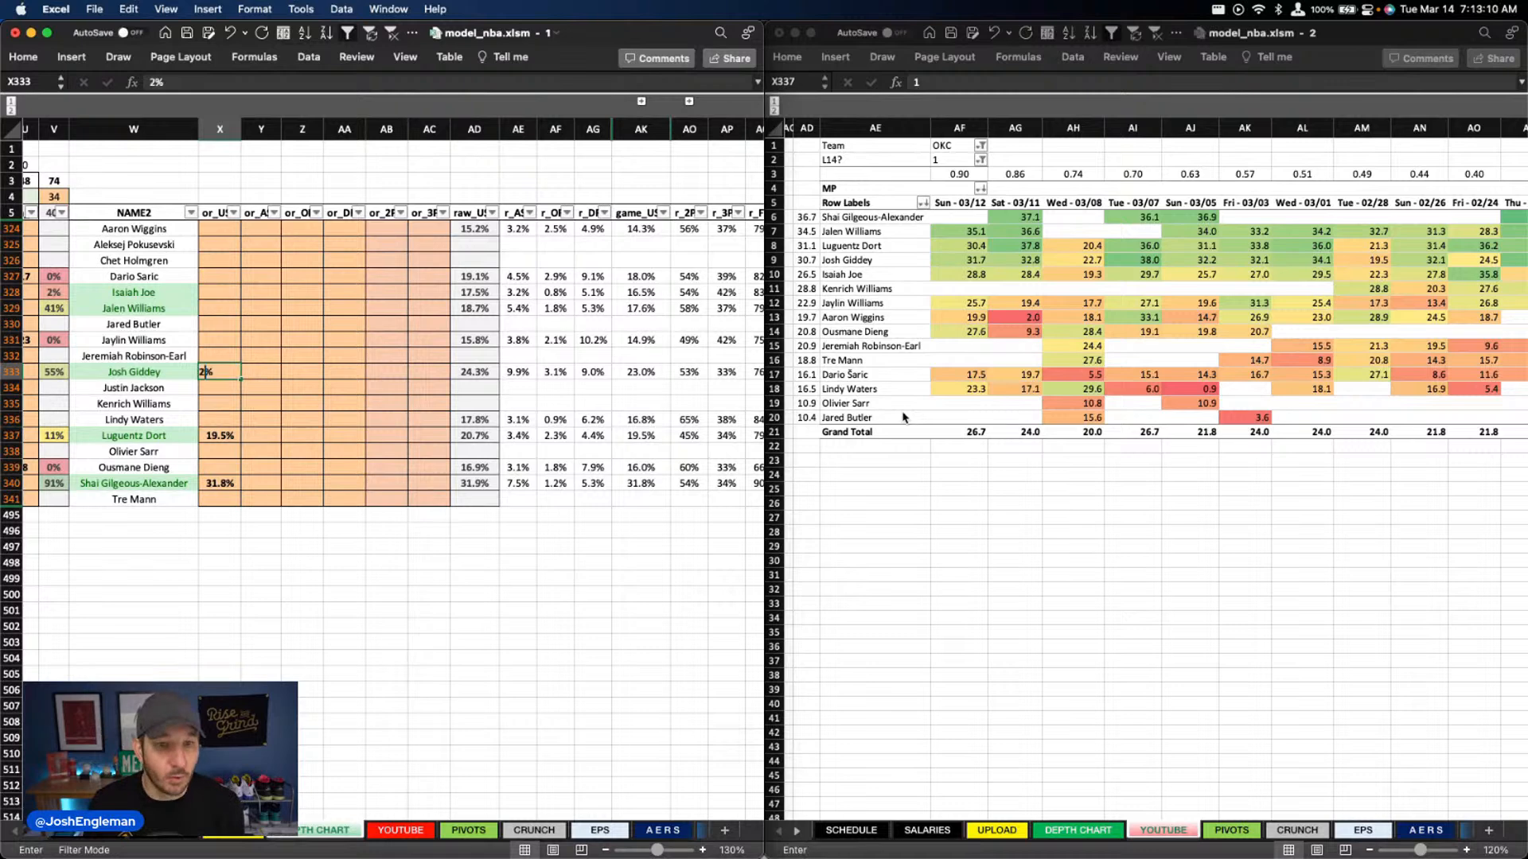
Enter usage overrides in column X of 17% for Jalen Williams and 16.5% for Isaiah Joe
key(Up)
key(Up)
key(Up)
key(Up)
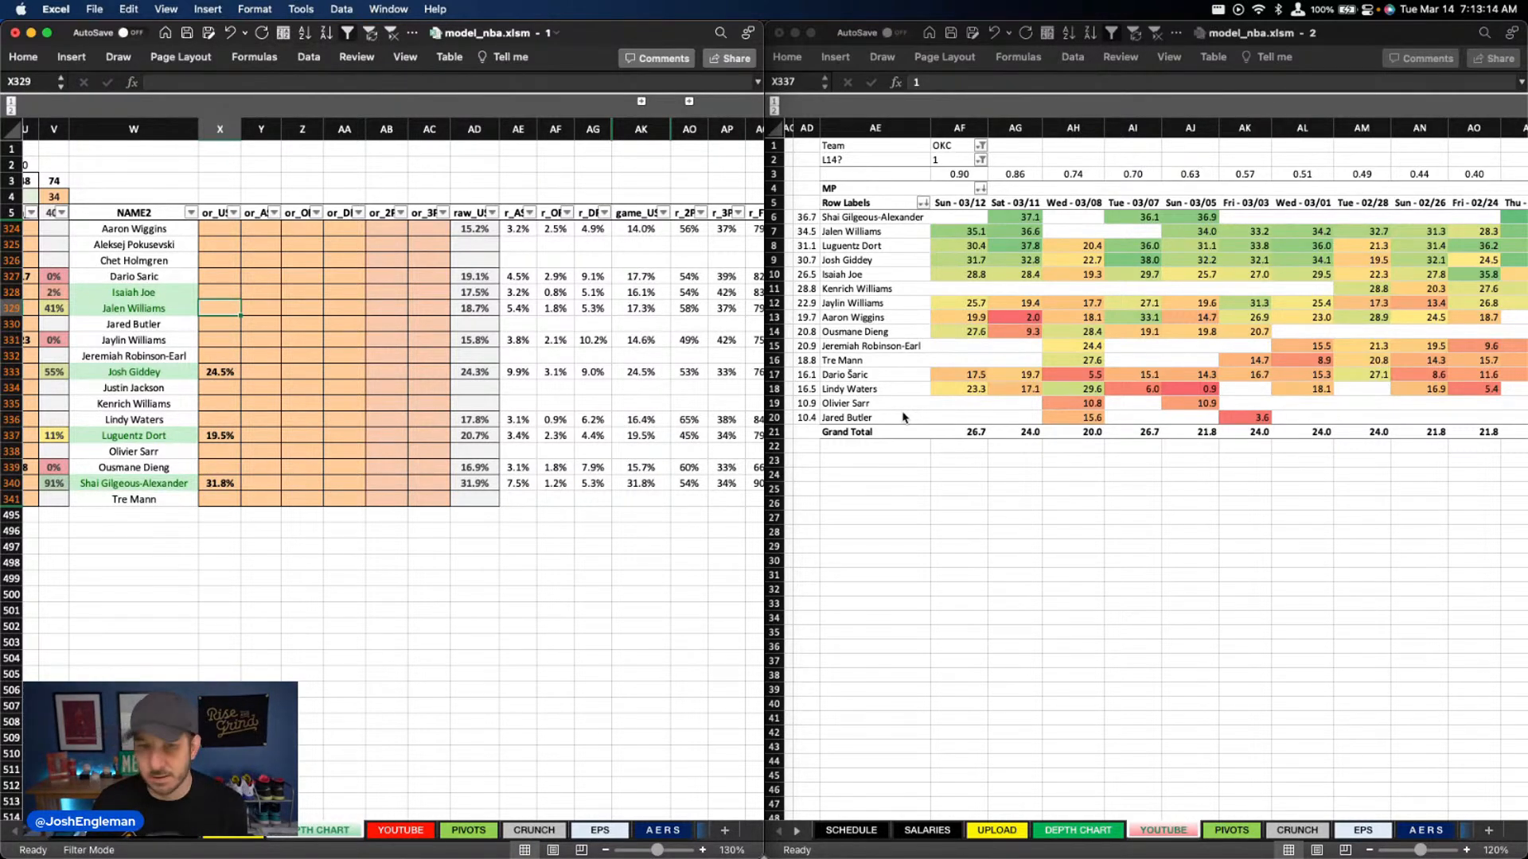
text(17)
key(Up)
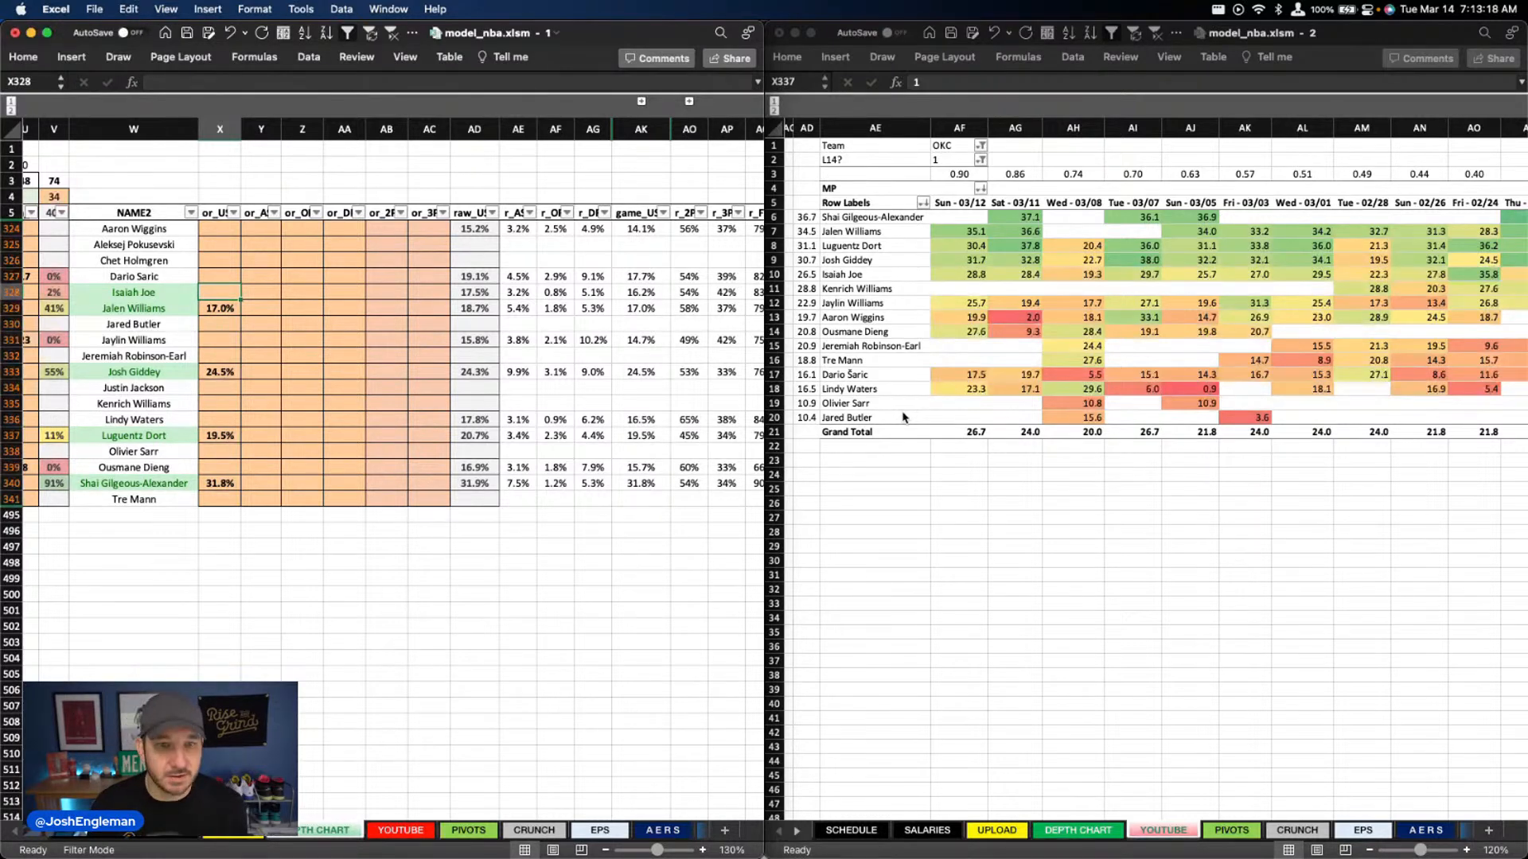
text(16.5)
key(Return)
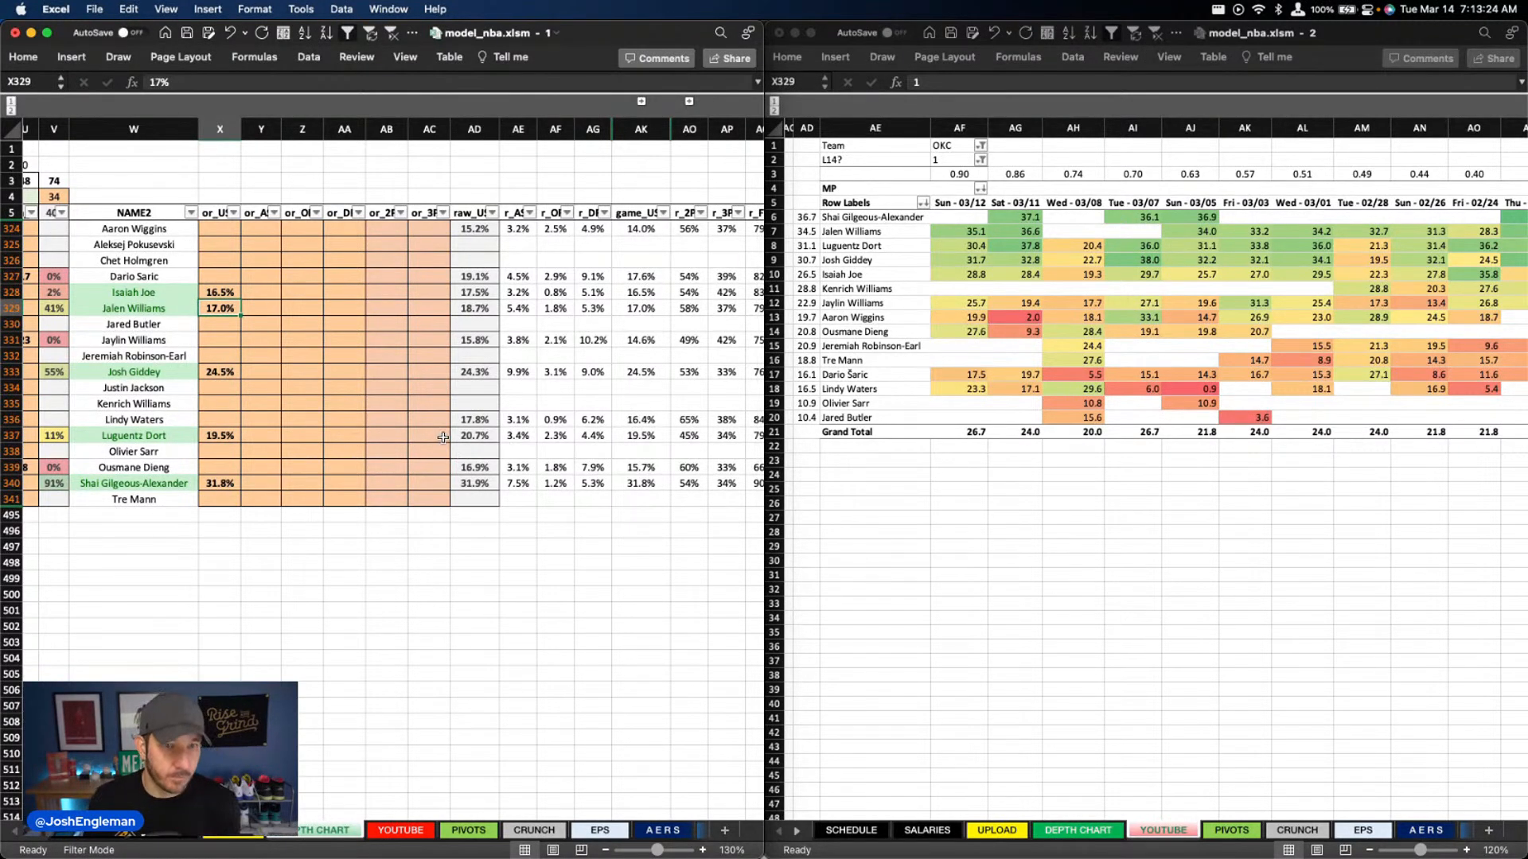
Enter a 7% assist override for Shai Gilgeous-Alexander in column Y
click(387, 419)
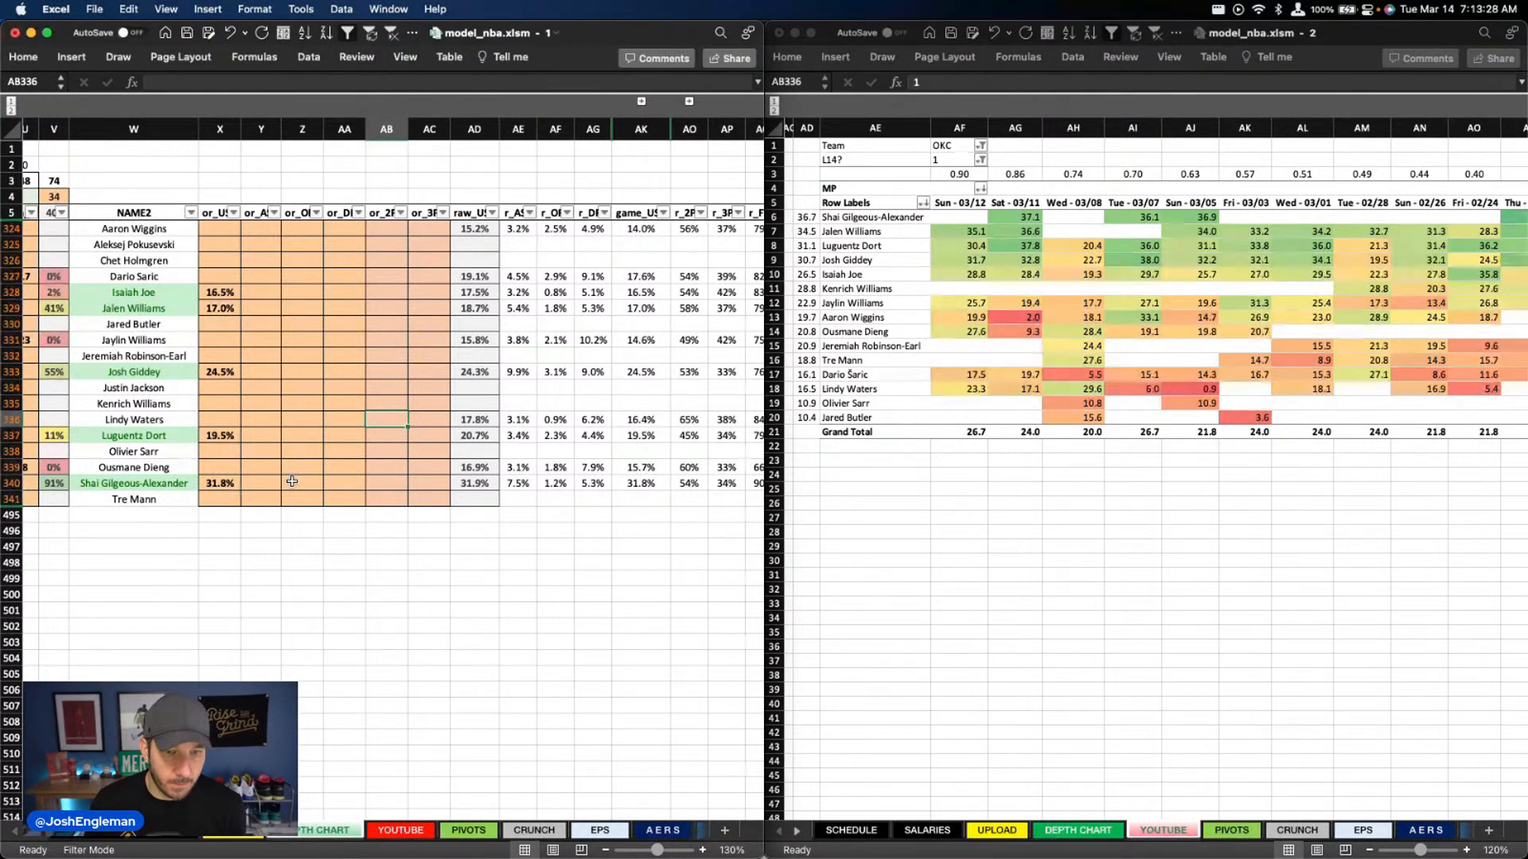
click(261, 483)
text(7)
Enter a 9.5% assist override for Josh Giddey in column Y
key(Up)
key(Up)
key(Up)
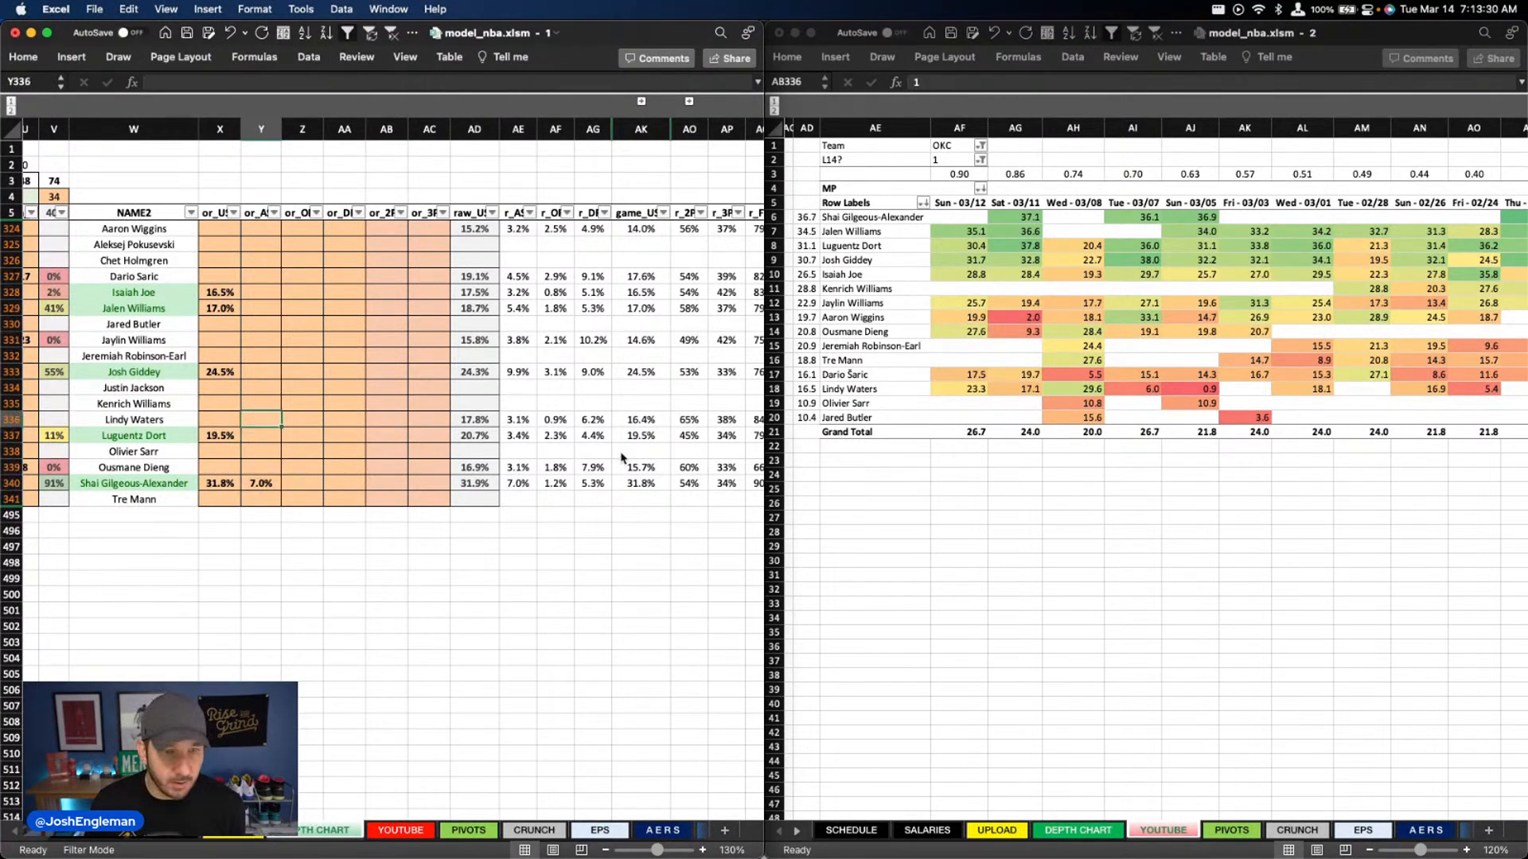
key(Up)
key(Up)
key(Up)
key(Up)
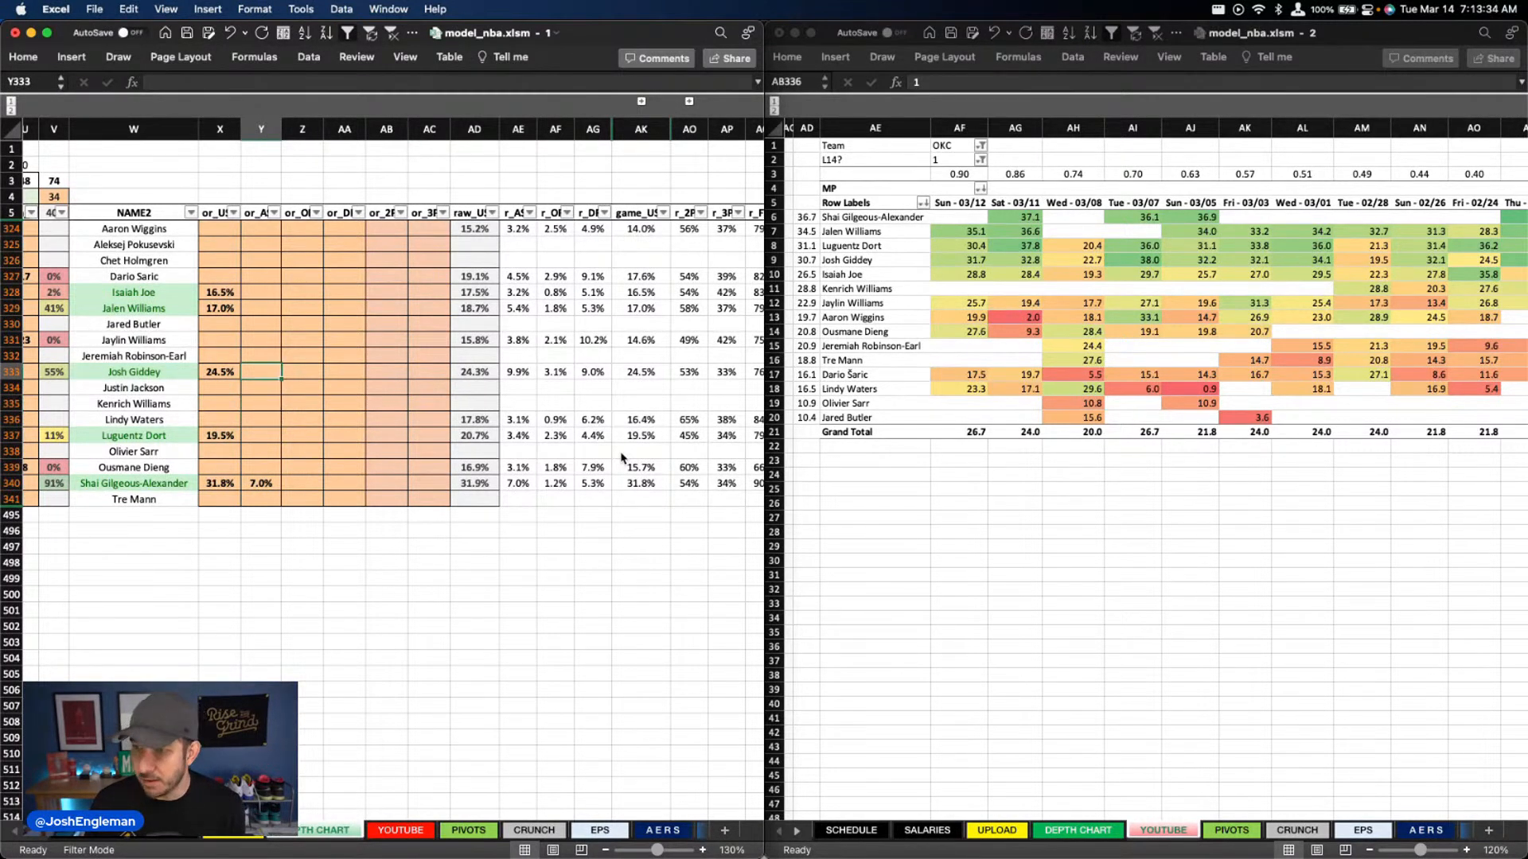
text(9.5)
Enter a 4.5% assist override for Jalen Williams in column Y
key(Up)
key(Up)
key(Up)
key(Up)
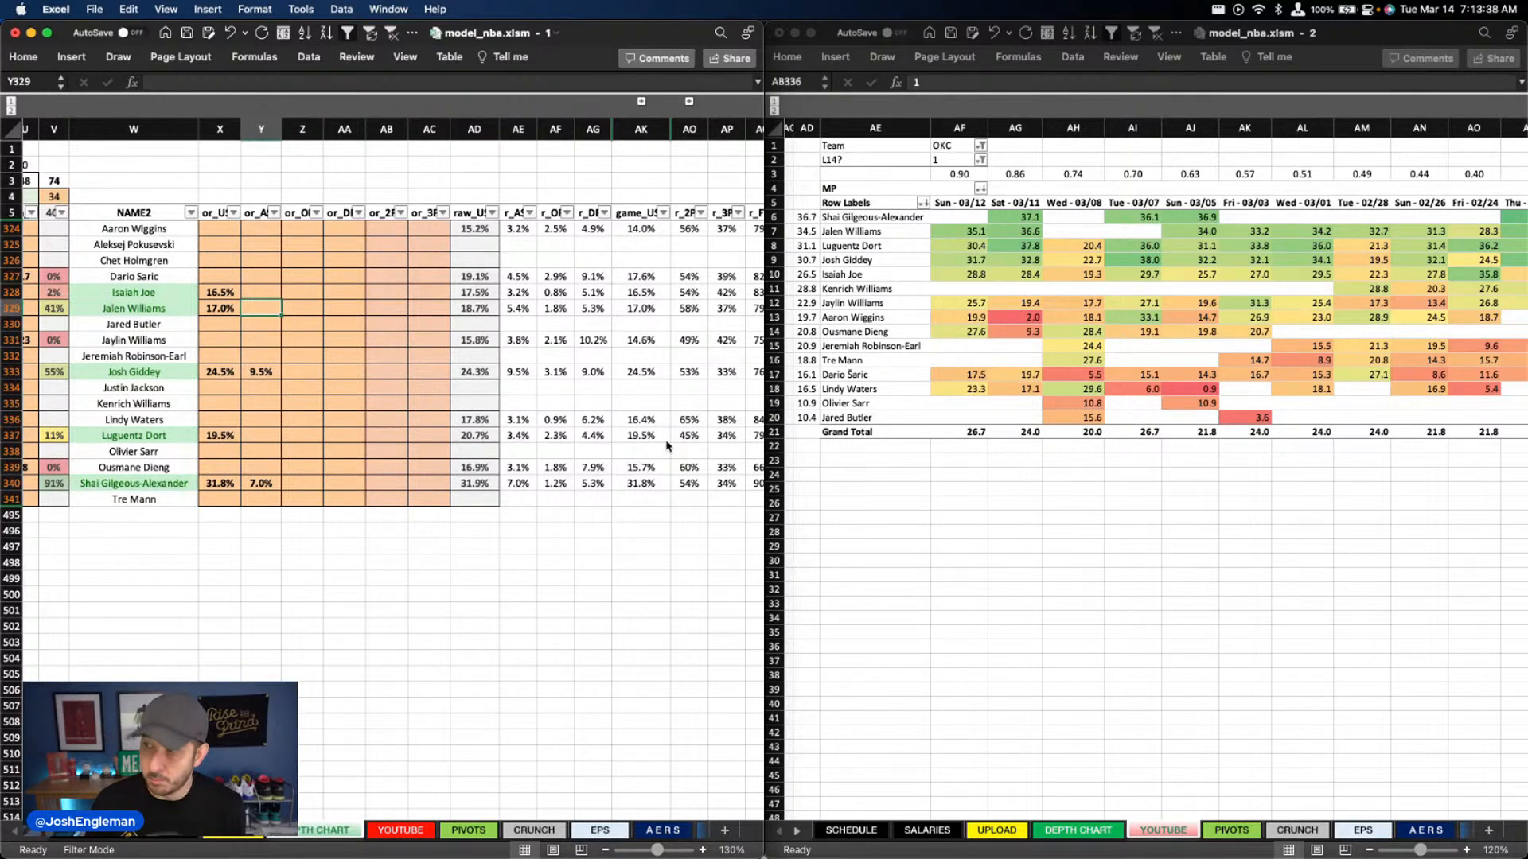
text(4.5)
key(Up)
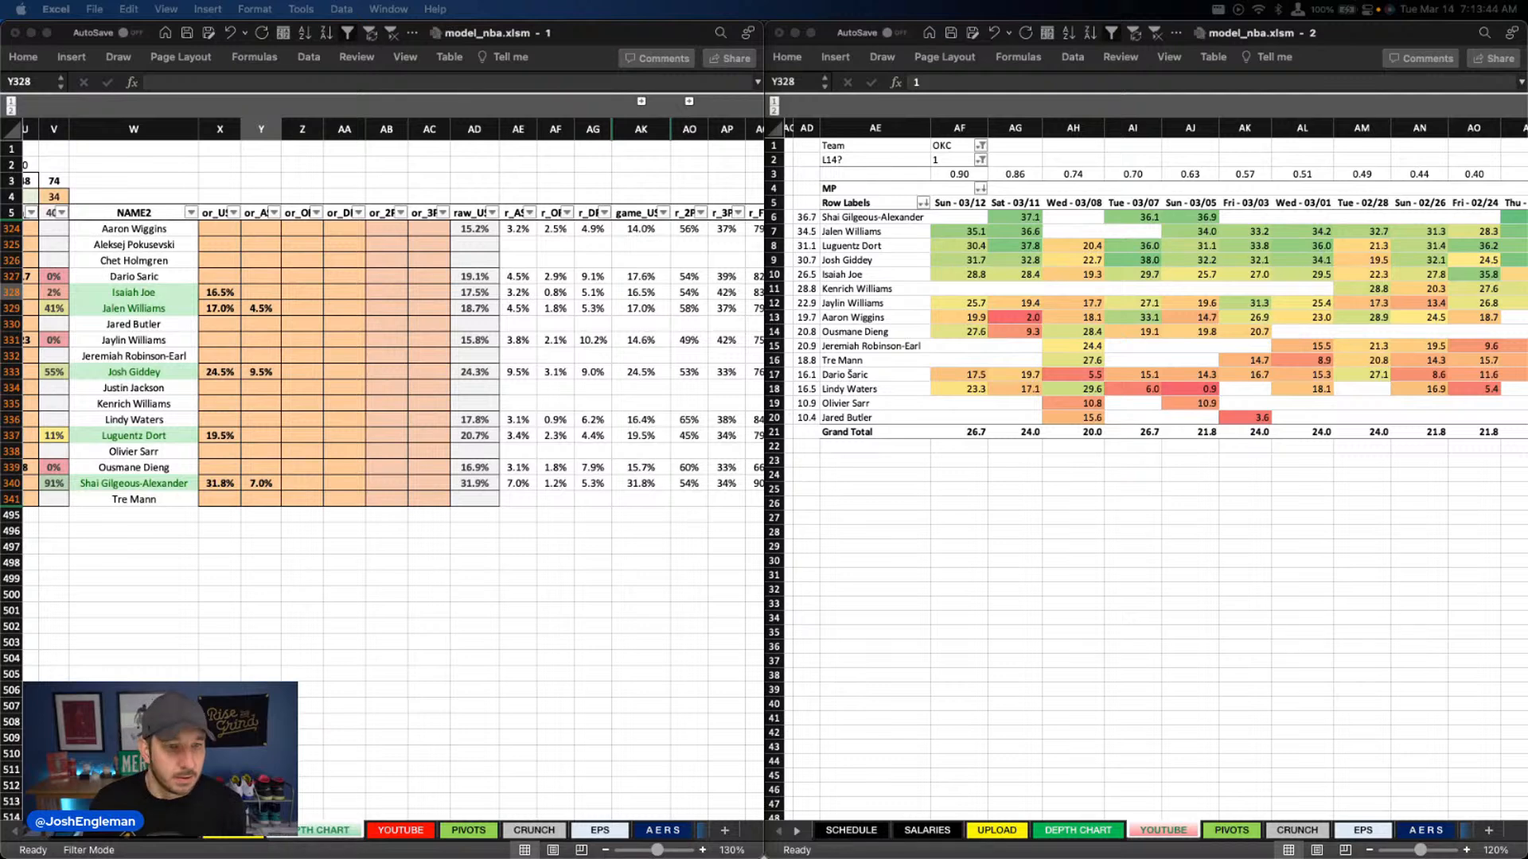
Examine the OKC players' rebound rates, going up the override rows in column AA from Shai Gilgeous-Alexander
click(300, 341)
click(340, 487)
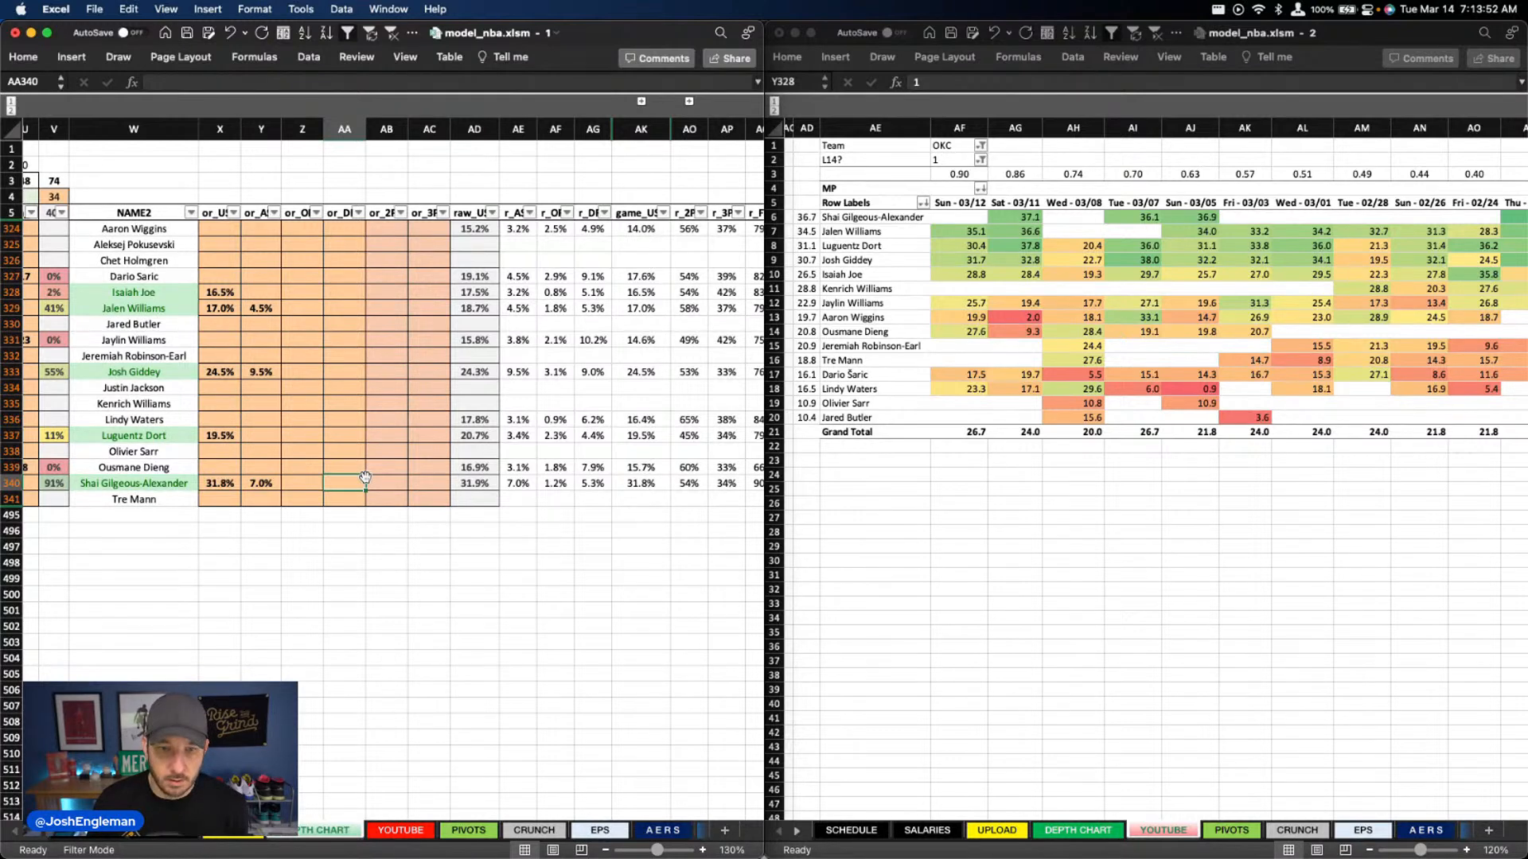
key(Up)
key(Up)
key(Up)
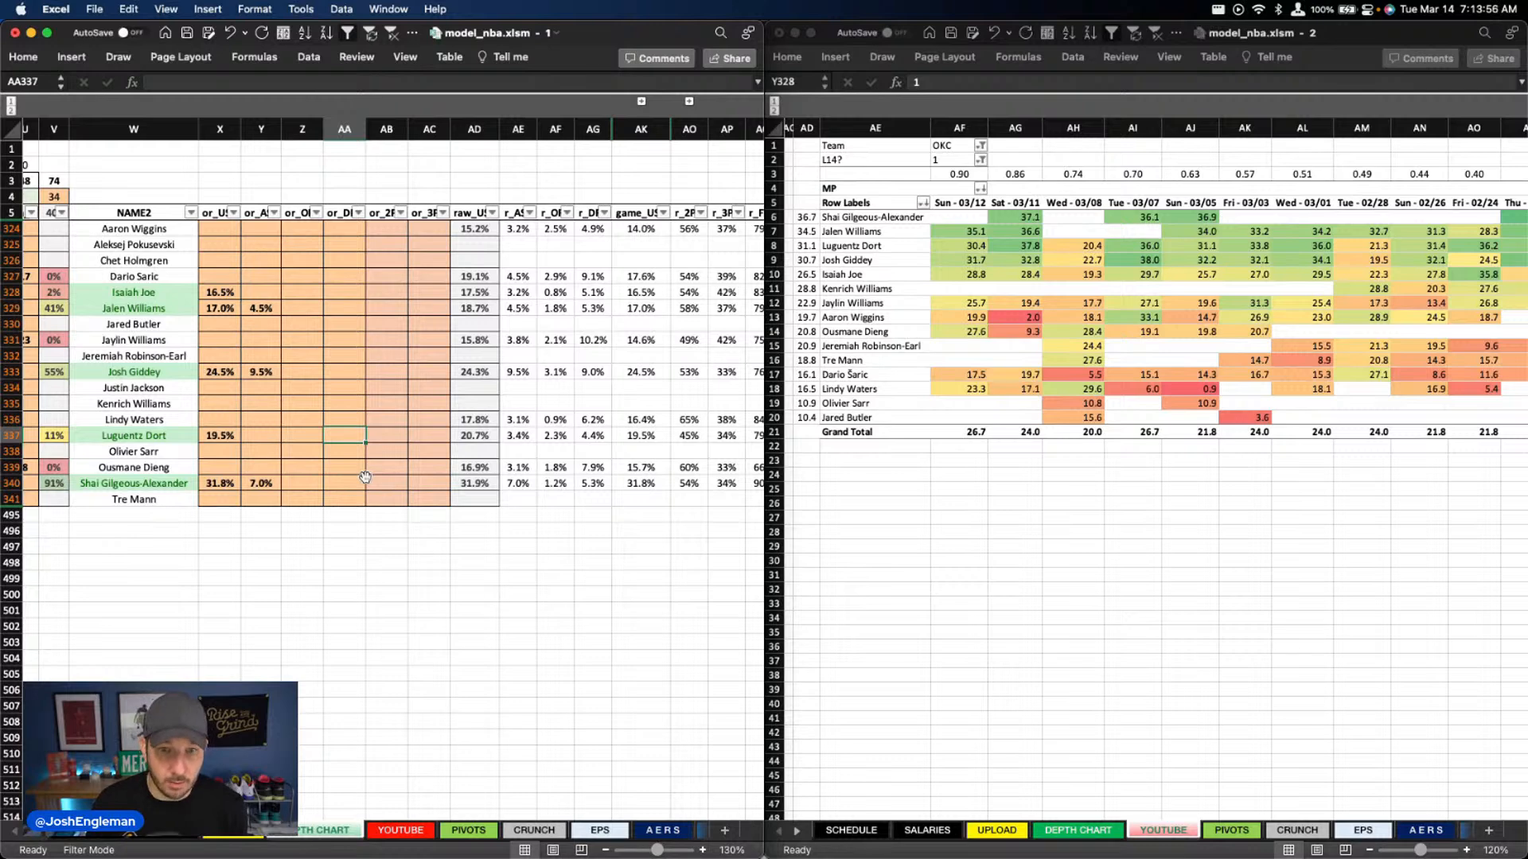
key(Up)
key(Up)
key(Up)
key(Up)
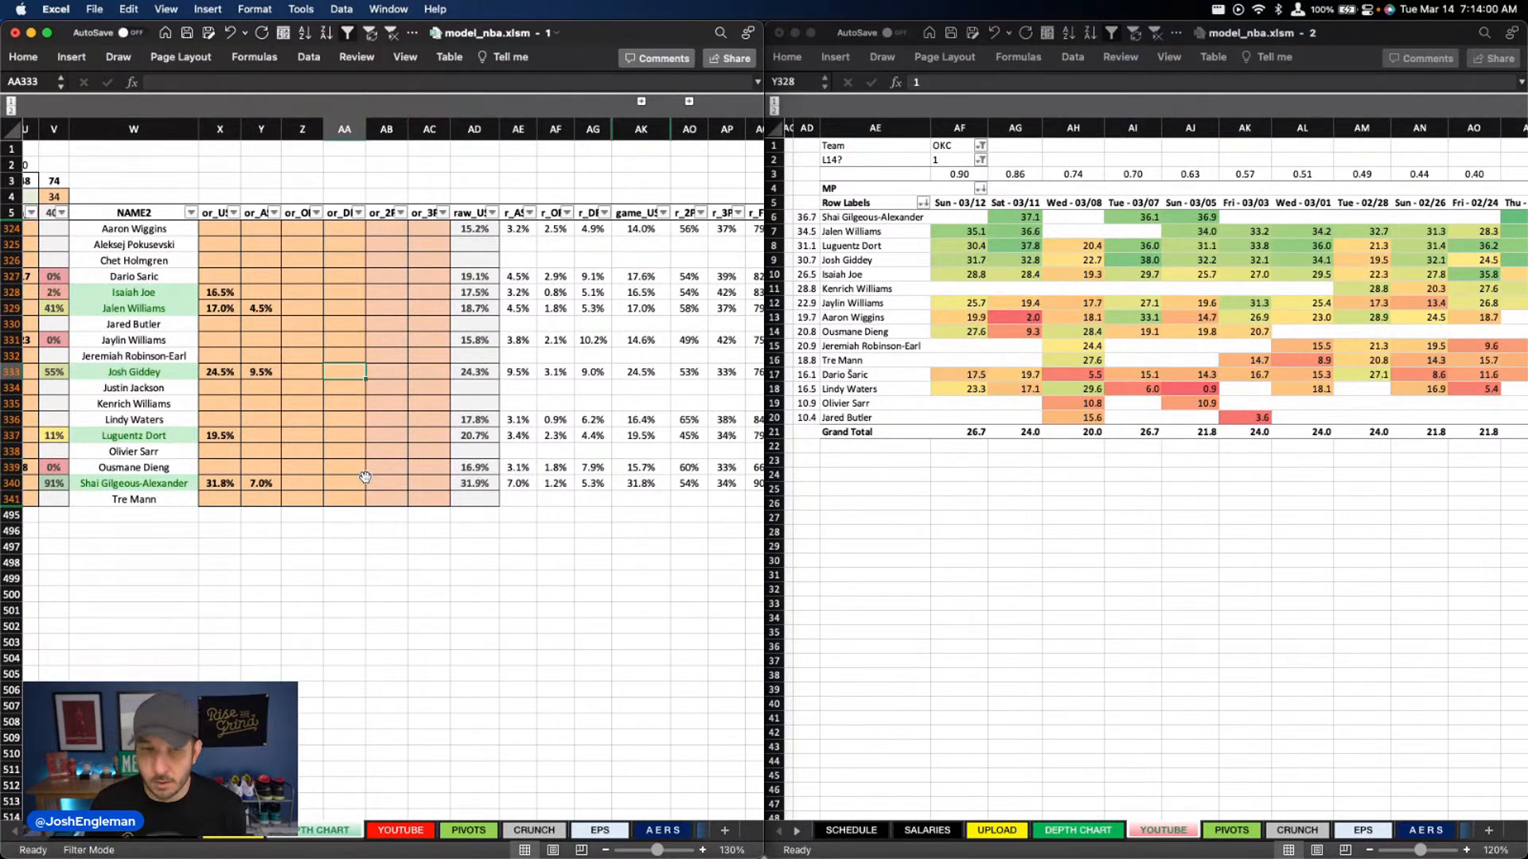
key(Up)
key(Up)
key(Up)
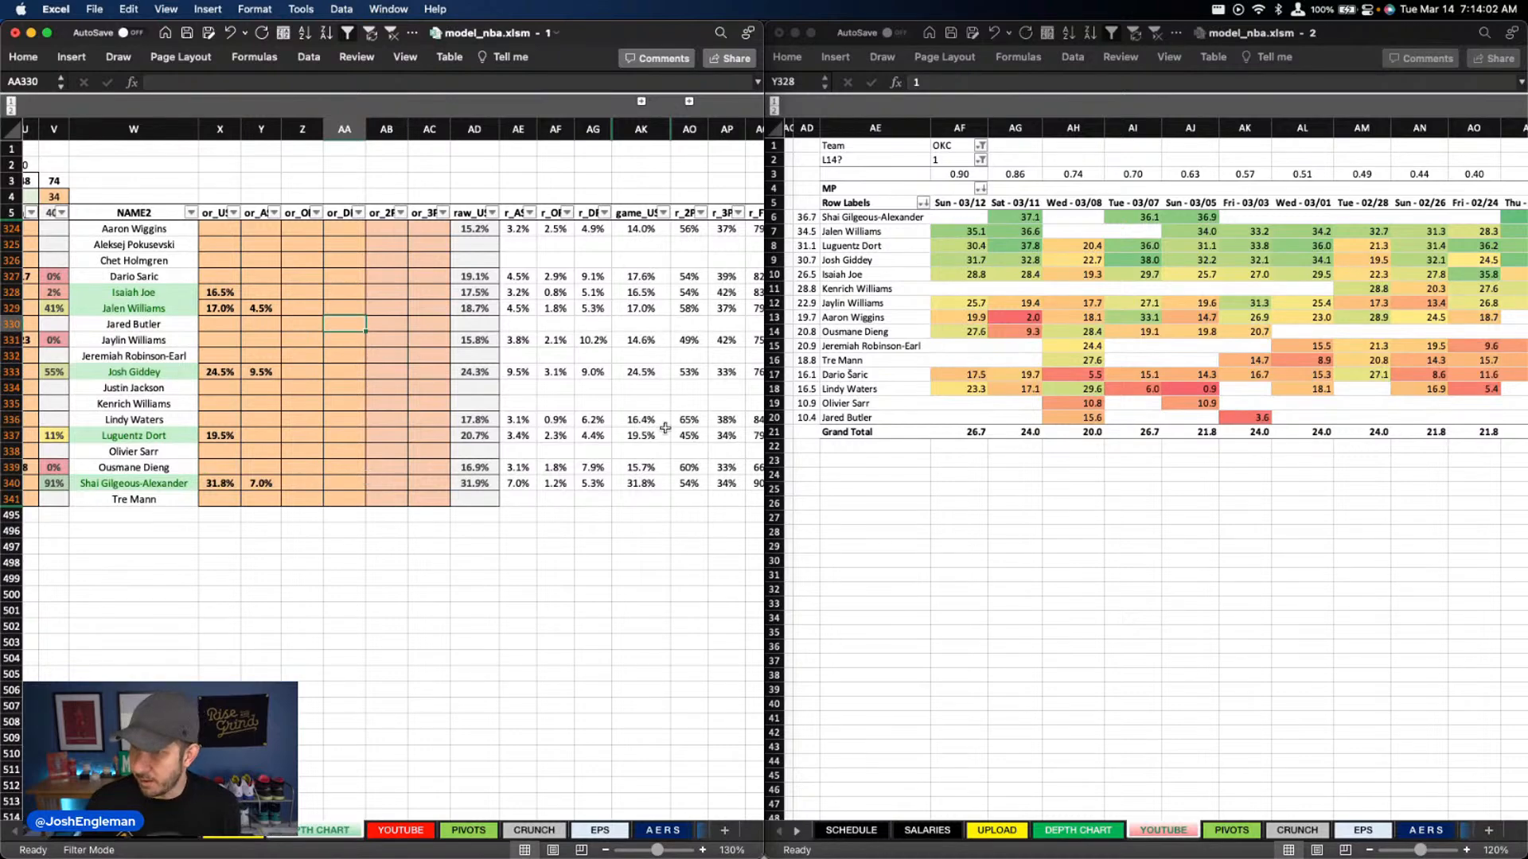
On the YOUTUBE sheet, mark x above the DraftKings SIM and JOSH columns and above the FanDuel SIM column
scroll(301, 657, left, 10)
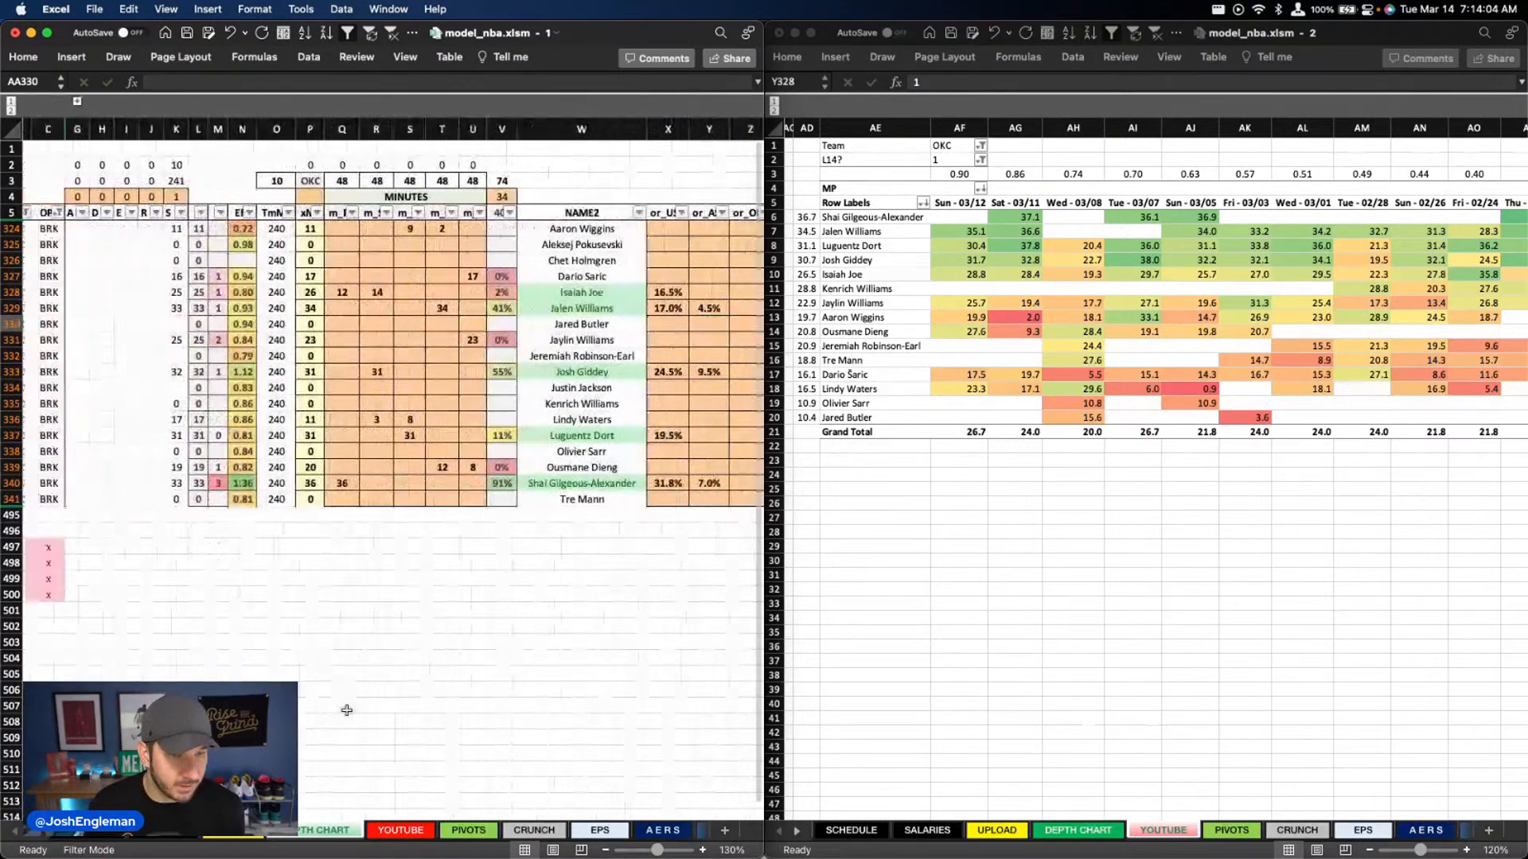
scroll(346, 710, left, 3)
click(400, 830)
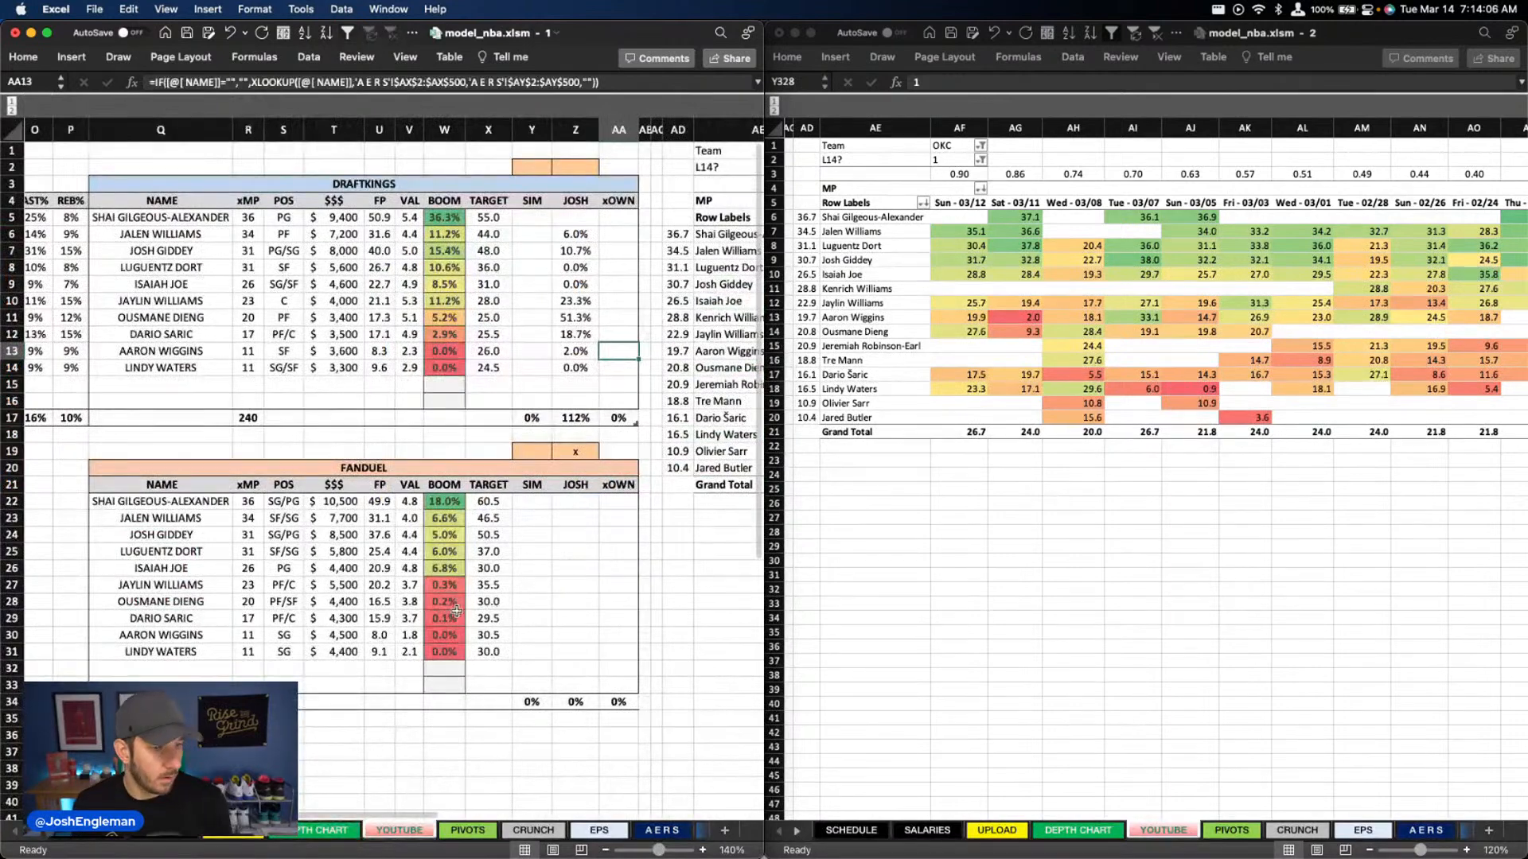
scroll(476, 604, right, 1)
scroll(537, 582, left, 1)
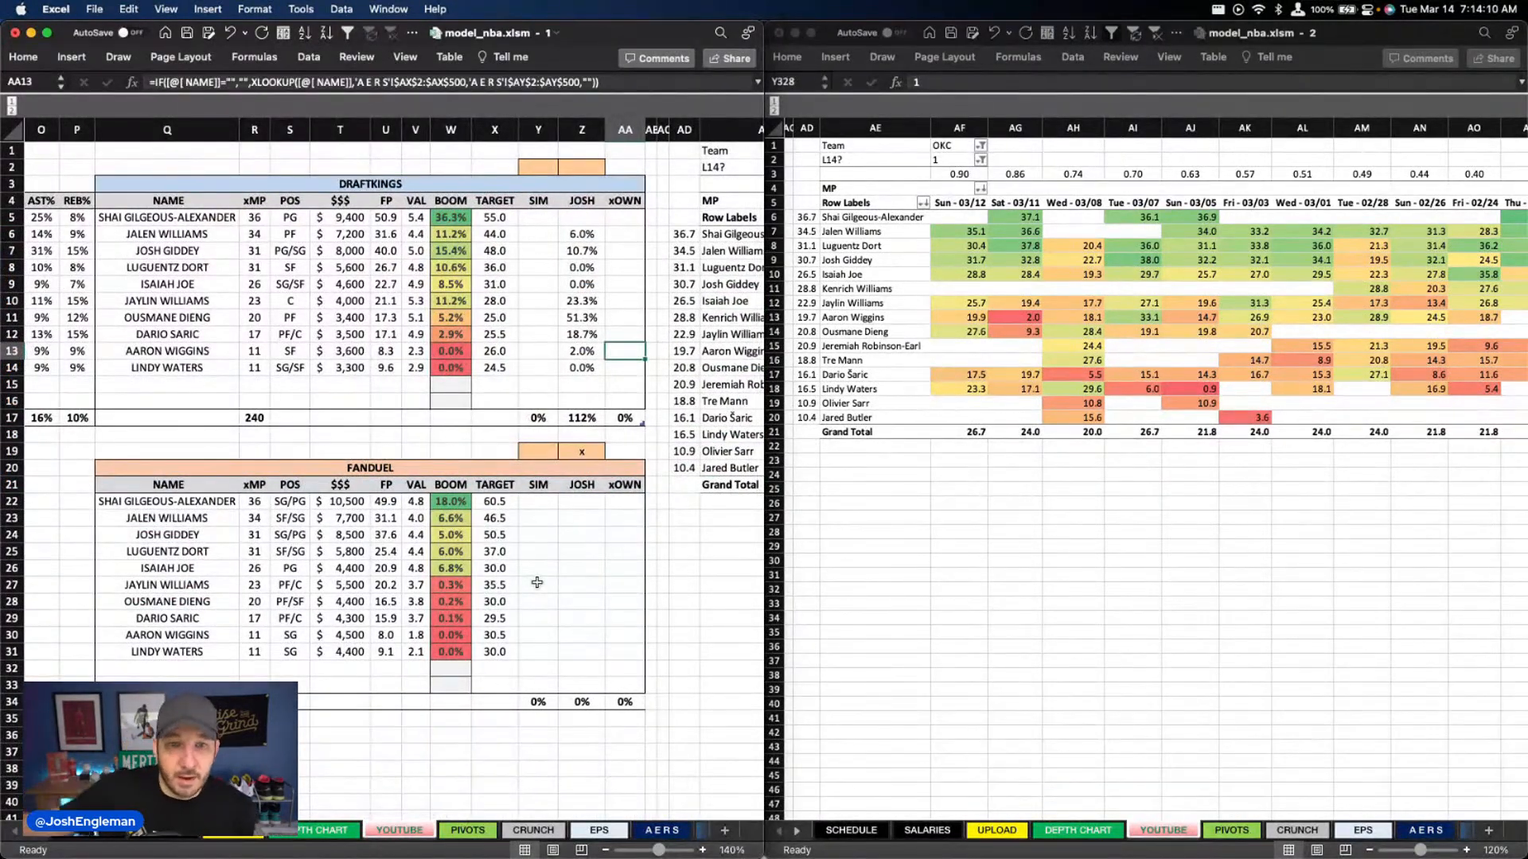
click(543, 169)
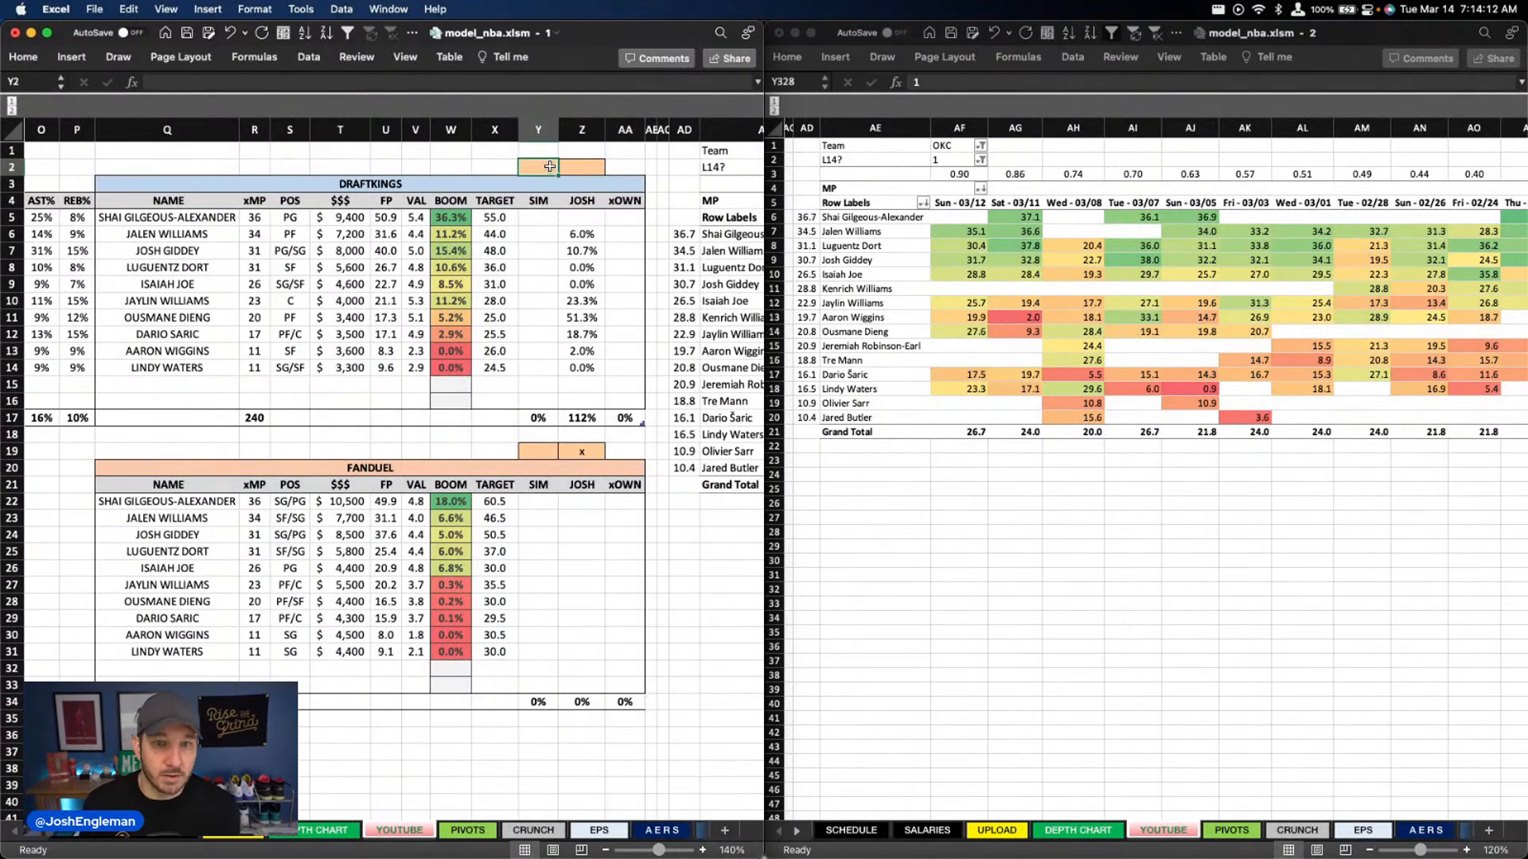
text(x)
click(574, 163)
text(x)
click(538, 451)
text(x)
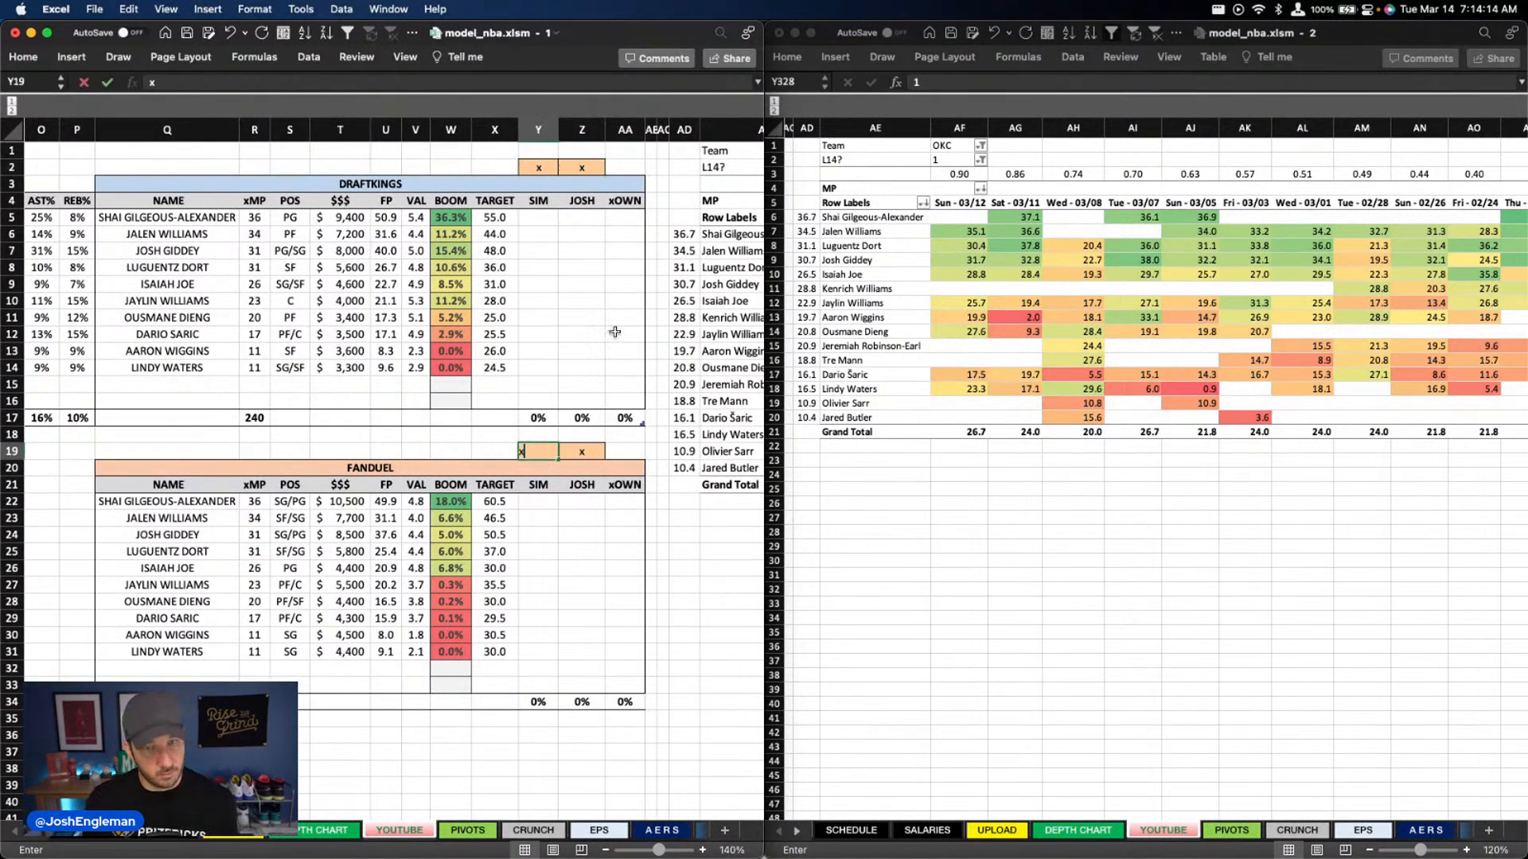
click(616, 332)
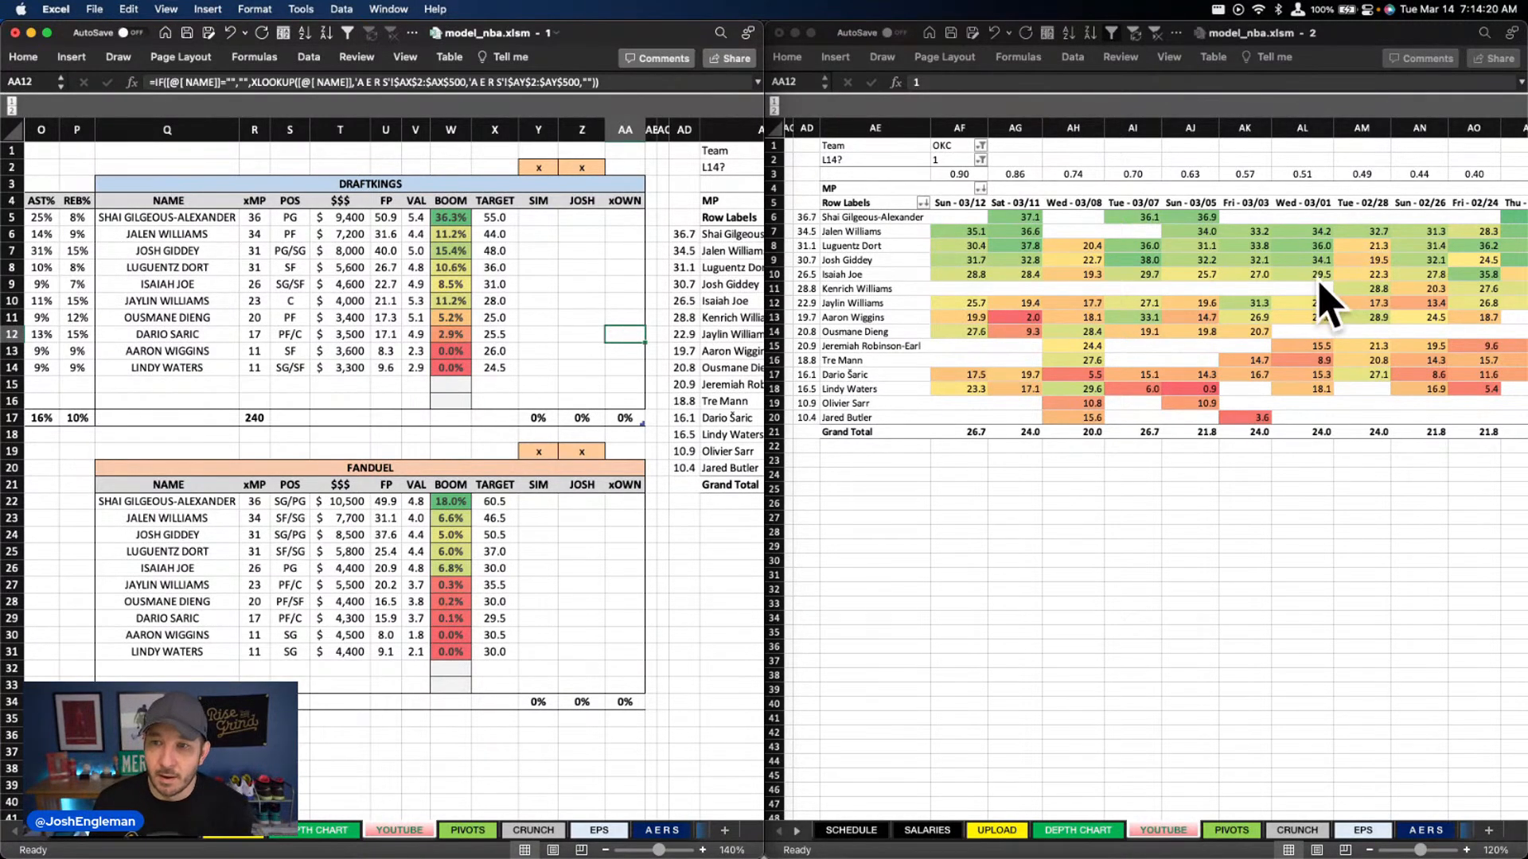
Review the Thunder's DraftKings salaries, projected points and boom rates alongside their recent game minutes
scroll(1304, 286, right, 3)
scroll(1315, 277, left, 3)
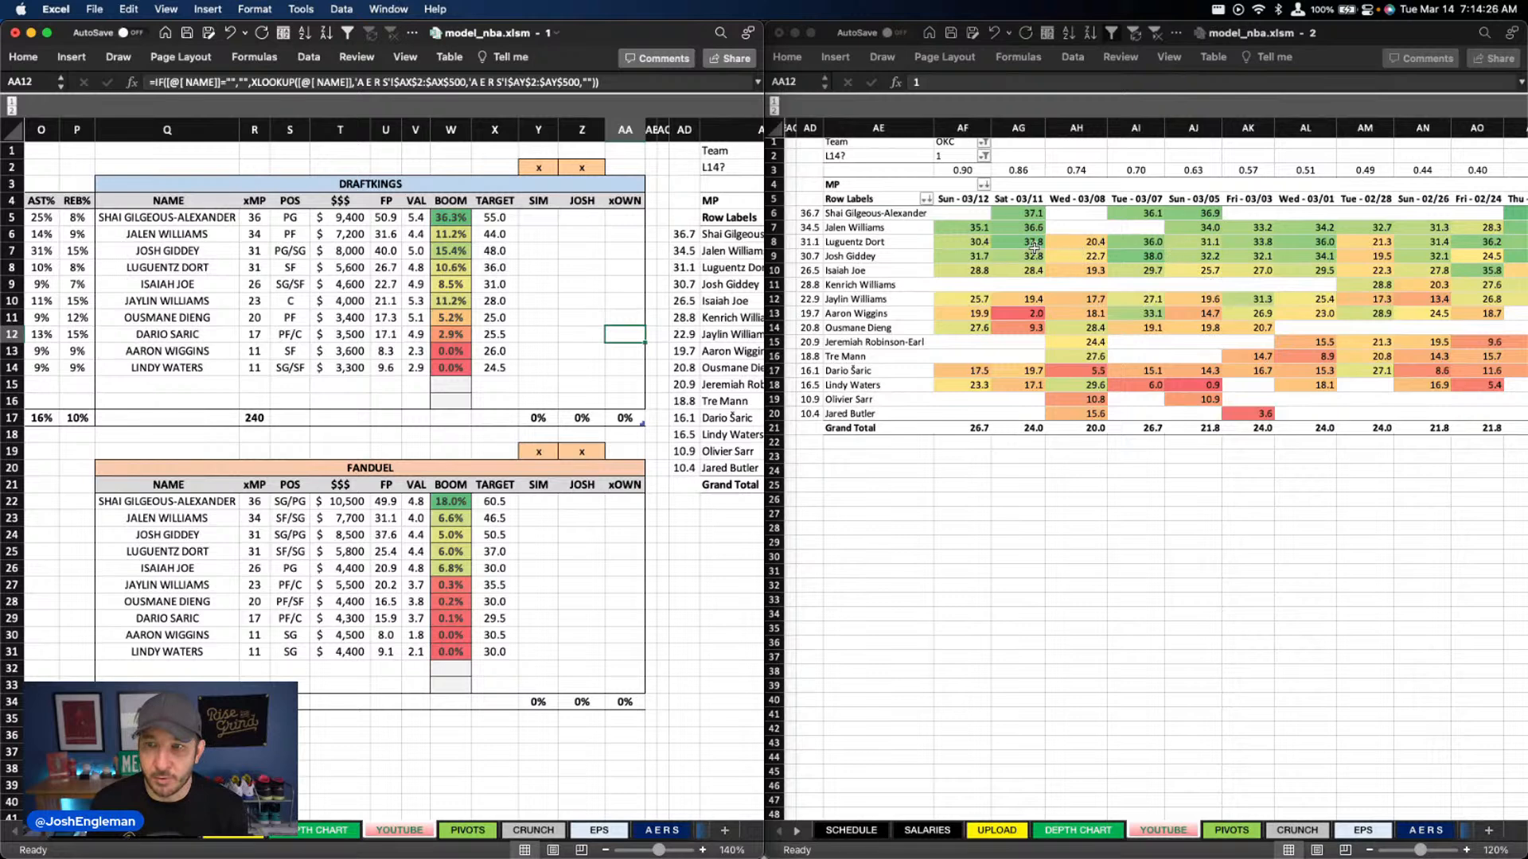
scroll(1002, 248, left, 1)
click(364, 249)
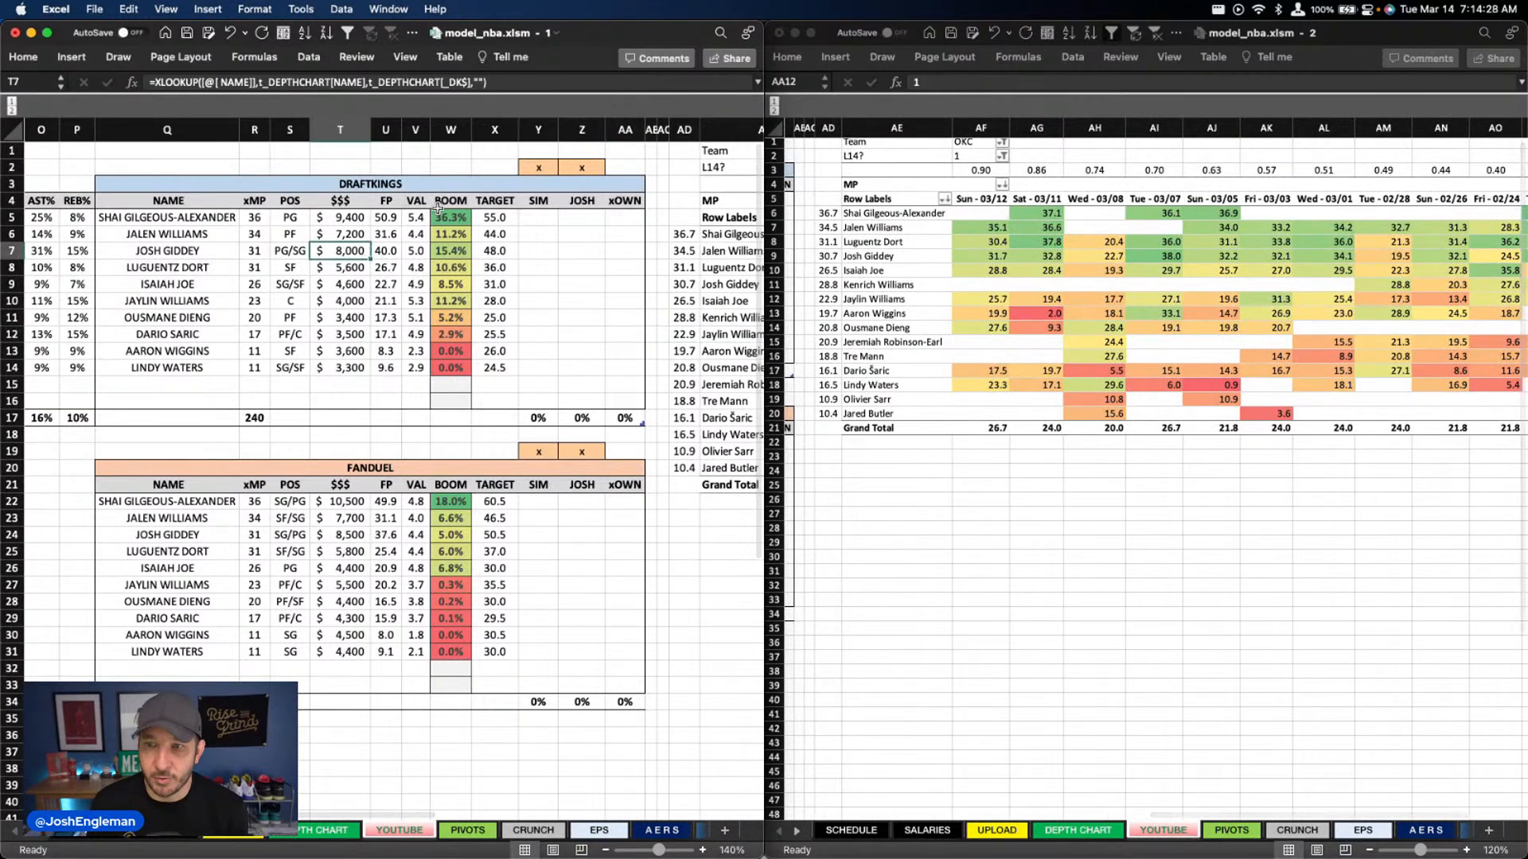
click(440, 213)
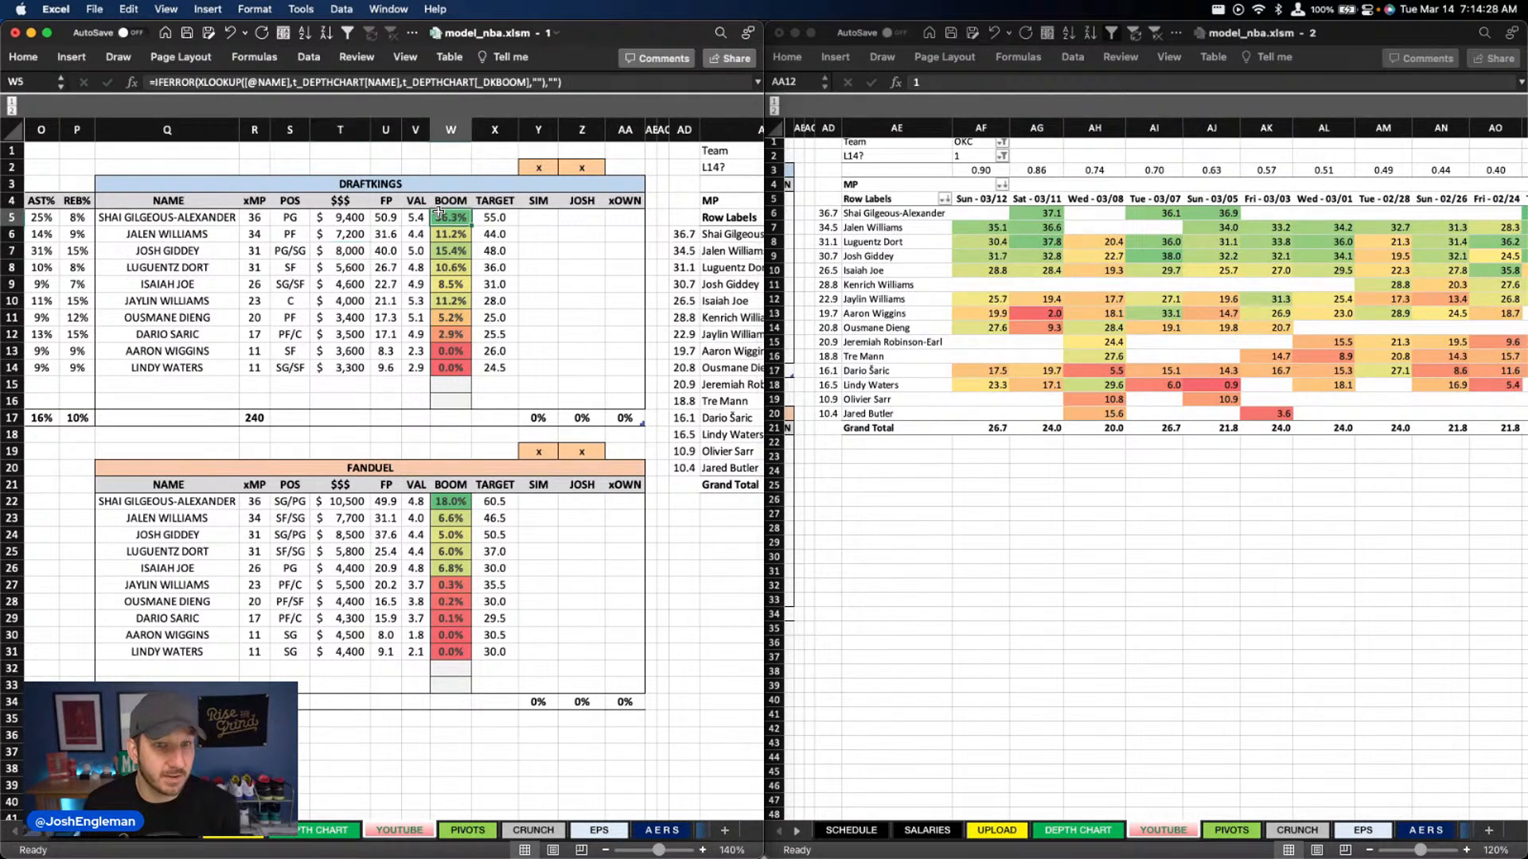
click(340, 217)
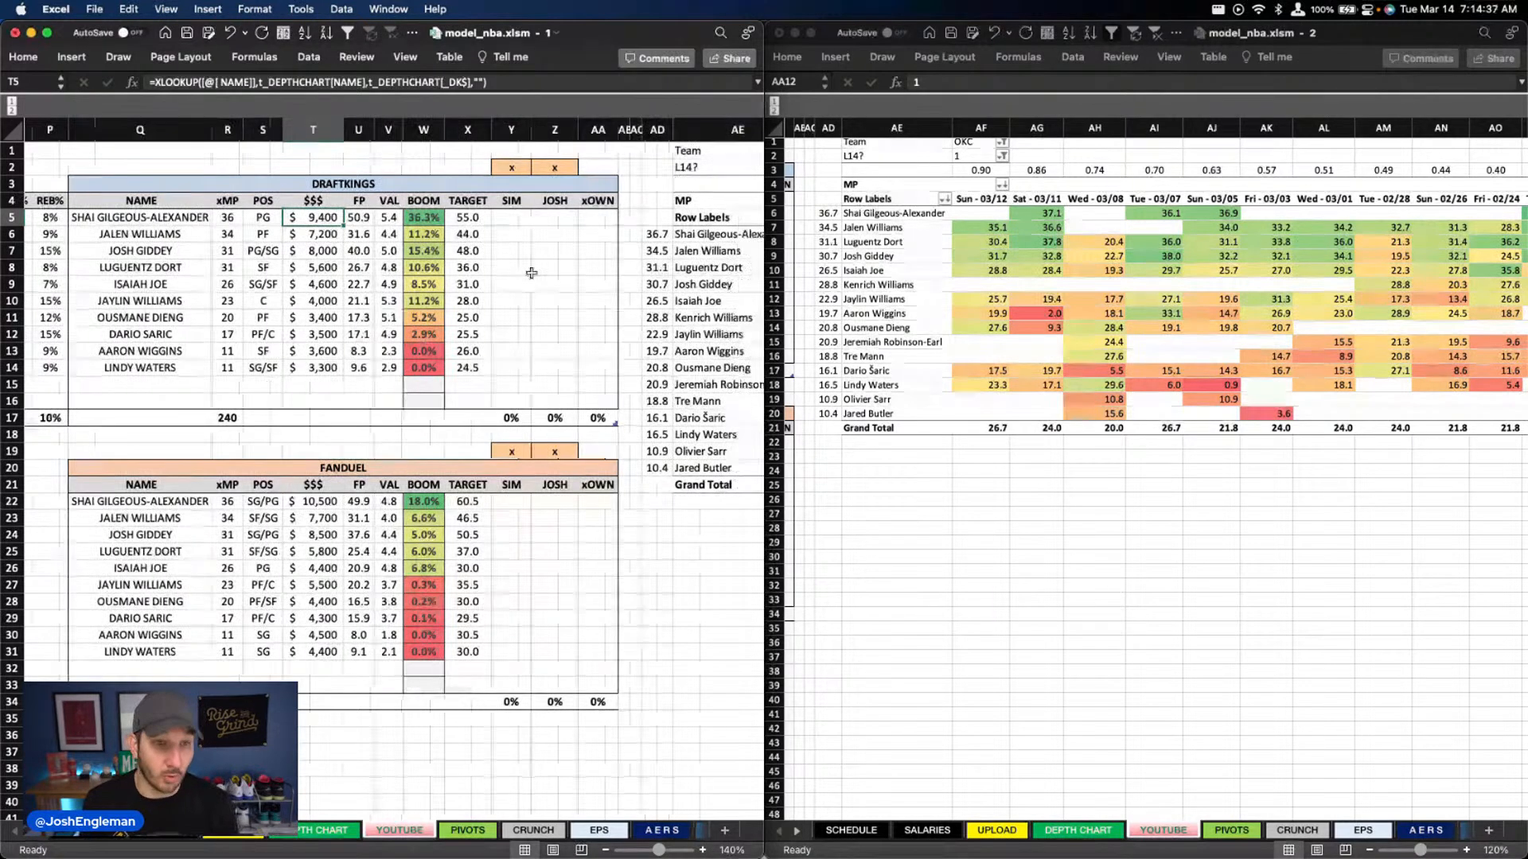
scroll(528, 270, left, 5)
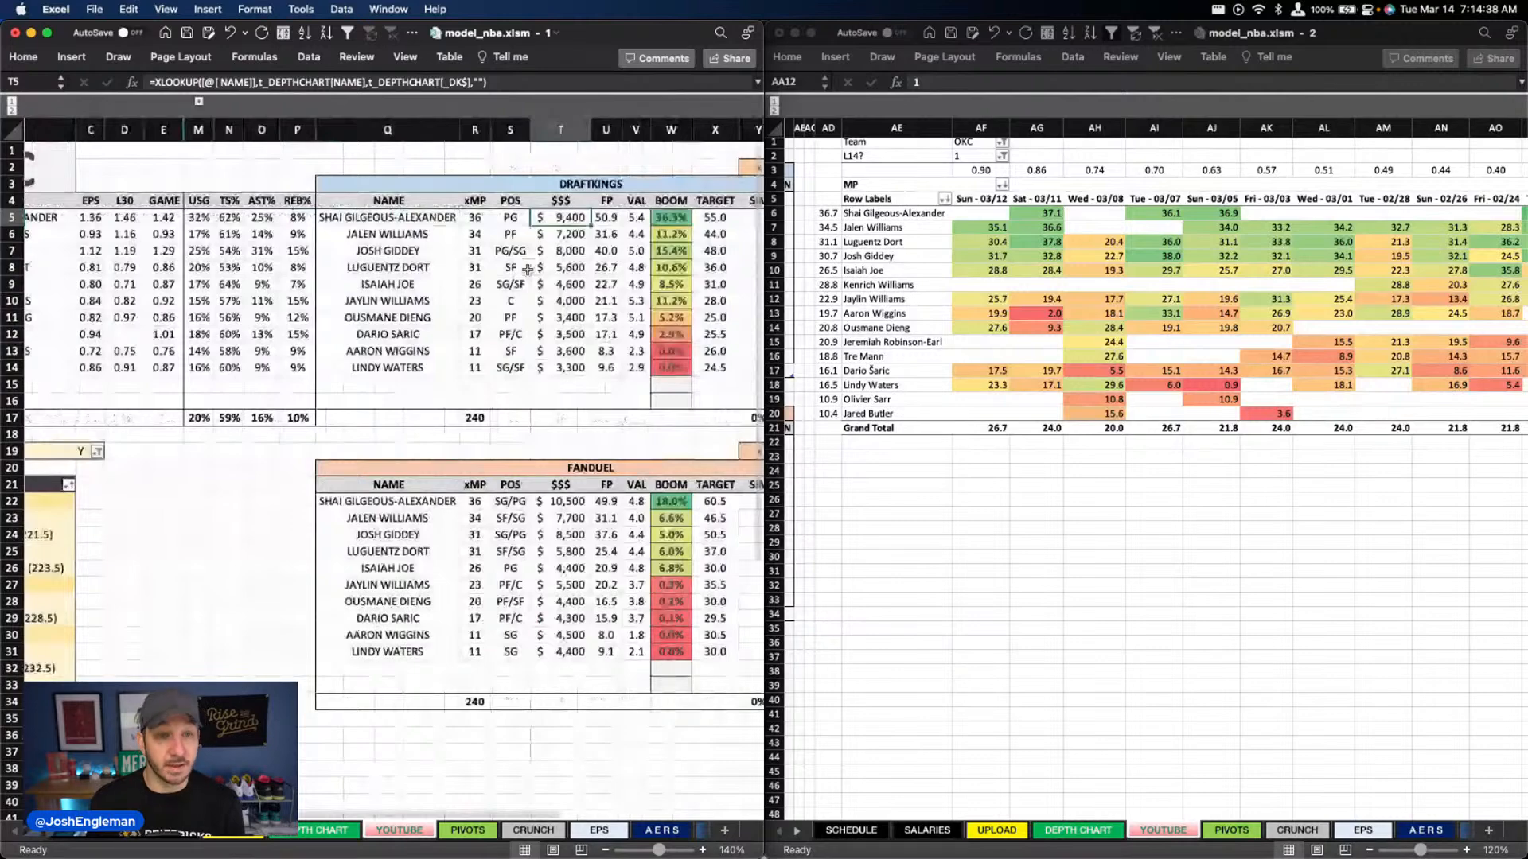
scroll(527, 270, right, 5)
click(980, 143)
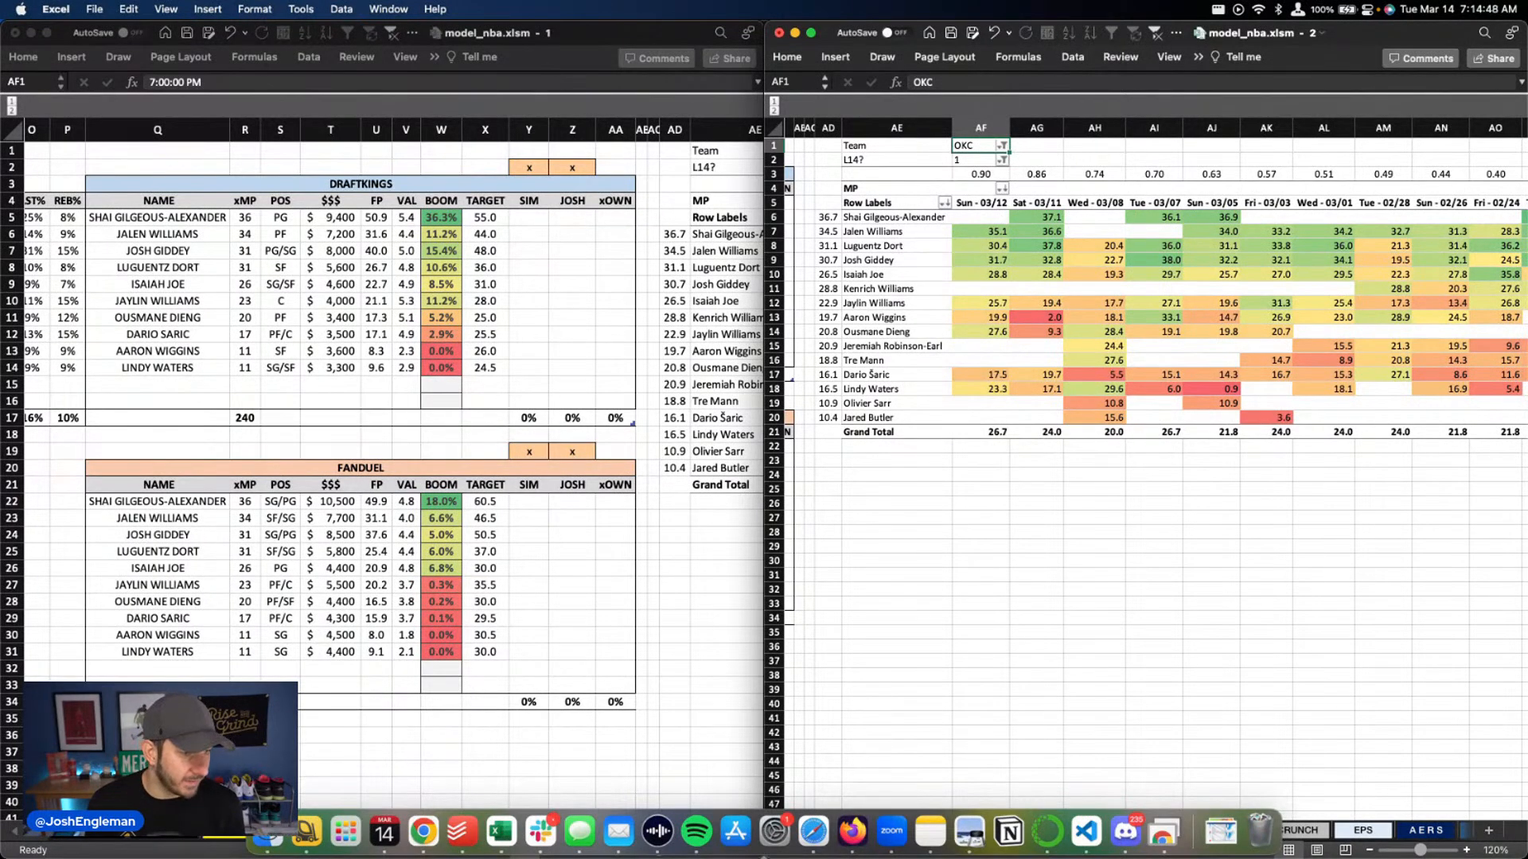
On the DEPTH CHART sheet, set Shai Gilgeous-Alexander to 35 minutes in column Q and Lindy Waters to 4 in column R
click(398, 830)
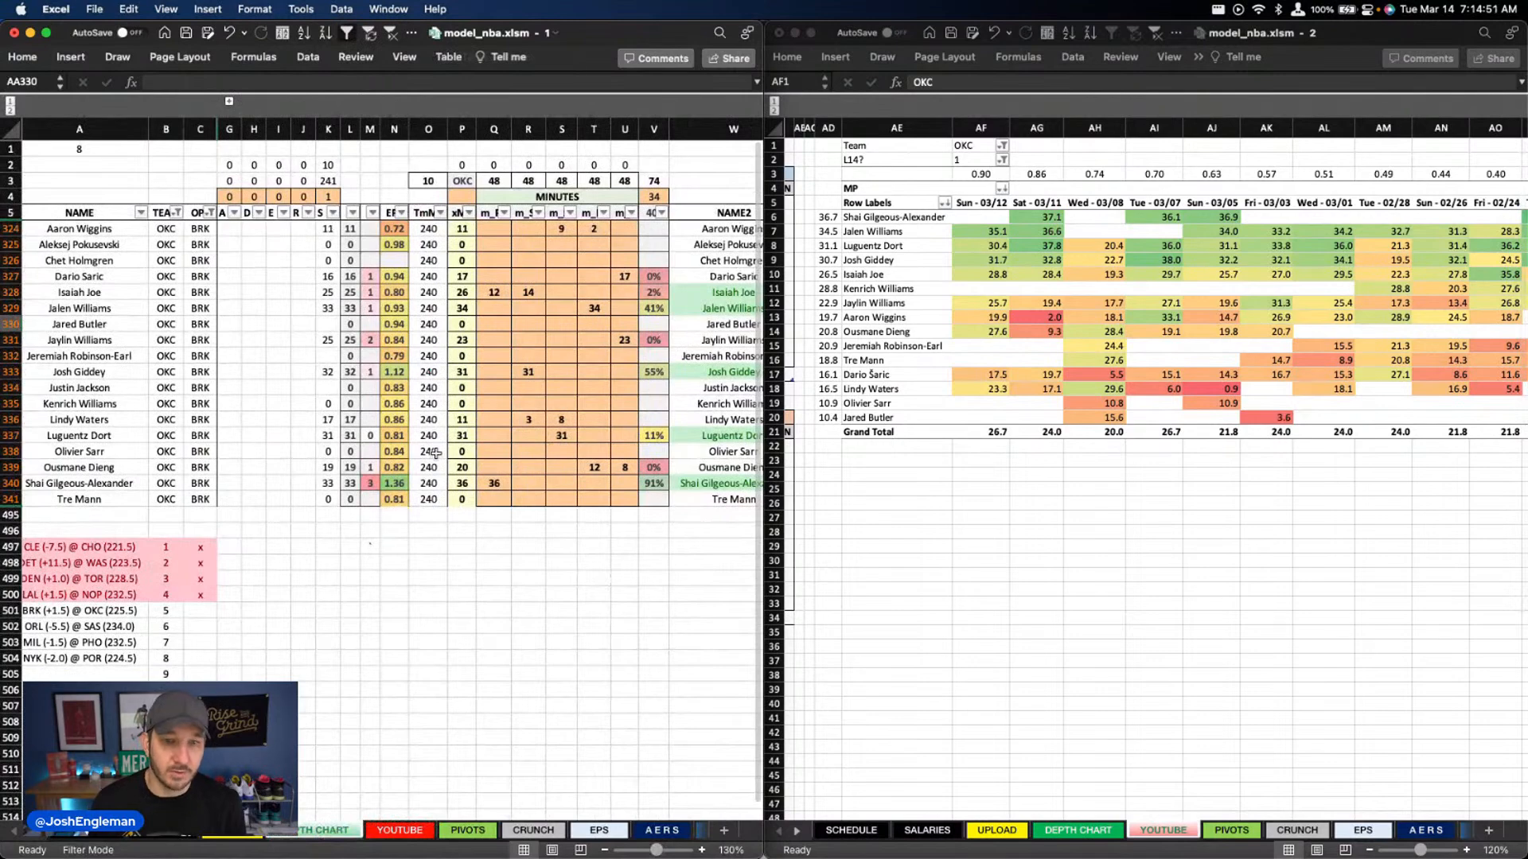
click(493, 483)
text(35)
key(Return)
click(527, 420)
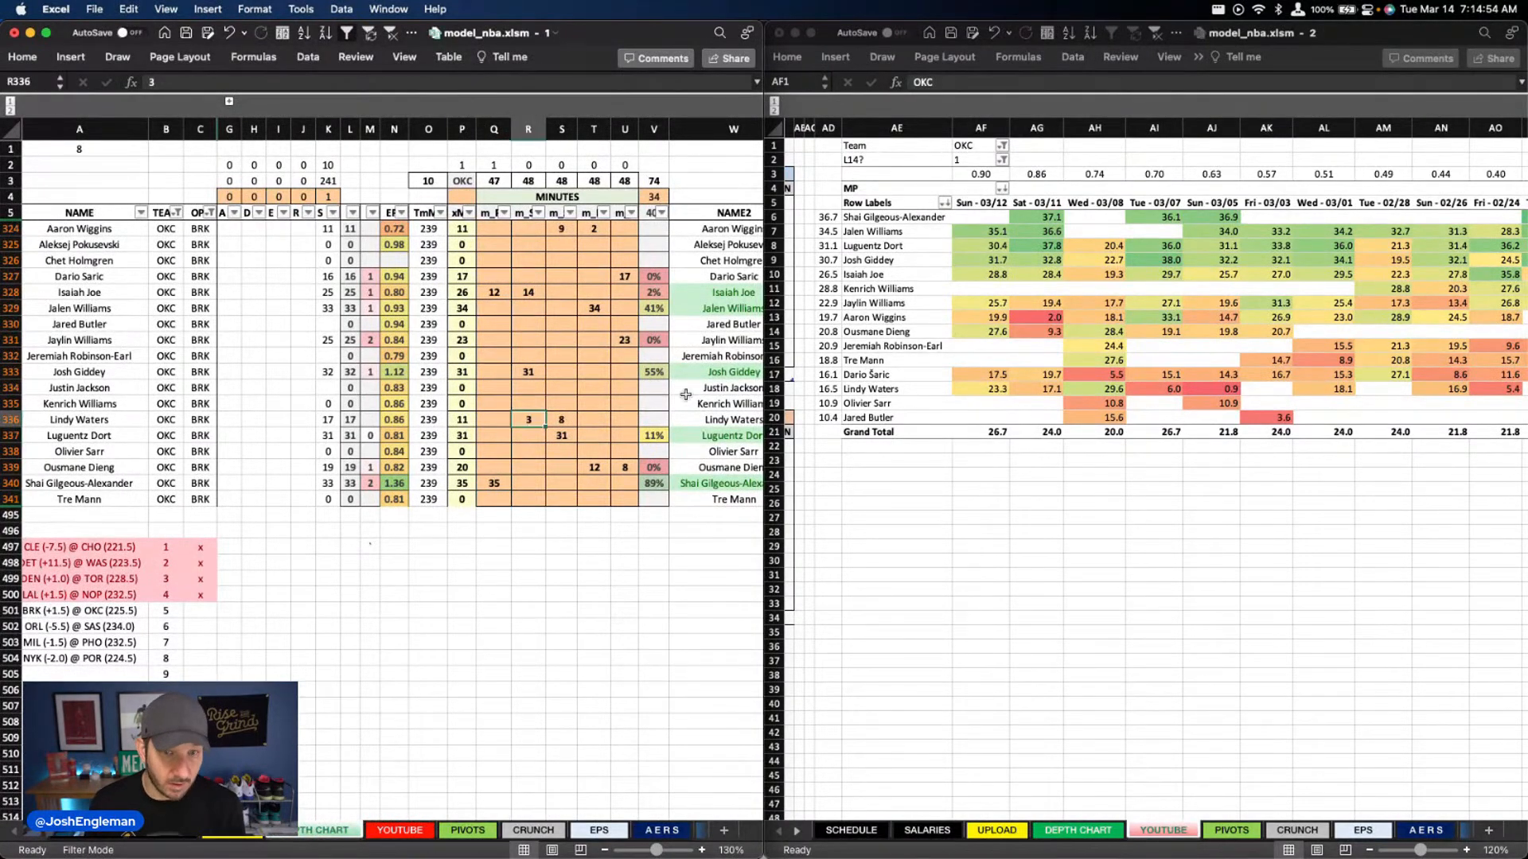
Refresh the DraftKings player pivot table on the PIVOTS sheet
key(ctrl+Page_Up)
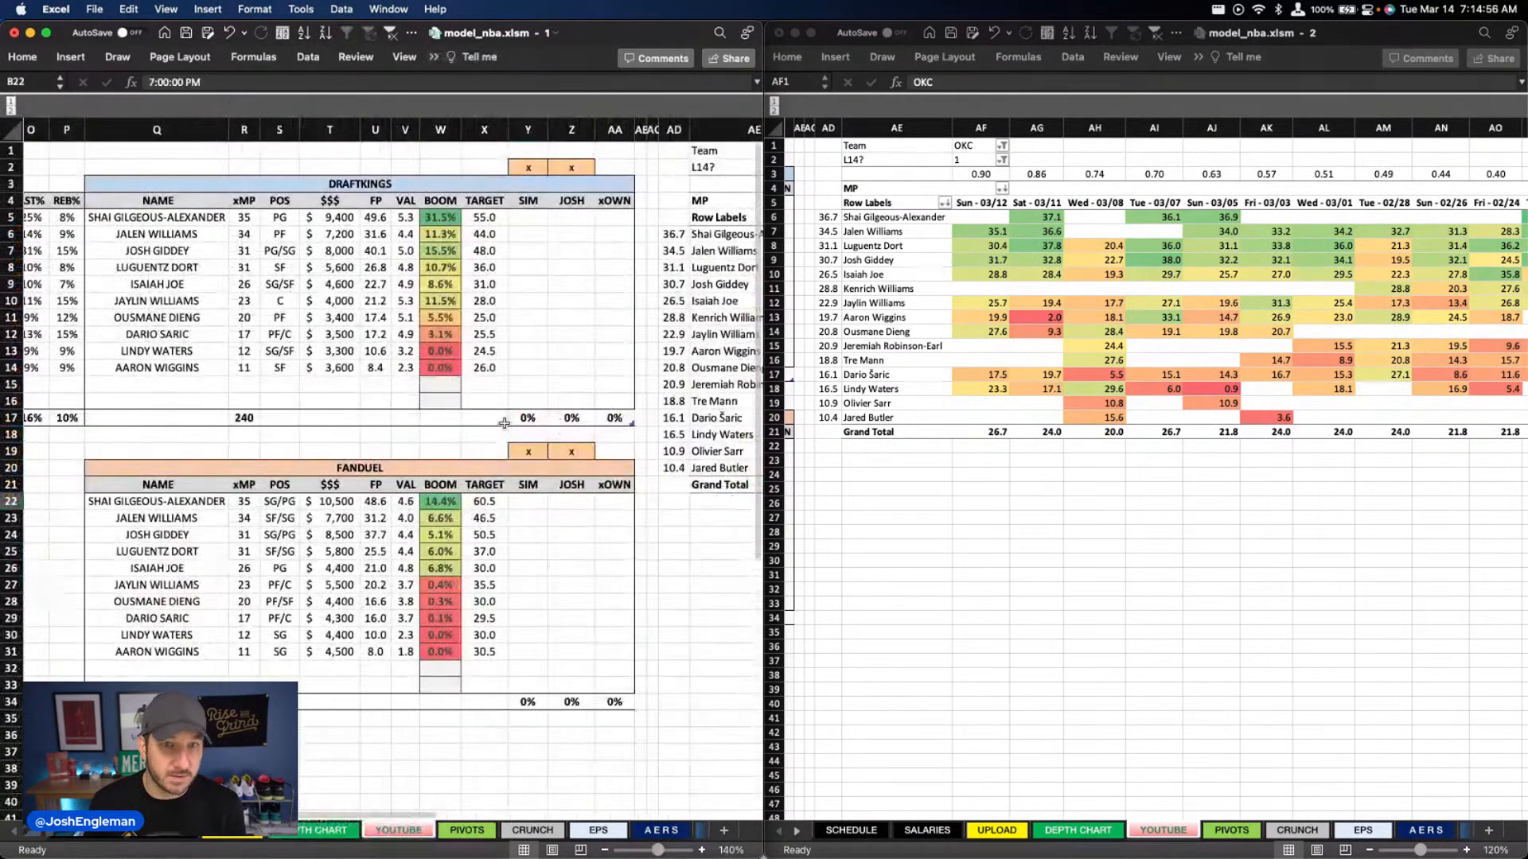
click(482, 836)
right_click(298, 211)
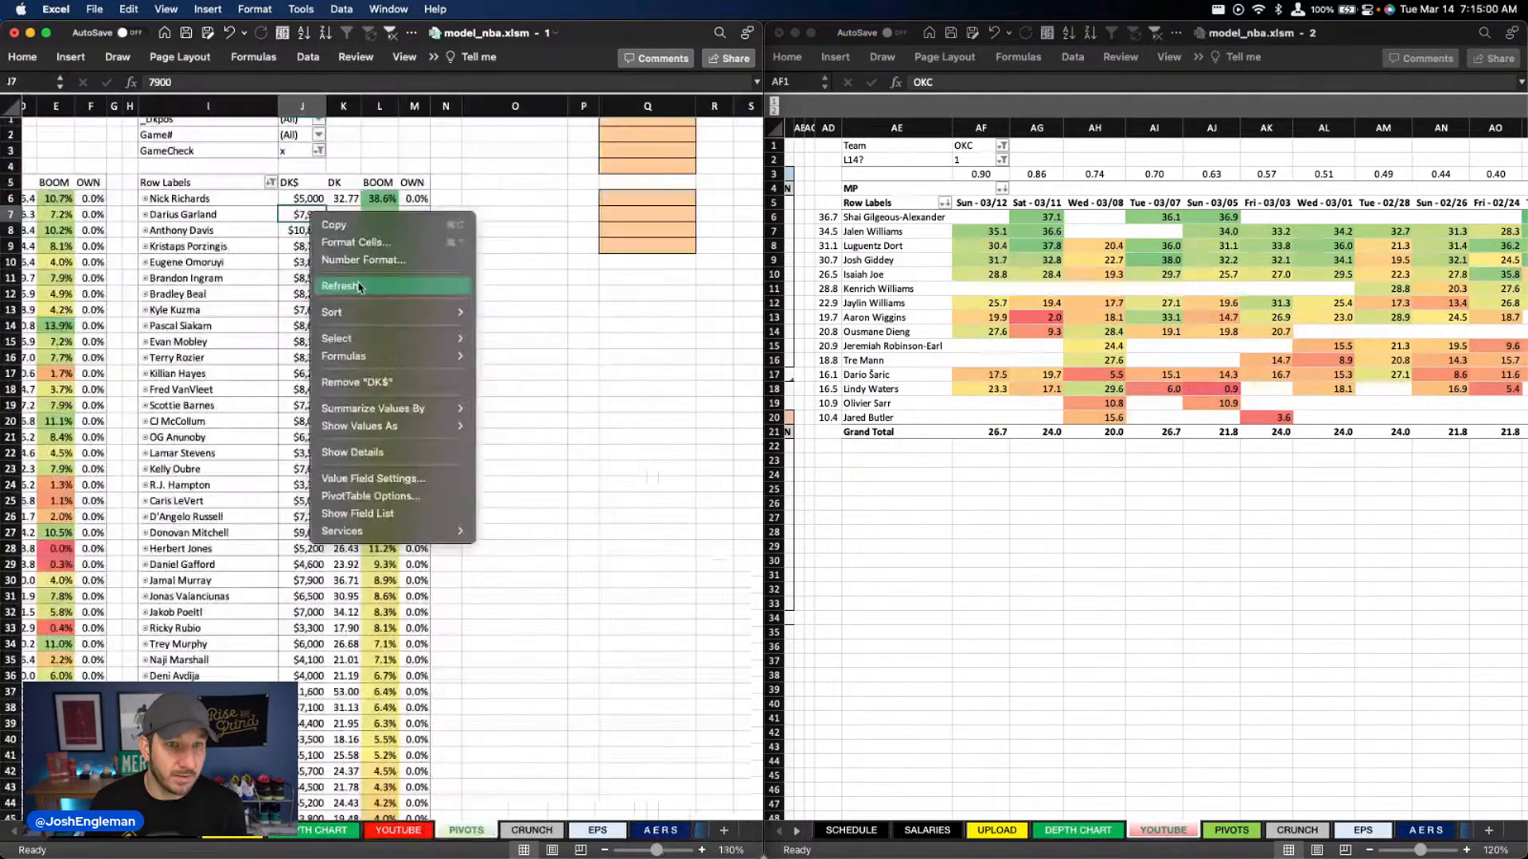
click(362, 285)
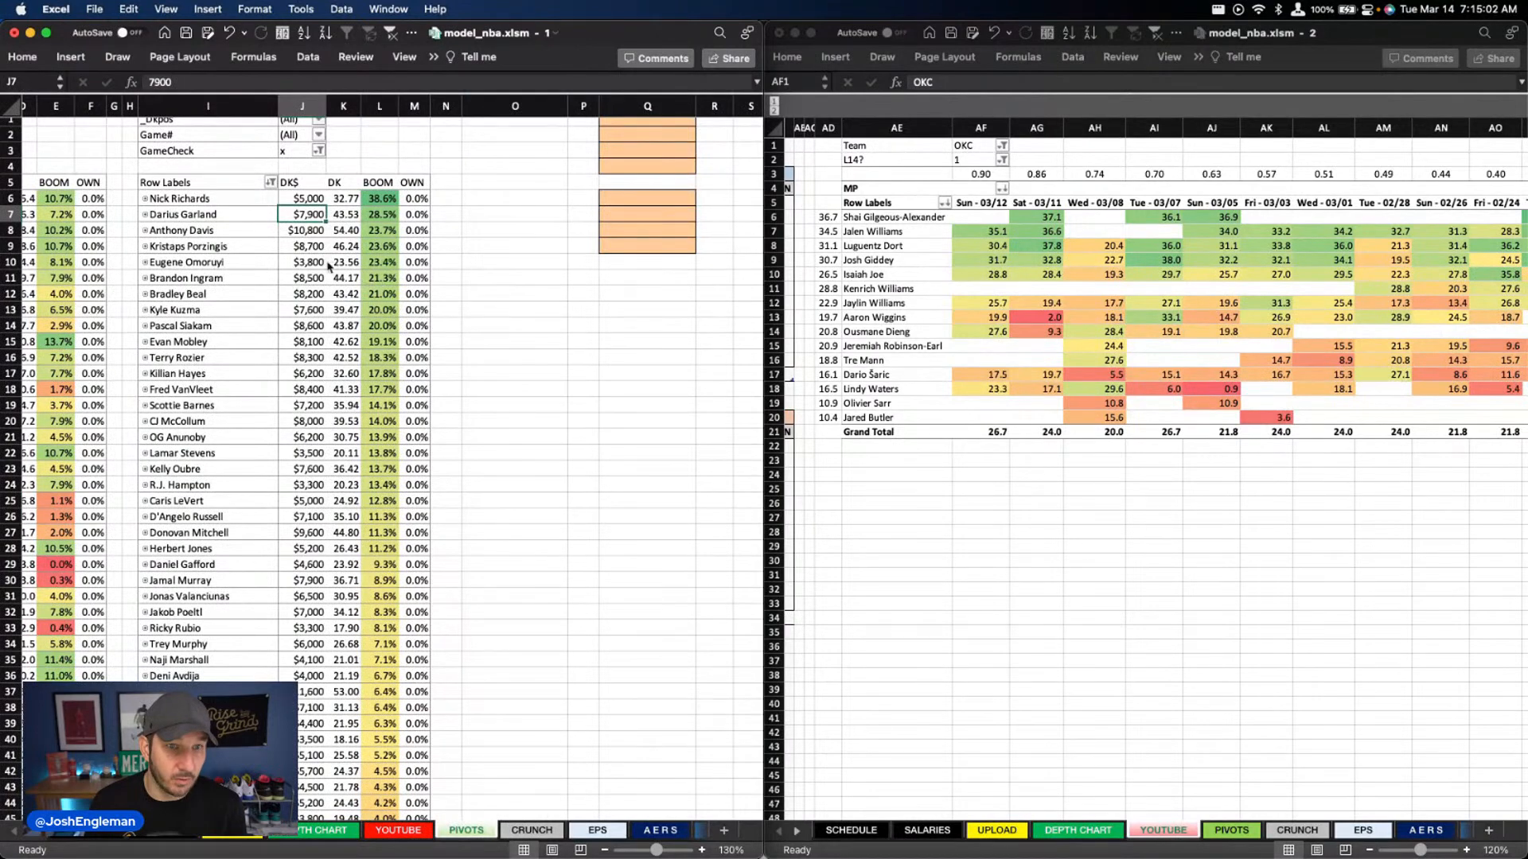
right_click(328, 264)
key(Escape)
Flag the BRK @ OKC game as included on the DEPTH CHART sheet and refresh the PIVOTS player table with it
click(310, 831)
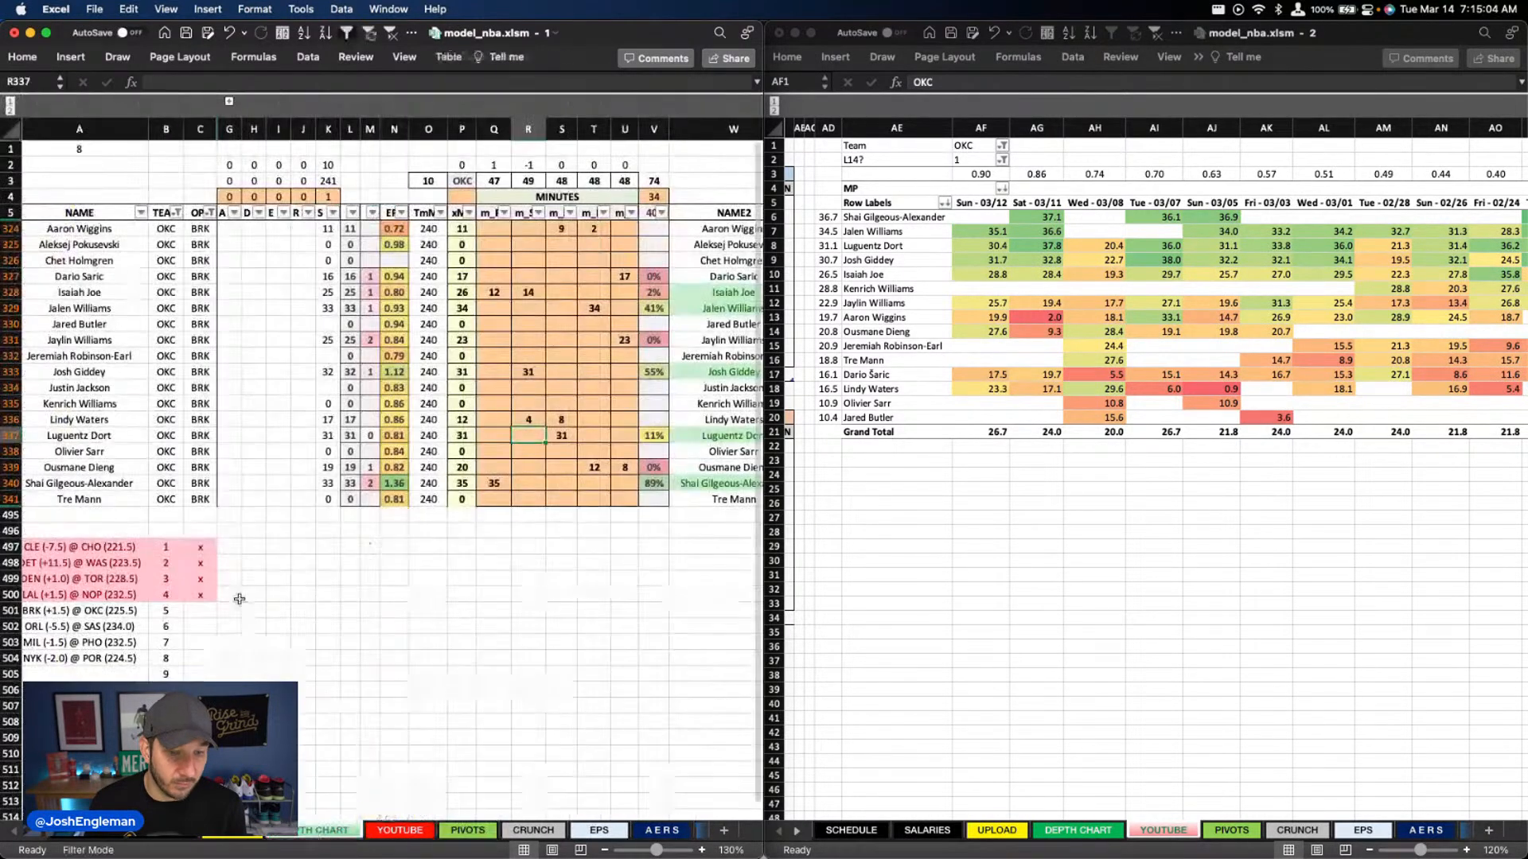
click(466, 832)
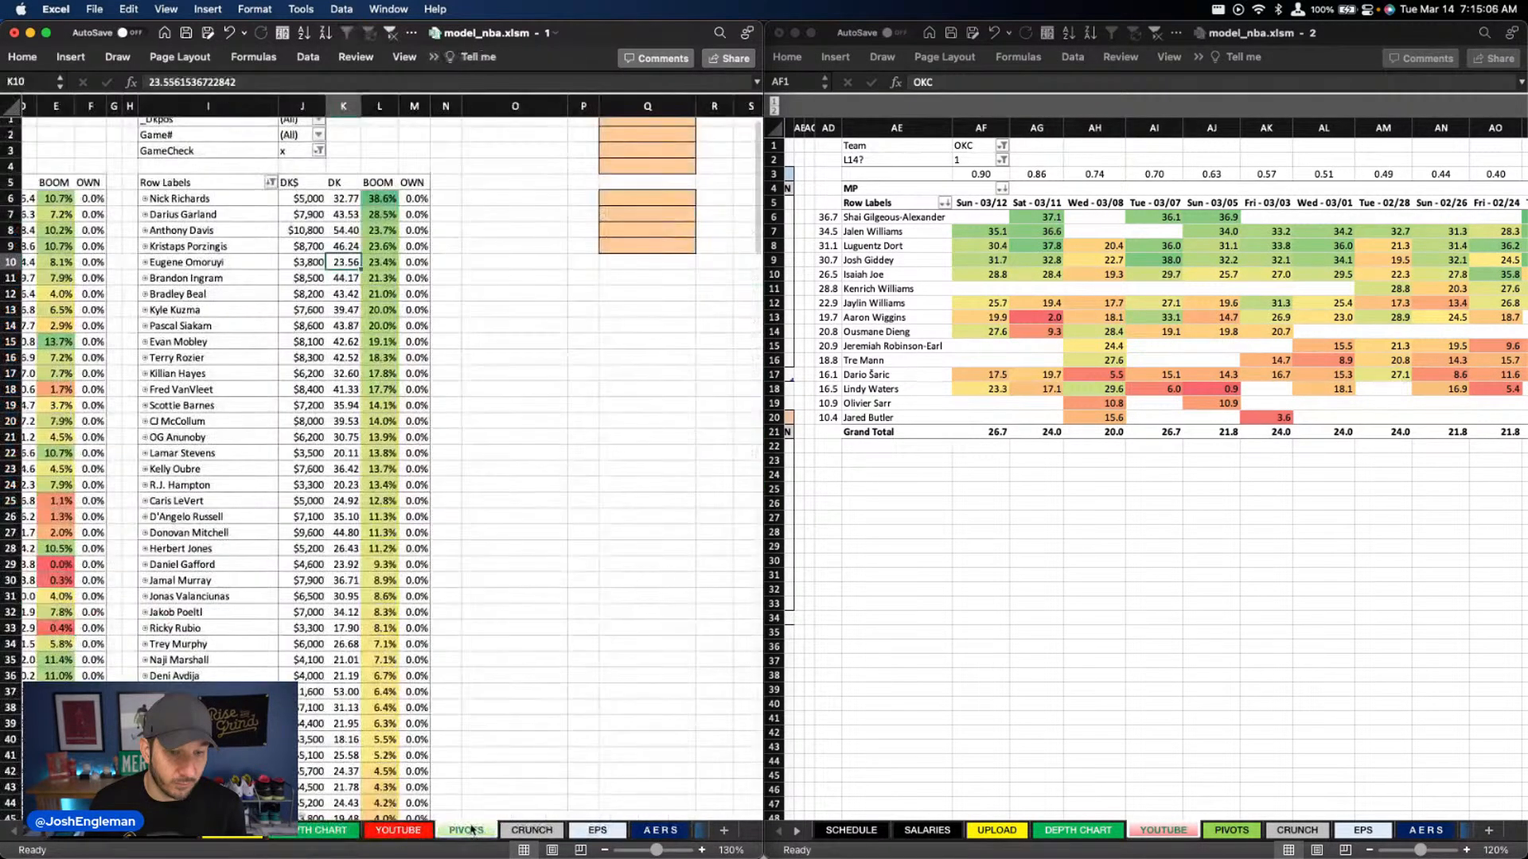
right_click(323, 419)
click(354, 485)
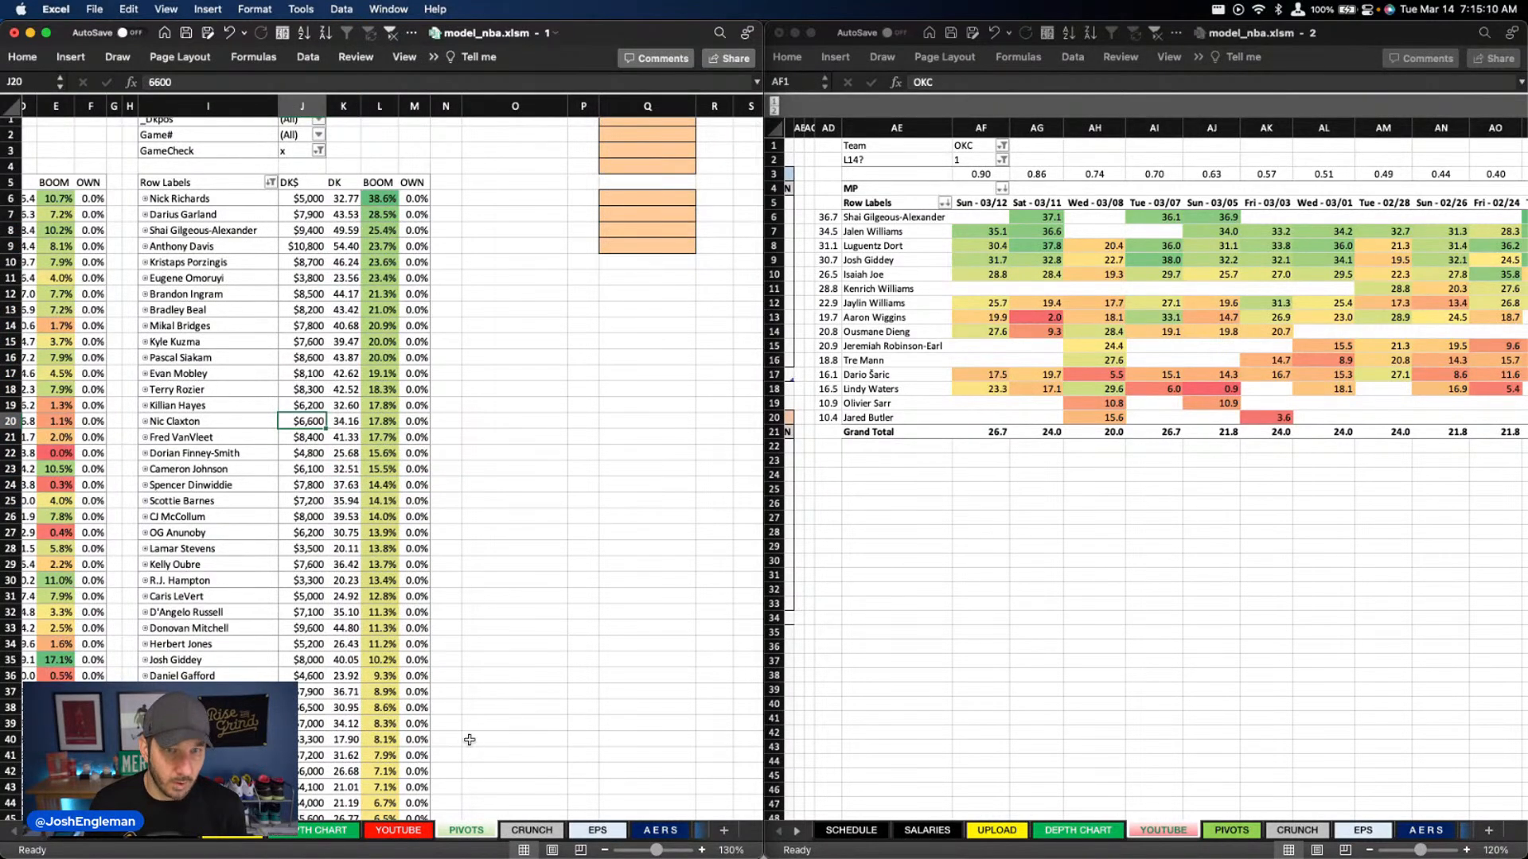
click(380, 341)
click(356, 58)
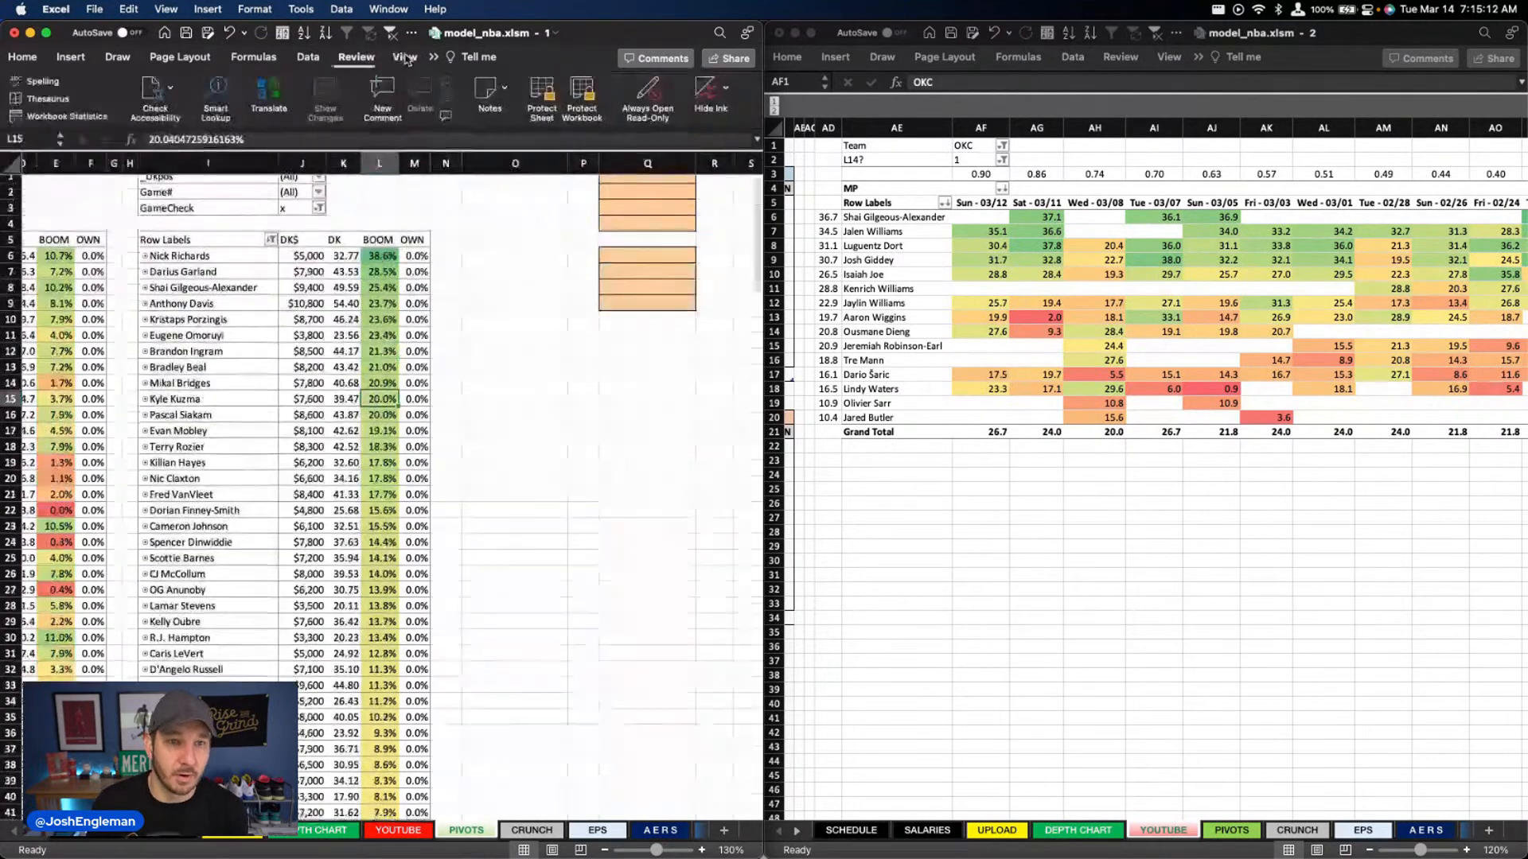
click(404, 57)
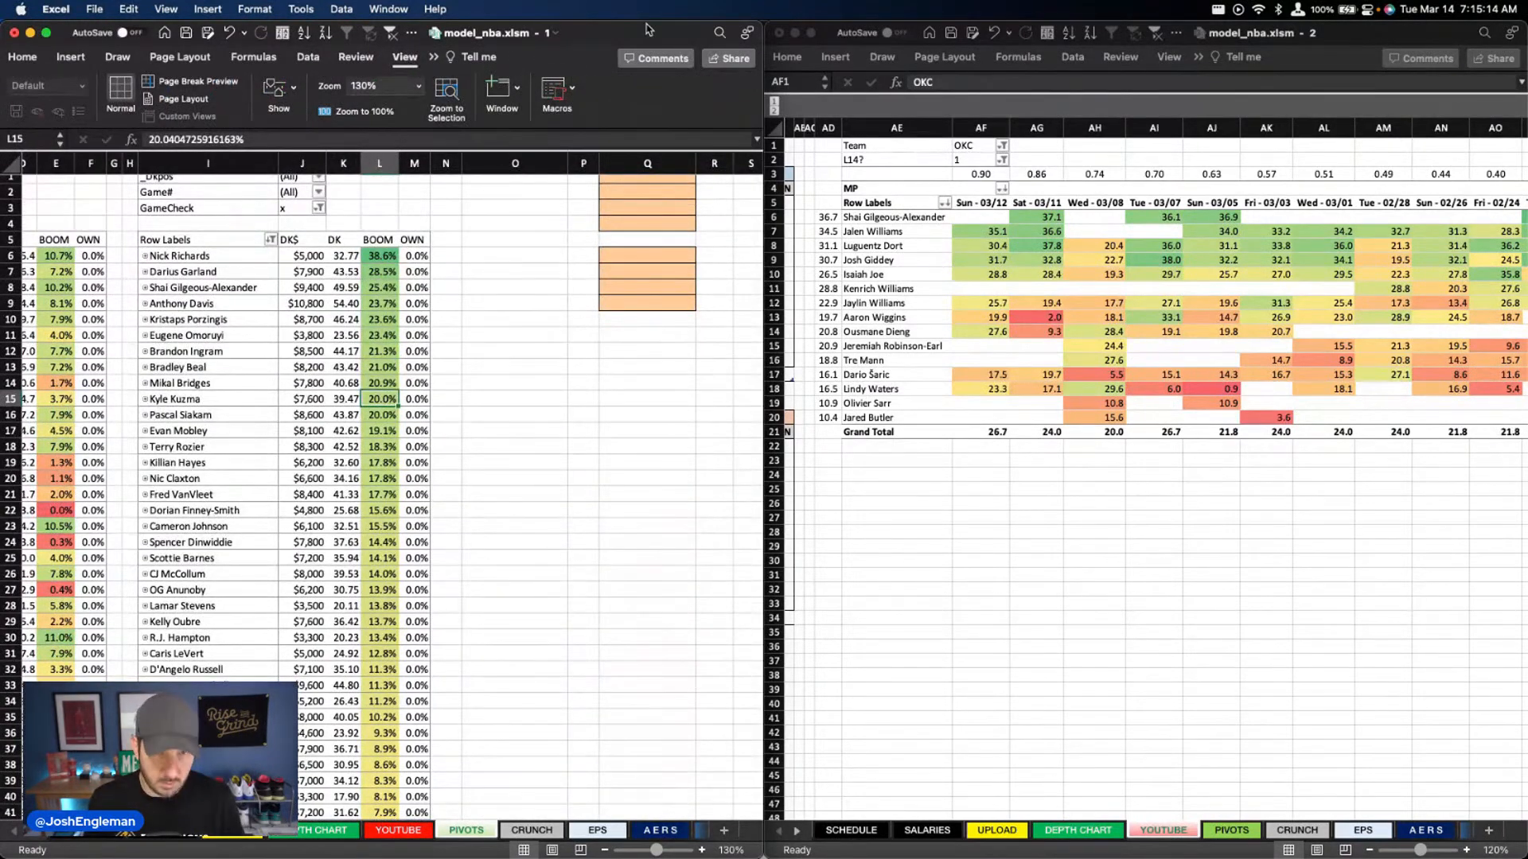
Set the constant added after the salary term in the DraftKings pivot's field_DKBOOM calculated field to 8
double_click(649, 30)
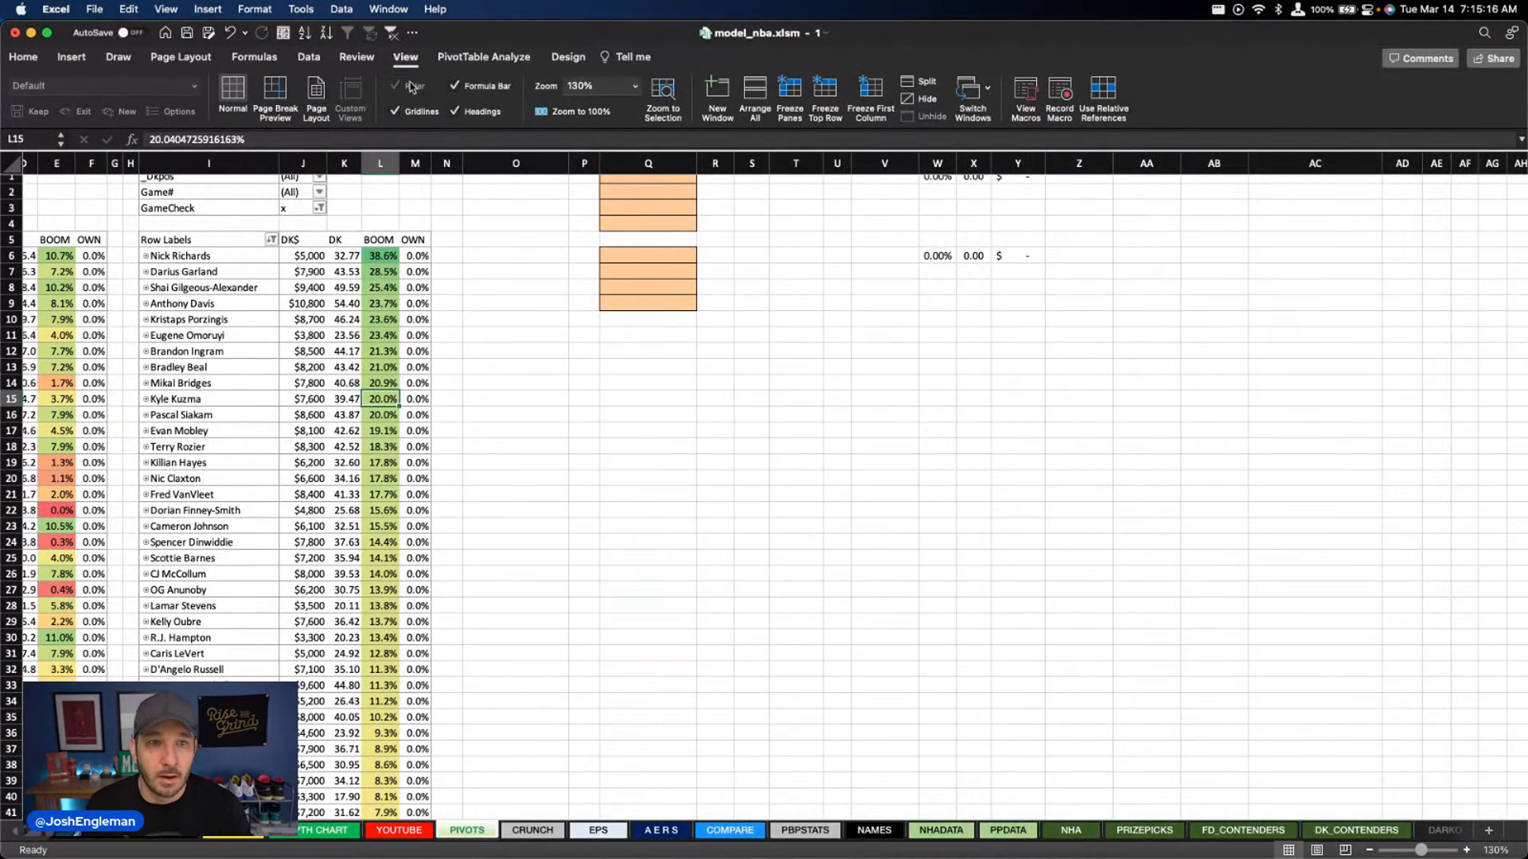
click(346, 319)
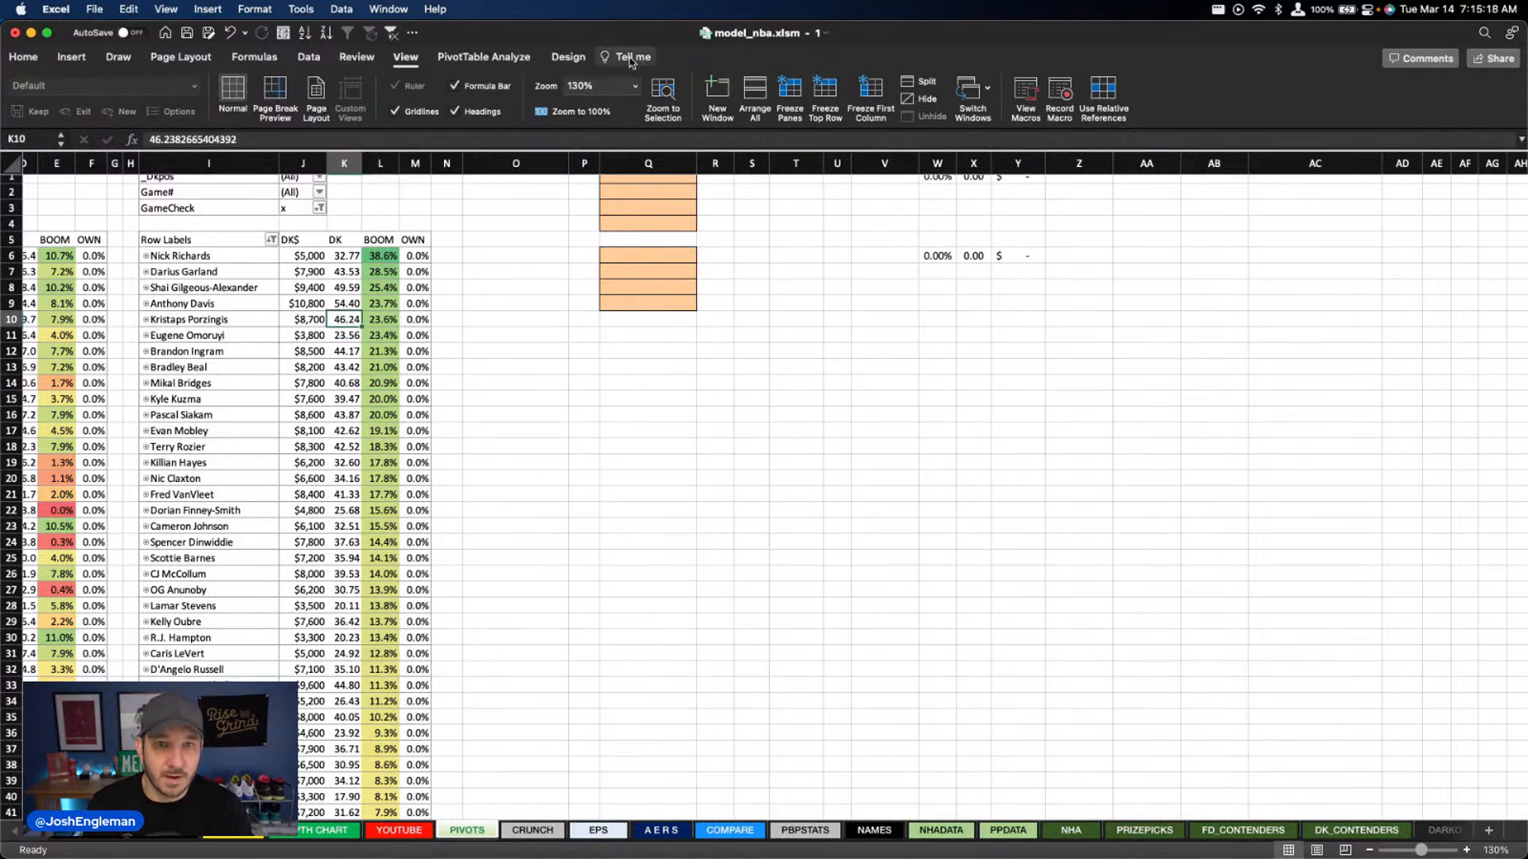
click(570, 61)
click(516, 62)
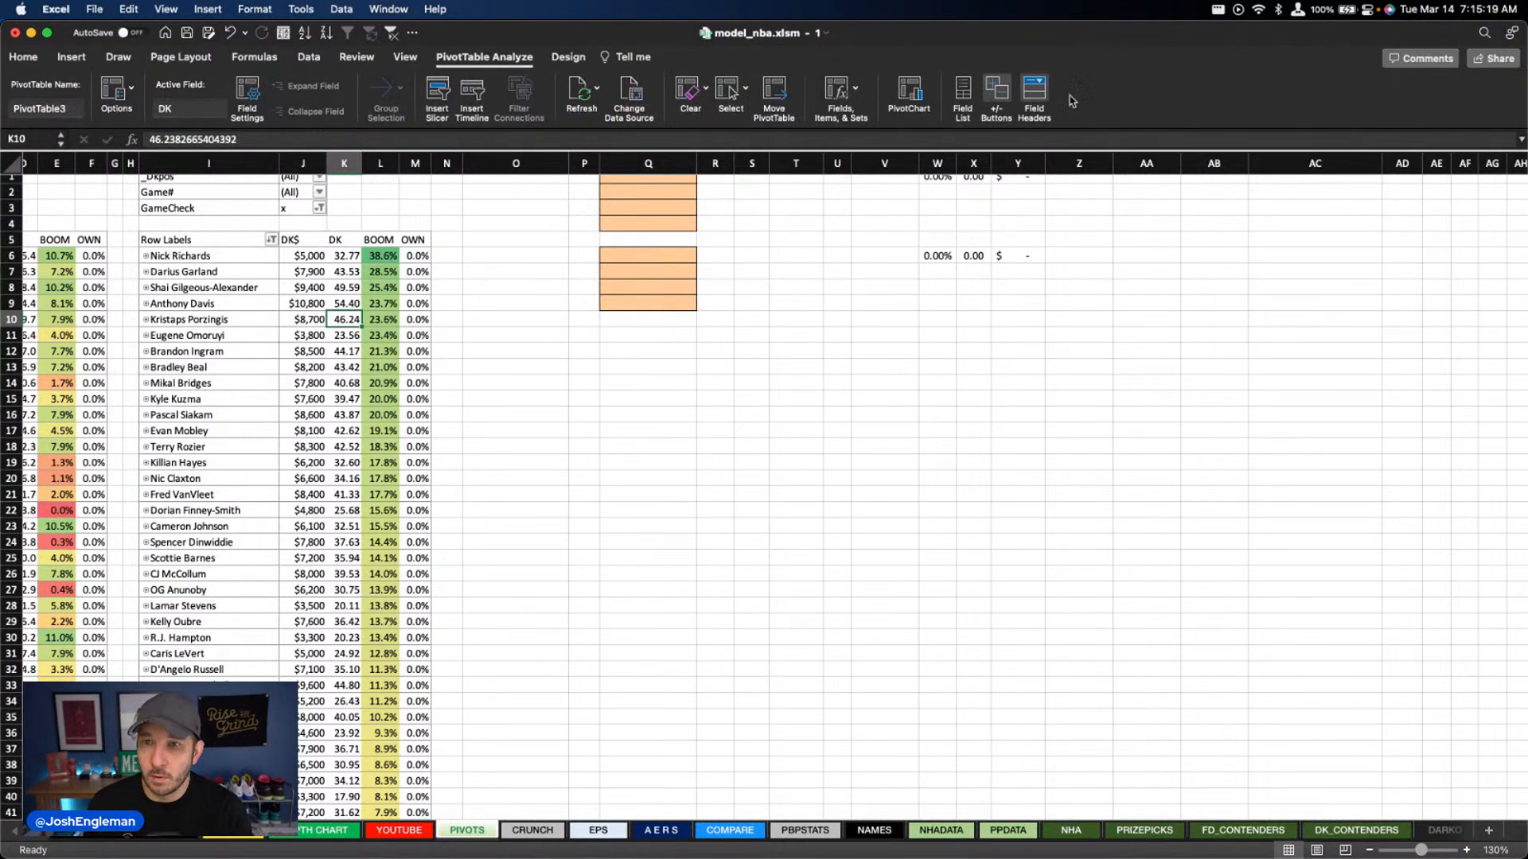
click(855, 89)
click(901, 114)
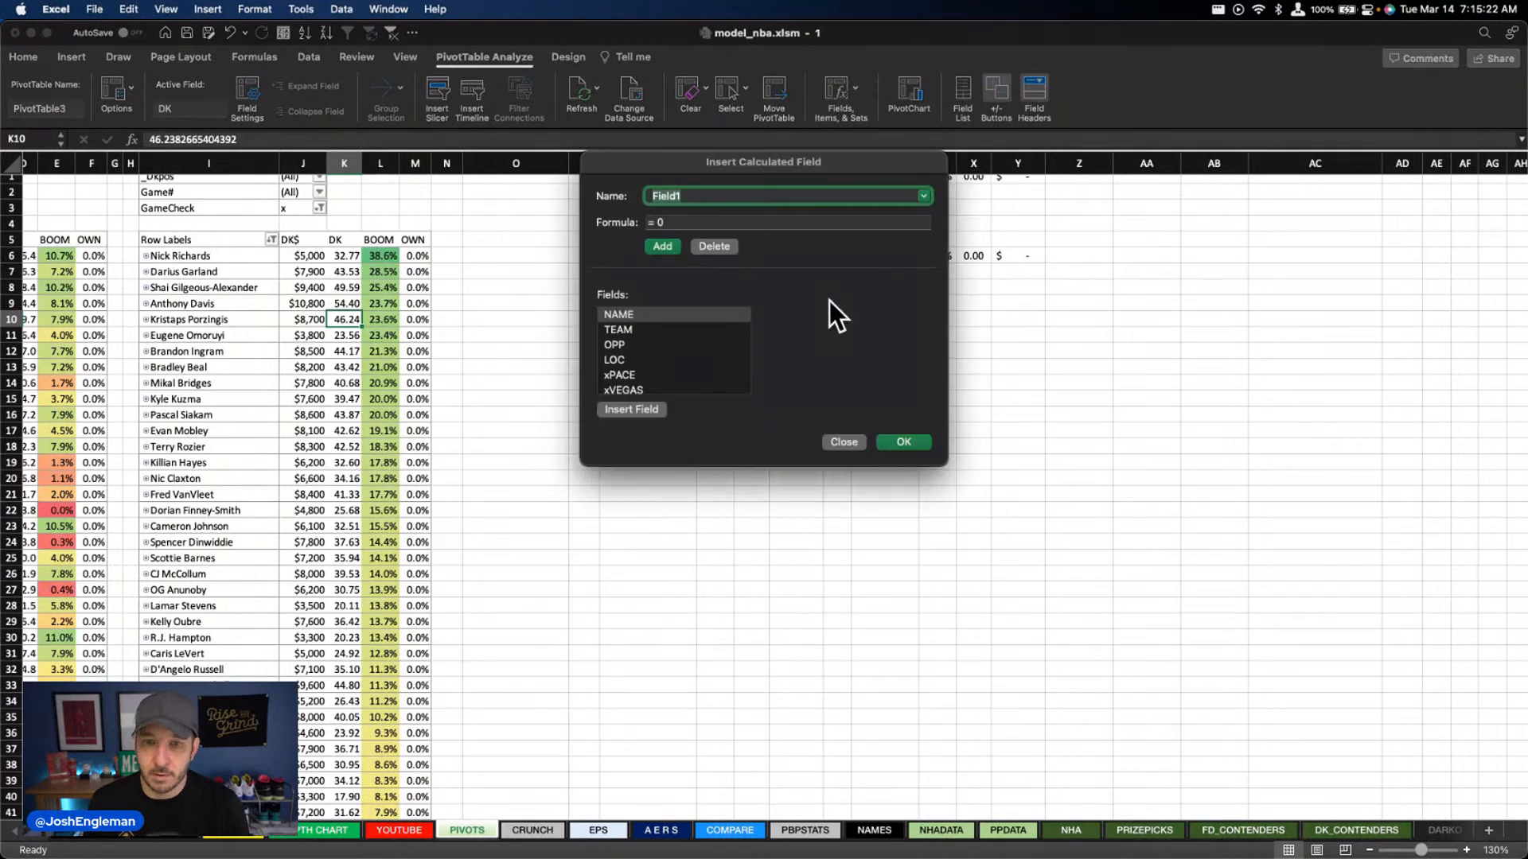
click(923, 195)
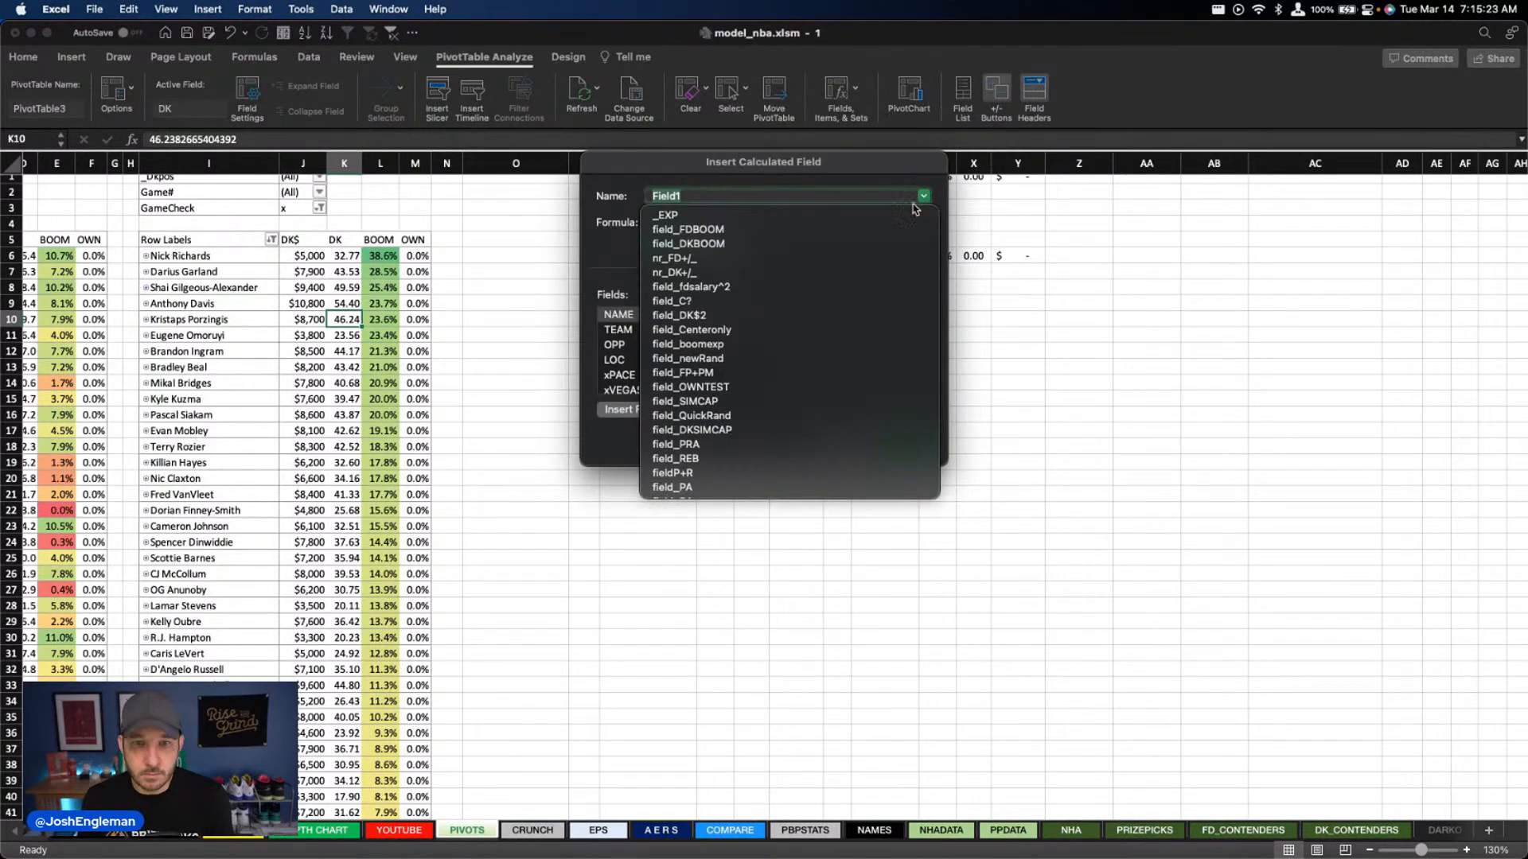
click(867, 246)
click(842, 222)
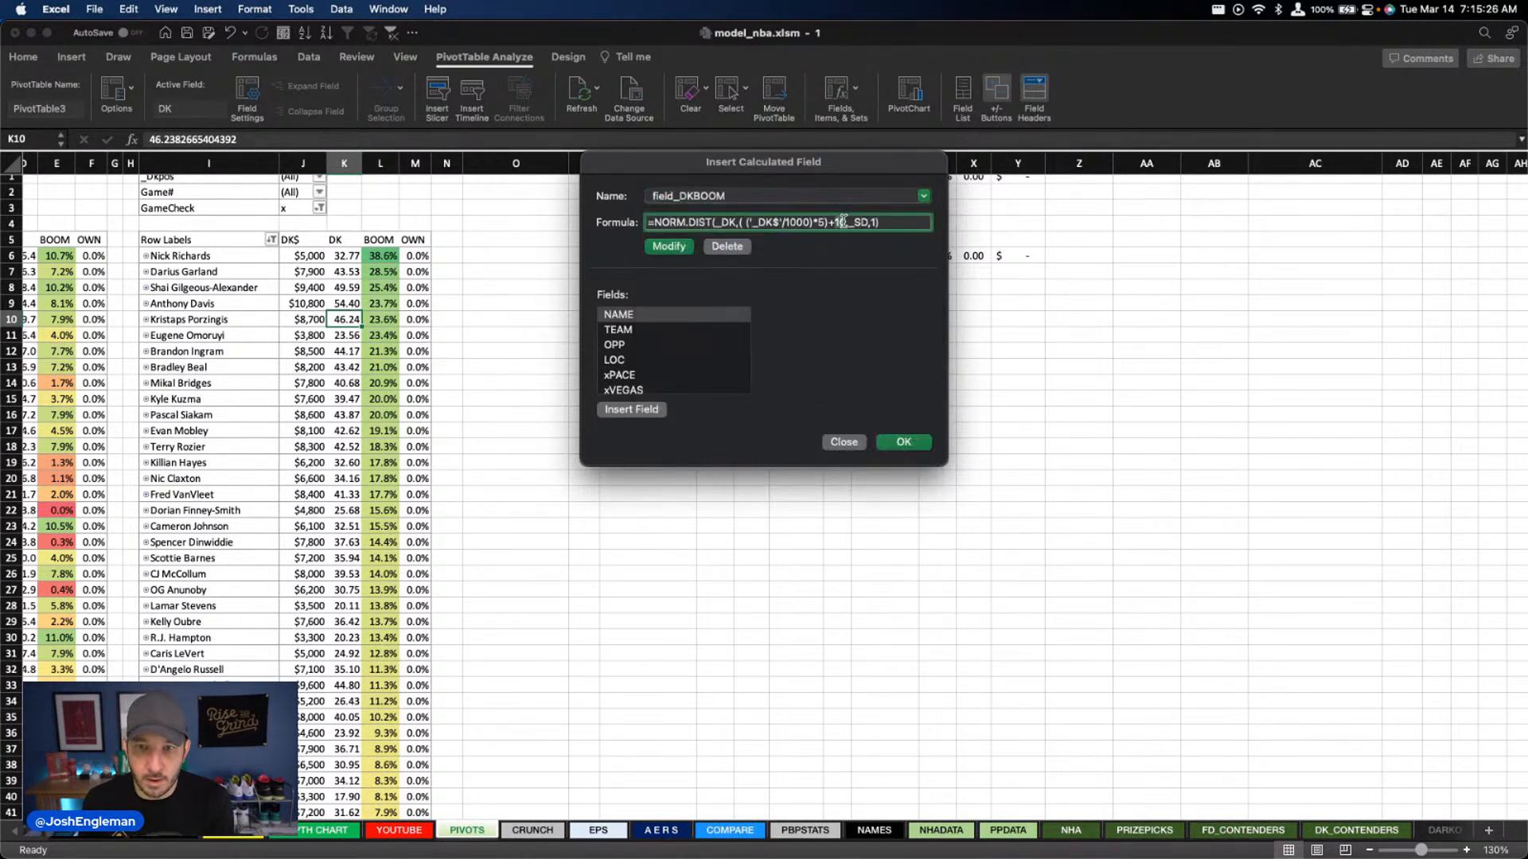
text(8)
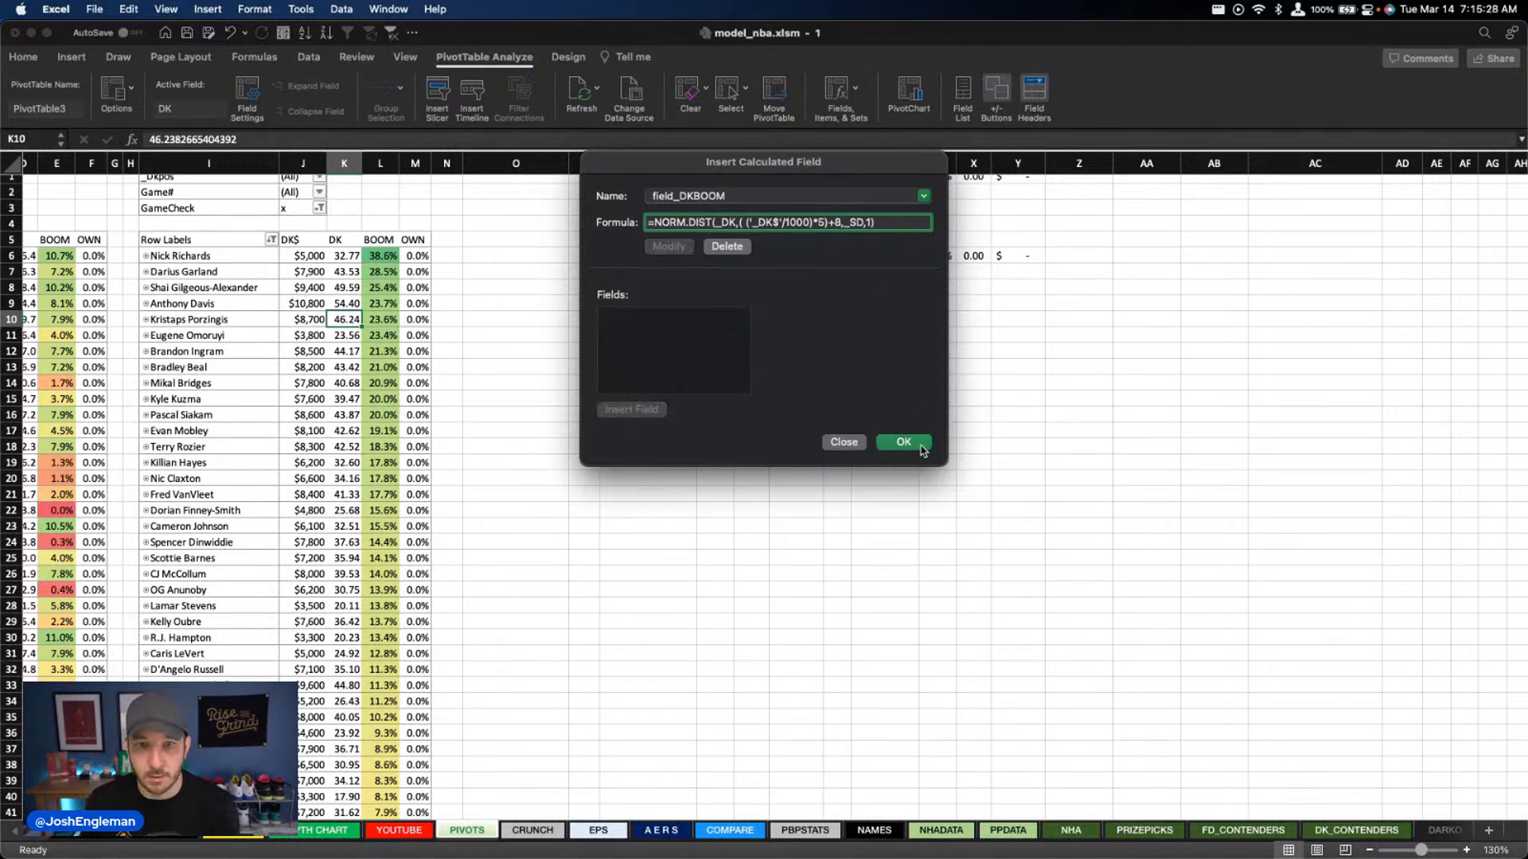
click(904, 442)
Review the salaries, projections and boom rates of the top-ranked DraftKings players in the PIVOTS table
click(310, 368)
right_click(315, 304)
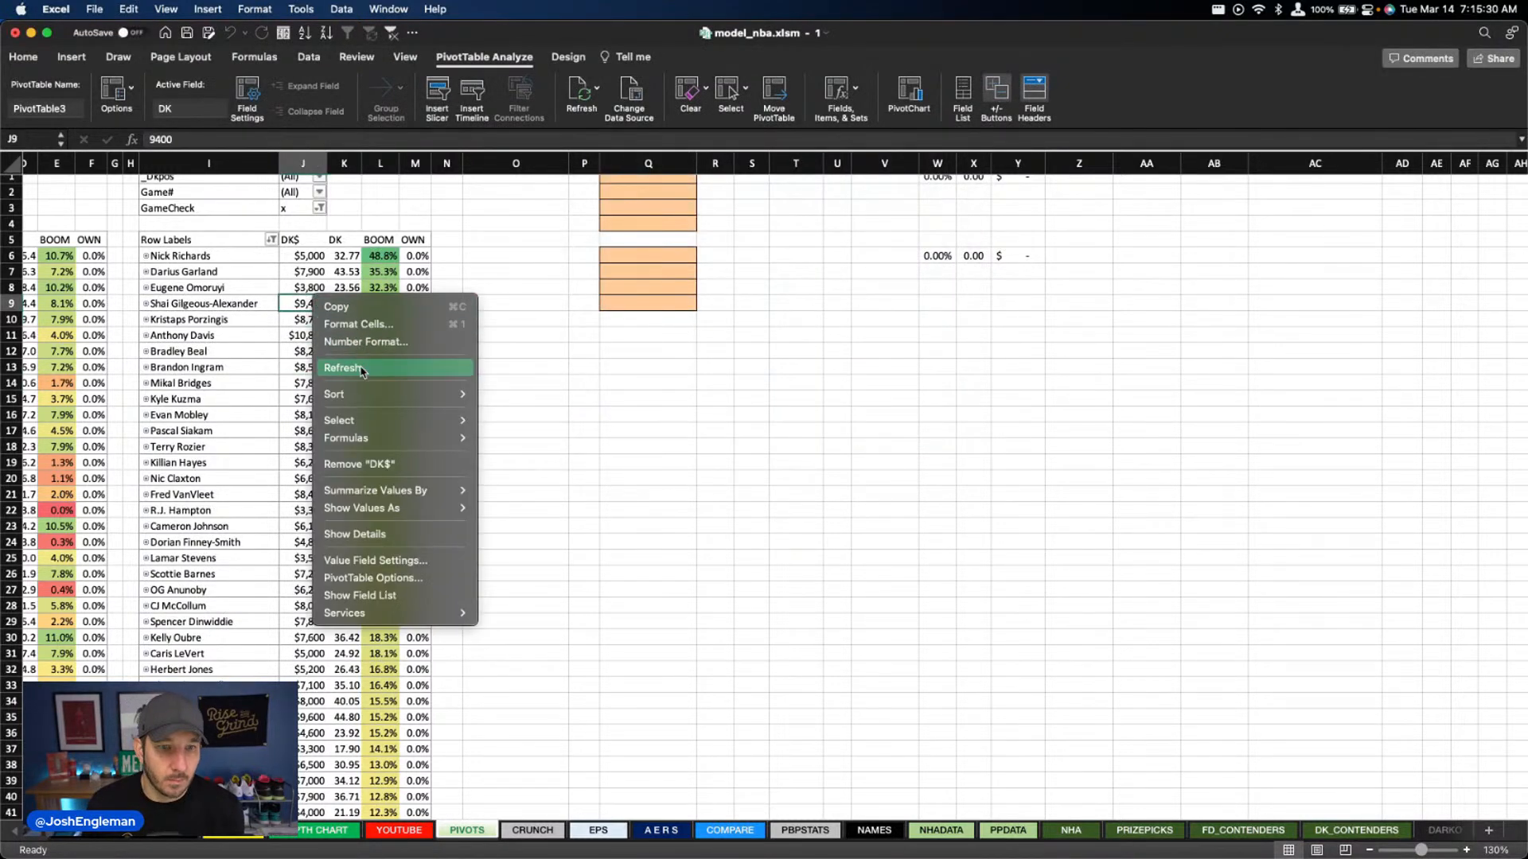
click(523, 374)
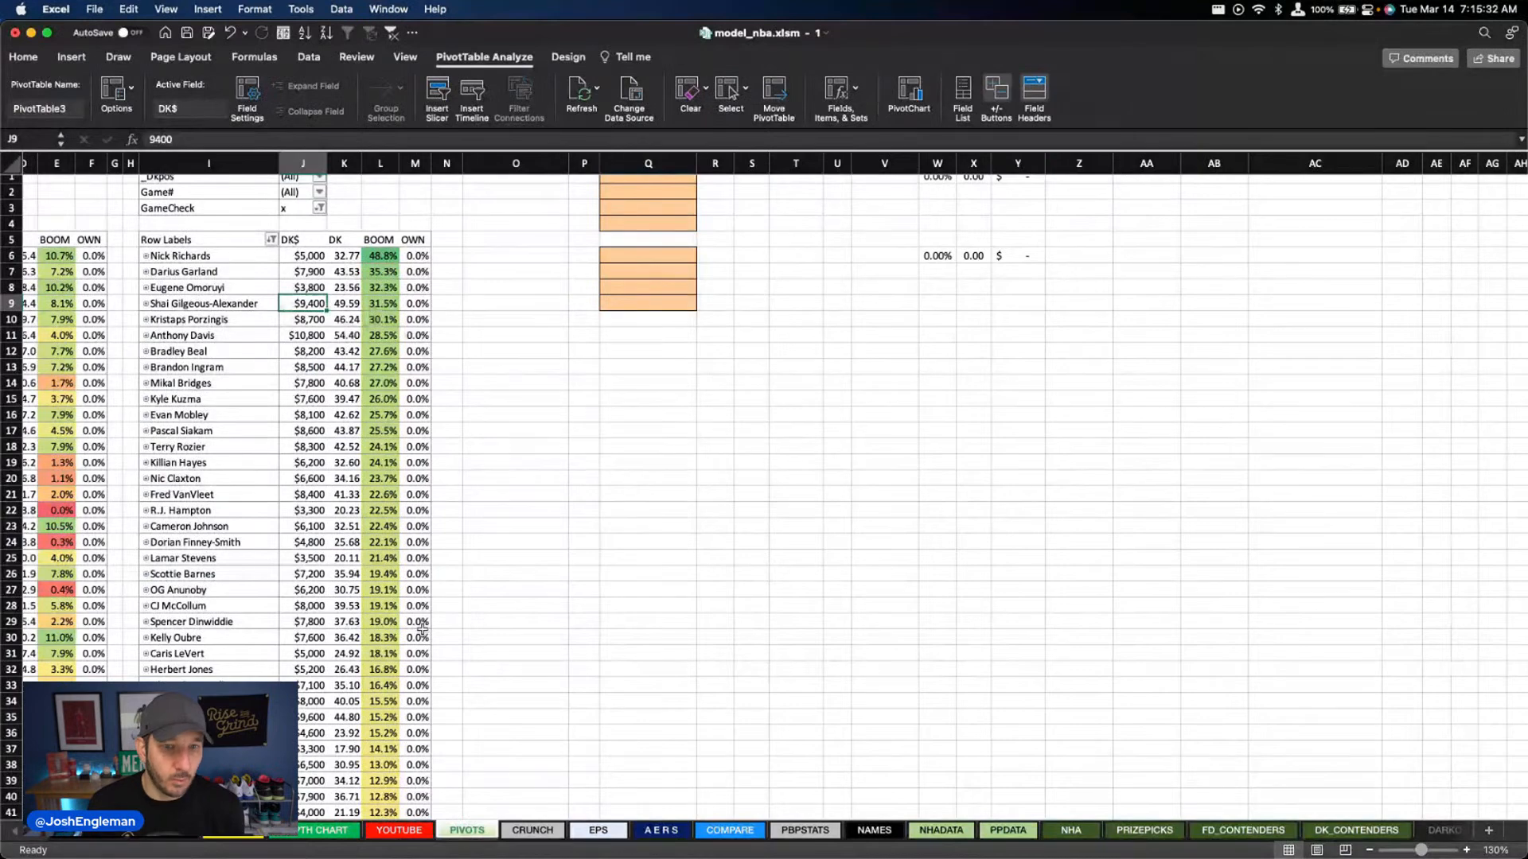
click(400, 830)
click(458, 831)
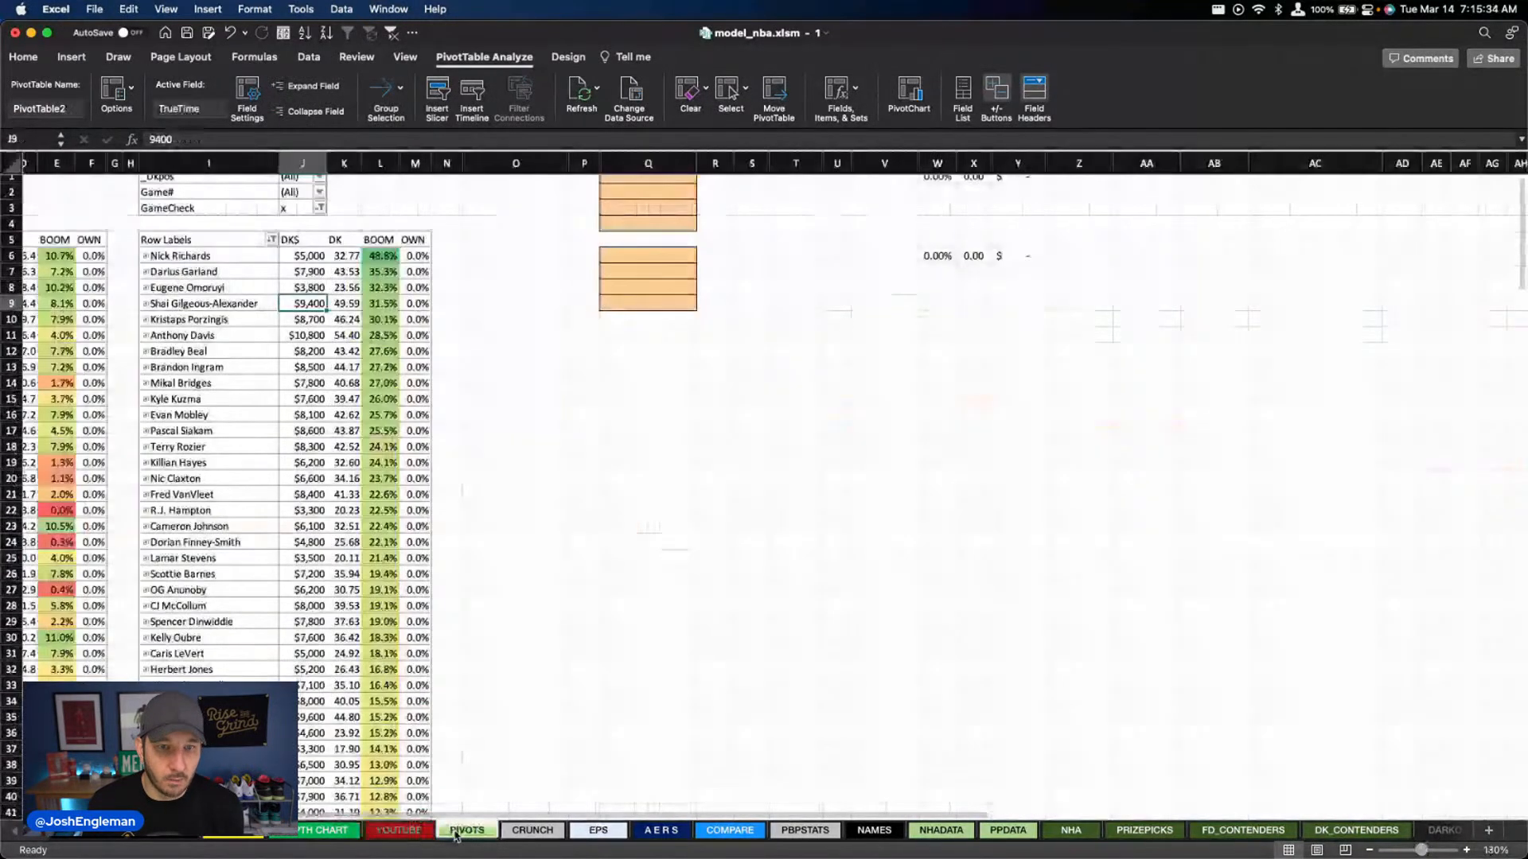
drag(370, 303, 199, 334)
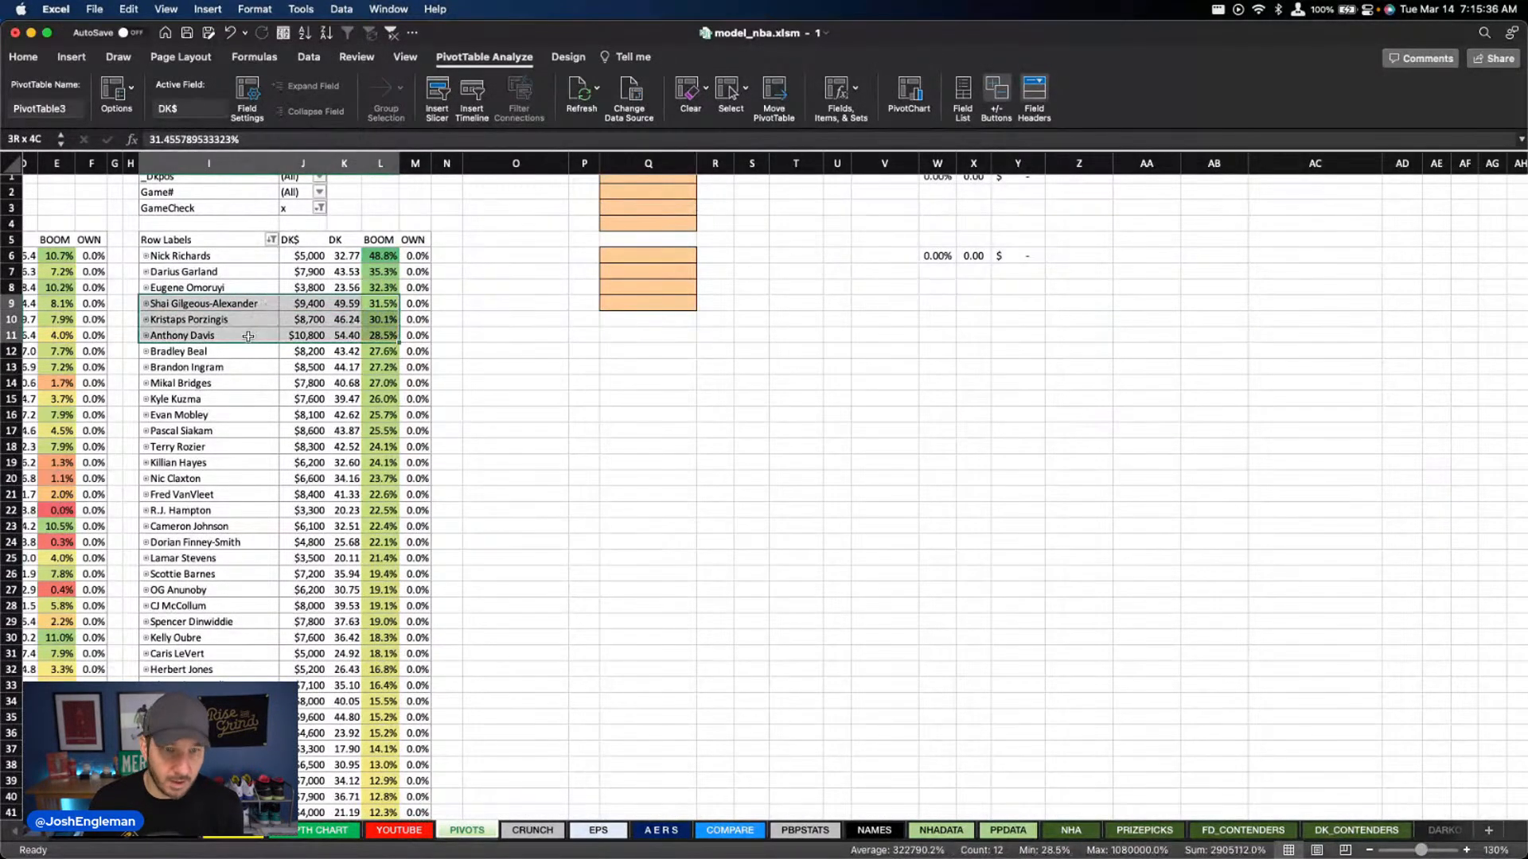
click(382, 271)
super+click(373, 305)
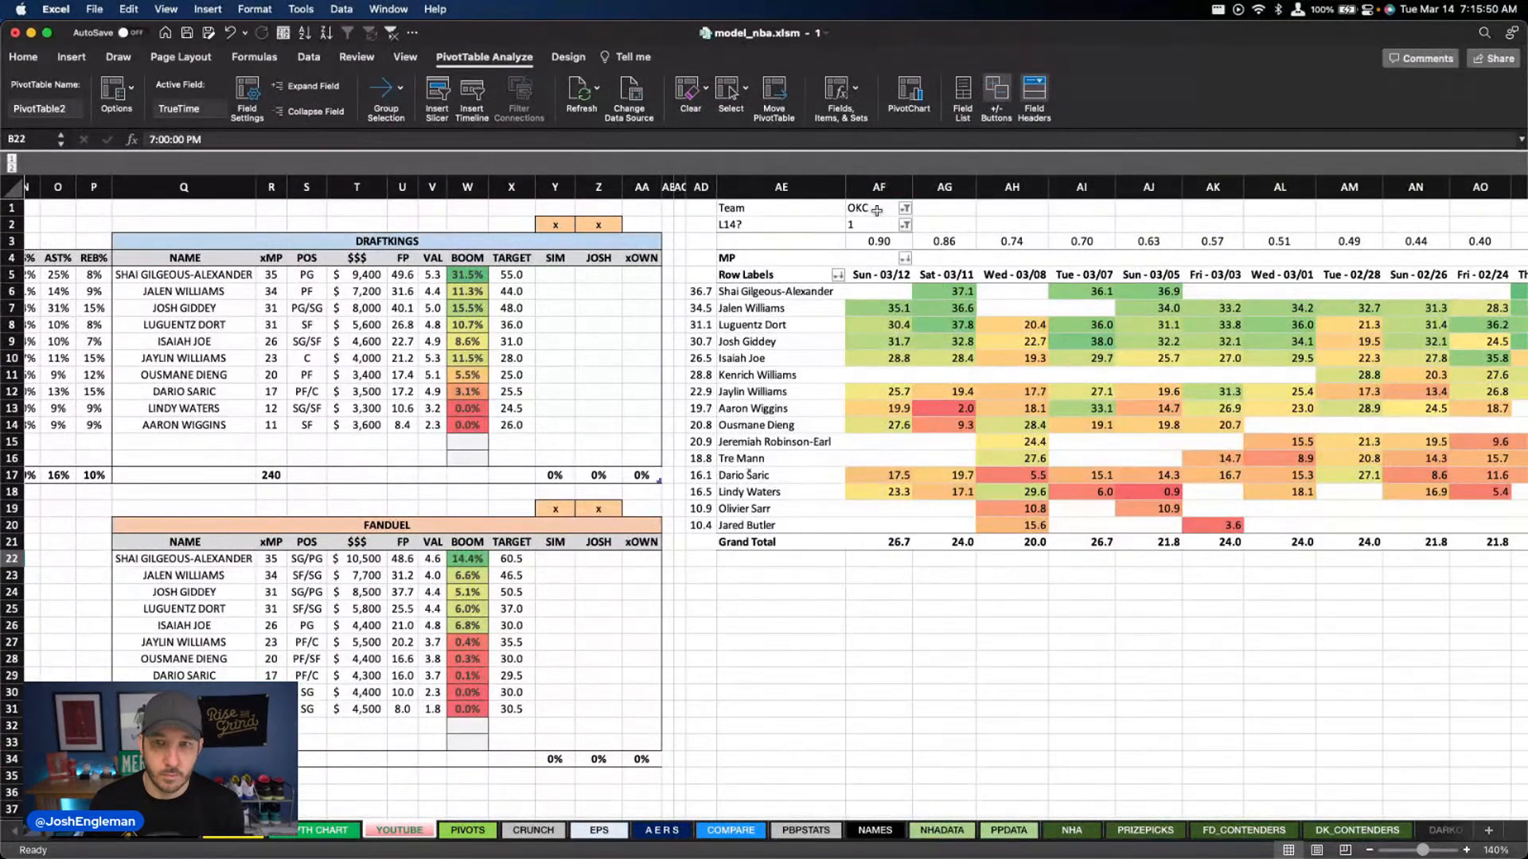
Set the YOUTUBE sheet's team filter to BRK and restore the side-by-side window view
click(876, 210)
text(brk)
key(Return)
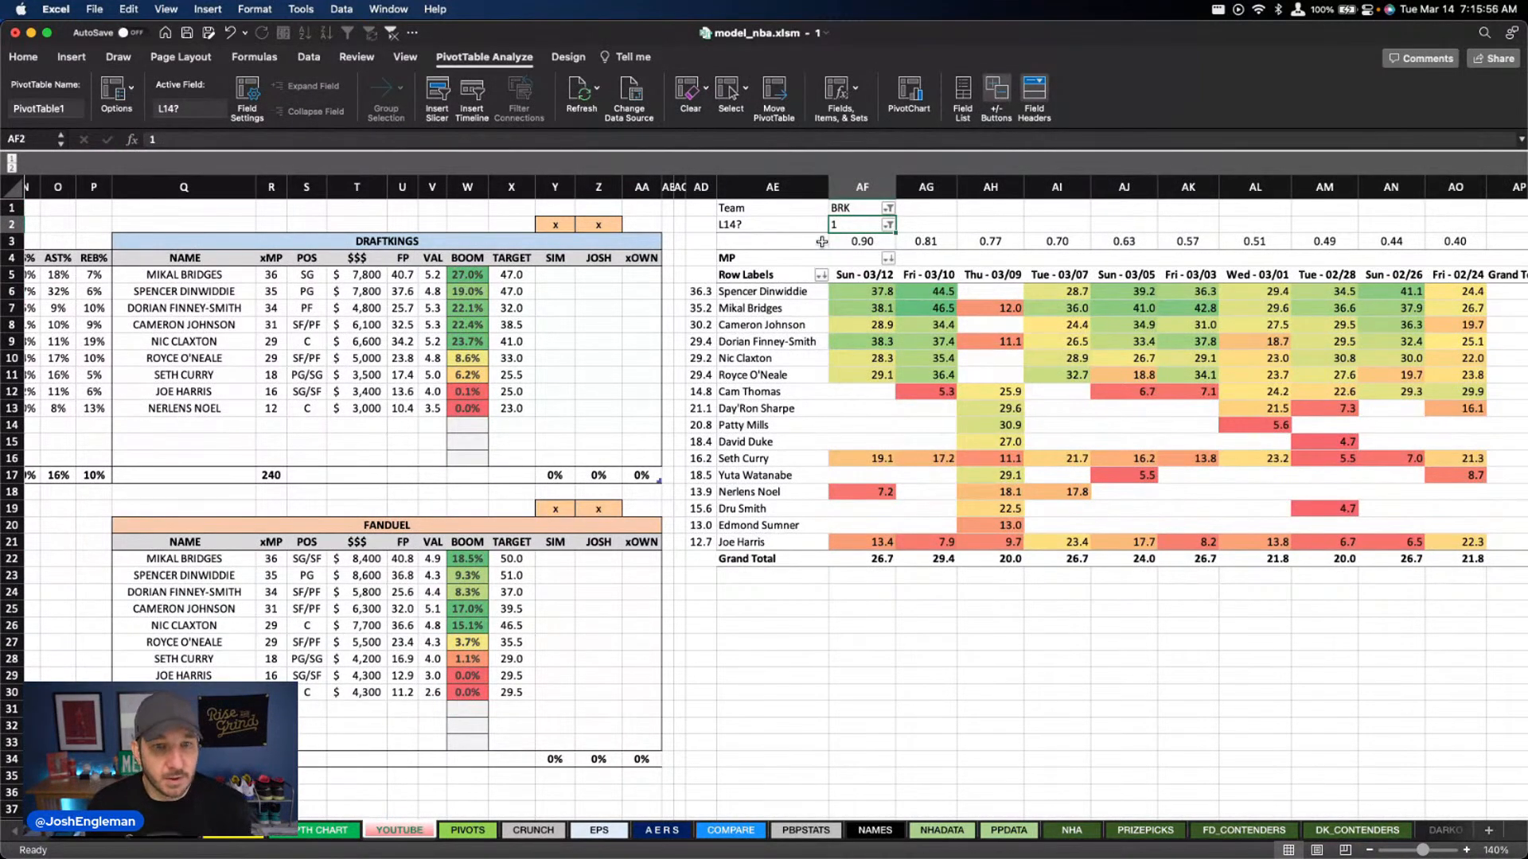
click(24, 55)
key(ctrl+alt+Left)
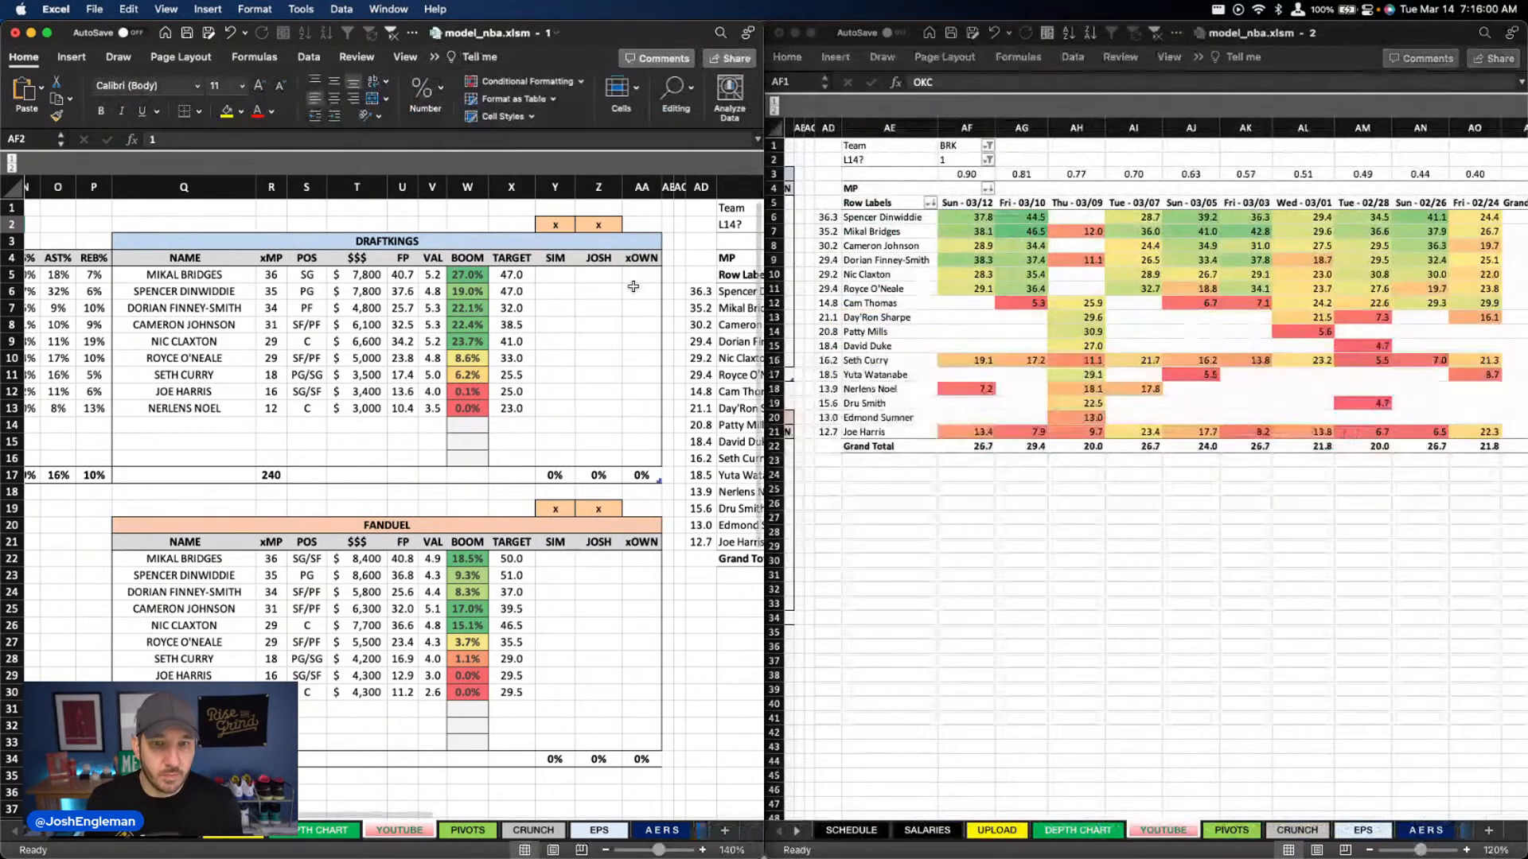
Examine the DraftKings boom rates of the Nets' five top-listed players on the YOUTUBE sheet
click(469, 291)
click(471, 312)
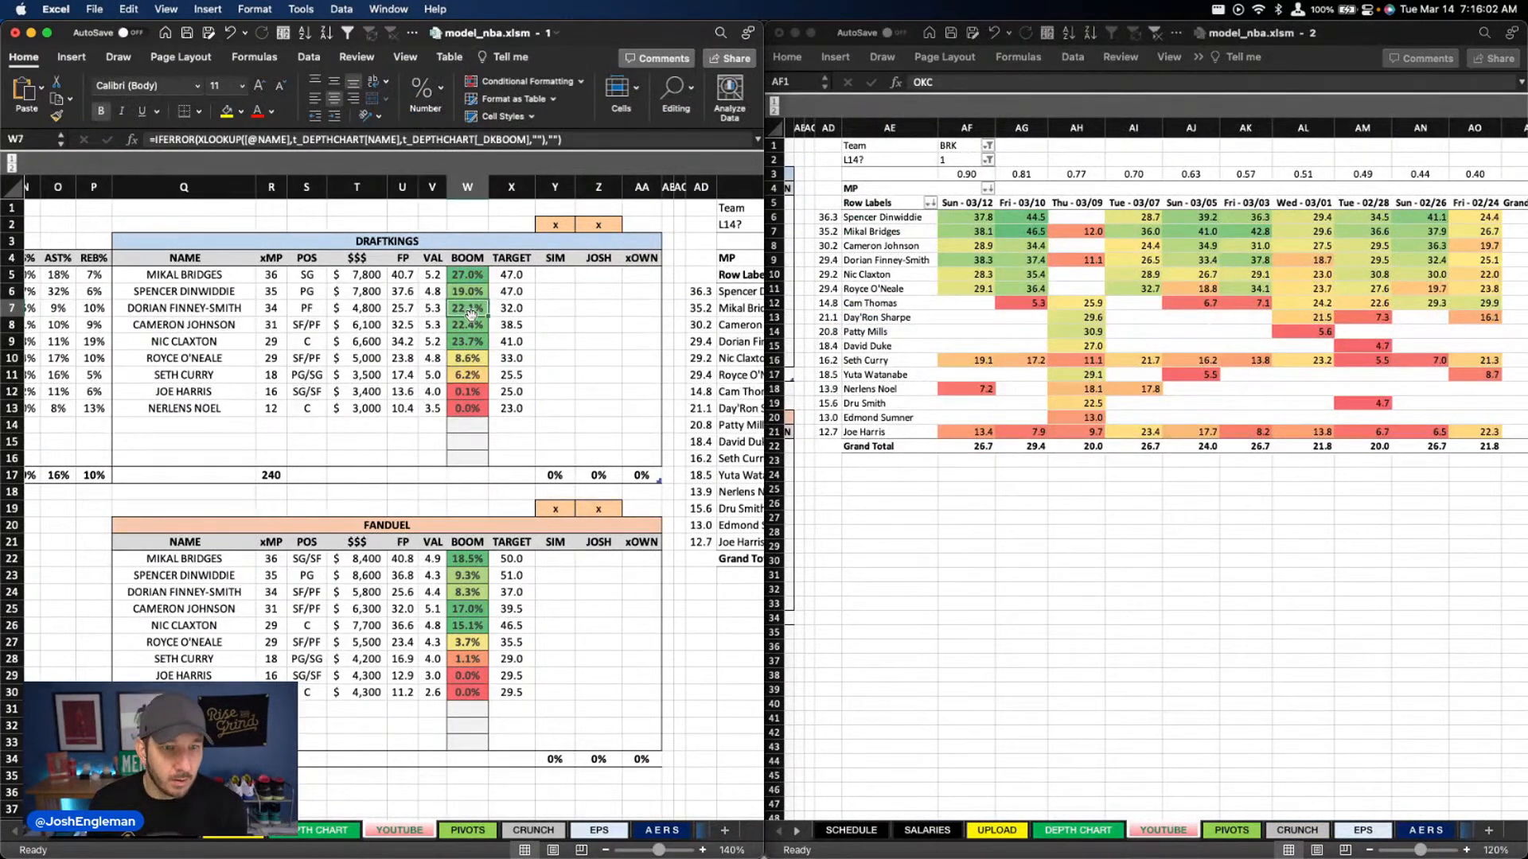
click(484, 325)
click(475, 341)
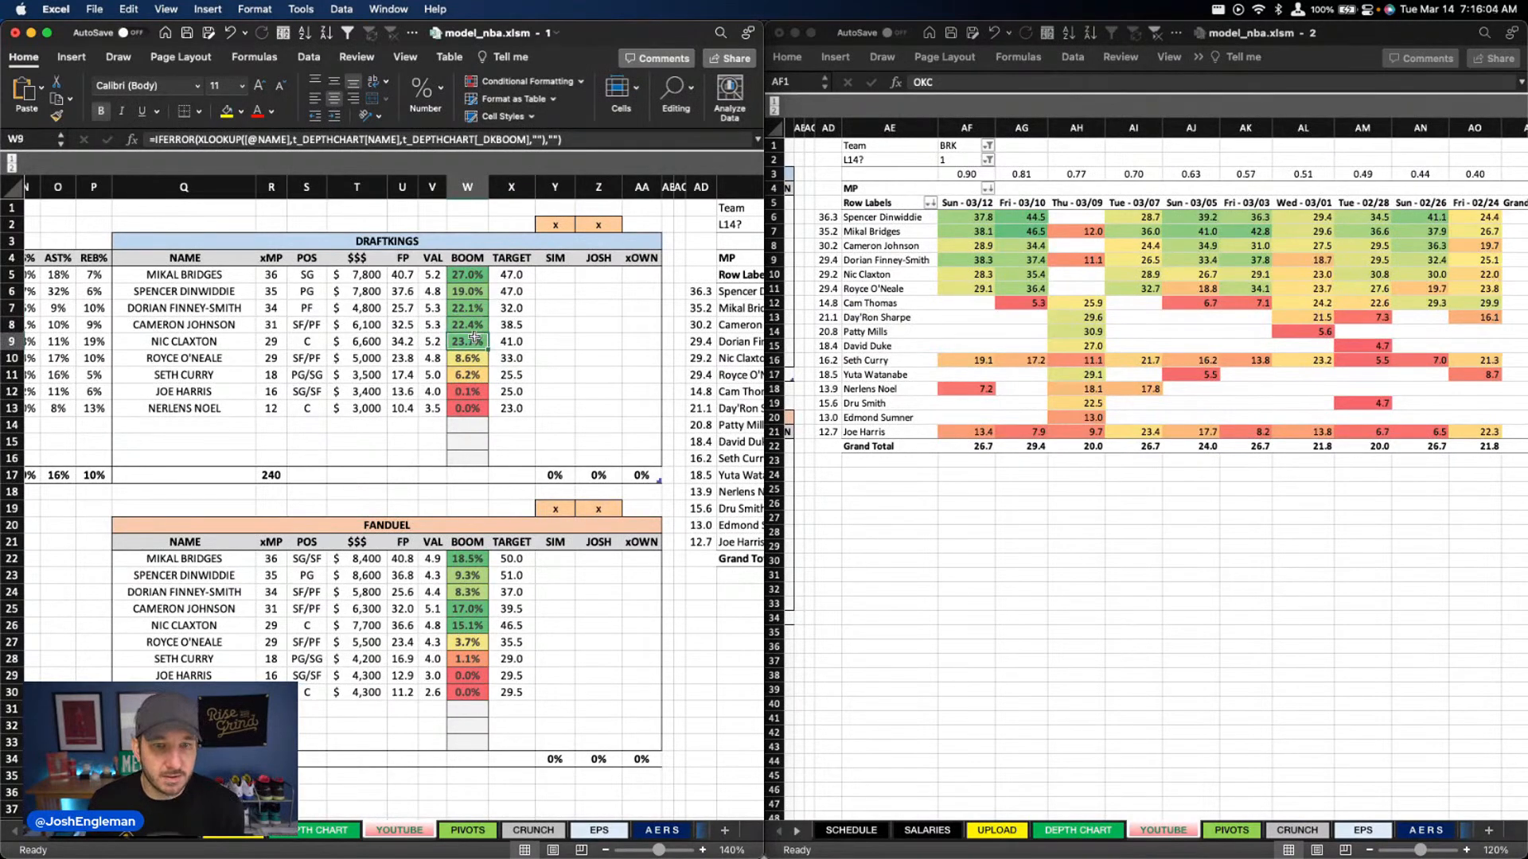
click(475, 278)
drag(475, 279, 469, 344)
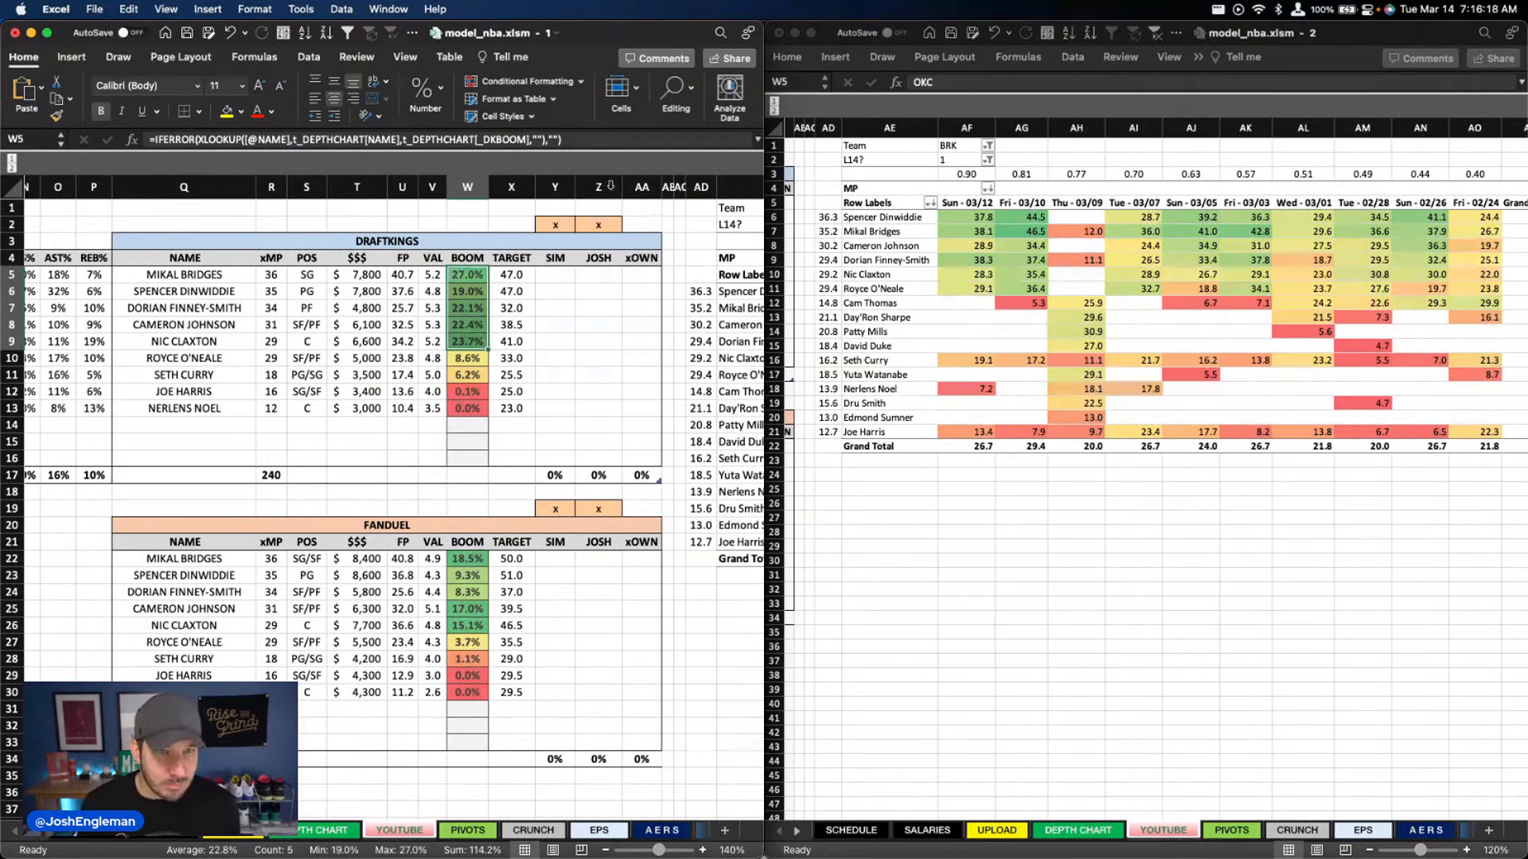
Bring up the DEPTH CHART sheet for the ORL @ SAS game and set the YOUTUBE sheet's team filter to ORL
click(358, 830)
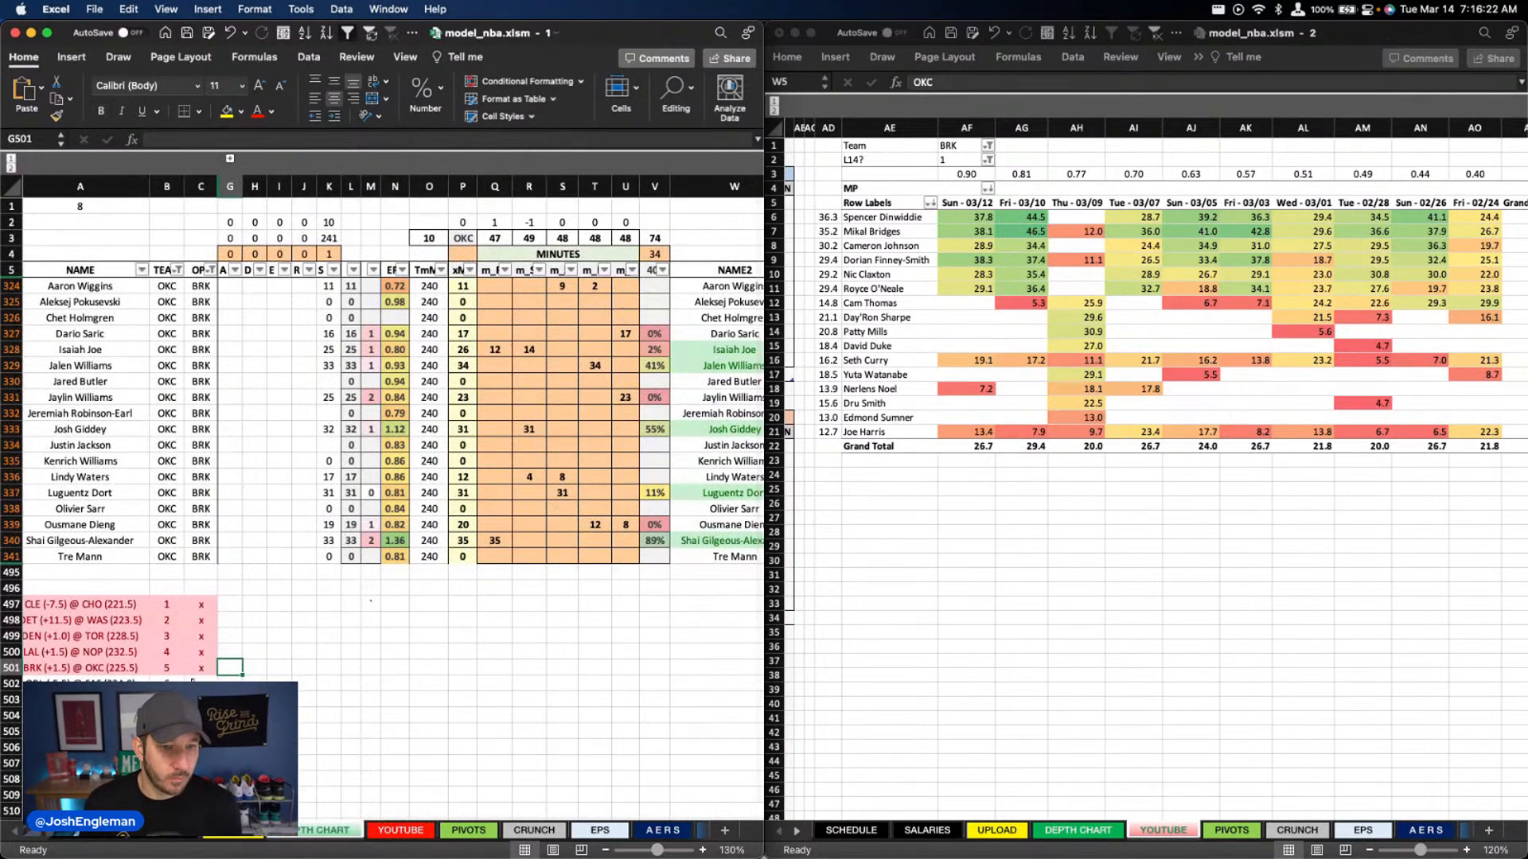
scroll(268, 648, left, 1)
click(207, 683)
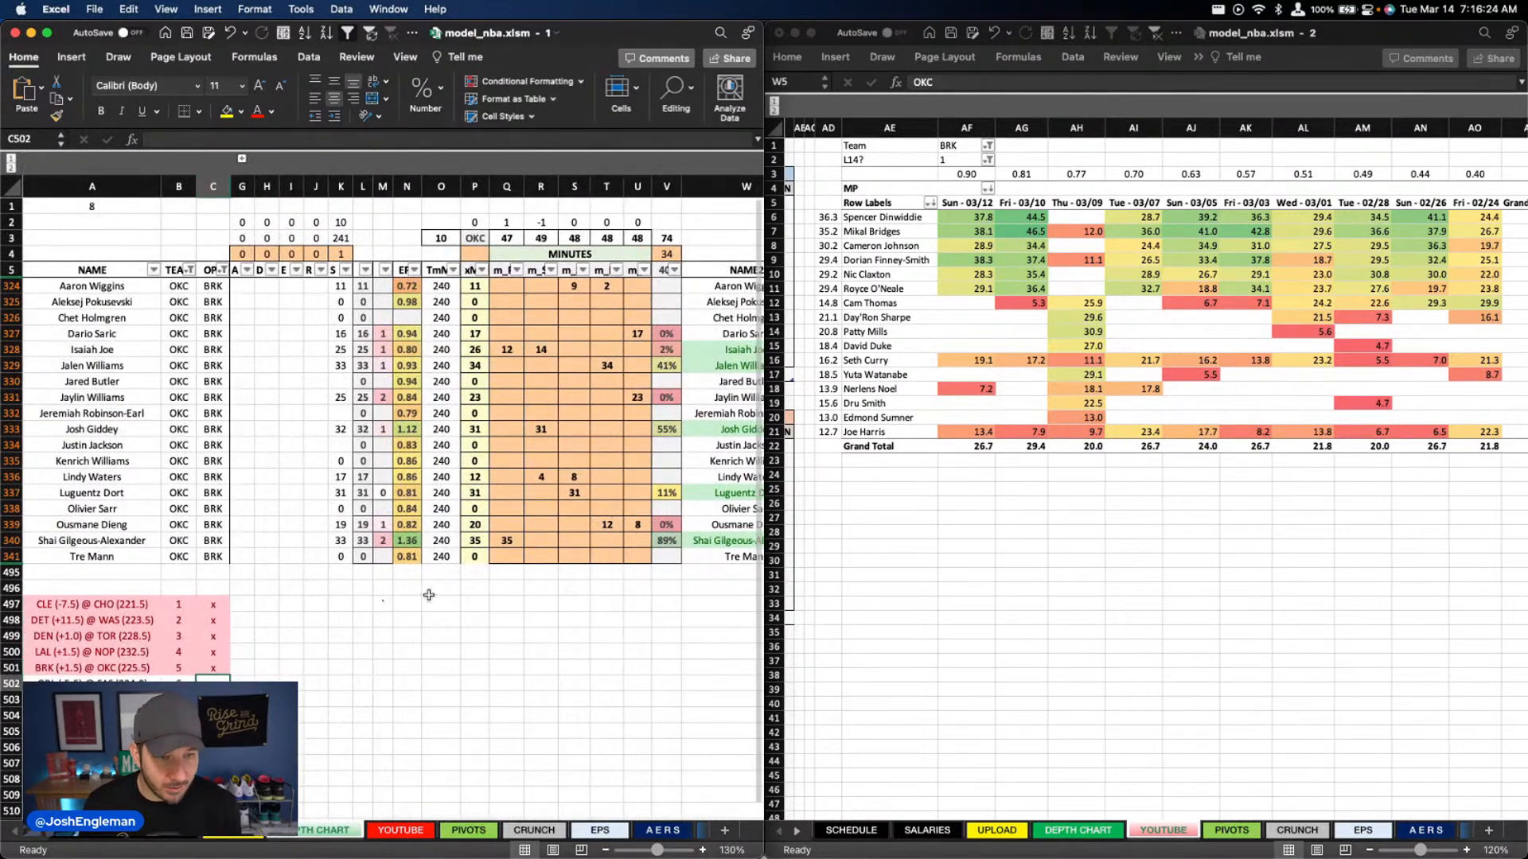
scroll(435, 585, down, 1)
scroll(446, 557, up, 1)
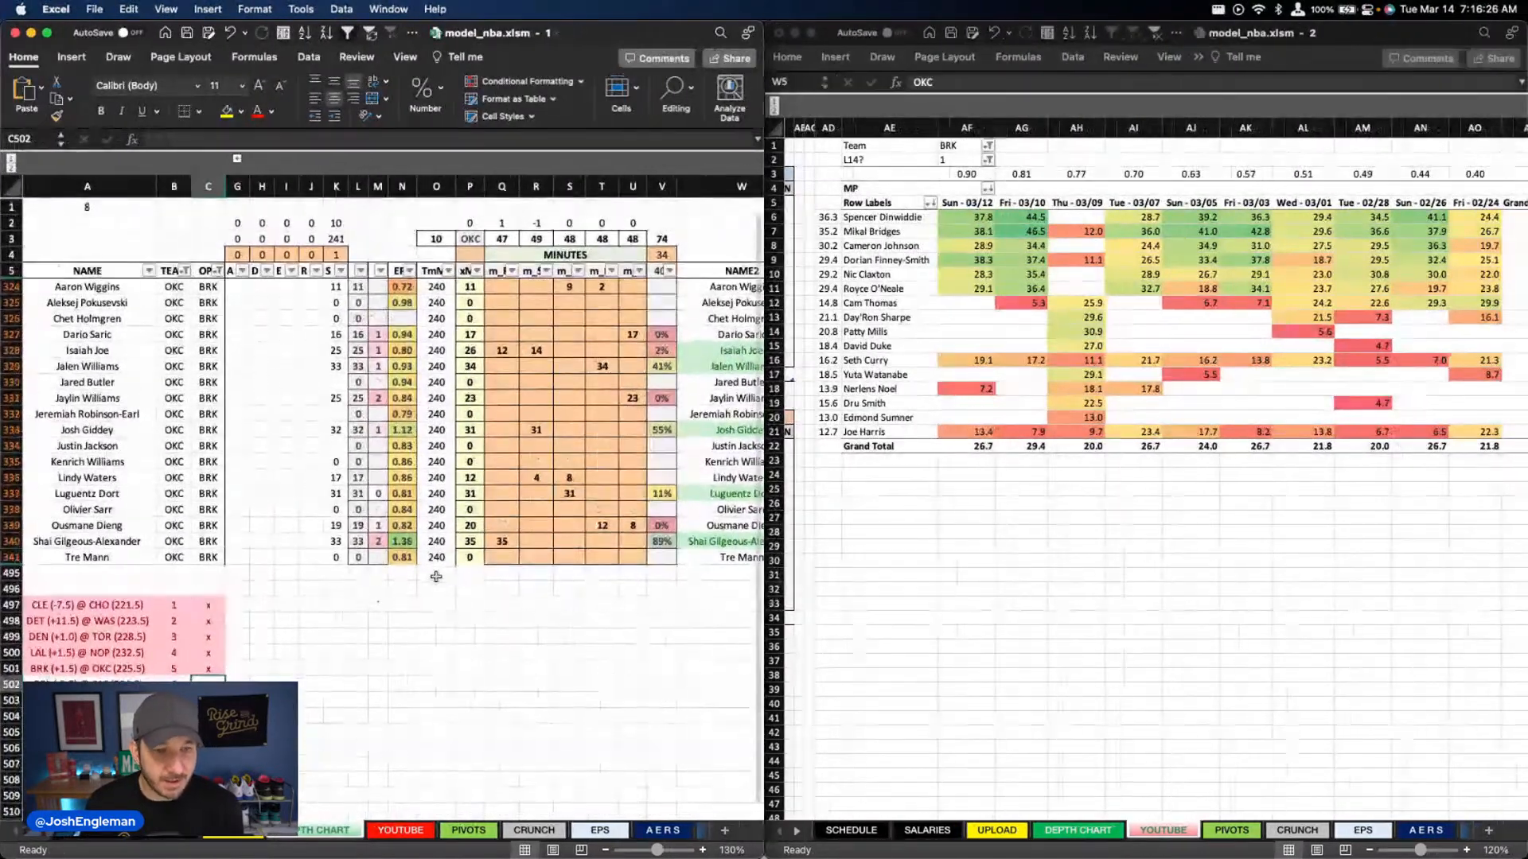
click(959, 146)
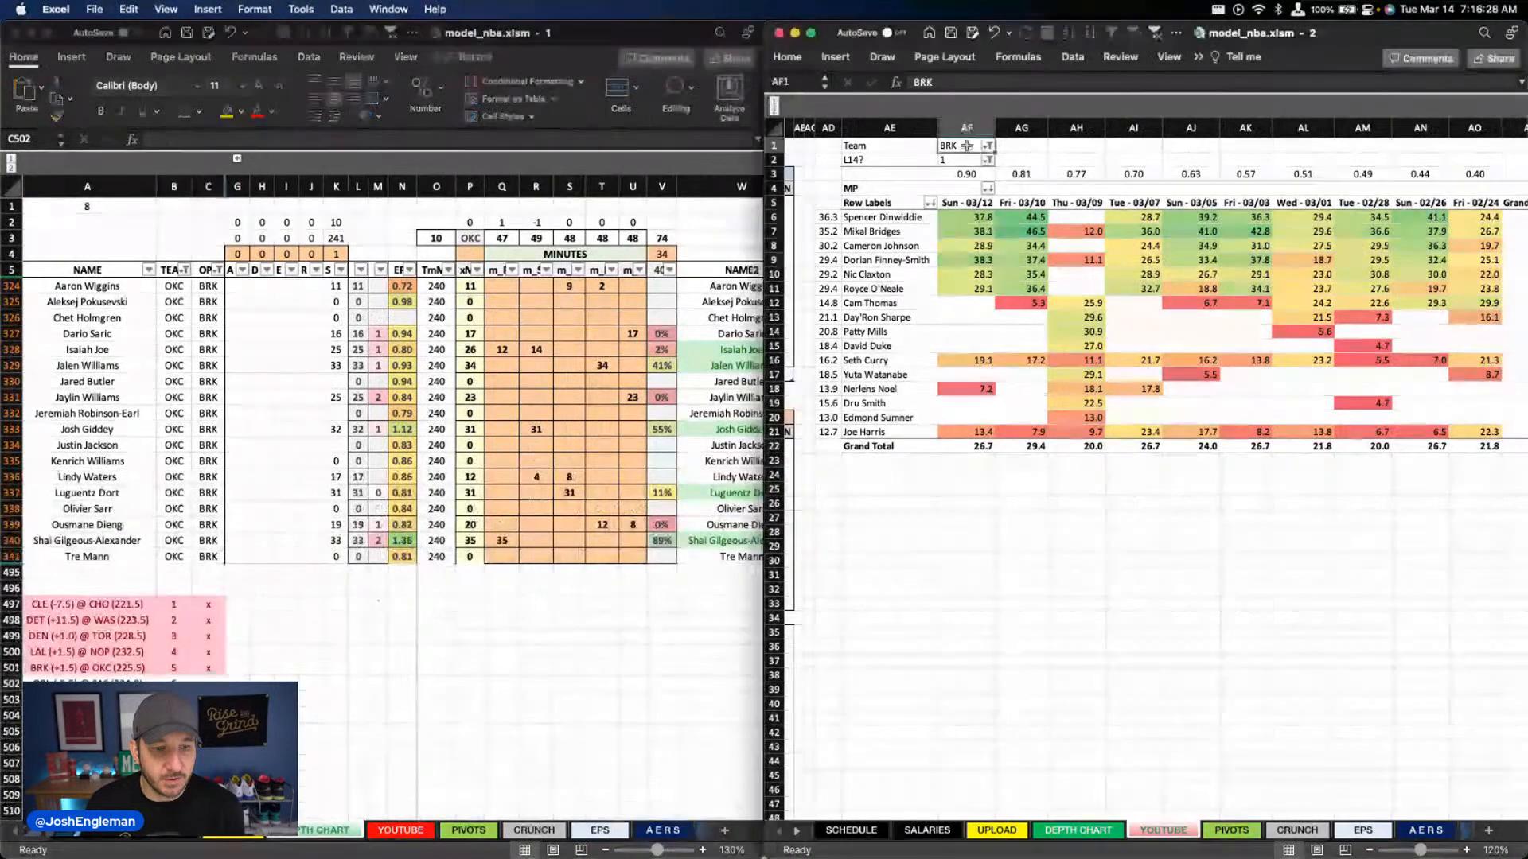
text(ORL)
key(Return)
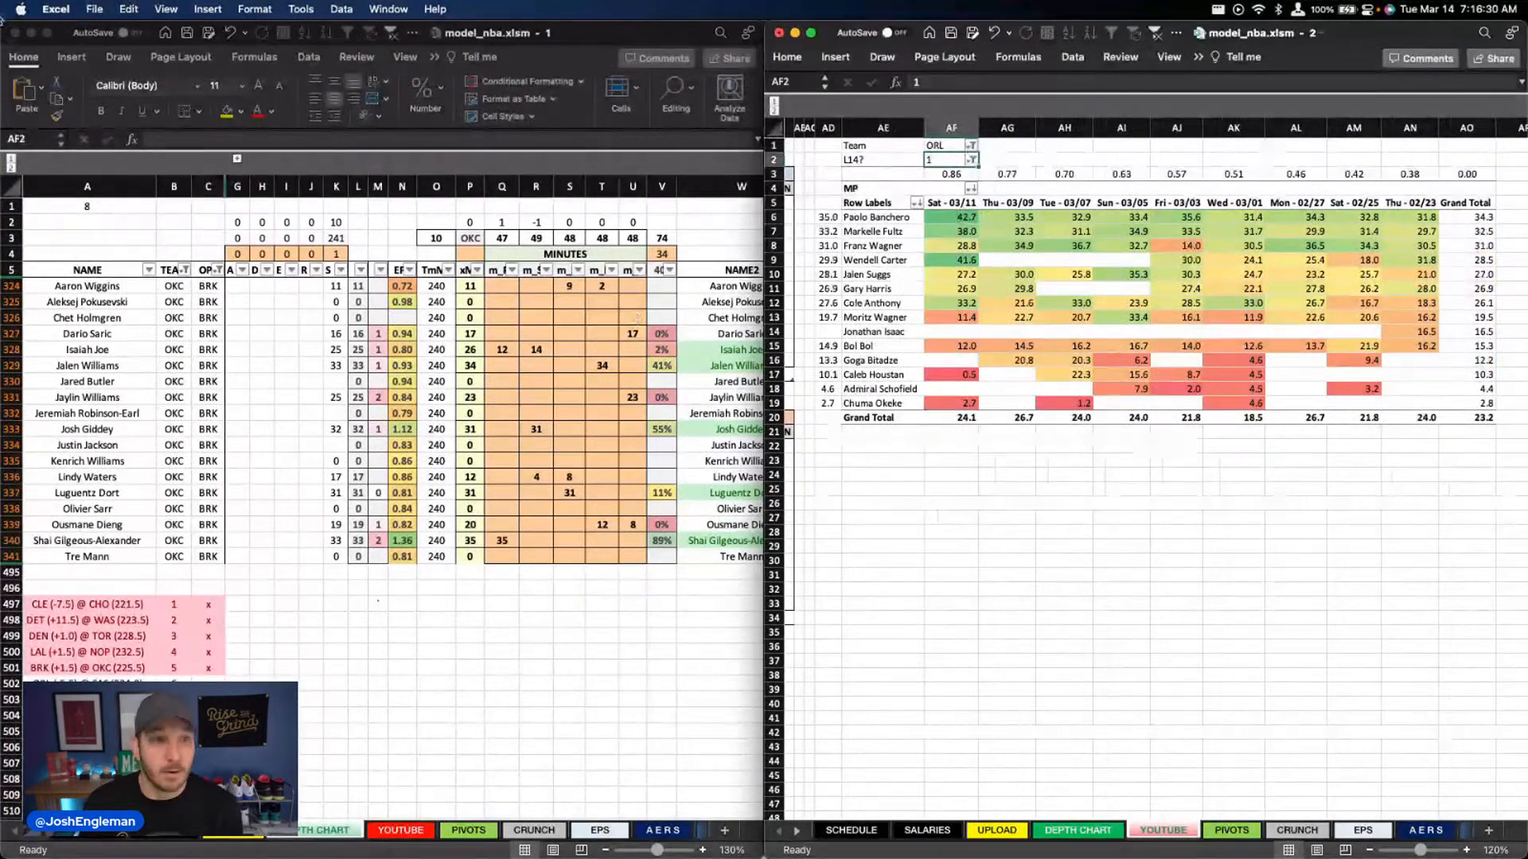
click(33, 60)
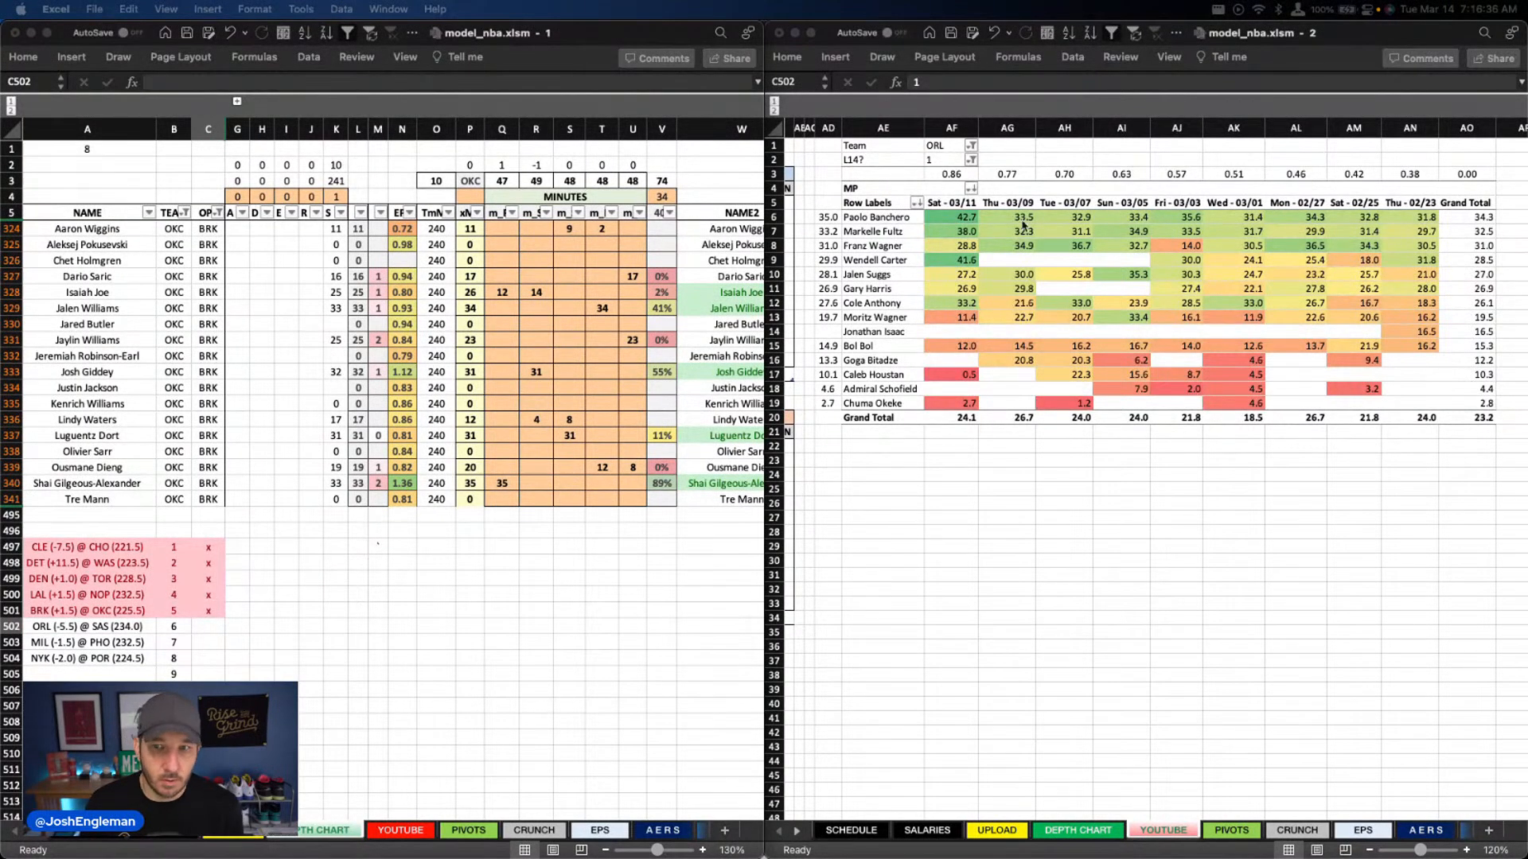
scroll(1050, 260, right, 2)
scroll(1050, 260, left, 1)
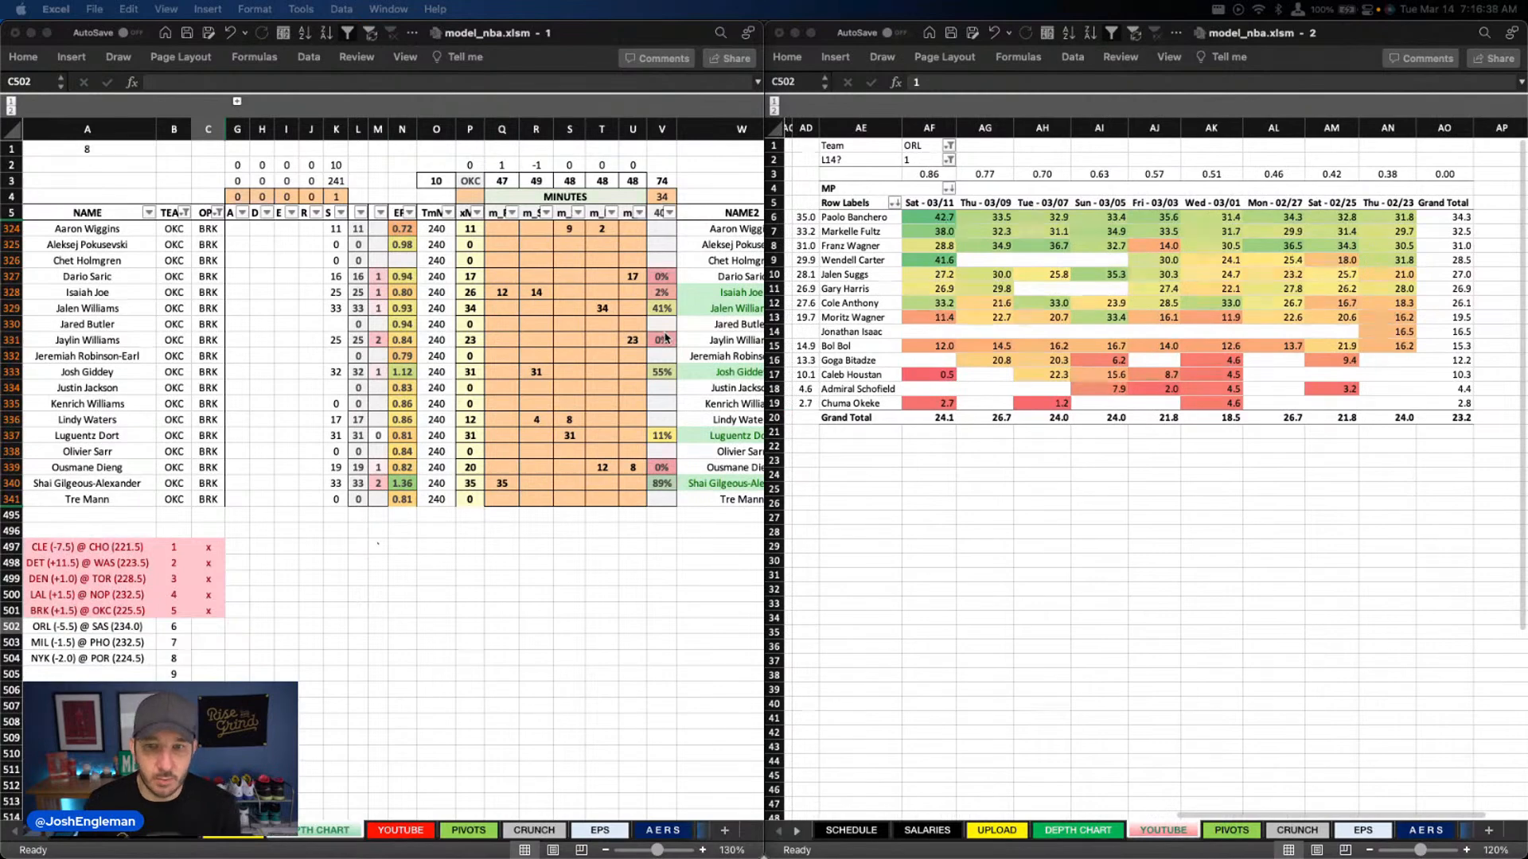
Filter the DEPTH CHART table's TEAM column to ORL
click(615, 438)
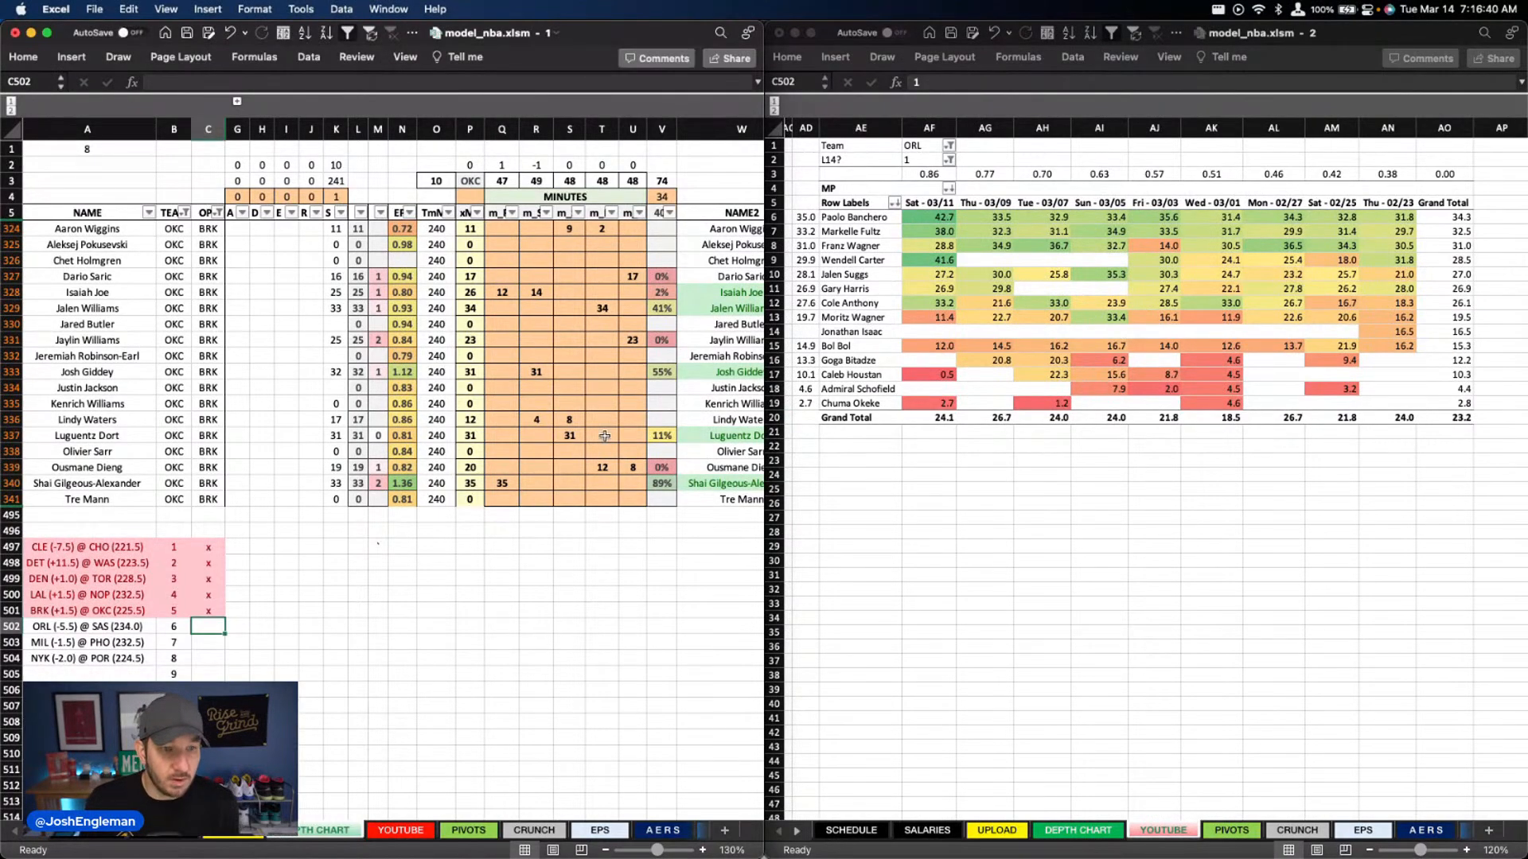
click(183, 212)
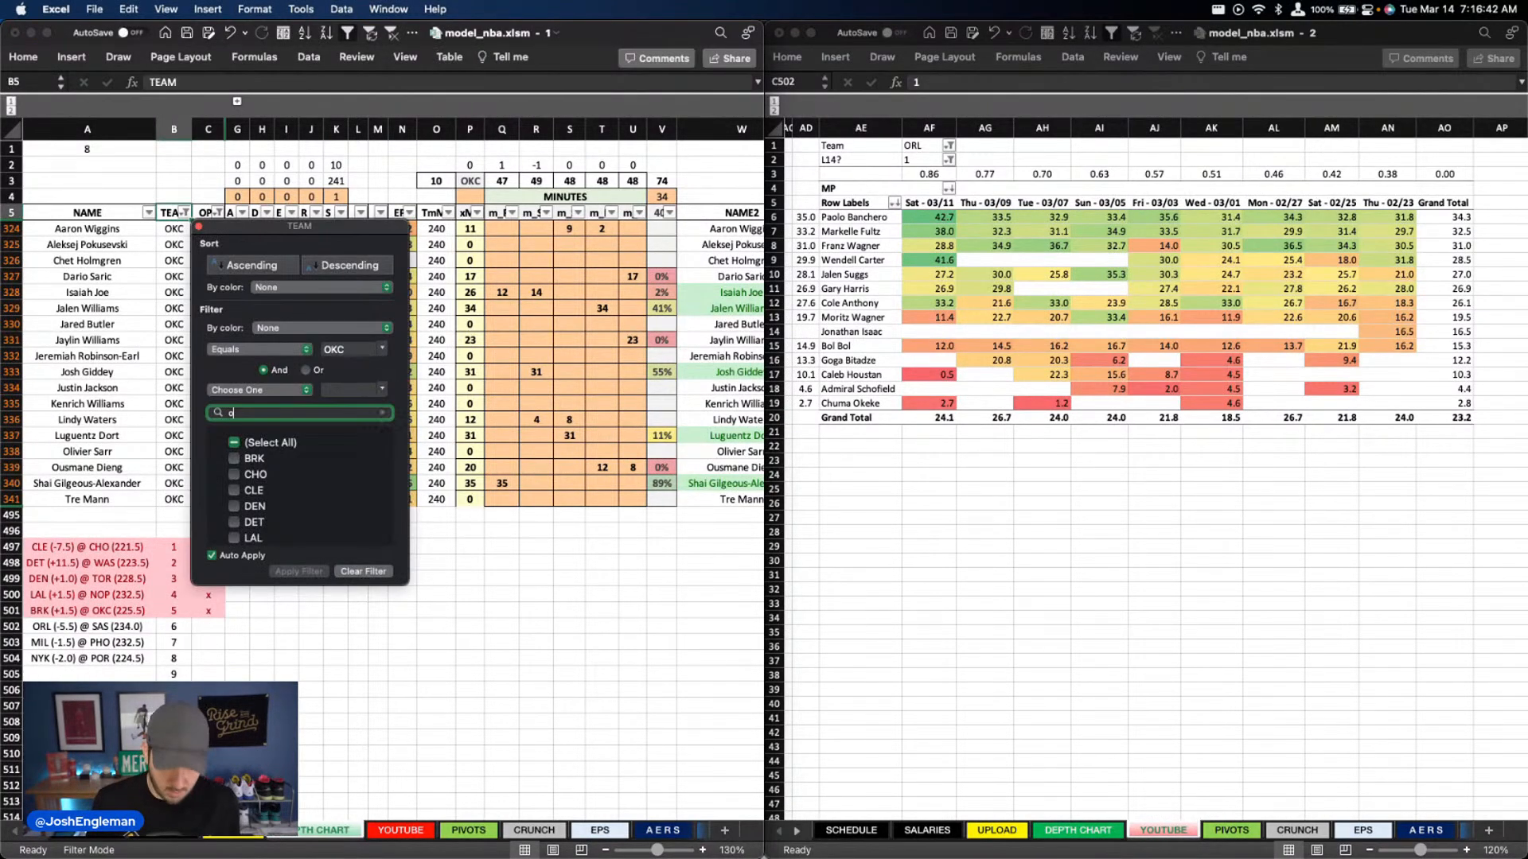
text(orl)
scroll(533, 264, right, 6)
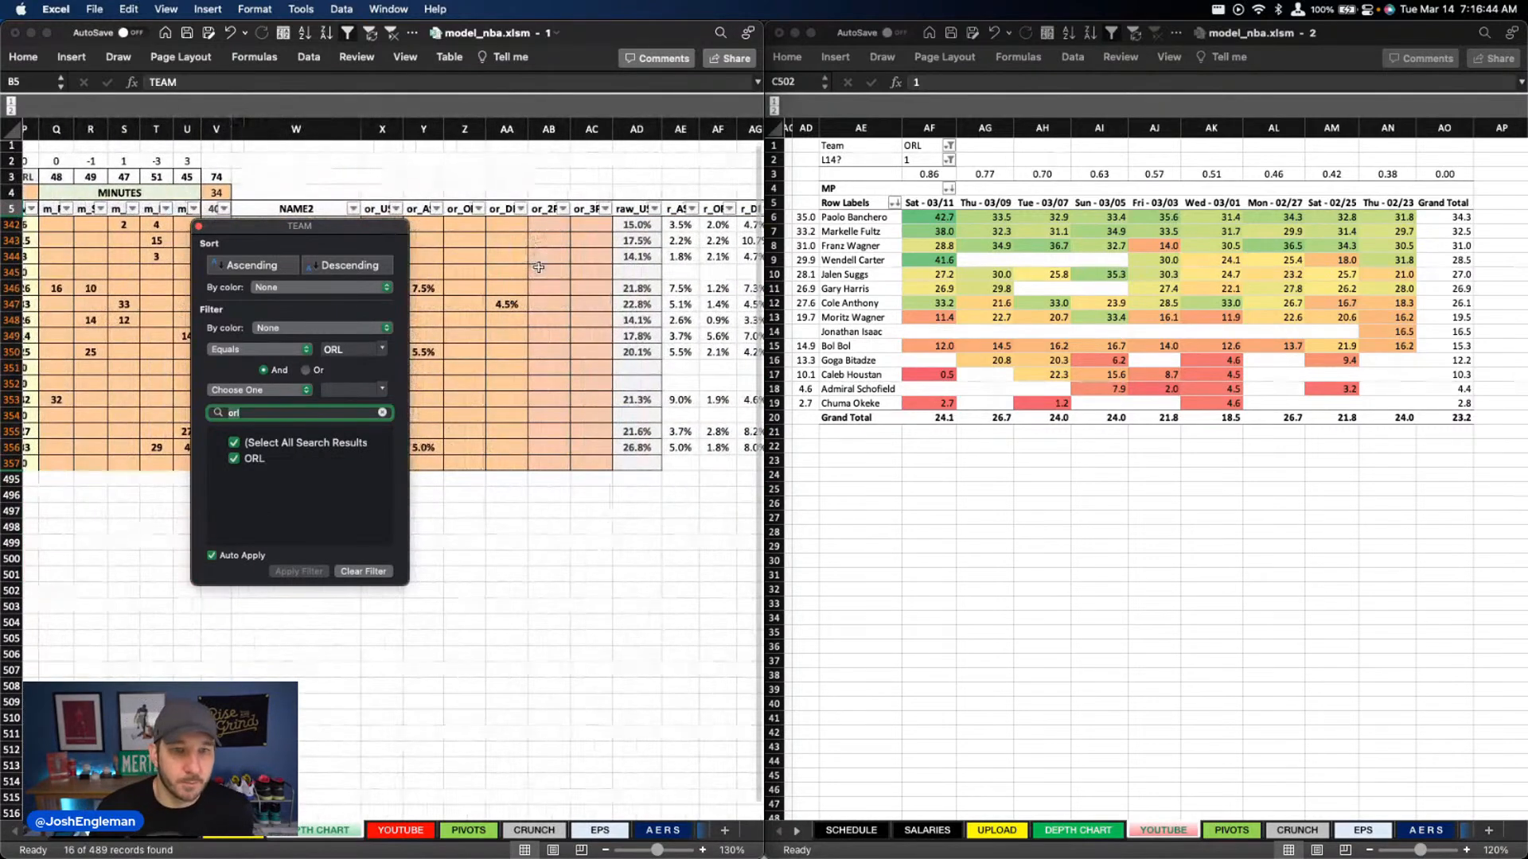
click(530, 267)
scroll(528, 270, left, 6)
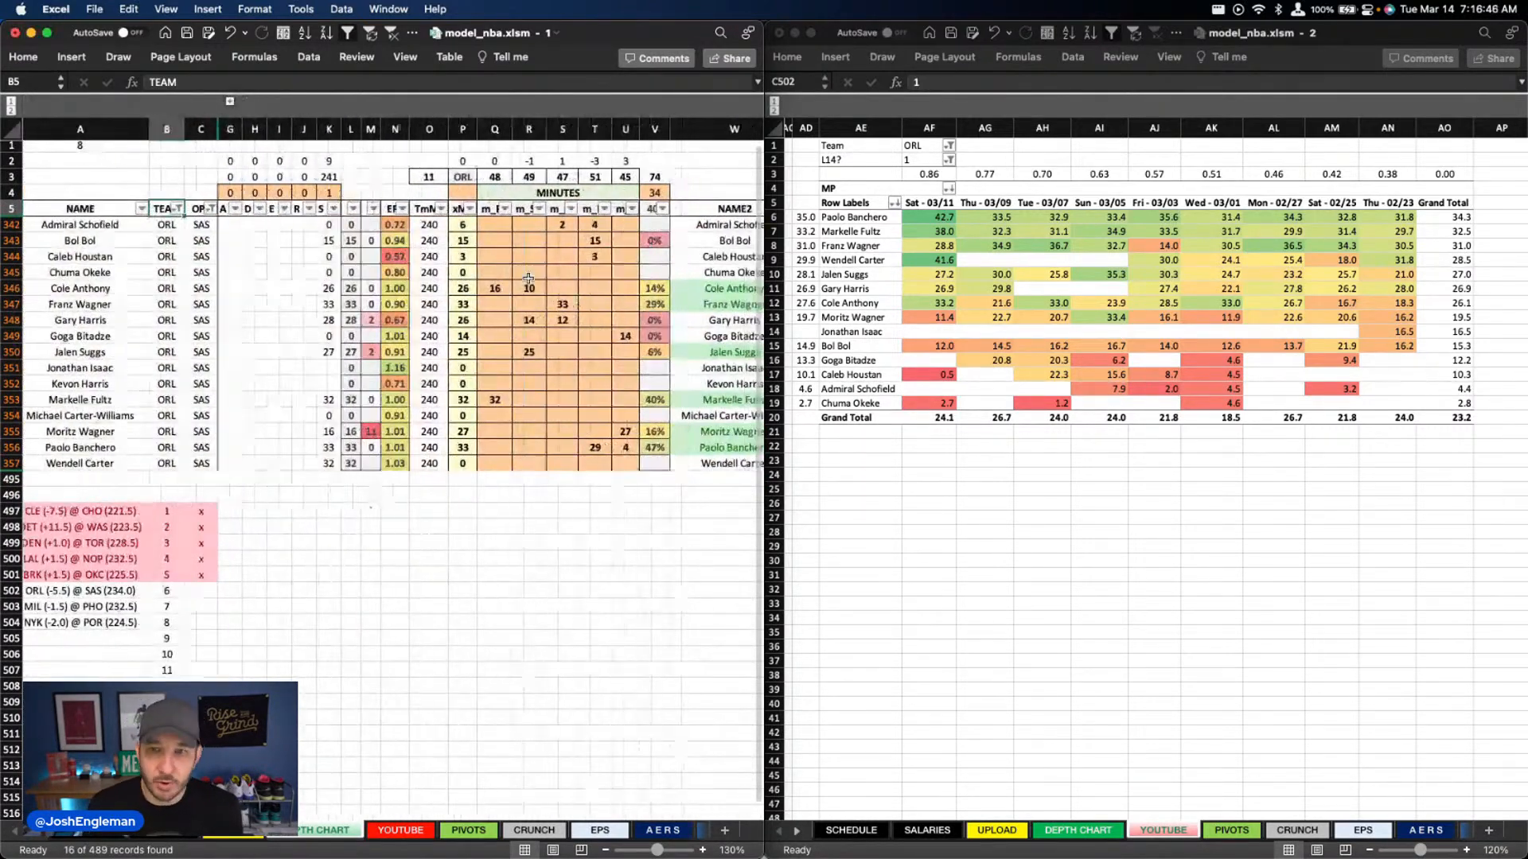
scroll(506, 366, left, 1)
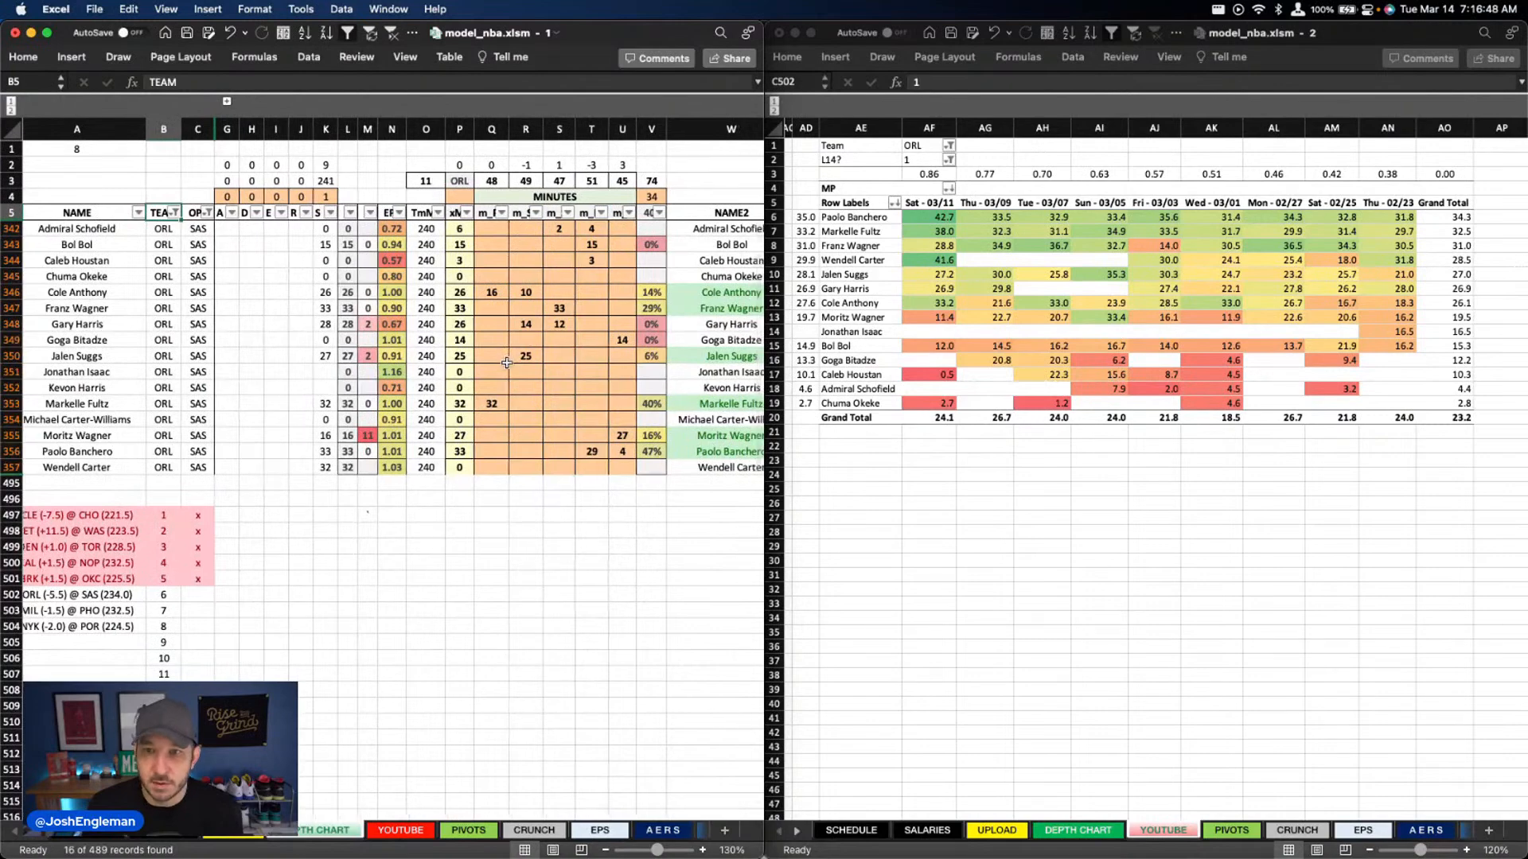
Check the Magic's recent game minutes and set Jalen Suggs to 27 minutes in column R
scroll(509, 365, down, 1)
click(928, 157)
drag(943, 216, 941, 406)
click(1042, 357)
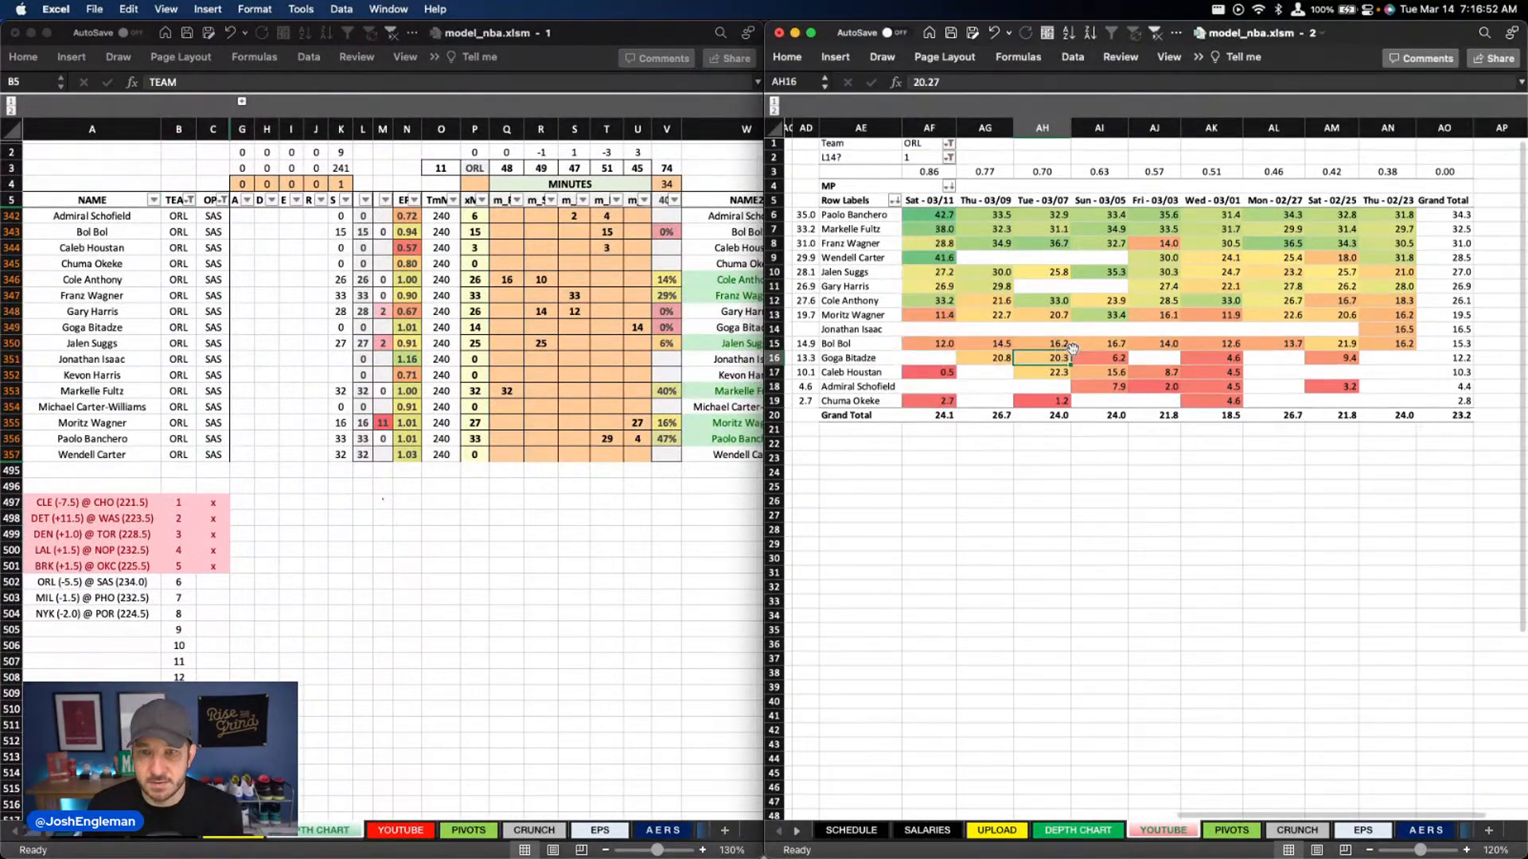
click(513, 402)
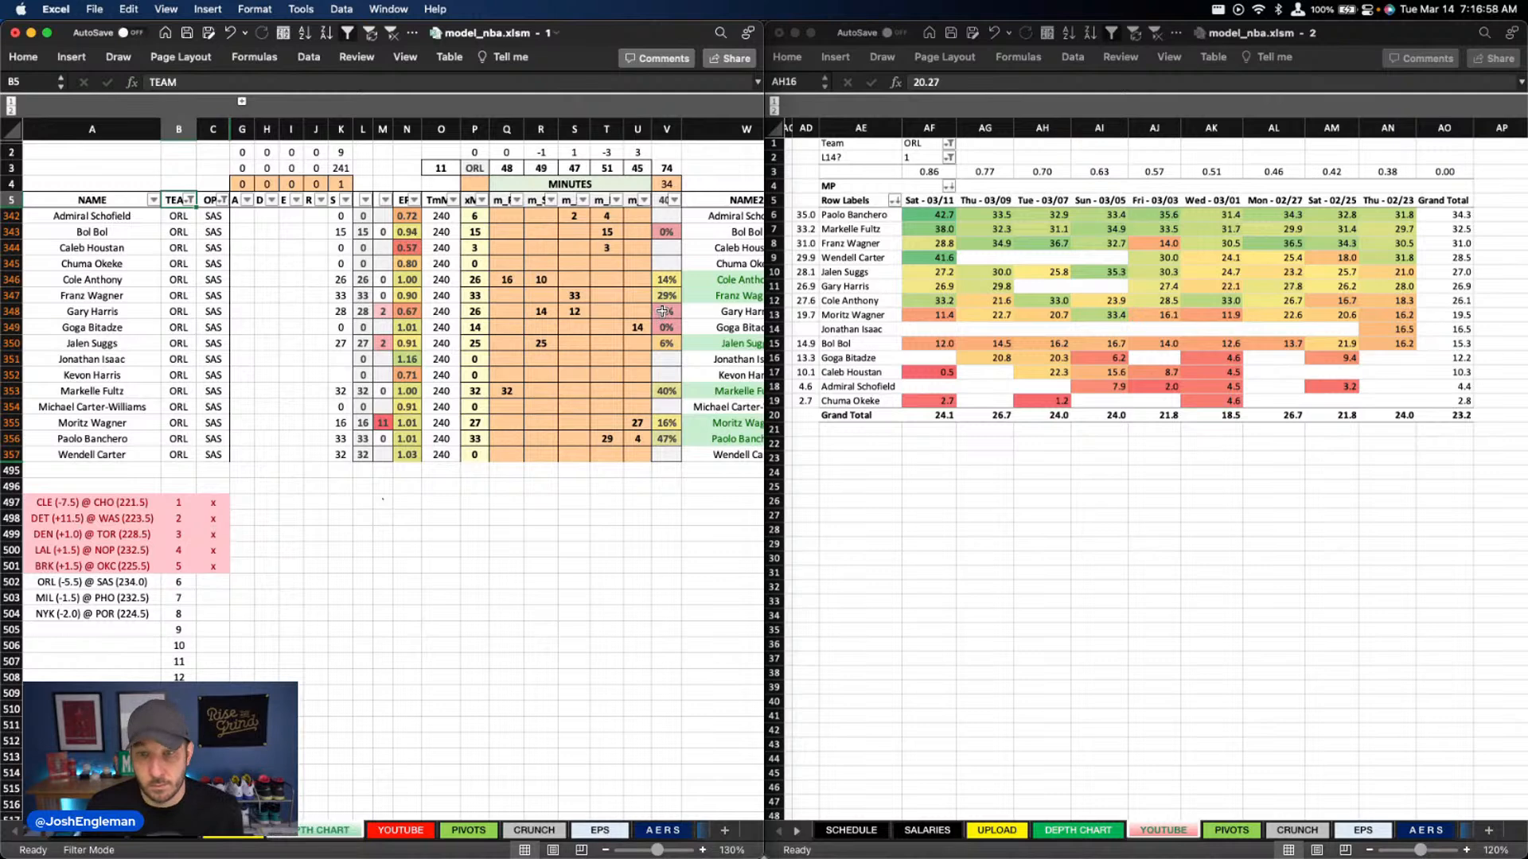
click(547, 344)
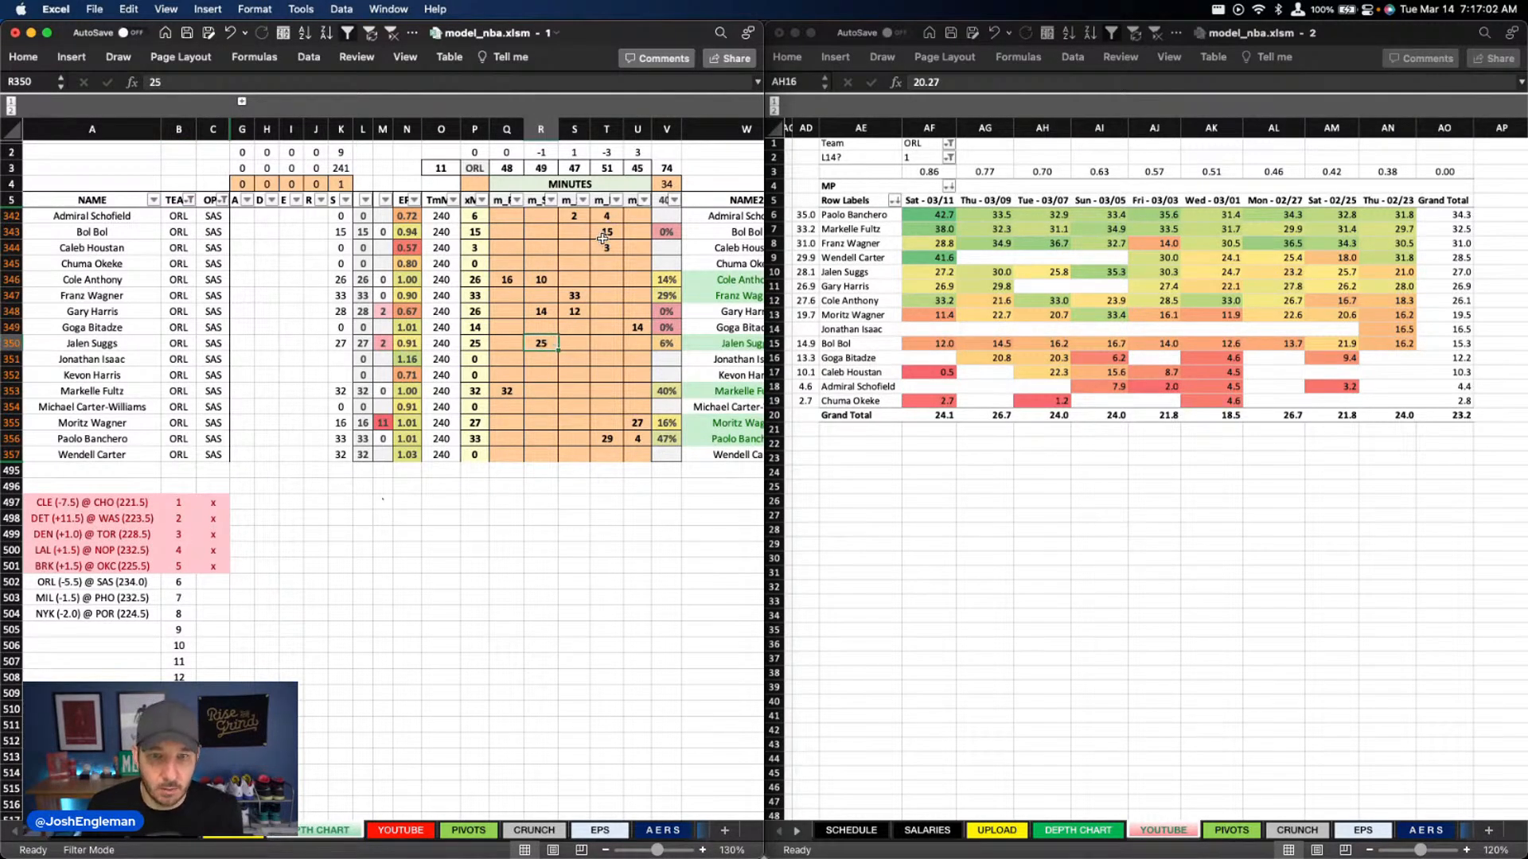
text(27)
key(Return)
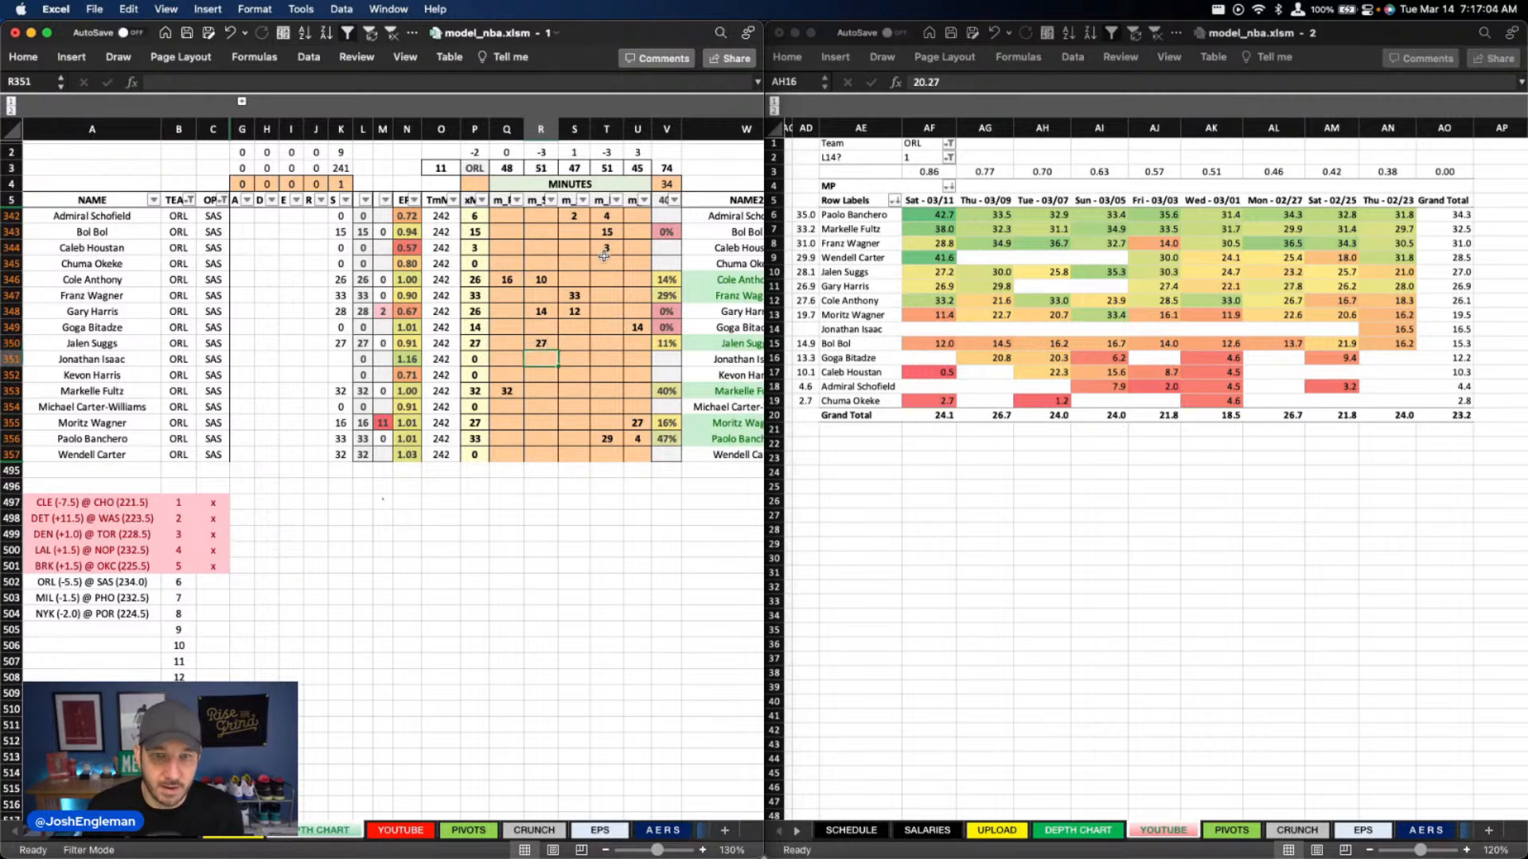
Clear Caleb Houstan's minutes in column T and Admiral Schofield's minutes in columns S and T
click(601, 245)
key(Delete)
key(Up)
key(Up)
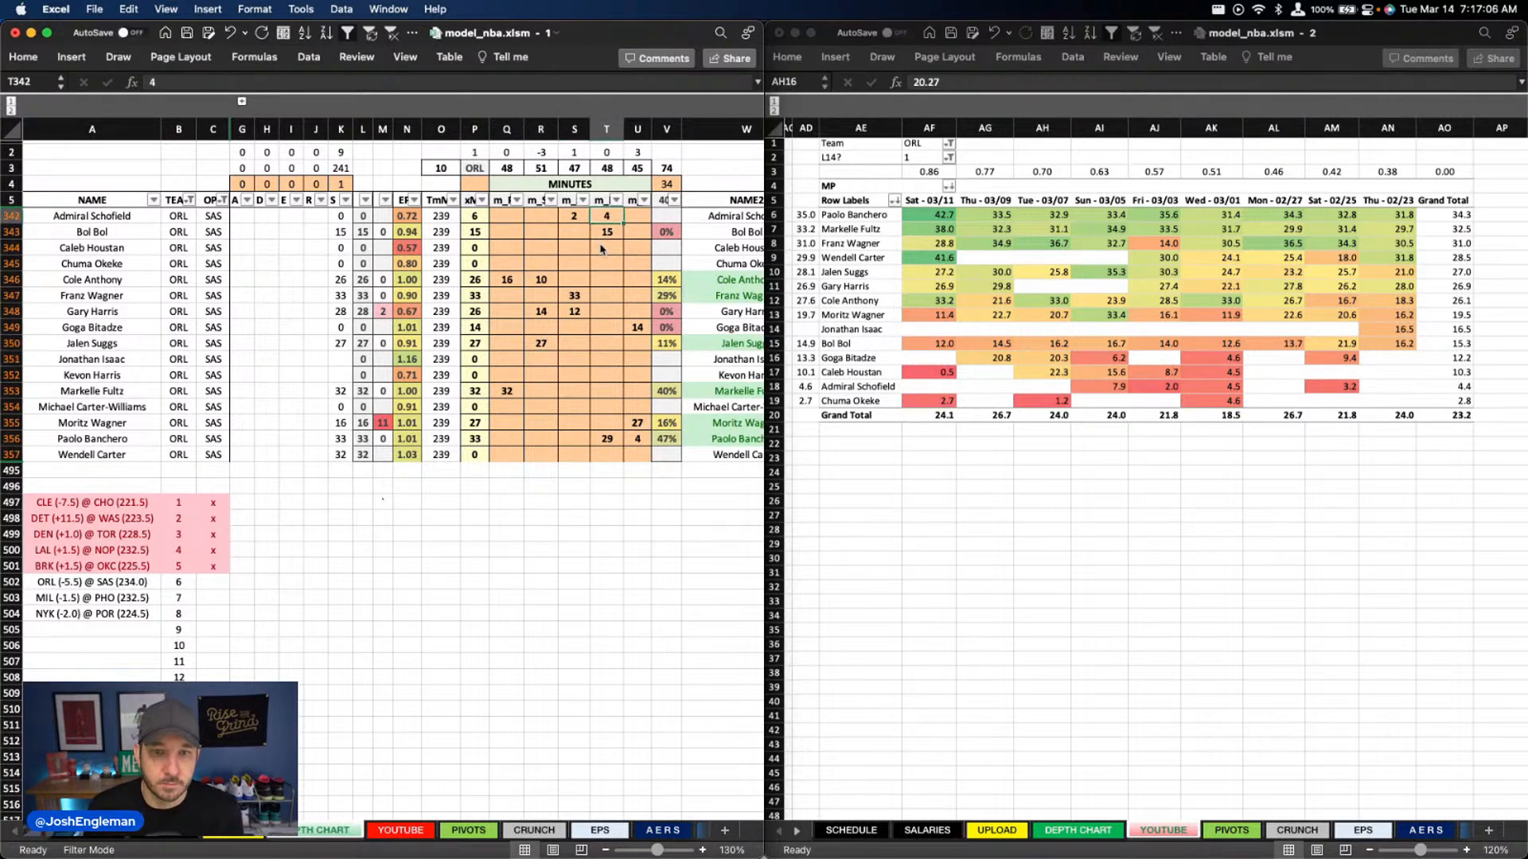
key(Delete)
key(Left)
key(Delete)
Set Gary Harris's minutes in column R to 15
key(Down)
key(Down)
key(Down)
key(Down)
key(Down)
key(Down)
key(Left)
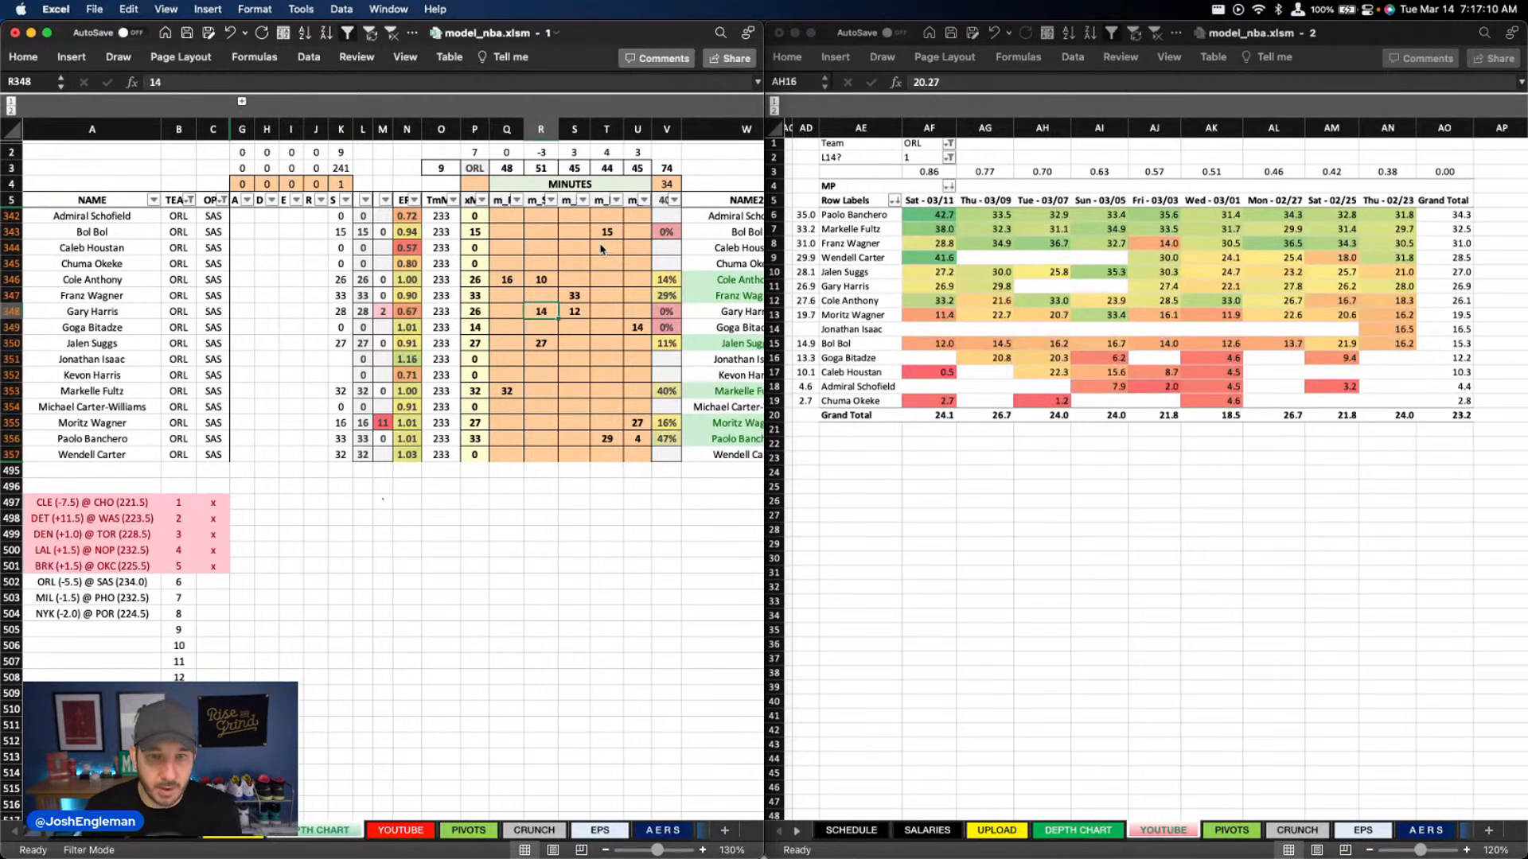
text(15)
key(Right)
key(Right)
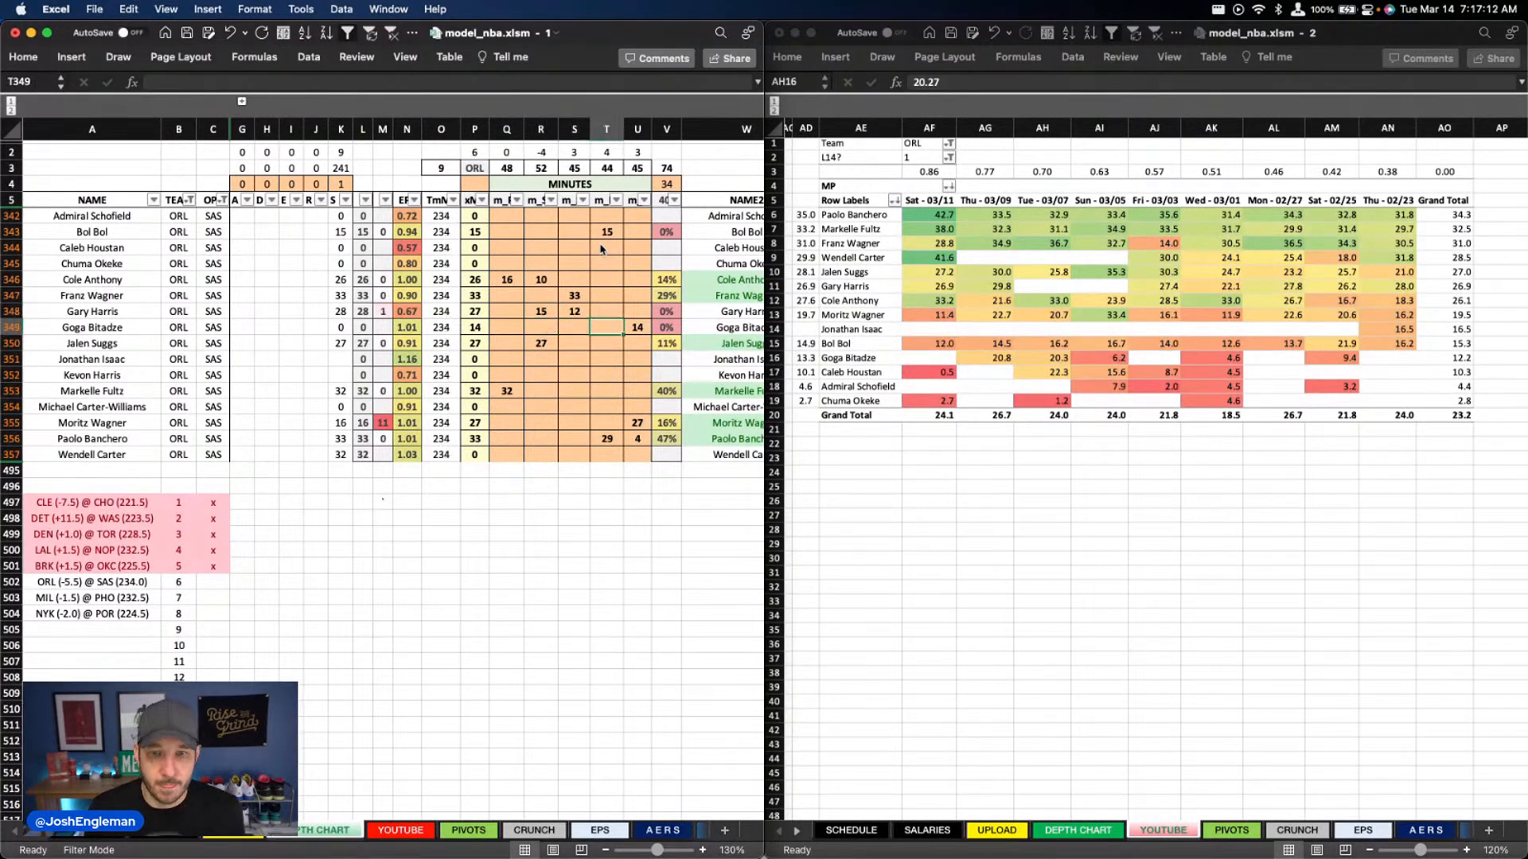
Set Franz Wagner's minutes in column S to 32
key(Up)
key(Left)
key(Down)
key(Up)
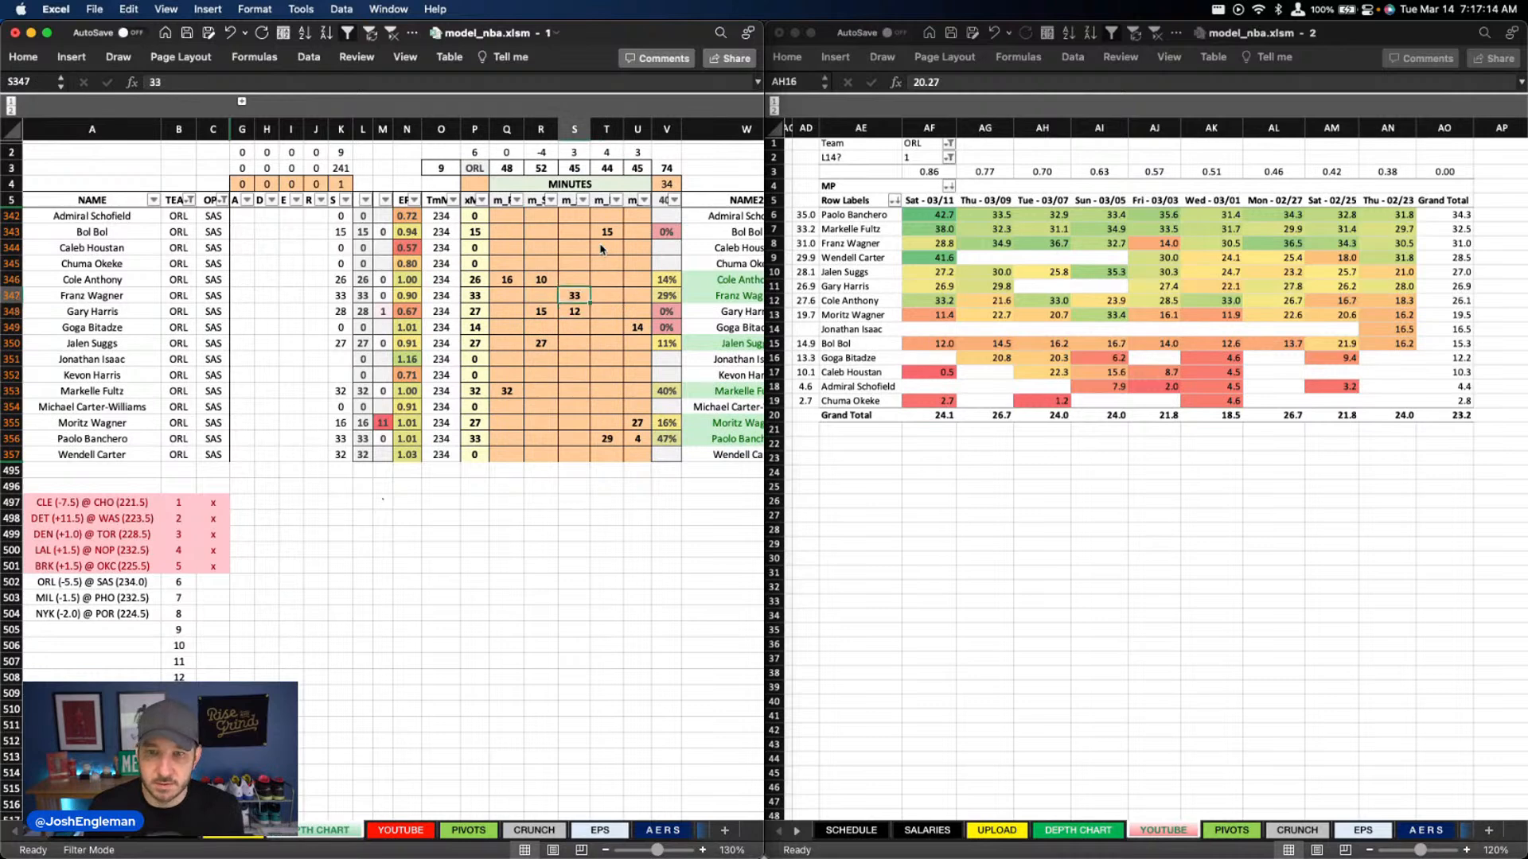
text(32)
key(Return)
key(Right)
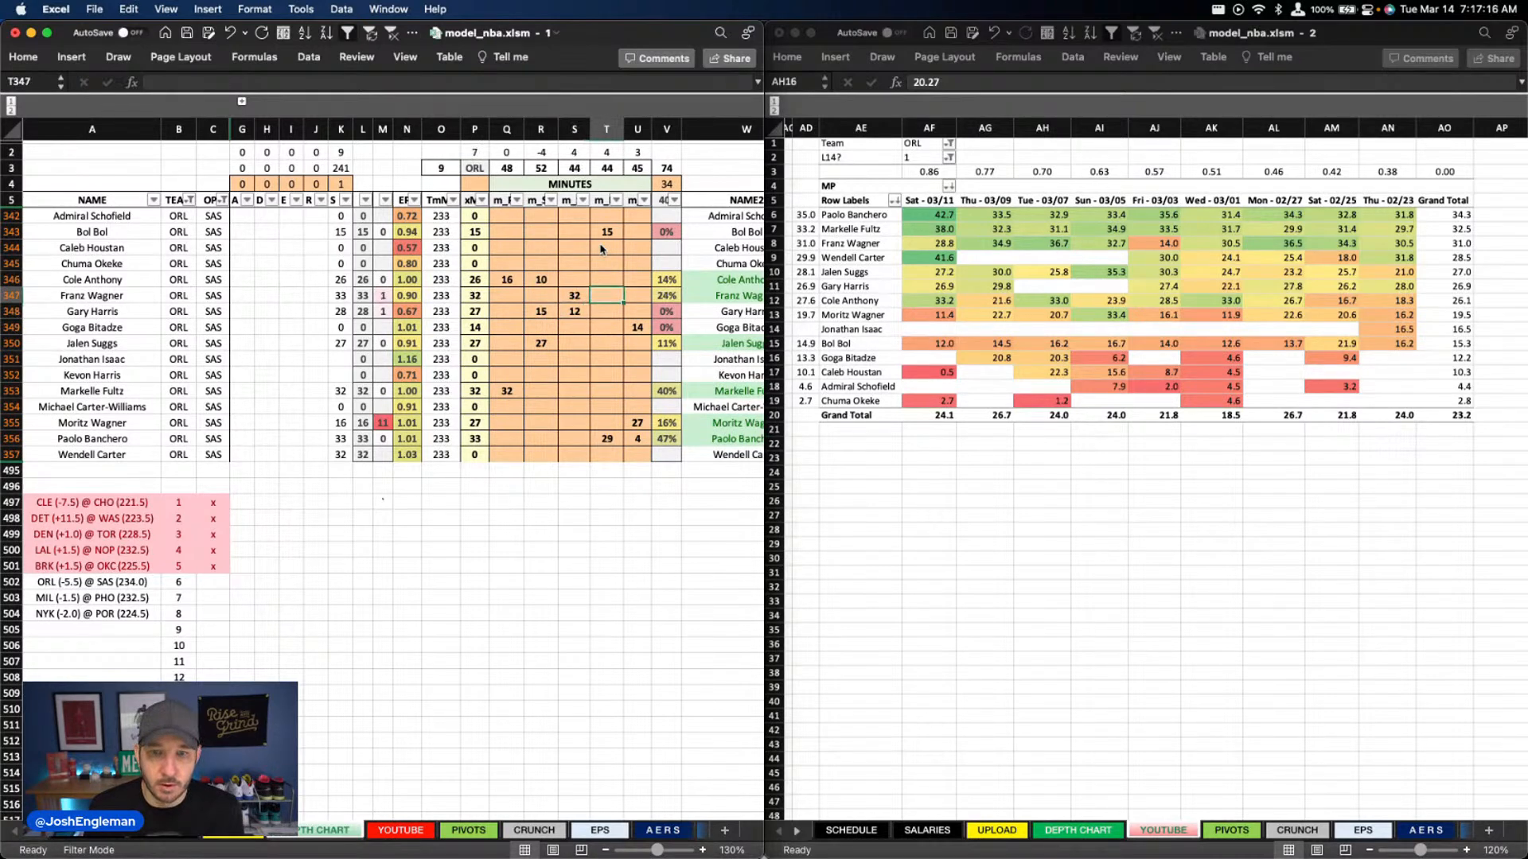
Set Paolo Banchero's minutes in column T to 30
key(Down)
key(Down)
key(Down)
key(Down)
key(Down)
key(Down)
key(Down)
key(Down)
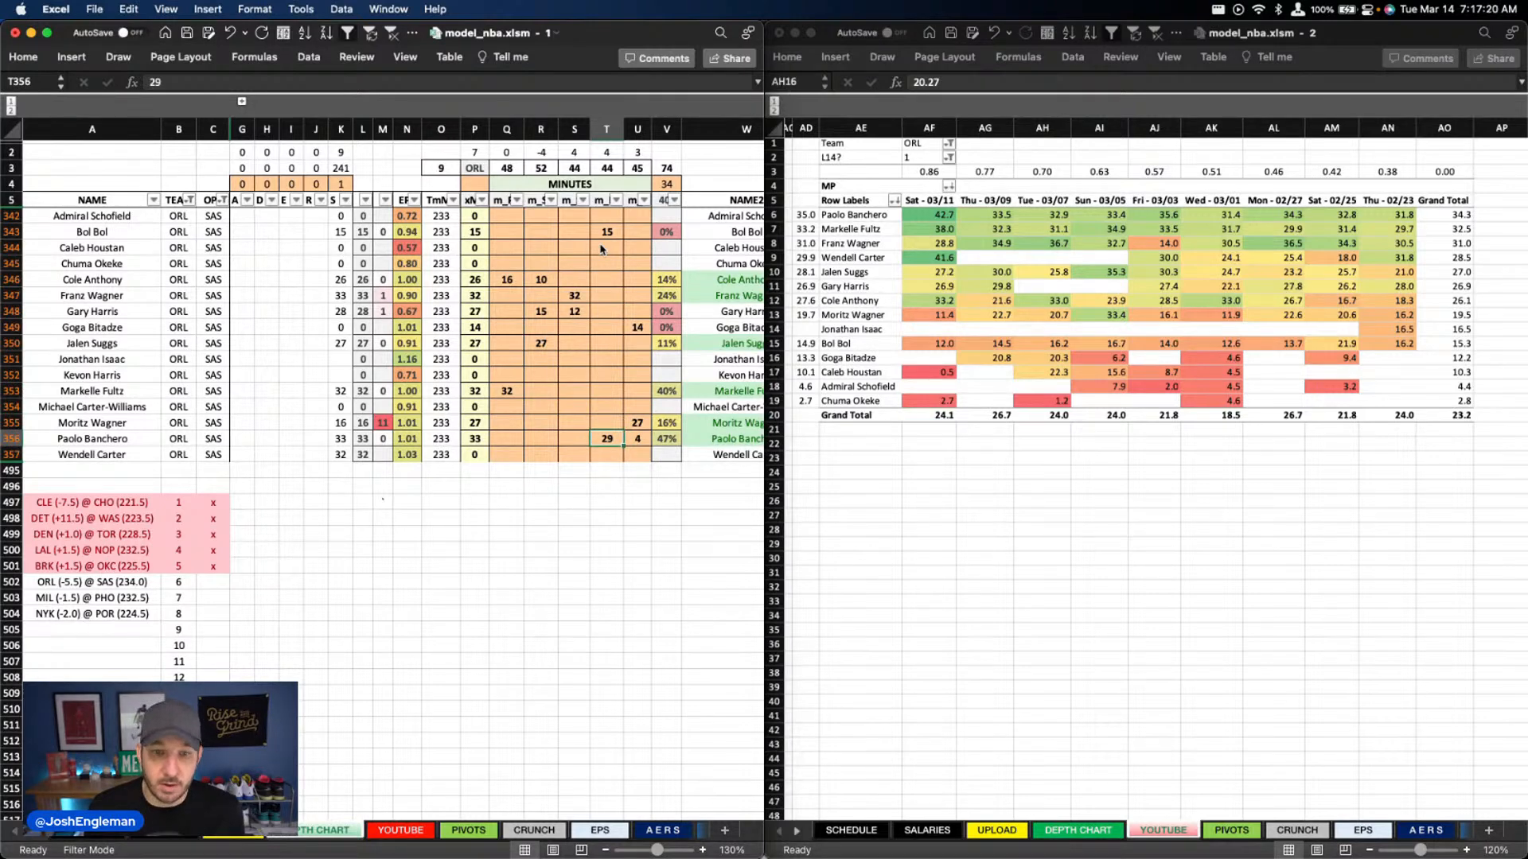
text(30)
key(Right)
Clear Moritz Wagner's and Goga Bitadze's minutes in column U
key(Up)
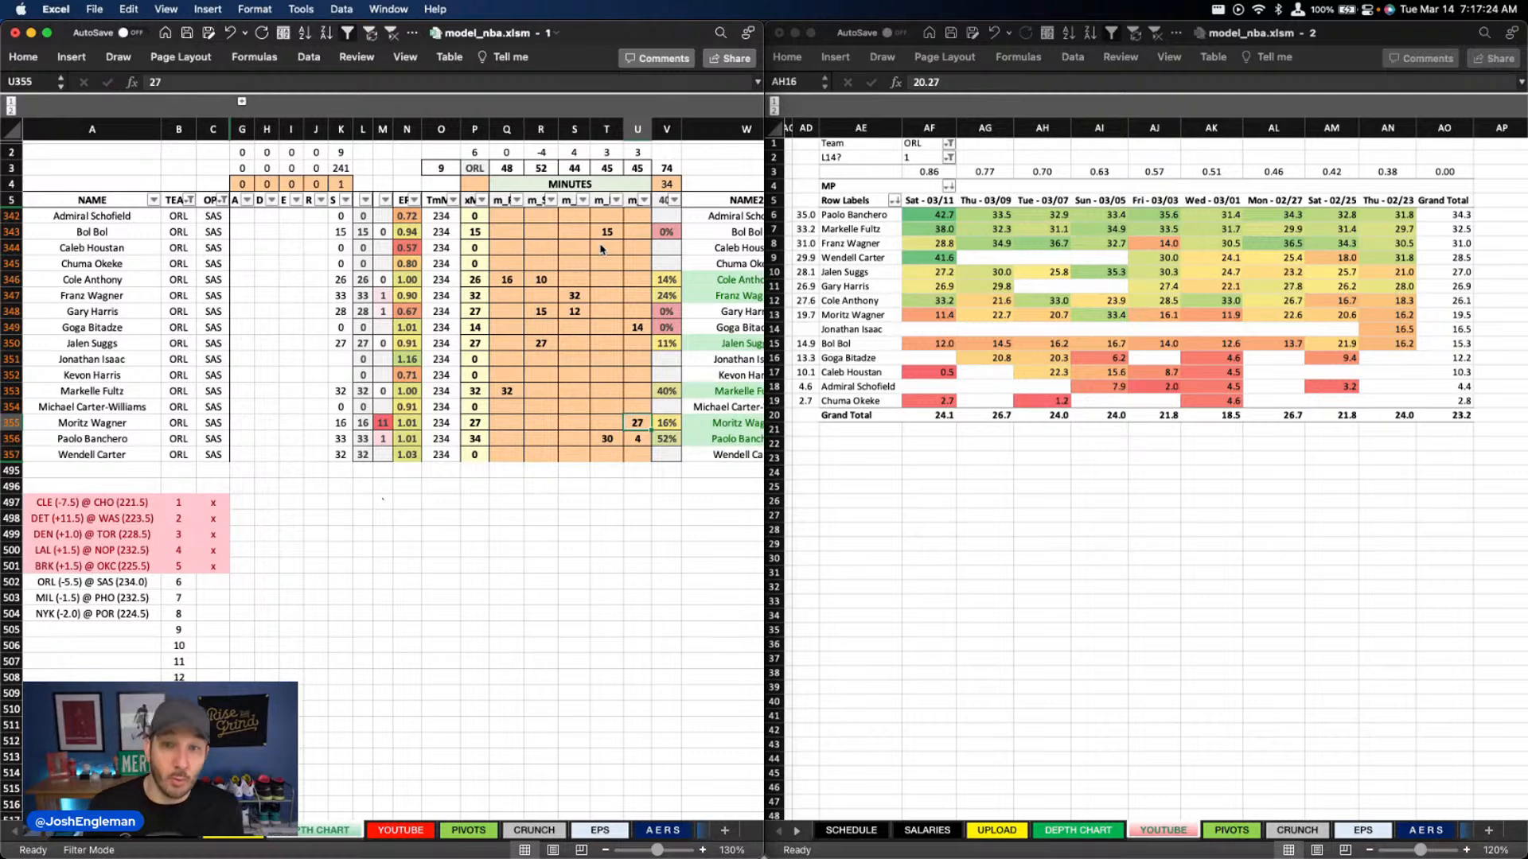
key(Delete)
key(Up)
key(Up)
key(Up)
key(Up)
key(Up)
key(Up)
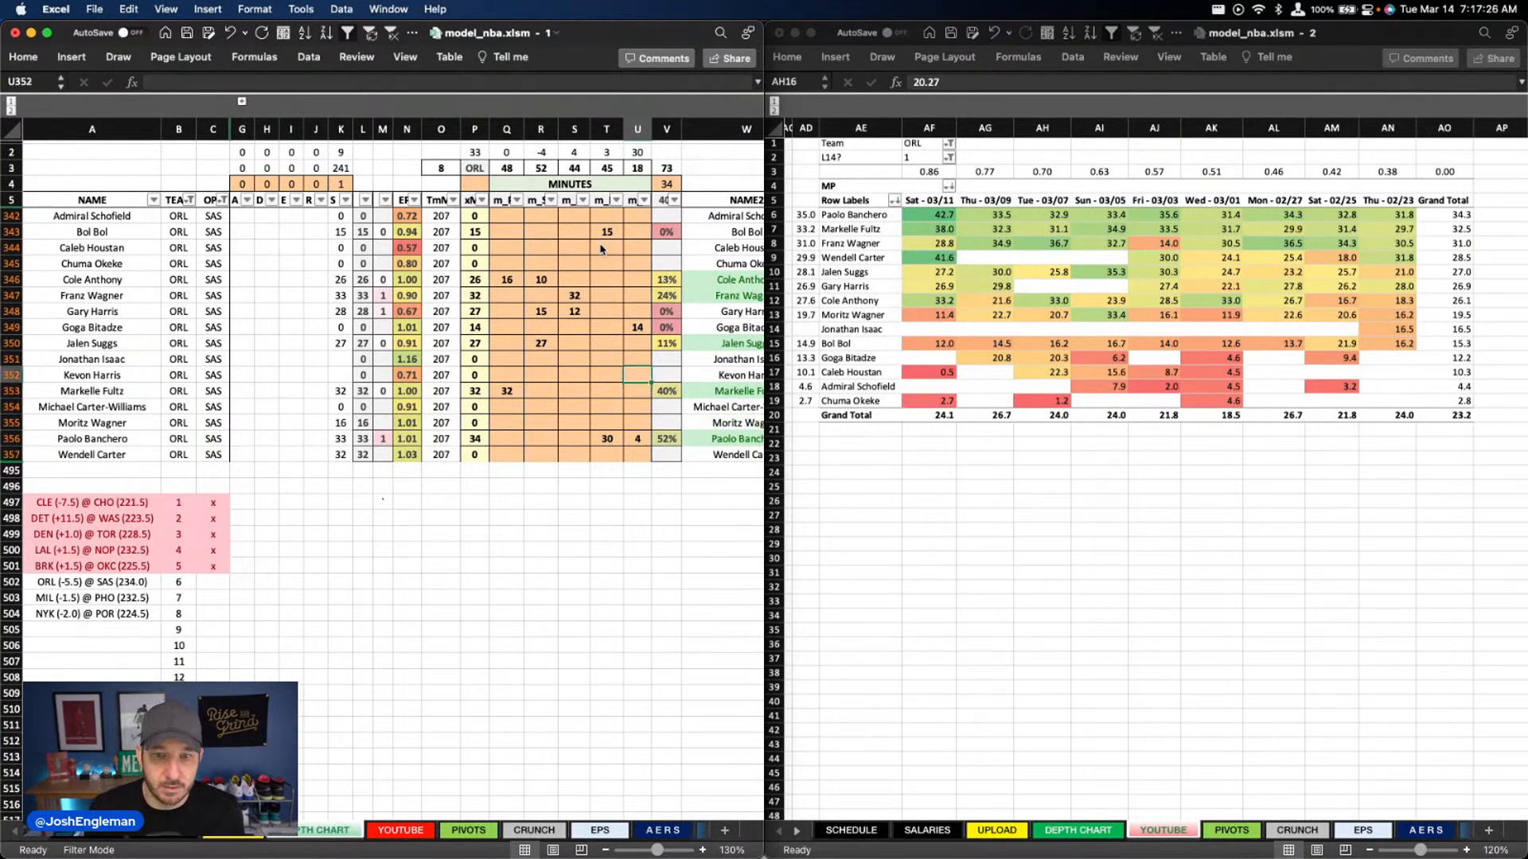
key(Delete)
key(Down)
key(Down)
key(Down)
key(Down)
key(Down)
key(Down)
key(Down)
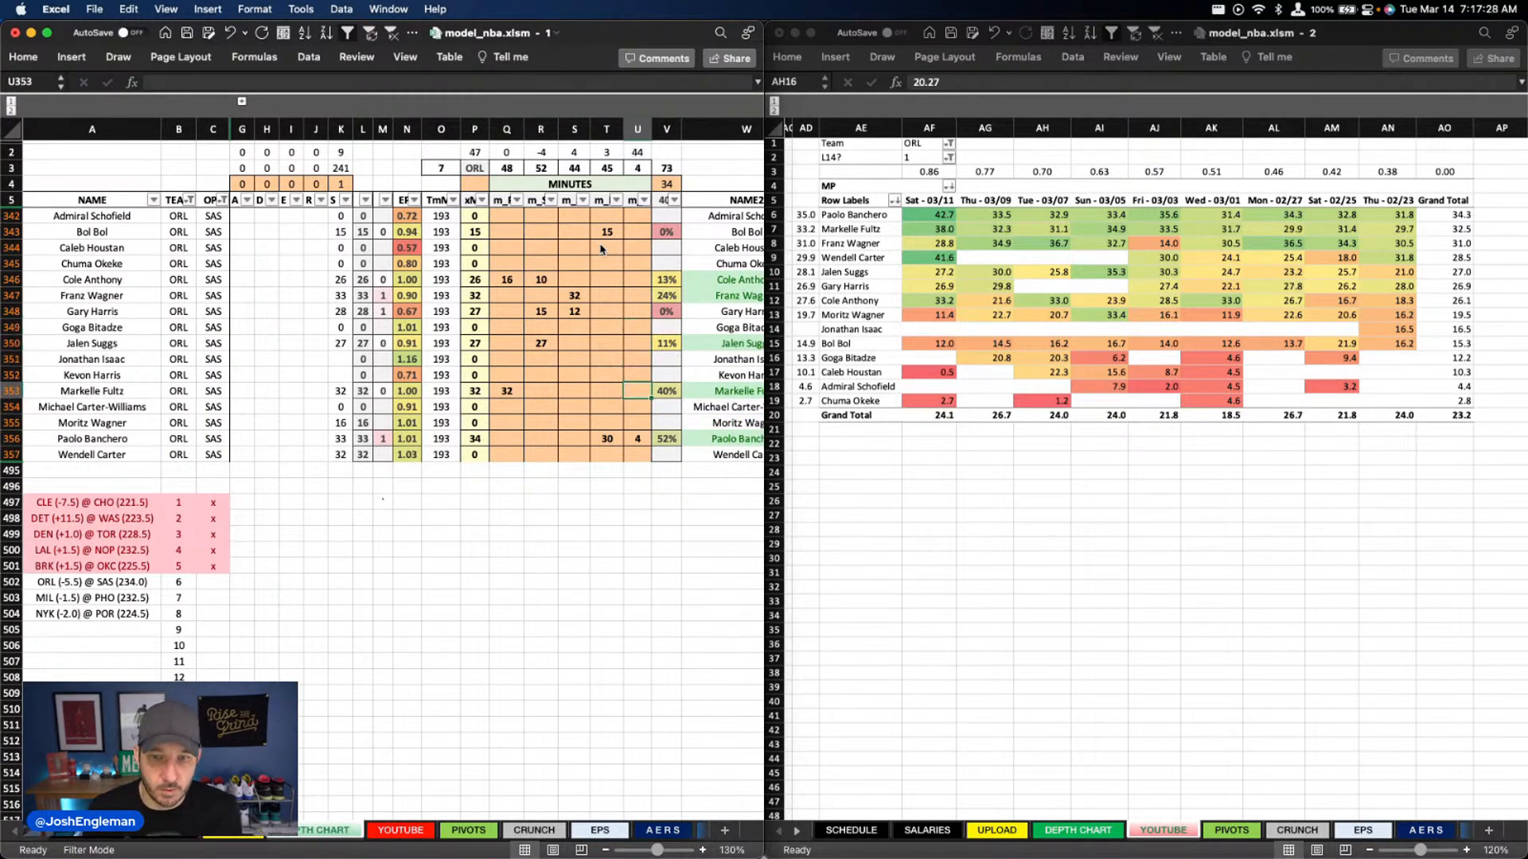
Enter 30 minutes for Wendell Carter and 18 minutes for Moritz Wagner in column U
key(Down)
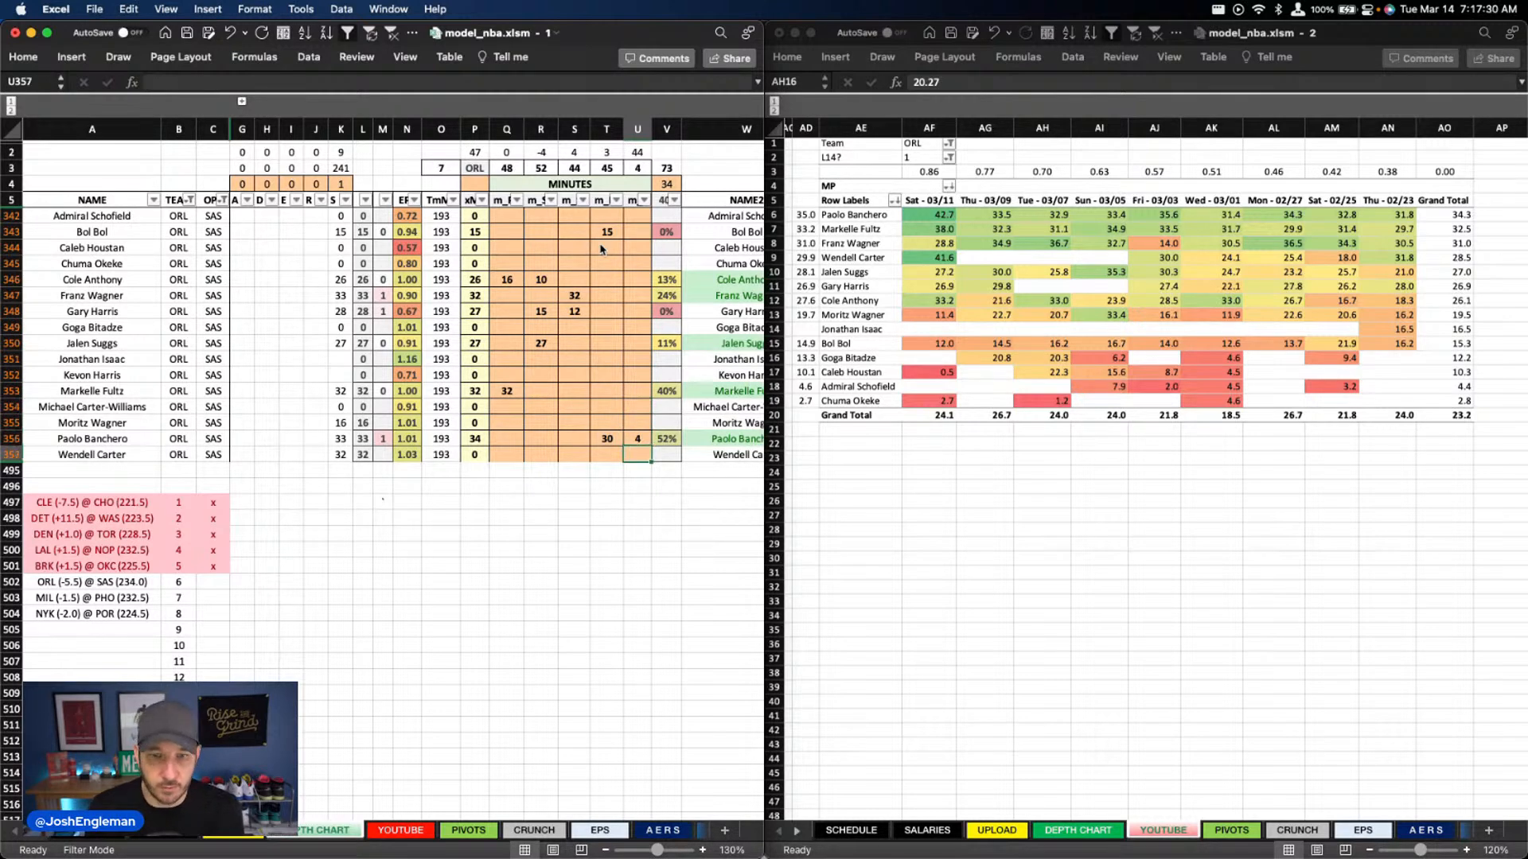
text(30)
key(Up)
key(Up)
text(18)
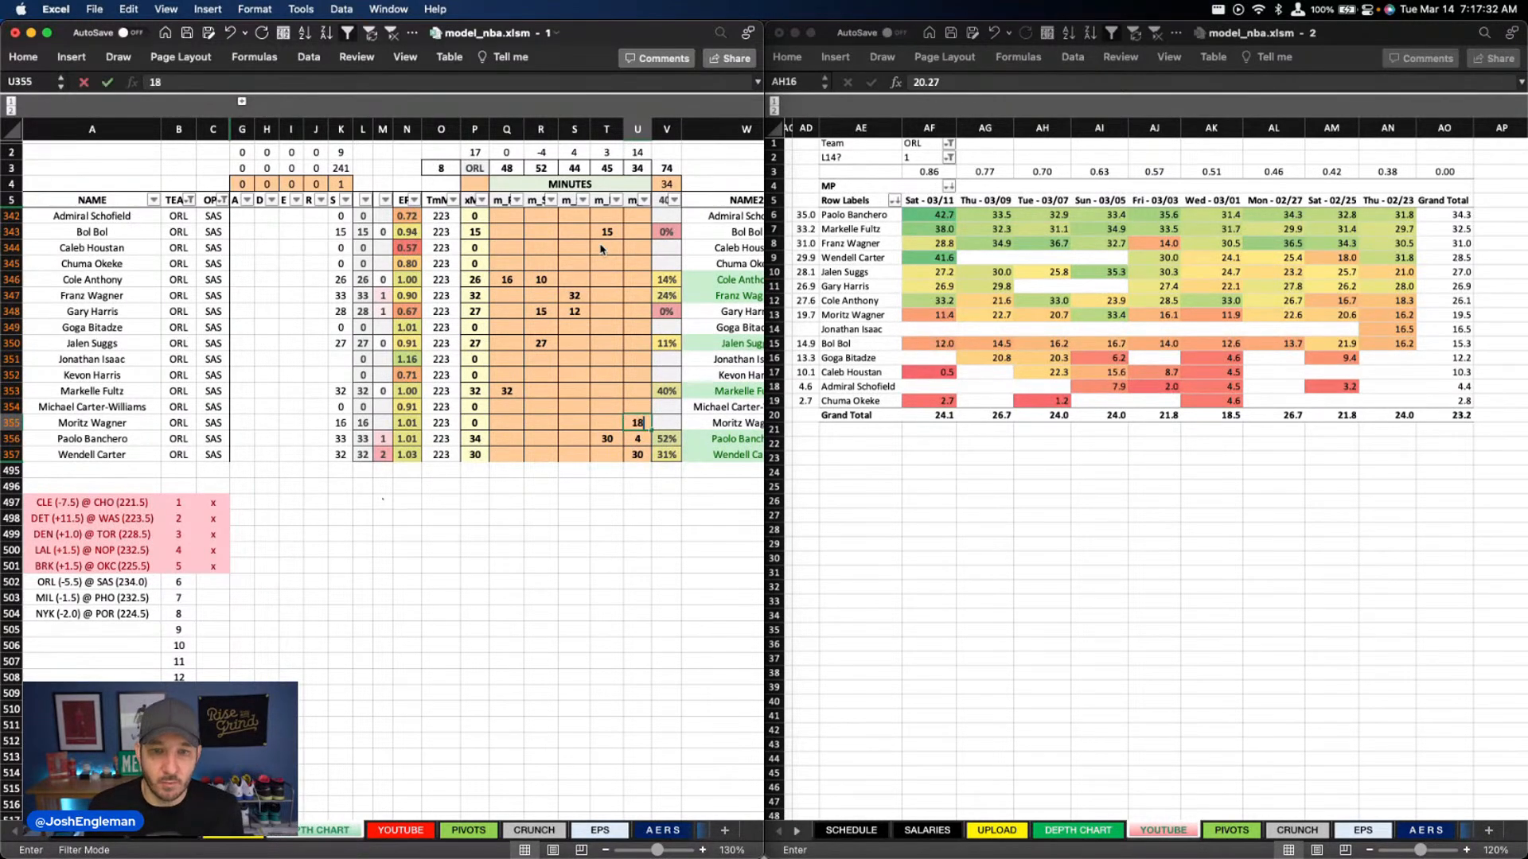
key(Return)
Clear Paolo Banchero's minutes in column U and set his minutes in column T to 34
key(Delete)
key(Down)
key(Left)
key(Up)
text(34)
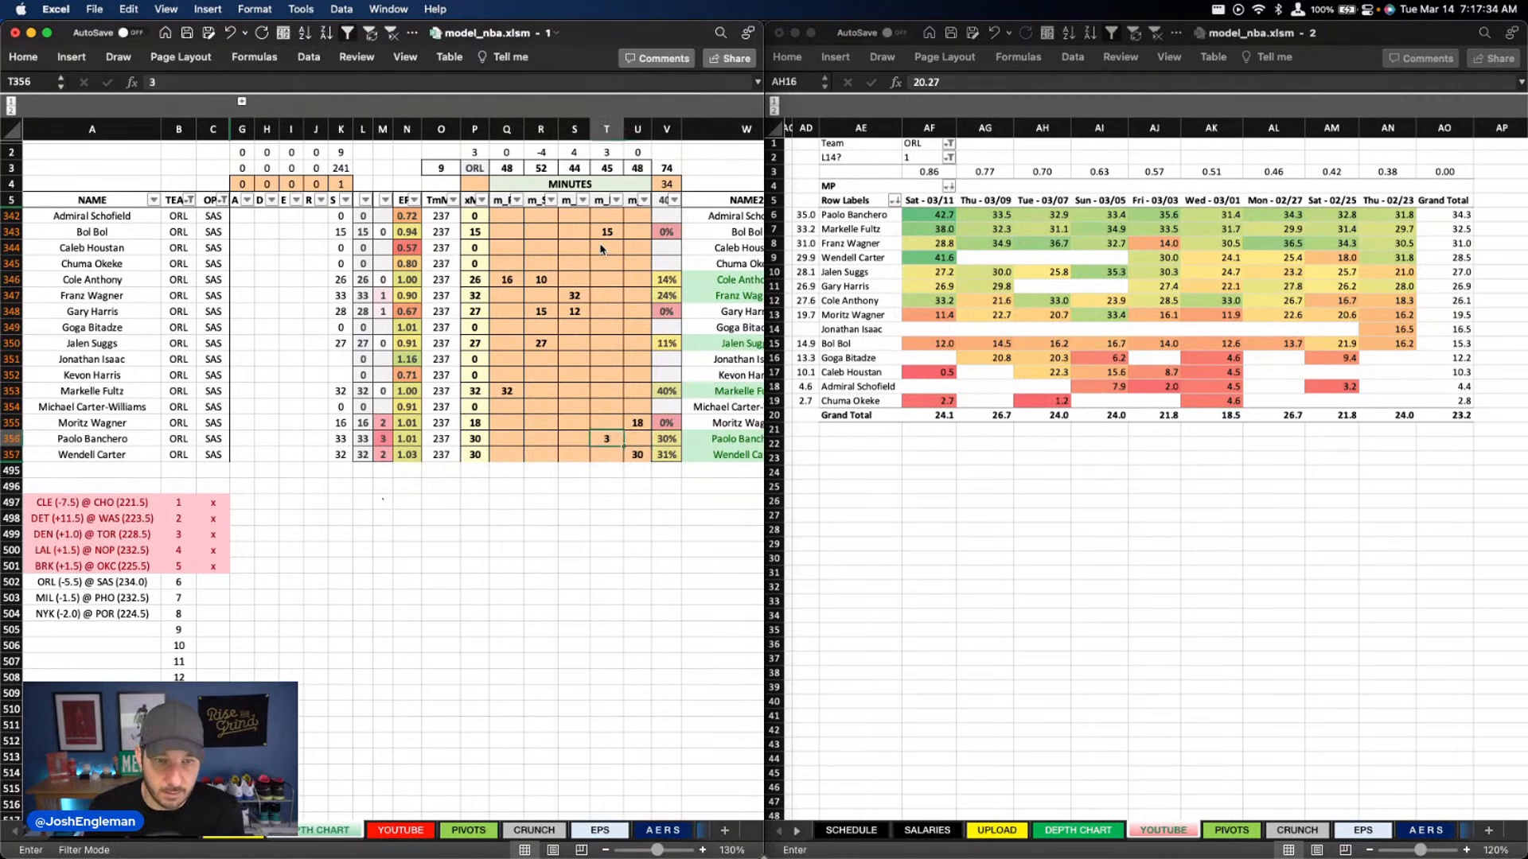
key(Return)
Set Bol Bol's minutes in column T to 14
key(Up)
key(Up)
key(Up)
key(Up)
key(Up)
key(Up)
key(Up)
key(Up)
key(Up)
key(Up)
key(Up)
key(Up)
key(Up)
key(Up)
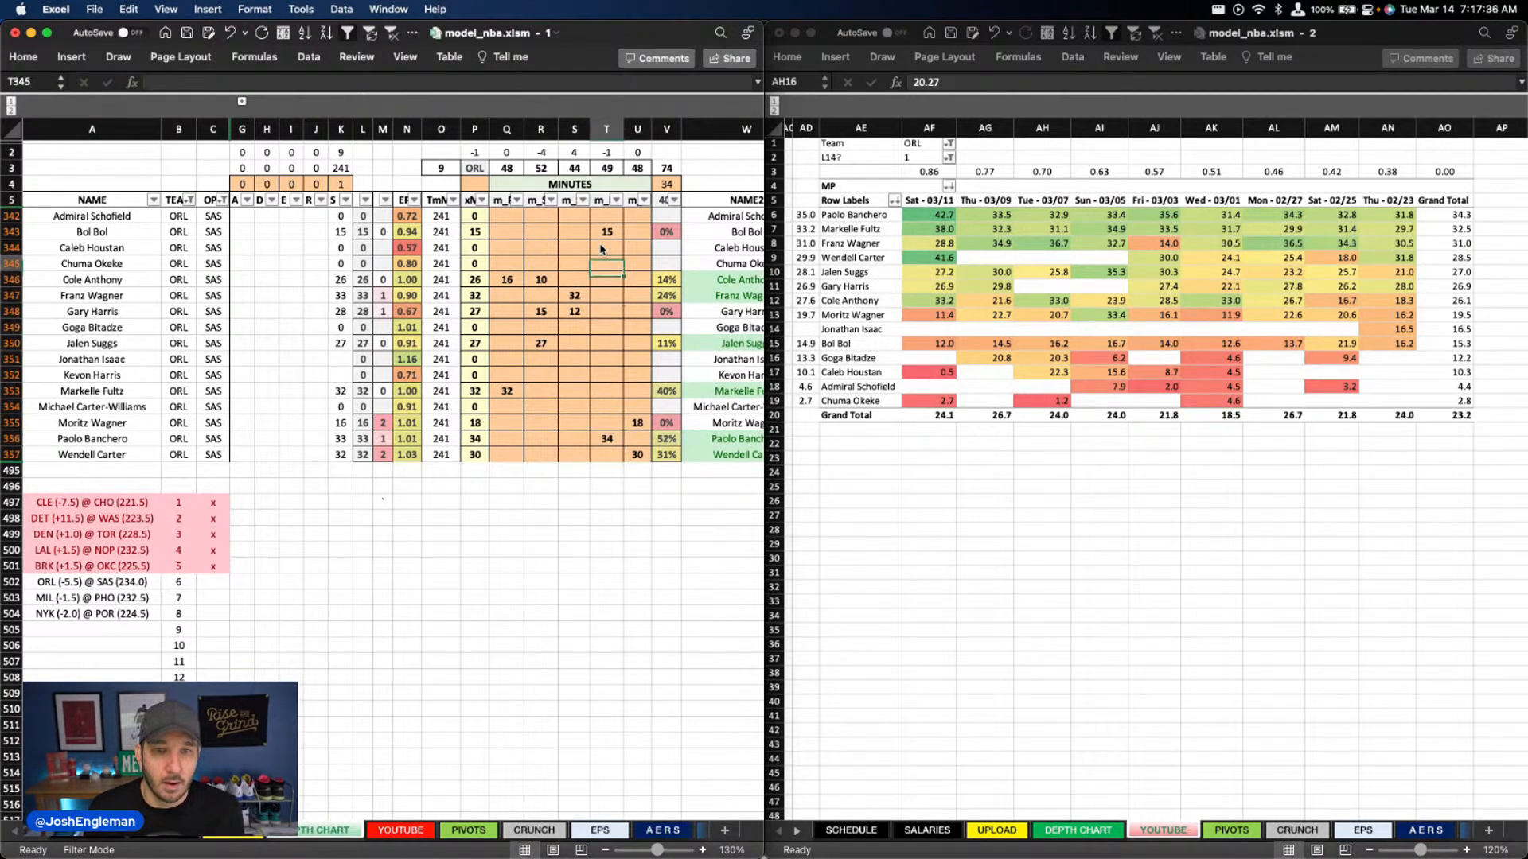
text(14)
key(Return)
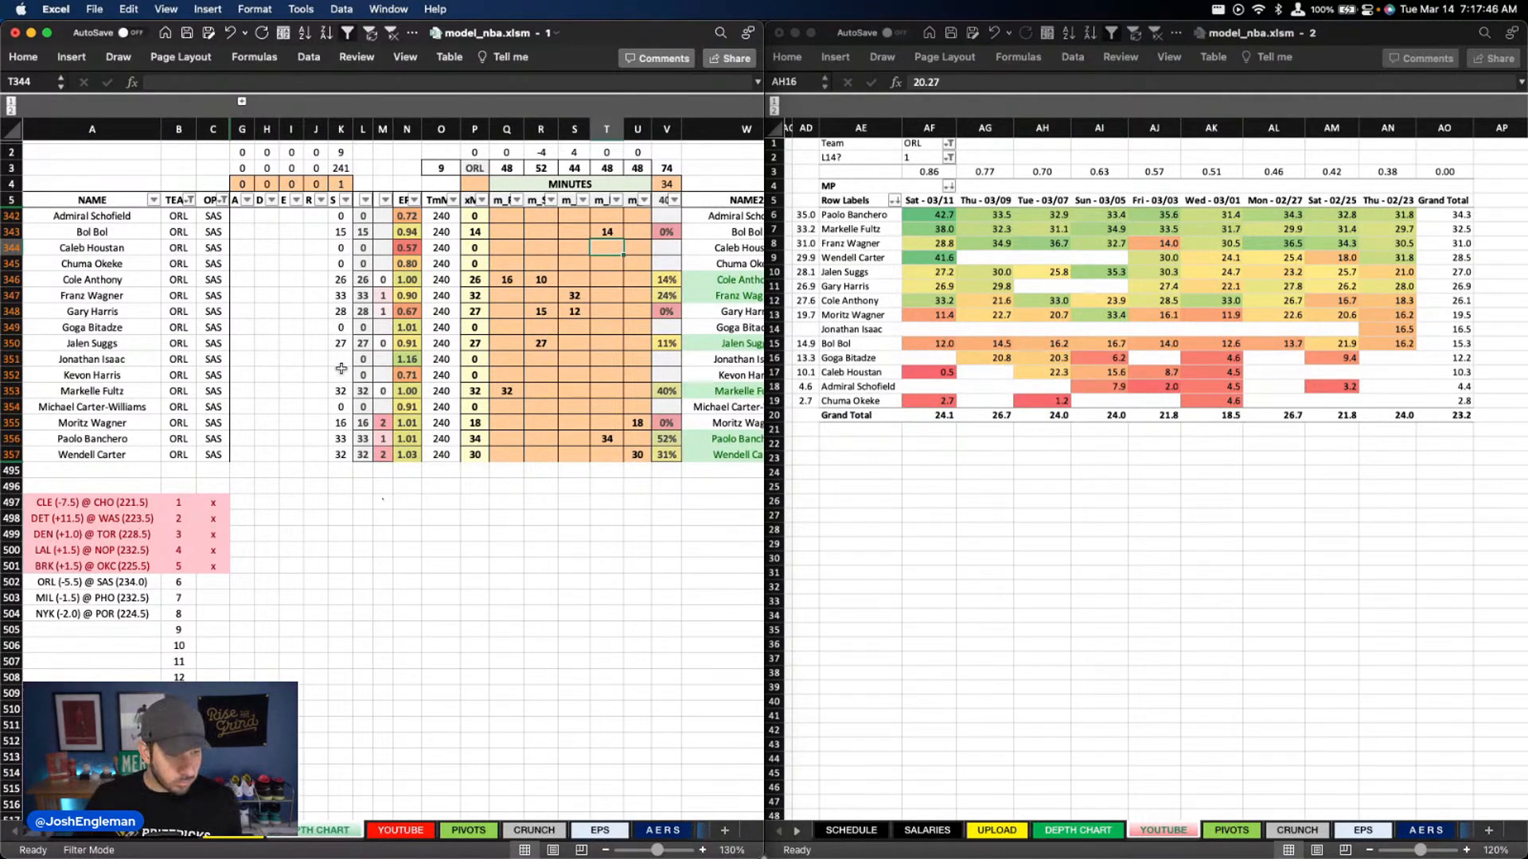
Switch to Chrome to review the team records and draft lottery odds on Tankathon, and return to the Excel model
scroll(342, 368, up, 2)
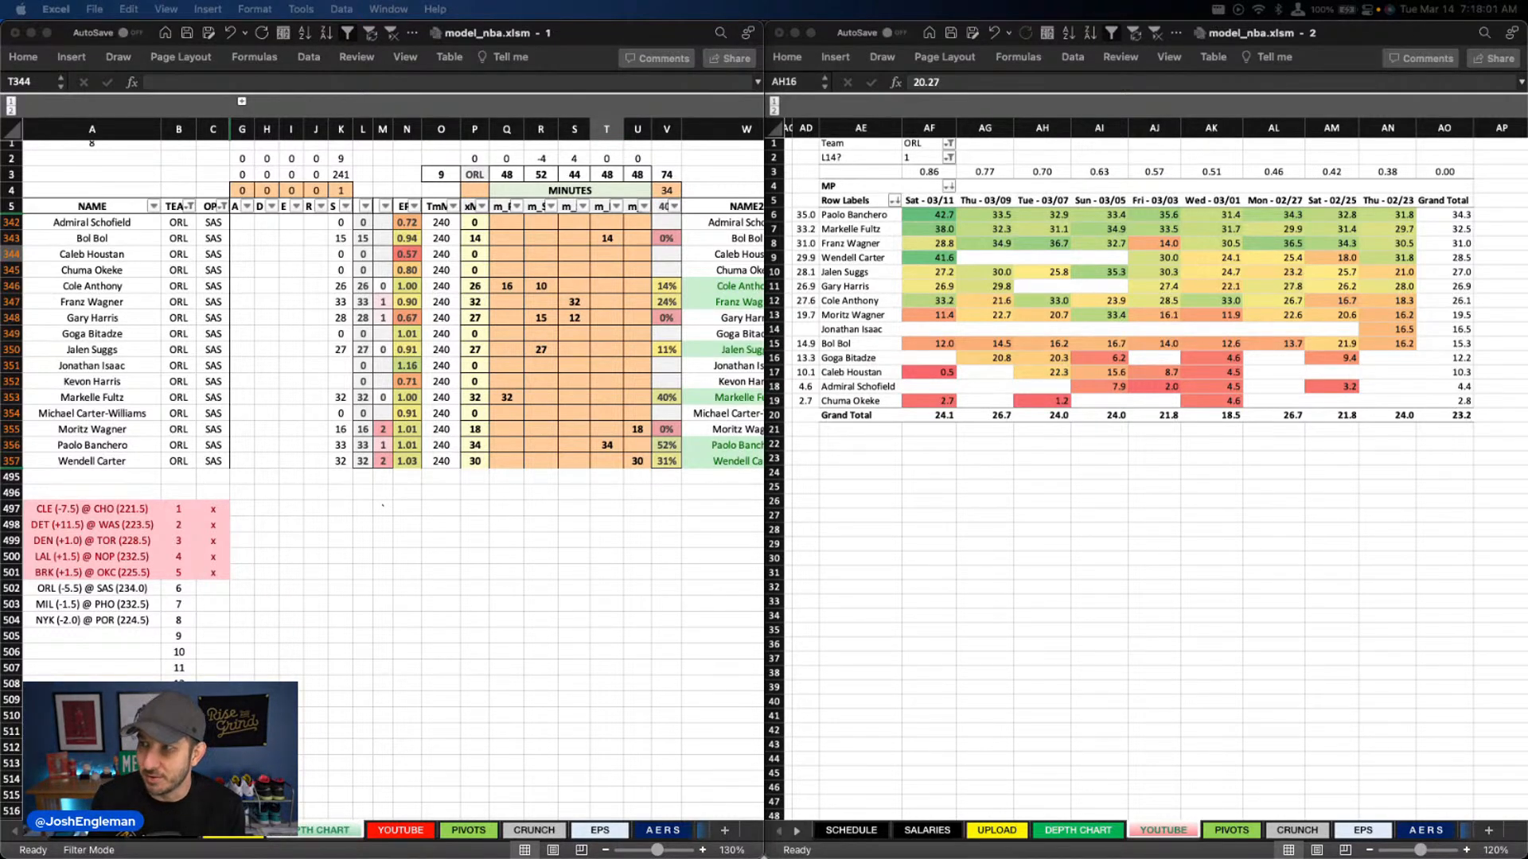
drag(1527, 140, 1188, 147)
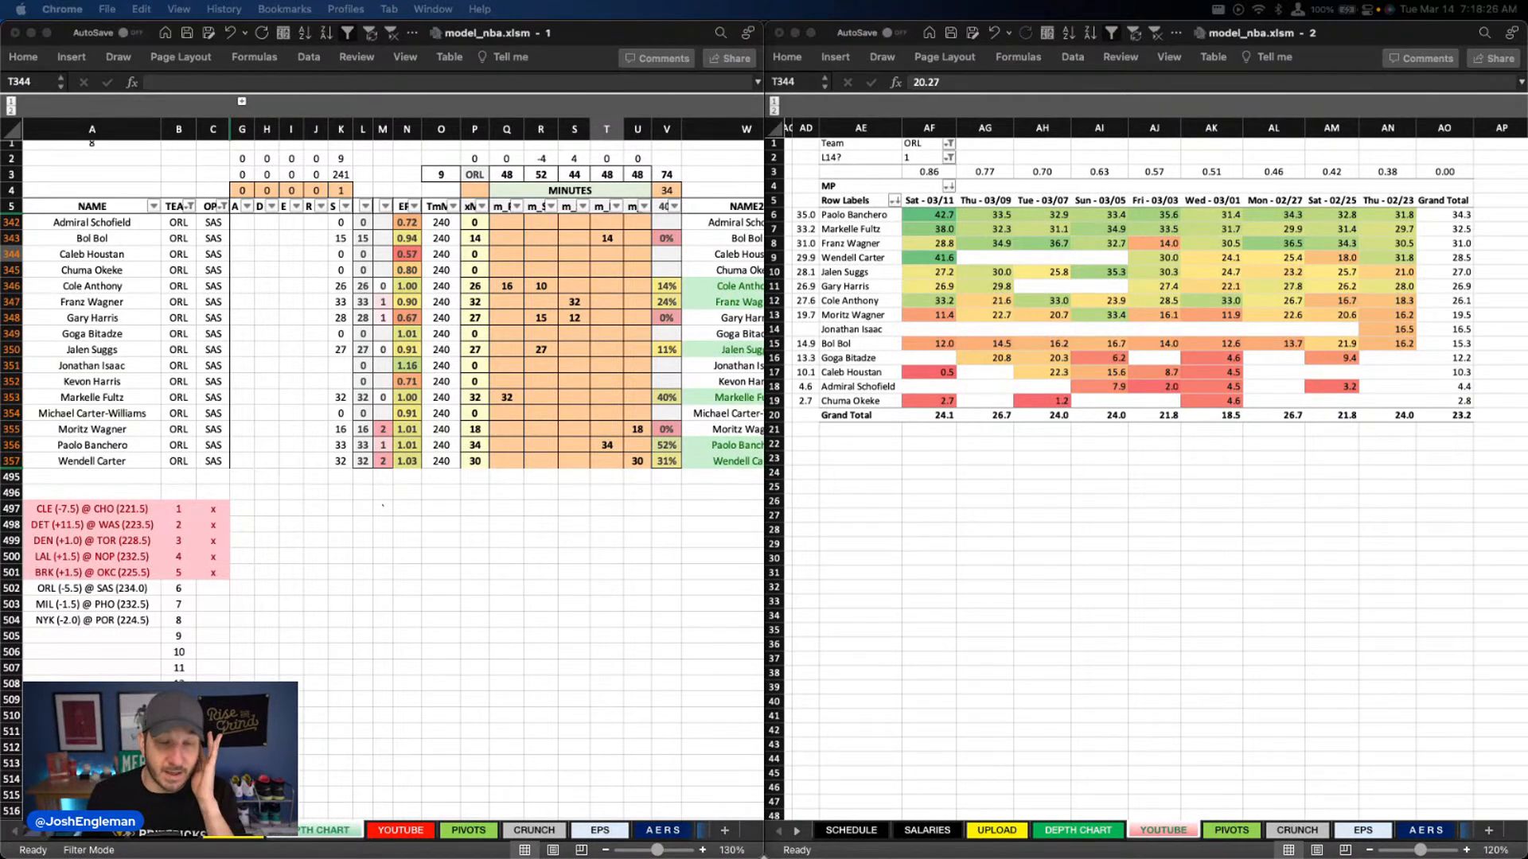
scroll(363, 359, up, 1)
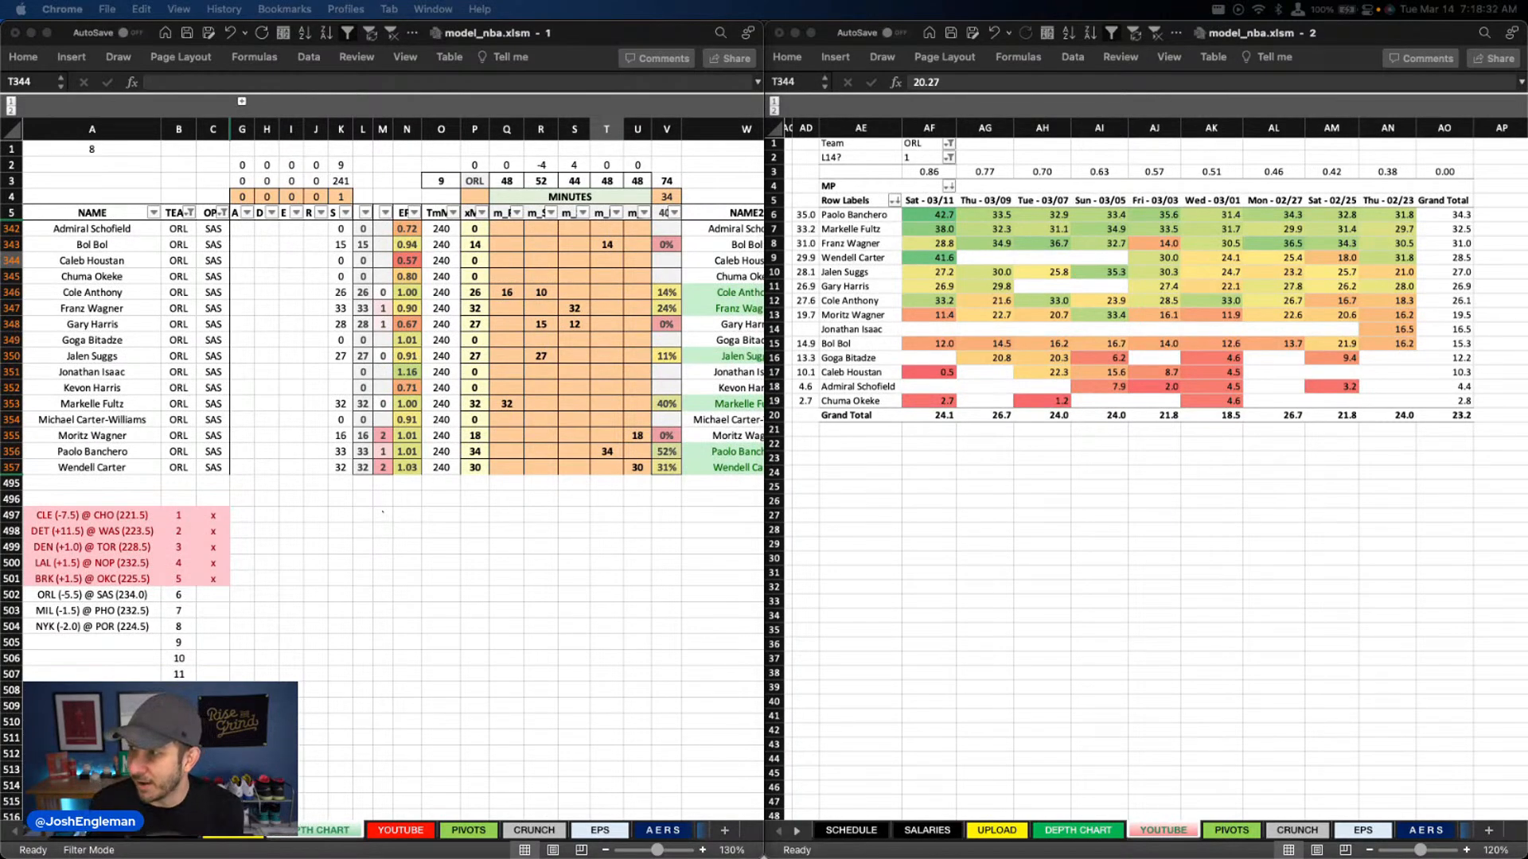
drag(1526, 195, 713, 151)
key(ctrl+alt+Return)
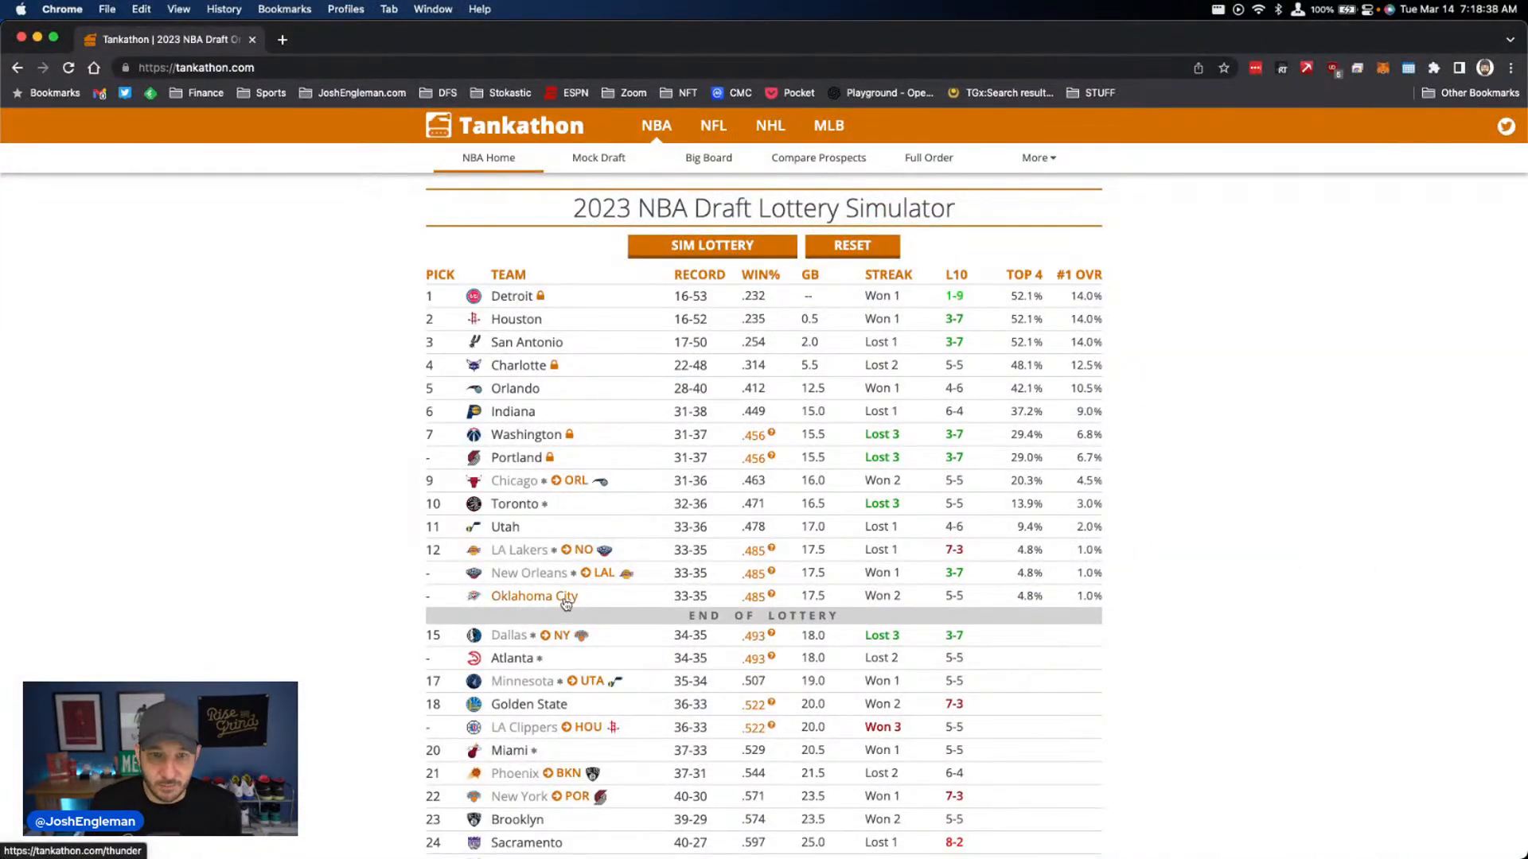
mouse_move(536, 484)
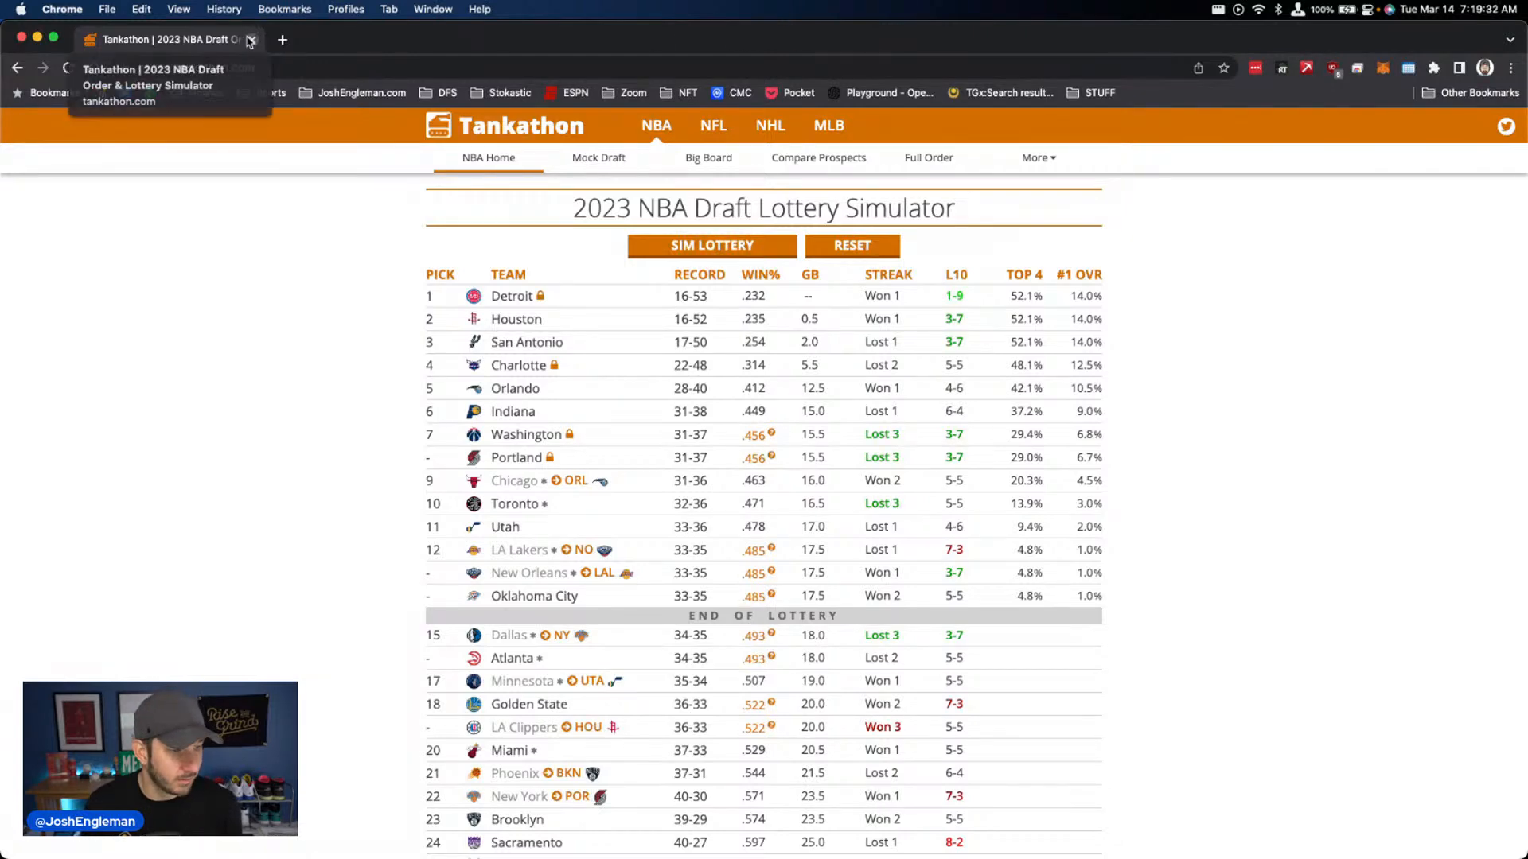
click(52, 37)
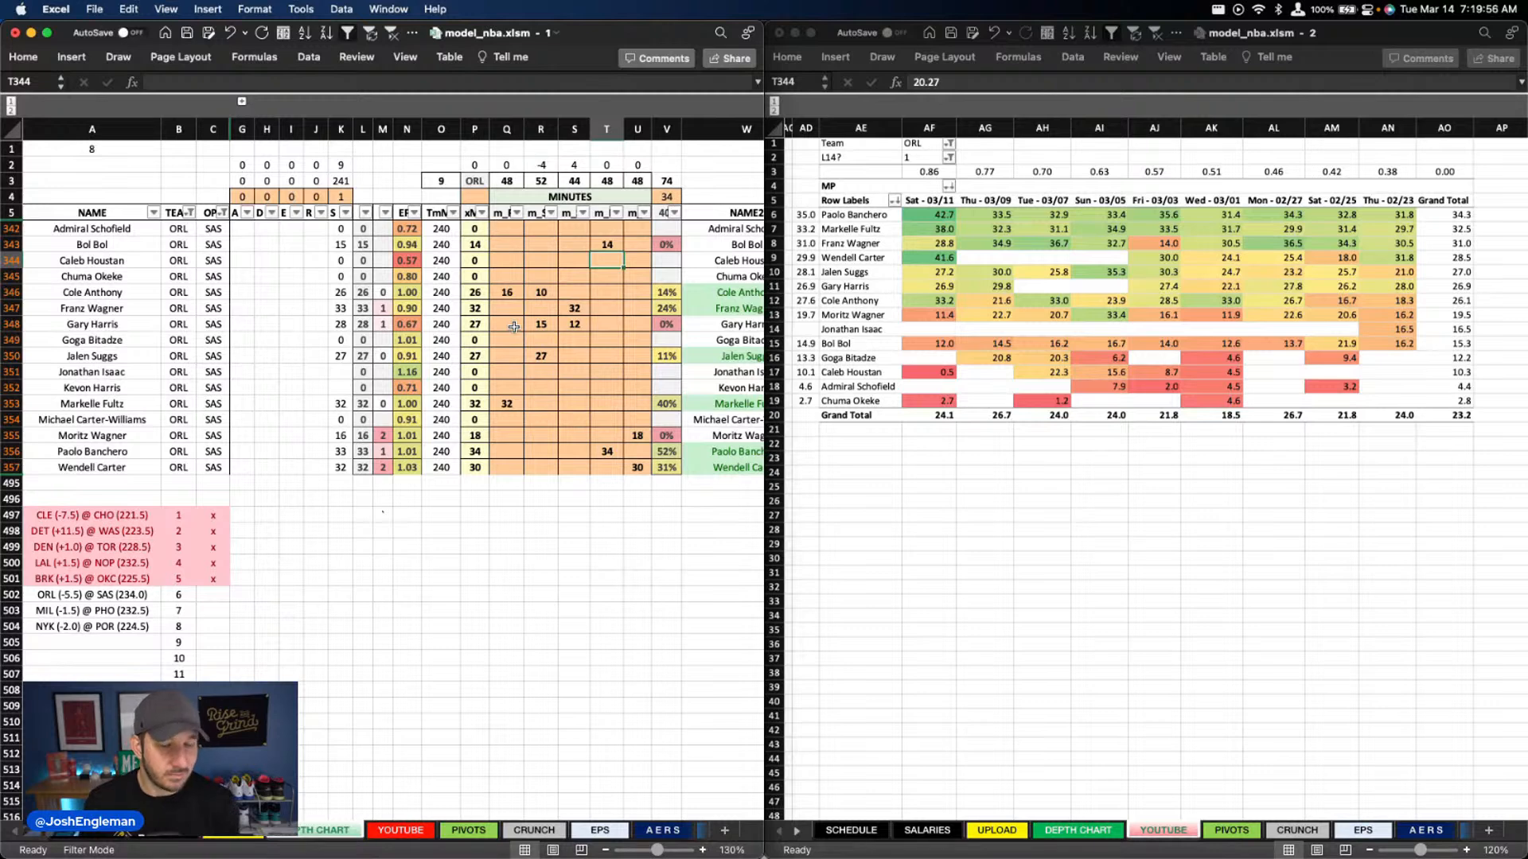
click(537, 274)
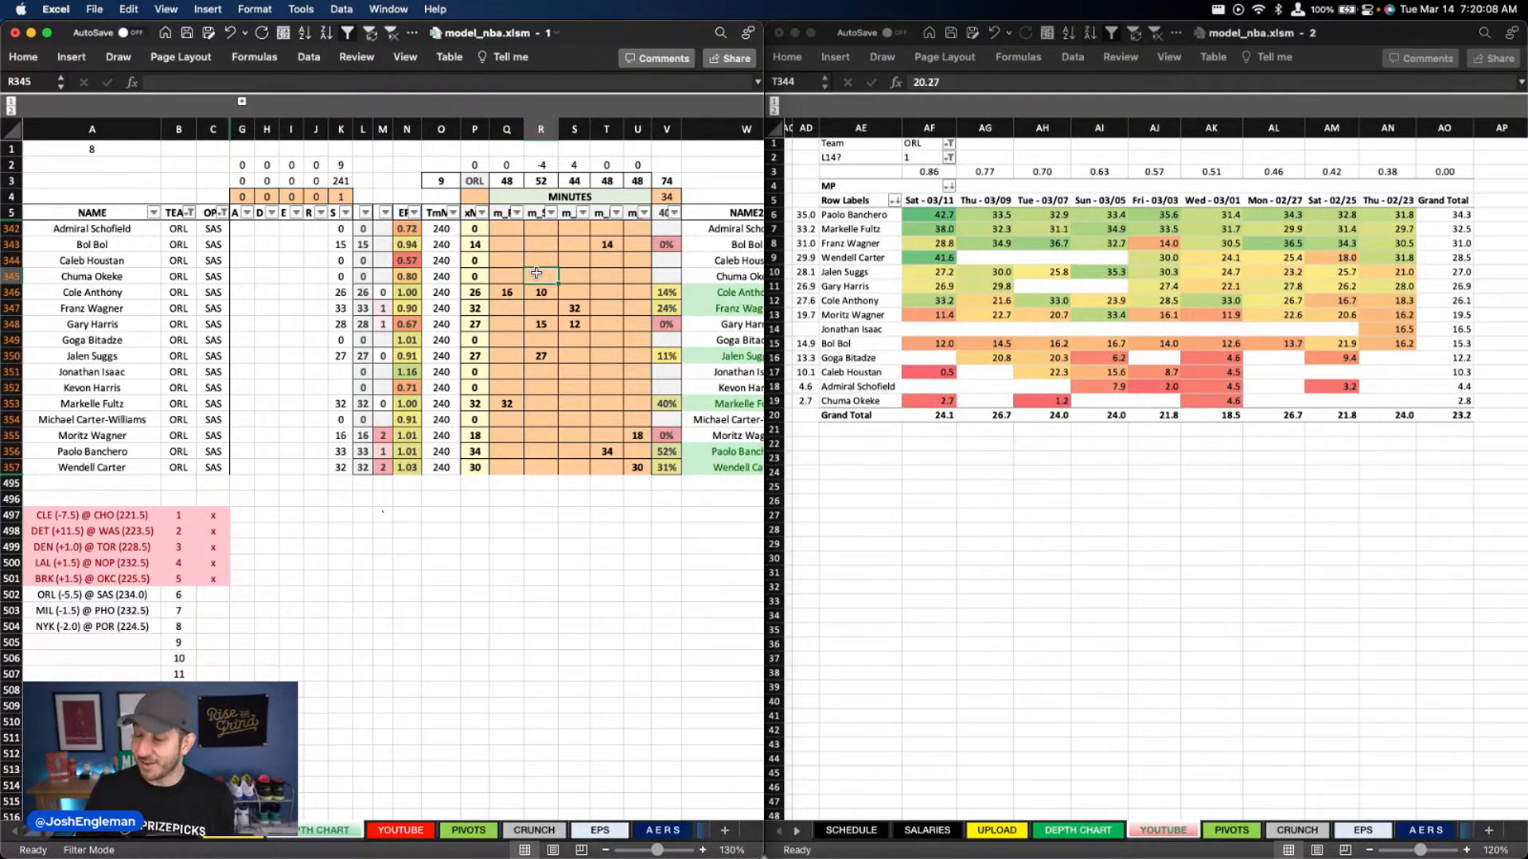
click(440, 181)
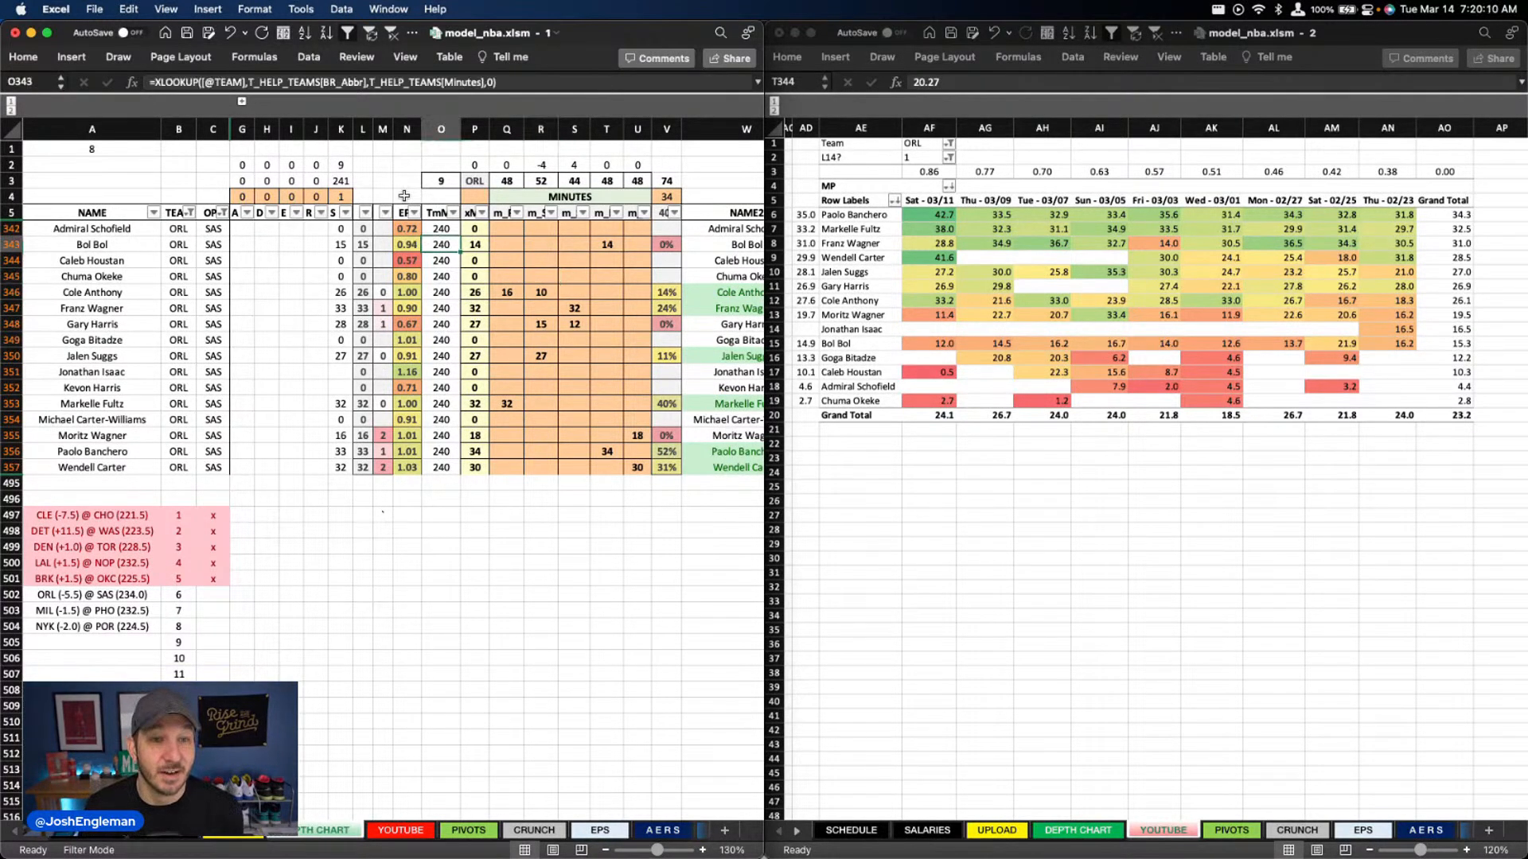
click(406, 181)
mouse_move(353, 150)
mouse_down()
mouse_move(402, 181)
mouse_move(398, 195)
mouse_up()
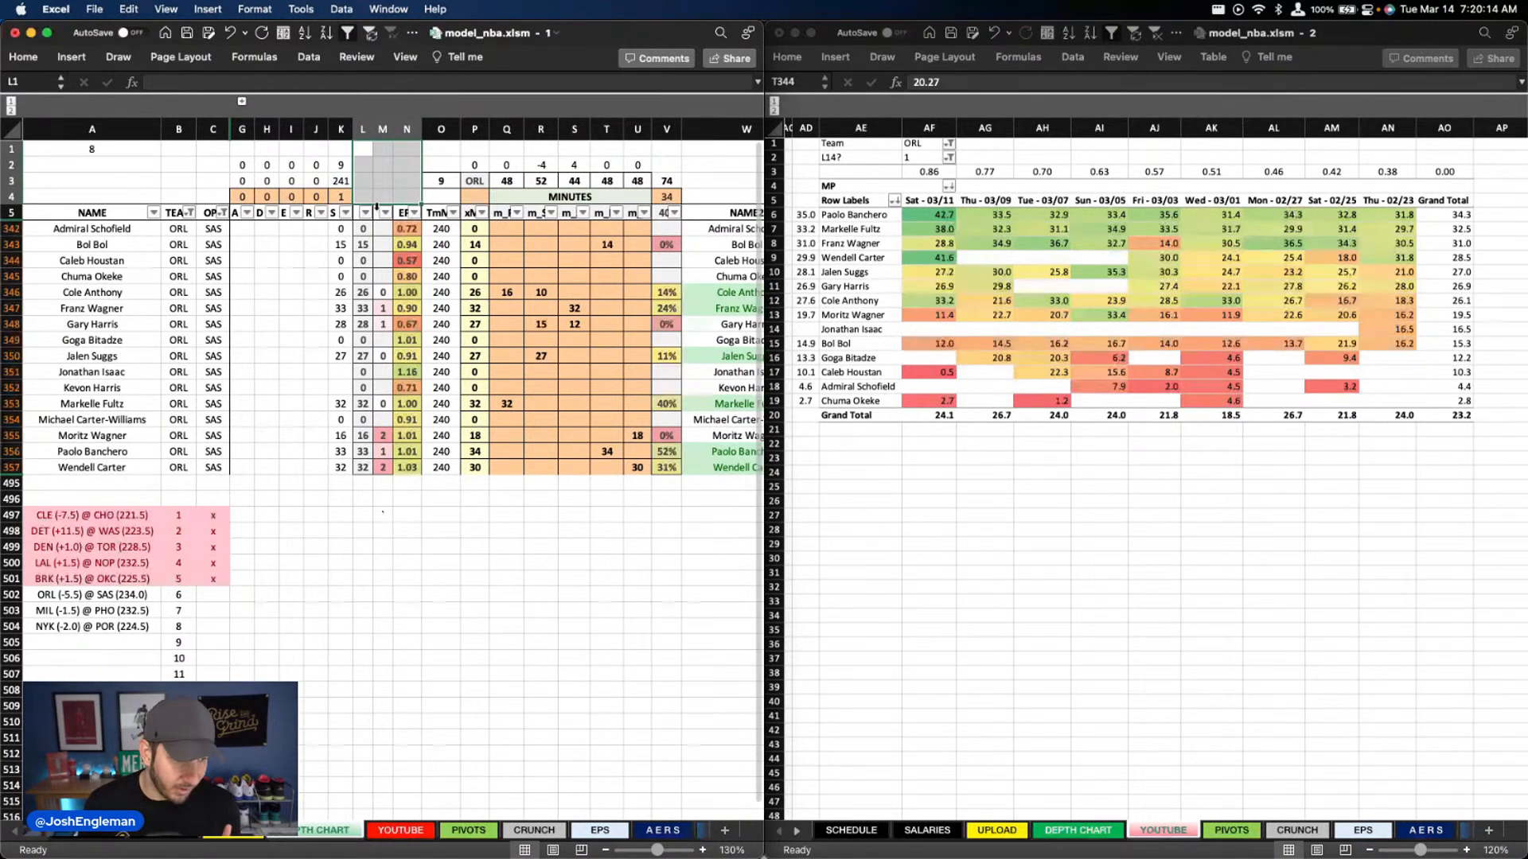
click(374, 165)
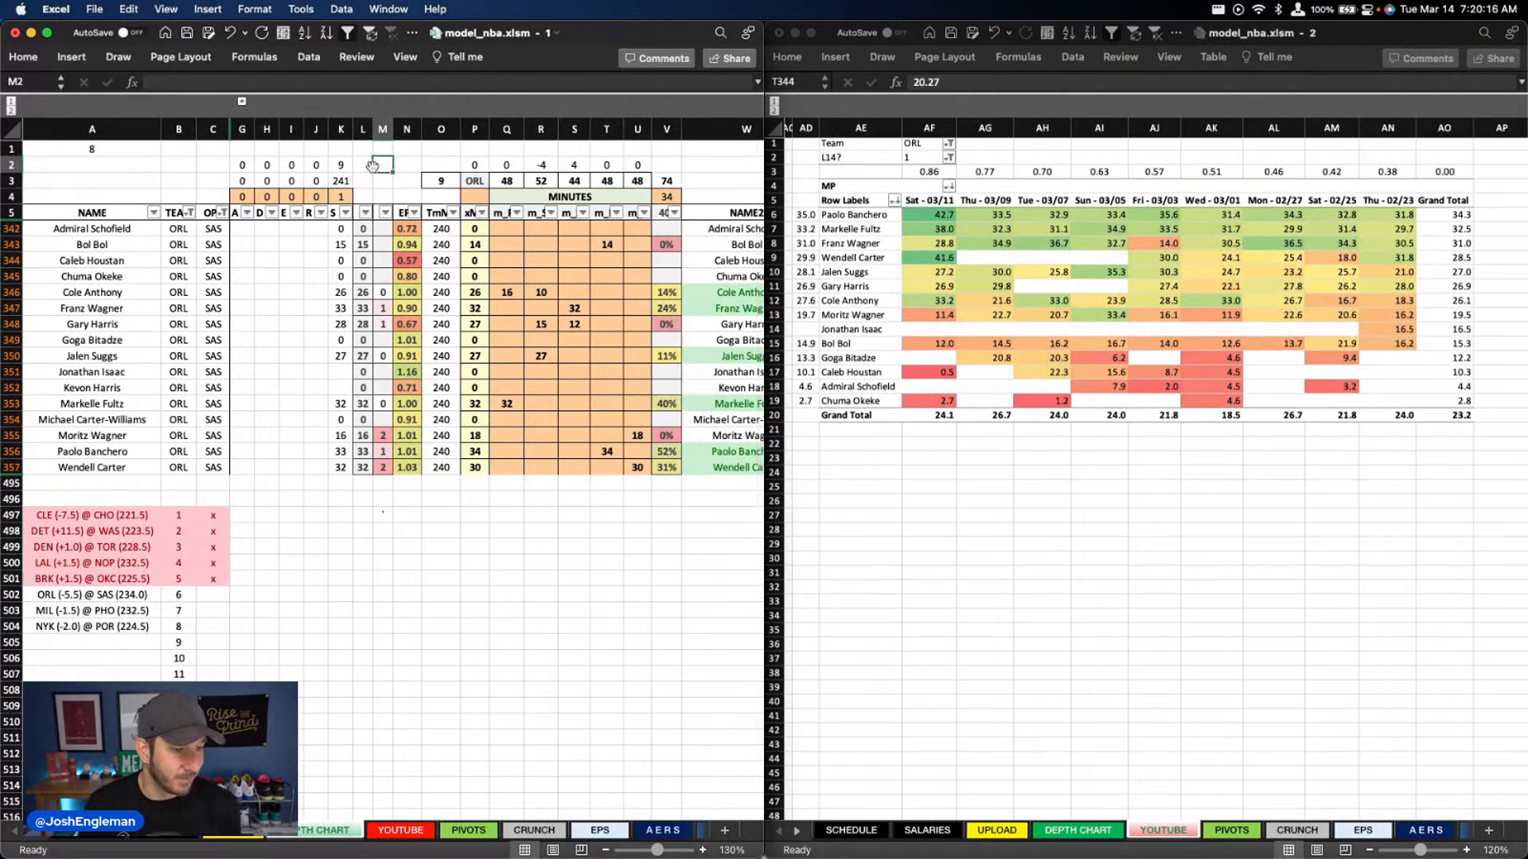
click(363, 150)
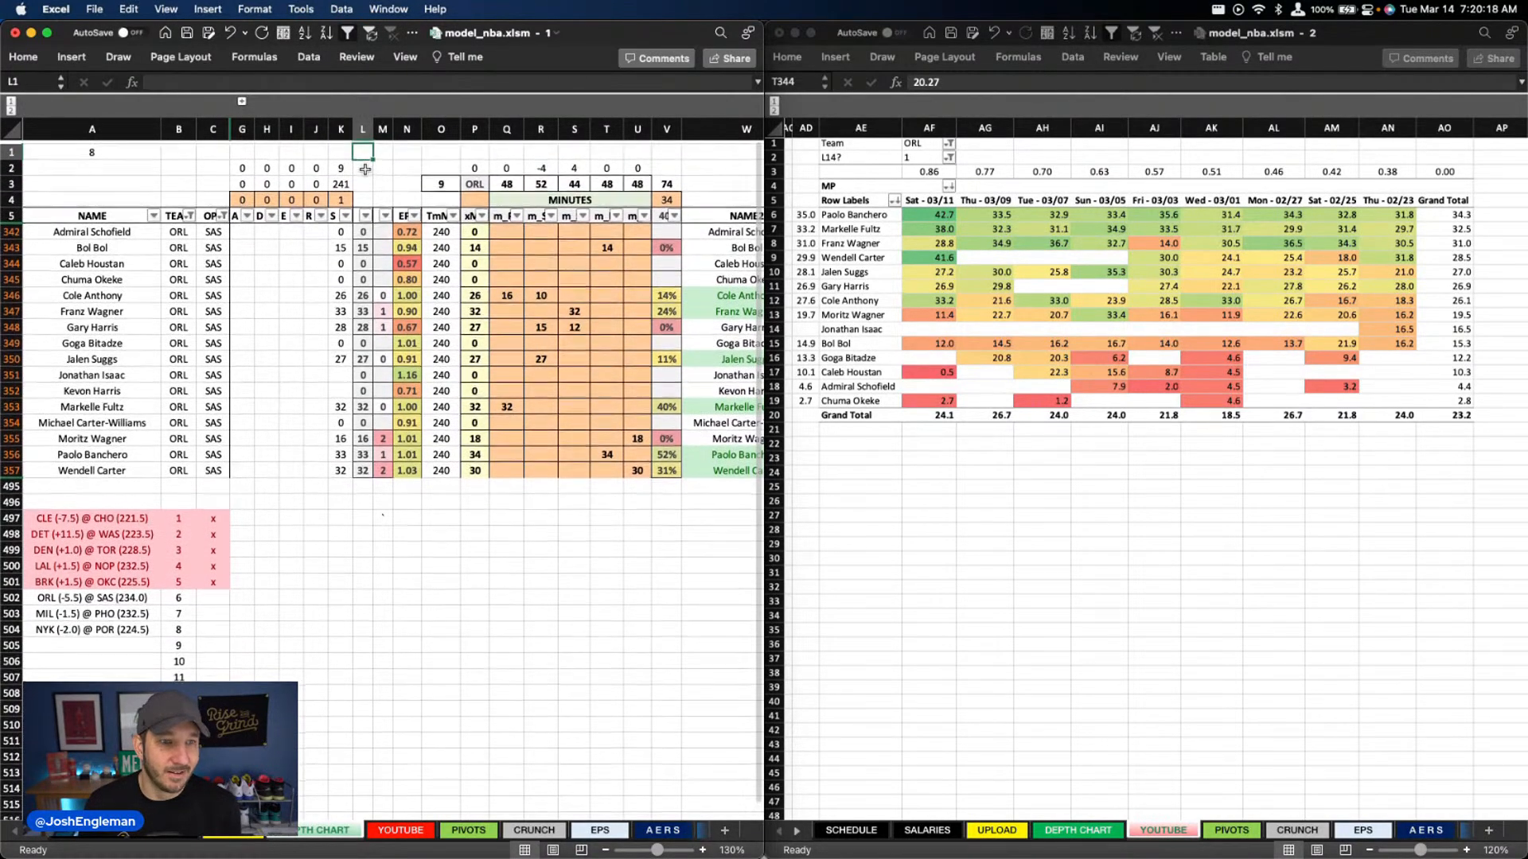
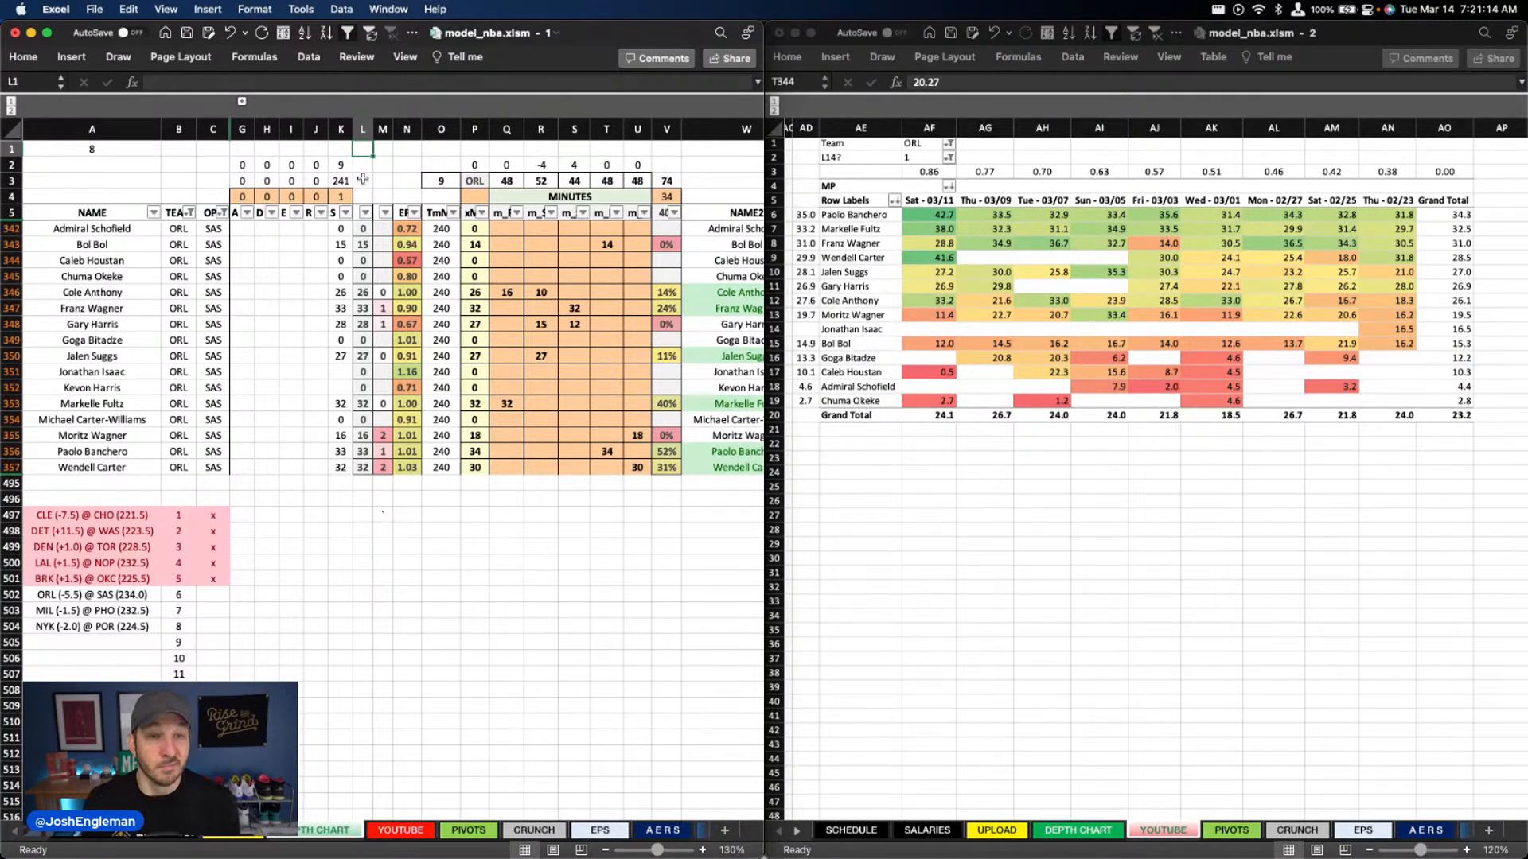
drag(365, 165, 366, 181)
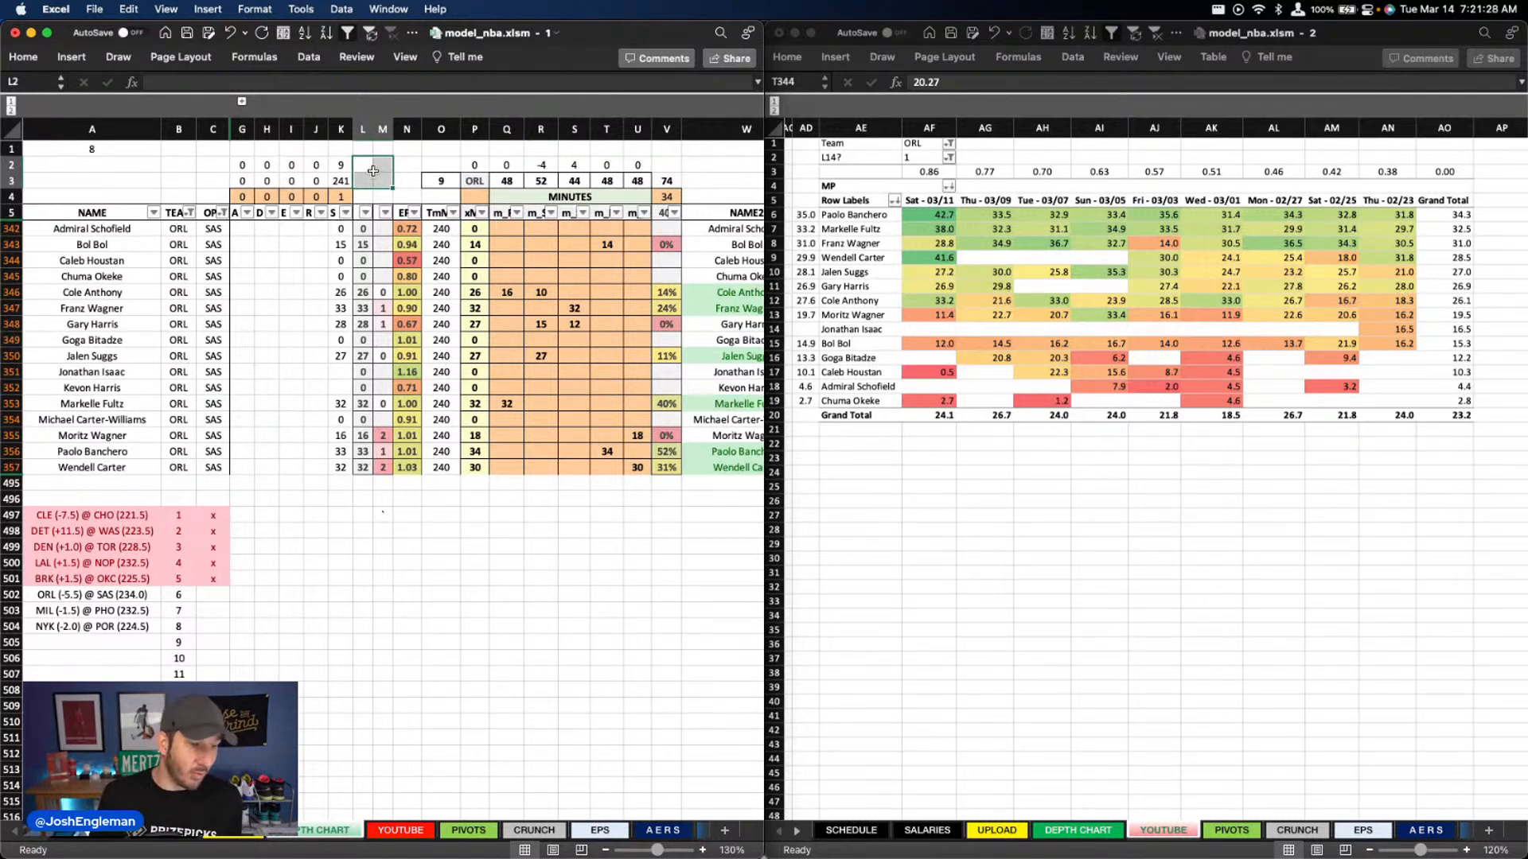
click(501, 230)
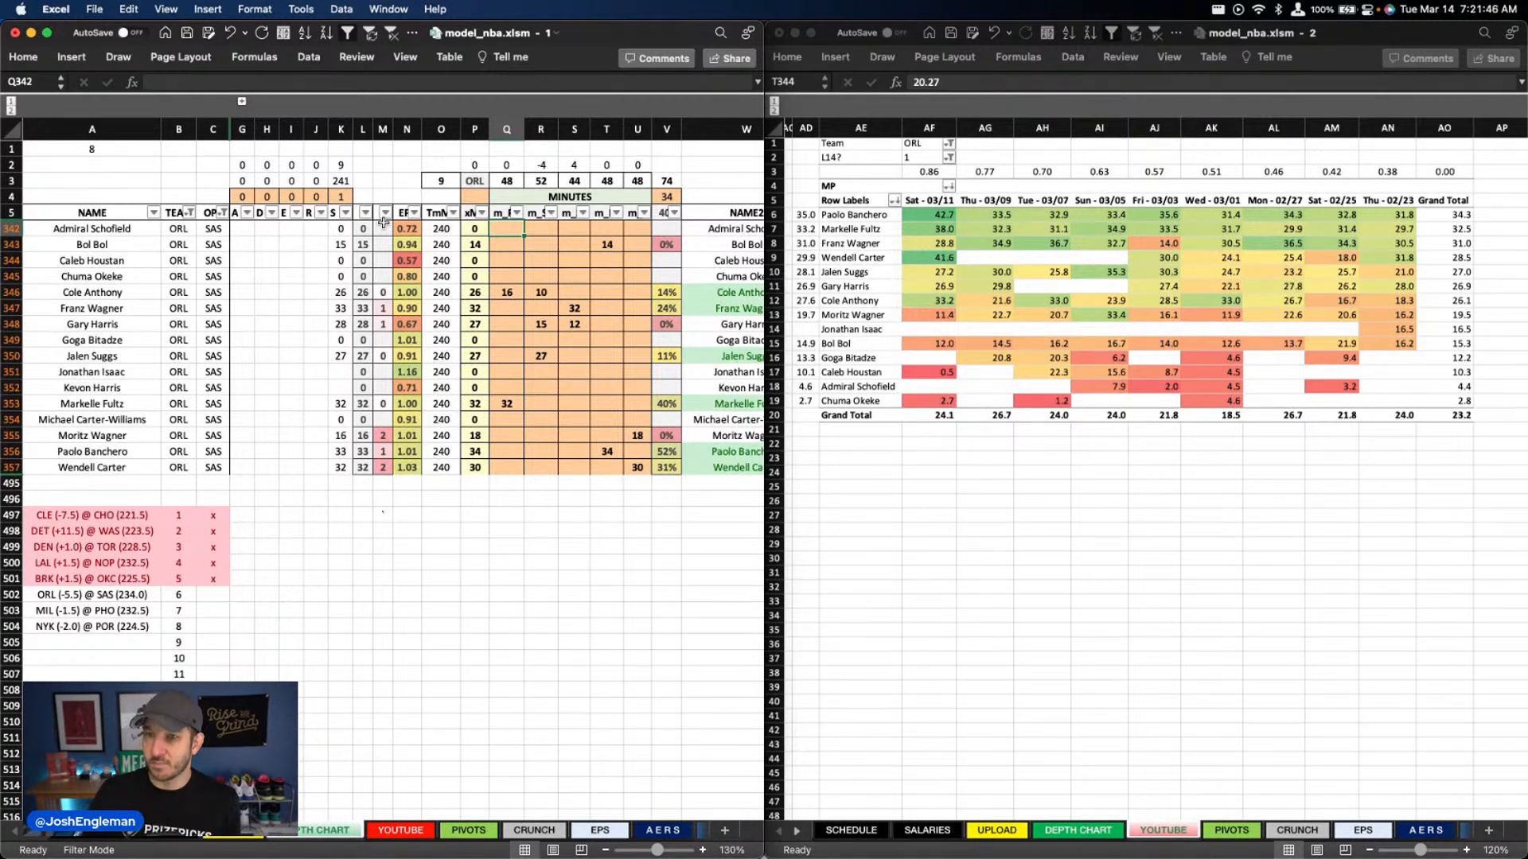
click(409, 180)
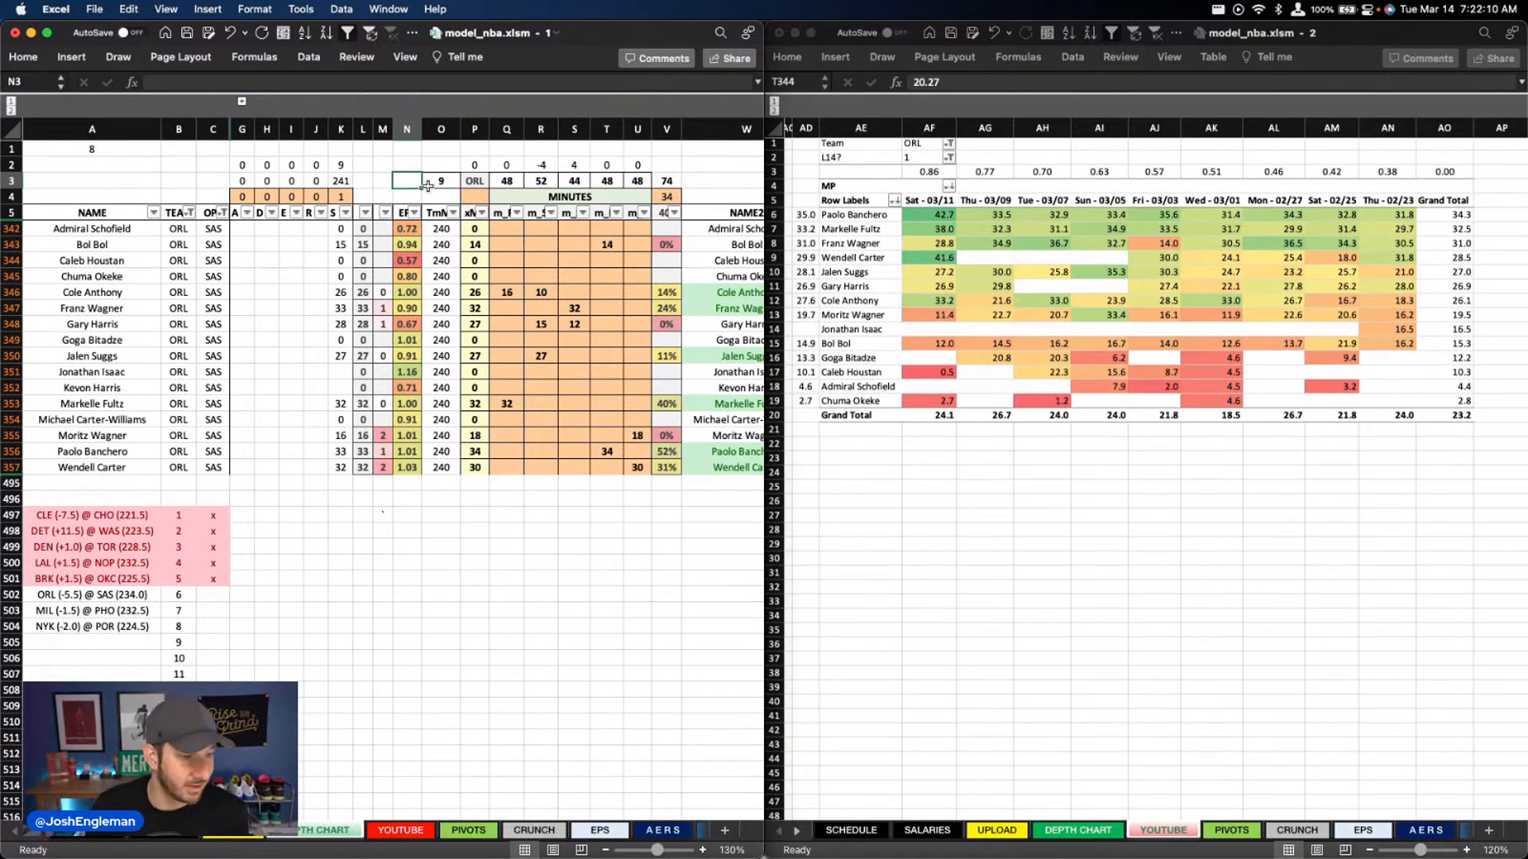
click(382, 150)
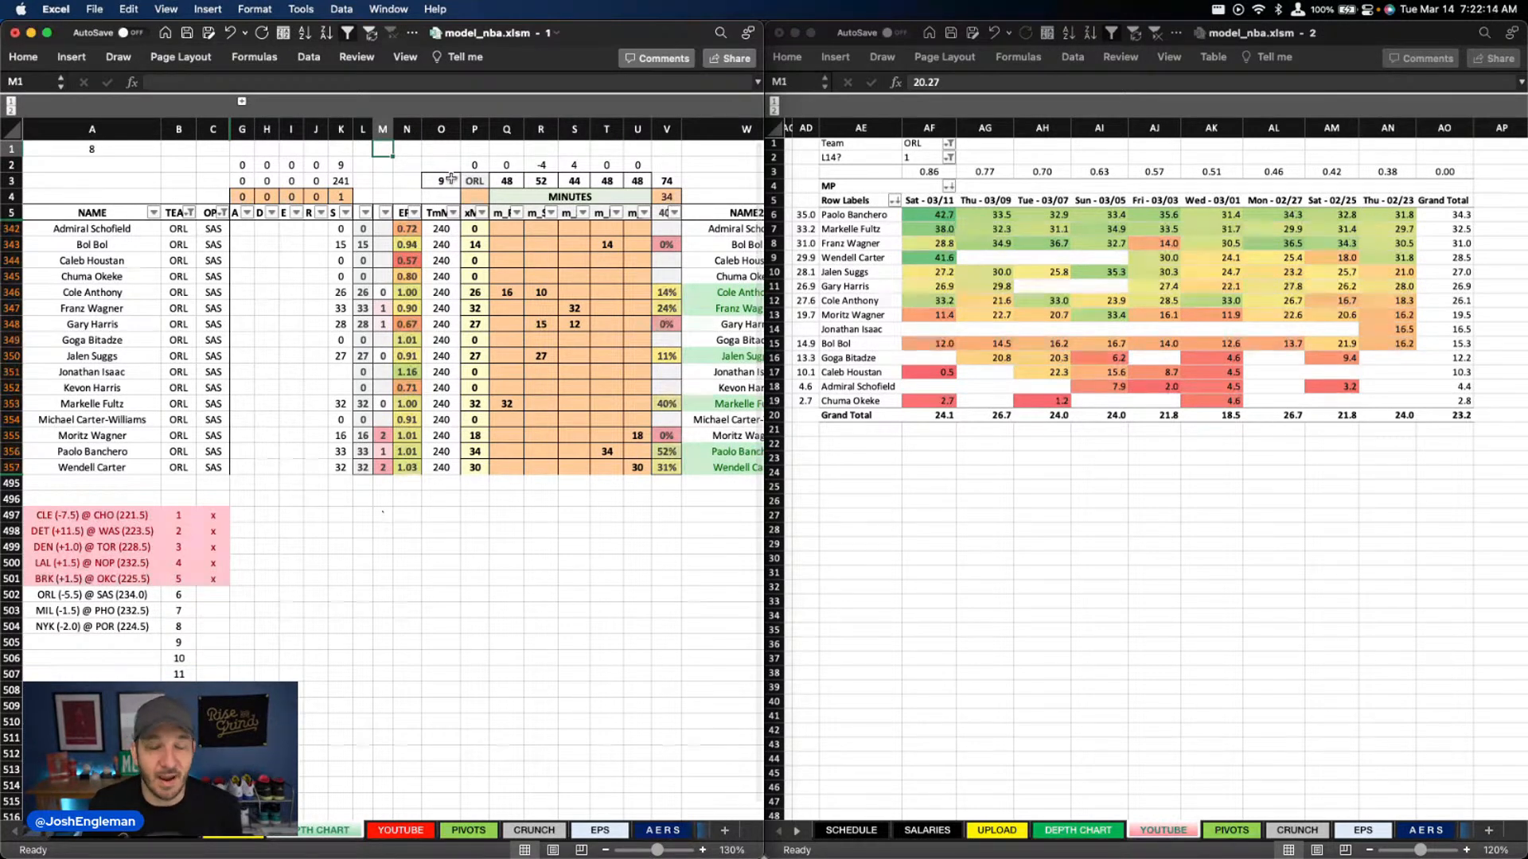
click(414, 151)
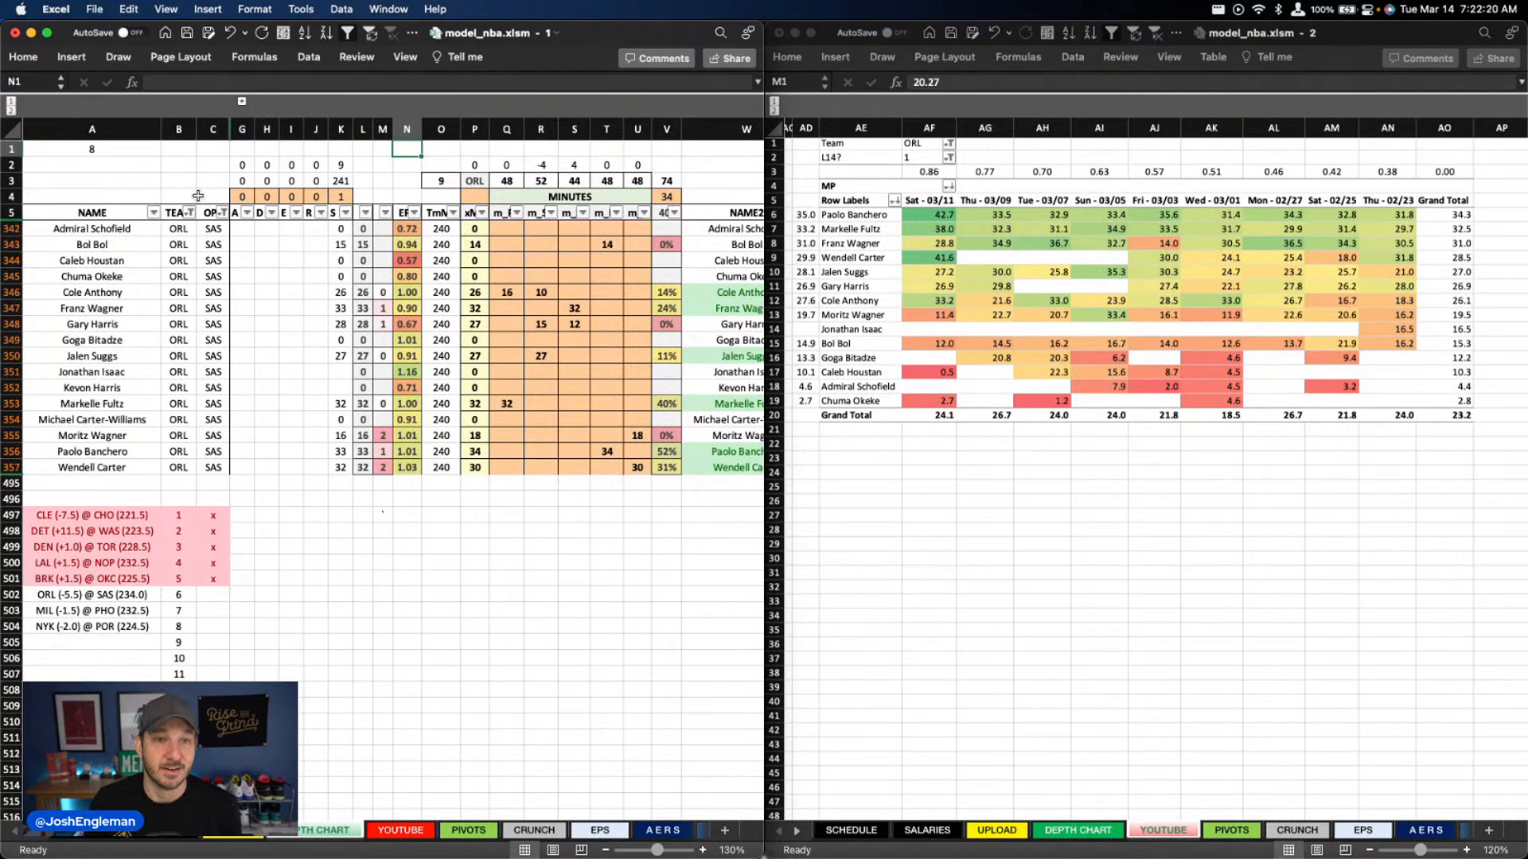
drag(363, 150, 402, 195)
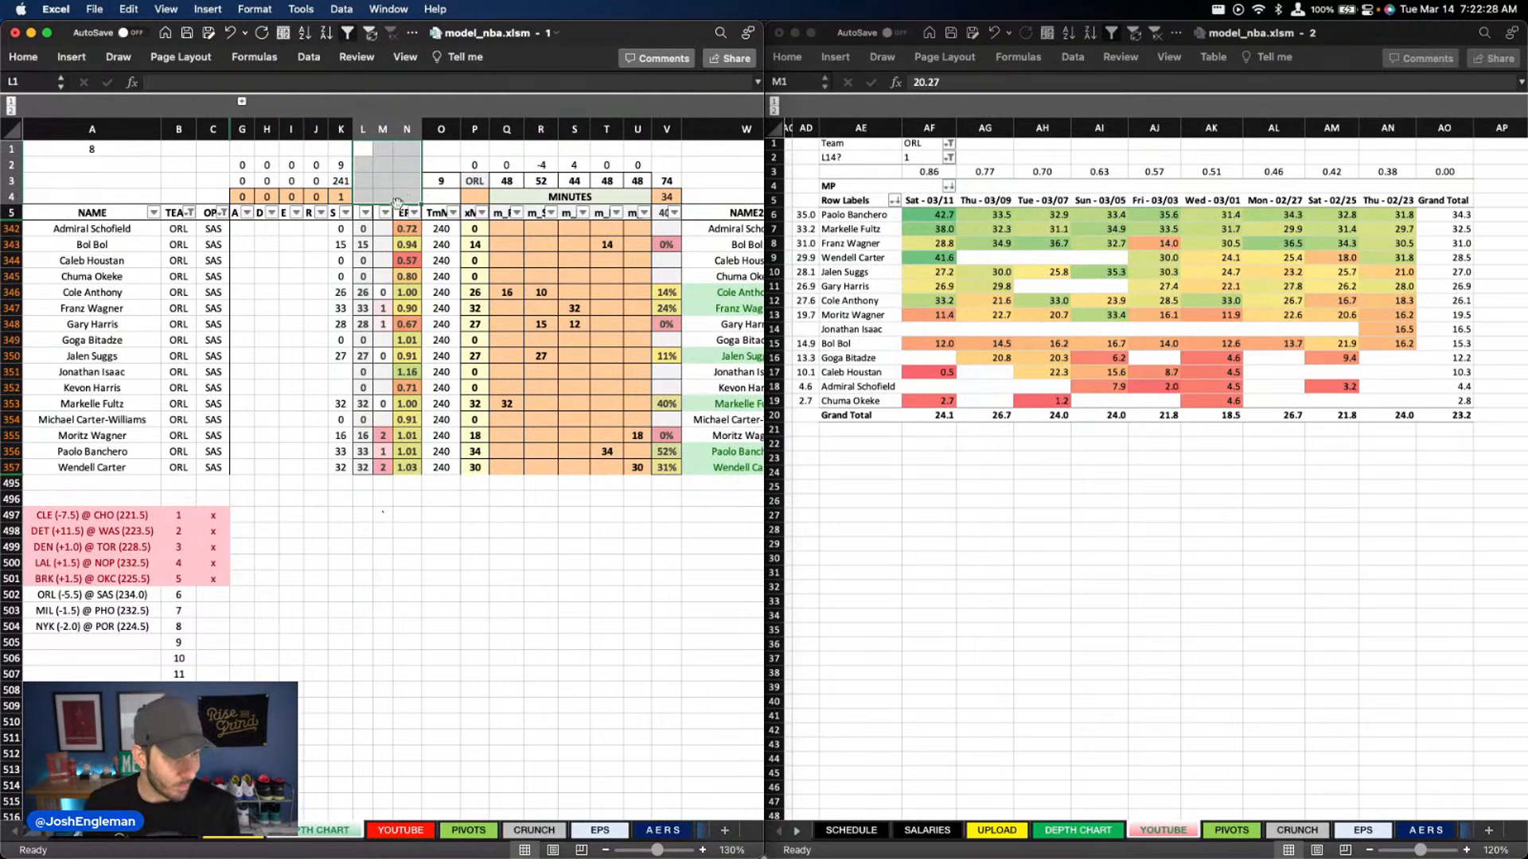
click(475, 450)
click(363, 371)
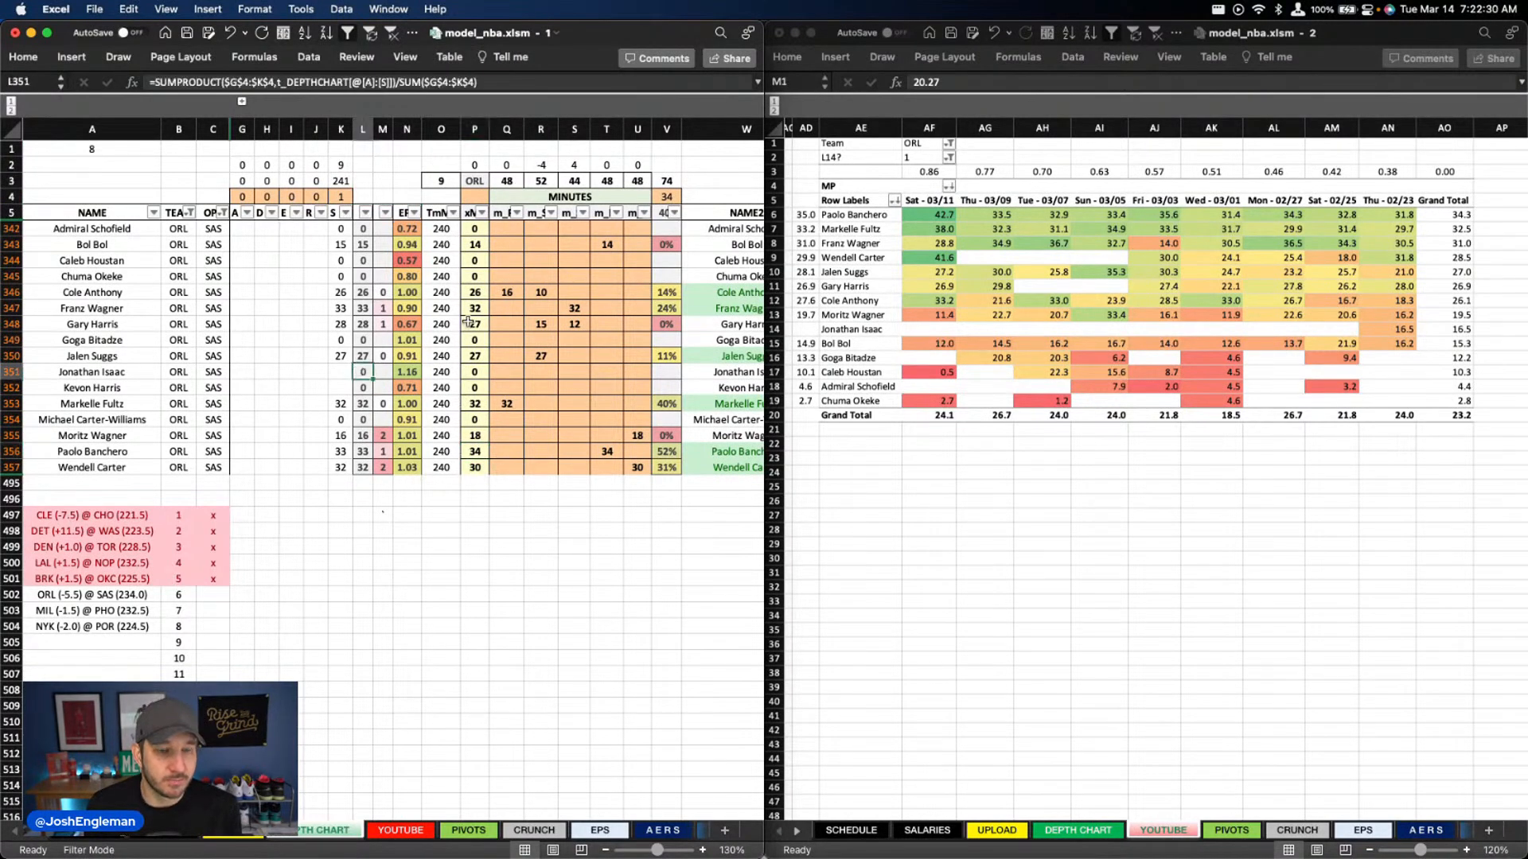
Filter the depth chart's team column to SAS and set the game-by-game minutes pivot's Team filter to SAS
click(191, 212)
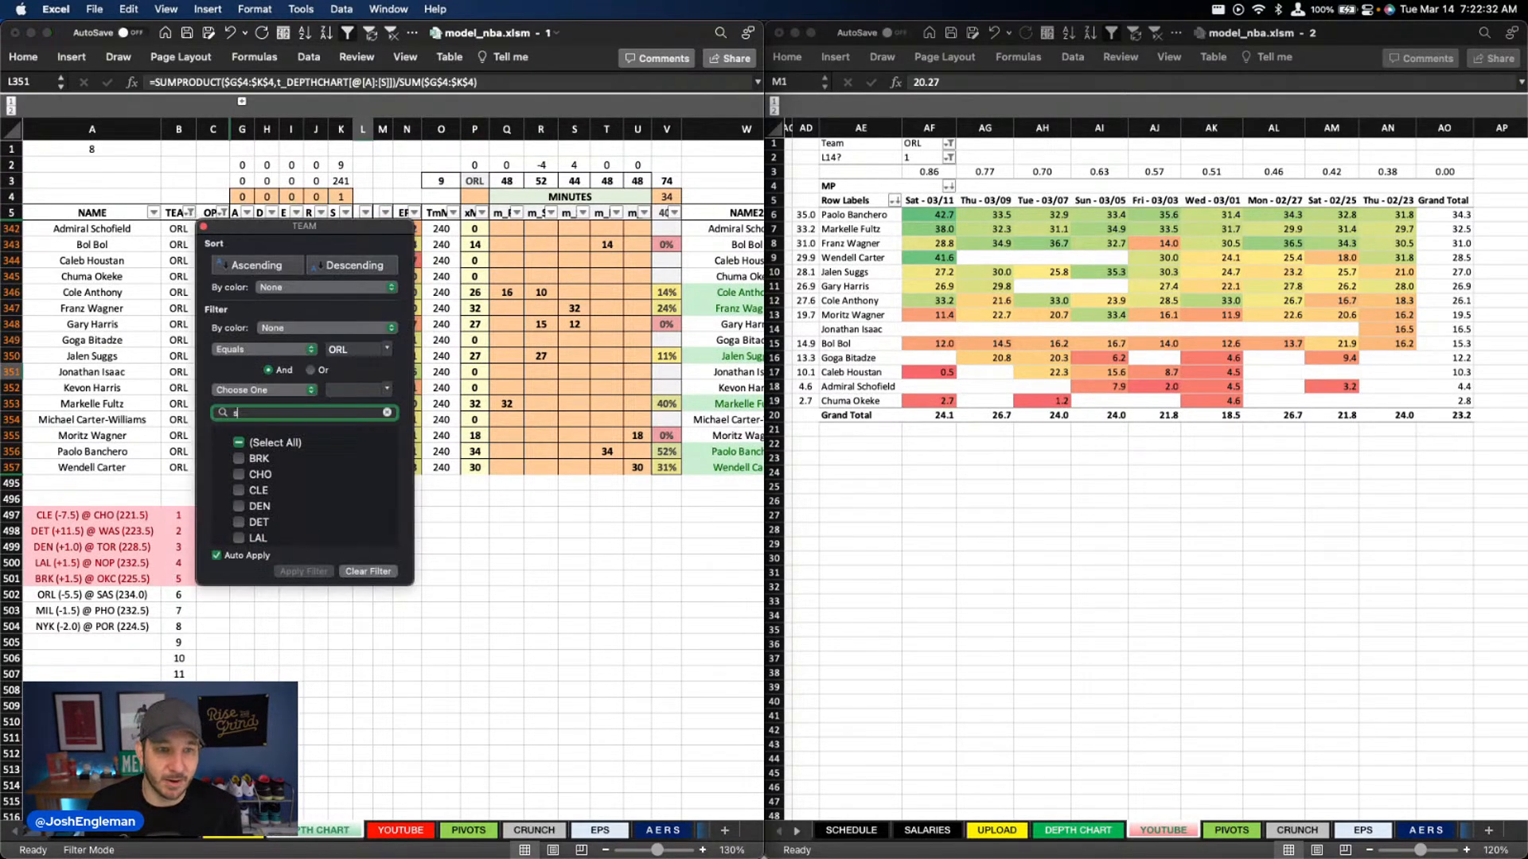
text(sas)
click(923, 145)
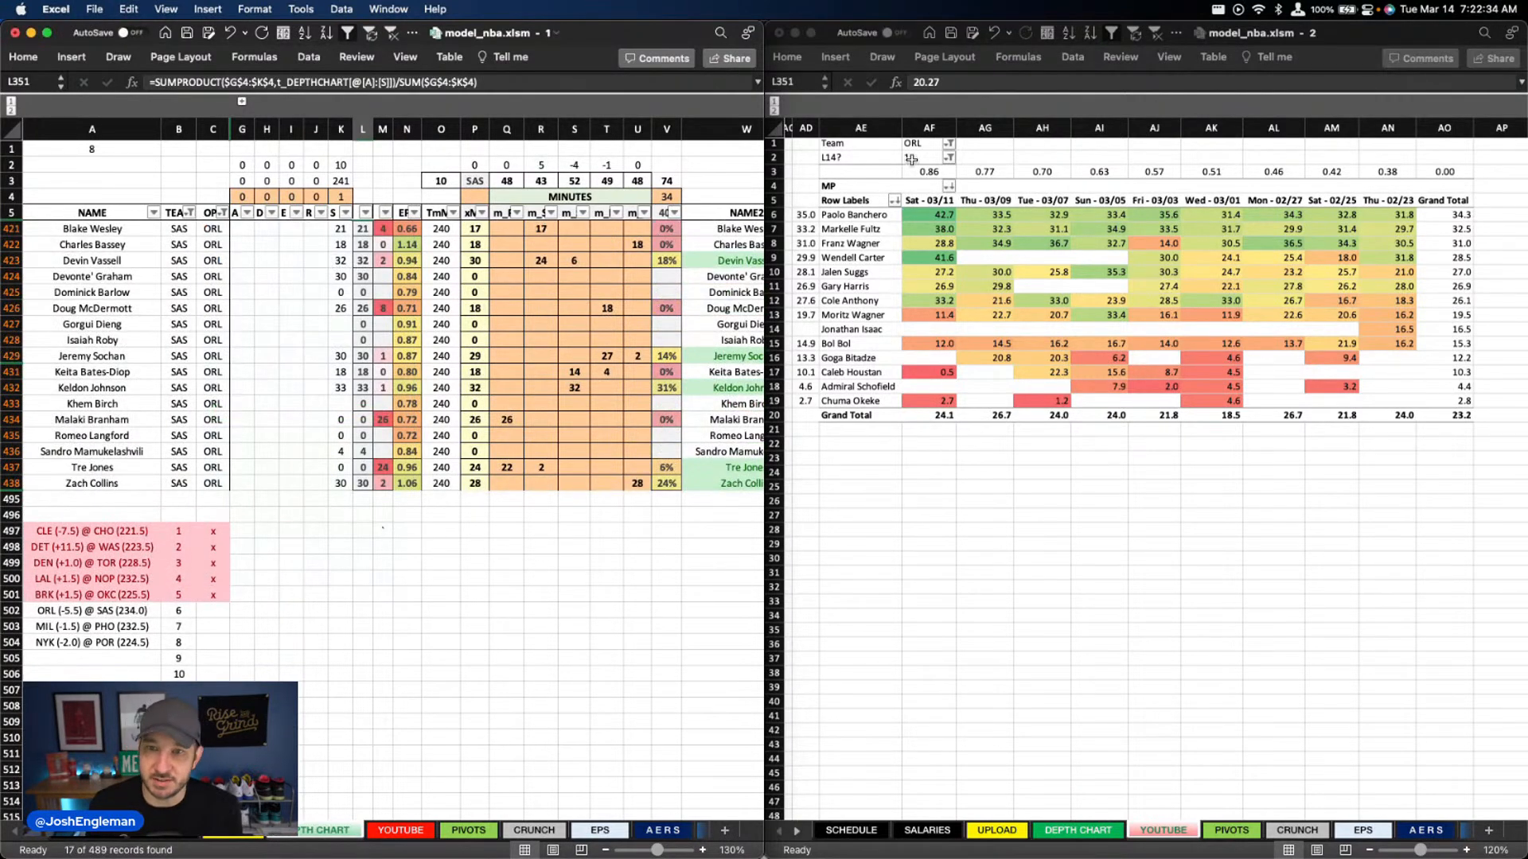
text(sas)
key(Tab)
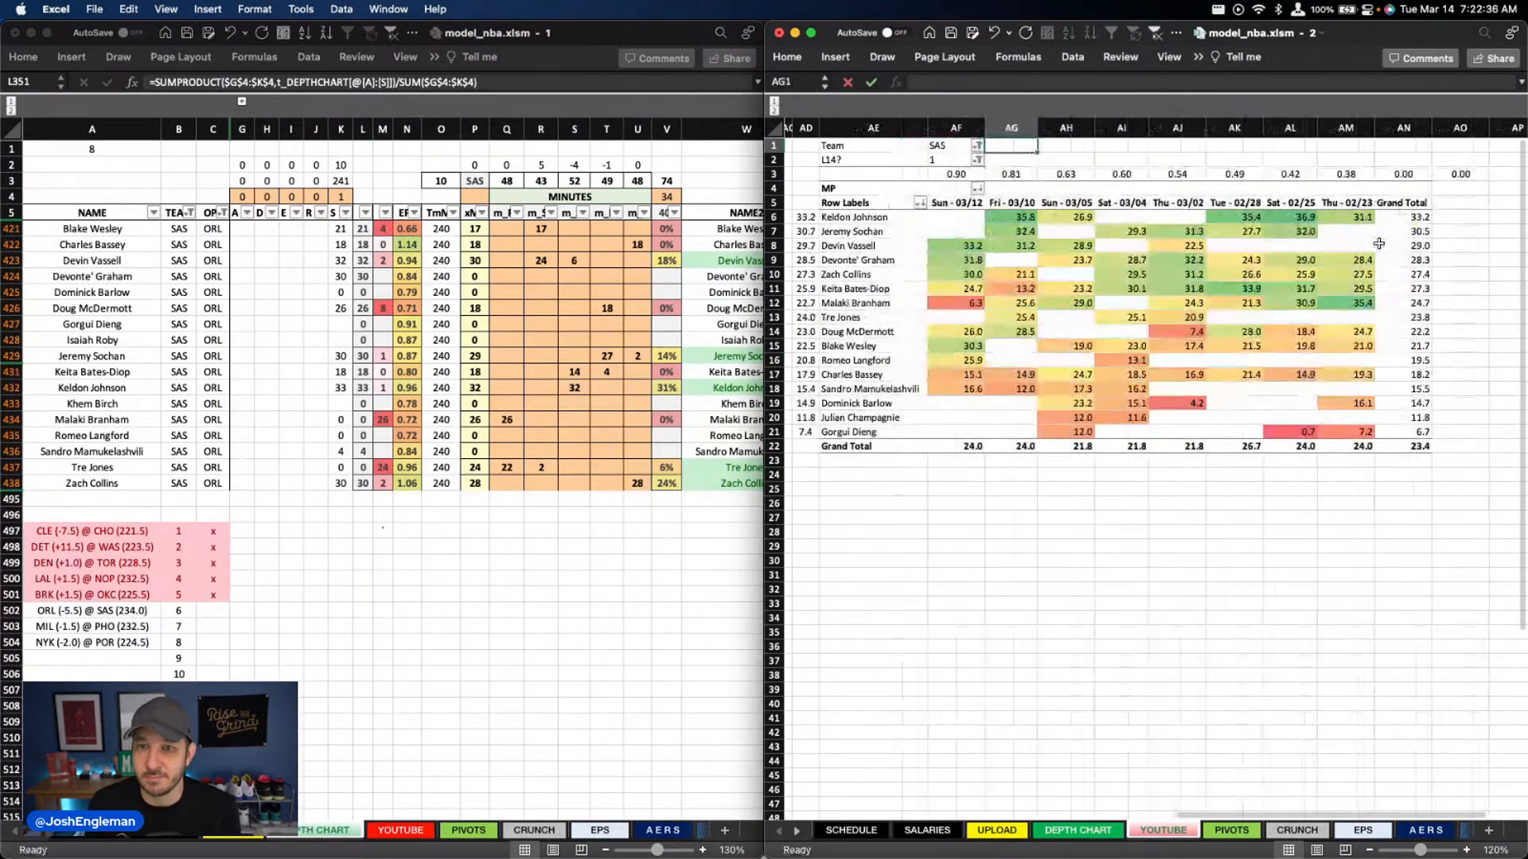
click(706, 255)
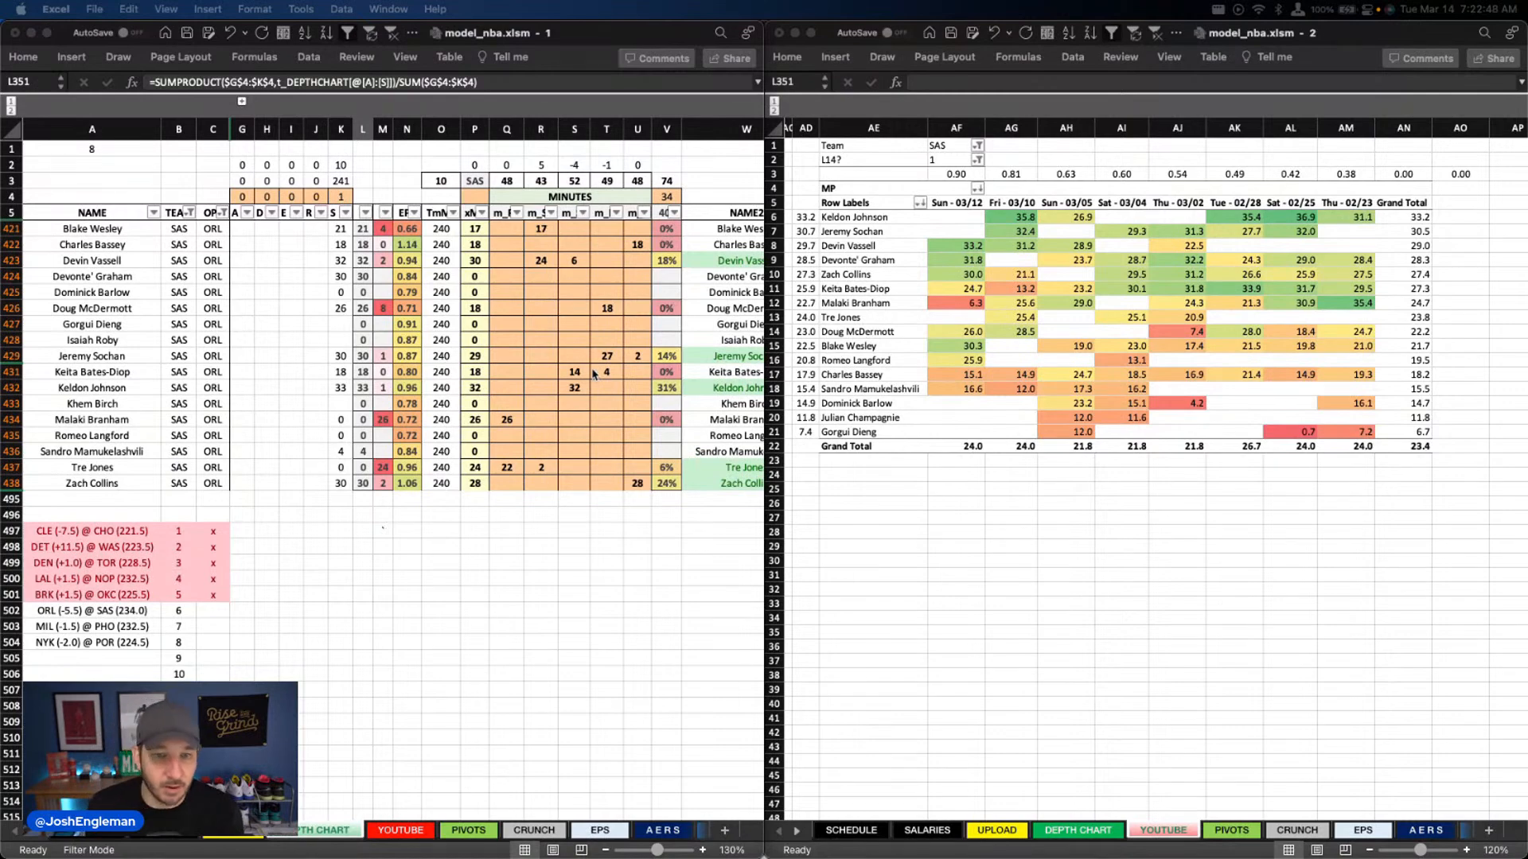
Clear the minutes of Malaki Branham and Tre Jones in columns Q and R
click(506, 436)
drag(509, 419, 560, 461)
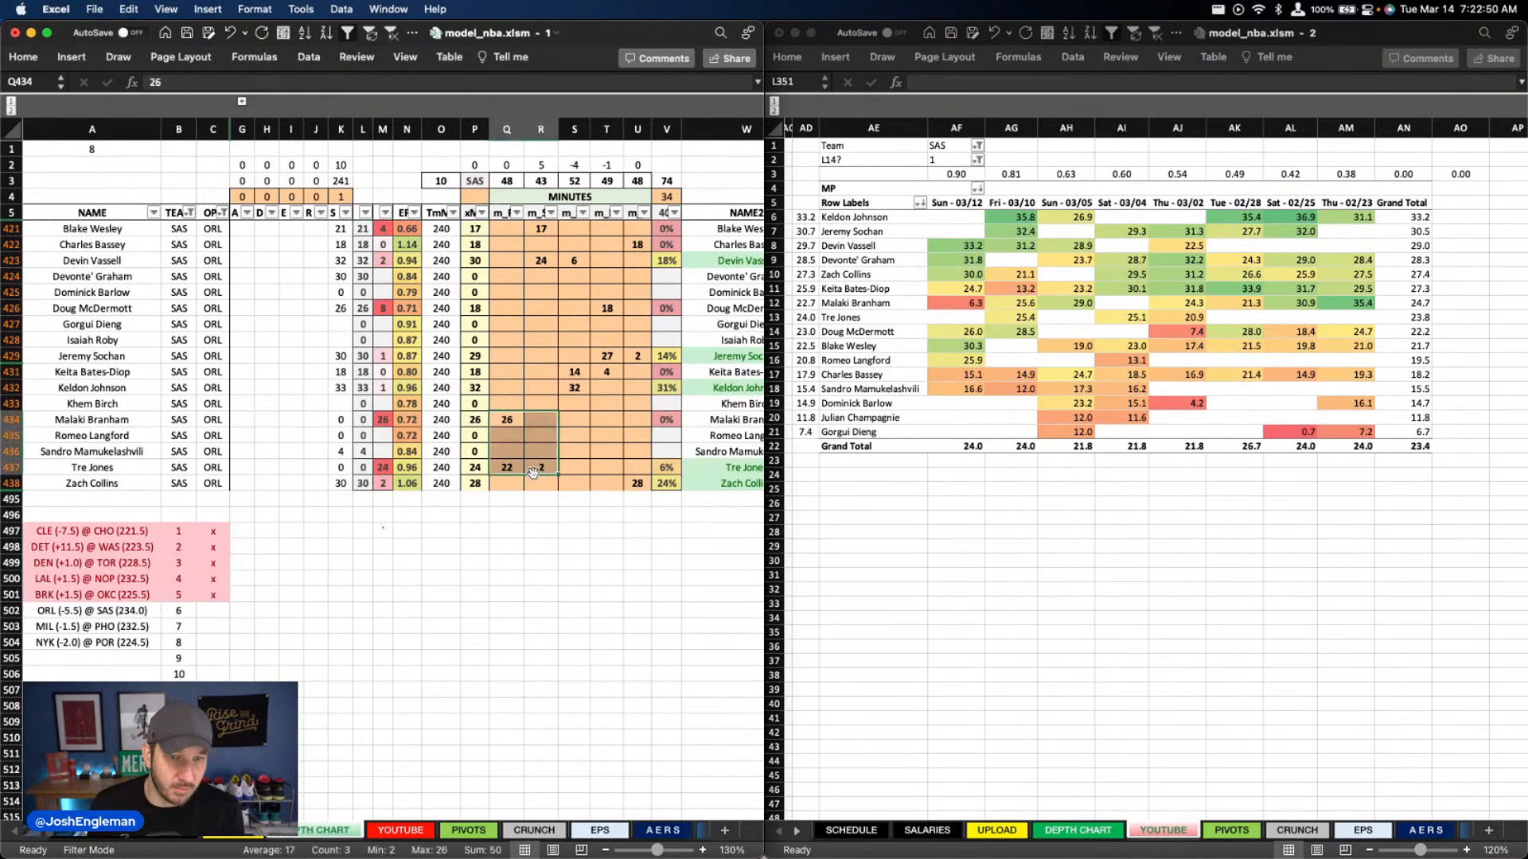
key(Delete)
click(614, 466)
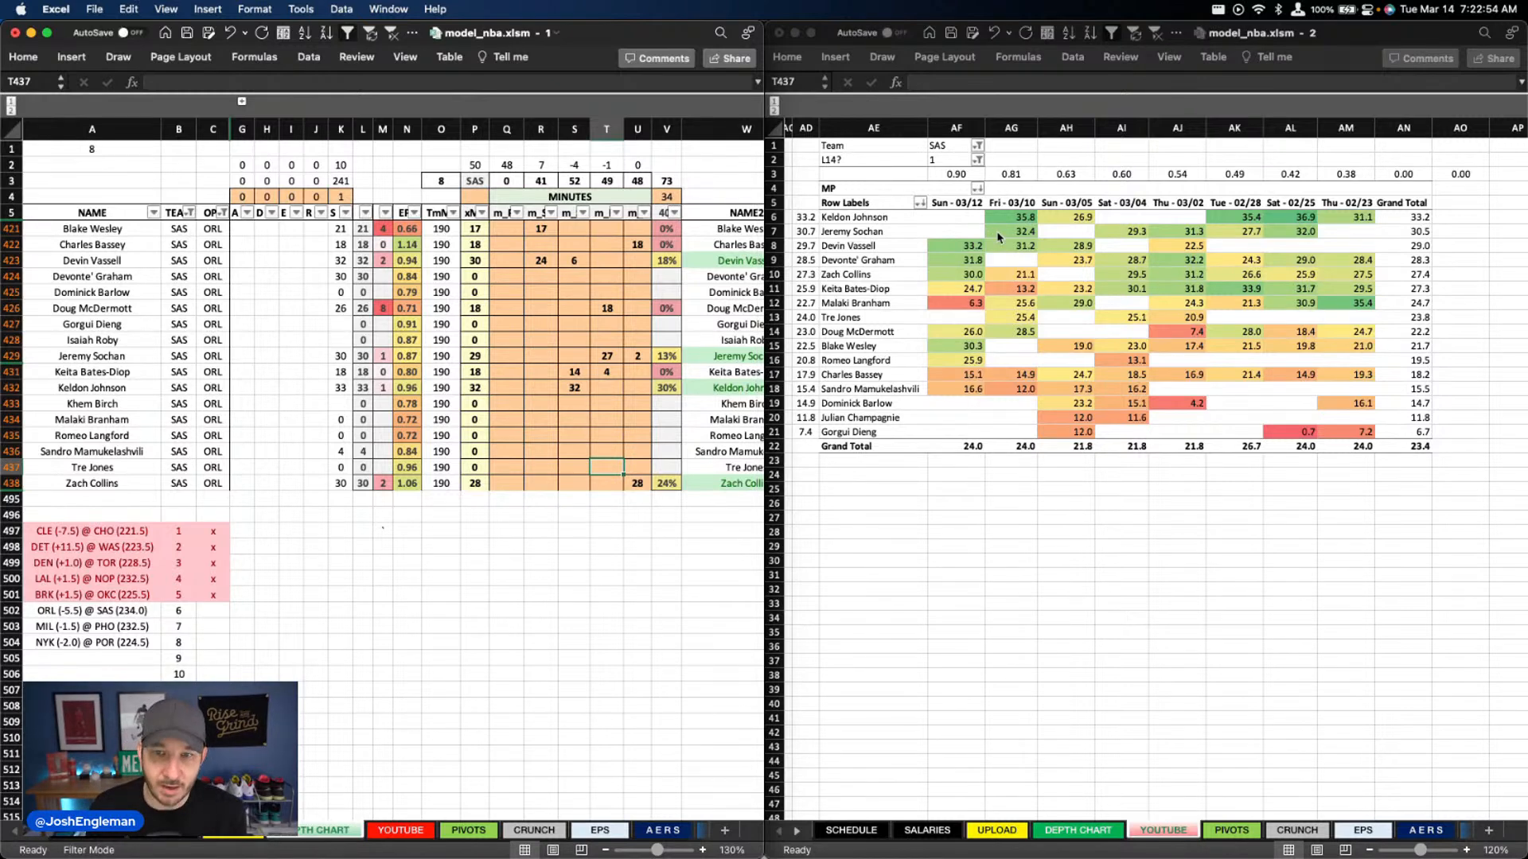
scroll(624, 380, down, 1)
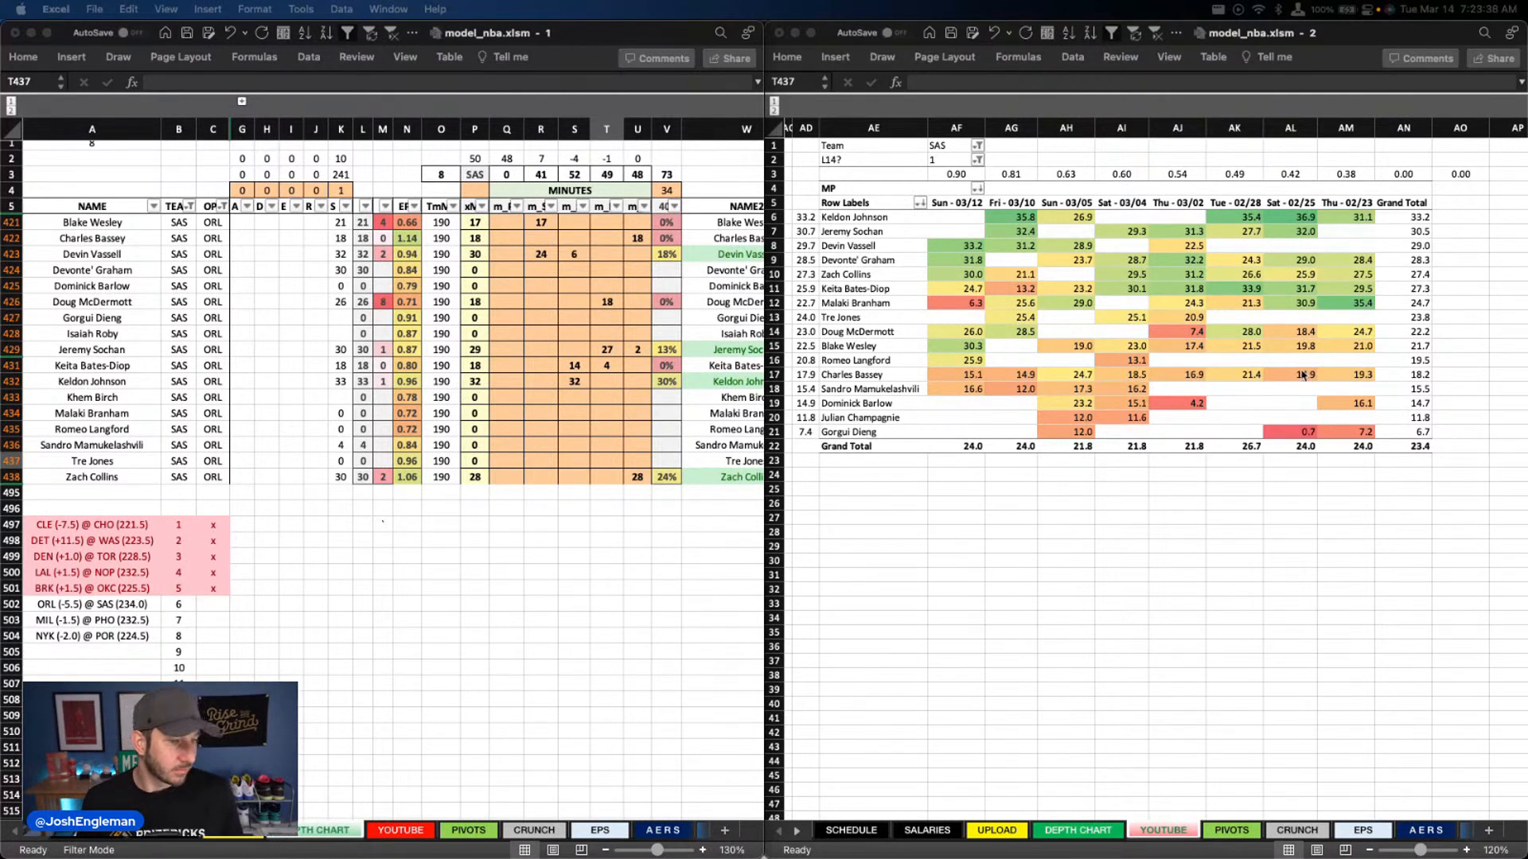
click(699, 253)
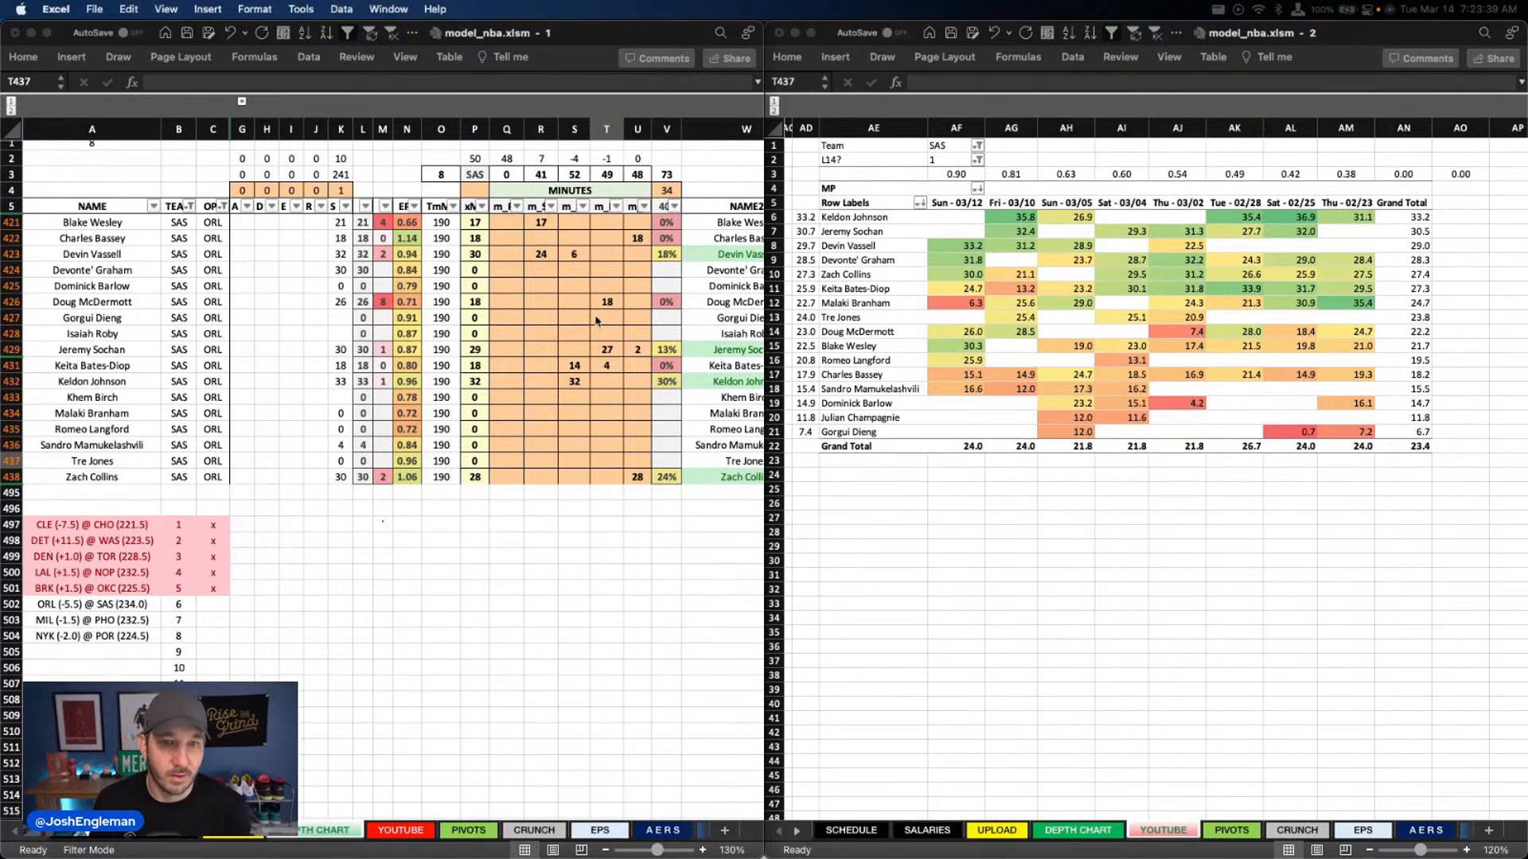
click(633, 265)
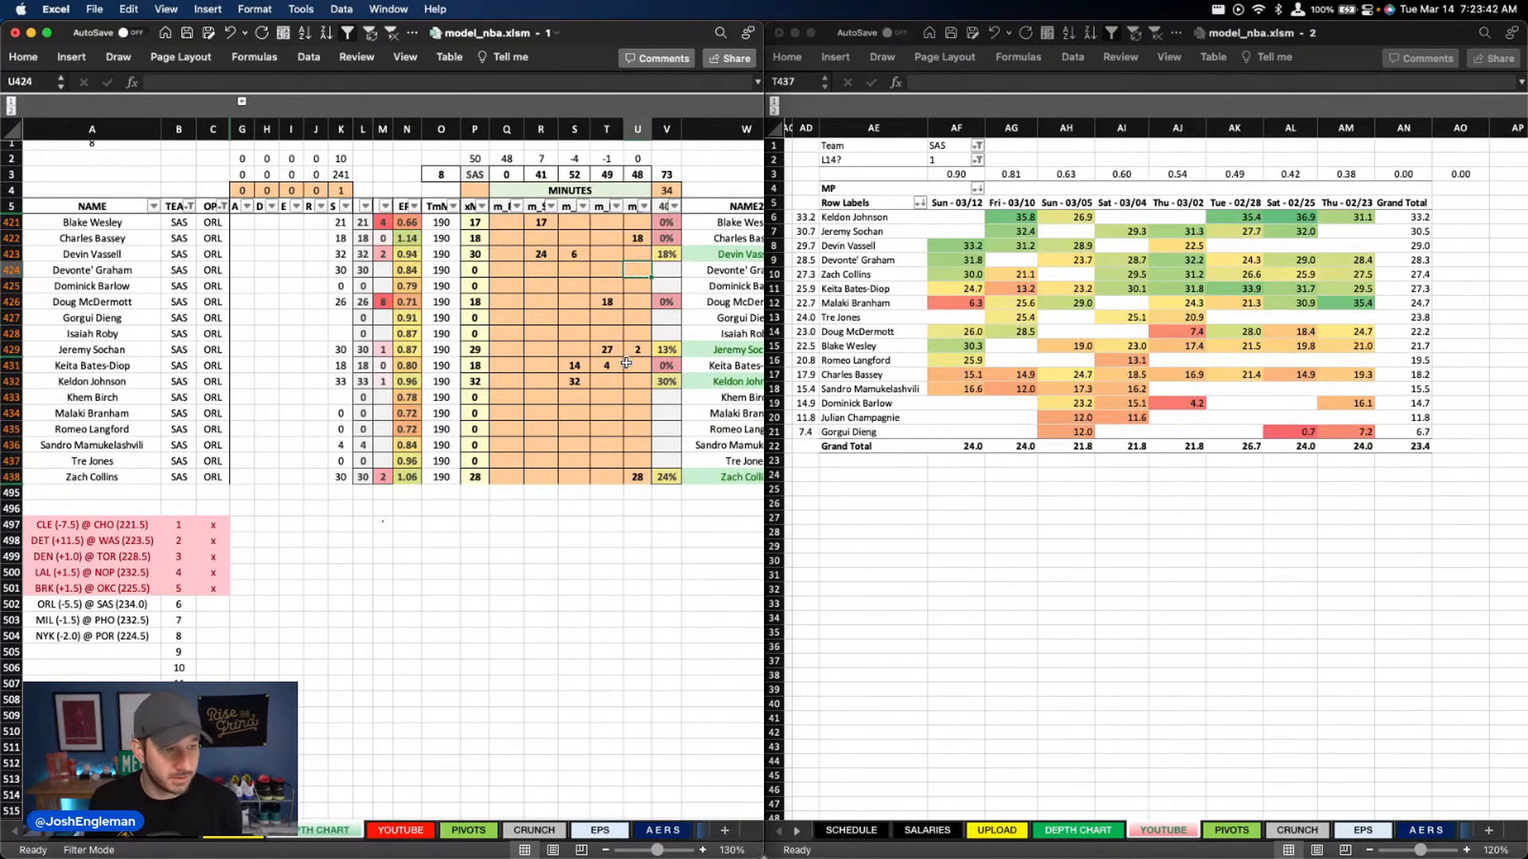
click(638, 301)
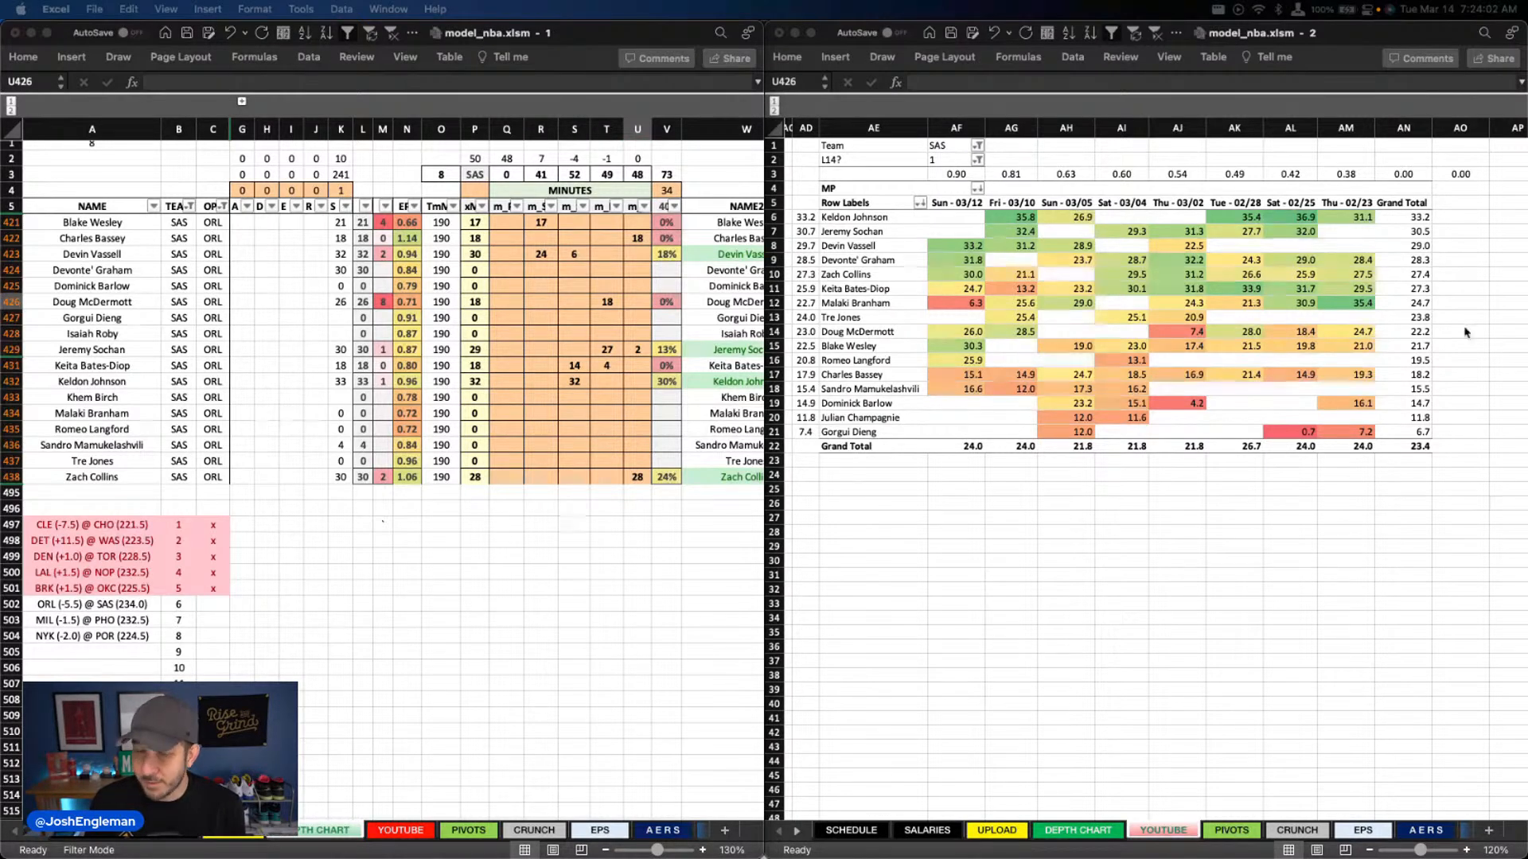
Enter 30 minutes for Devonte' Graham in column Q
click(506, 270)
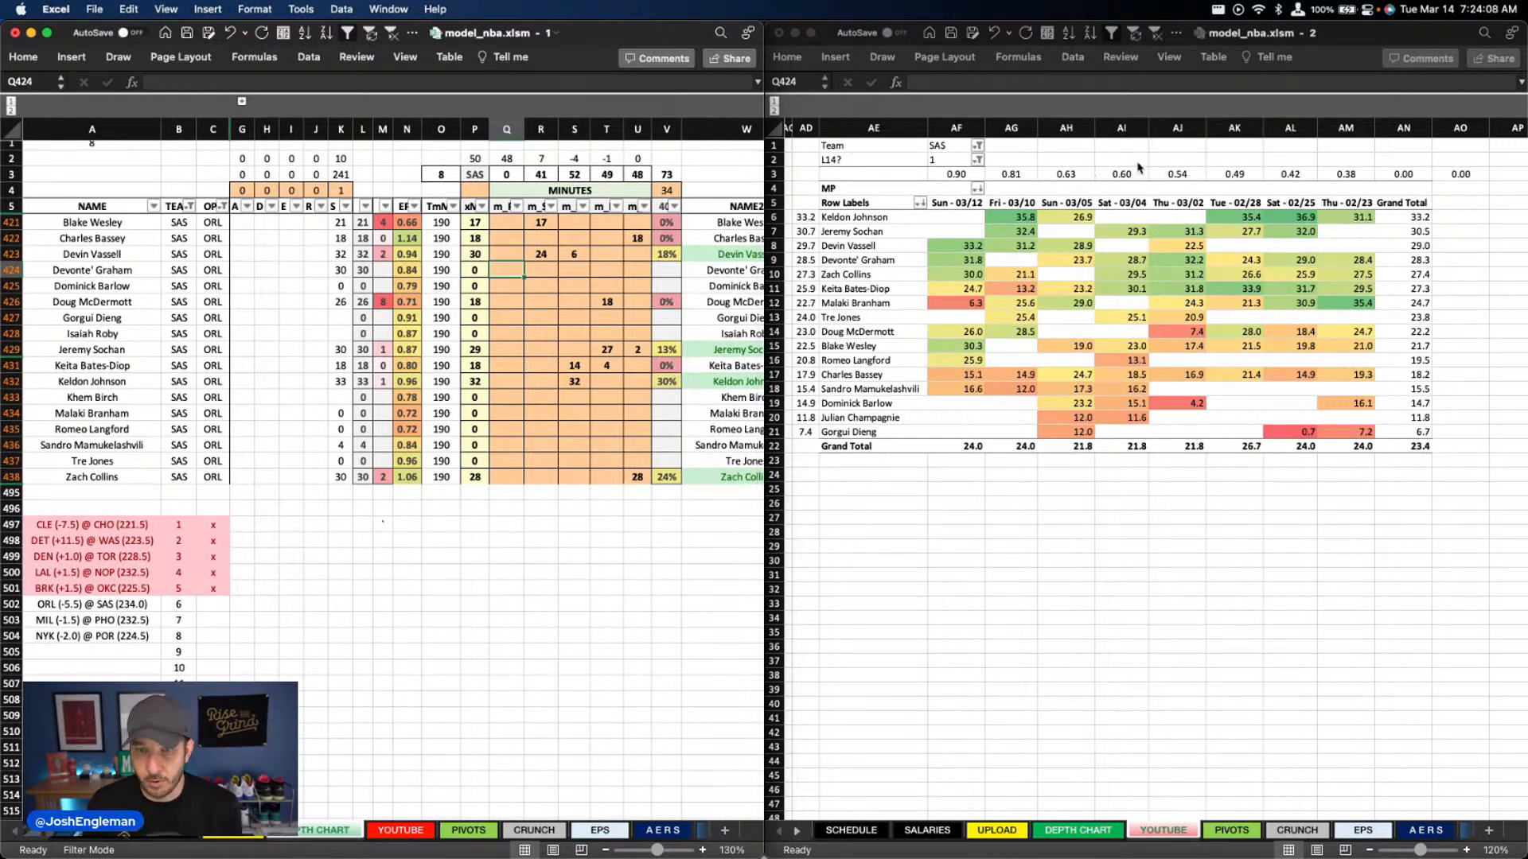
text(30)
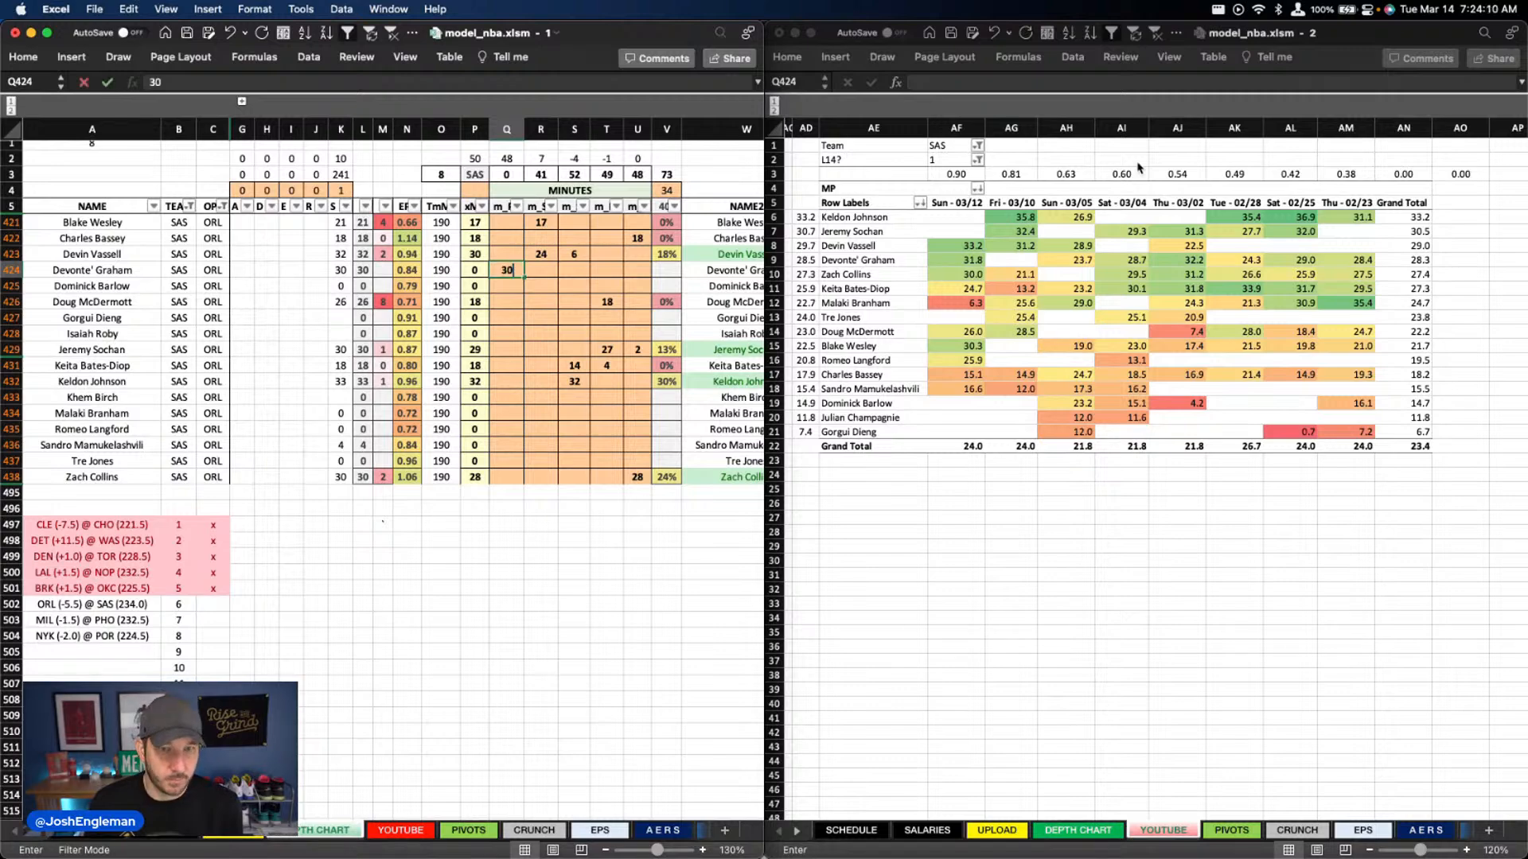
key(Return)
Clear Blake Wesley's minutes in column R and set his minutes in column Q to 18
key(Up)
key(Up)
key(Up)
key(Up)
key(Right)
key(Delete)
key(Left)
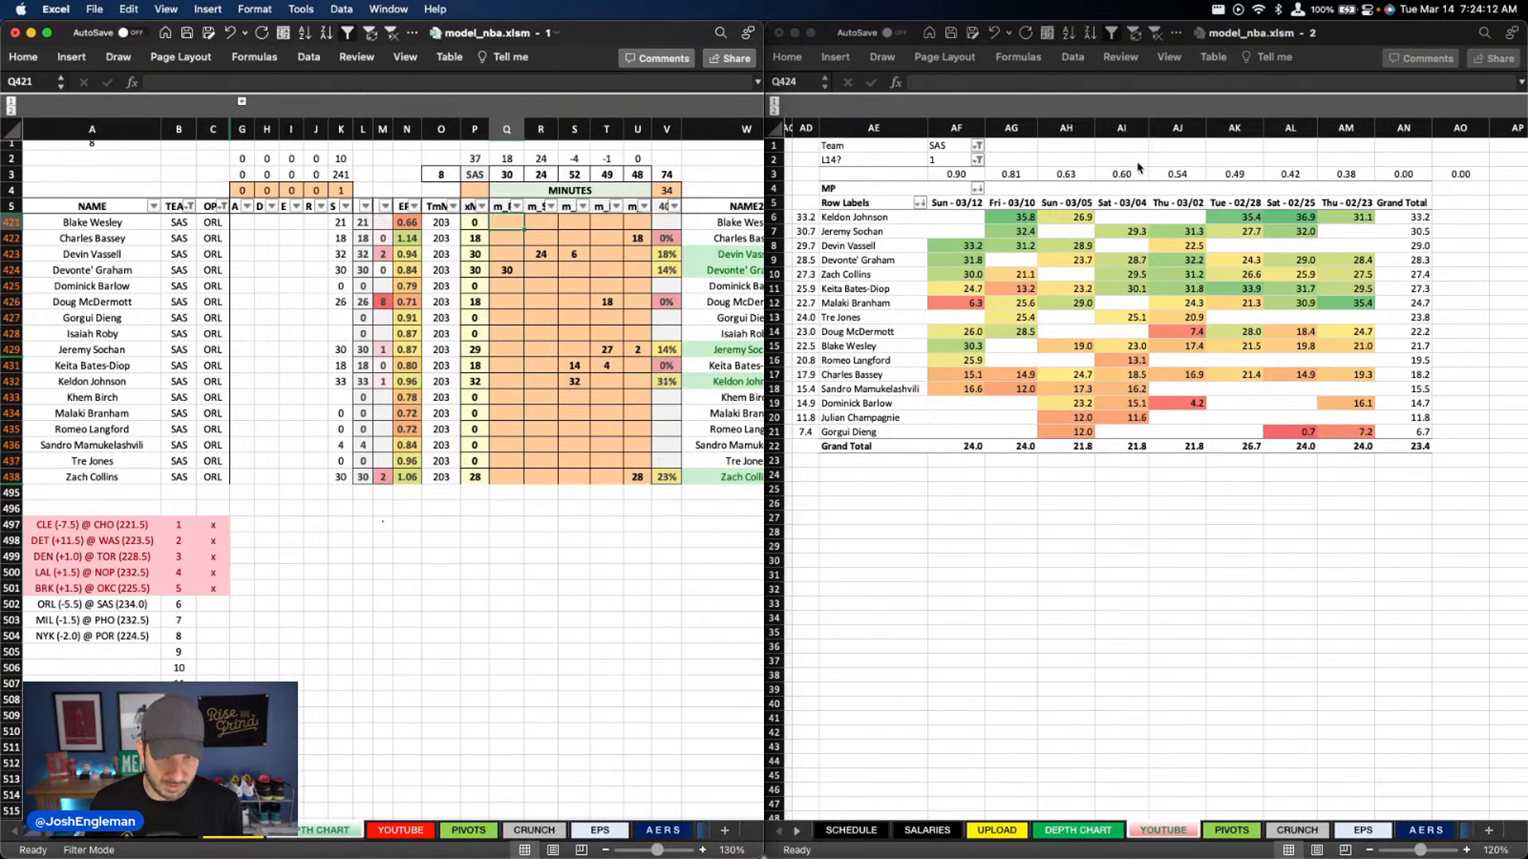
text(18)
key(Return)
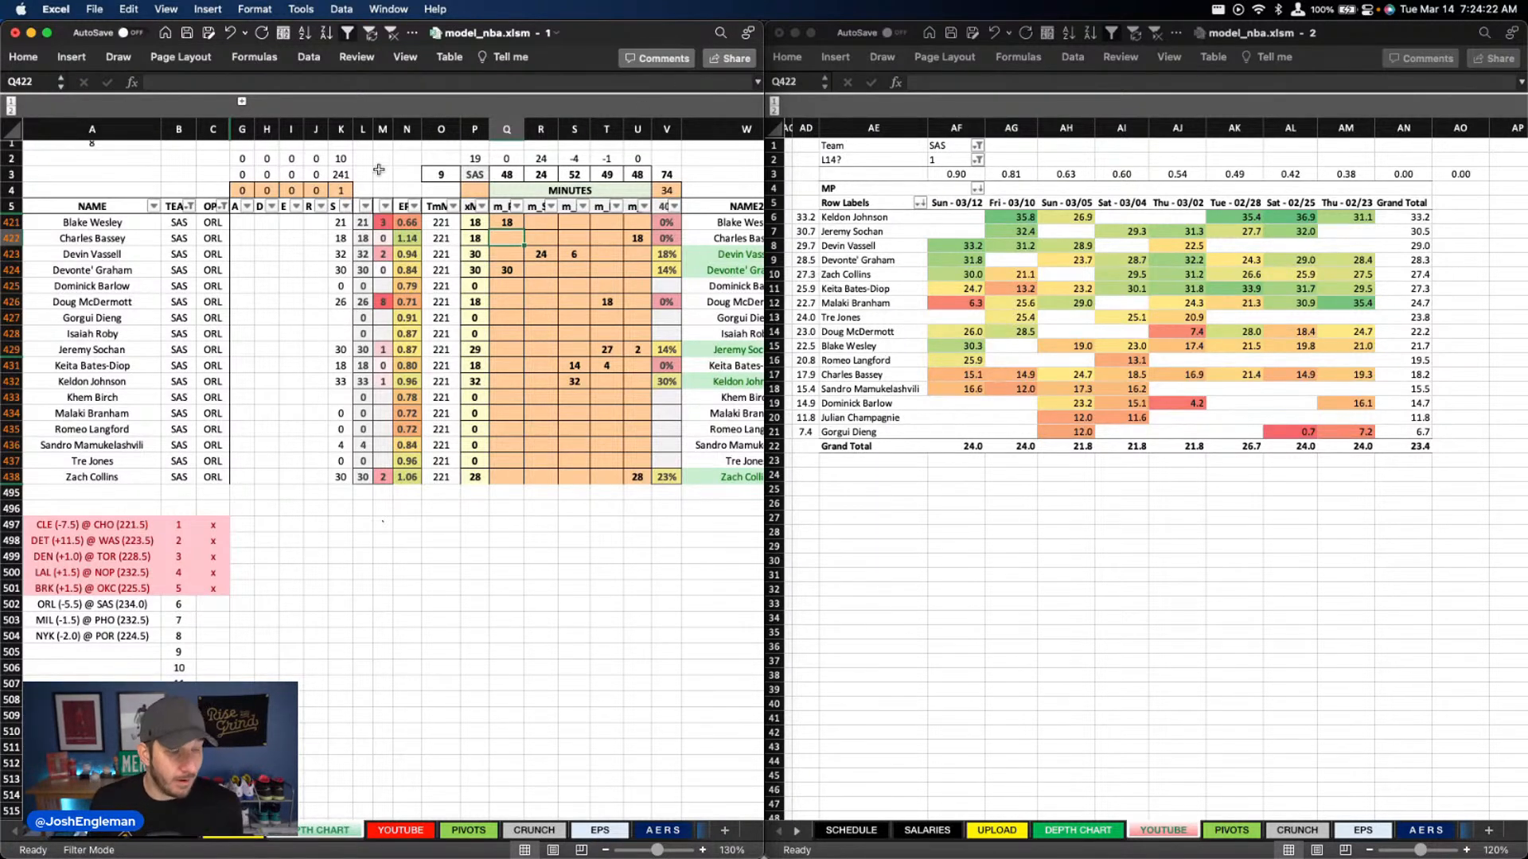
click(572, 275)
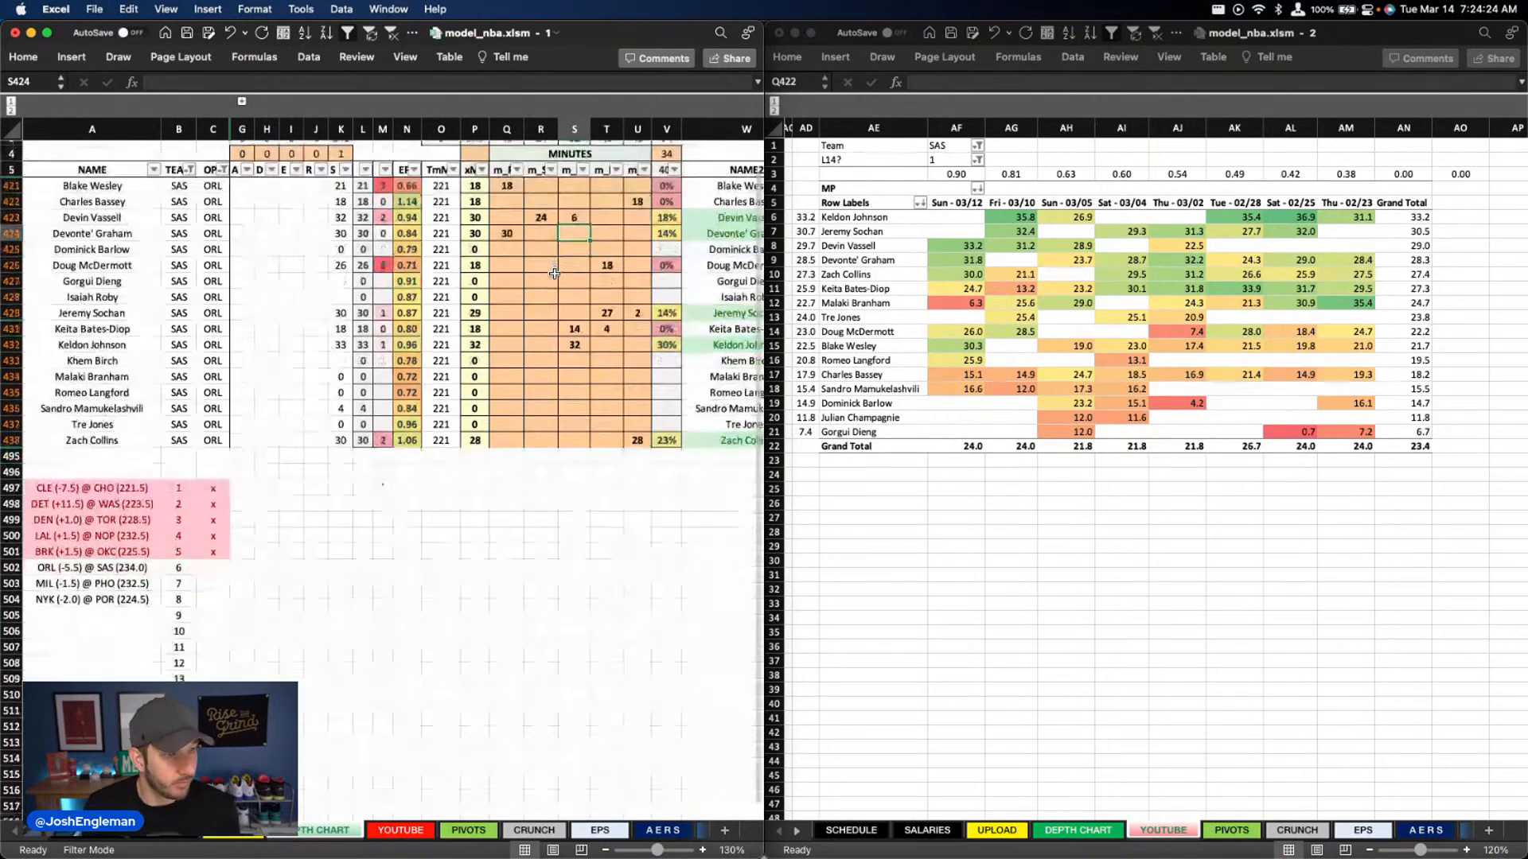
scroll(21, 483, down, 1)
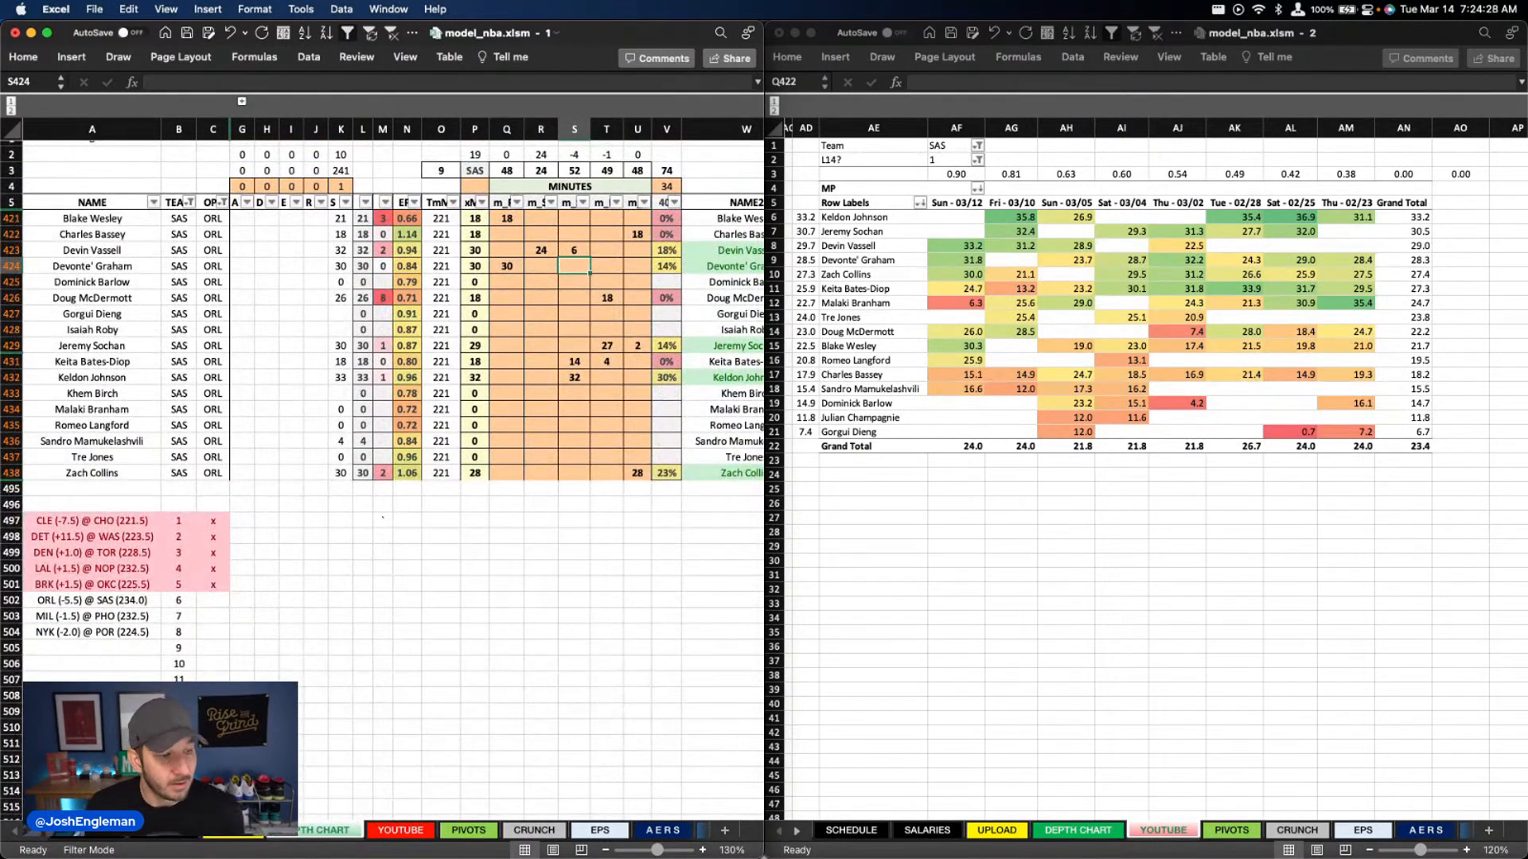
click(606, 310)
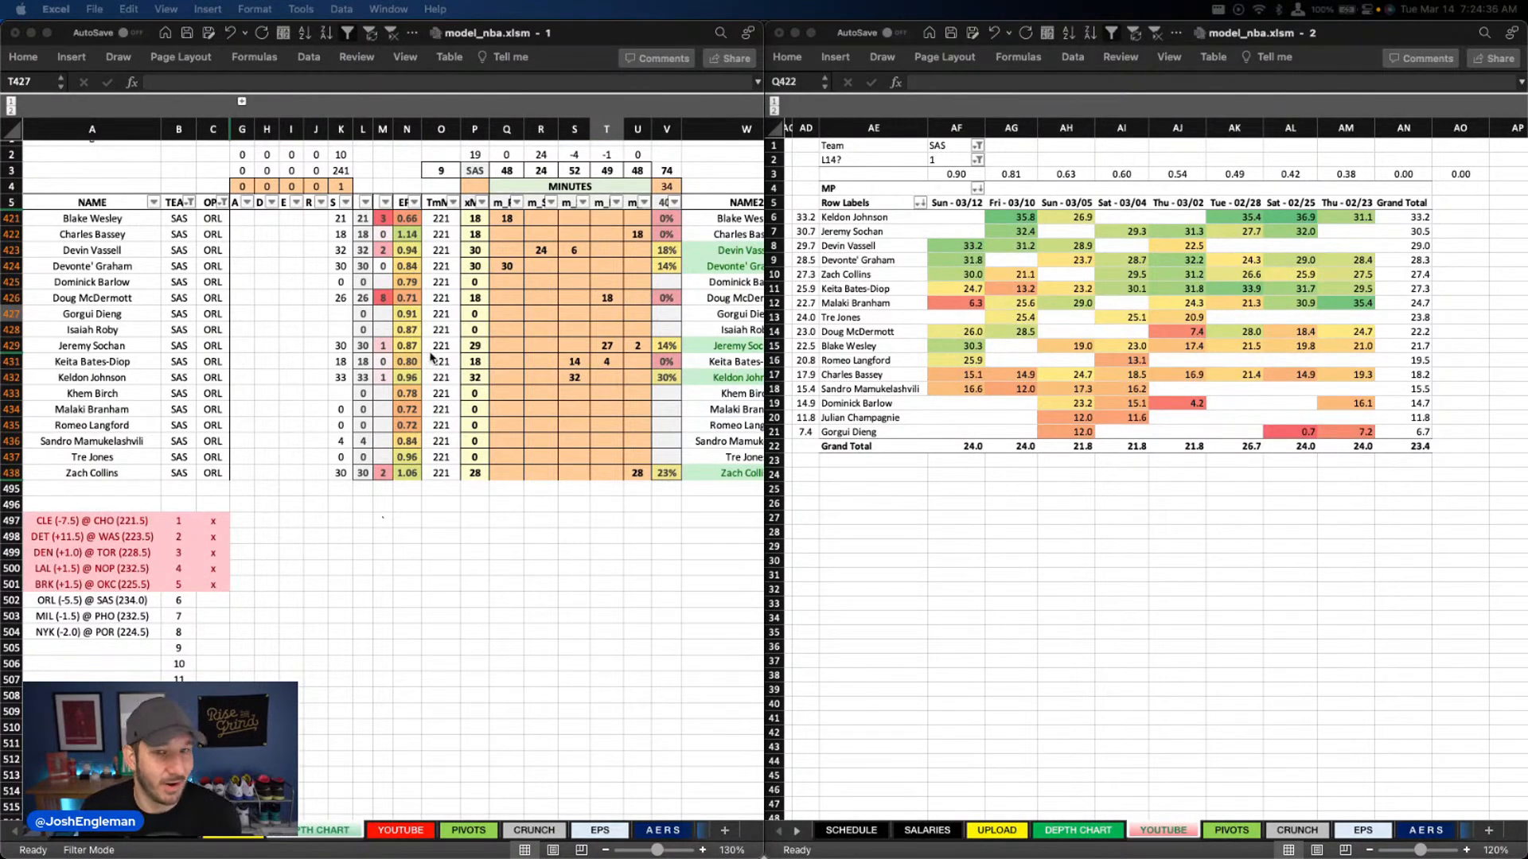
click(466, 343)
click(494, 251)
Set Doug McDermott's minutes in column T to 24
click(541, 249)
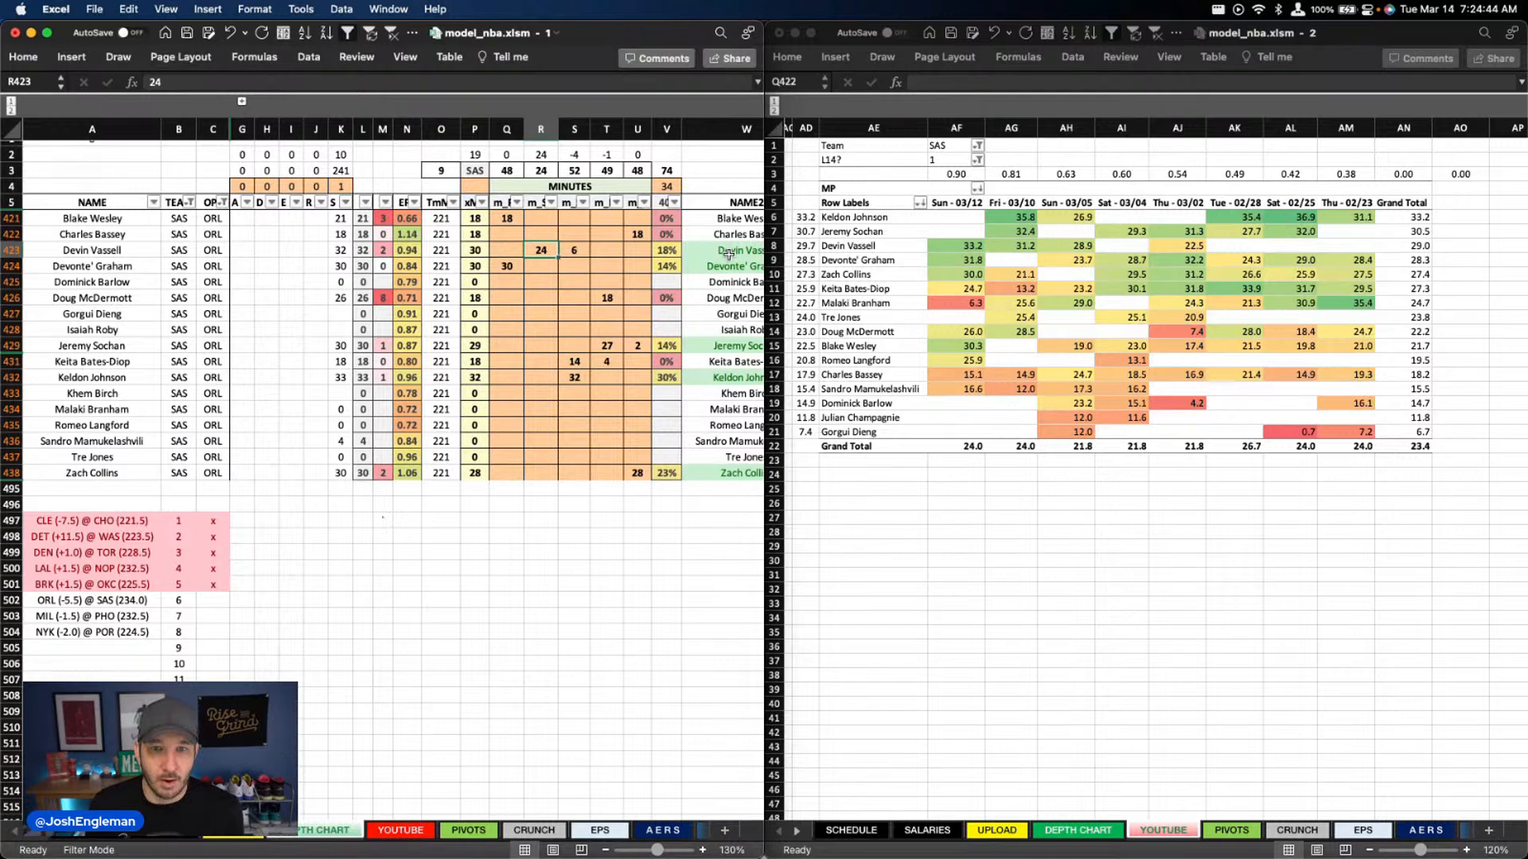
key(Right)
key(Right)
key(Down)
key(Down)
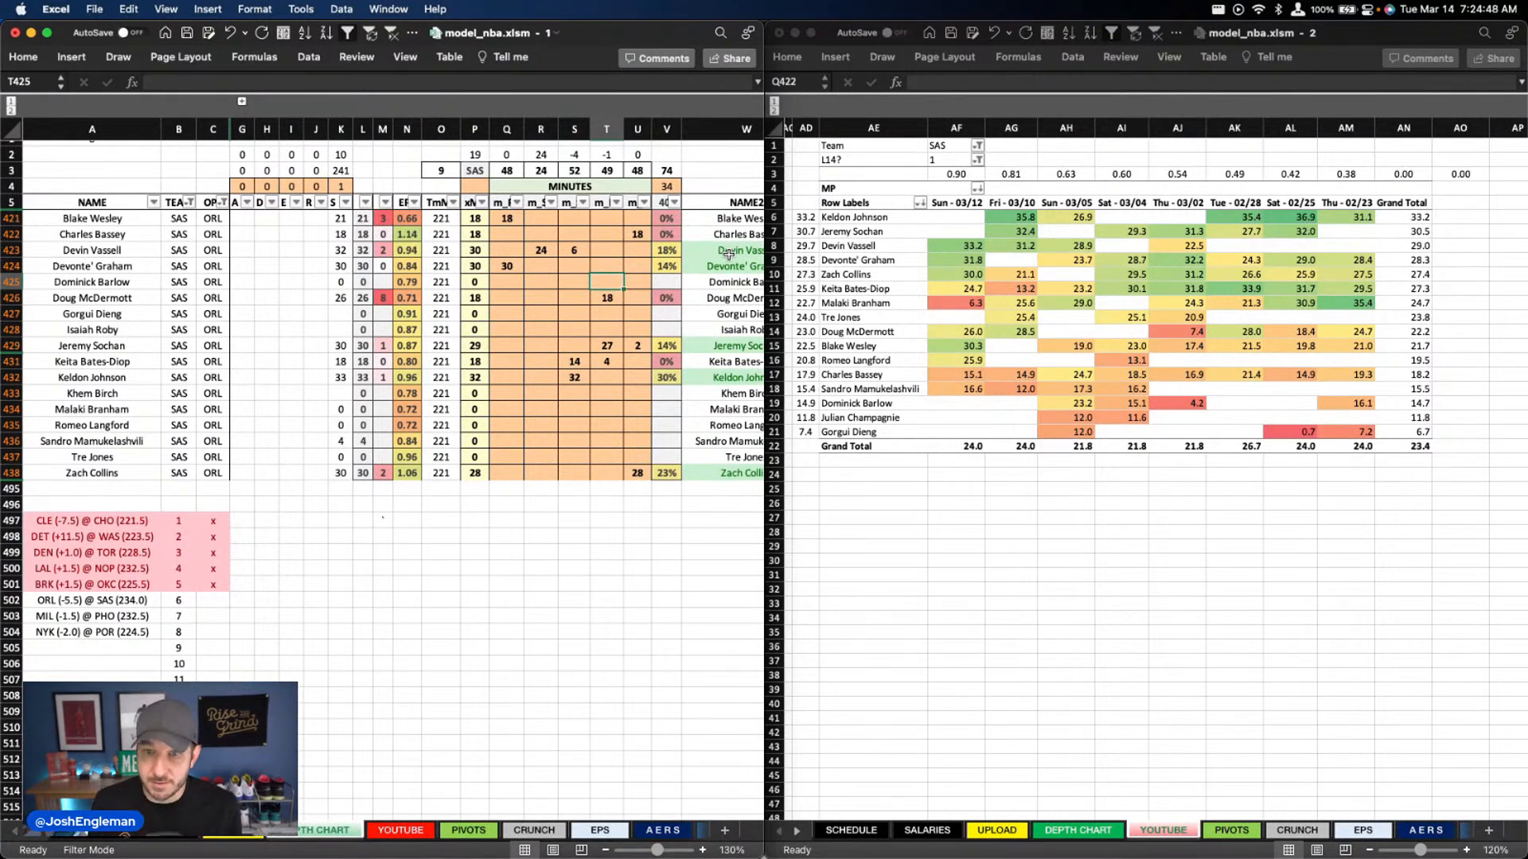
key(Down)
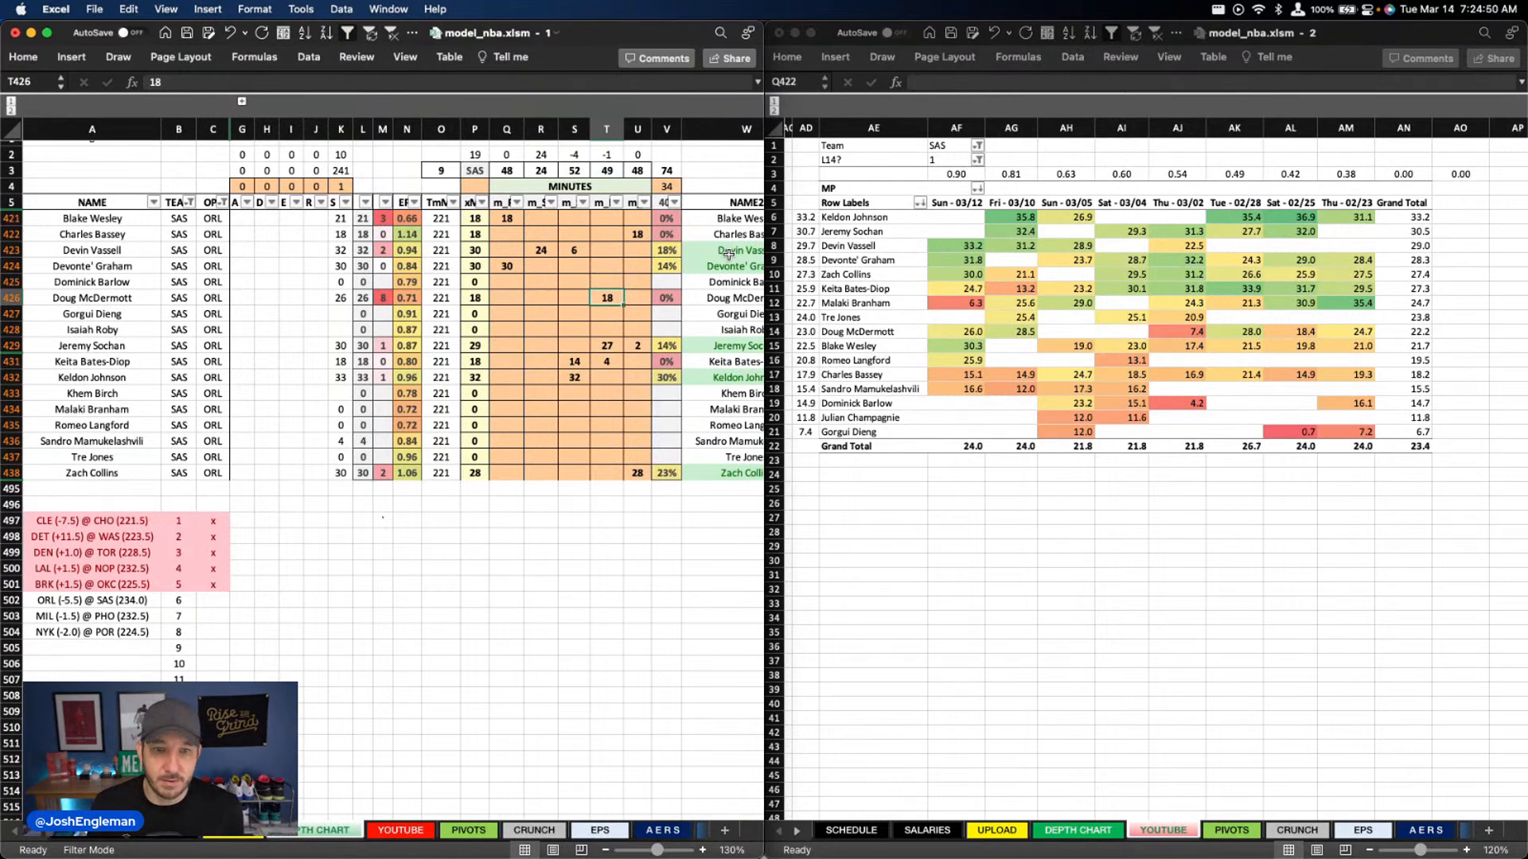
key(Down)
key(Down)
key(Down)
key(Down)
key(Up)
key(Up)
key(Up)
key(Up)
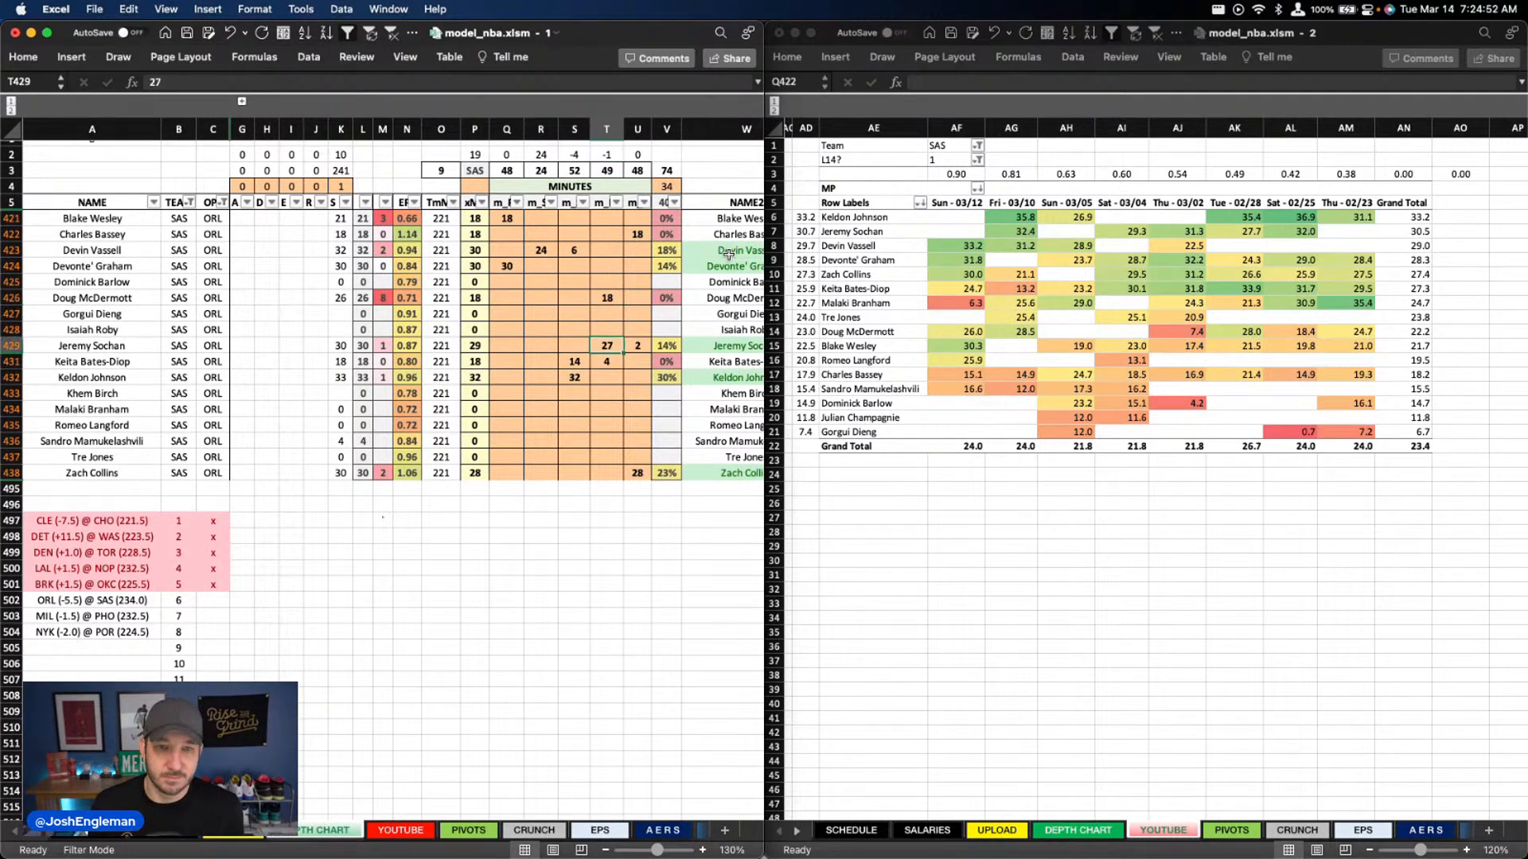
text(24)
key(Return)
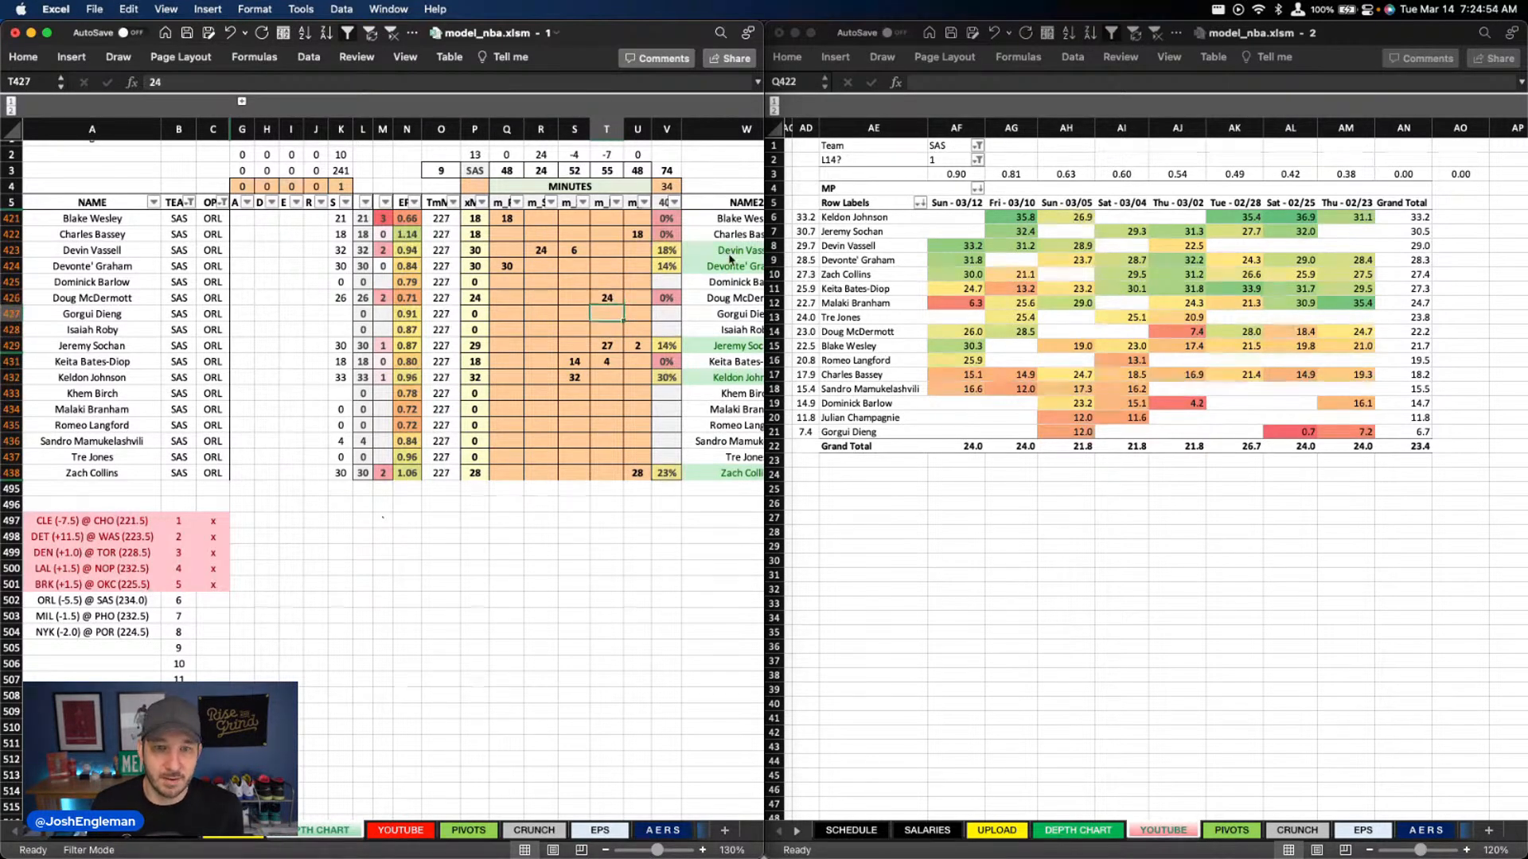
Enter 13 minutes for Sandro Mamukelashvili in column T
key(Left)
key(Left)
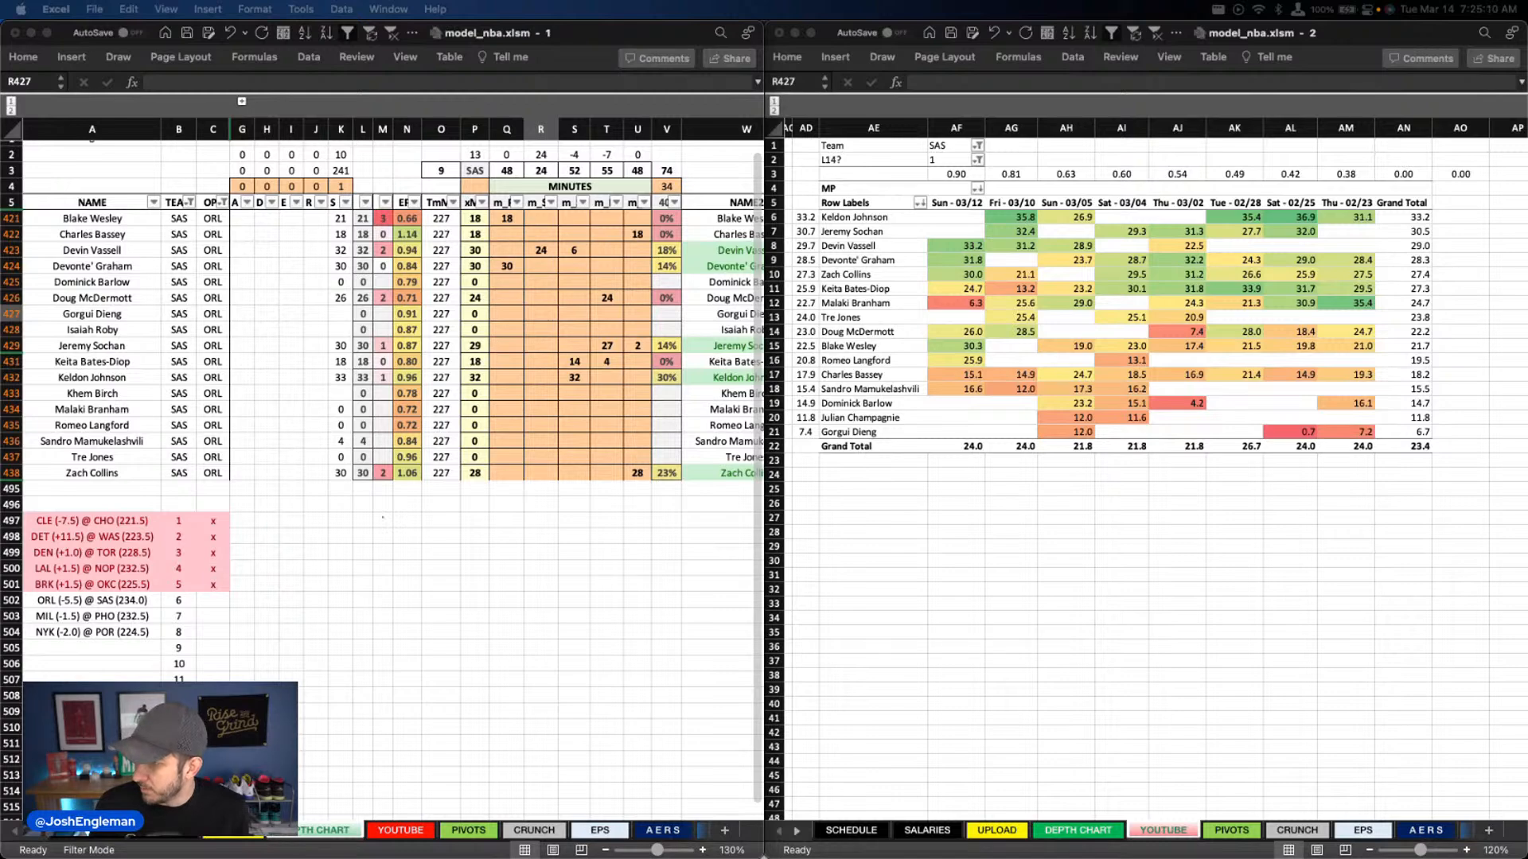
click(587, 398)
click(602, 438)
text(13)
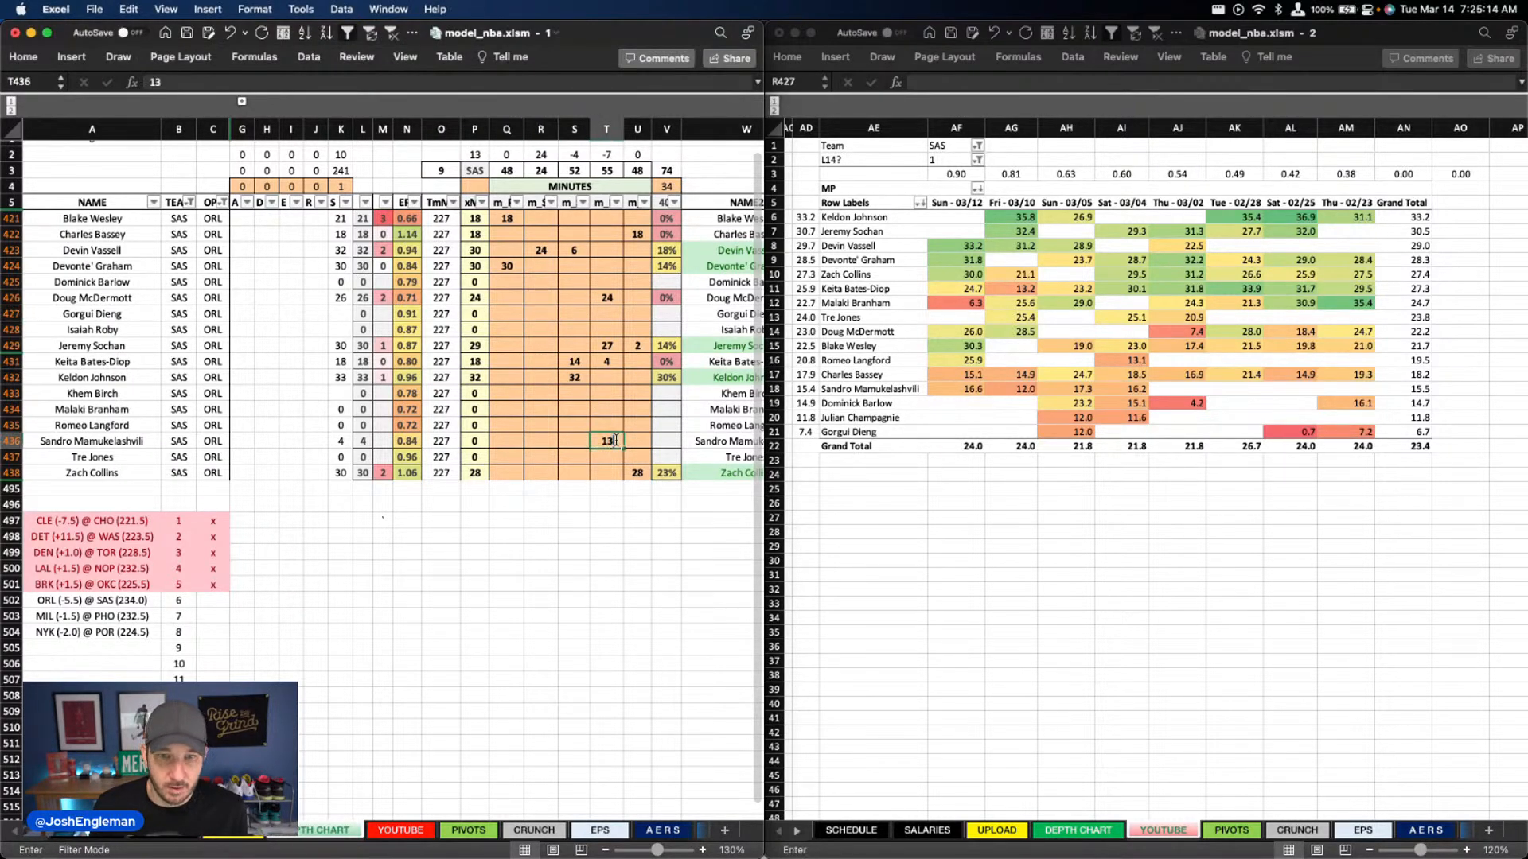
key(Tab)
Split Doug McDermott's minutes into 20 in column S and 4 in column T
click(575, 297)
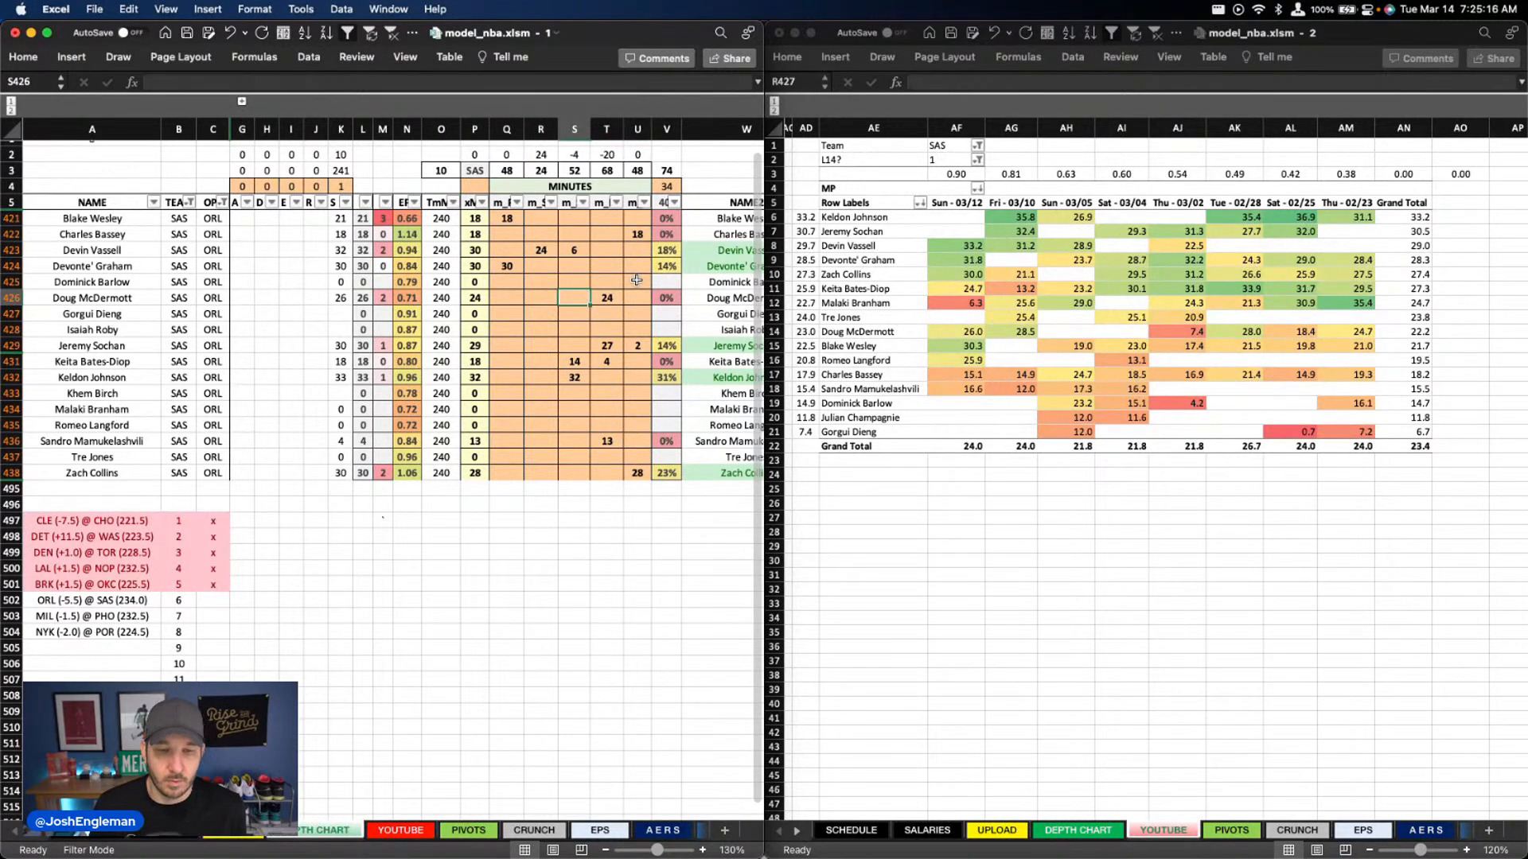
text(20)
key(Tab)
text(4)
key(Return)
key(Down)
key(Down)
key(Down)
key(Down)
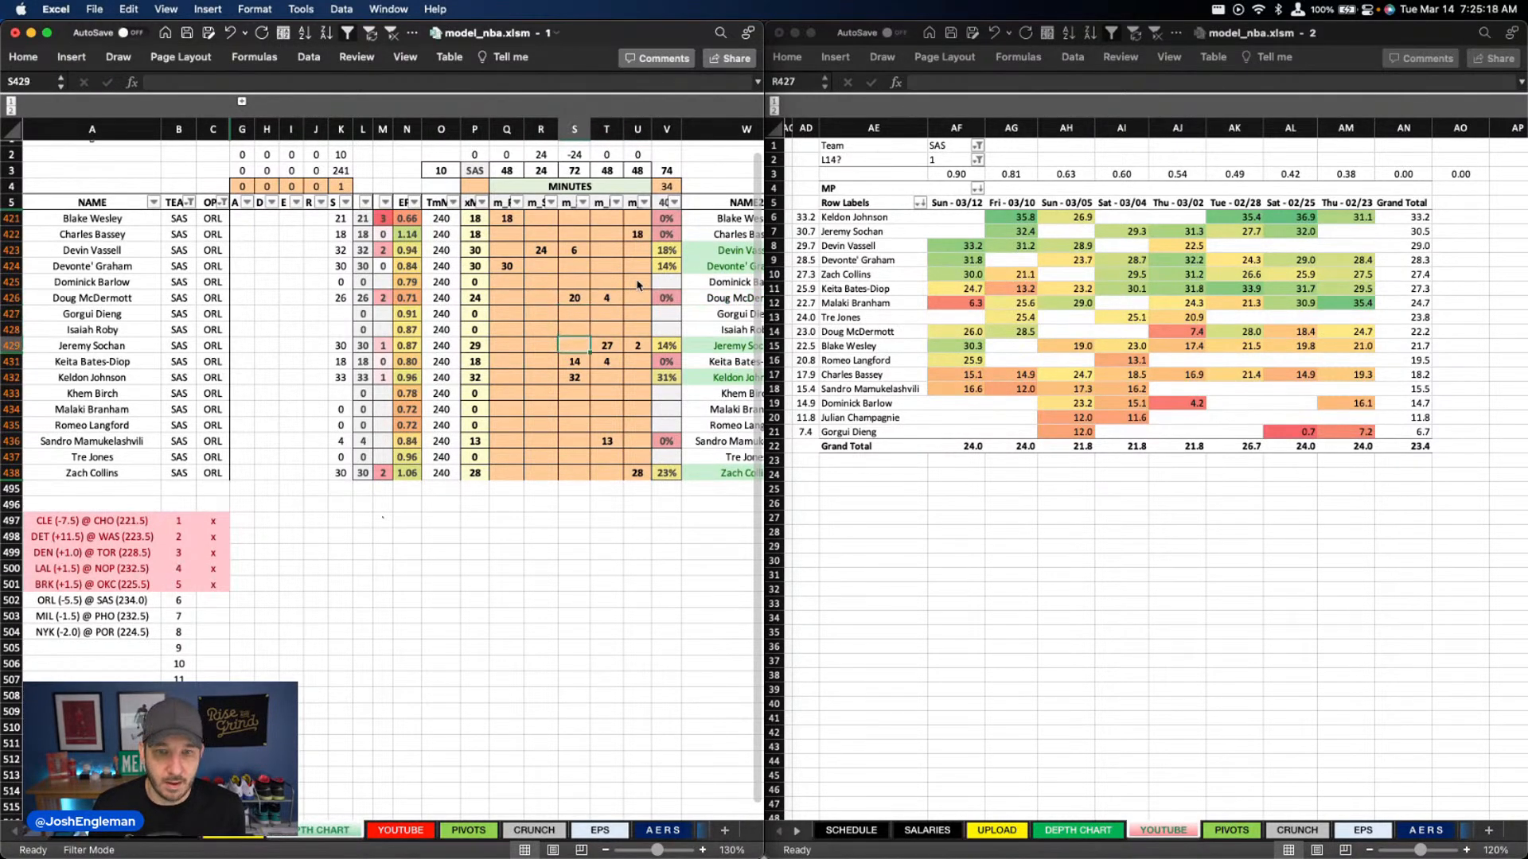
key(Up)
key(Up)
key(Up)
key(Up)
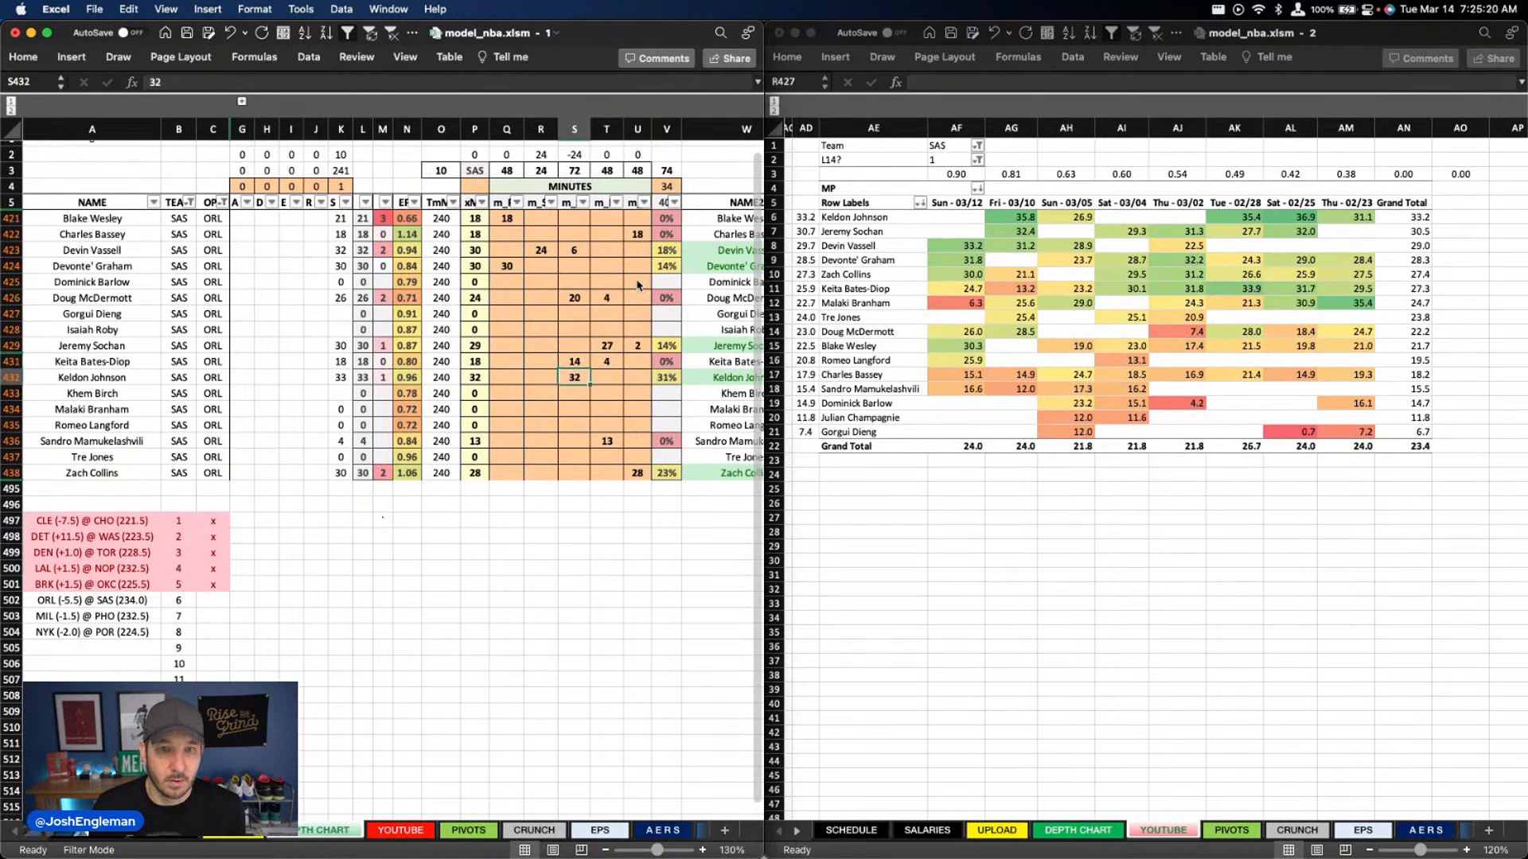
key(Up)
key(Up)
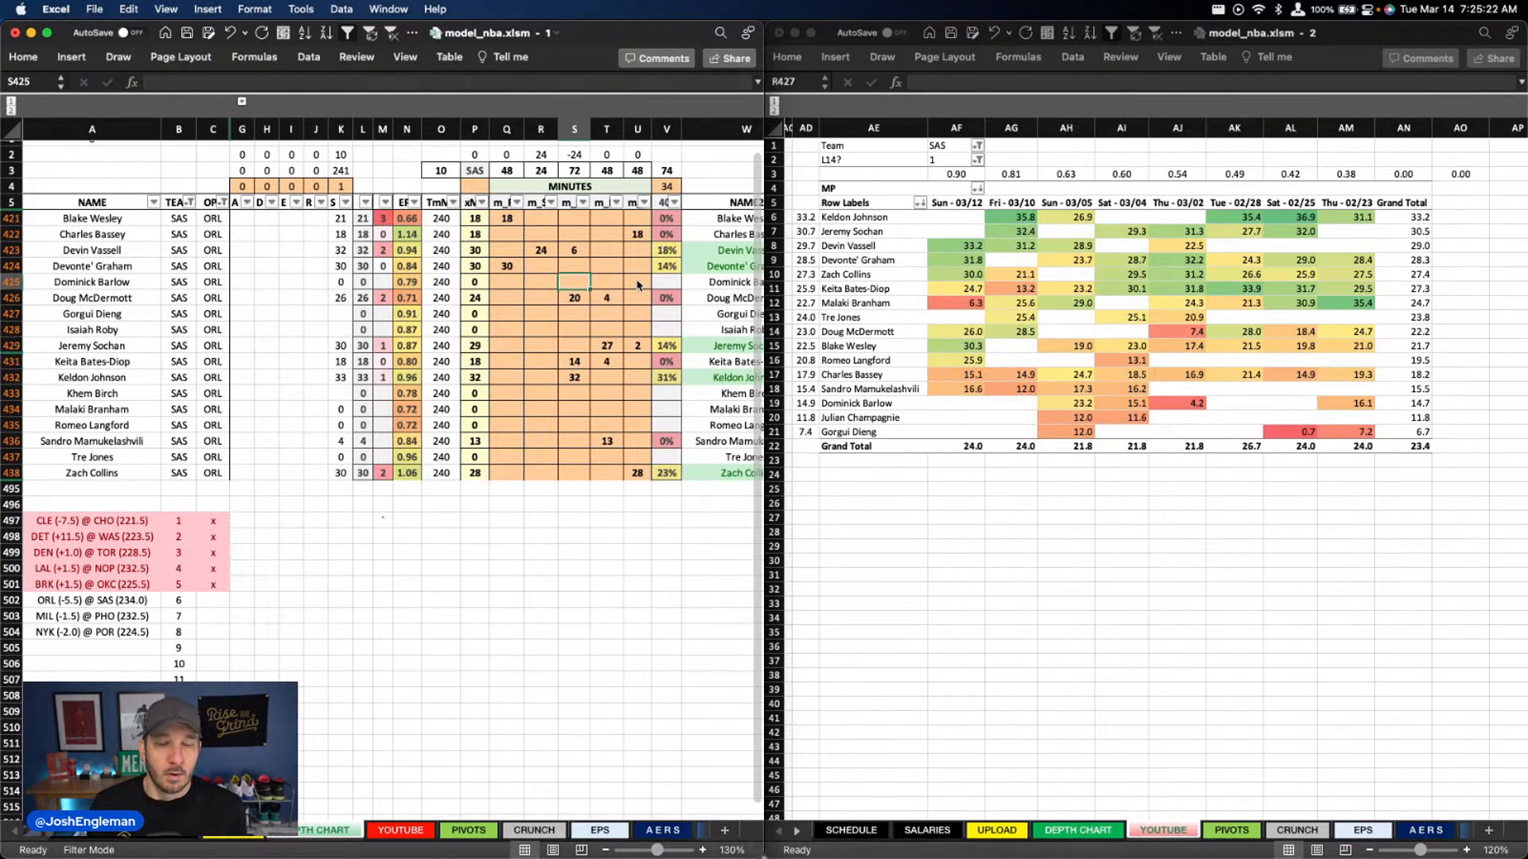
Review the Spurs players' usage overrides and rate columns in the depth chart
scroll(628, 291, right, 5)
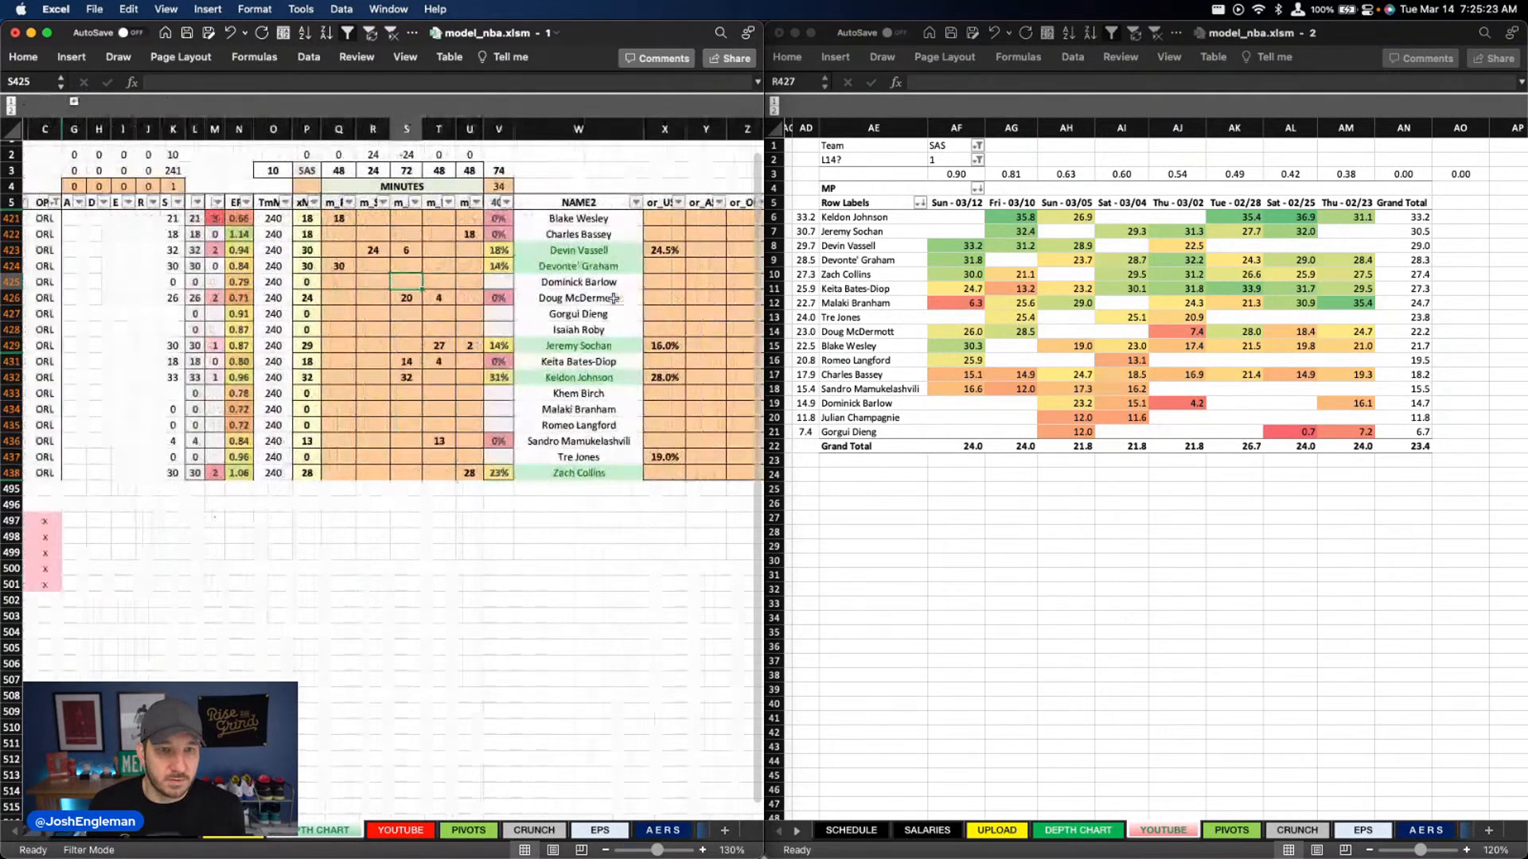
scroll(614, 298, right, 10)
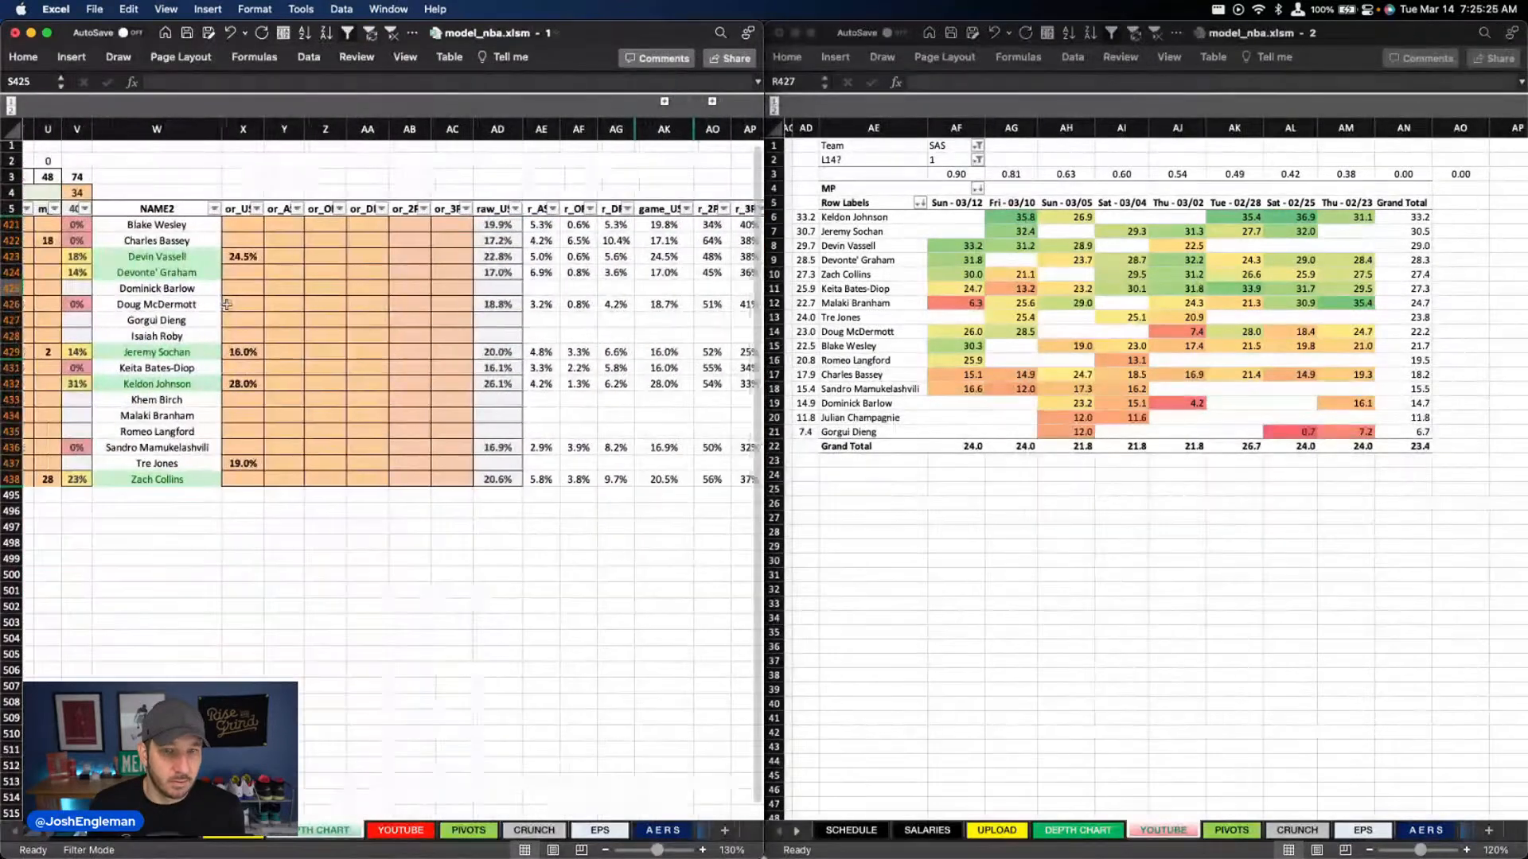
scroll(227, 305, right, 2)
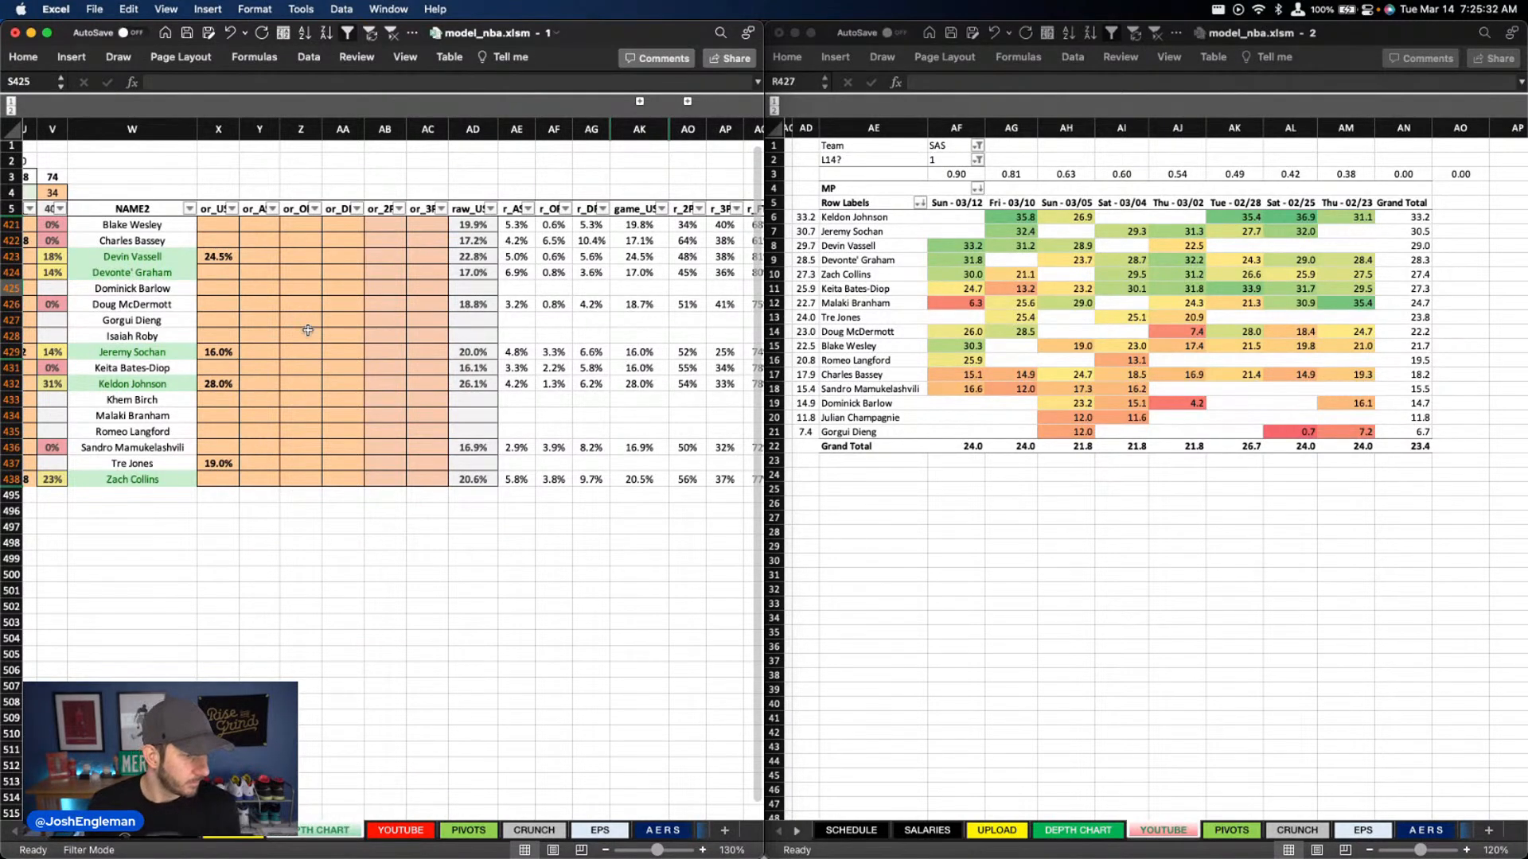
scroll(310, 328, left, 10)
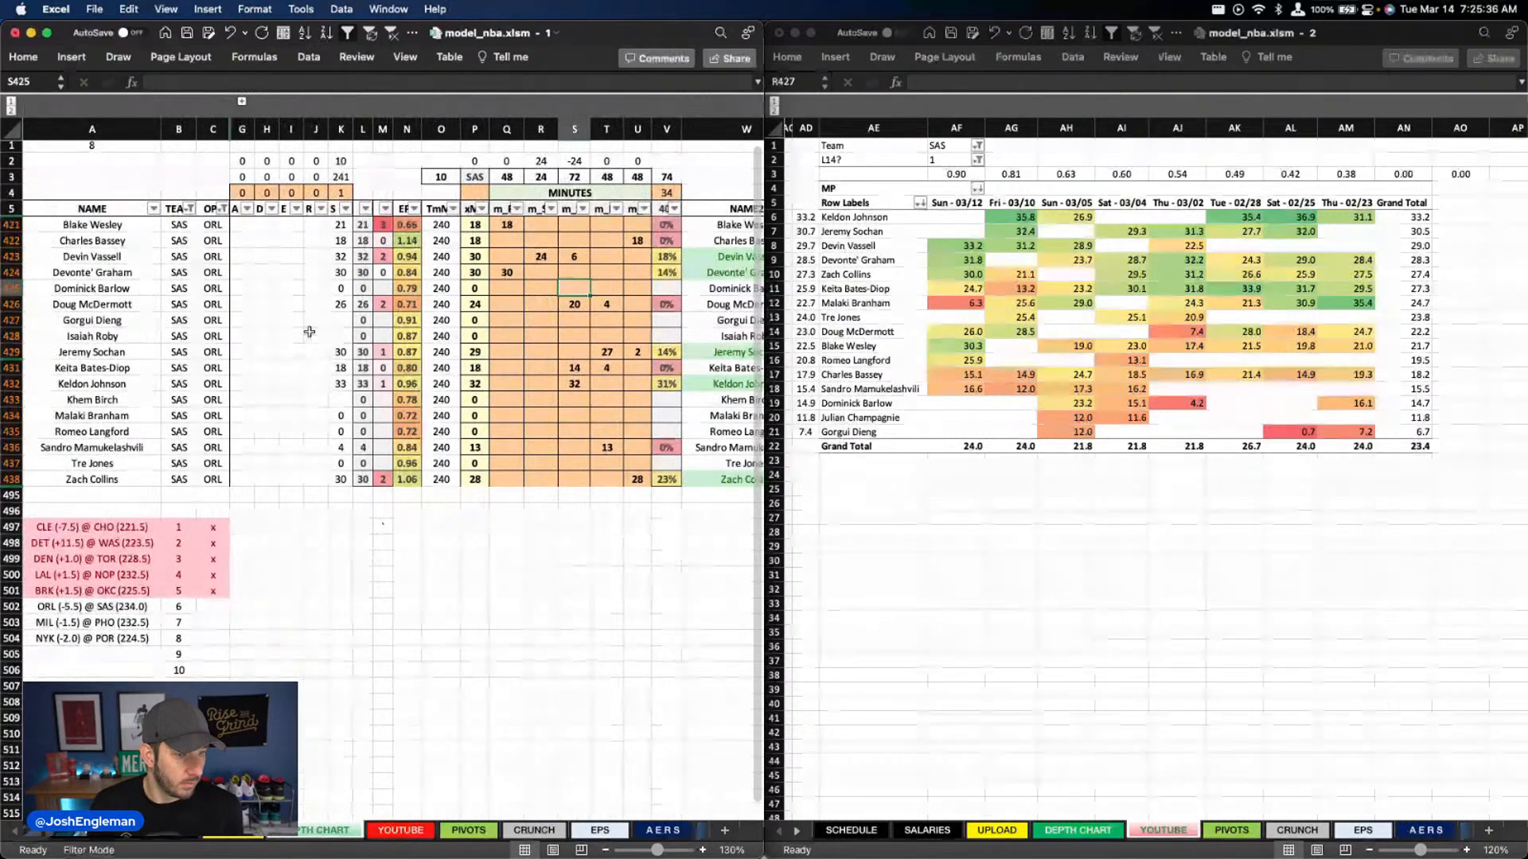
Review the Spurs' DraftKings and FanDuel projections on the YOUTUBE sheet, focusing on the DraftKings BOOM percentages of the top players
click(1011, 146)
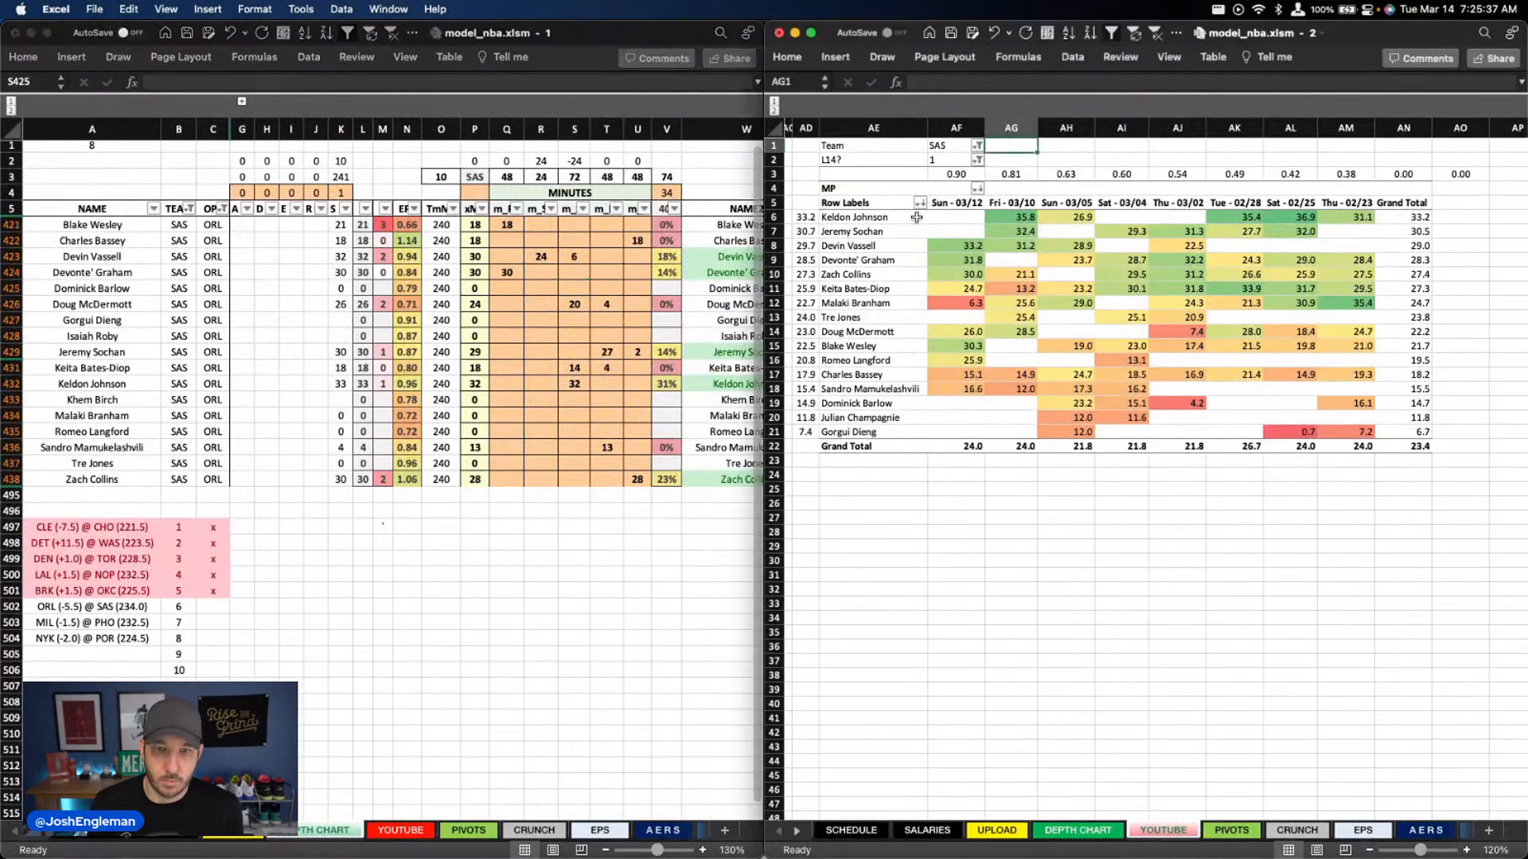
click(414, 831)
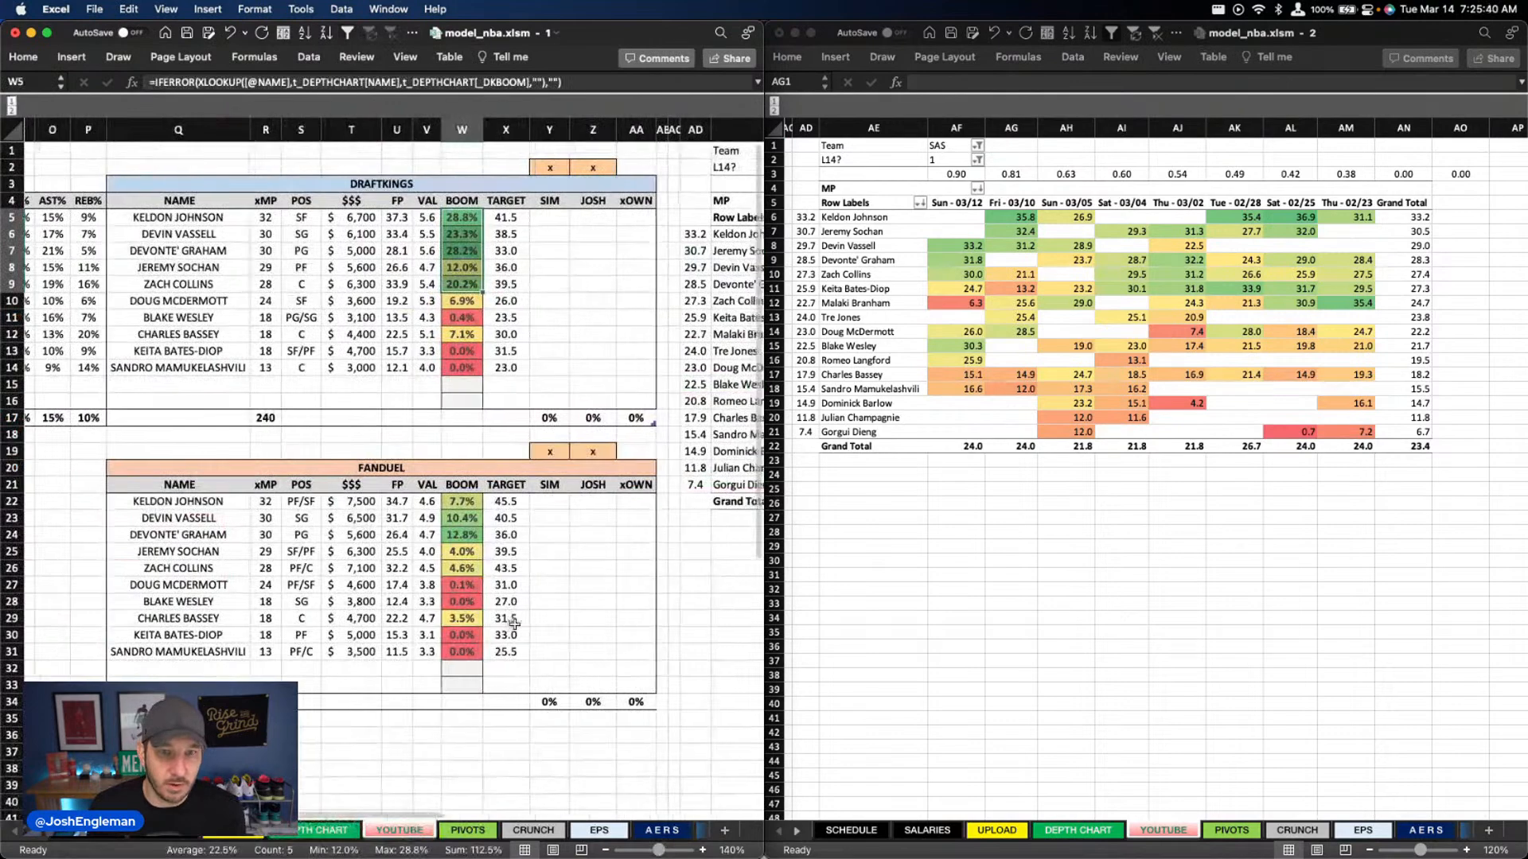
click(548, 618)
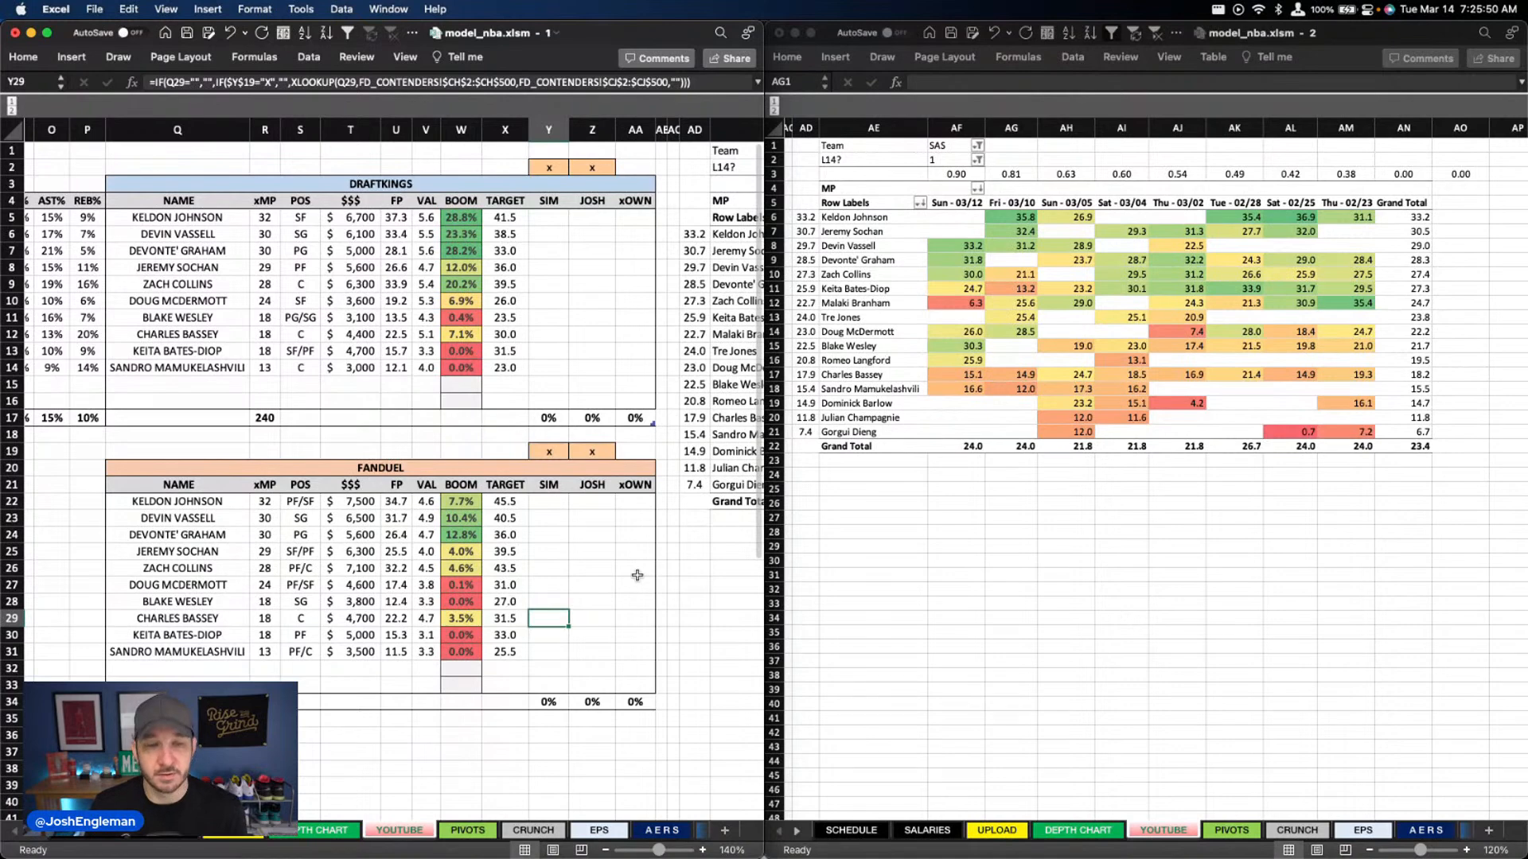
drag(461, 217, 463, 263)
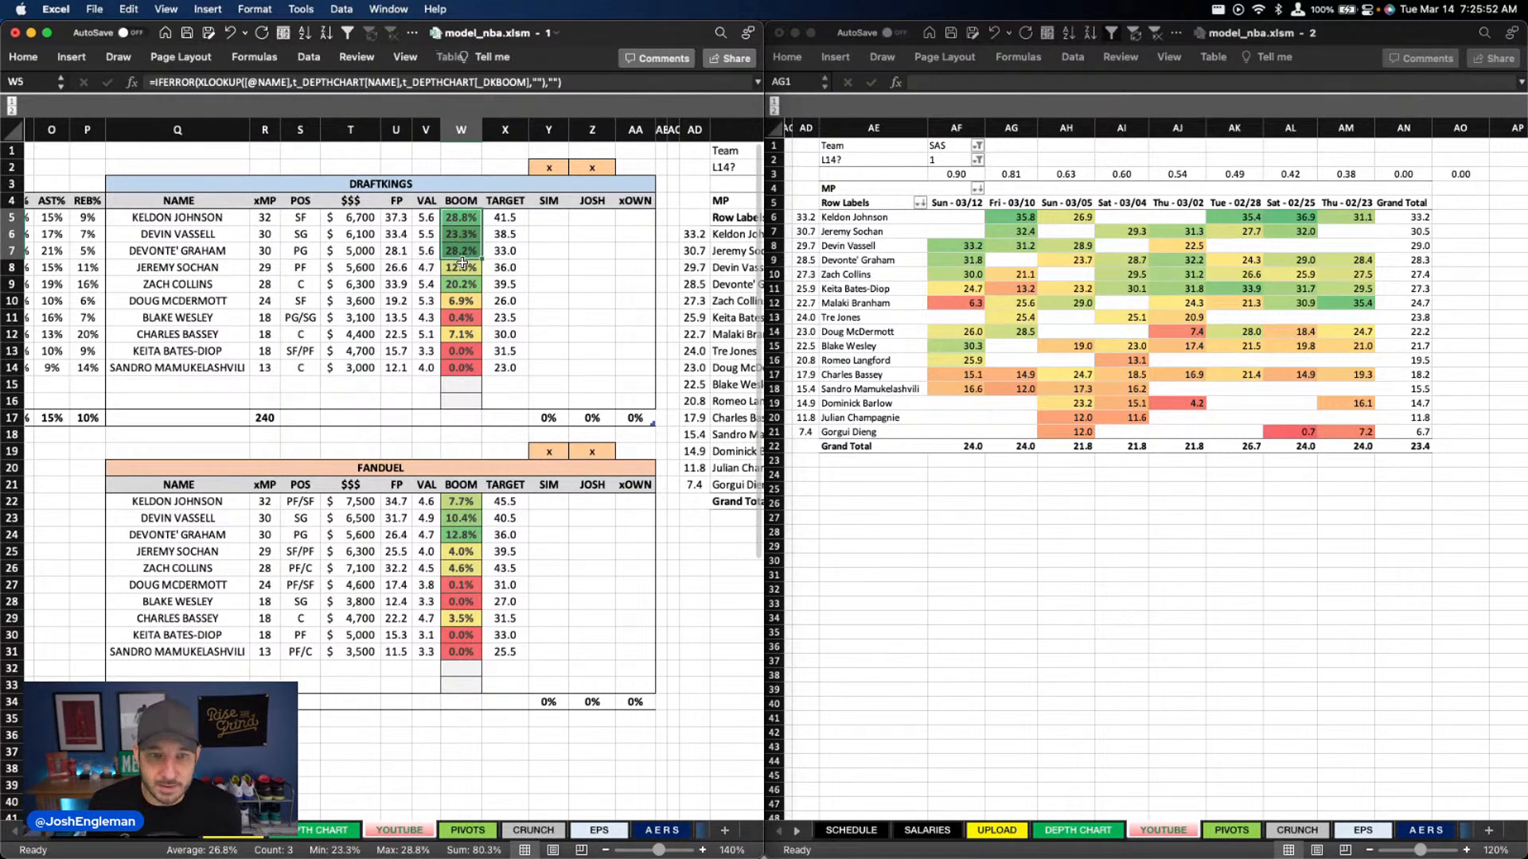
click(502, 153)
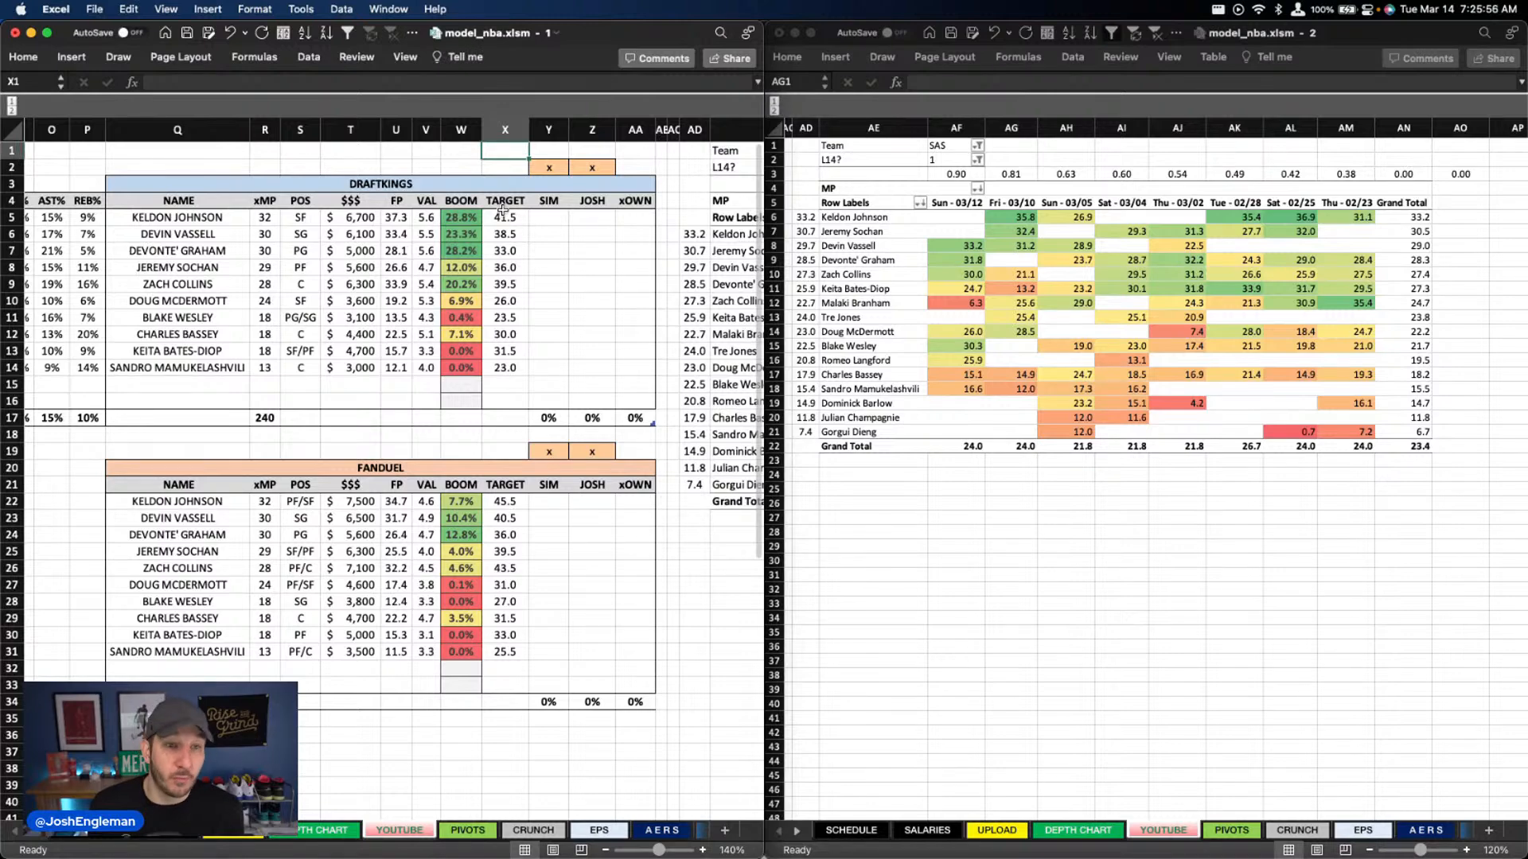
click(460, 233)
scroll(510, 259, left, 1)
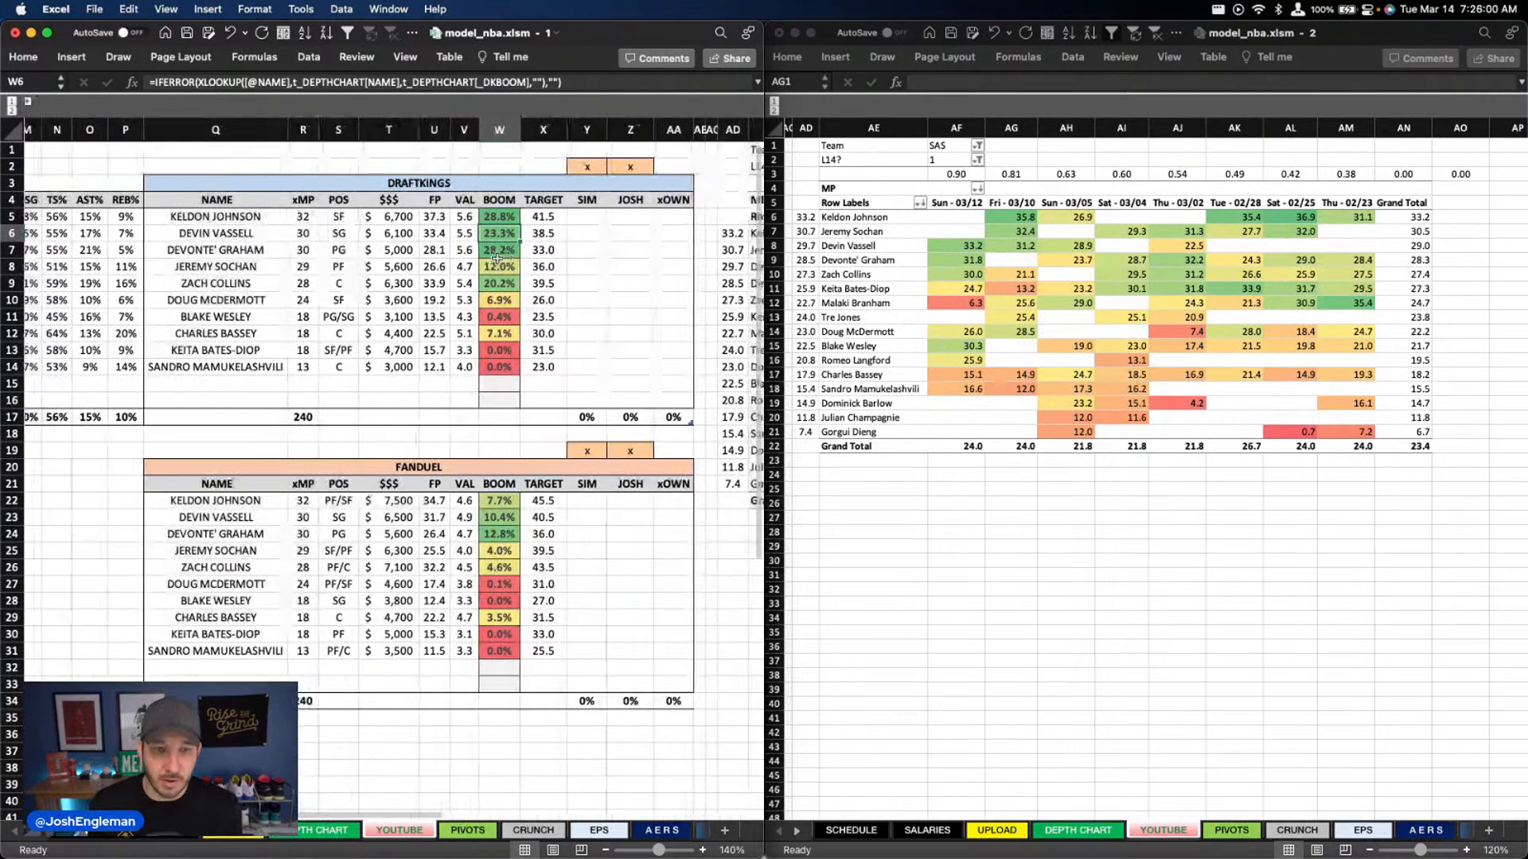
scroll(498, 258, right, 1)
Set the minutes pivot's Team filter to ORL and review the Magic's DraftKings and FanDuel projections
click(936, 147)
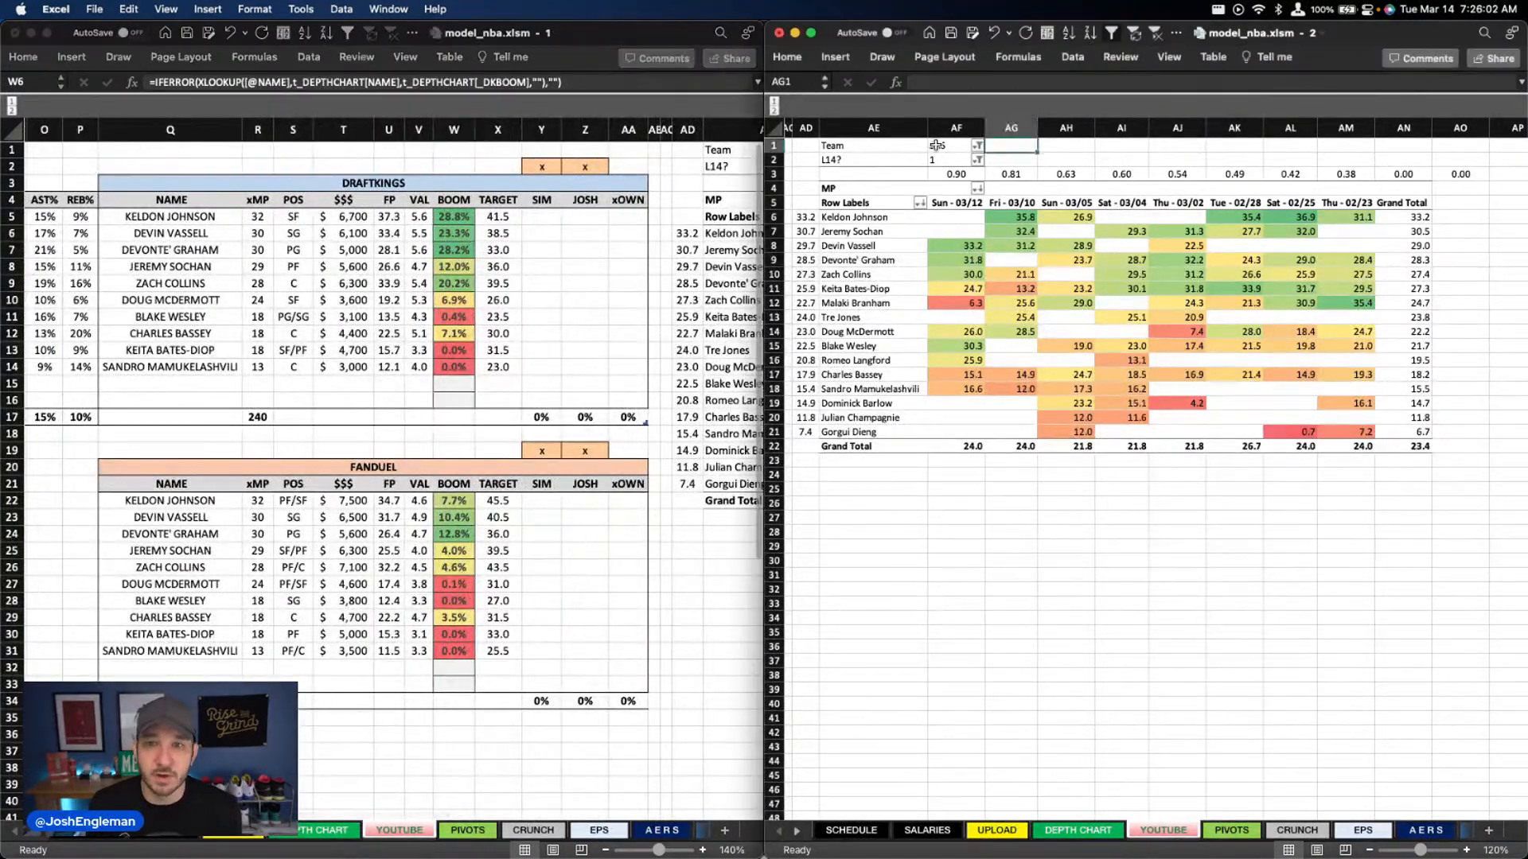
text(ORL)
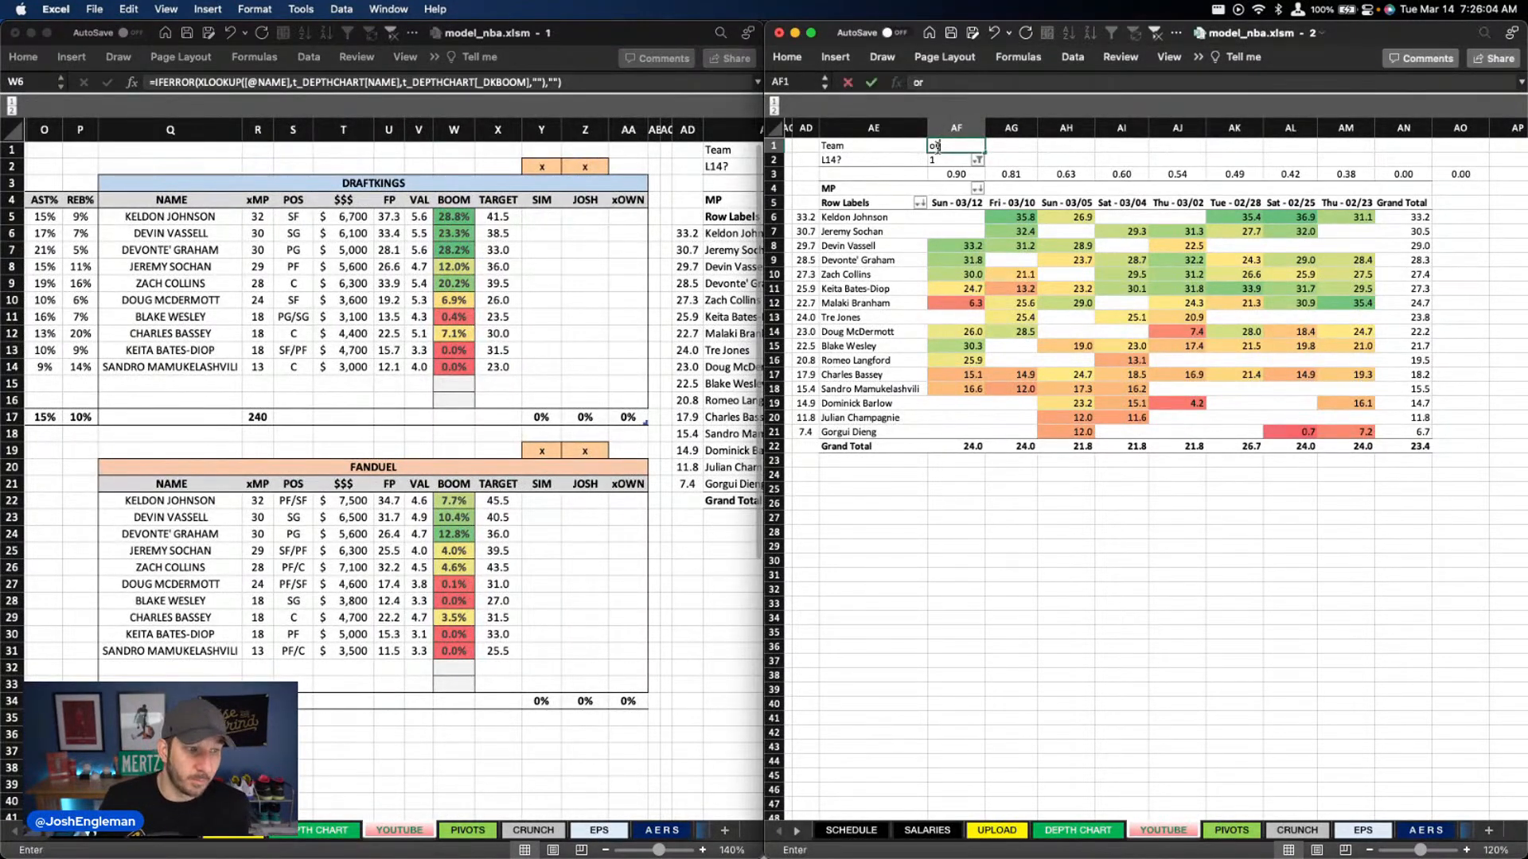
key(Return)
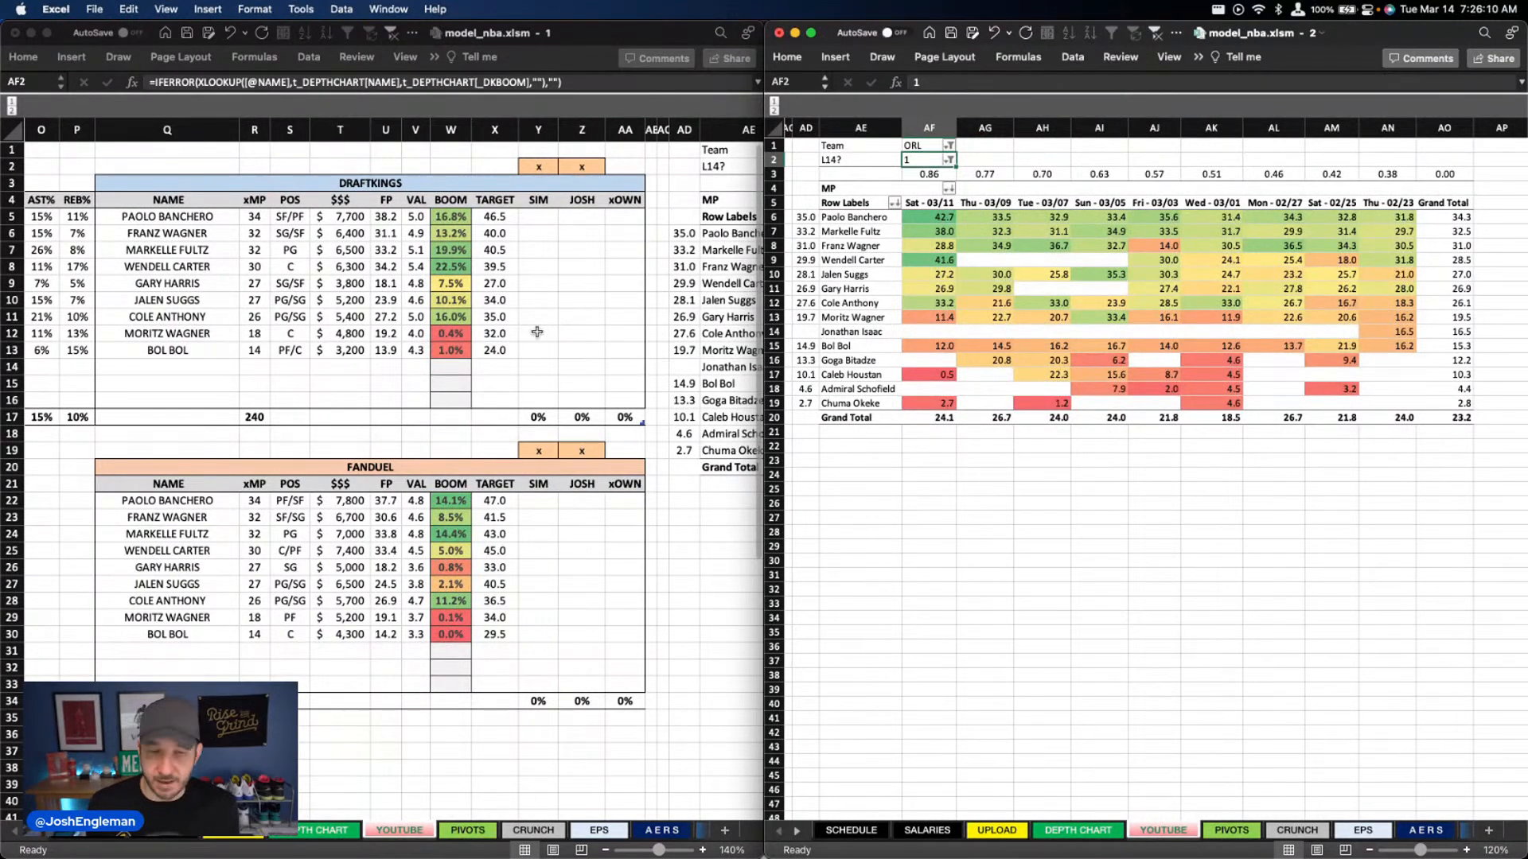
scroll(525, 342, right, 1)
scroll(525, 342, down, 1)
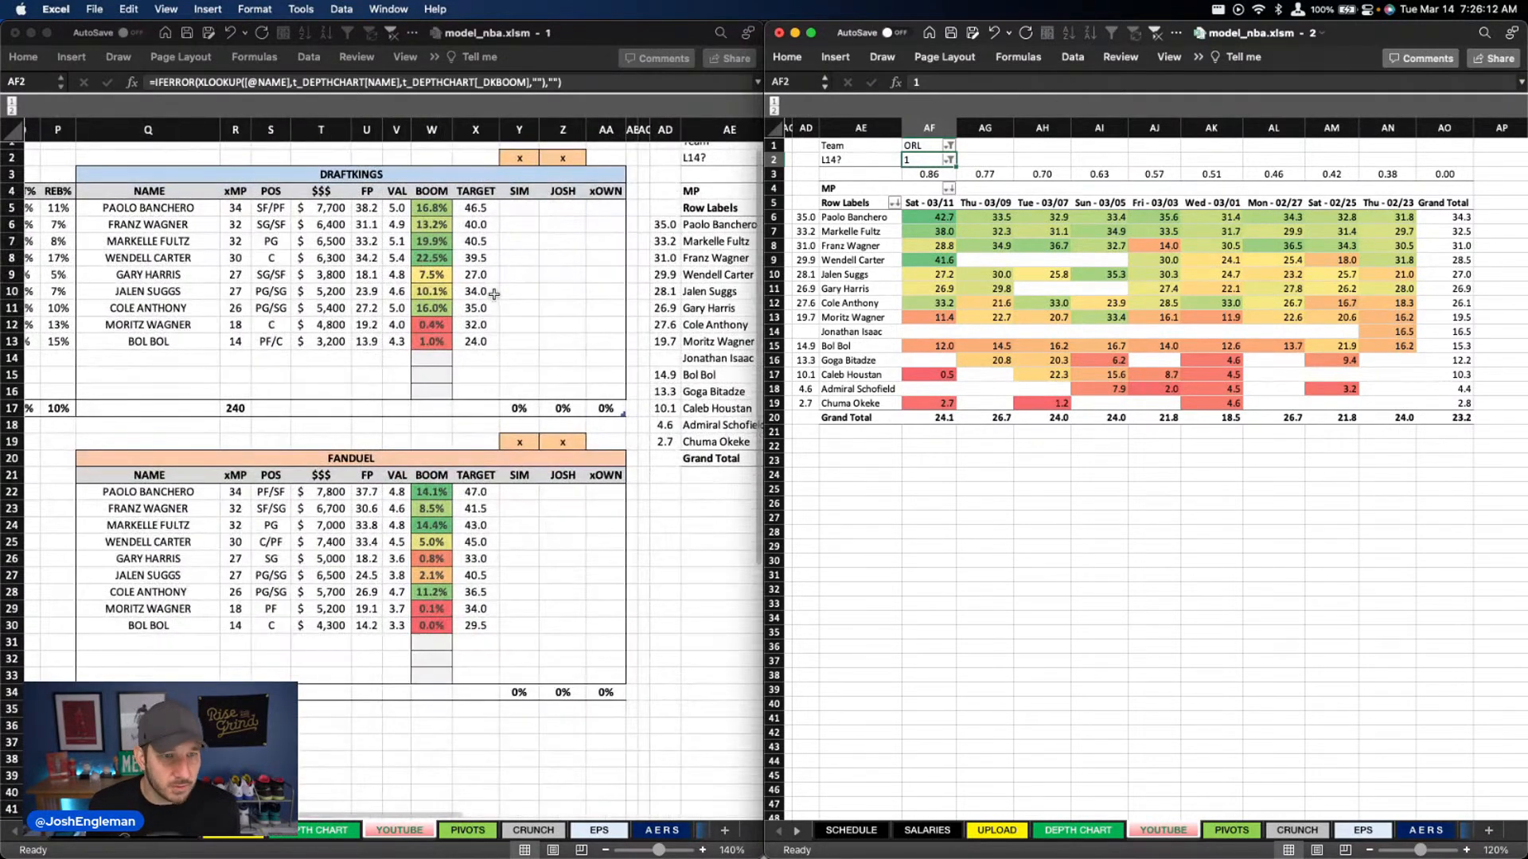
scroll(501, 293, left, 2)
scroll(502, 293, up, 1)
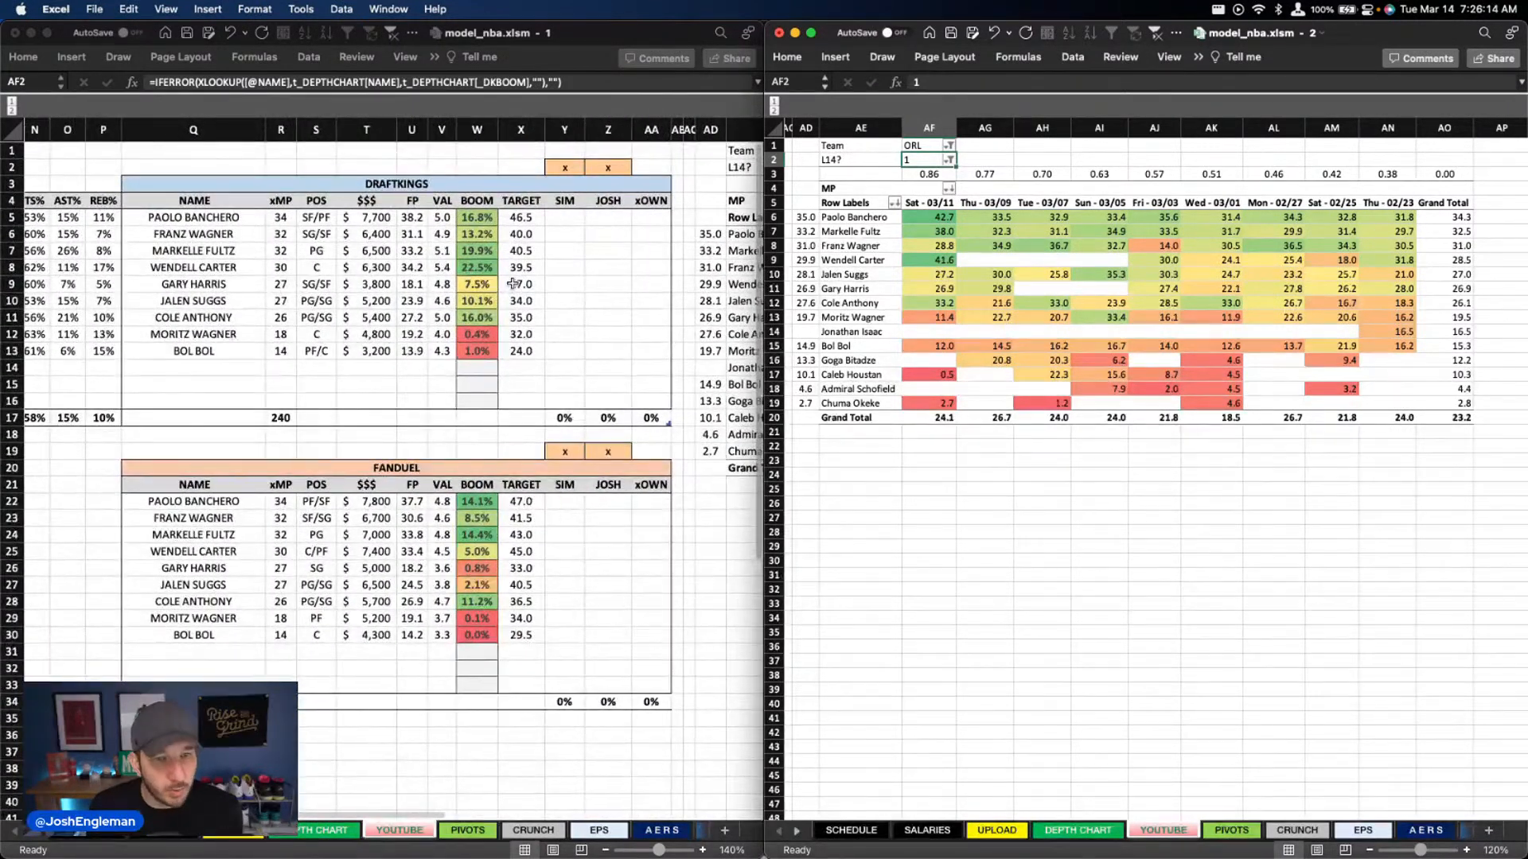
scroll(511, 286, right, 1)
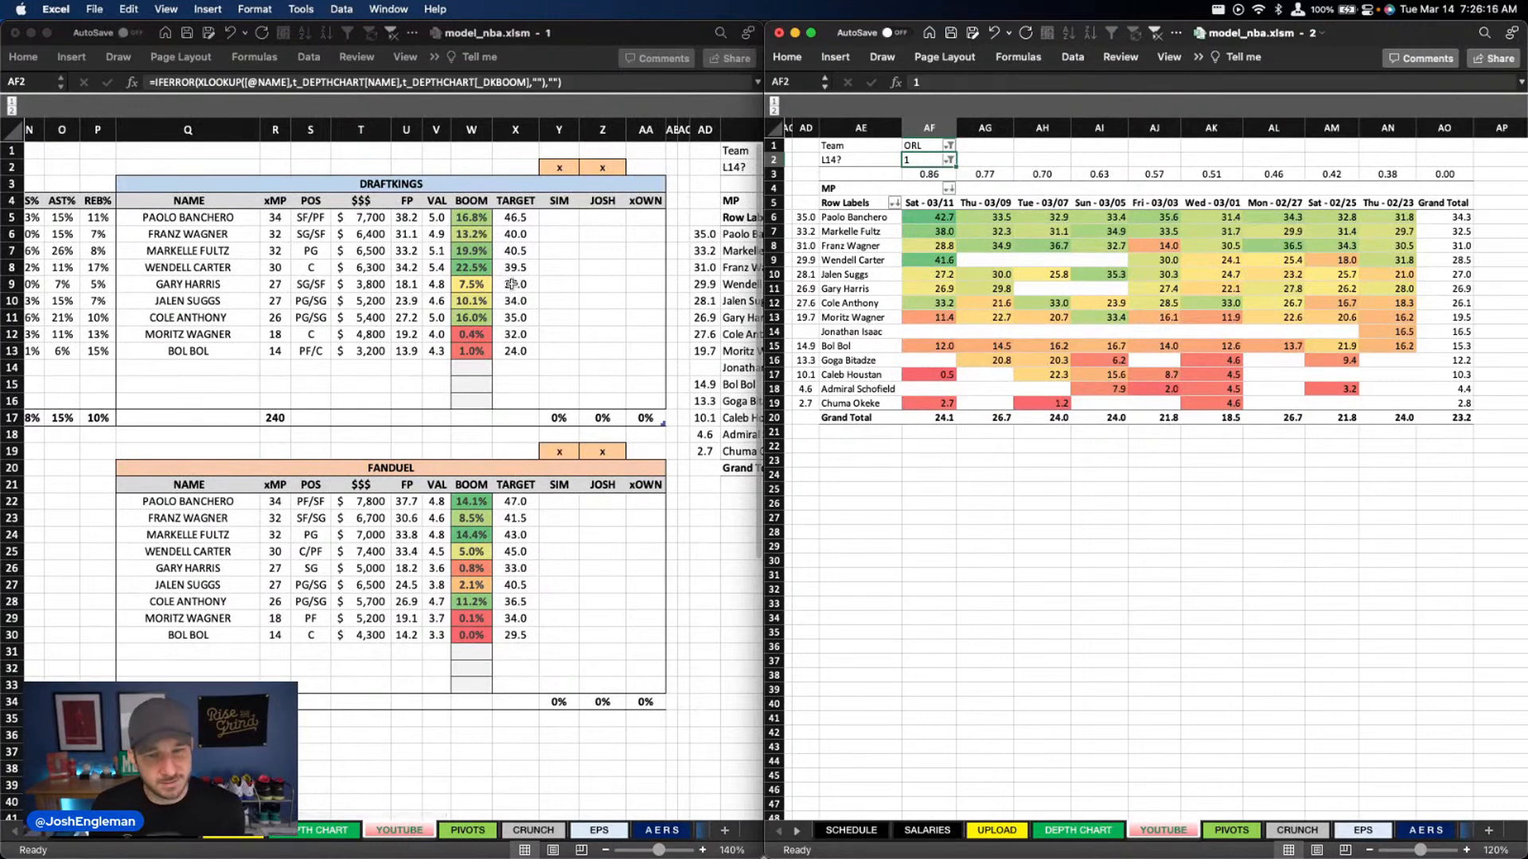
Mark the ORL @ SAS game as completed with an x in the DEPTH CHART sheet's game list
click(338, 827)
click(339, 828)
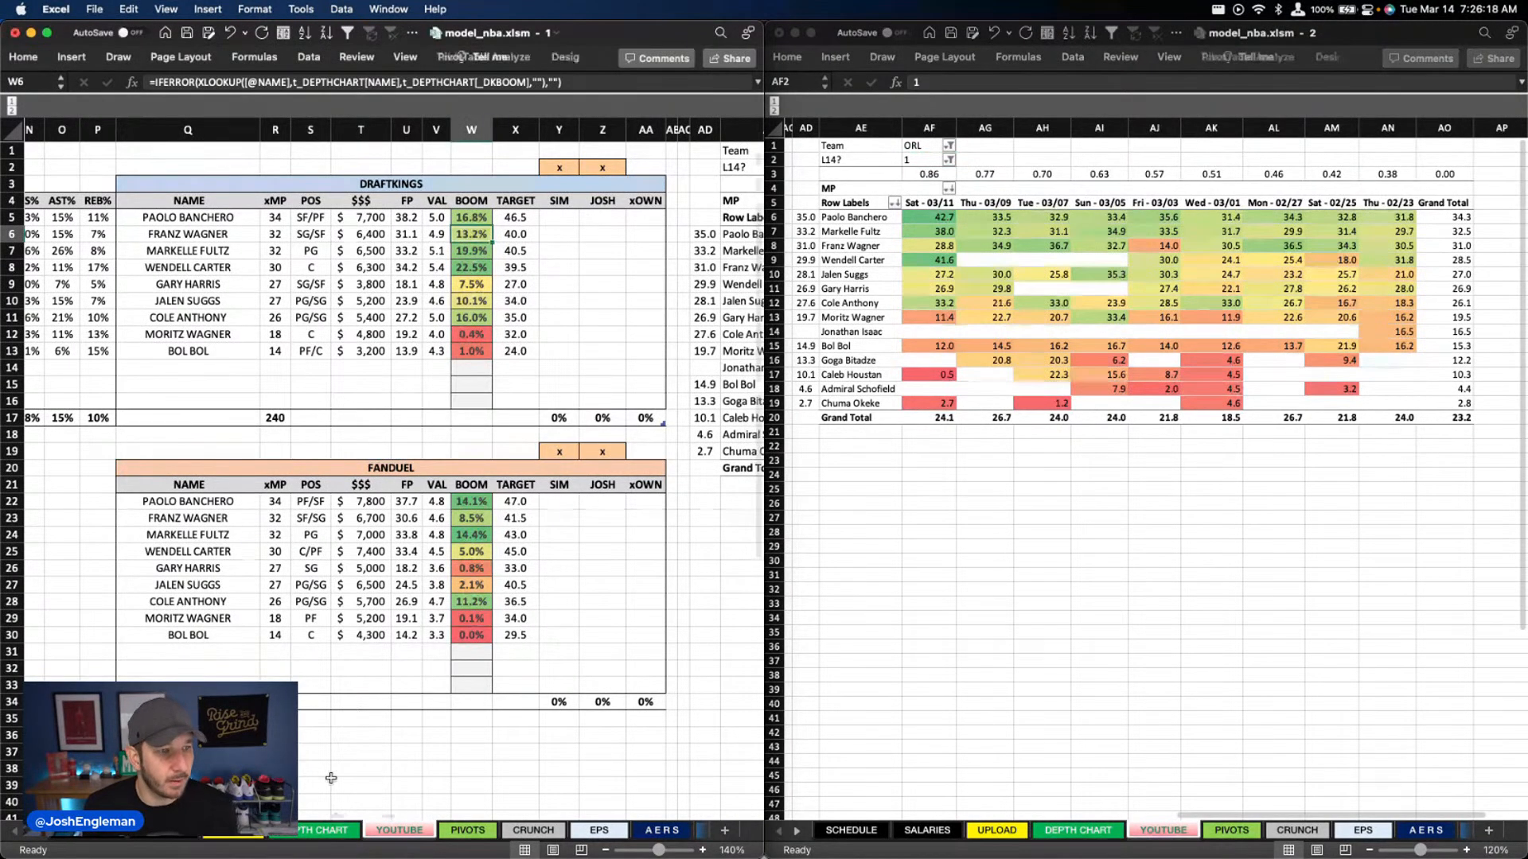
click(201, 601)
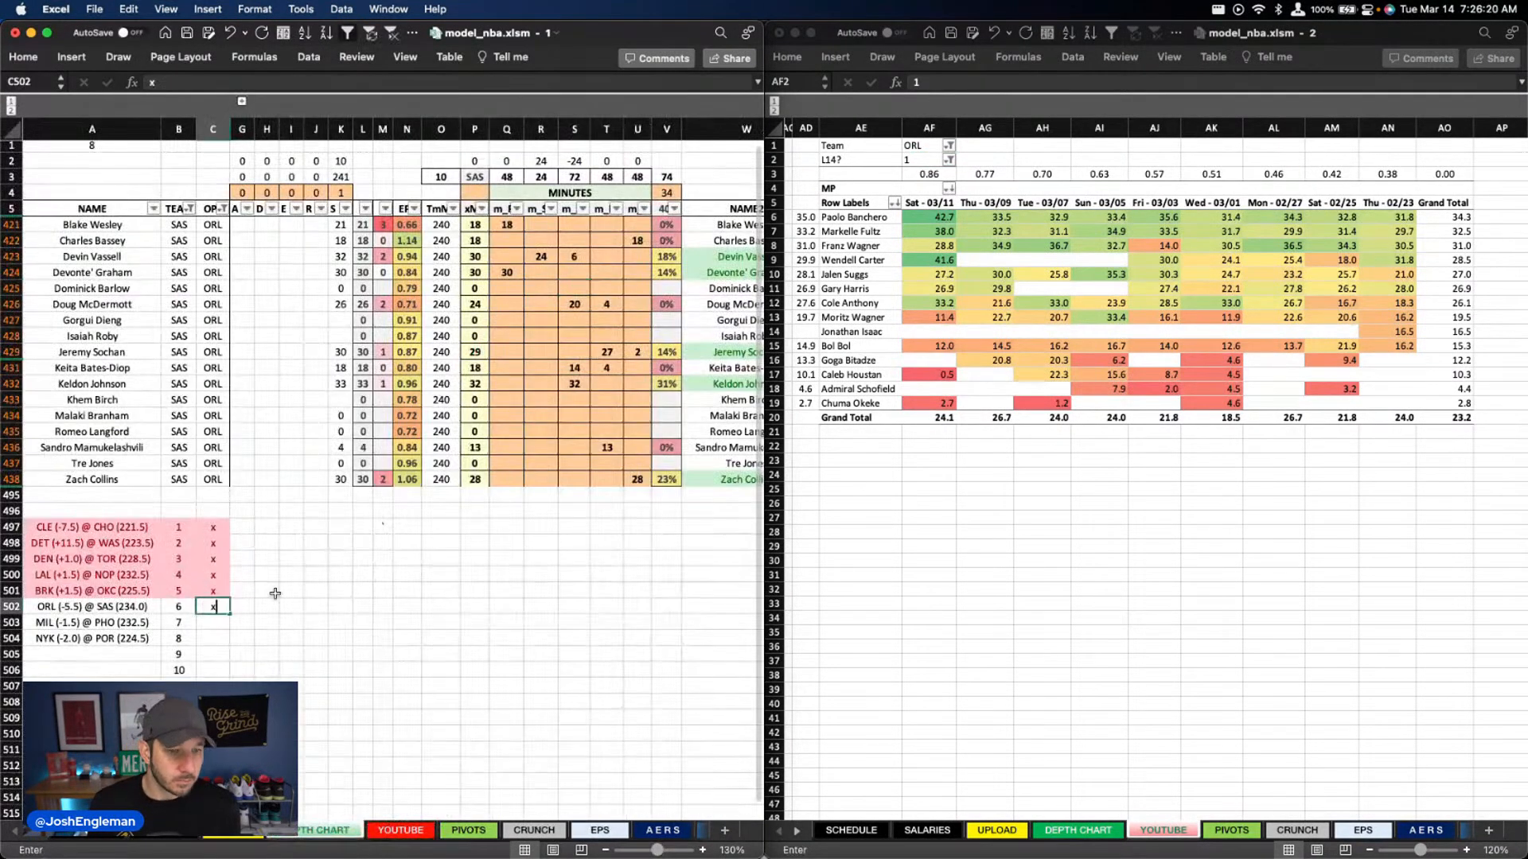
text(x)
key(Tab)
Filter the depth chart's TEAM column to MIL and set the minutes pivot's Team filter to MIL
click(188, 210)
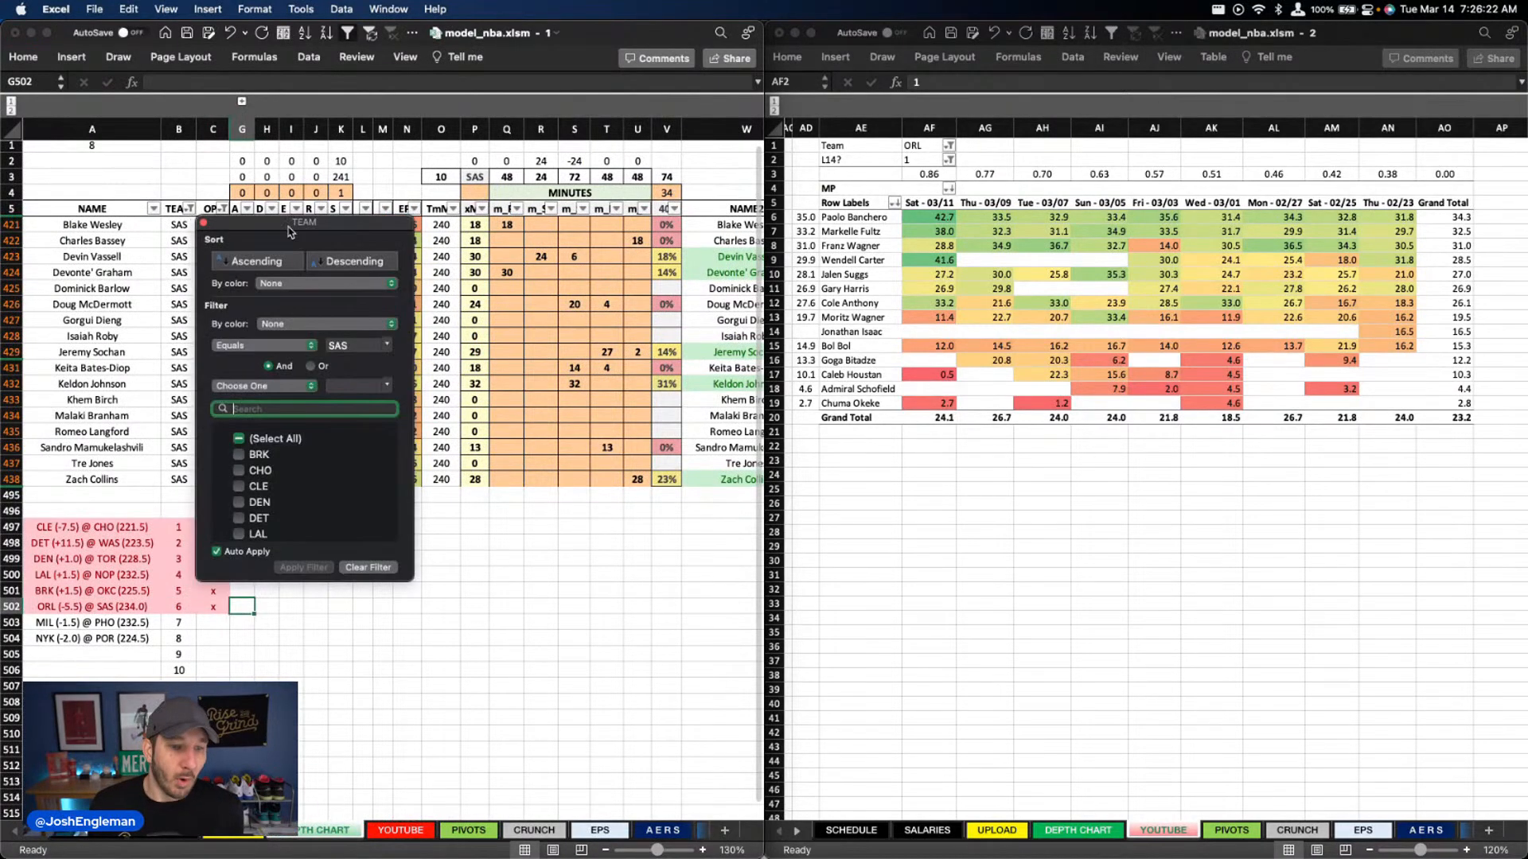
text(mil)
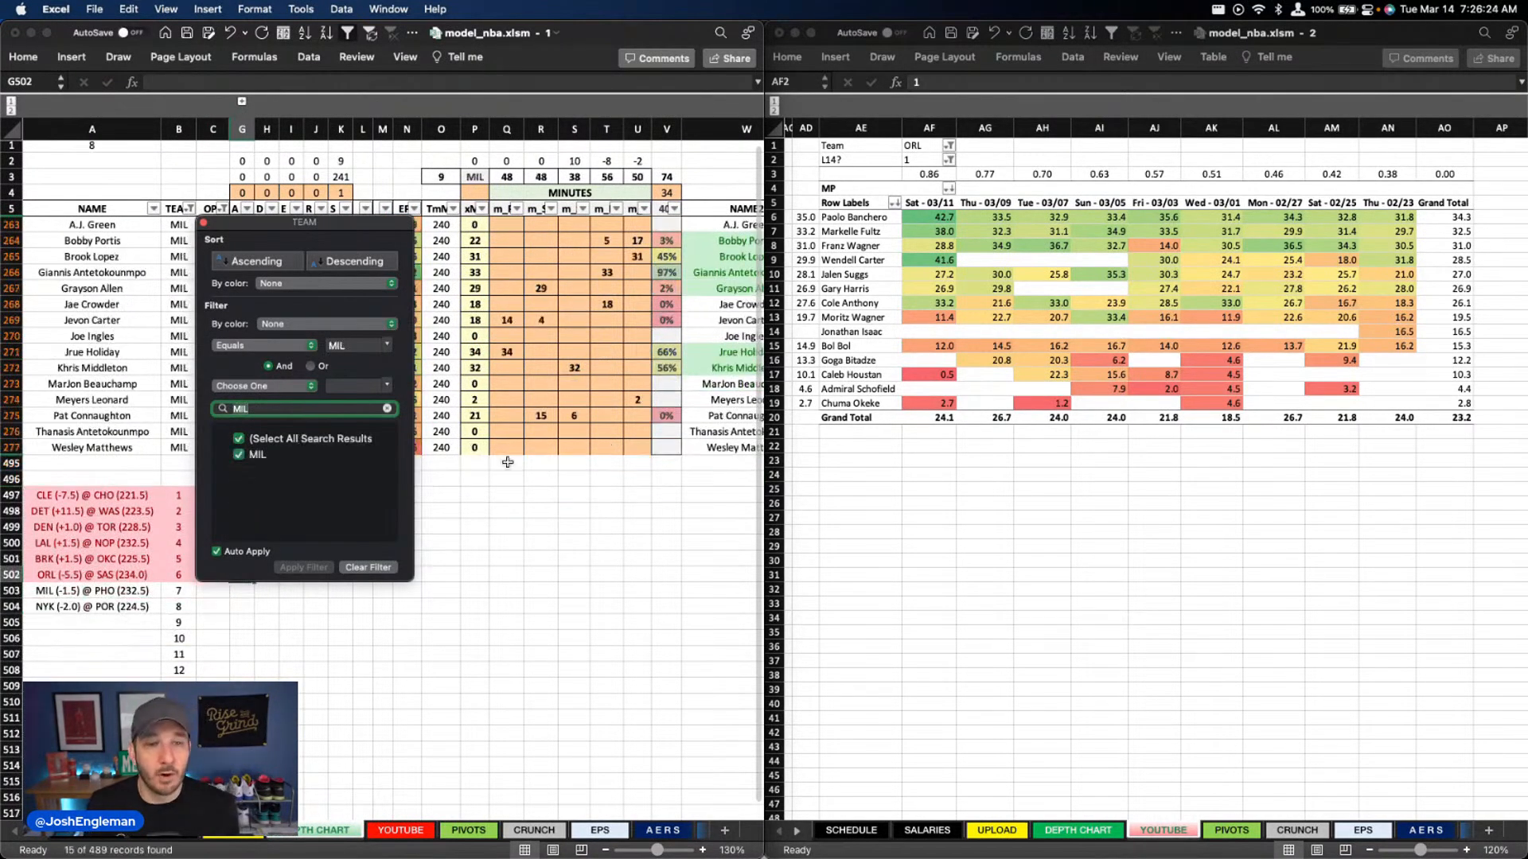
key(Return)
click(925, 146)
text(MI)
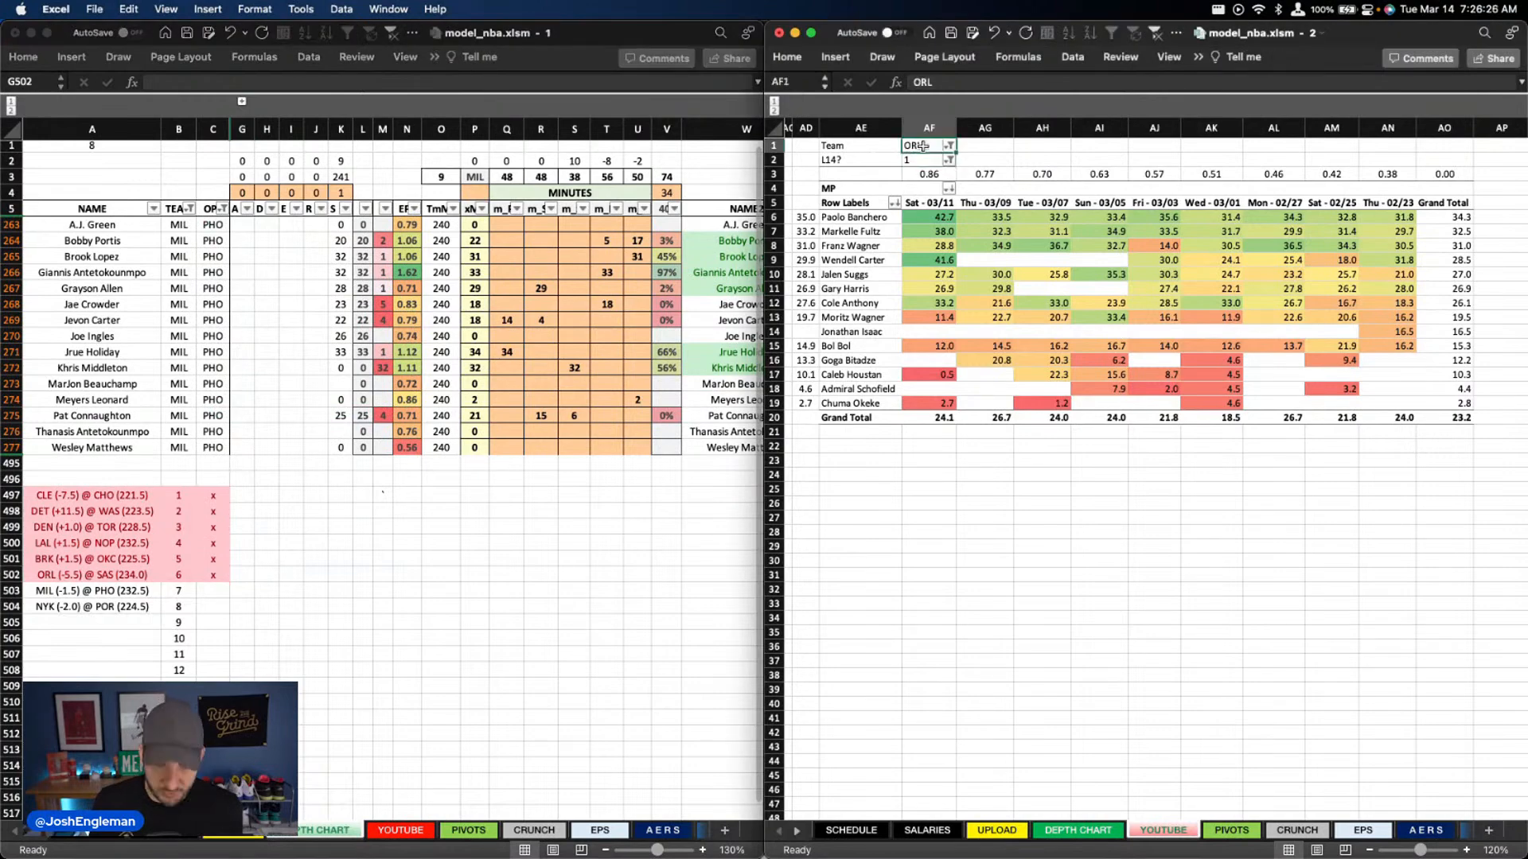
text(L)
key(Return)
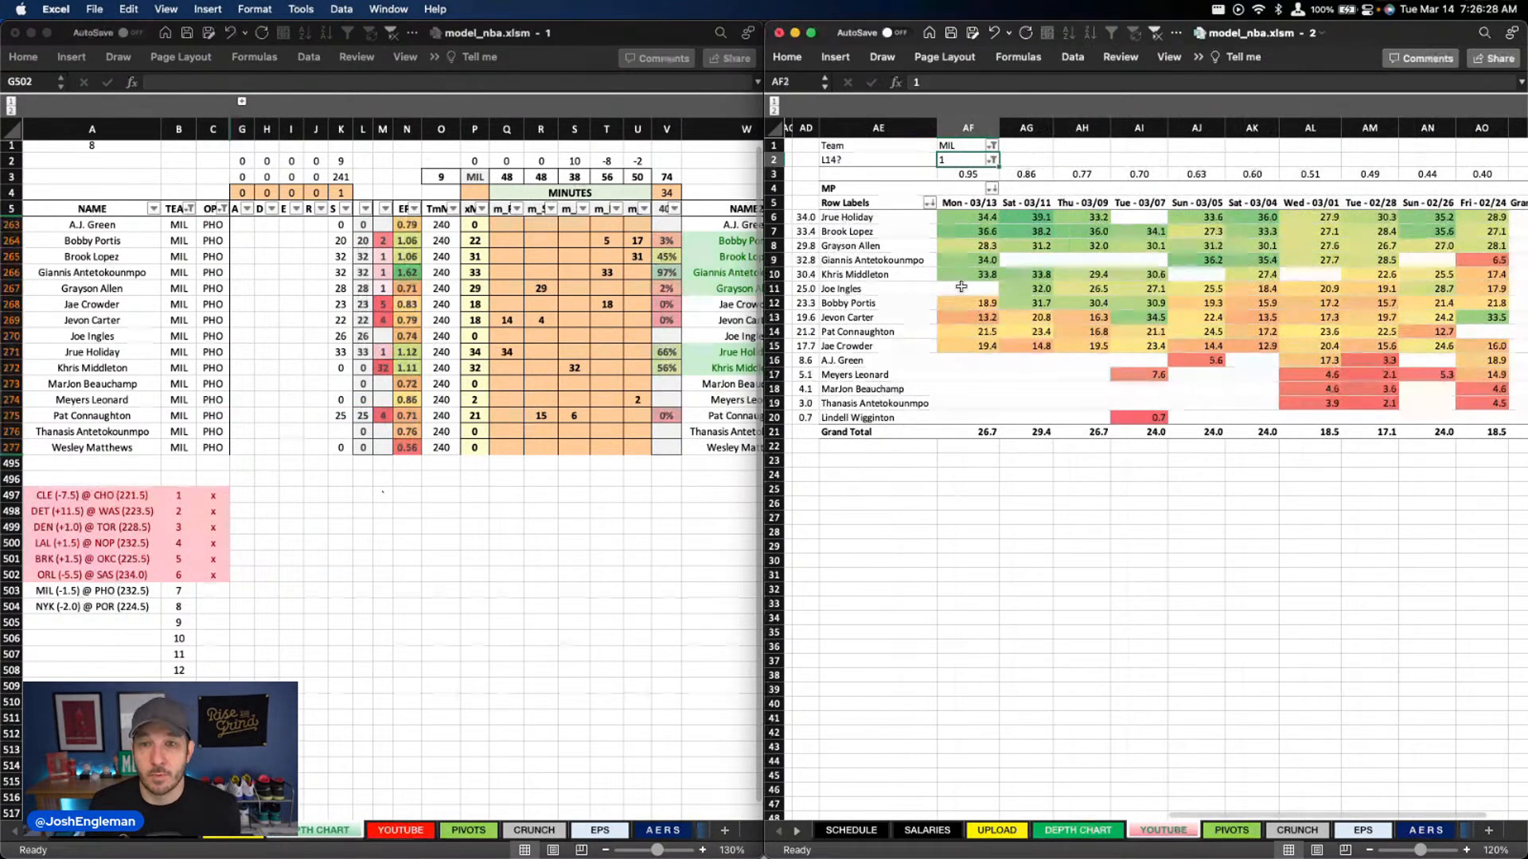
Set Bobby Portis's minutes in column T to 3 and clear Meyers Leonard's minutes in column U
click(554, 237)
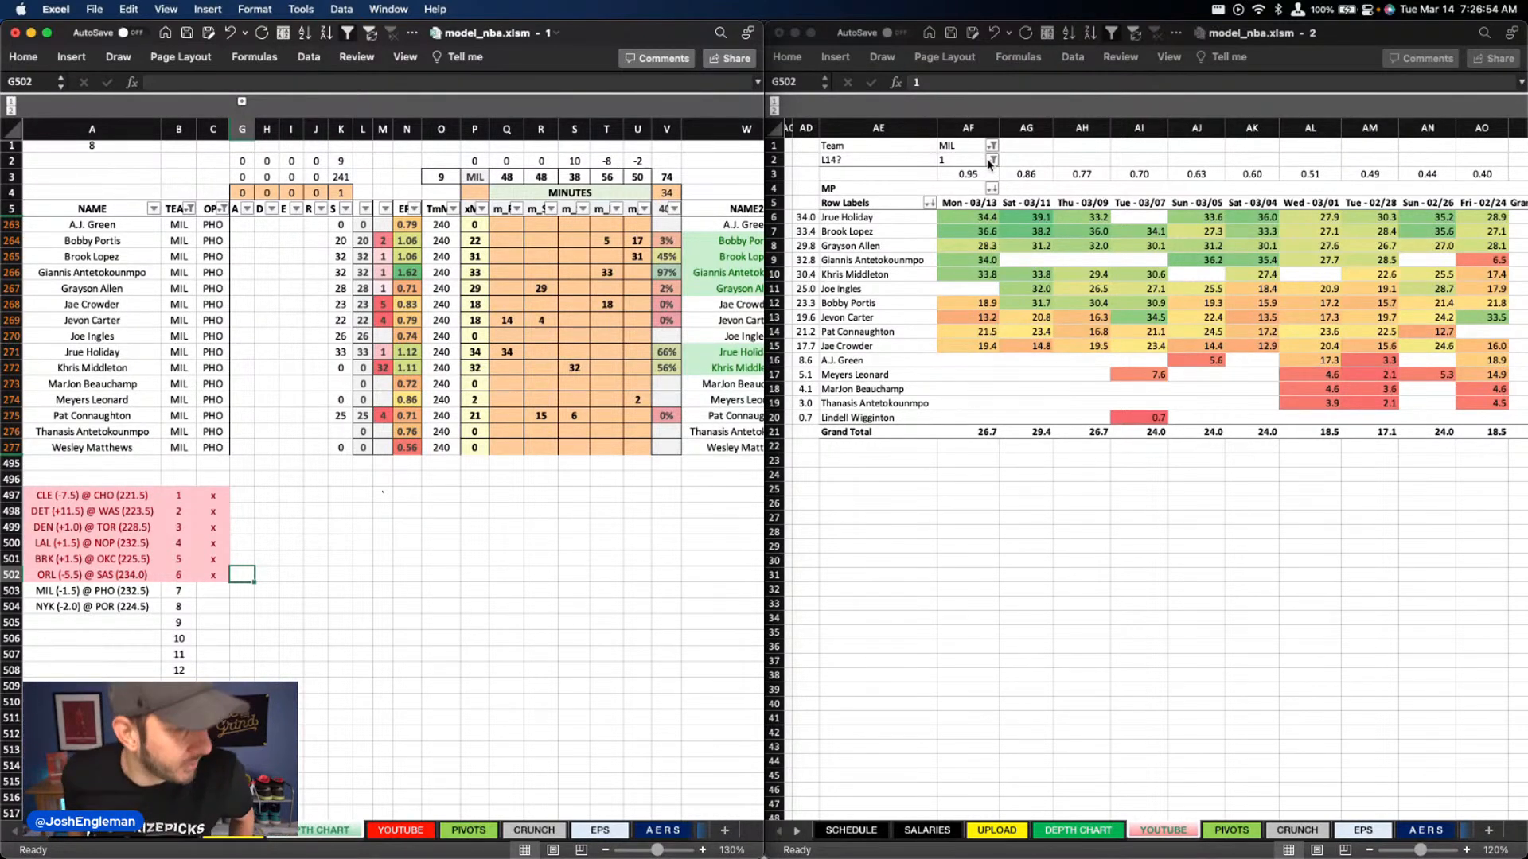
click(522, 323)
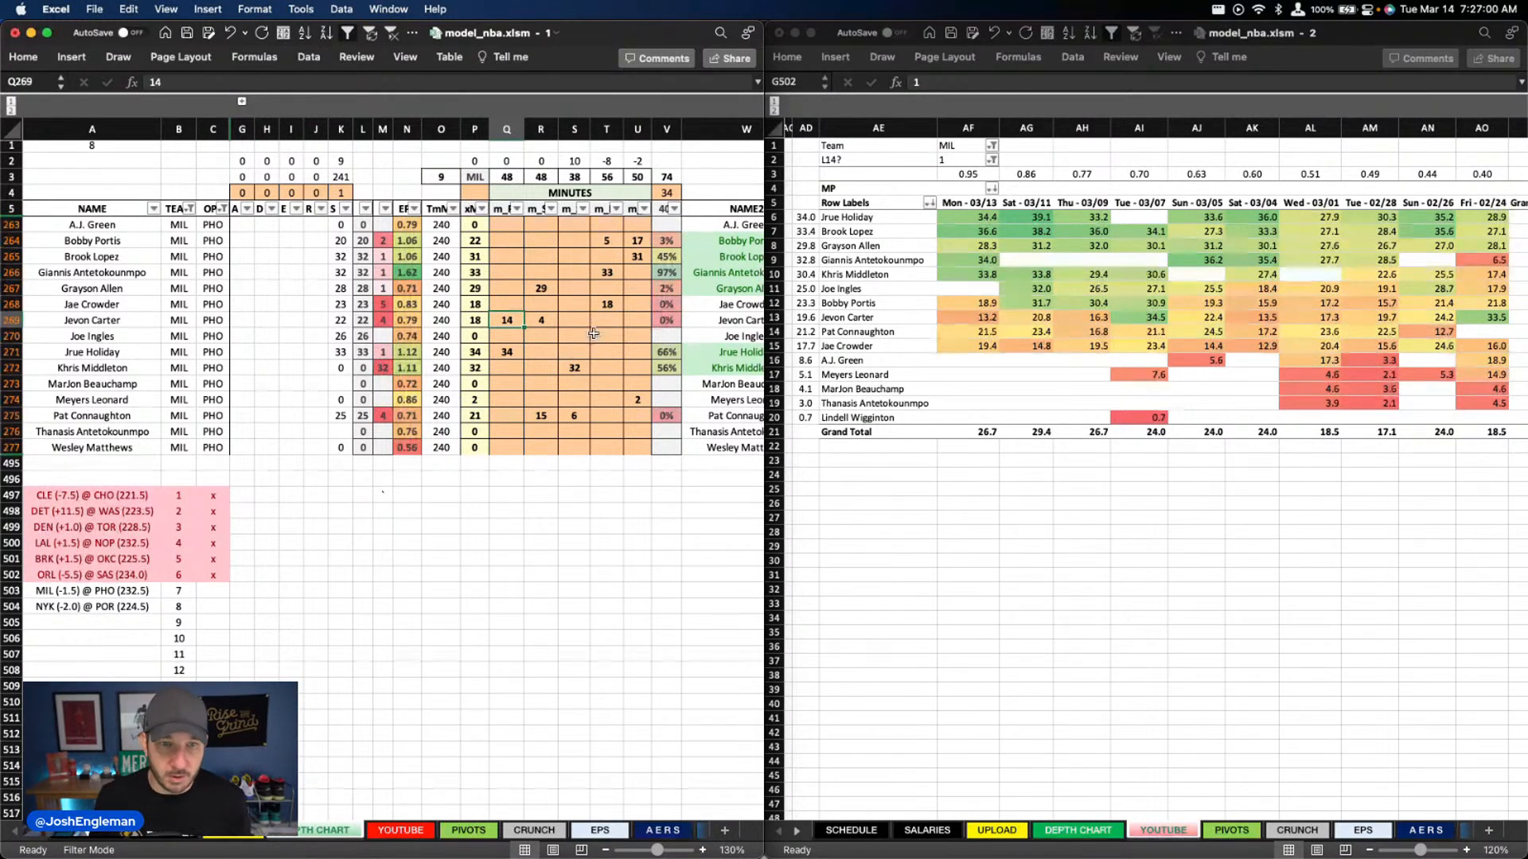
click(602, 241)
text(3)
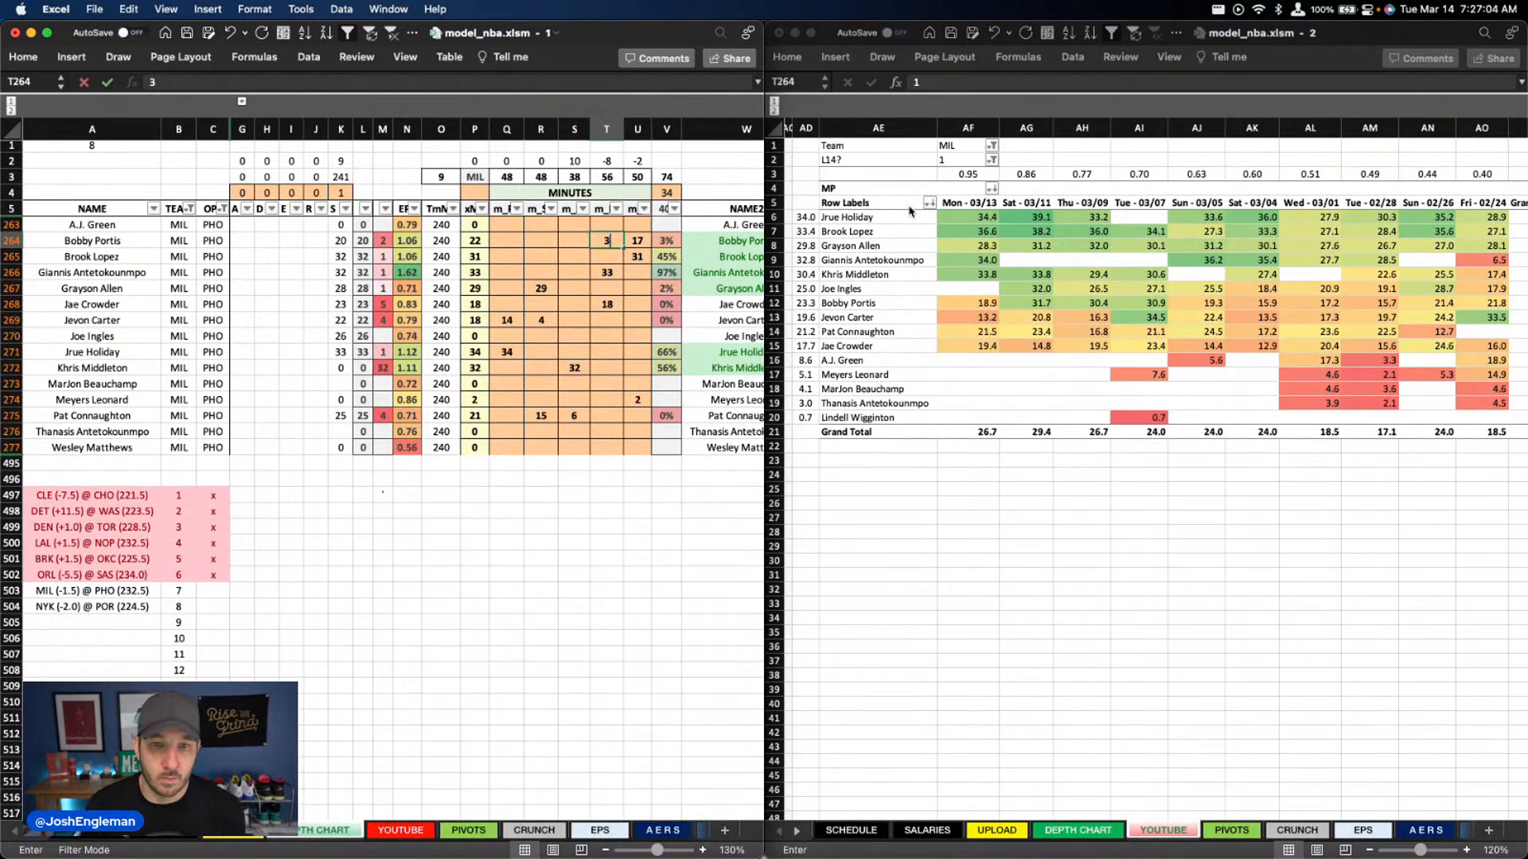
key(Return)
click(644, 398)
key(Delete)
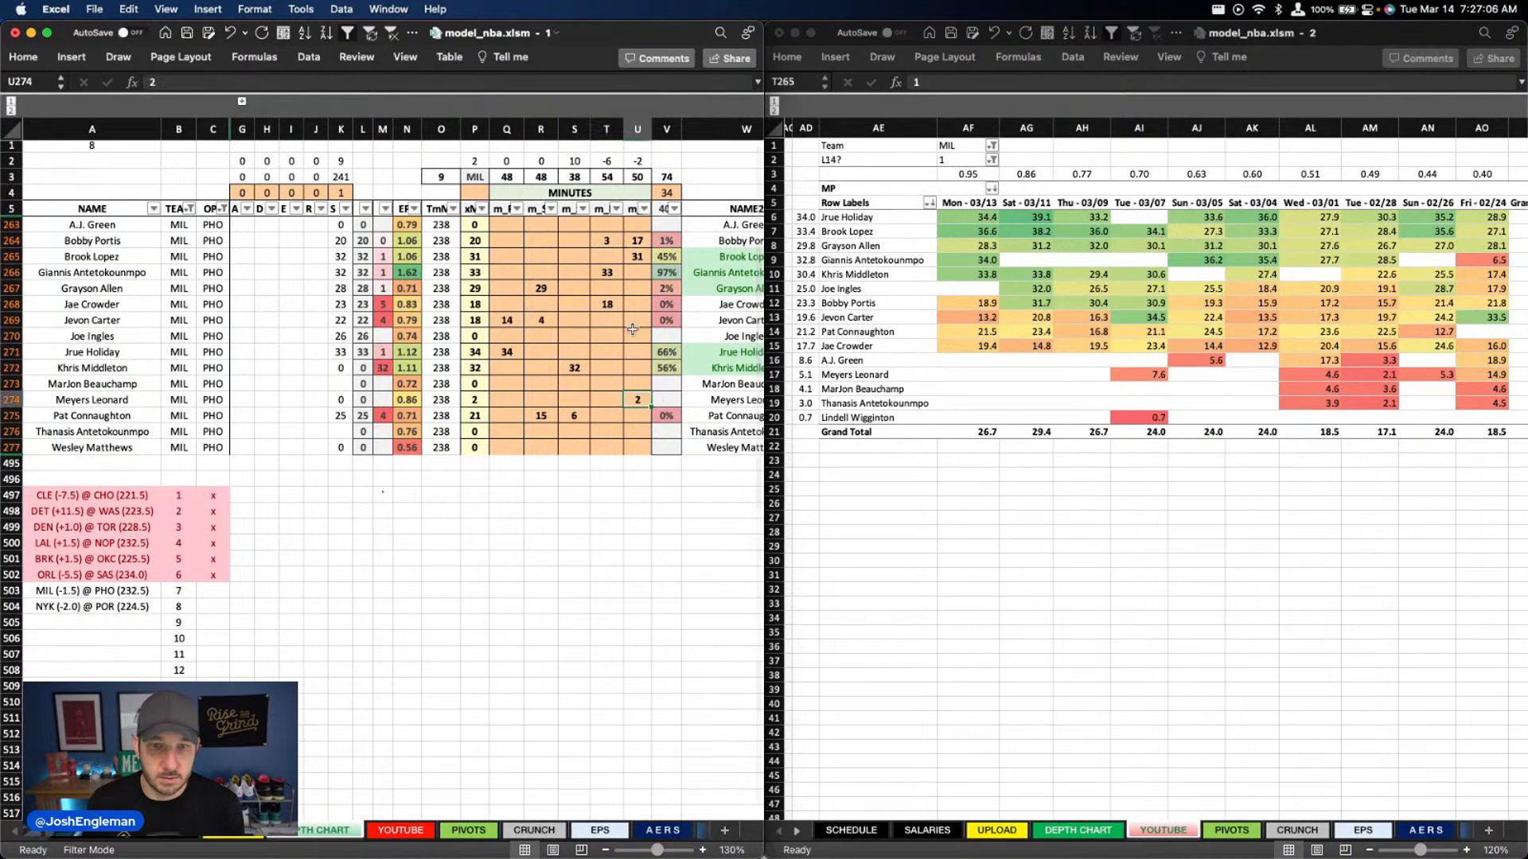
Set the column U minutes to 32 for Brook Lopez and 16 for Bobby Portis
click(499, 356)
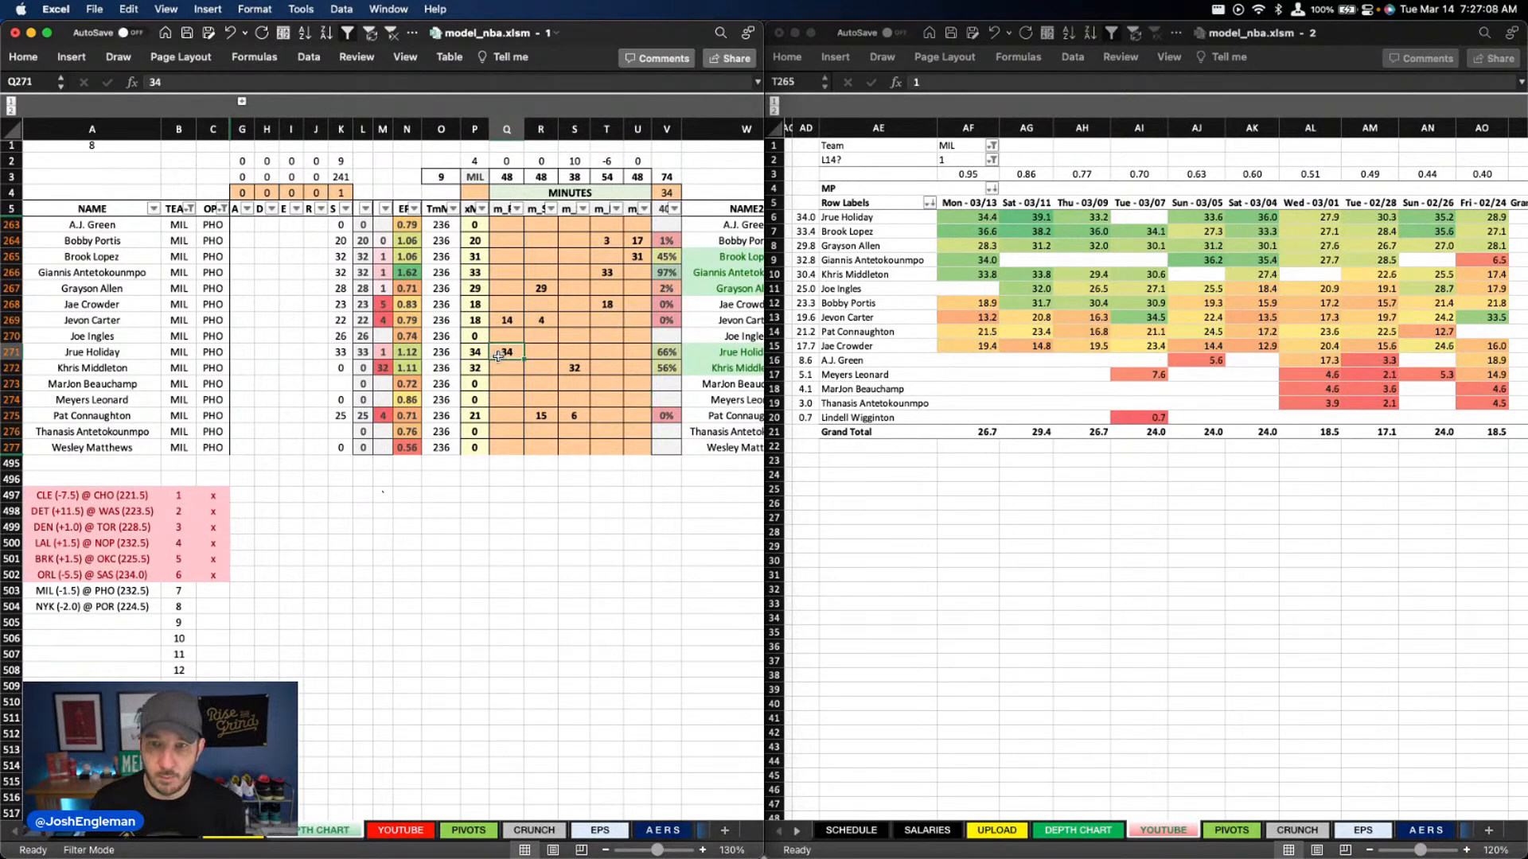
click(636, 255)
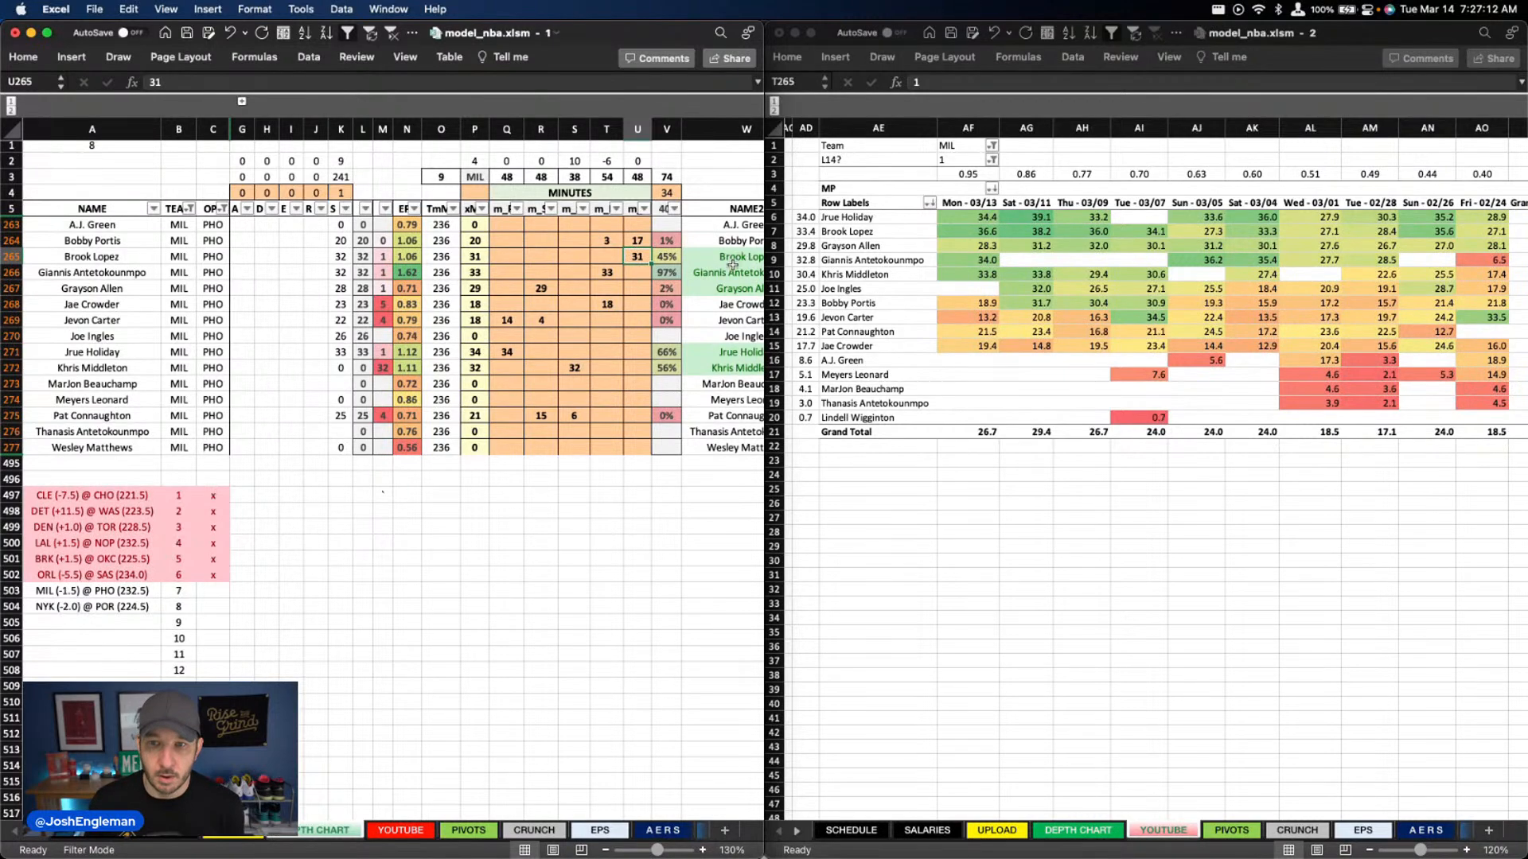
text(32)
key(Return)
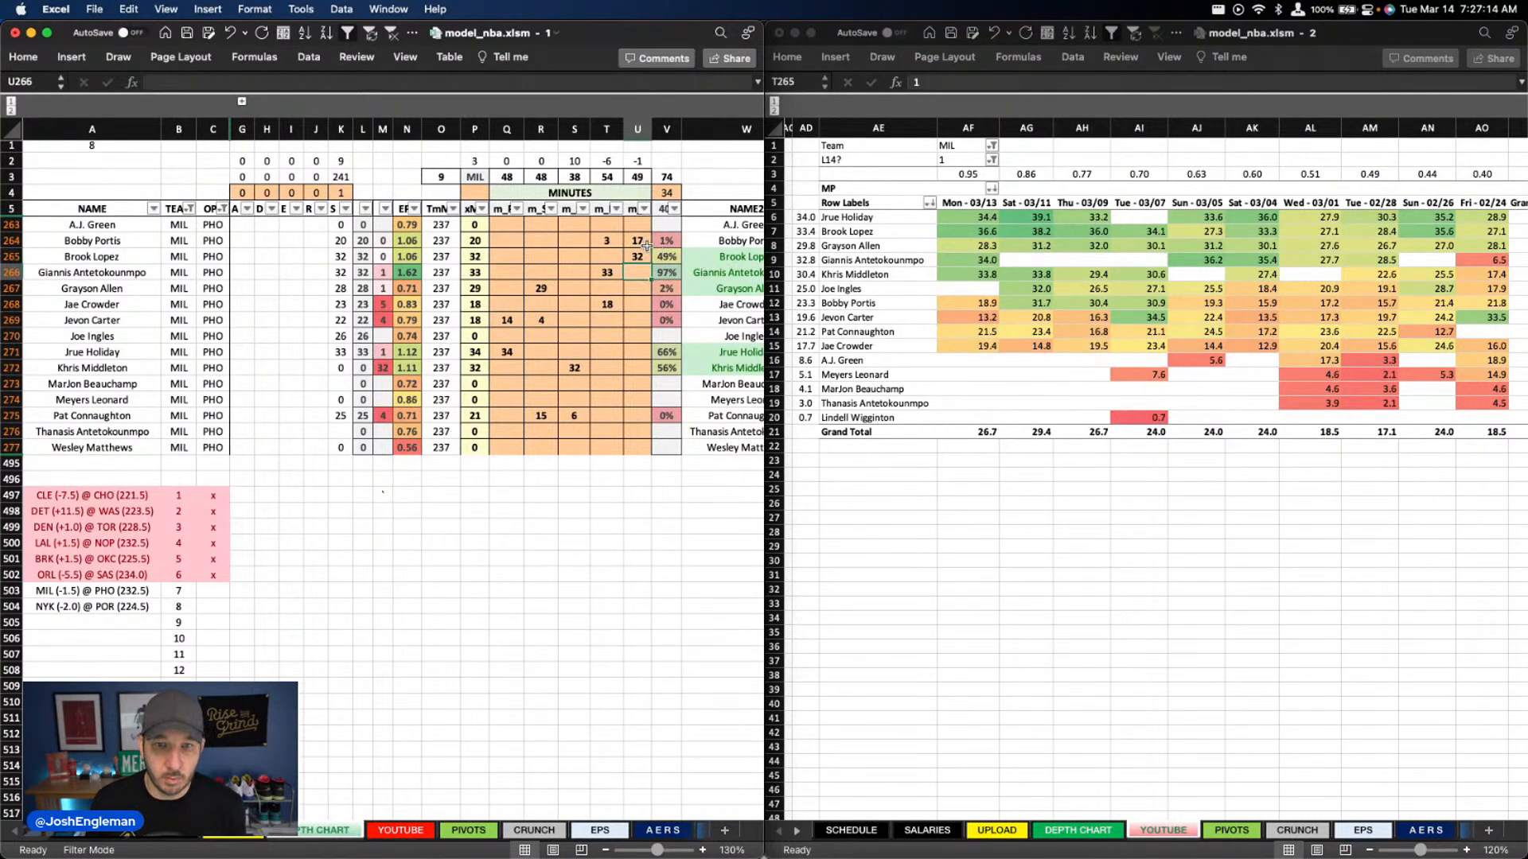
click(641, 243)
text(16)
key(Return)
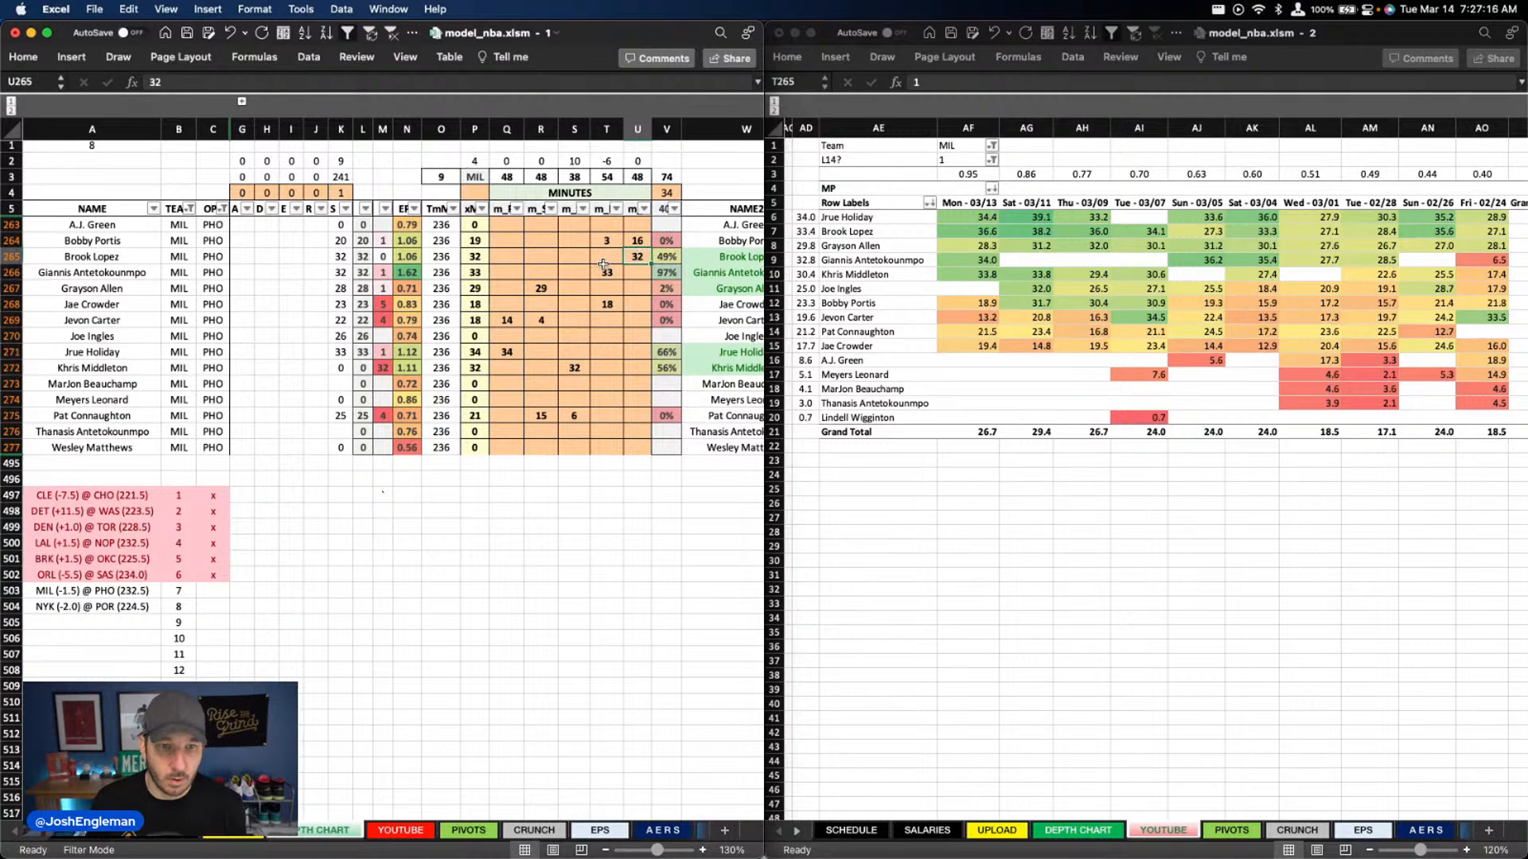
Clear Khris Middleton's minutes in column S
click(602, 268)
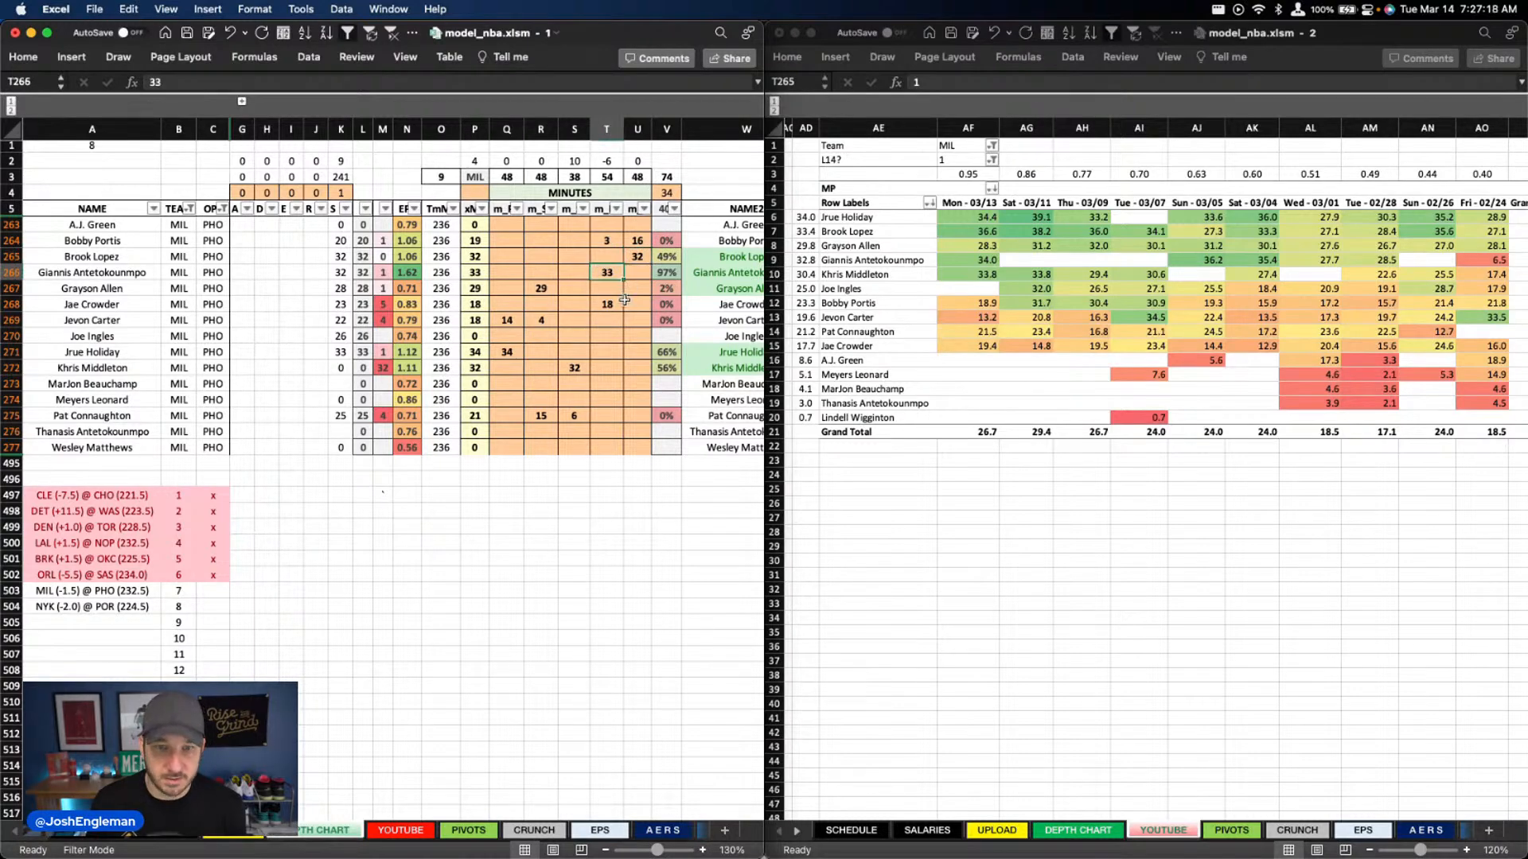
click(574, 370)
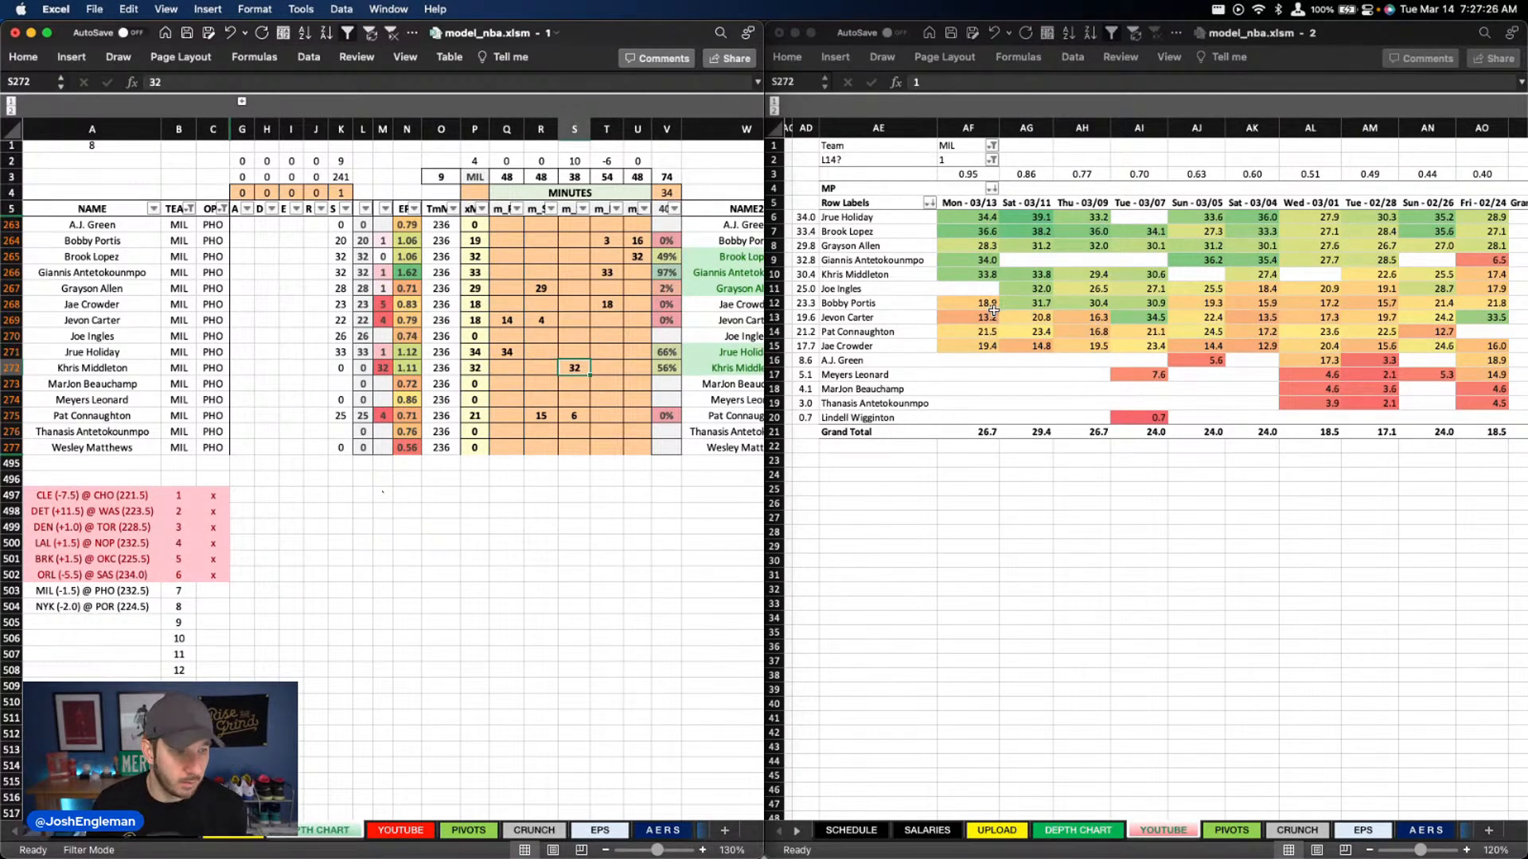
key(Delete)
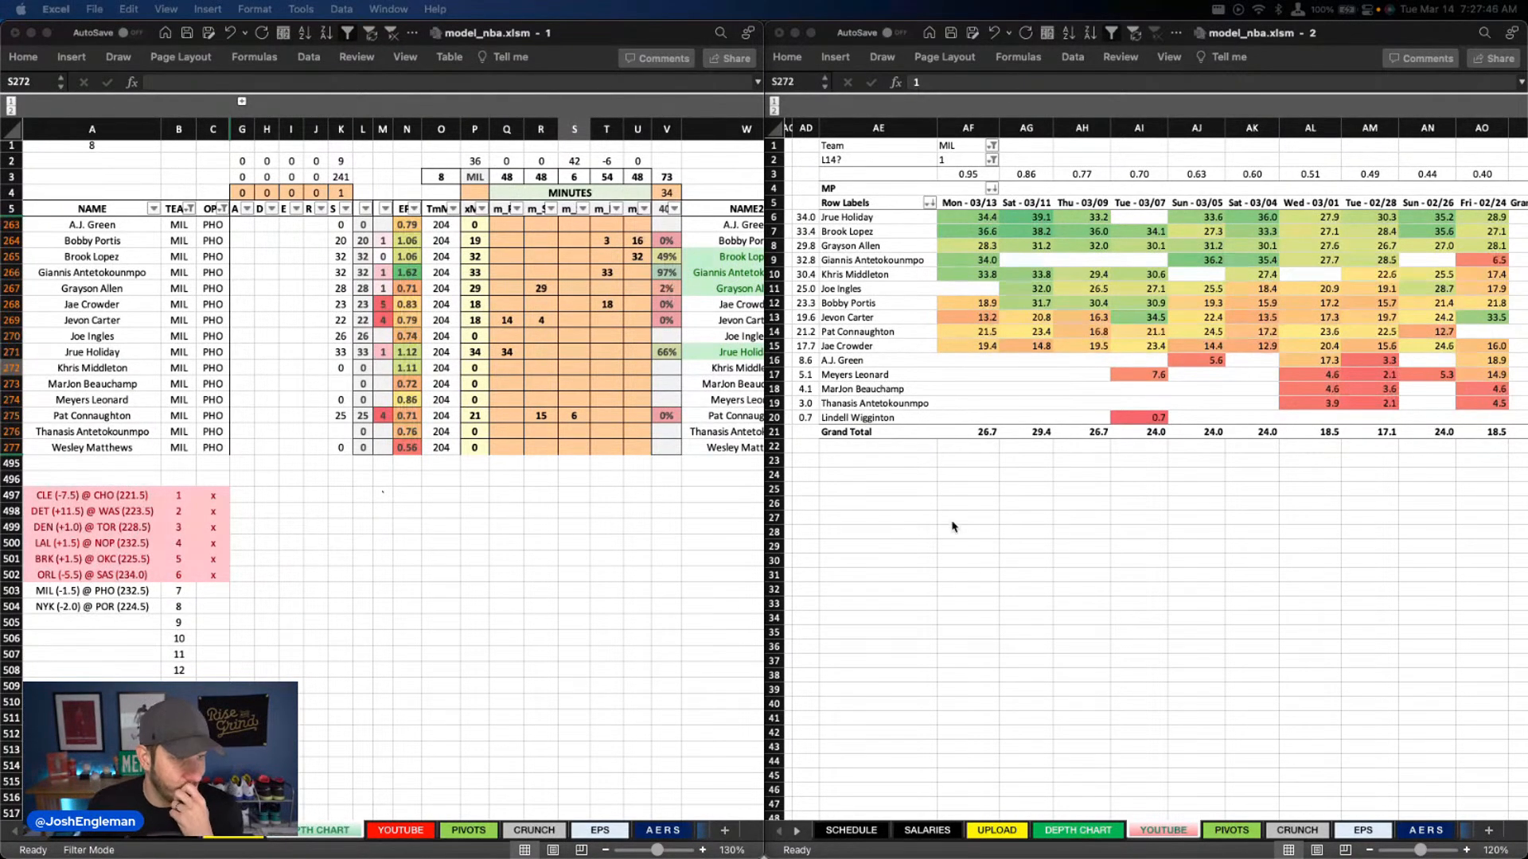
click(580, 373)
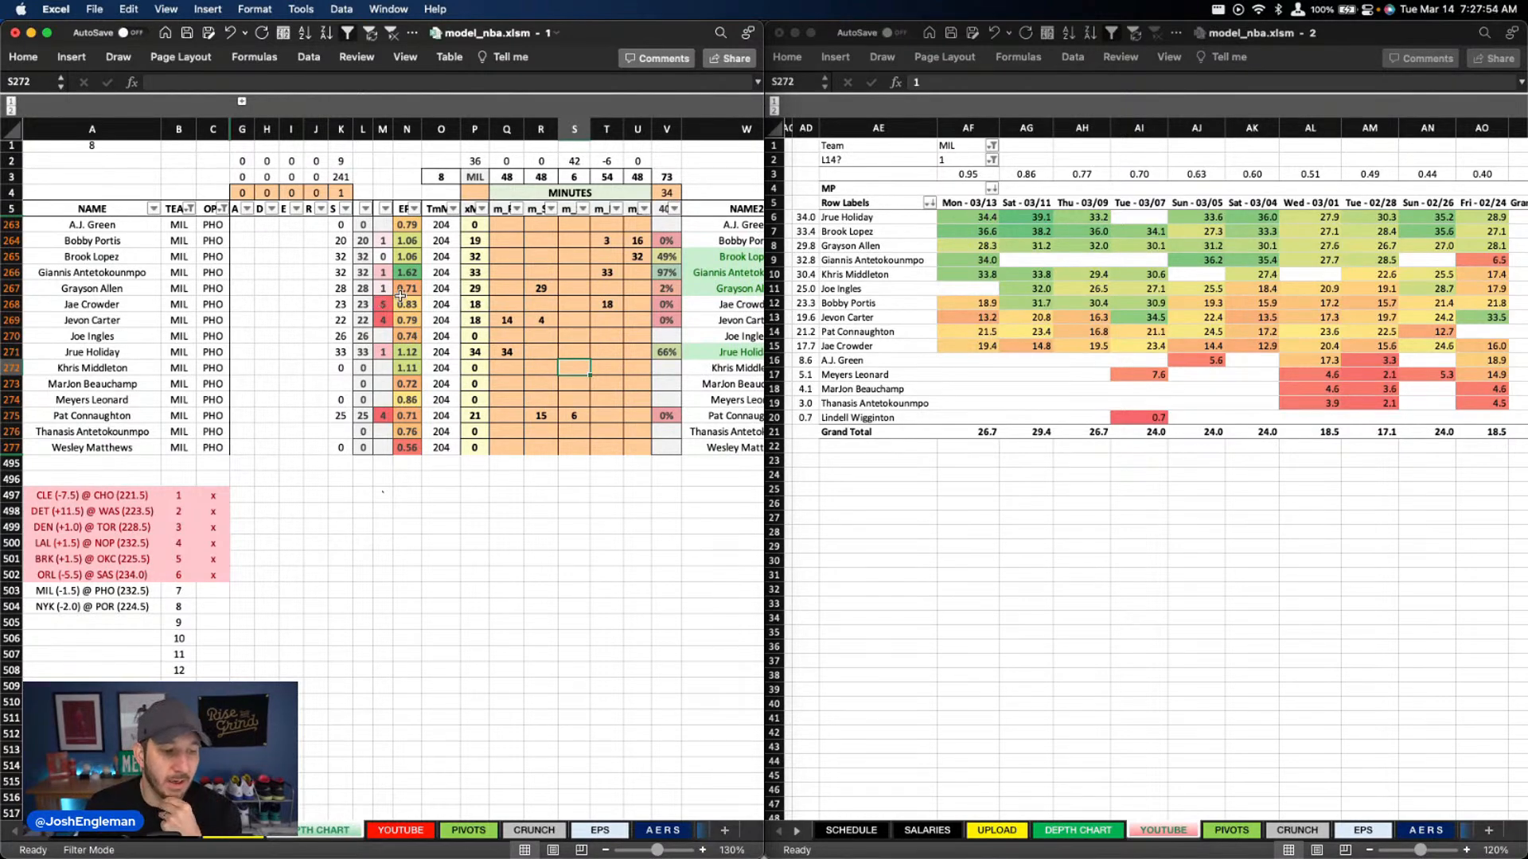
click(598, 356)
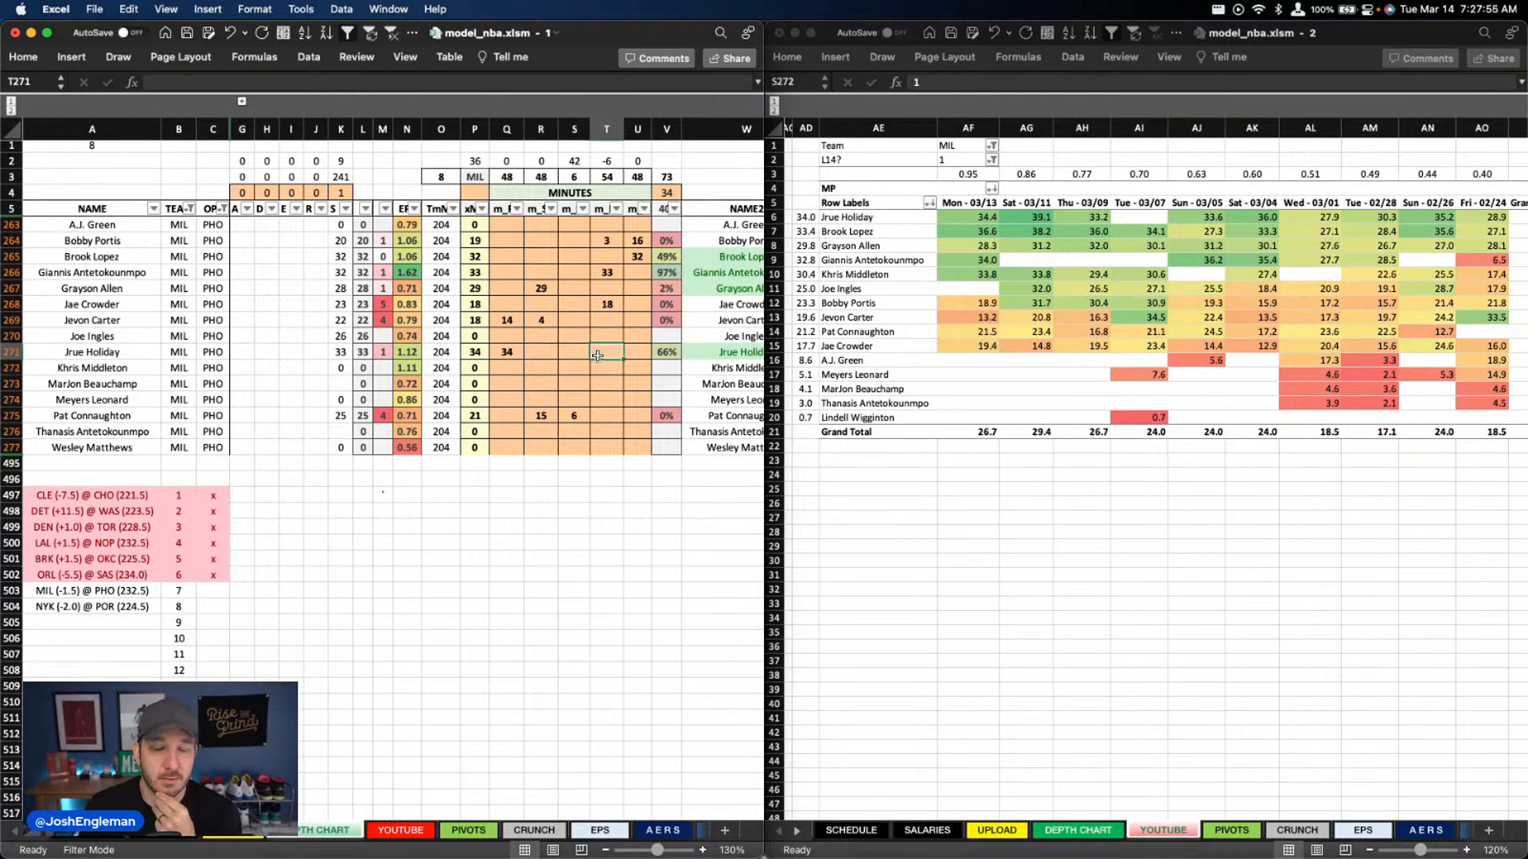
click(609, 305)
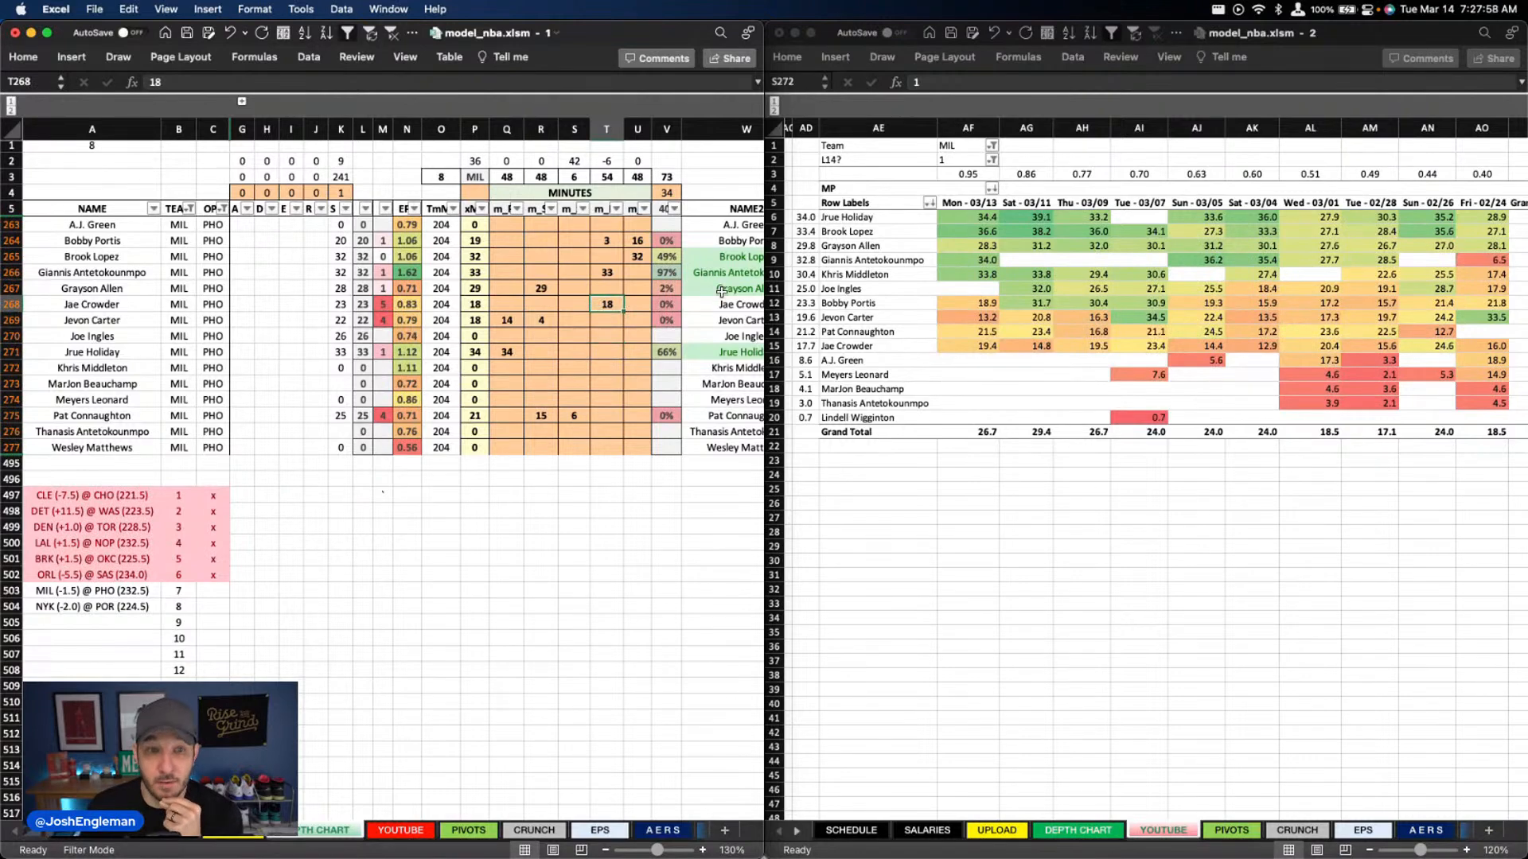
key(Down)
key(Down)
key(Down)
key(Down)
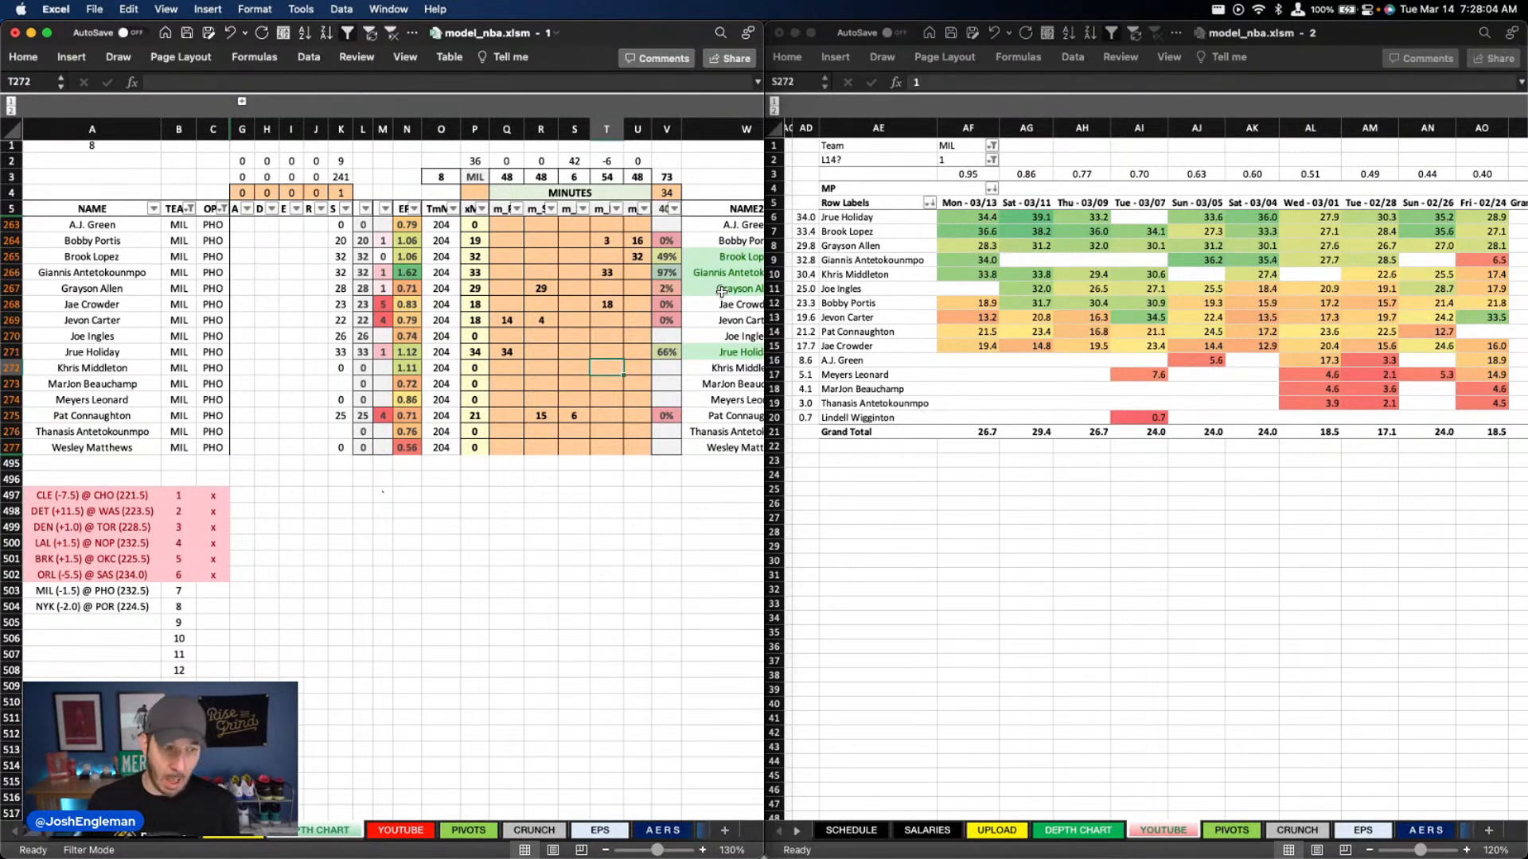
key(Left)
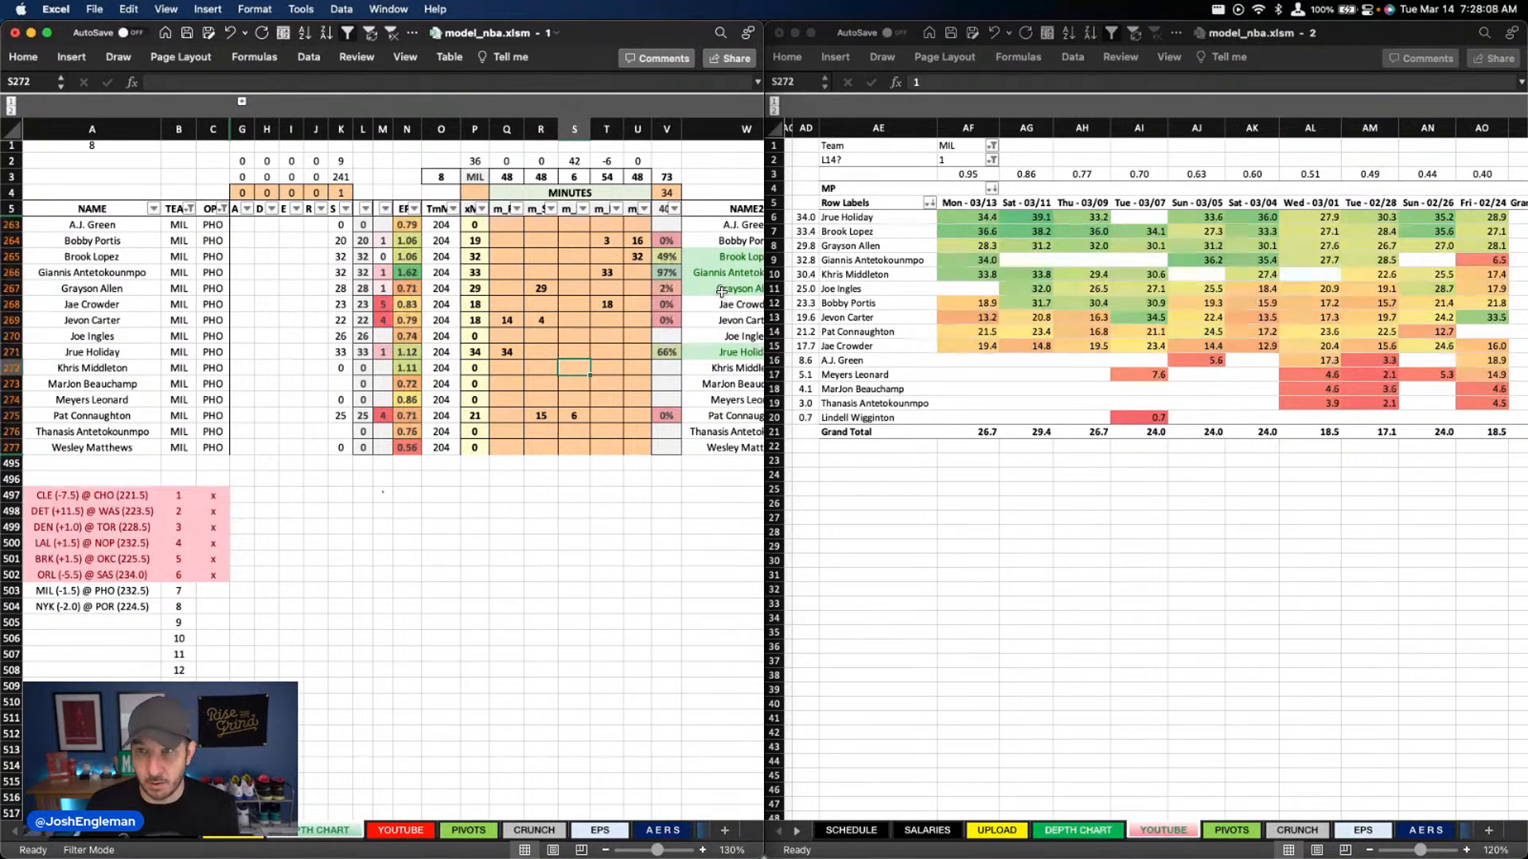
Check the Bucks projection summary on the YOUTUBE sheet and return to the depth chart
click(402, 830)
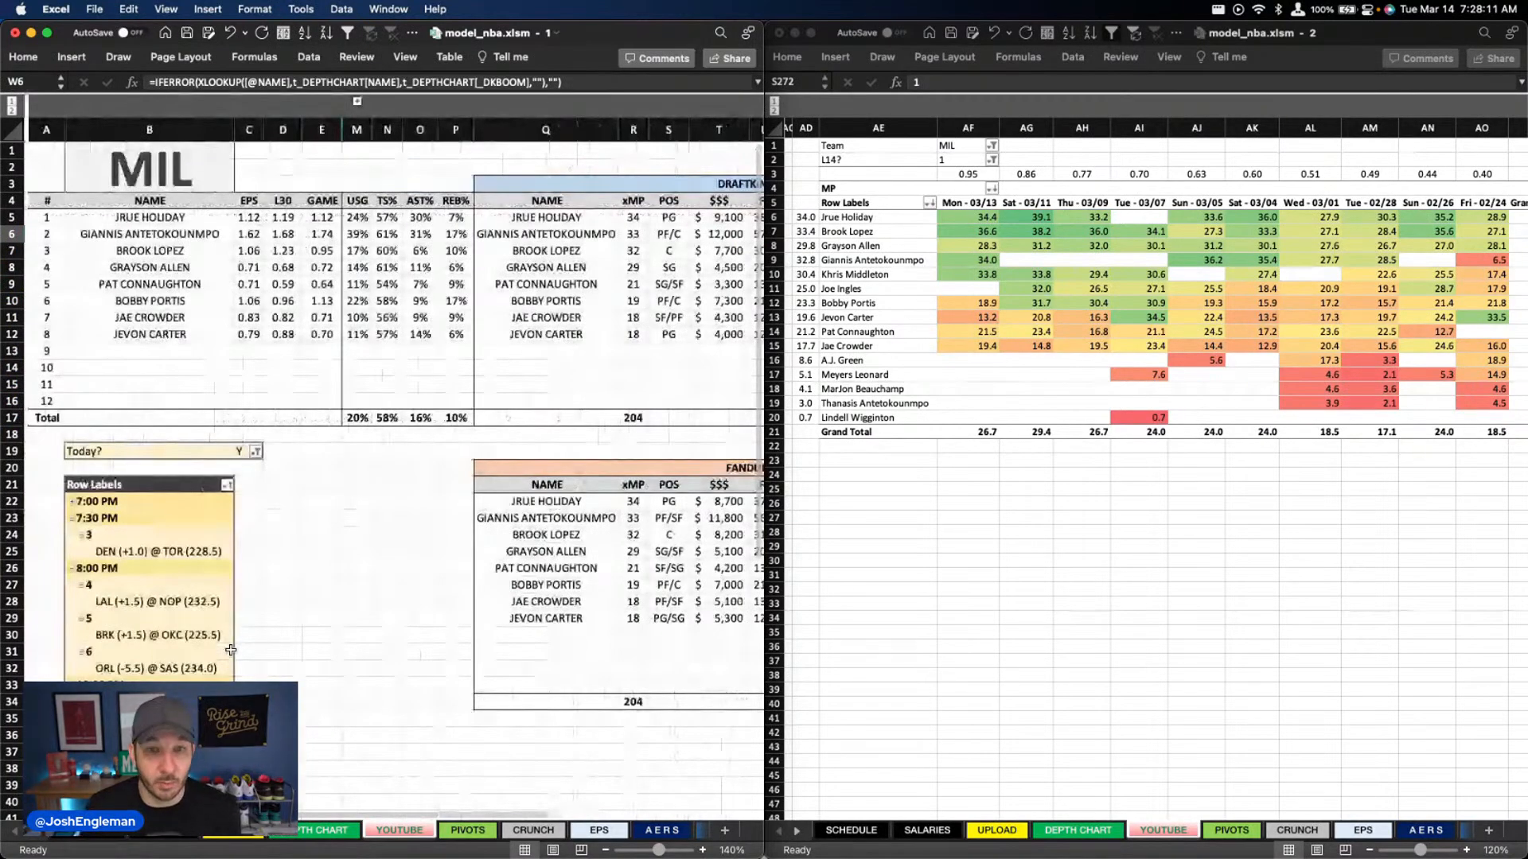
key(ctrl+Page_Up)
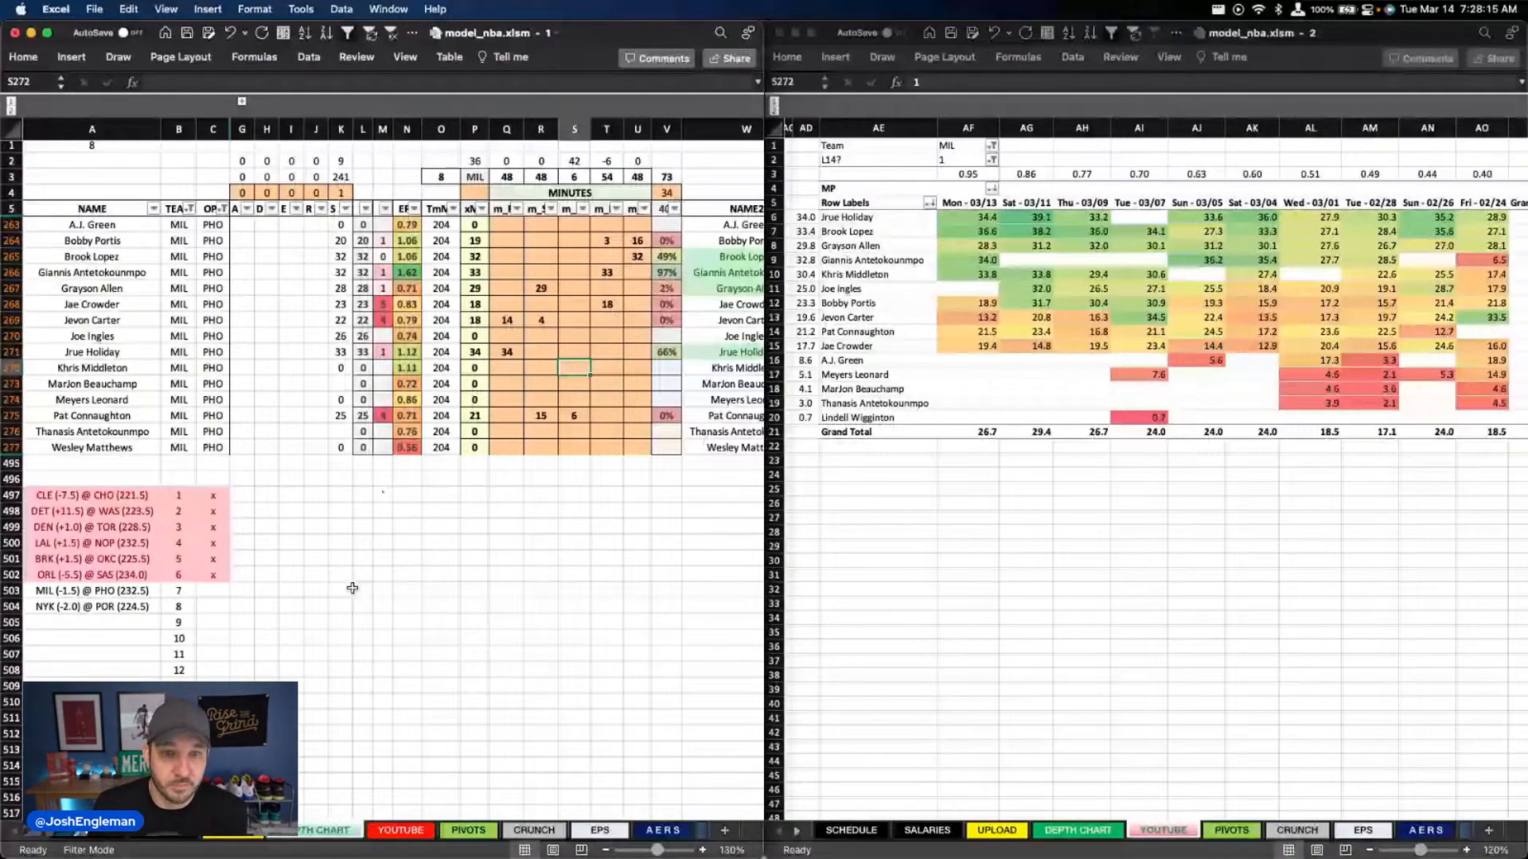
click(596, 305)
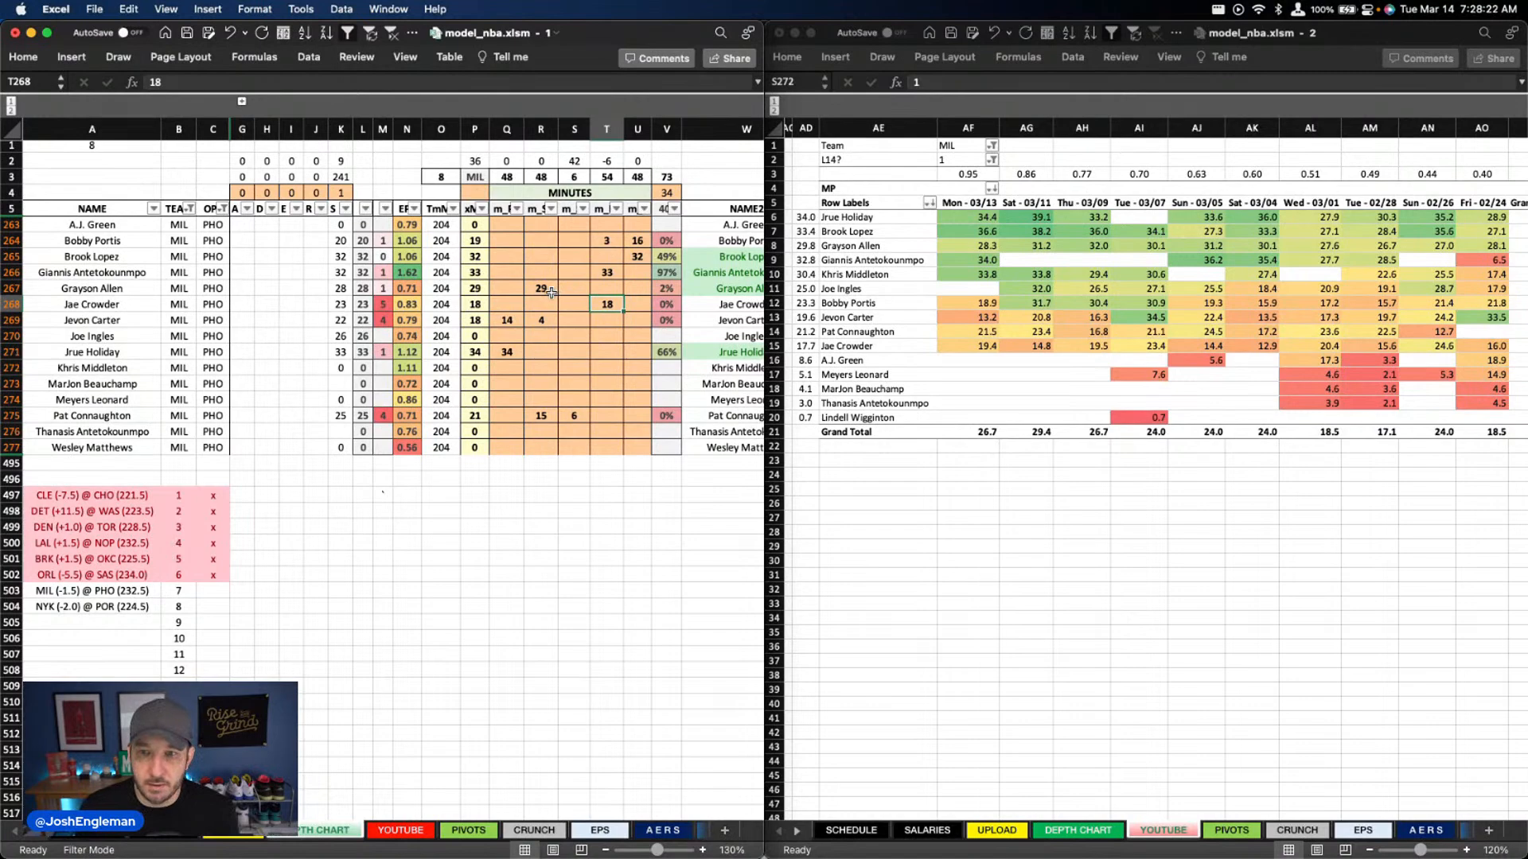
Set Pat Connaughton's minutes in column S to 9
click(548, 415)
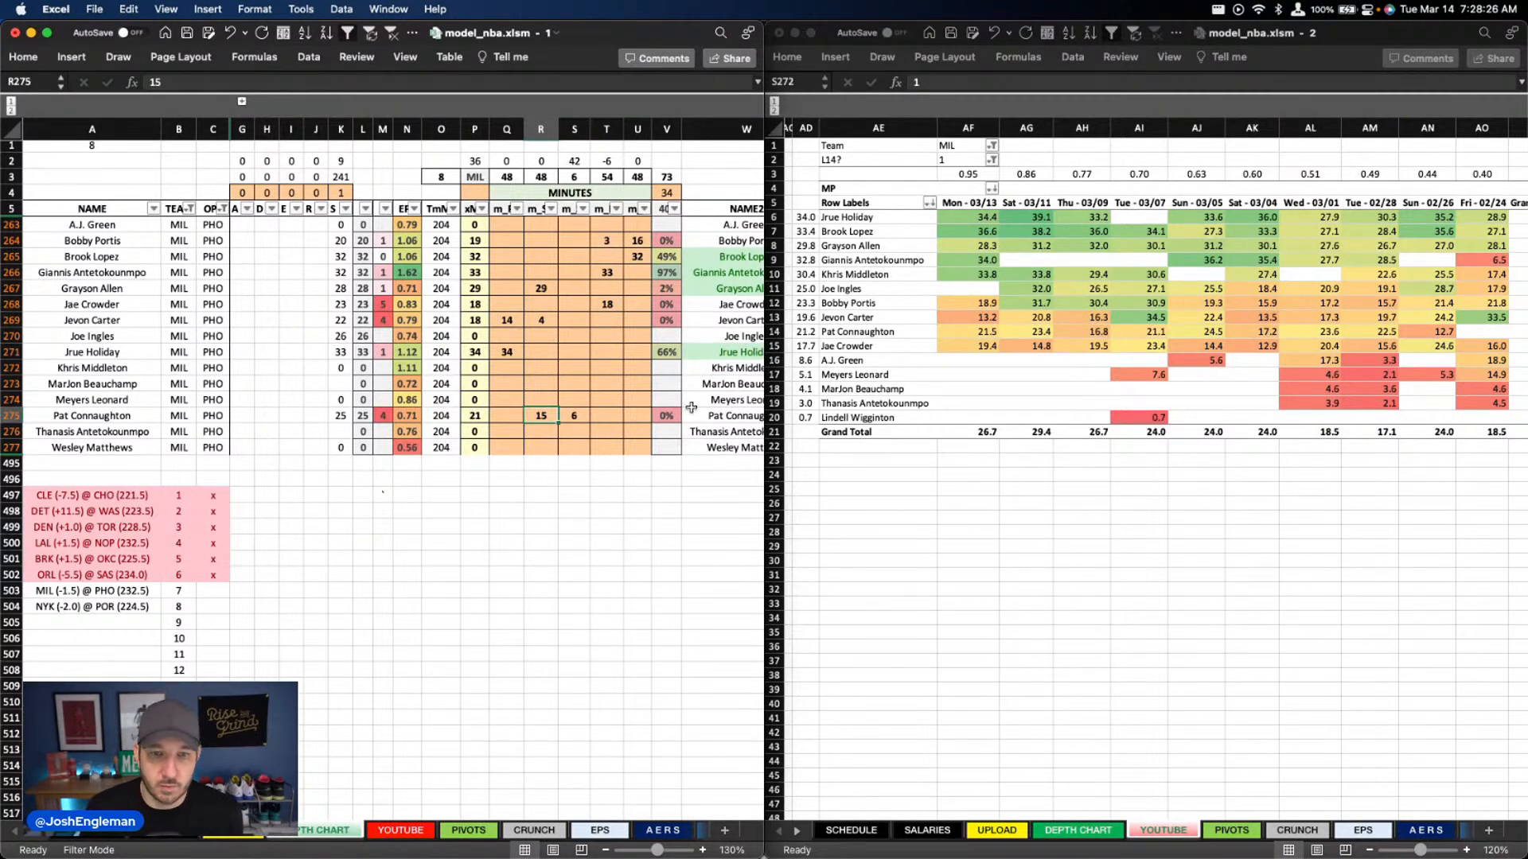
key(Right)
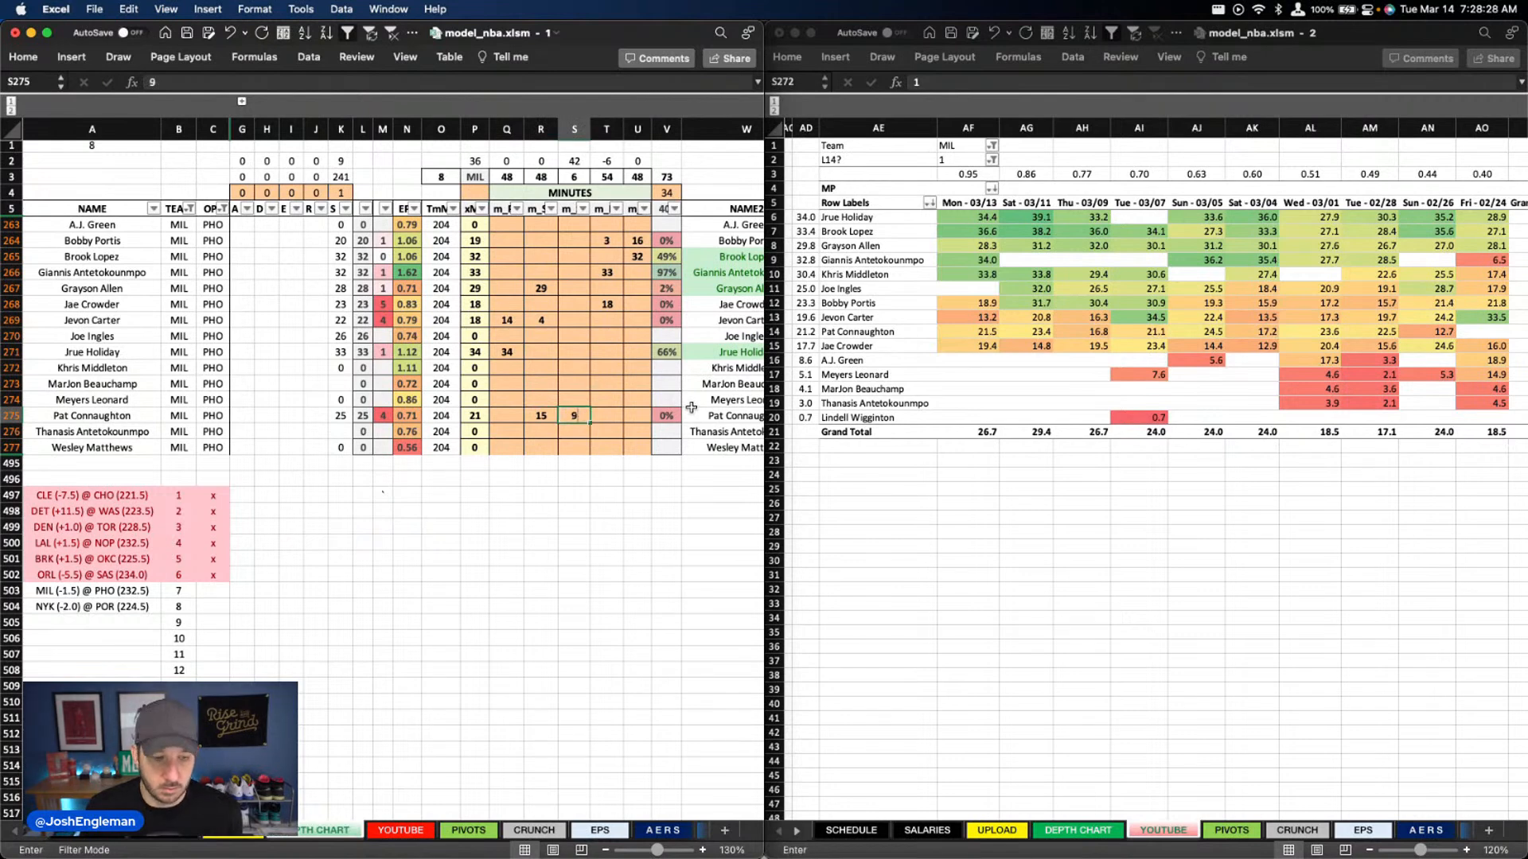
text(9)
key(Return)
Review Jae Crowder's recent game minutes in the minutes pivot of the second workbook window
key(Up)
key(Up)
key(Up)
key(Up)
key(Up)
key(Up)
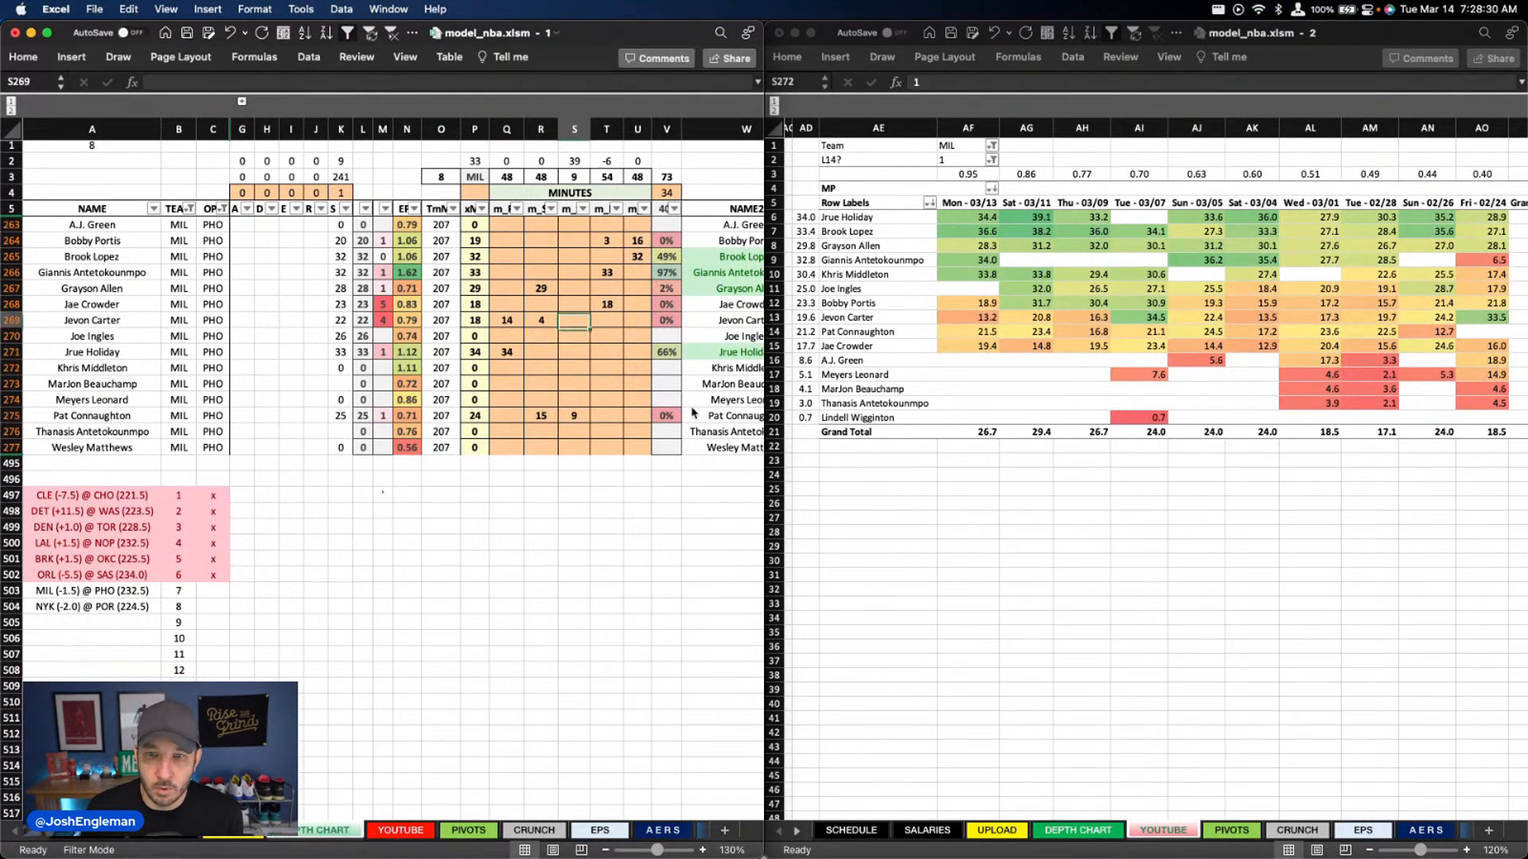
key(Right)
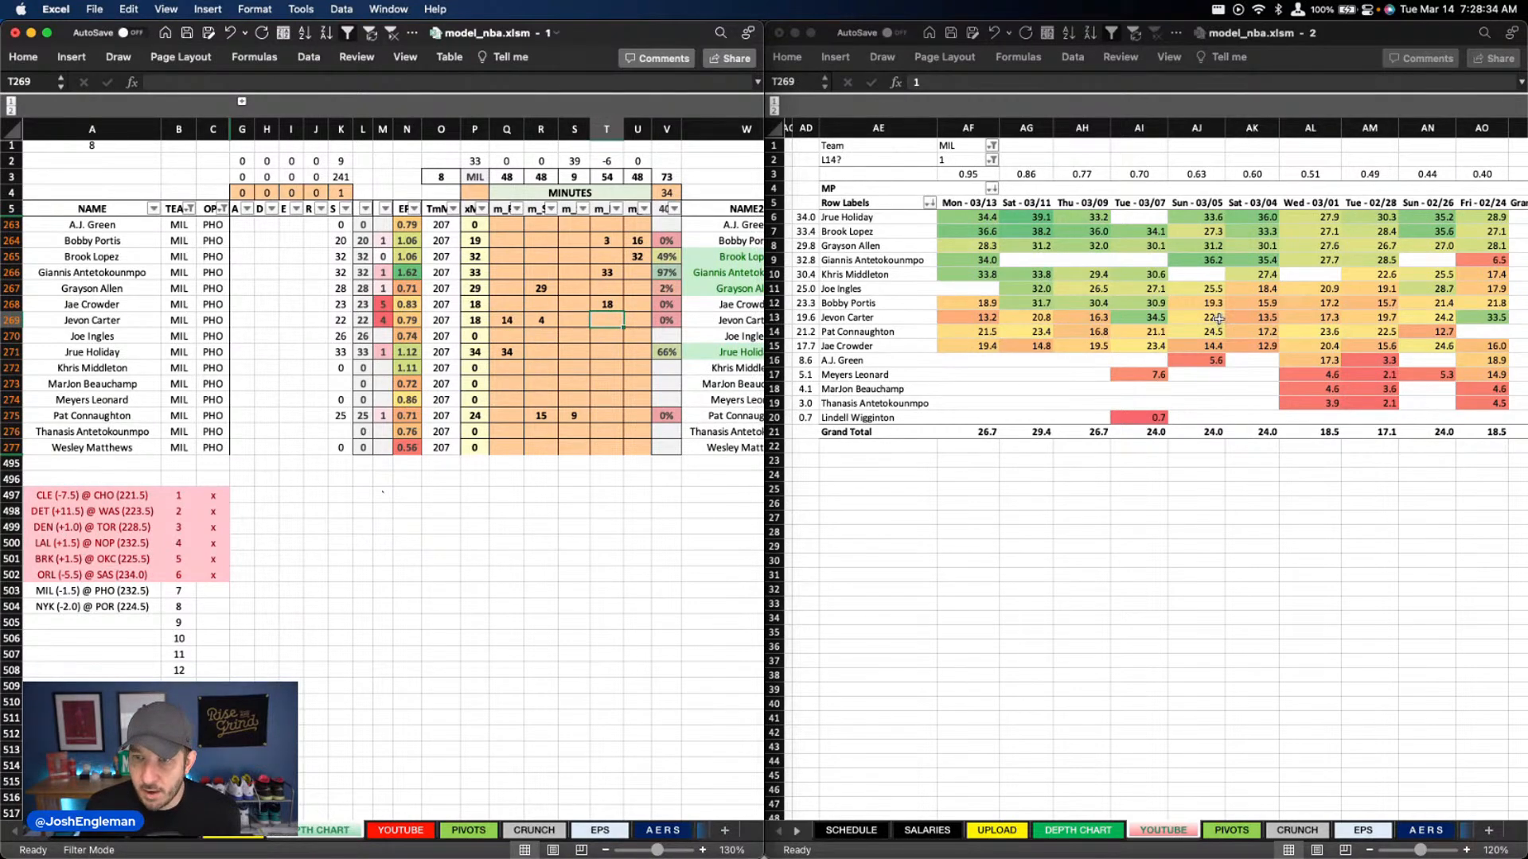
click(1221, 348)
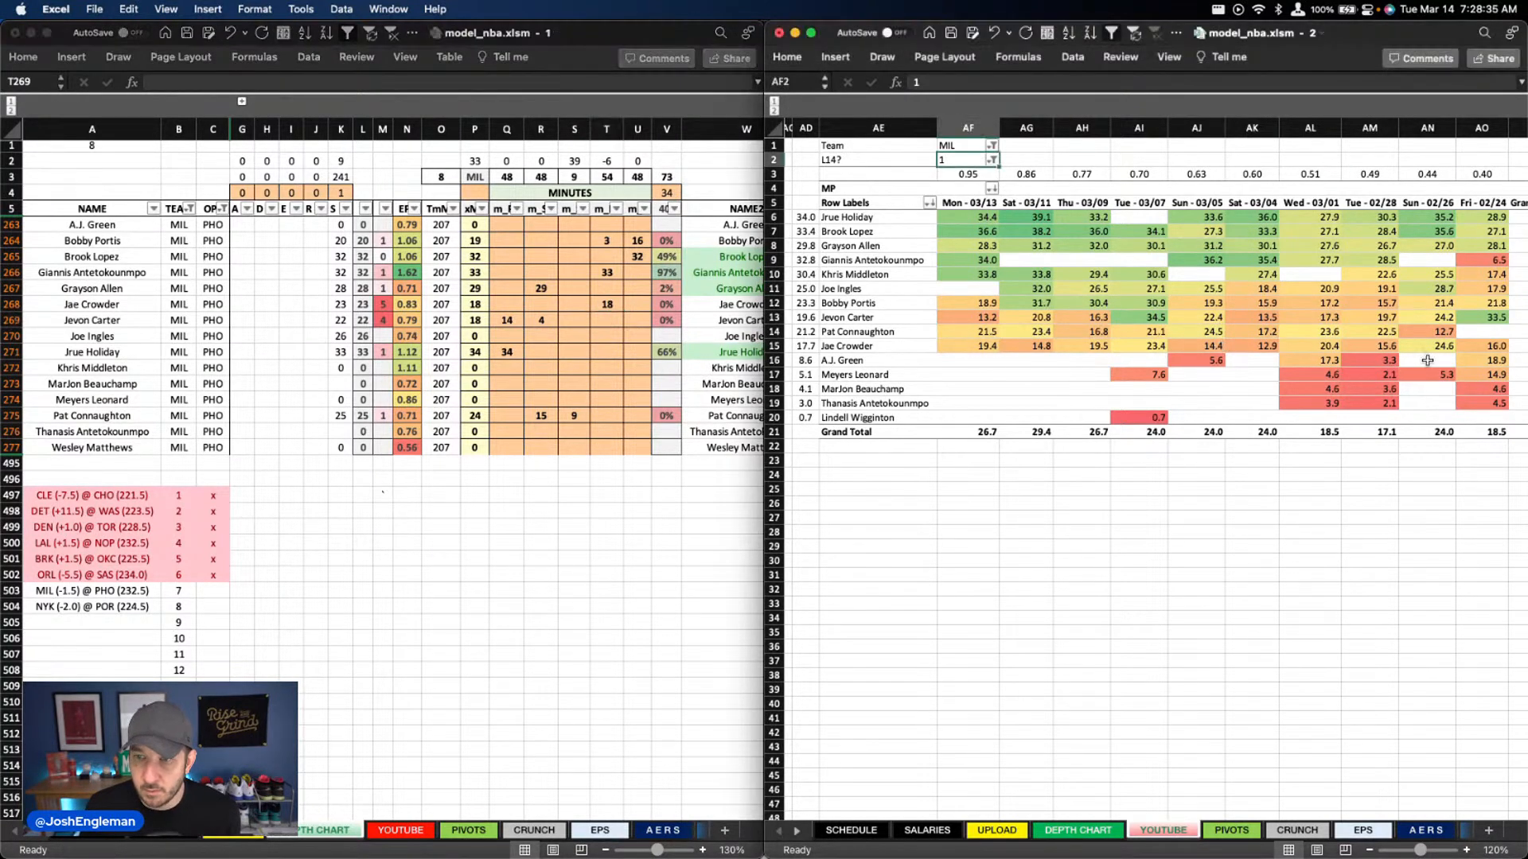
click(1217, 348)
super+click(1328, 348)
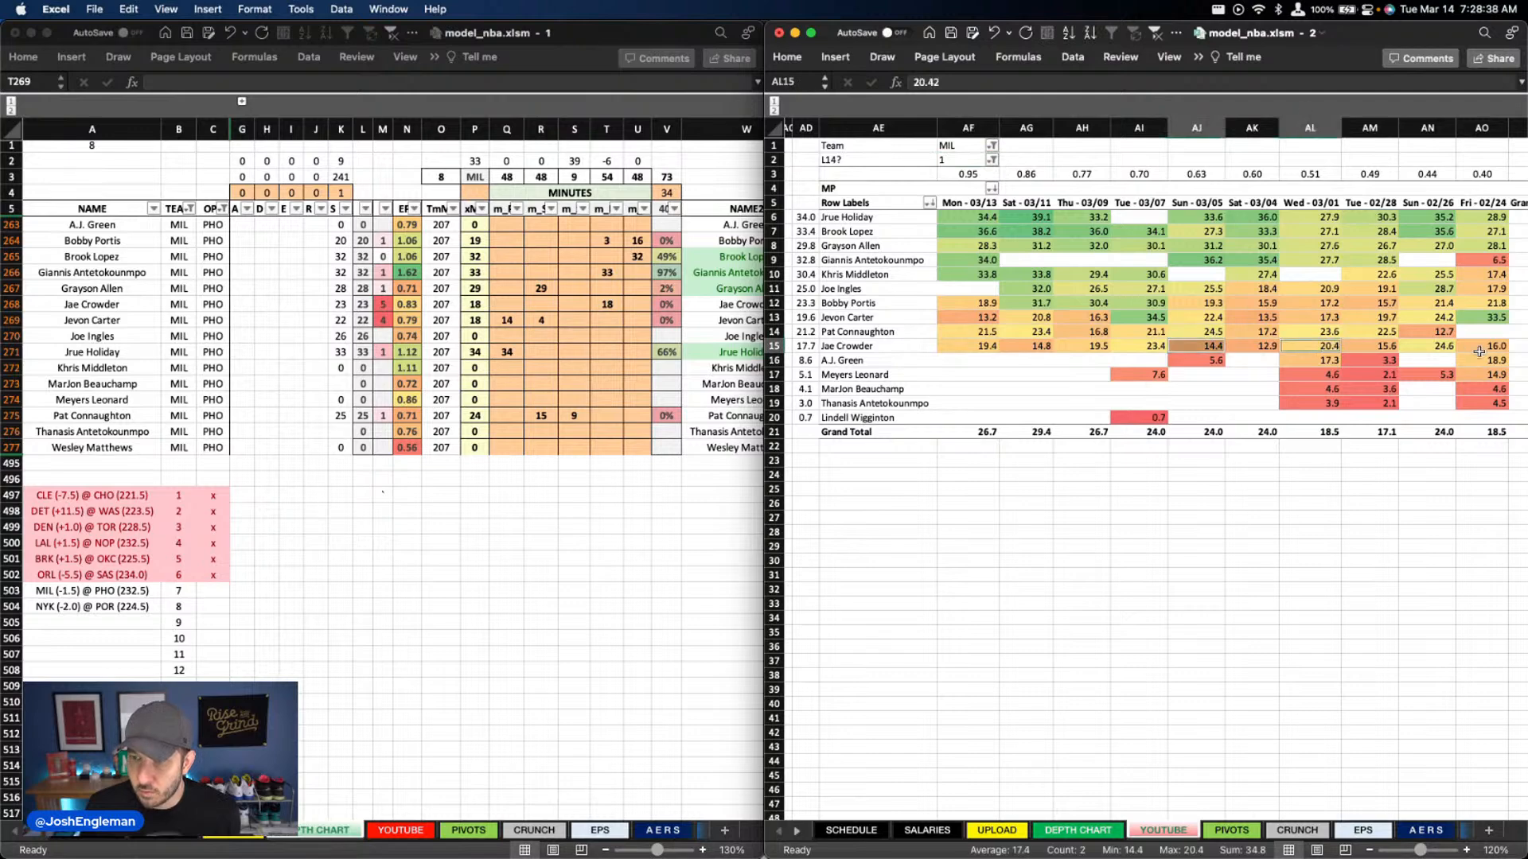
click(534, 387)
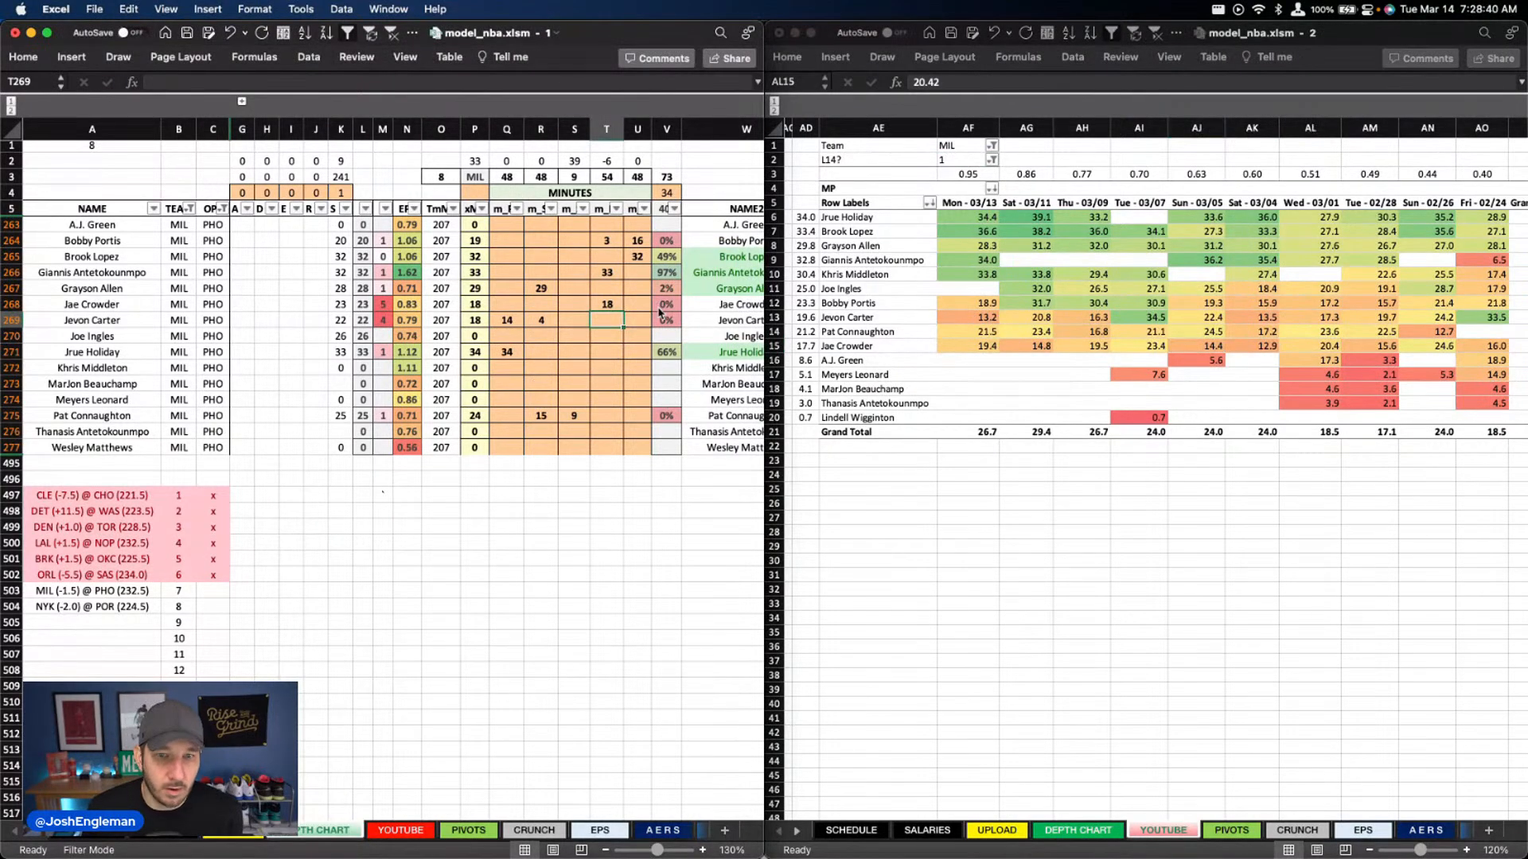
Split Jae Crowder's 22 minutes into 10 in column S and 12 in column T
key(Up)
text(22)
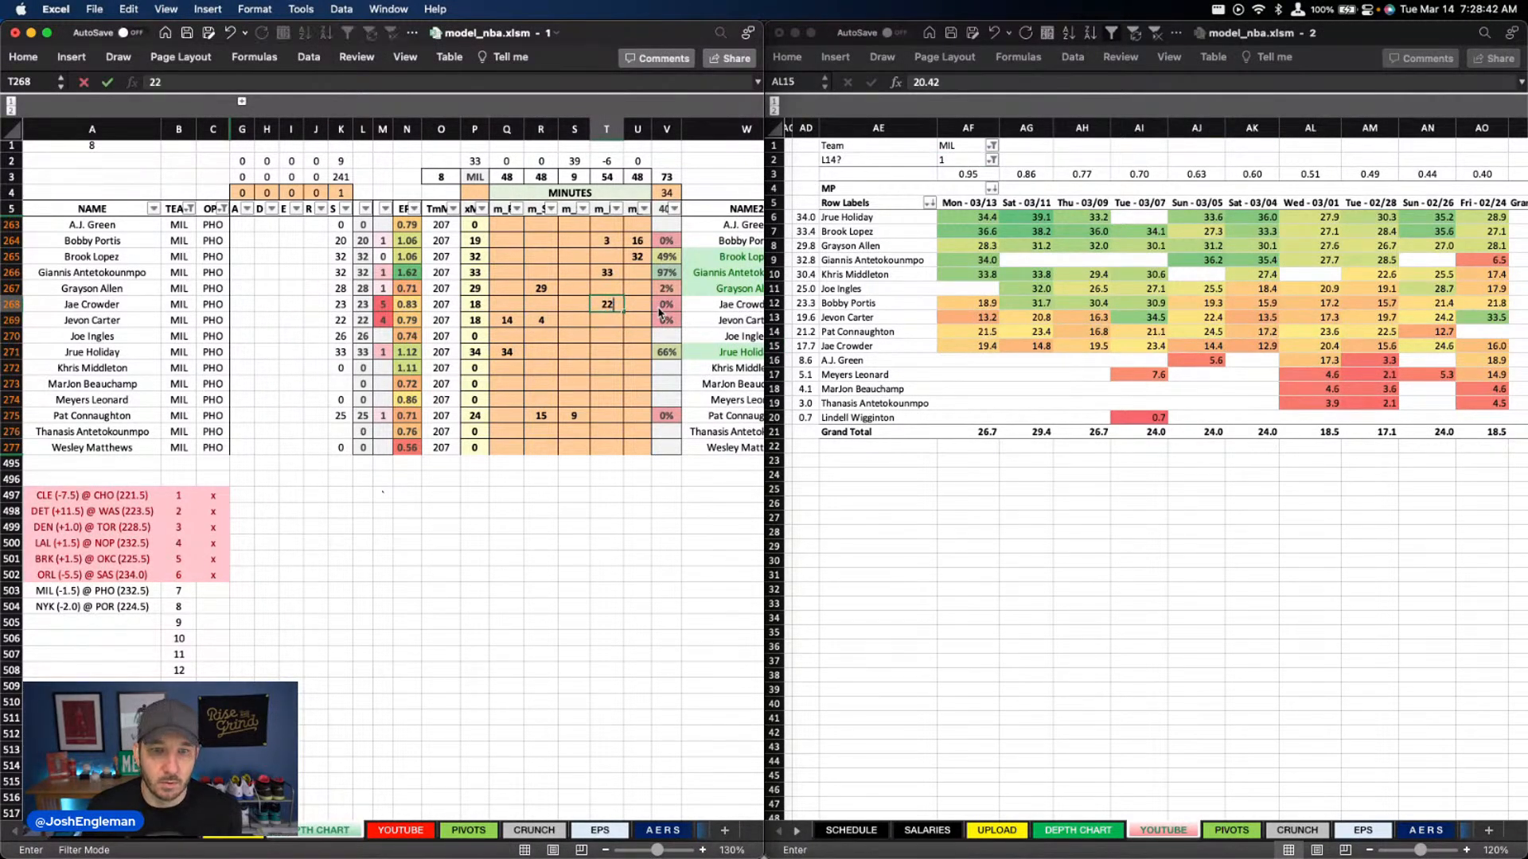
key(Return)
key(Up)
key(Left)
text(10)
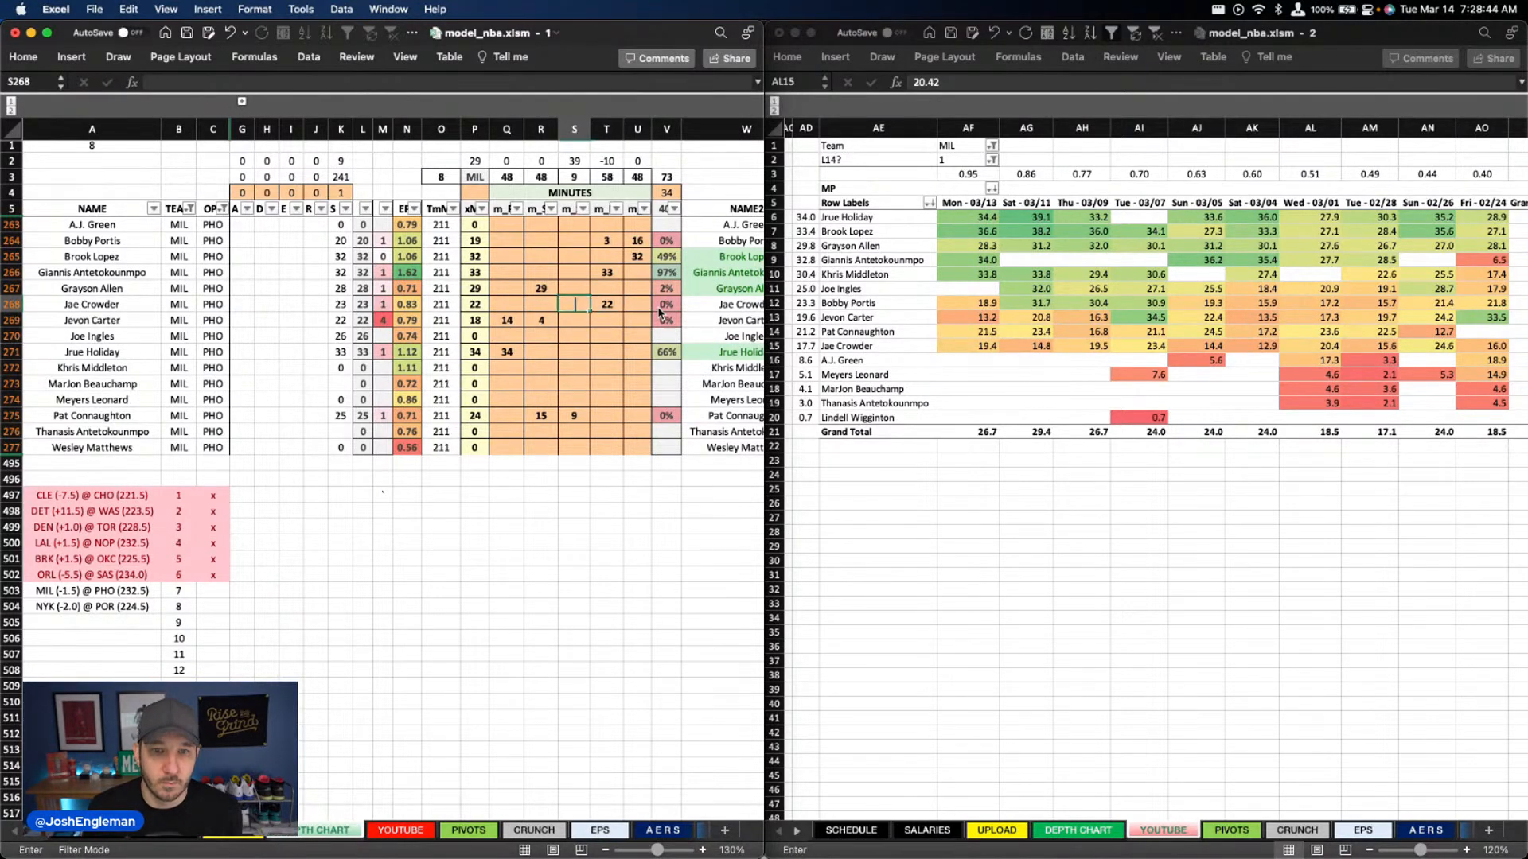
key(Tab)
text(12)
key(Return)
Set Joe Ingles's minutes in column S to 26
key(Down)
key(Down)
key(Down)
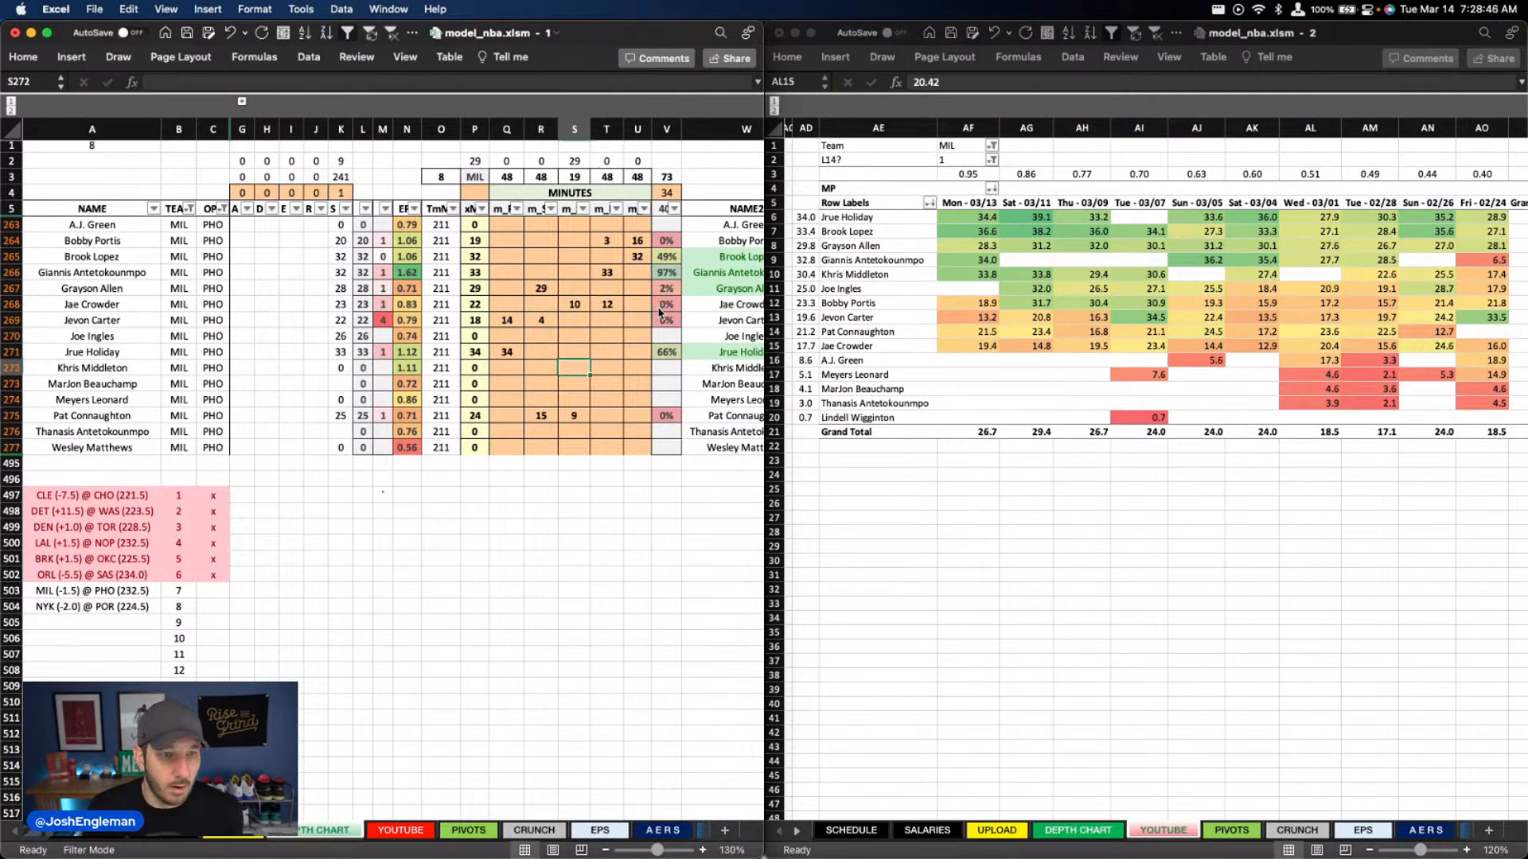
key(Up)
key(Up)
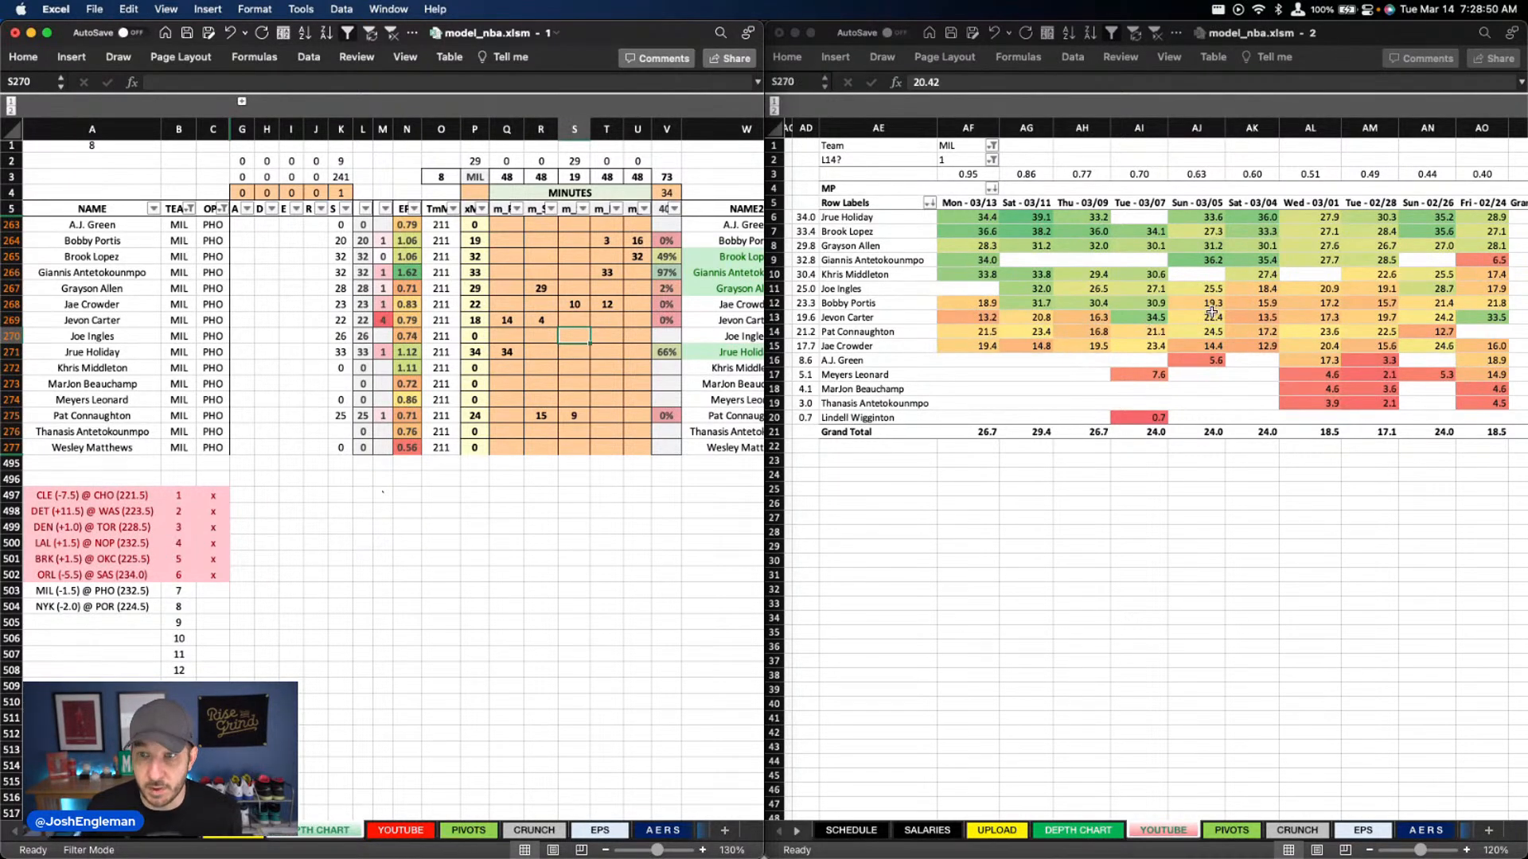
text(26)
key(Return)
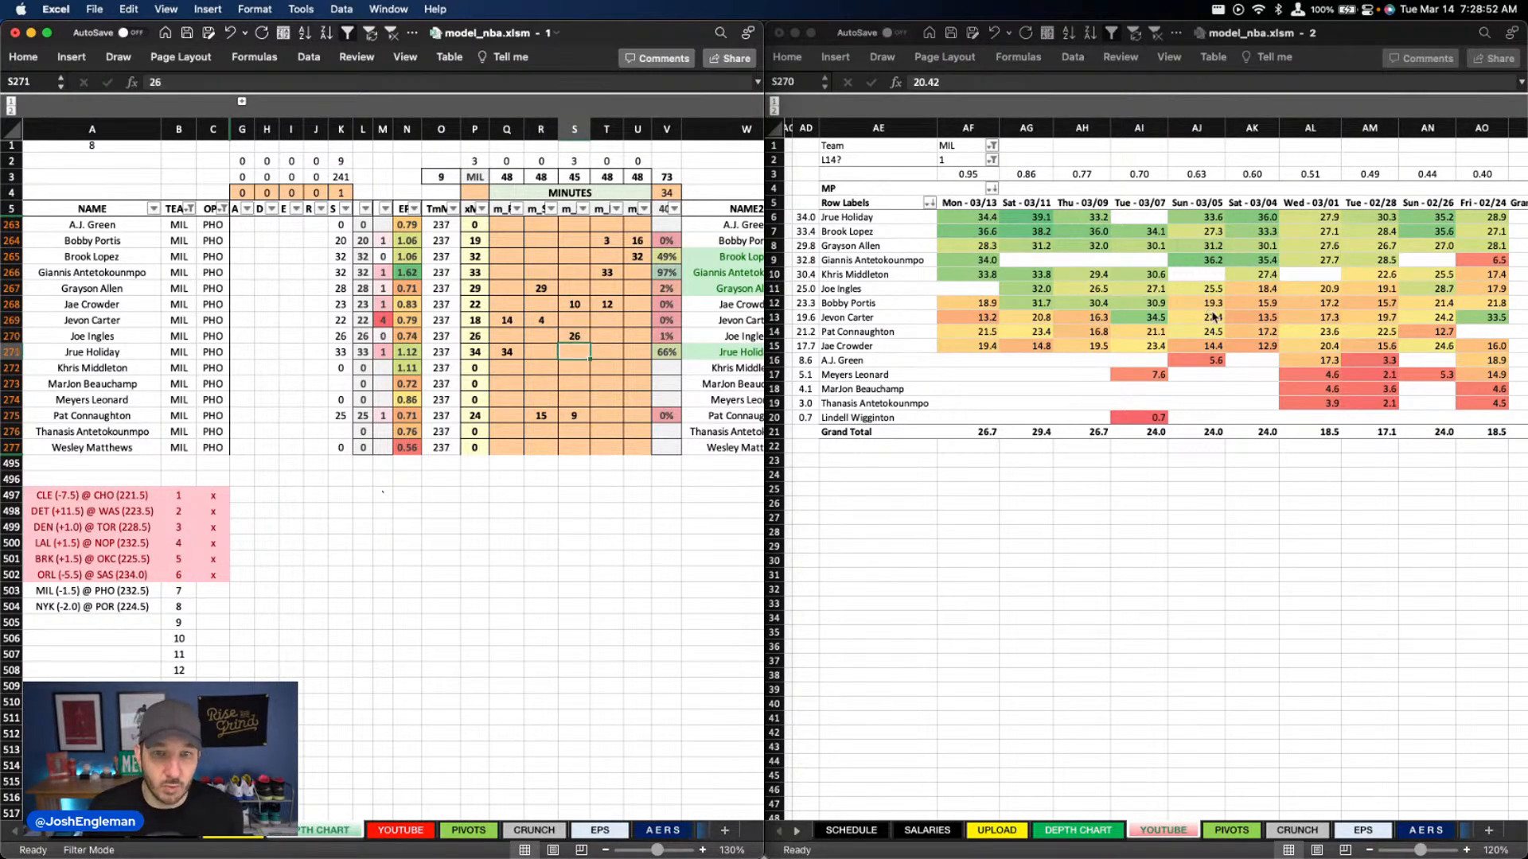
Set Jevon Carter's minutes in column R to 6 and Bobby Portis's minutes in column T to 4
key(Down)
key(Down)
key(Down)
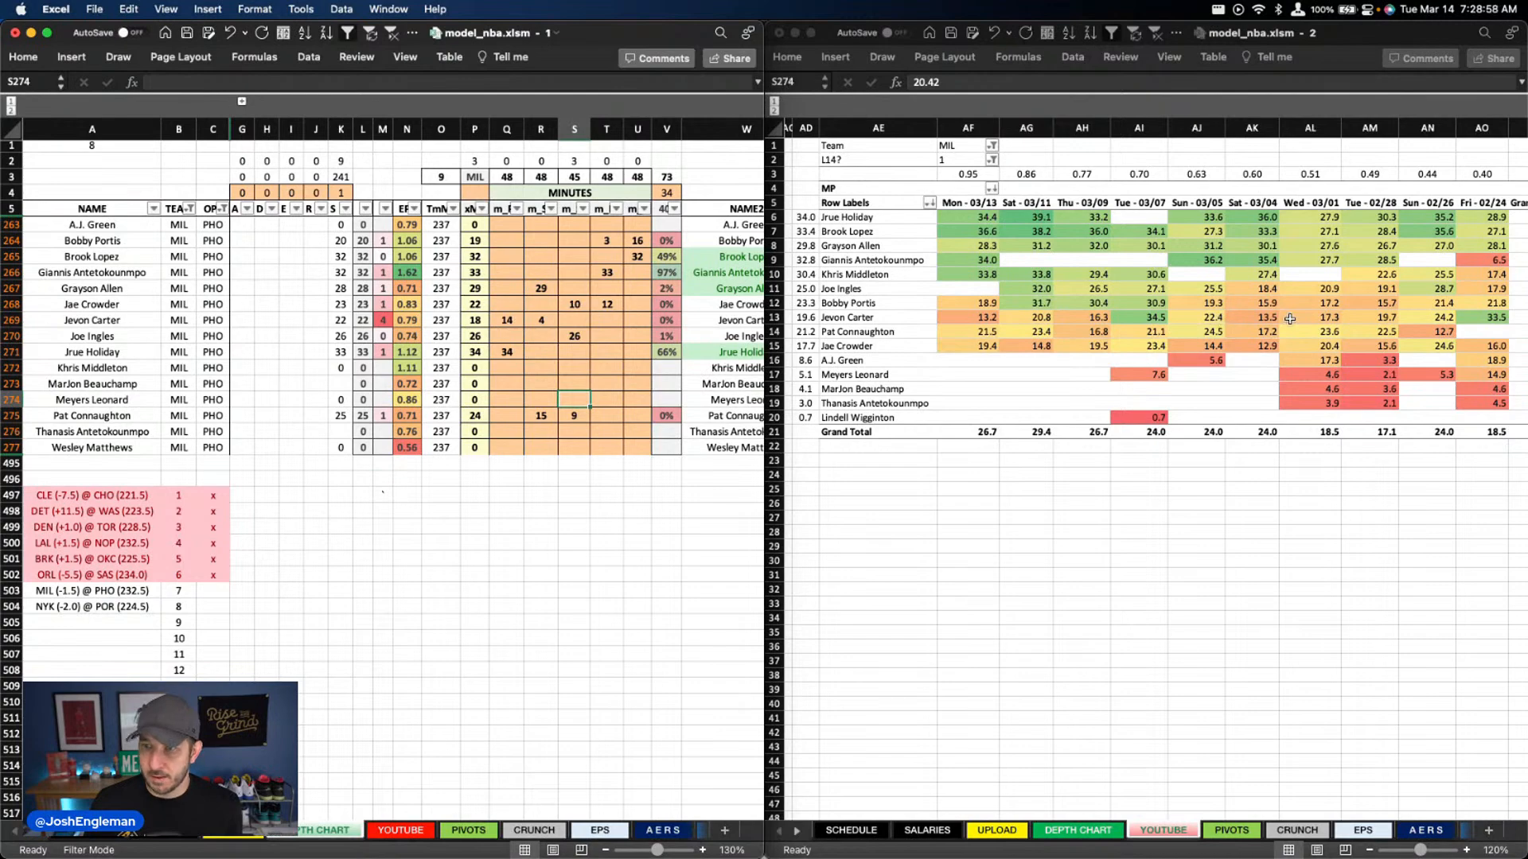
click(542, 321)
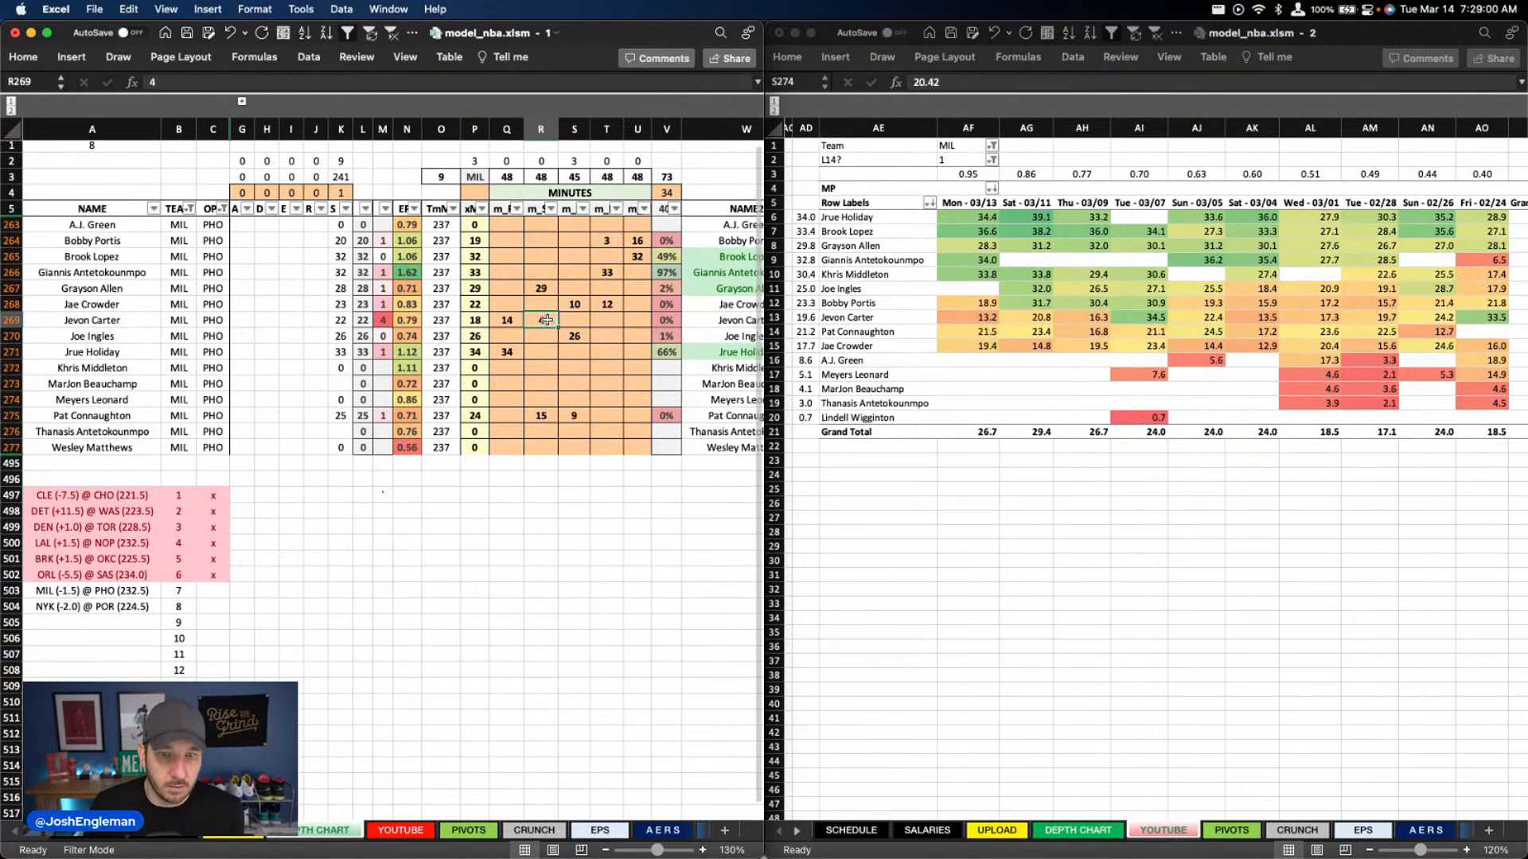
text(6)
key(Return)
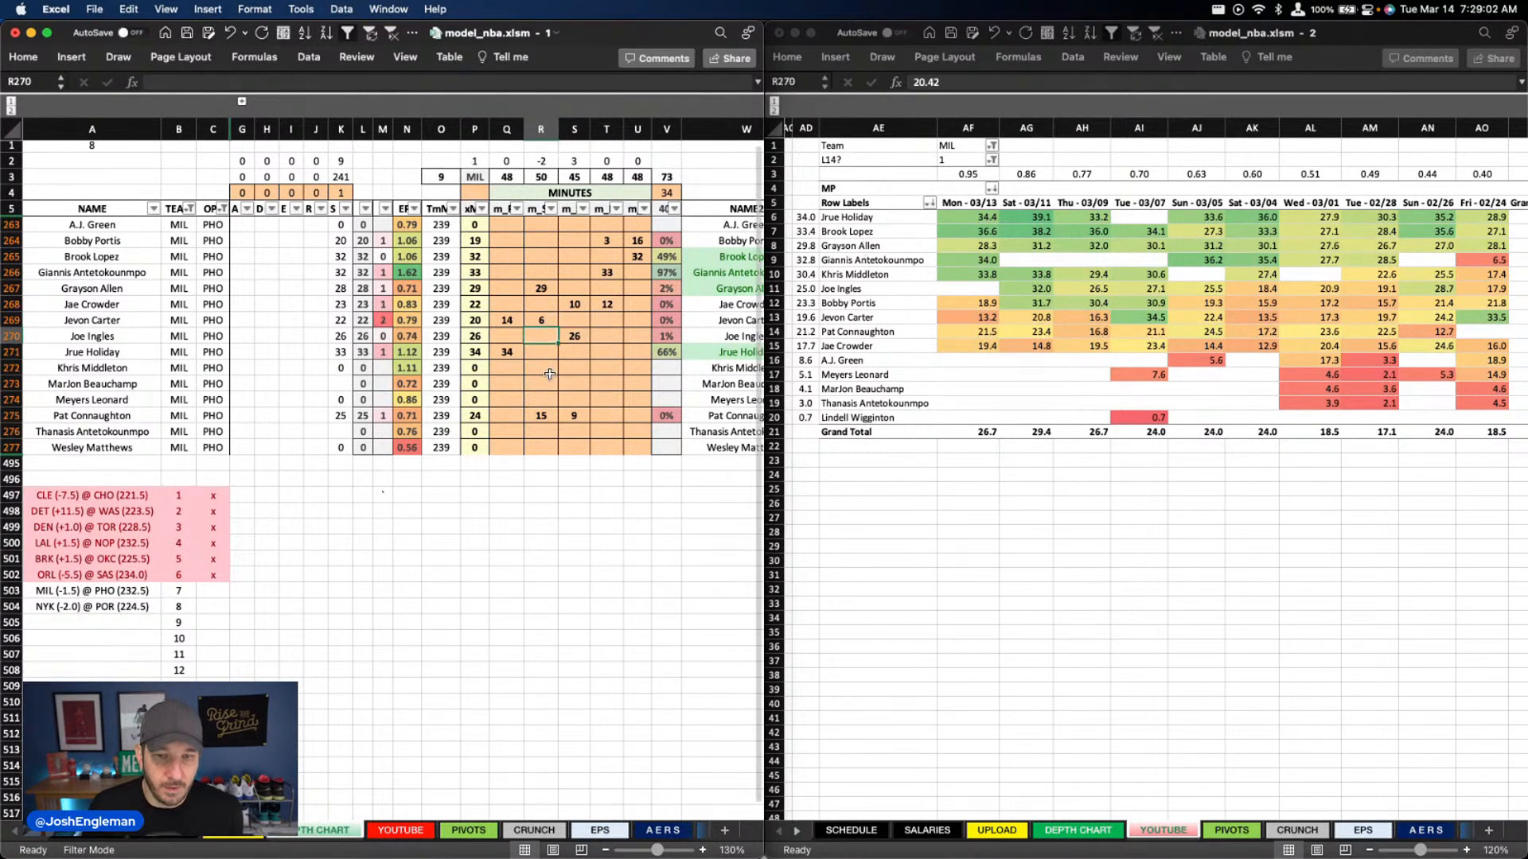
click(604, 239)
text(4)
key(Return)
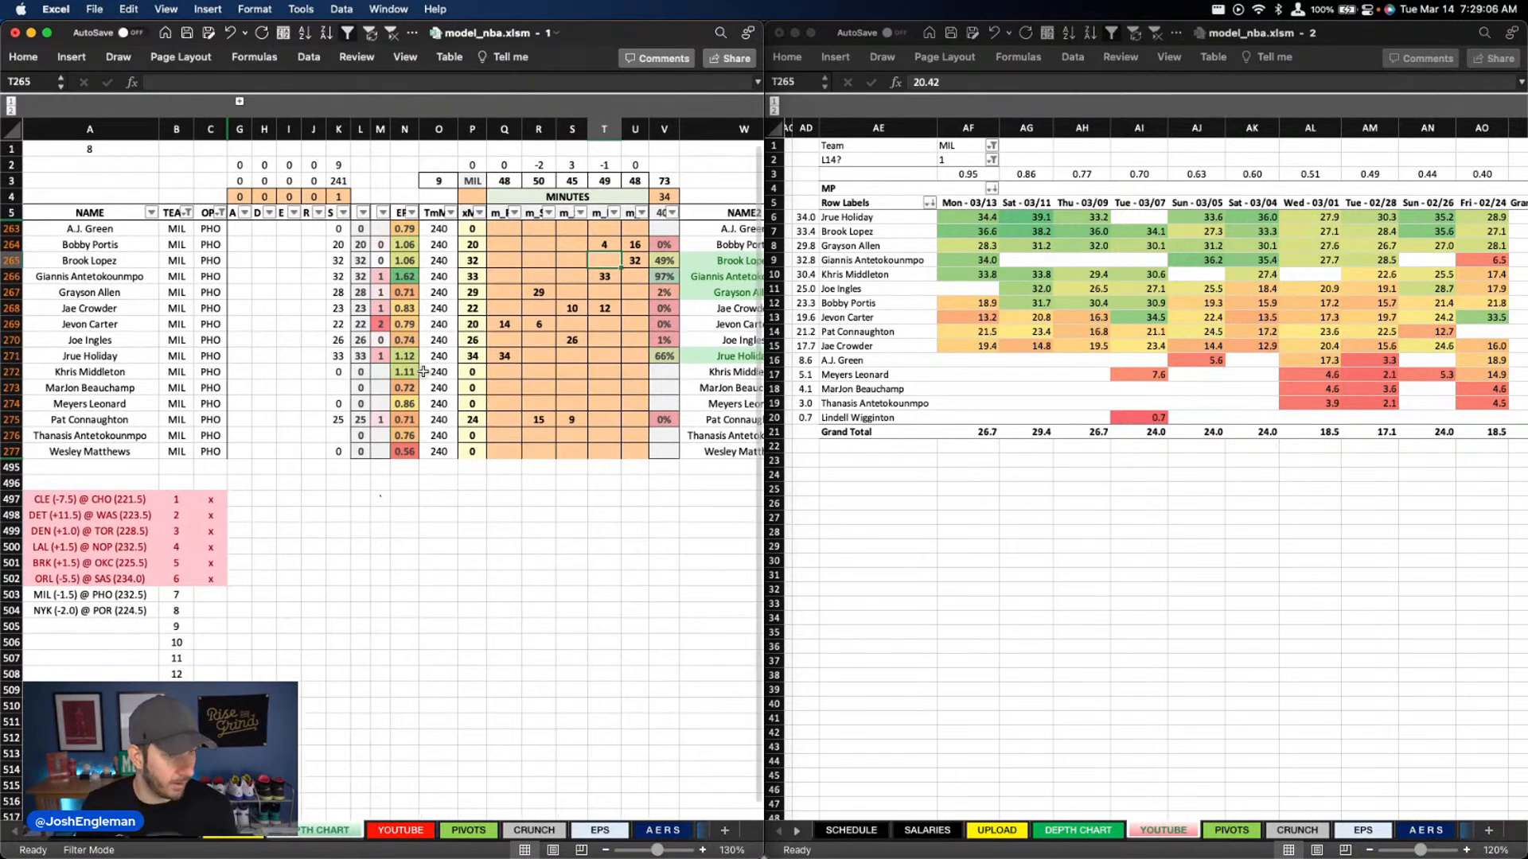
Clear the Bucks players' existing usage and assist overrides in columns X and Y
scroll(412, 380, right, 10)
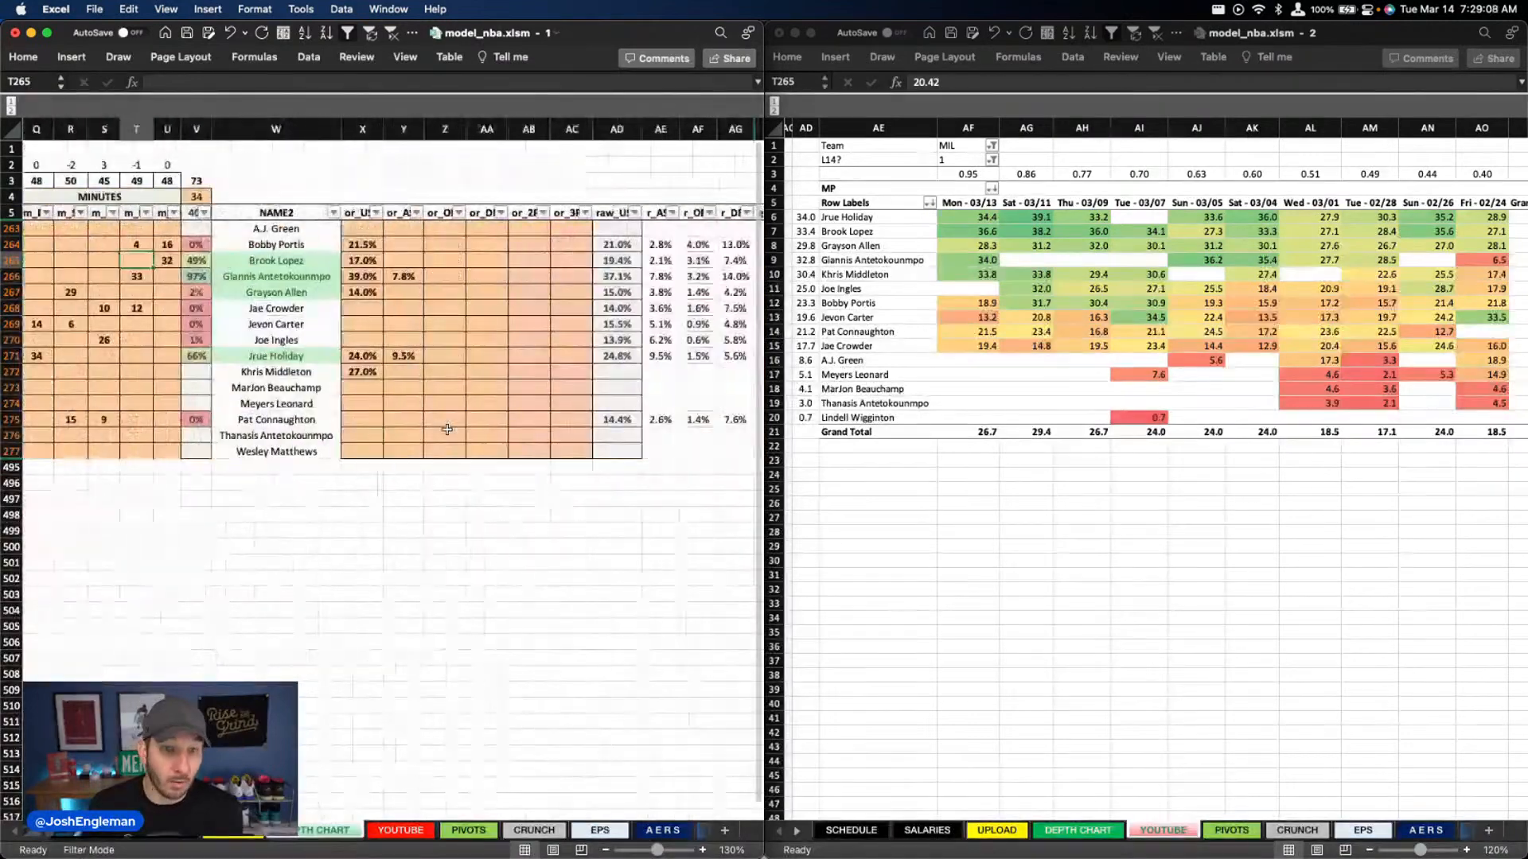
scroll(354, 404, right, 3)
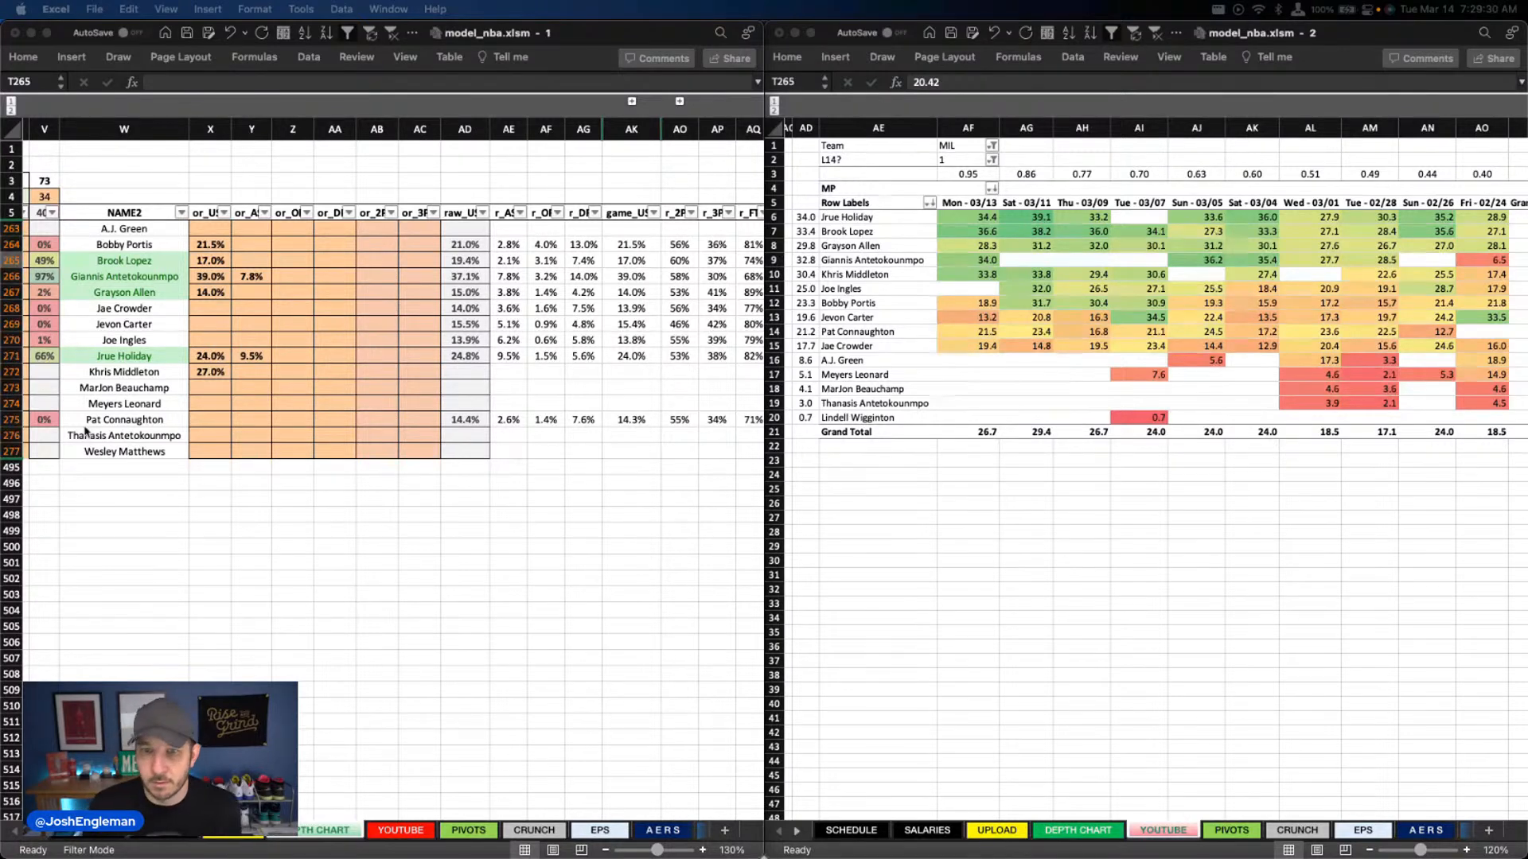
click(176, 366)
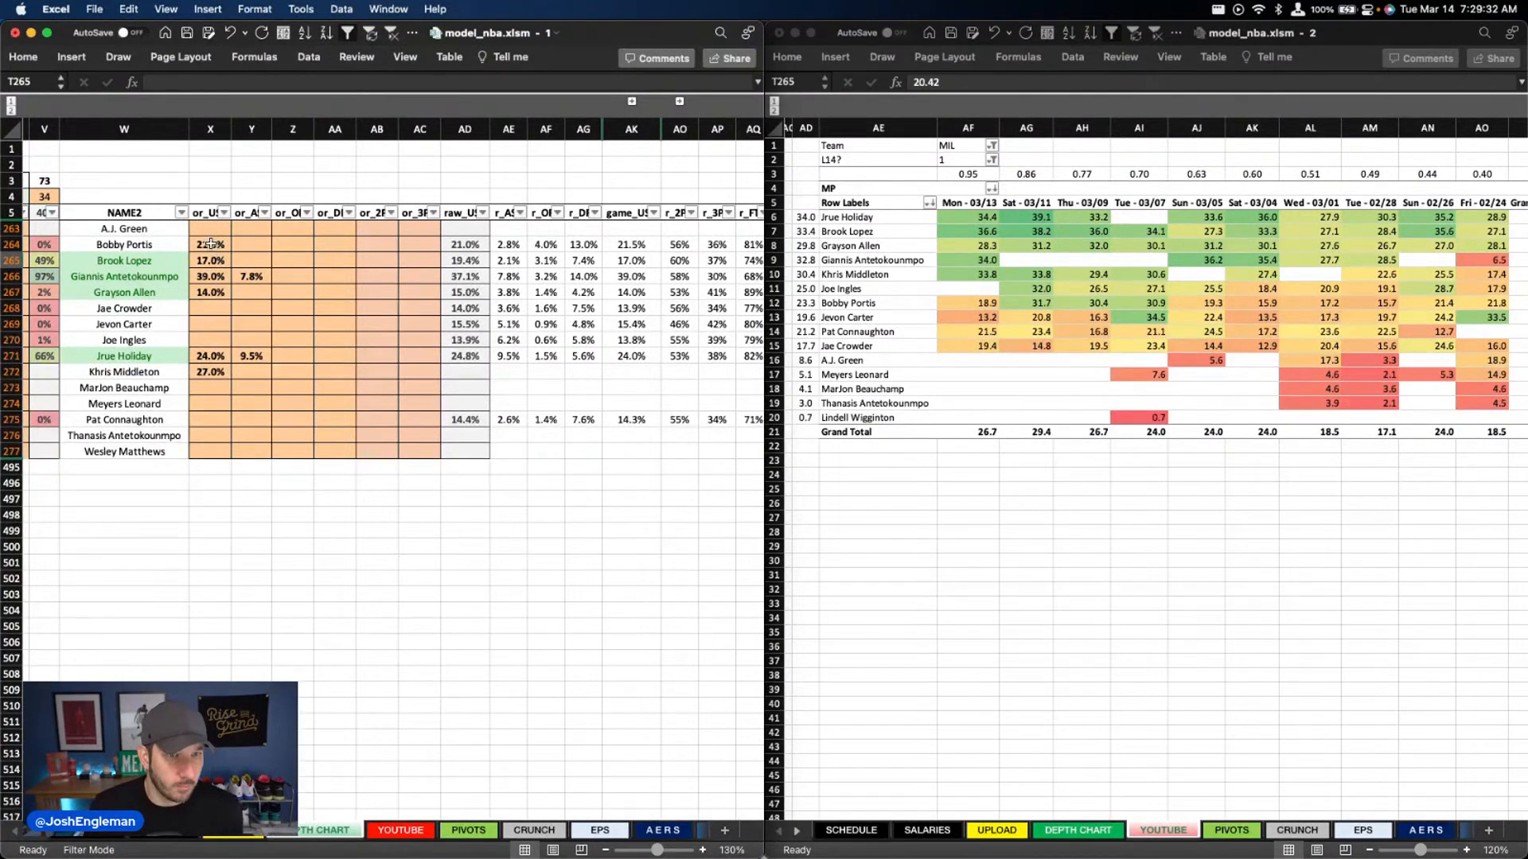
mouse_move(210, 244)
mouse_down()
mouse_move(240, 357)
mouse_move(229, 249)
mouse_up()
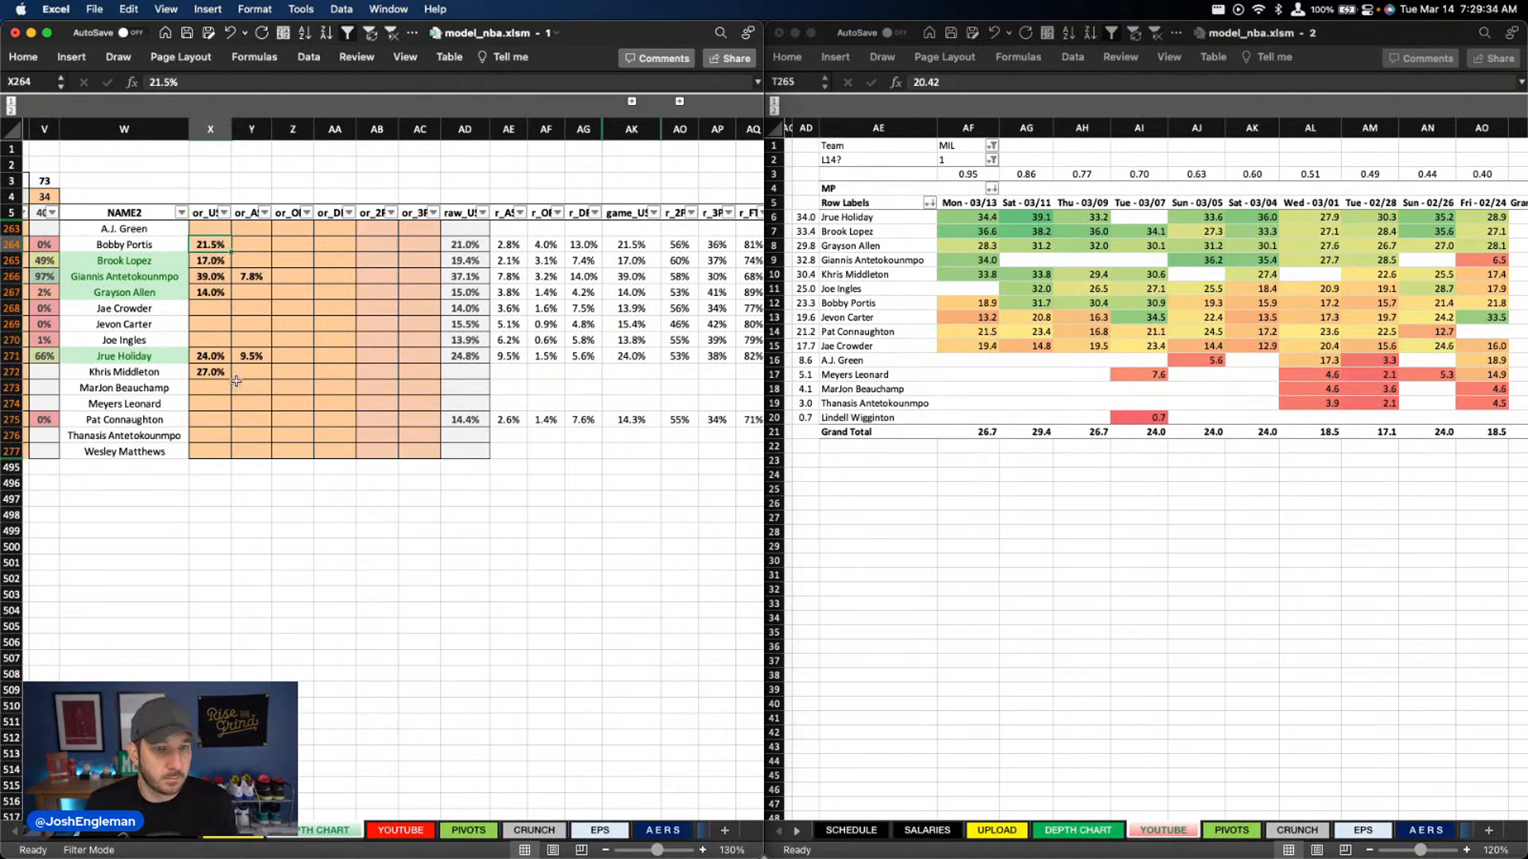
drag(238, 384, 222, 248)
key(Delete)
click(223, 273)
click(223, 262)
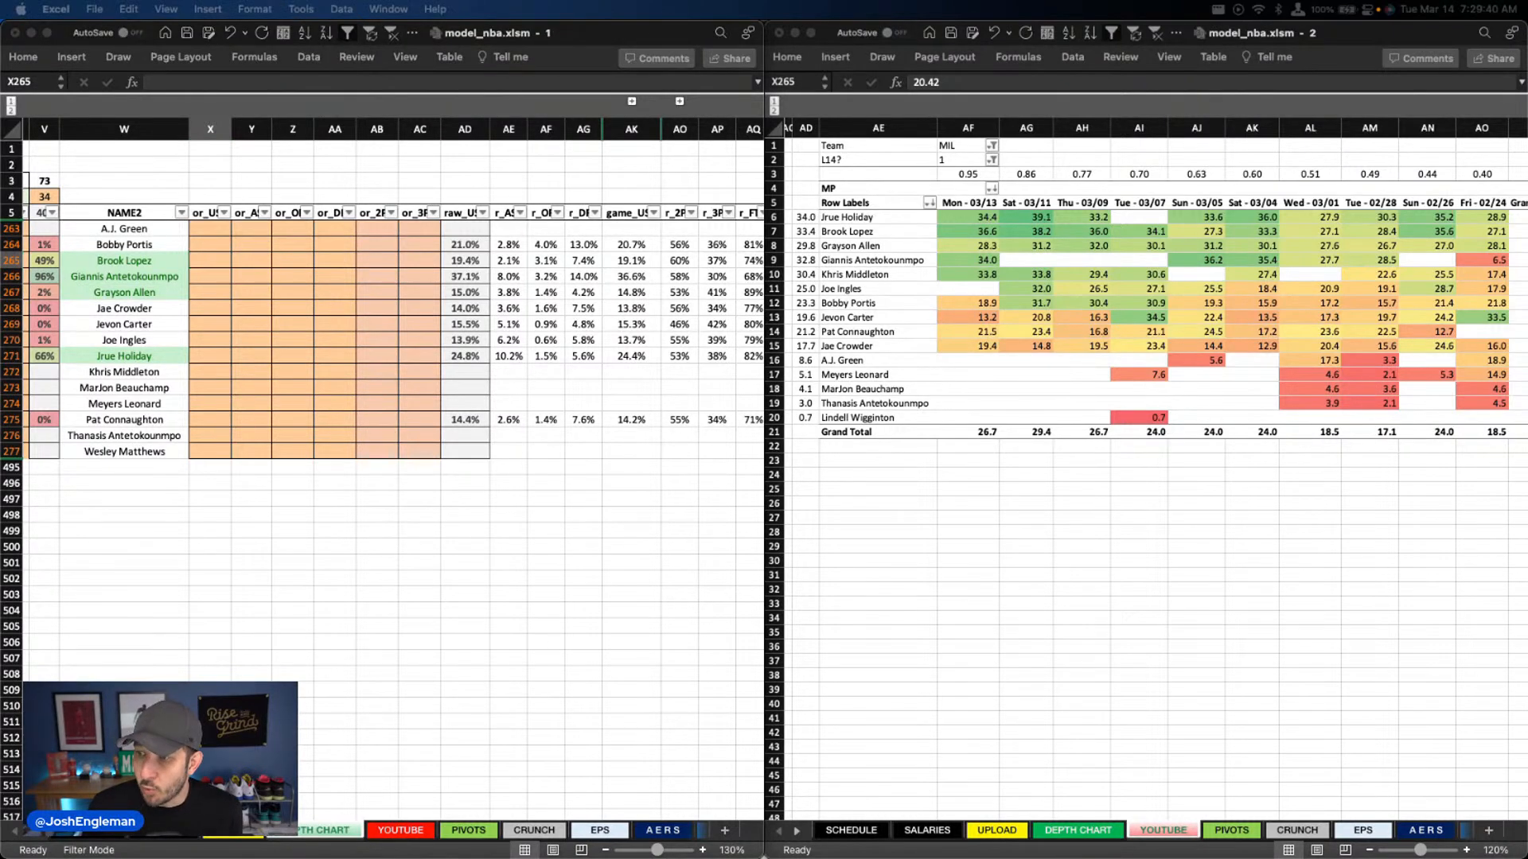
Set the column X usage overrides to 25% for Jrue Holiday and 14% for Grayson Allen
click(211, 356)
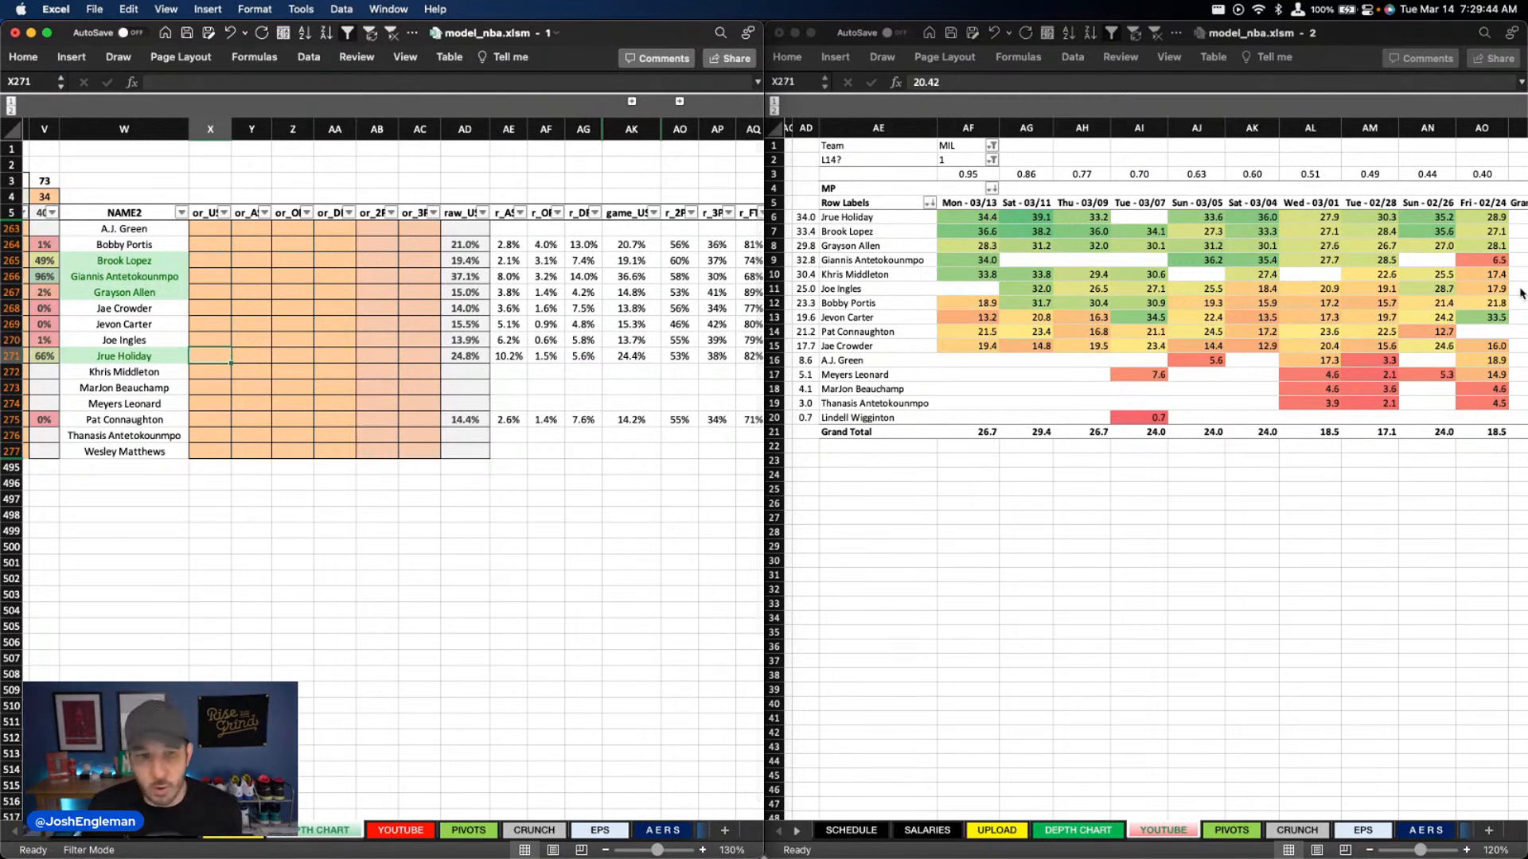
text(25)
key(Up)
key(Up)
key(Up)
key(Up)
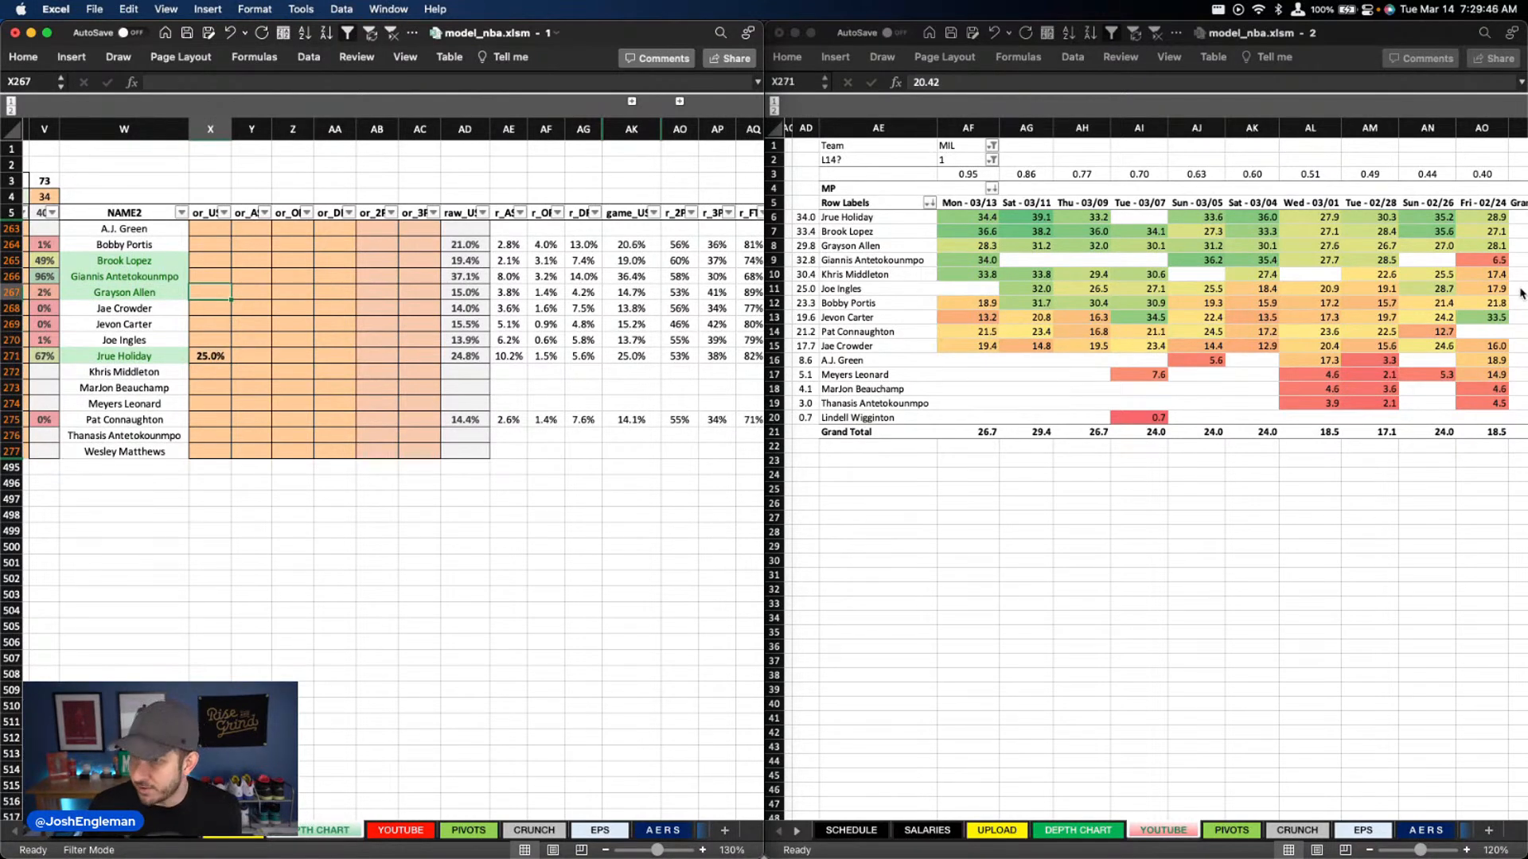
text(14)
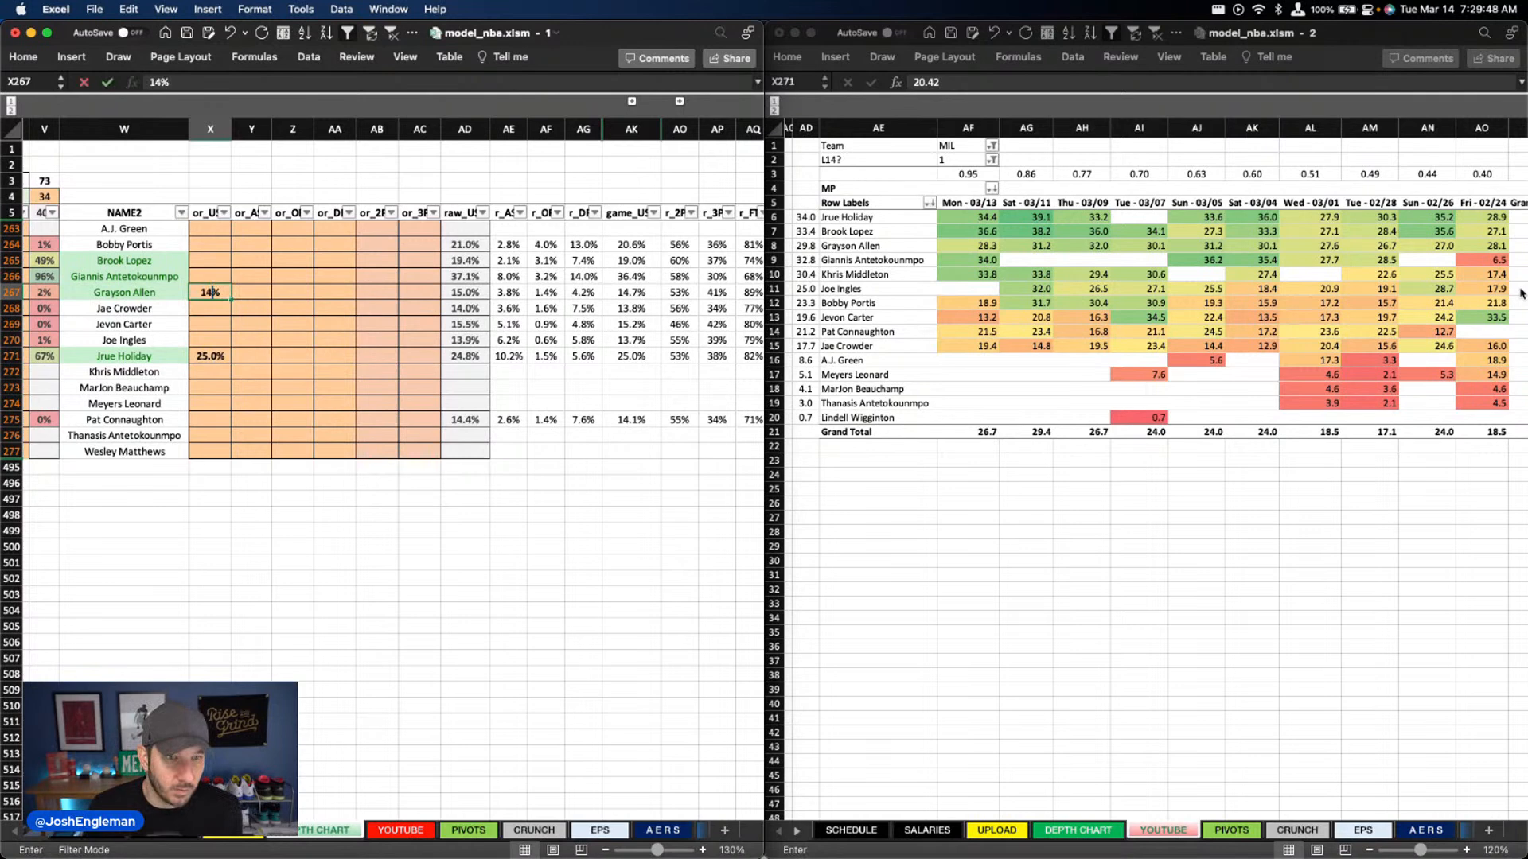
key(Up)
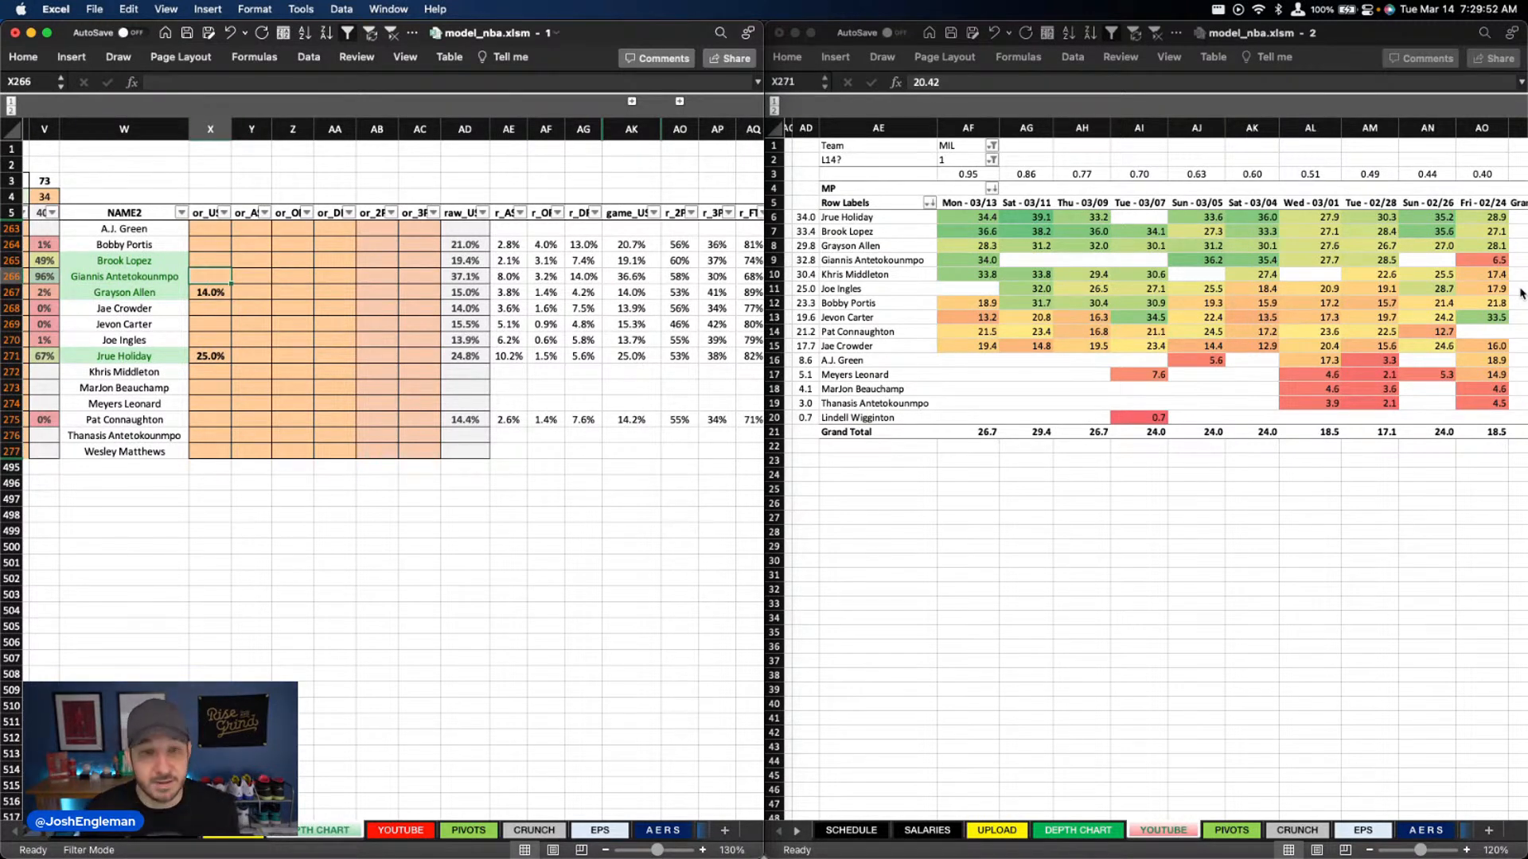
Set the column X usage overrides to 37% for Giannis Antetokounmpo and 19% for Brook Lopez
text(37.0)
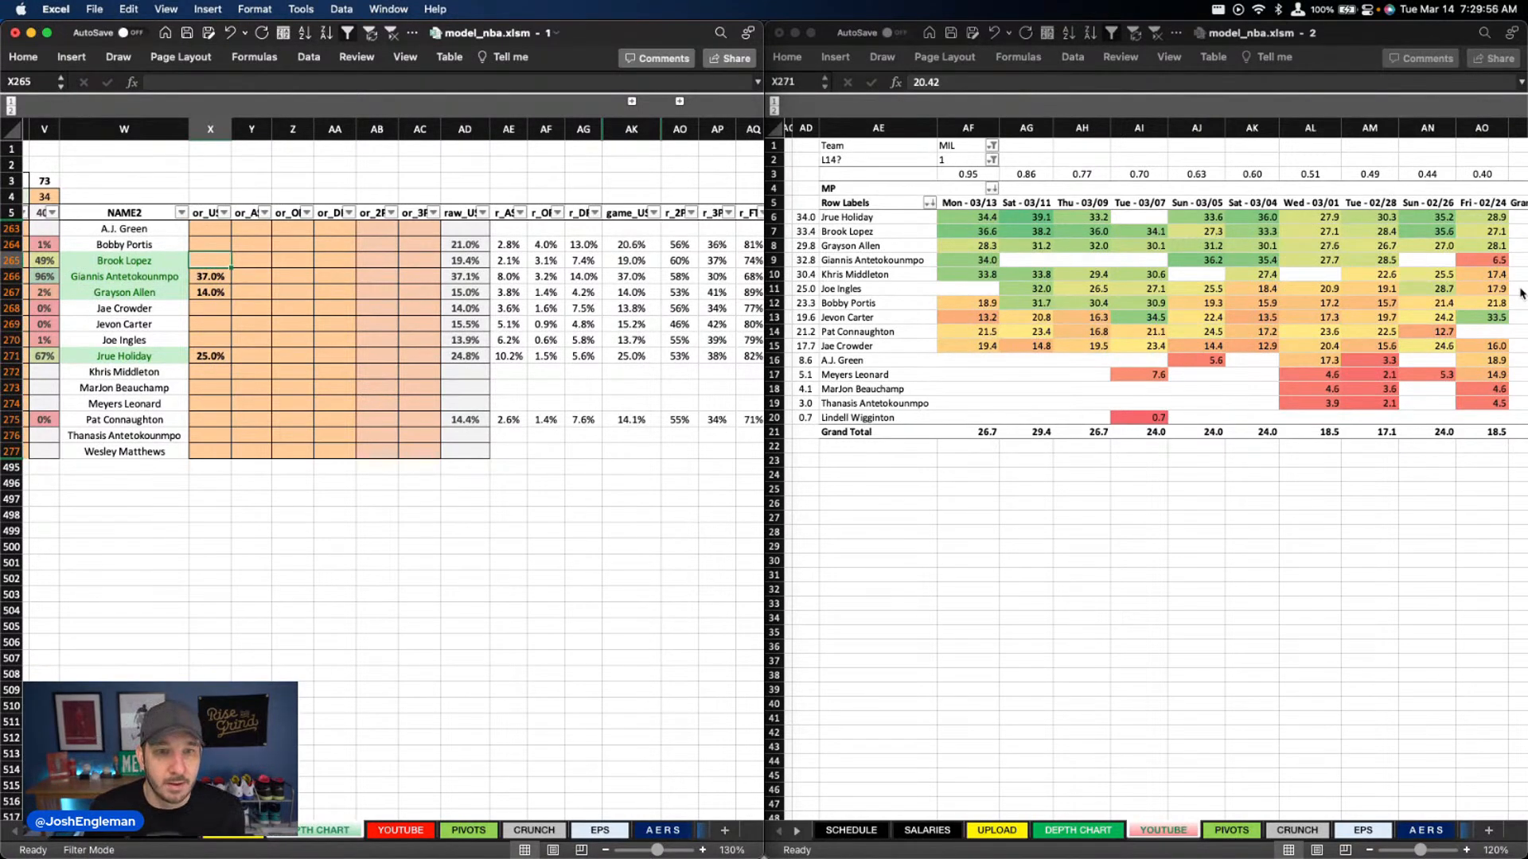
text(19)
key(Return)
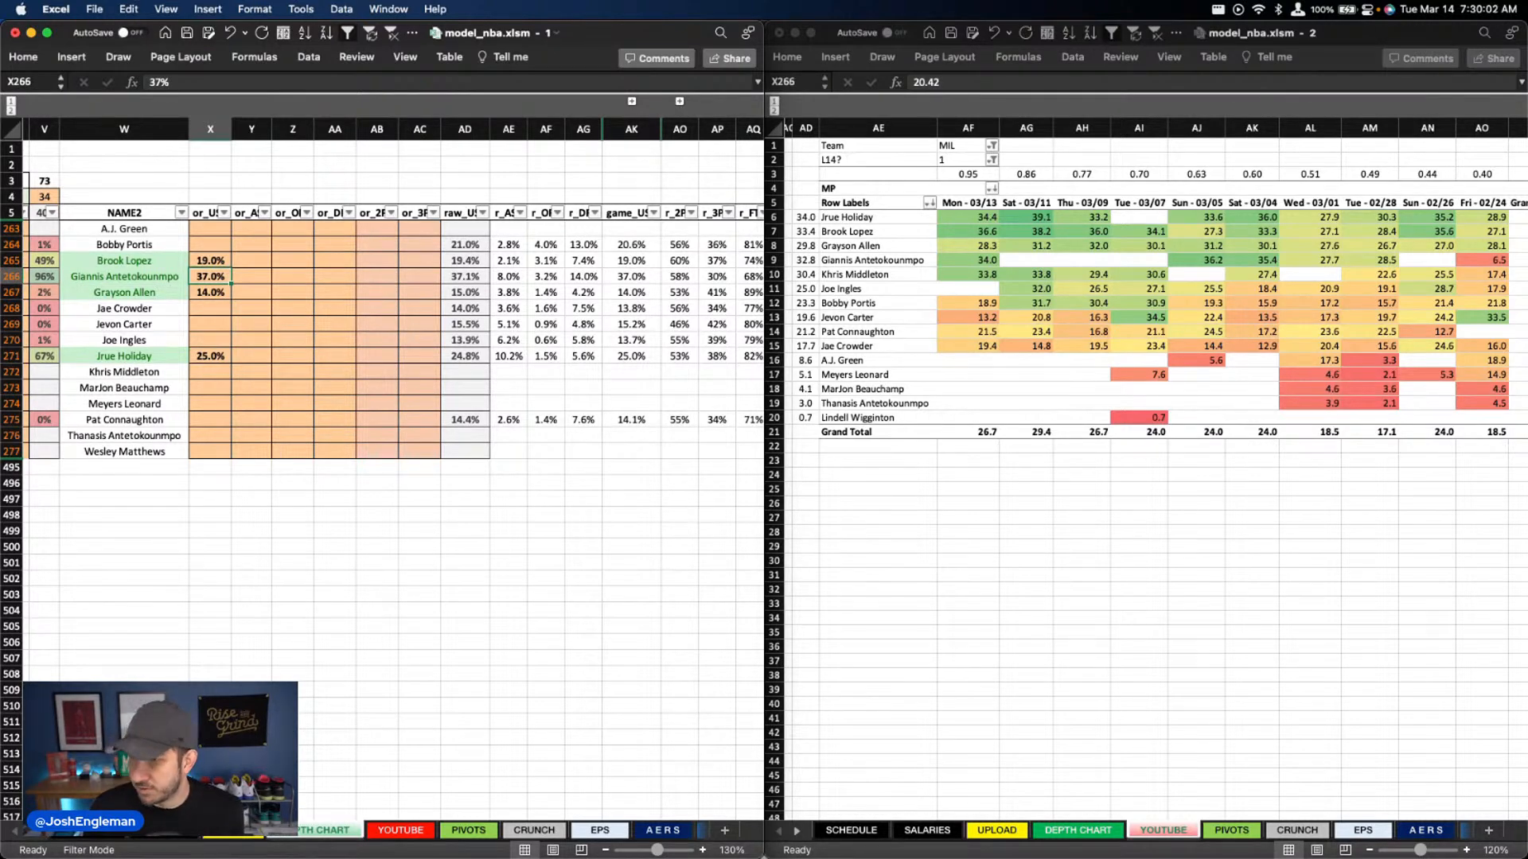
Set Giannis Antetokounmpo's override in column AA to 13.5%
click(335, 292)
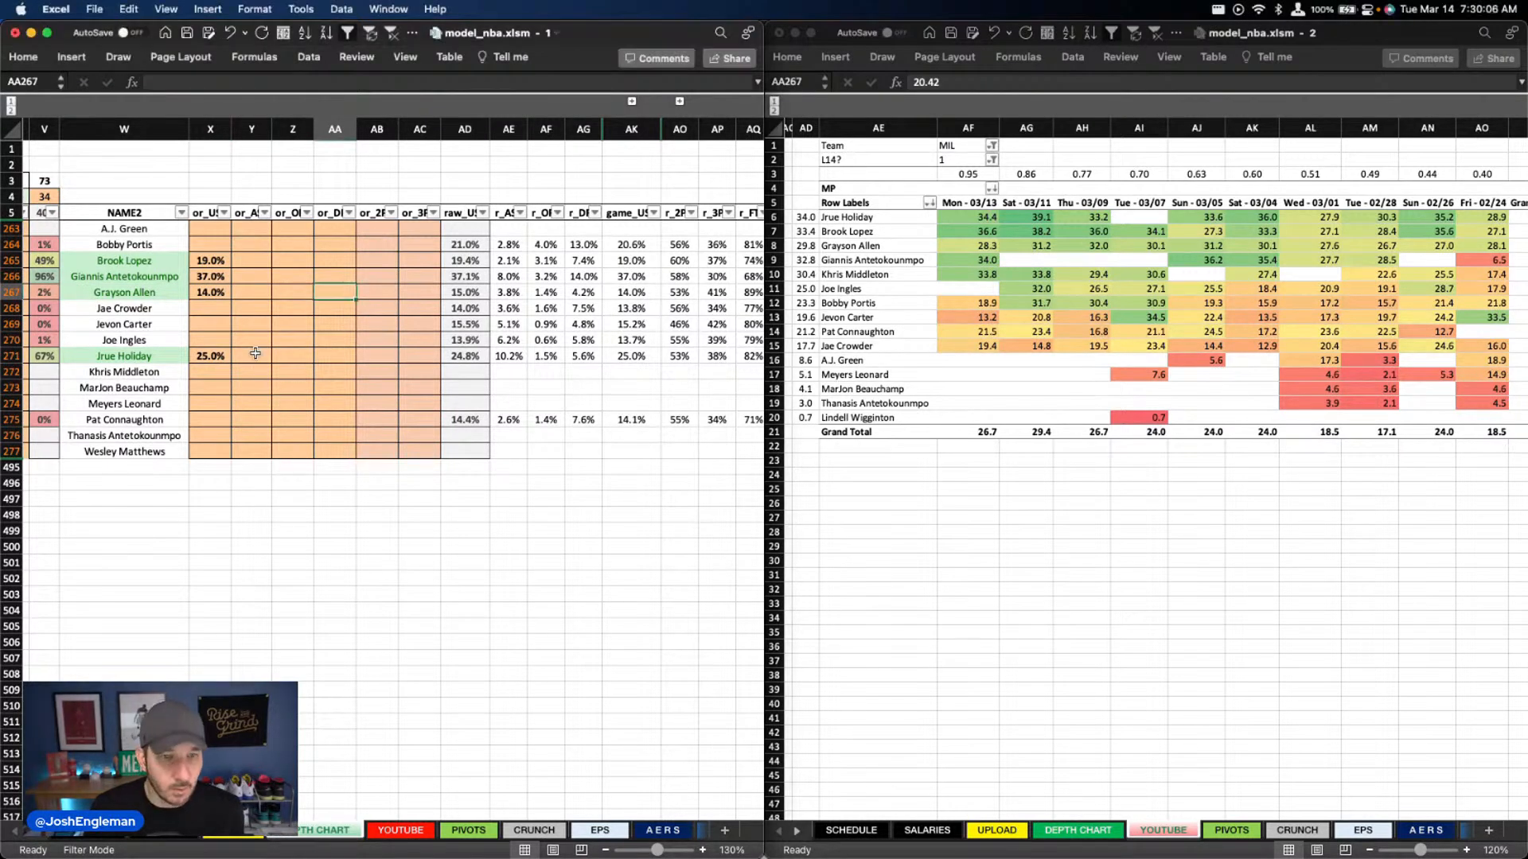
click(229, 358)
click(261, 278)
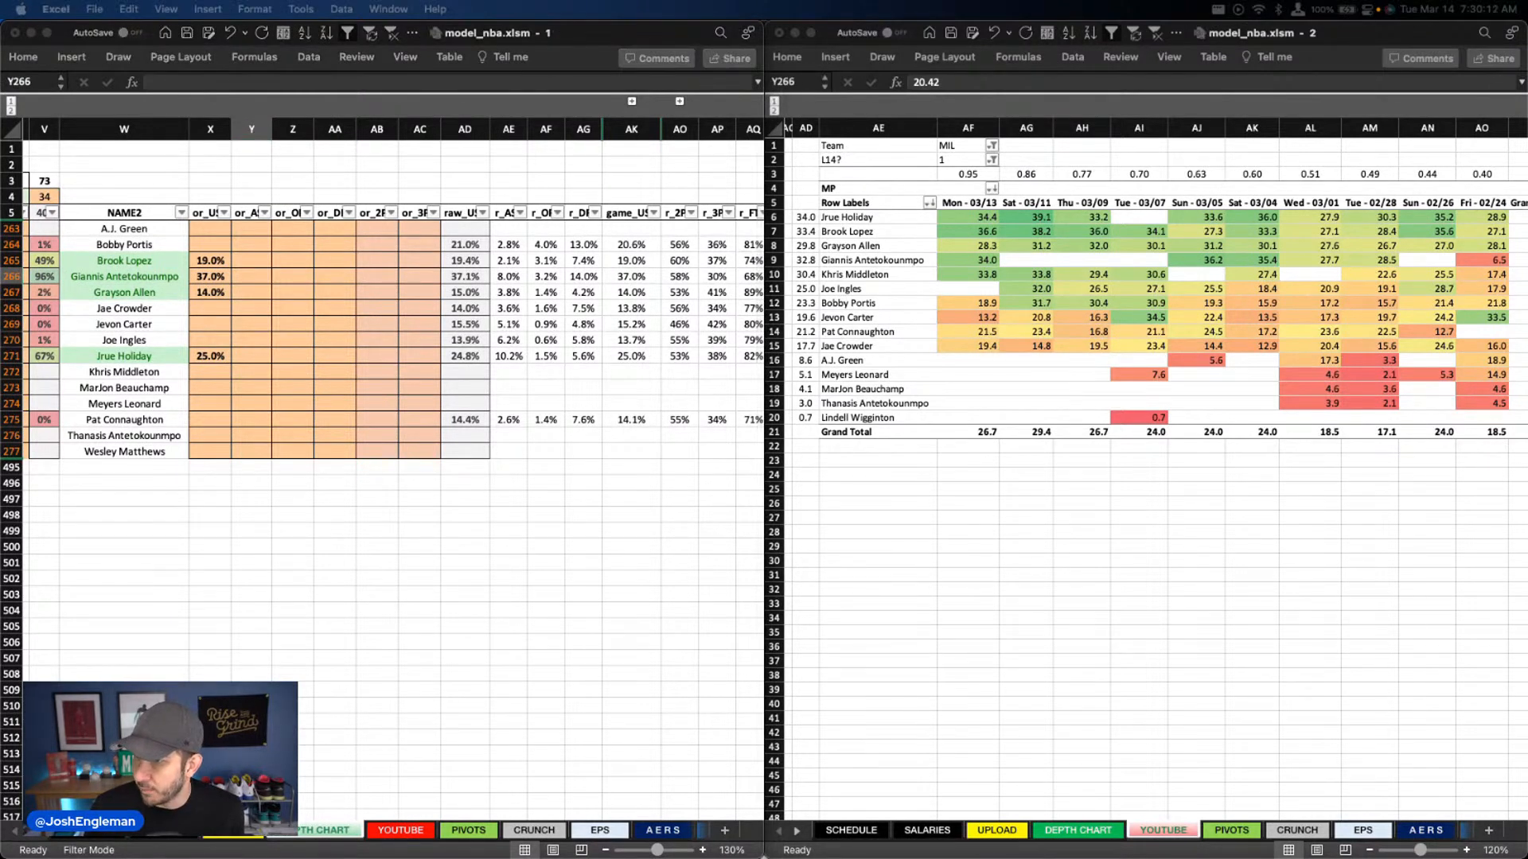
click(337, 276)
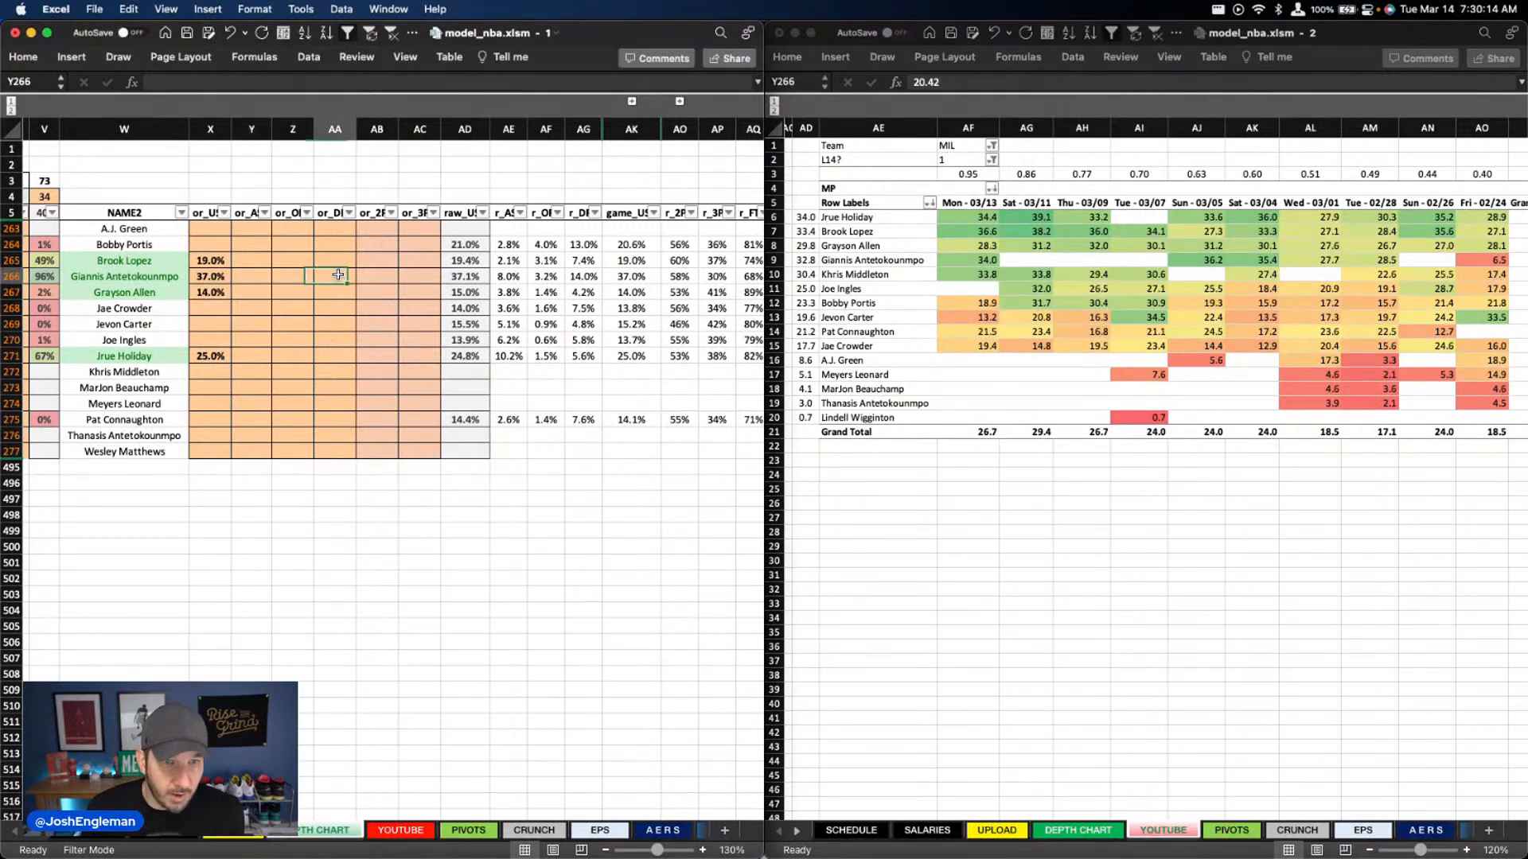
text(13.5)
key(Return)
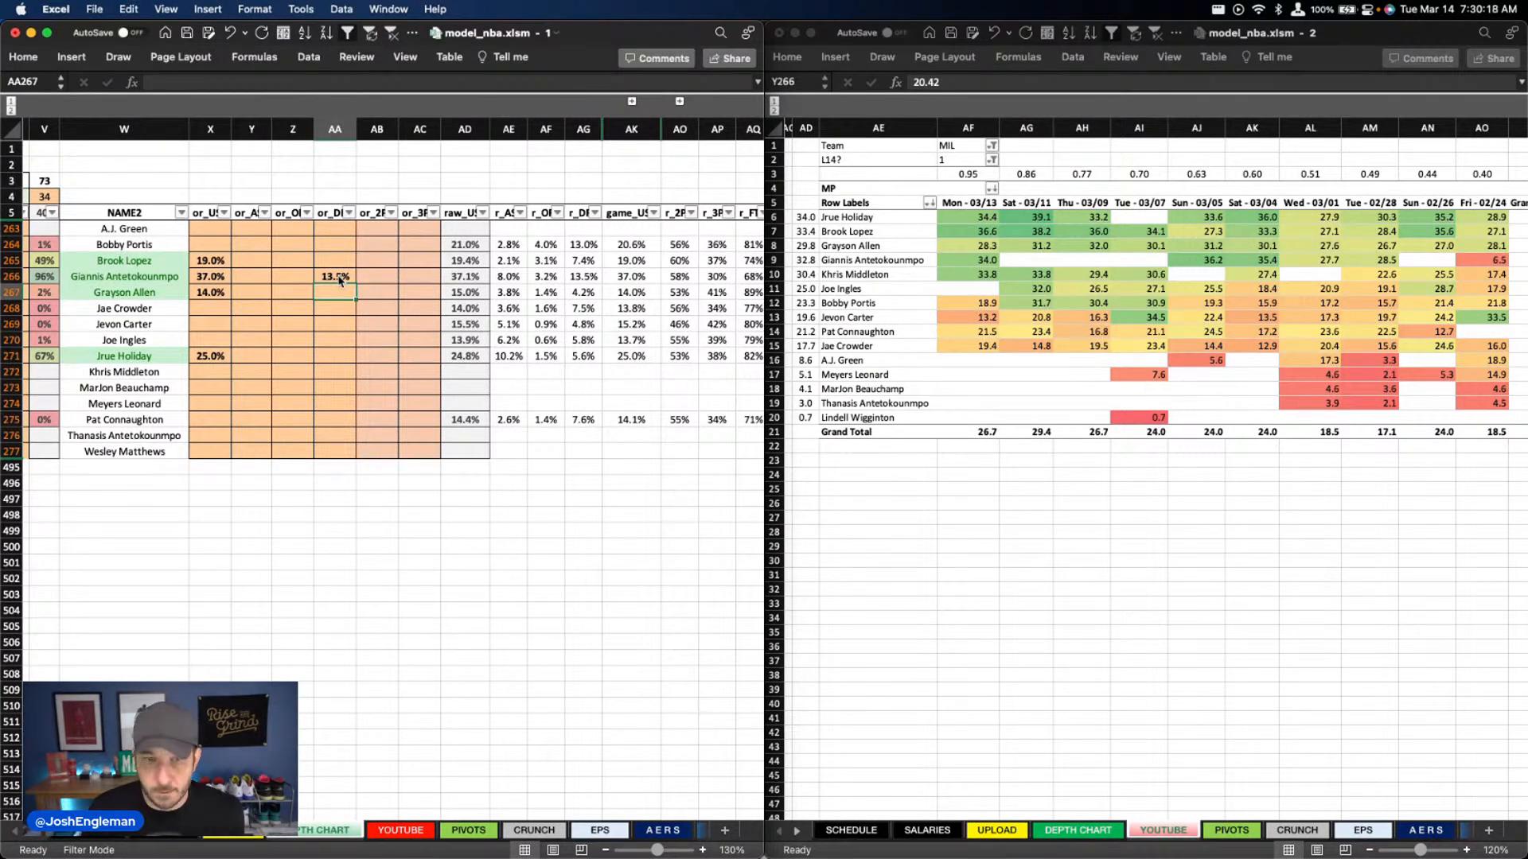
click(359, 246)
click(372, 415)
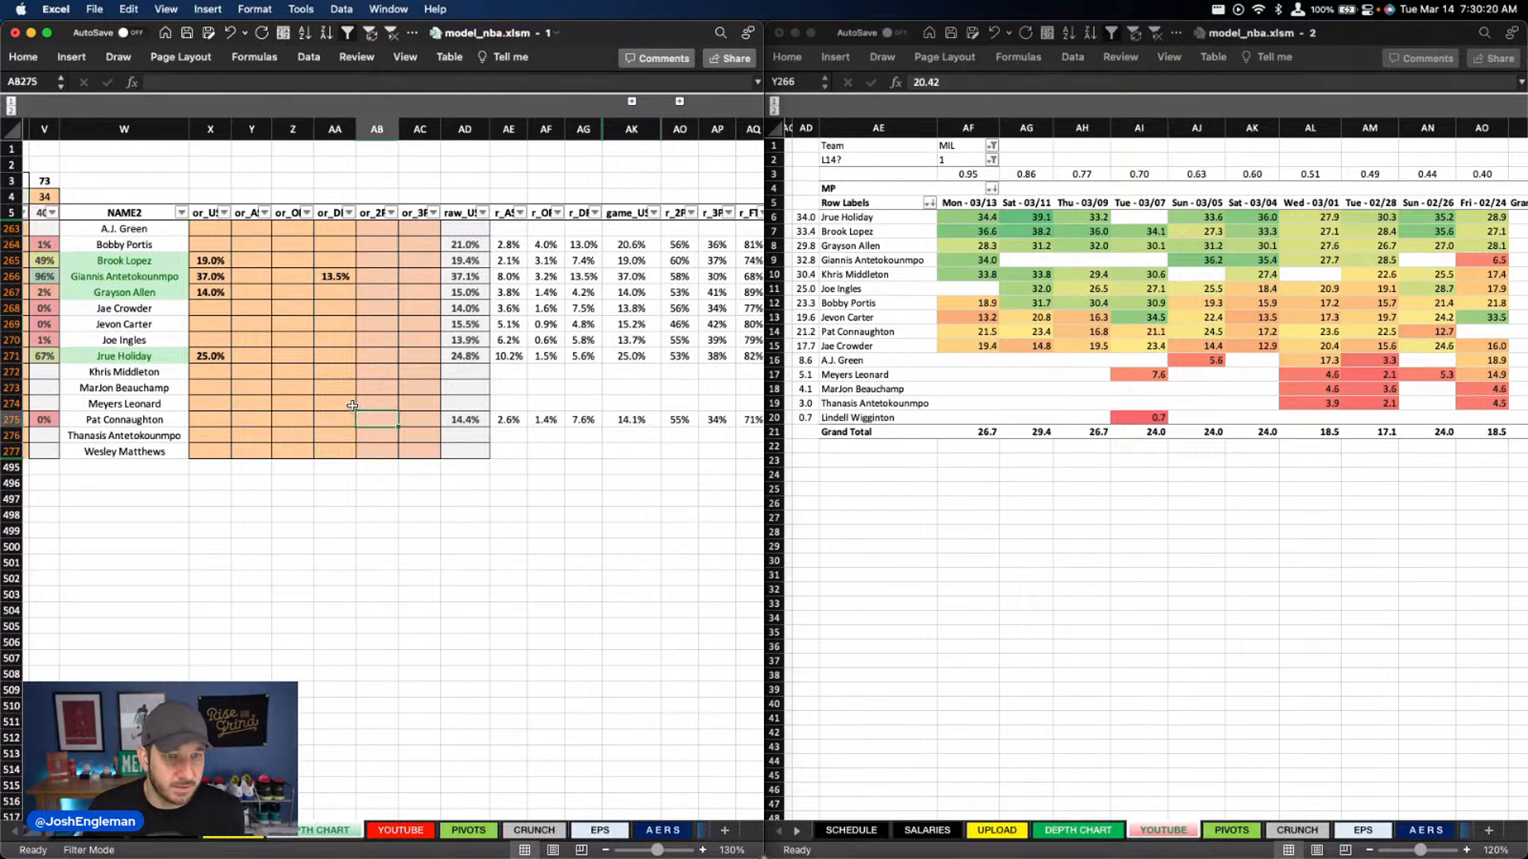
Filter the depth chart's TEAM column to PHO and set the recent-minutes pivot's Team filter to PHO
scroll(352, 406, left, 15)
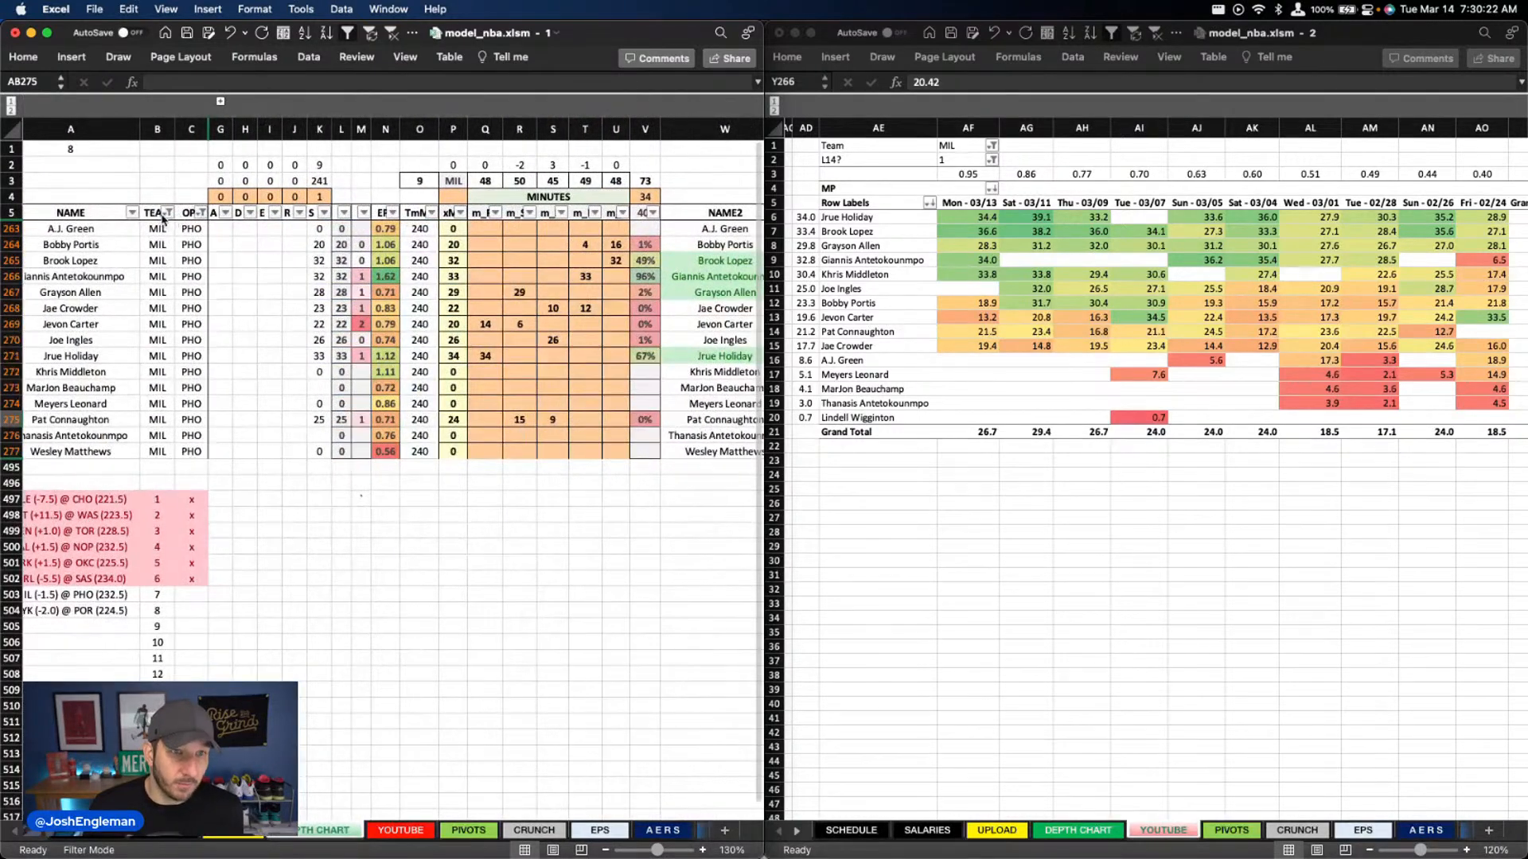
click(165, 214)
text(pho)
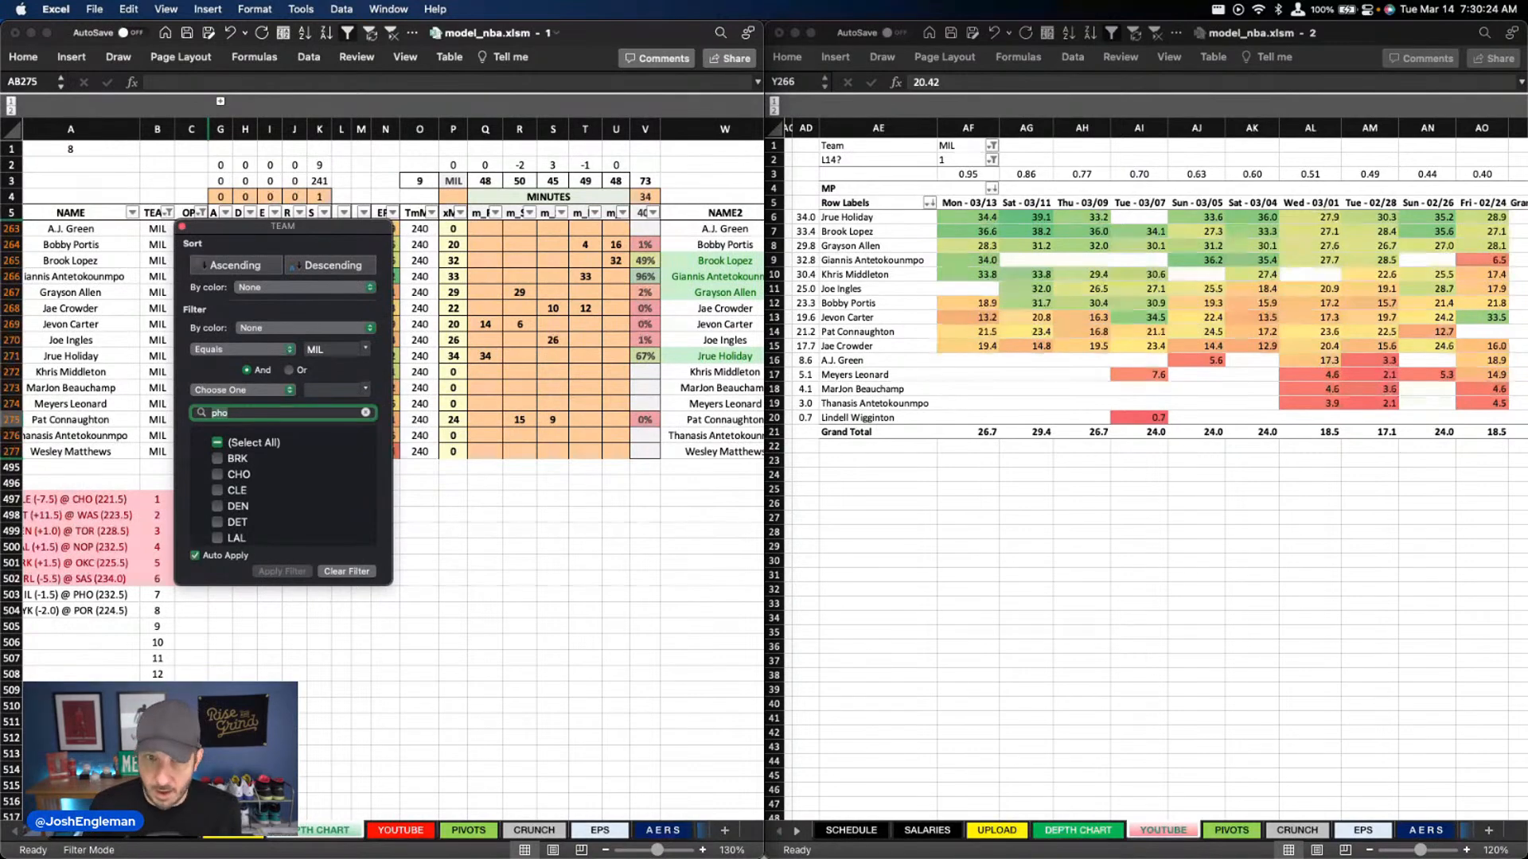
key(Return)
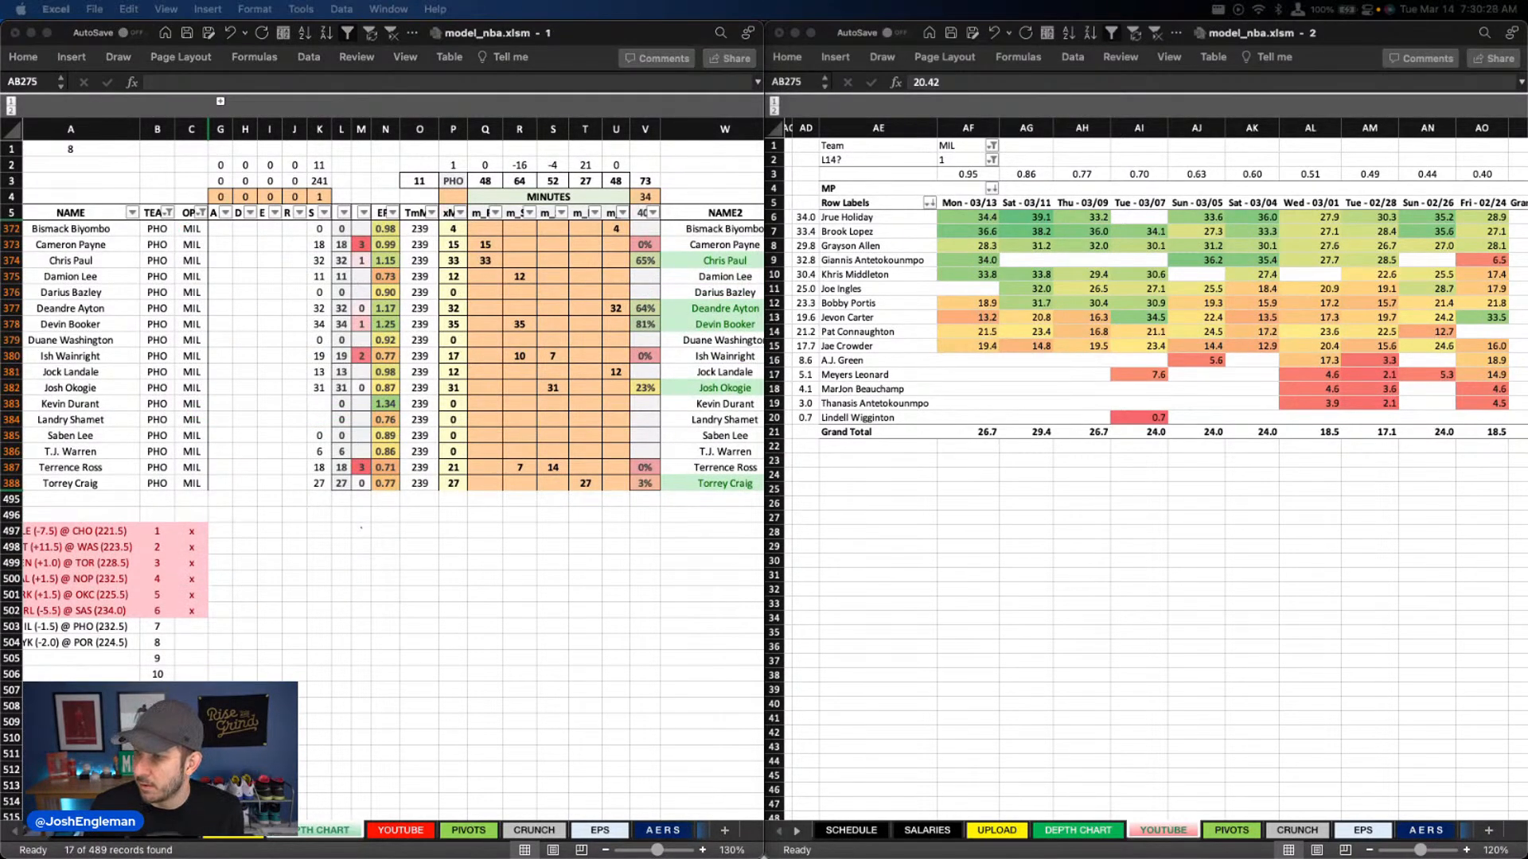
click(954, 146)
text(pho)
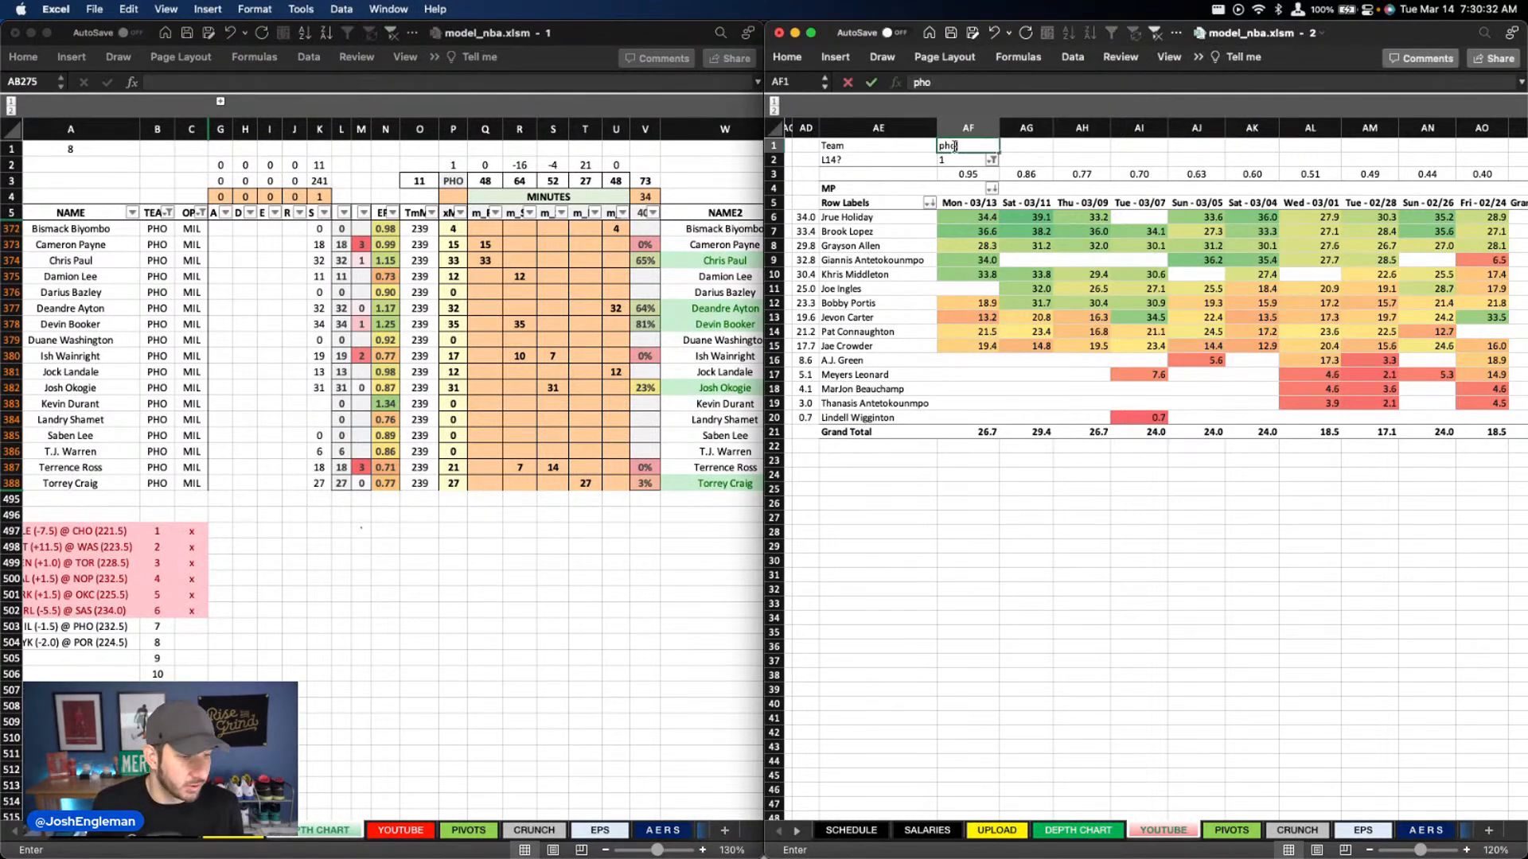
key(Return)
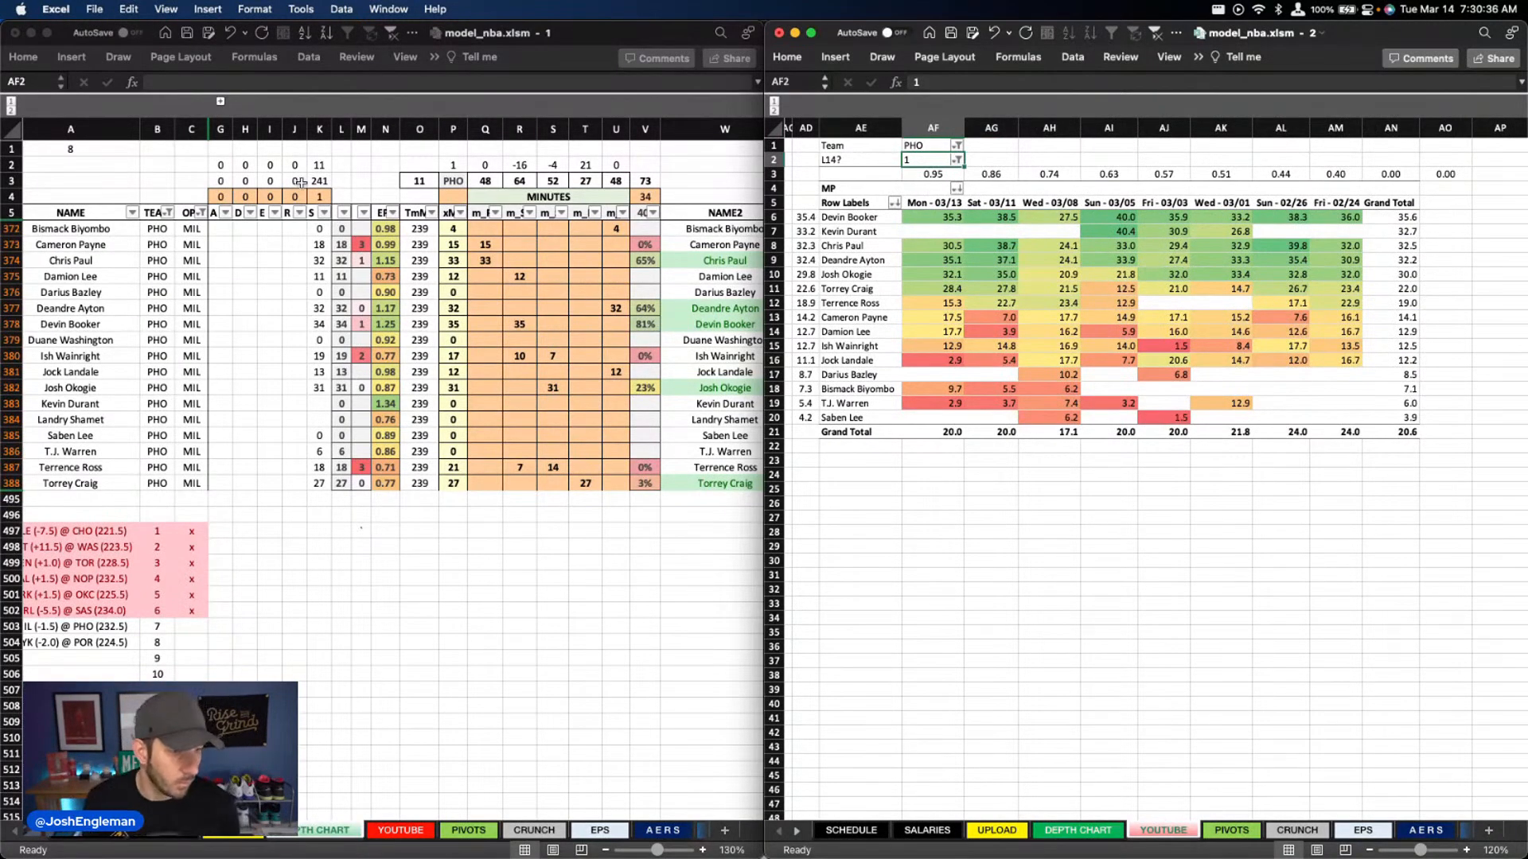
Check the Suns centers' recent minutes and set Deandre Ayton's minutes in column U to 33
click(601, 446)
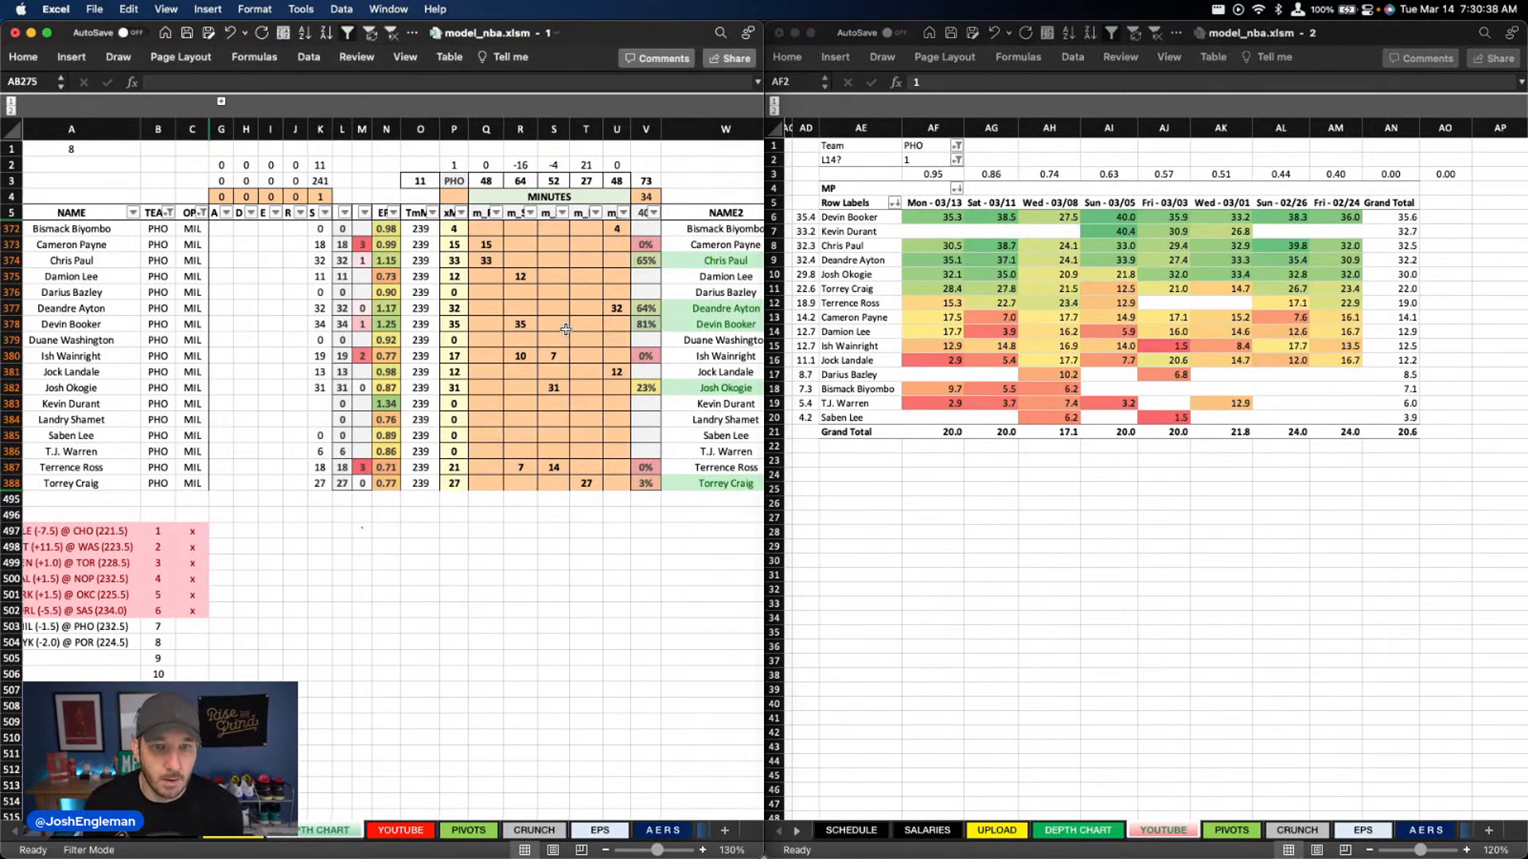
click(623, 222)
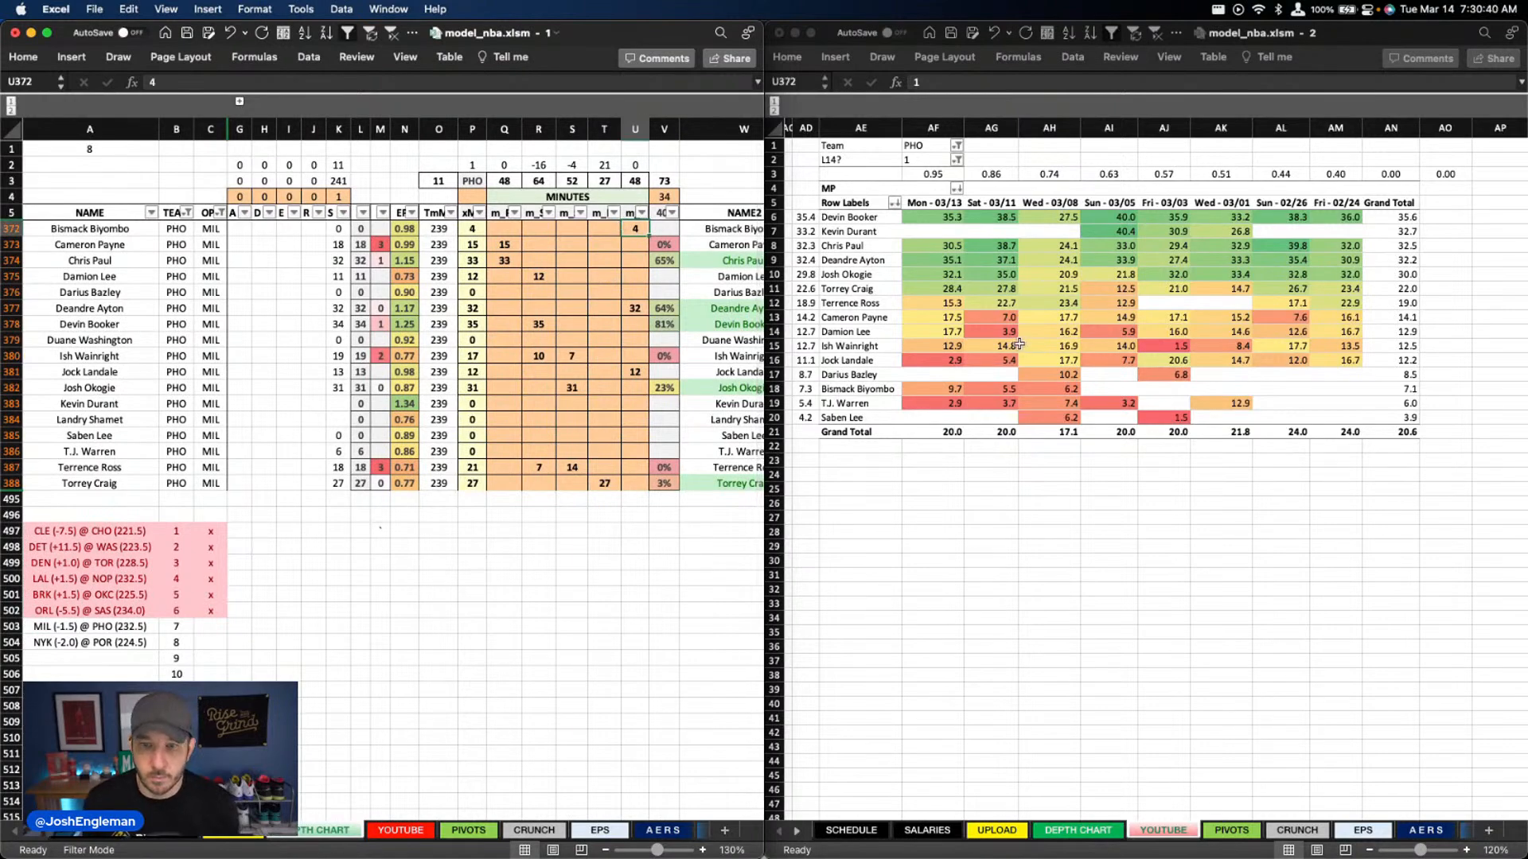
click(955, 390)
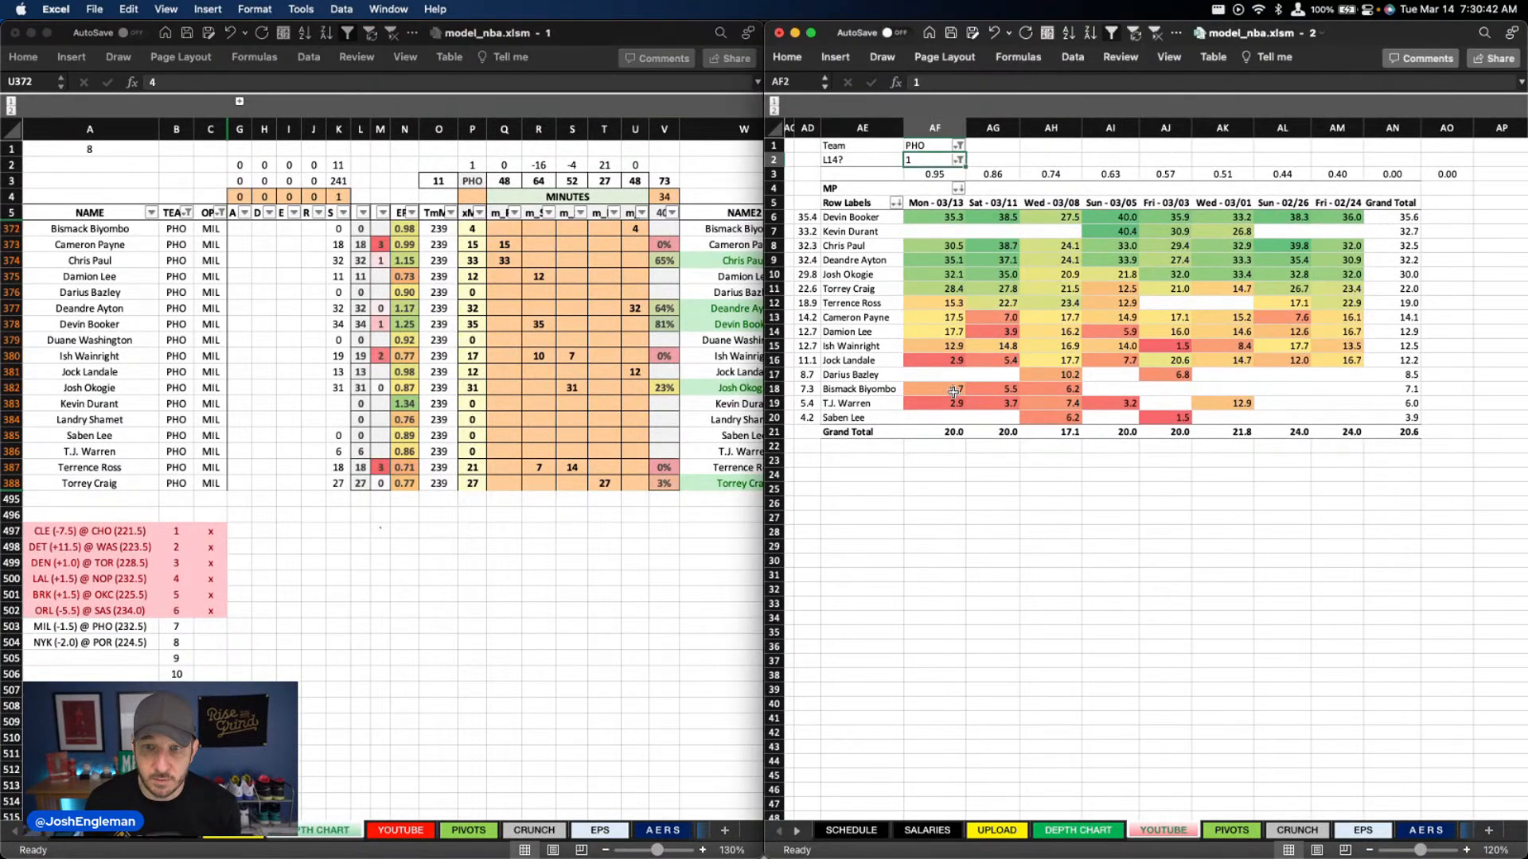
mouse_move(952, 371)
mouse_down()
mouse_move(952, 386)
mouse_move(951, 362)
mouse_up()
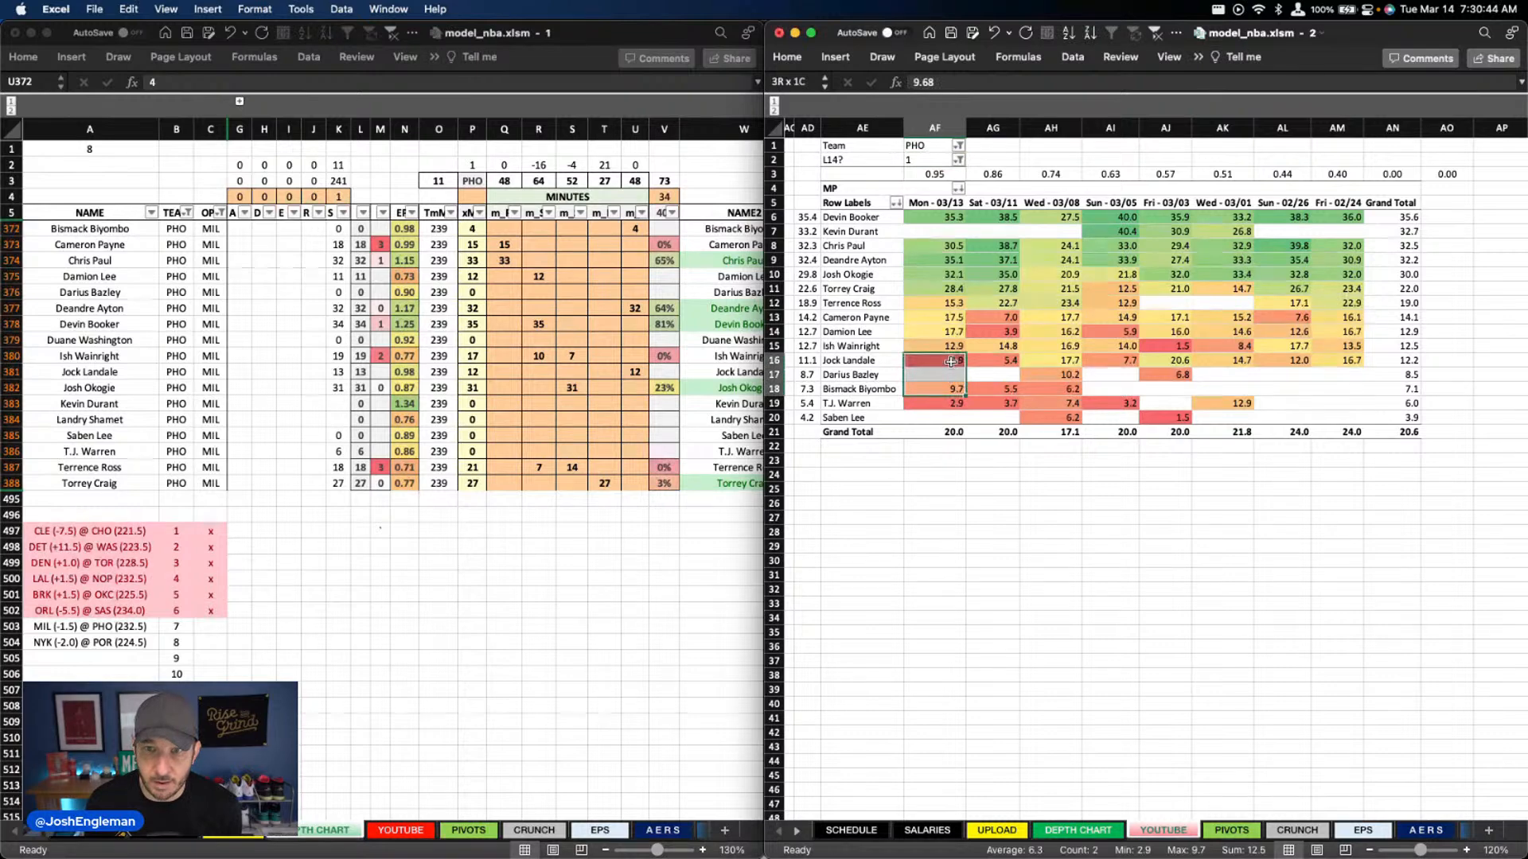
super+click(949, 259)
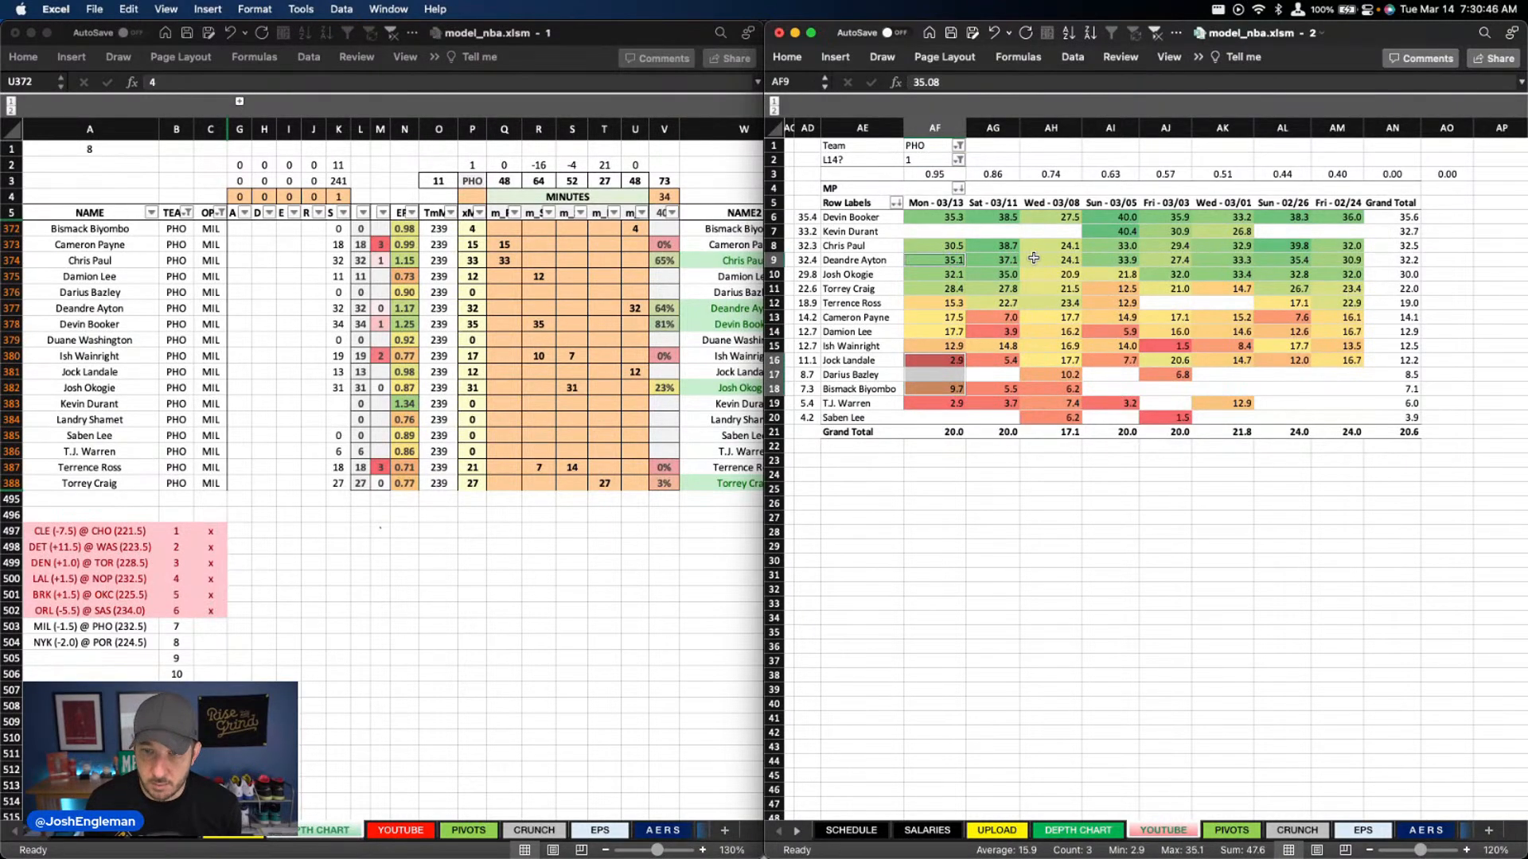
click(947, 459)
click(634, 308)
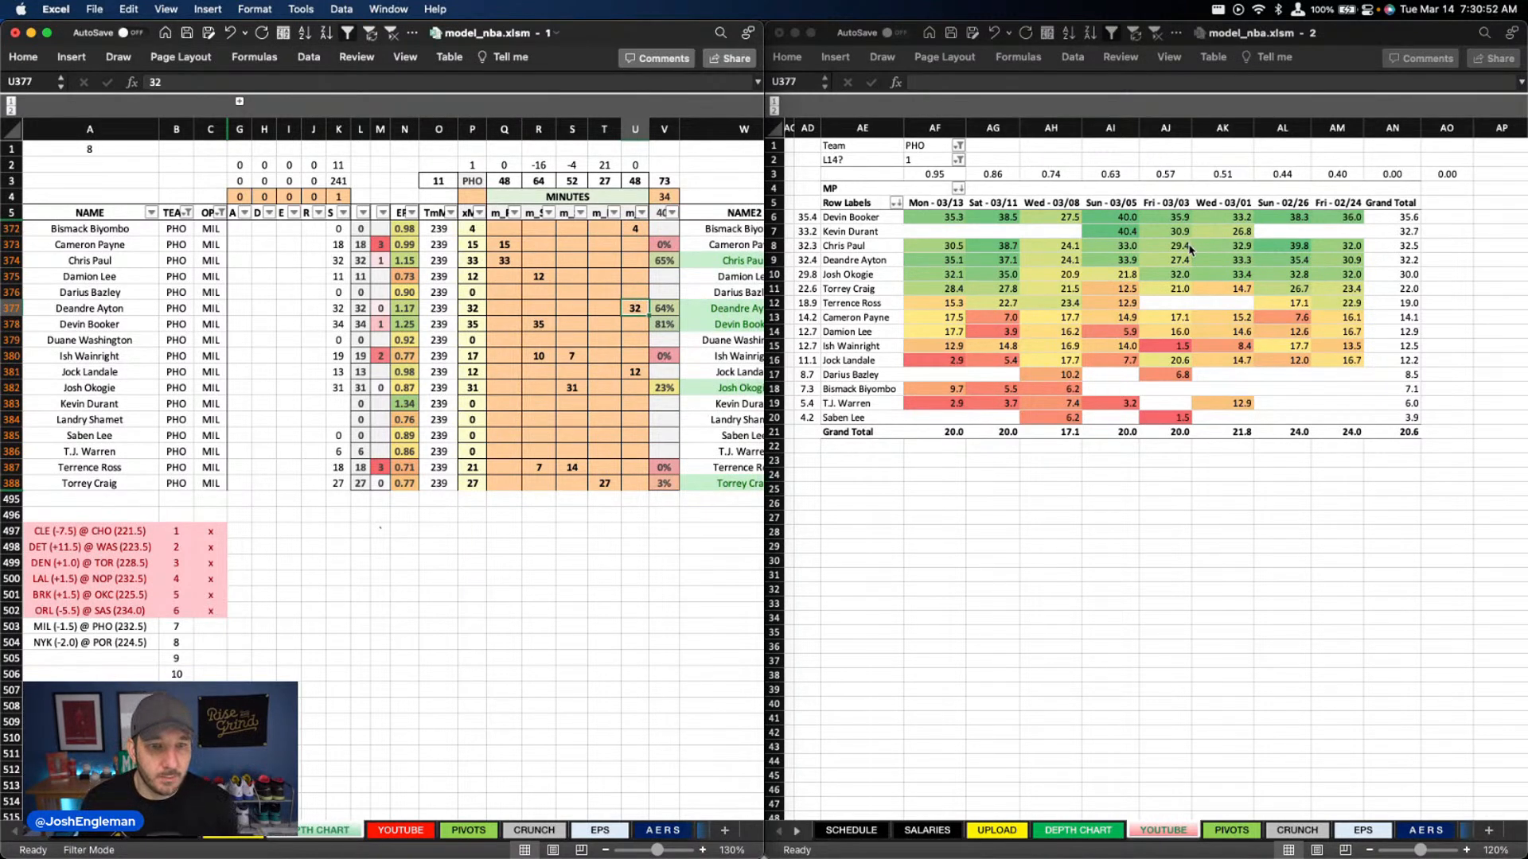
text(33)
key(Return)
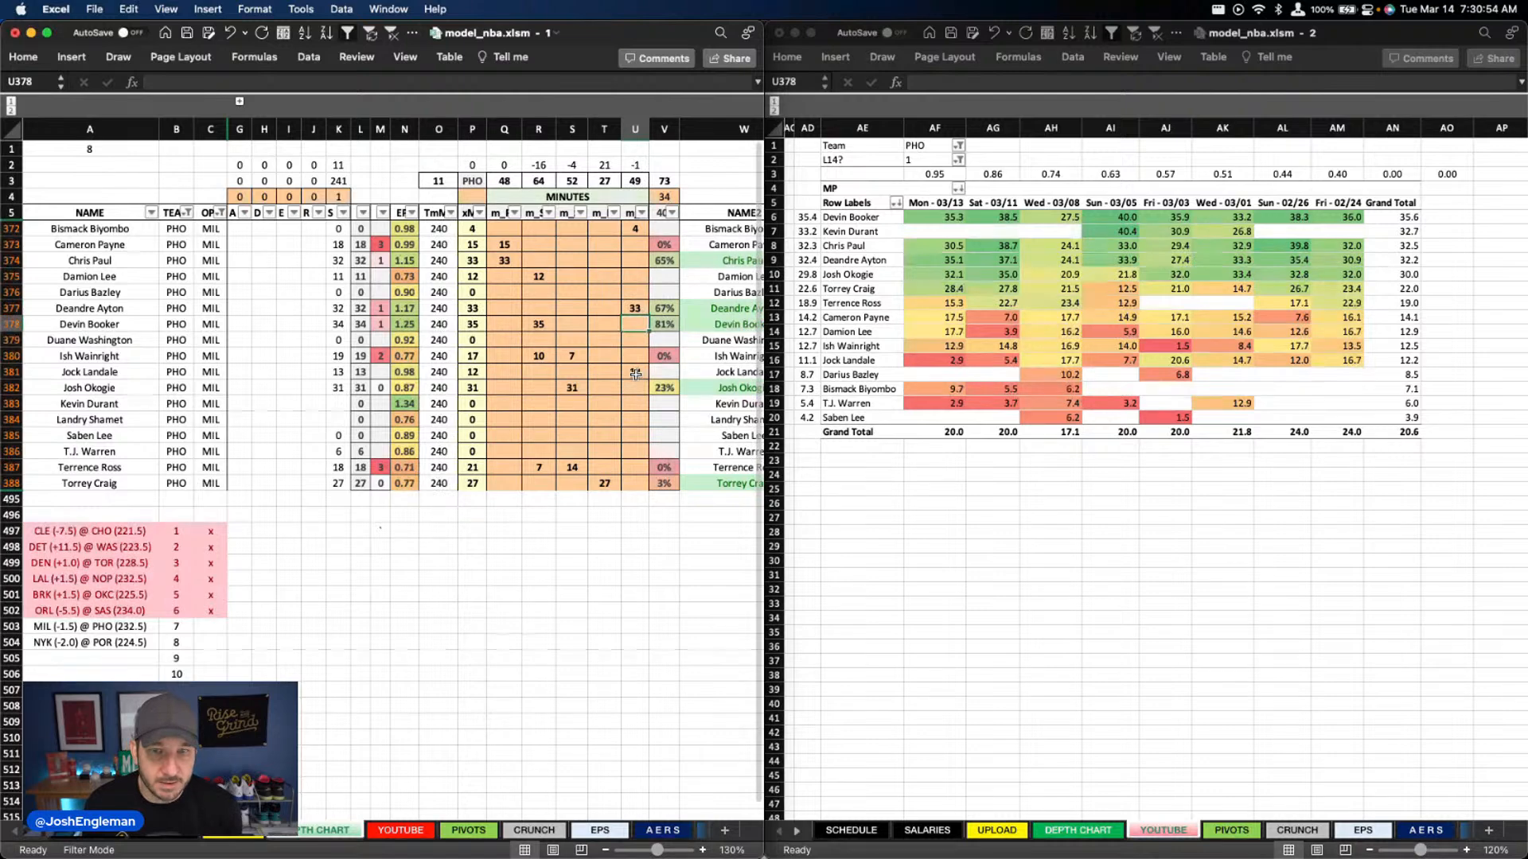
Set the column U minutes to 8 for Bismack Biyombo and 7 for Jock Landale
click(635, 374)
key(Delete)
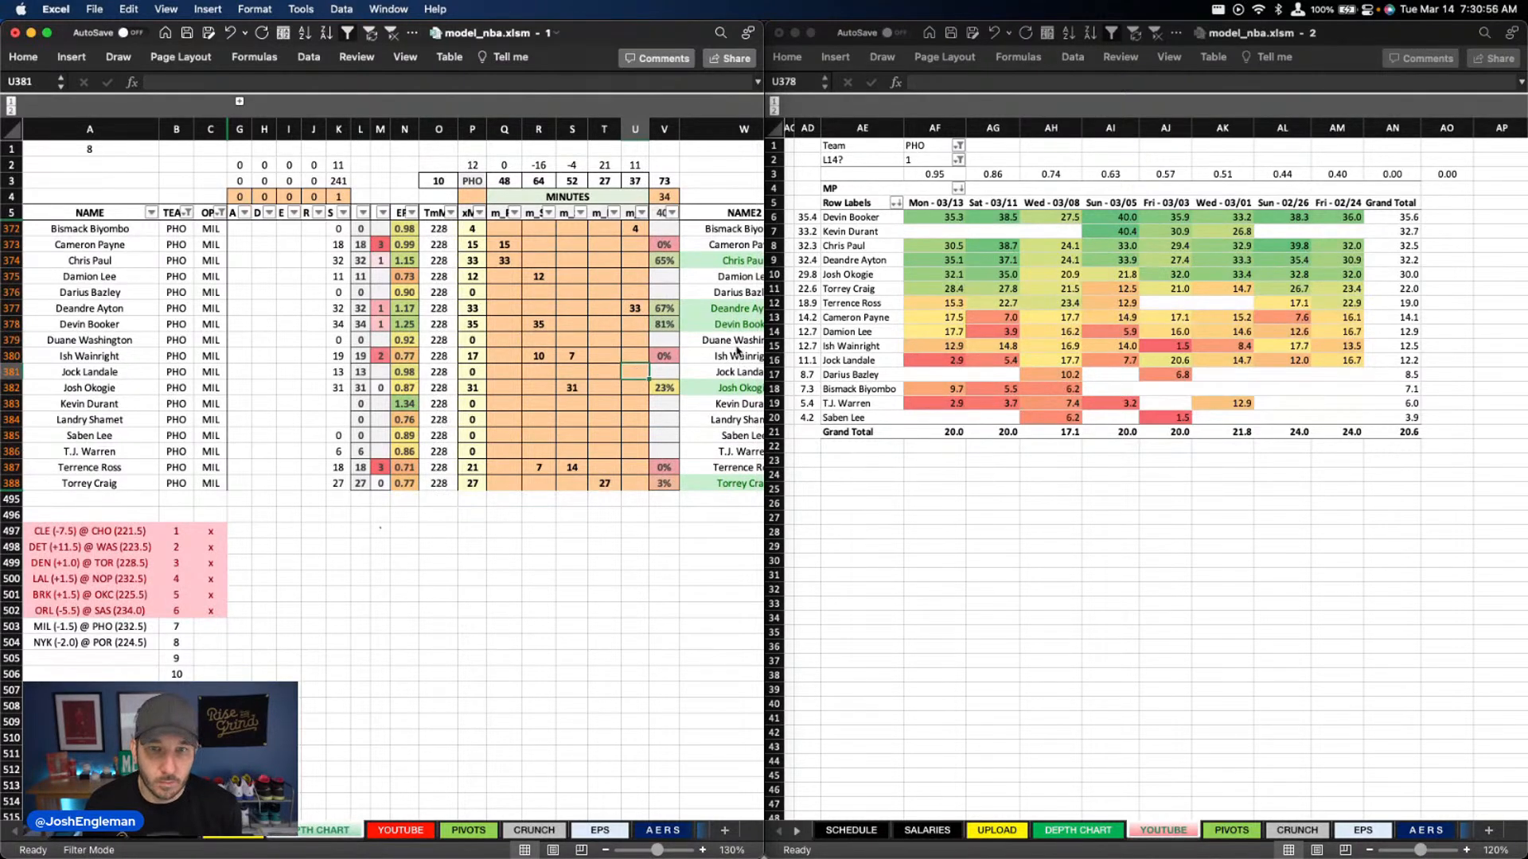
key(Up)
key(Up)
key(Up)
key(Up)
key(Up)
key(Up)
key(Up)
key(Up)
key(Up)
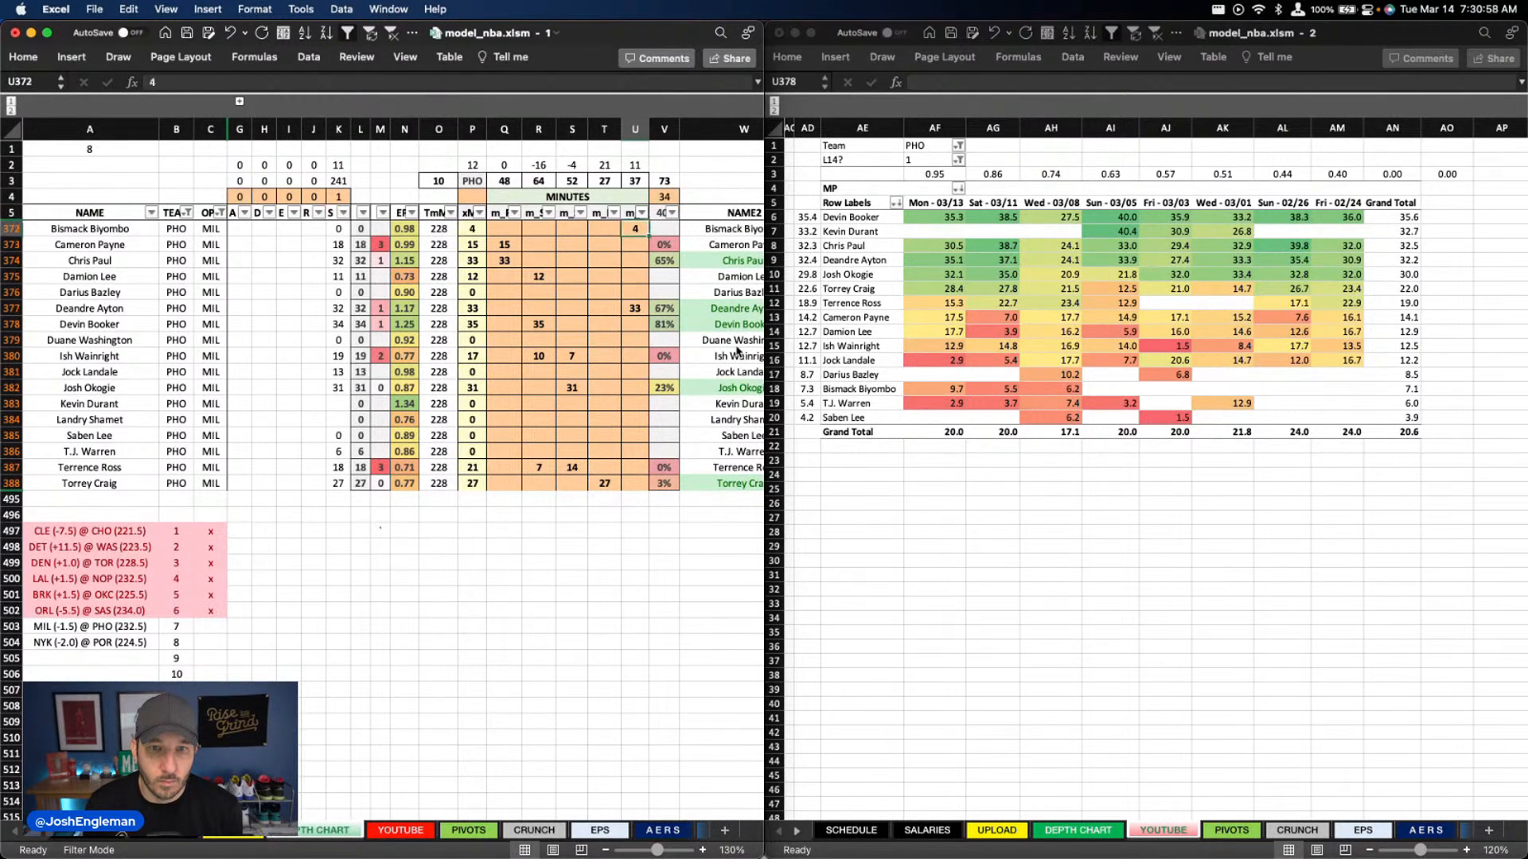
text(8)
key(Return)
key(Down)
key(Down)
key(Down)
key(Down)
key(Down)
key(Down)
key(Down)
key(Down)
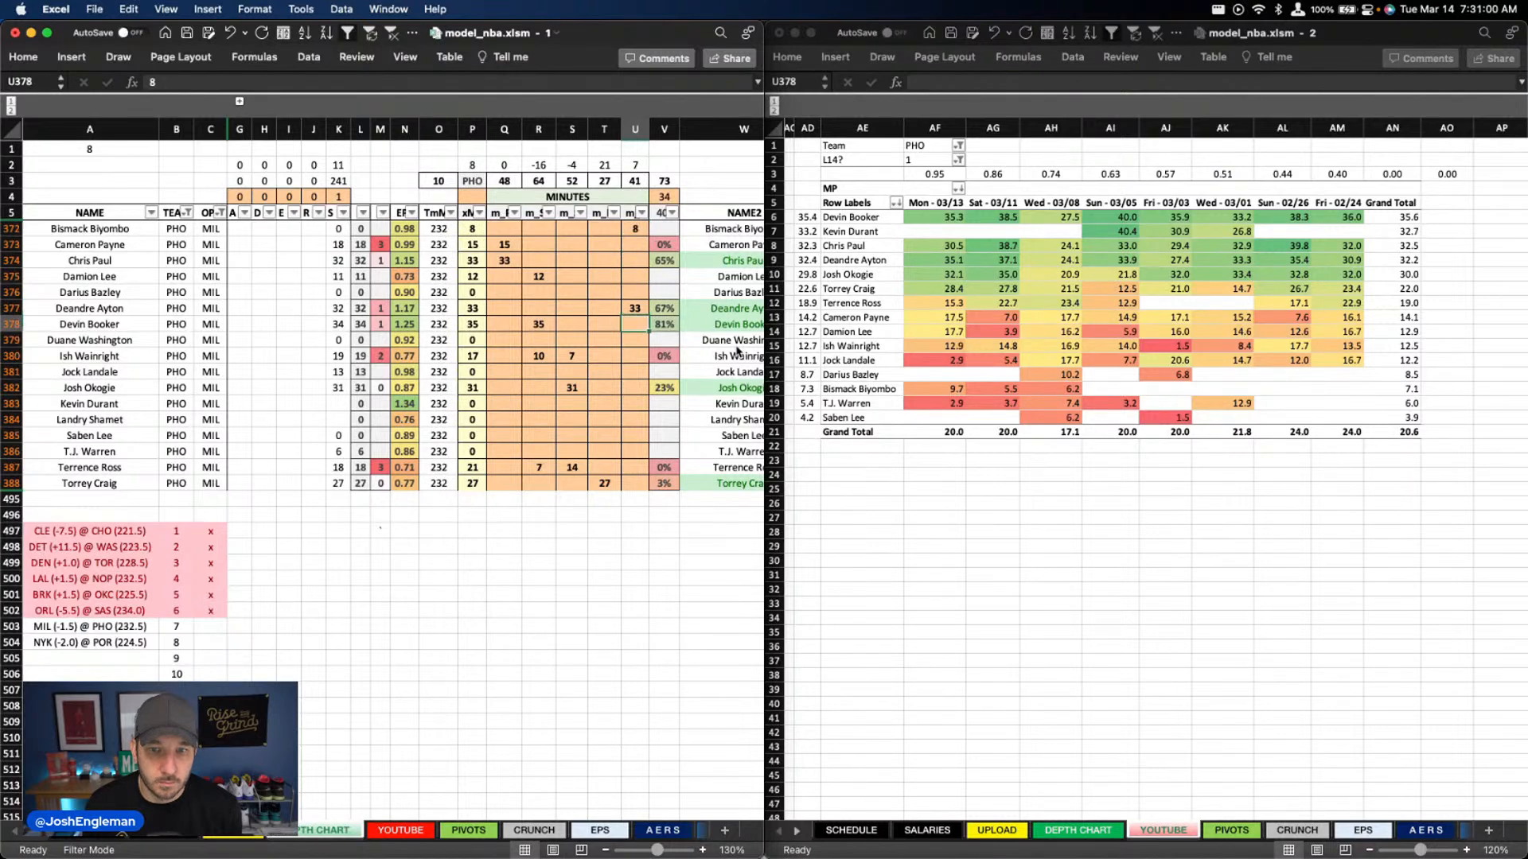
text(7)
key(Return)
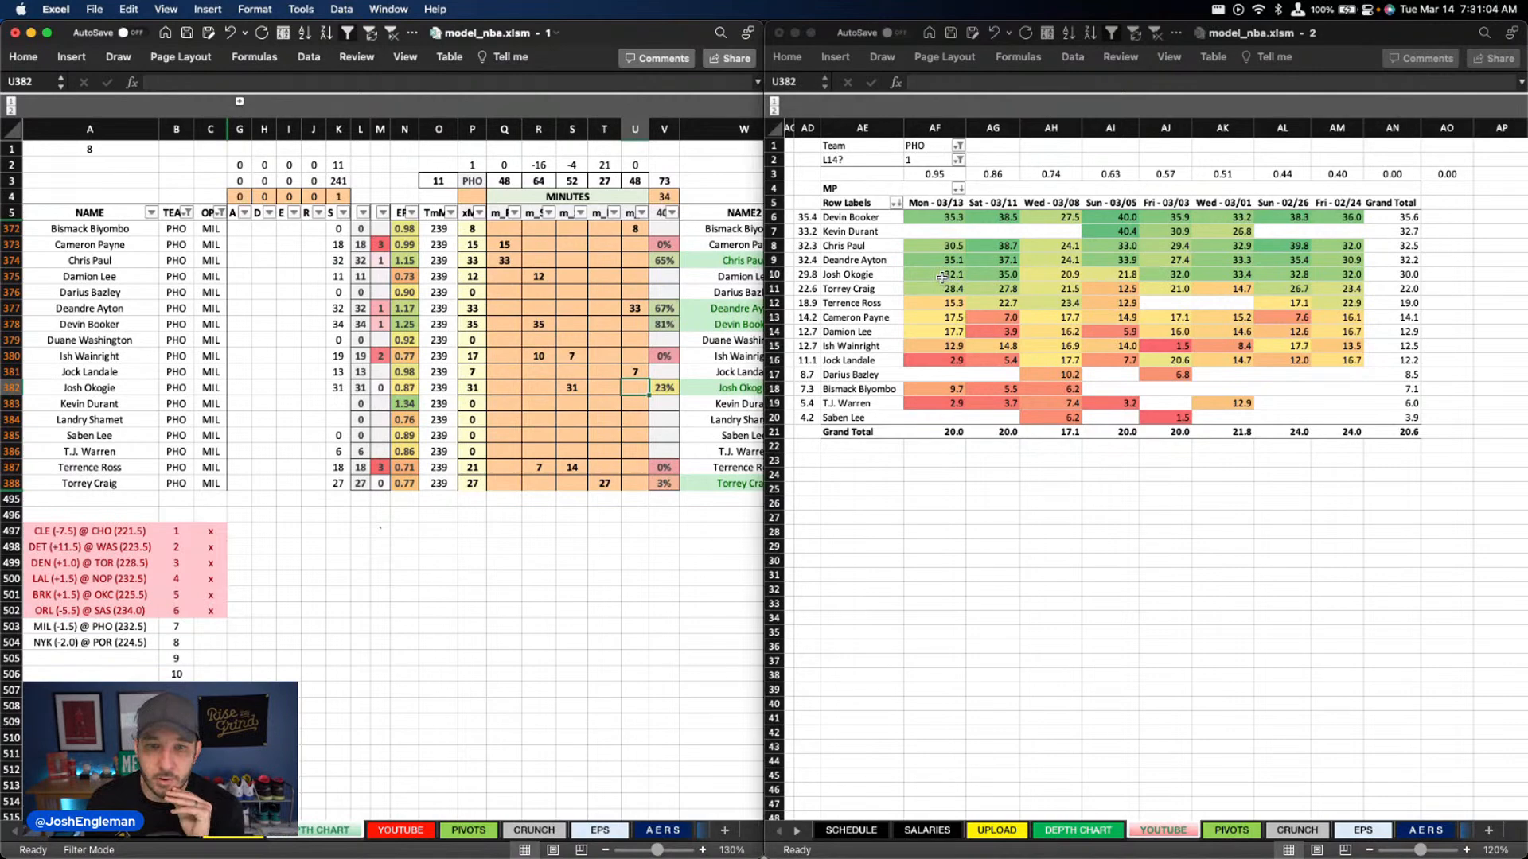
Set the column R minutes to 5 for Terrence Ross and 15 for Damion Lee
click(935, 460)
click(635, 388)
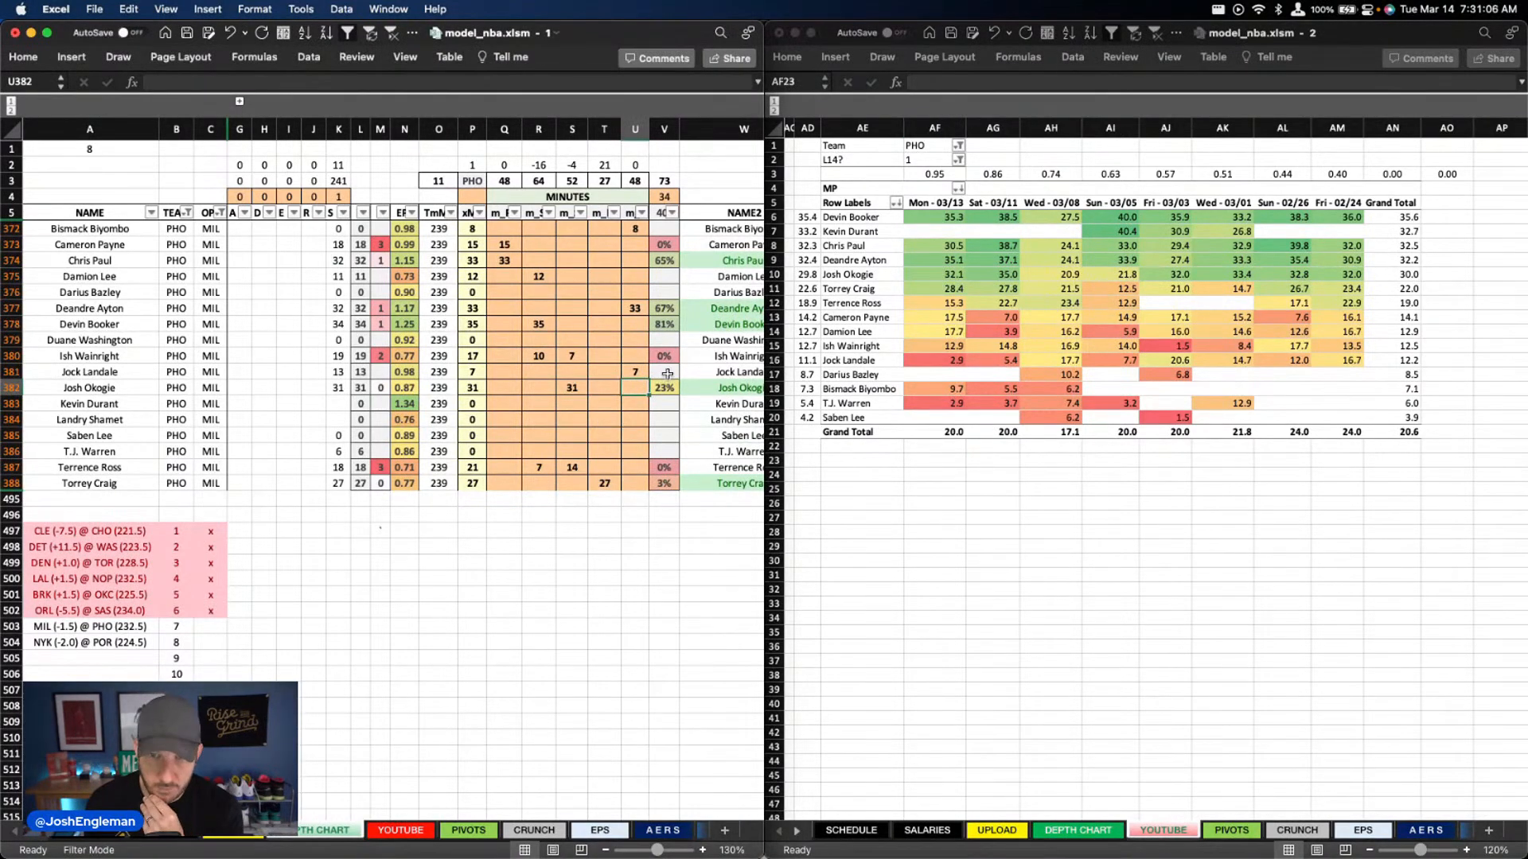
click(609, 483)
click(563, 465)
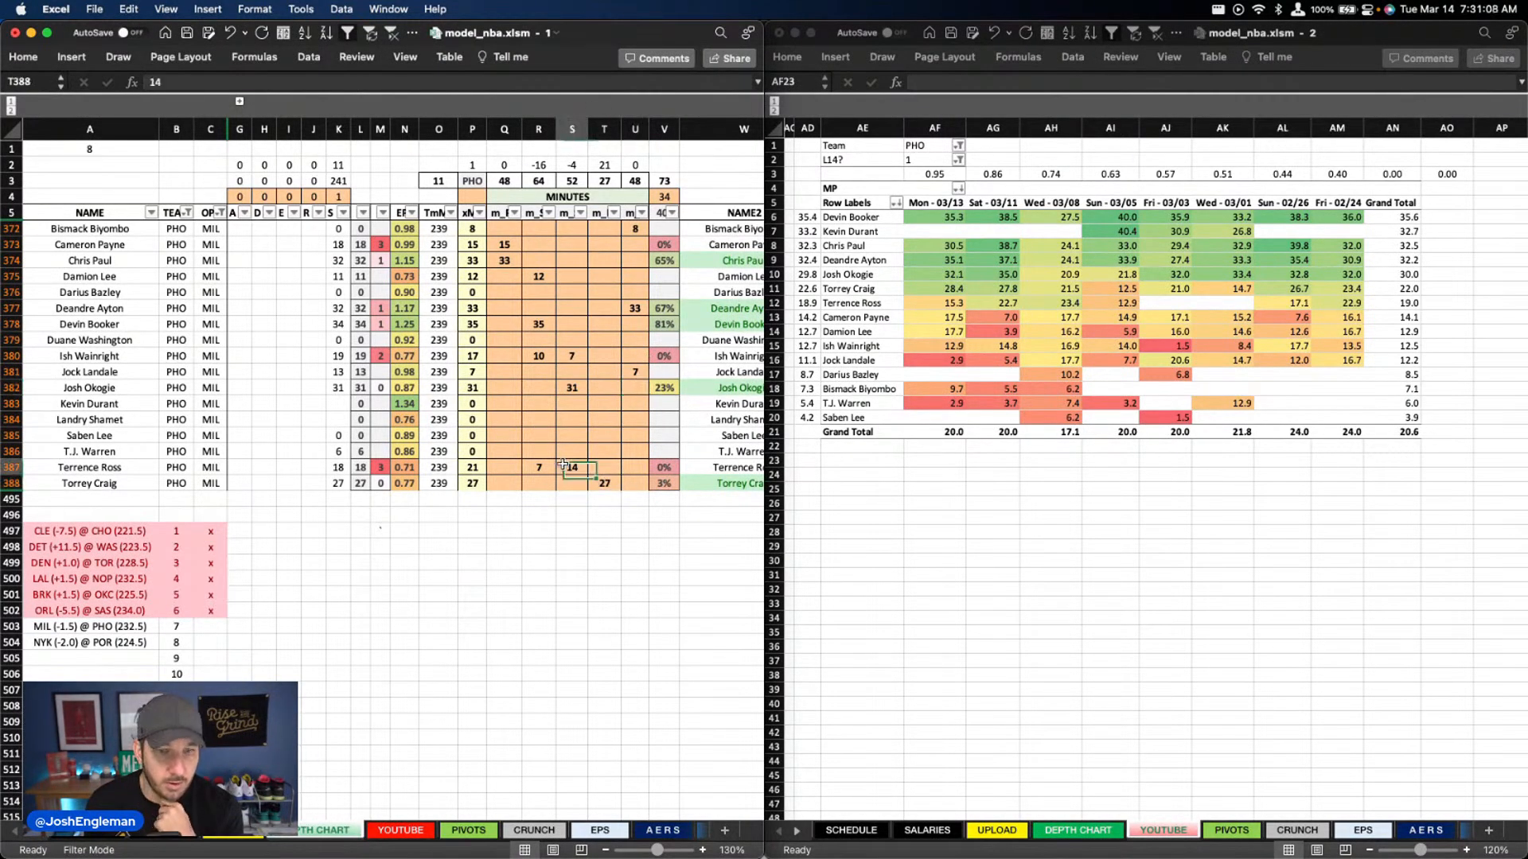
click(547, 467)
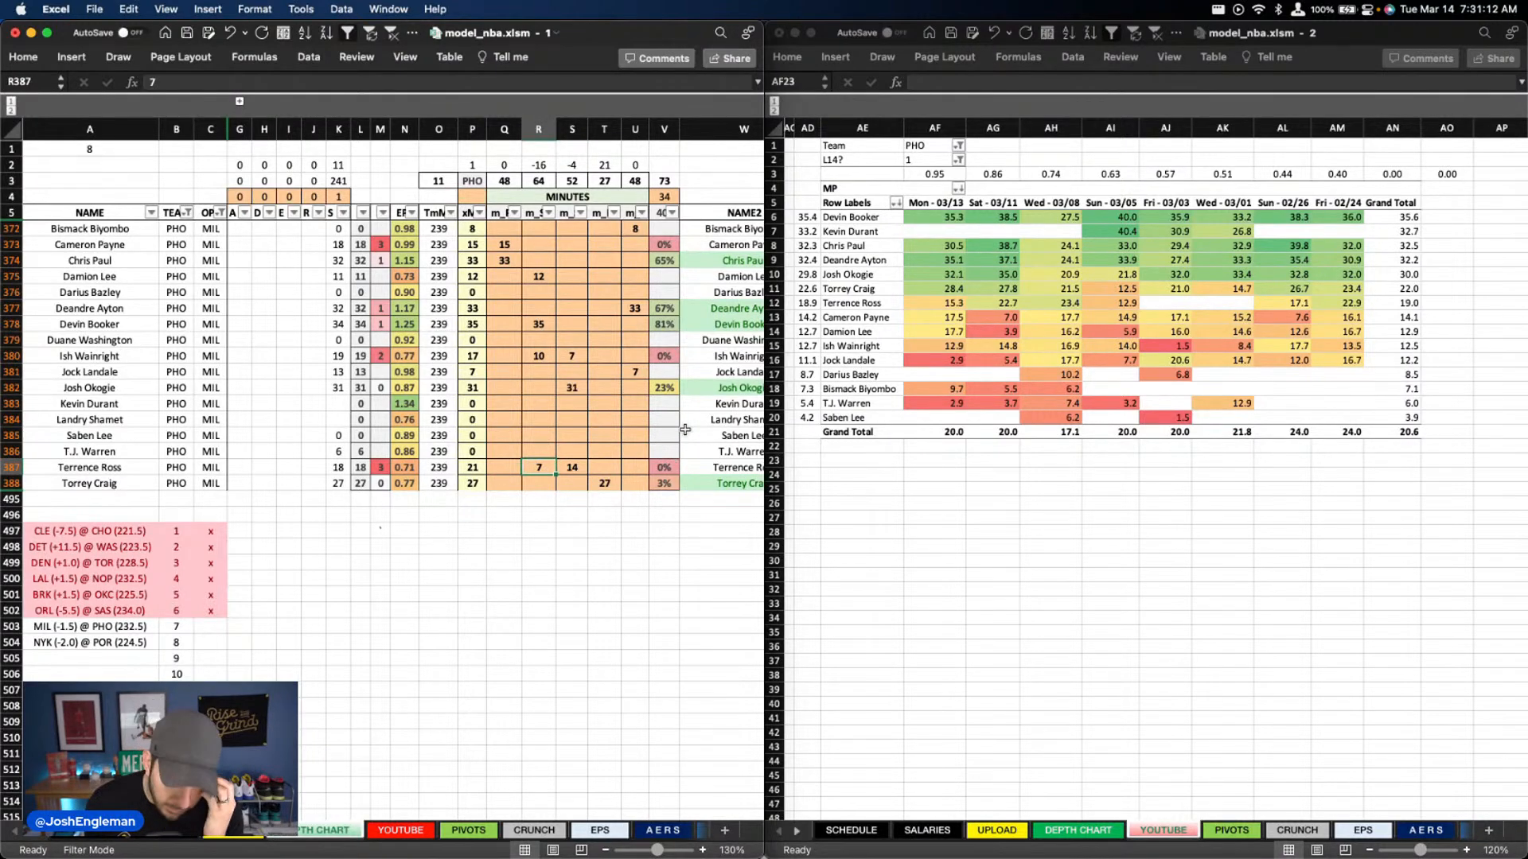
text(5)
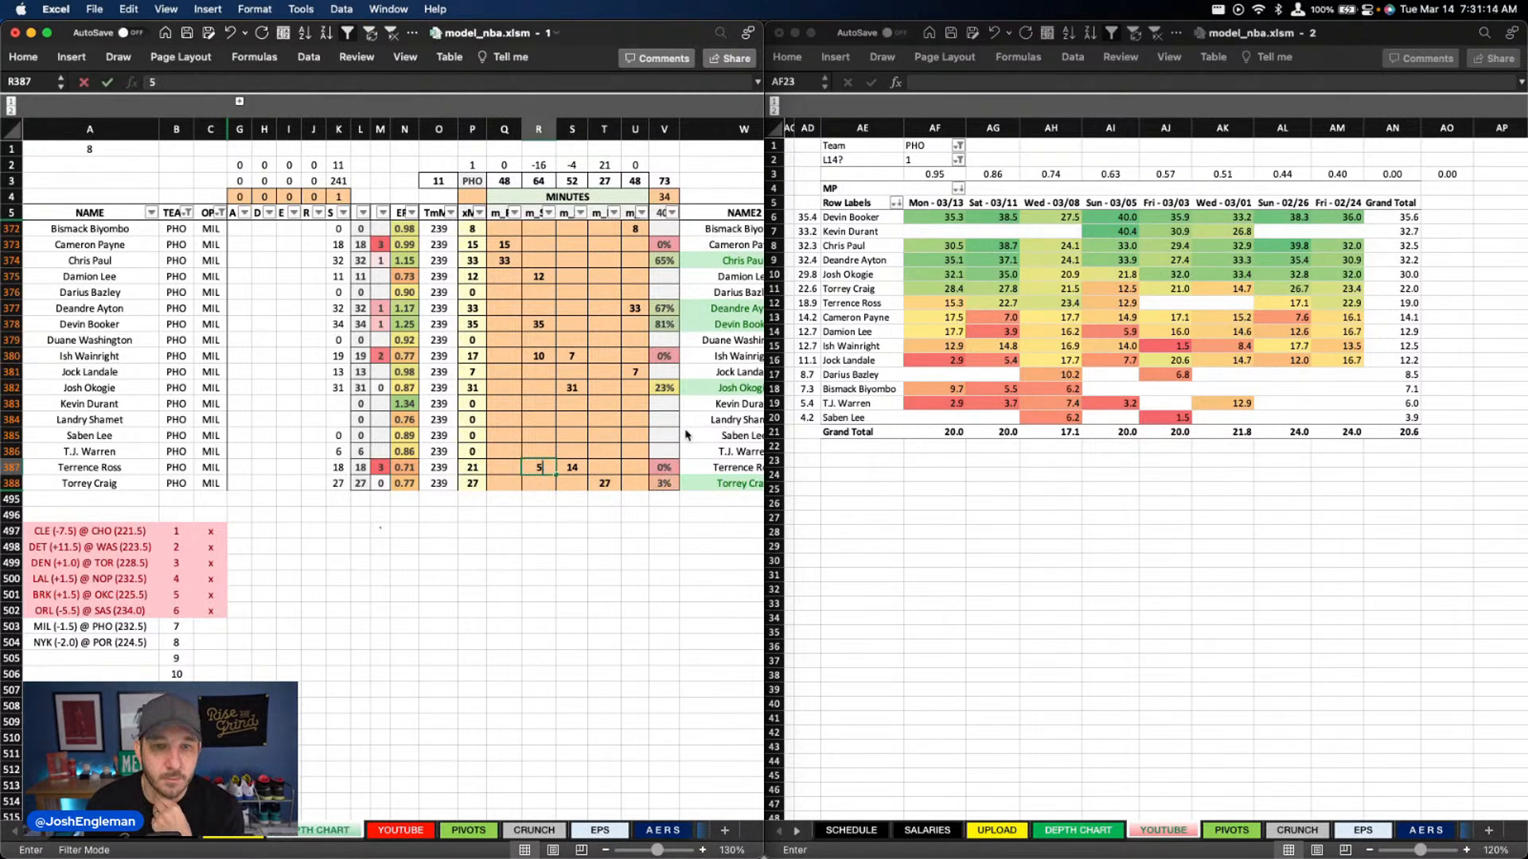
key(Up)
key(Up)
key(Up)
key(Up)
key(Up)
key(Up)
key(Up)
key(Up)
key(Up)
key(Up)
key(Up)
key(Up)
text(15)
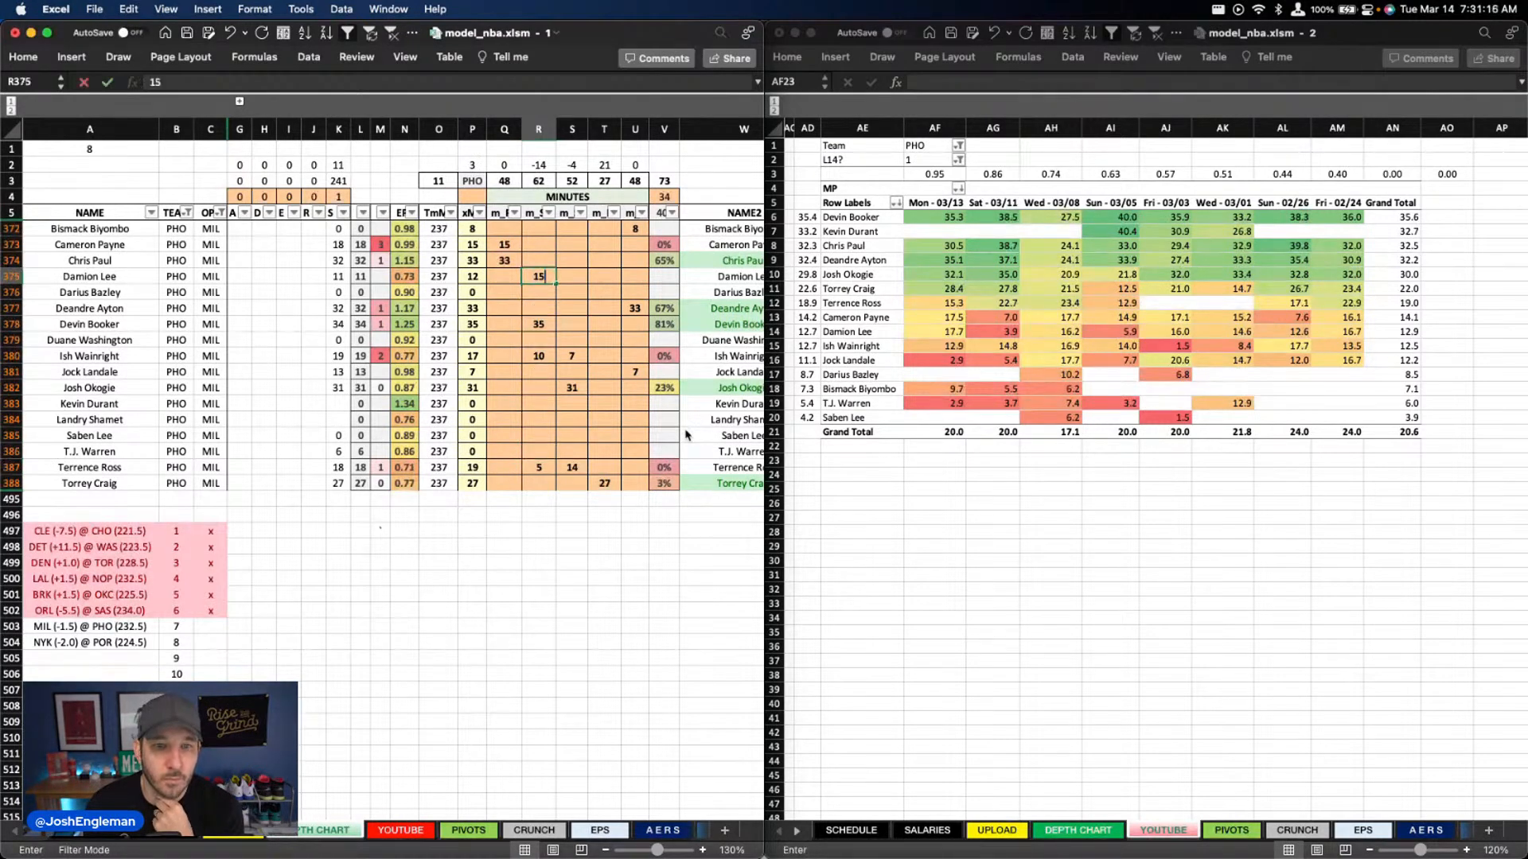
key(Return)
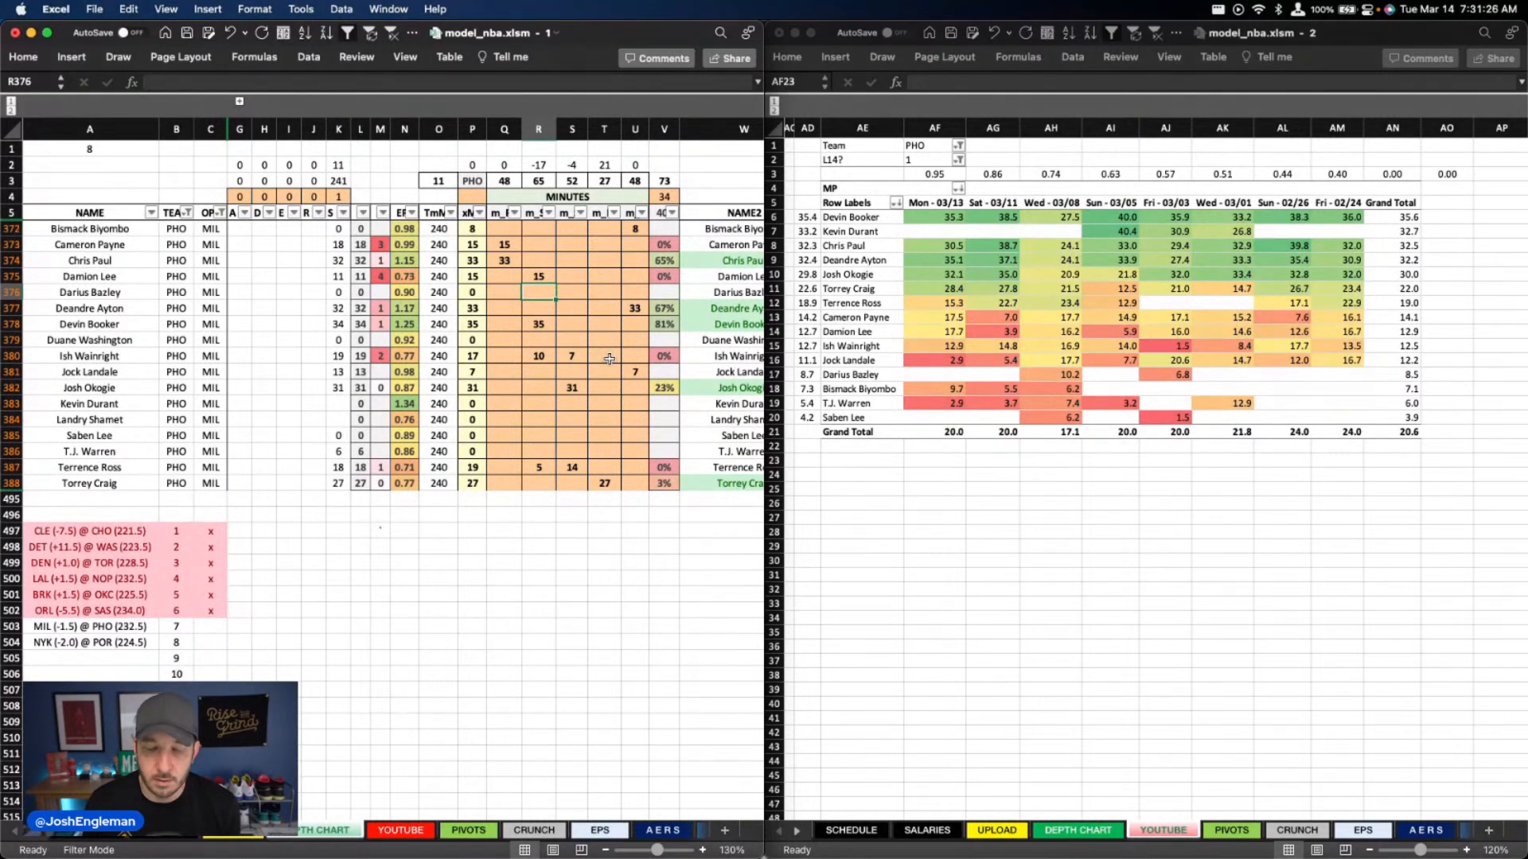
Look over the Suns' overrides, and review their DraftKings and FanDuel projections on the YOUTUBE sheet
scroll(610, 359, right, 1)
scroll(610, 359, right, 4)
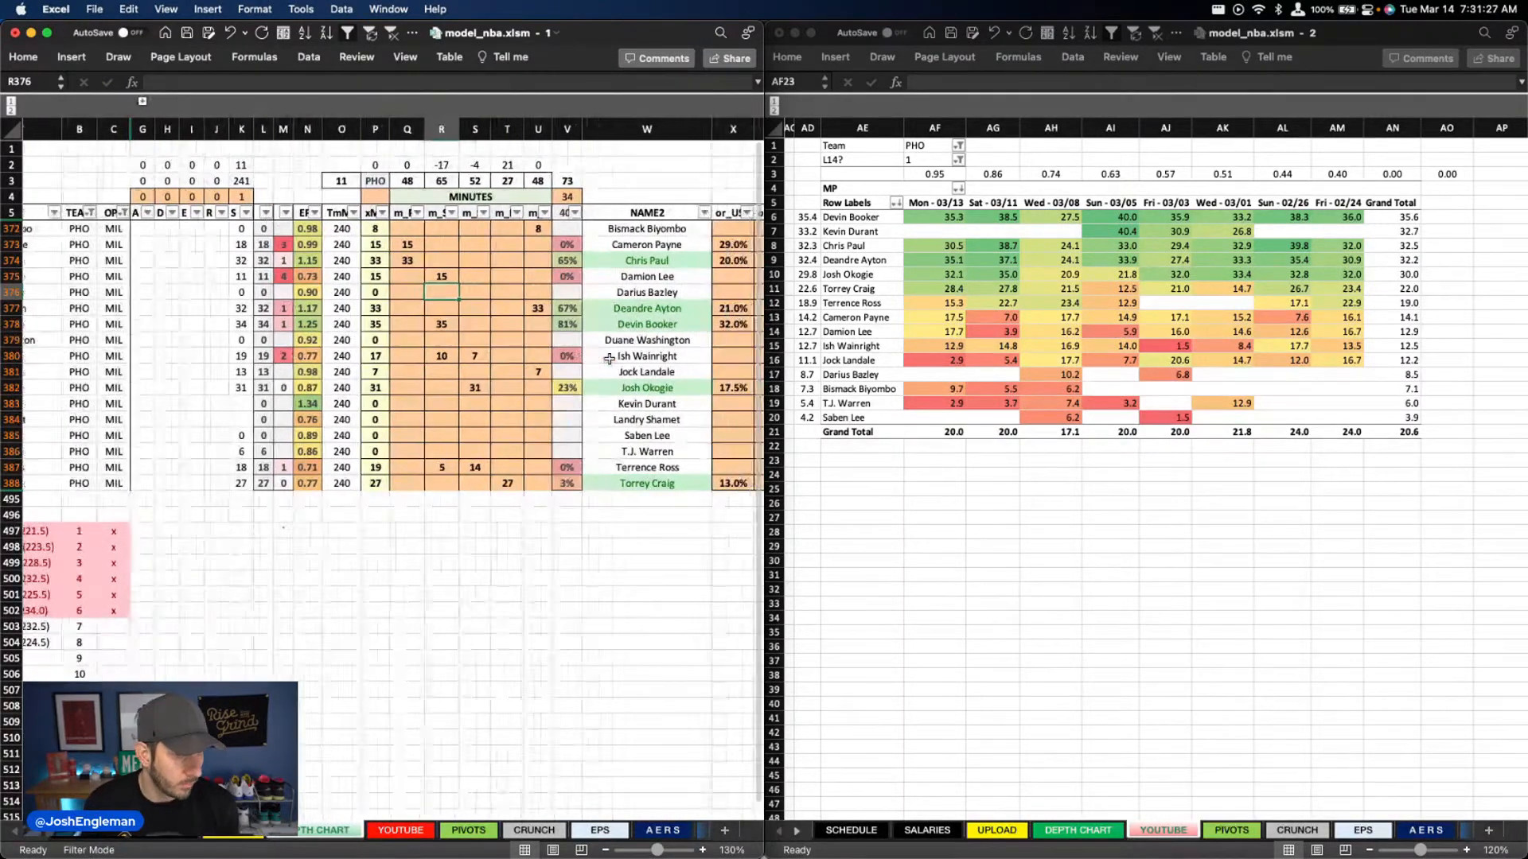
scroll(608, 358, right, 7)
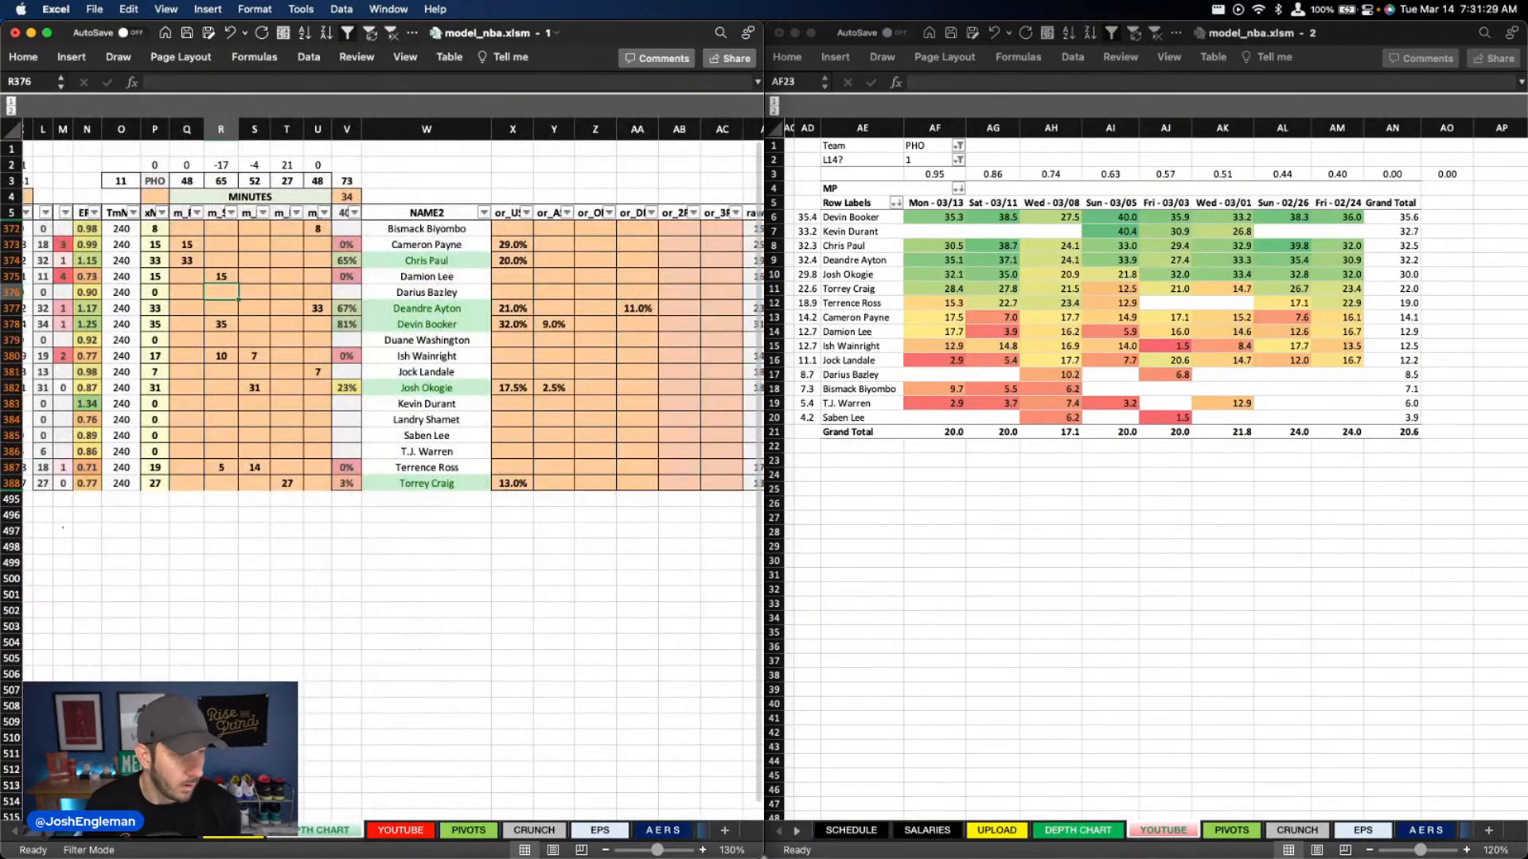
click(400, 830)
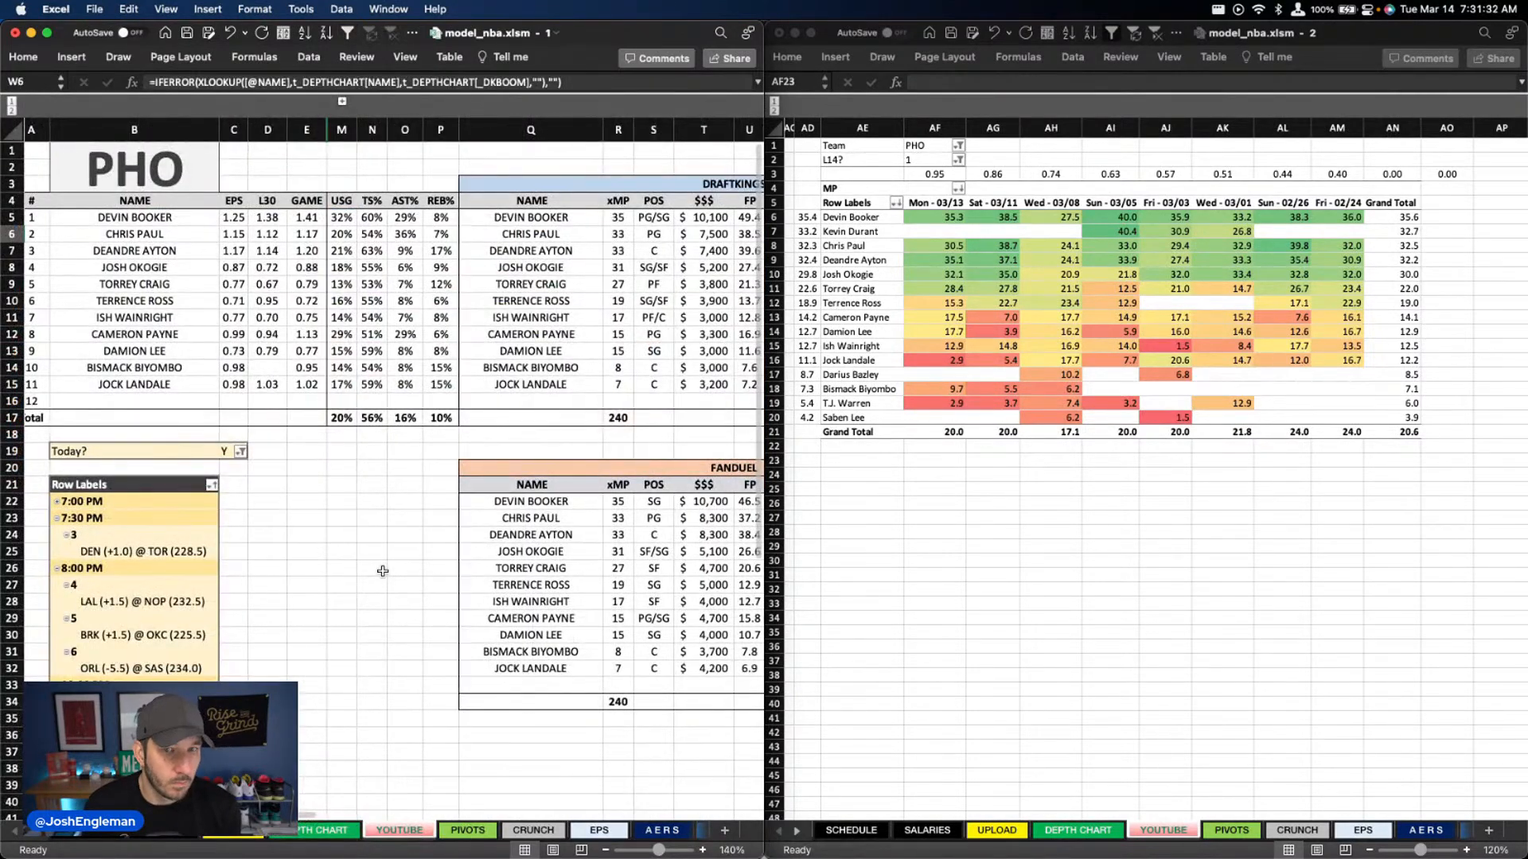
scroll(384, 571, right, 6)
click(677, 513)
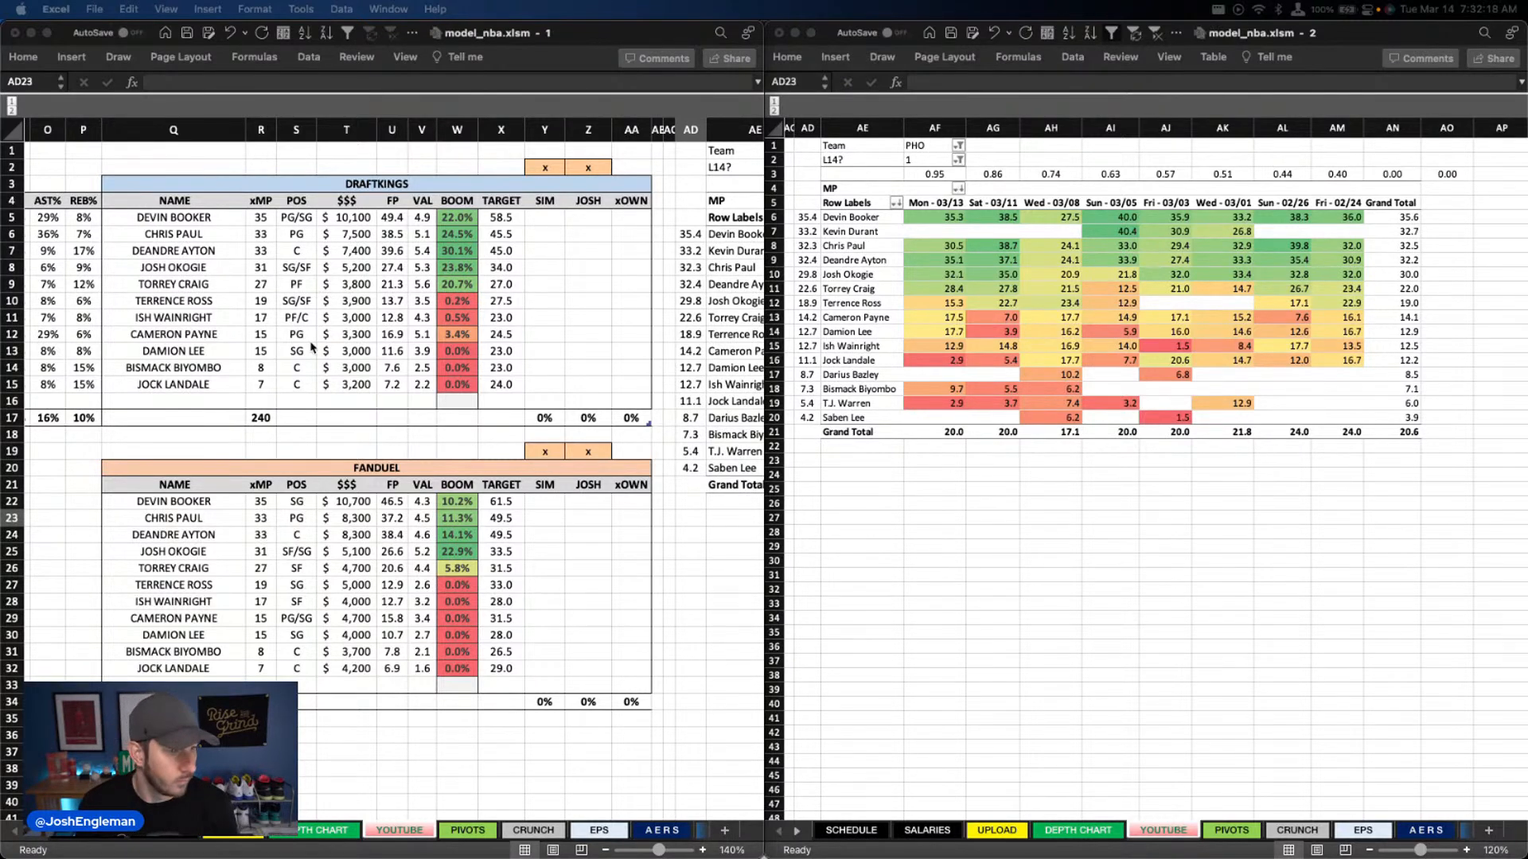
click(569, 365)
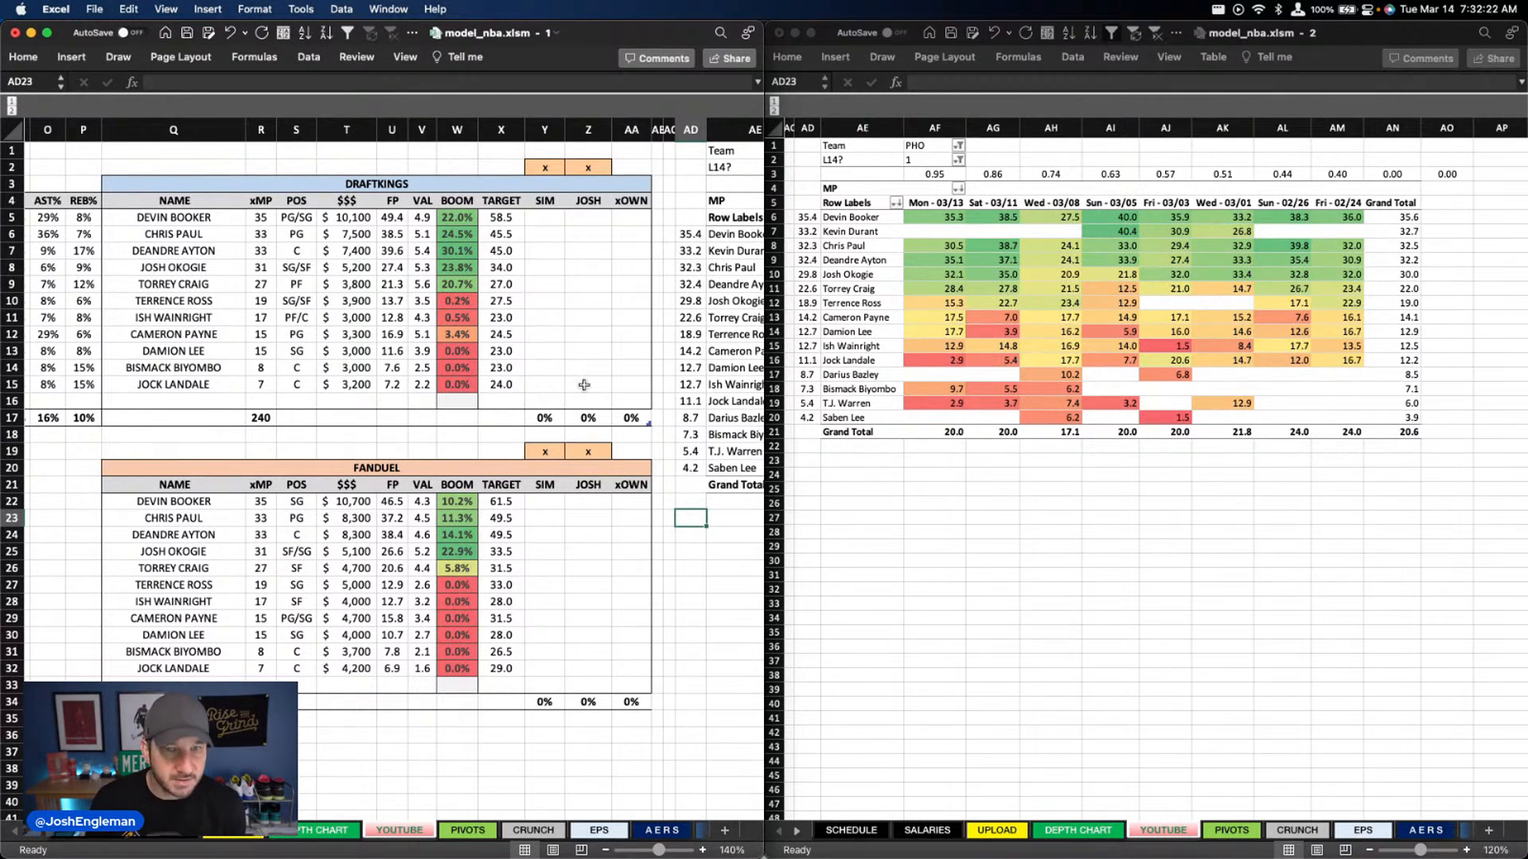
Switch the pivot's Team filter to MIL and bring up the Bucks' DraftKings and FanDuel projections
click(935, 146)
text(mi)
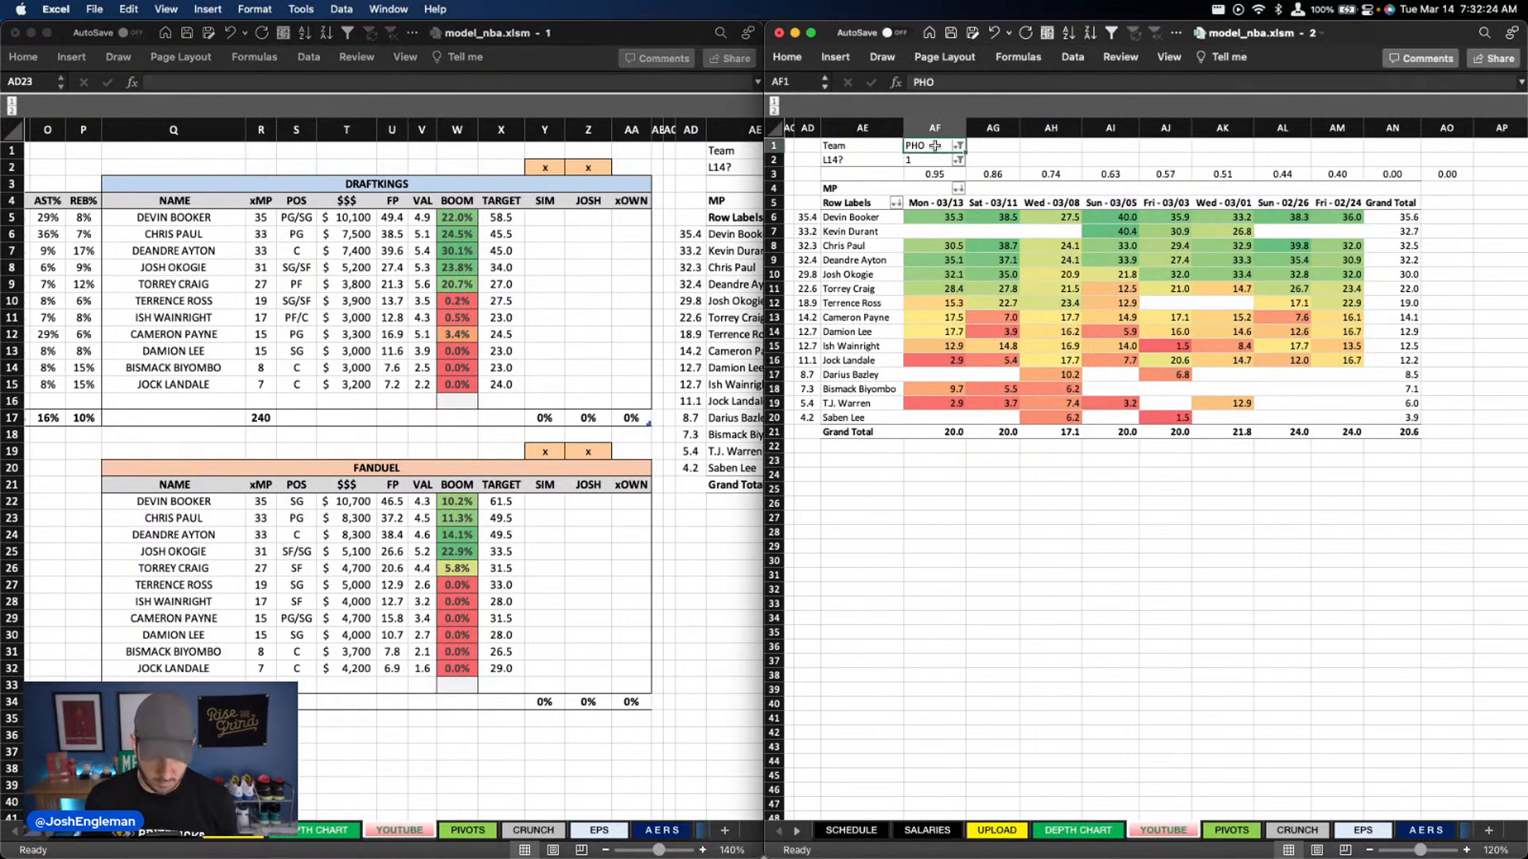
text(l)
key(Return)
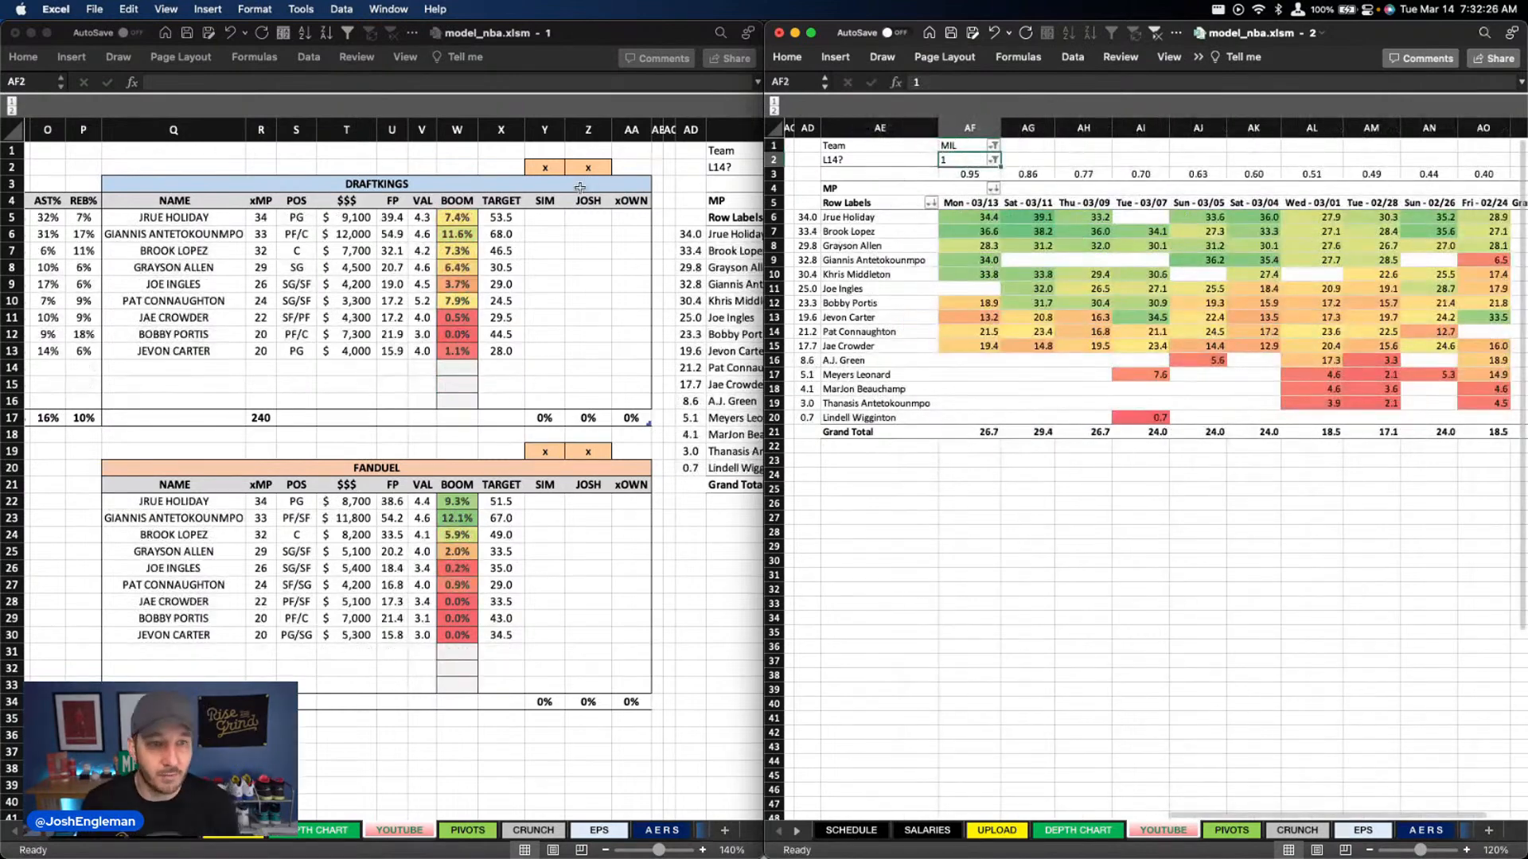
click(327, 440)
scroll(340, 391, left, 3)
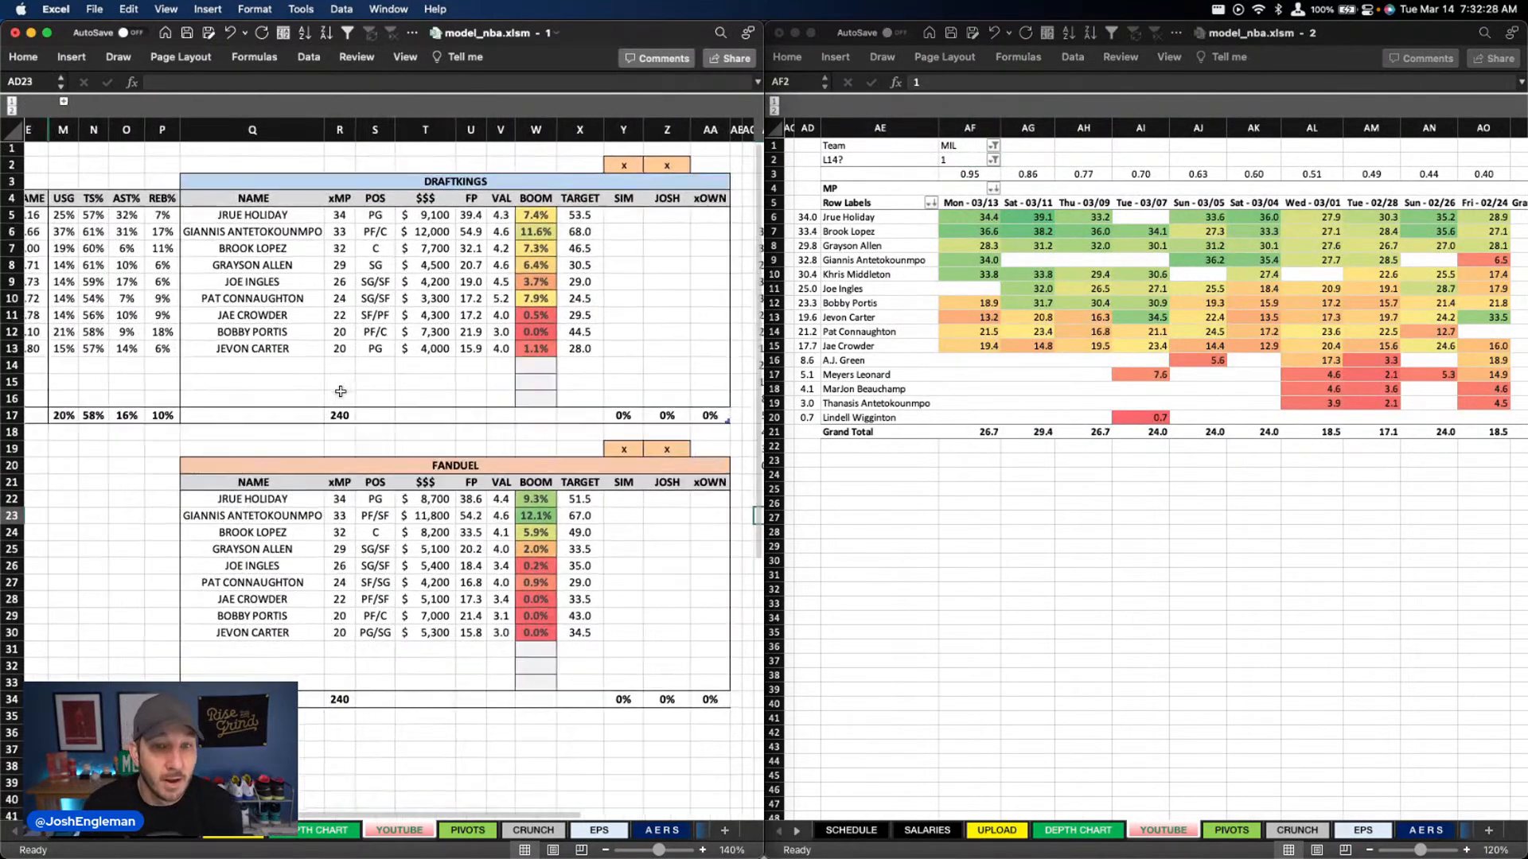
Review the Bucks' DraftKings salaries and projections, checking the salary cells for Jrue Holiday and Giannis Antetokounmpo
scroll(340, 391, right, 1)
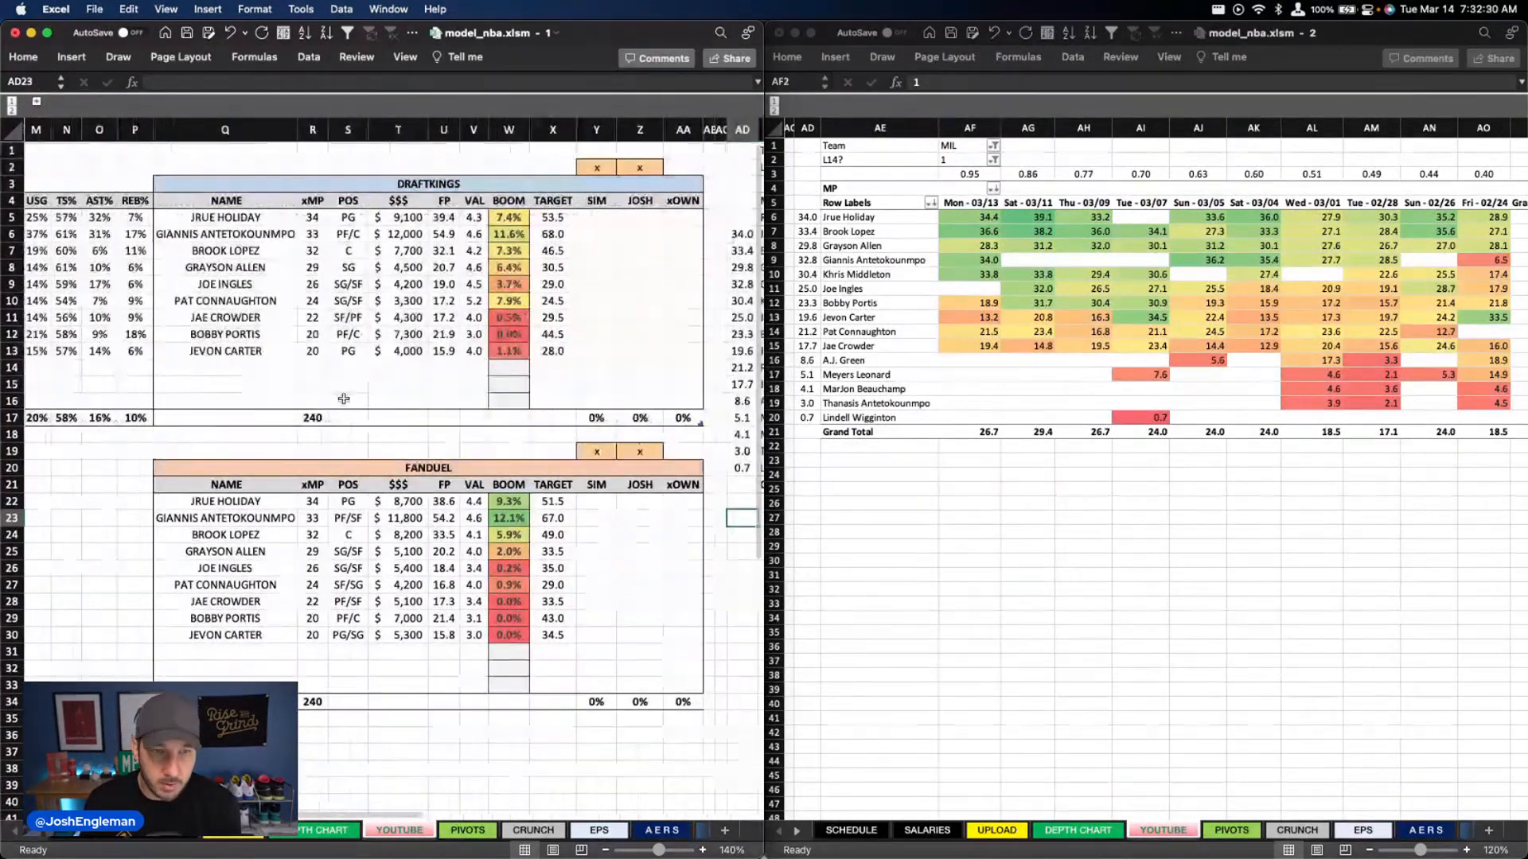
click(418, 217)
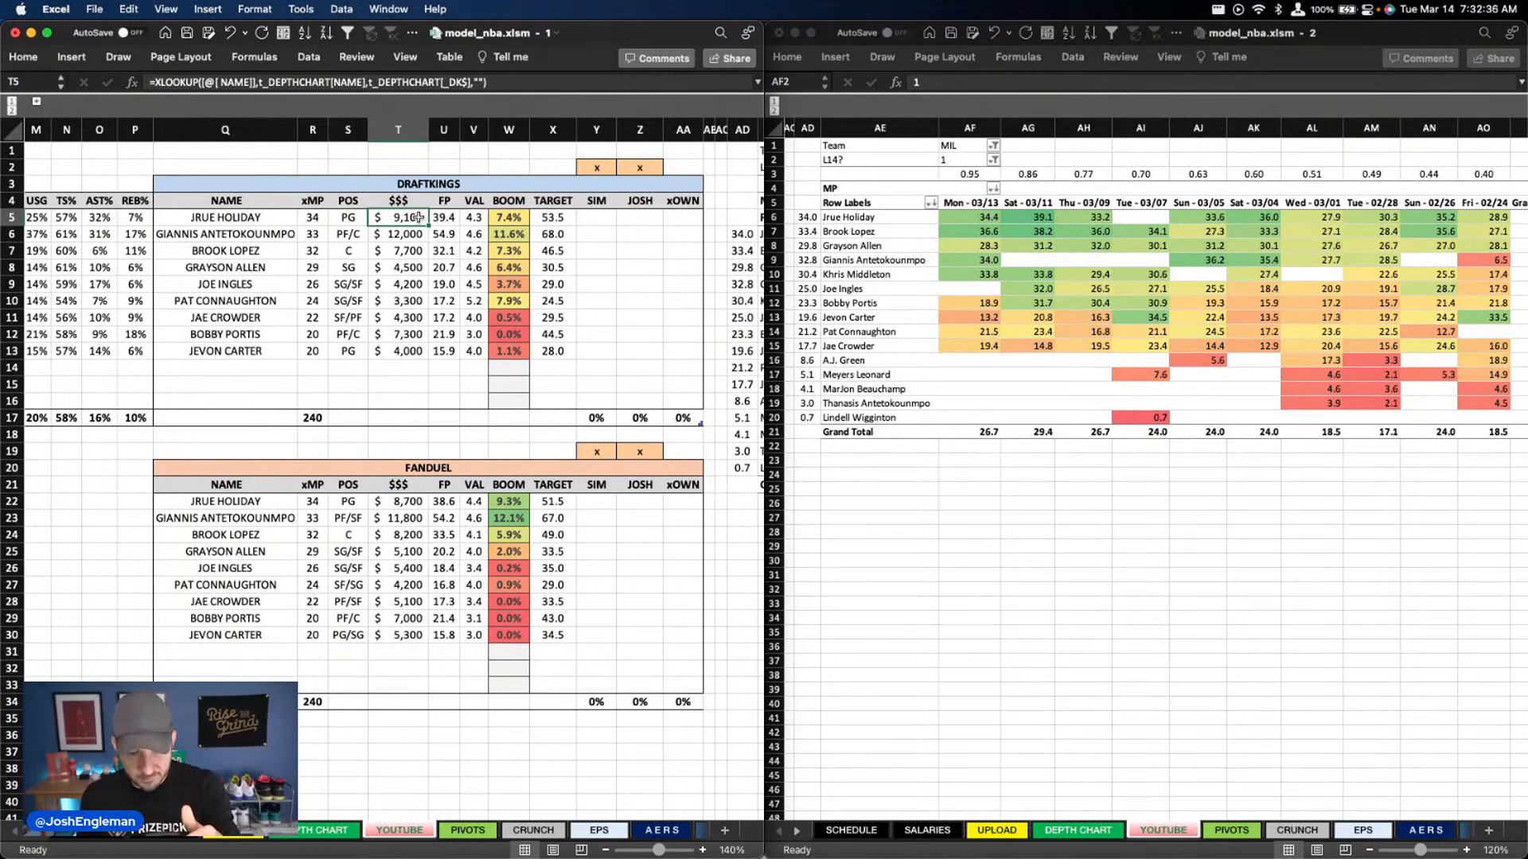
click(412, 235)
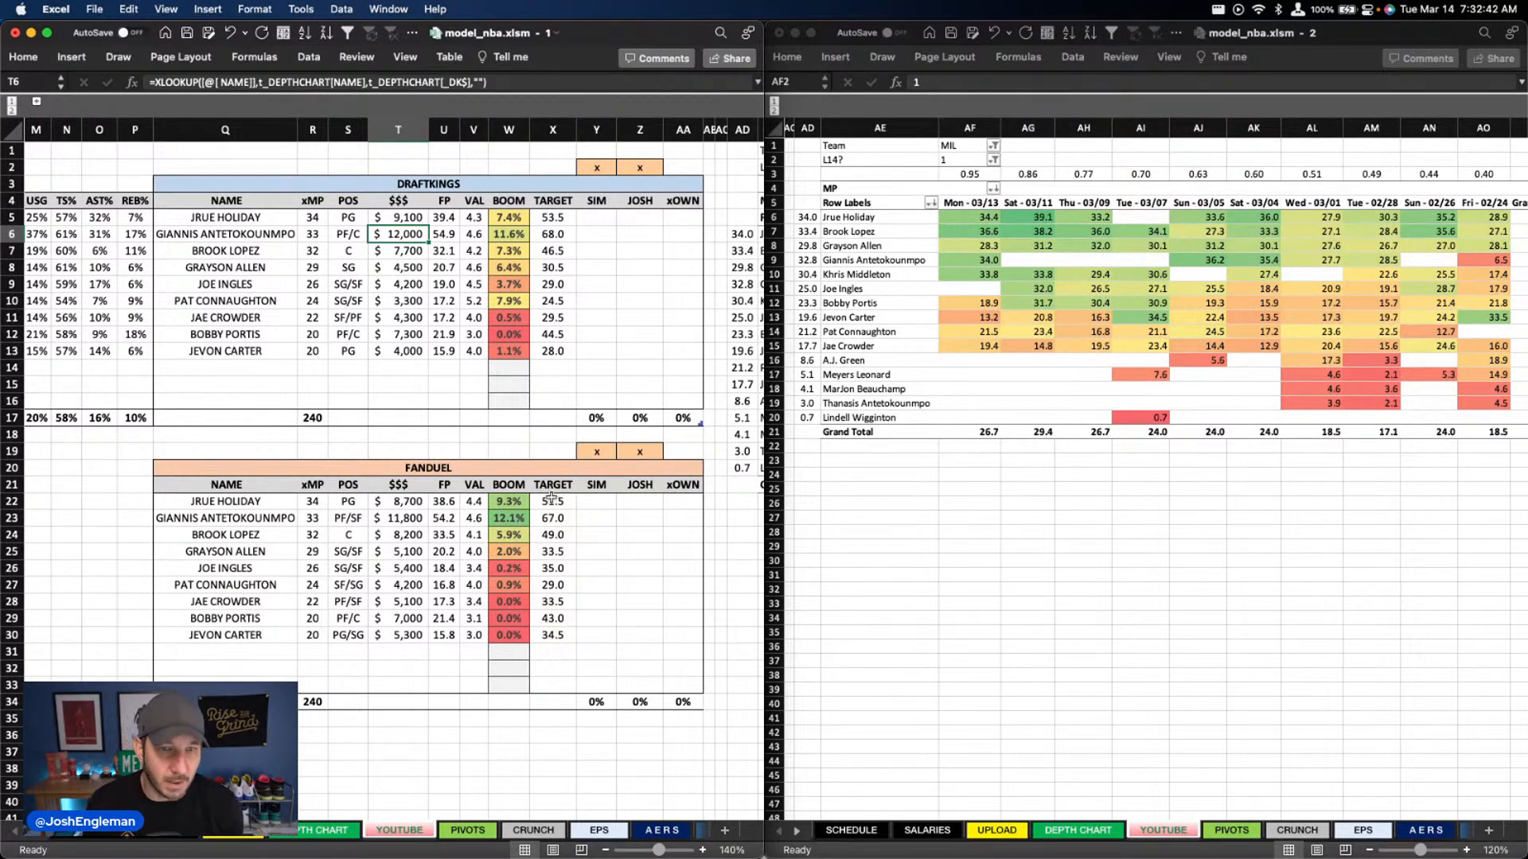
Mark the MIL @ PHO game as done with an x in the DEPTH CHART sheet's game list
click(465, 834)
click(399, 833)
click(330, 831)
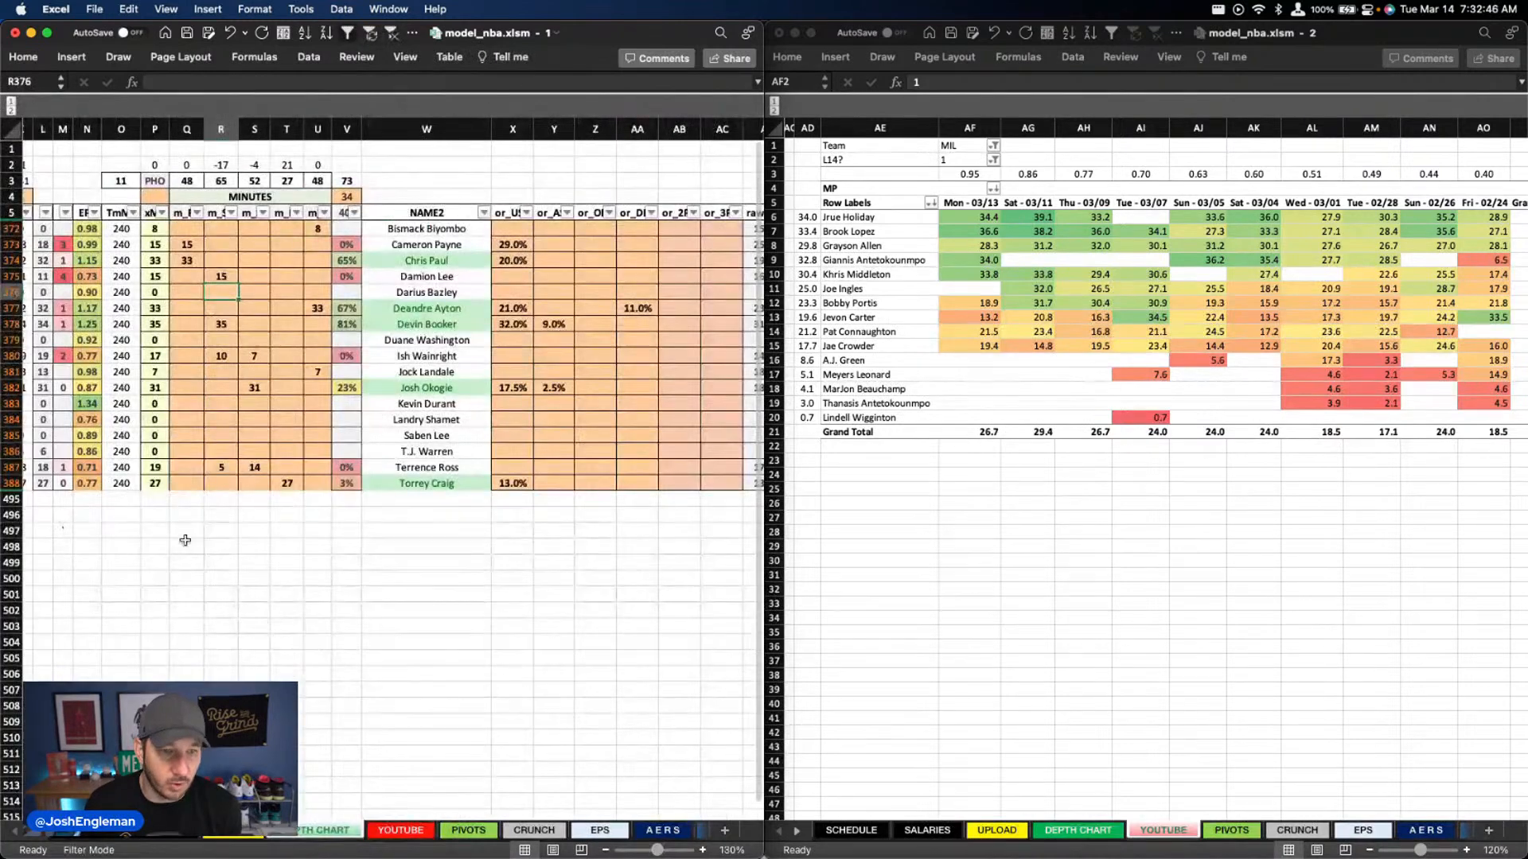
click(194, 627)
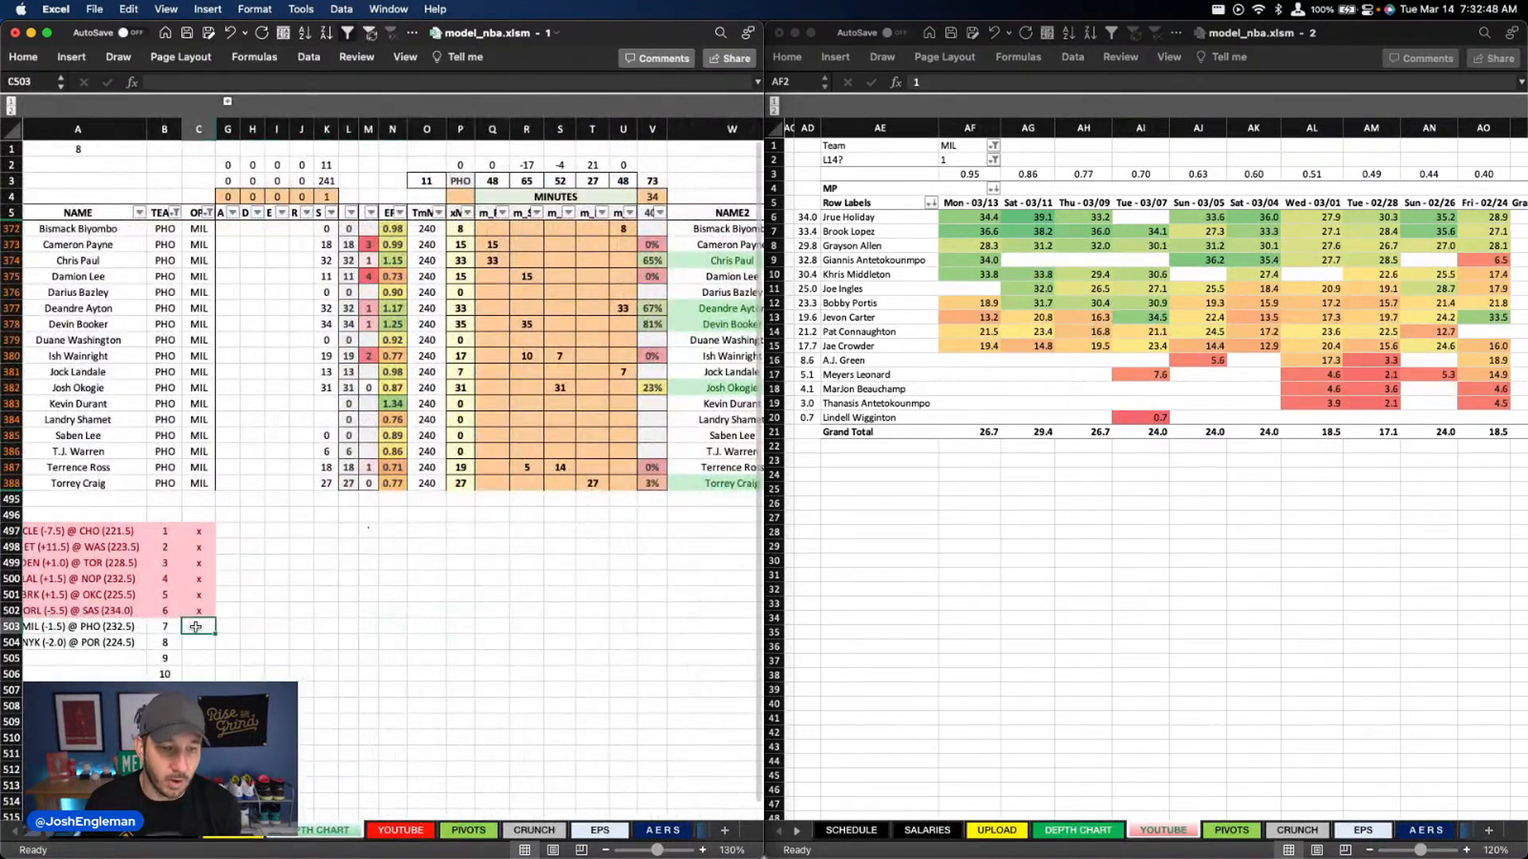
text(x)
key(Tab)
Refresh the DraftKings pivot table on the PIVOTS sheet and look over its ranked player list
click(449, 834)
right_click(358, 309)
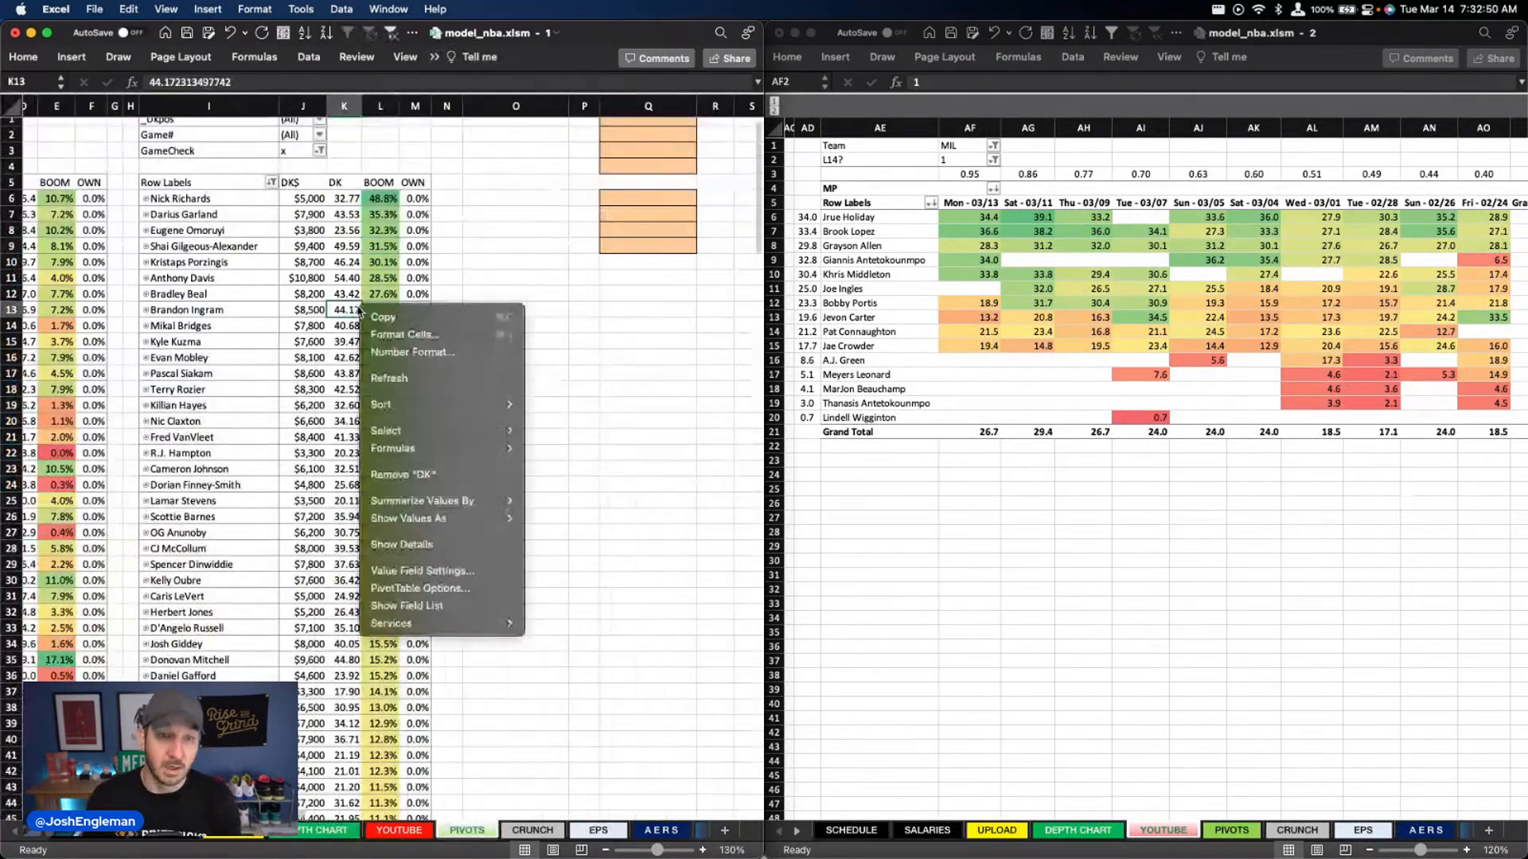
click(409, 378)
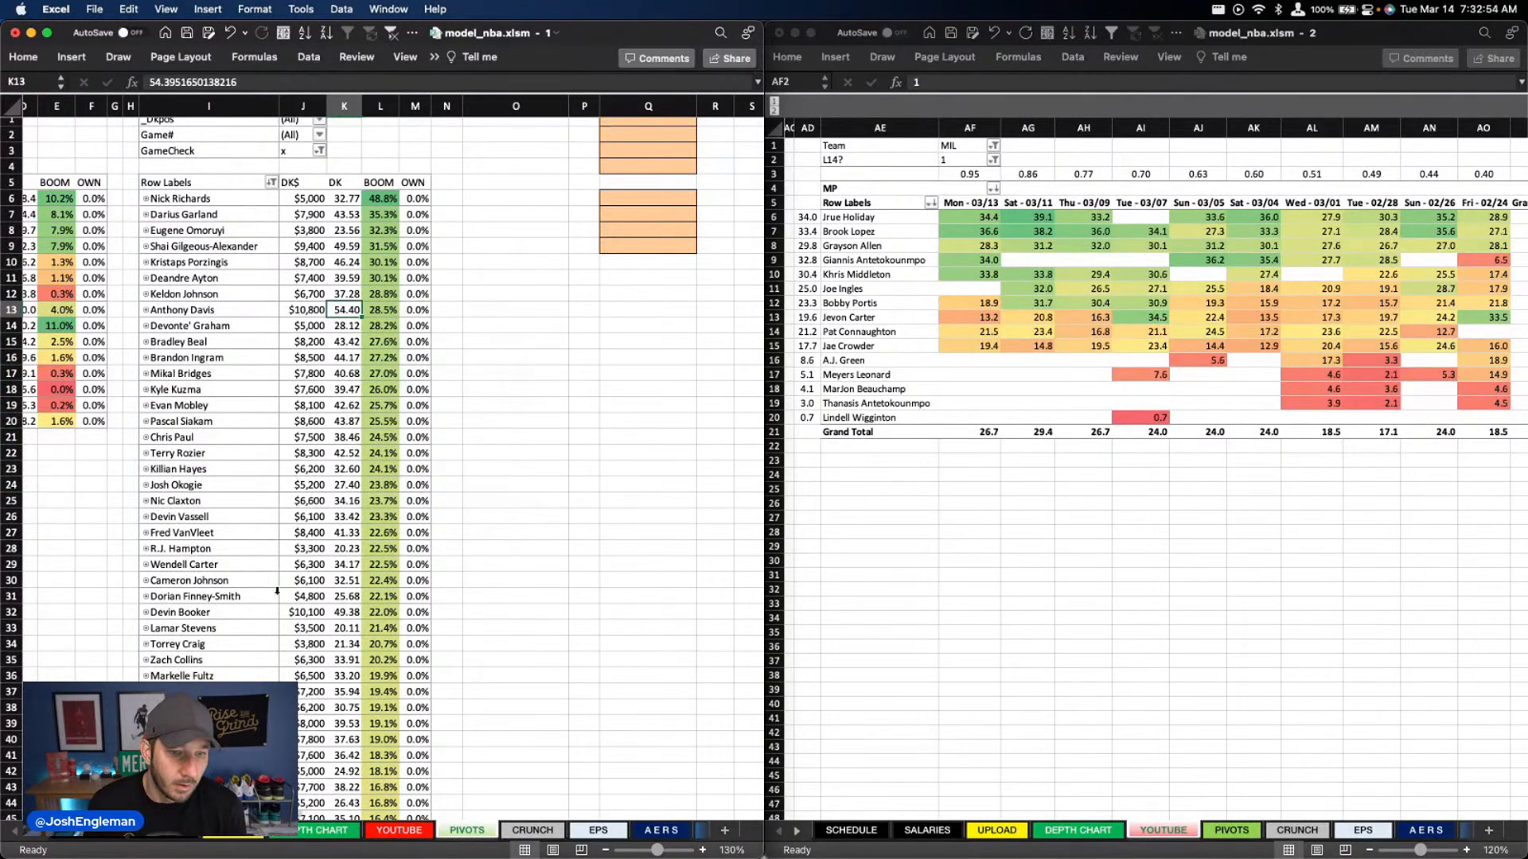
scroll(390, 656, down, 10)
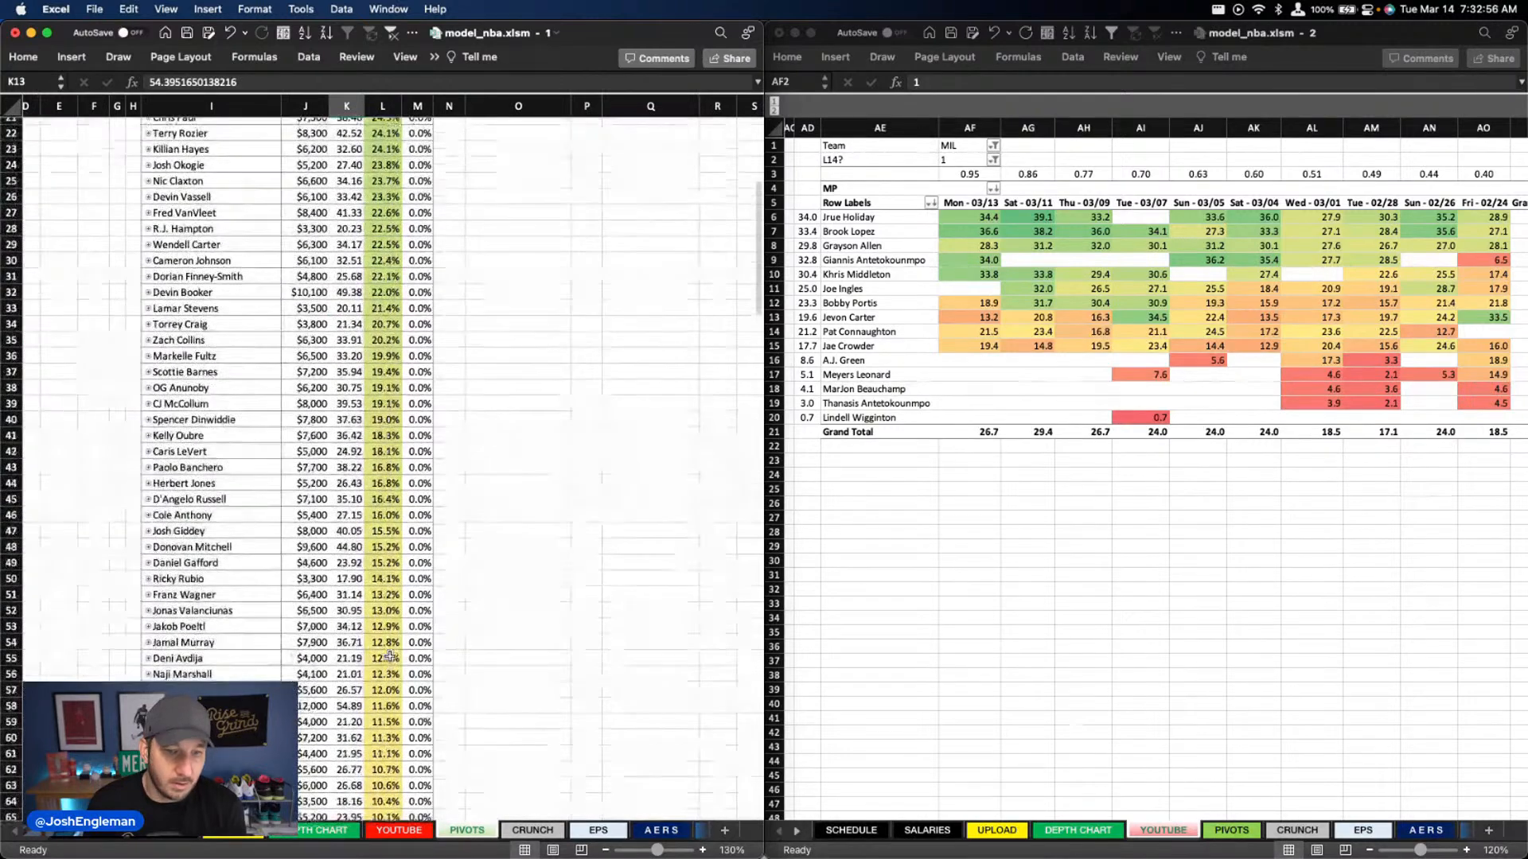
scroll(389, 656, up, 10)
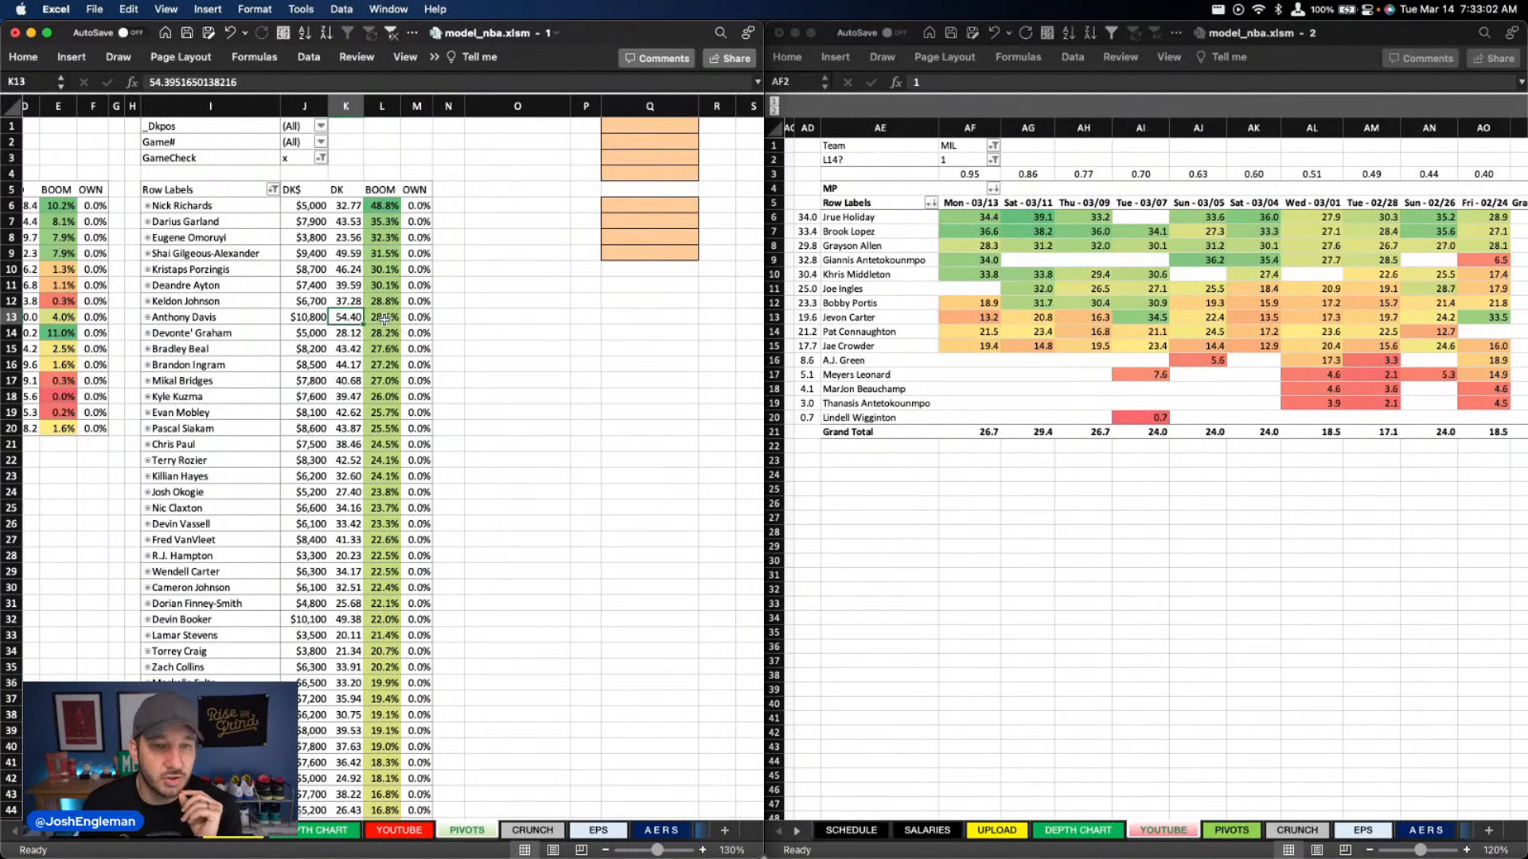
scroll(384, 319, down, 2)
scroll(383, 319, up, 2)
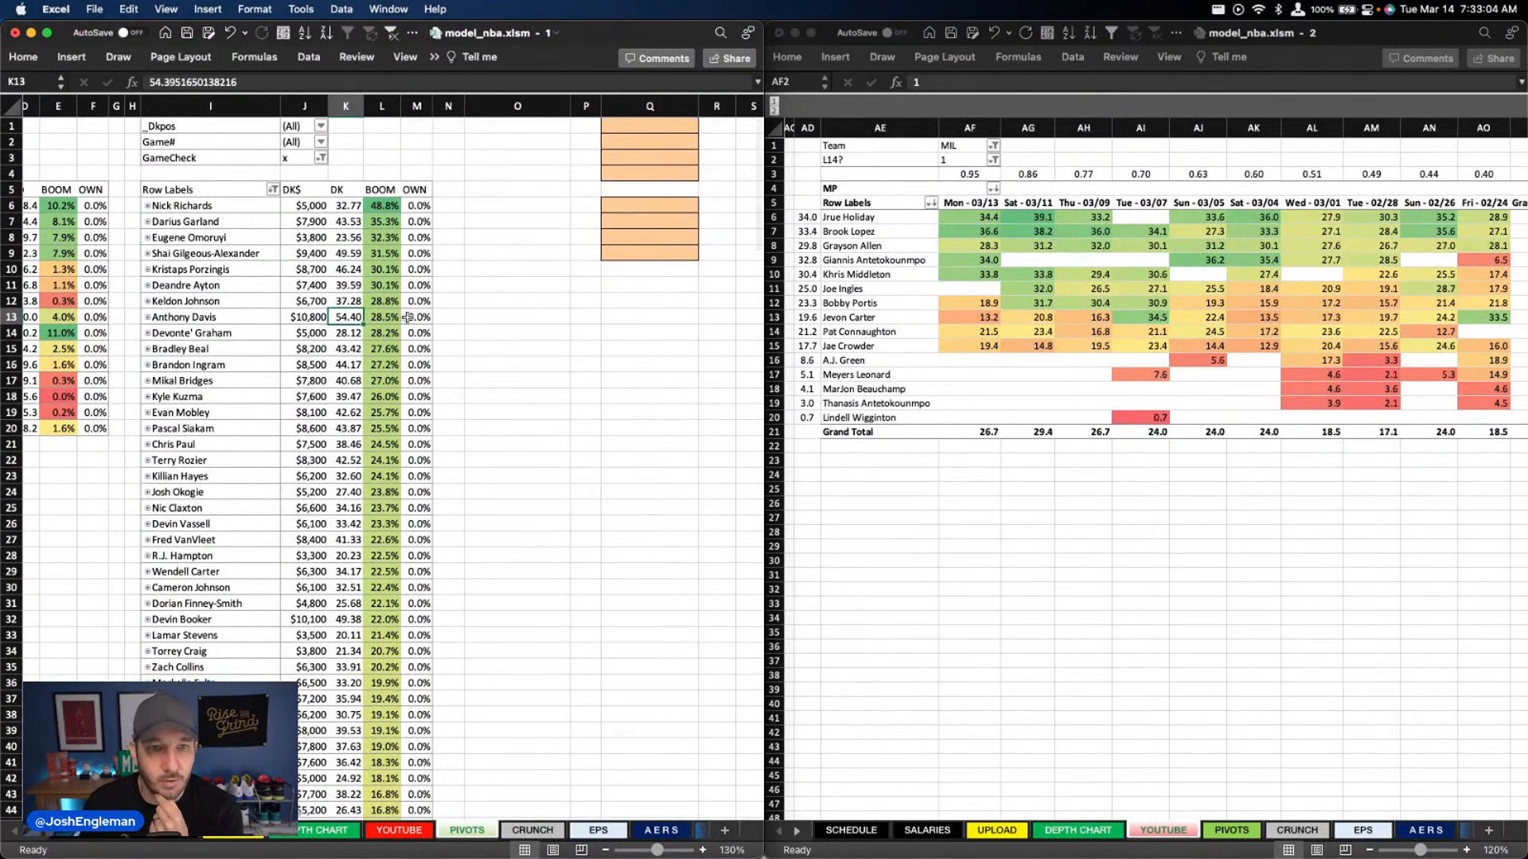
Filter the DEPTH CHART sheet's TEAM column to NYK
click(383, 832)
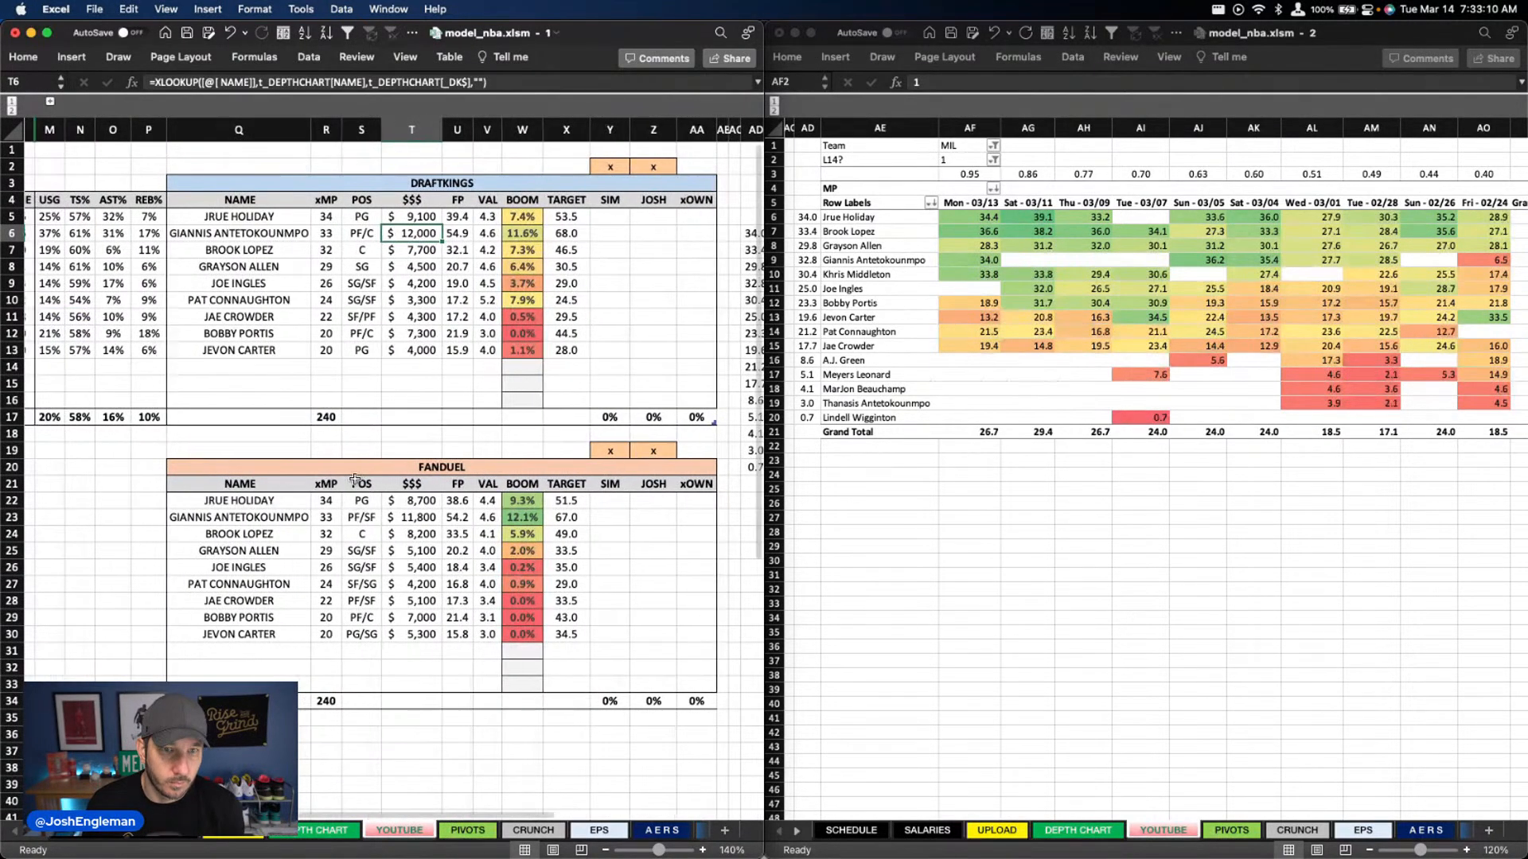
scroll(424, 804, left, 10)
click(334, 833)
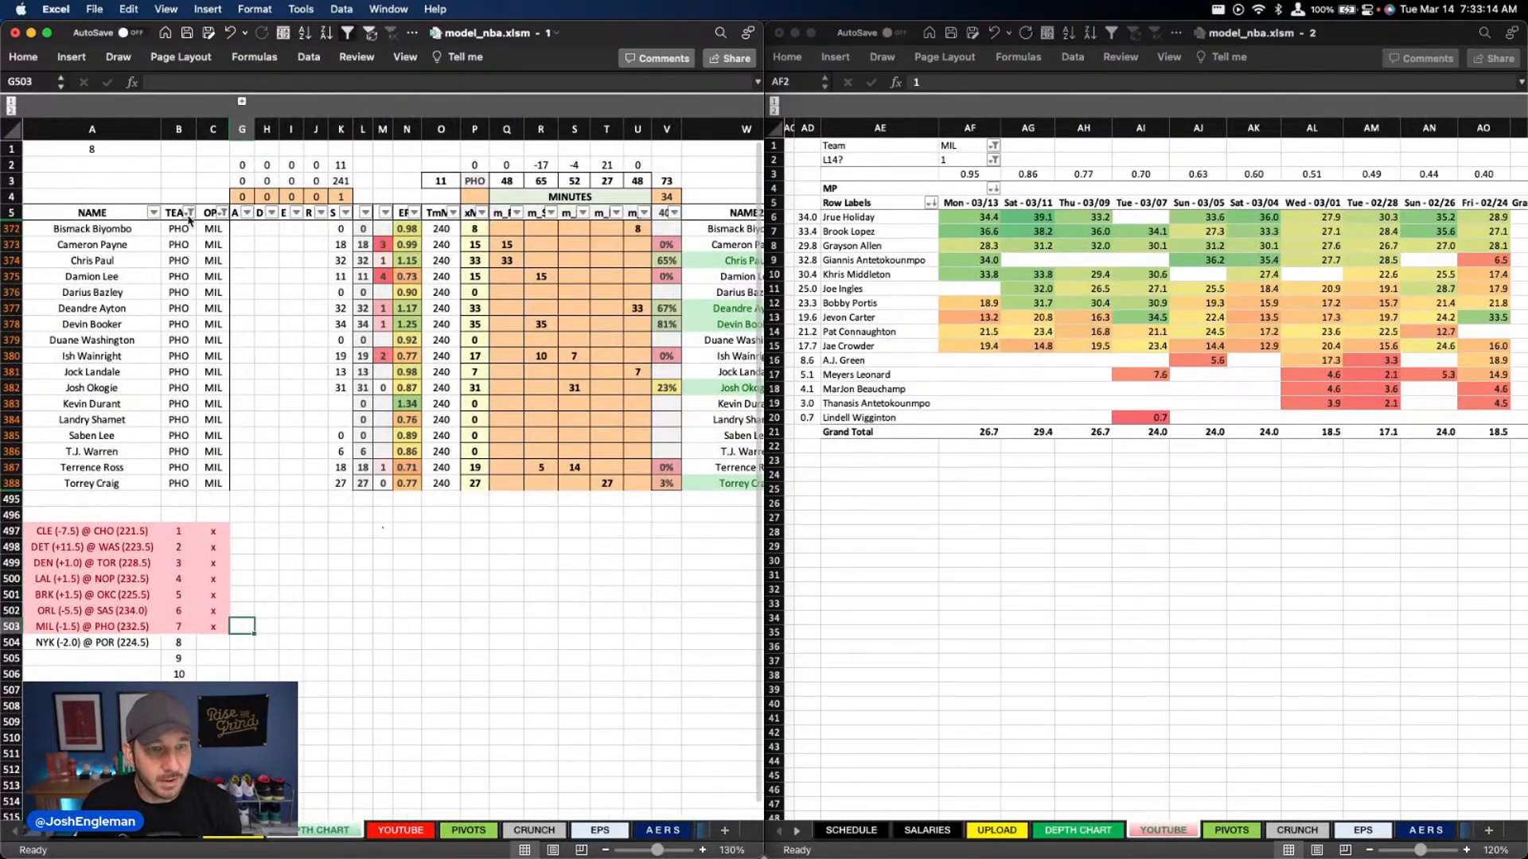
click(189, 212)
text(nyk)
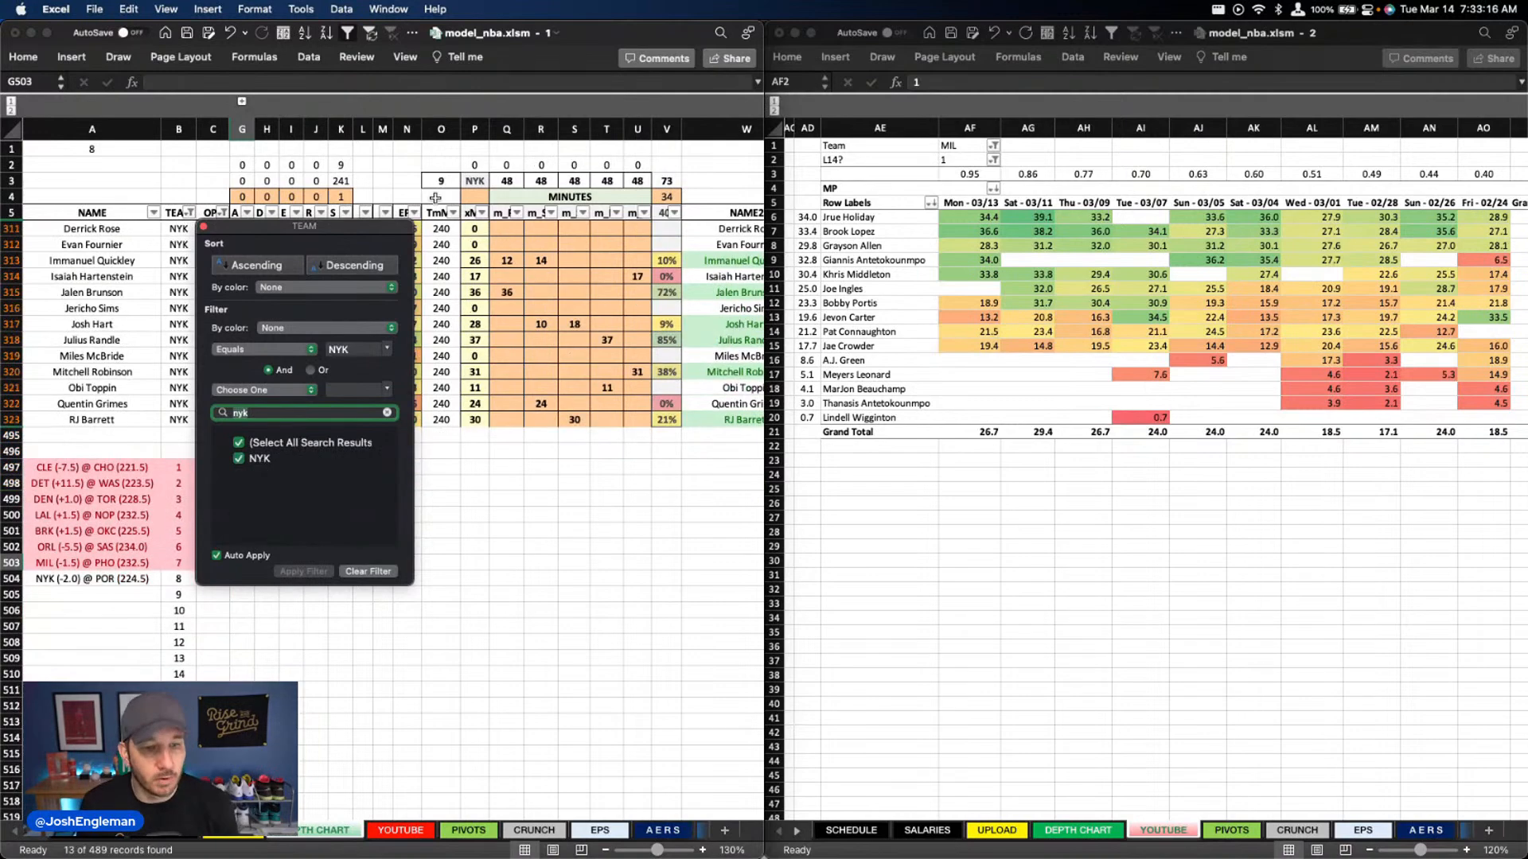
key(Return)
Set the Team filter of the minutes pivot in the second workbook window to NYK
click(966, 149)
click(966, 146)
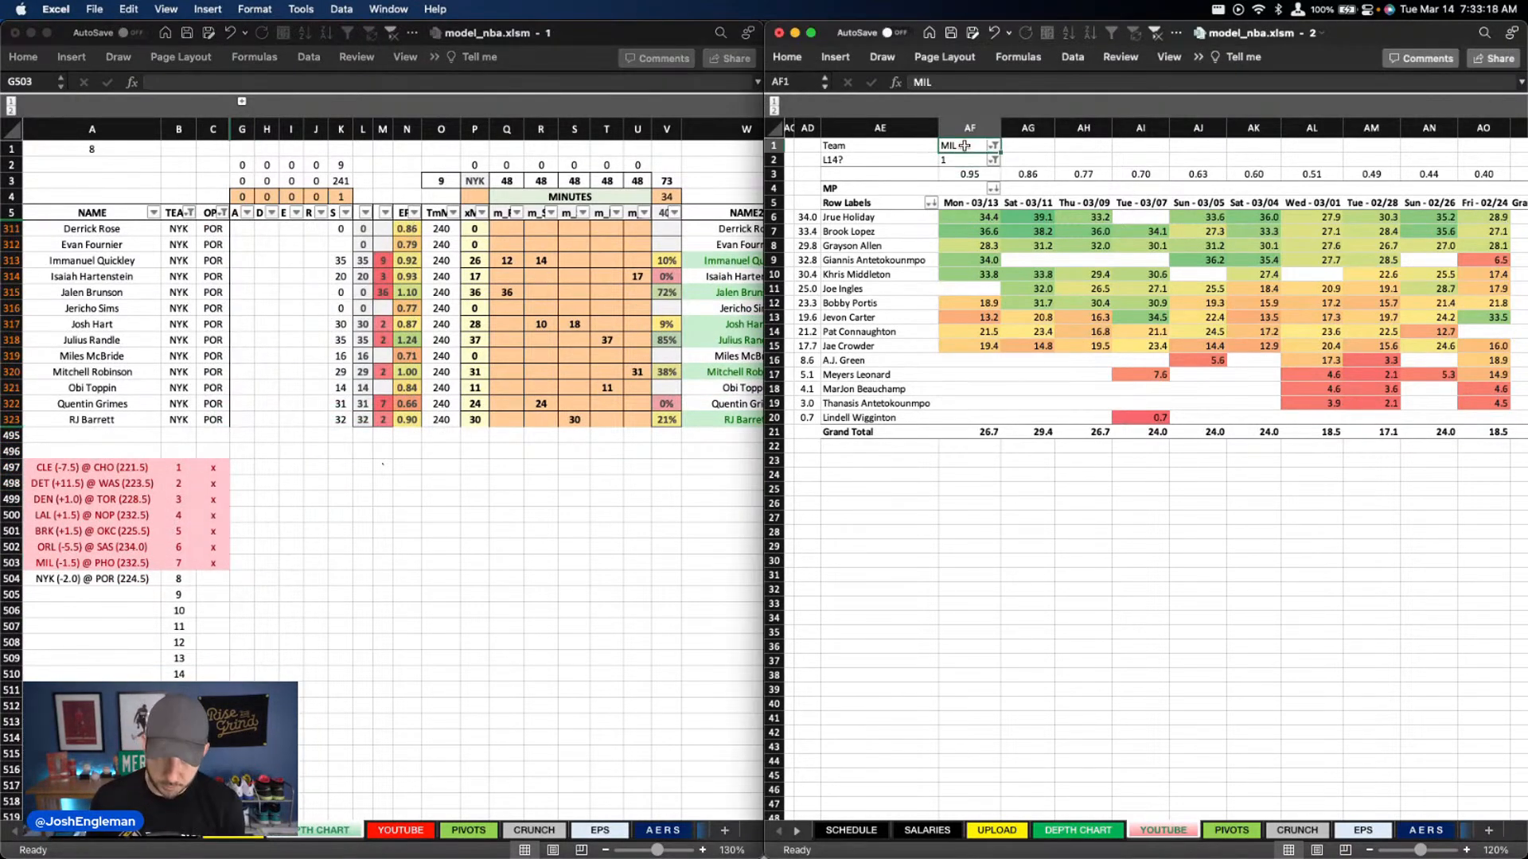
text(NYK)
key(Return)
Clear Jalen Brunson's column Q minutes in the Knicks depth chart
click(479, 398)
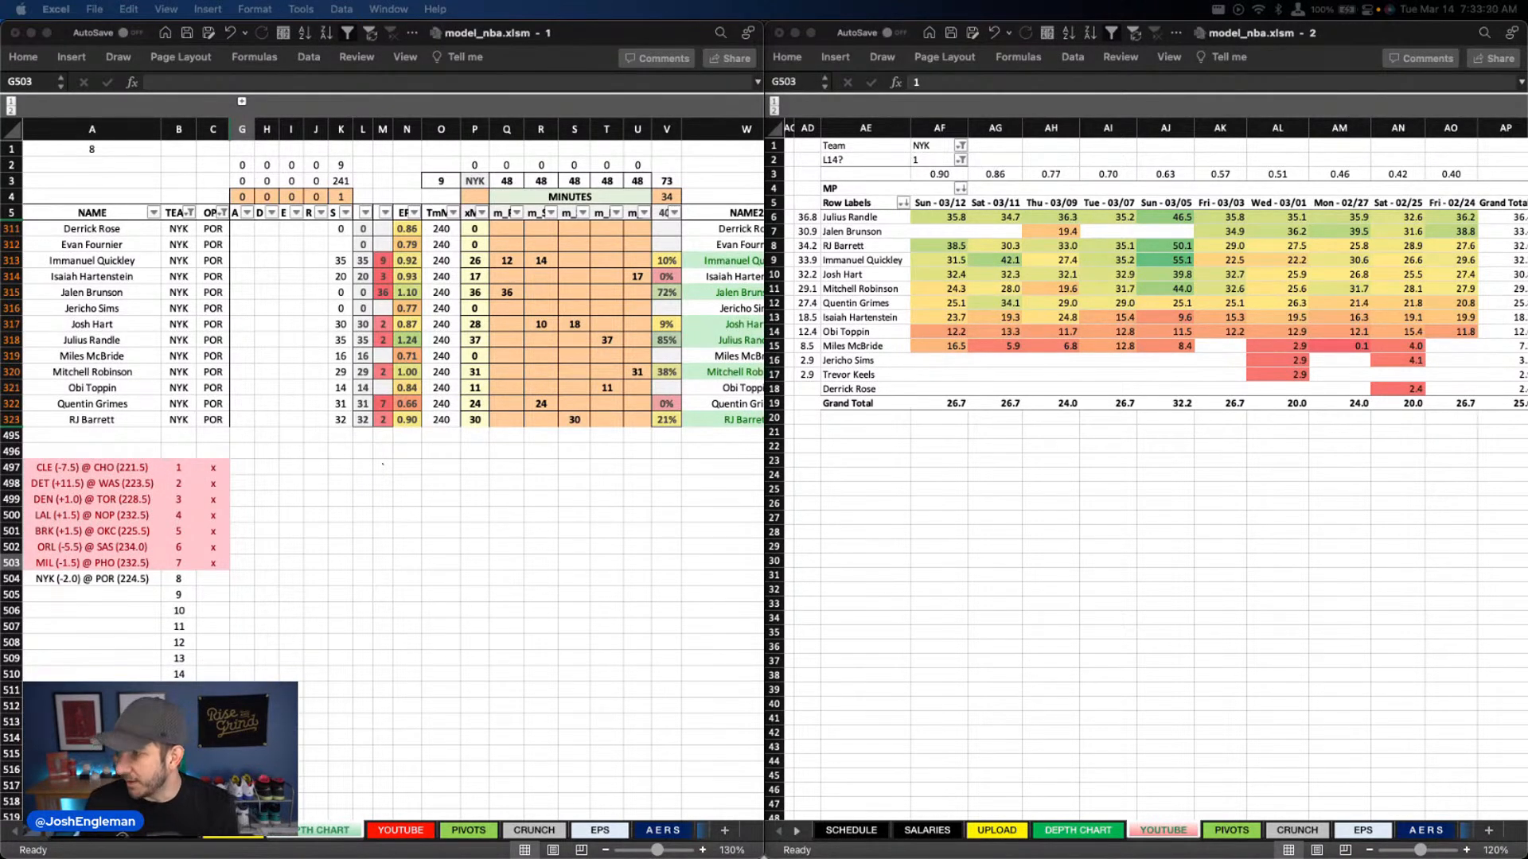
click(506, 292)
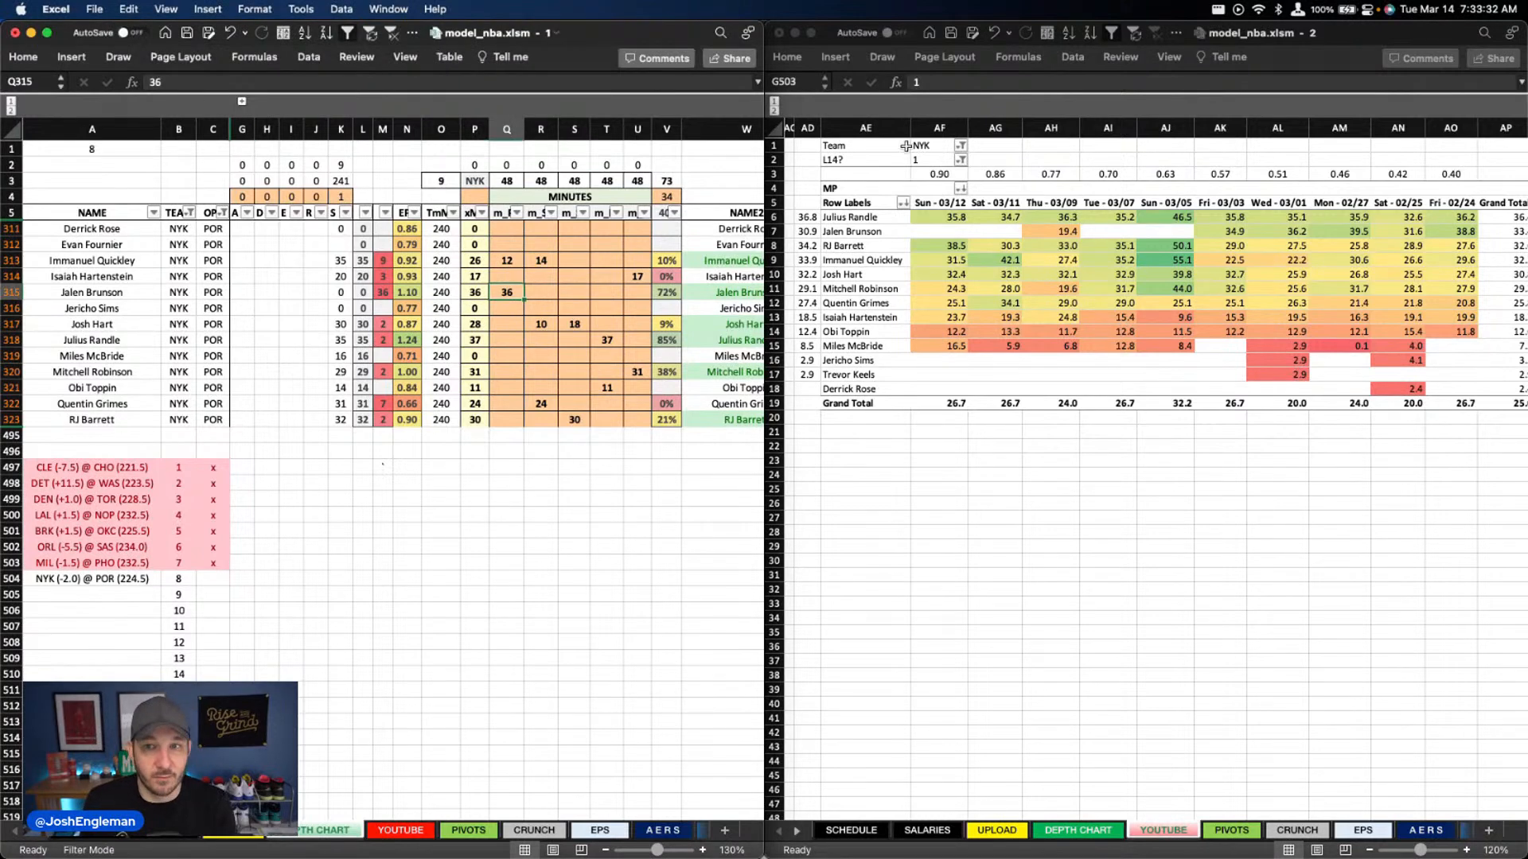
key(Delete)
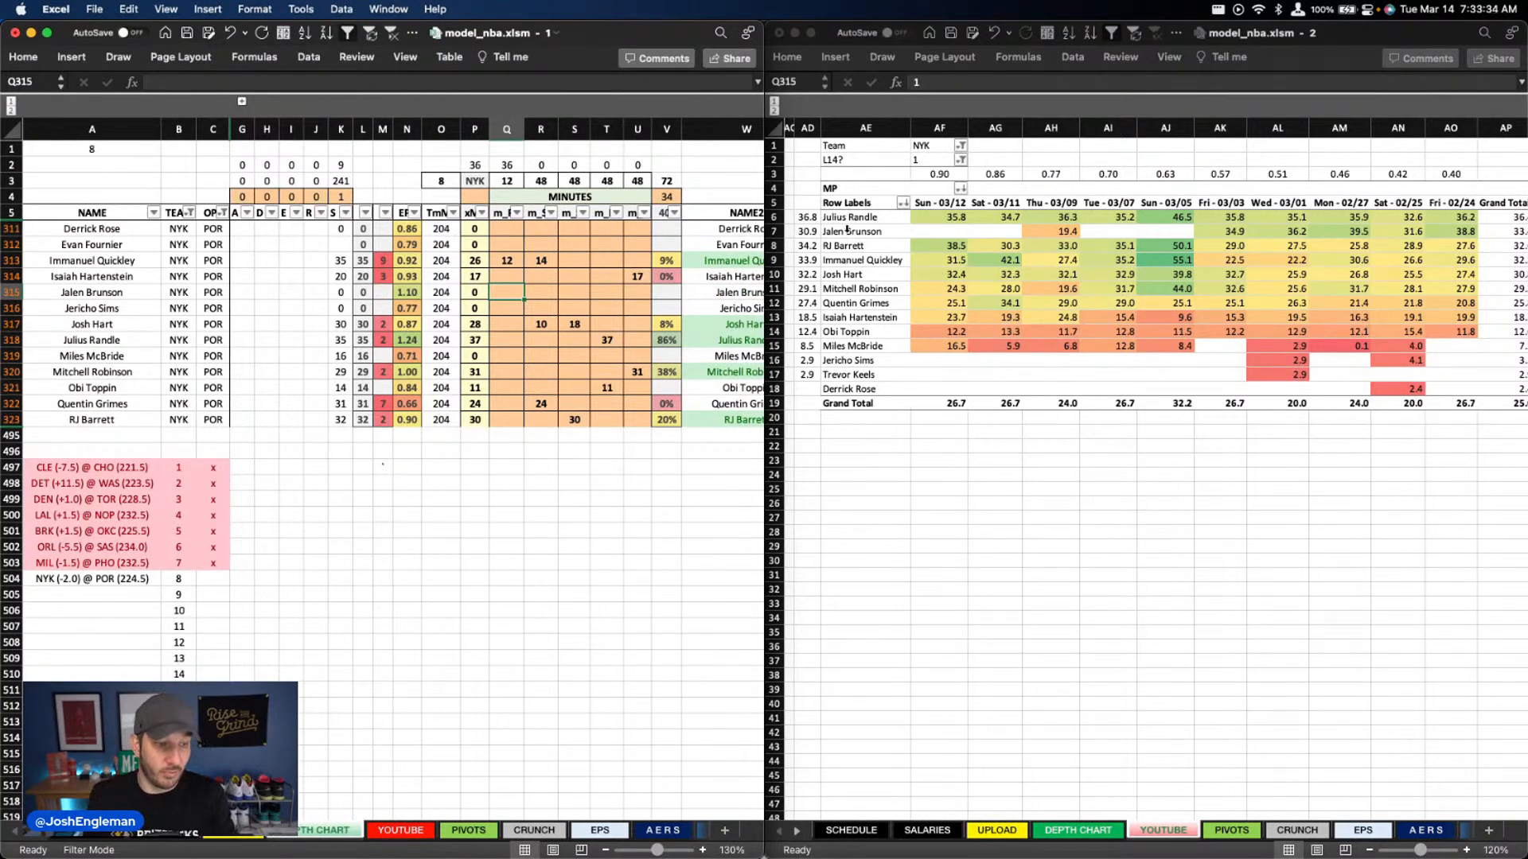
click(383, 307)
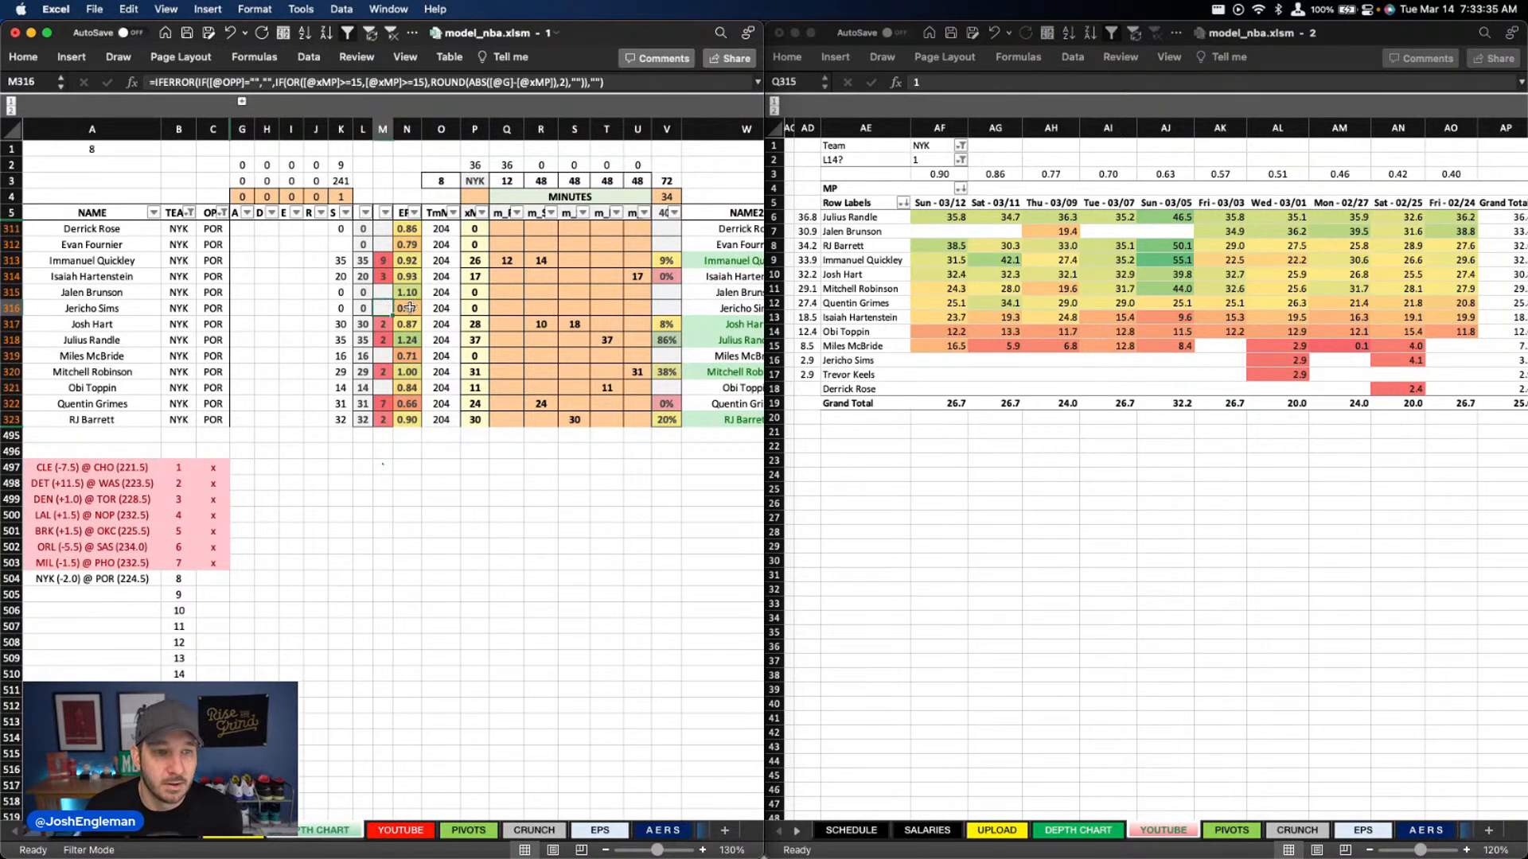
Clear Immanuel Quickley's column R minutes and set his column Q minutes to 34
click(517, 263)
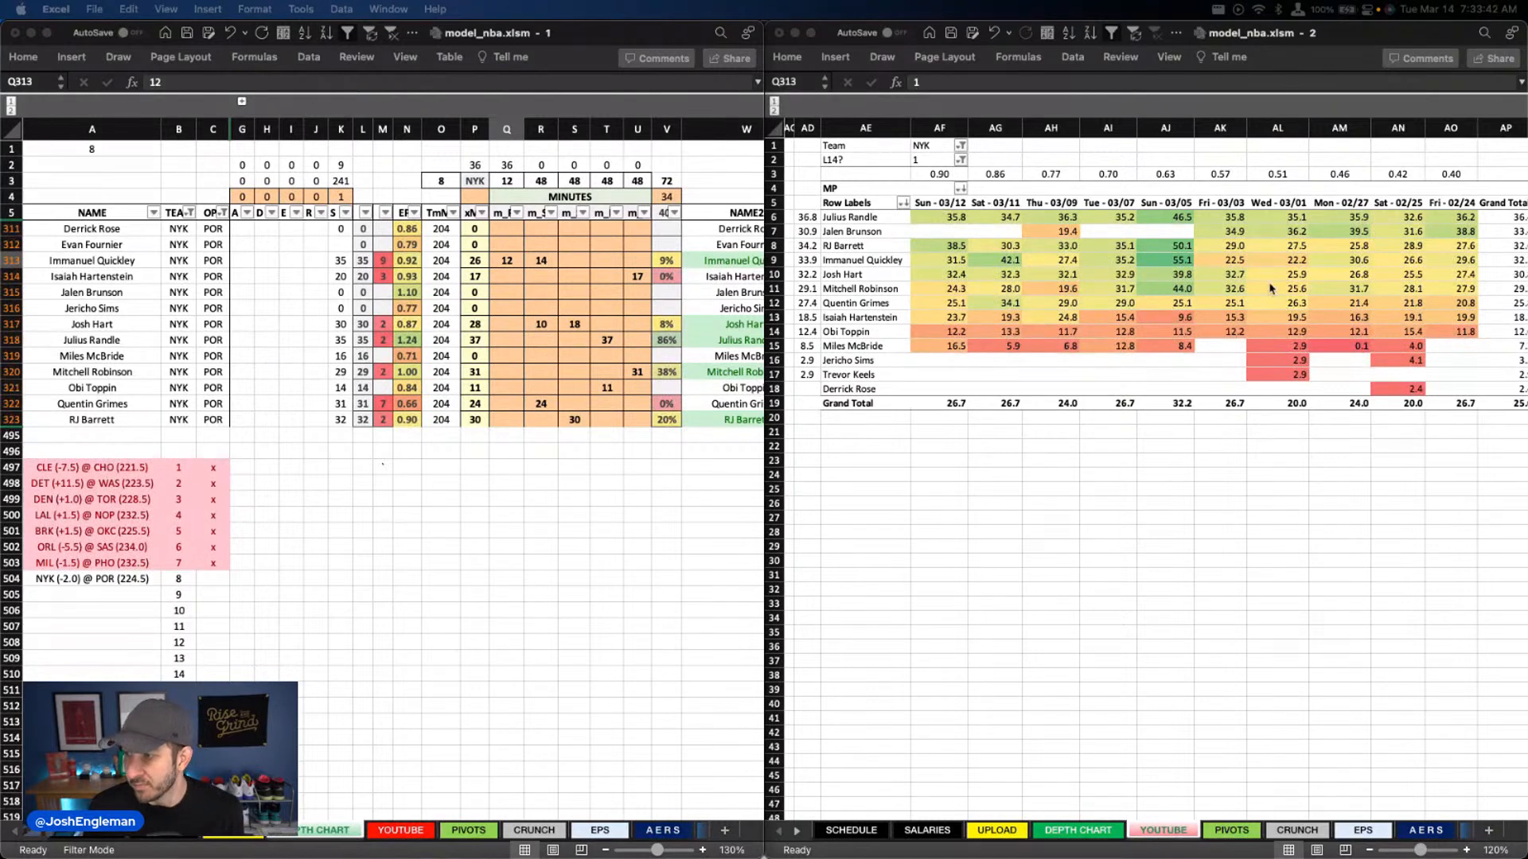
click(506, 261)
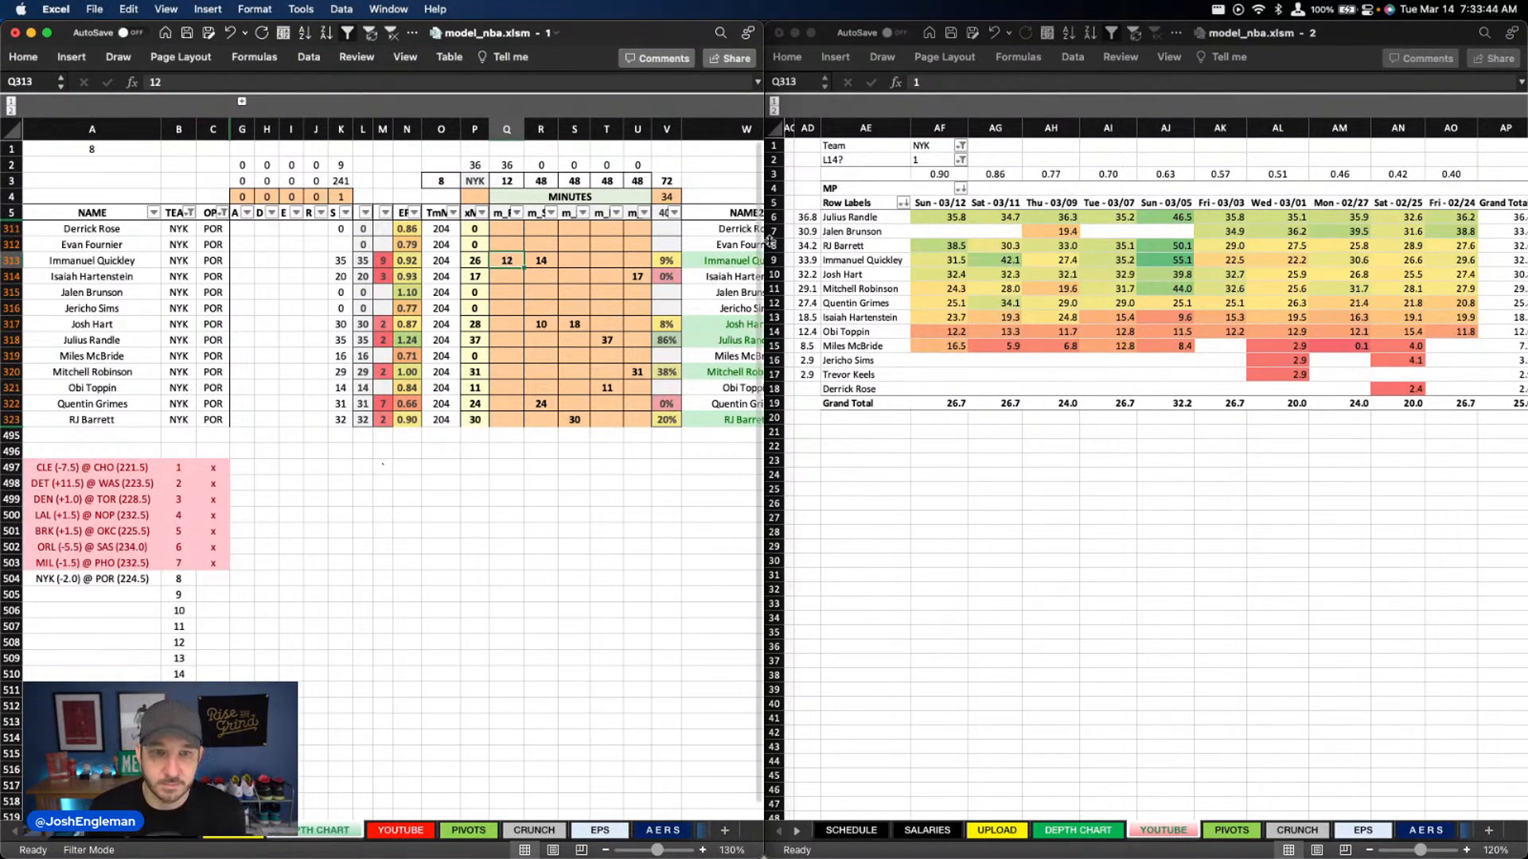
key(Right)
key(Delete)
key(Left)
key(super+c)
key(Escape)
text(34)
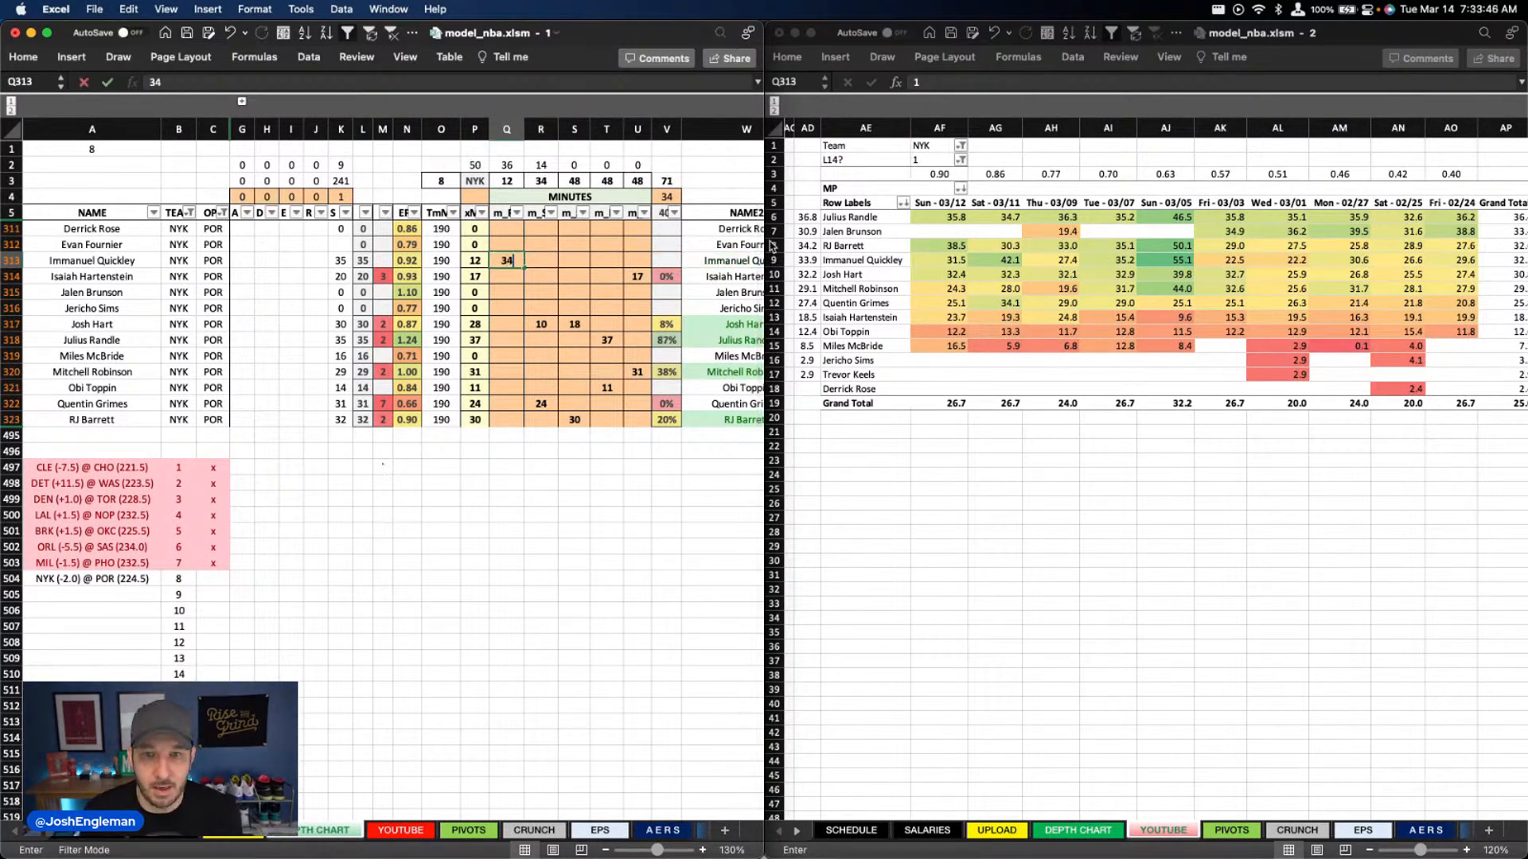
key(Return)
Check Josh Hart's minutes in columns R and S against the Knicks' recent game-by-game minutes
key(Right)
key(Down)
key(Down)
key(Down)
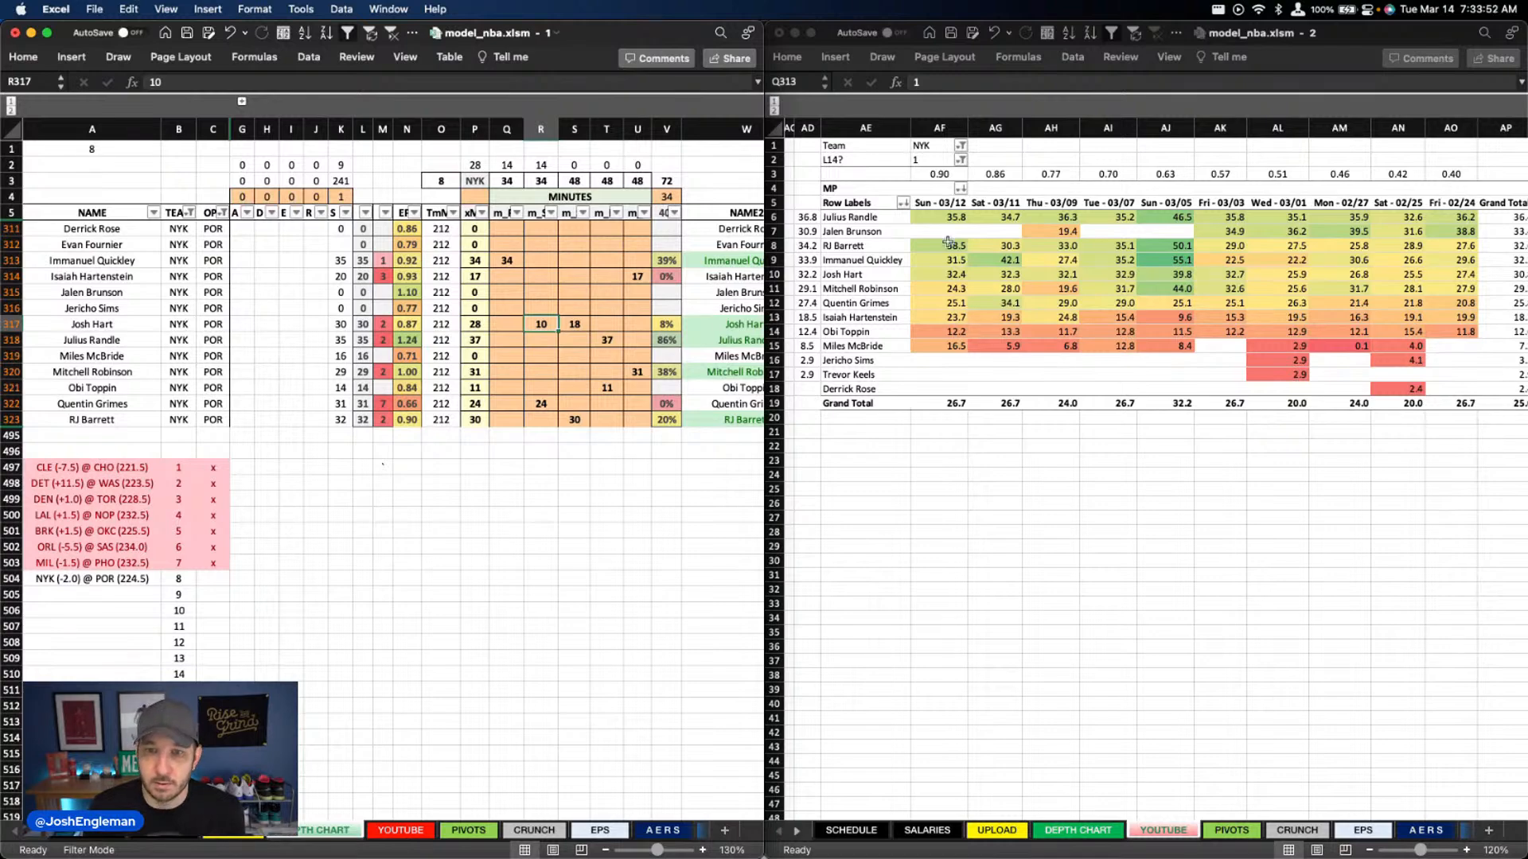
scroll(1012, 249, left, 1)
scroll(1345, 304, right, 1)
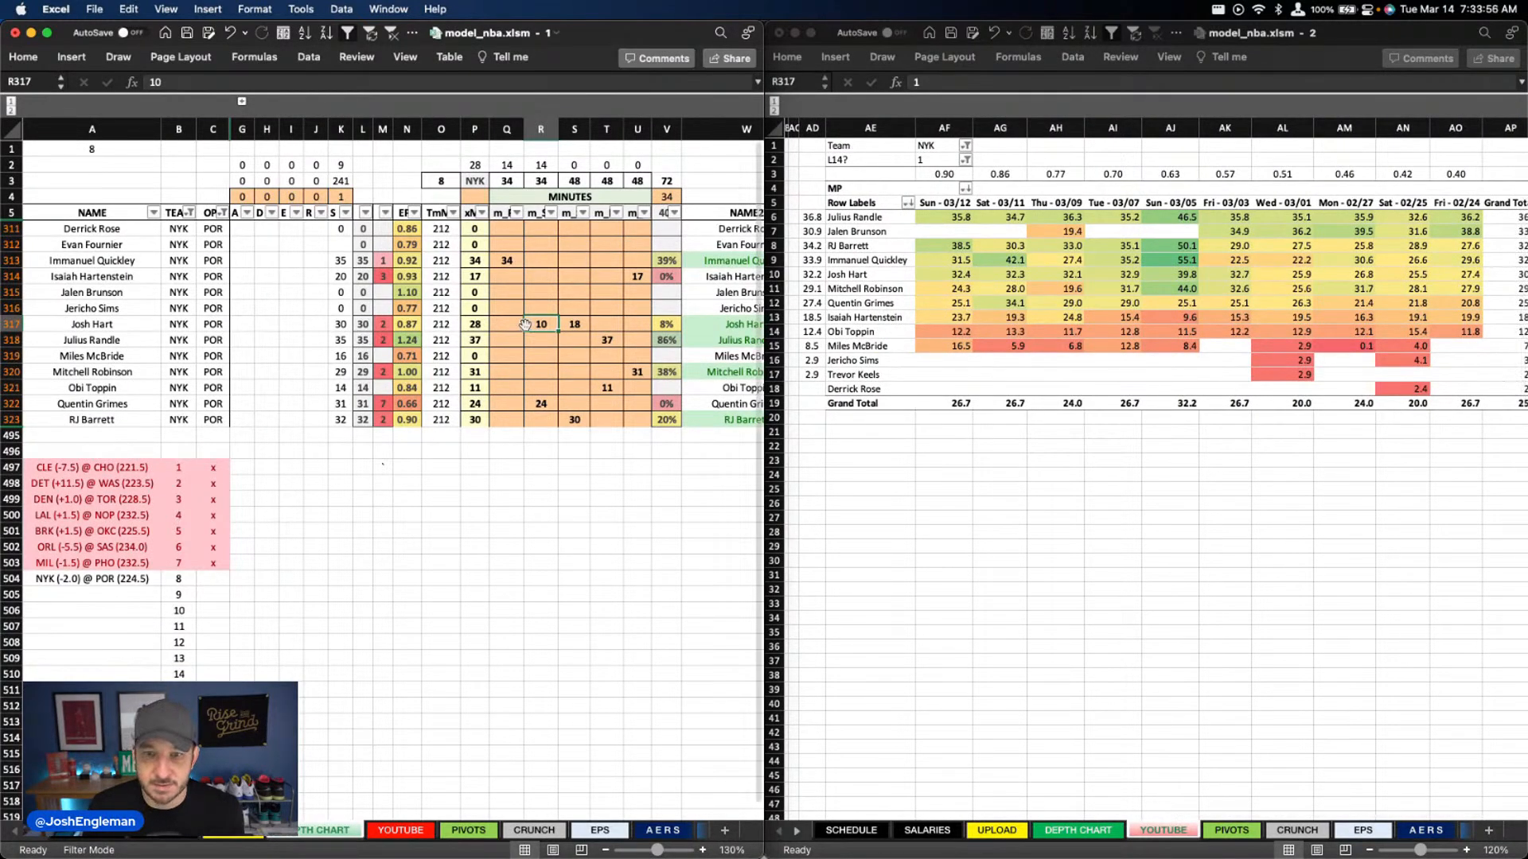
click(571, 320)
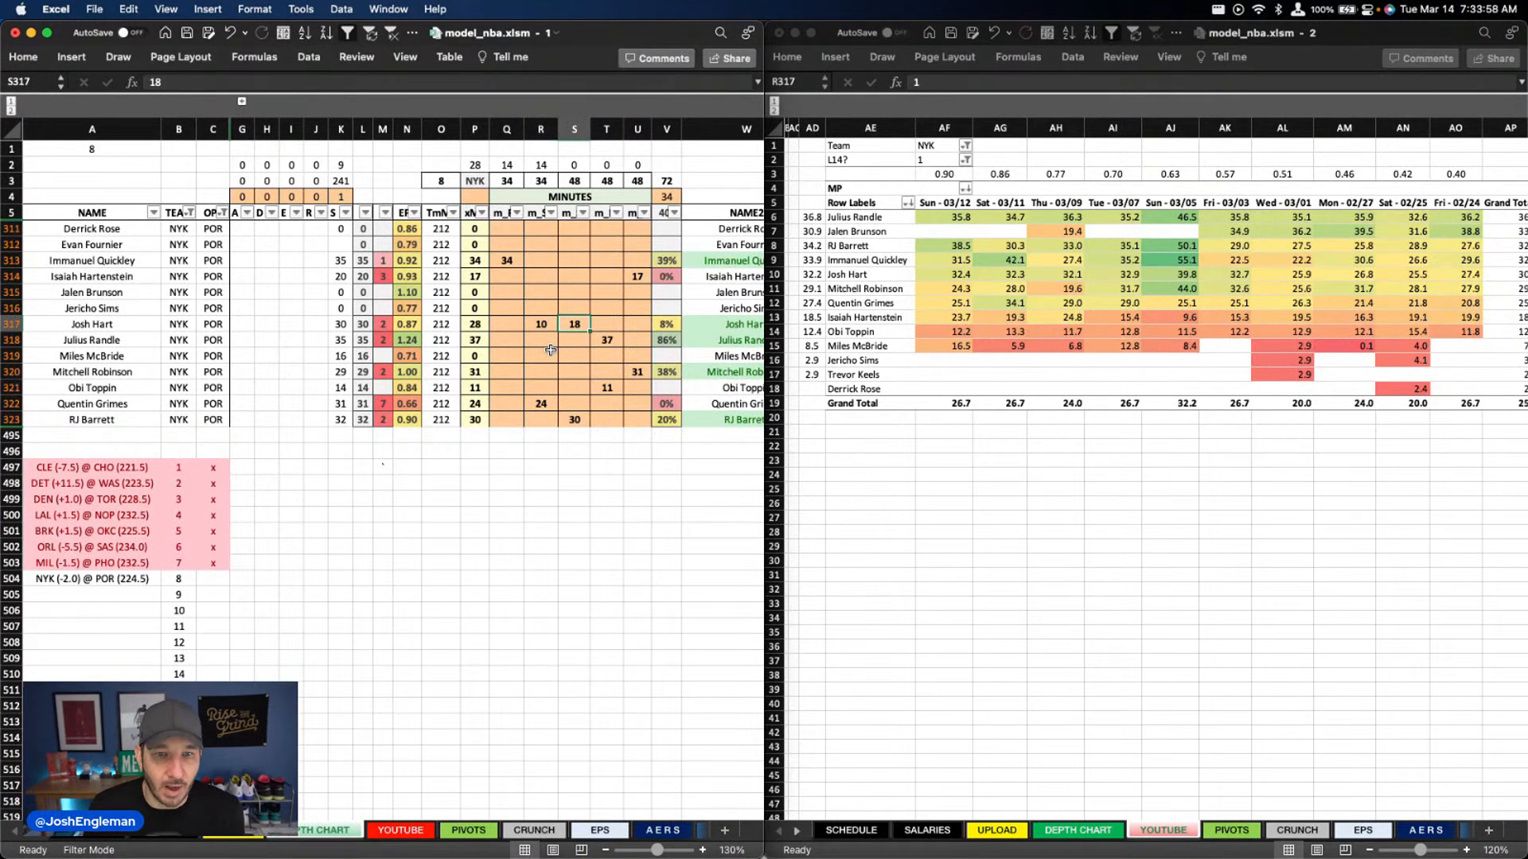
Set the column U minutes to 29 for Mitchell Robinson and 19 for Isaiah Hartenstein
click(637, 370)
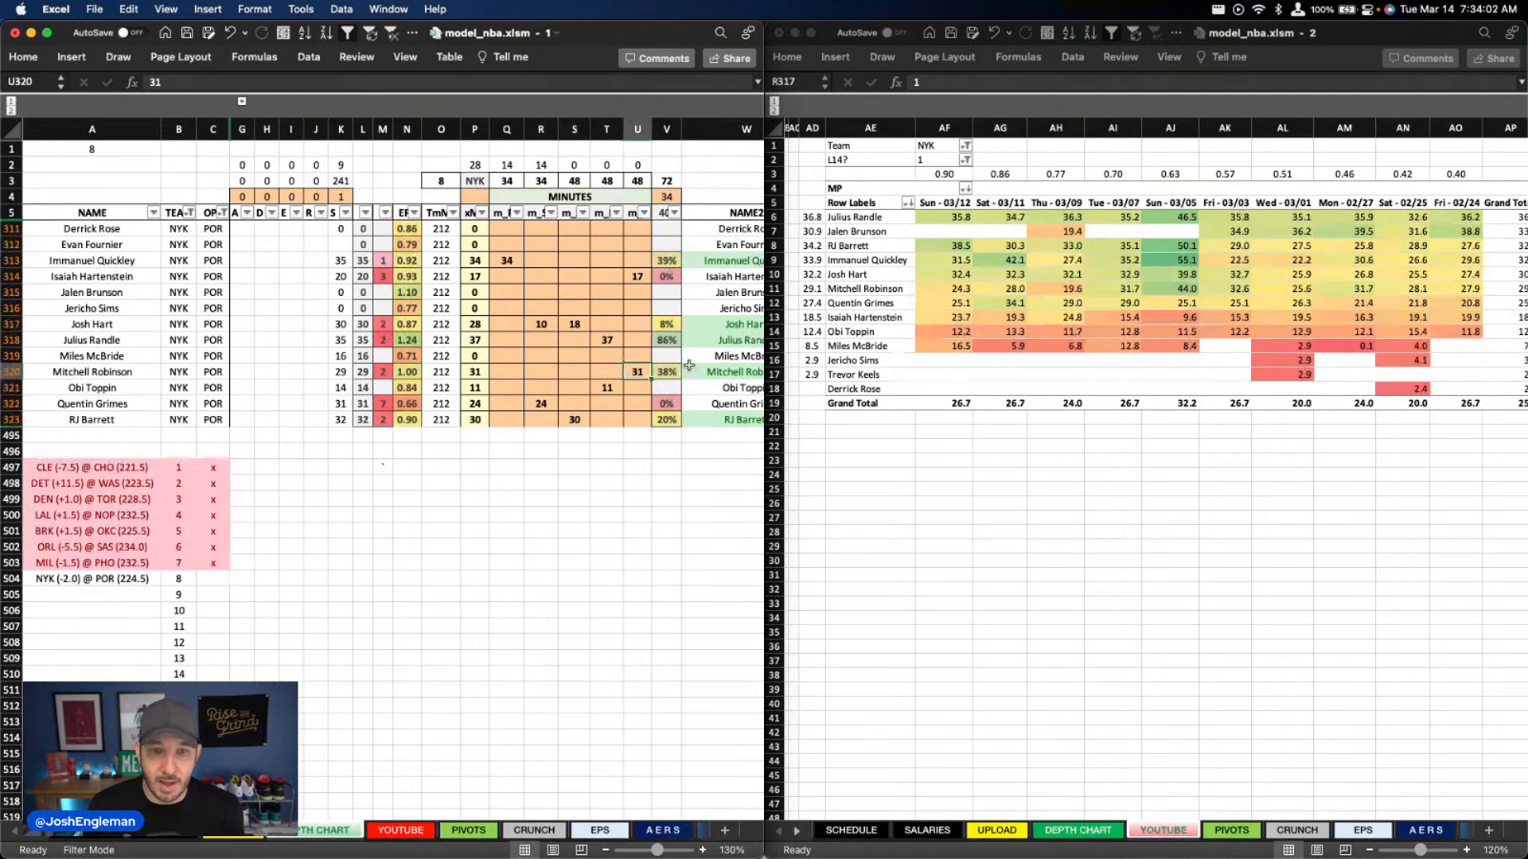
text(30)
key(Return)
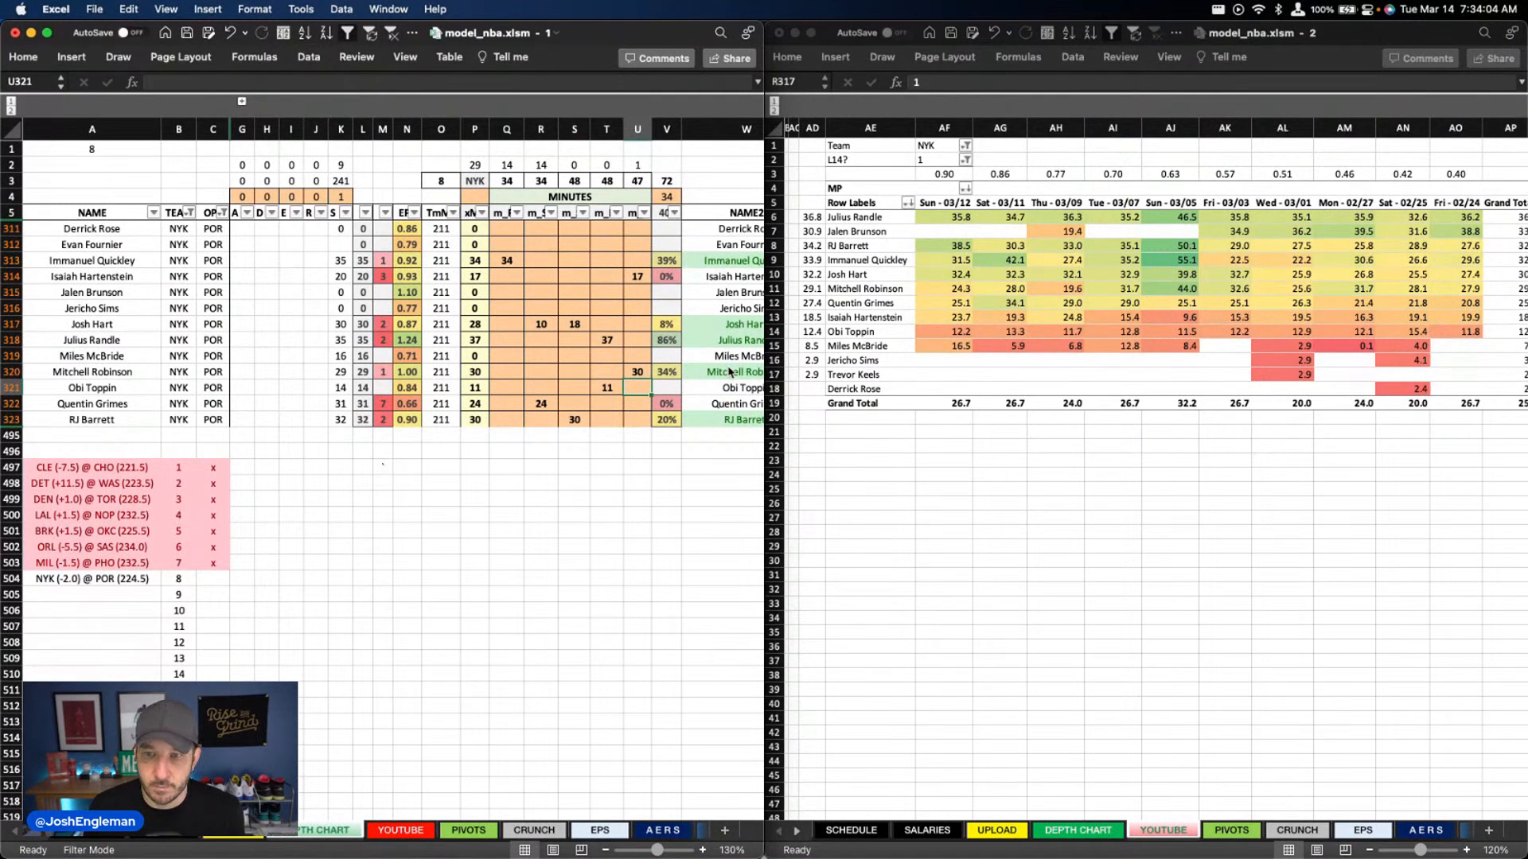
key(Up)
text(29)
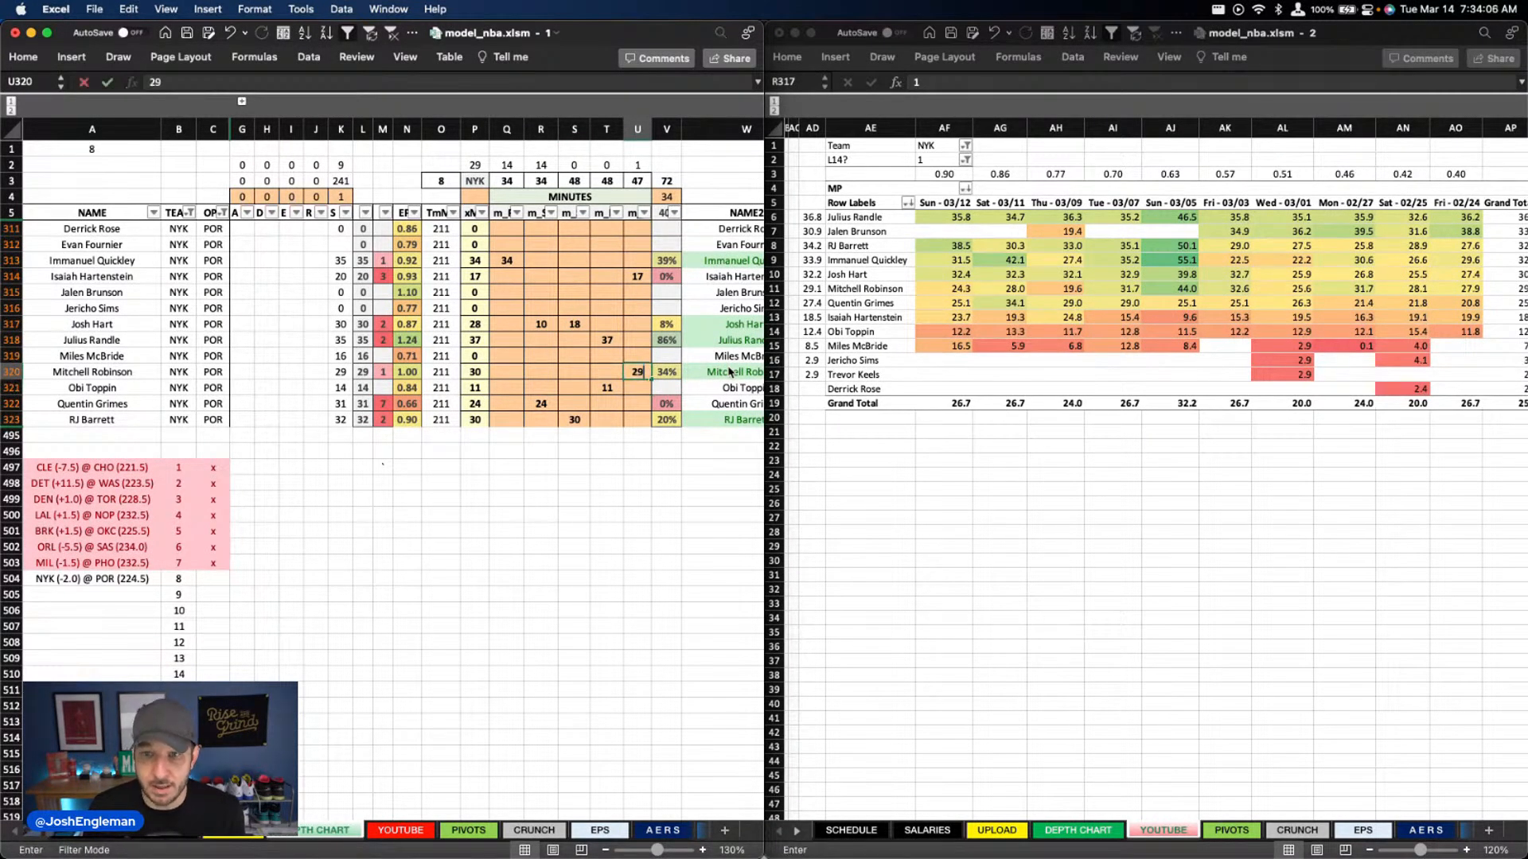
key(Up)
key(Up)
key(Up)
key(Up)
key(Up)
key(Up)
text(19)
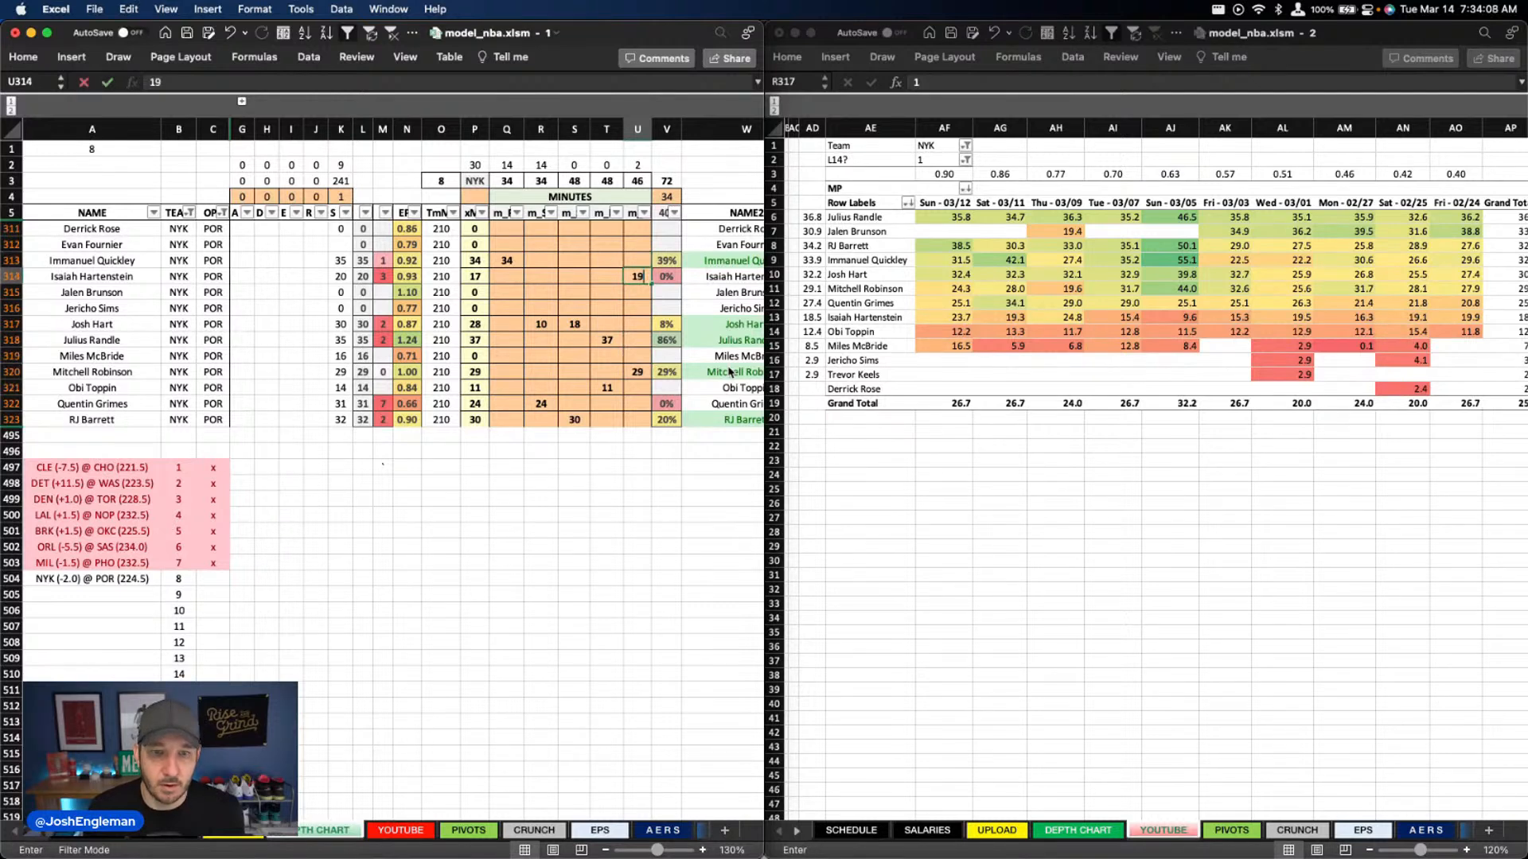
key(Return)
Set RJ Barrett's column S minutes to 33
key(Left)
key(Down)
key(Down)
key(Down)
key(Down)
key(Down)
key(Down)
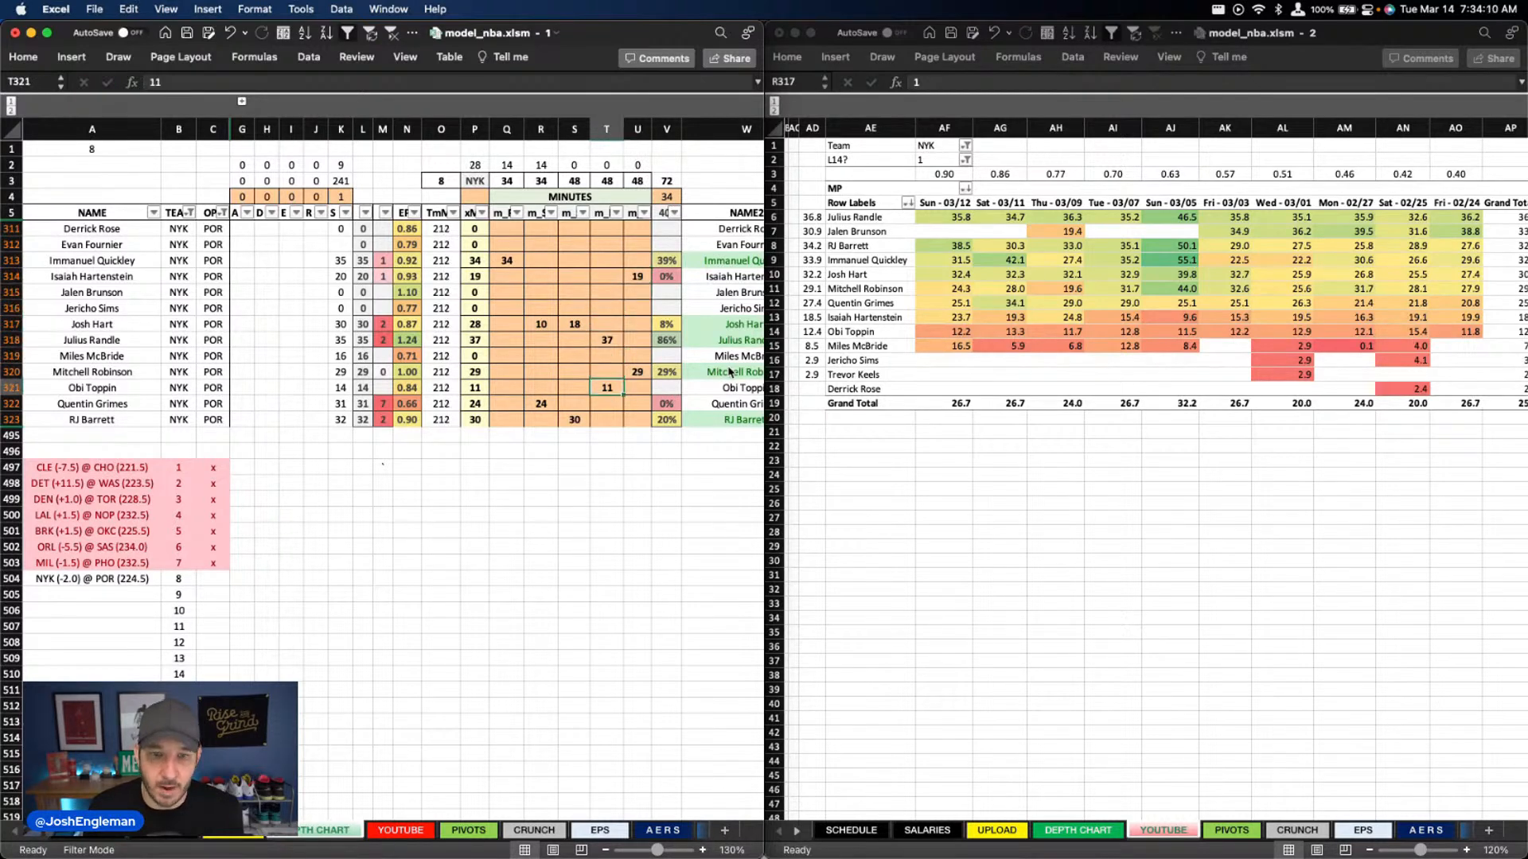
key(Left)
key(Down)
key(Down)
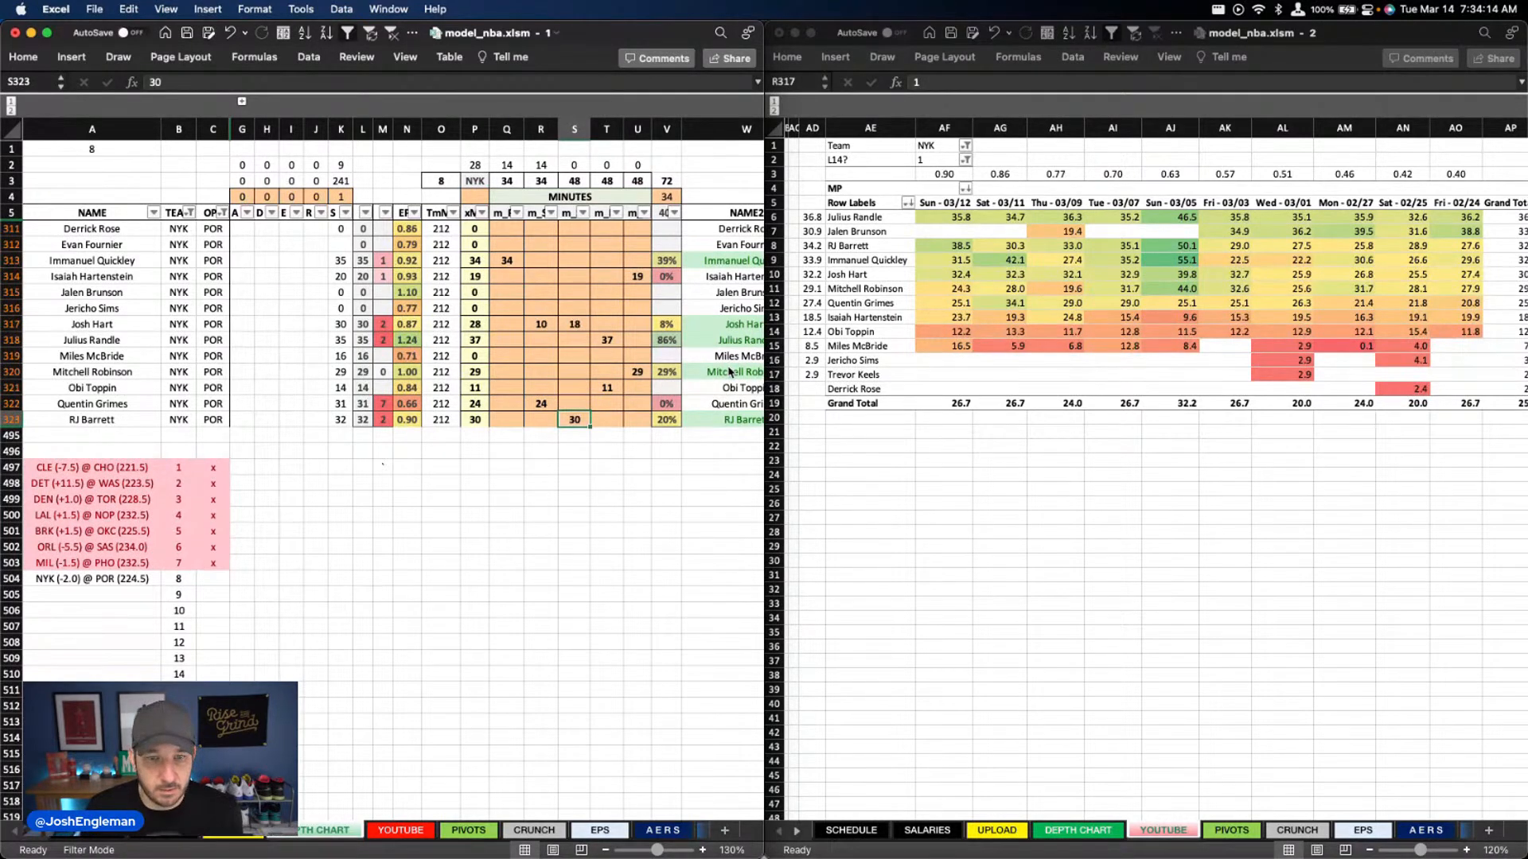
text(33)
key(Return)
Set Josh Hart's minutes to 15 in column S and 18 in column R
key(Up)
key(Up)
key(Up)
key(Up)
key(Up)
key(Up)
key(Up)
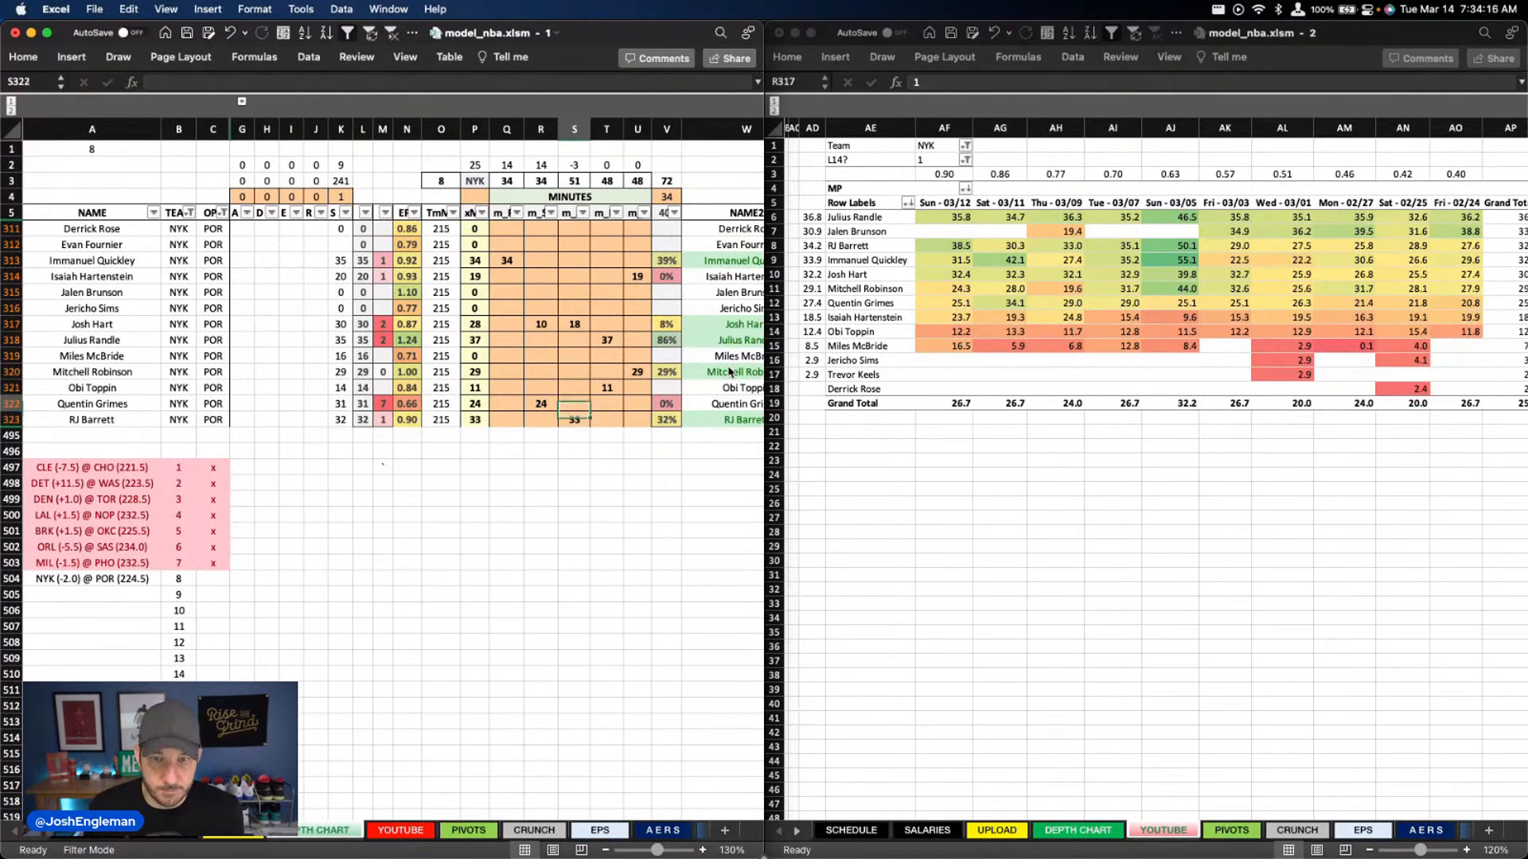
key(Left)
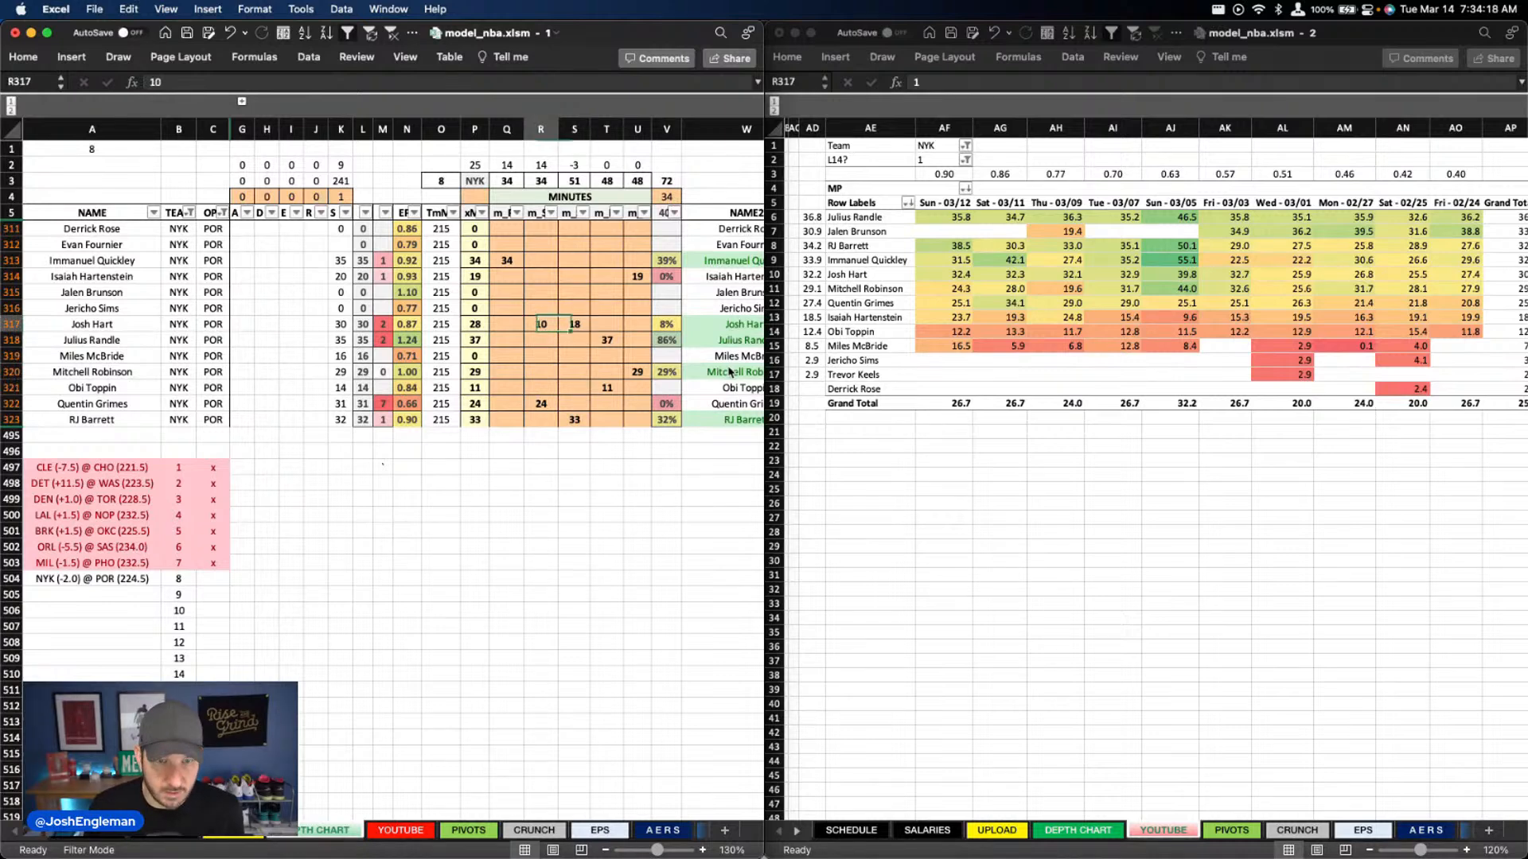
key(Right)
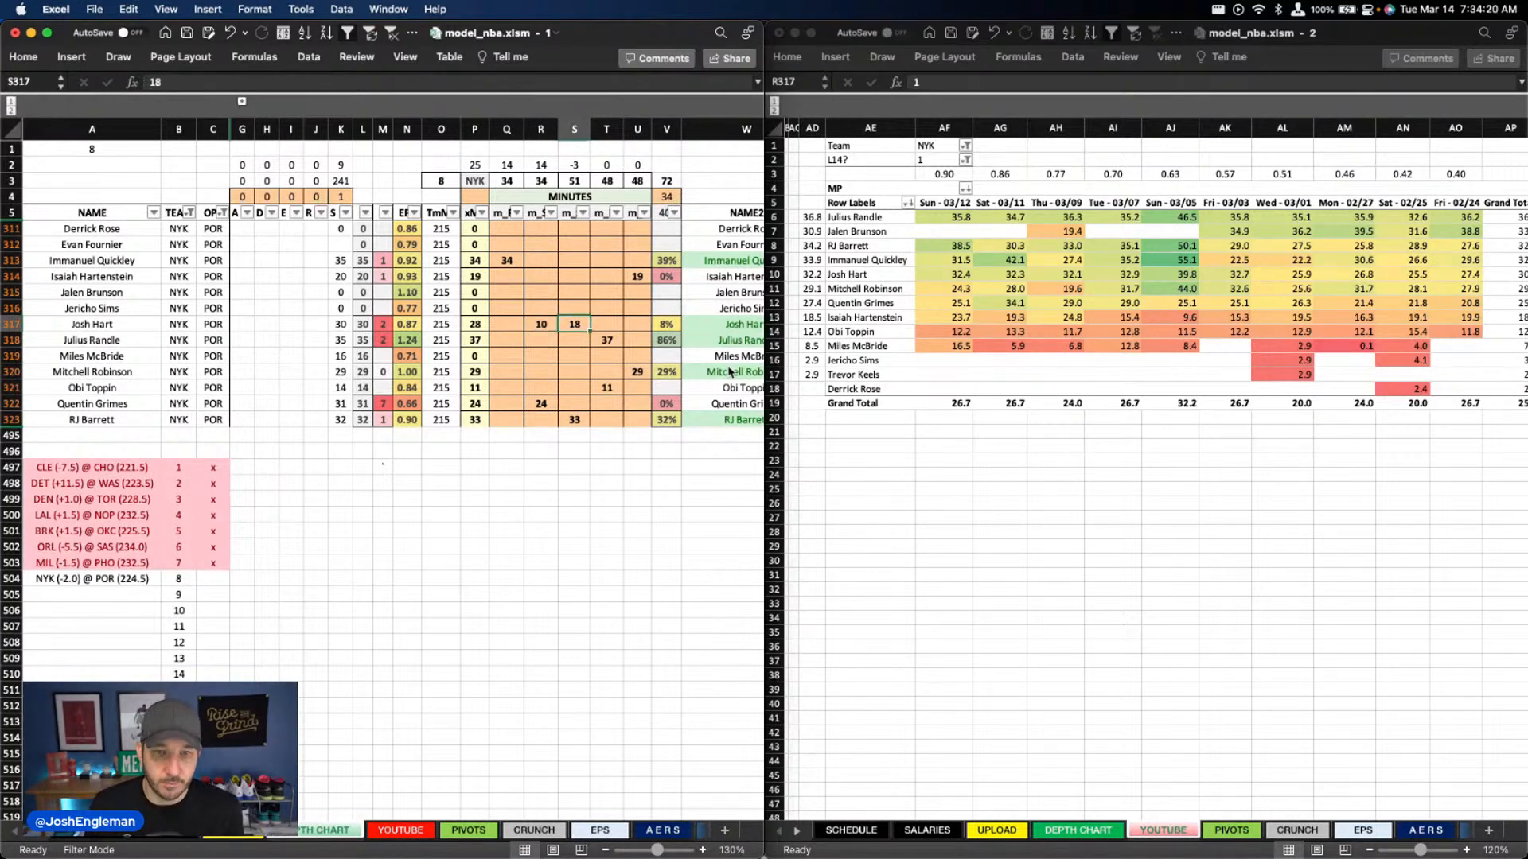
text(15)
key(Left)
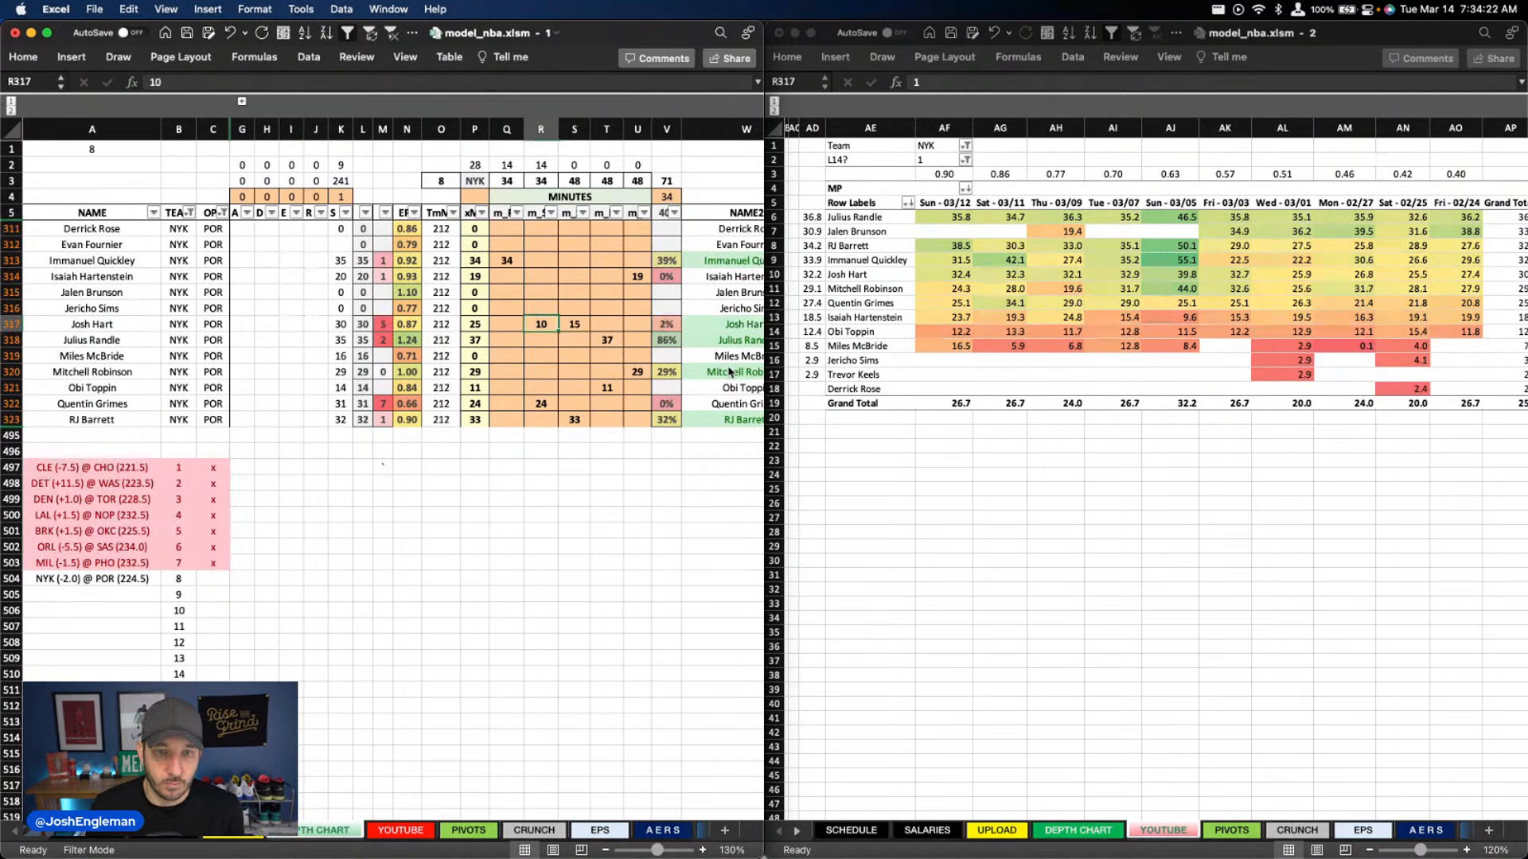
text(18)
key(Down)
key(Down)
key(Down)
key(Down)
key(Down)
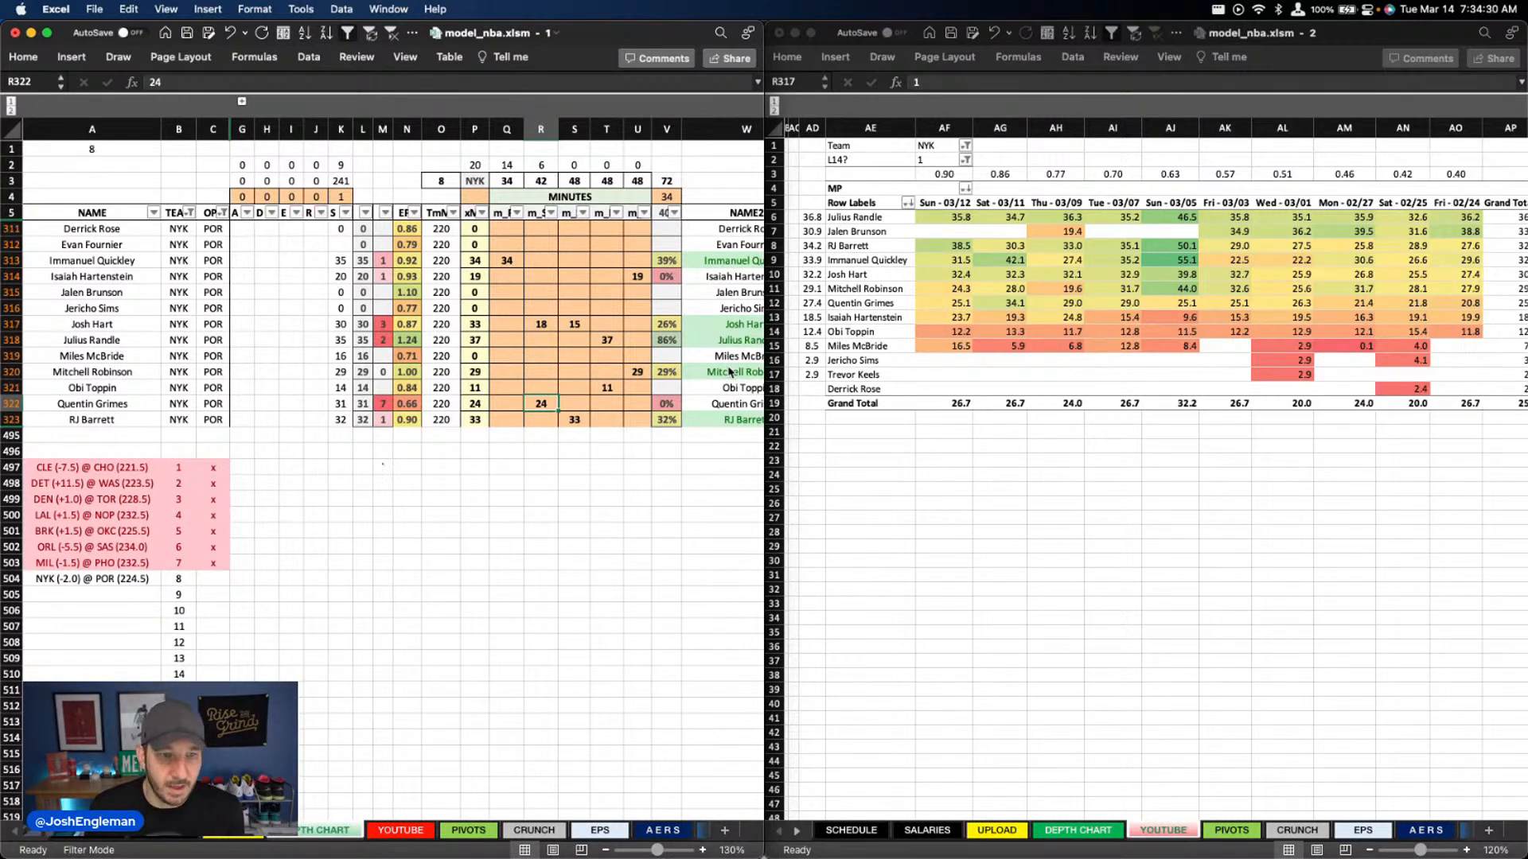
Set the column R minutes to 28 for Quentin Grimes and 16 for Miles McBride
text(28)
key(Return)
key(Up)
key(Up)
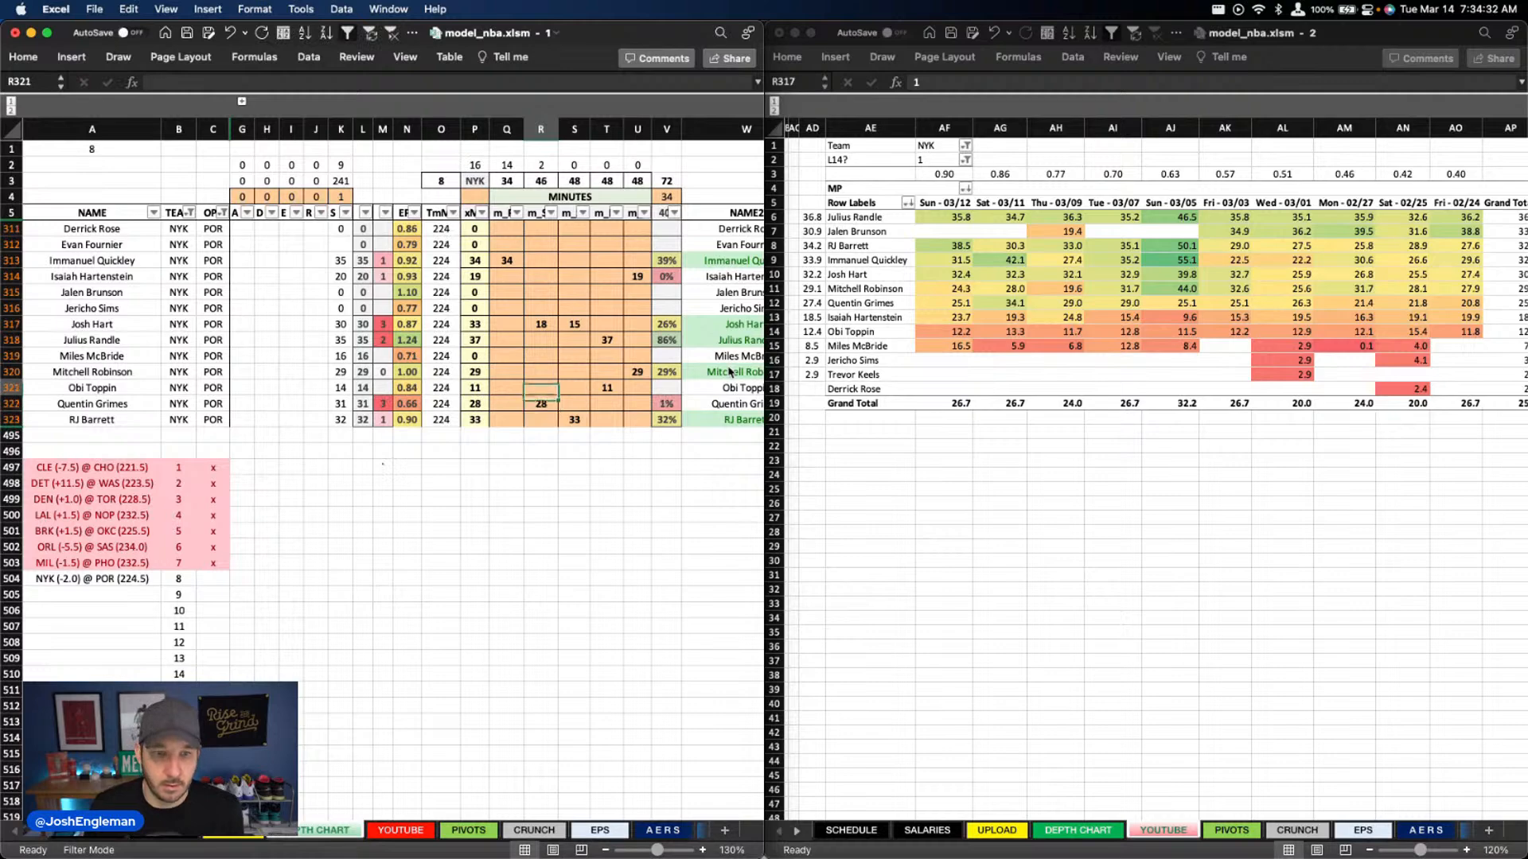
key(Up)
key(Up)
text(16)
key(Return)
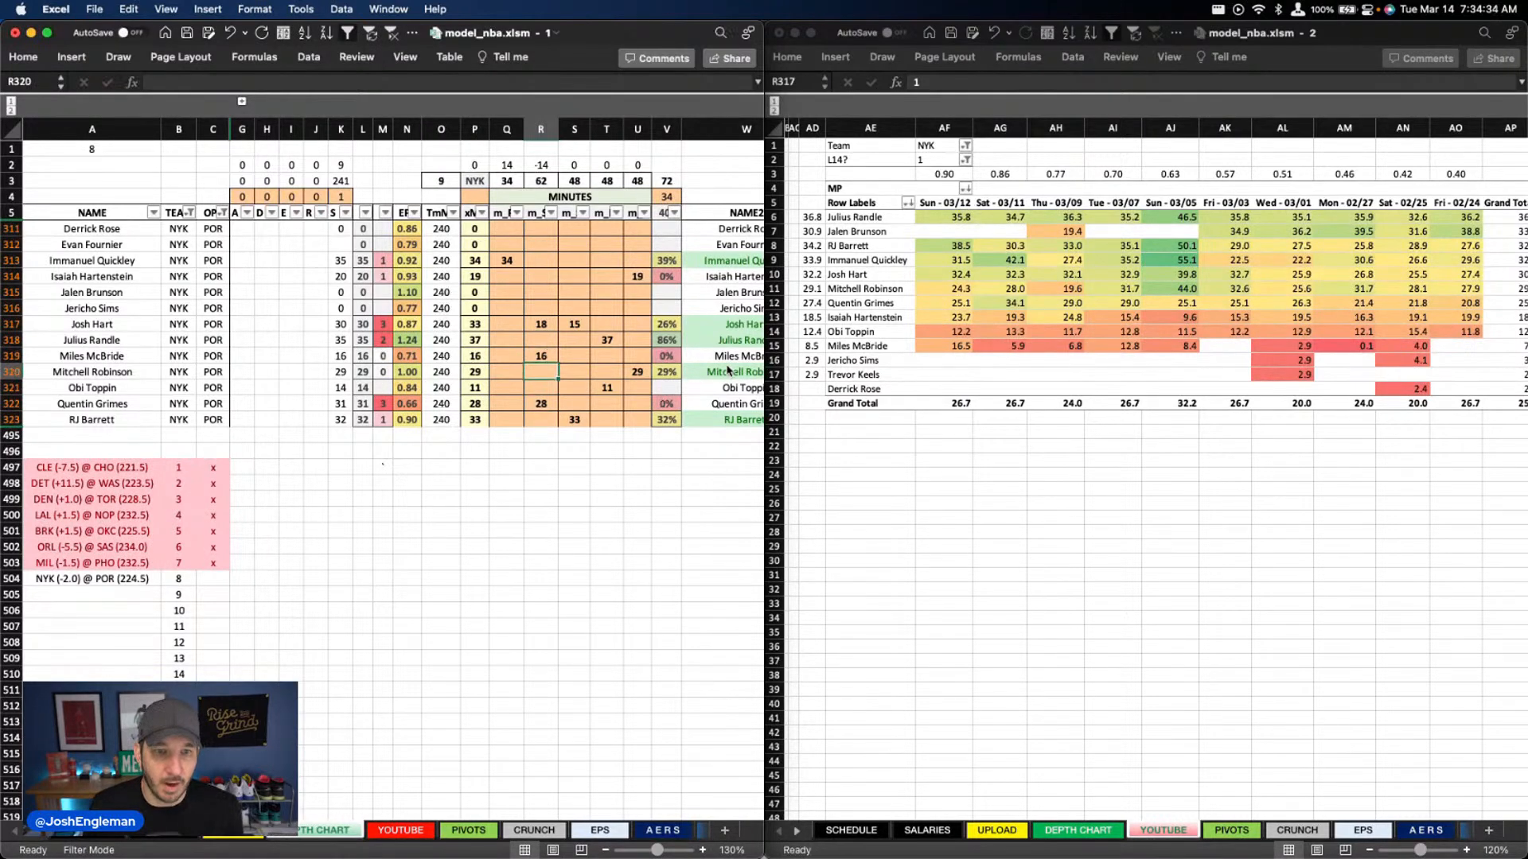
Clear the Knicks' usage overrides in column X from Immanuel Quickley through RJ Barrett
scroll(475, 348, right, 10)
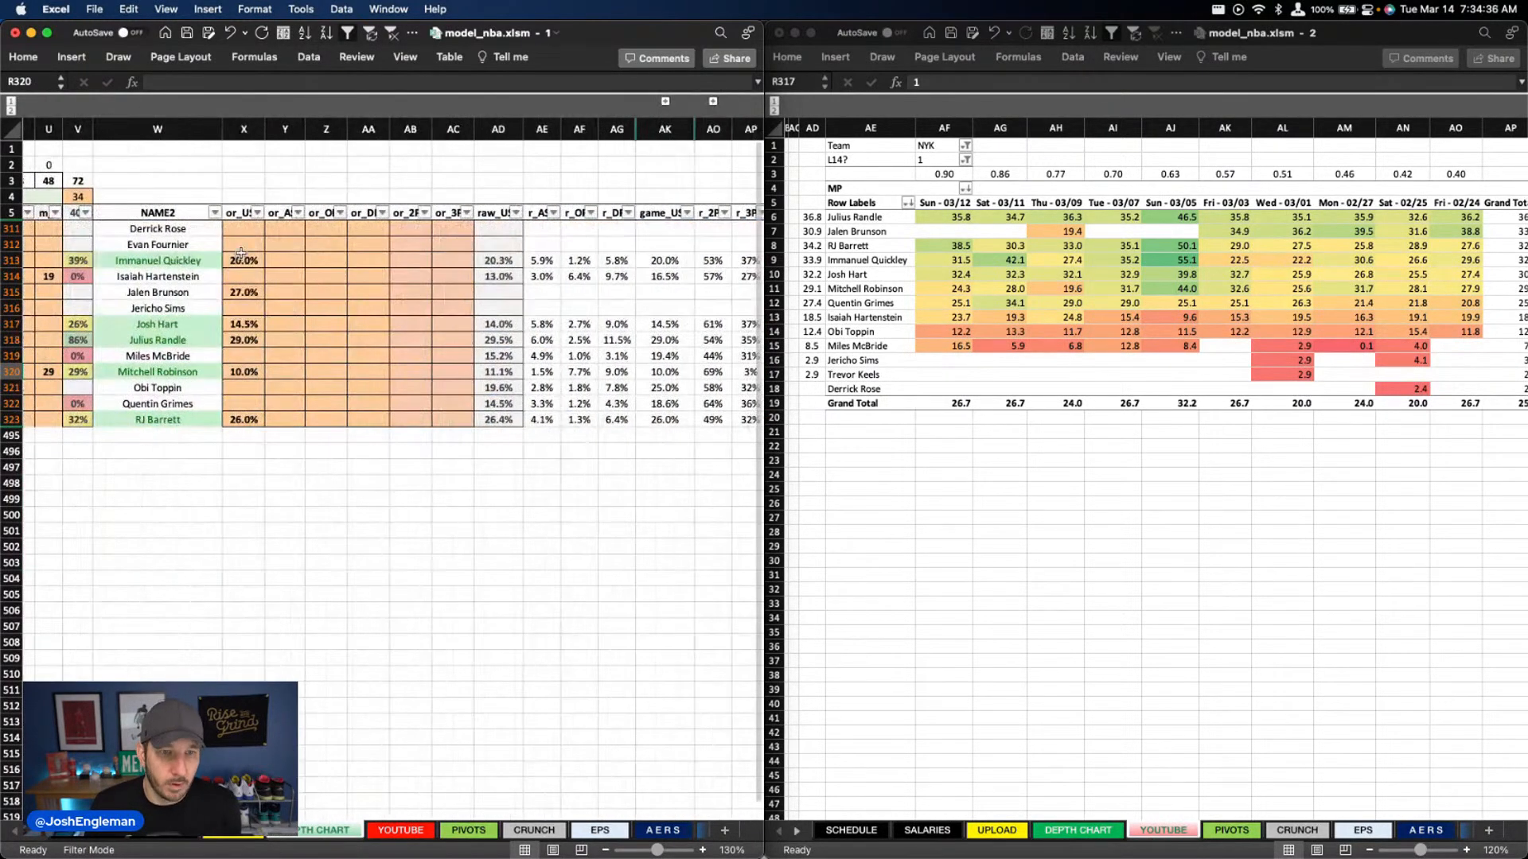
drag(241, 253, 242, 420)
key(Delete)
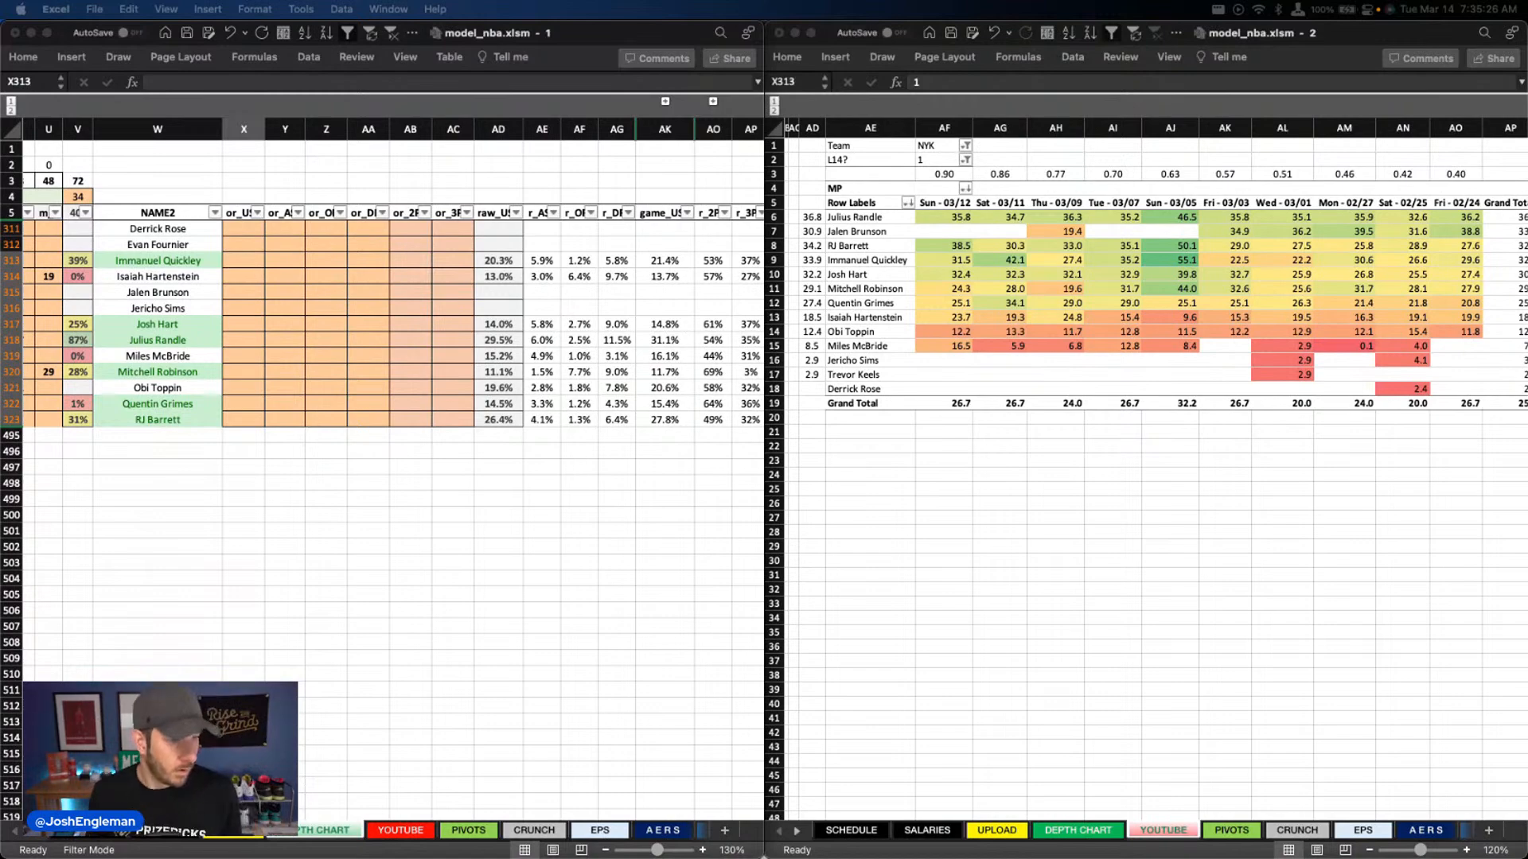
click(406, 389)
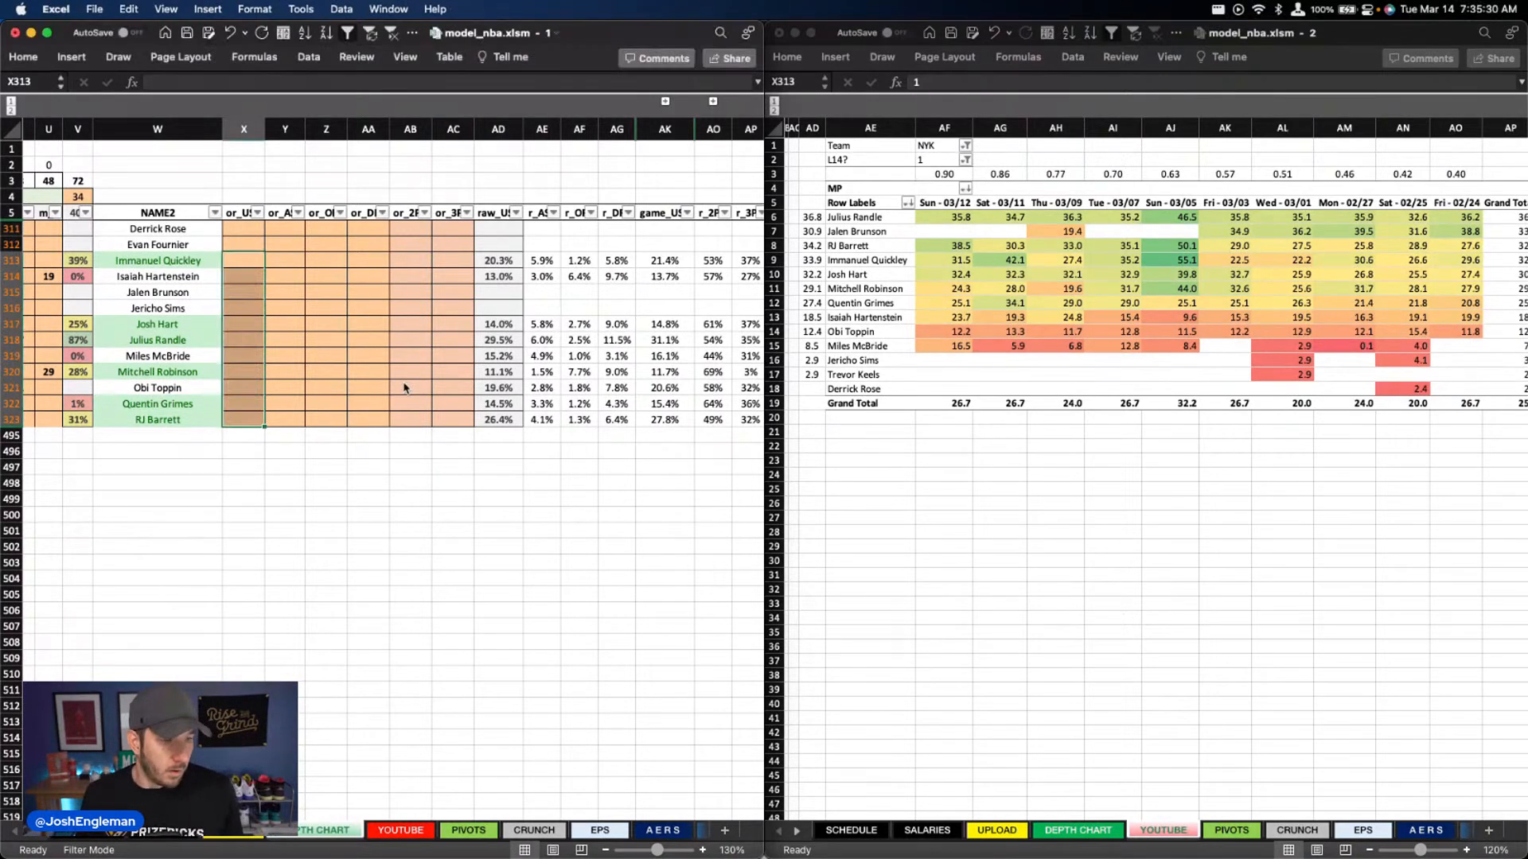
scroll(406, 382, left, 5)
scroll(409, 375, right, 6)
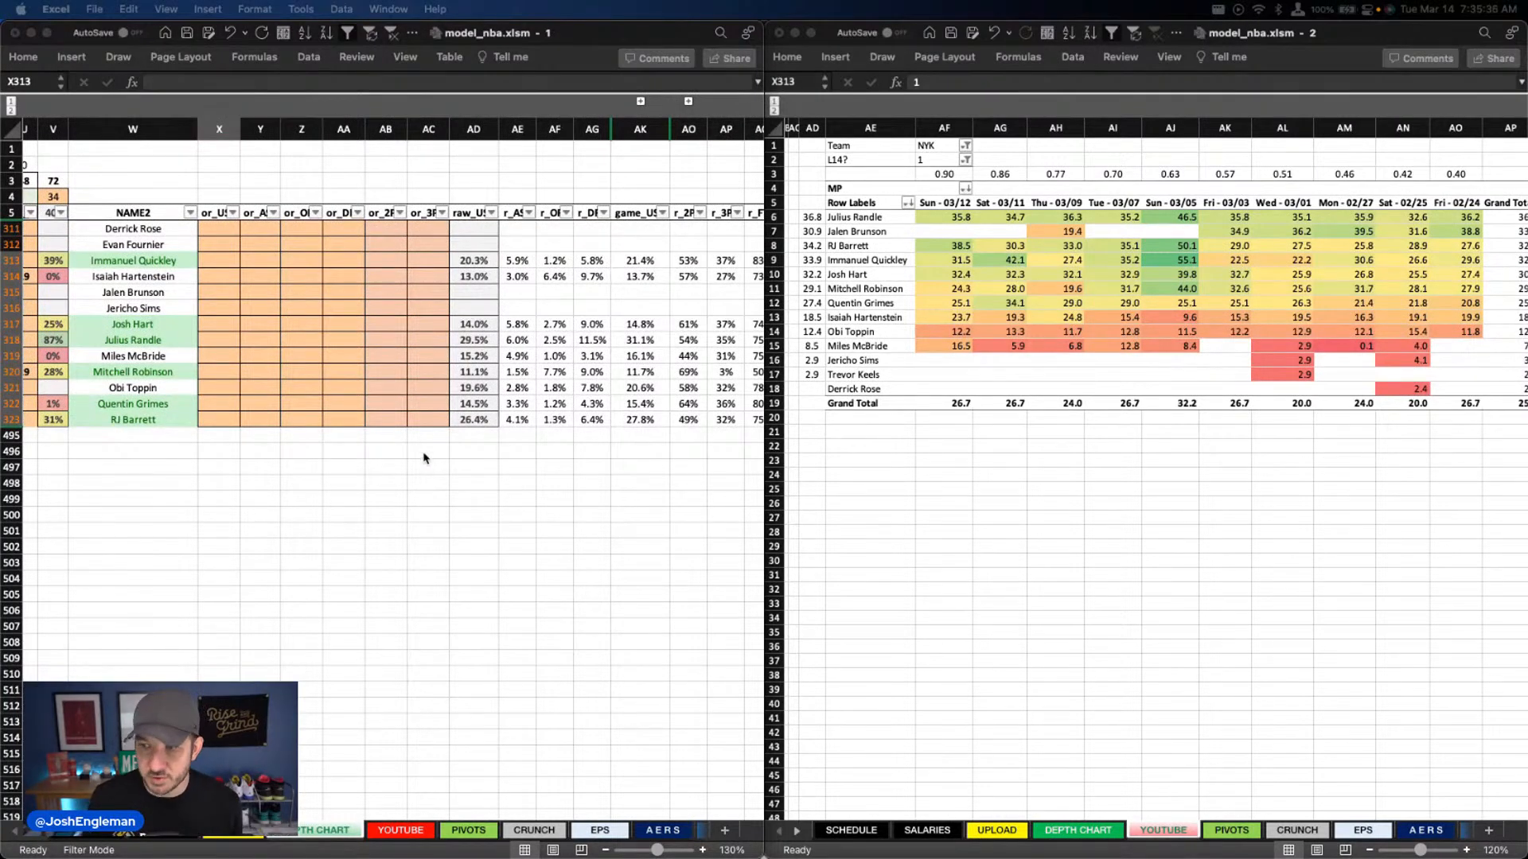
click(334, 362)
Set the column X usage overrides to 21.5% for Immanuel Quickley, 13% for Josh Hart and 31% for Julius Randle
click(227, 262)
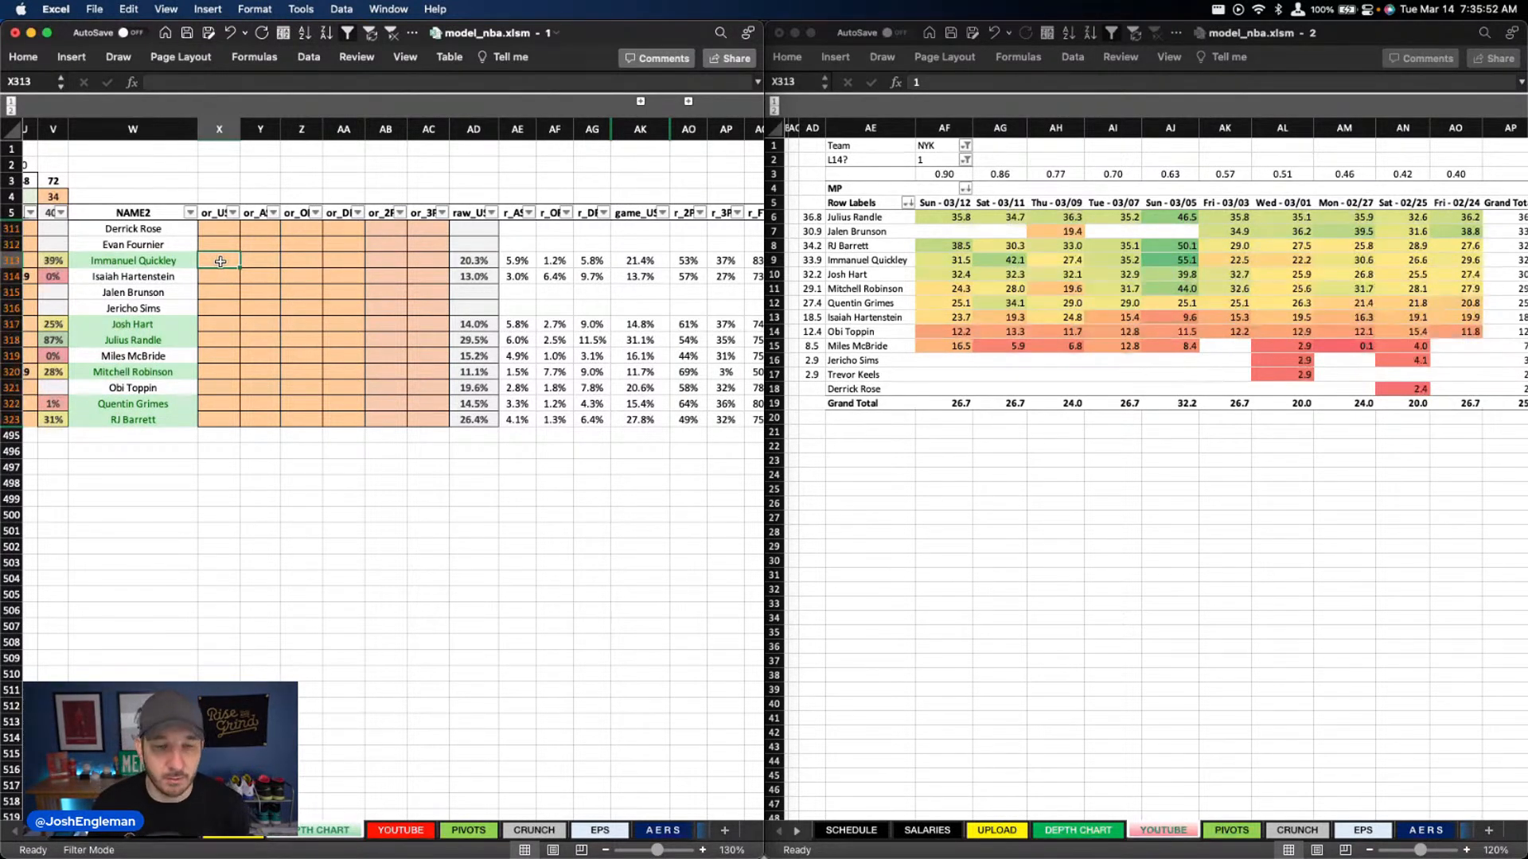
text(21.5)
key(Return)
key(Down)
key(Down)
key(Down)
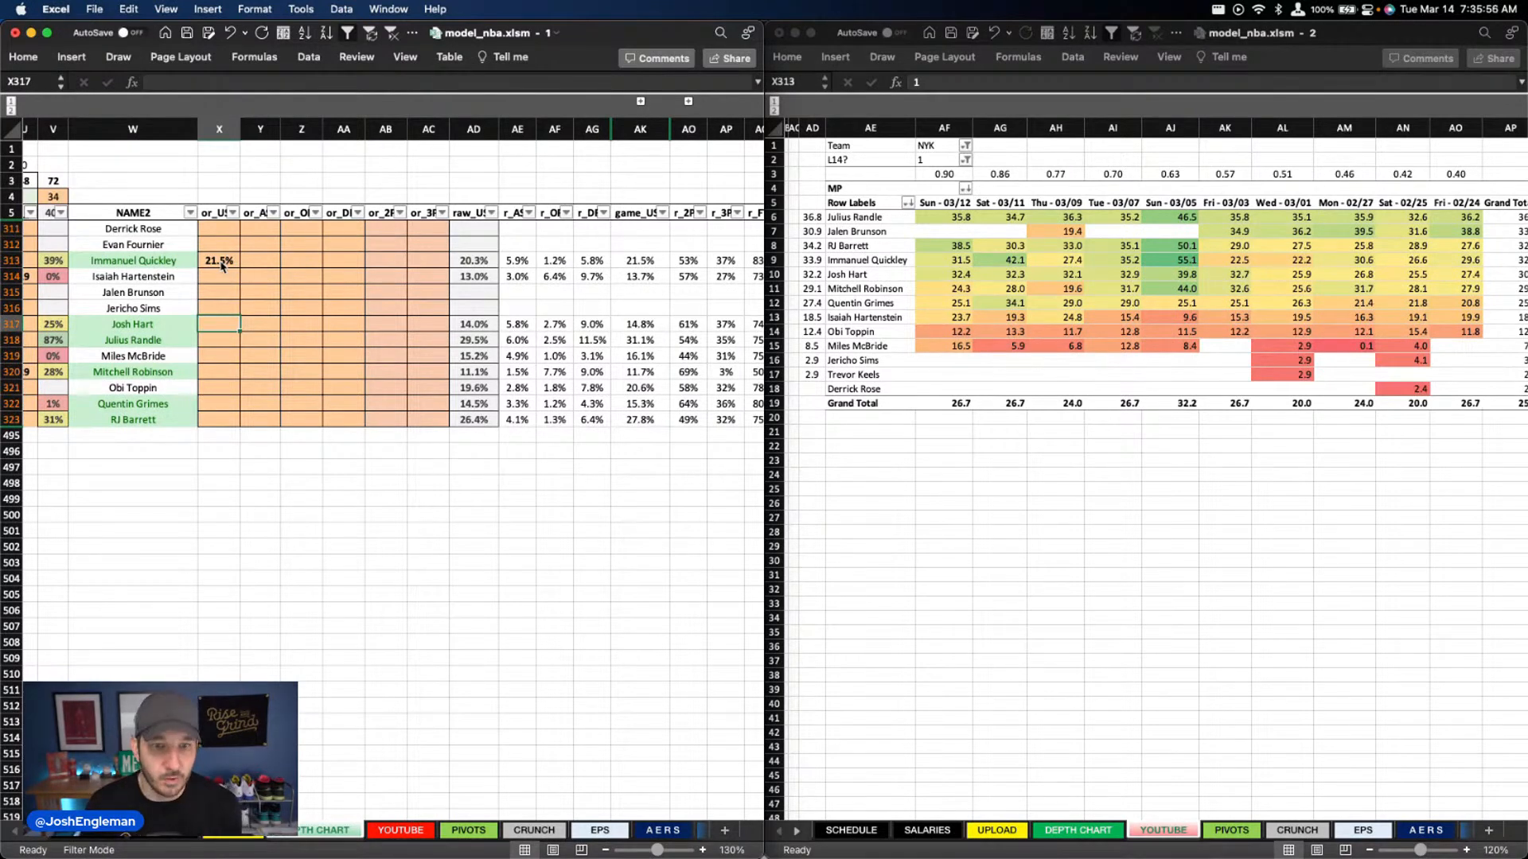
text(13)
key(Return)
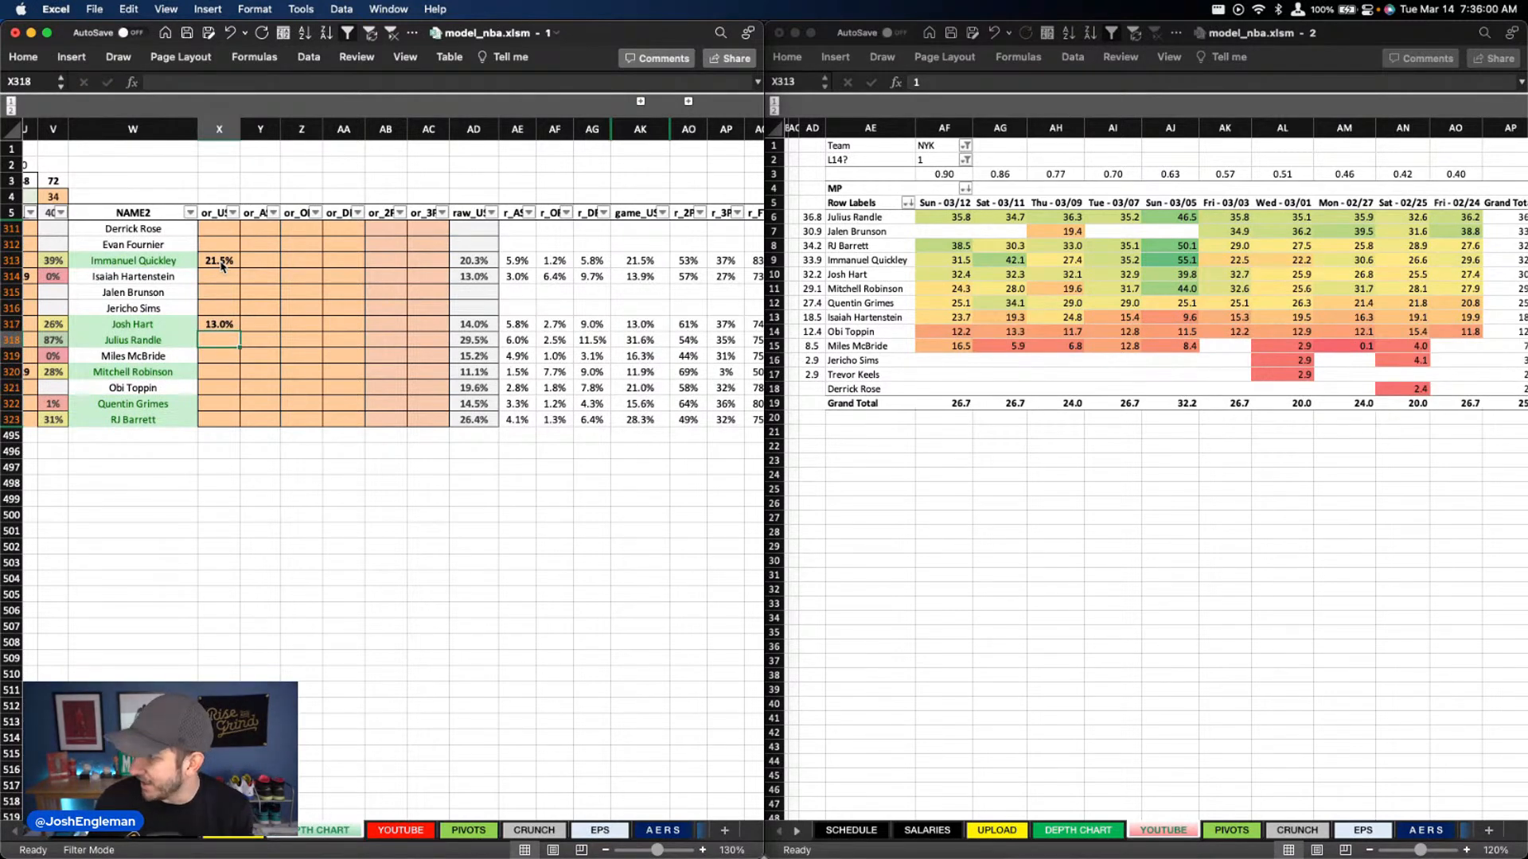
text(31)
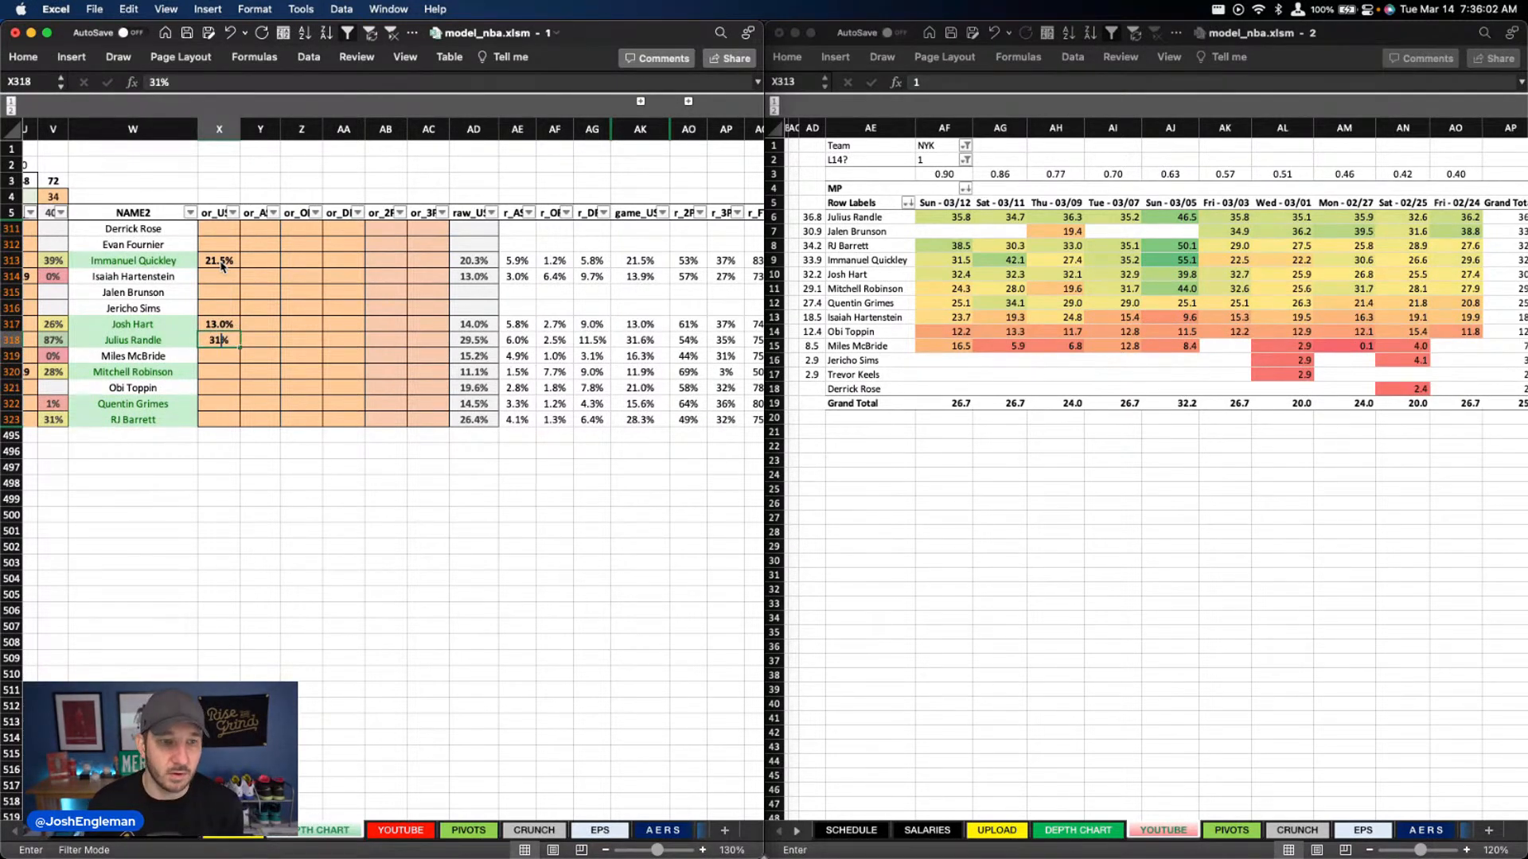
key(Return)
key(Down)
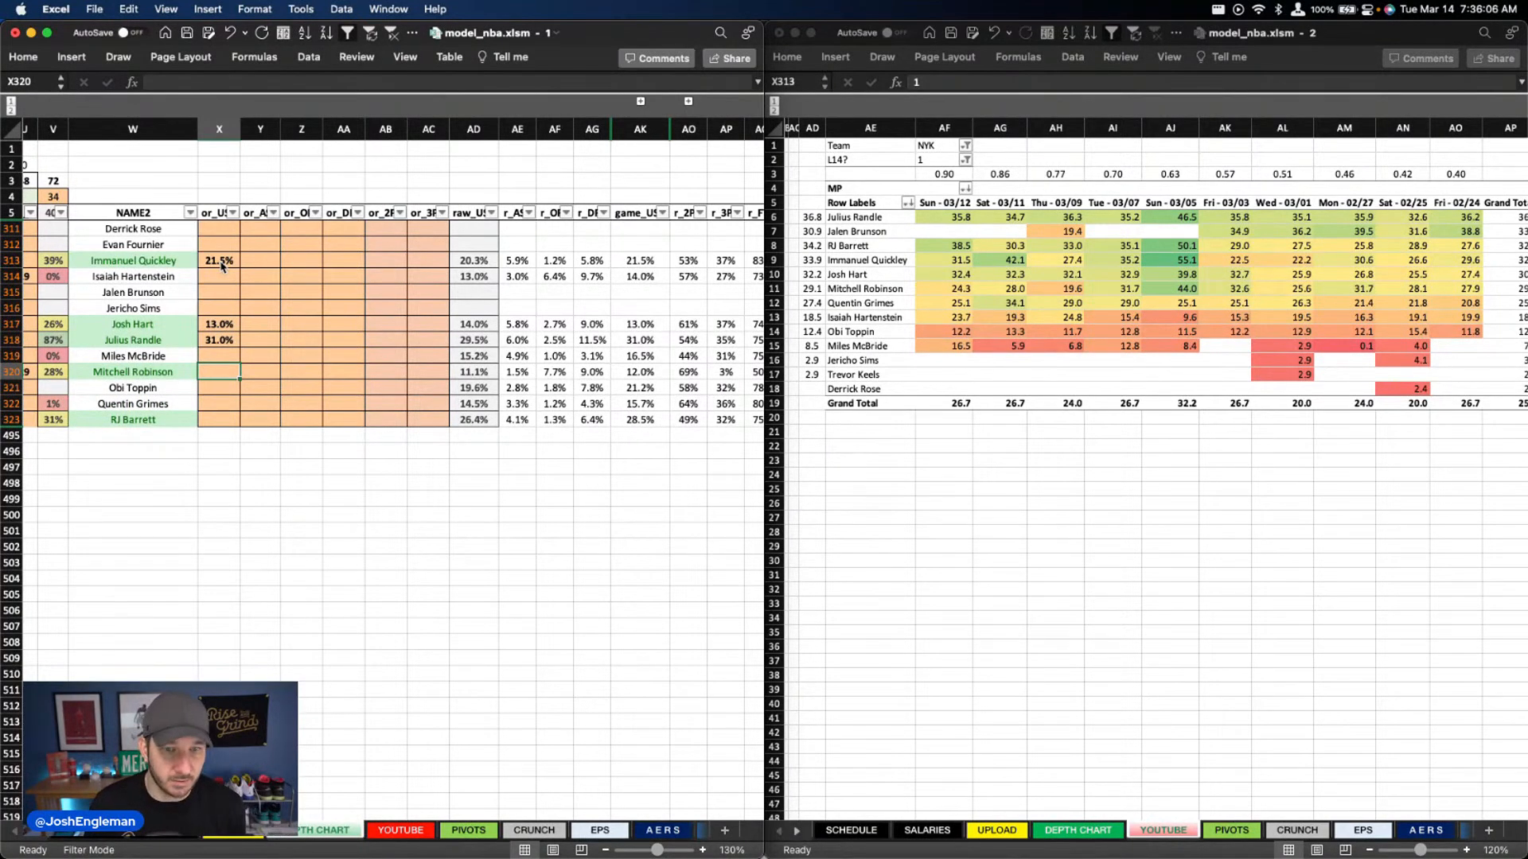
Set the column X usage overrides to 11% for Mitchell Robinson, 15% for Quentin Grimes and 28.5% for RJ Barrett
text(11)
key(Return)
key(Down)
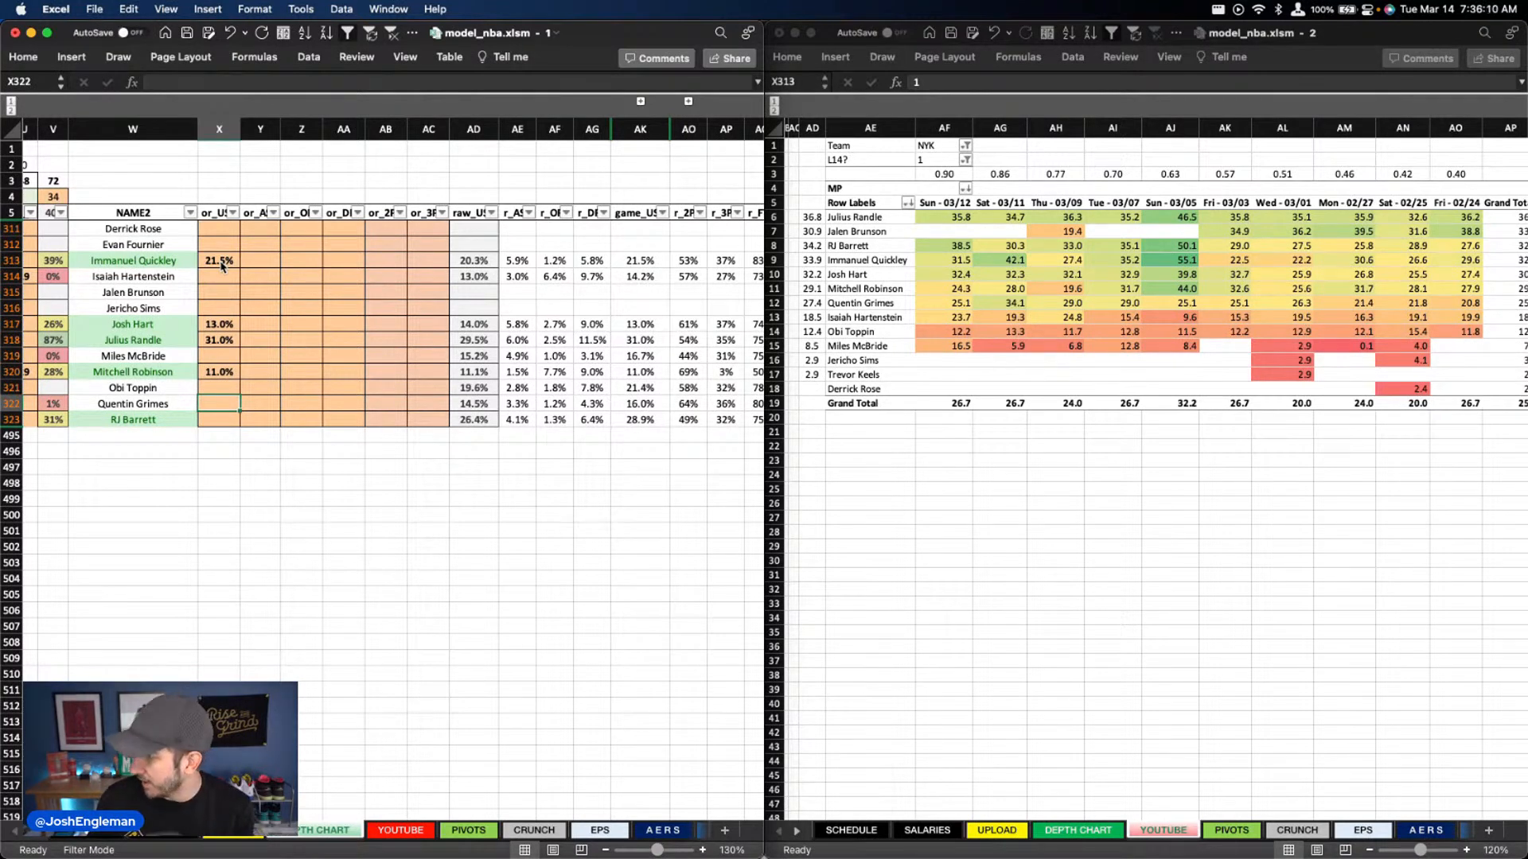
text(15)
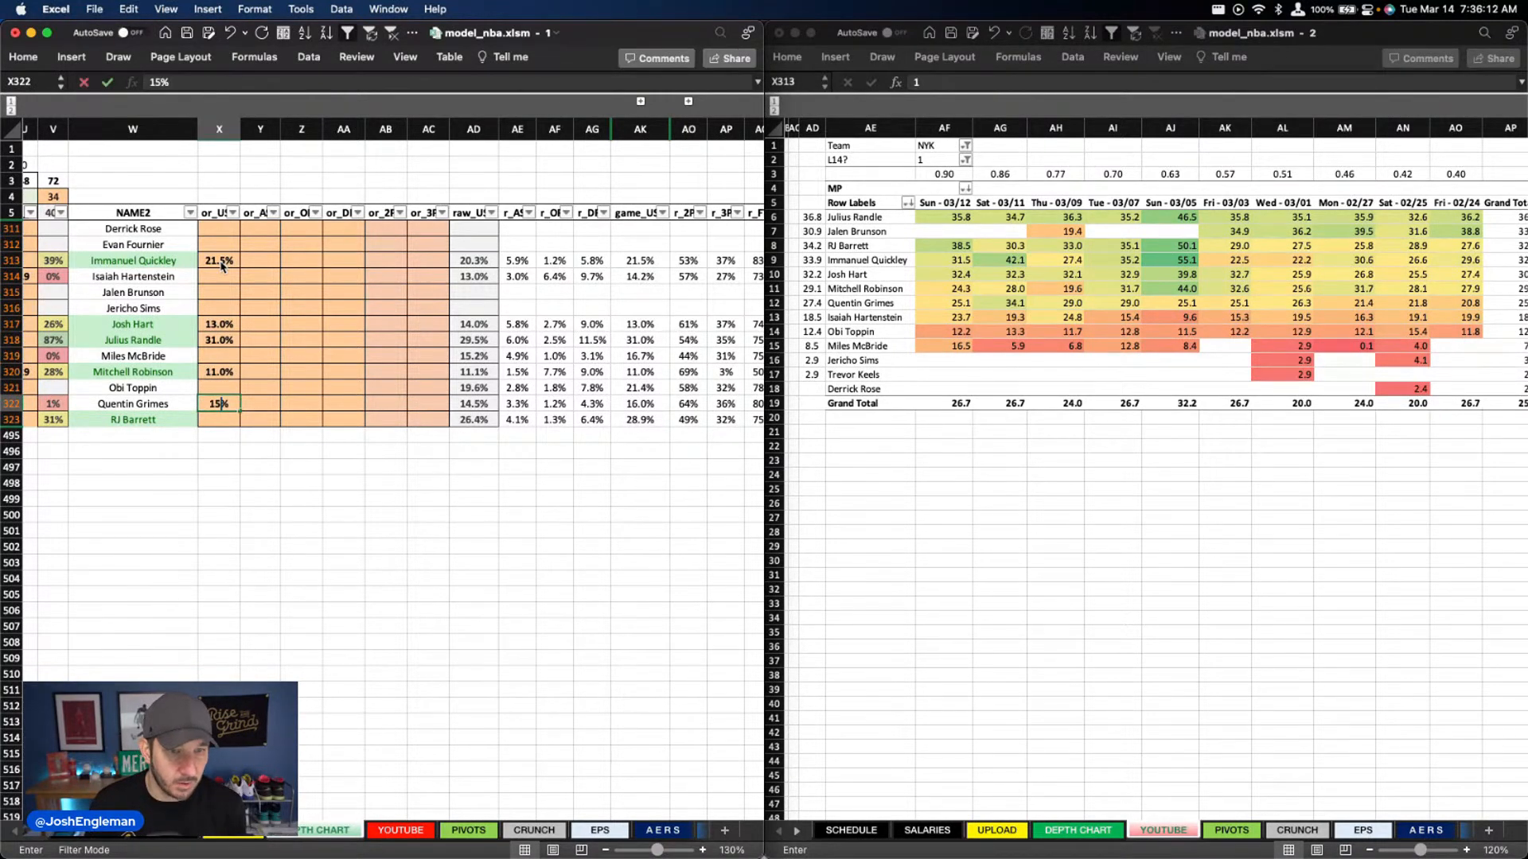
key(Return)
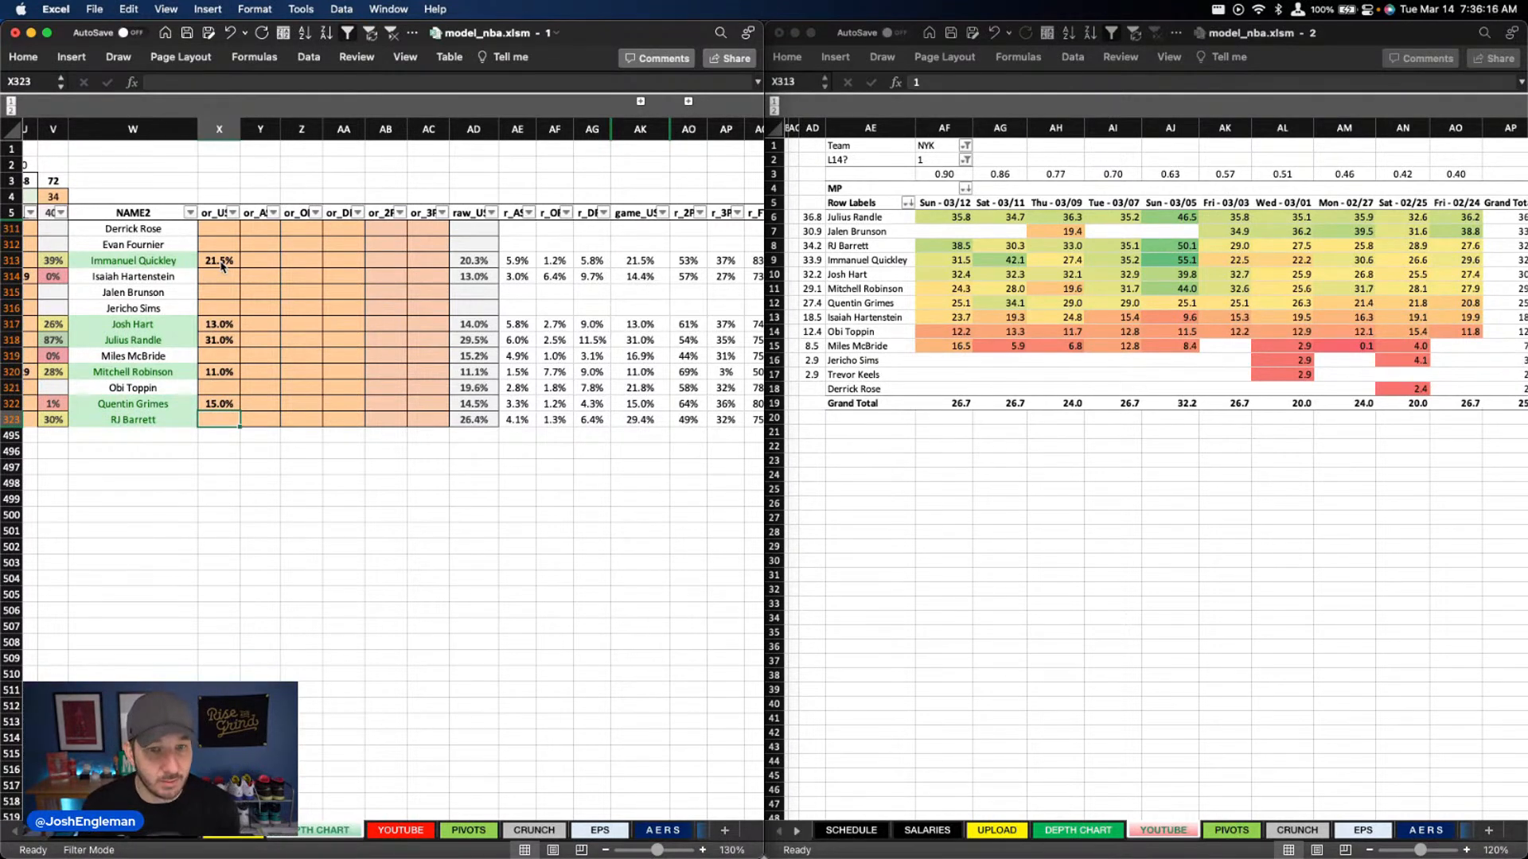
text(28.5)
key(Return)
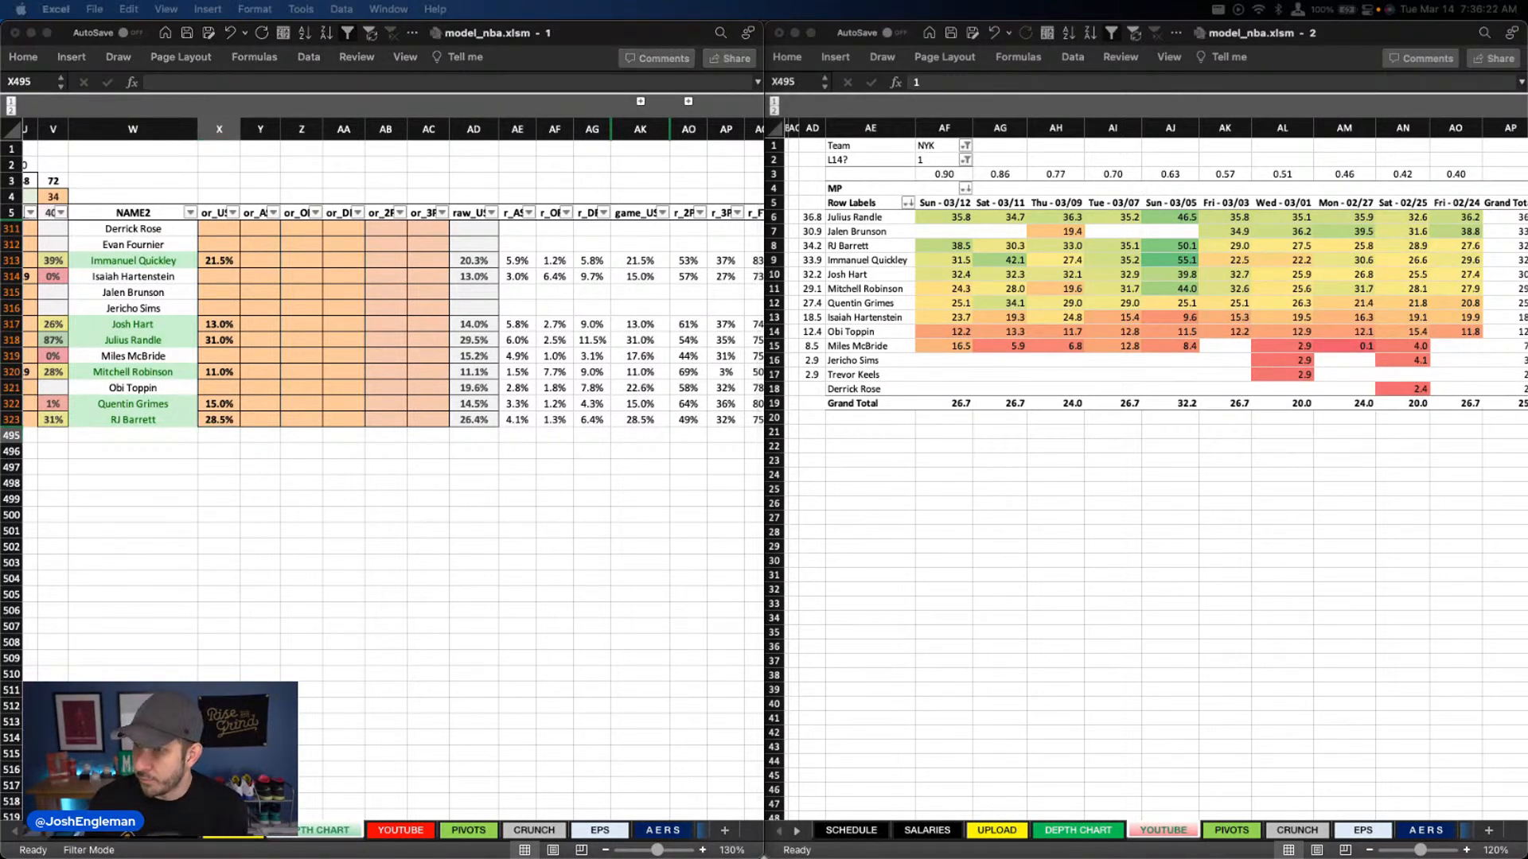
Set the column Y assist overrides to 7.5% for Immanuel Quickley and 5% for Josh Hart
click(262, 261)
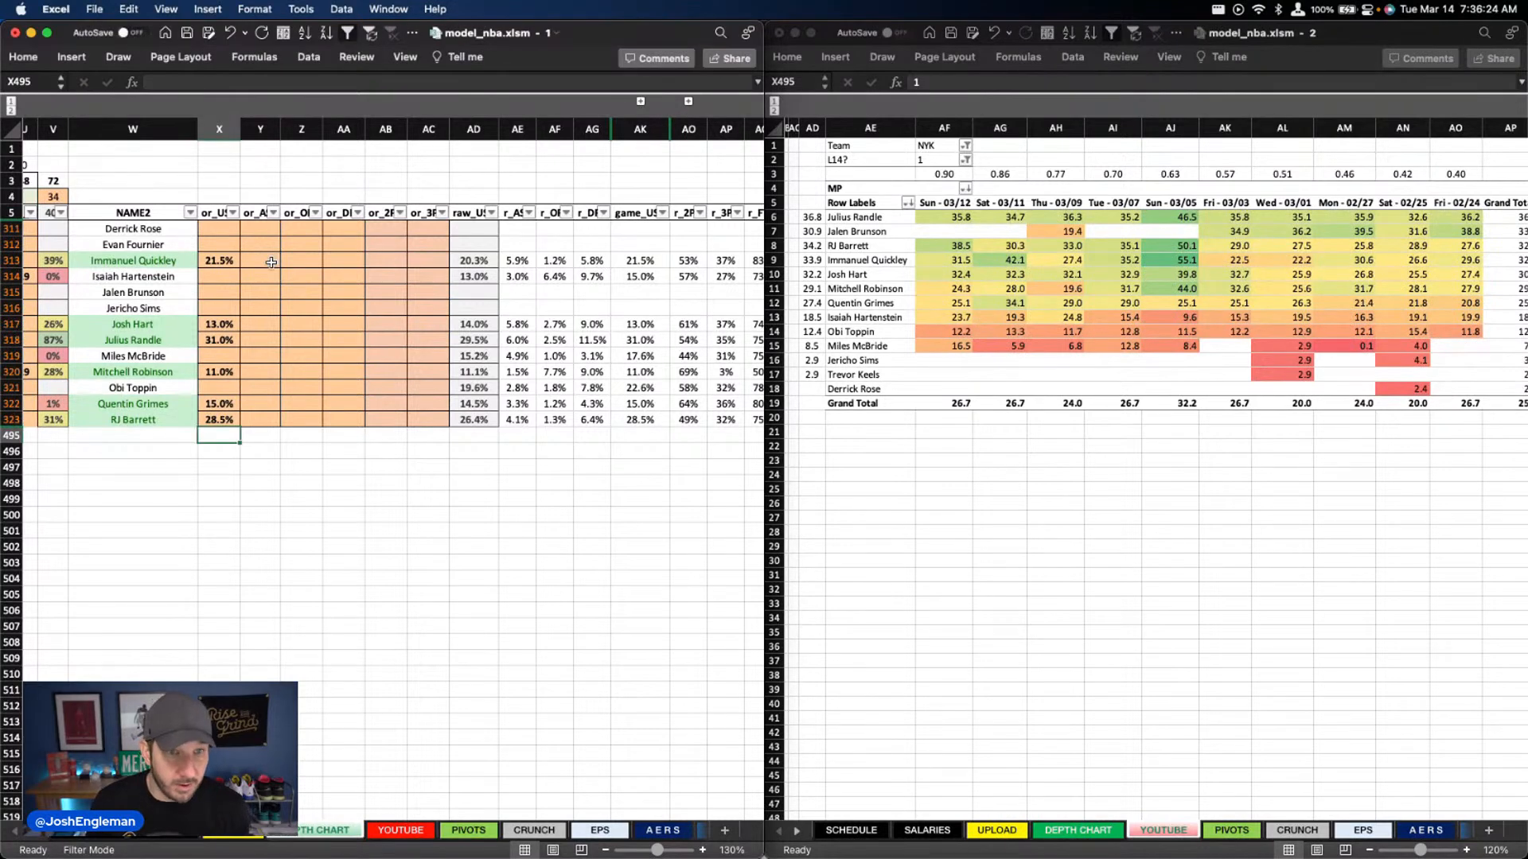
text(7.5)
key(Return)
key(Down)
key(Down)
key(Down)
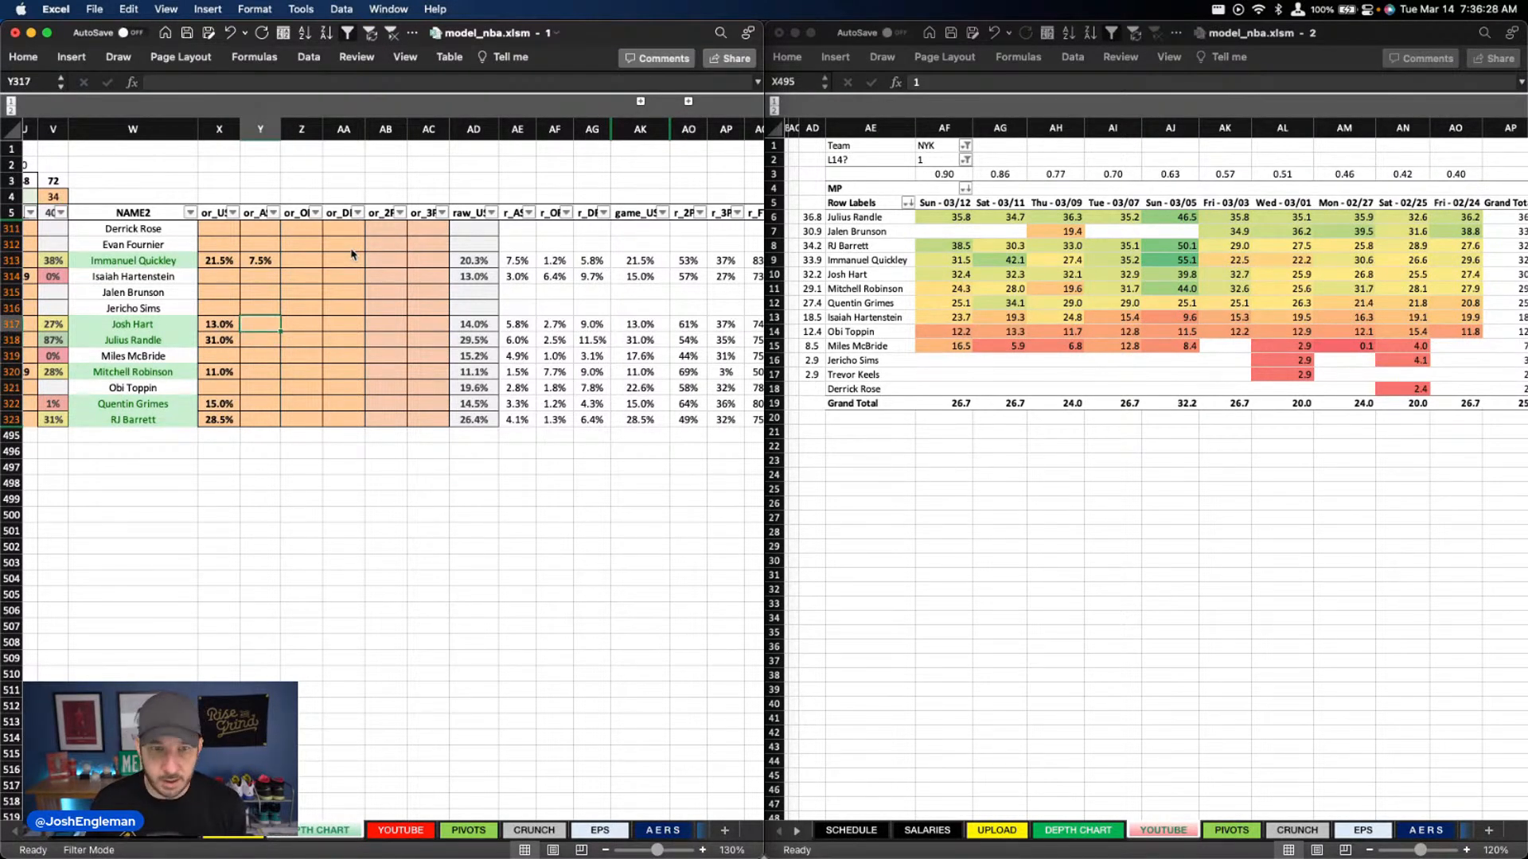
text(5)
key(Return)
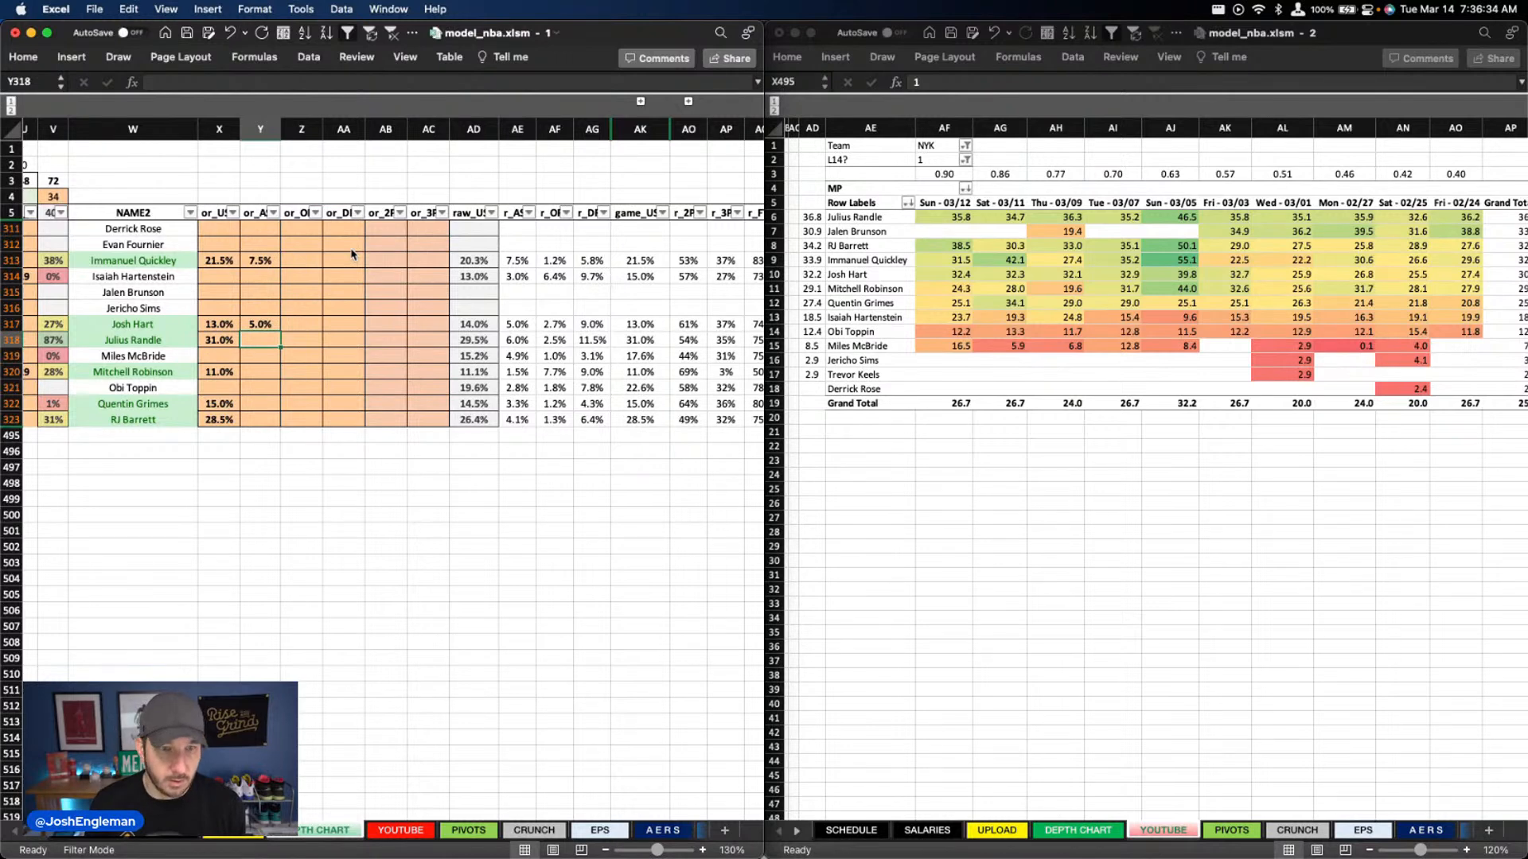
key(Down)
key(Down)
key(Down)
key(Down)
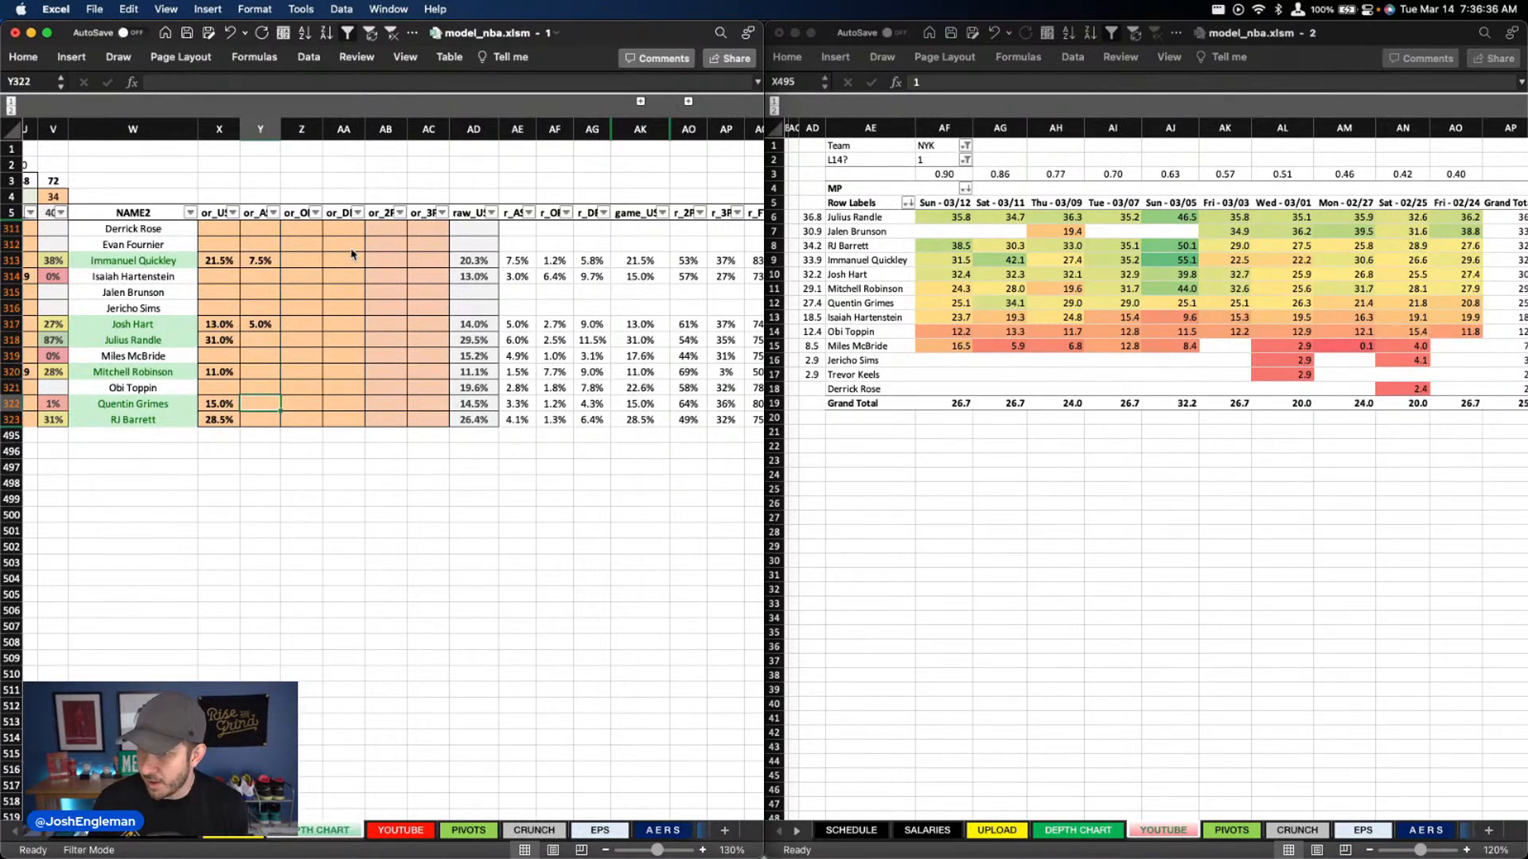
key(Down)
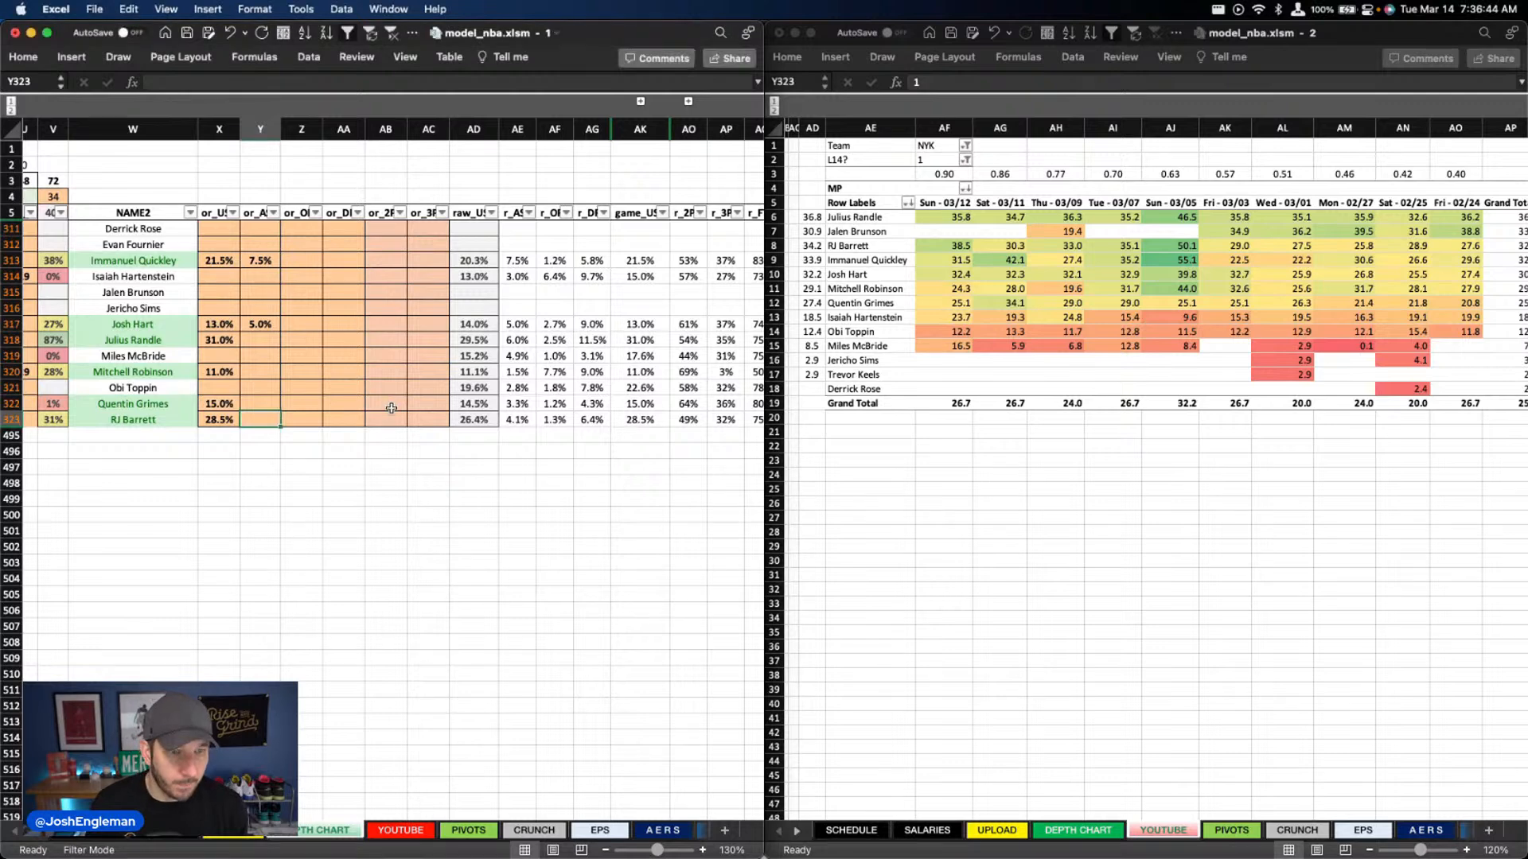
click(363, 345)
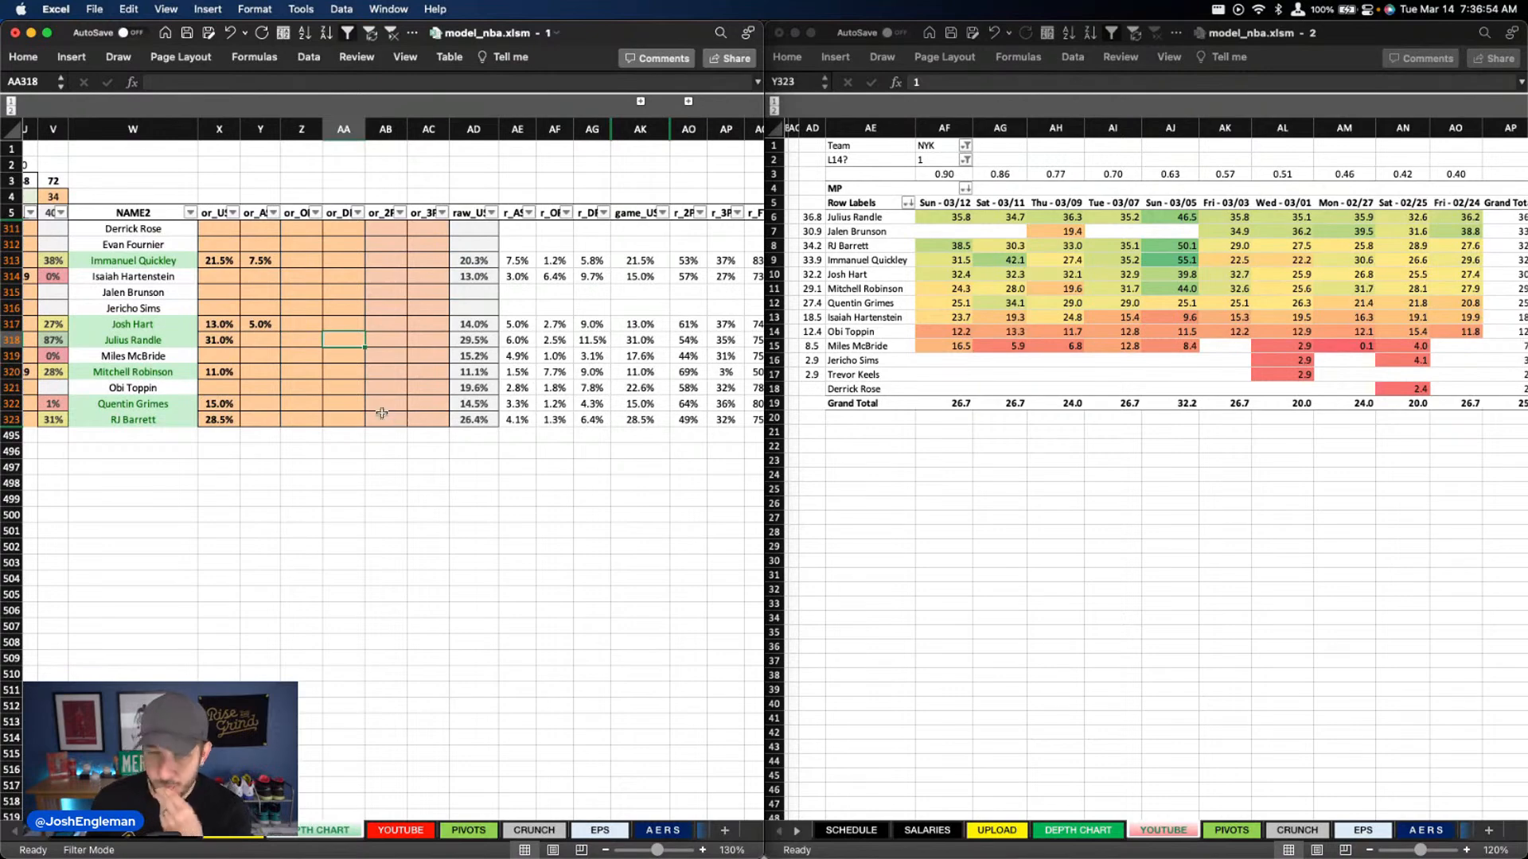
Filter the depth chart's TEAM column to POR
scroll(390, 364, left, 10)
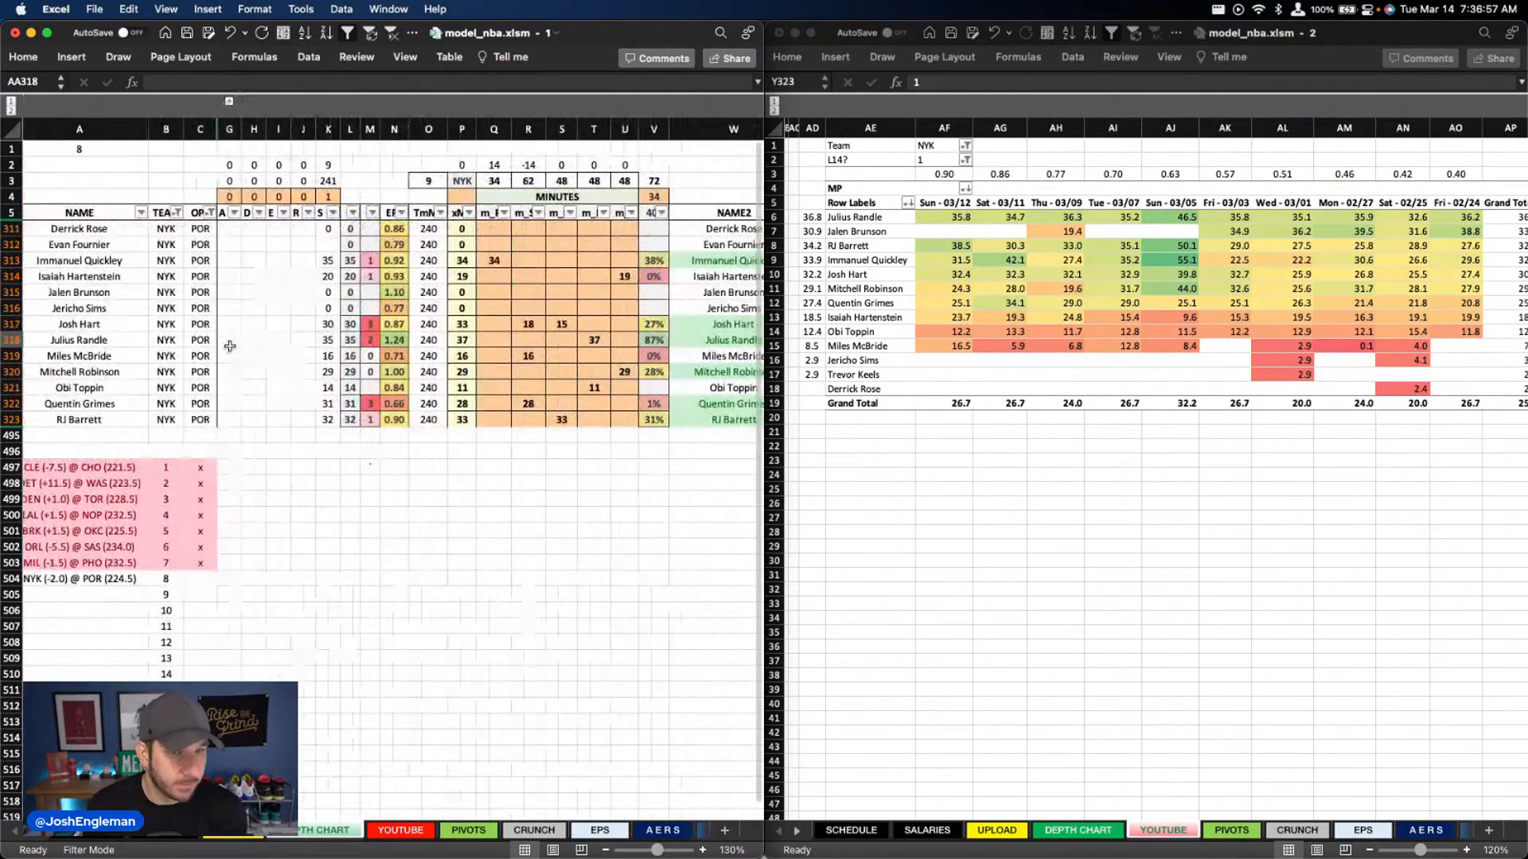
click(176, 213)
text(por)
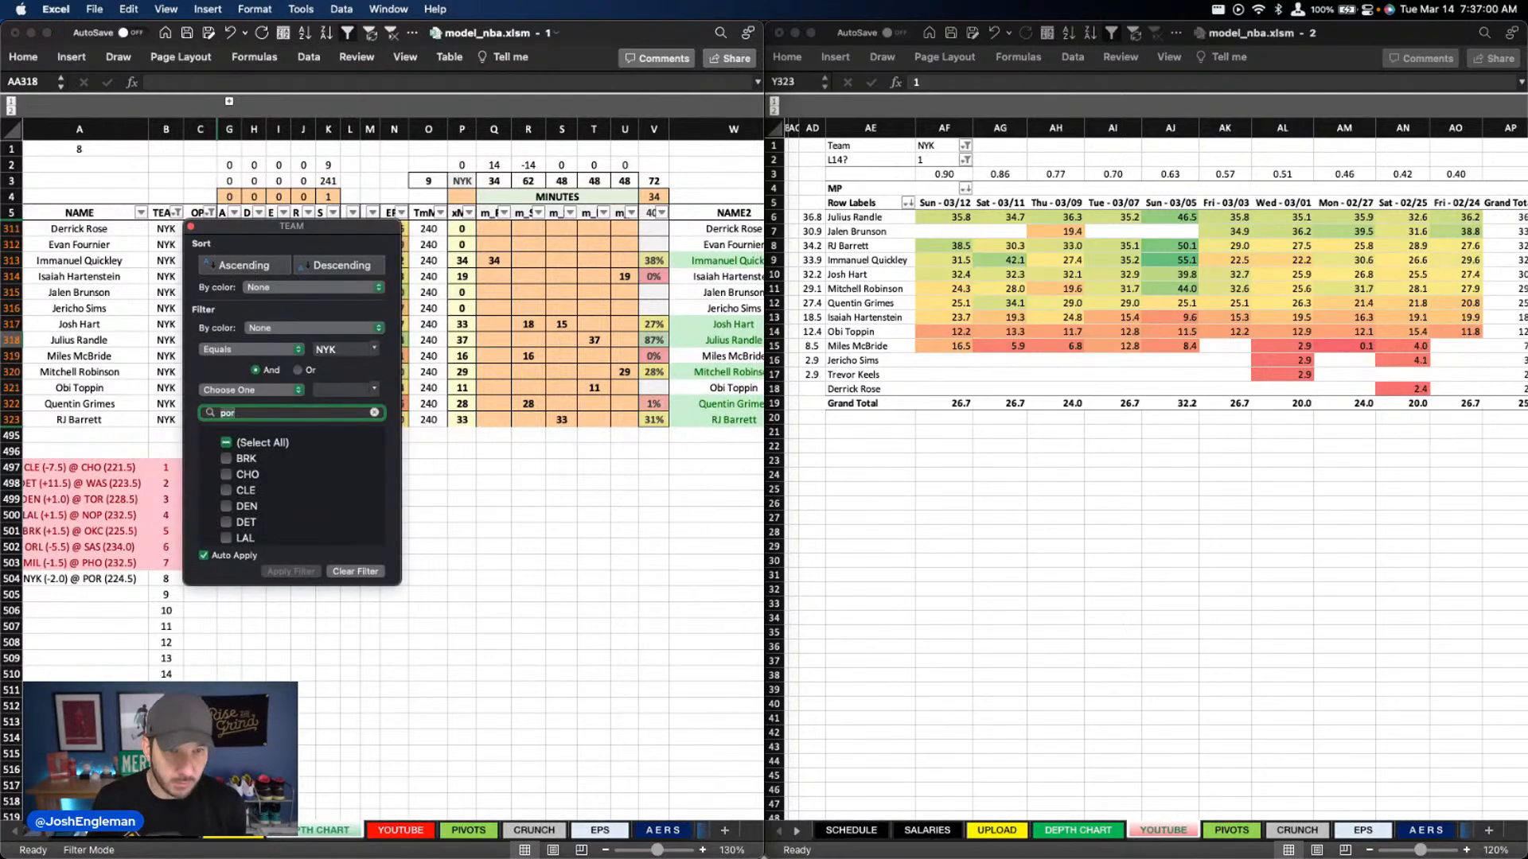
key(Return)
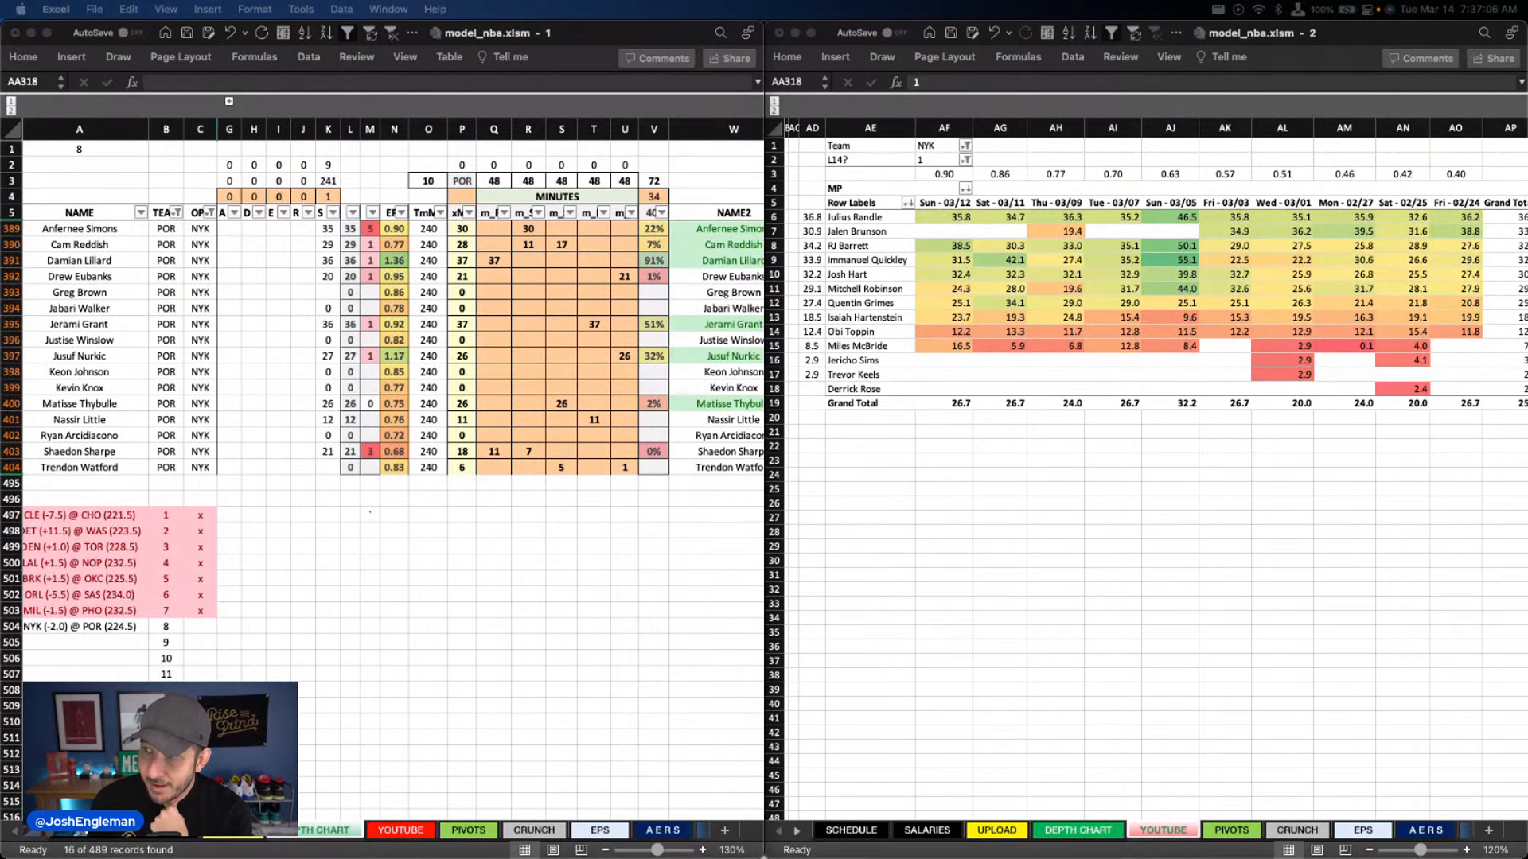
Set the Team filter of the game-by-game minutes pivot to POR
click(993, 147)
click(938, 145)
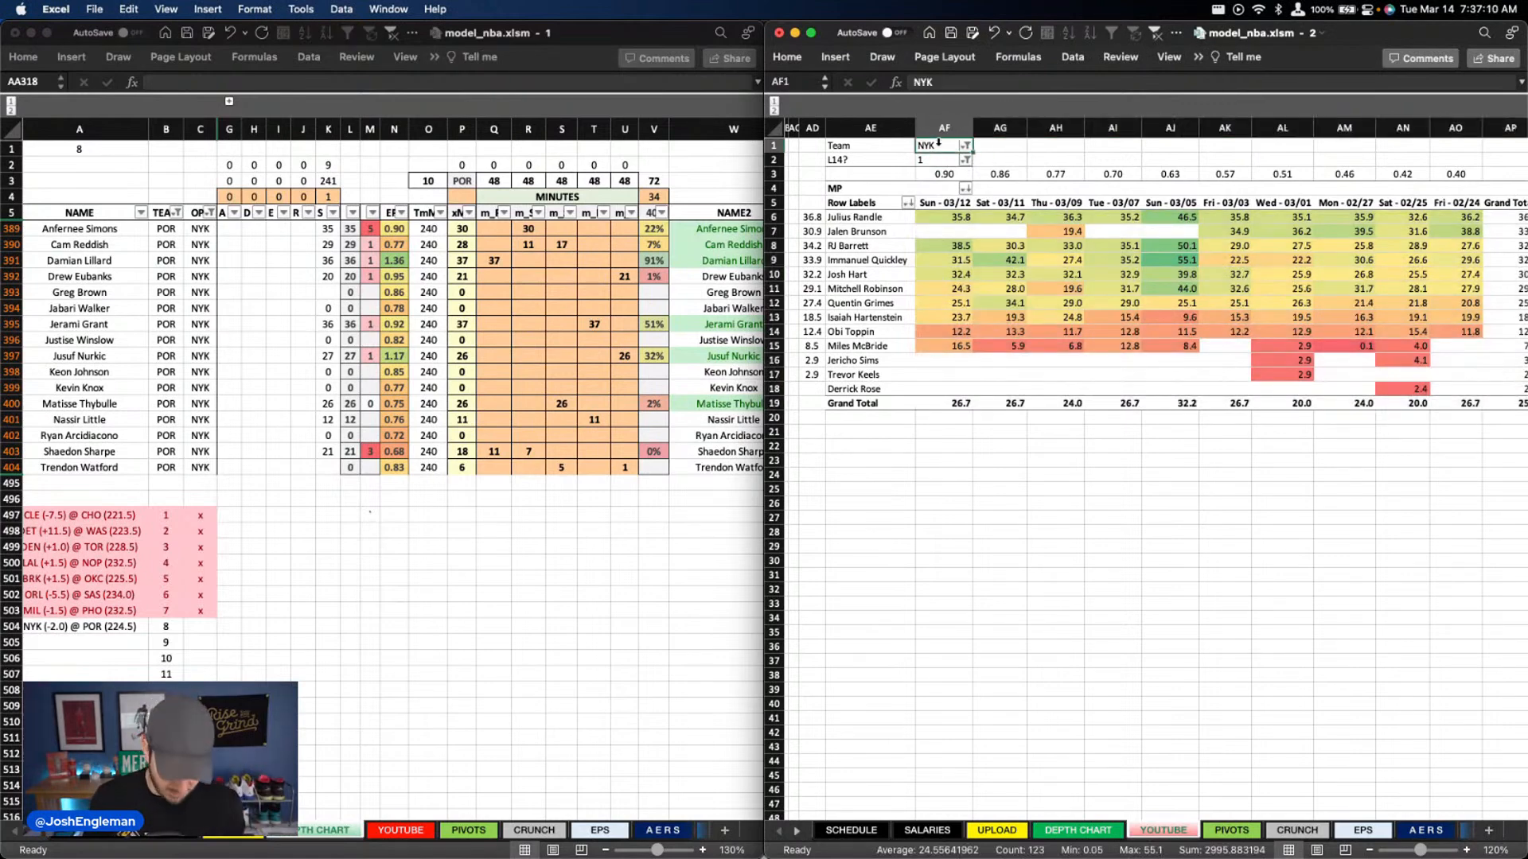
text(POR)
key(Return)
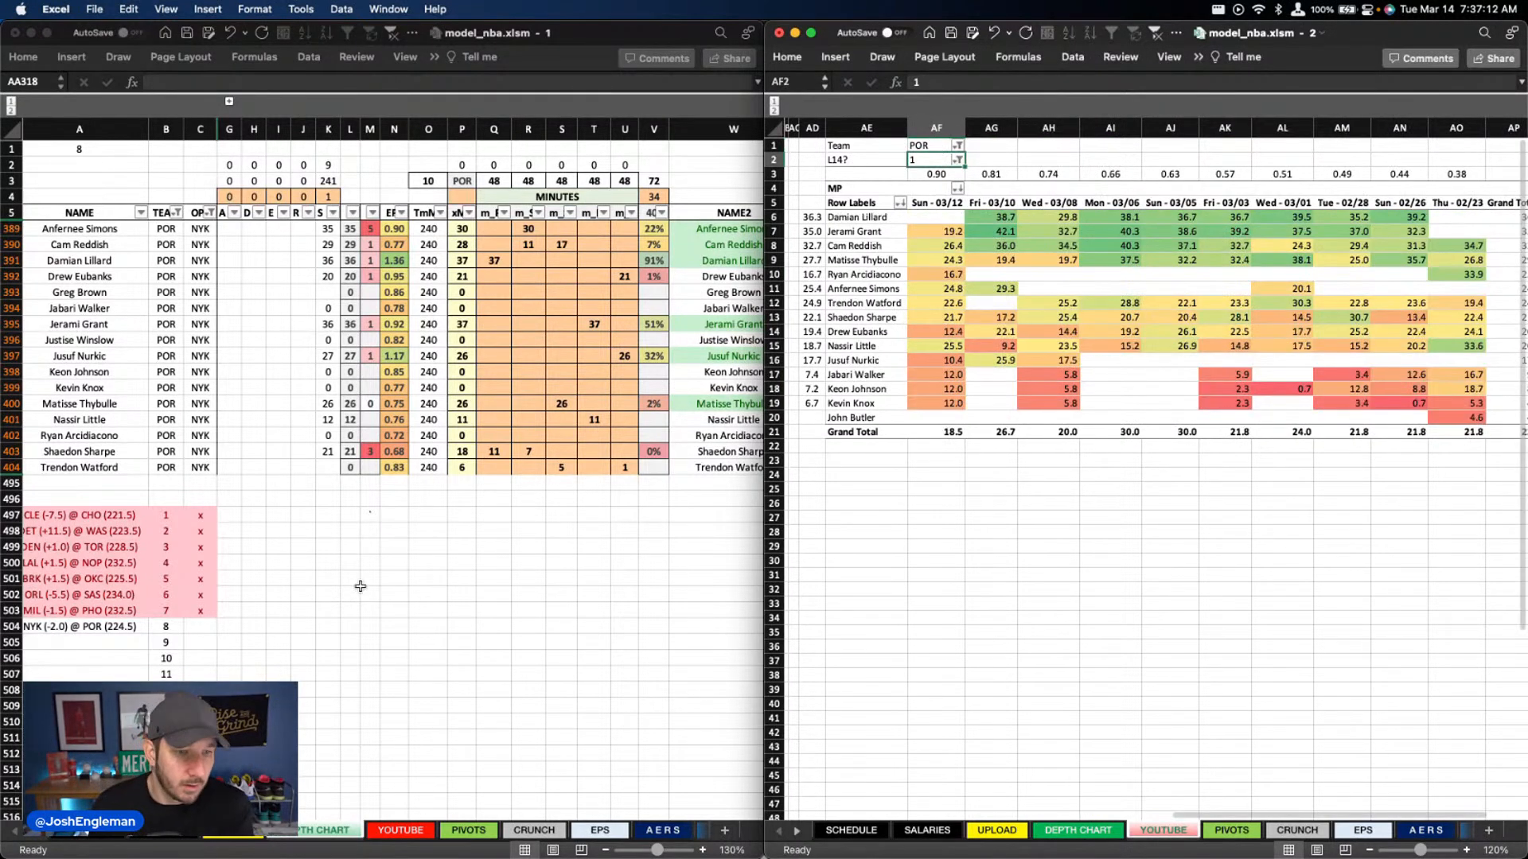
Review the Trail Blazers' player projections on the YOUTUBE sheet
click(394, 835)
click(403, 832)
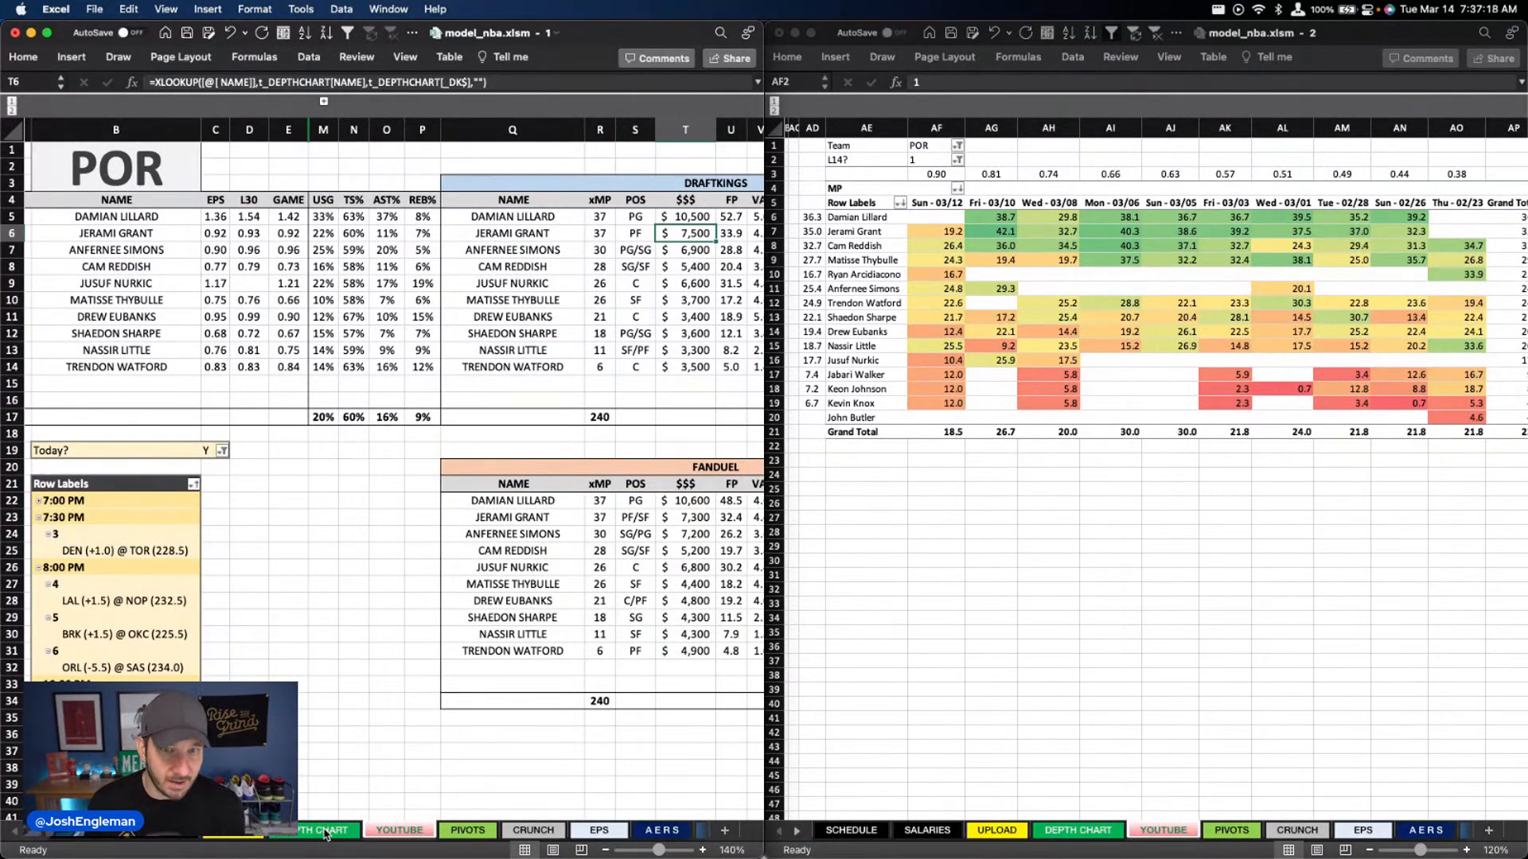
click(325, 832)
click(399, 833)
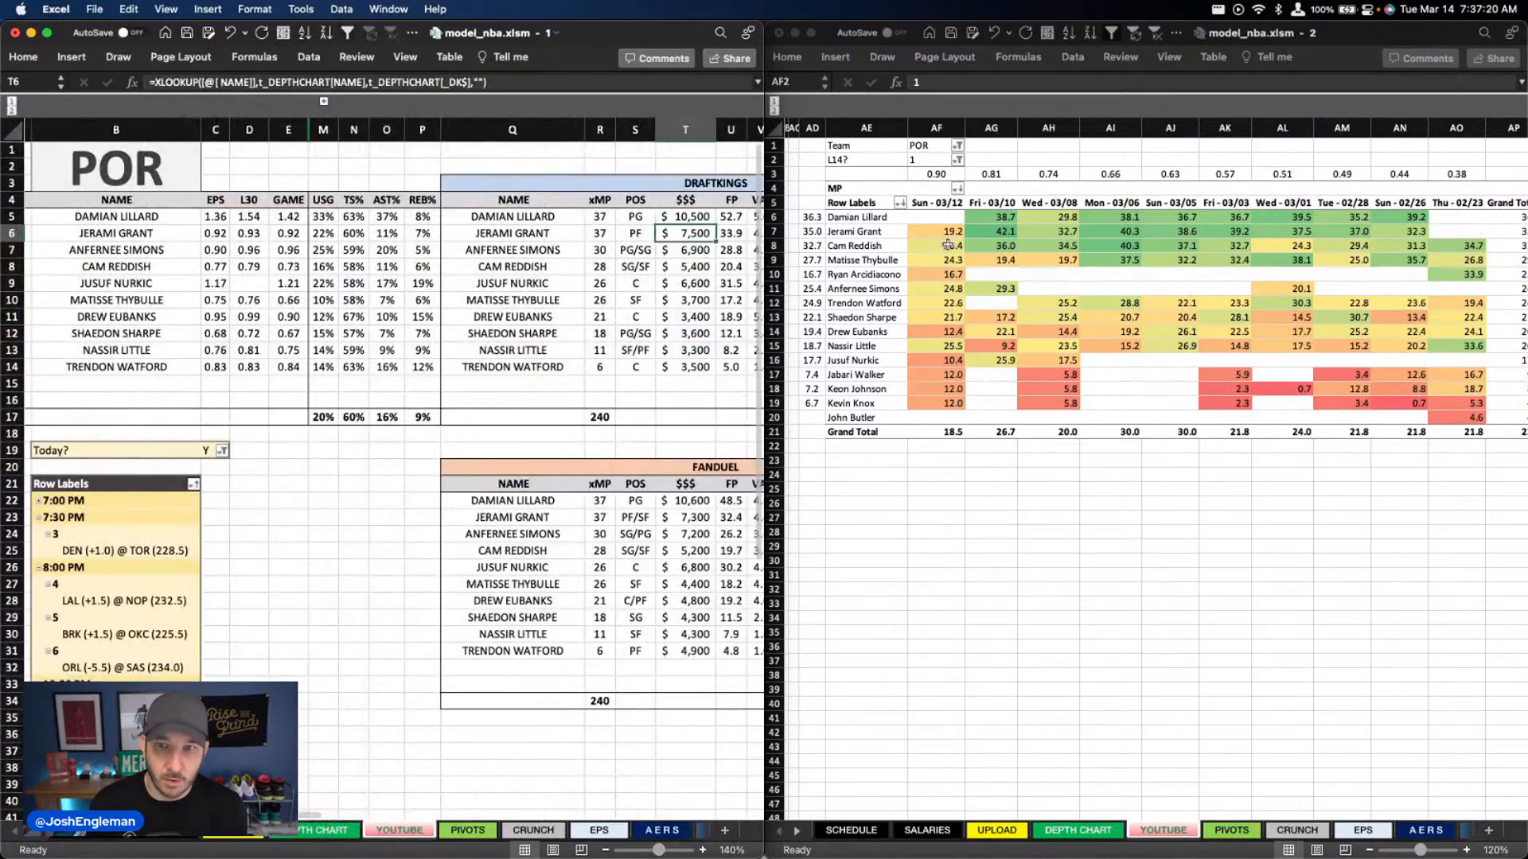
click(931, 147)
text(PHO)
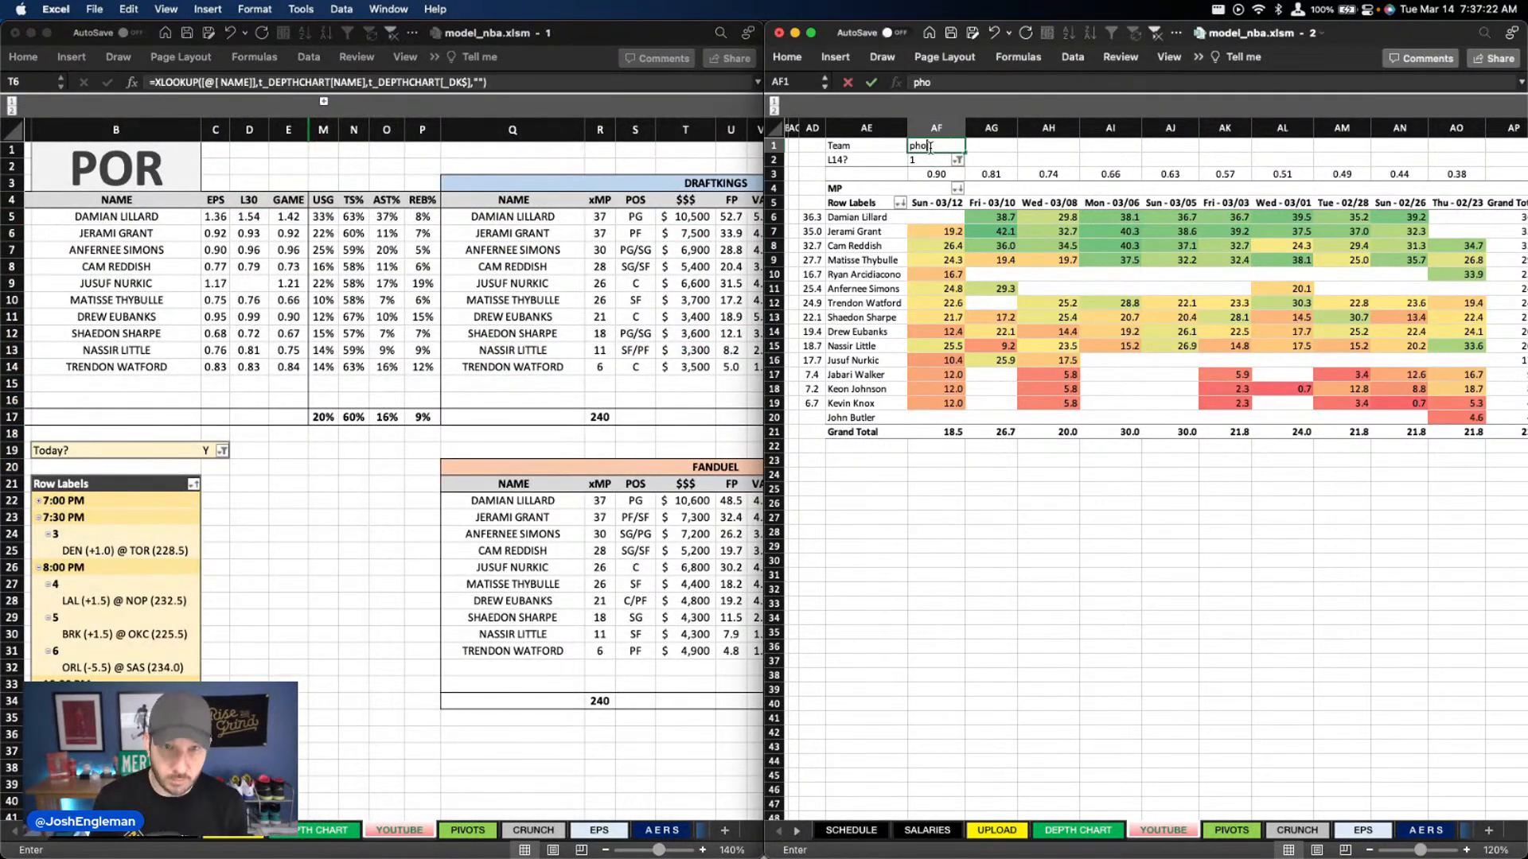
key(Return)
key(super+z)
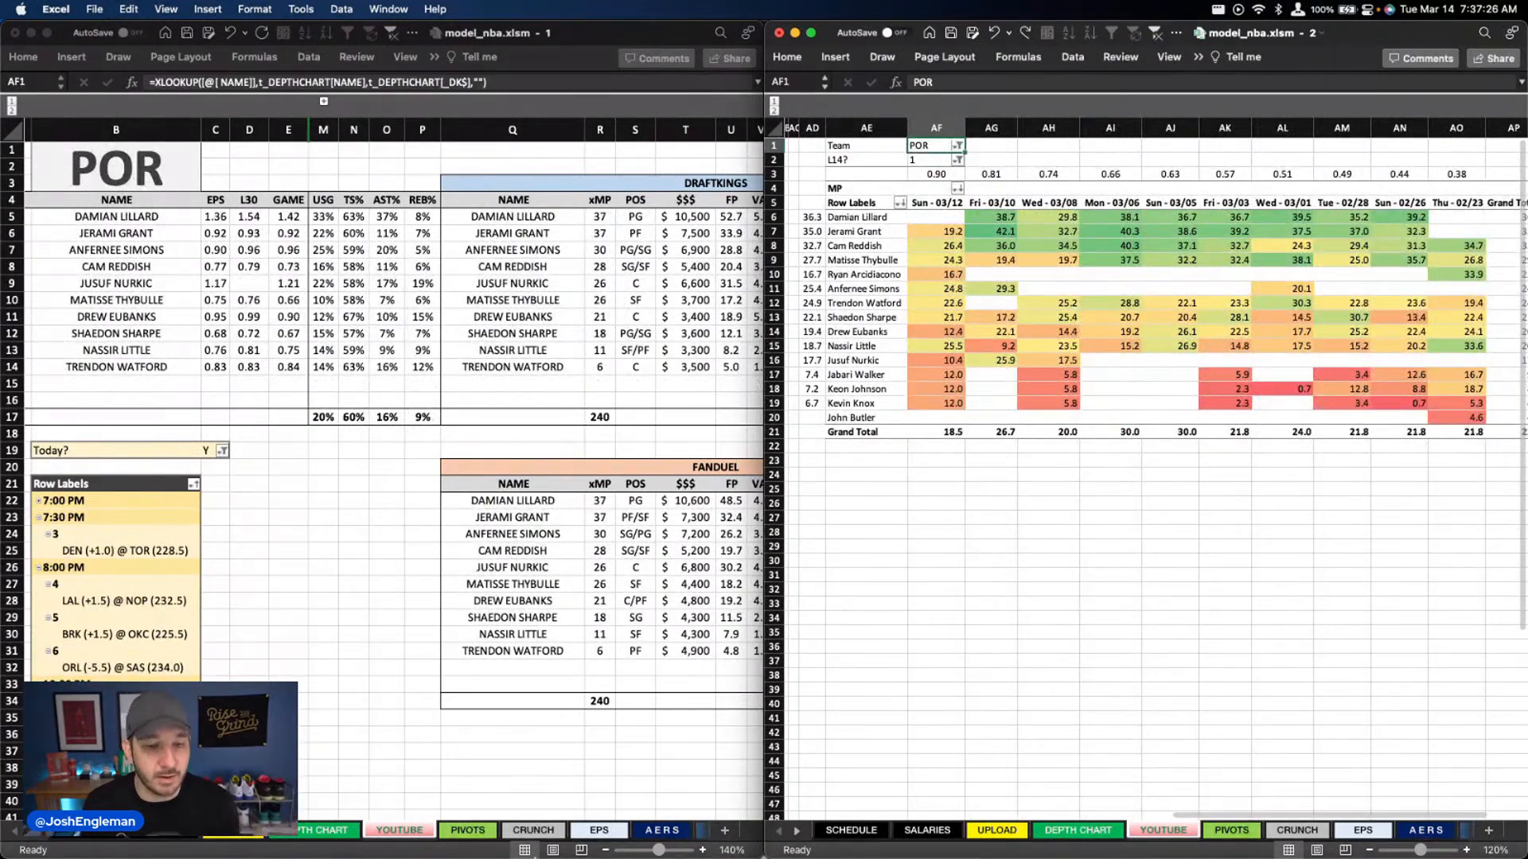
Return to the depth chart and check Portland's minutes against recent games, including Drew Eubanks and Jusuf Nurkic on 03/12
click(311, 832)
click(314, 830)
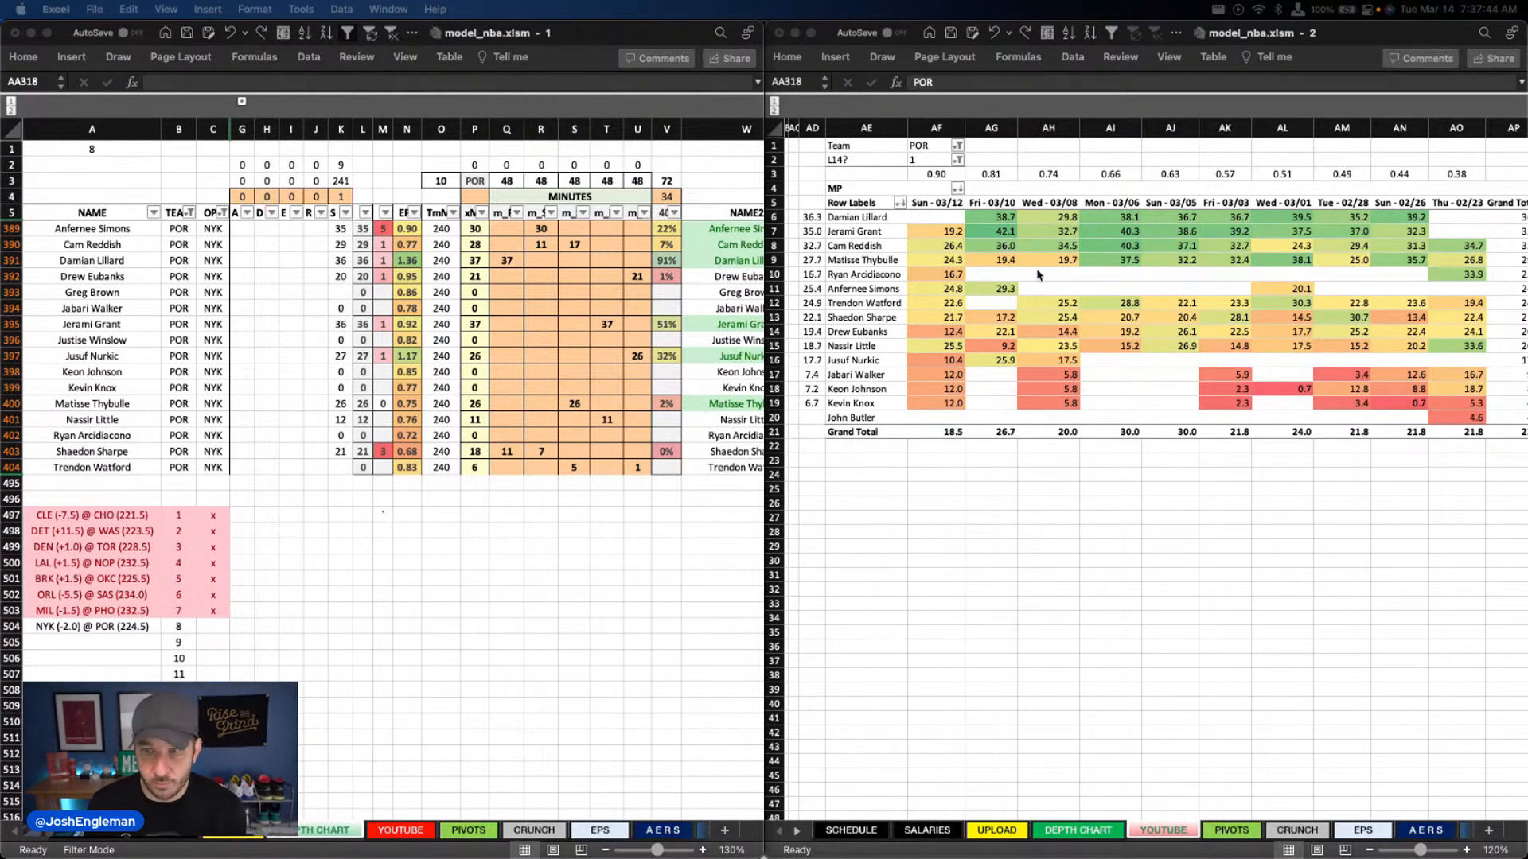
click(1038, 296)
click(504, 265)
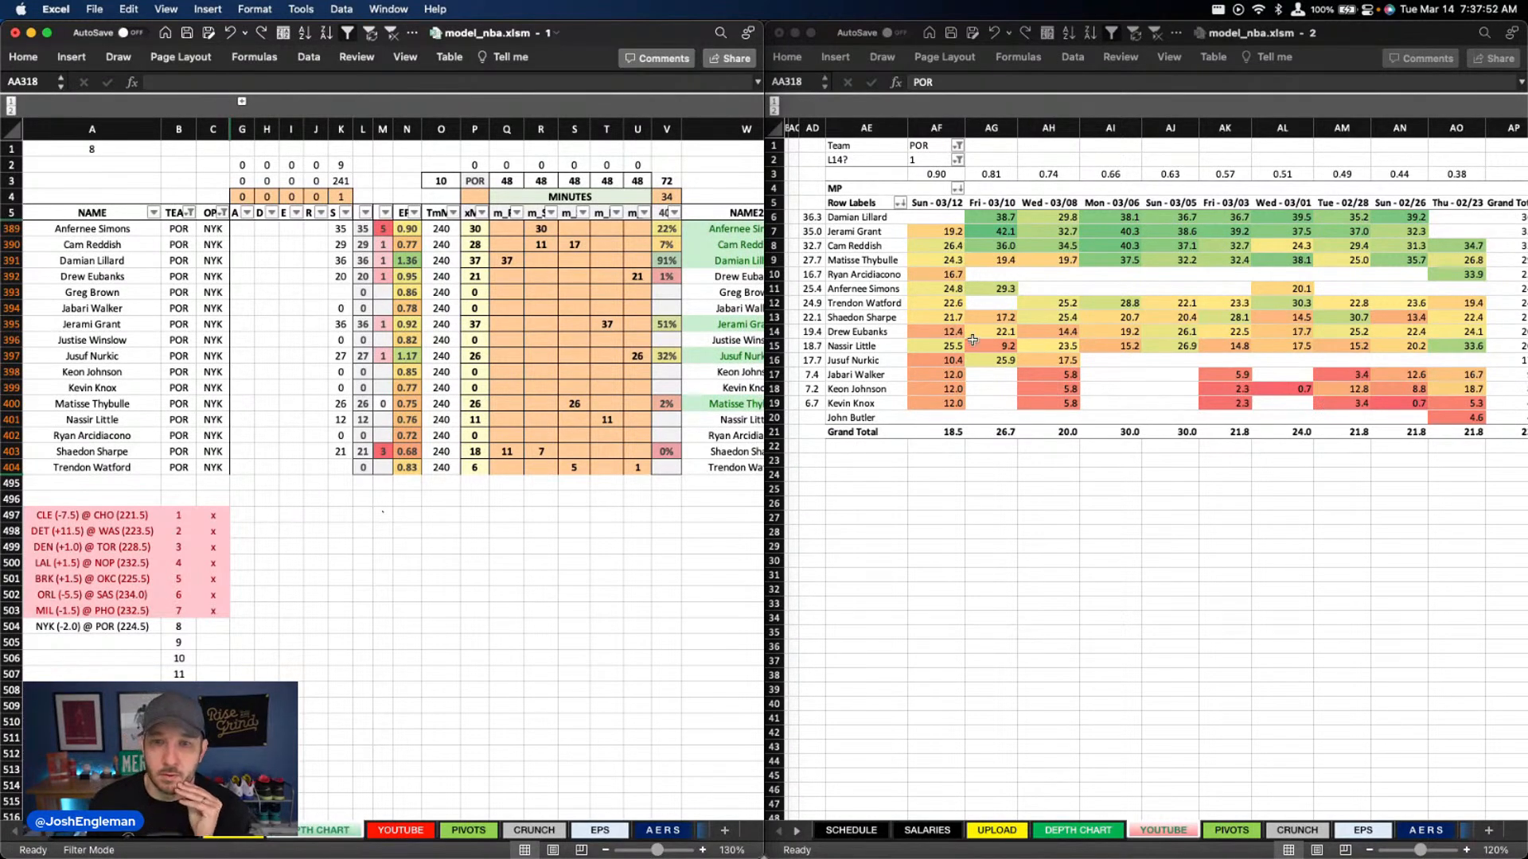
click(1007, 326)
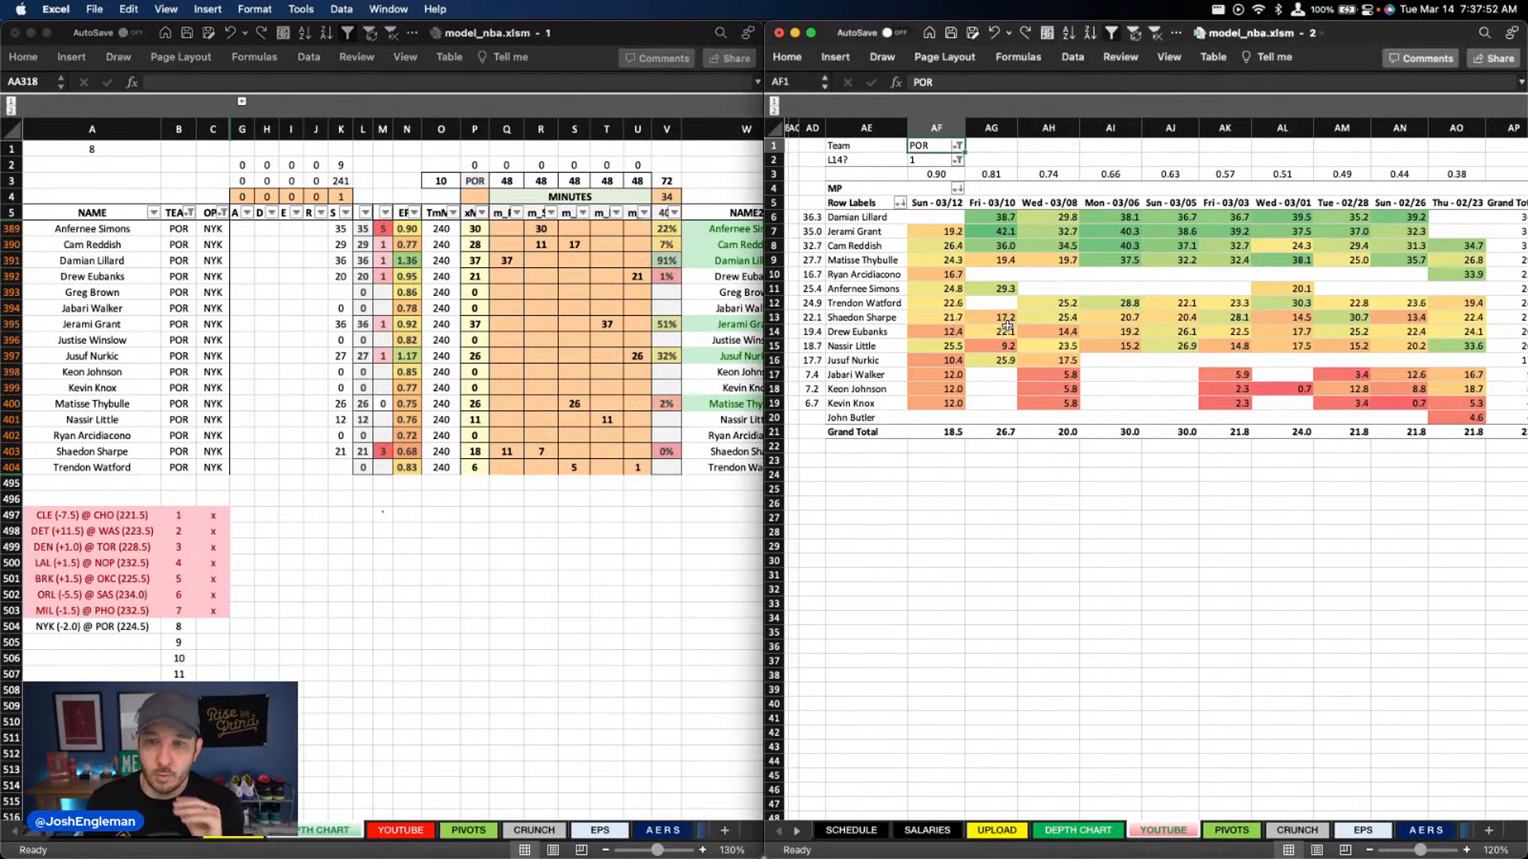
click(954, 335)
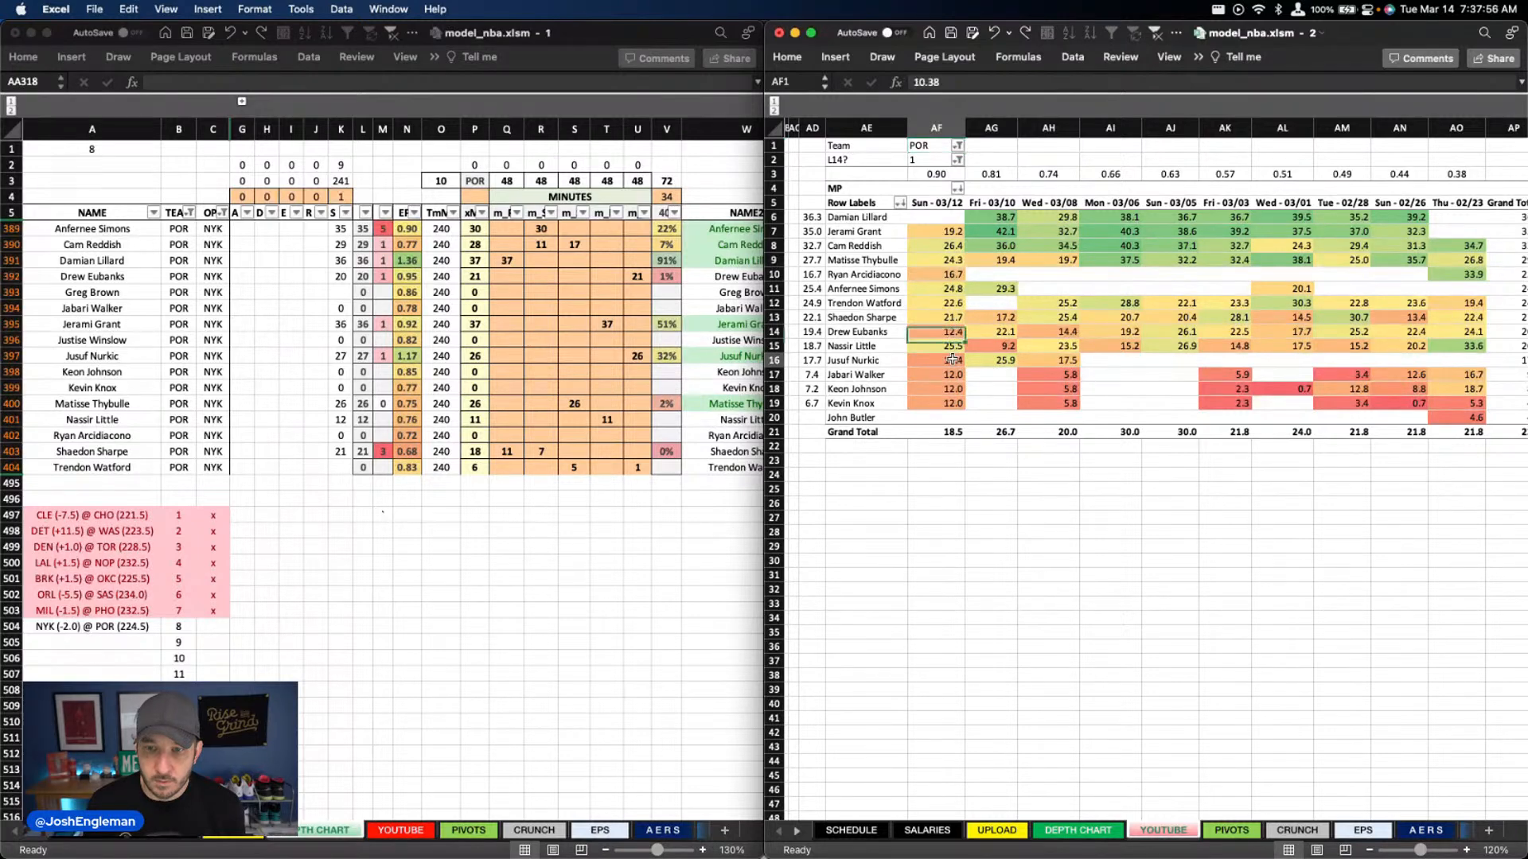
click(955, 359)
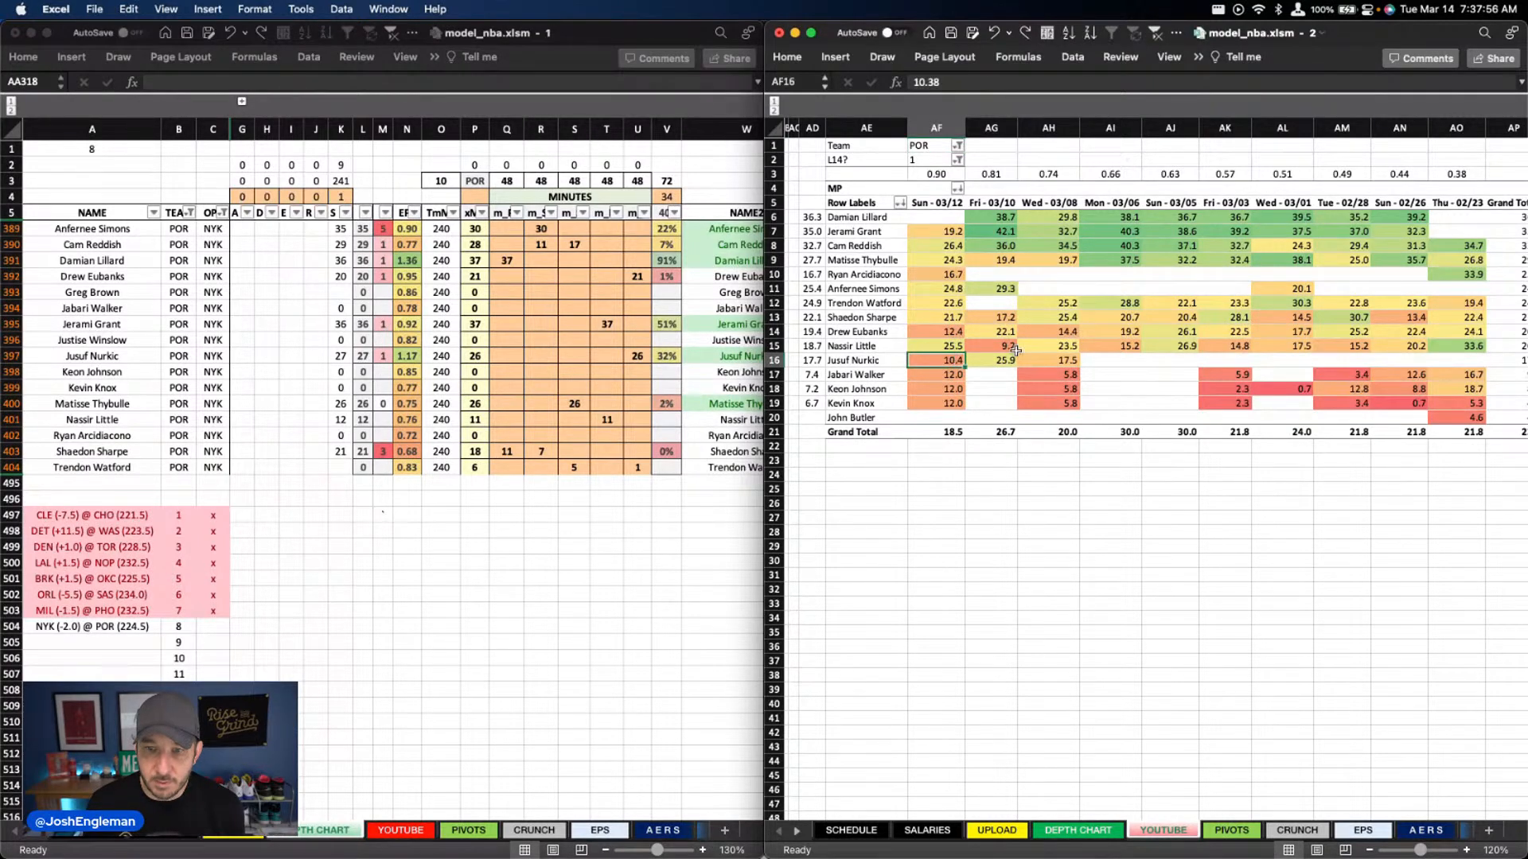
Total the 03/12 minutes of Trendon Watford, Drew Eubanks and Jusuf Nurkic in the pivot and compare them with Portland's depth chart minutes
super+click(952, 303)
super+click(959, 332)
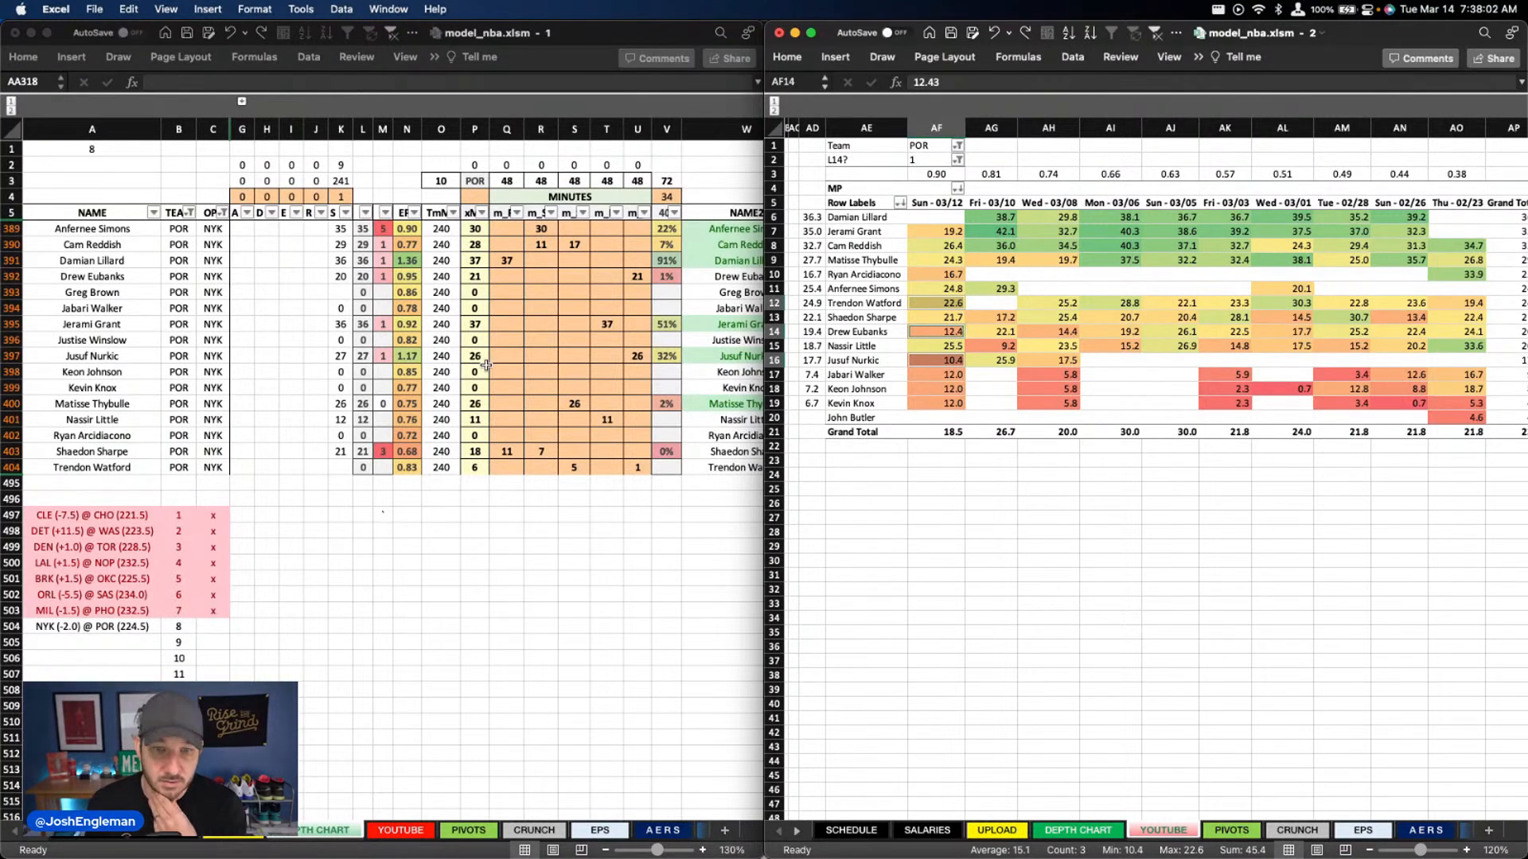
click(547, 353)
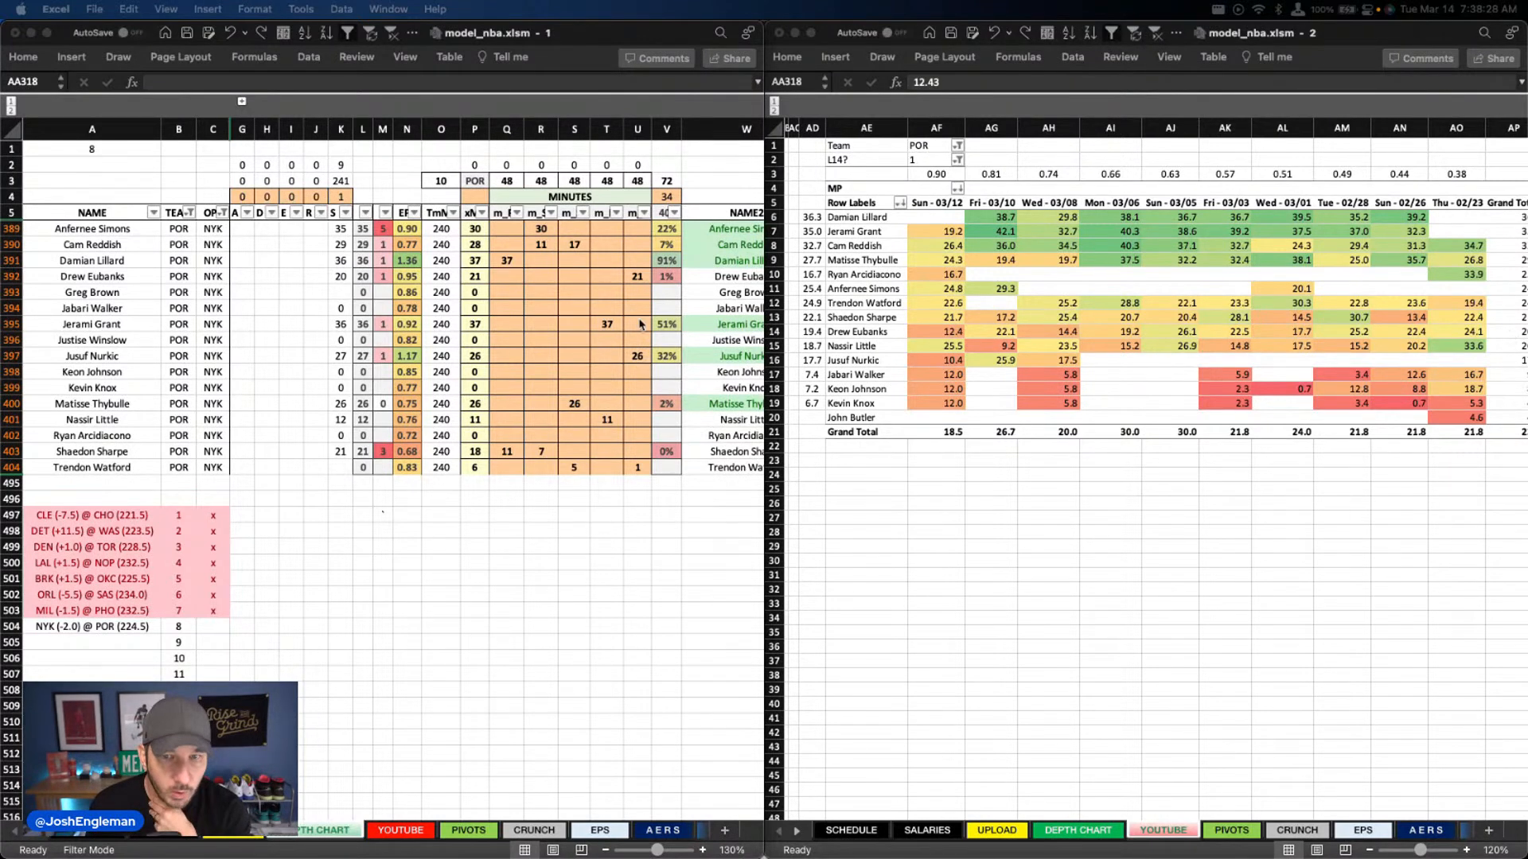
click(644, 271)
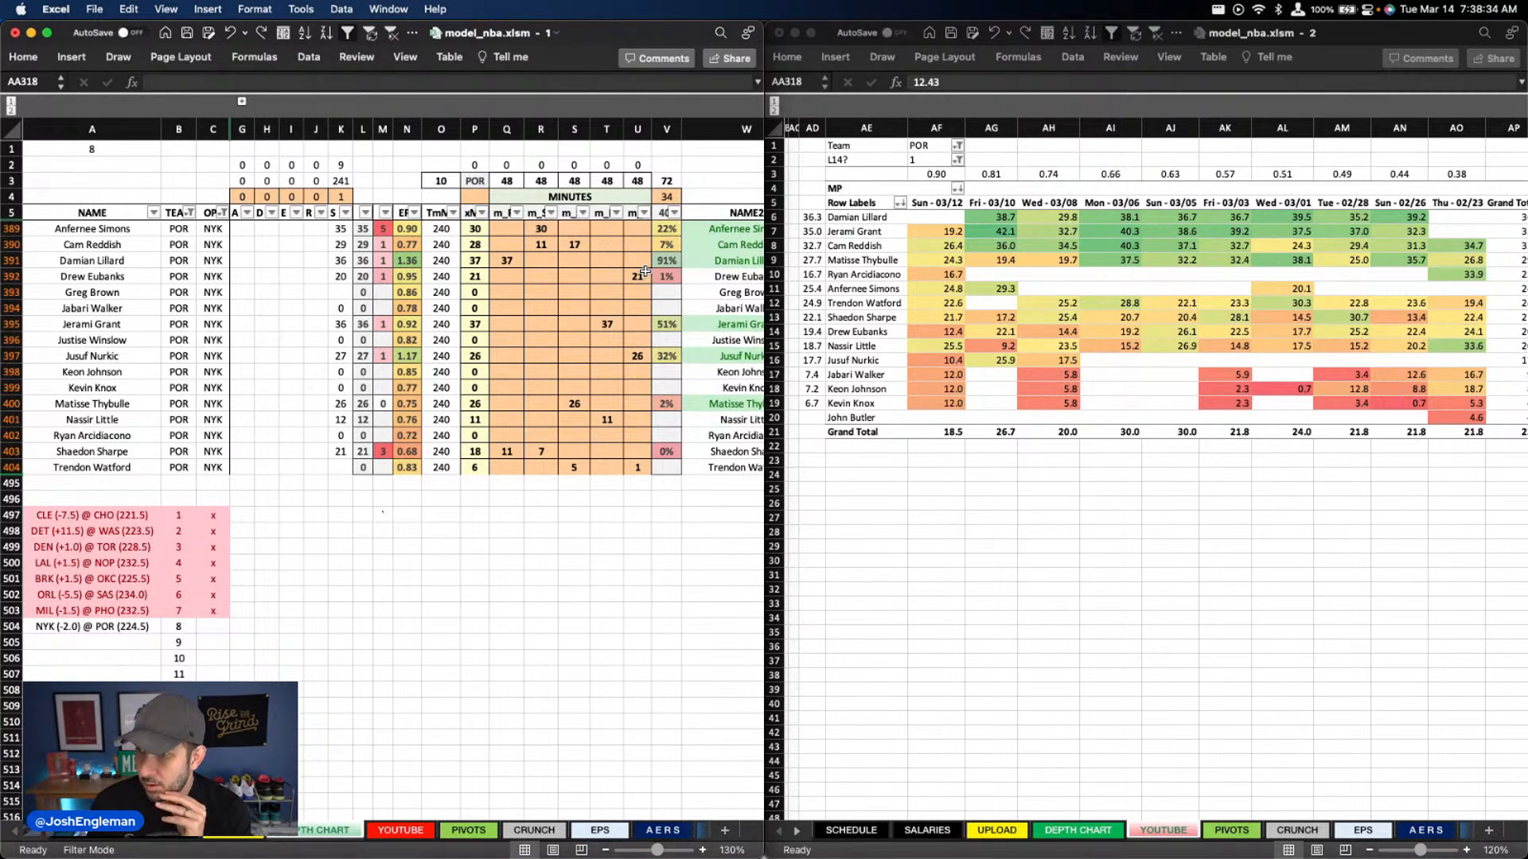
click(441, 355)
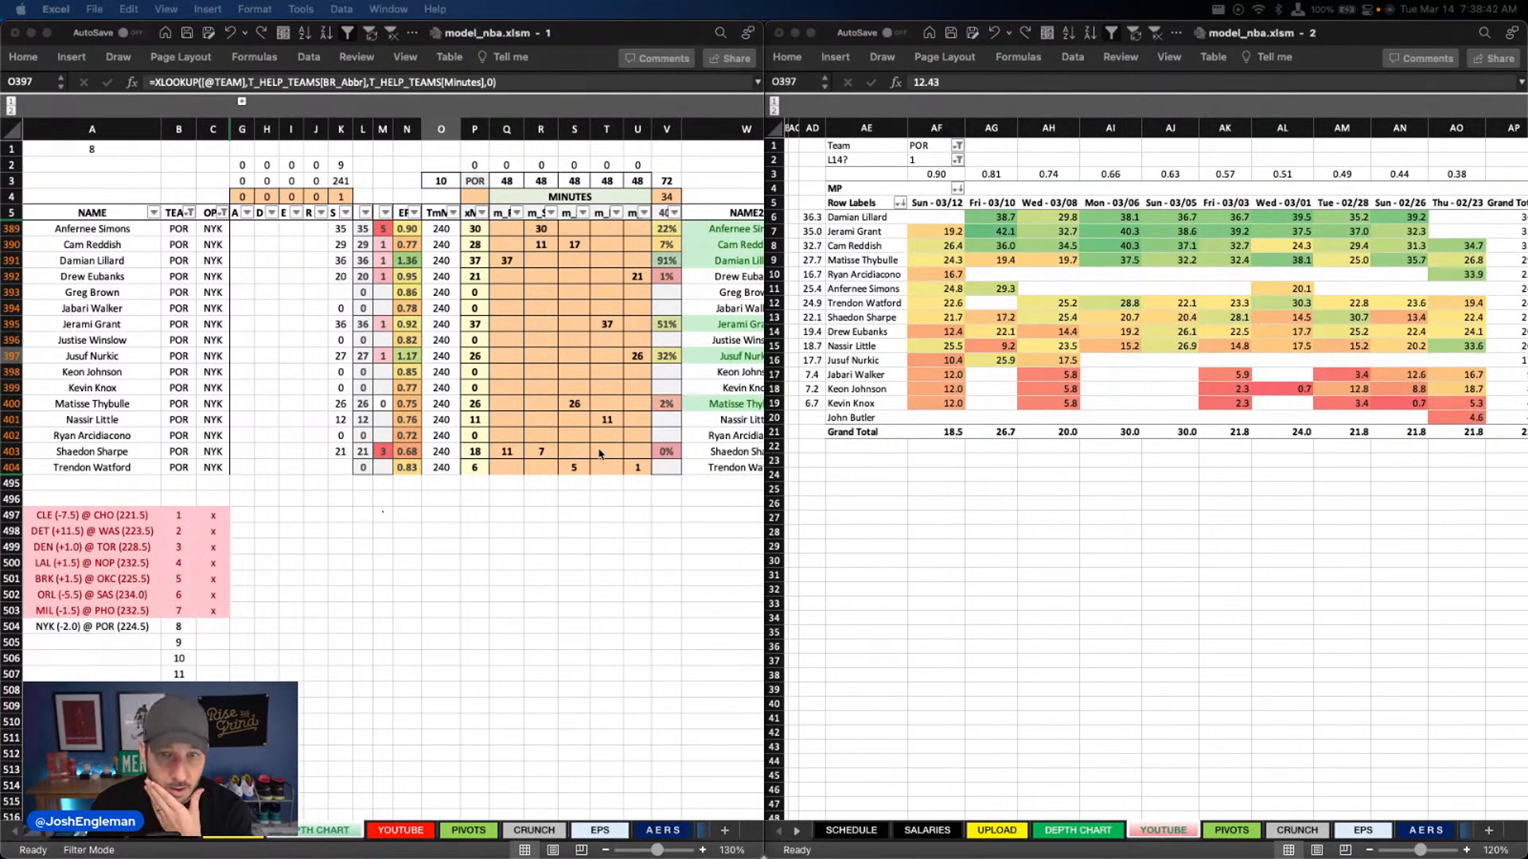
click(541, 370)
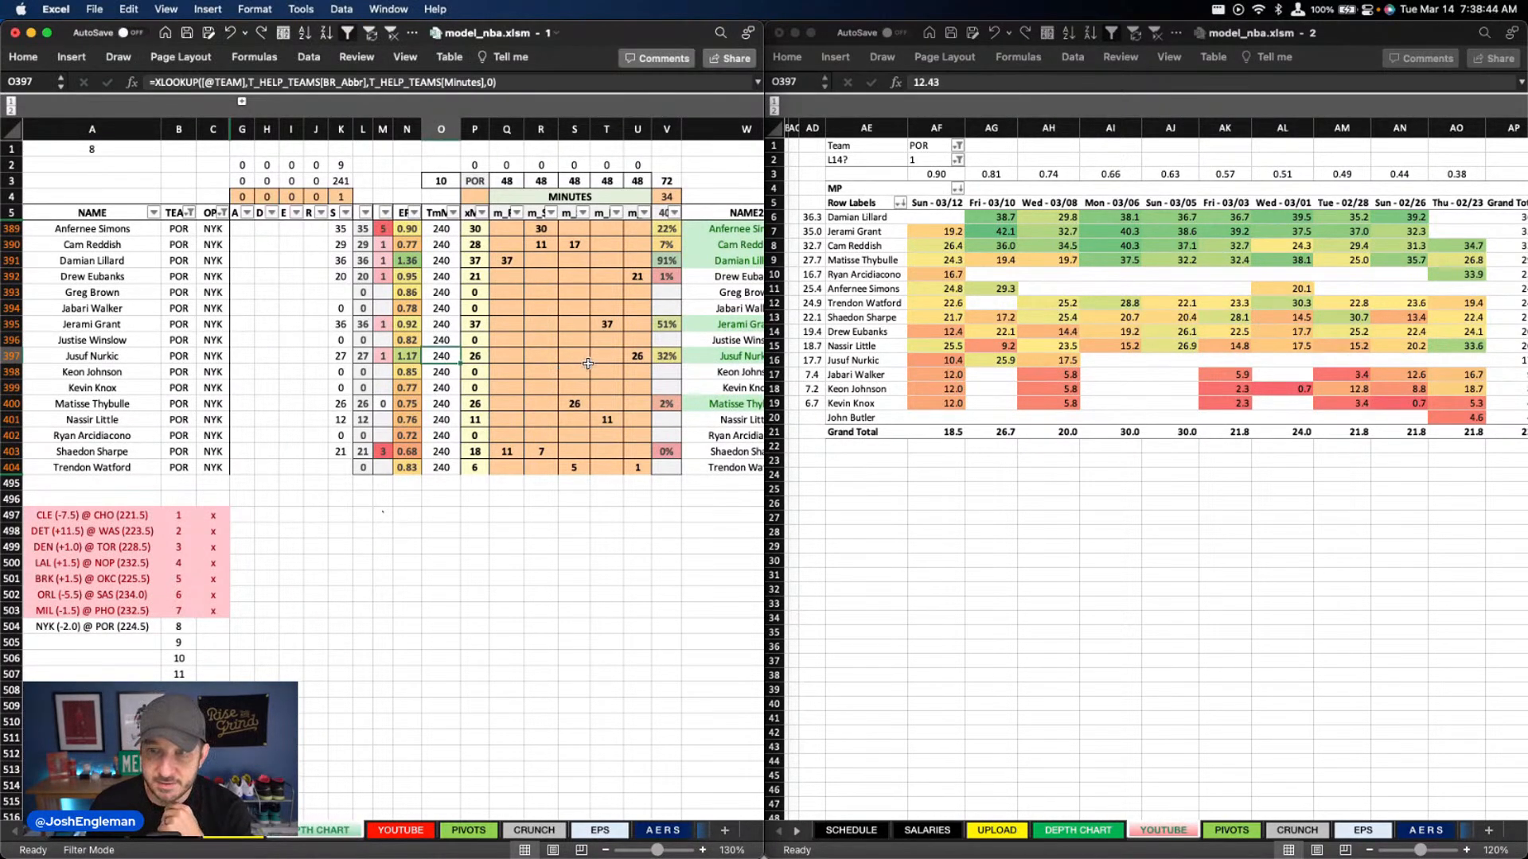
Set the center minutes to 24 for Jusuf Nurkic and 18 for Drew Eubanks in the depth chart
click(639, 357)
text(24)
key(Return)
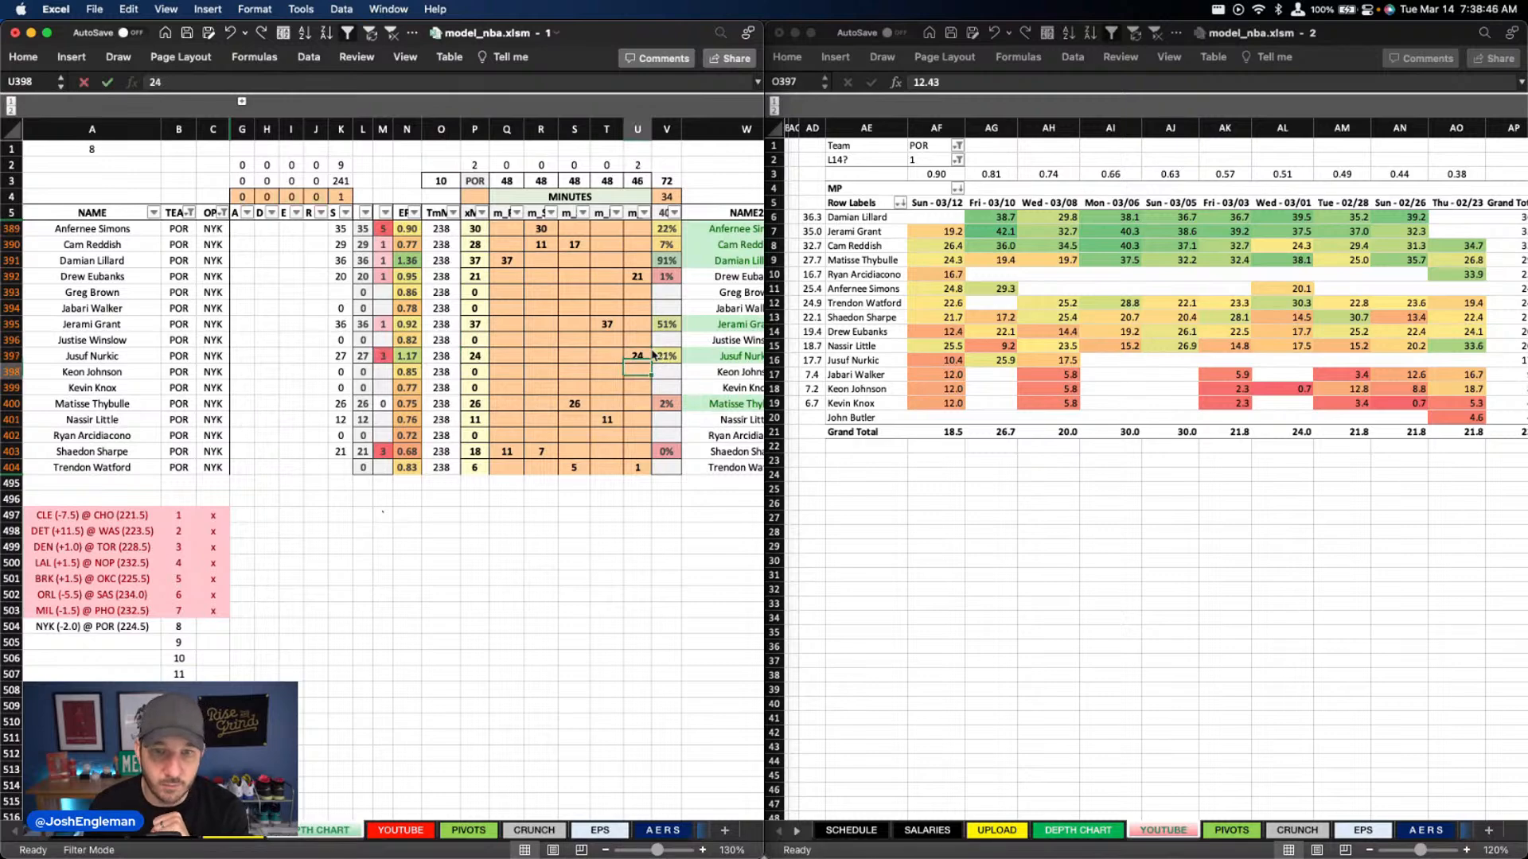
key(Up)
key(Up)
key(Up)
key(Up)
key(Up)
key(Up)
text(18)
key(Return)
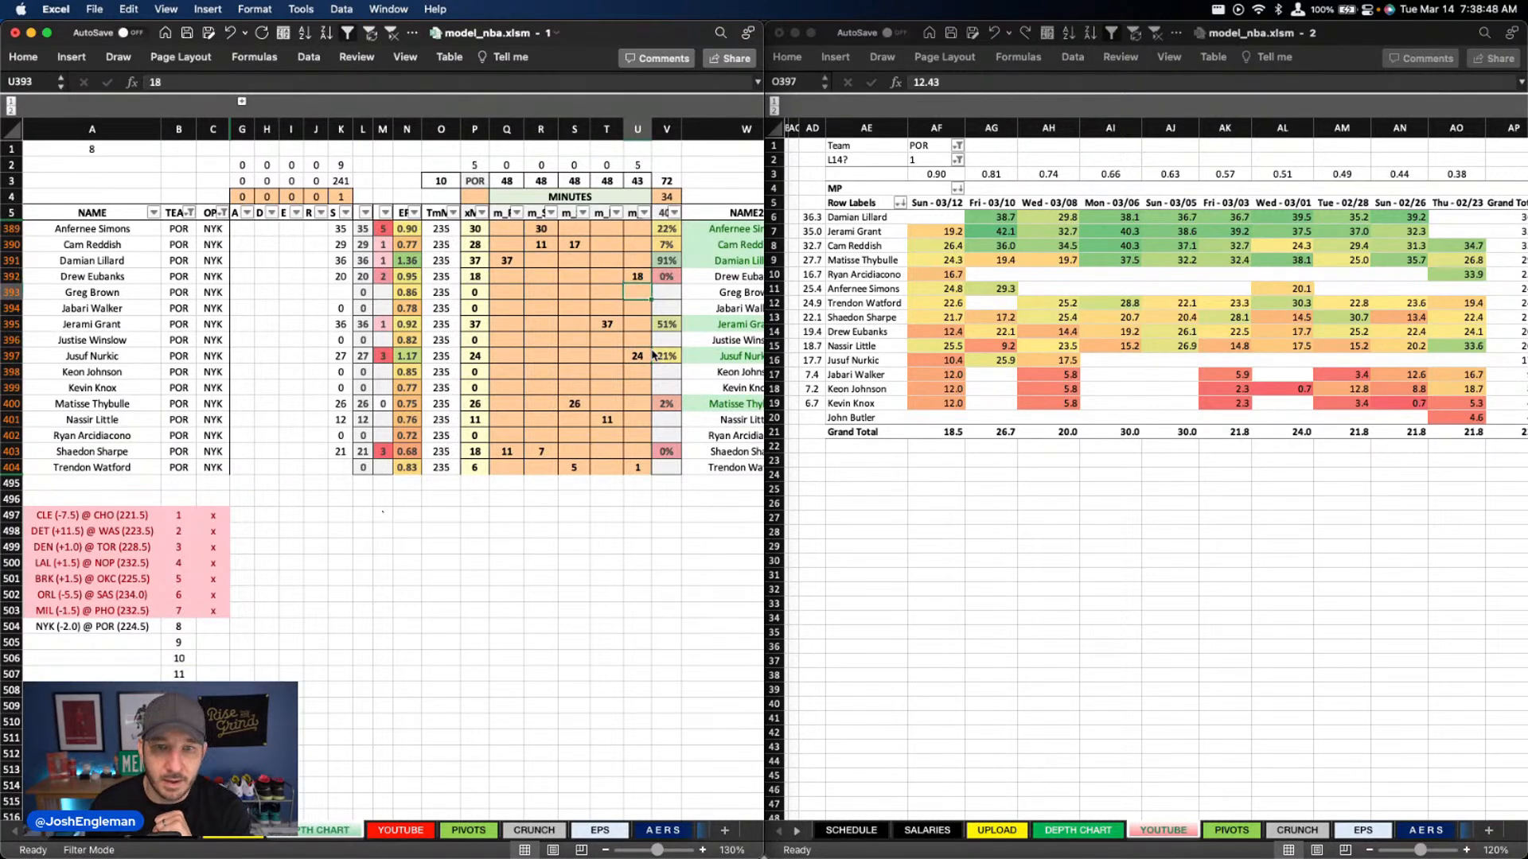
Clear Trendon Watford's small forward minutes and set his center minutes to 11
click(586, 469)
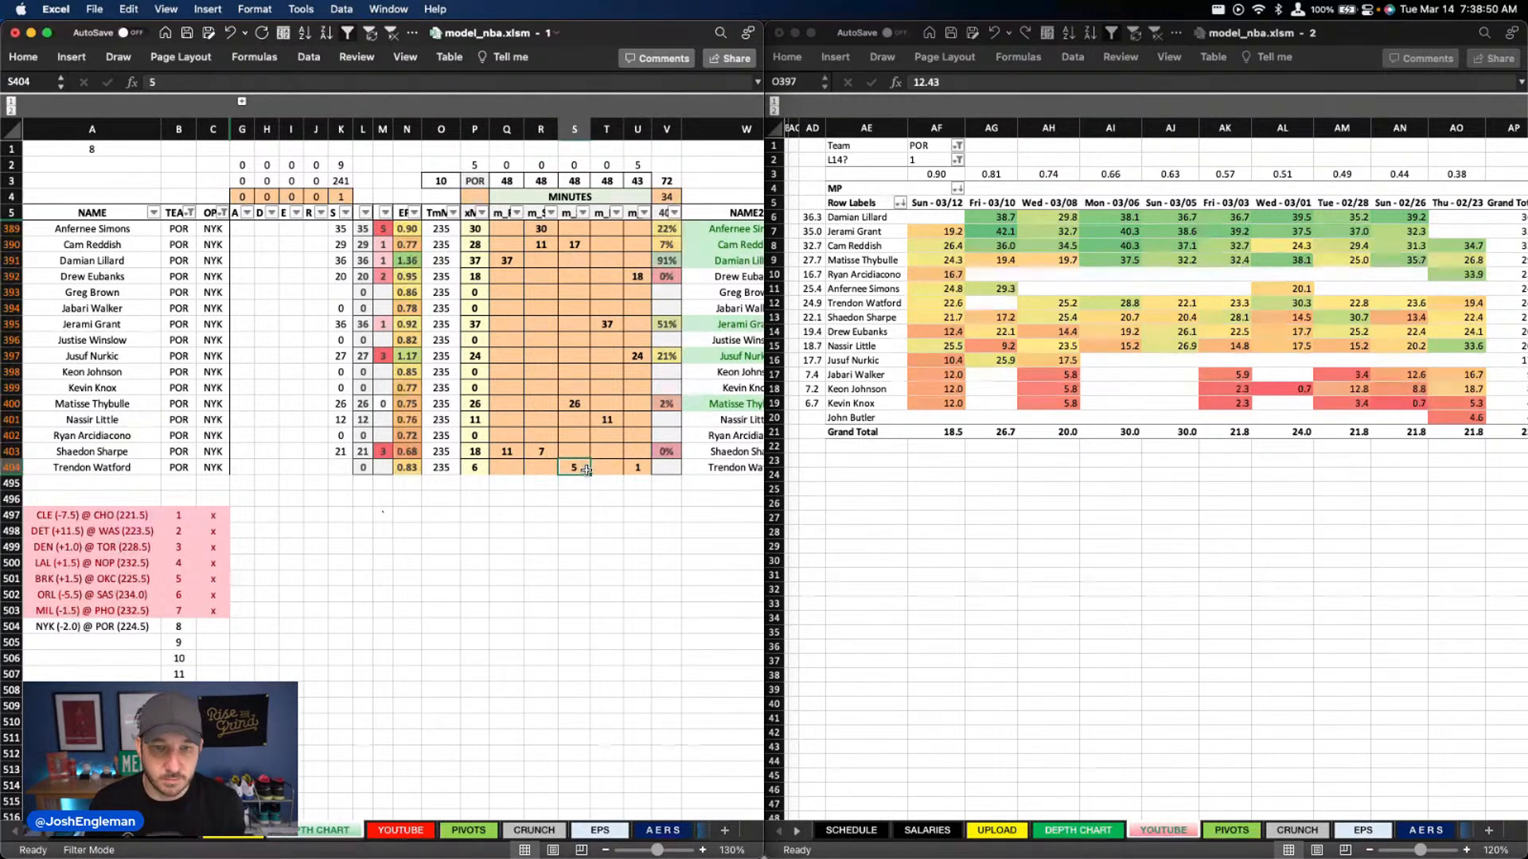
key(Delete)
key(Right)
key(Right)
key(Delete)
text(11)
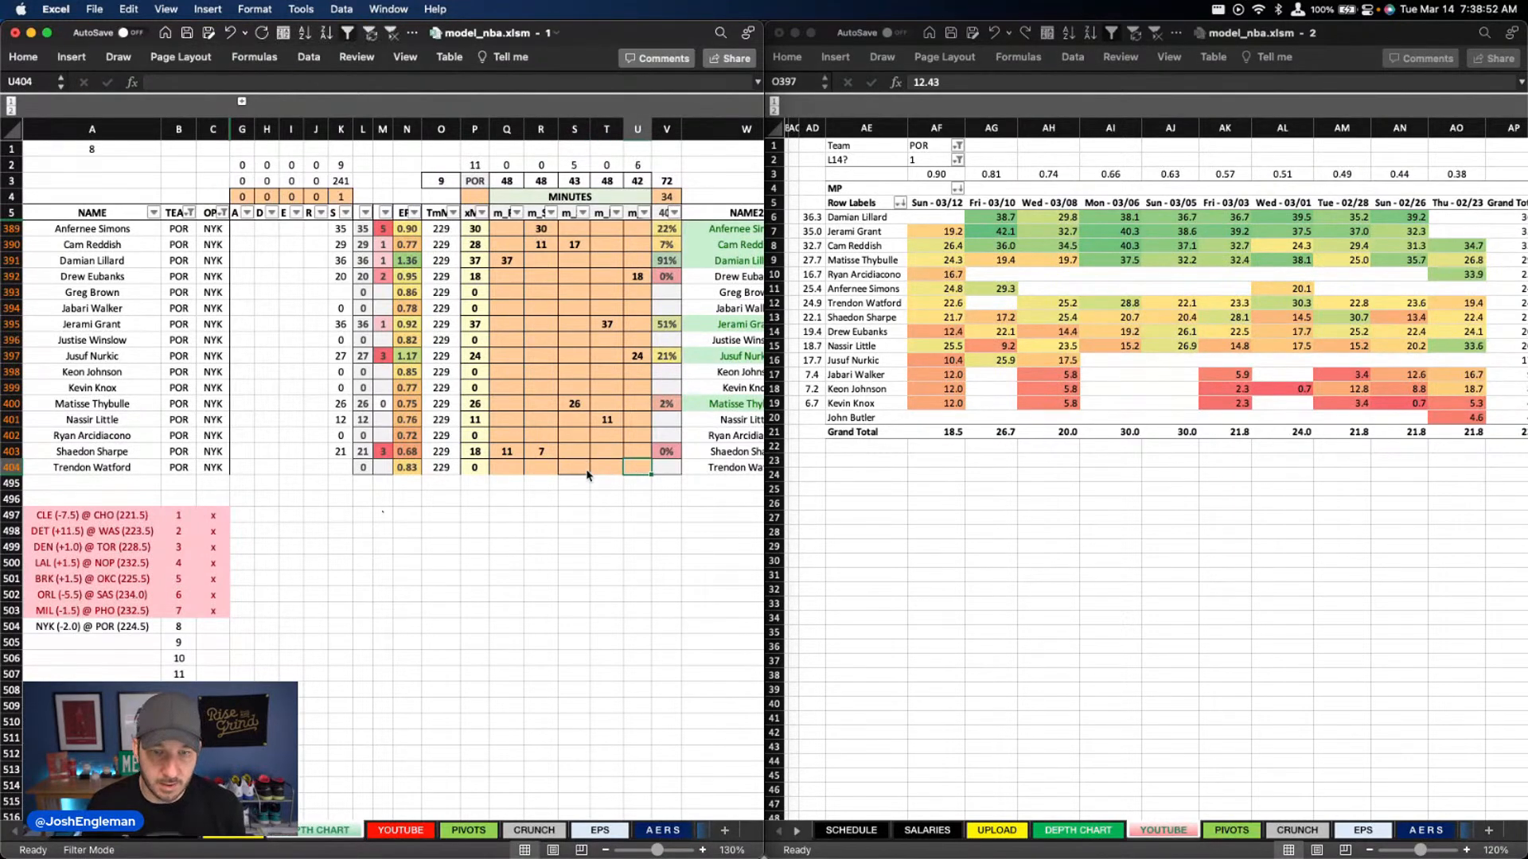
click(587, 481)
Review Portland's usage rates on the depth chart and its DraftKings and FanDuel projections on the YOUTUBE sheet
scroll(593, 457, right, 1)
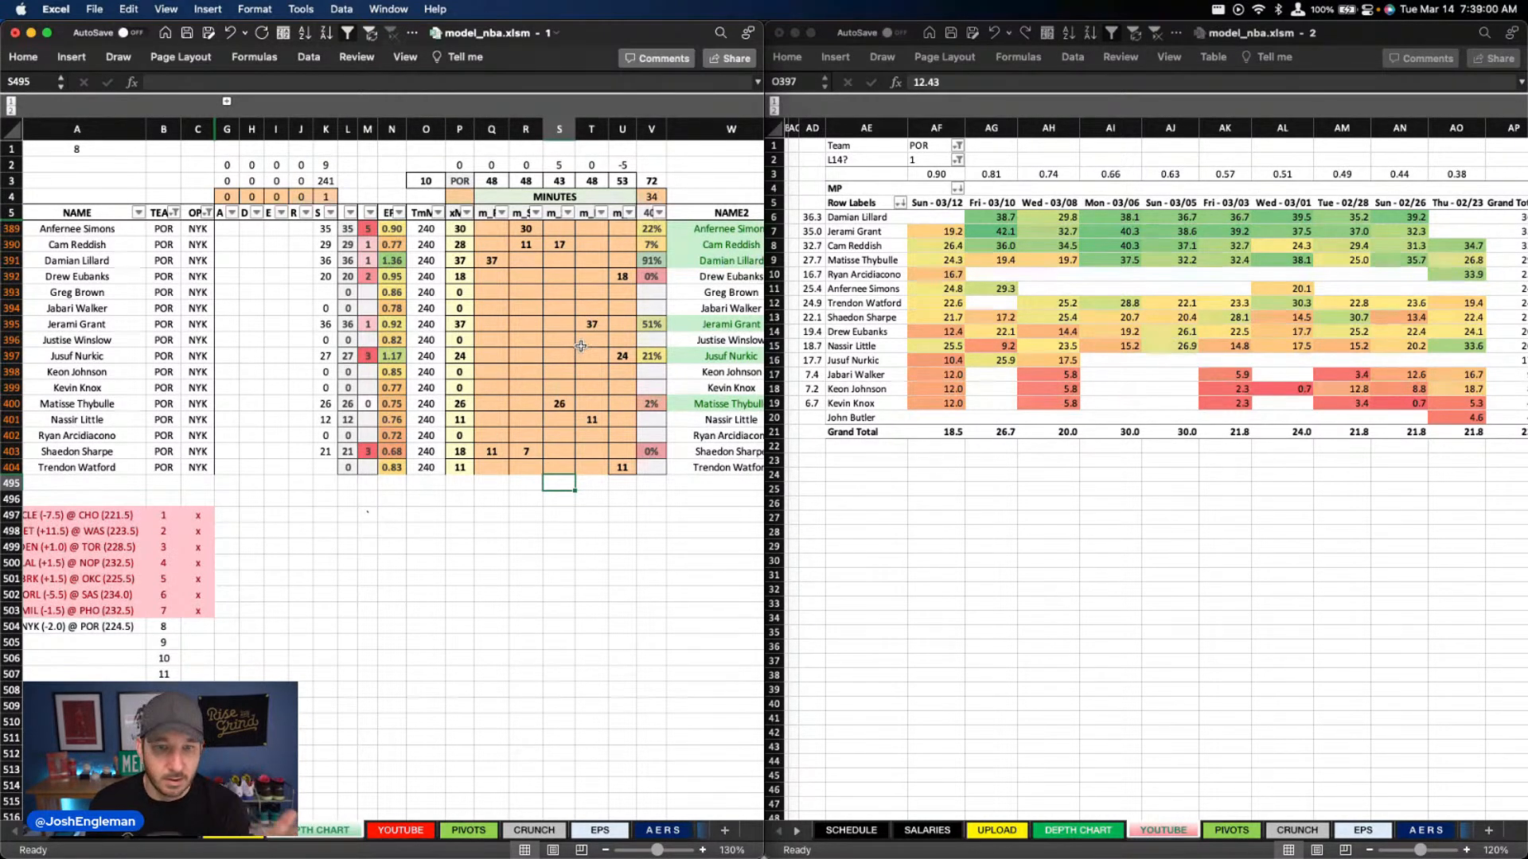
scroll(578, 396, right, 1)
scroll(579, 395, right, 8)
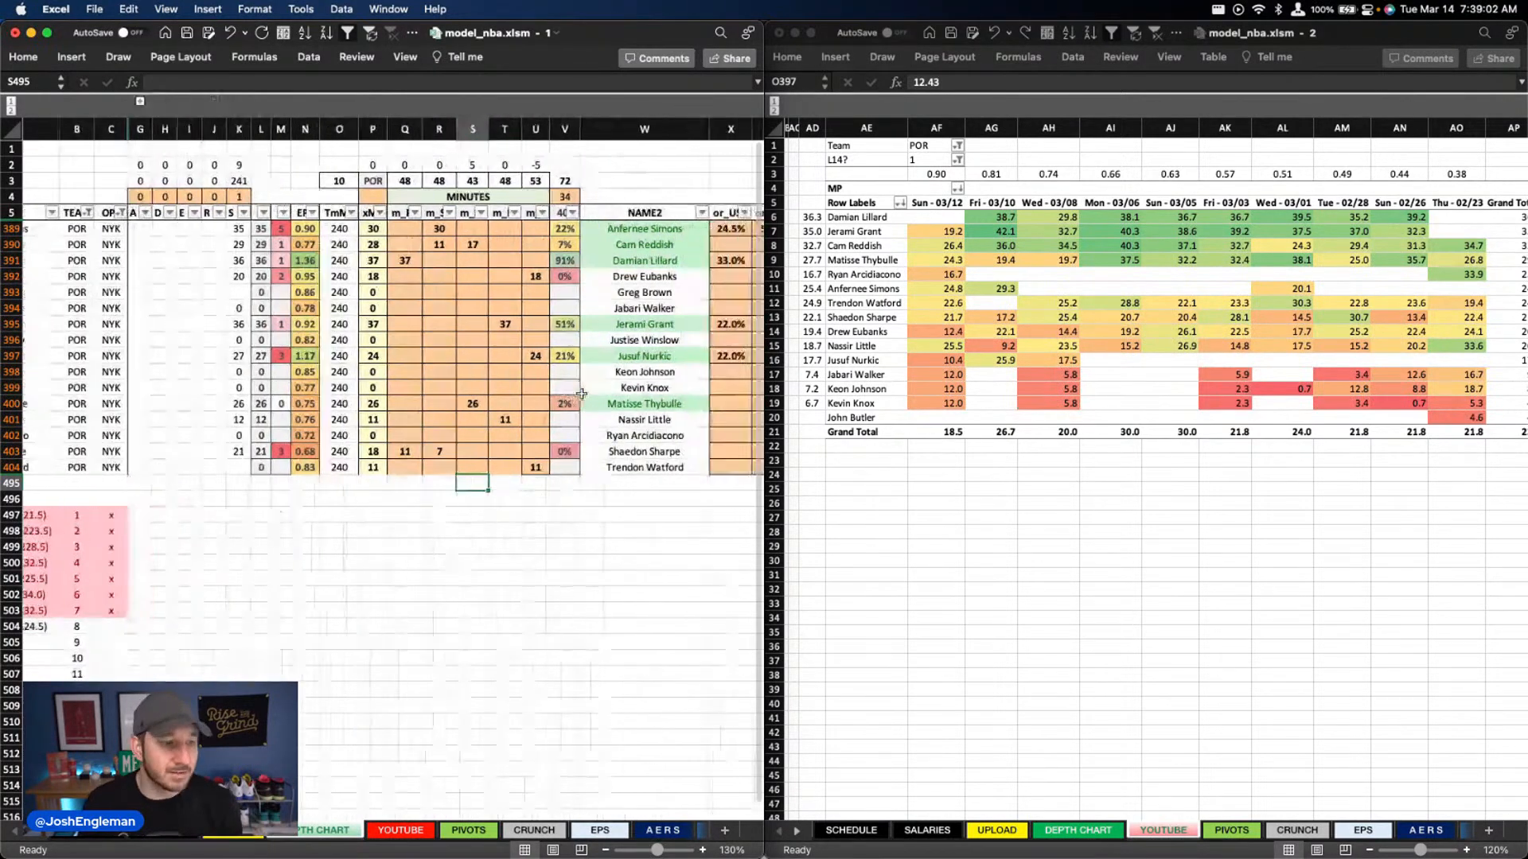
scroll(581, 393, right, 4)
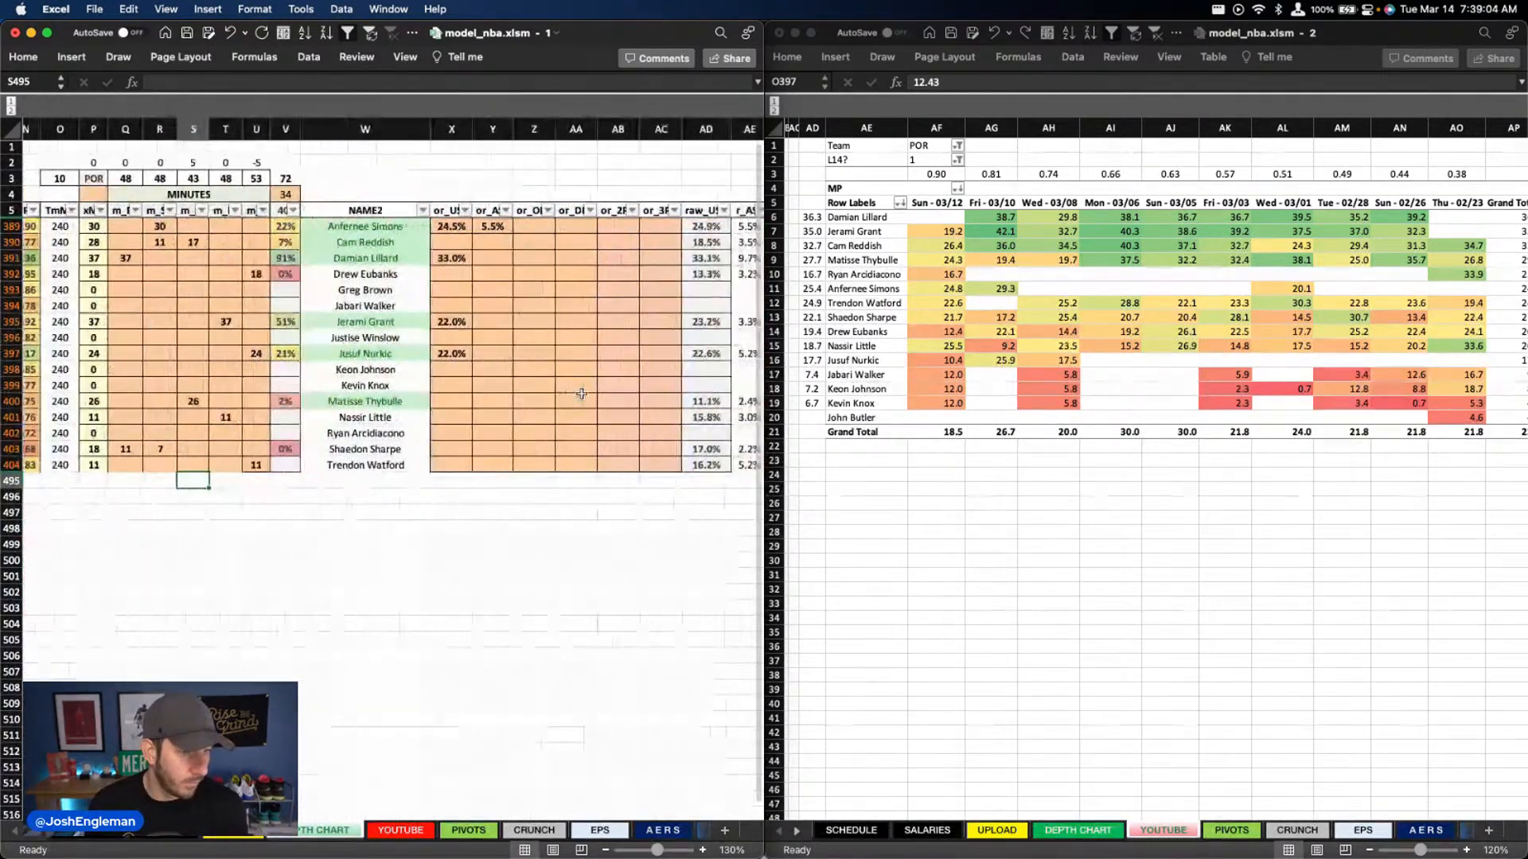
scroll(582, 394, right, 2)
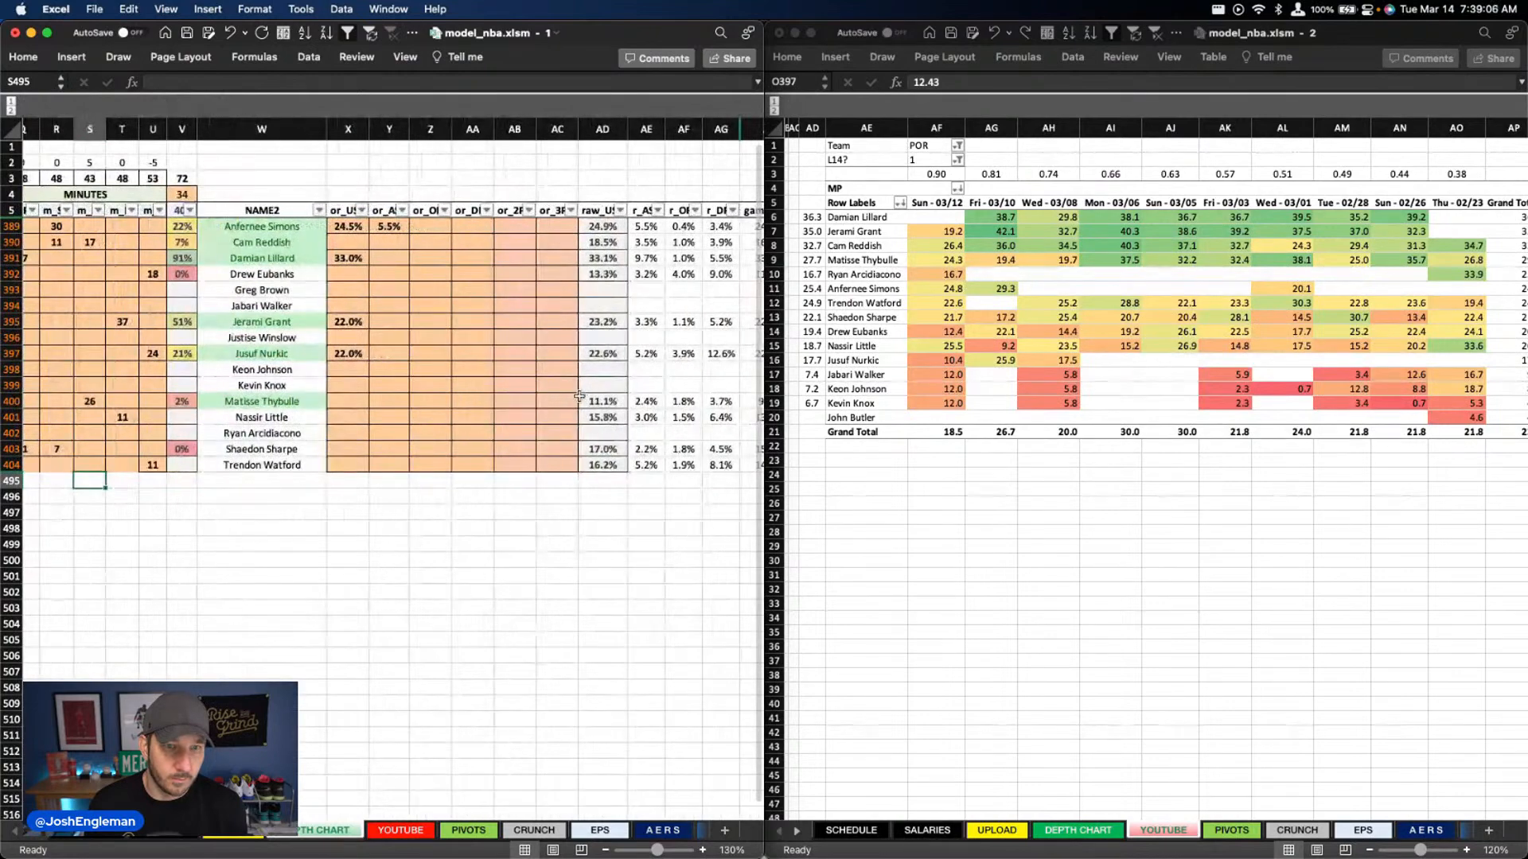
click(396, 830)
scroll(496, 569, right, 6)
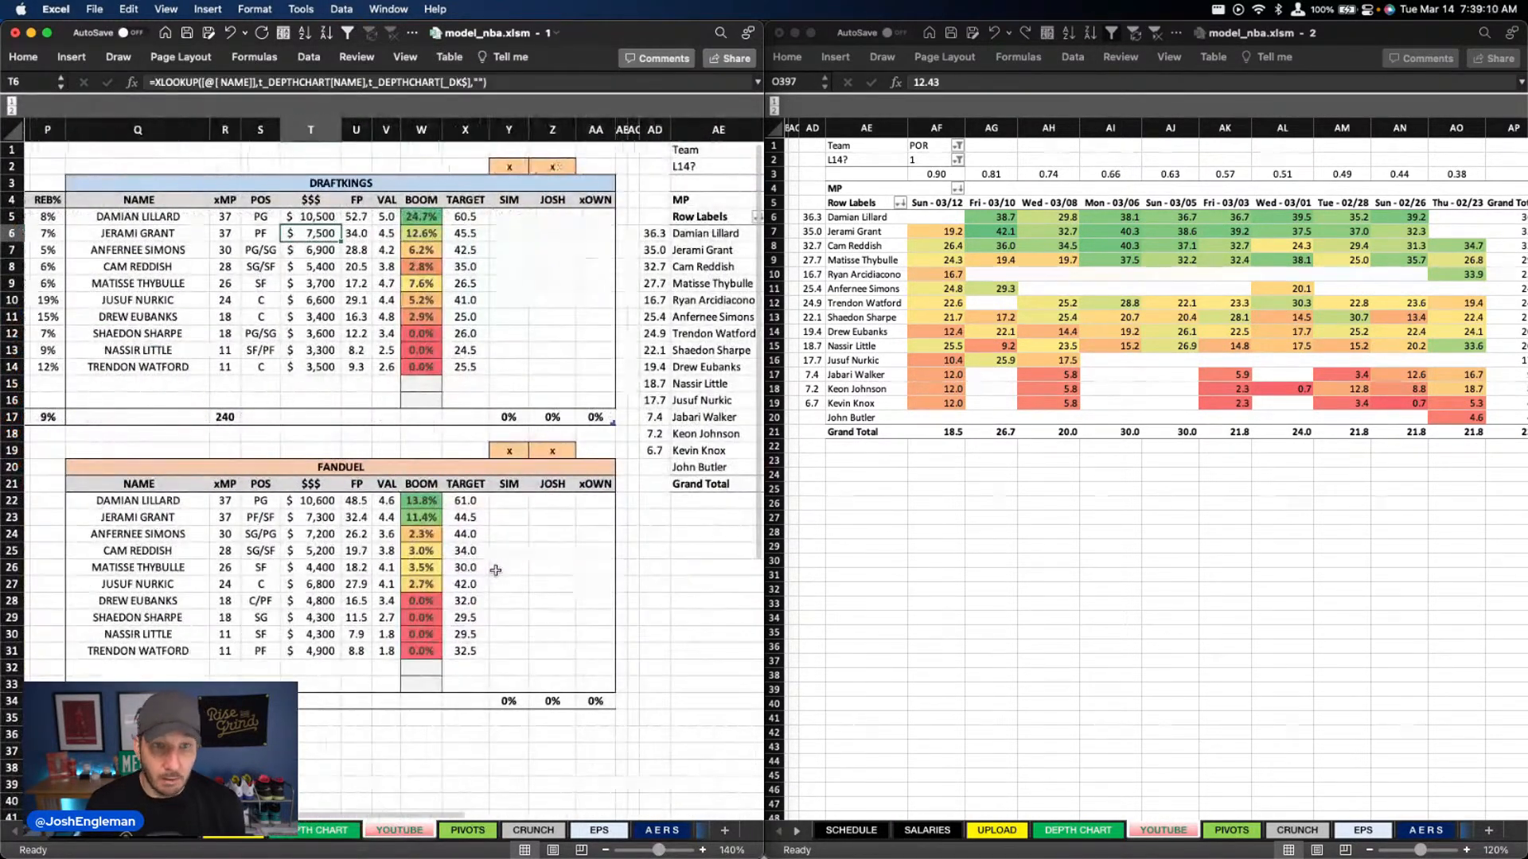
scroll(496, 569, left, 1)
click(391, 432)
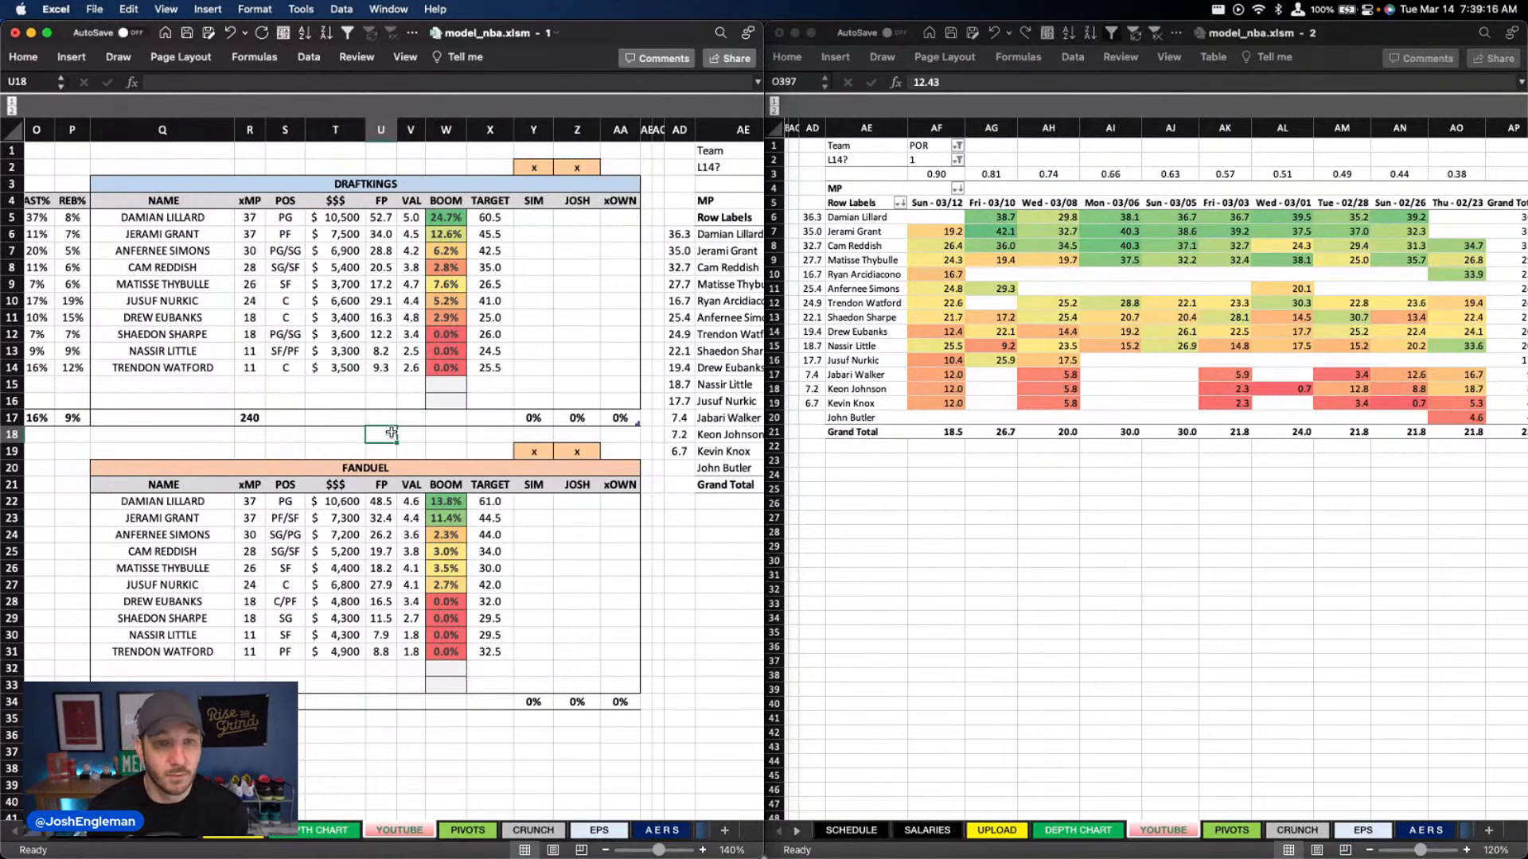
scroll(391, 433, down, 1)
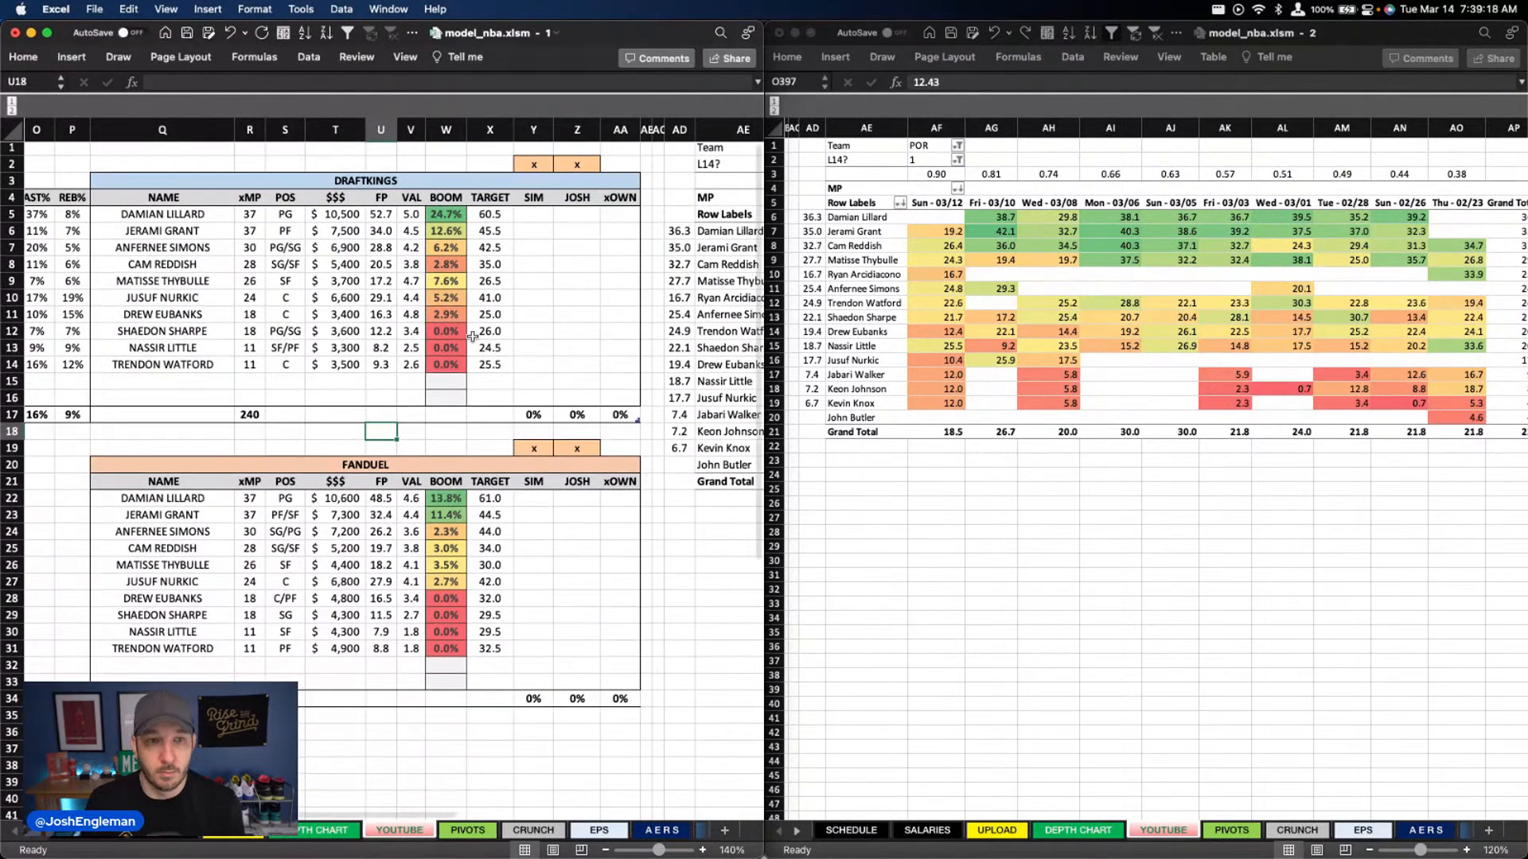
scroll(529, 294, up, 1)
Try PHO as the Team filter of the game-by-game minutes pivot, and undo the change
click(917, 143)
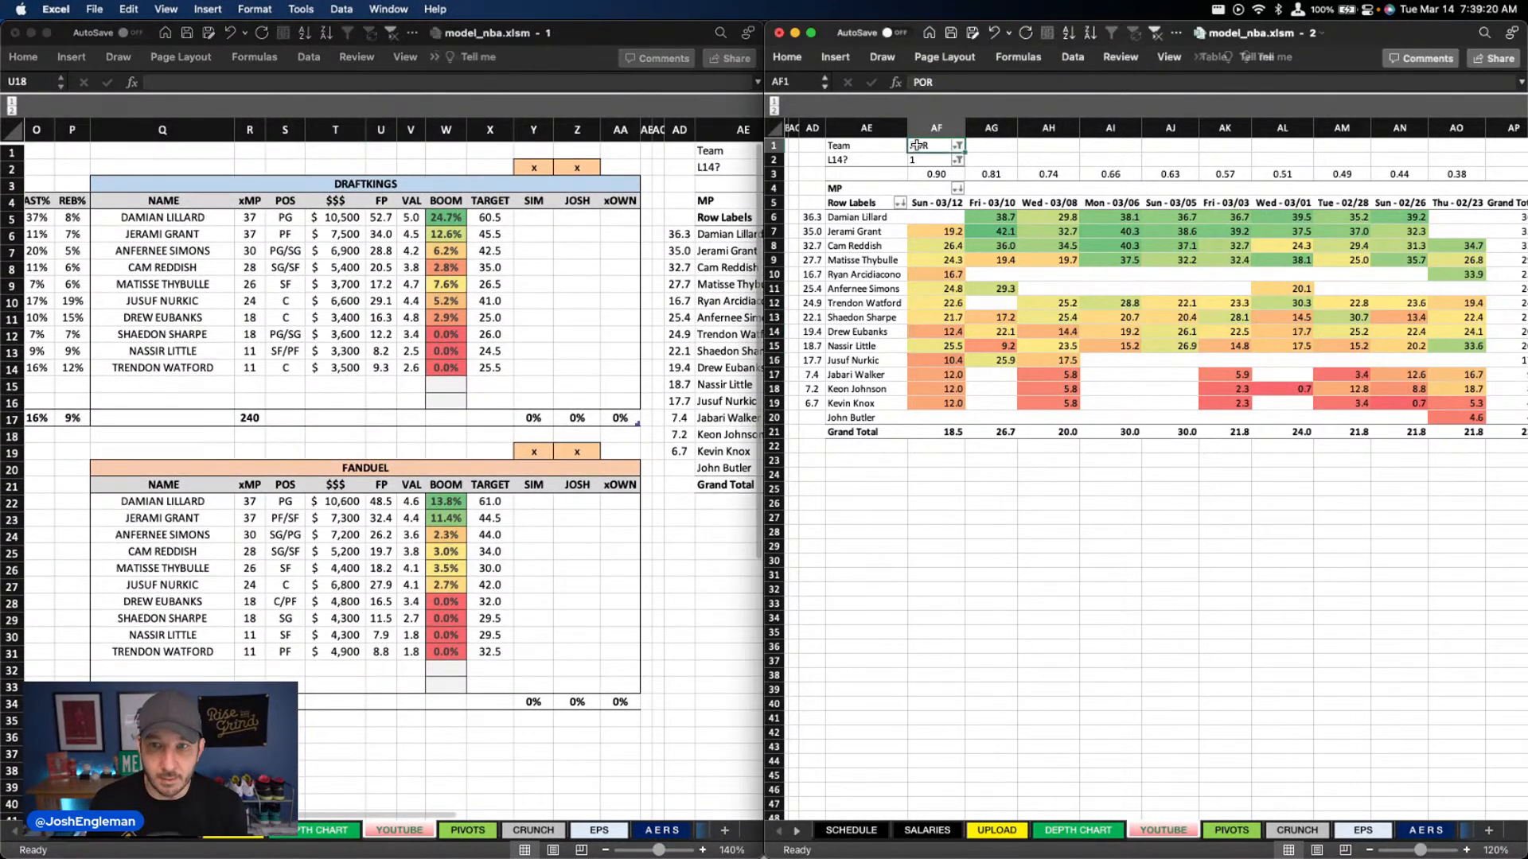
text(PHO)
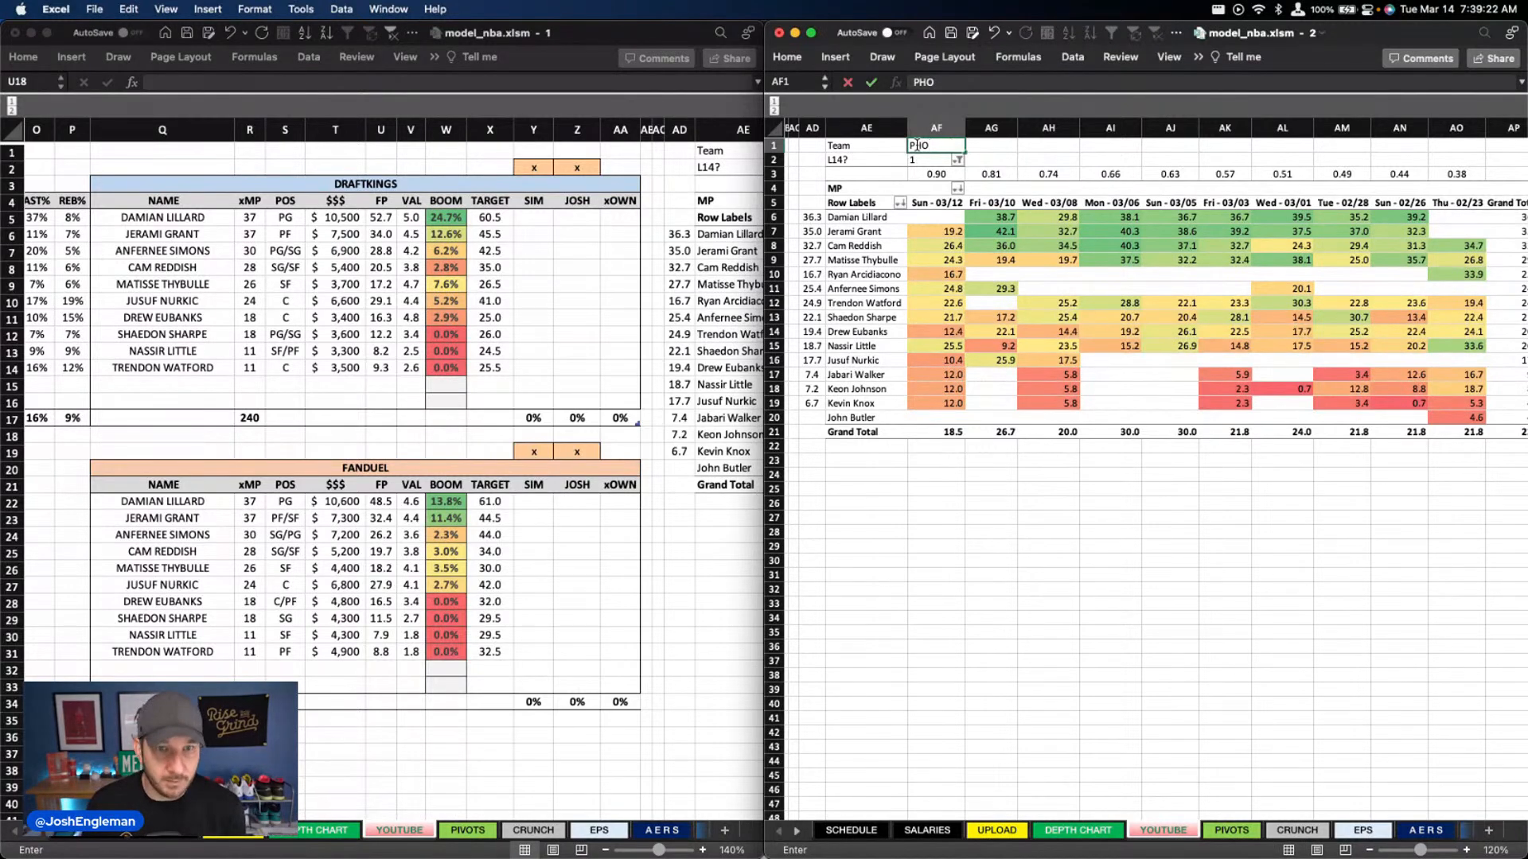
key(Return)
key(super+z)
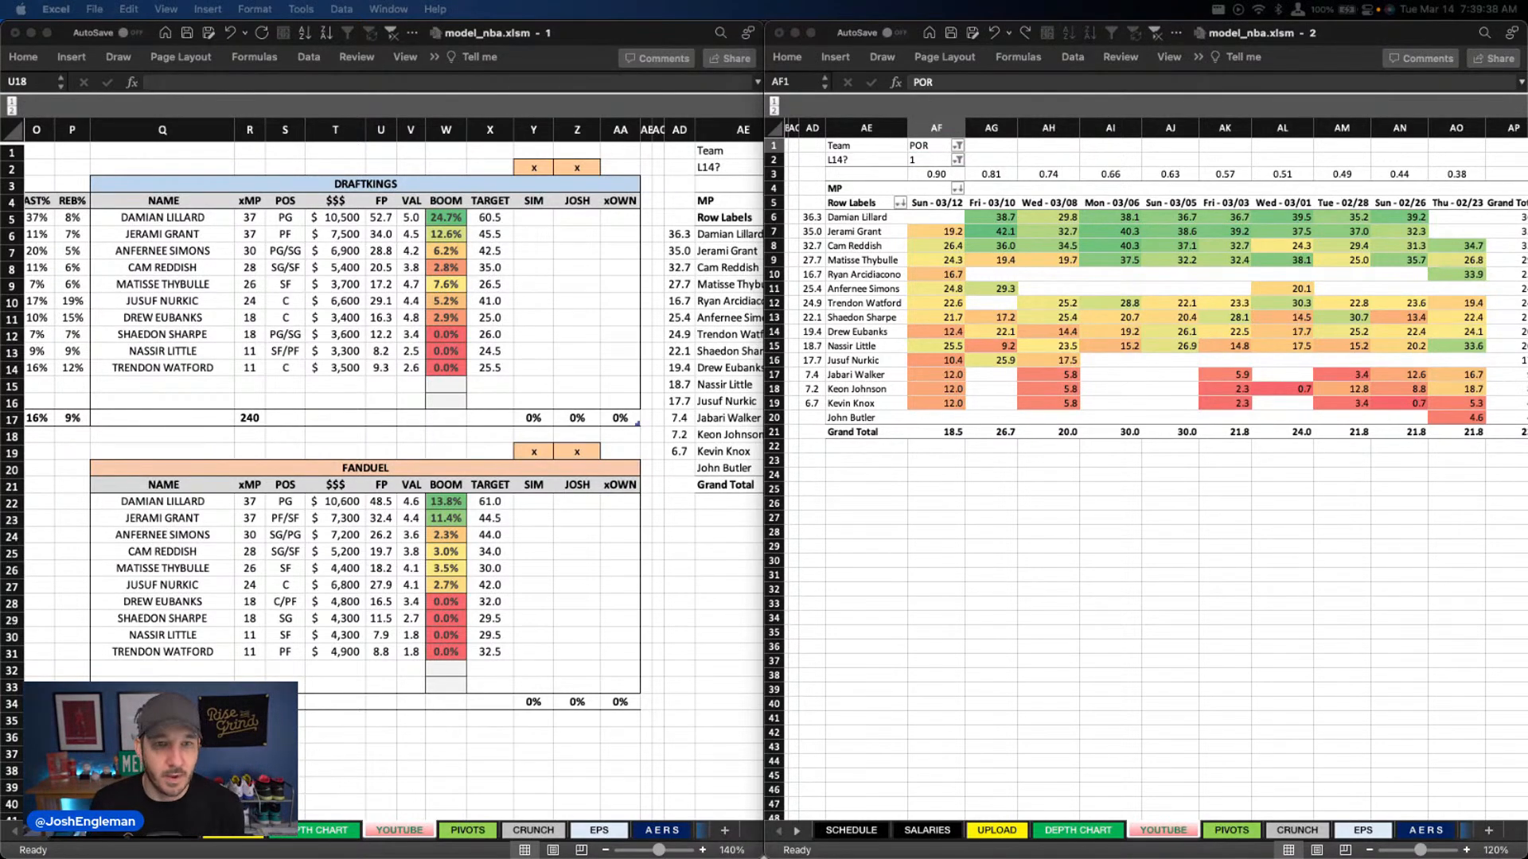
Set the Team filter of the game-by-game minutes pivot to NYK
click(389, 785)
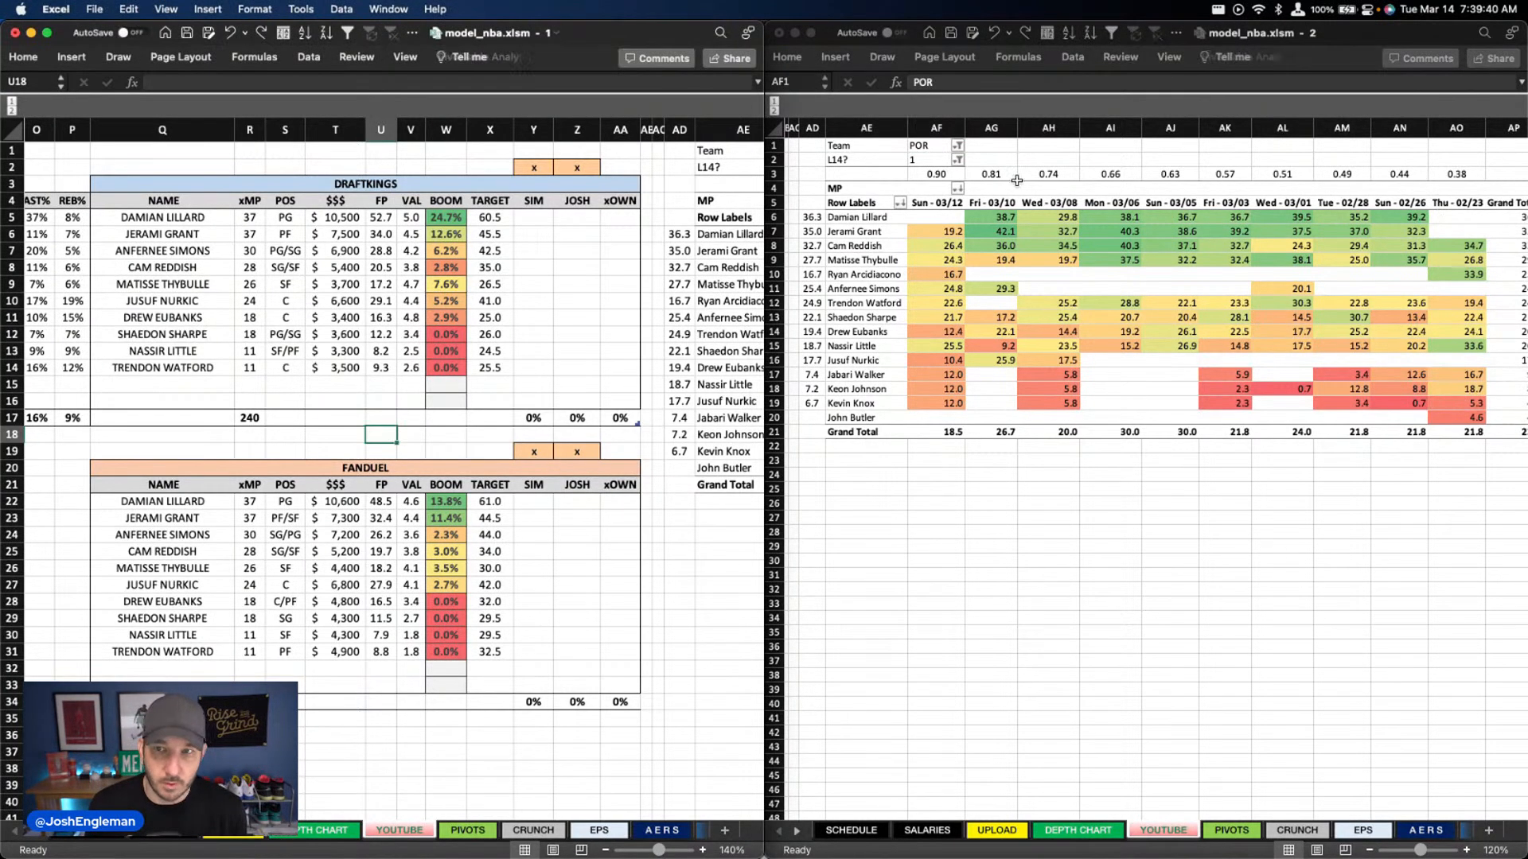
click(934, 145)
text(ny)
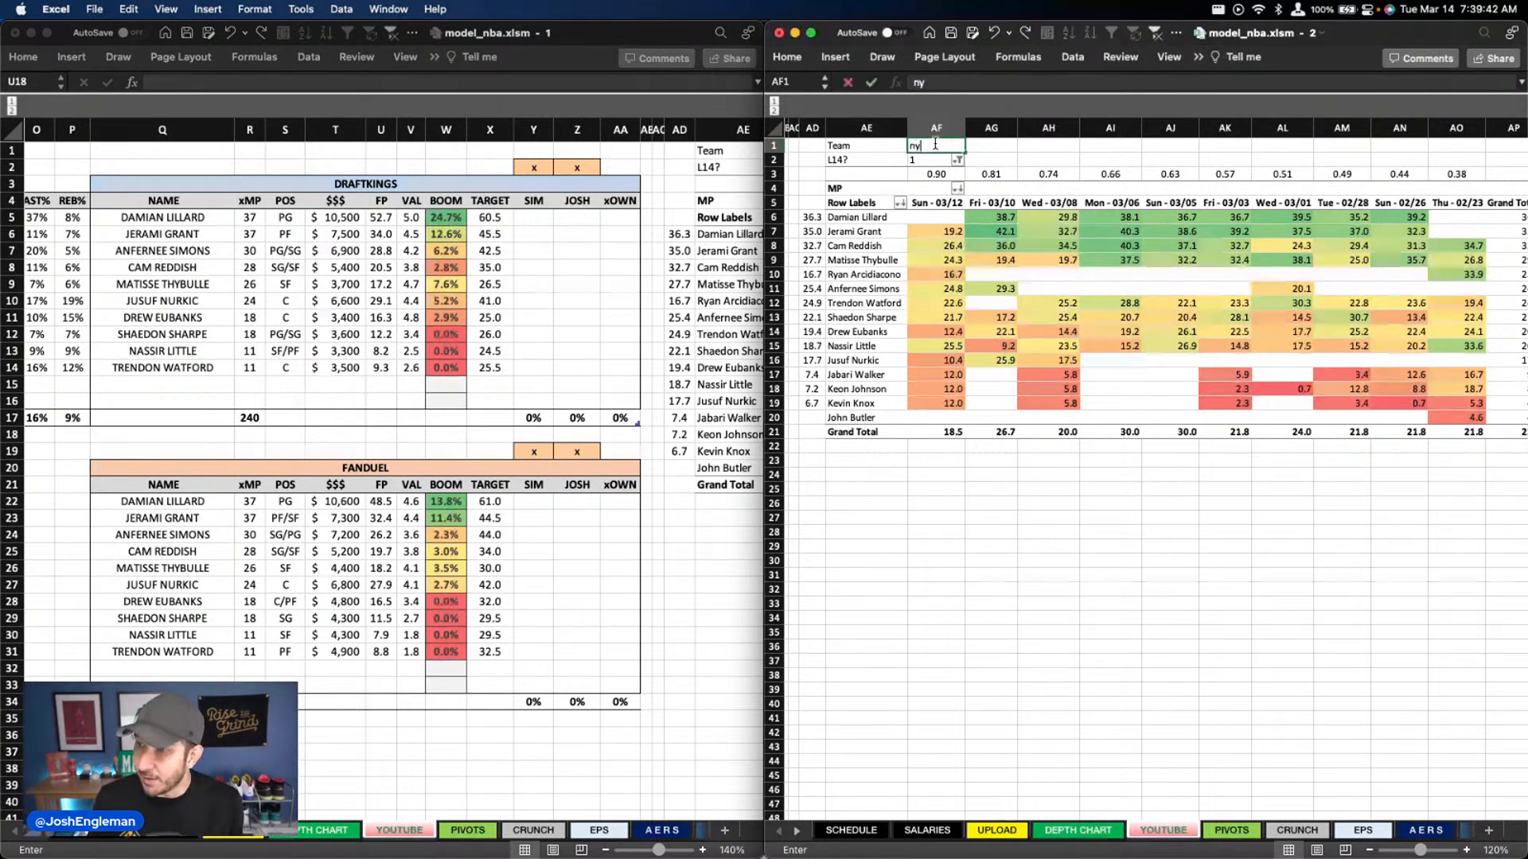
key(Return)
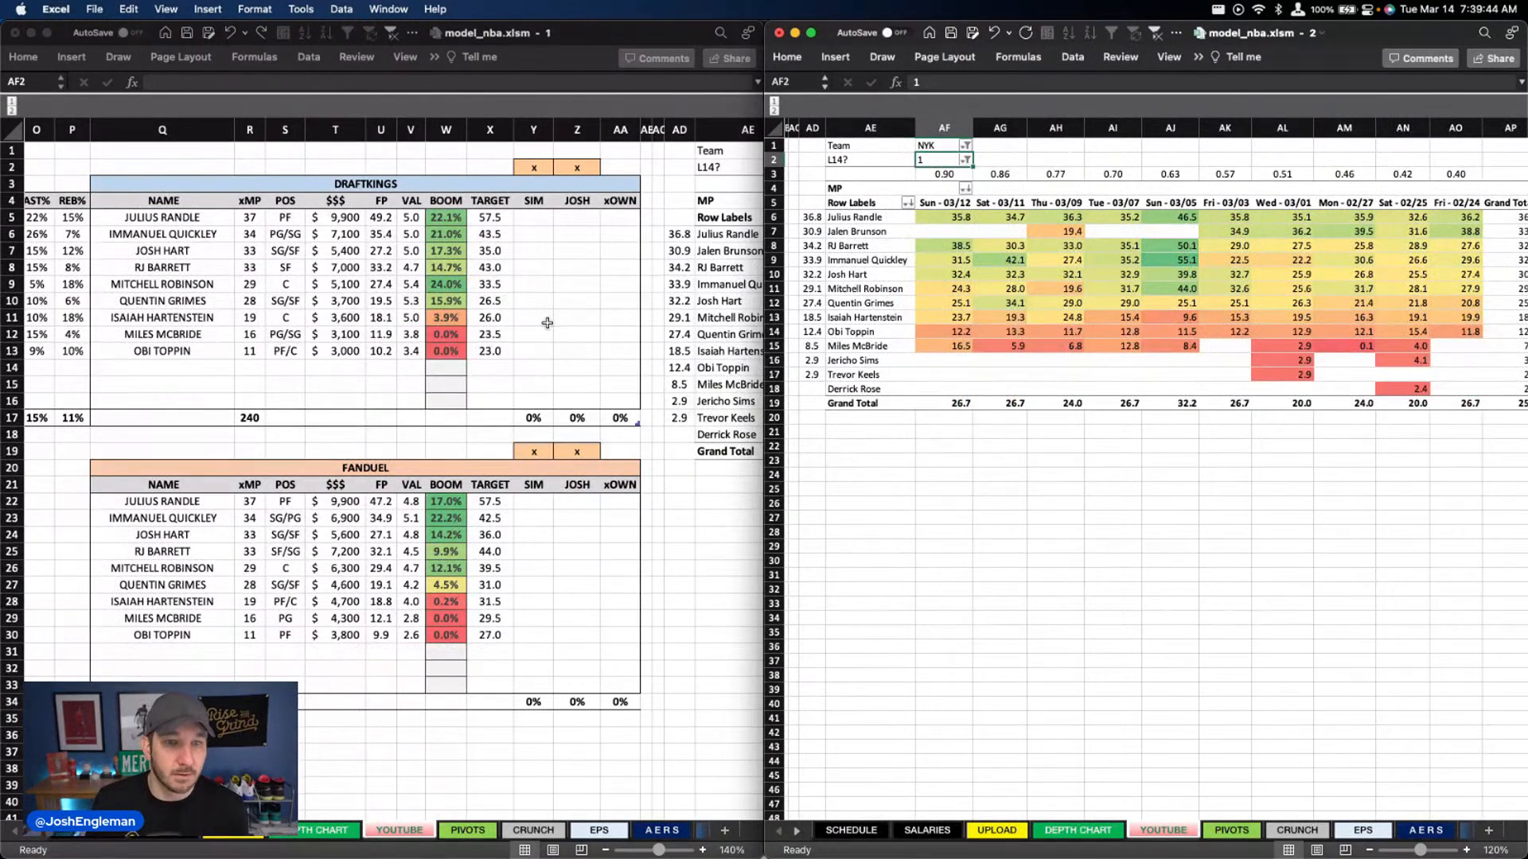
Examine the Knicks' DraftKings boom percentages, including Mitchell Robinson's and Quentin Grimes's
click(430, 291)
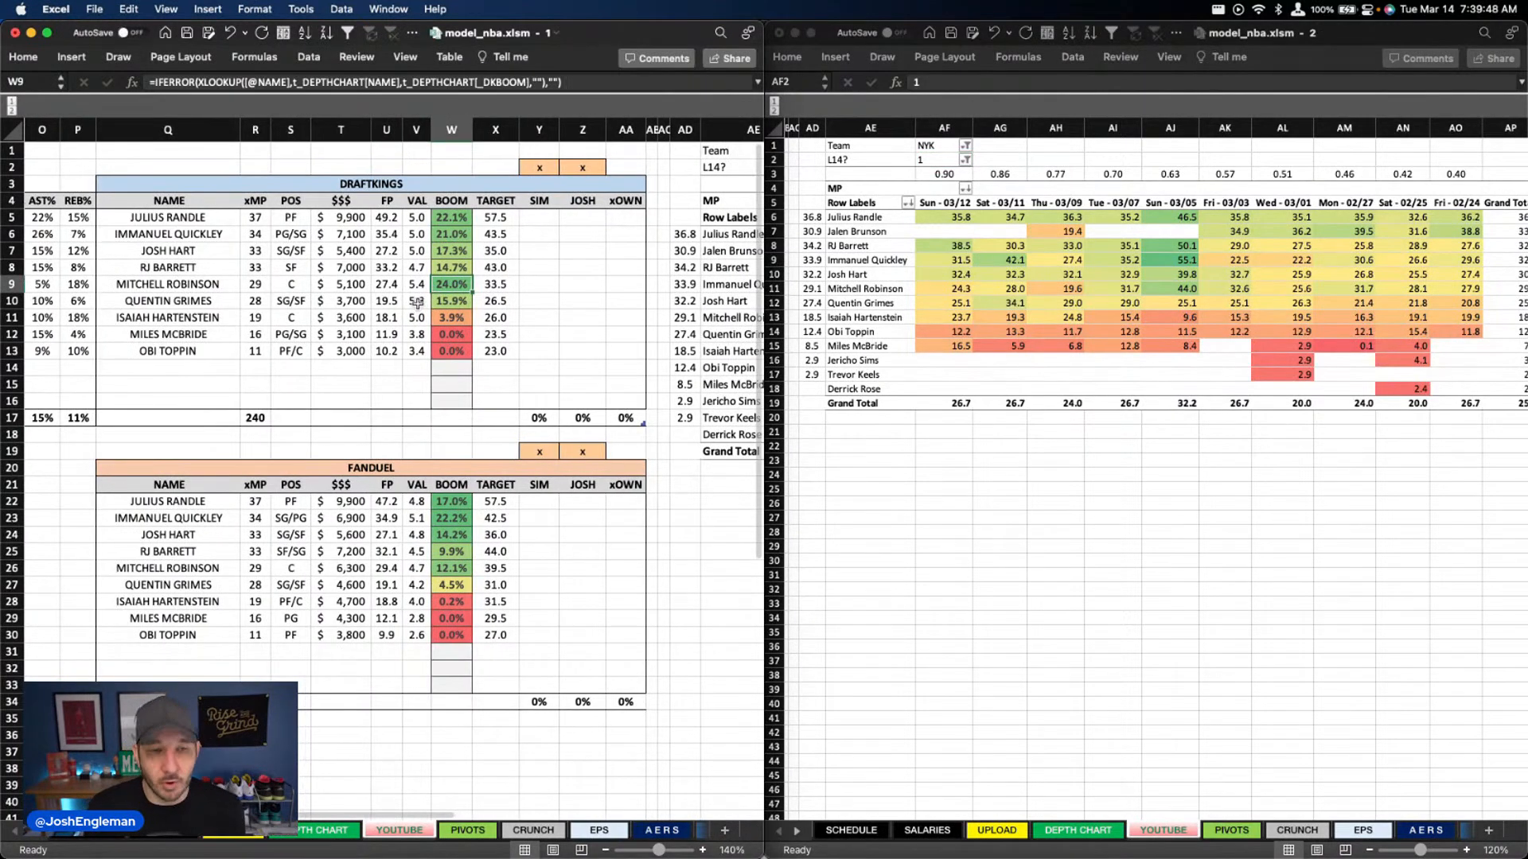
scroll(417, 303, right, 1)
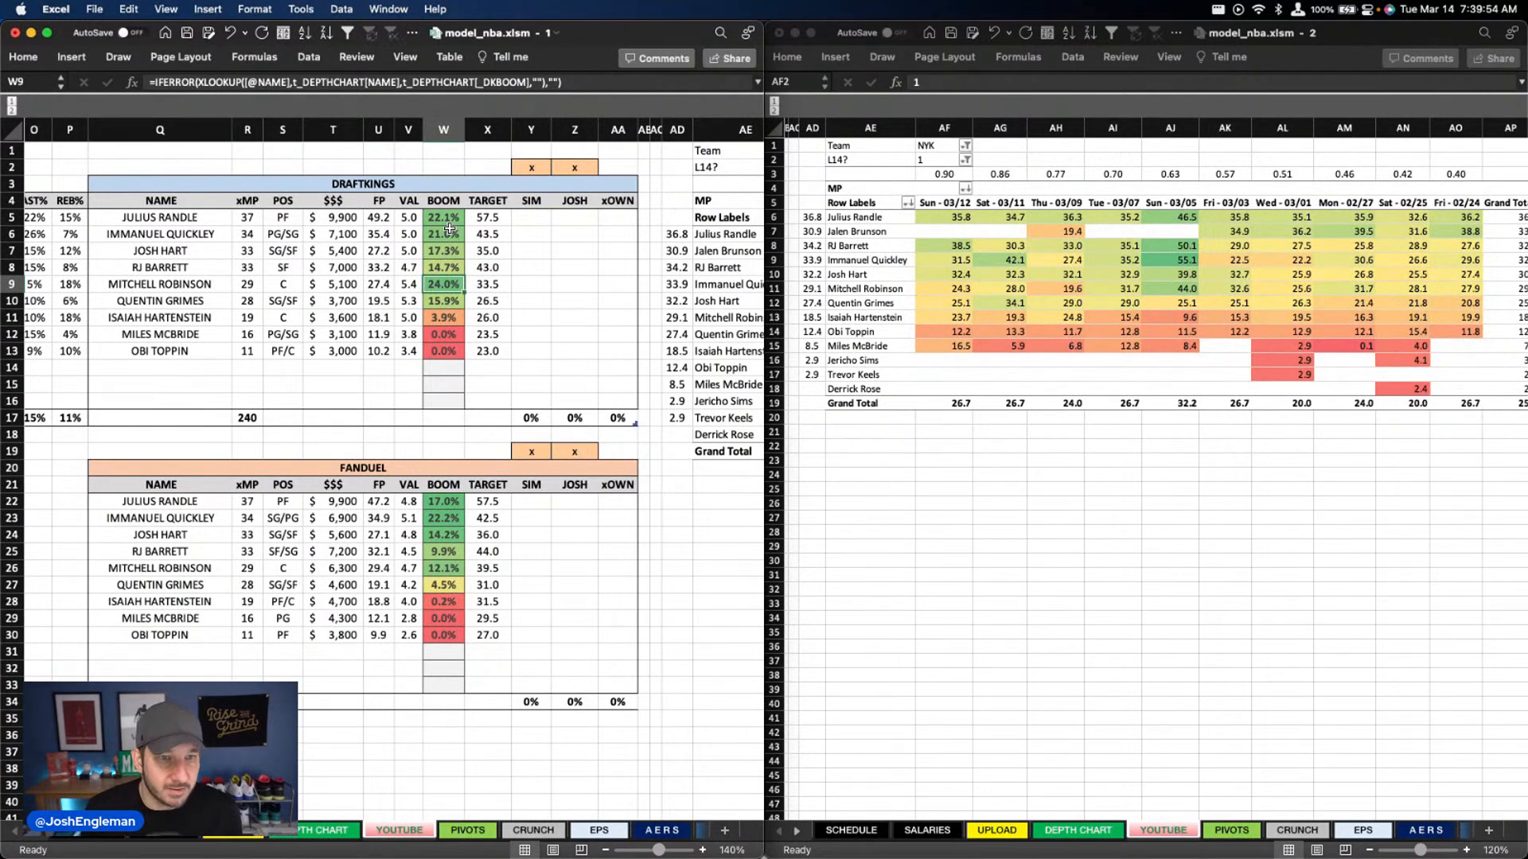
scroll(458, 248, right, 1)
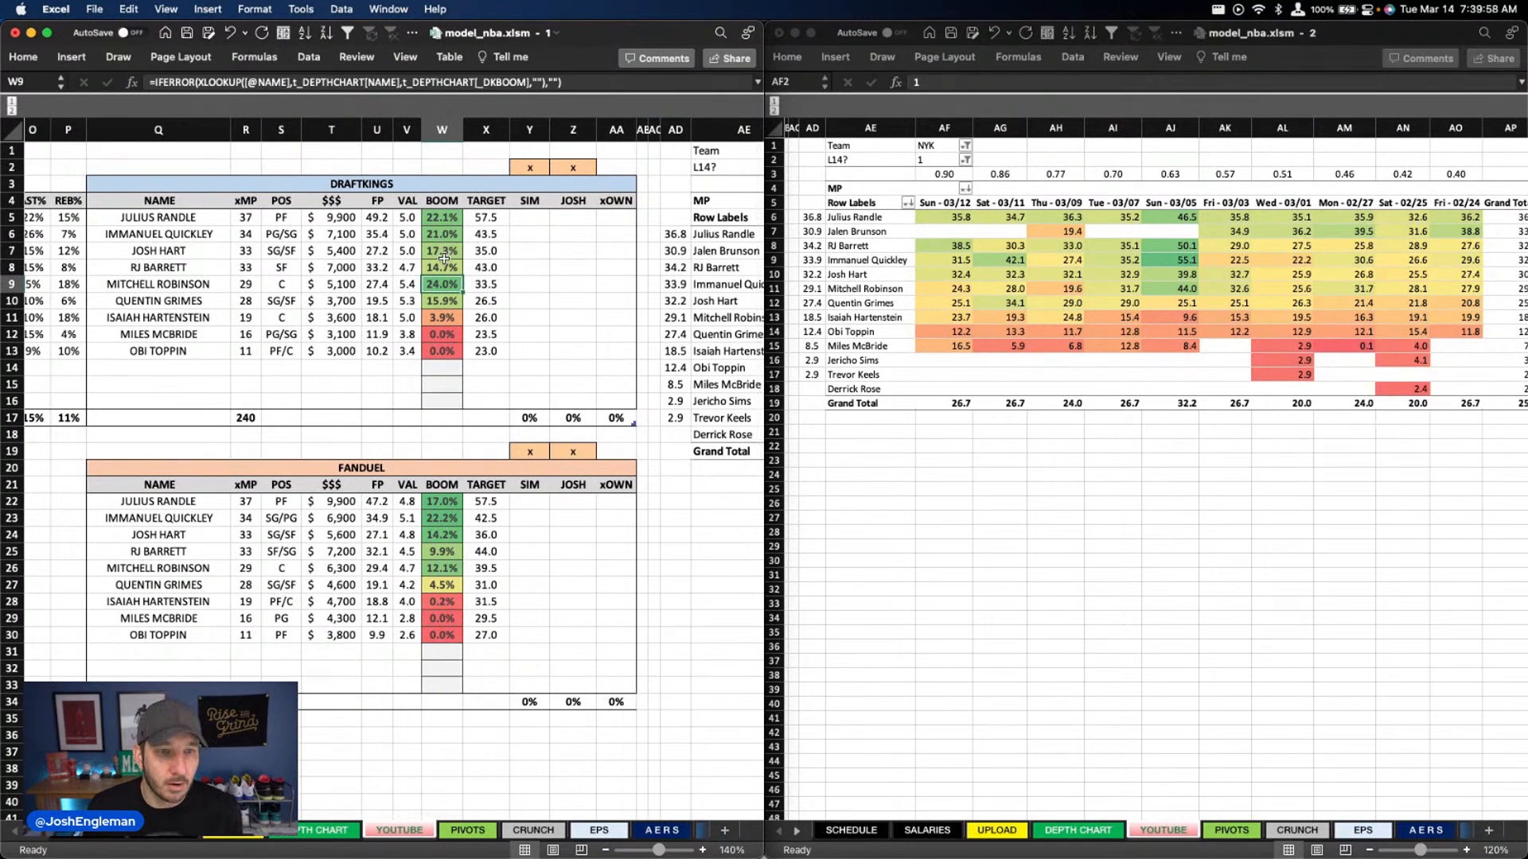
click(450, 300)
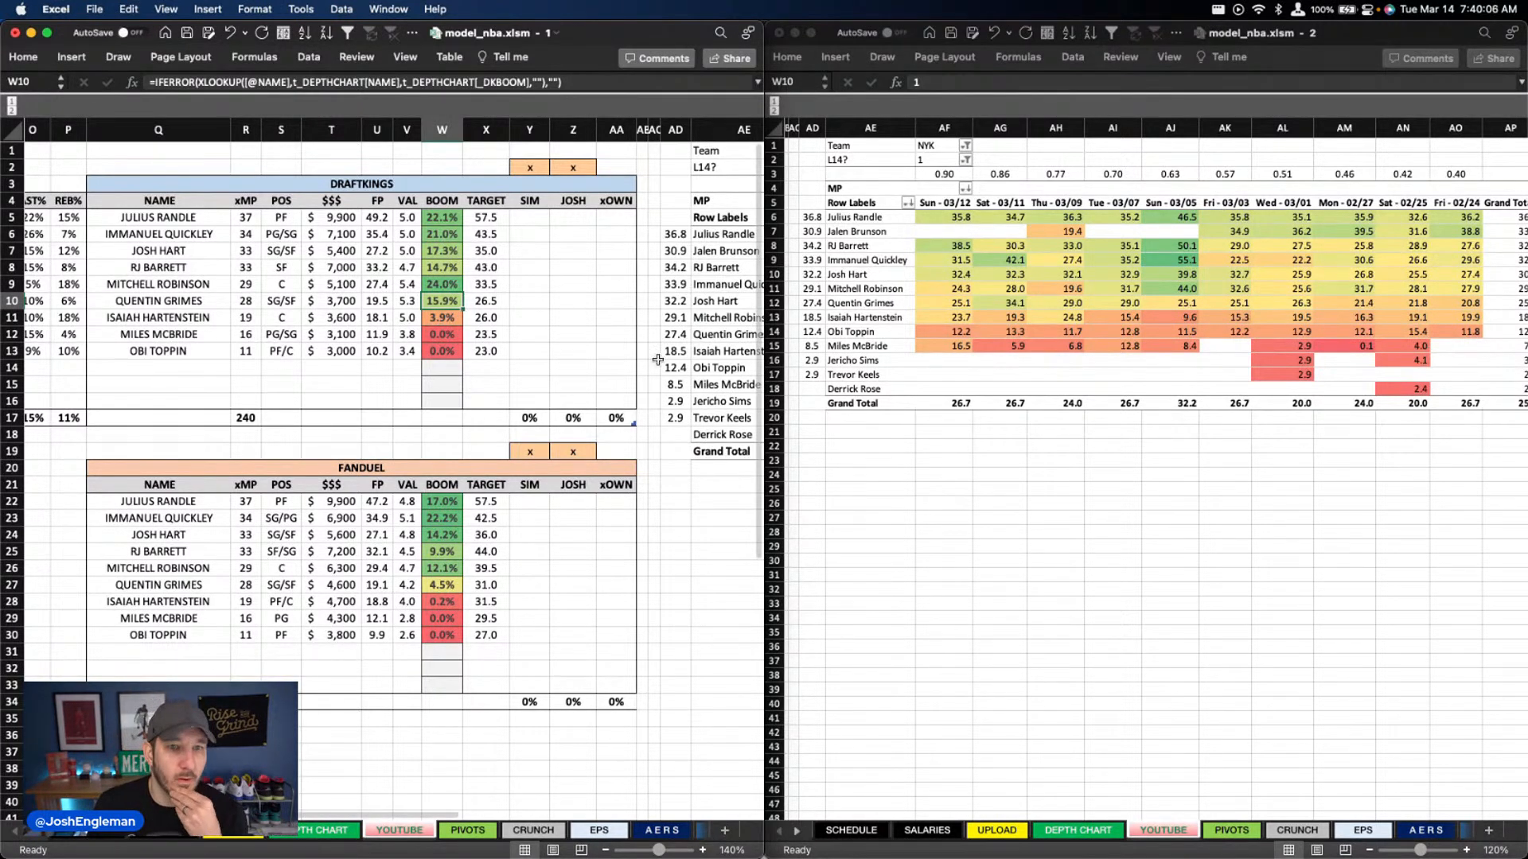
Switch the minutes pivot's Team filter to POR, and undo that filter change
click(932, 145)
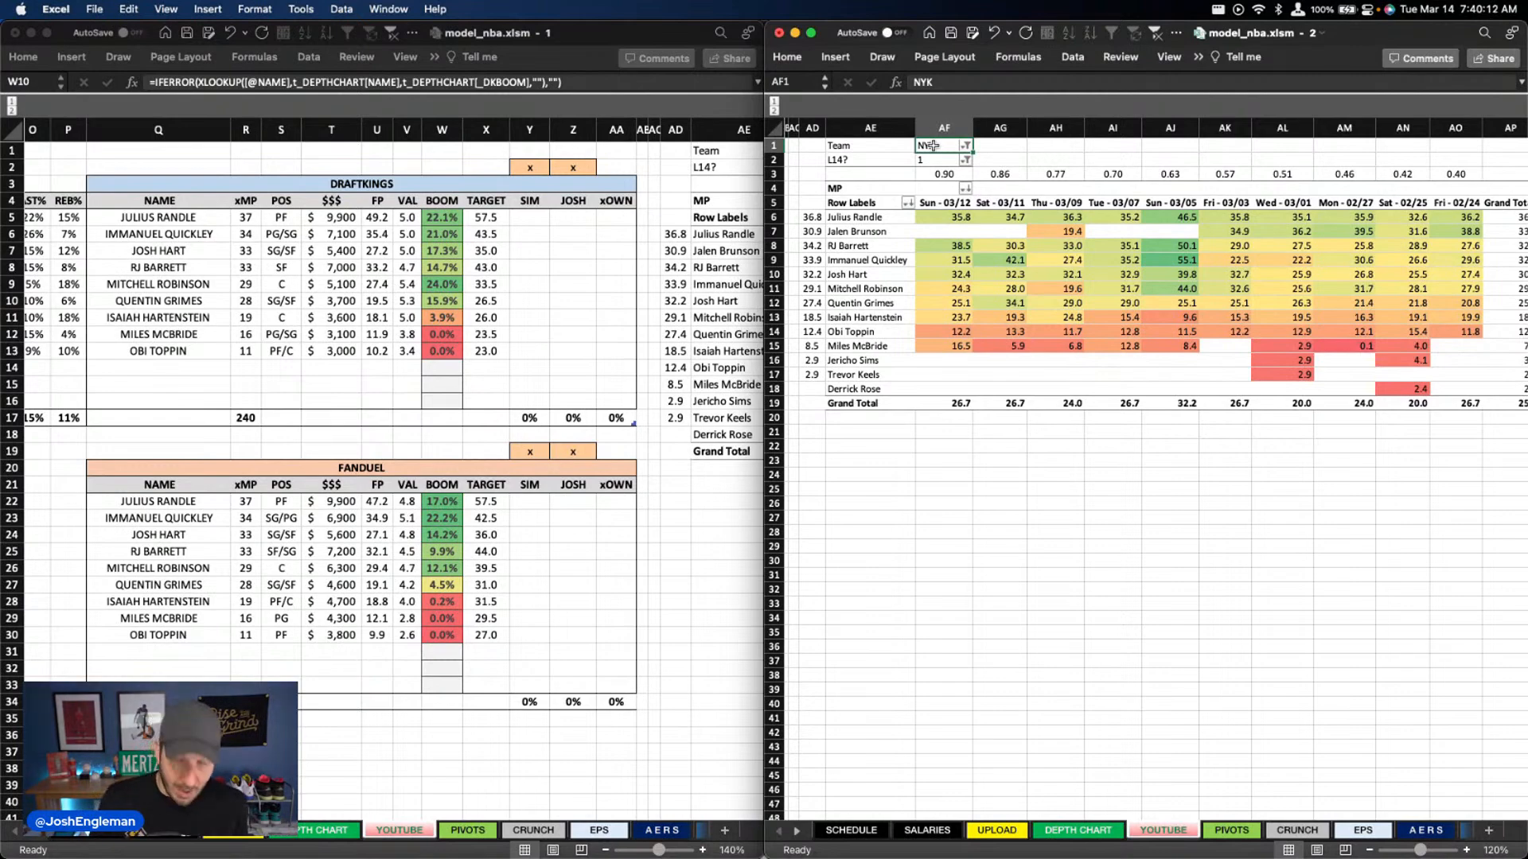
text(POR)
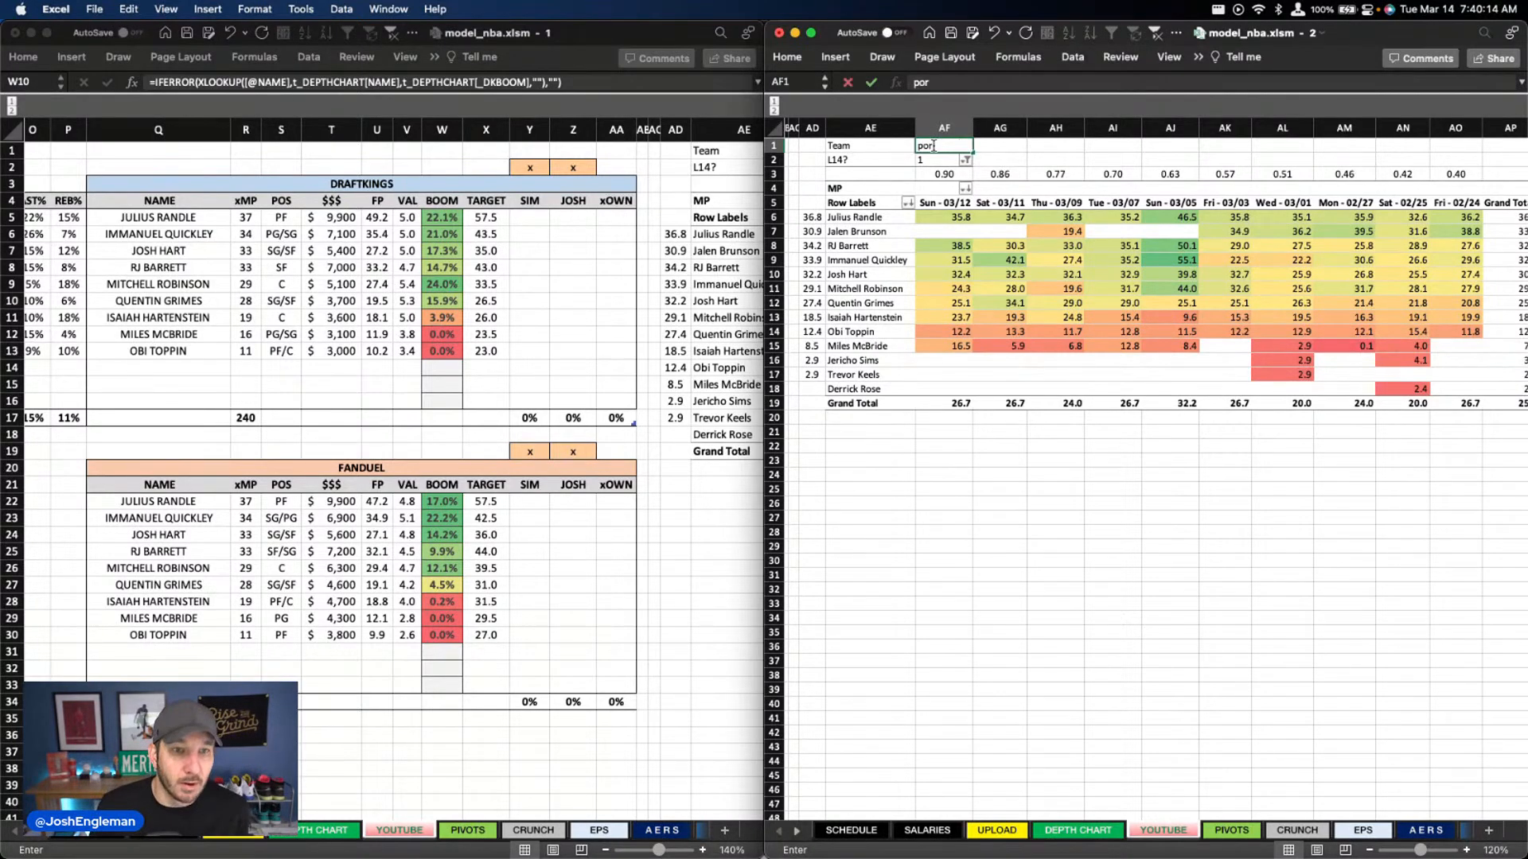
key(Return)
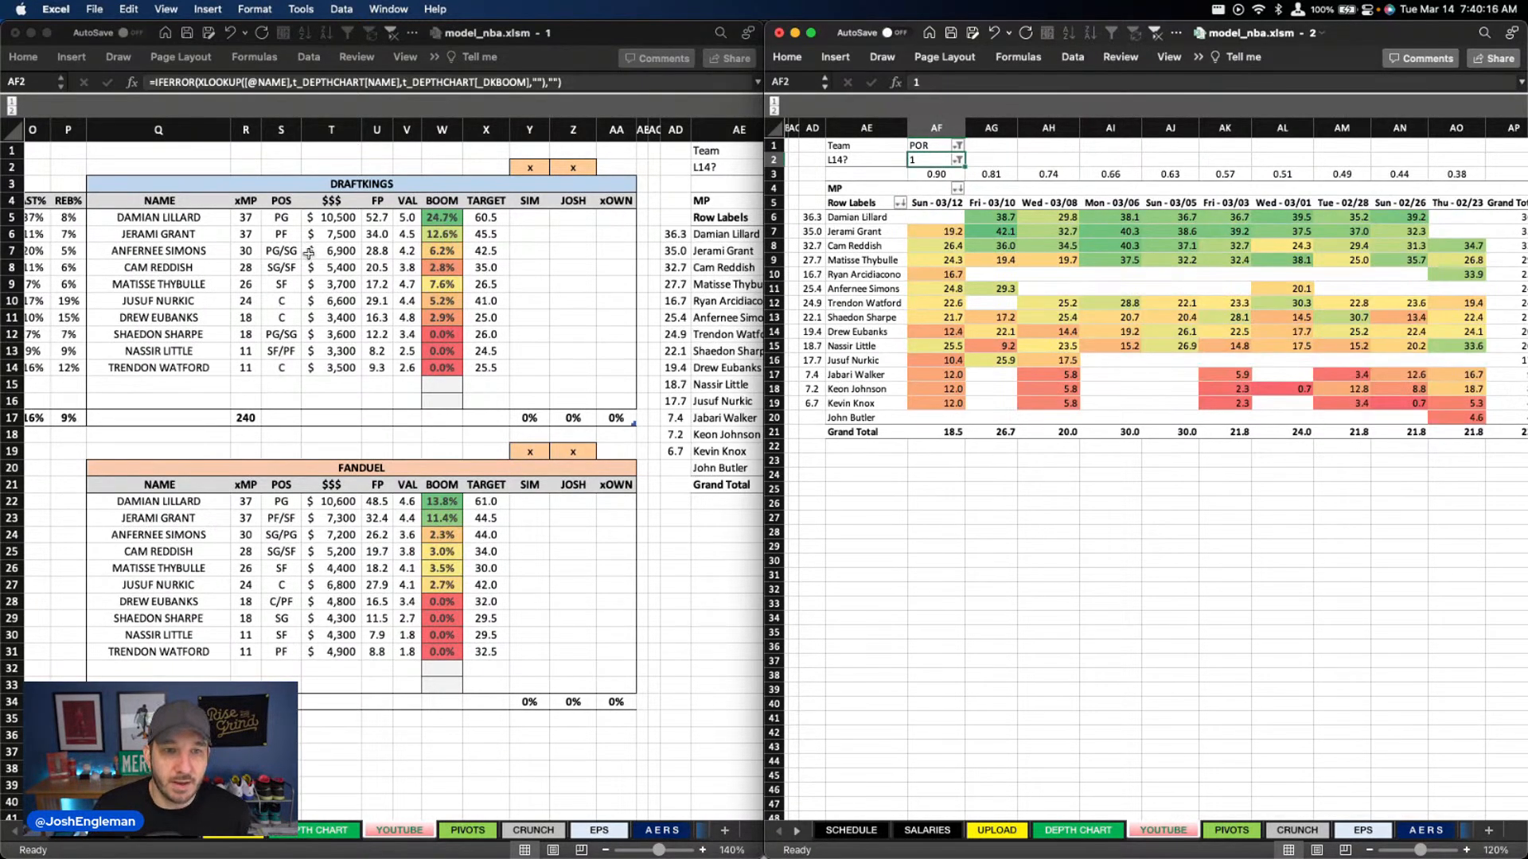
key(super+z)
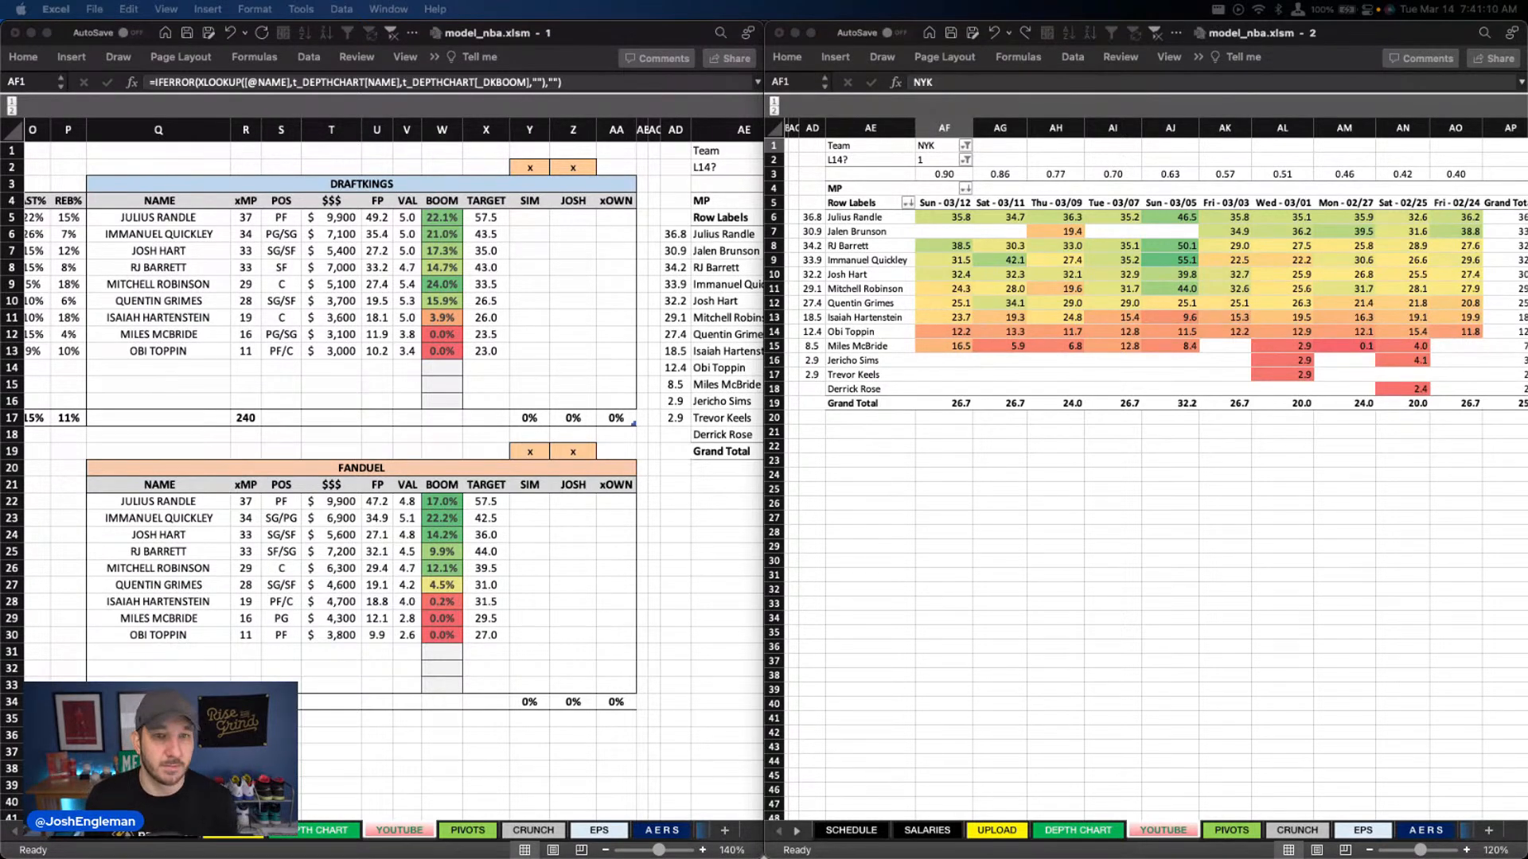
Save the model_nba workbook and close its second window
click(187, 34)
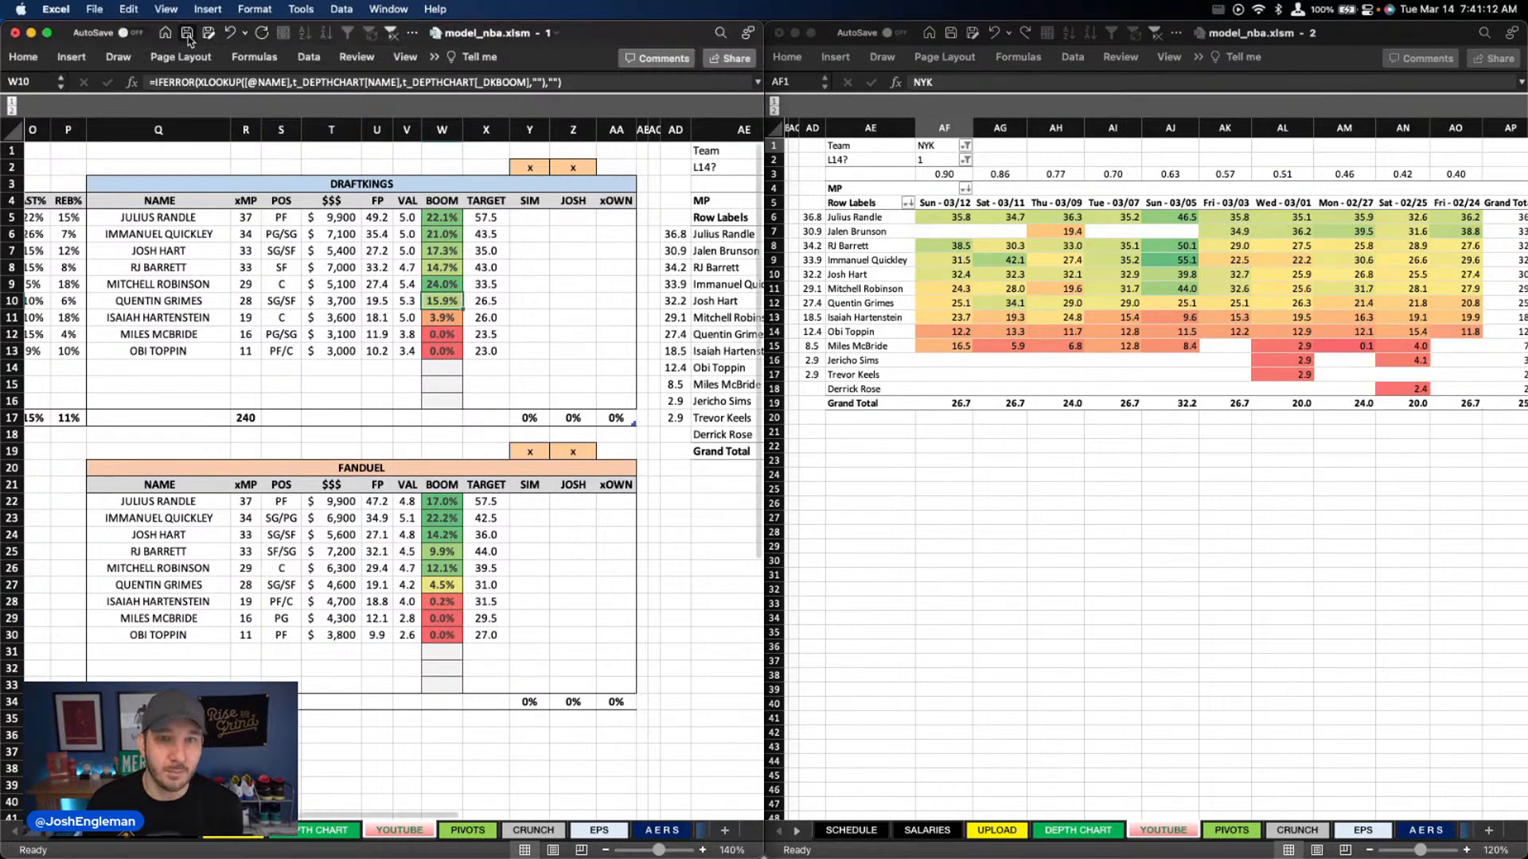
click(779, 32)
click(545, 251)
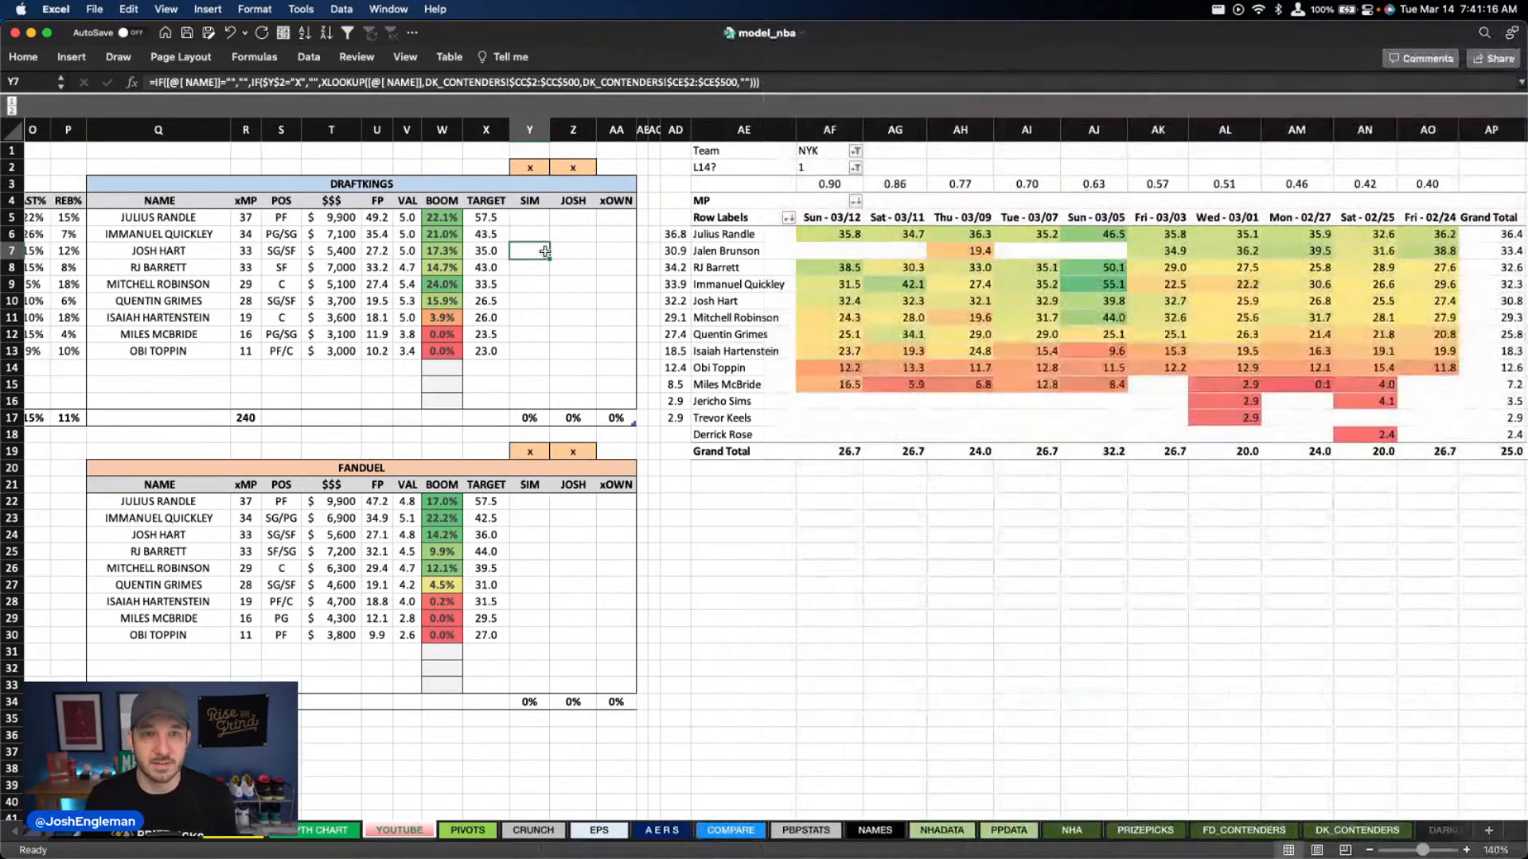
Switch to Firefox, close the DraftKings optimal lineups tab and load Fantasy Cruncher's FanDuel NBA slate for 2023-03-14
drag(932, 39, 1526, 478)
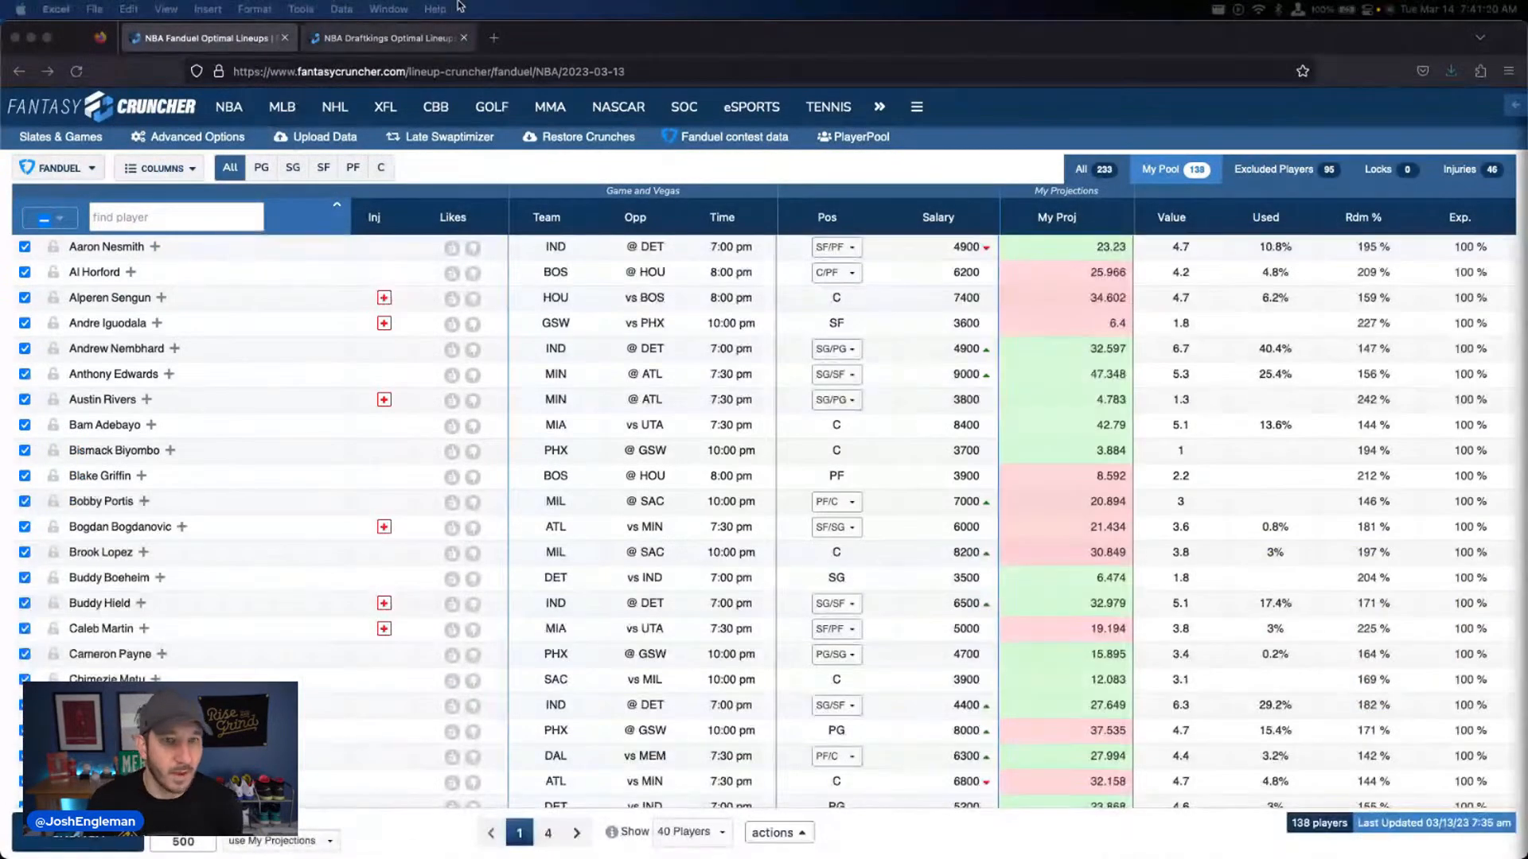
click(463, 37)
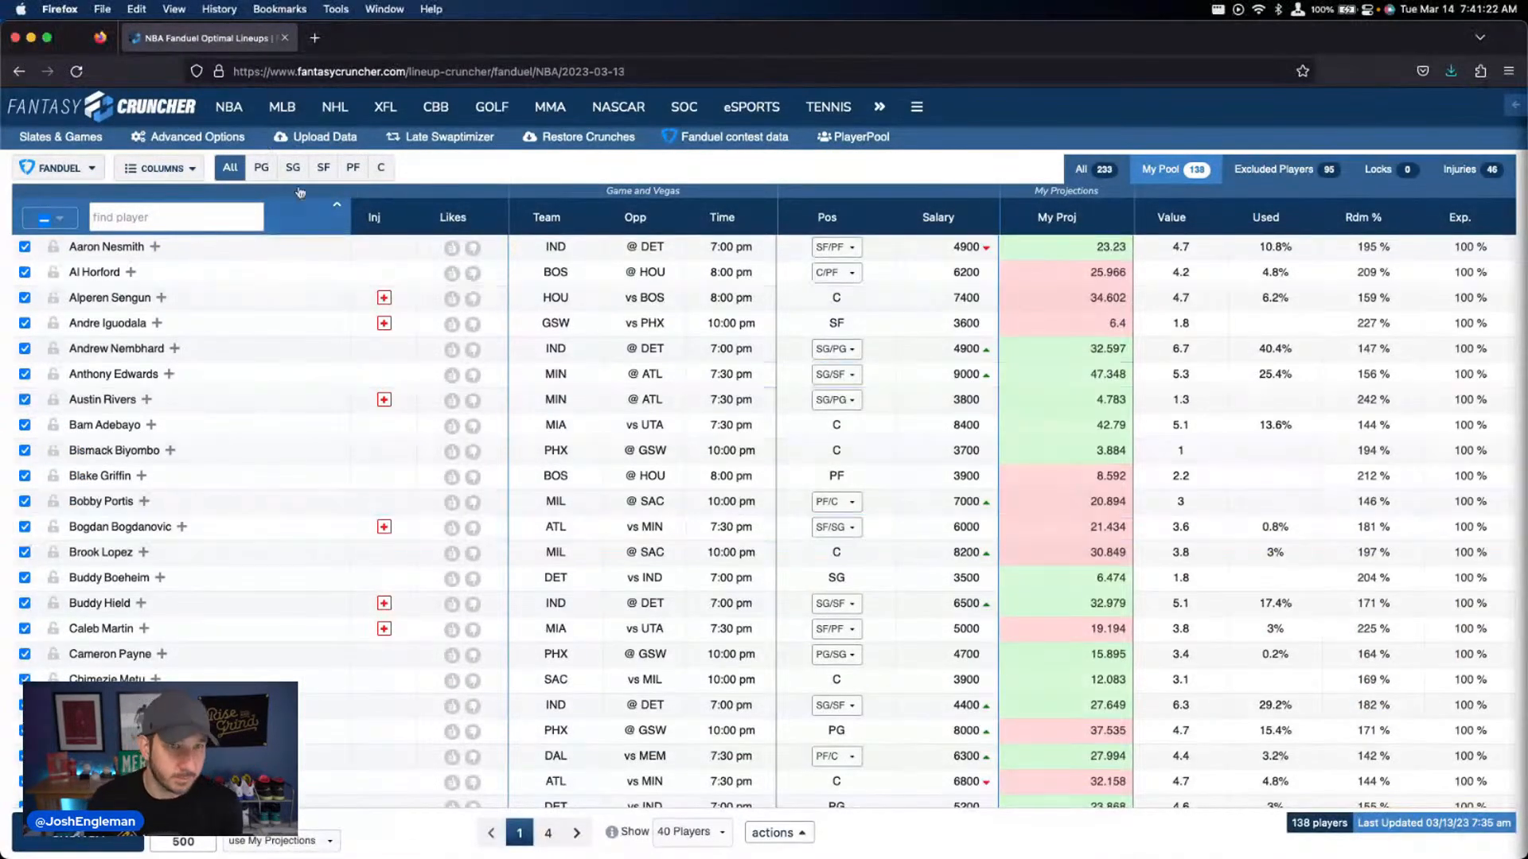
click(262, 230)
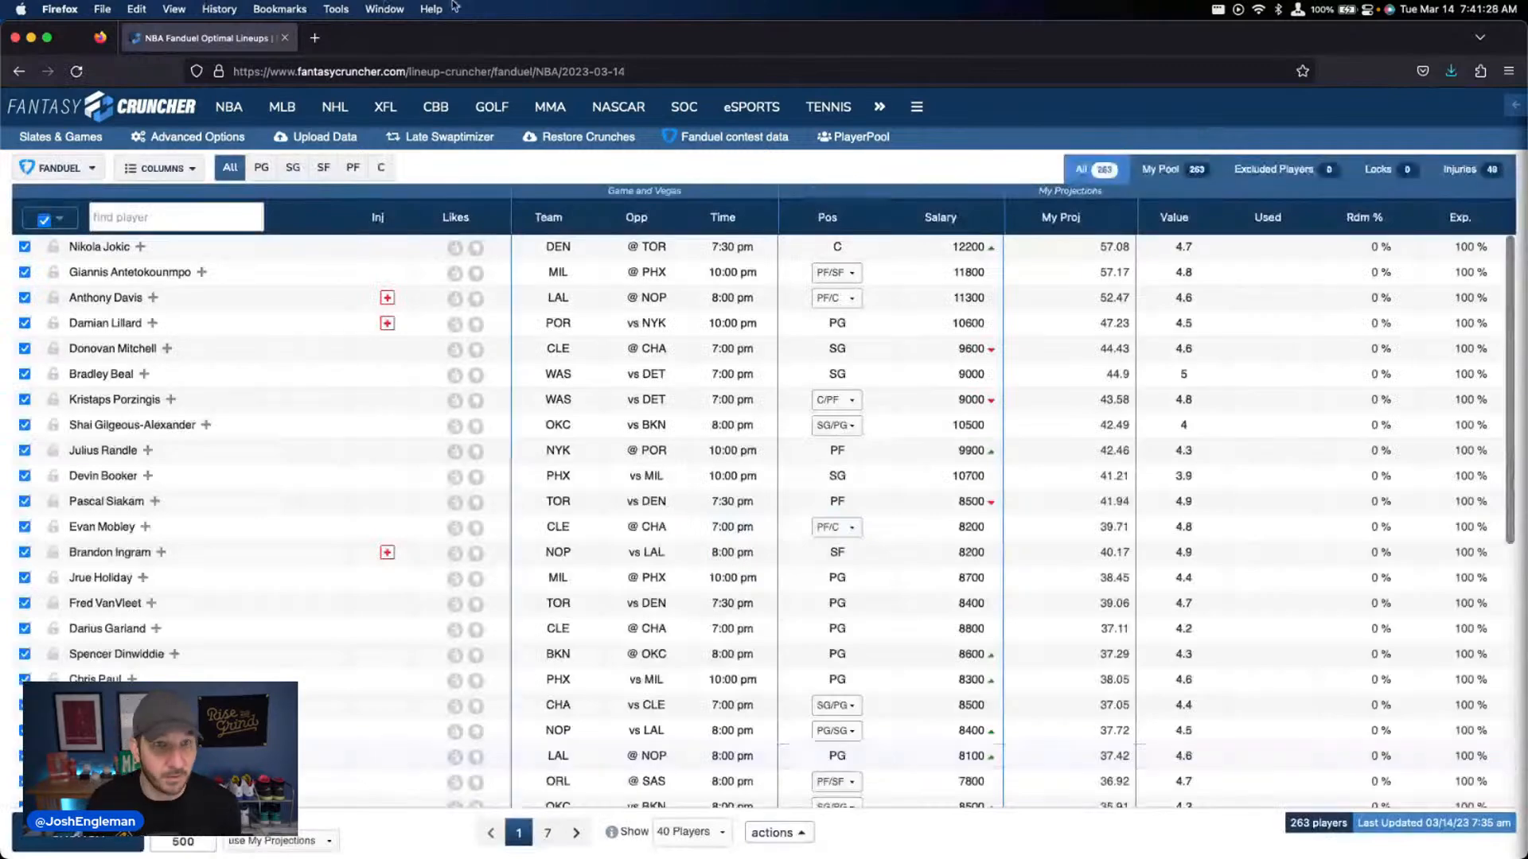
Paste the copied player projections, exposures and randomness values into the FanDuel data upload table, upload them and close the upload window
click(318, 137)
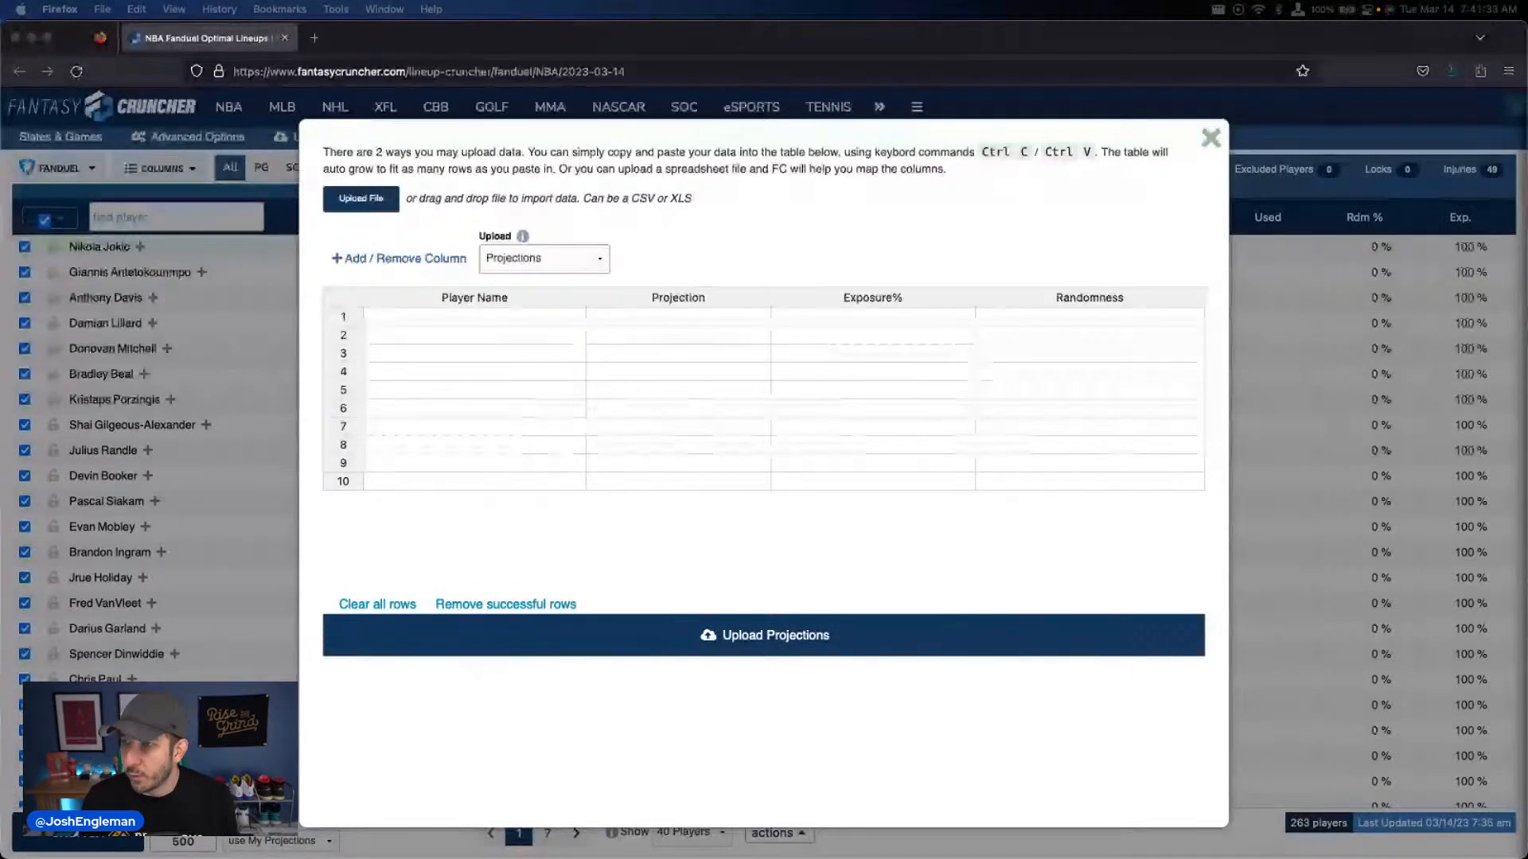
click(501, 319)
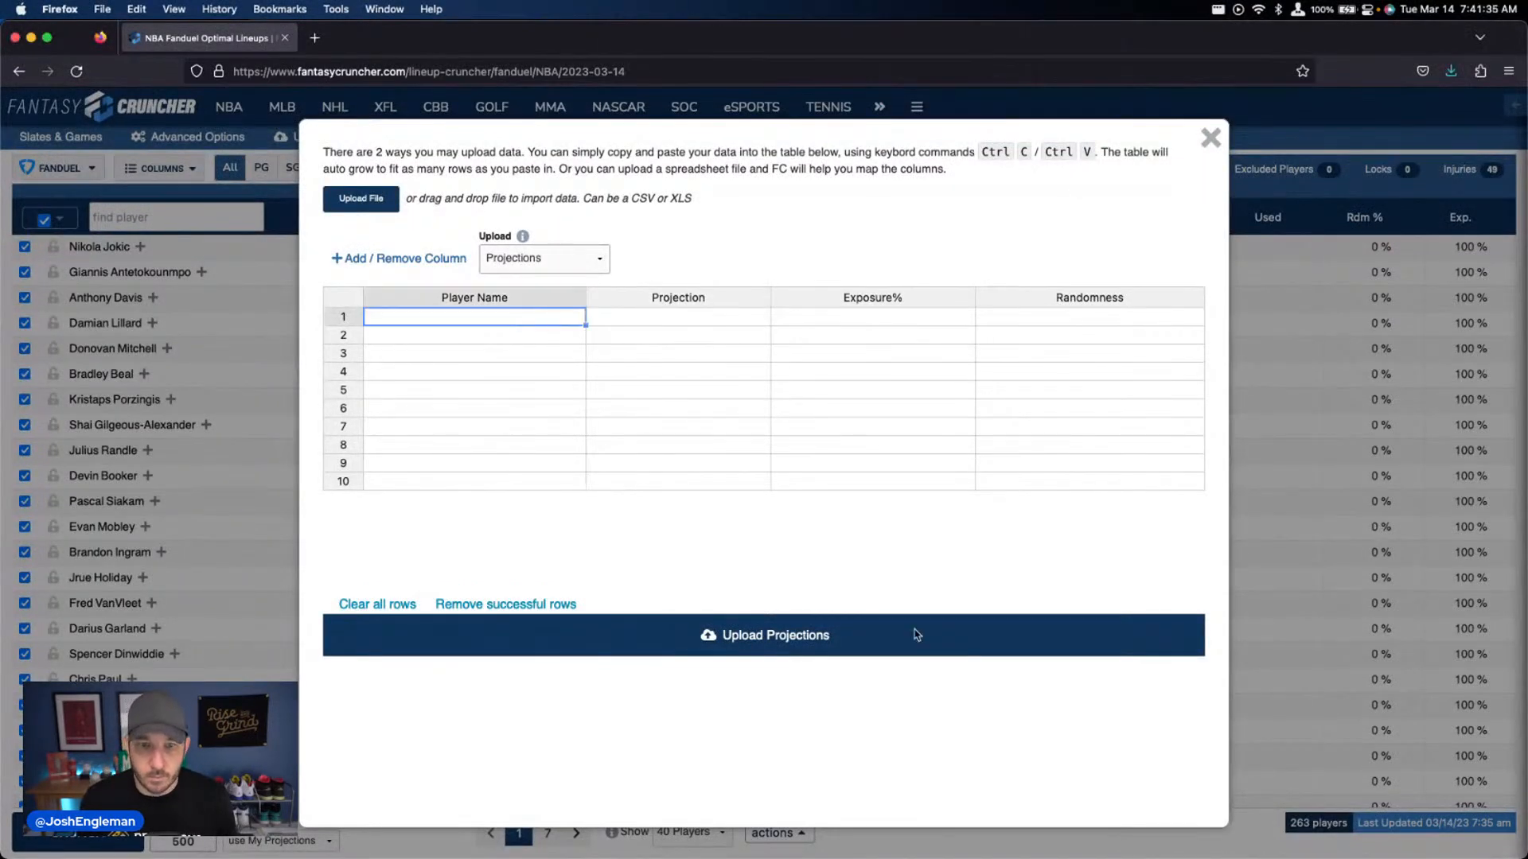
key(ctrl+v)
click(915, 637)
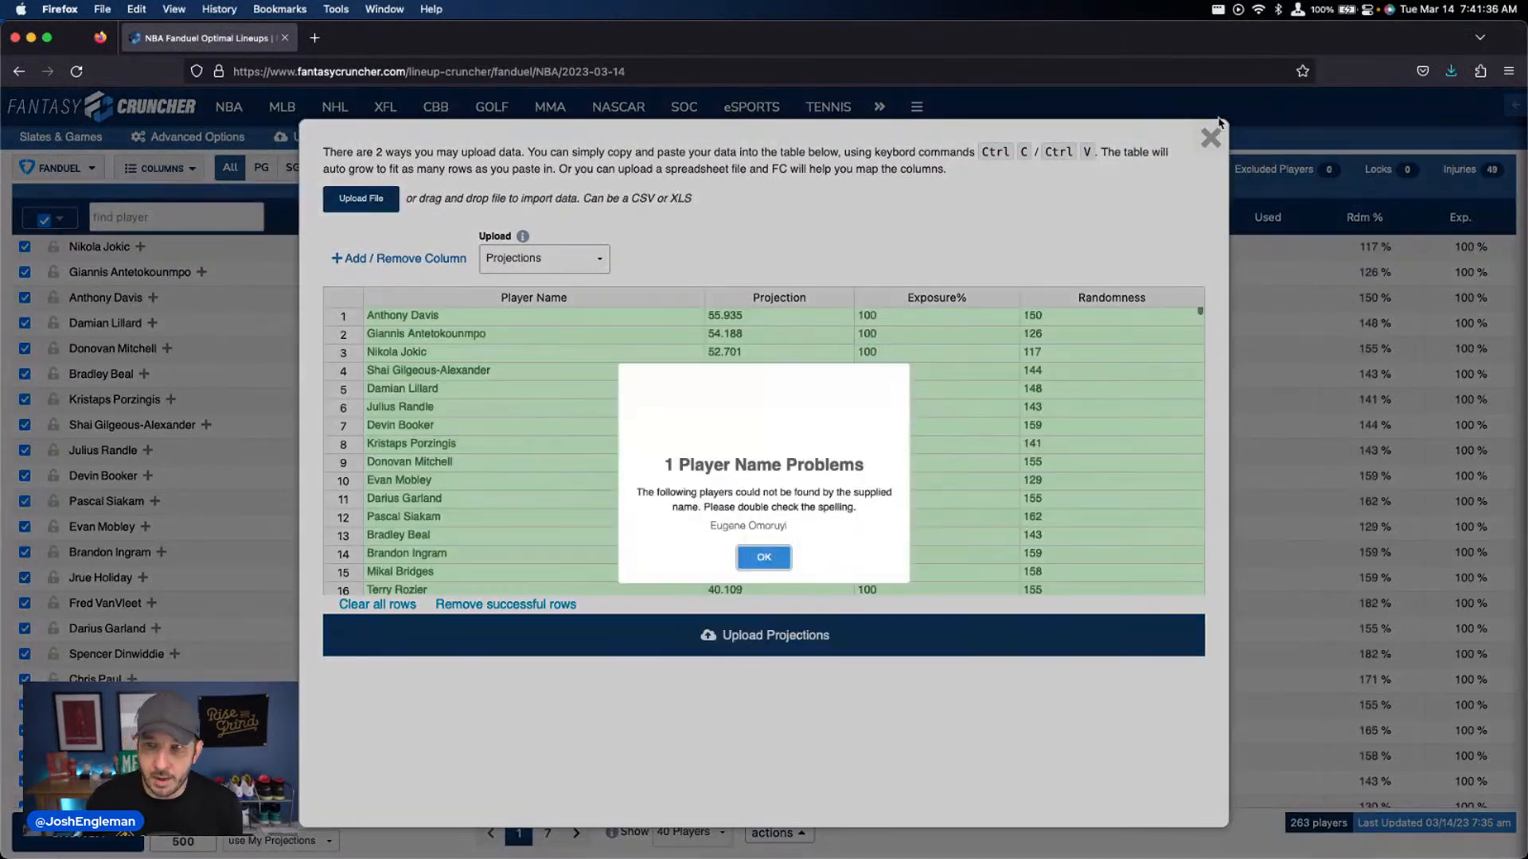
click(1211, 141)
click(1211, 141)
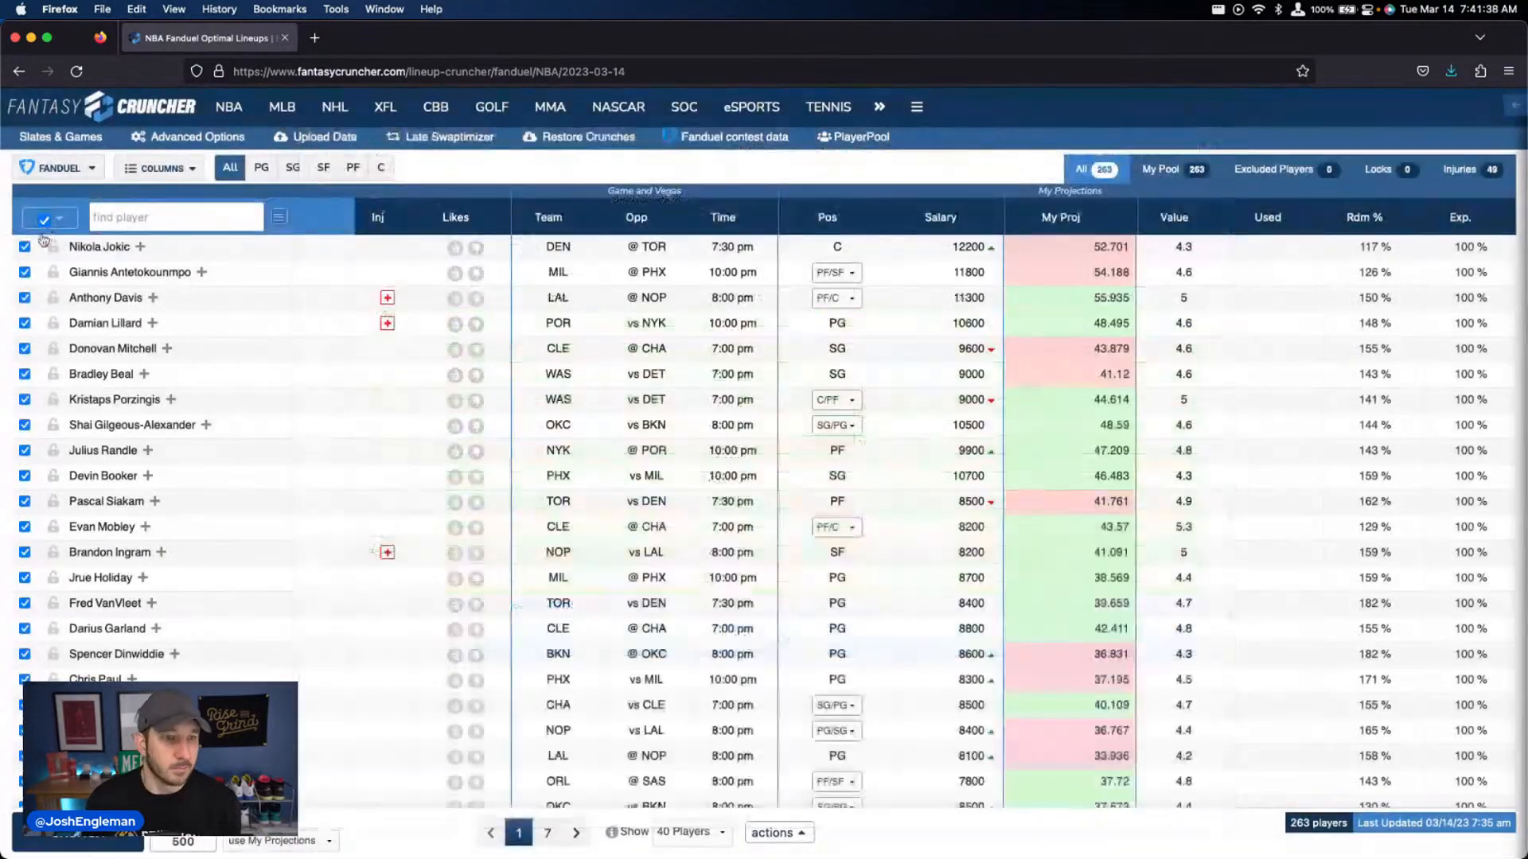
Narrow the FanDuel player pool with a bulk player-selection option and crunch 5 lineups
click(59, 218)
click(80, 302)
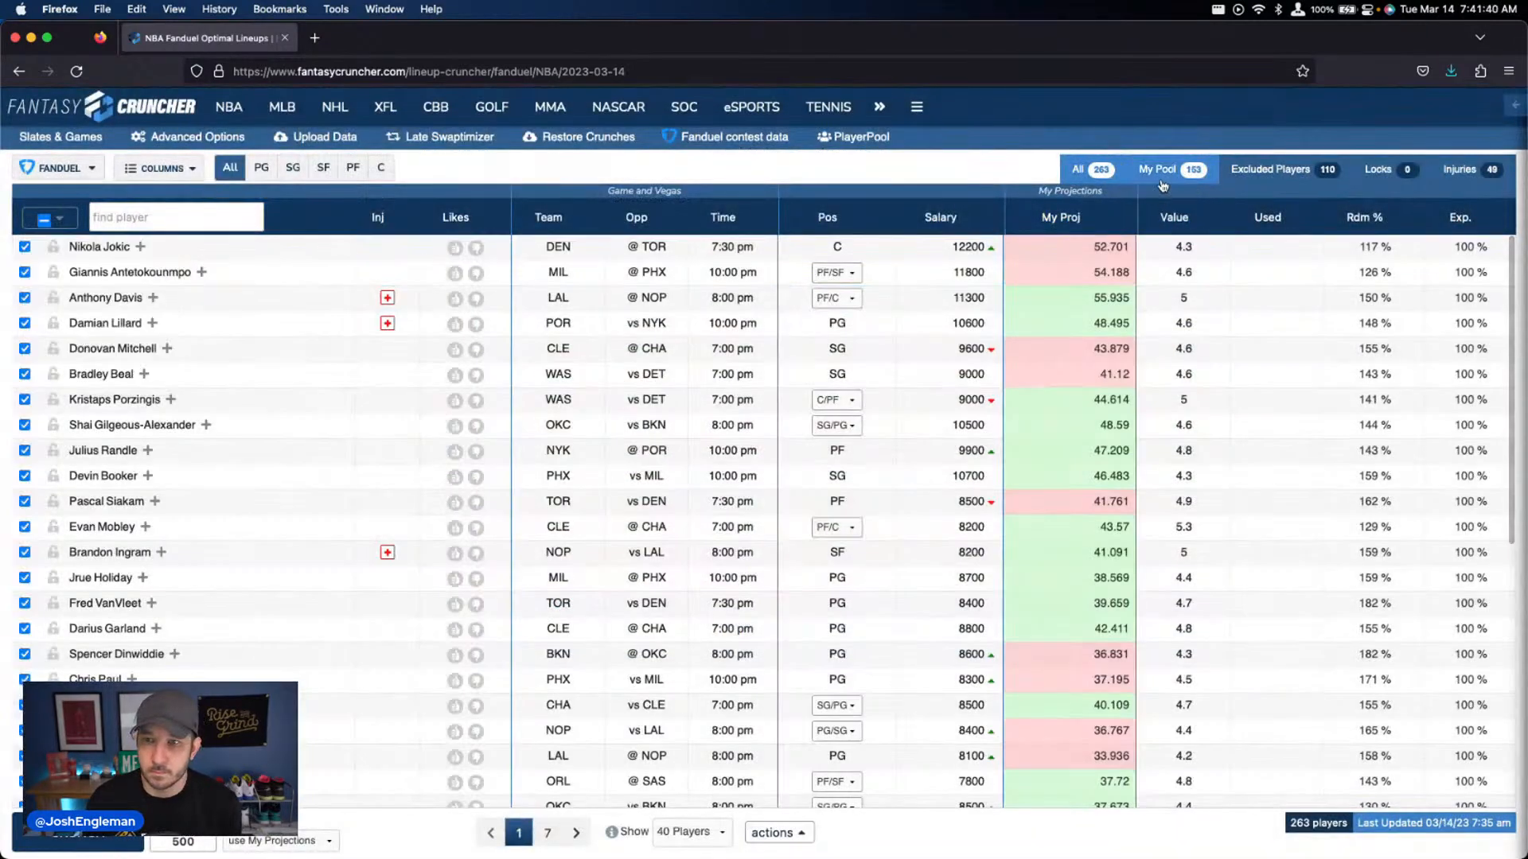
click(103, 836)
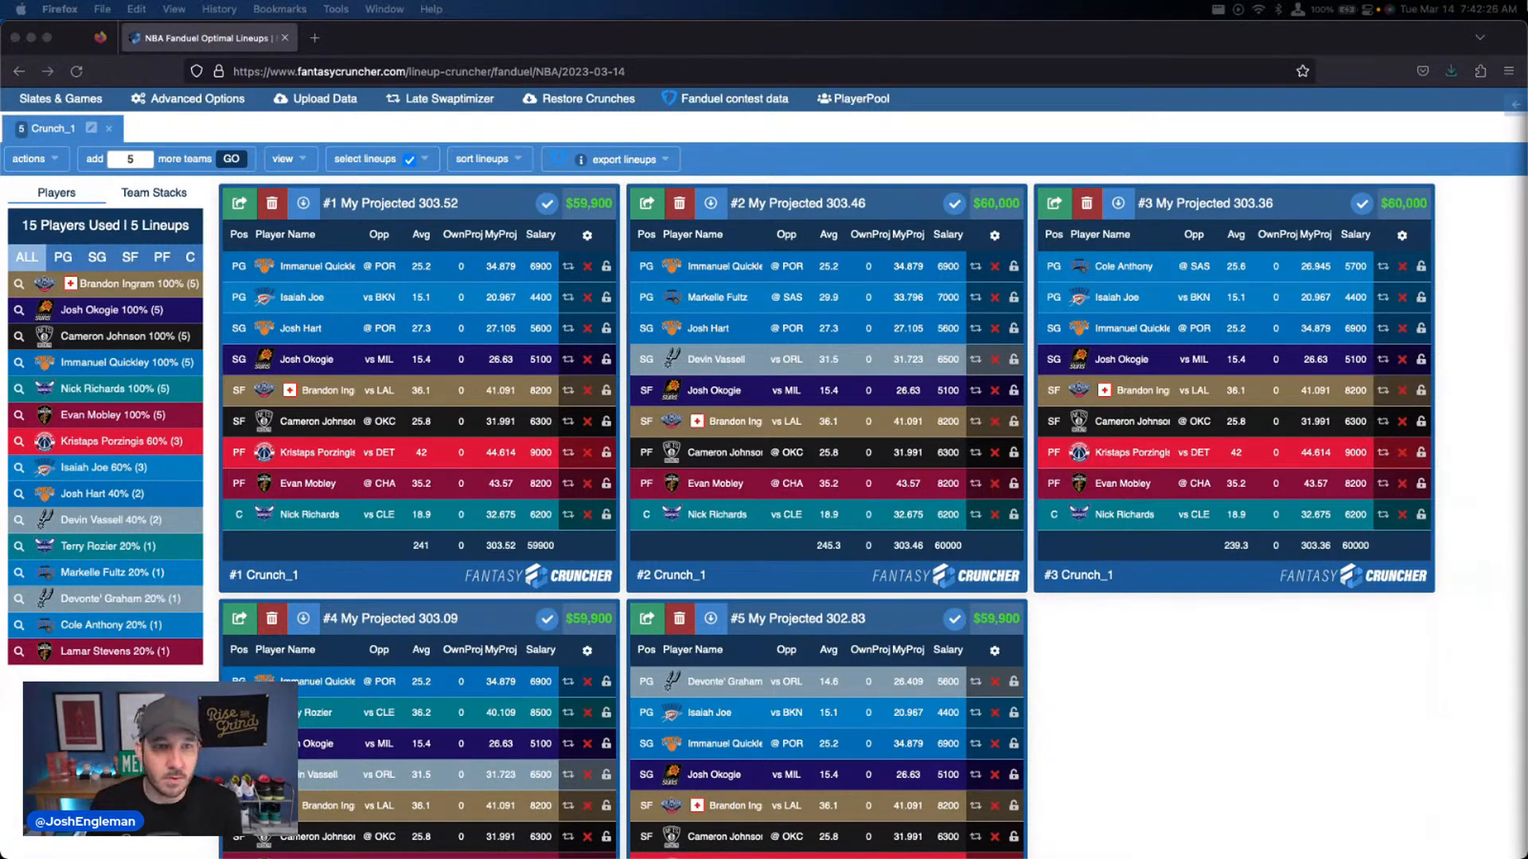
Enable randomness in the advanced options and crunch 500 FanDuel lineups
click(223, 108)
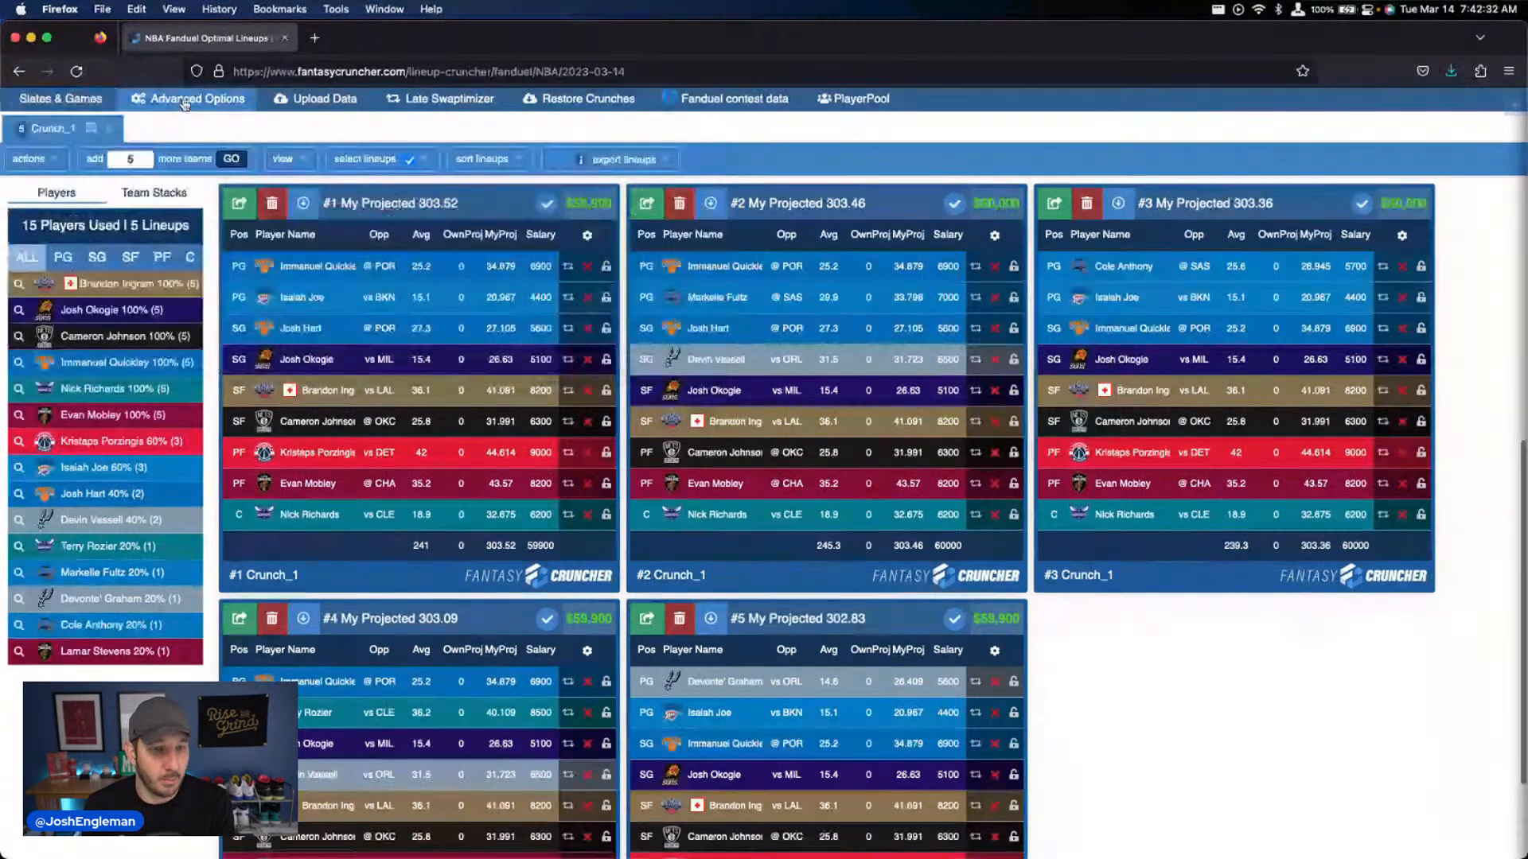
click(195, 108)
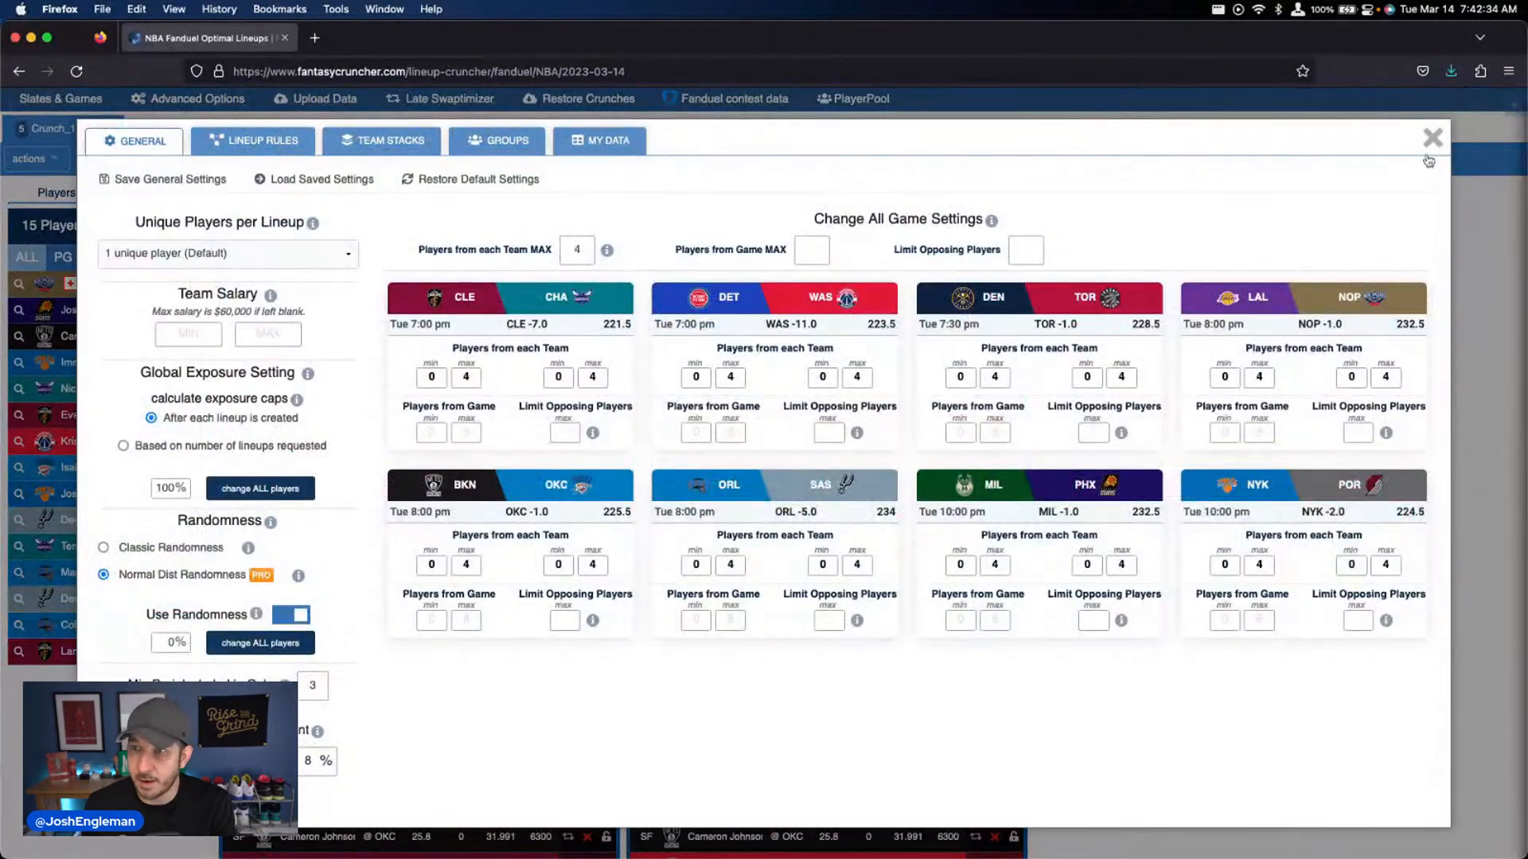
click(1432, 139)
scroll(189, 290, up, 3)
click(188, 346)
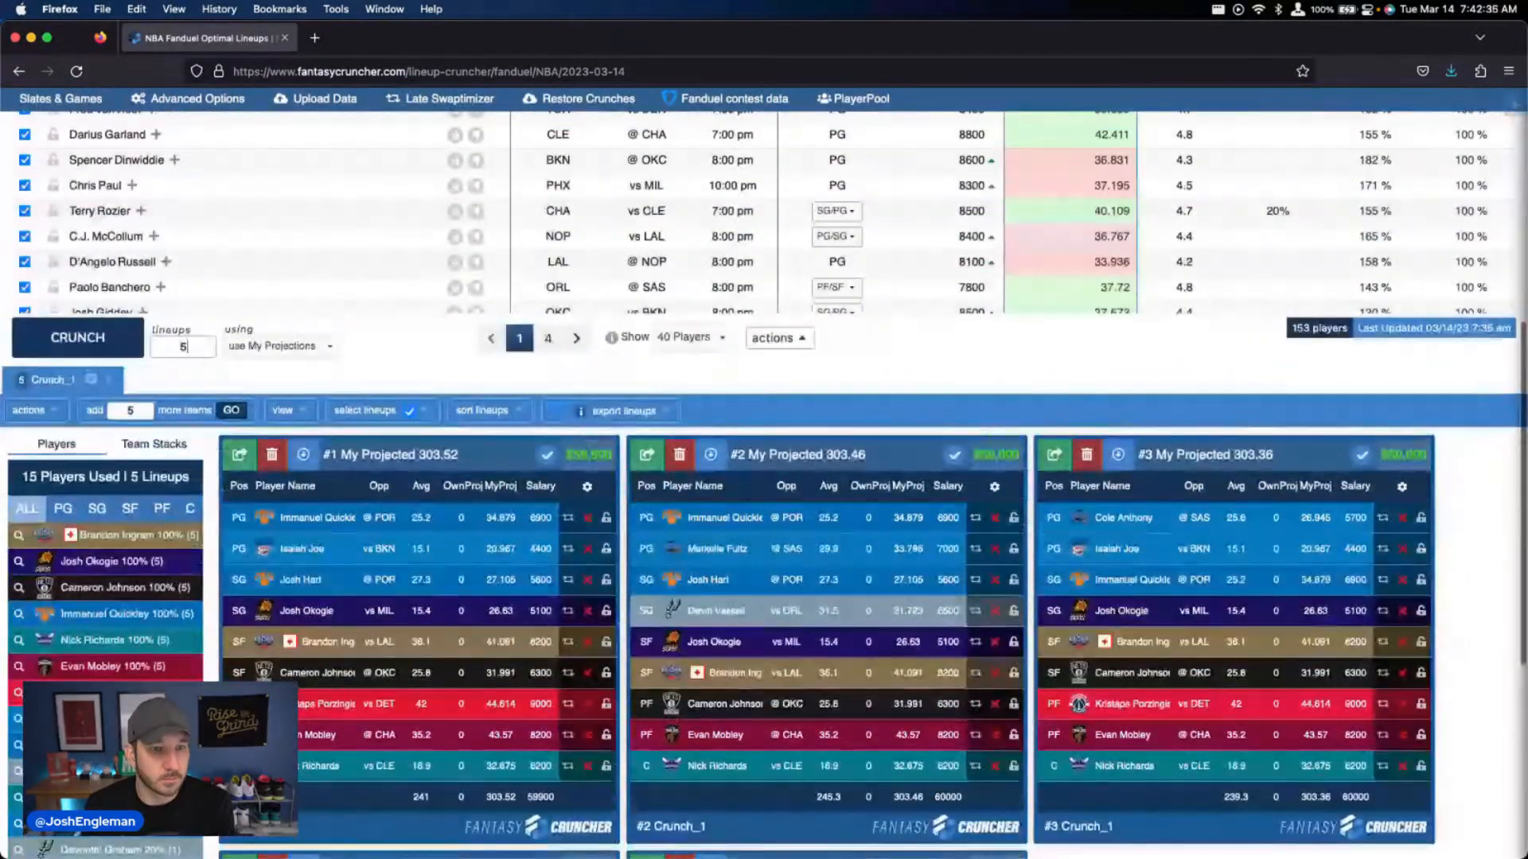
text(00)
key(Return)
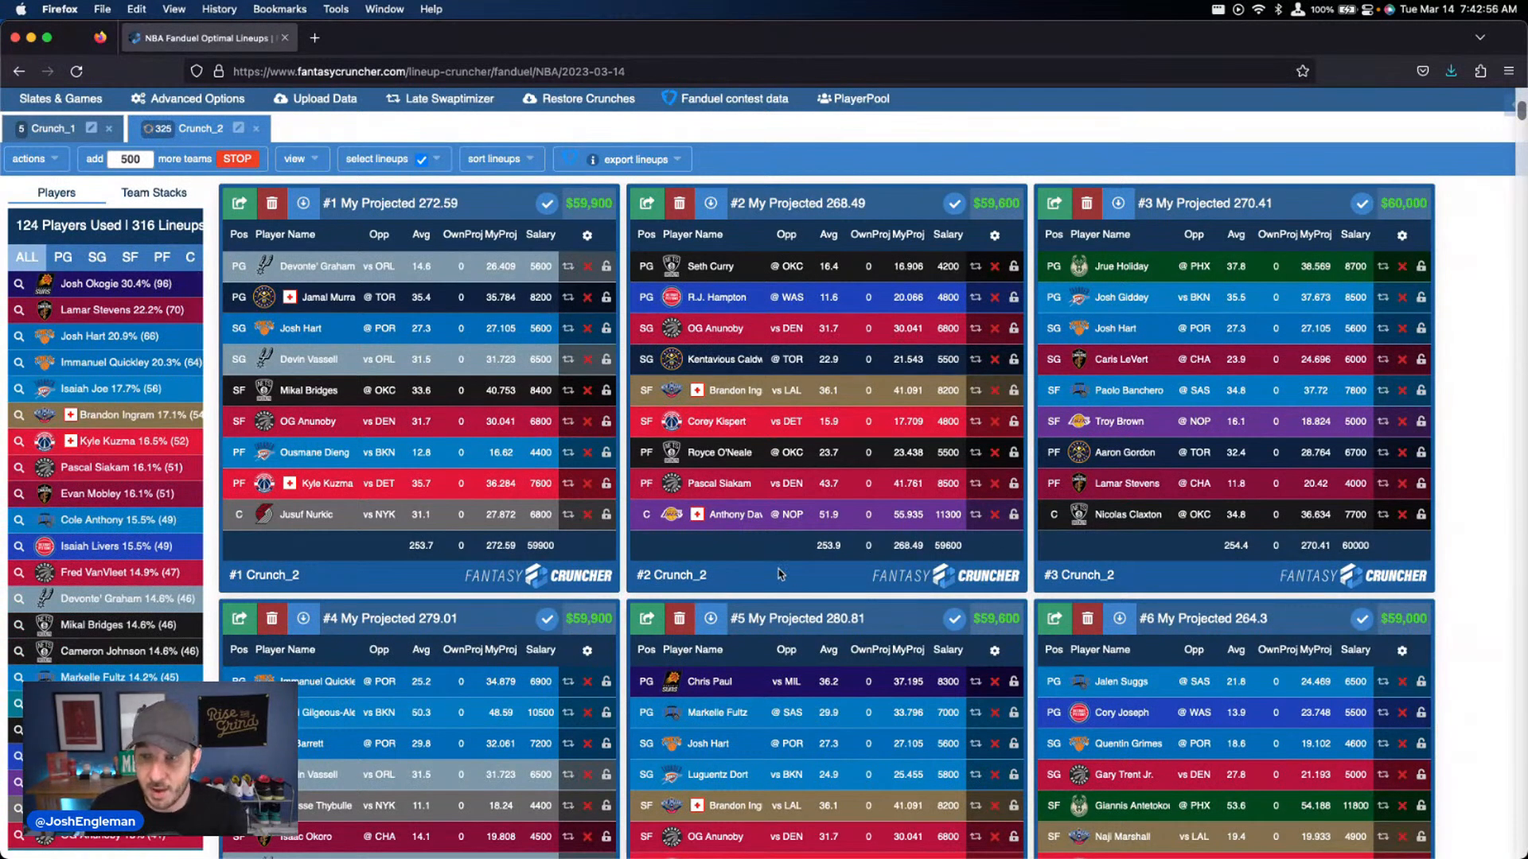
Look through the first randomized Crunch_2 lineups and review Josh Okogie's game log
scroll(784, 569, down, 2)
scroll(784, 568, down, 10)
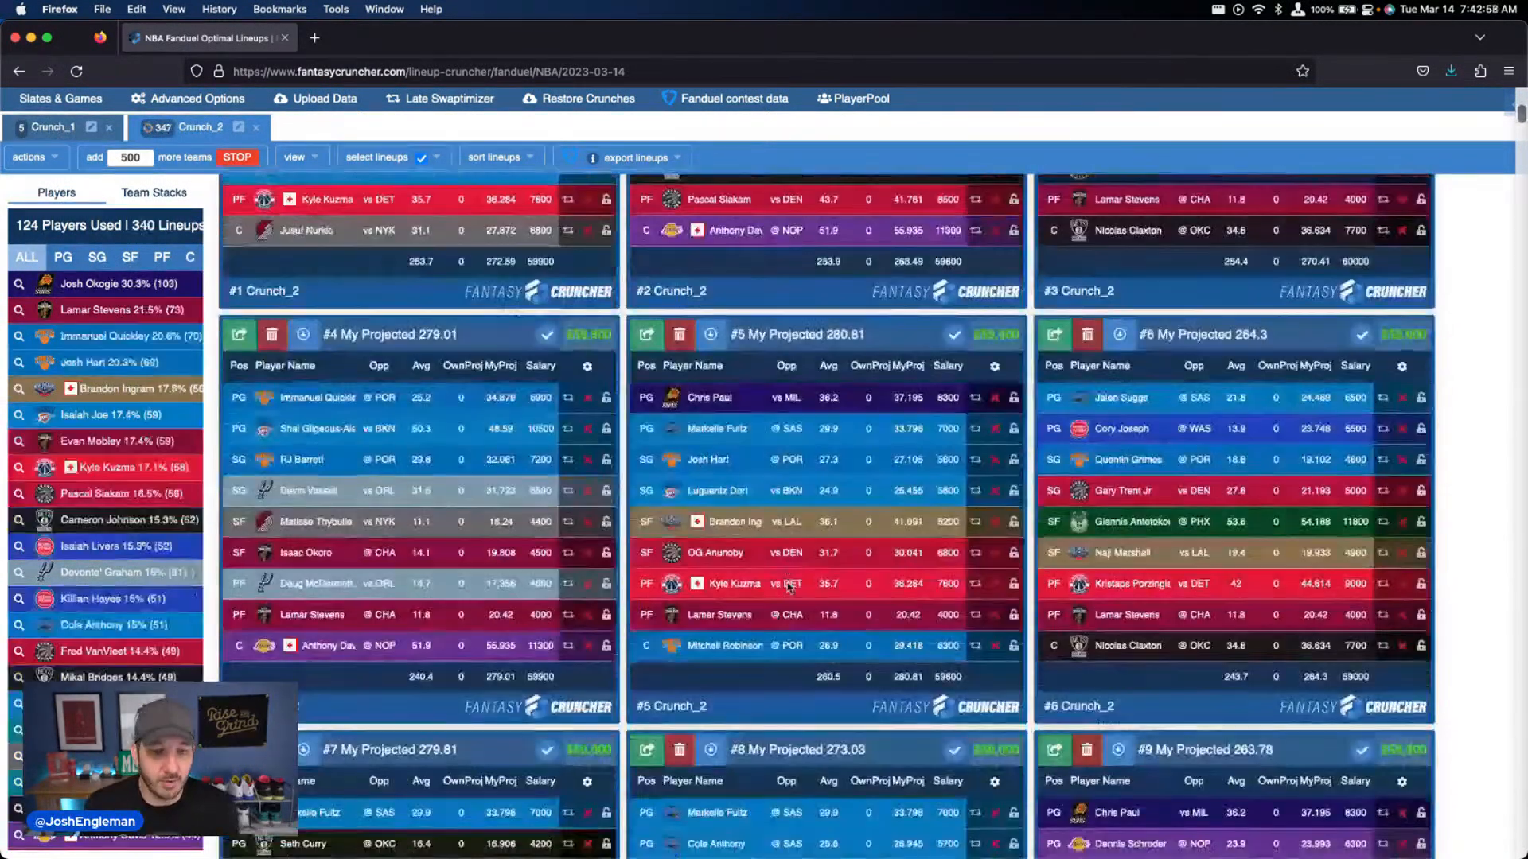
scroll(768, 583, down, 5)
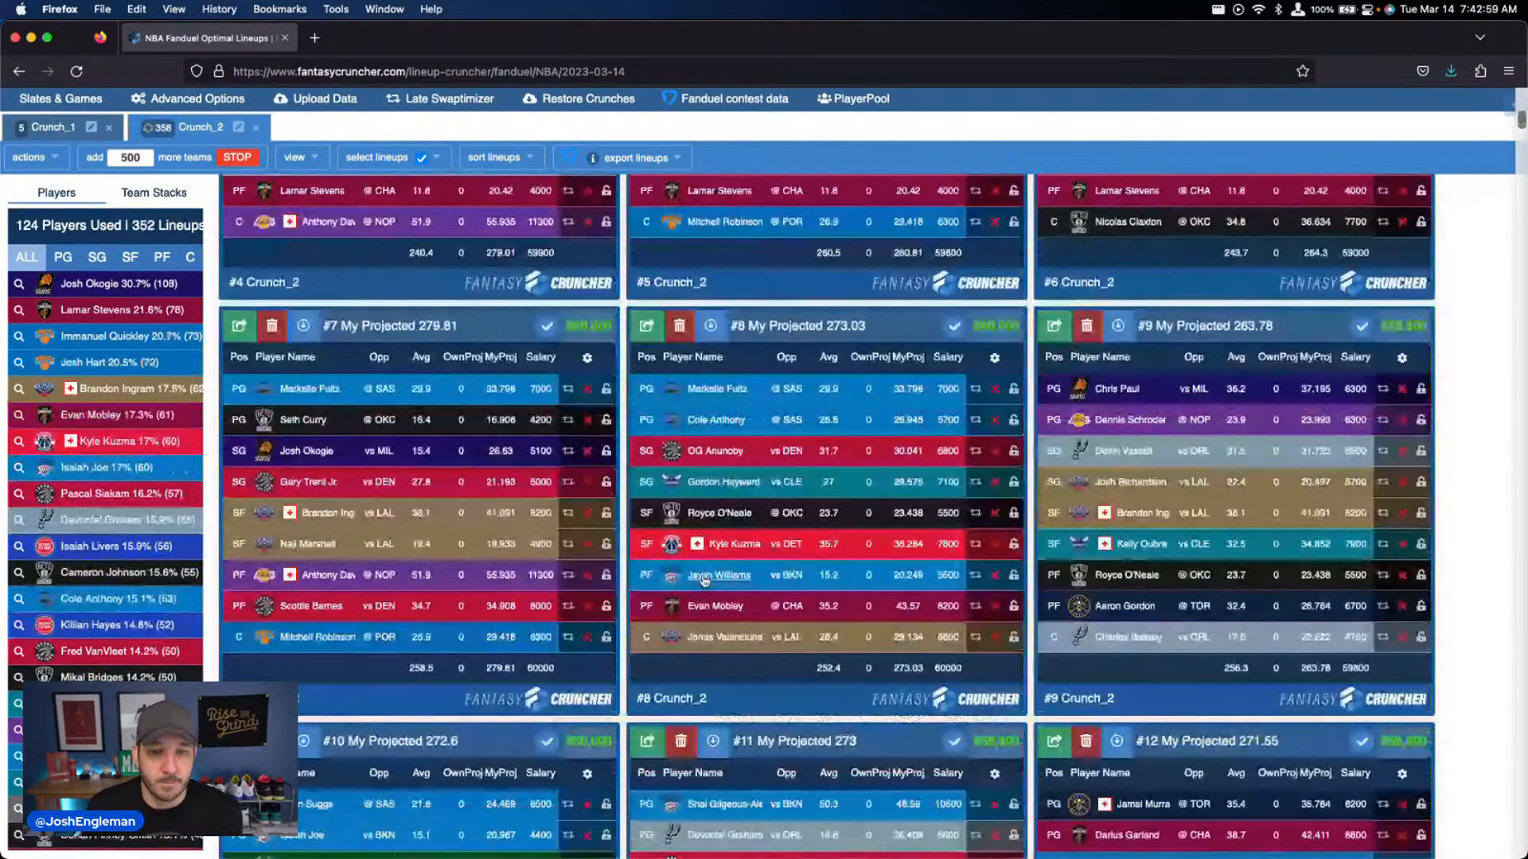
click(704, 577)
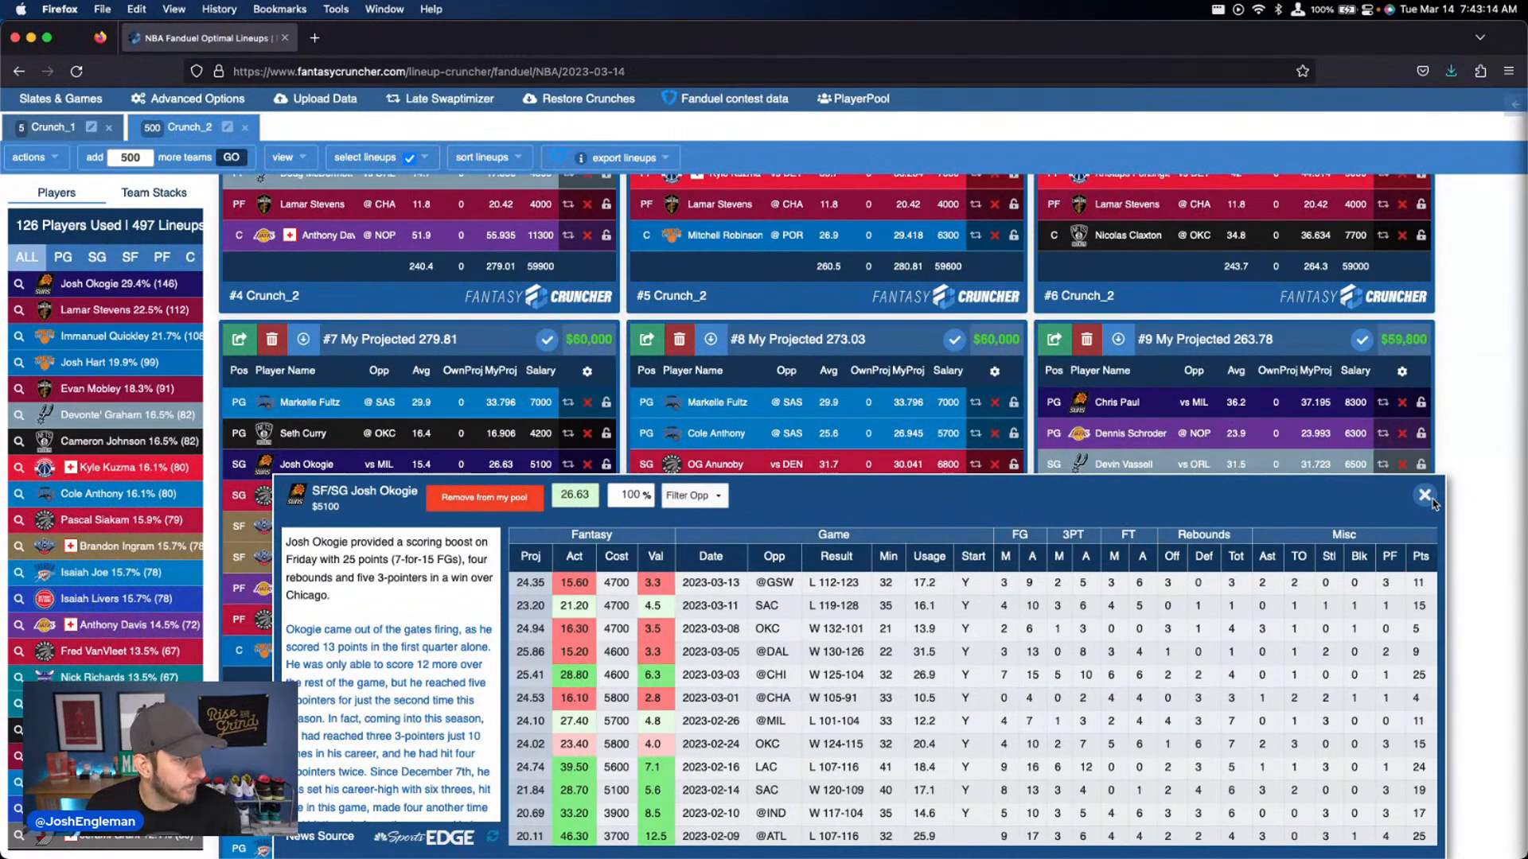
scroll(828, 698, down, 3)
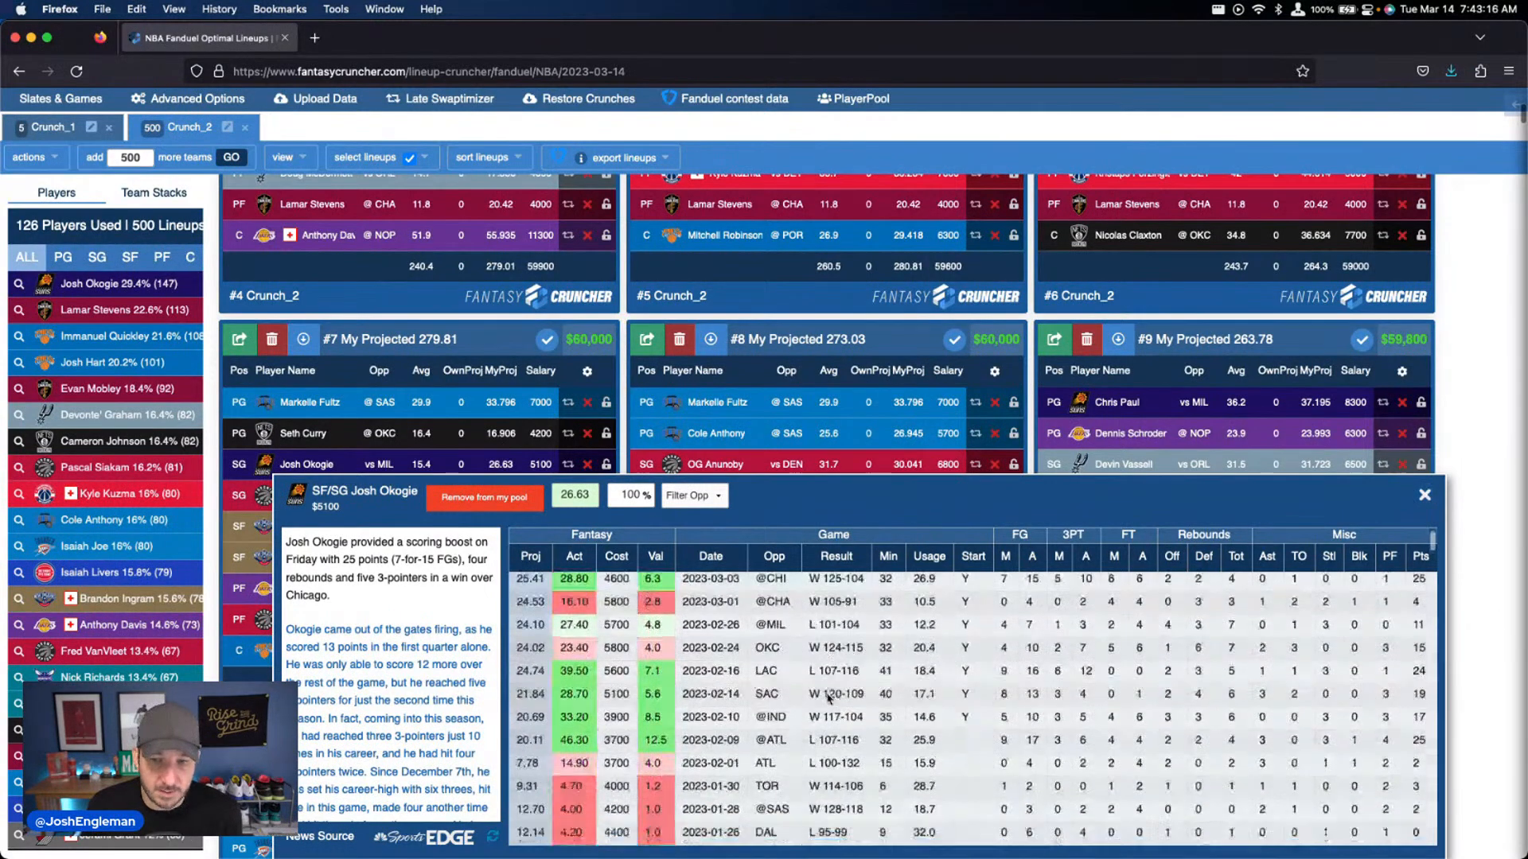
scroll(1154, 572, up, 3)
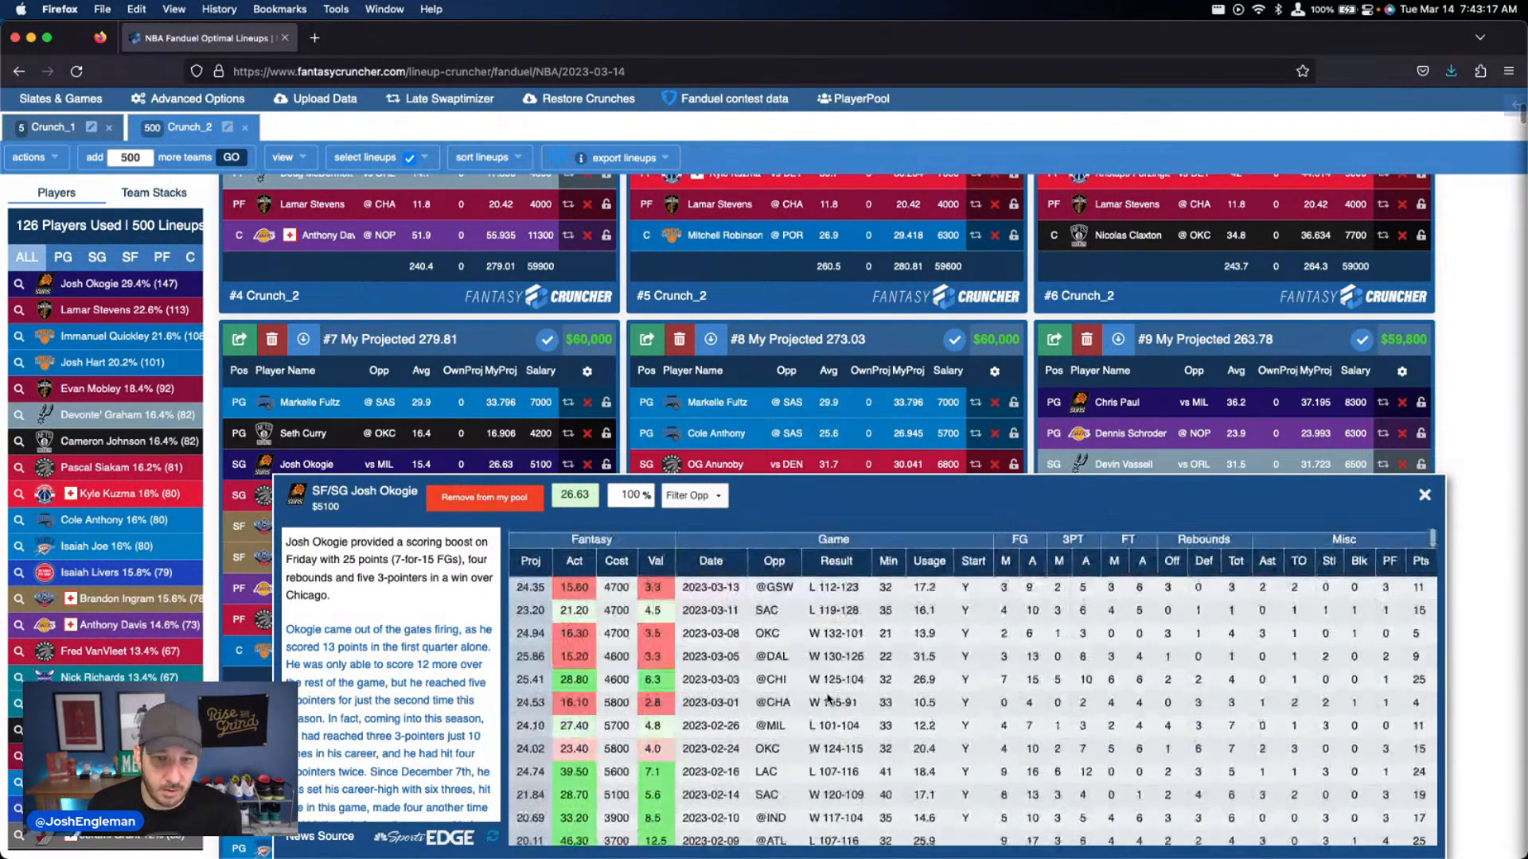
click(1425, 495)
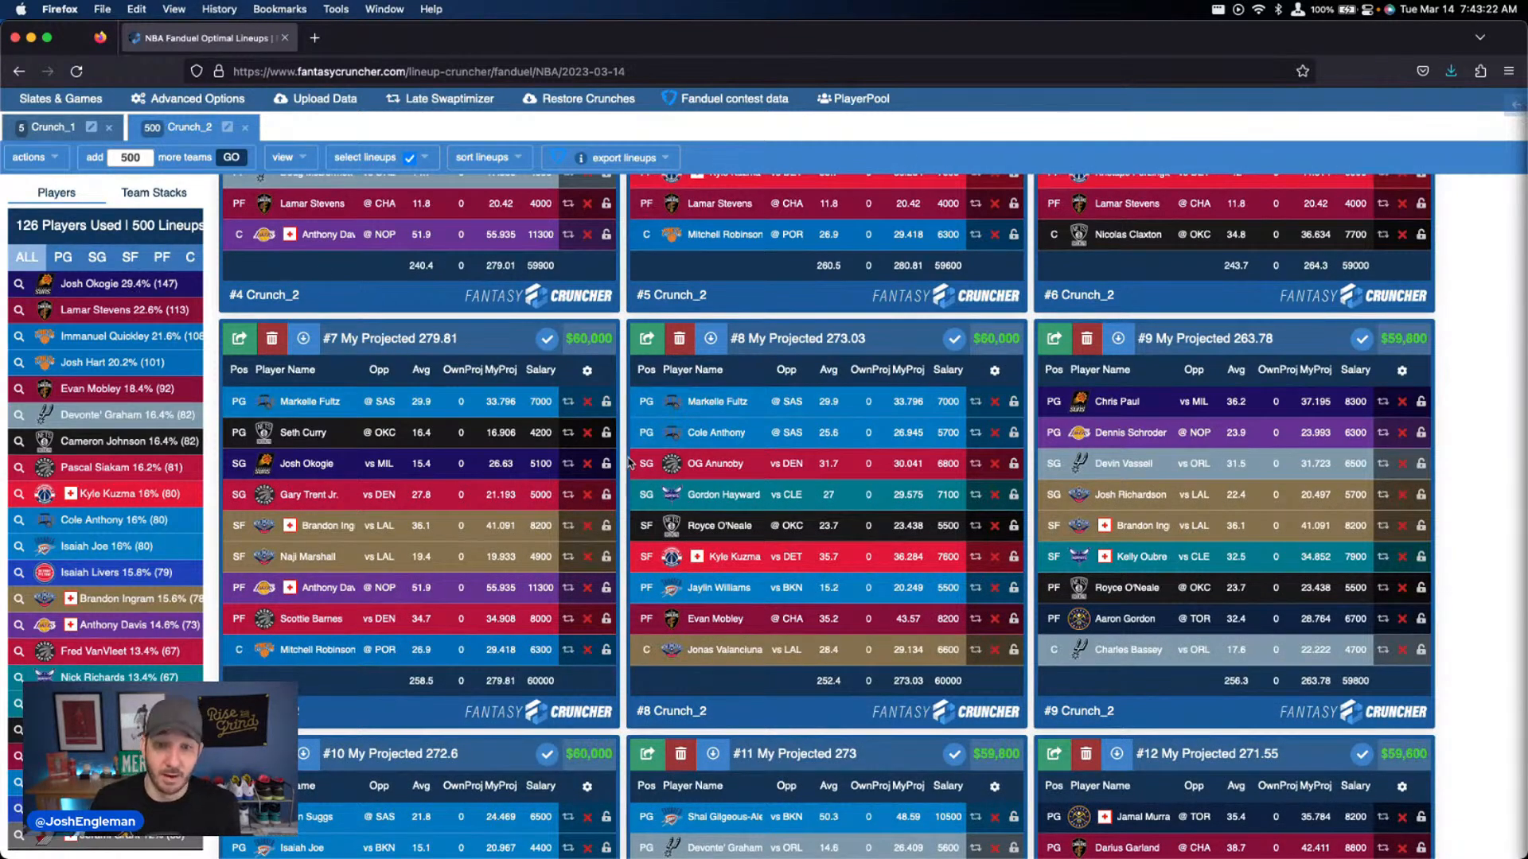
Filter the player pool to small forwards, sort it by the Used percentage in descending order and examine the exposures
scroll(550, 436, up, 3)
scroll(551, 436, up, 20)
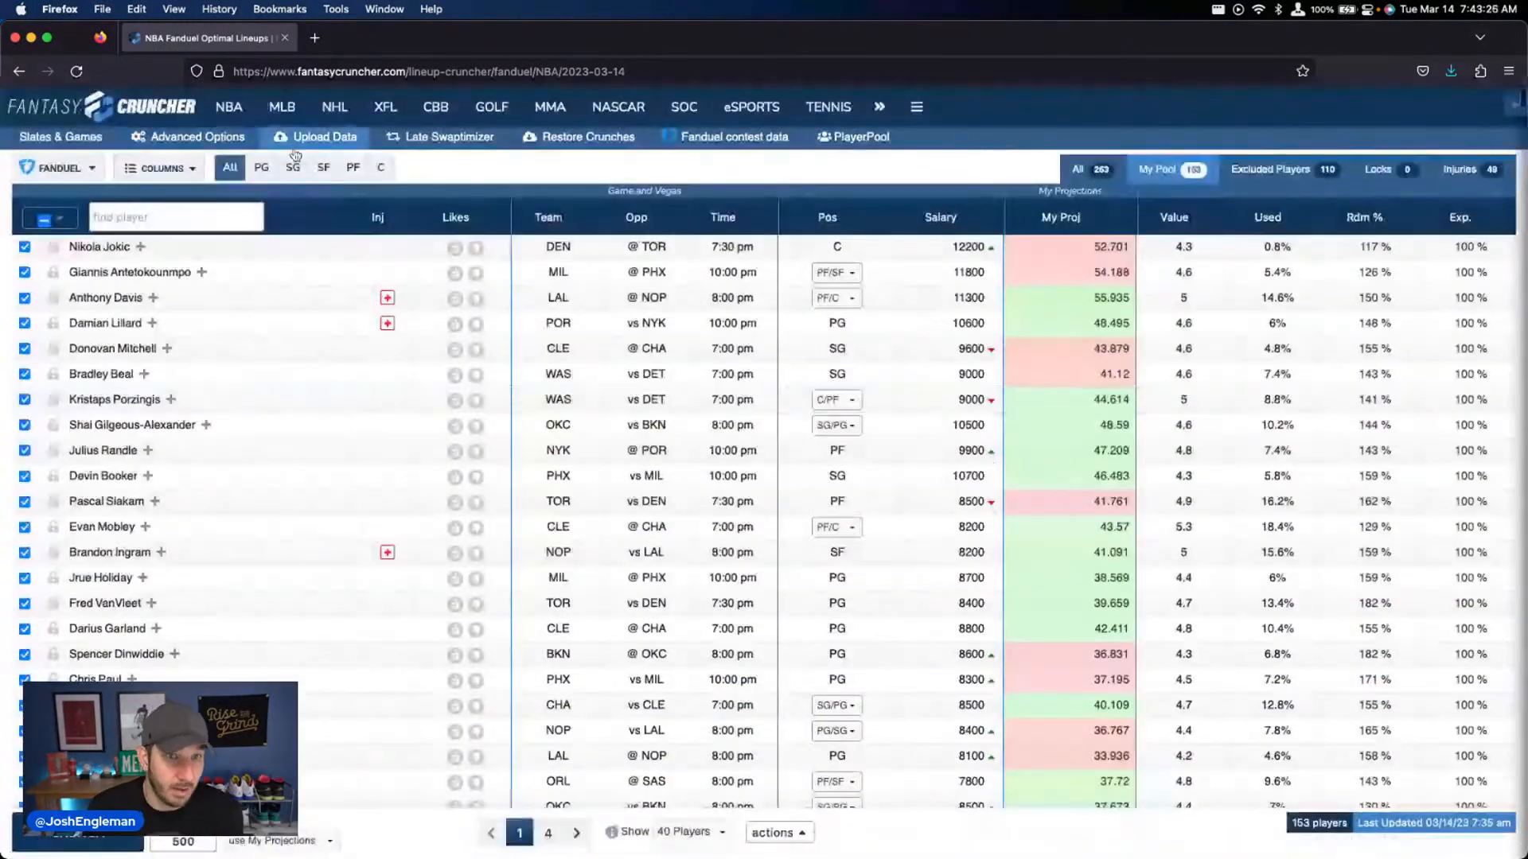
click(323, 168)
click(1271, 217)
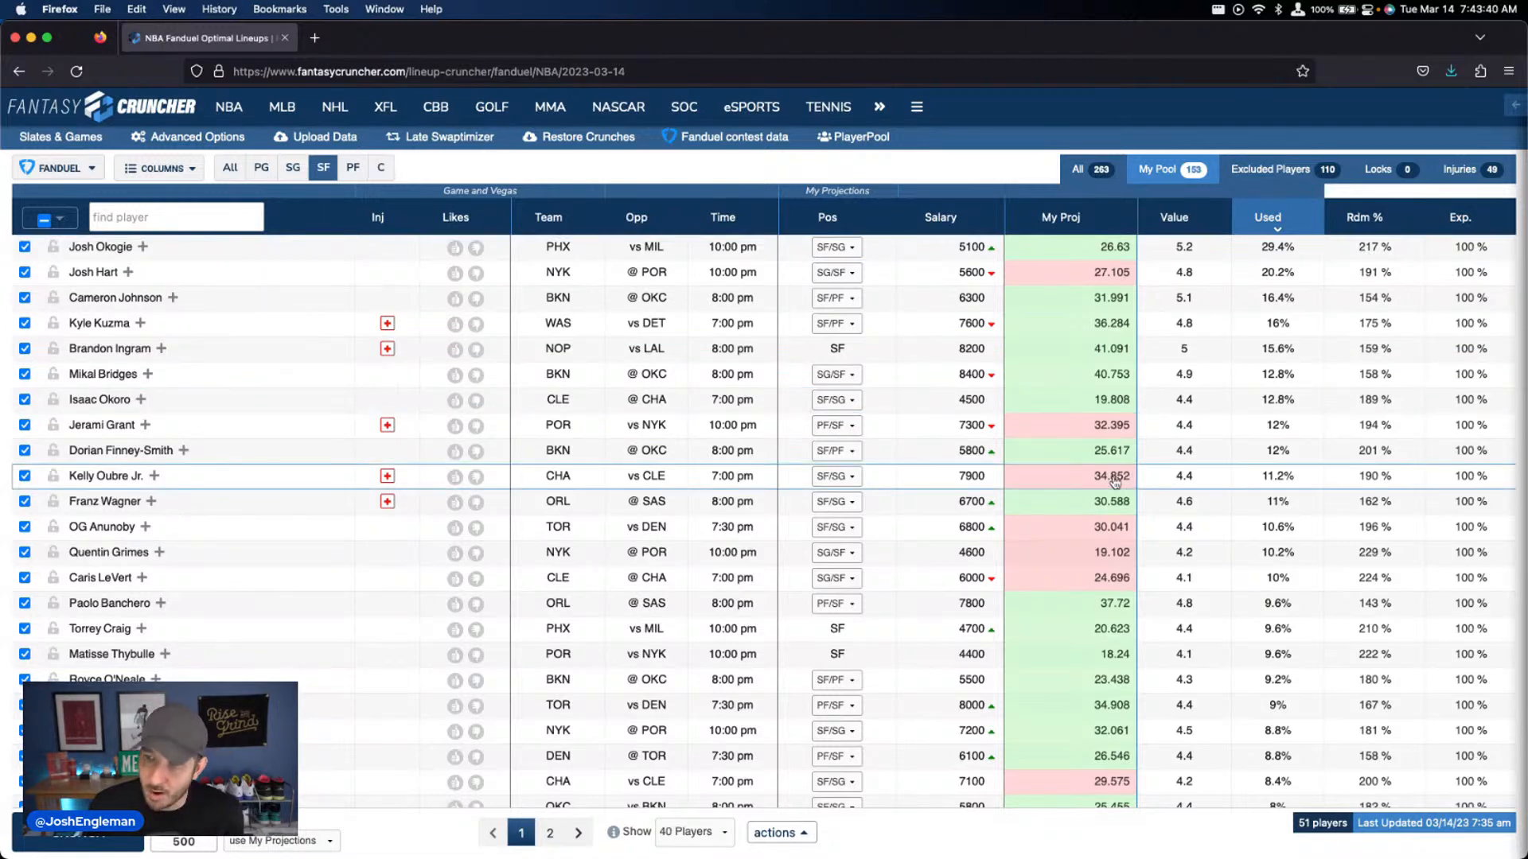
scroll(1109, 489, down, 3)
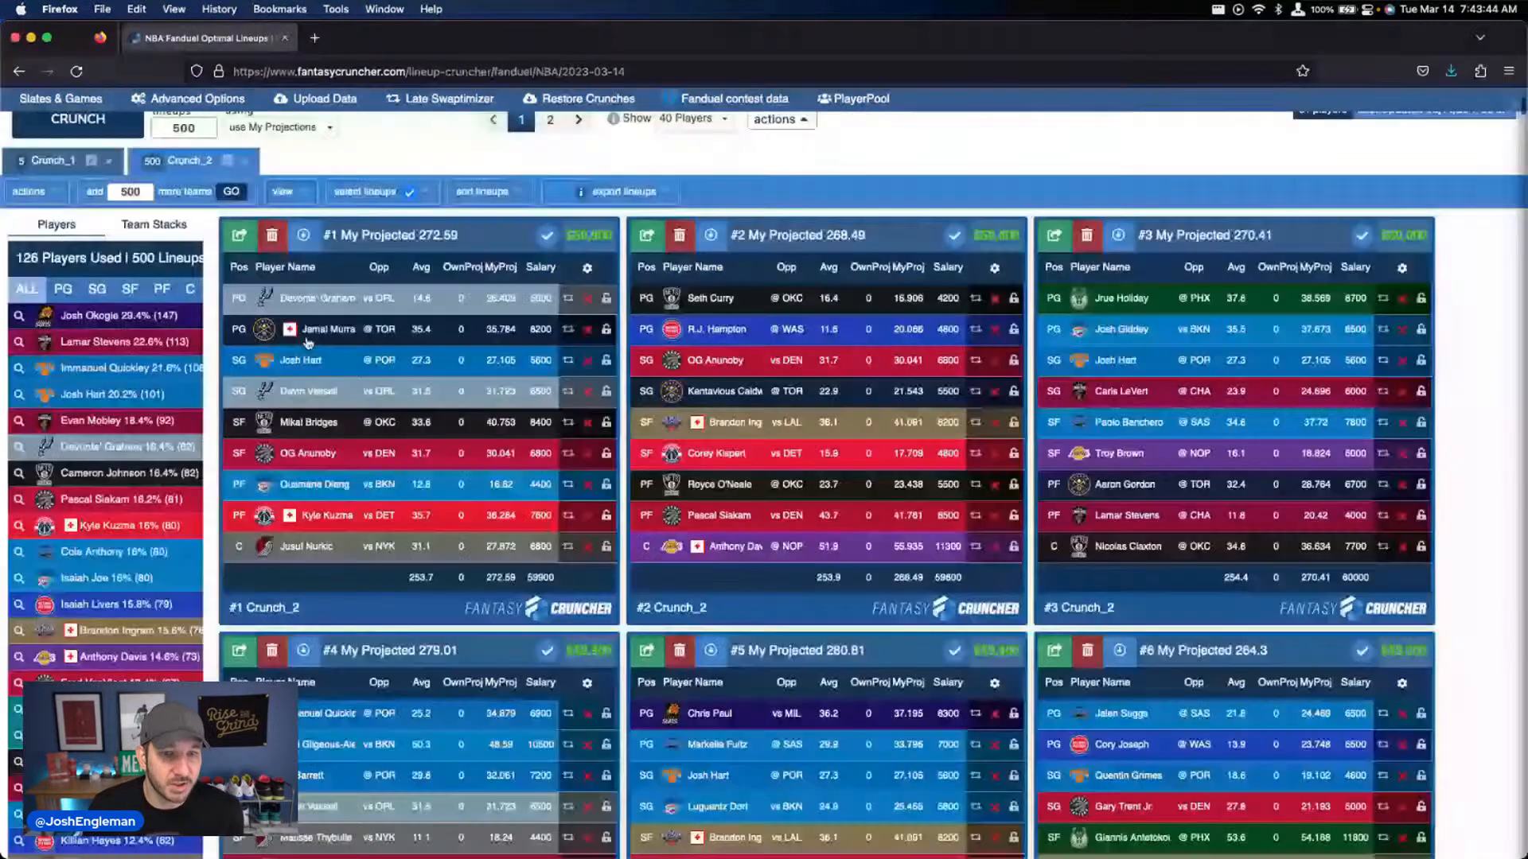
Check Josh Okogie's recent minutes and results again from the used-players list, and return to the player pool
click(94, 316)
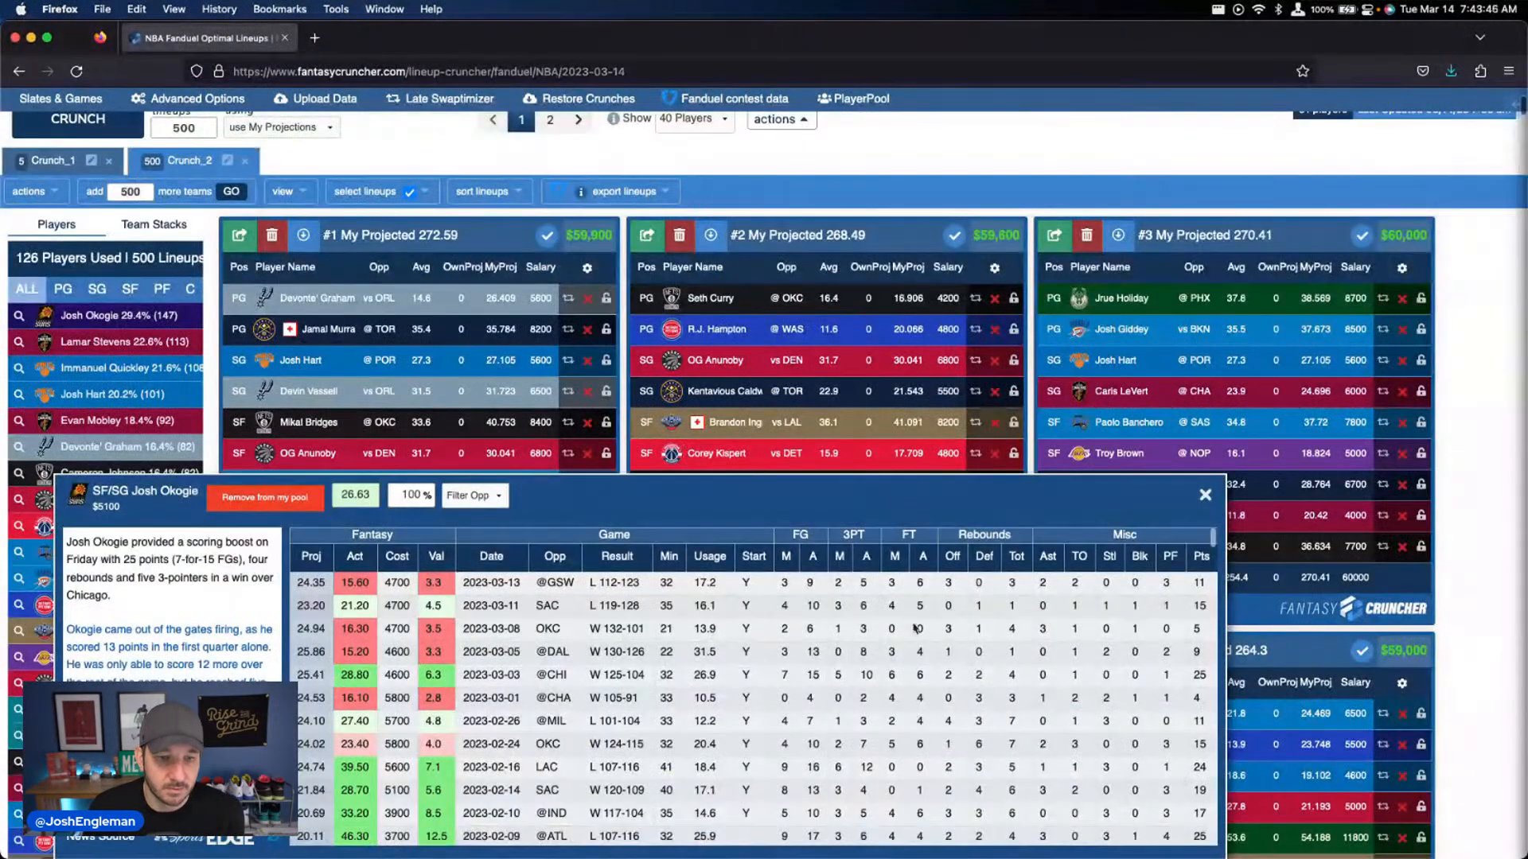
click(1204, 495)
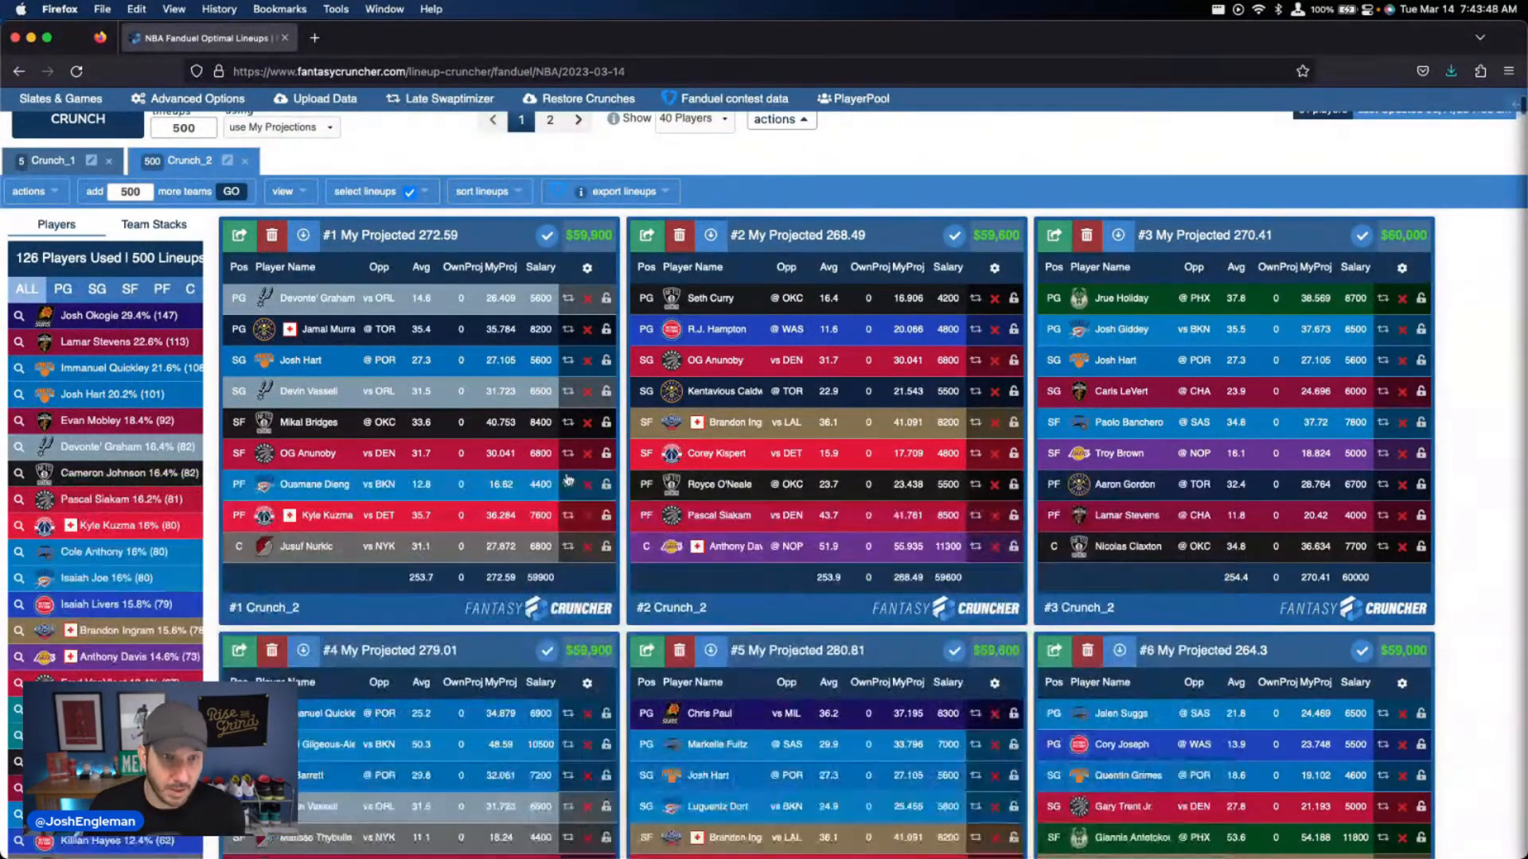
scroll(567, 483, up, 2)
scroll(566, 483, up, 4)
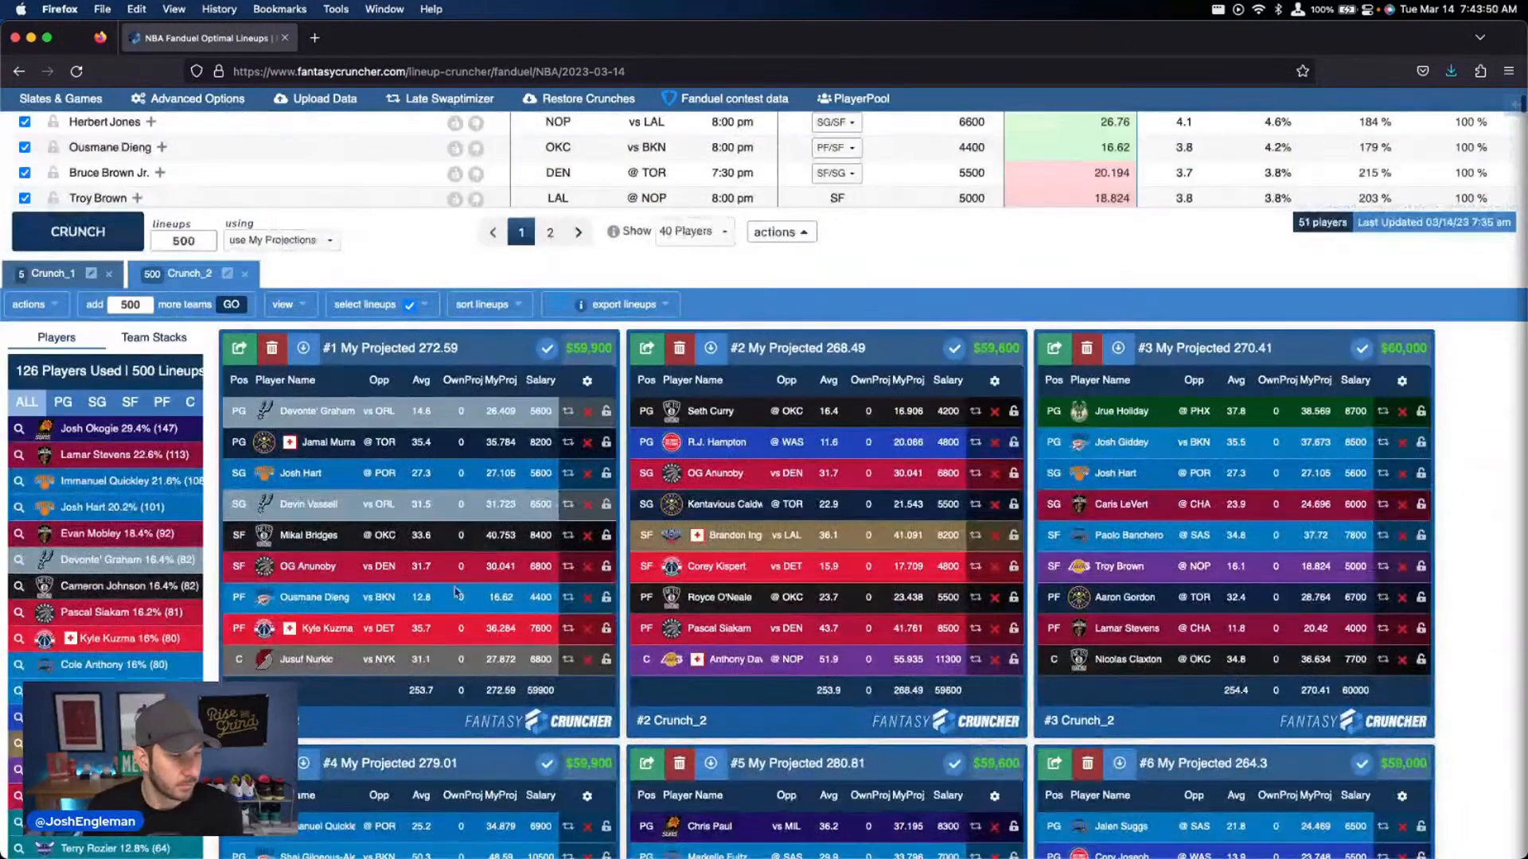
scroll(463, 610, up, 18)
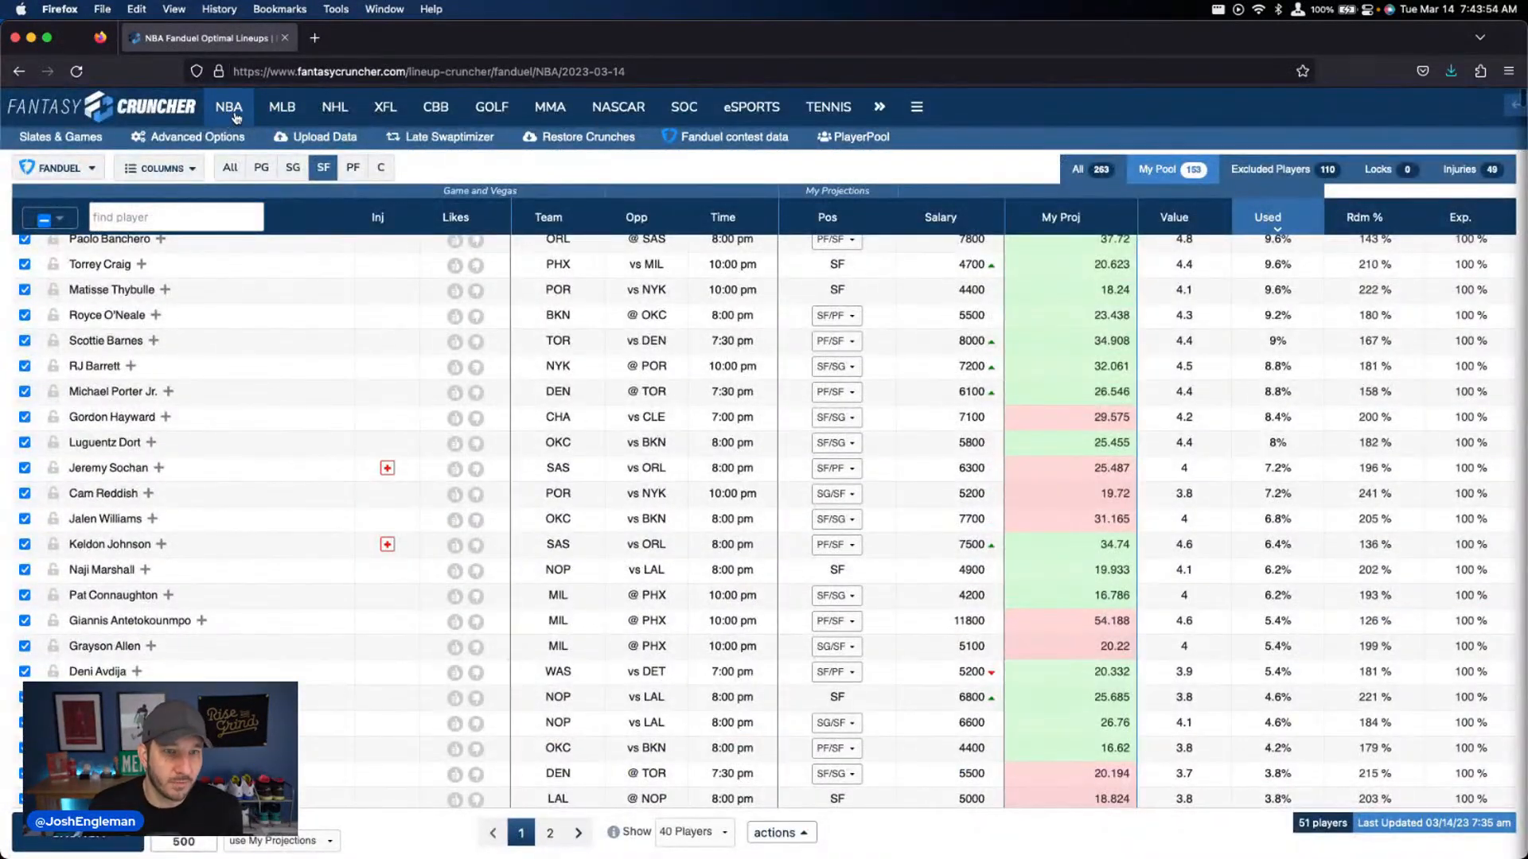
mouse_move(235, 117)
right_click(274, 167)
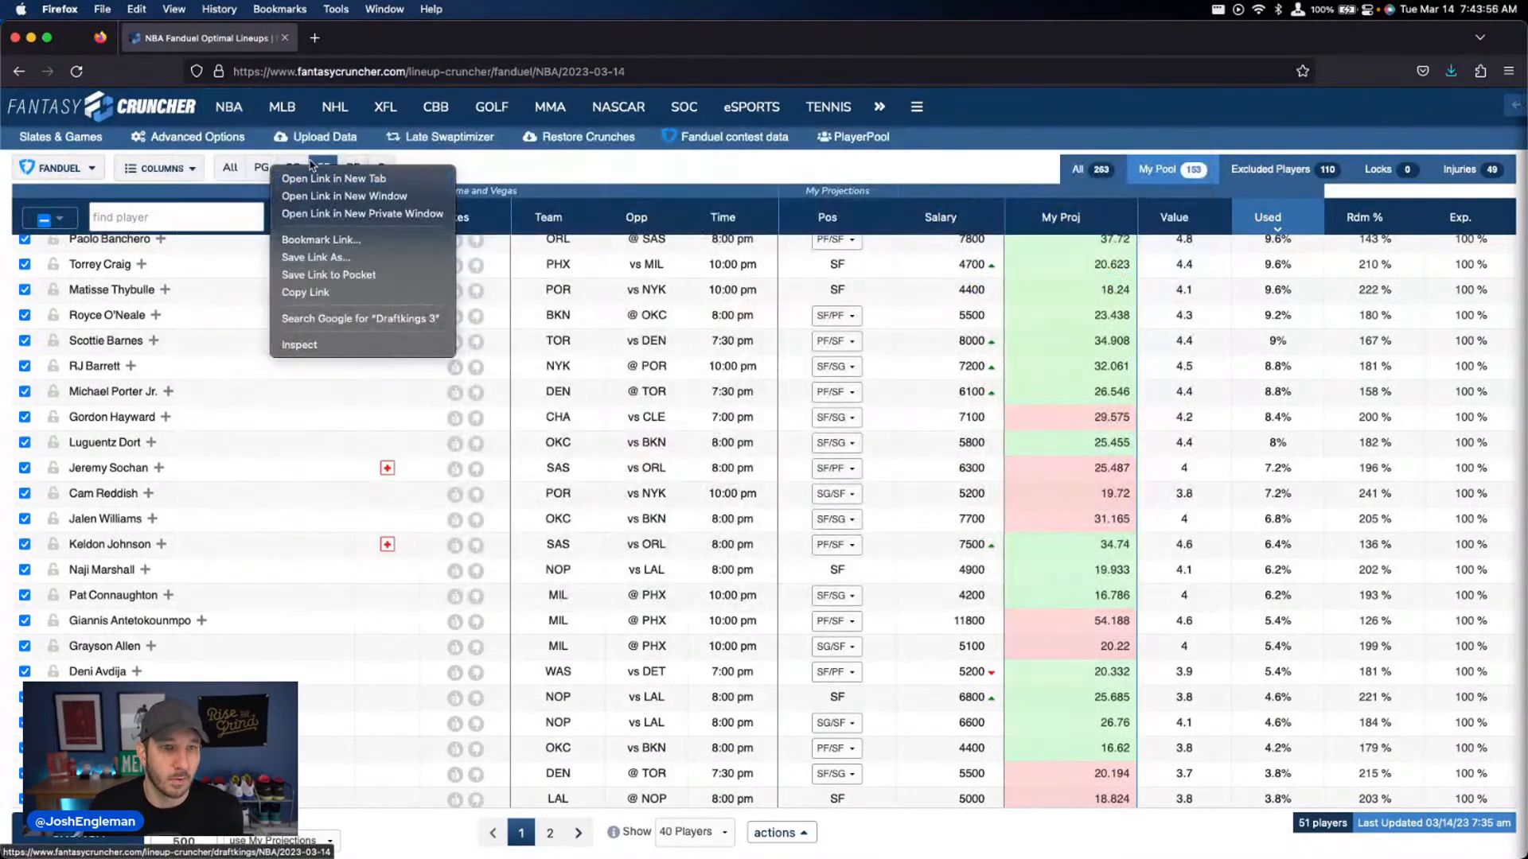
click(214, 18)
Review Lamar Stevens's game log from the Crunch_2 used-players list and close it
scroll(228, 277, down, 15)
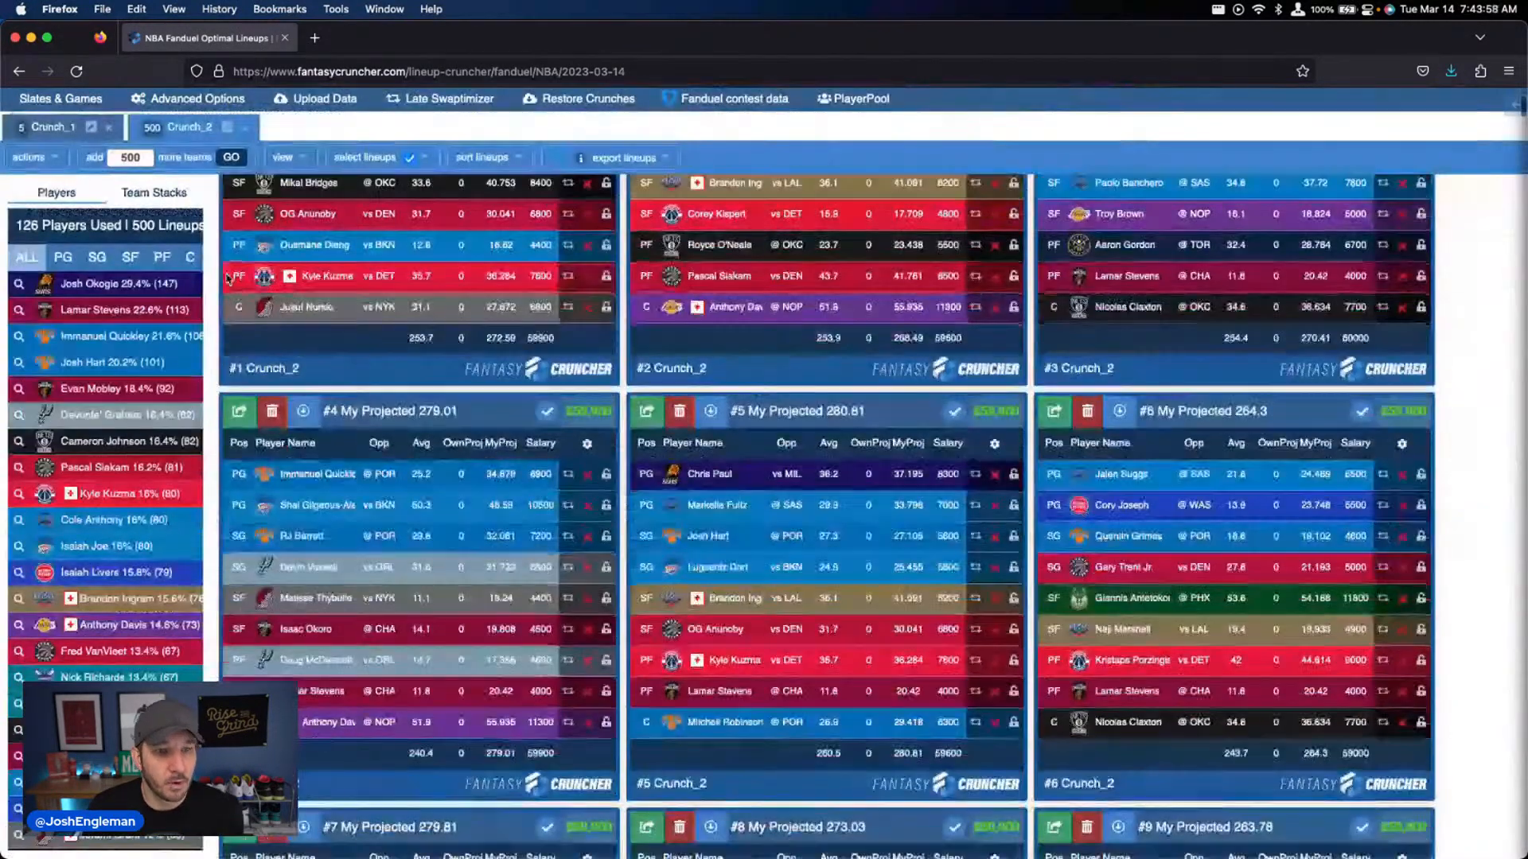
click(120, 314)
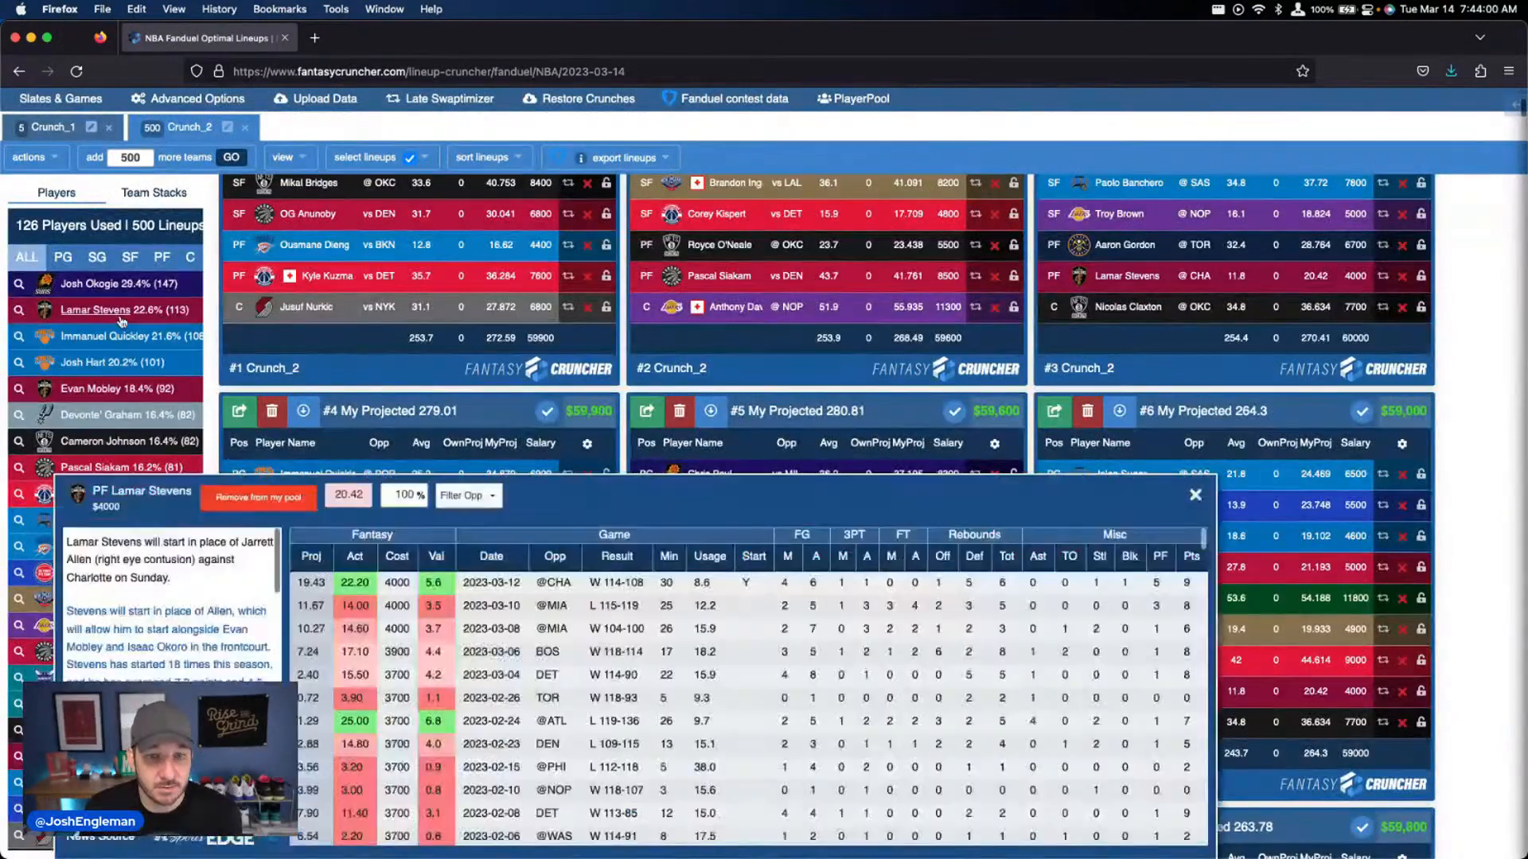
click(1194, 495)
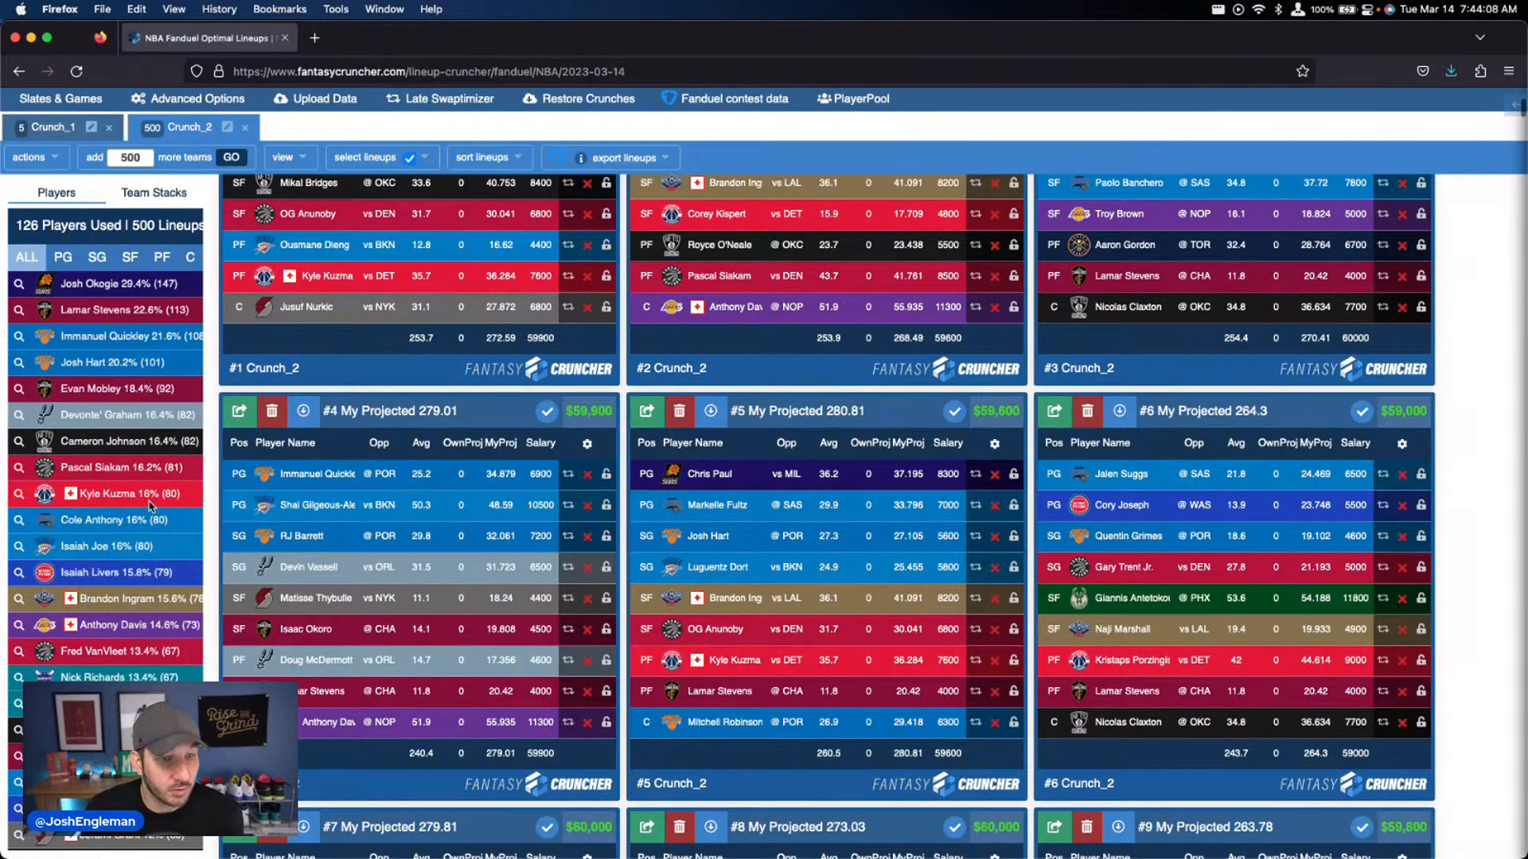
Load the DraftKings NBA lineup optimizer for 2023-03-14 and open its projections upload table
scroll(379, 371, up, 2)
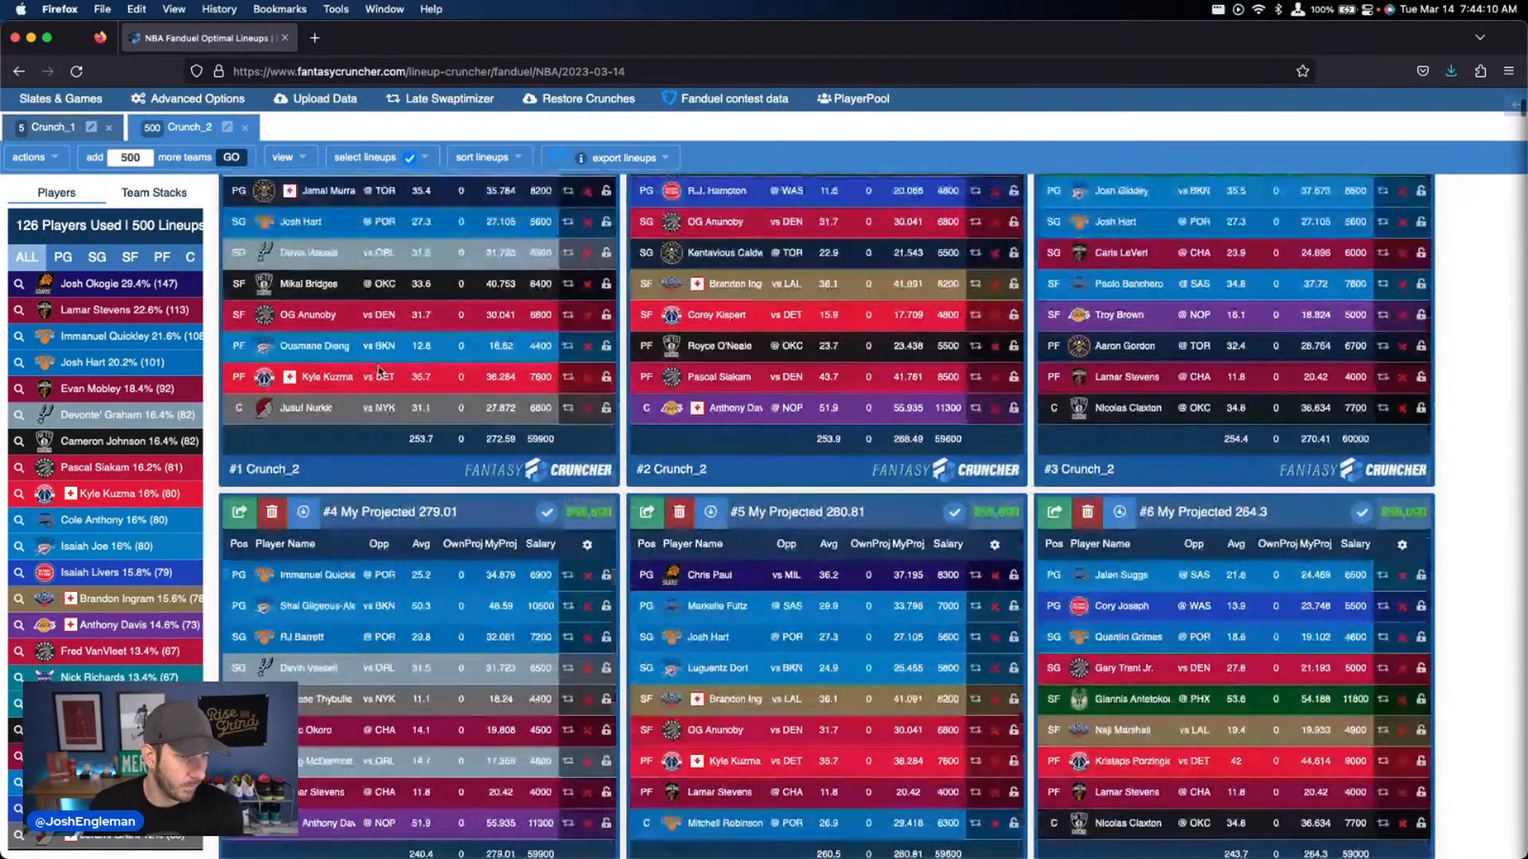
scroll(379, 372, up, 15)
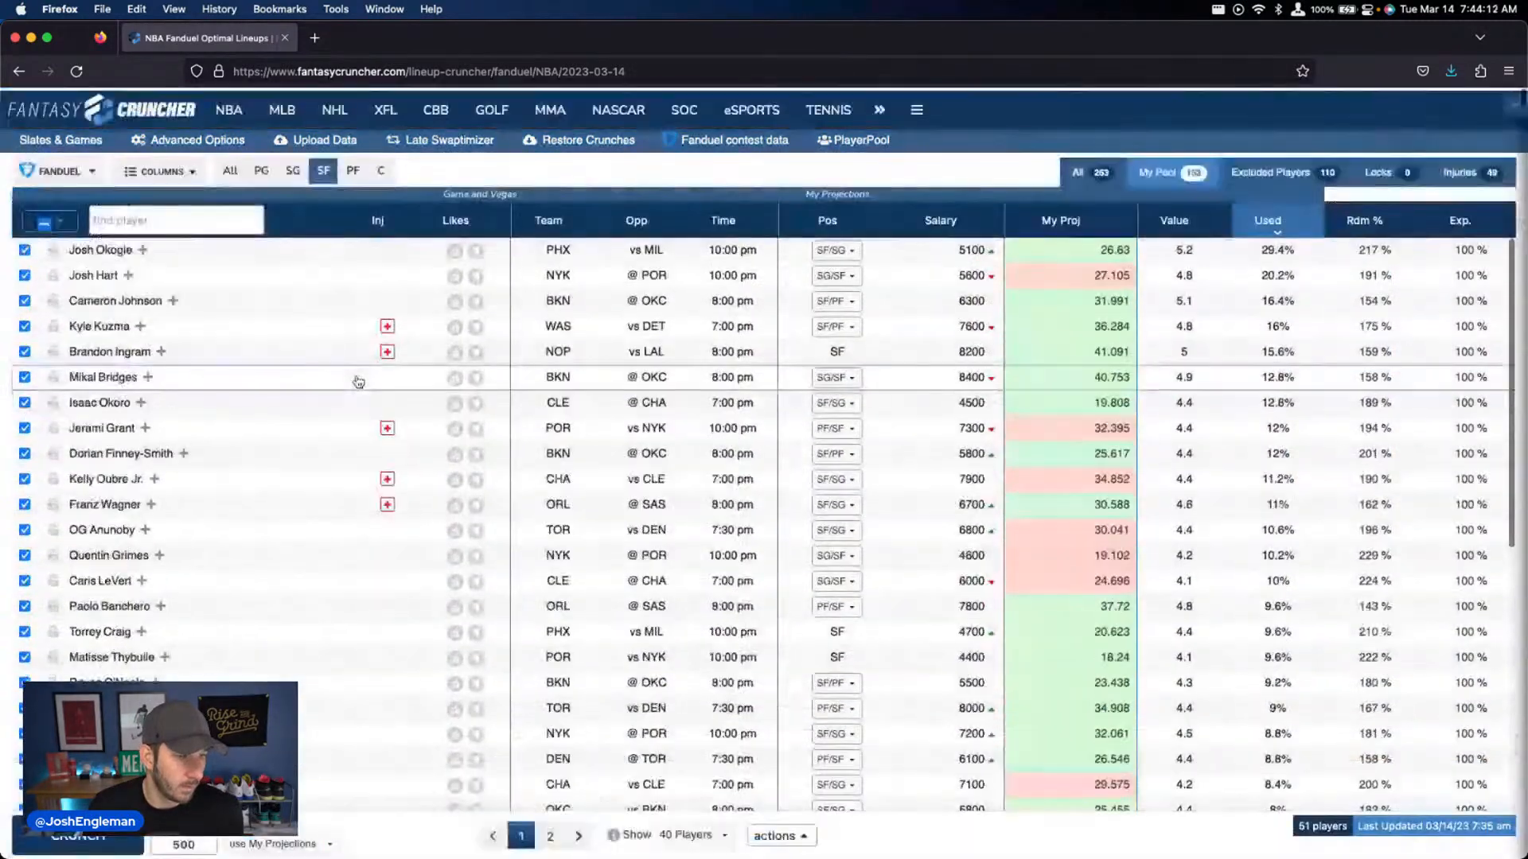
mouse_move(230, 109)
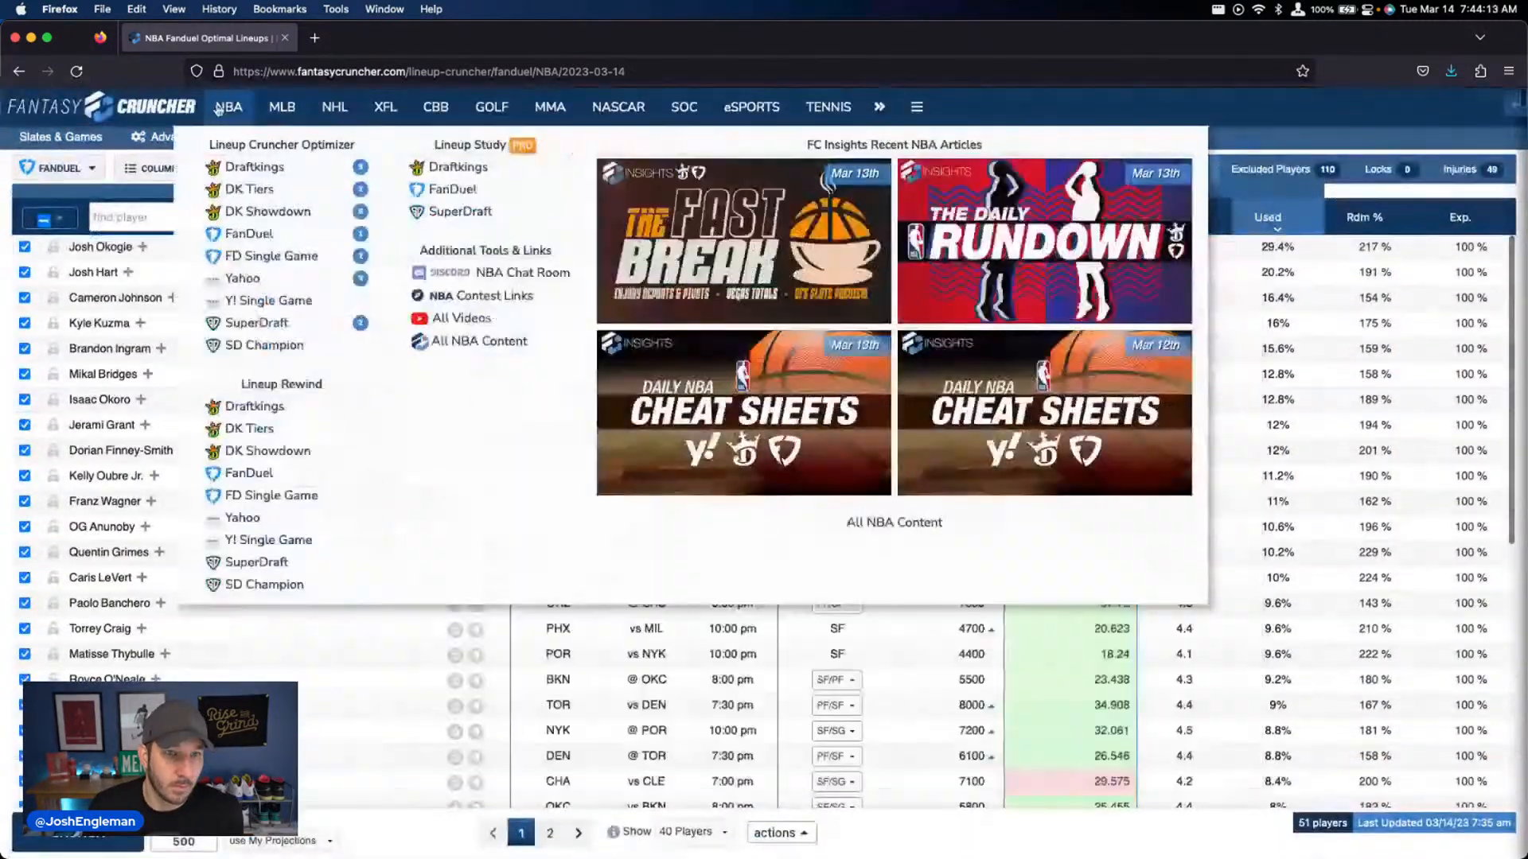
click(269, 170)
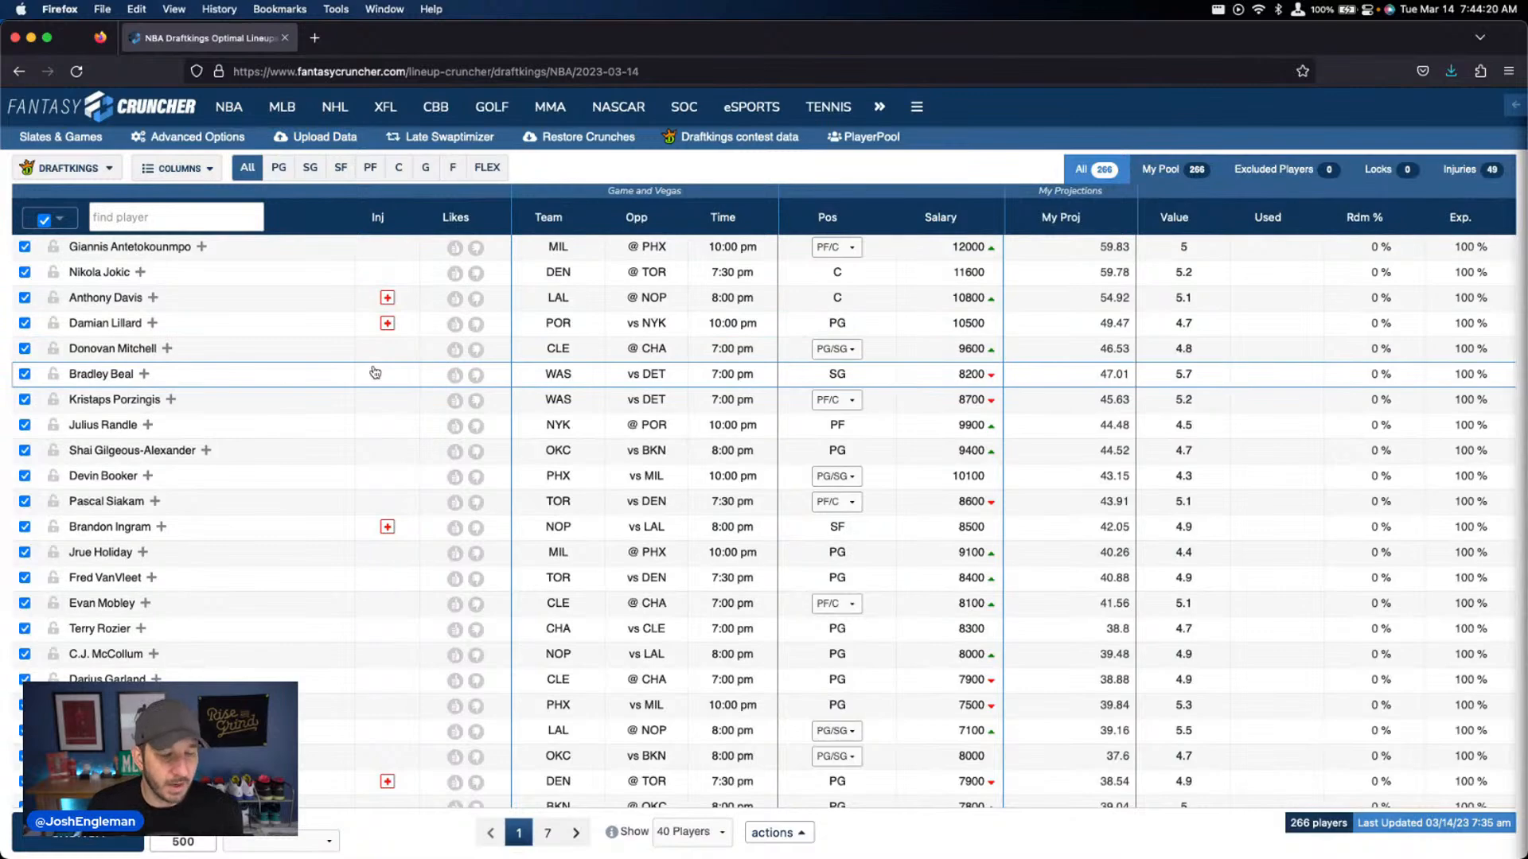
click(339, 139)
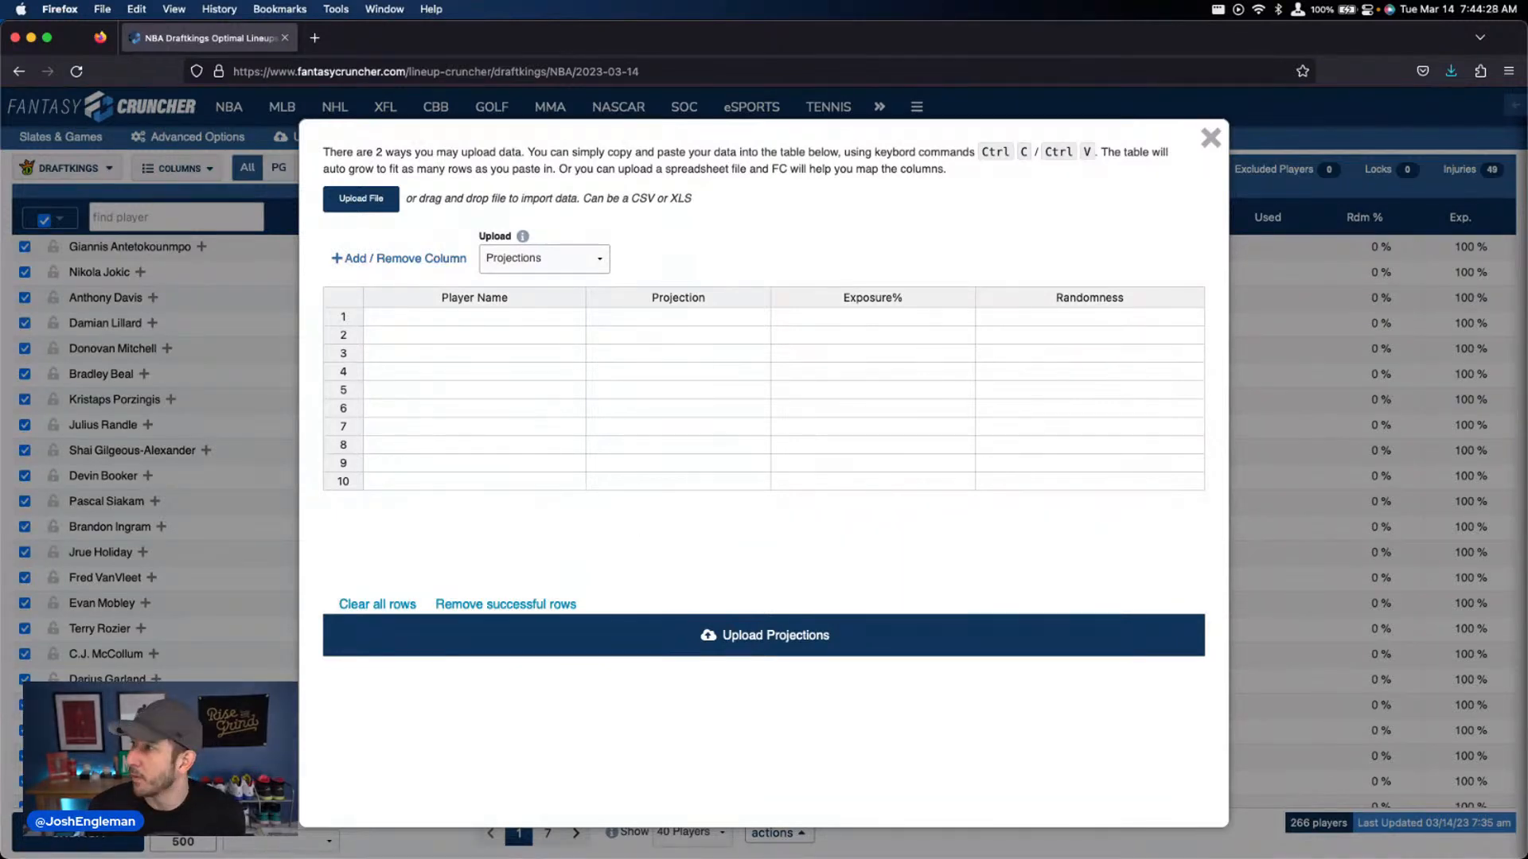
Switch to the Chrome window with Tankathon, maximize it, examine the 2023 NBA draft lottery standings and close the page
drag(0, 48, 869, 106)
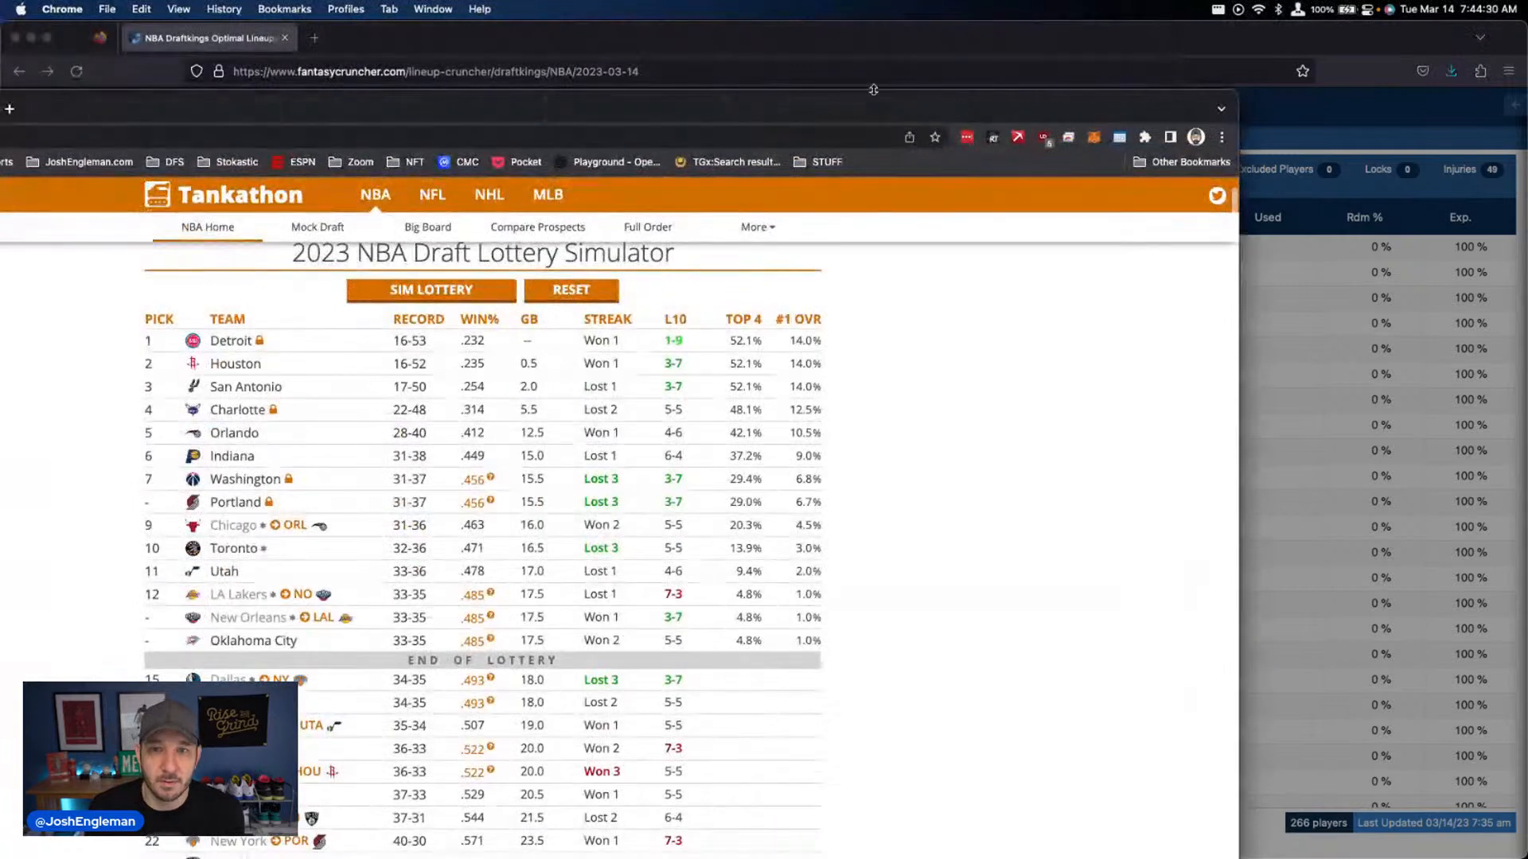
double_click(864, 105)
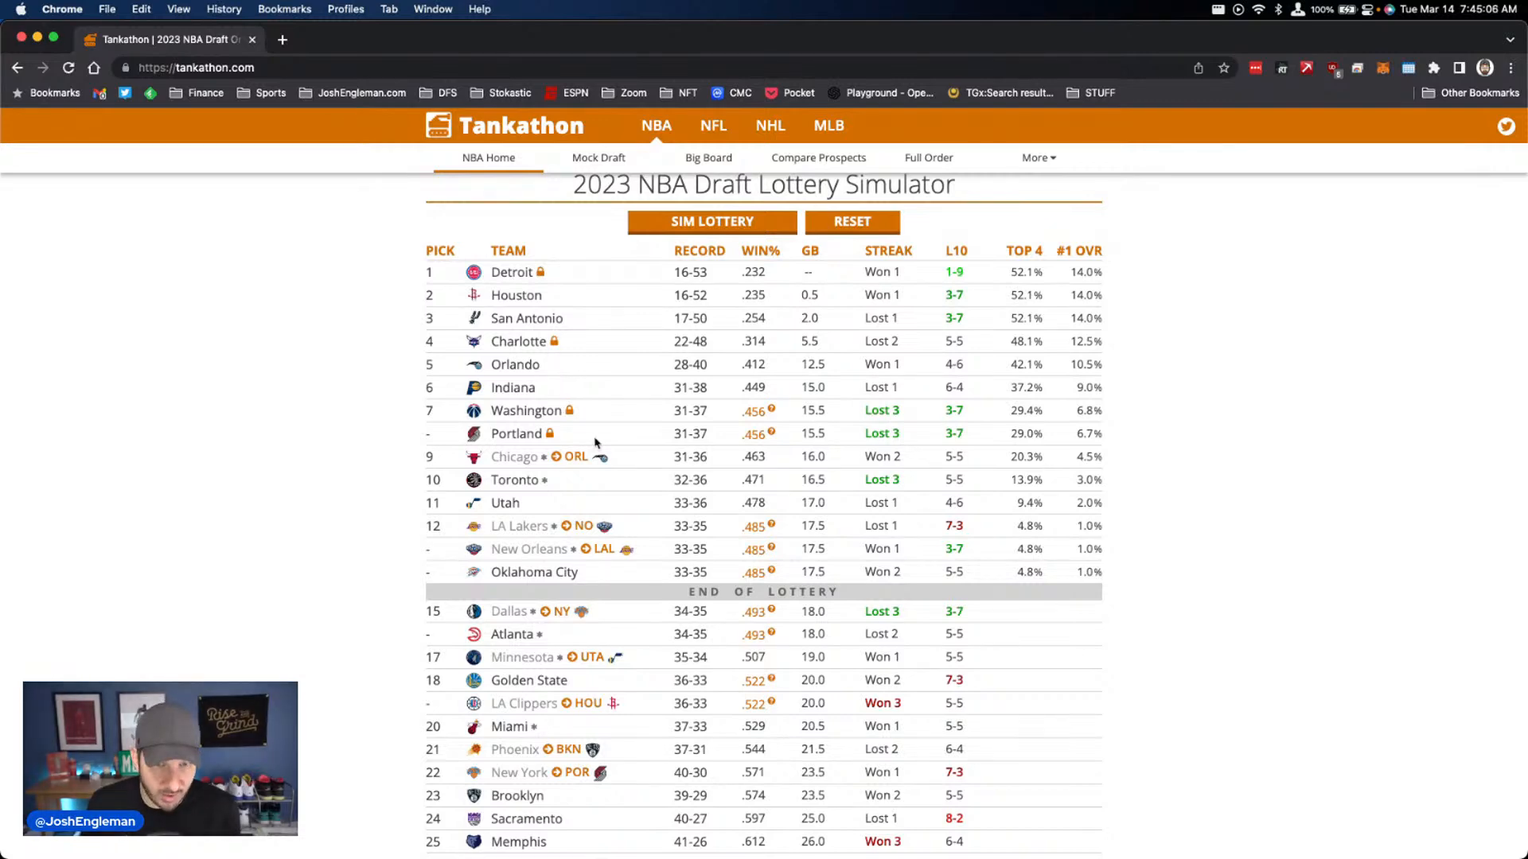
scroll(278, 261, down, 1)
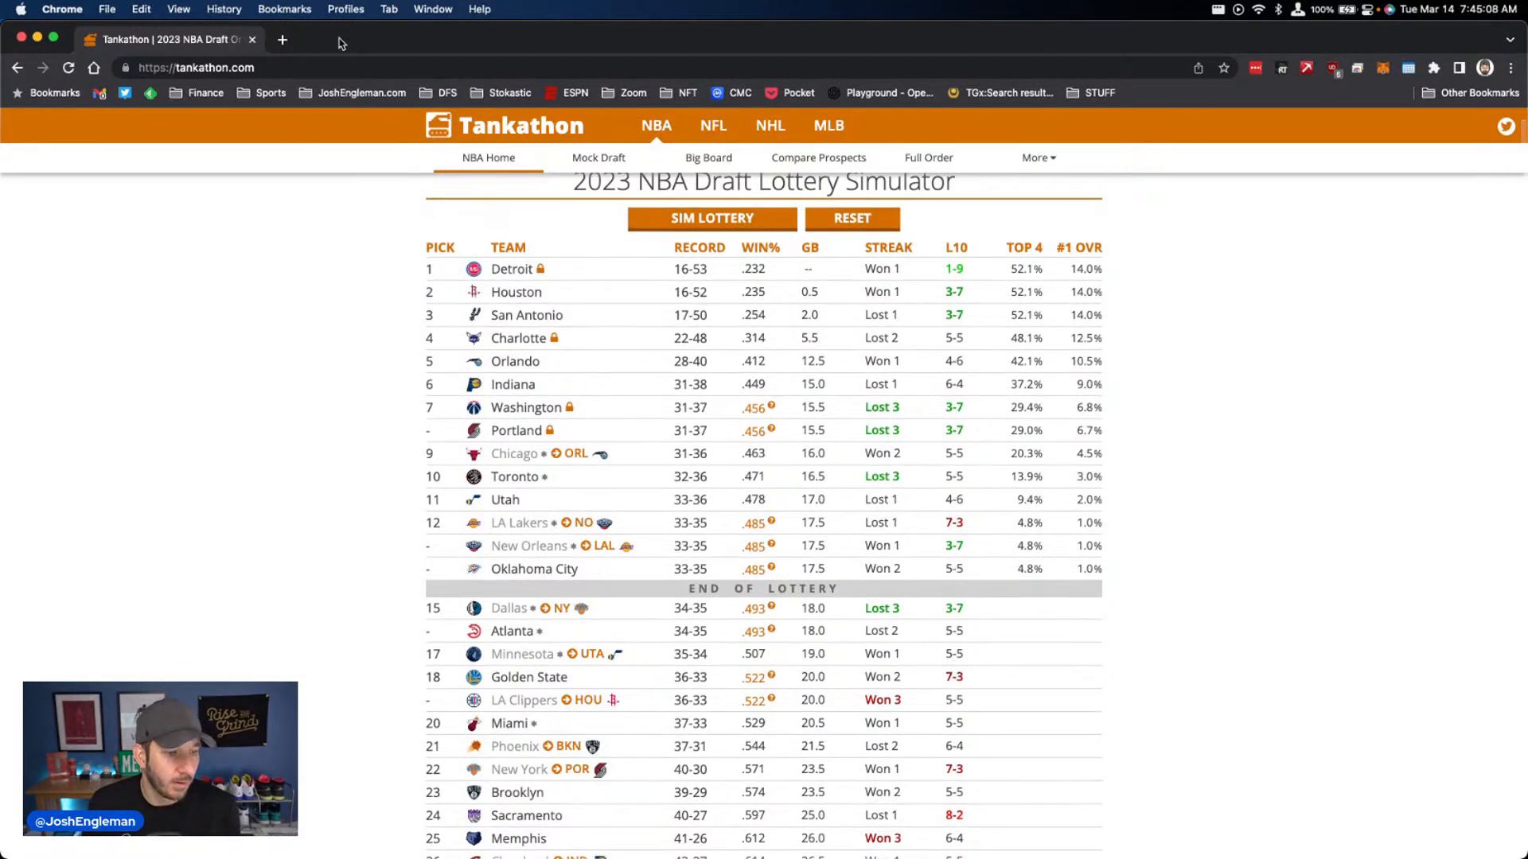
click(252, 39)
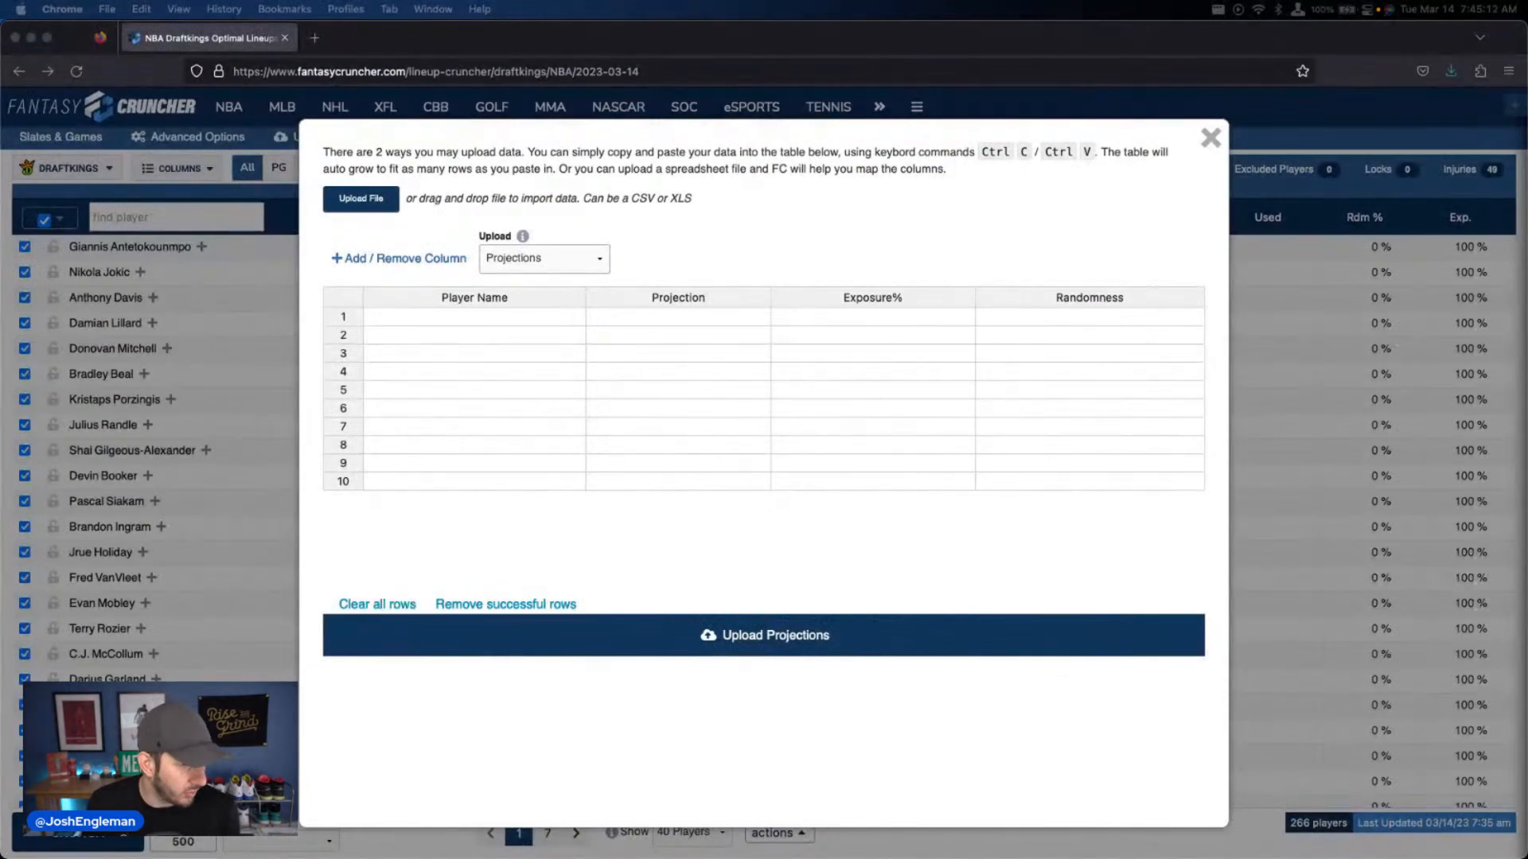
Paste the copied player projections, exposures and randomness values into the upload table, upload them as Projections and close the upload window
drag(2, 468, 1526, 163)
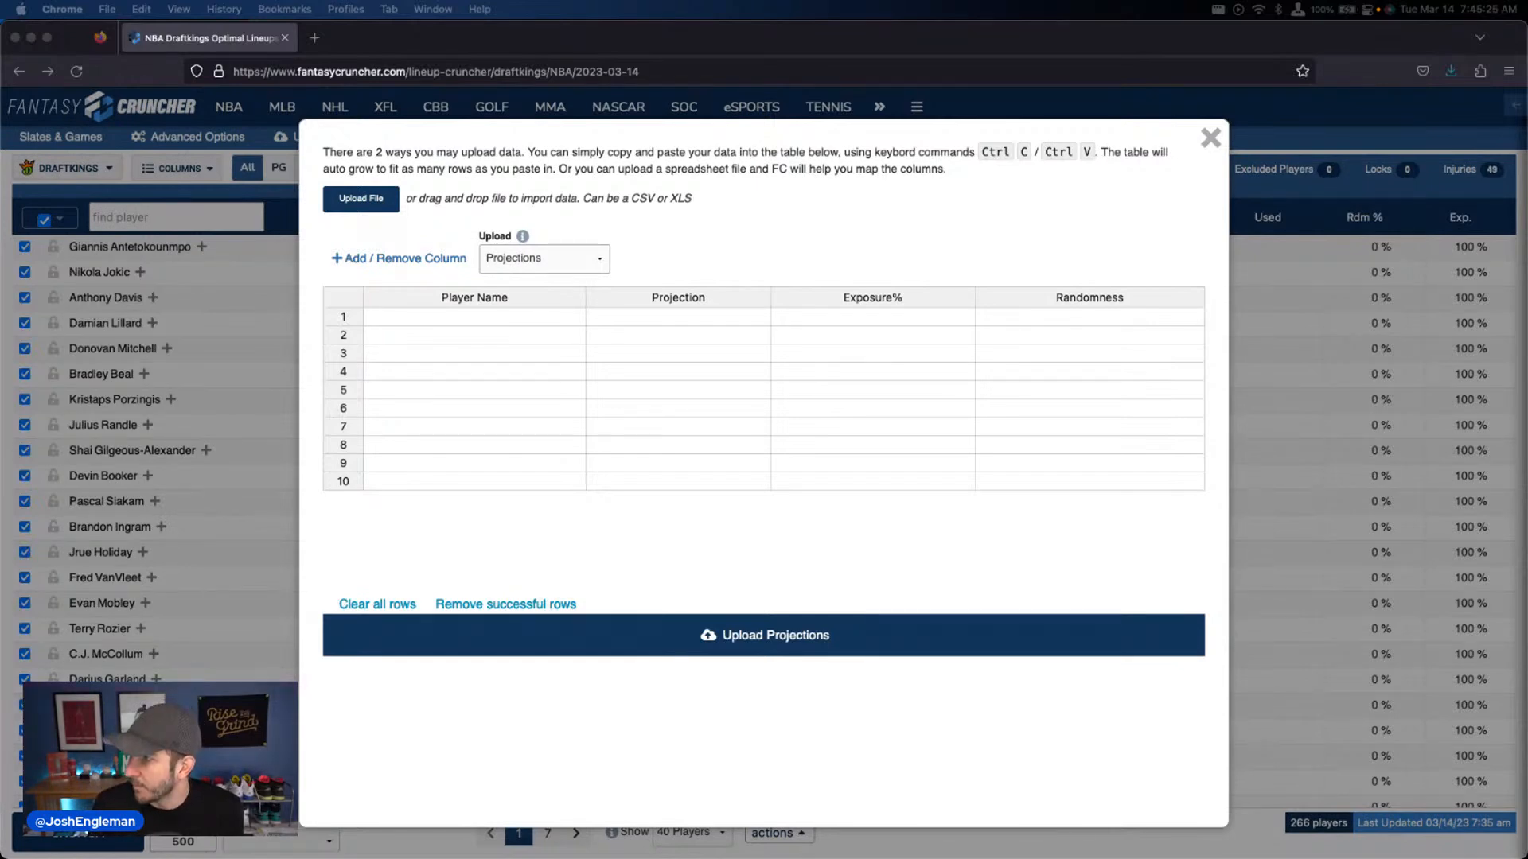
click(478, 317)
key(super+v)
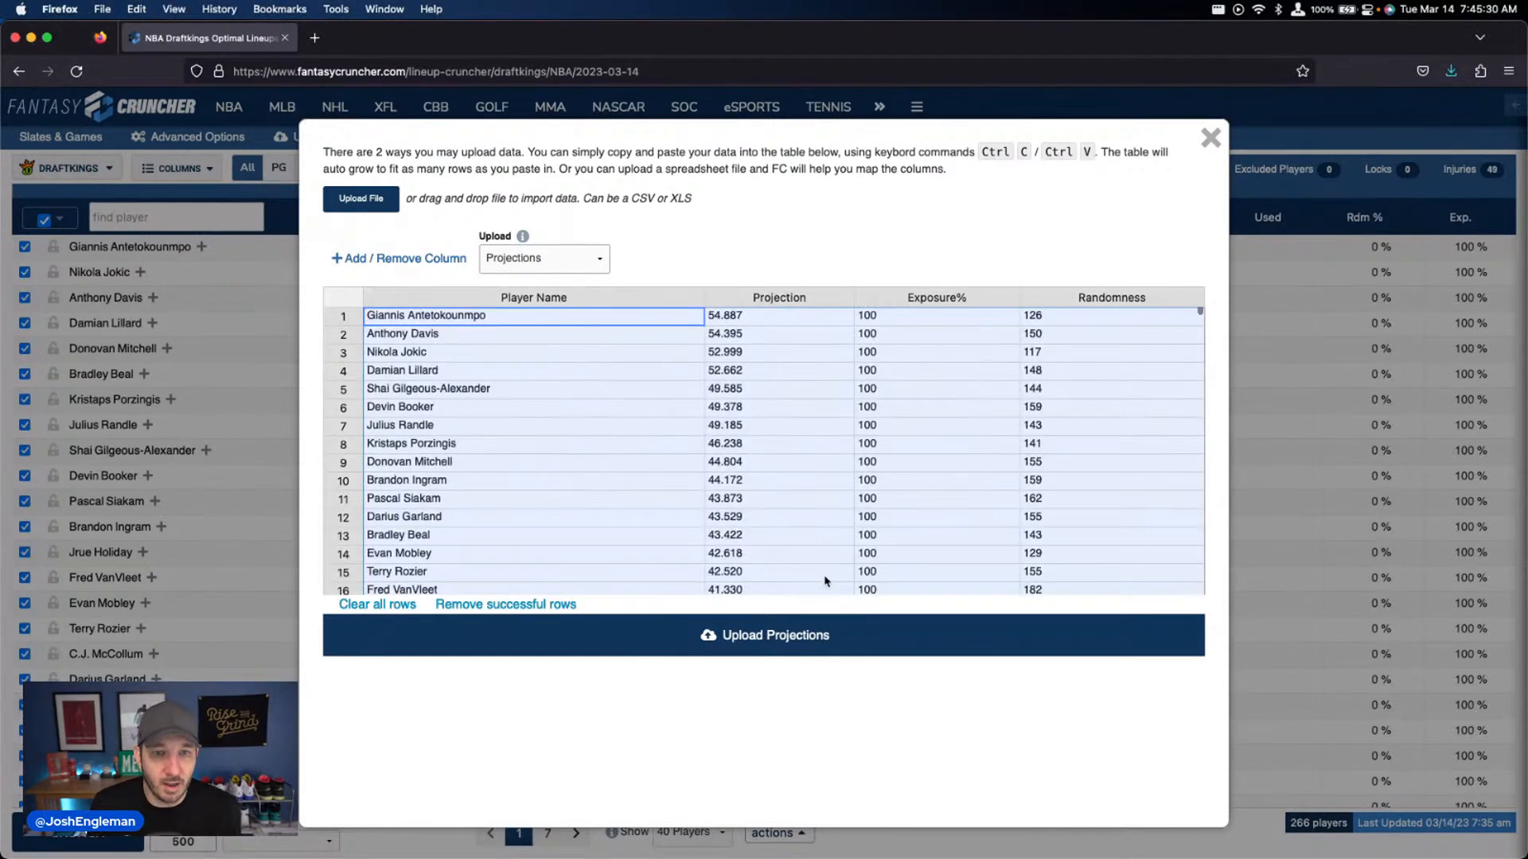
click(783, 628)
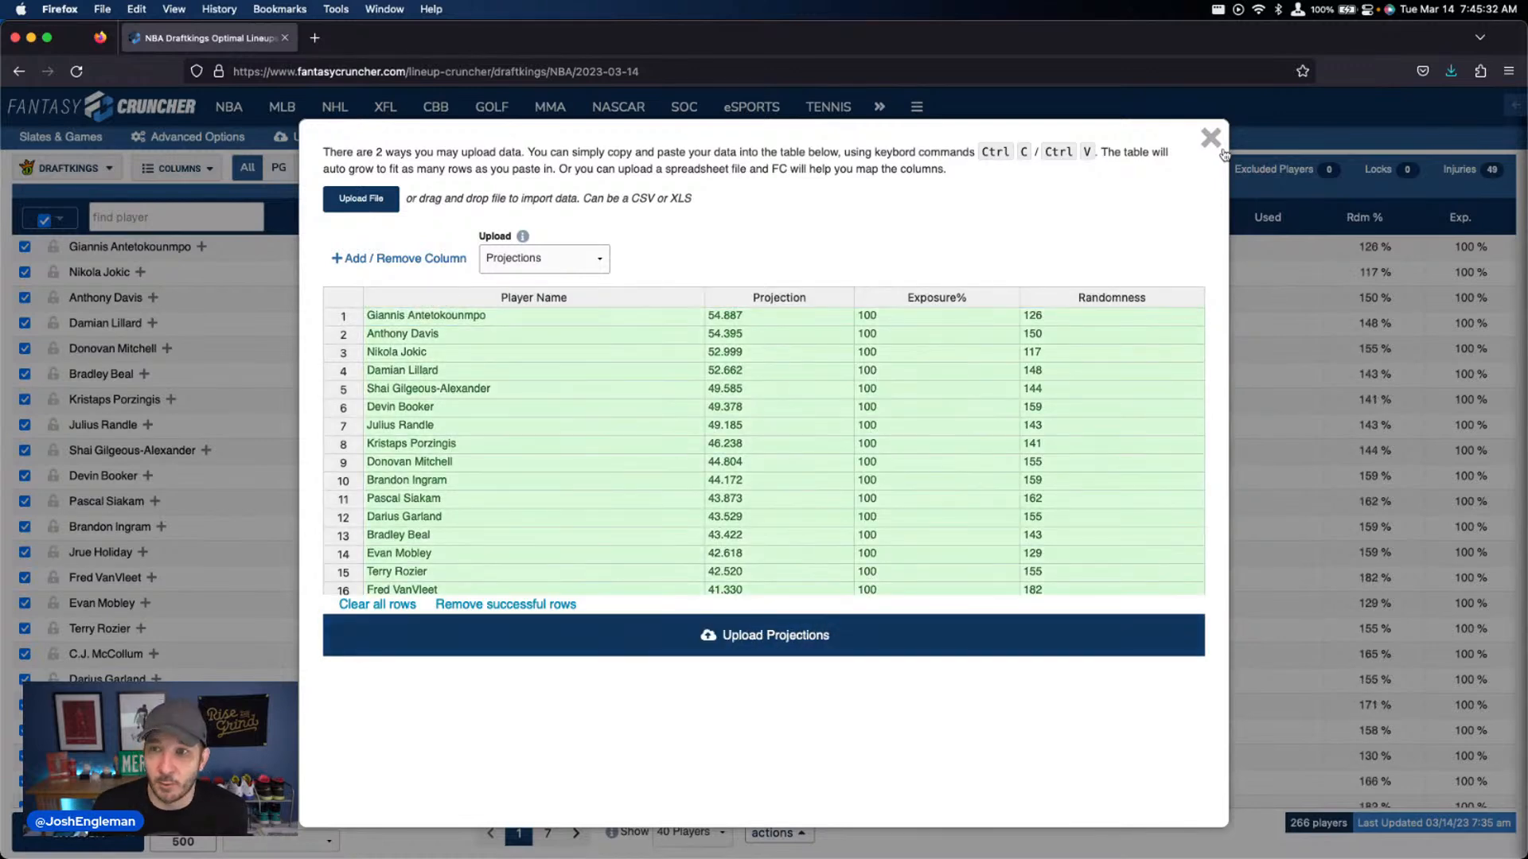
click(1210, 140)
Restrict the player selection to those with My Projections values and show only the My Pool players
click(60, 219)
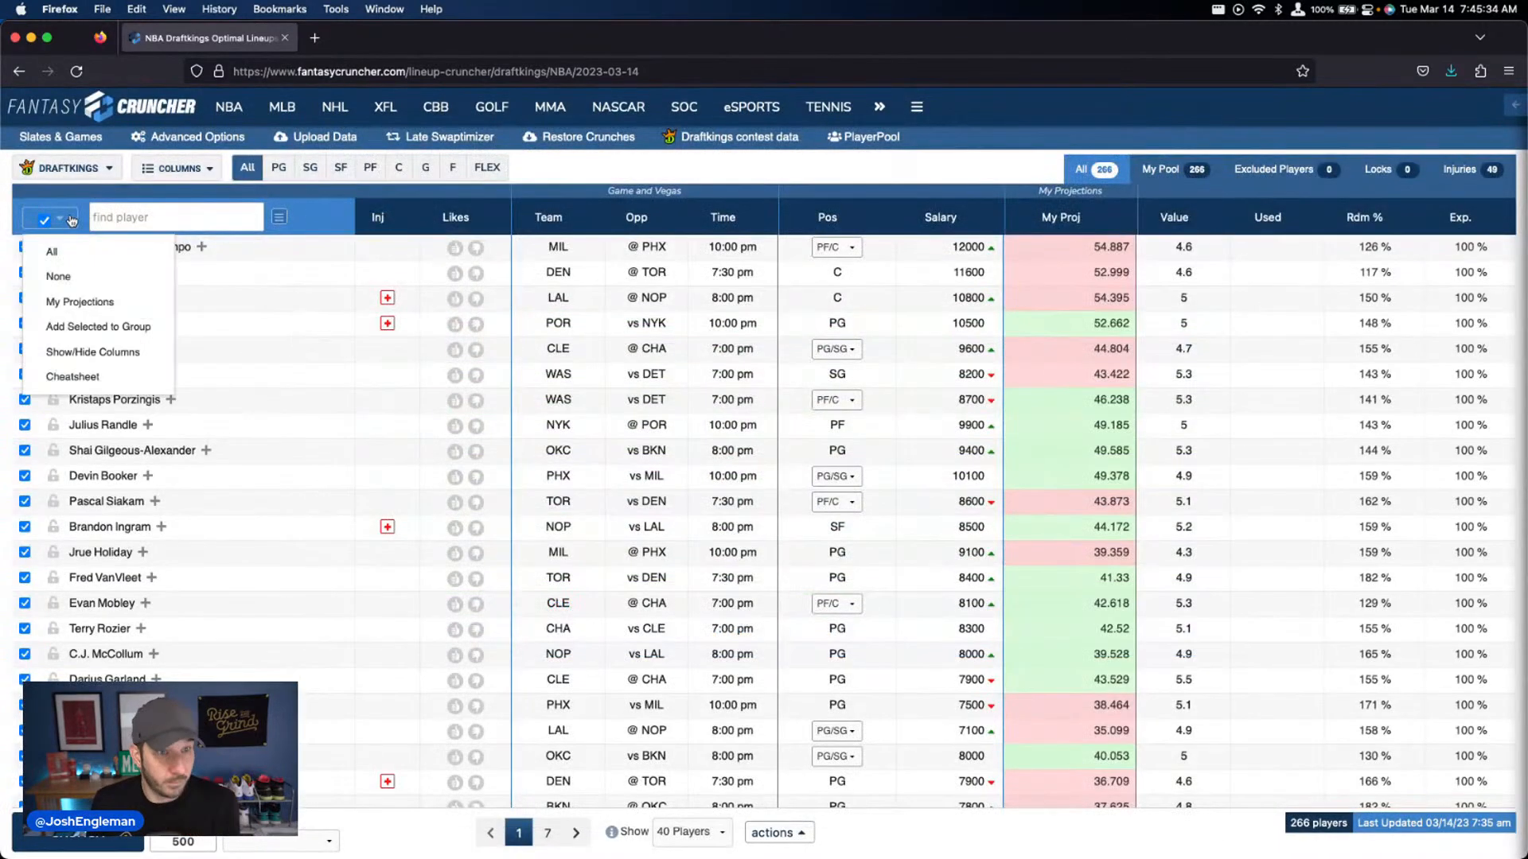
click(63, 302)
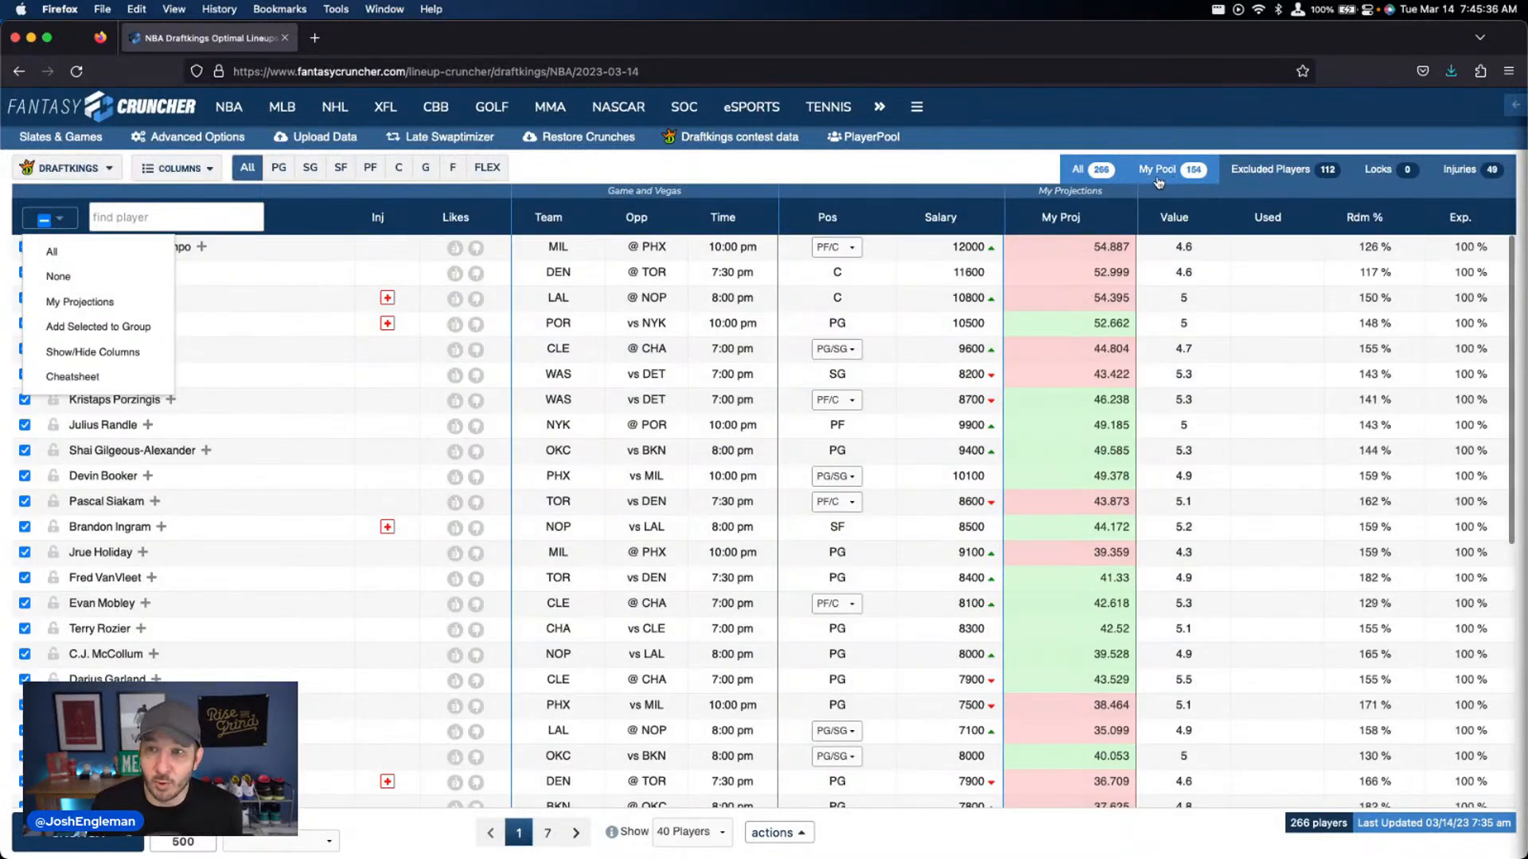
click(1164, 174)
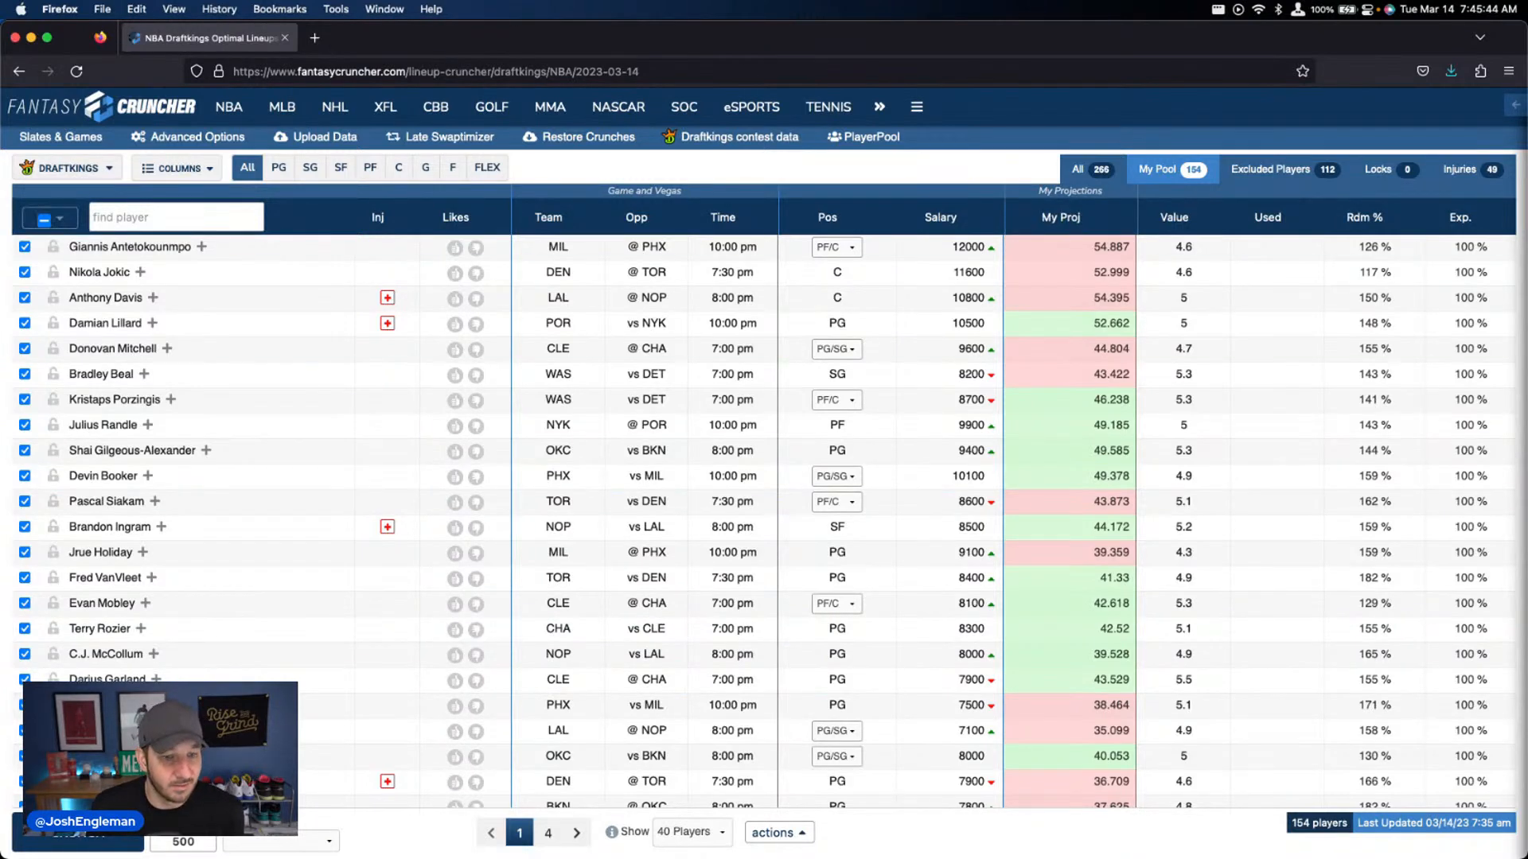
Crunch 5 DraftKings lineups from the My Pool players using My Projections
click(322, 841)
click(275, 755)
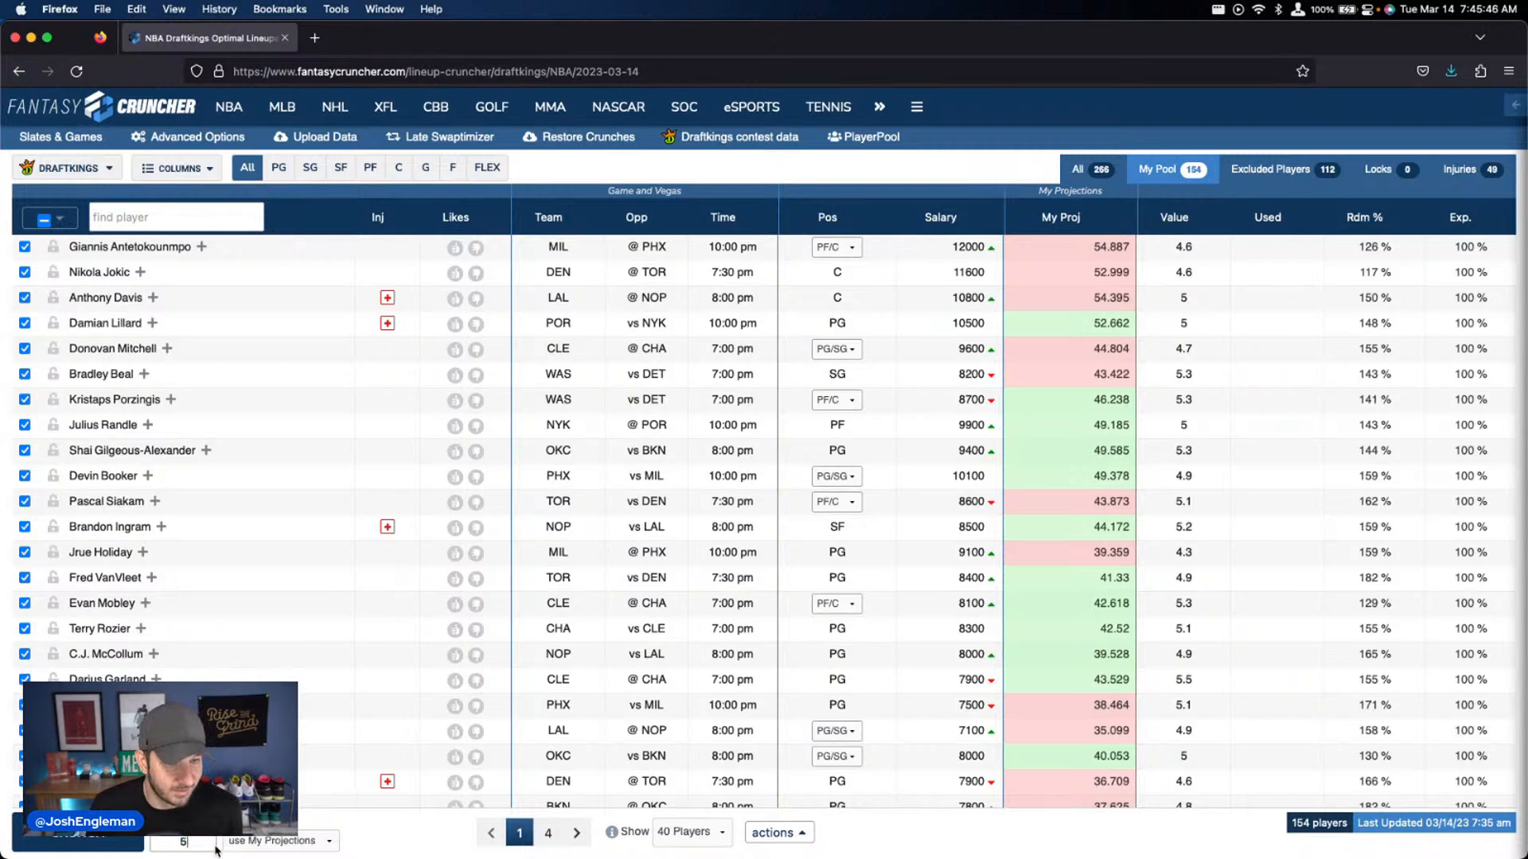
click(1103, 171)
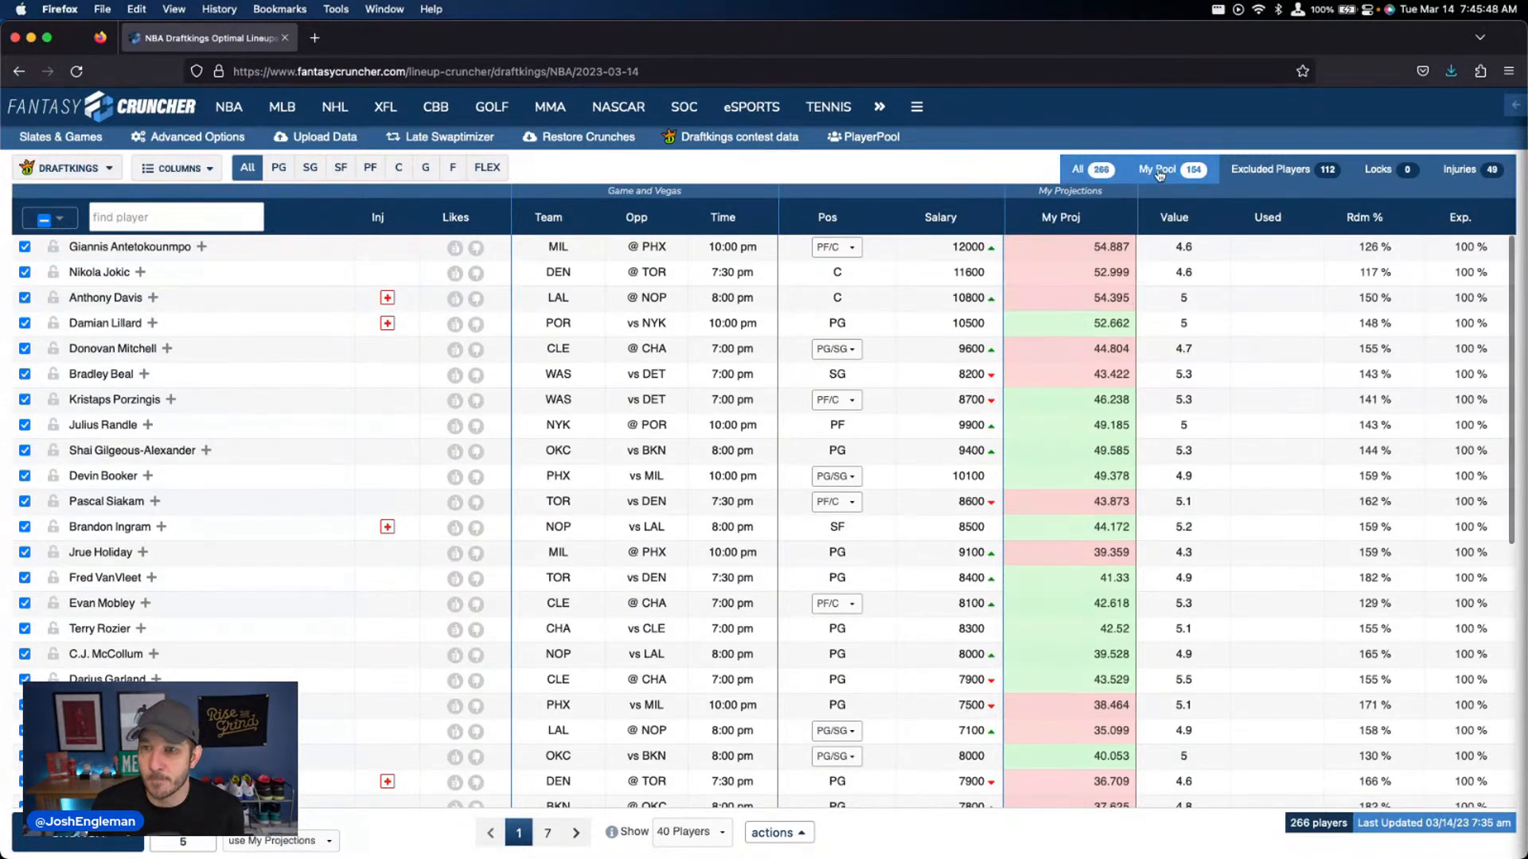
click(1158, 172)
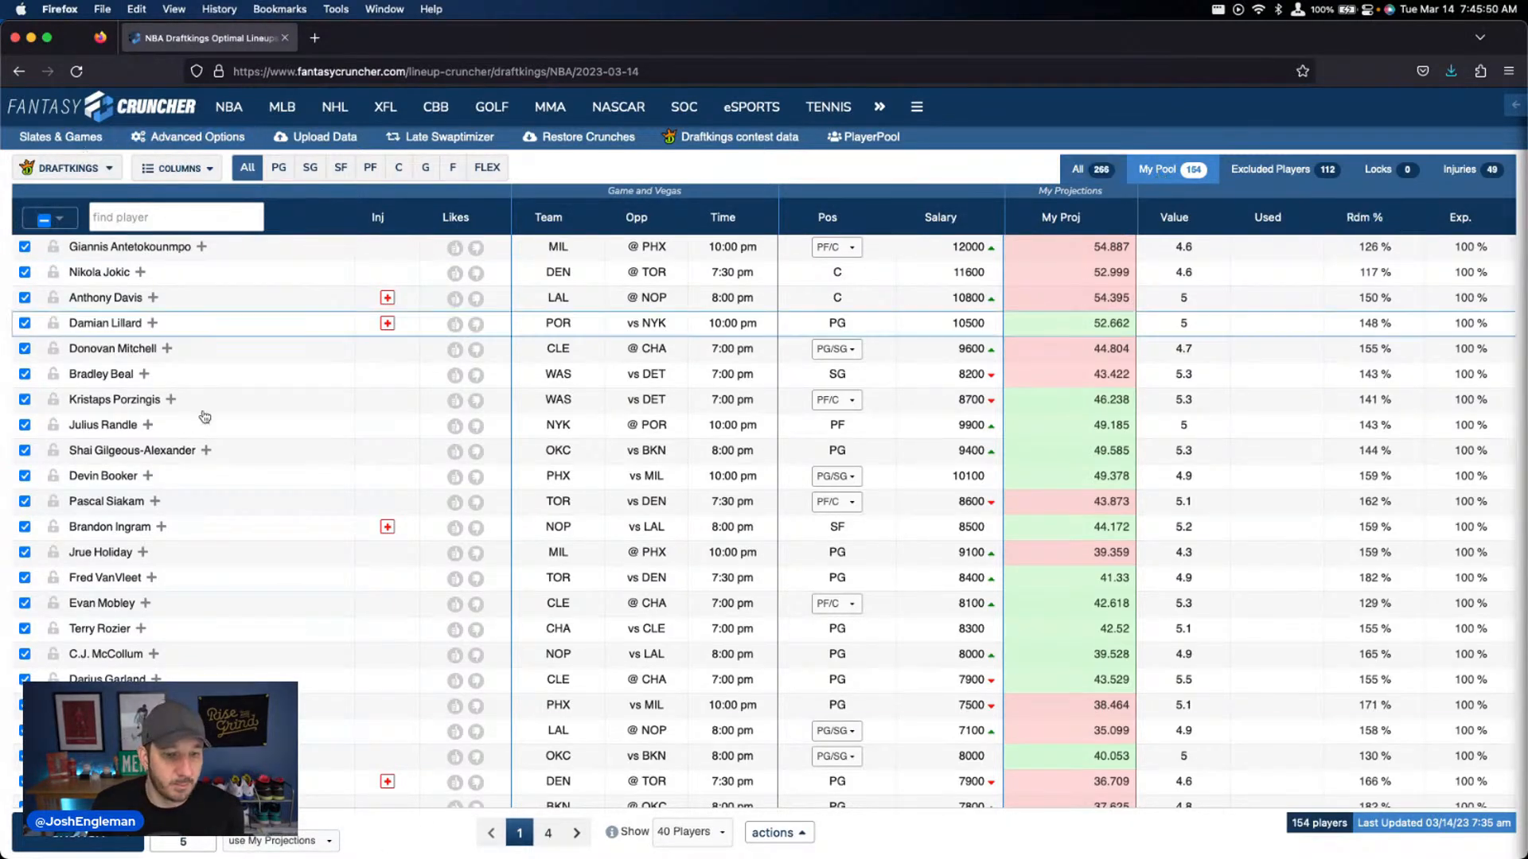
click(78, 842)
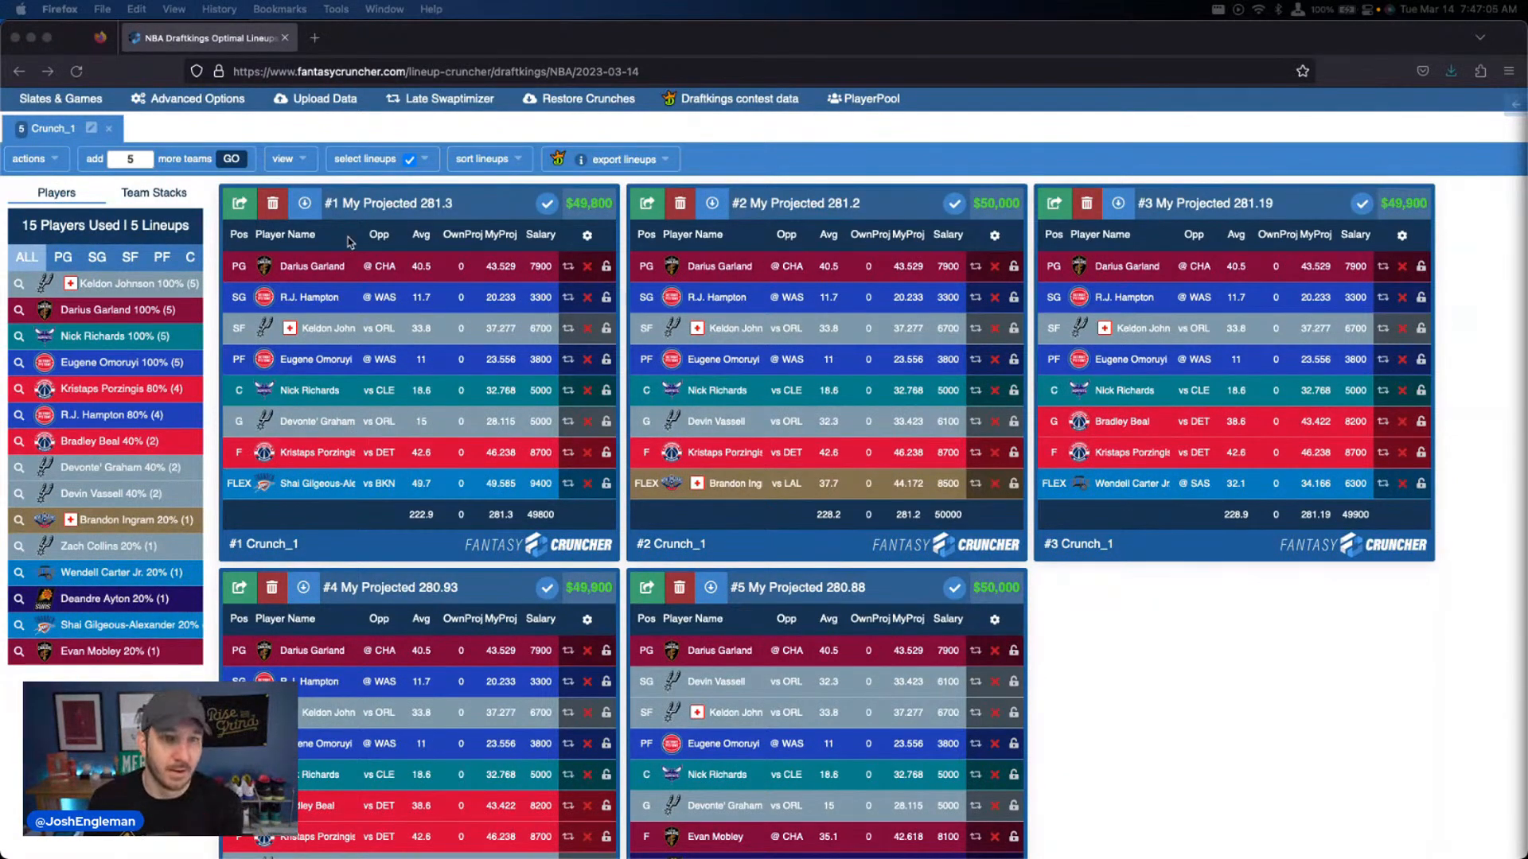
Enable randomness in the general advanced options, set the lineup count to 500 and crunch a second set using My Projections
scroll(348, 241, up, 5)
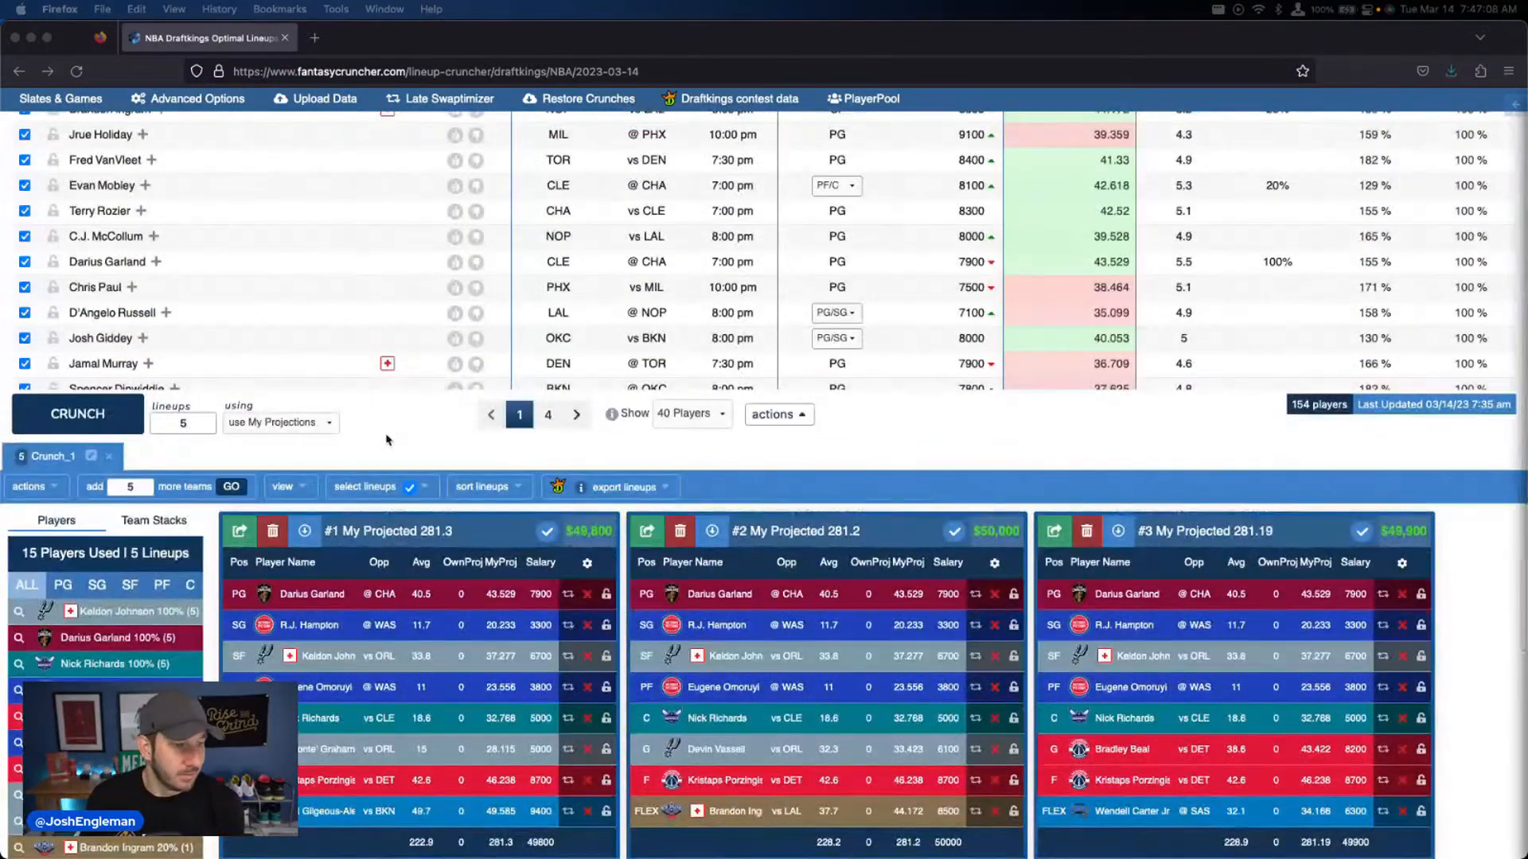
scroll(388, 440, up, 1)
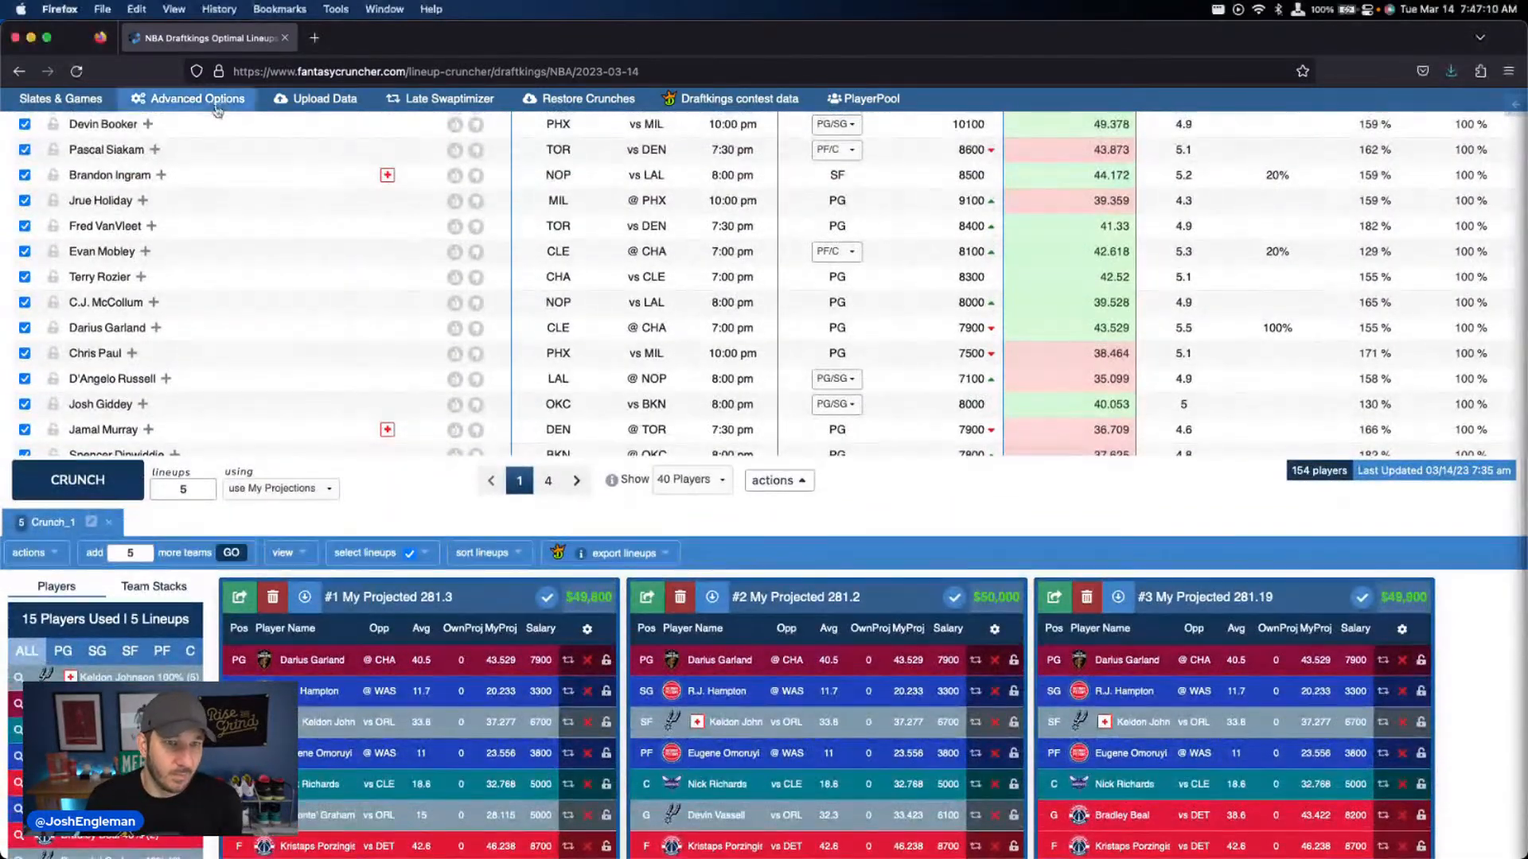
click(215, 107)
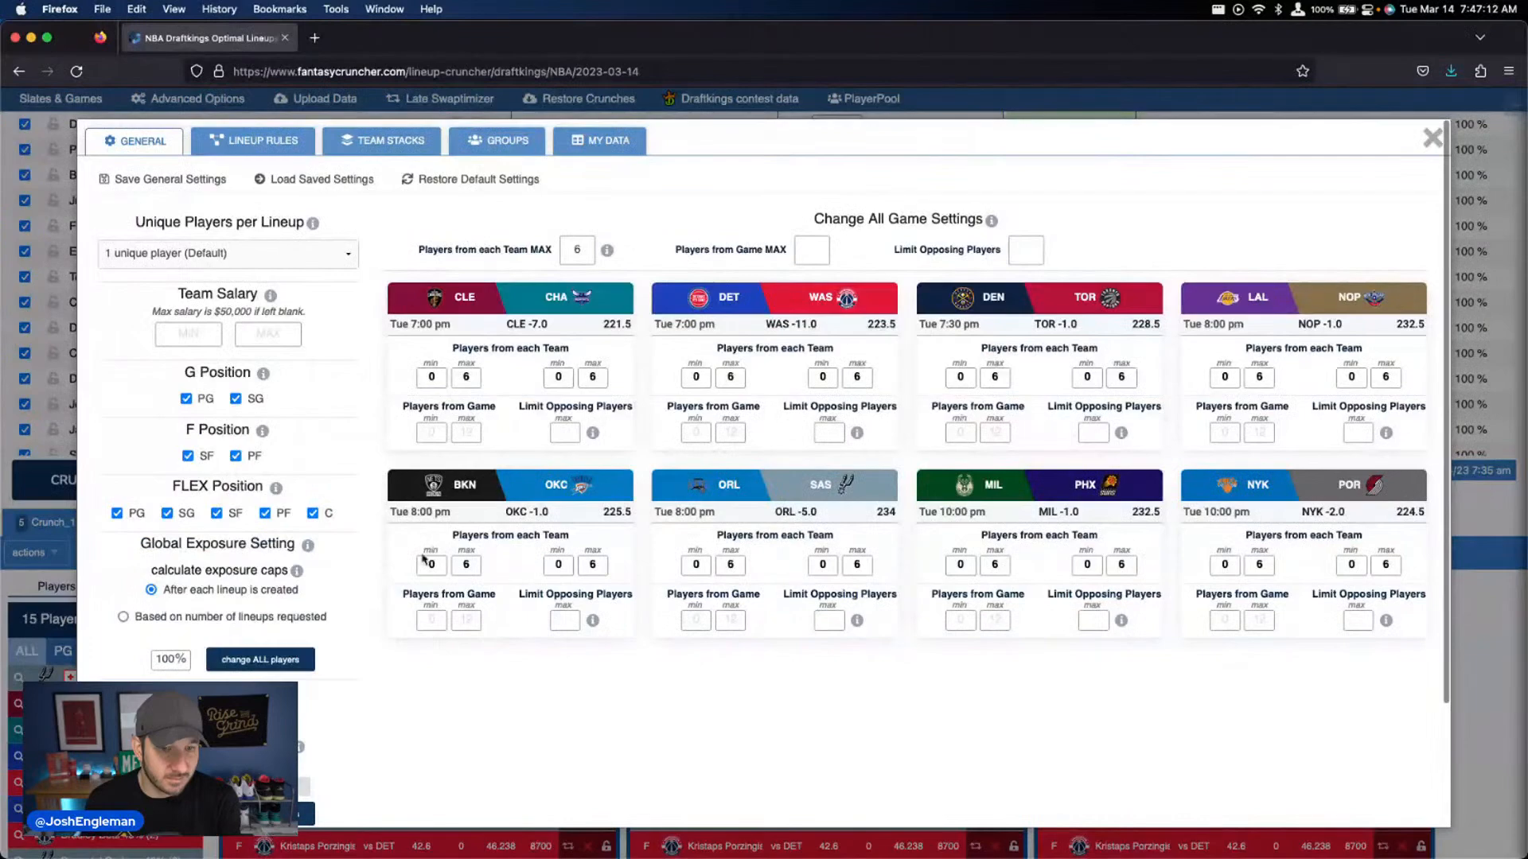
click(1431, 138)
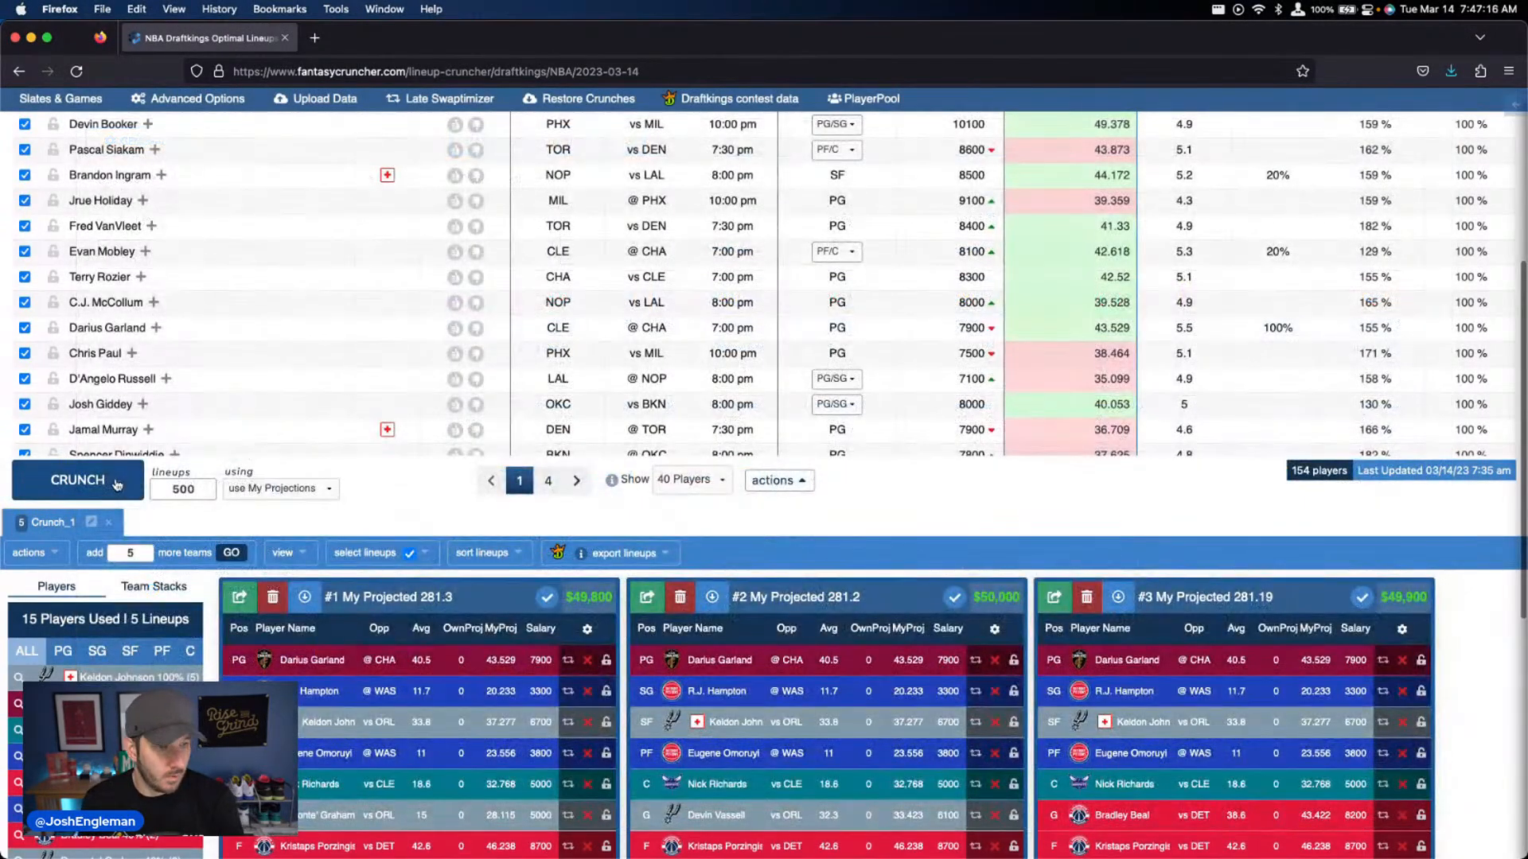
click(77, 480)
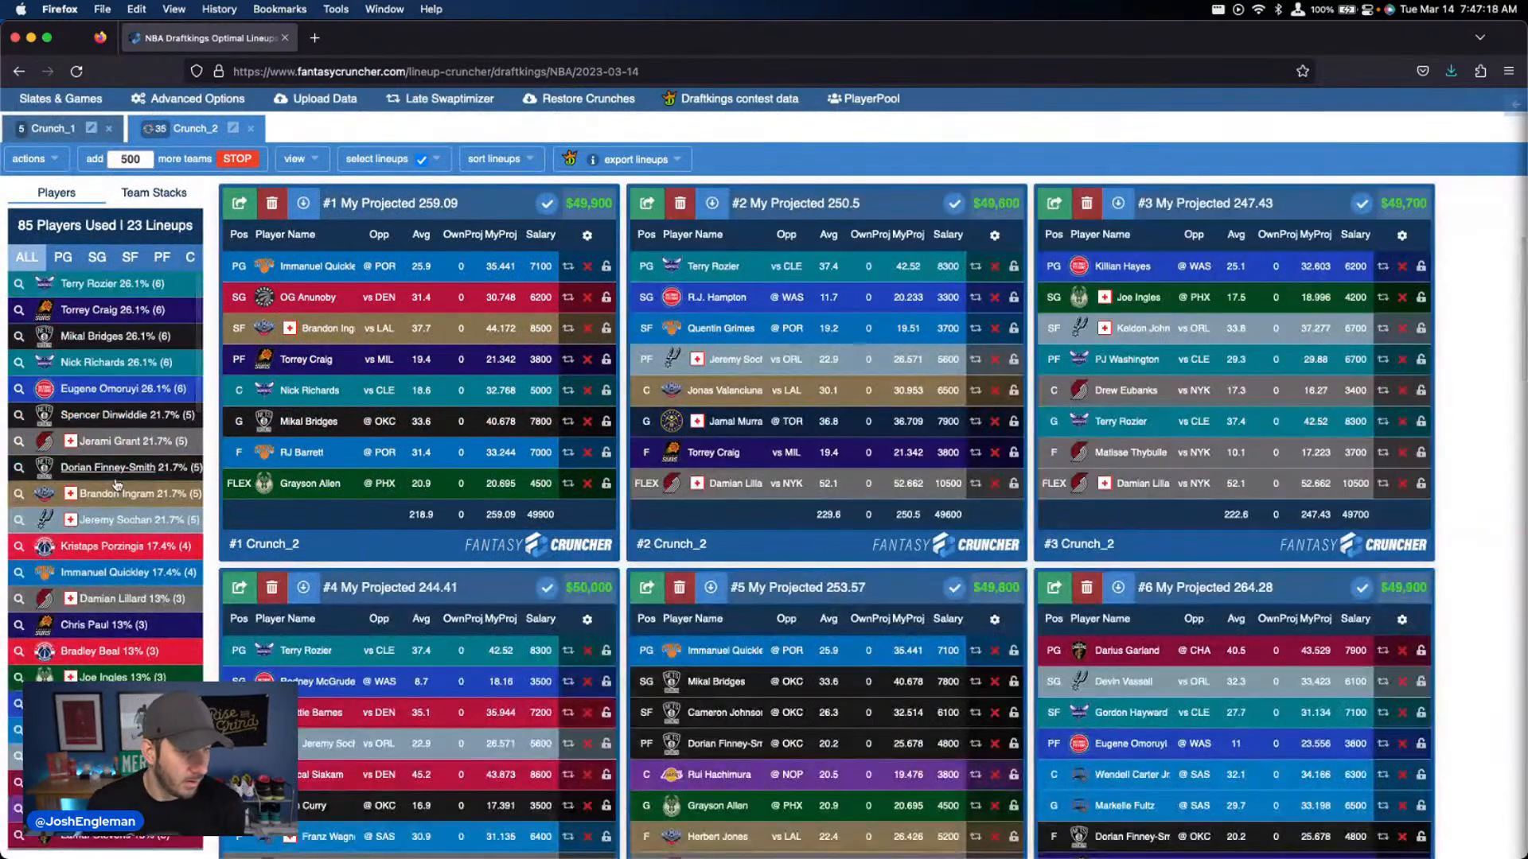